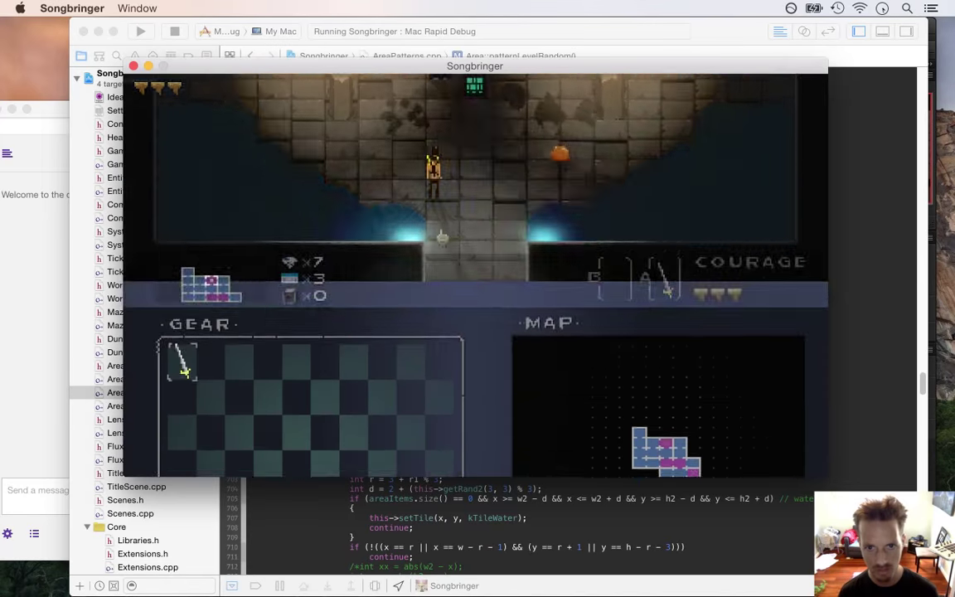
# - Move the hero around the torch-lit boss room and quit the running Songbringer game
pyautogui.press('Tab')
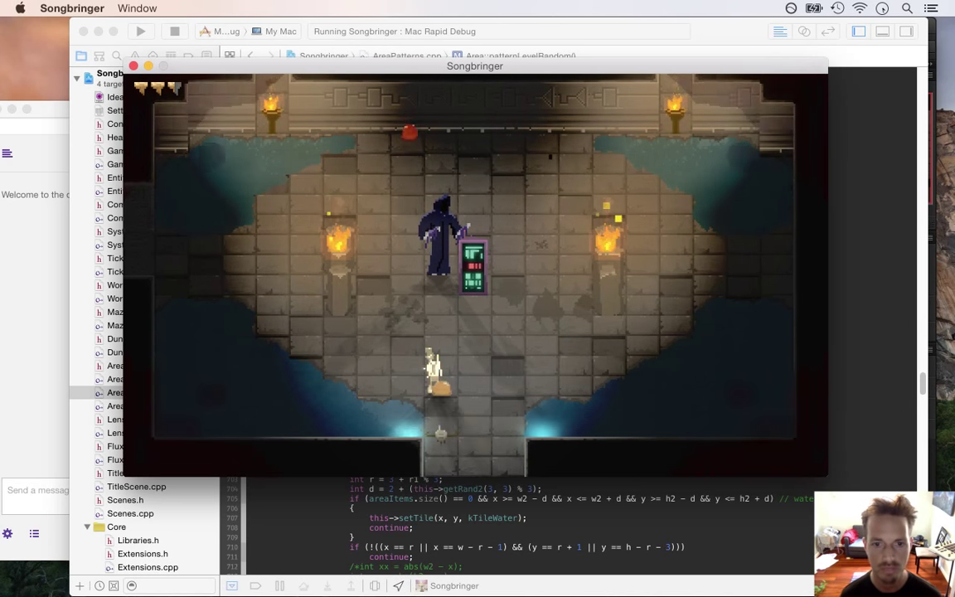
pyautogui.press('Left')
pyautogui.press('Up')
pyautogui.press('Right')
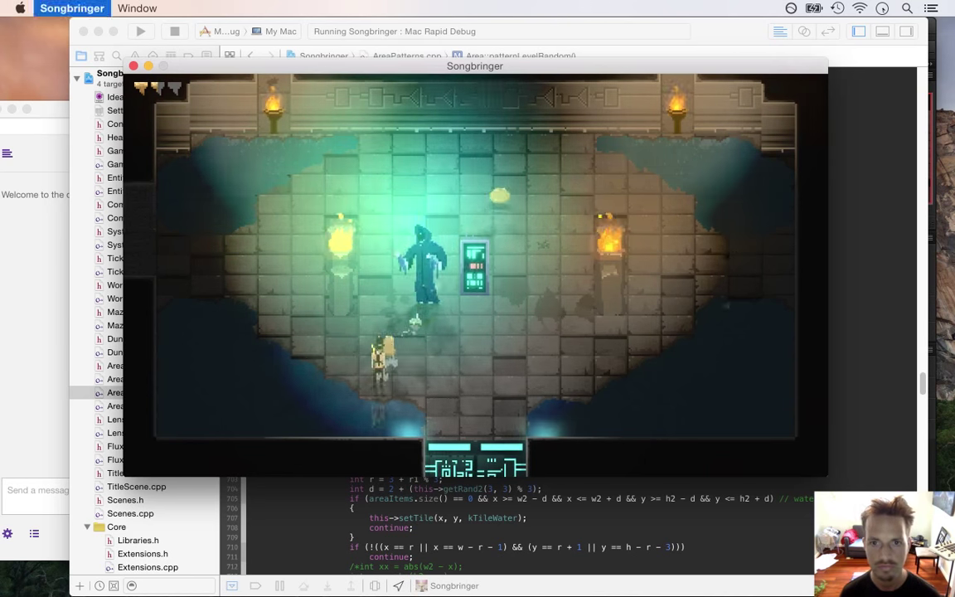
pyautogui.press('super+q')
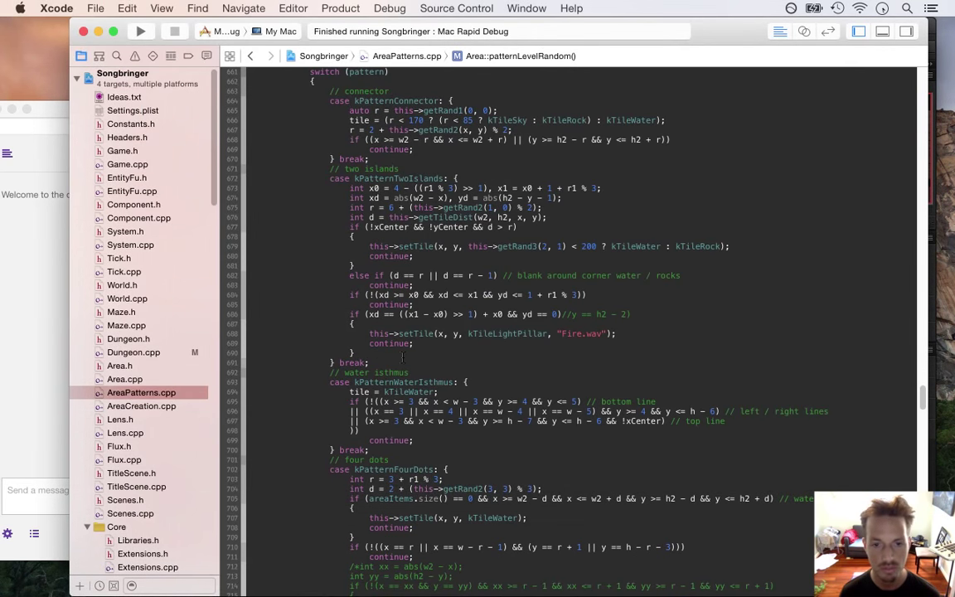
# - Switch from Xcode to Photoshop
pyautogui.press('super+Tab')
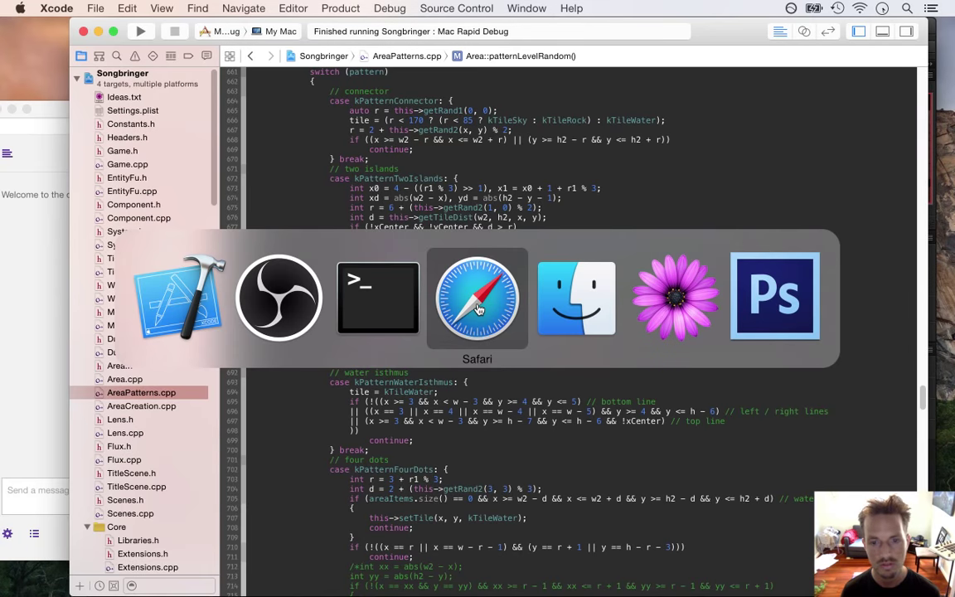
pyautogui.press('super+Tab')
pyautogui.press('super+Tab')
pyautogui.press('super+Tab')
pyautogui.press('super+w')
pyautogui.click(415, 222)
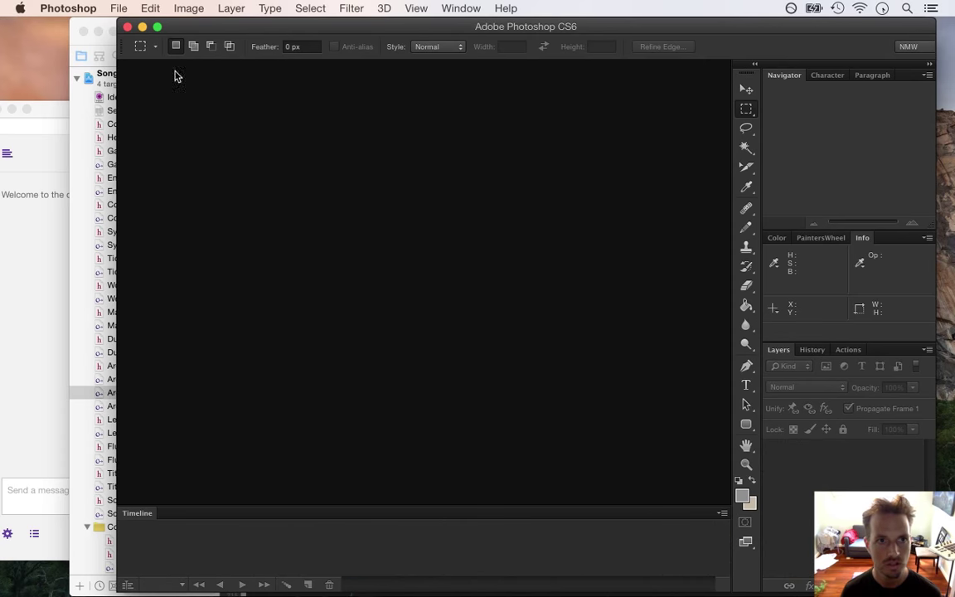
# - Open Chest.psd from the Items folder inside Sprites, glancing at the Twitch chat along the way
pyautogui.click(119, 9)
pyautogui.click(154, 39)
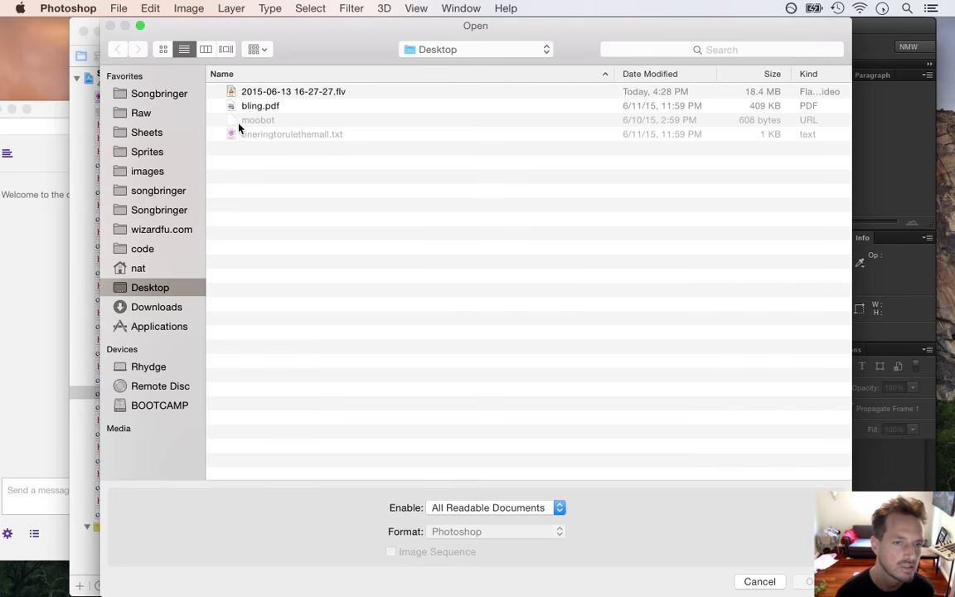
pyautogui.click(155, 152)
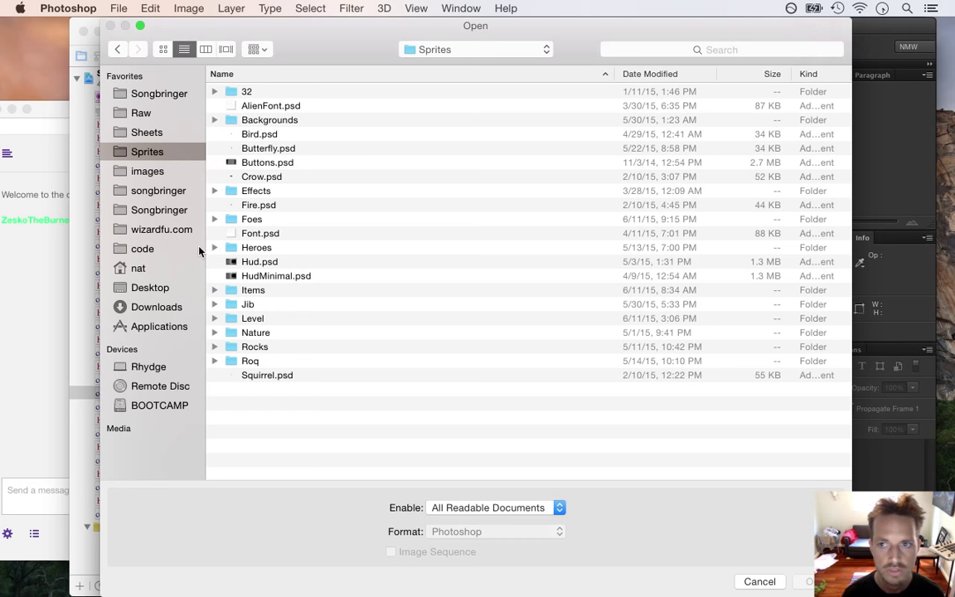
pyautogui.click(34, 277)
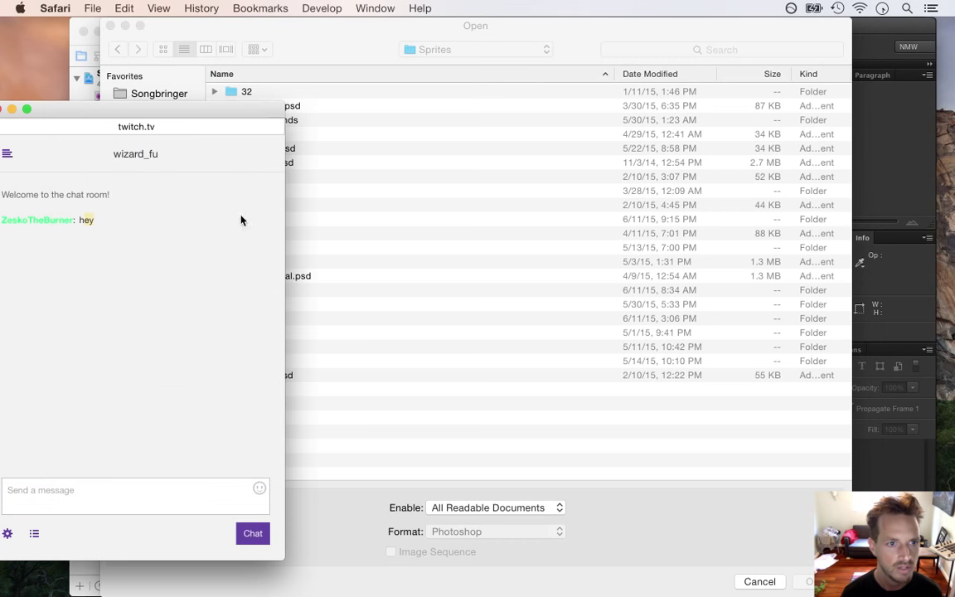
pyautogui.moveTo(89, 249); pyautogui.dragTo(206, 248)
pyautogui.click(357, 78)
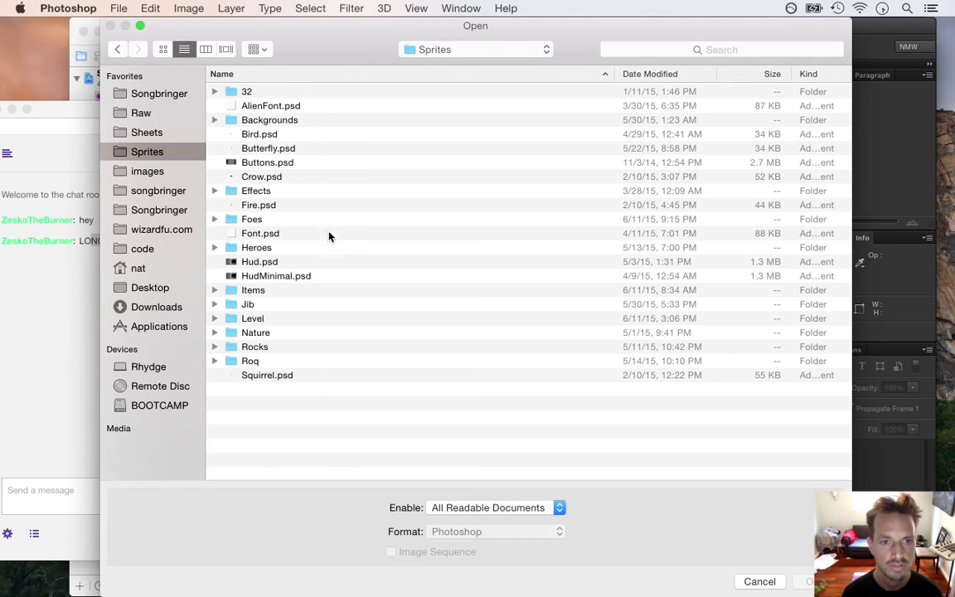
pyautogui.doubleClick(266, 289)
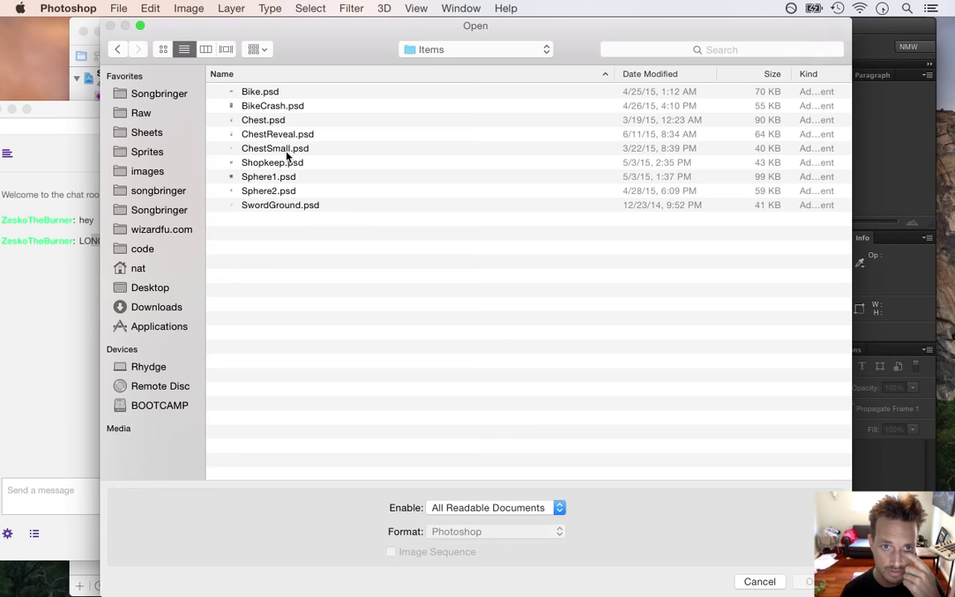
pyautogui.doubleClick(272, 119)
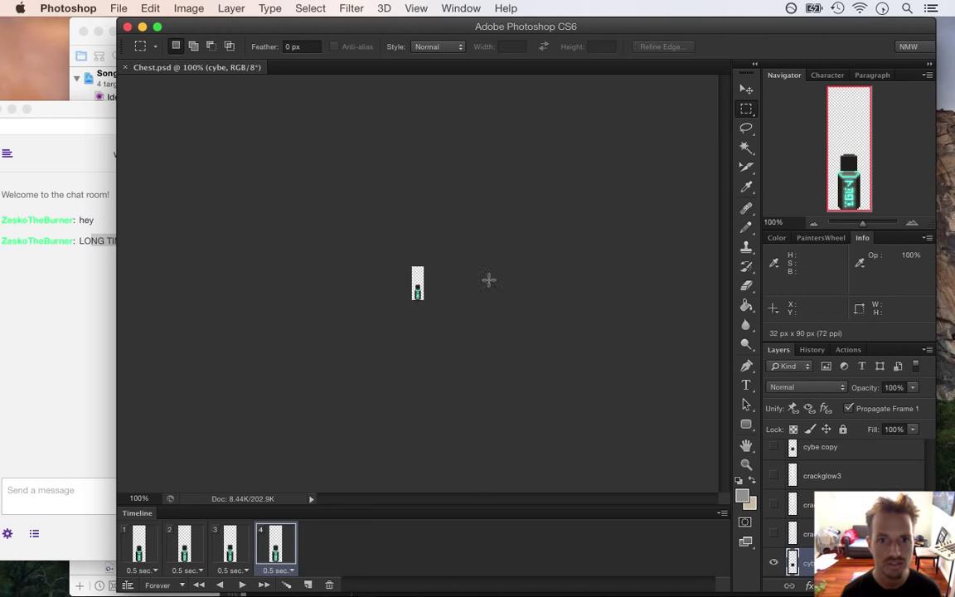
# - Enlarge the chest sprite in the view and check the new viewer messages in the Twitch chat
pyautogui.moveTo(417, 288); pyautogui.dragTo(550, 364)
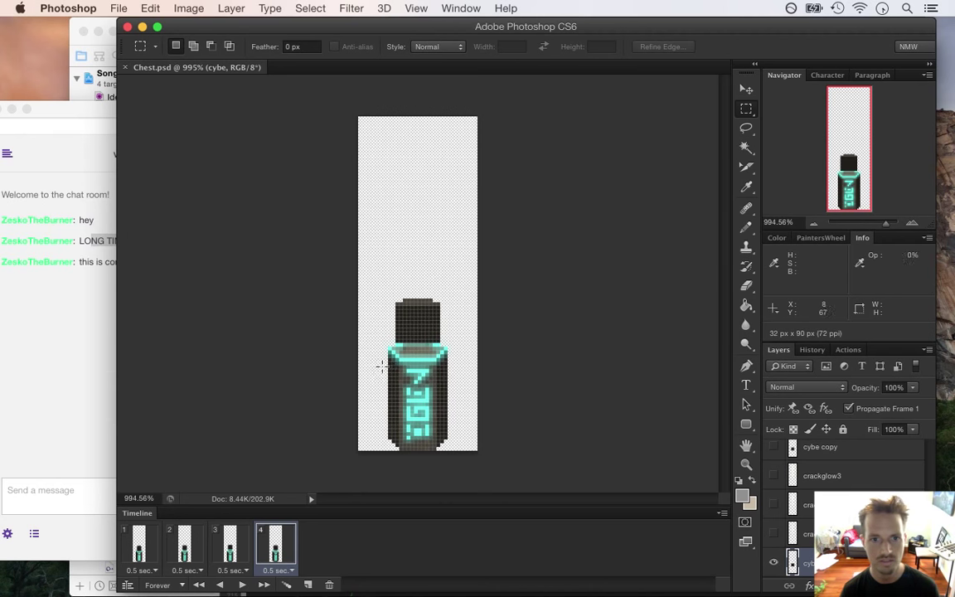
pyautogui.click(74, 272)
pyautogui.moveTo(111, 271); pyautogui.dragTo(198, 276)
pyautogui.moveTo(63, 283); pyautogui.dragTo(160, 282)
pyautogui.click(336, 274)
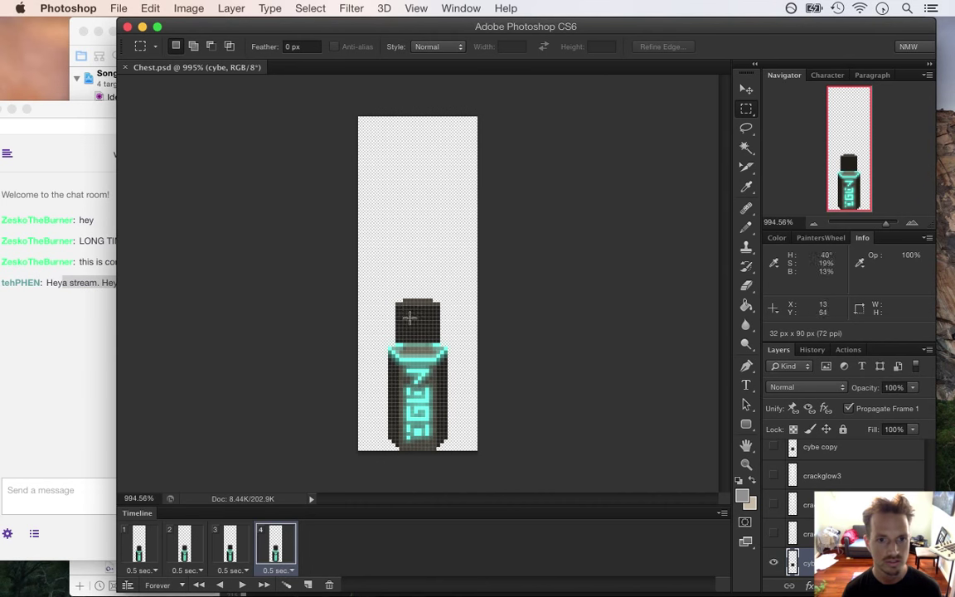
# - Measure the lower body of the chest sprite with rectangular marquee selections and glance at the chat
pyautogui.moveTo(436, 364); pyautogui.dragTo(448, 448)
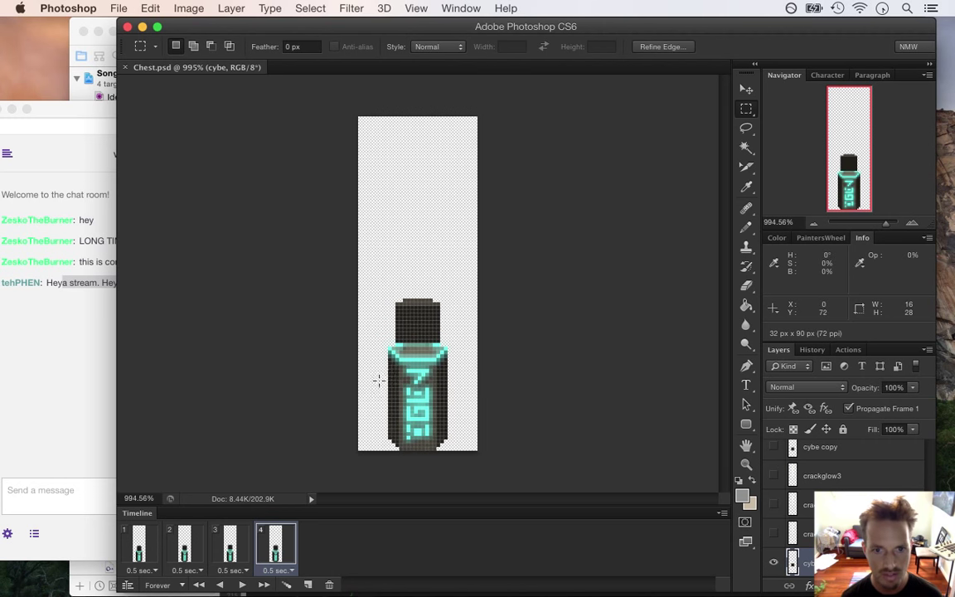
pyautogui.moveTo(388, 368); pyautogui.dragTo(446, 408)
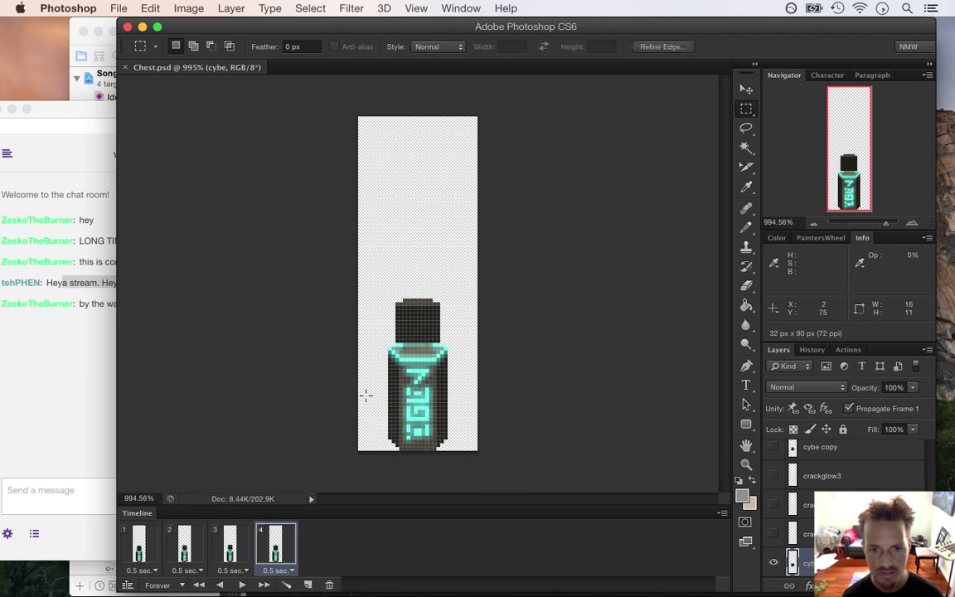
pyautogui.click(41, 326)
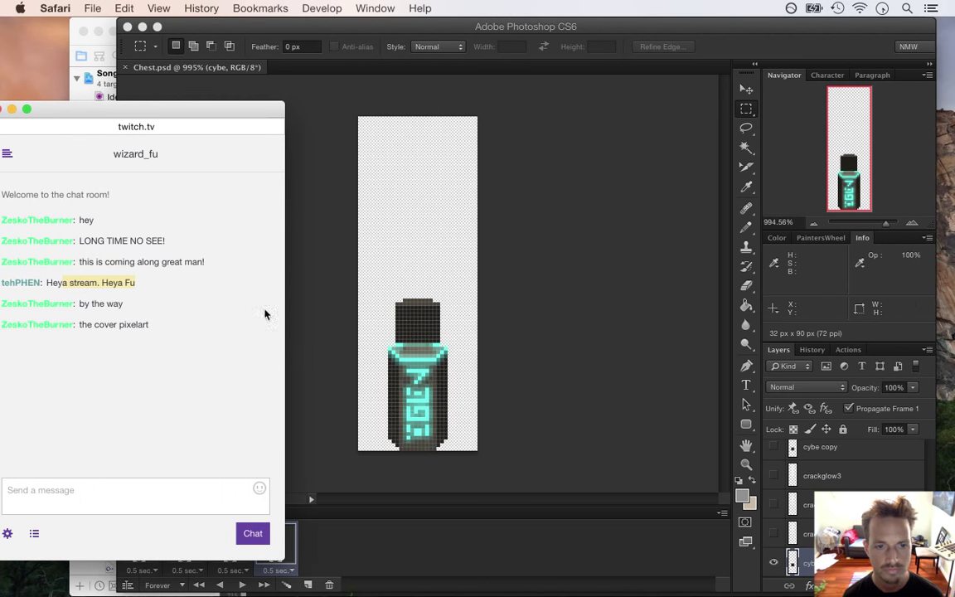
pyautogui.click(302, 298)
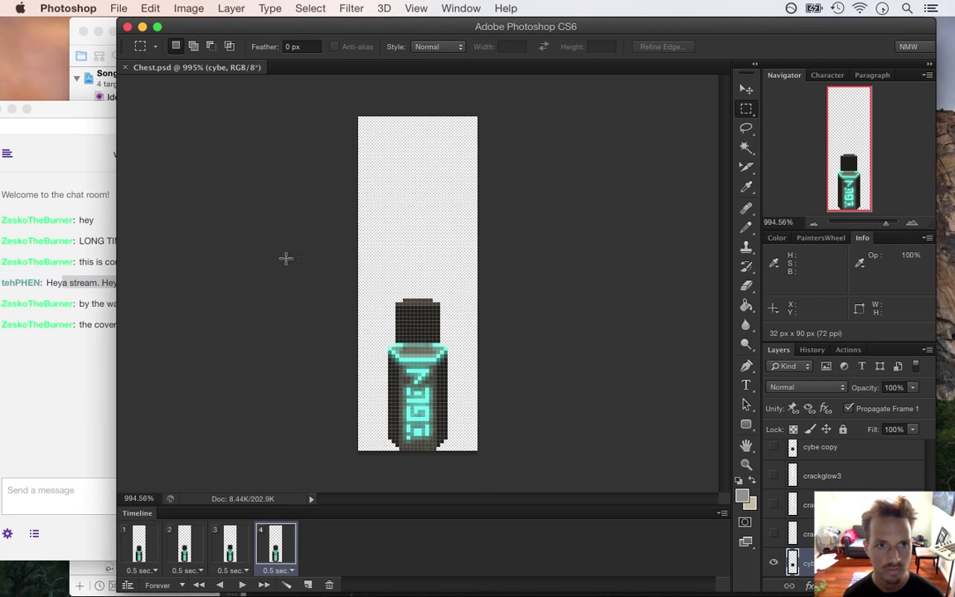
# - Check the canvas size of Chest.psd and leave it unchanged
pyautogui.click(118, 8)
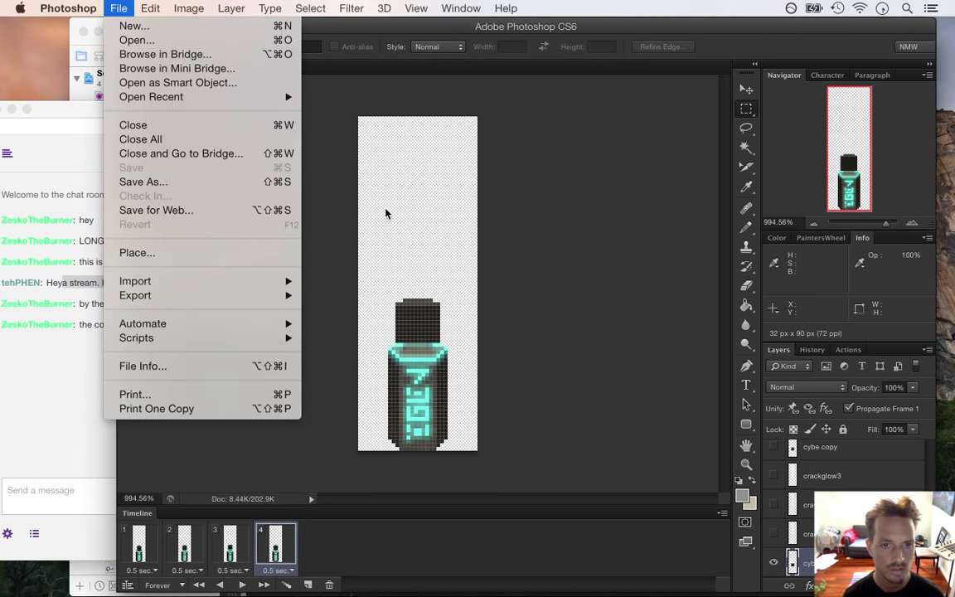
pyautogui.click(341, 211)
pyautogui.press('super+alt+c')
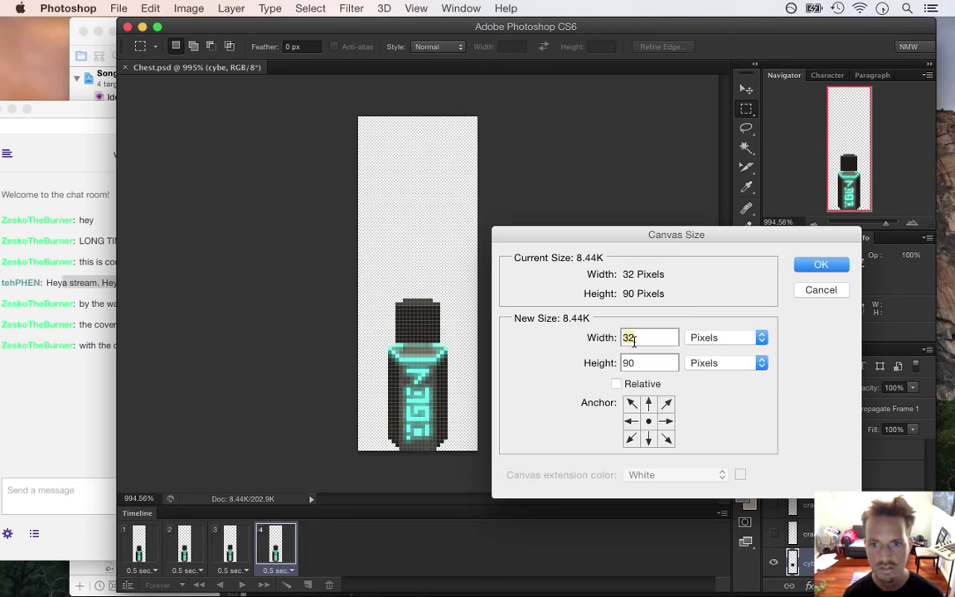
pyautogui.click(814, 293)
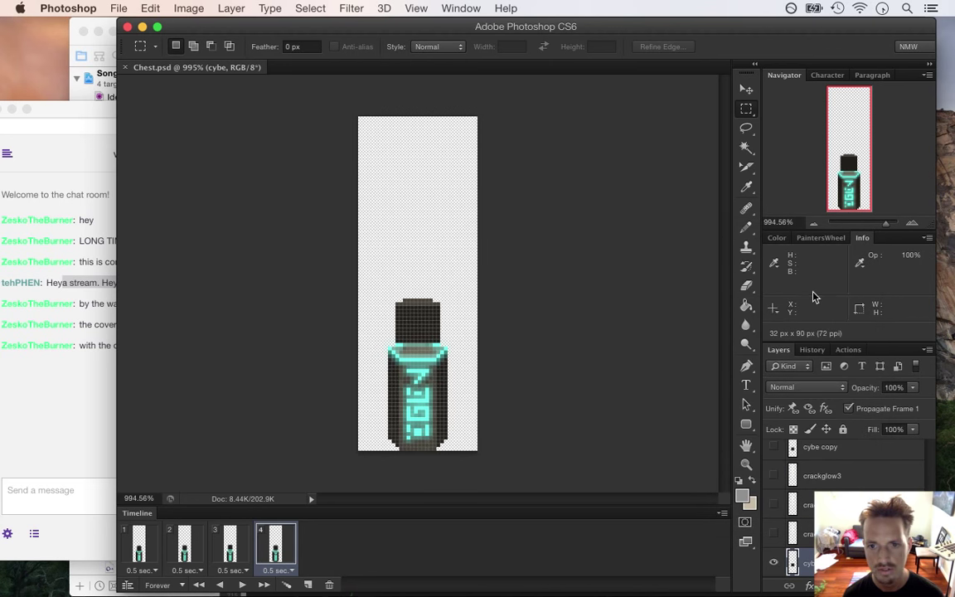
# - Create a new transparent document 48 pixels wide and 112 pixels high at 72 pixels/inch
pyautogui.click(97, 415)
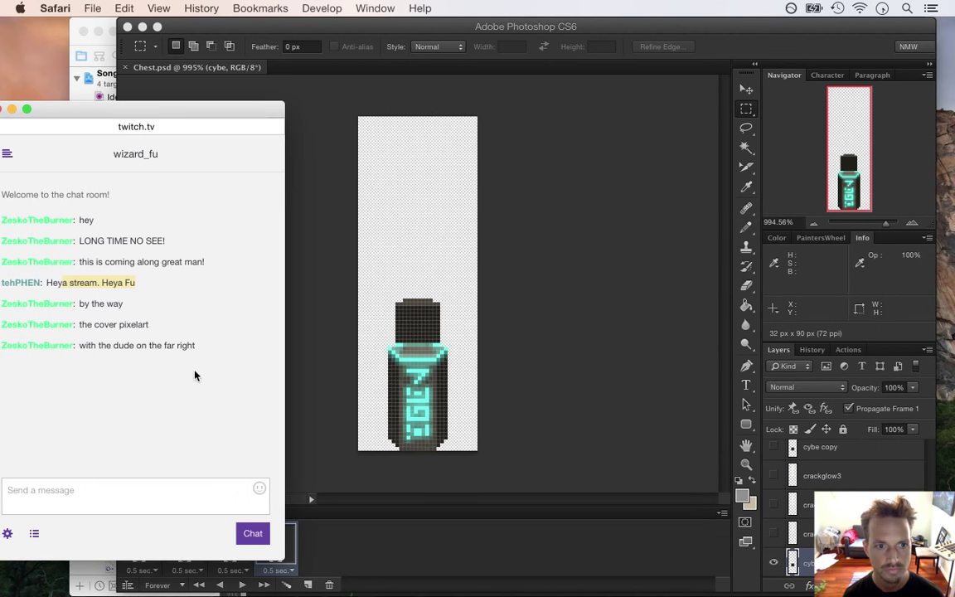
pyautogui.click(276, 283)
pyautogui.click(118, 9)
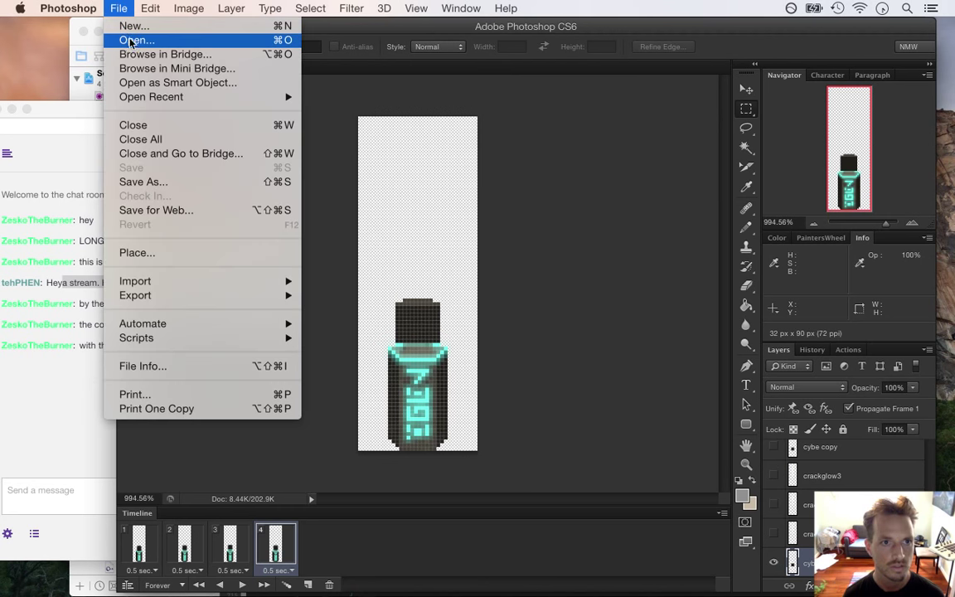
pyautogui.click(133, 26)
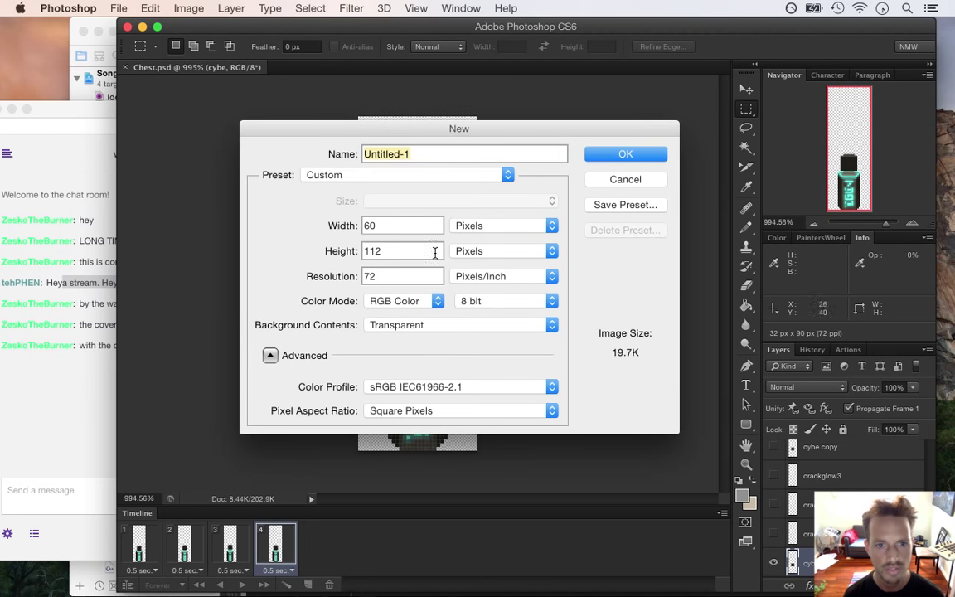
pyautogui.doubleClick(380, 227)
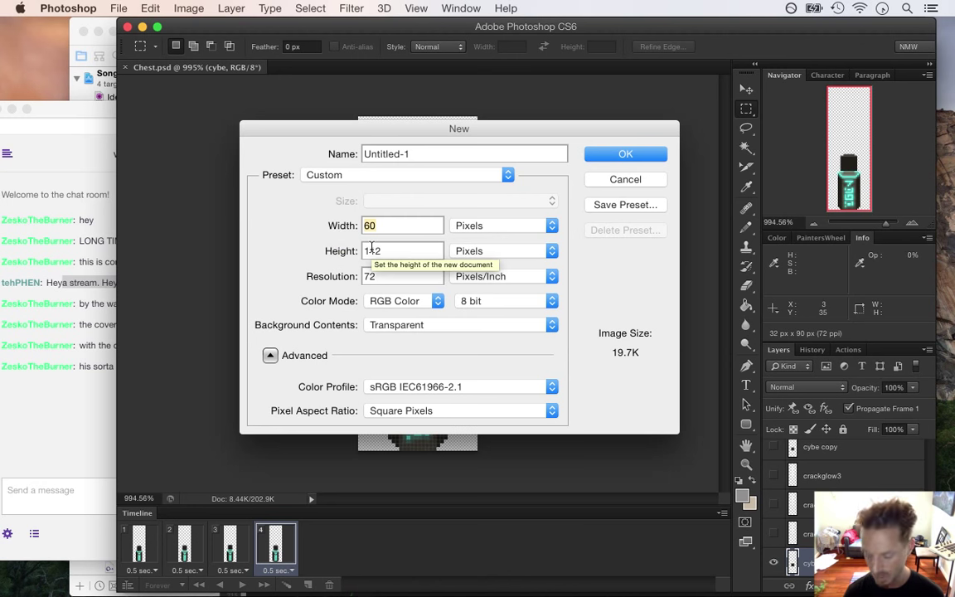
pyautogui.write('48')
pyautogui.press('Tab')
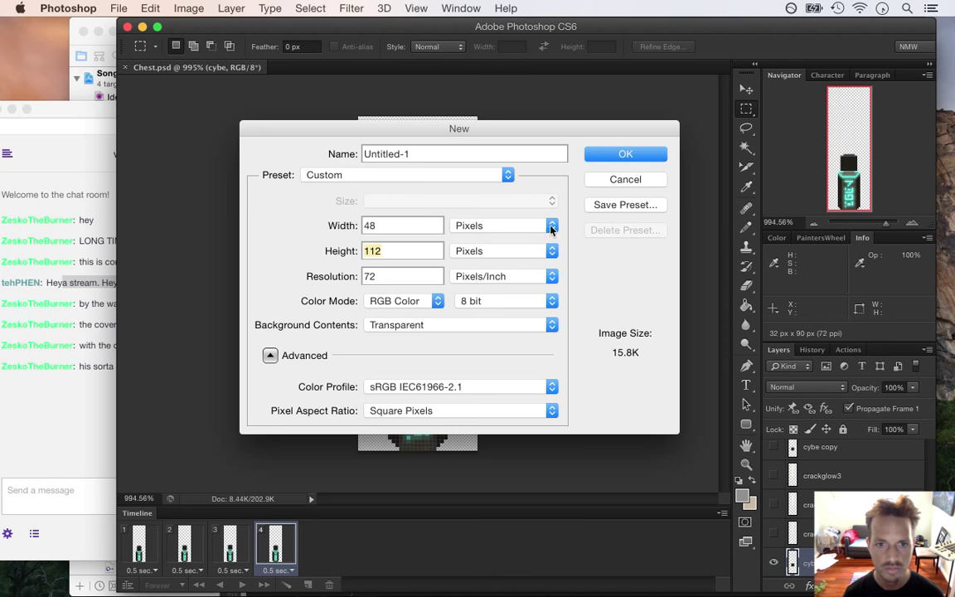
pyautogui.click(629, 156)
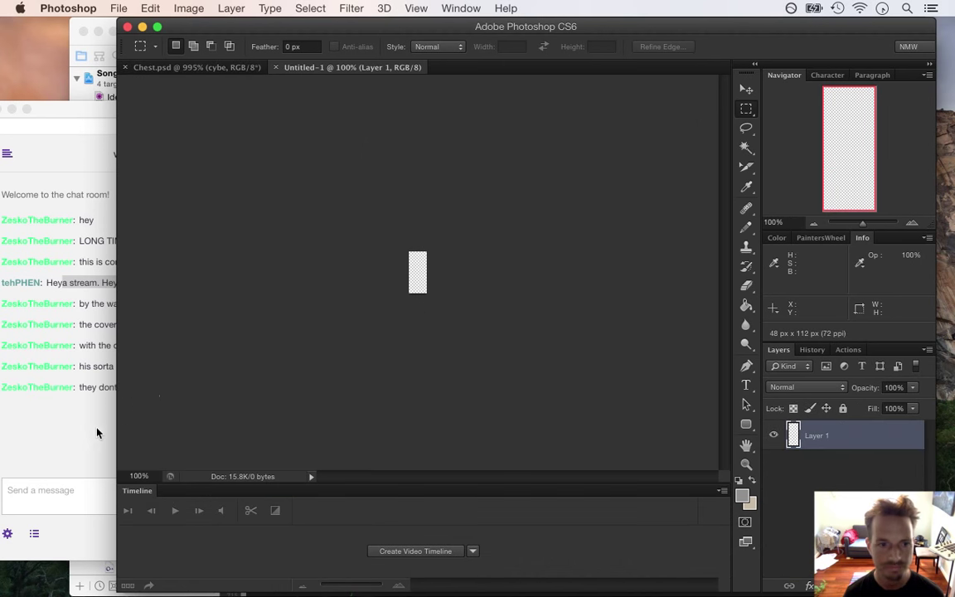
# - Read the latest viewer messages in the Twitch chat and enlarge the new blank document to about 610%
pyautogui.click(91, 436)
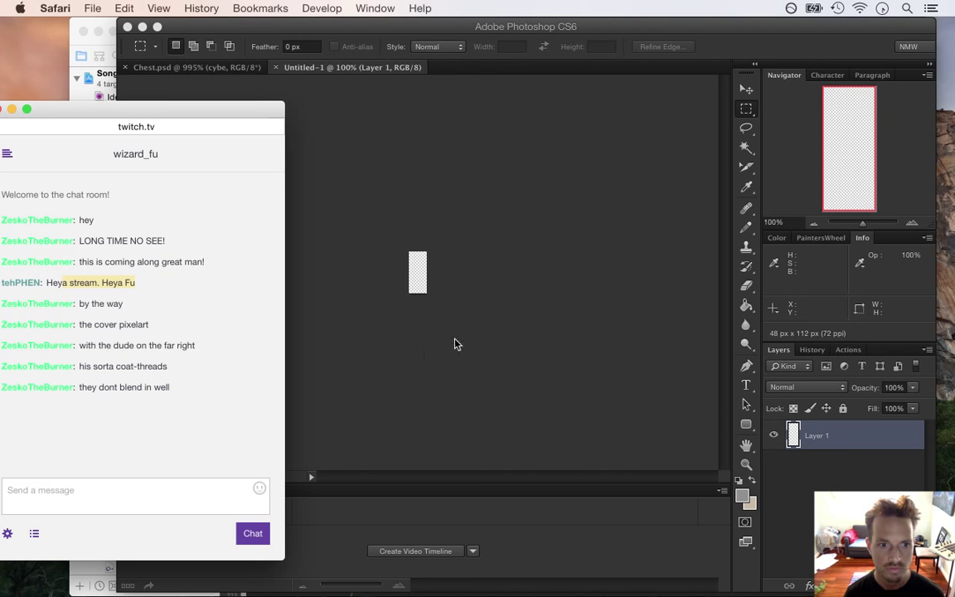
pyautogui.moveTo(94, 366); pyautogui.dragTo(182, 400)
pyautogui.click(197, 380)
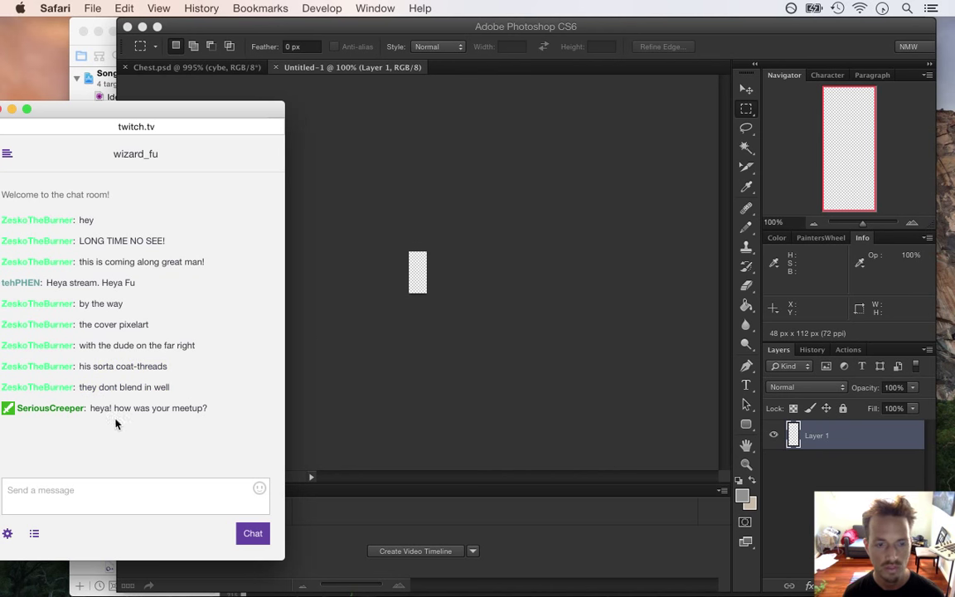
pyautogui.moveTo(112, 408); pyautogui.dragTo(241, 417)
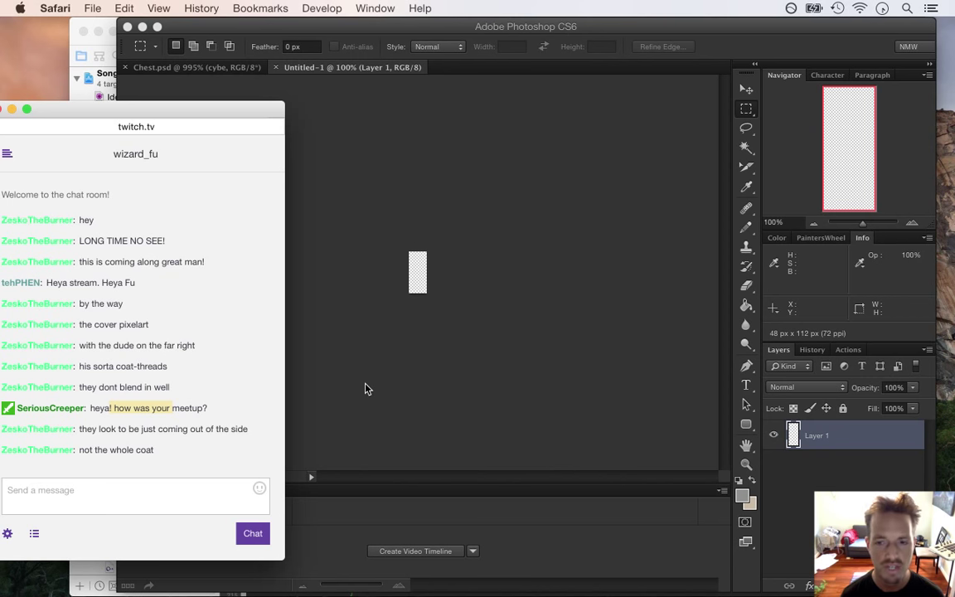
pyautogui.click(423, 348)
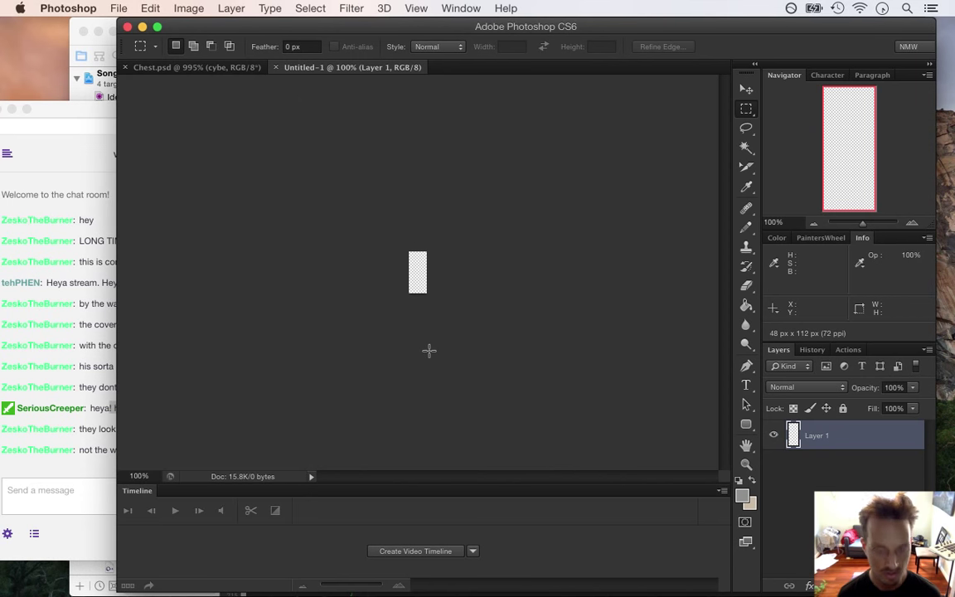
pyautogui.moveTo(417, 284); pyautogui.dragTo(525, 320)
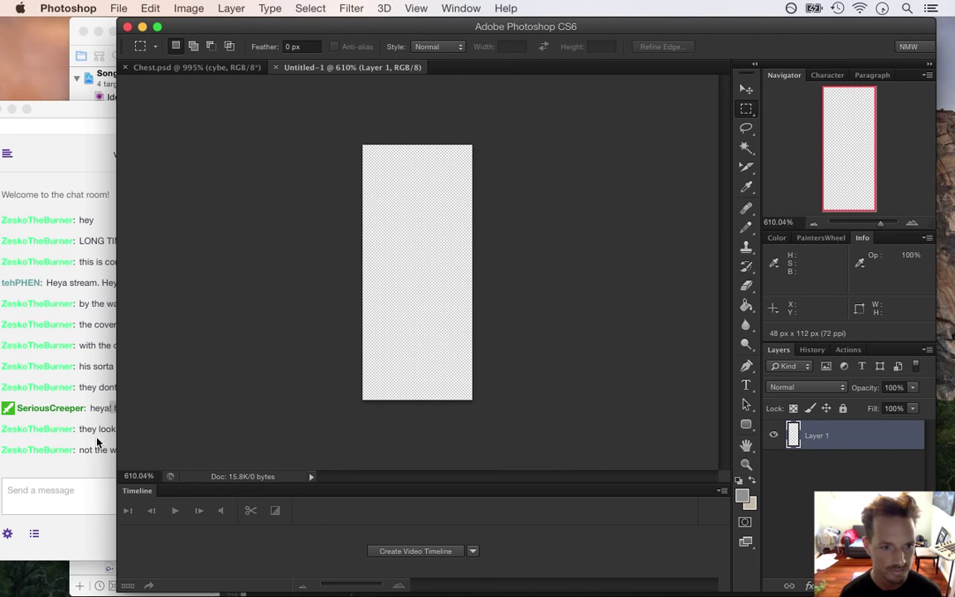
pyautogui.click(97, 443)
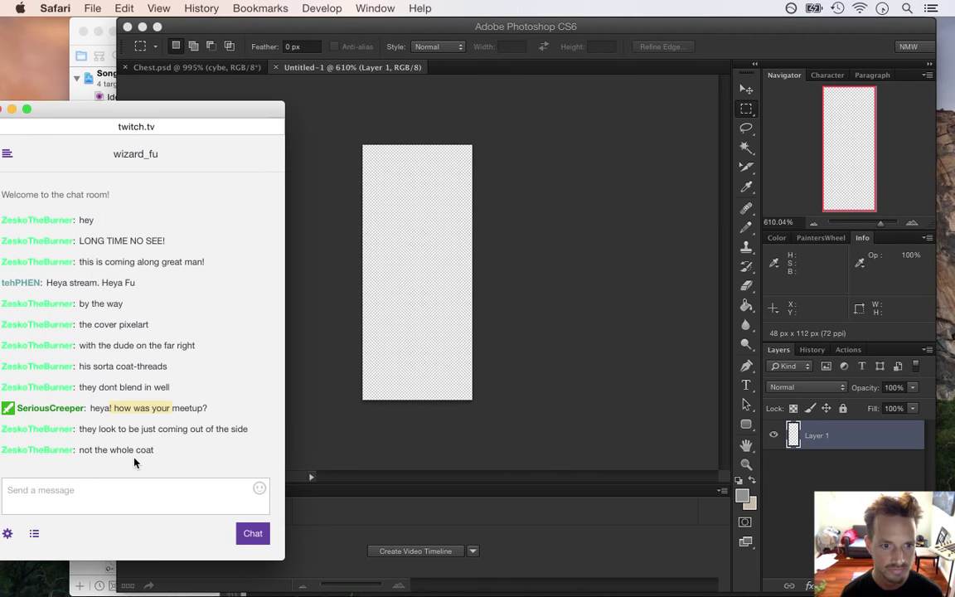
pyautogui.click(339, 326)
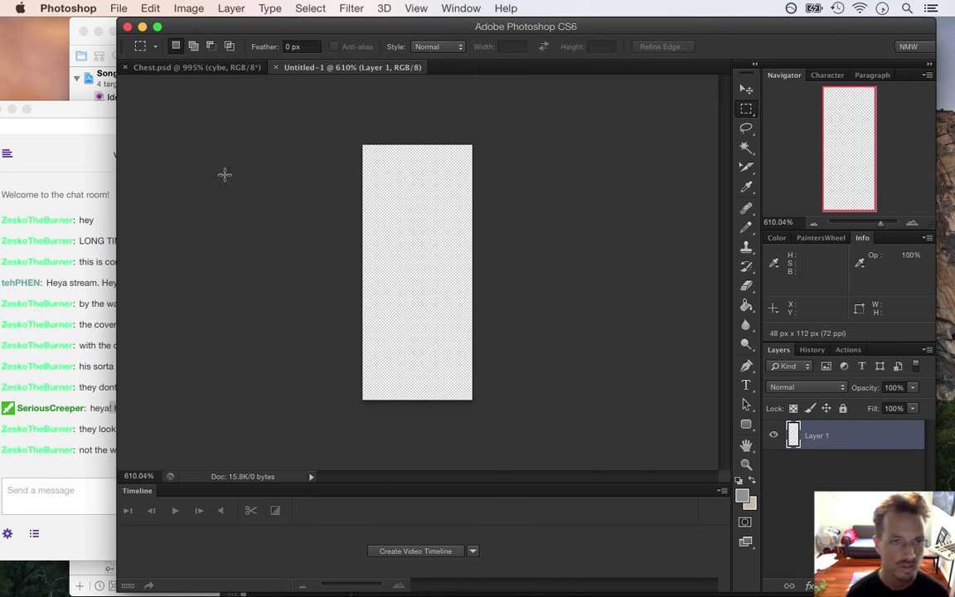
# - Open Poster2.psd from the Backgrounds folder inside the Sprites folder
pyautogui.click(118, 8)
pyautogui.click(133, 40)
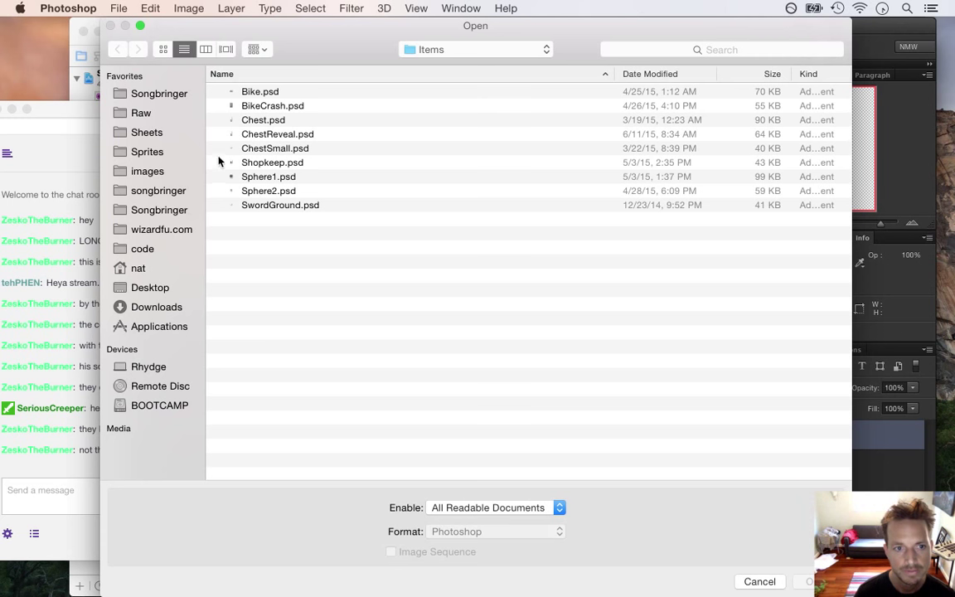
pyautogui.click(178, 97)
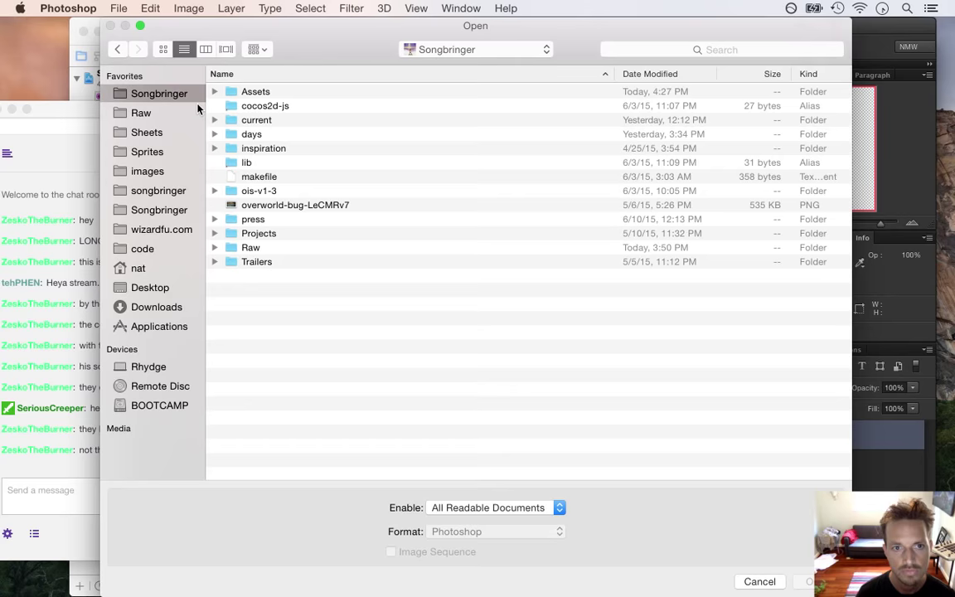
pyautogui.click(176, 155)
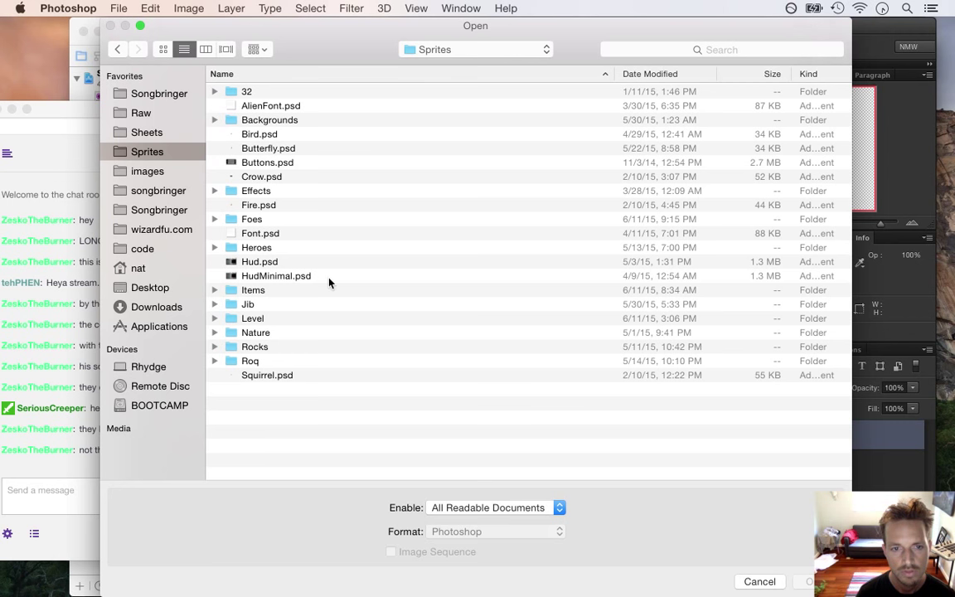
pyautogui.doubleClick(264, 120)
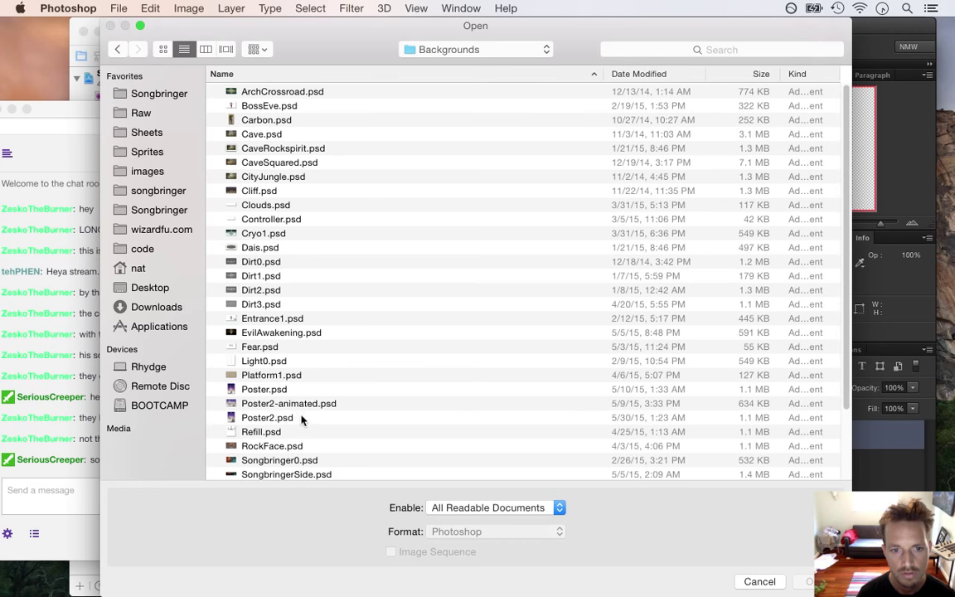
pyautogui.doubleClick(301, 417)
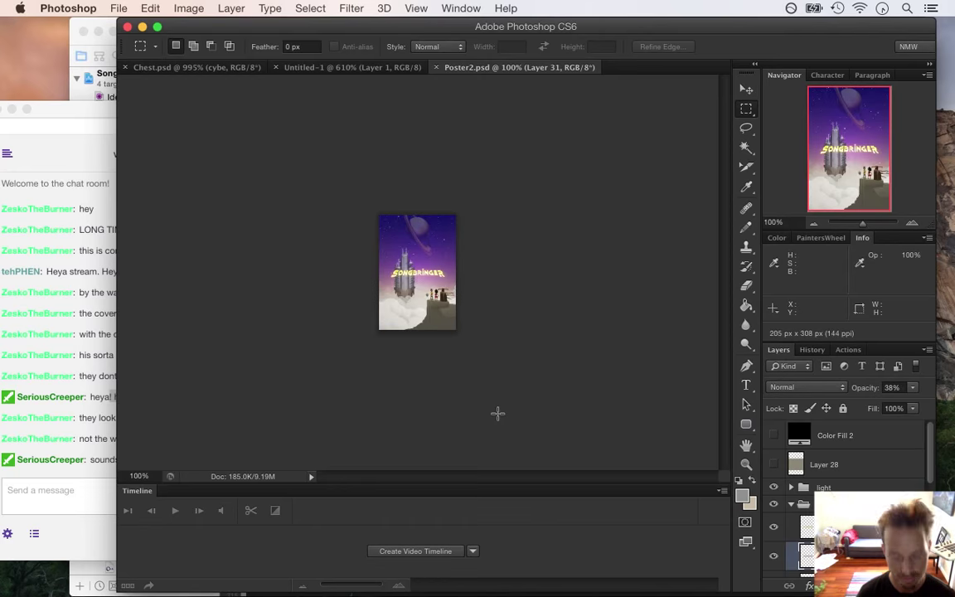
# - Examine the figures on the cliff up close and compare the cloaked figure's coat strands with the viewer feedback in the Twitch chat
pyautogui.press('super+equal')
pyautogui.press('super+equal')
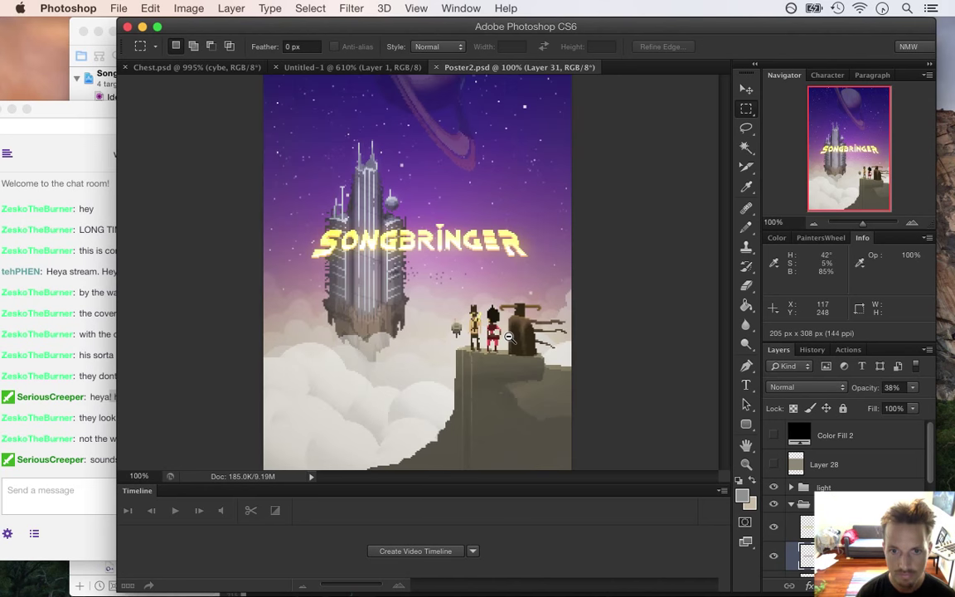
pyautogui.moveTo(509, 336); pyautogui.dragTo(562, 373)
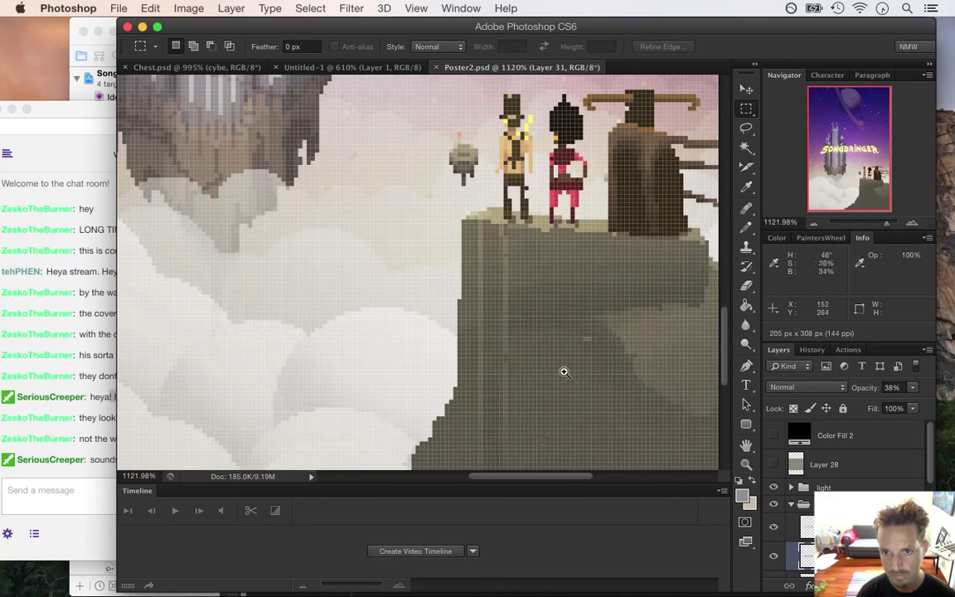
pyautogui.moveTo(516, 476); pyautogui.dragTo(560, 478)
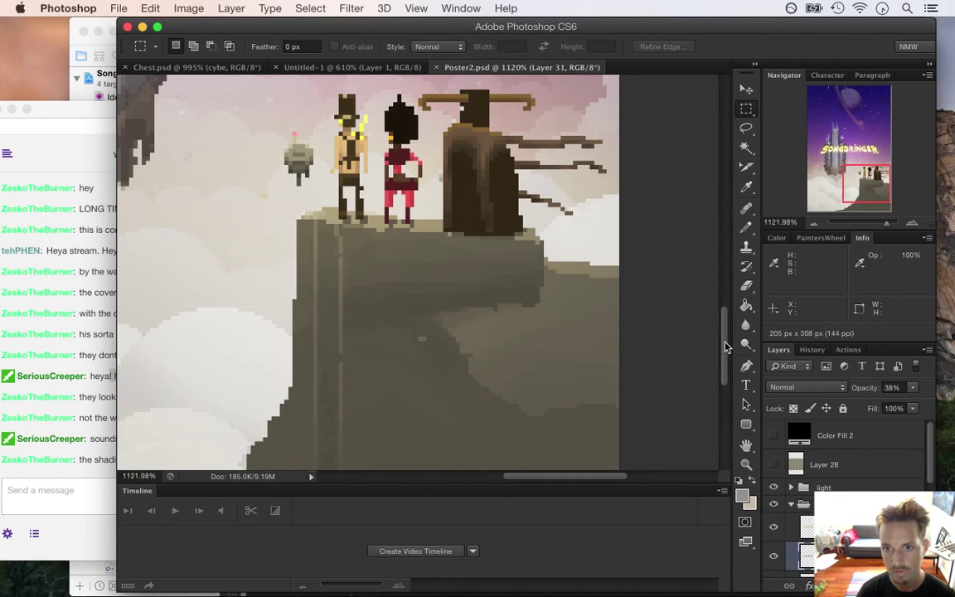
pyautogui.moveTo(724, 341); pyautogui.dragTo(720, 333)
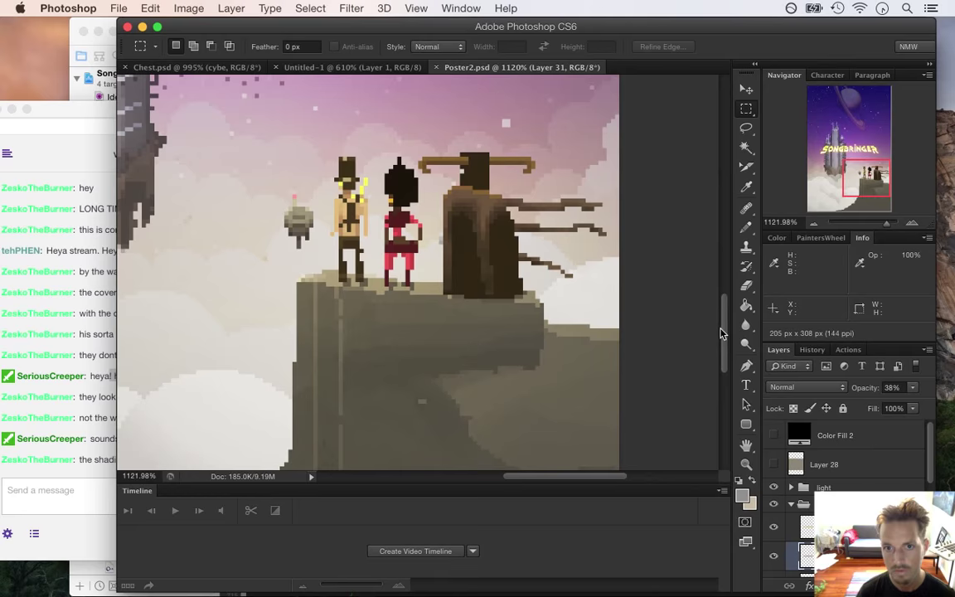
pyautogui.click(90, 365)
pyautogui.click(114, 355)
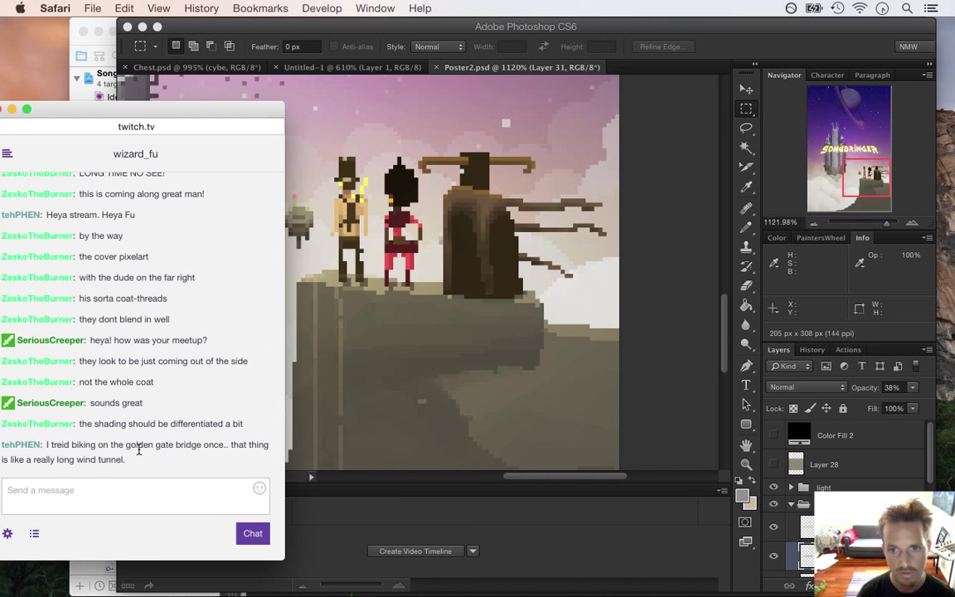
pyautogui.moveTo(81, 361); pyautogui.dragTo(251, 373)
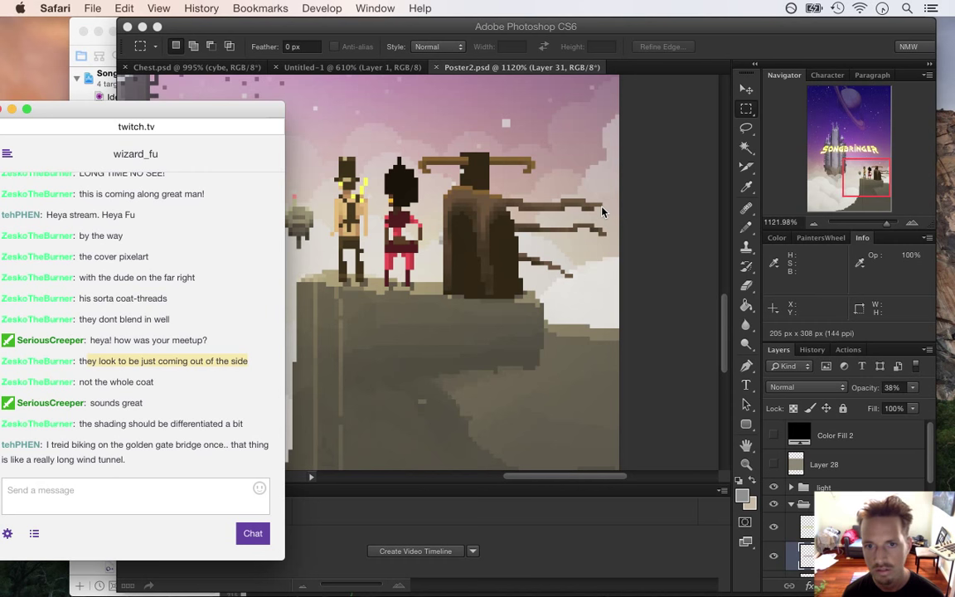
pyautogui.click(724, 64)
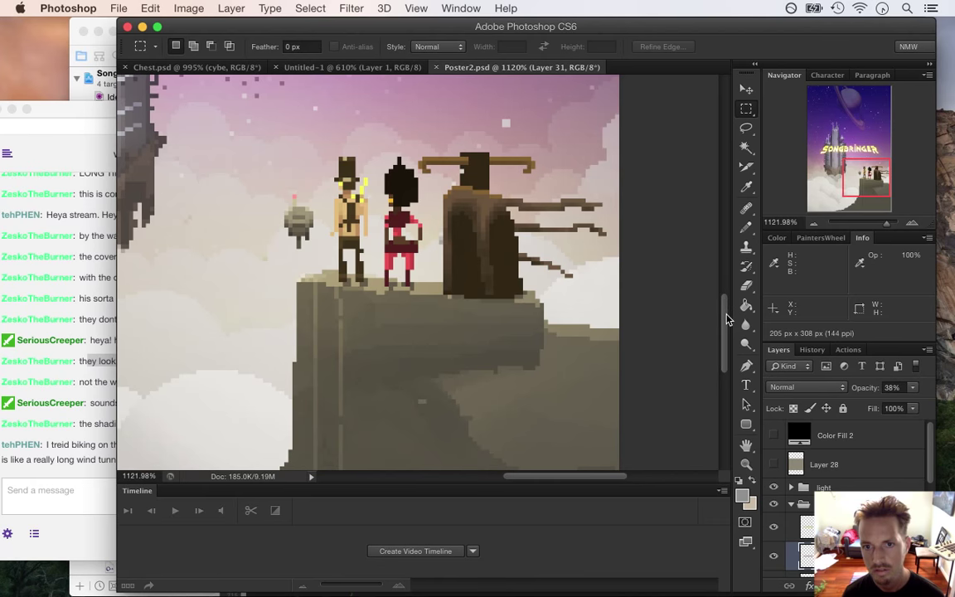
# - Sample the dark brown of the cloaked figure's coat as the foreground colour for the 1 px Pencil
pyautogui.scroll(2, 726, 318)
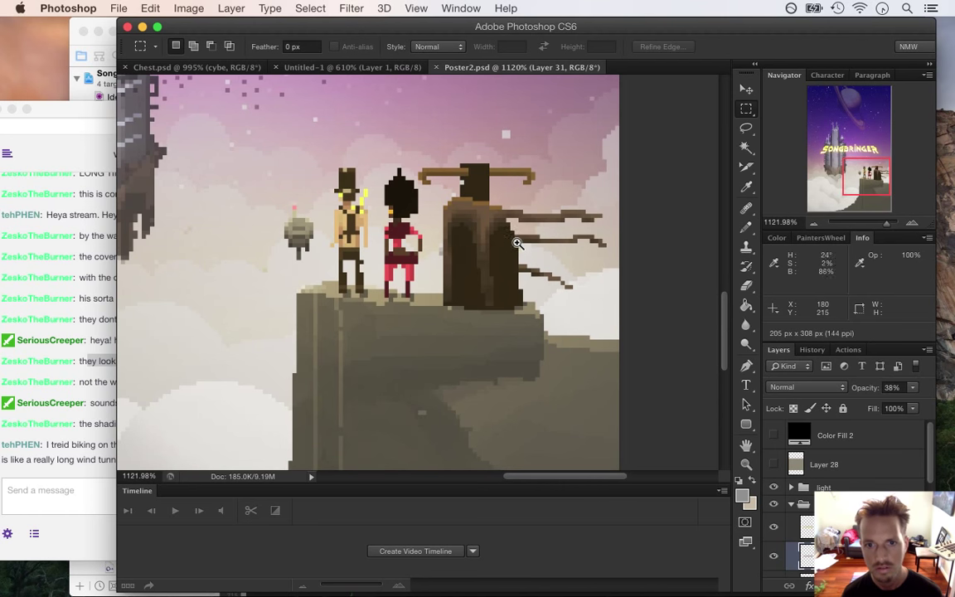
pyautogui.moveTo(516, 240); pyautogui.dragTo(582, 258)
pyautogui.press('i')
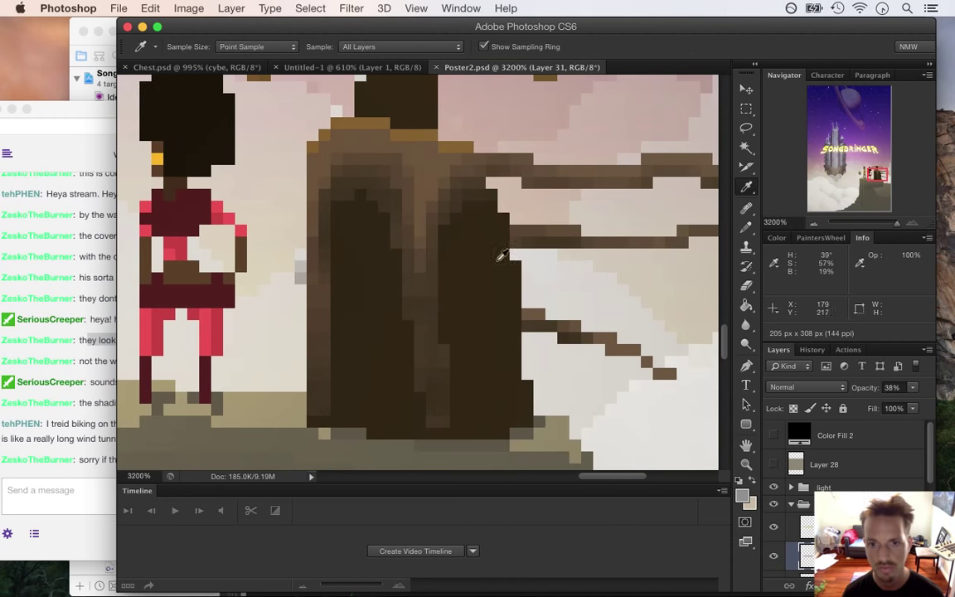
pyautogui.click(500, 256)
pyautogui.press('b')
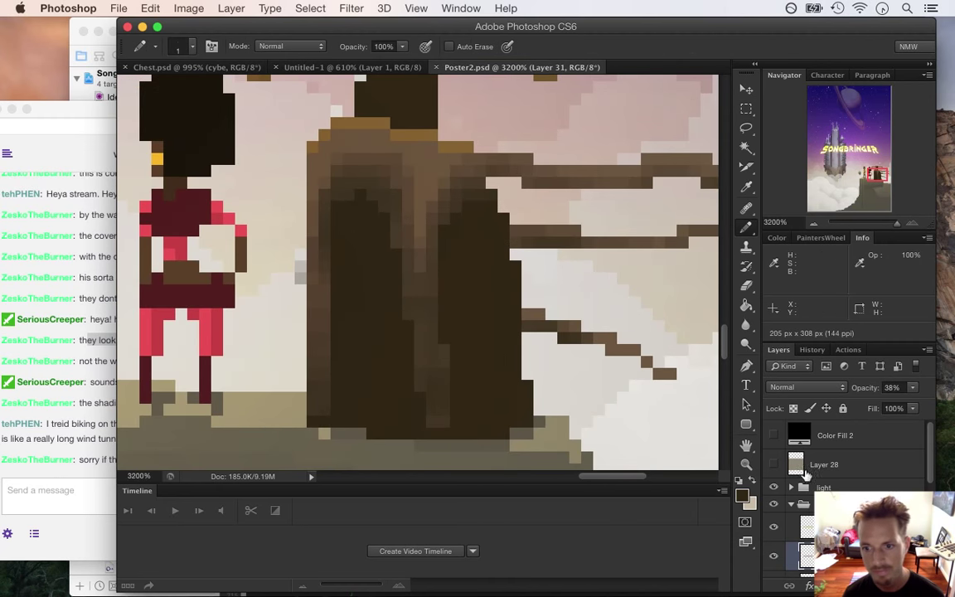
# - Add a new layer directly above the akyu layer and pencil dark brown pixels where the middle strand meets the coat
pyautogui.click(791, 503)
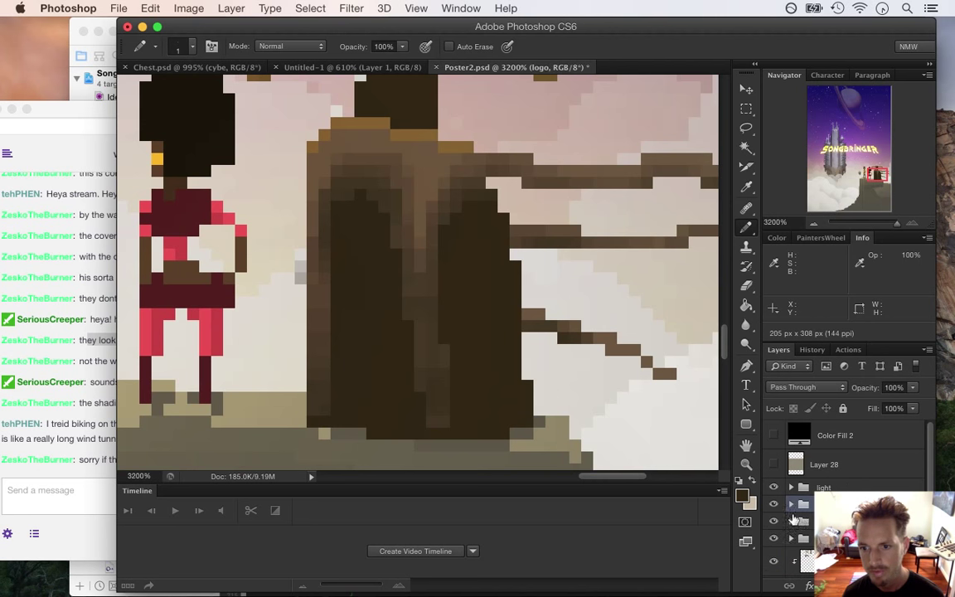
pyautogui.click(791, 522)
pyautogui.moveTo(932, 463); pyautogui.dragTo(932, 513)
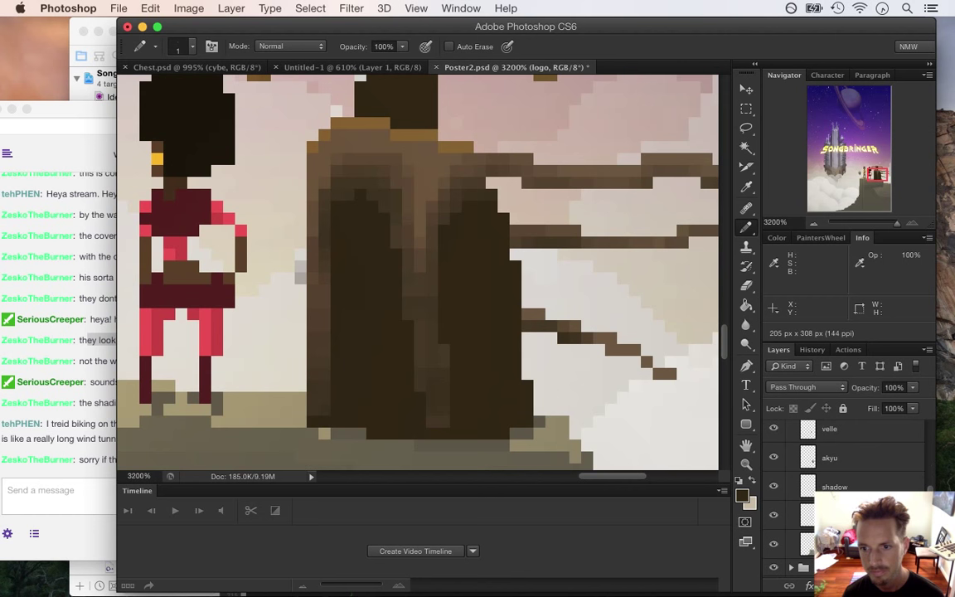
pyautogui.click(851, 463)
pyautogui.press('super+alt+shift+n')
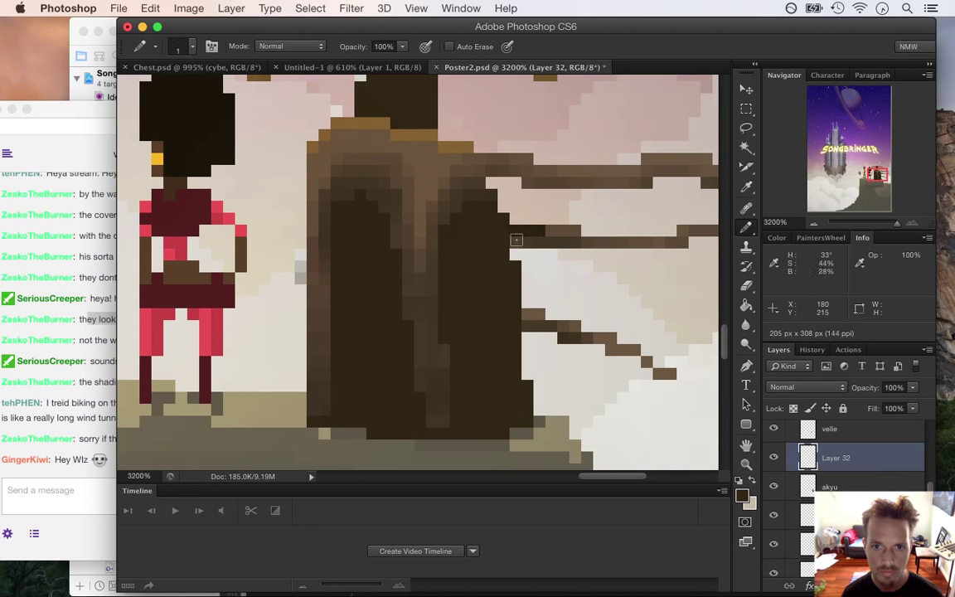
# - Hide the light group and resample the coat's dark brown without the lighting effect
pyautogui.press('i')
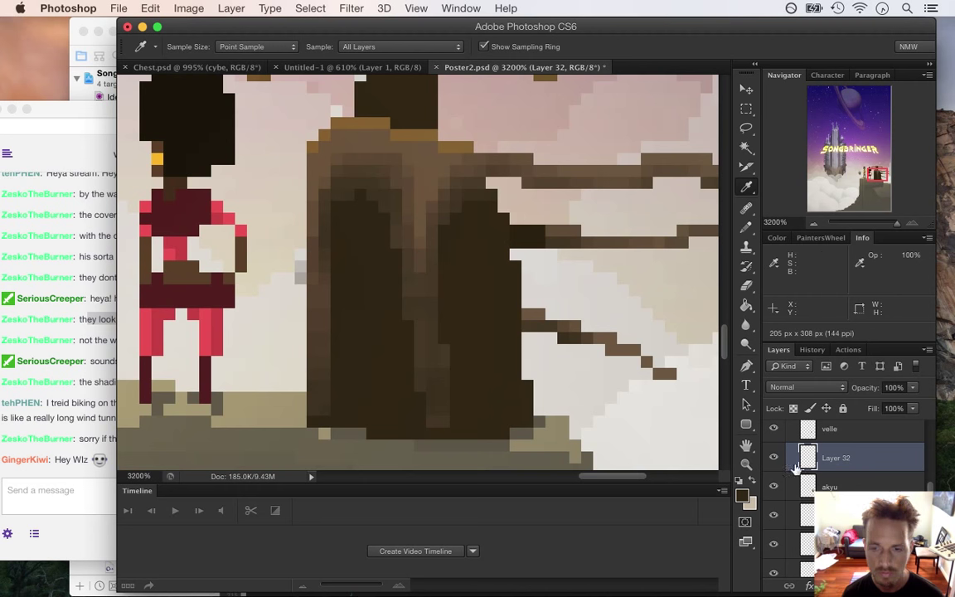
pyautogui.scroll(5, 769, 502)
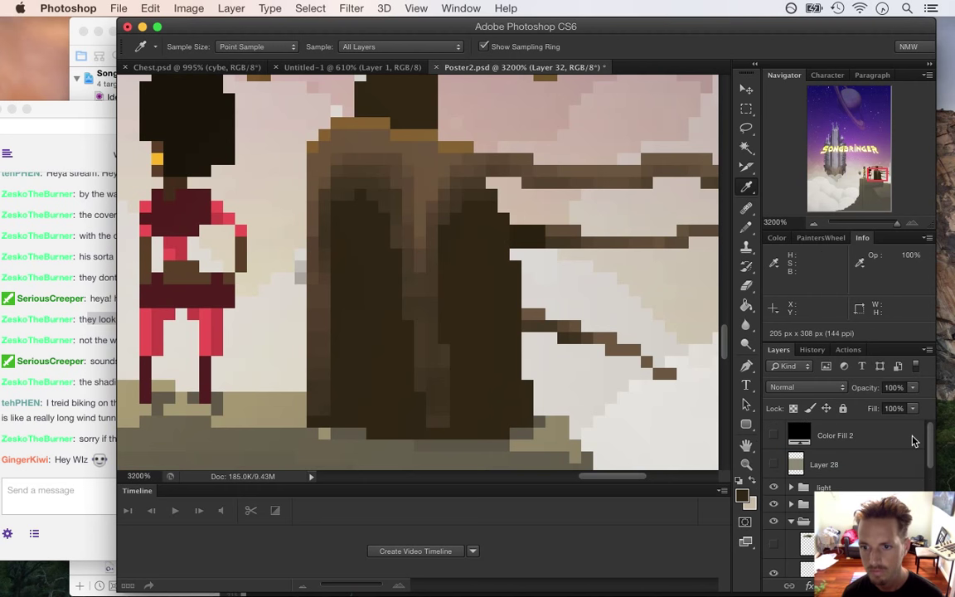
pyautogui.click(774, 487)
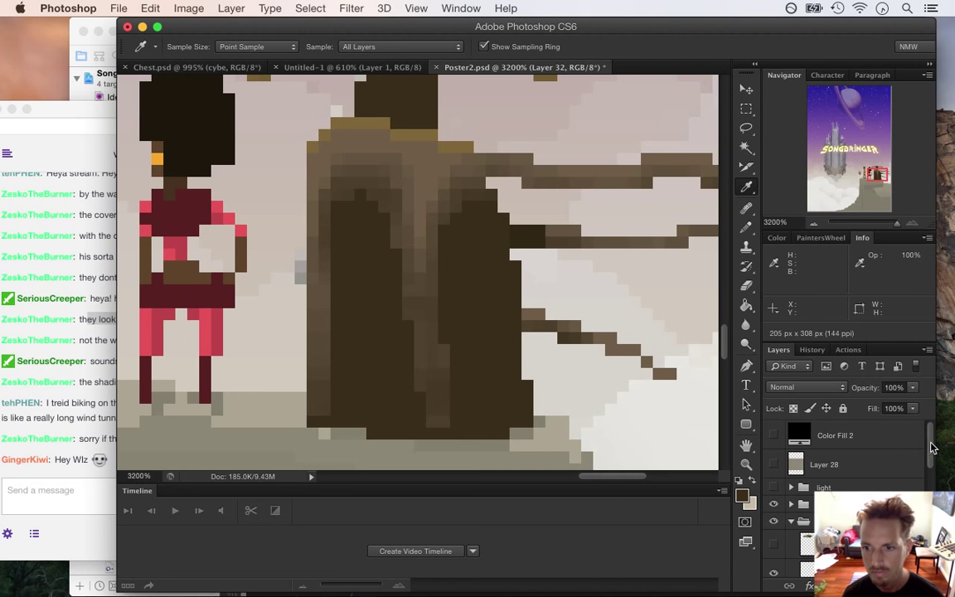
pyautogui.scroll(-5, 829, 448)
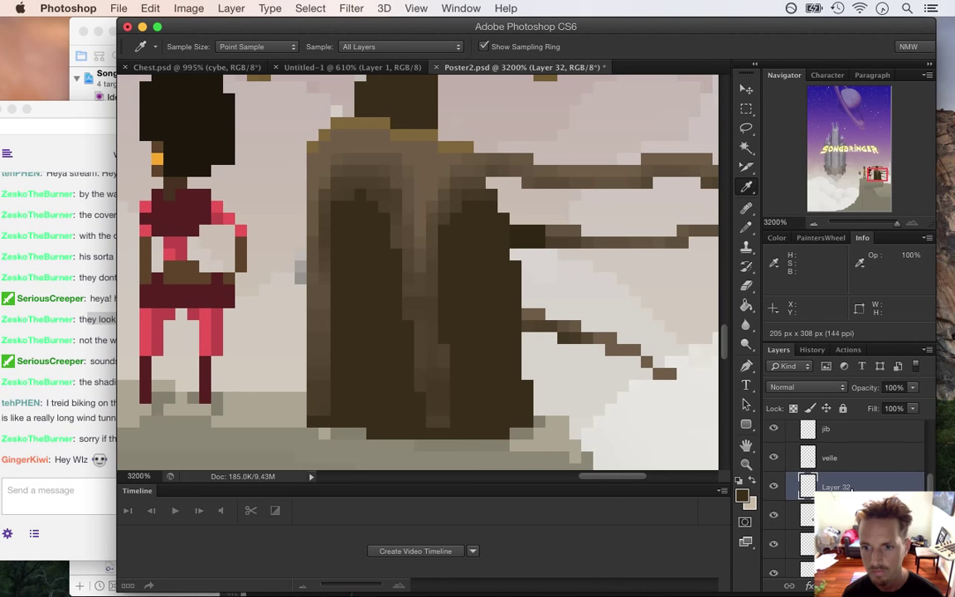
# - Erase the mismatched dark pixels on Layer 32 and reduce the eraser size to 1 px
pyautogui.press('e')
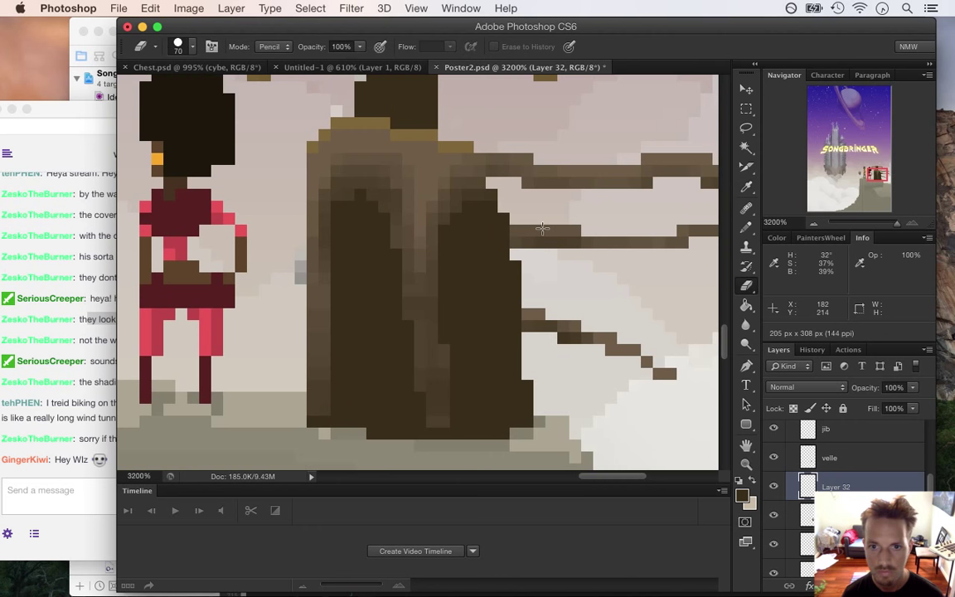
pyautogui.press('[')
pyautogui.press('[')
pyautogui.press('[')
pyautogui.press('[')
pyautogui.press('[')
pyautogui.press('[')
pyautogui.press('[')
pyautogui.press('[')
pyautogui.press('[')
pyautogui.press('[')
pyautogui.press('[')
pyautogui.press('[')
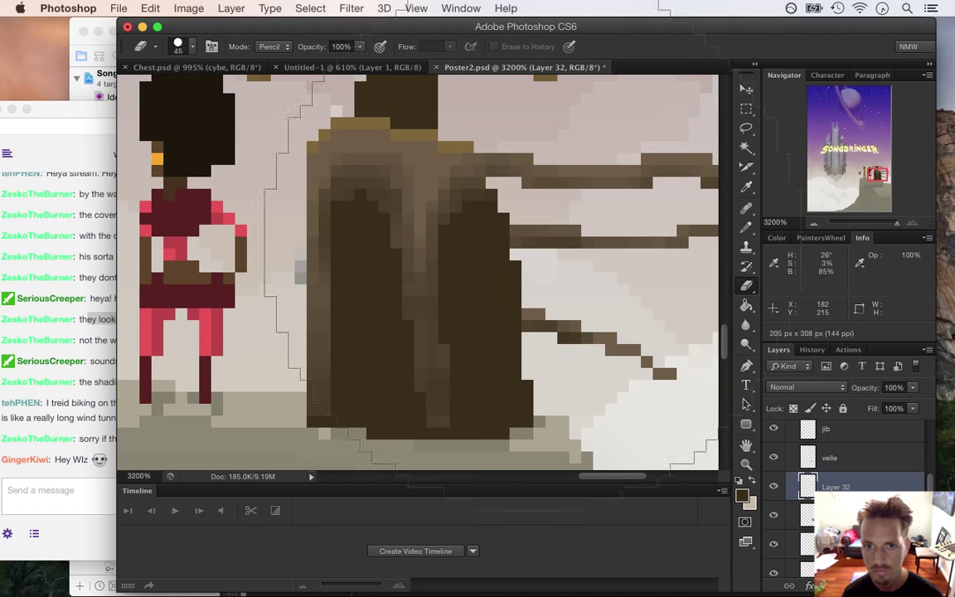
# - Repaint the base of the middle coat strand in the resampled brown and fade it outward with the eraser, lowering its opacity to 5%
pyautogui.press('b')
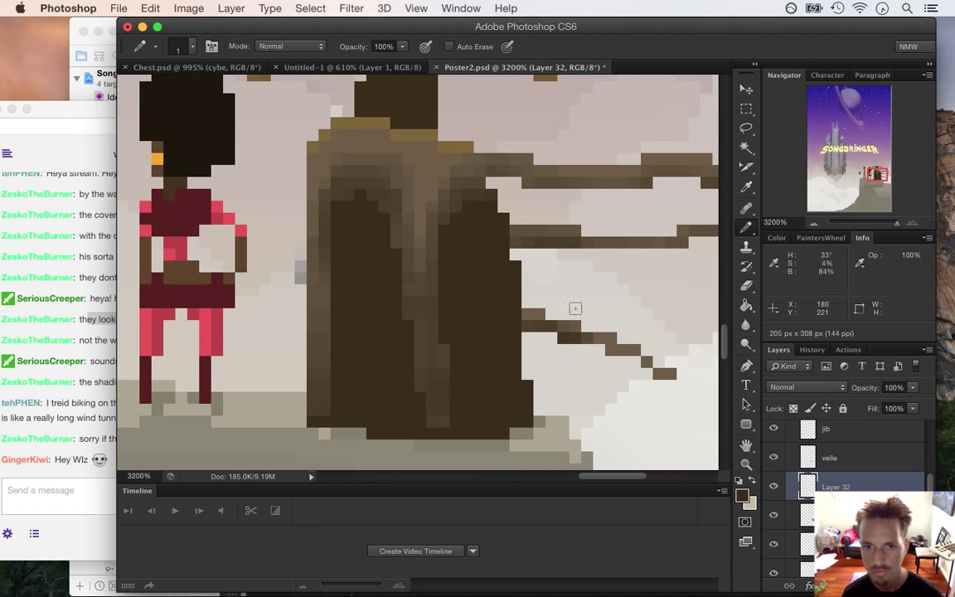
pyautogui.click(521, 229)
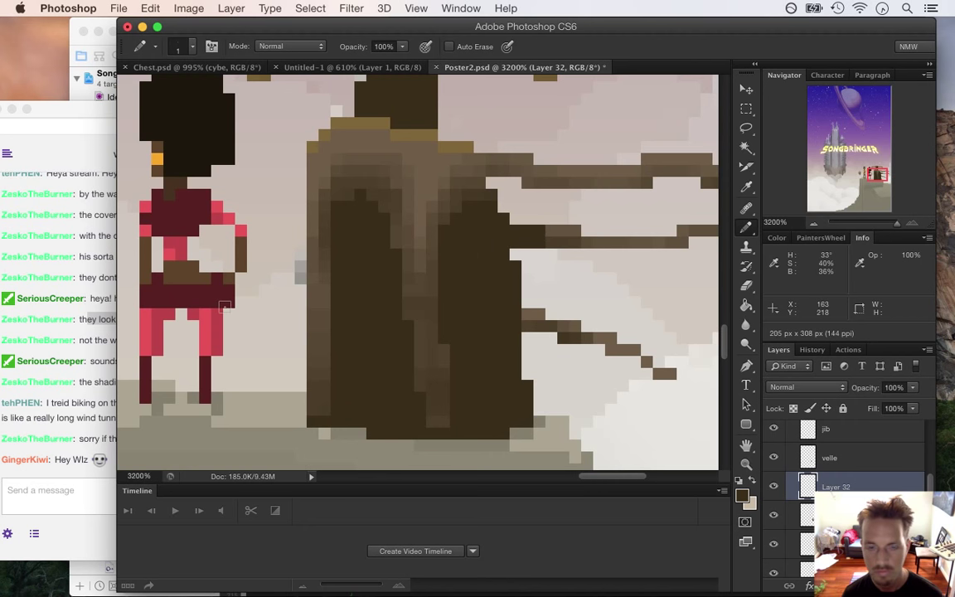
pyautogui.click(91, 400)
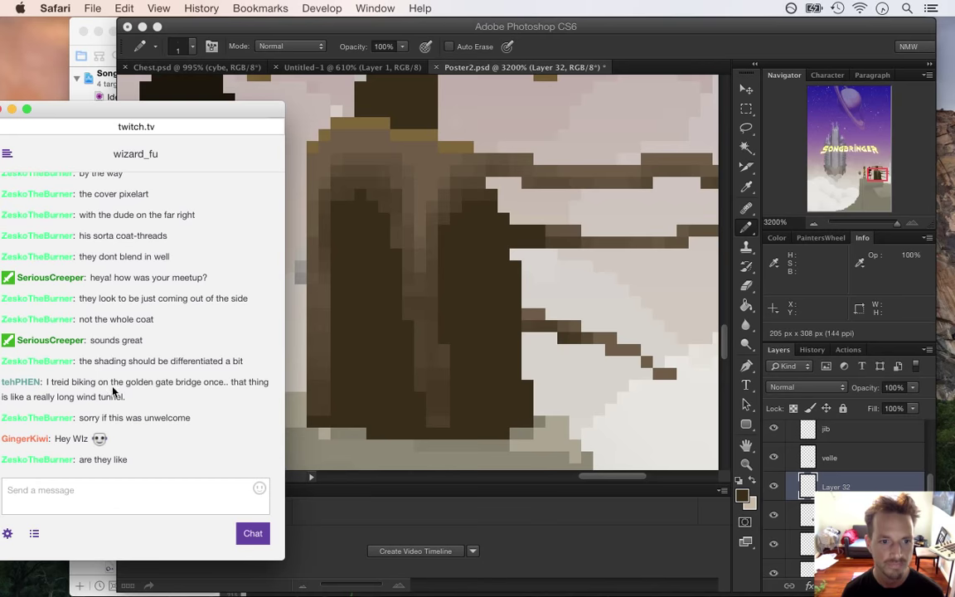
pyautogui.moveTo(63, 383); pyautogui.dragTo(137, 402)
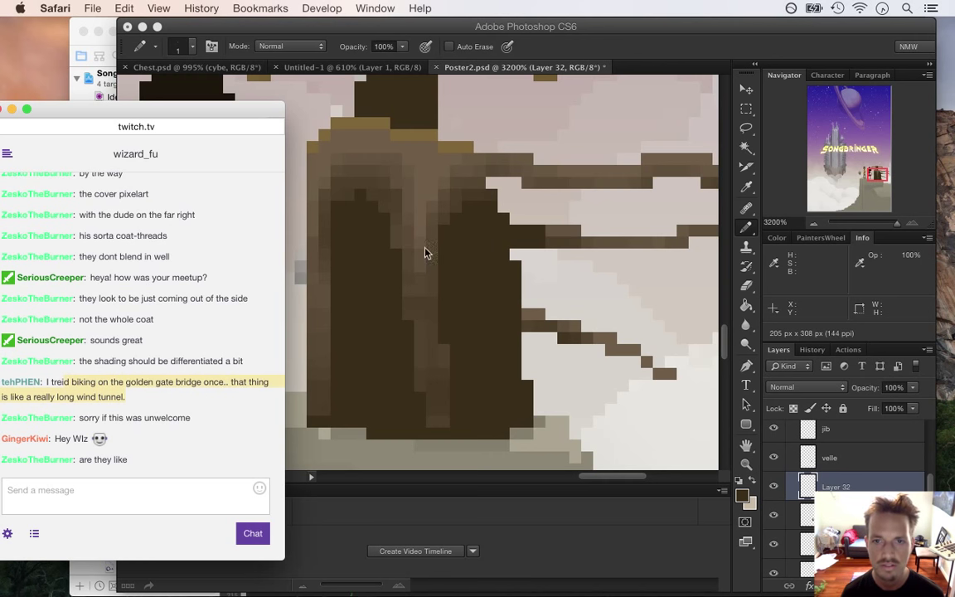
pyautogui.click(538, 38)
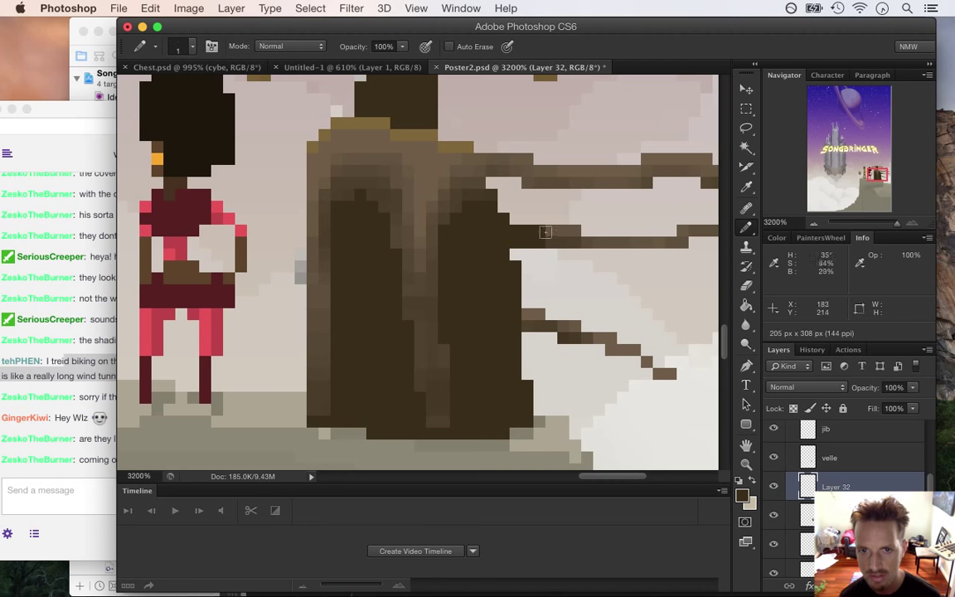
pyautogui.press('e')
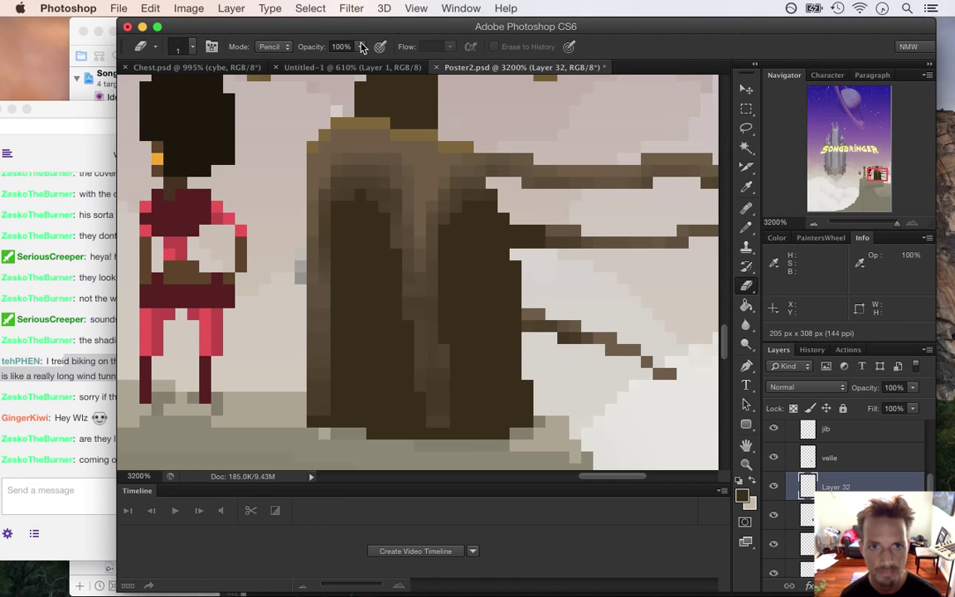
pyautogui.moveTo(311, 64); pyautogui.dragTo(292, 65)
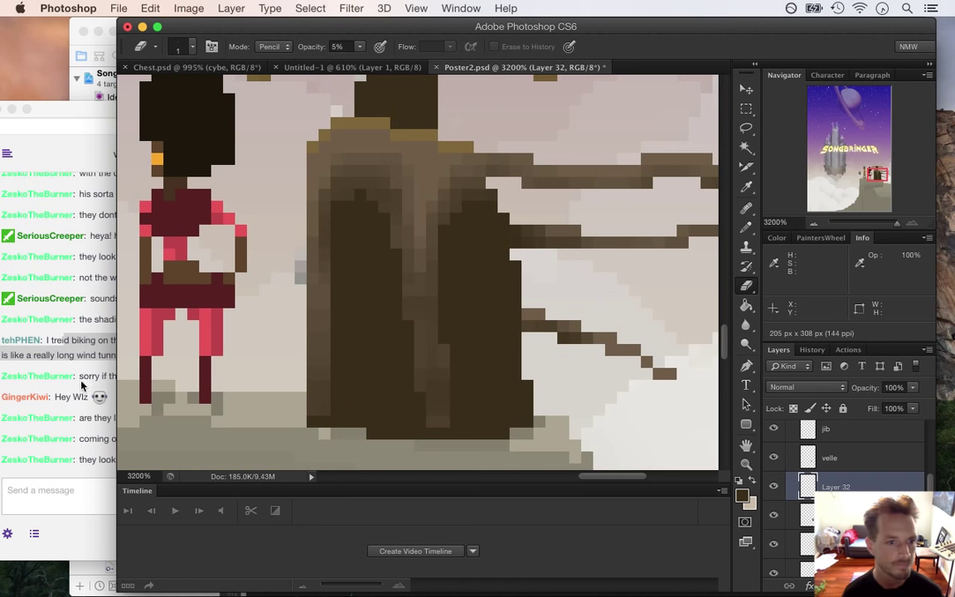
# - Read the new chat comments about the coat and review the blended strand with the whole group of figures in view
pyautogui.click(75, 348)
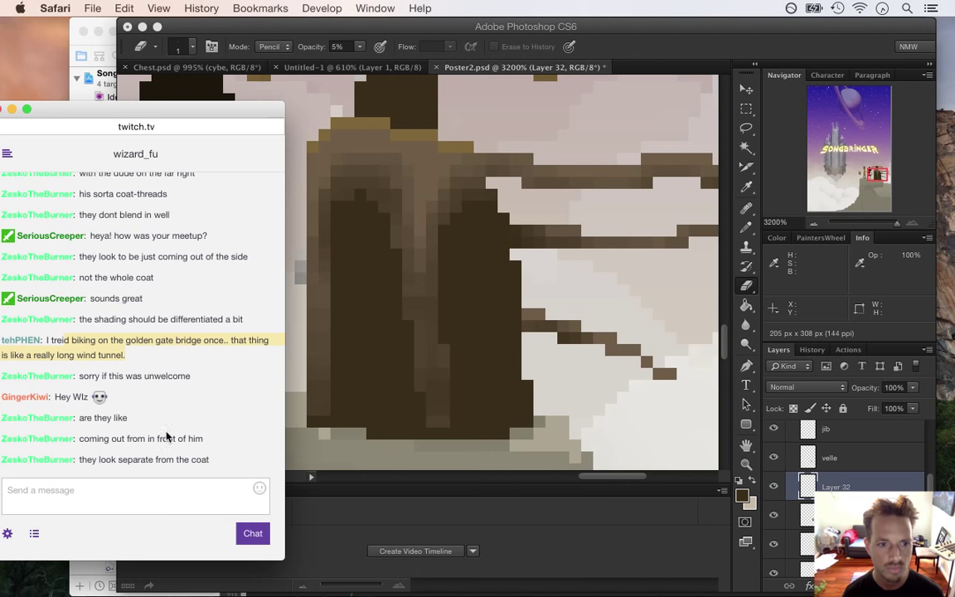
pyautogui.moveTo(58, 396); pyautogui.dragTo(91, 397)
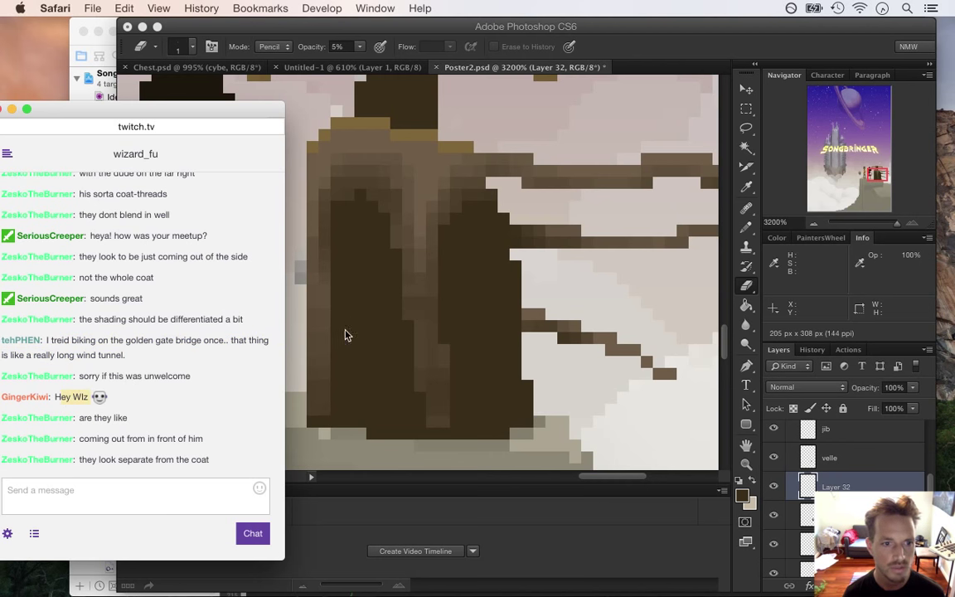
pyautogui.click(623, 72)
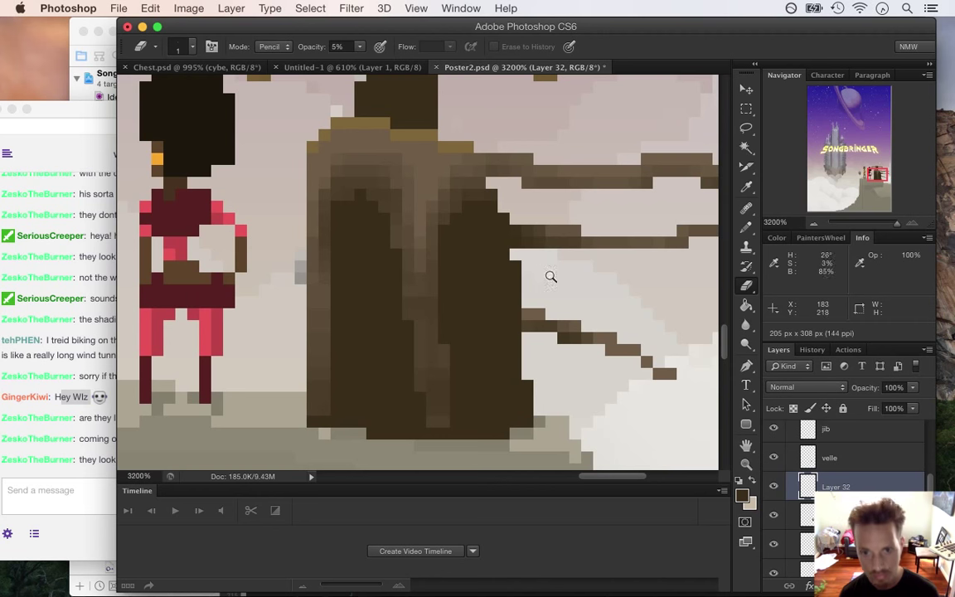
pyautogui.scroll(1, 534, 285)
pyautogui.scroll(-5, 535, 285)
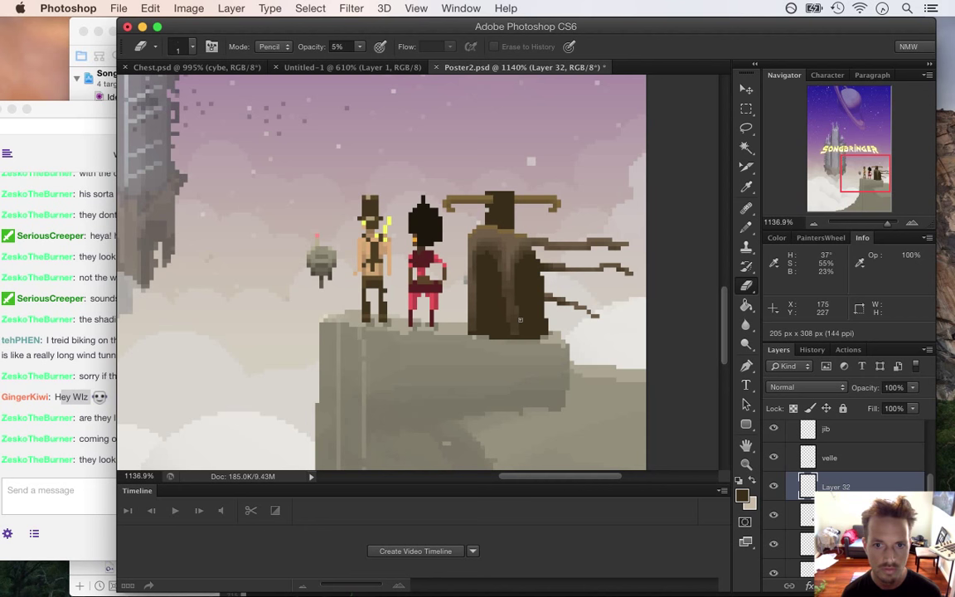
# - Hide Layer 32 and turn the light group back on to review the poster without the coat-strand touch-up
pyautogui.click(778, 484)
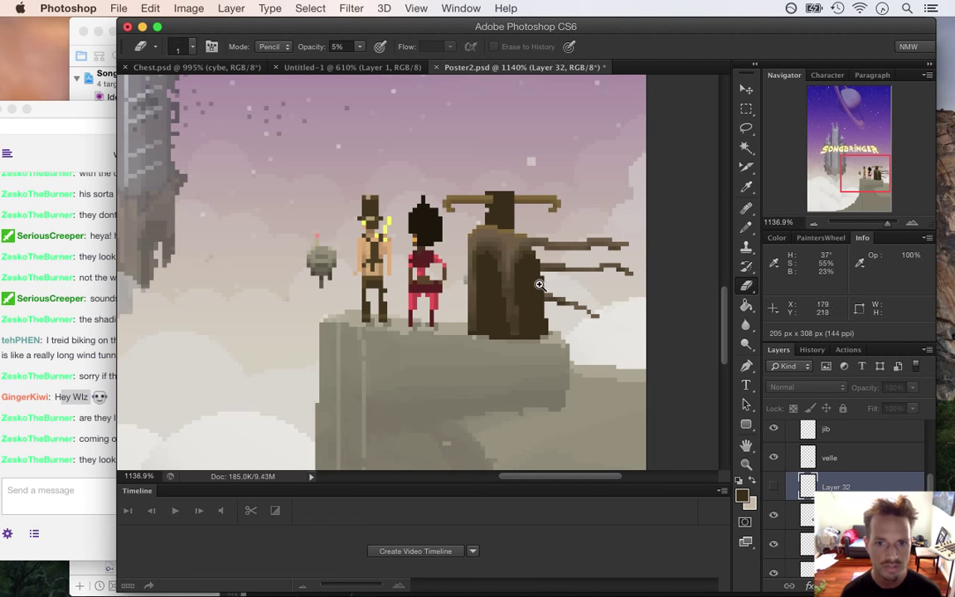
pyautogui.scroll(-5, 538, 284)
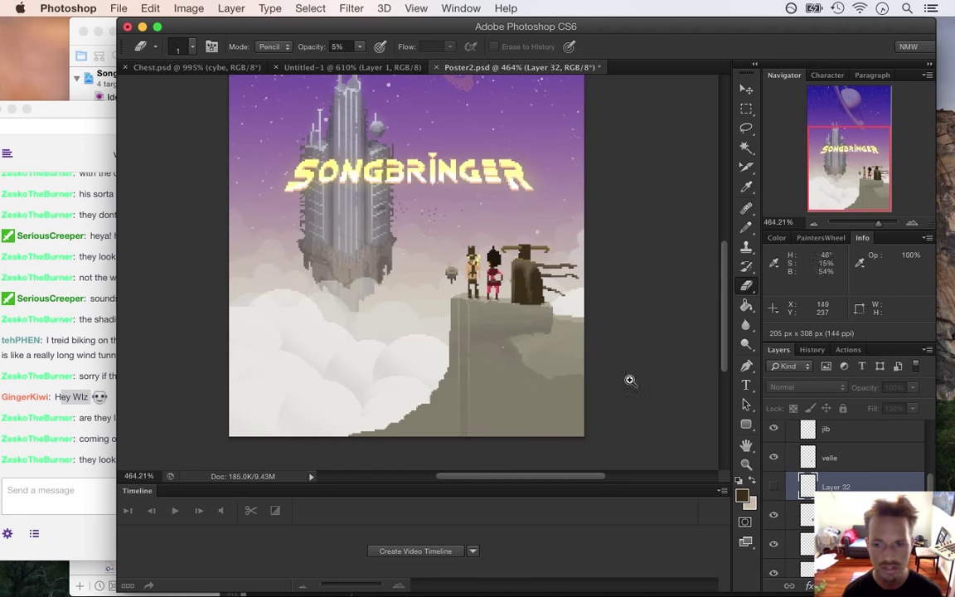
pyautogui.scroll(2, 930, 486)
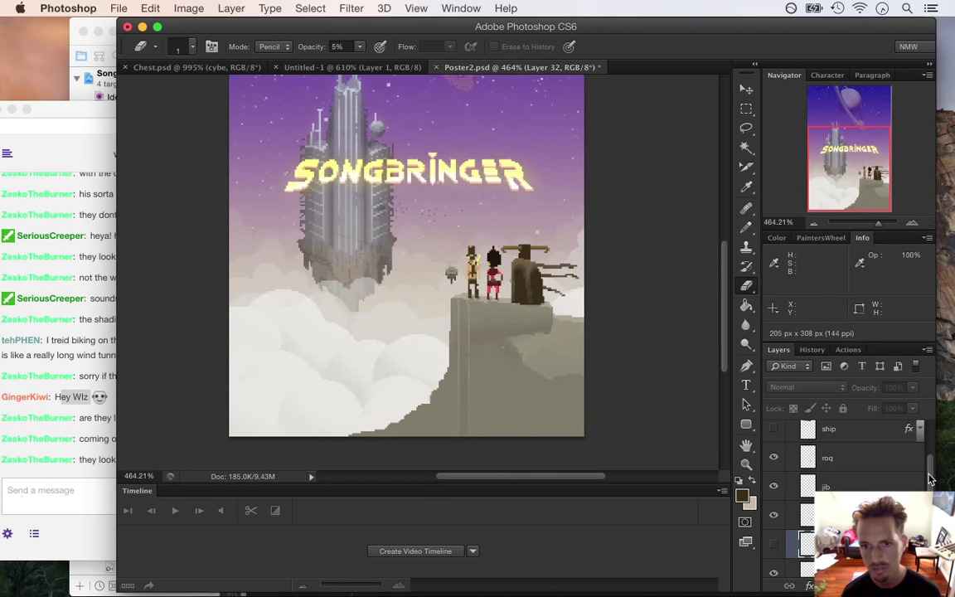
pyautogui.scroll(2, 929, 479)
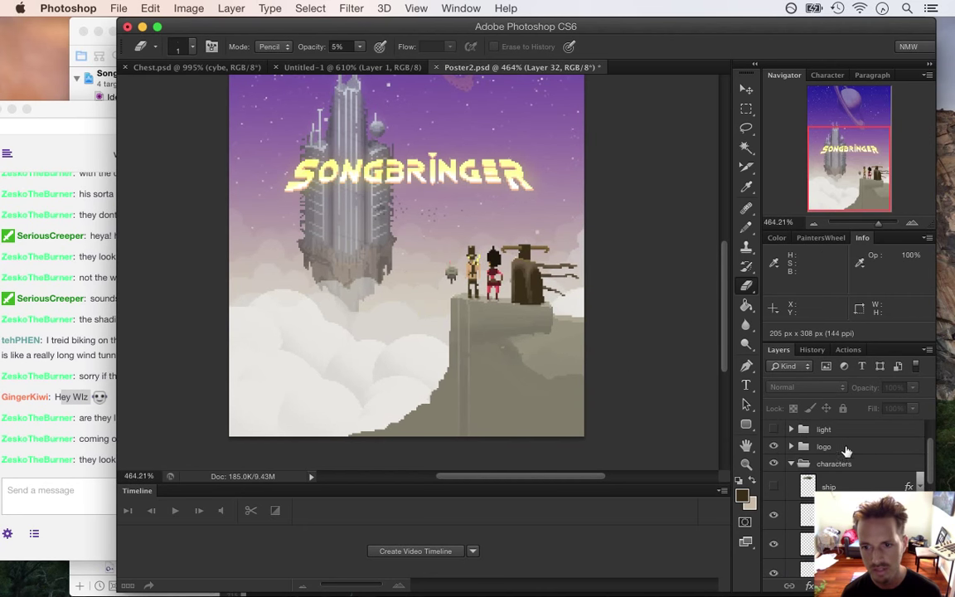
pyautogui.click(773, 429)
pyautogui.moveTo(544, 282); pyautogui.dragTo(537, 357)
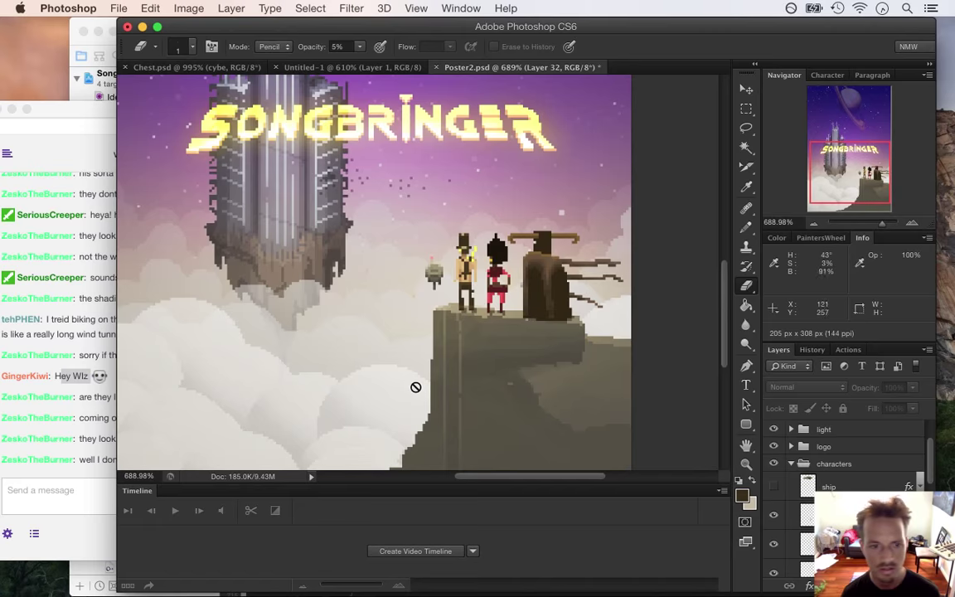
# - Read the newest chat comments about the coat and examine the cloaked figure's strands up close in the poster
pyautogui.click(87, 485)
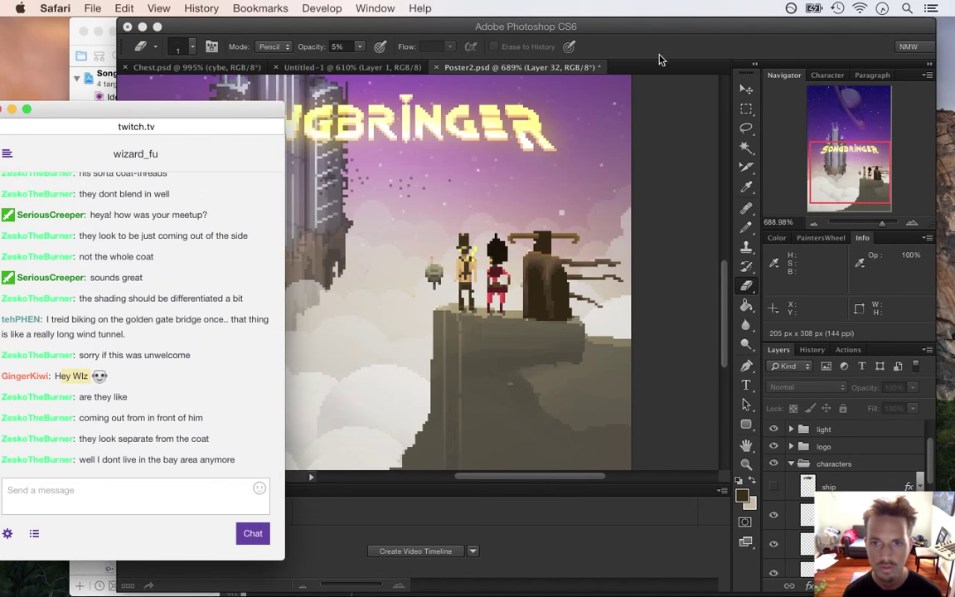
pyautogui.click(602, 193)
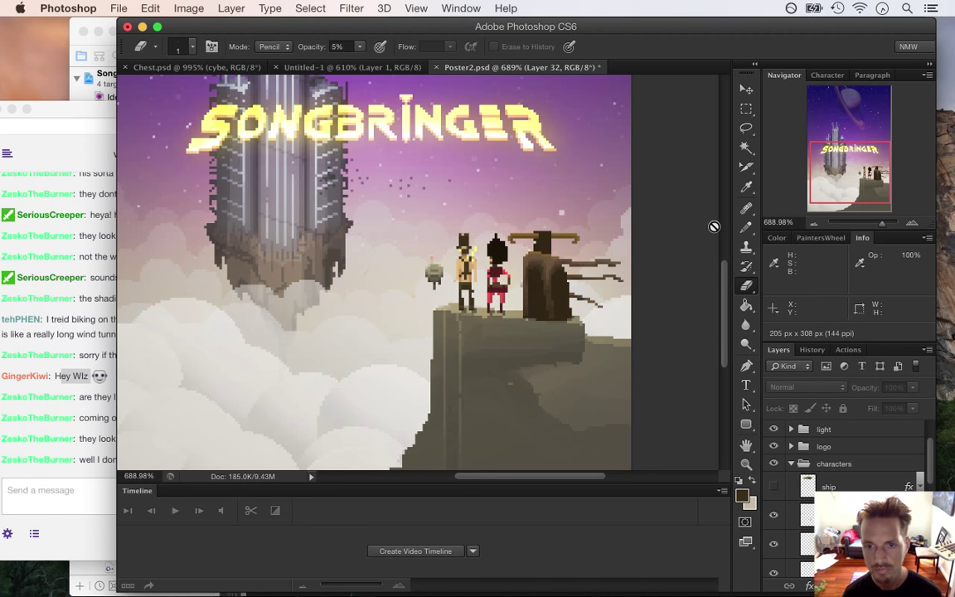
pyautogui.click(600, 305)
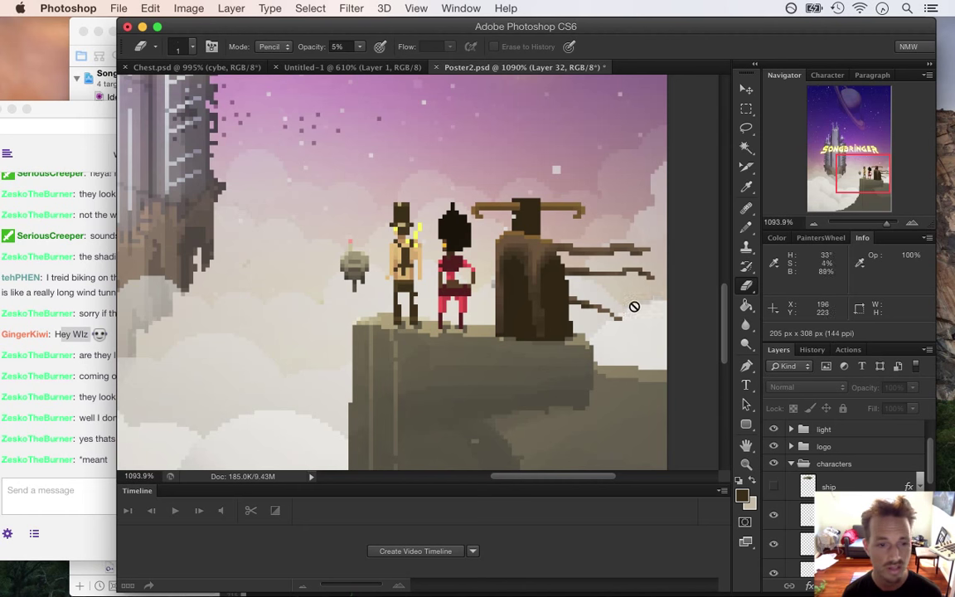
pyautogui.click(93, 458)
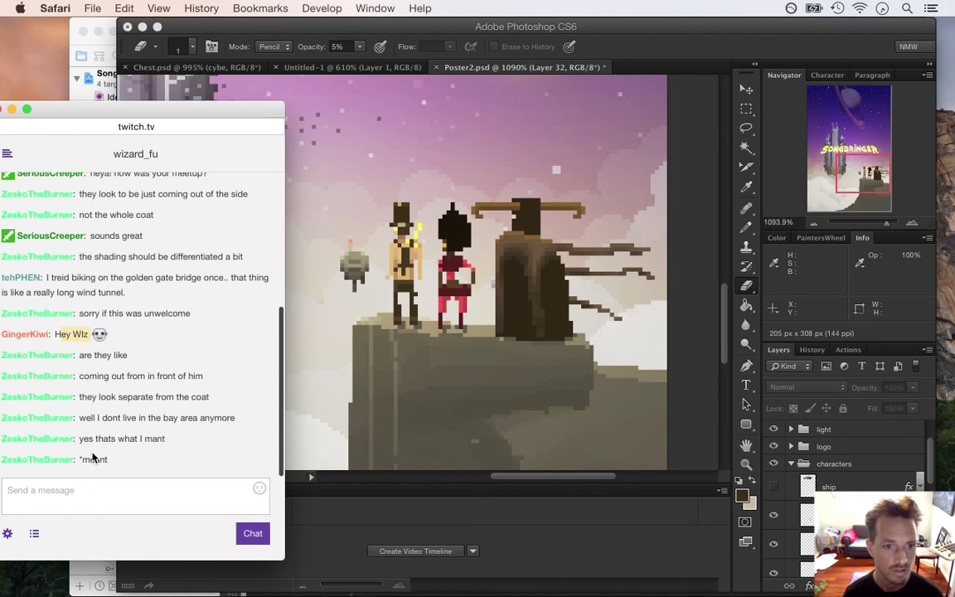
# - Close Poster2.psd without saving its changes and check the chat for new messages
pyautogui.click(682, 39)
pyautogui.press('super+w')
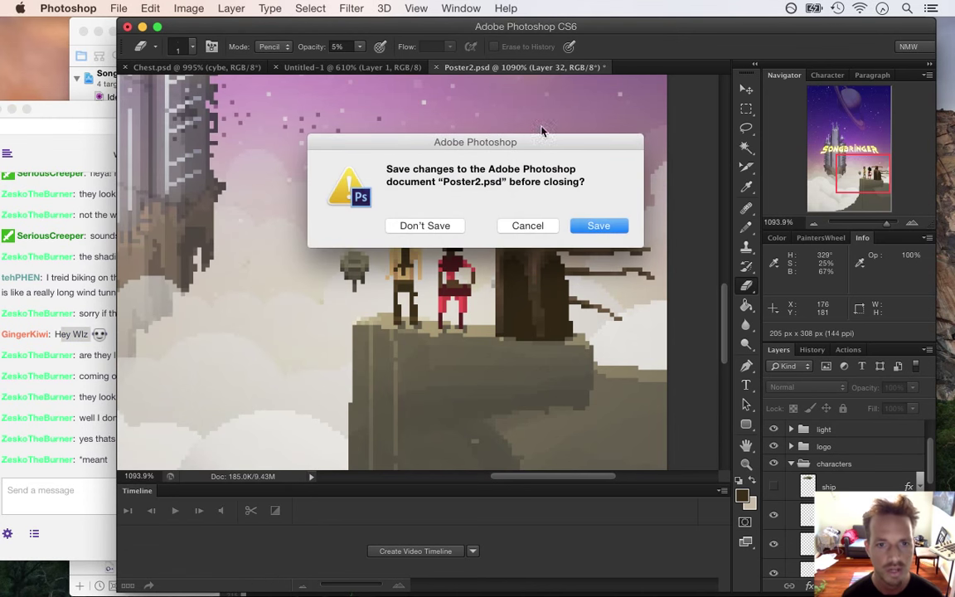
pyautogui.click(429, 229)
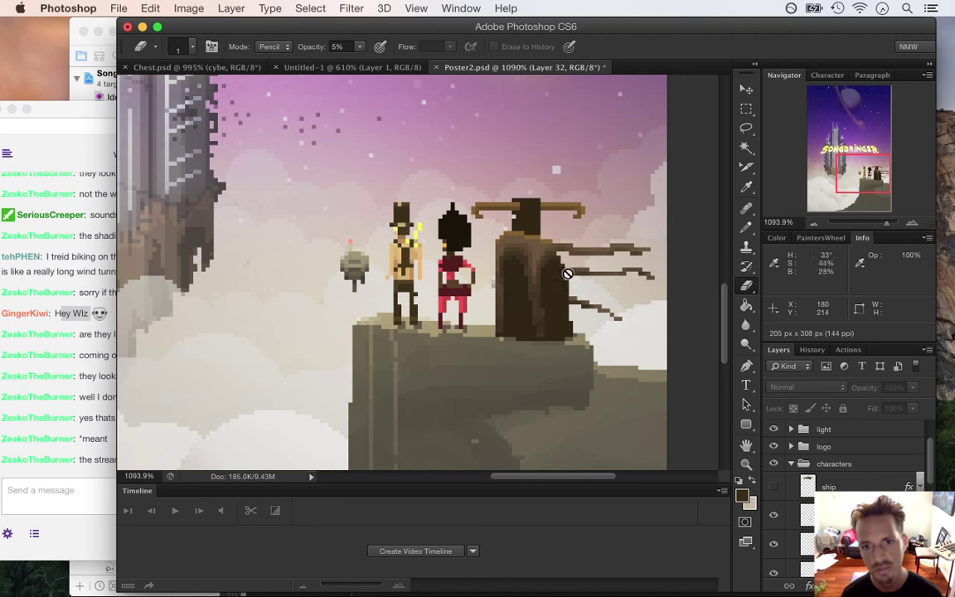
pyautogui.click(437, 68)
pyautogui.click(432, 231)
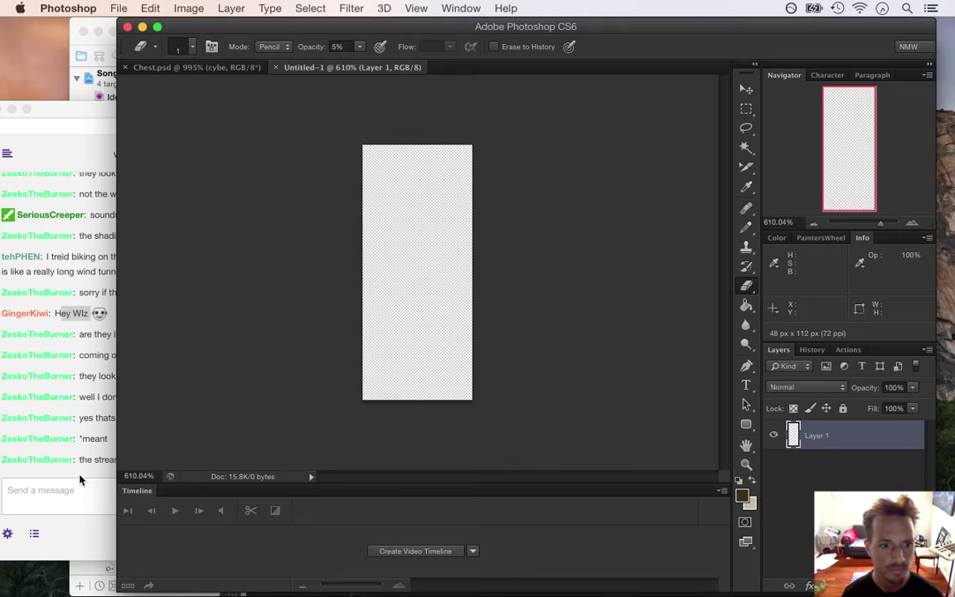
pyautogui.click(80, 478)
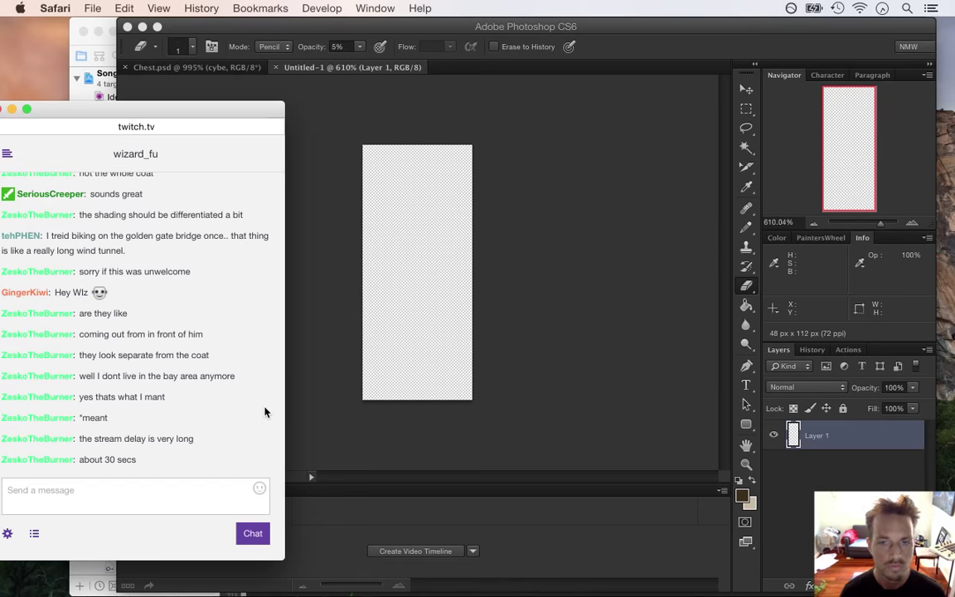
pyautogui.click(638, 93)
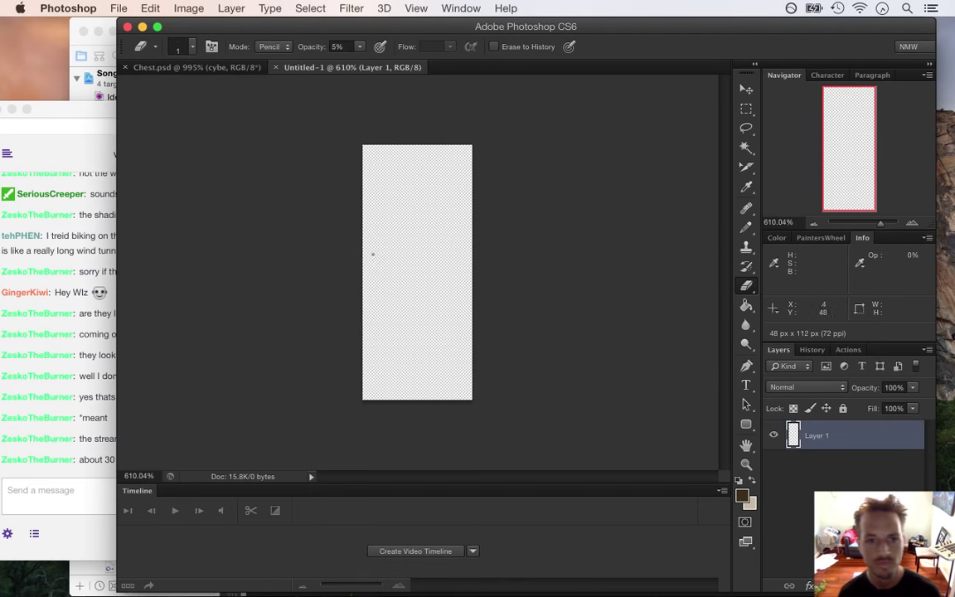
# - Switch to Xcode and build and run Songbringer, checking the chat while it compiles
pyautogui.press('super+Tab')
pyautogui.press('super+Tab')
pyautogui.press('super+r')
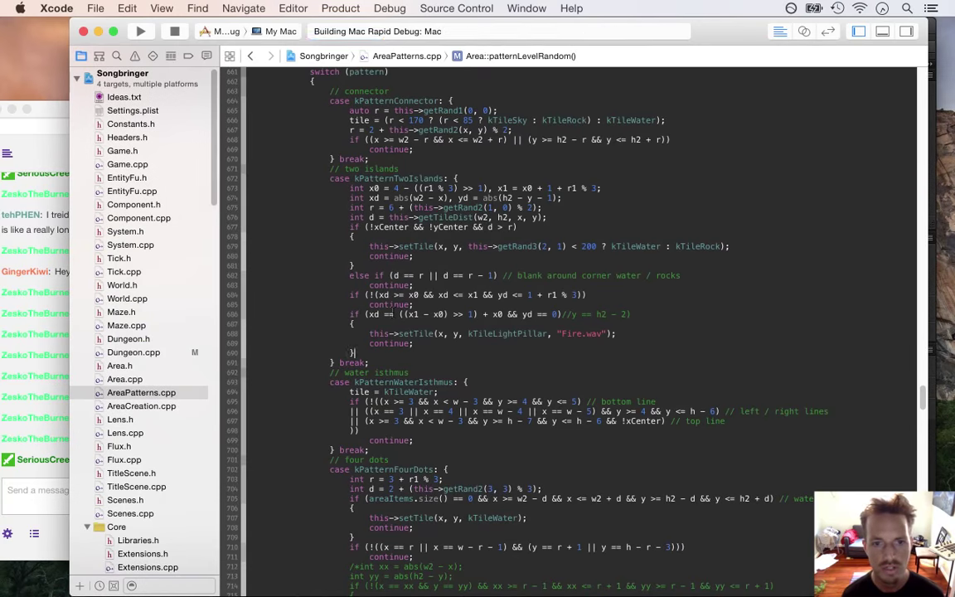
pyautogui.click(56, 469)
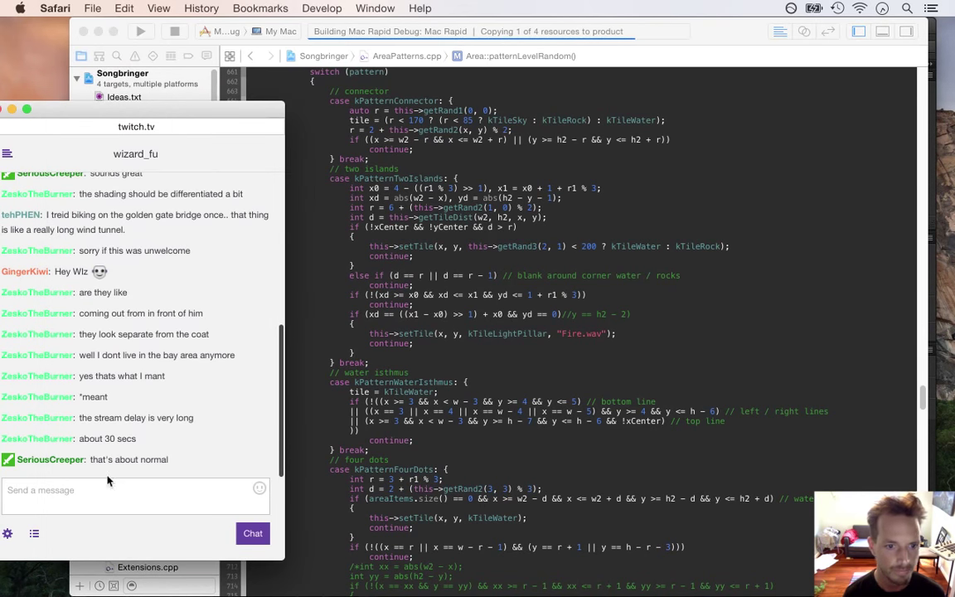
pyautogui.press('super+Tab')
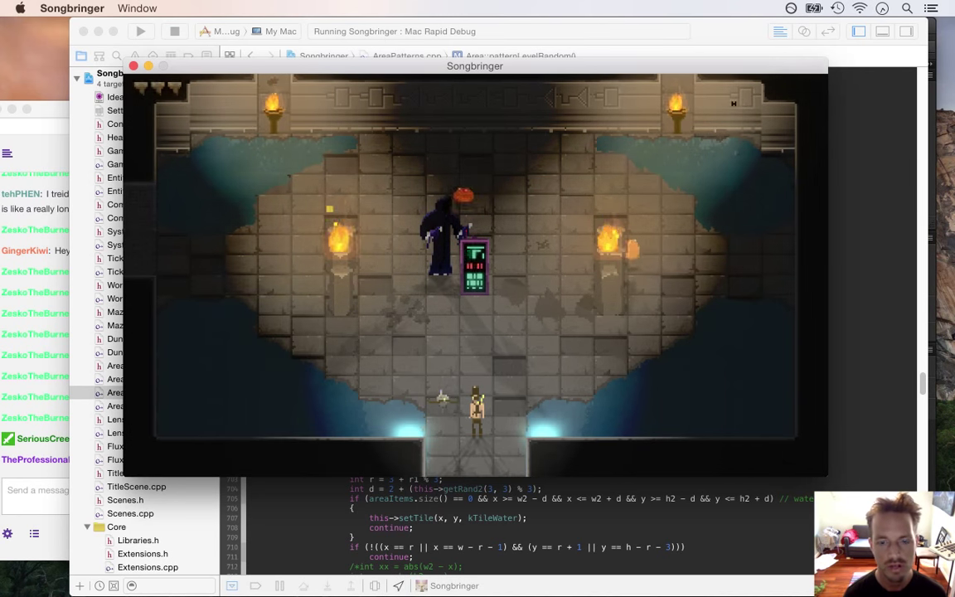
# - Walk the hero around below the hooded figure in the torchlit room to examine the scene, and quit the game
pyautogui.press('Left')
pyautogui.press('Up')
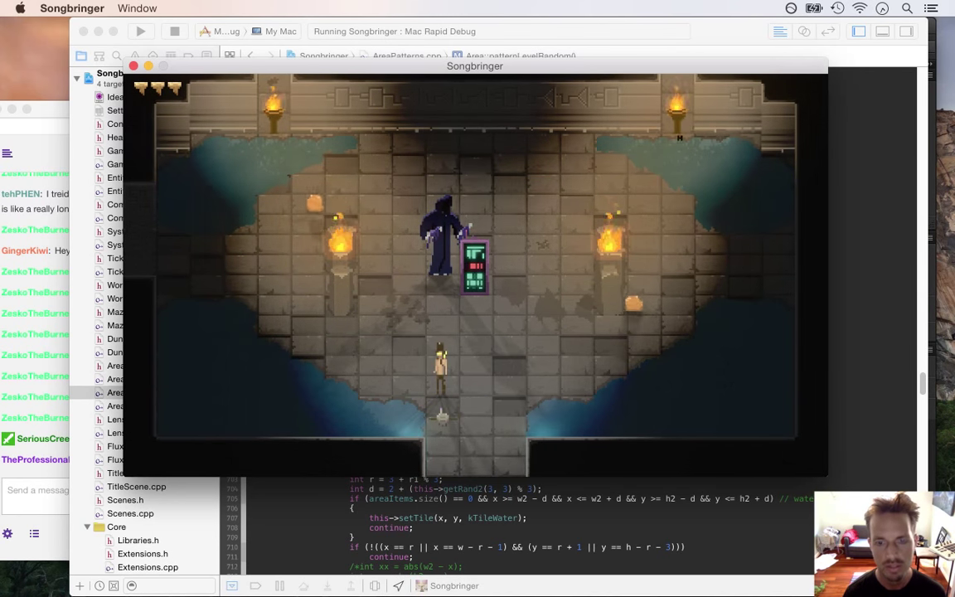
pyautogui.press('Left')
pyautogui.press('Right')
pyautogui.press('Up')
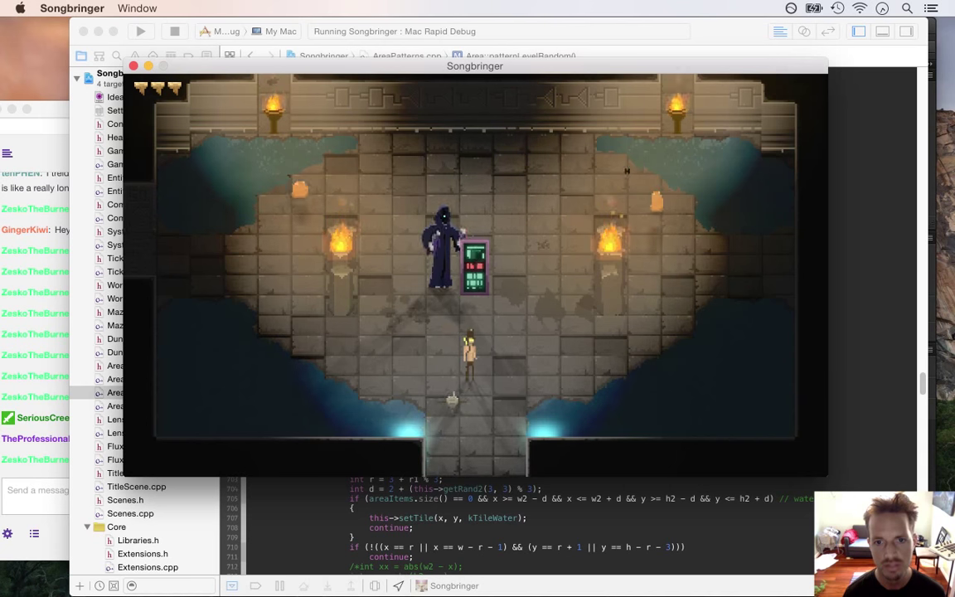
pyautogui.press('super+Tab')
pyautogui.click(388, 352)
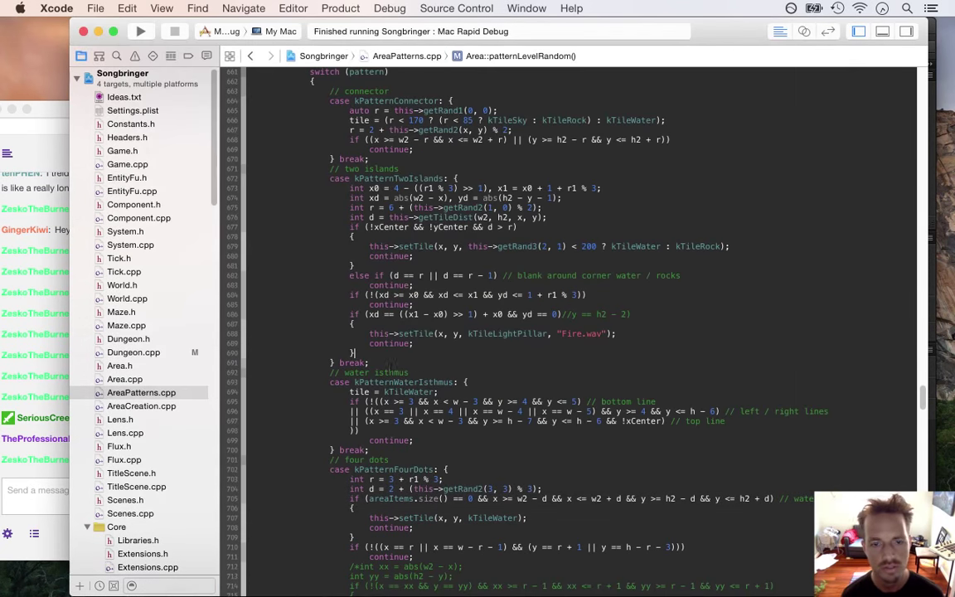
# - Read the latest chat messages and return to the blank 48 x 112 px sprite canvas in Photoshop
pyautogui.click(58, 493)
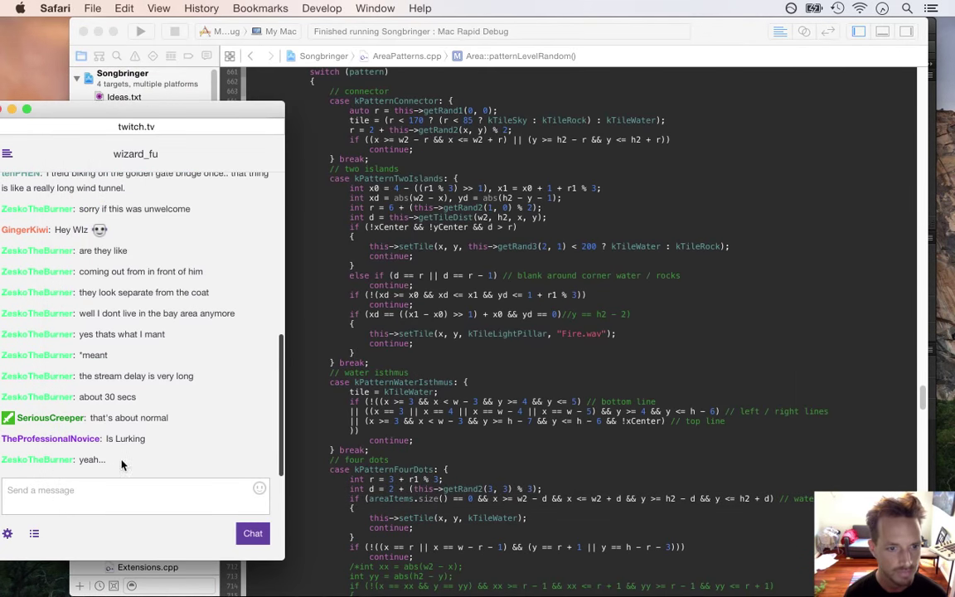
pyautogui.moveTo(105, 439); pyautogui.dragTo(155, 445)
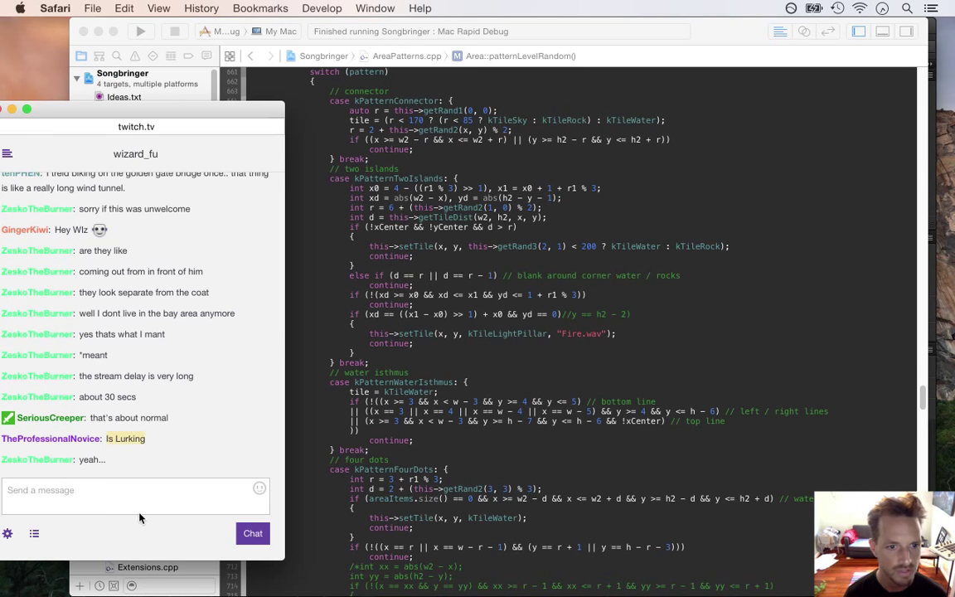
pyautogui.click(450, 366)
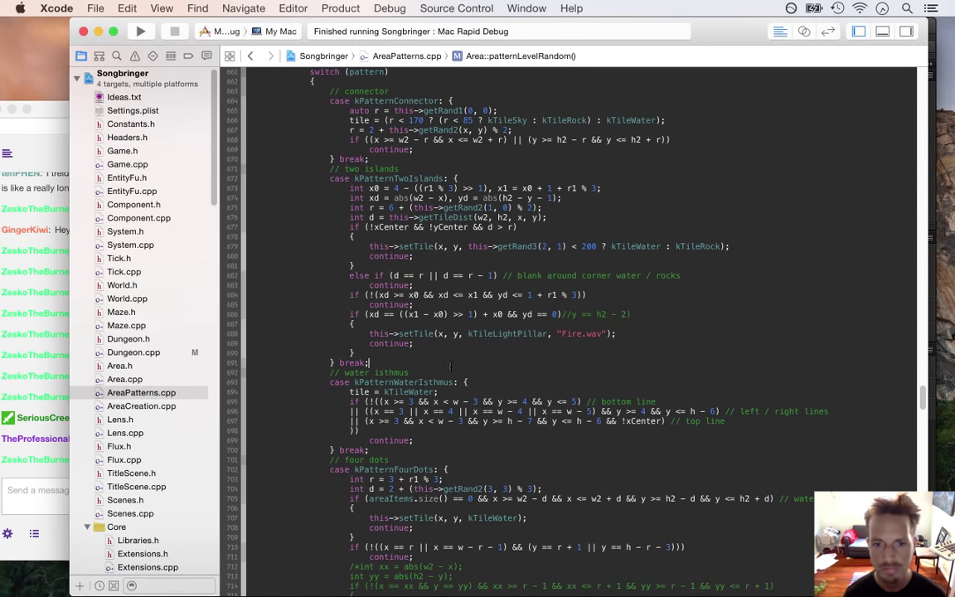
pyautogui.press('super+Tab')
pyautogui.press('Tab')
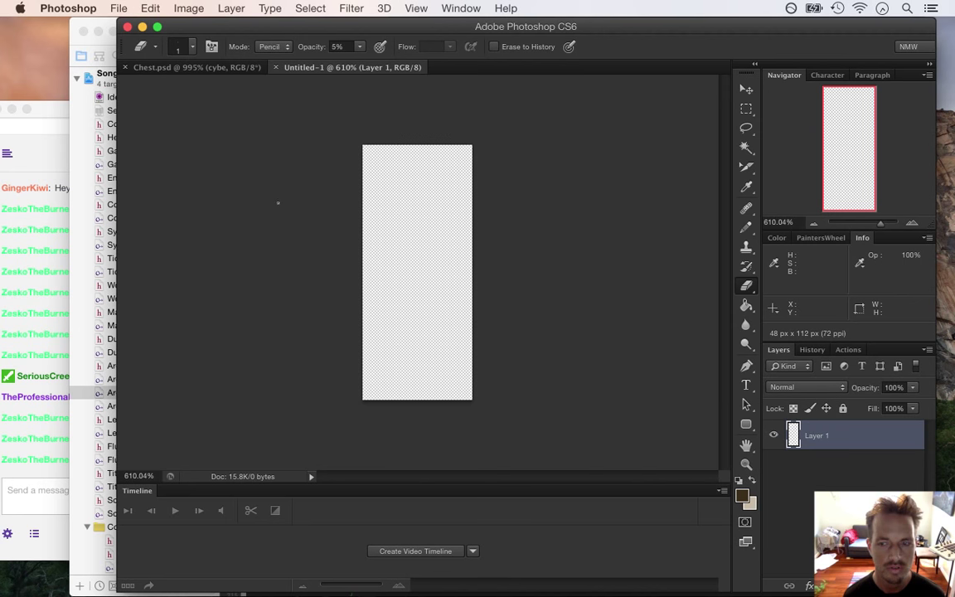
# - Switch to Xcode and set alwaysScreencap to YES in Settings.plist
pyautogui.press('super+Tab')
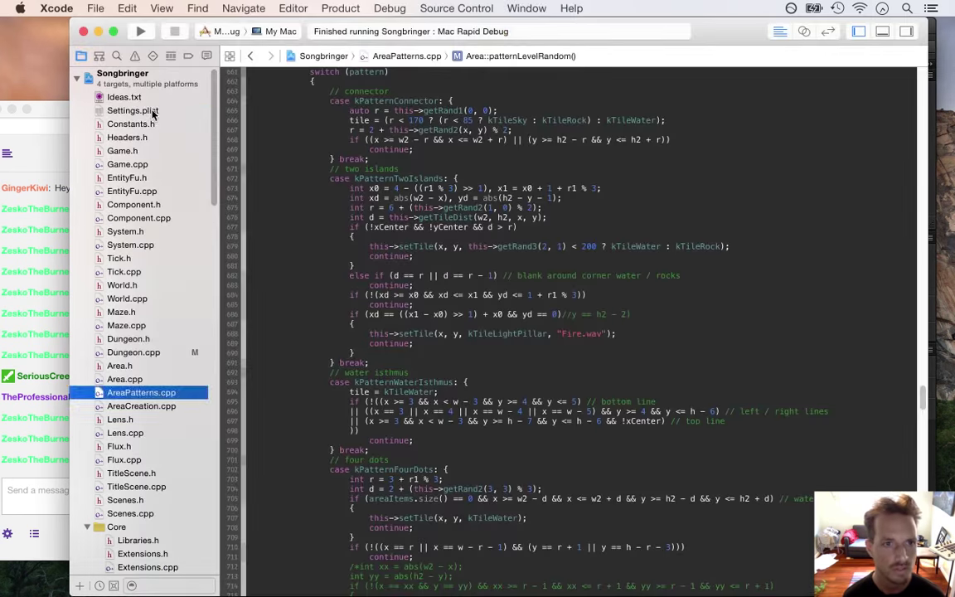
pyautogui.click(152, 112)
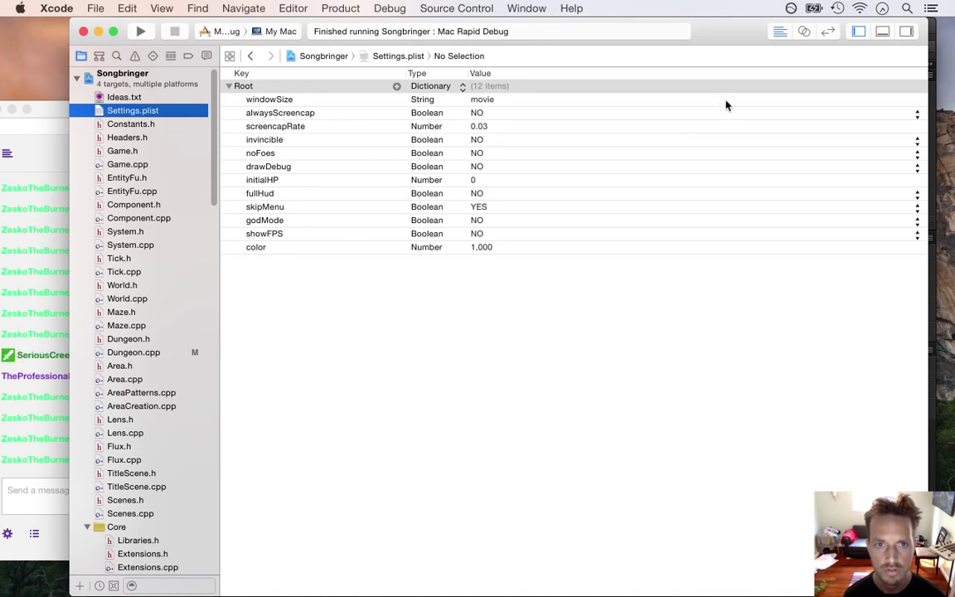
pyautogui.click(850, 117)
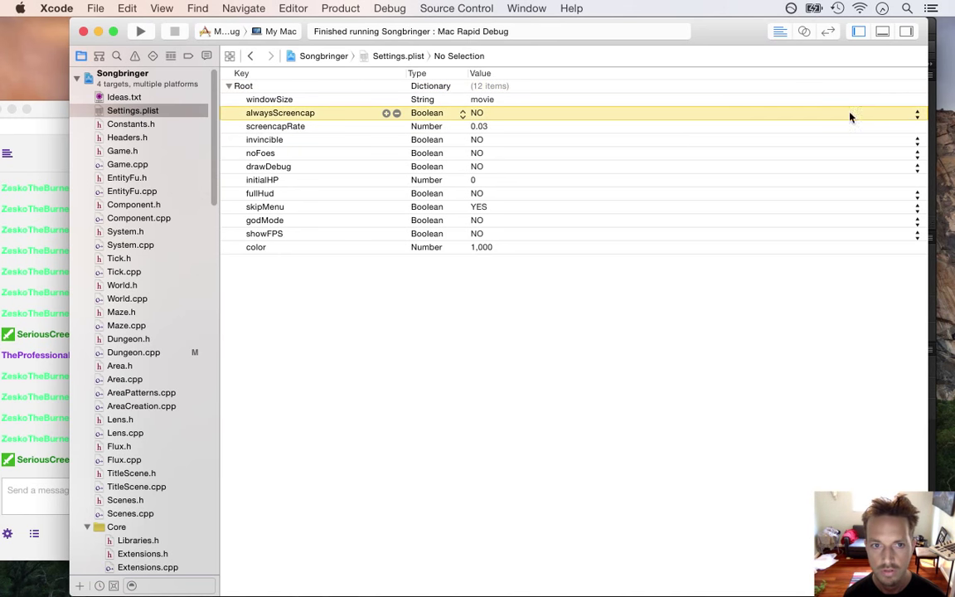
pyautogui.click(917, 116)
pyautogui.click(611, 126)
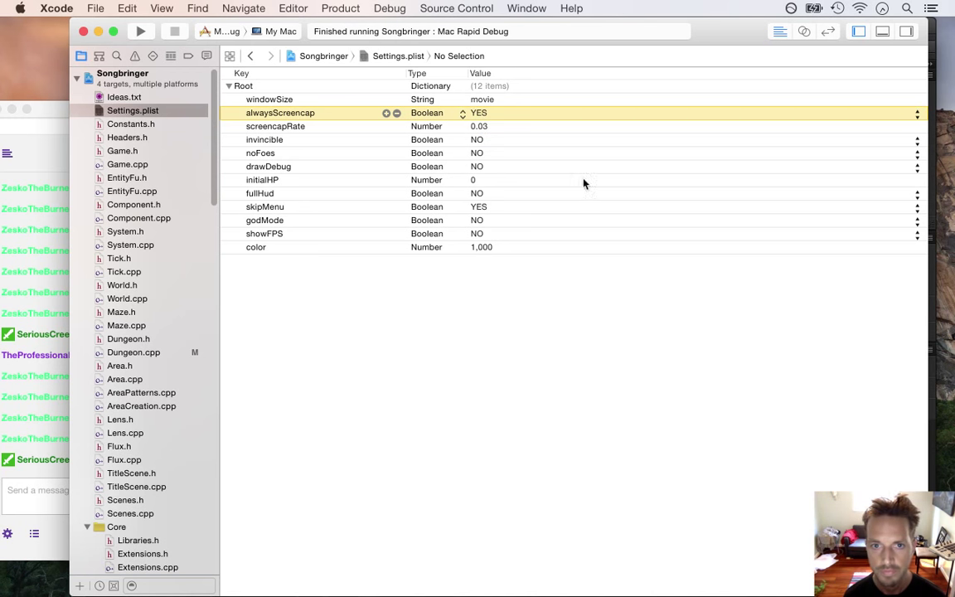
pyautogui.click(475, 342)
# - Run Songbringer with screen capture enabled to record frames of the hooded figure's room, and quit the game
pyautogui.press('super+r')
pyautogui.click(36, 492)
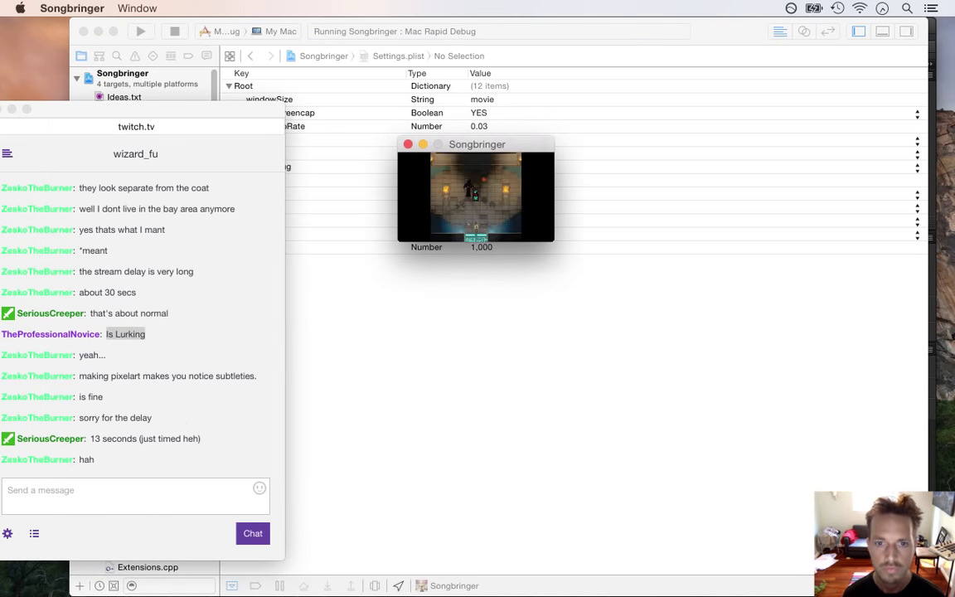
pyautogui.press('super+Tab')
pyautogui.click(461, 142)
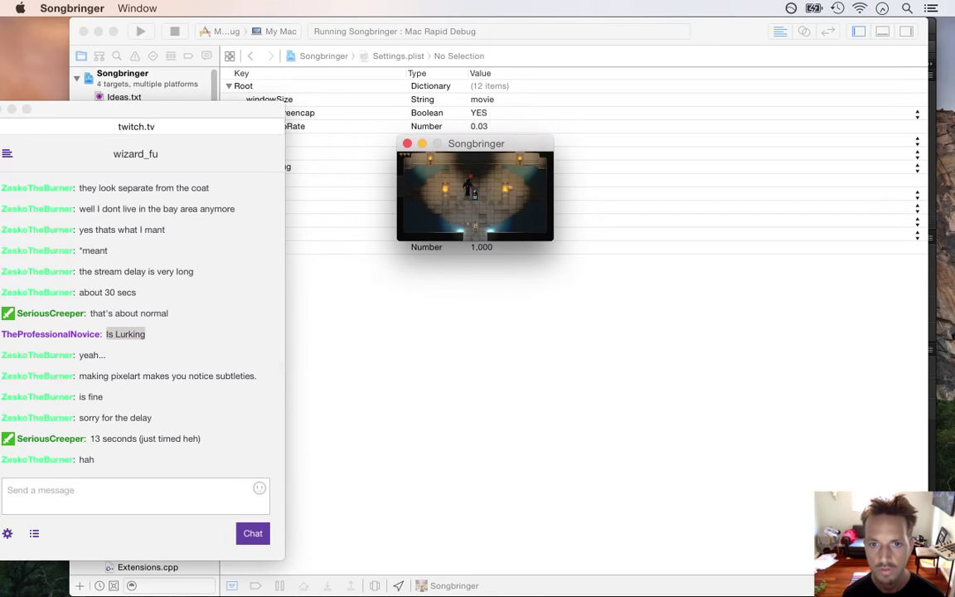
pyautogui.press('super+q')
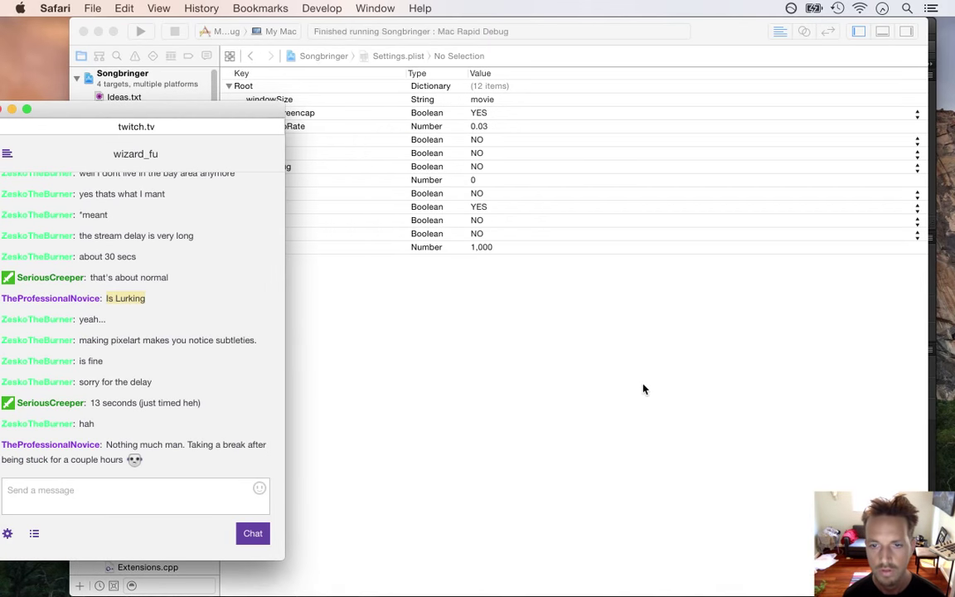
# - Reveal the desktop, open the 06-13-15 capture folder and preview Screen048.png
pyautogui.press('F11')
pyautogui.doubleClick(904, 137)
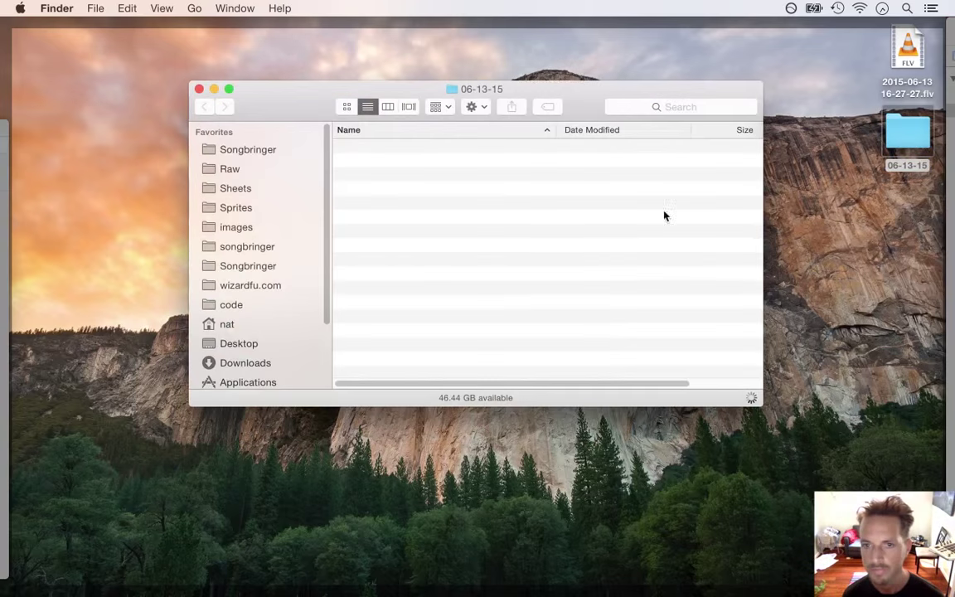
pyautogui.scroll(-10, 639, 335)
pyautogui.click(509, 201)
pyautogui.press('space')
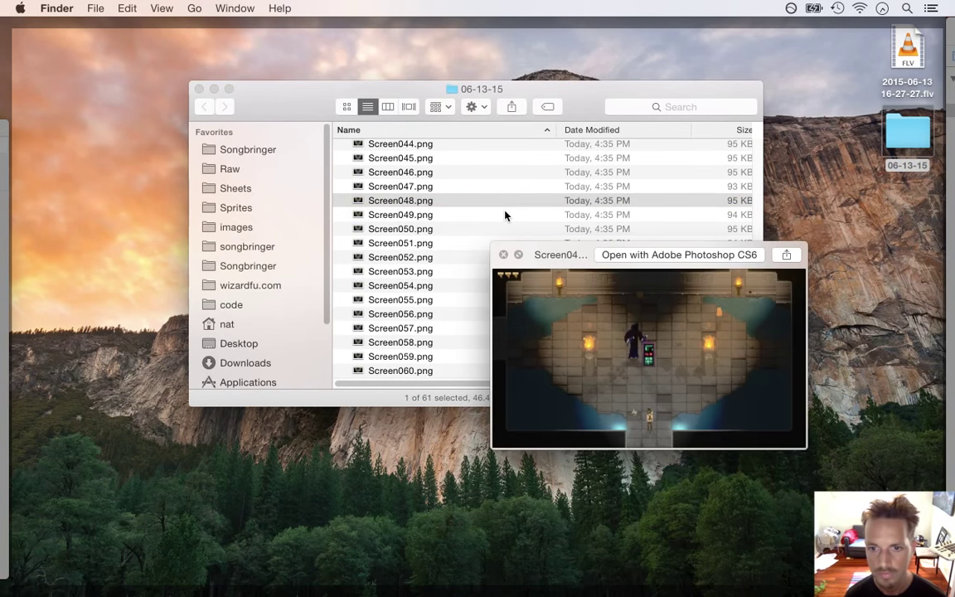
pyautogui.press('space')
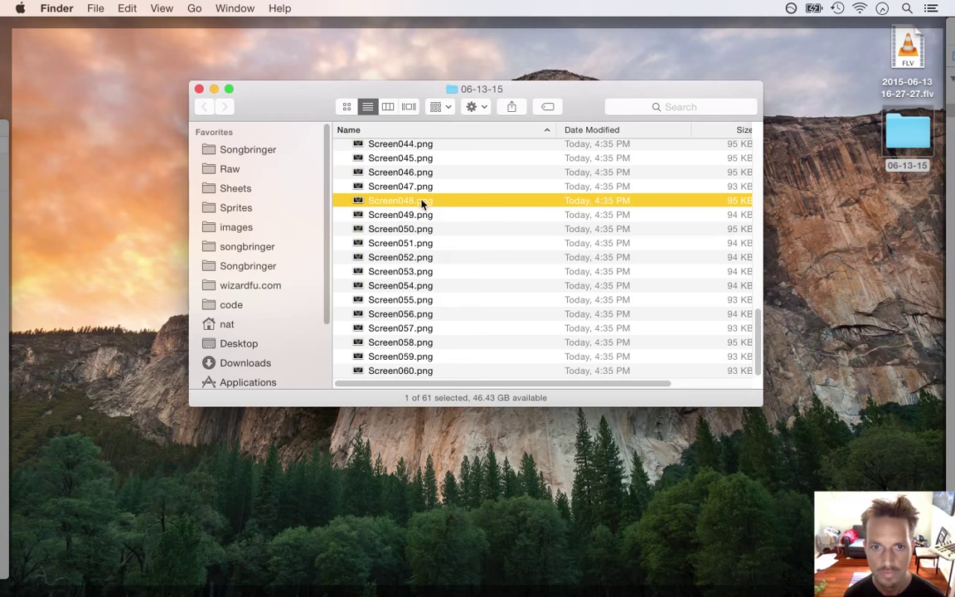
# - Open Screen048.png in Photoshop, enlarge it to fill the view and hide the Timeline
pyautogui.rightClick(434, 200)
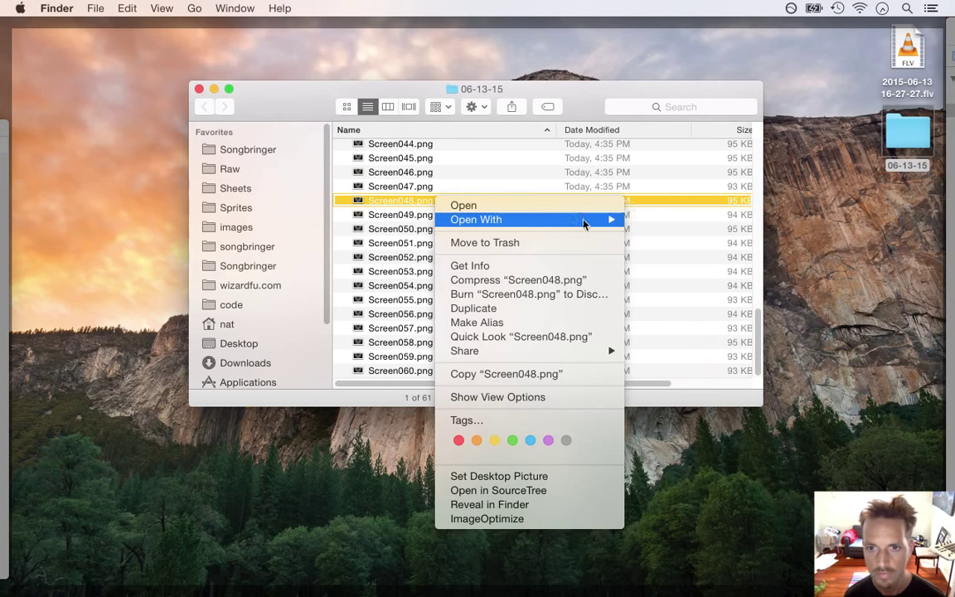
pyautogui.moveTo(584, 220)
pyautogui.click(678, 226)
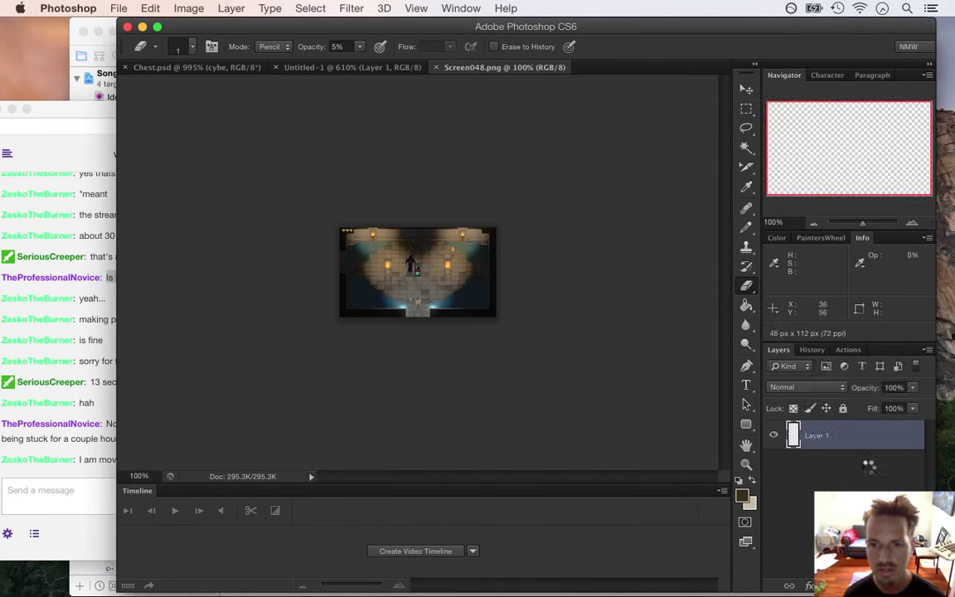
pyautogui.moveTo(415, 271); pyautogui.dragTo(497, 301)
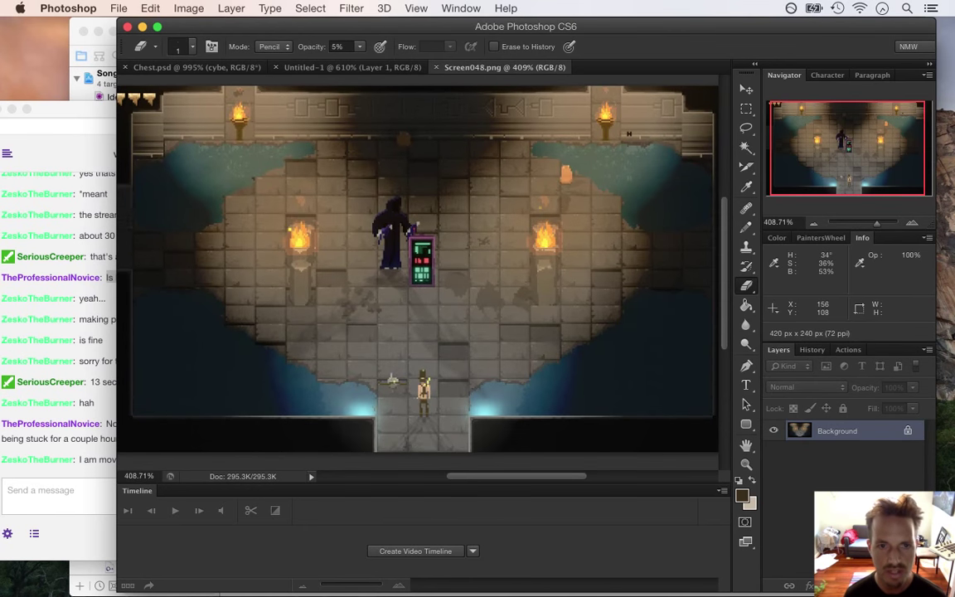
pyautogui.scroll(-3, 365, 228)
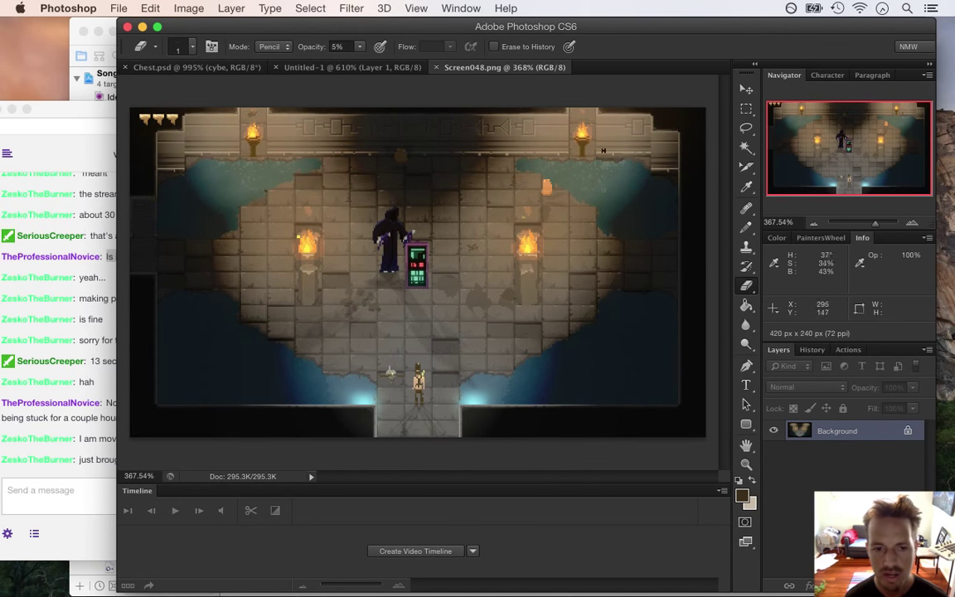
pyautogui.click(460, 9)
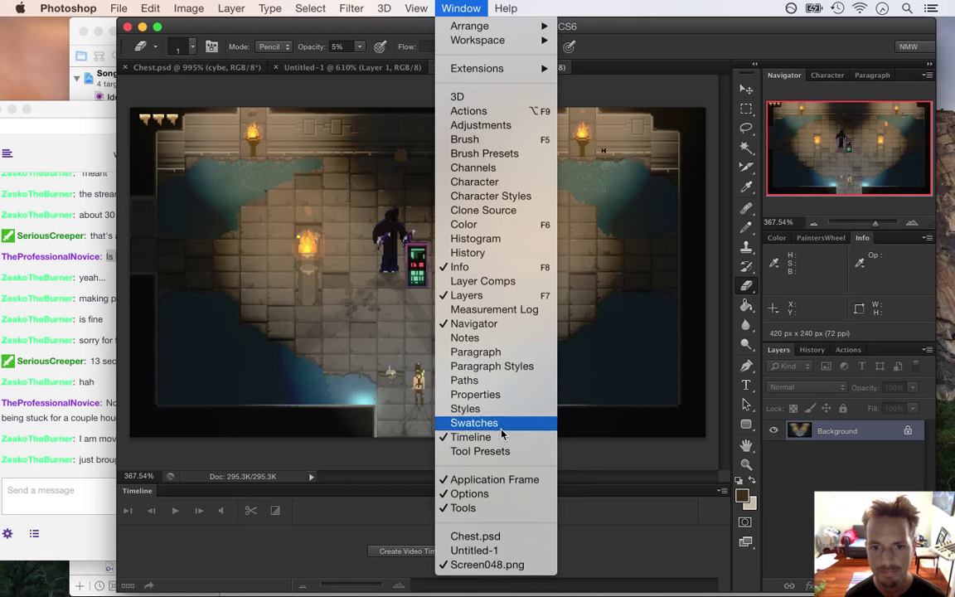
pyautogui.click(501, 436)
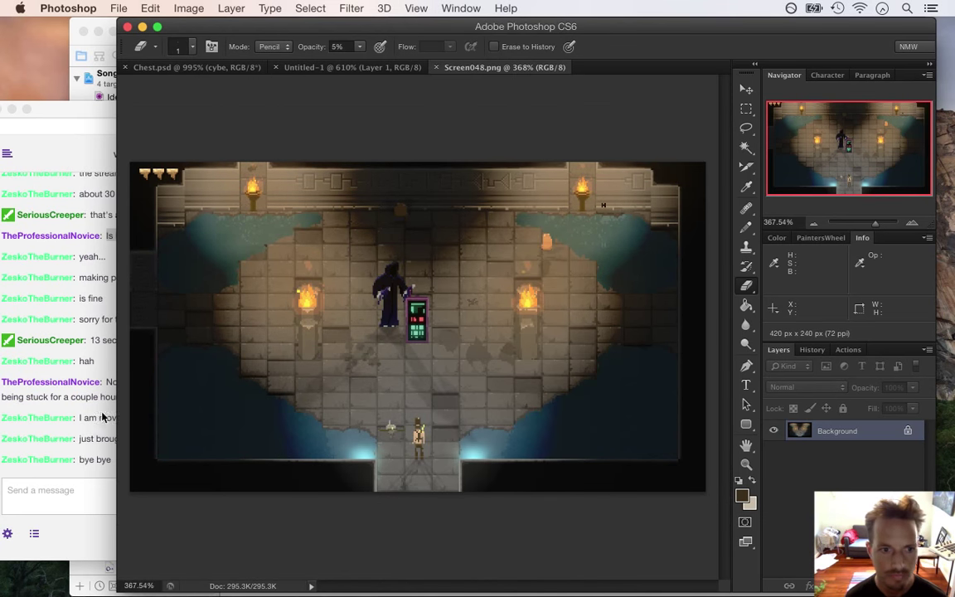
# - Read the latest Twitch chat messages in Safari and return to the screenshot in Photoshop
pyautogui.click(103, 417)
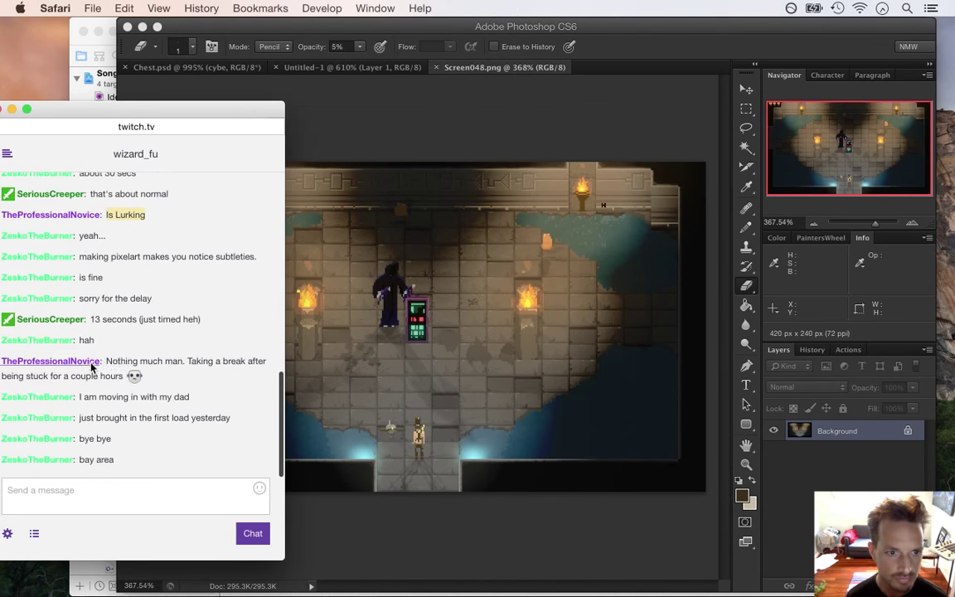
pyautogui.moveTo(105, 361); pyautogui.dragTo(126, 377)
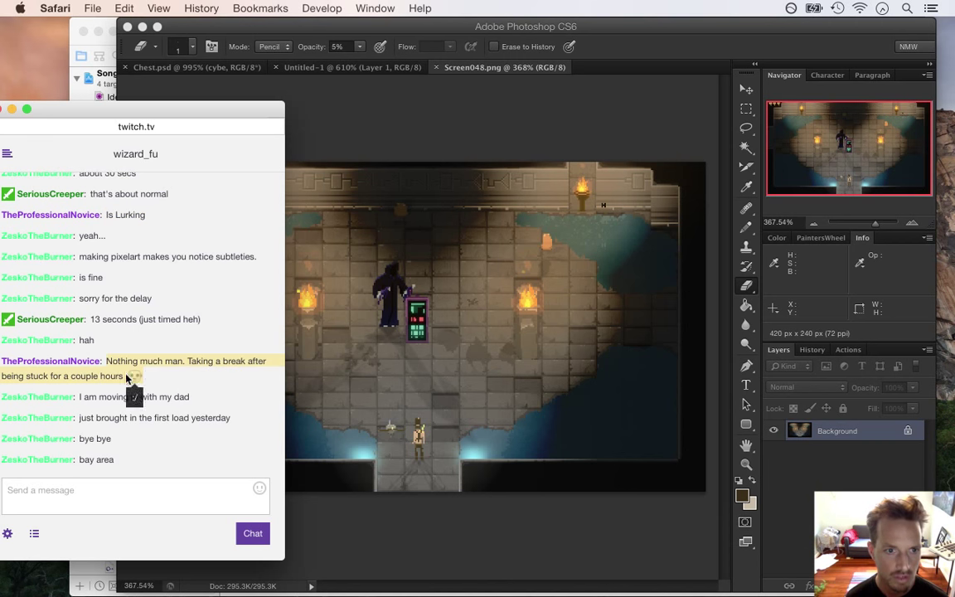
pyautogui.click(113, 345)
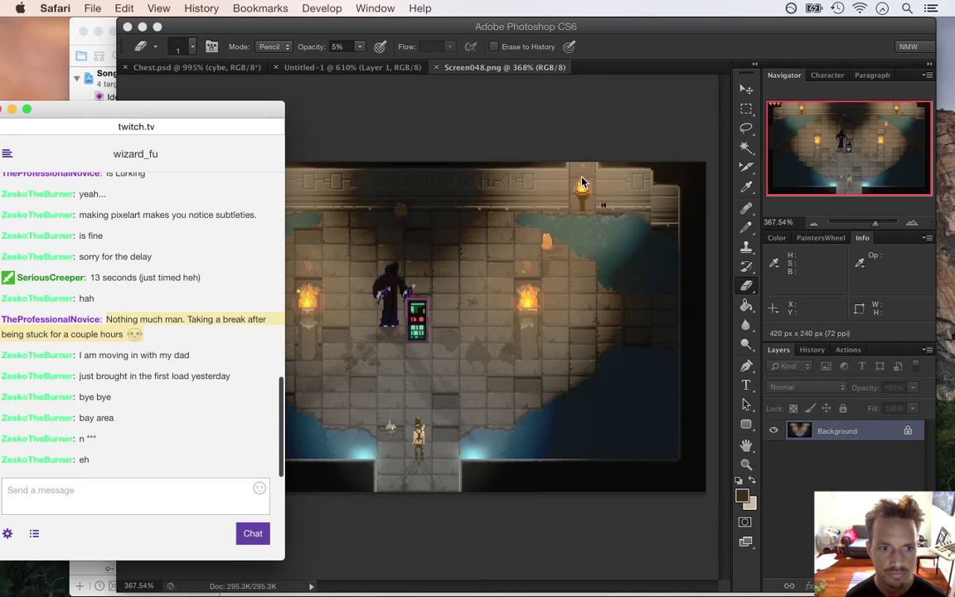
pyautogui.click(648, 51)
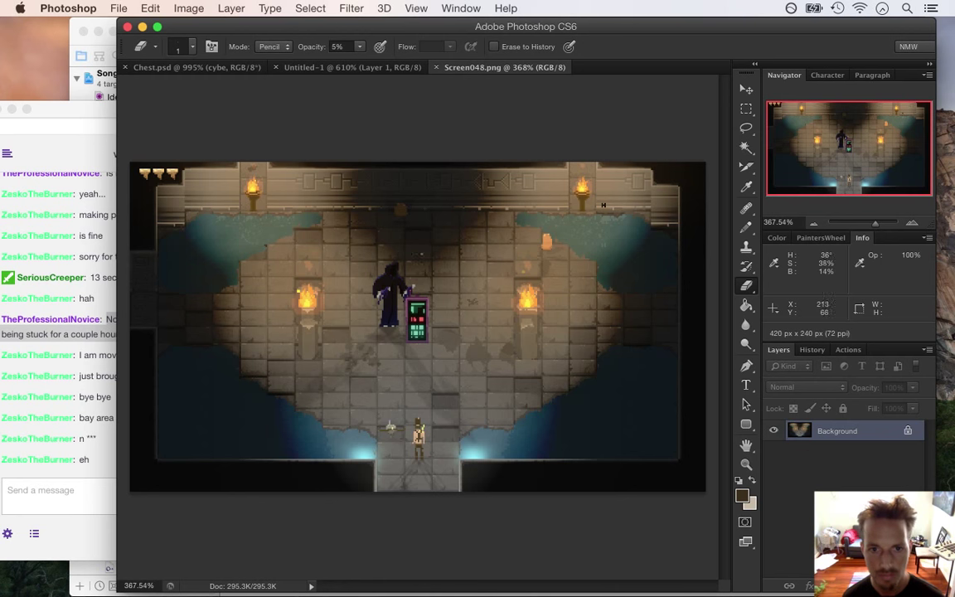
# - Compare the blank sprite canvas with Screen048.png and examine the hooded figure and computer up close with the Eyedropper active
pyautogui.click(360, 67)
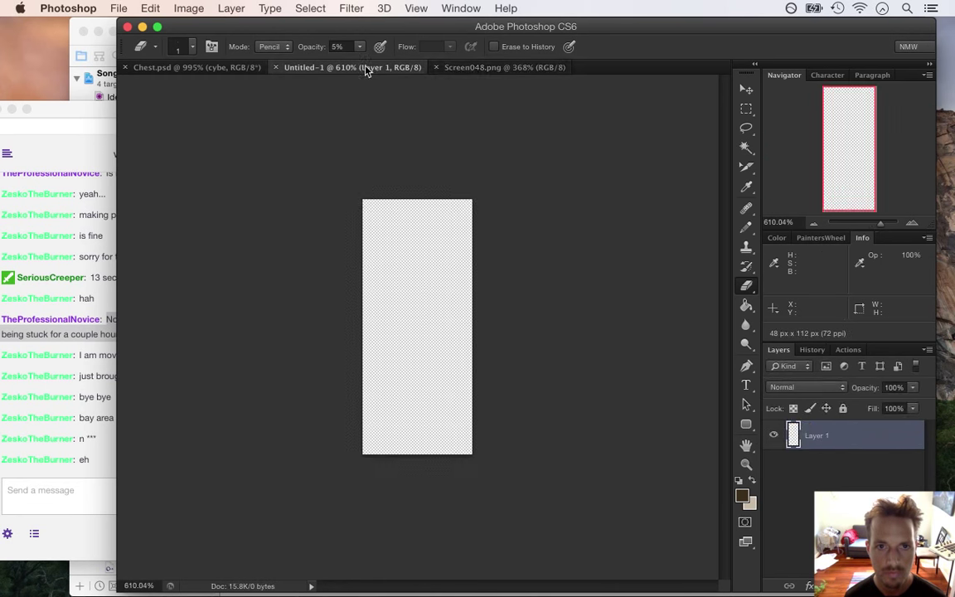
pyautogui.click(464, 67)
pyautogui.press('i')
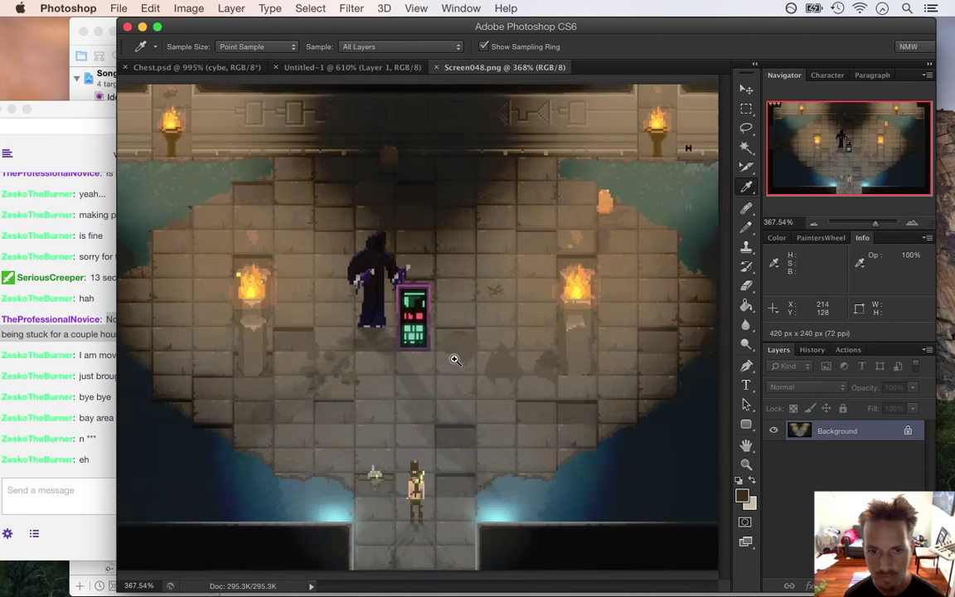
pyautogui.moveTo(451, 358); pyautogui.dragTo(464, 366)
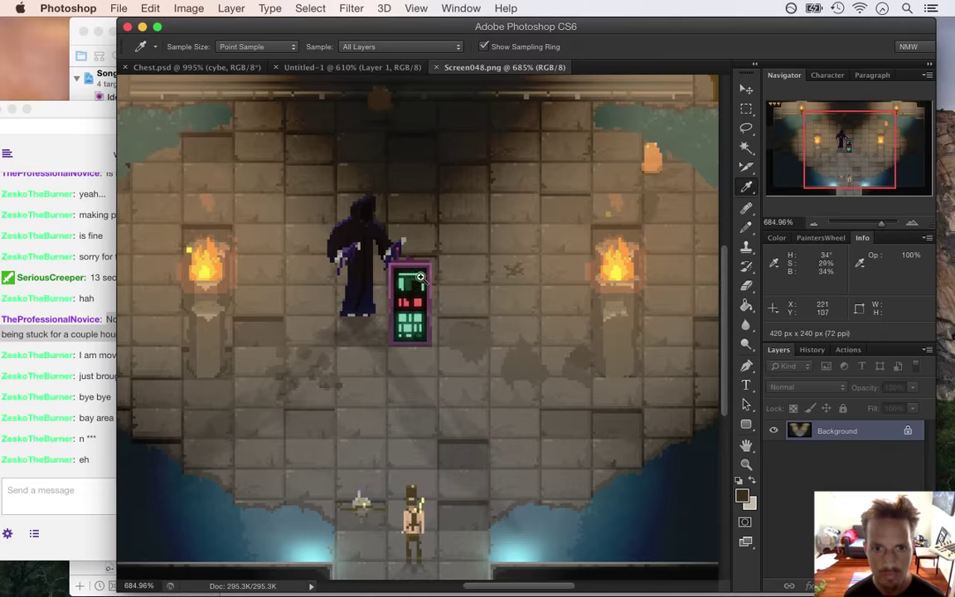
# - Switch to Xcode and set noFoes to YES in Settings.plist
pyautogui.press('super+Tab')
pyautogui.press('super+Tab')
pyautogui.press('super+Tab')
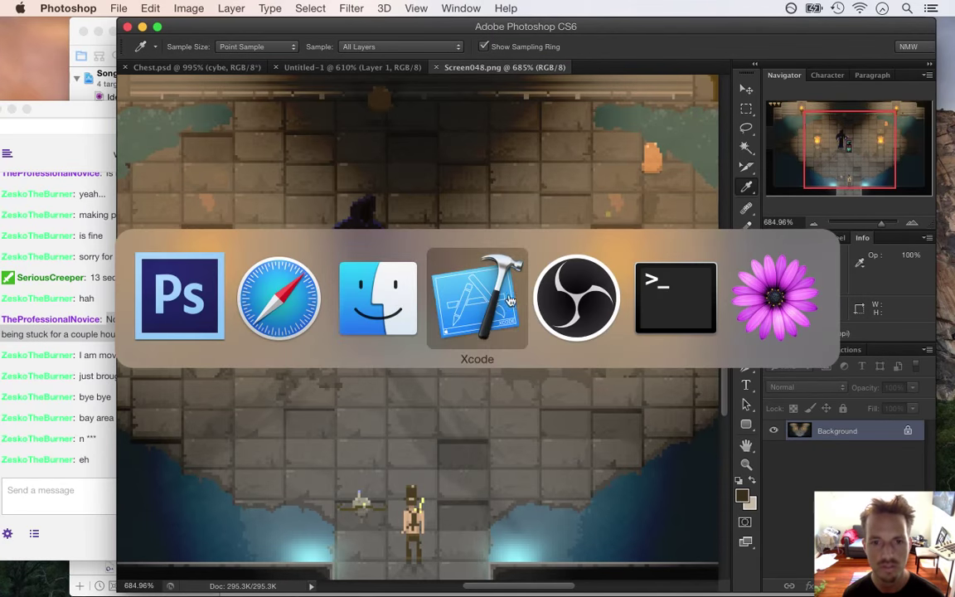
pyautogui.scroll(-5, 216, 155)
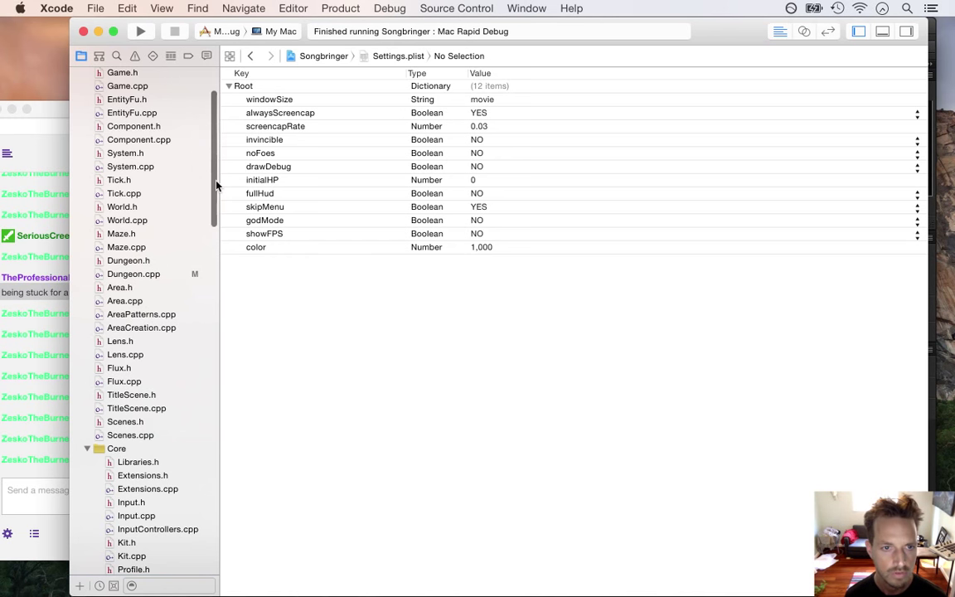
pyautogui.scroll(-2, 213, 199)
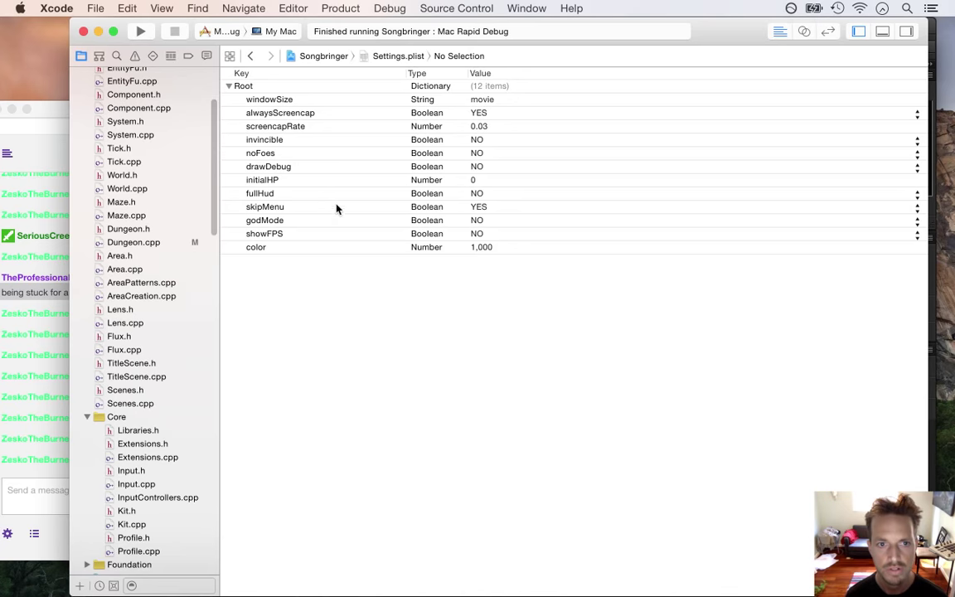
pyautogui.click(917, 153)
pyautogui.click(862, 151)
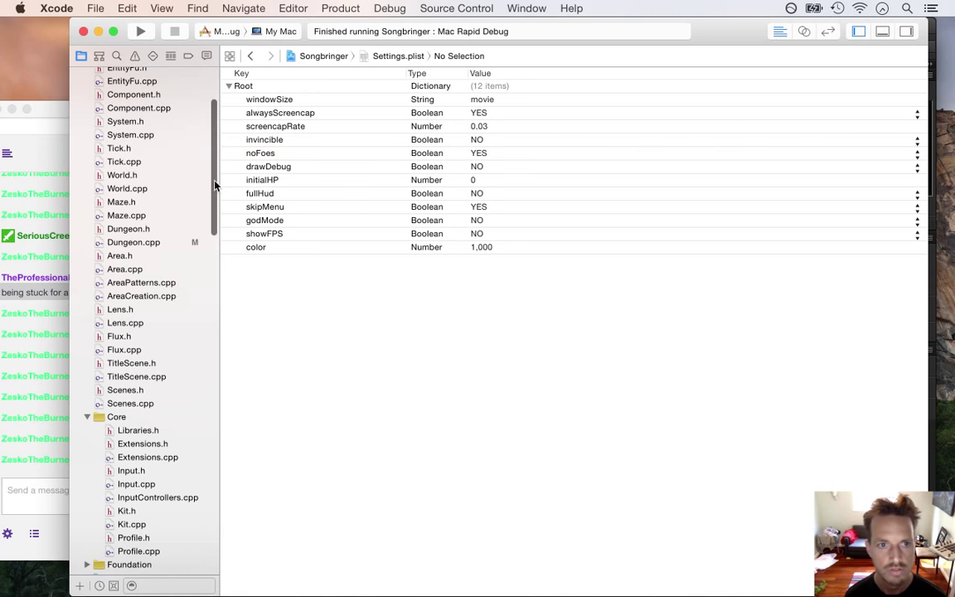
# - Search AreaCreation.cpp for "switch" and examine the computer entity code in createVelleTile
pyautogui.scroll(-2, 195, 166)
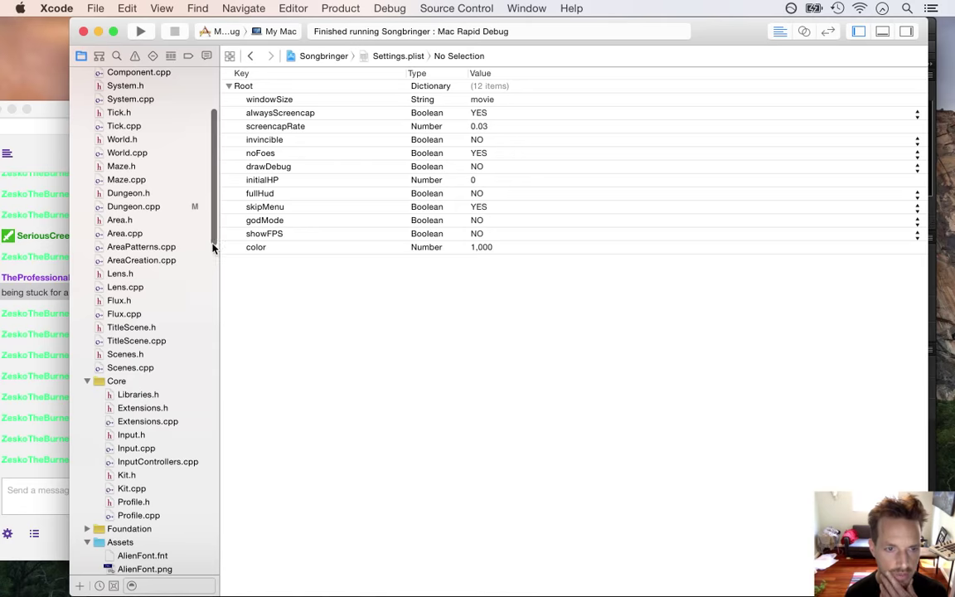
pyautogui.click(170, 260)
pyautogui.click(445, 255)
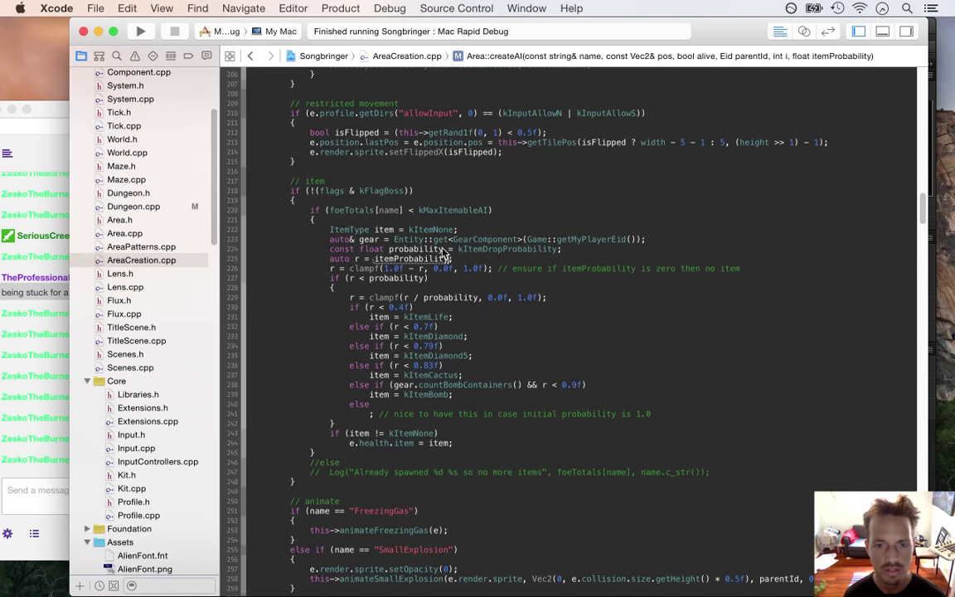
pyautogui.press('super+Up')
pyautogui.press('super+f')
pyautogui.write('switch')
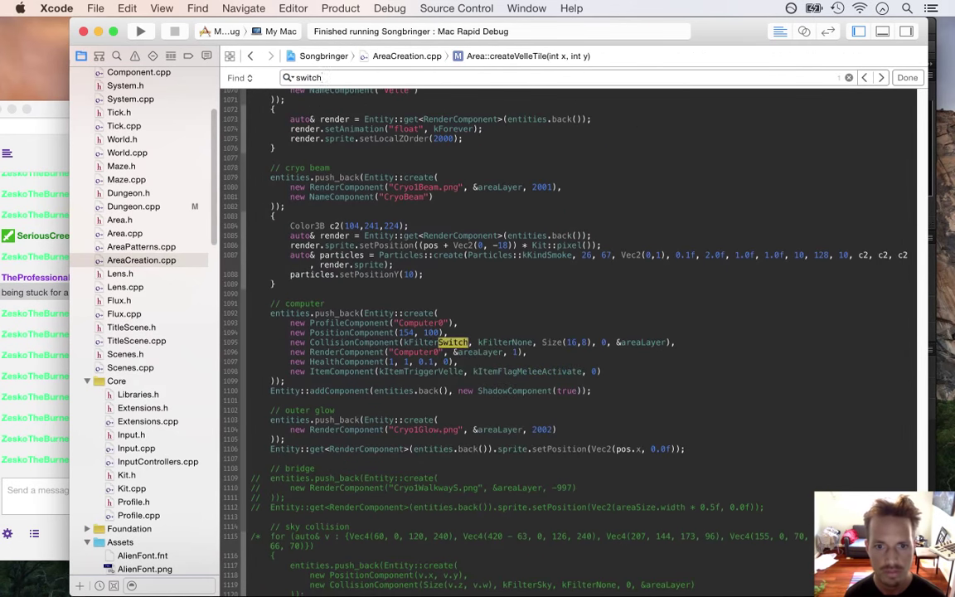
pyautogui.press('Return')
pyautogui.click(468, 312)
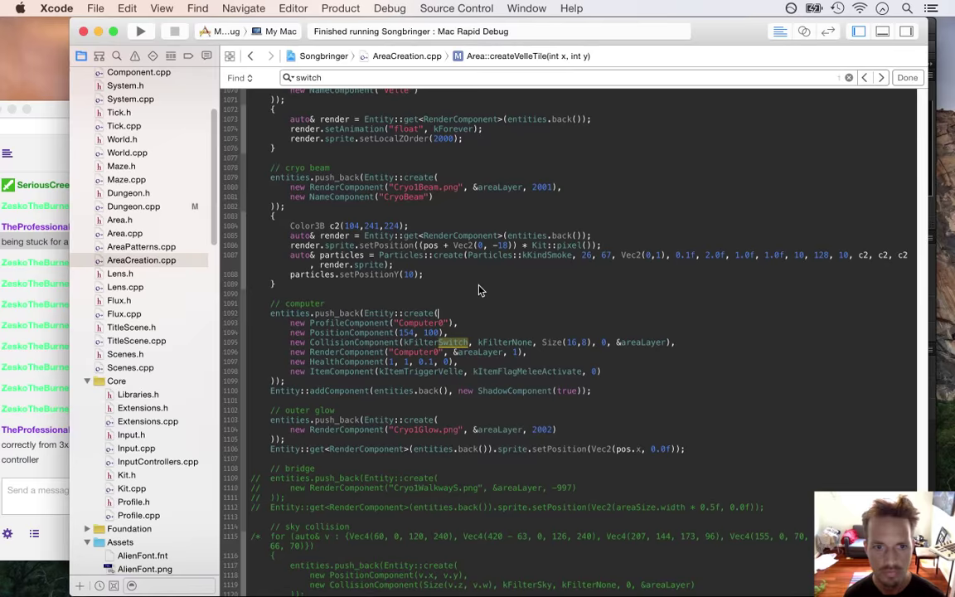
pyautogui.scroll(10, 478, 289)
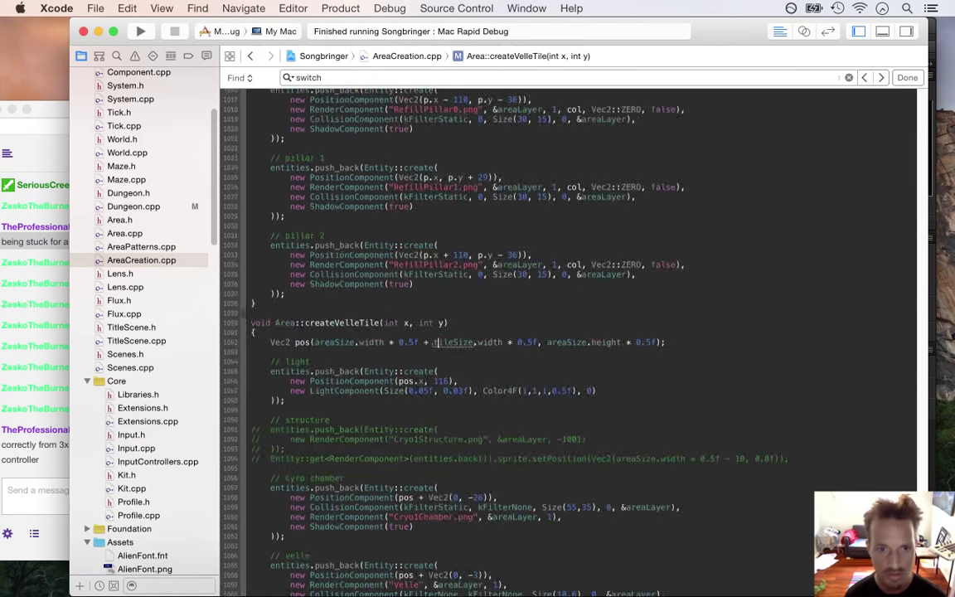
pyautogui.scroll(-4, 478, 289)
pyautogui.scroll(-3, 478, 290)
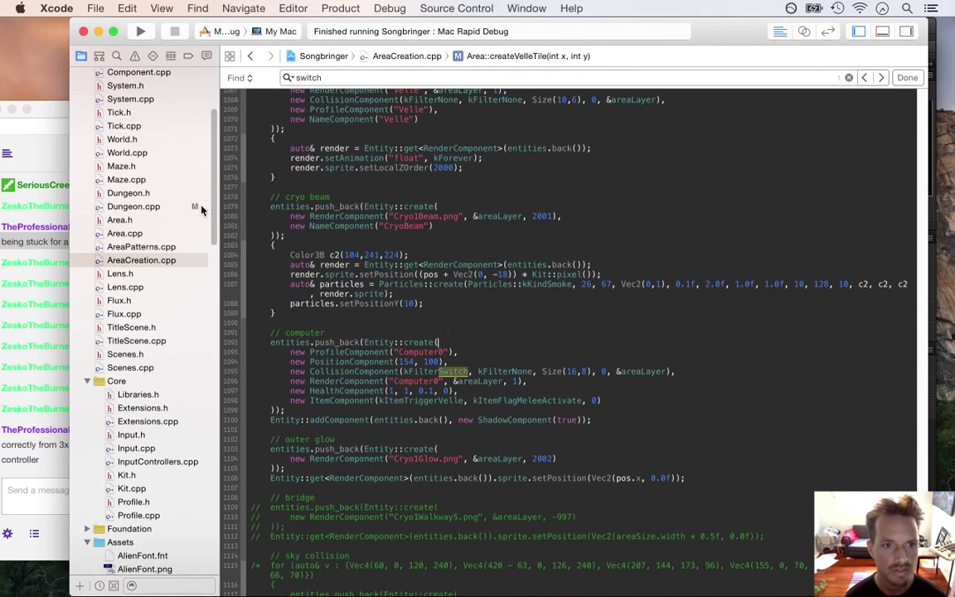
# - Look through the occurrences of "switch" in Area.cpp from the start of the file
pyautogui.click(128, 233)
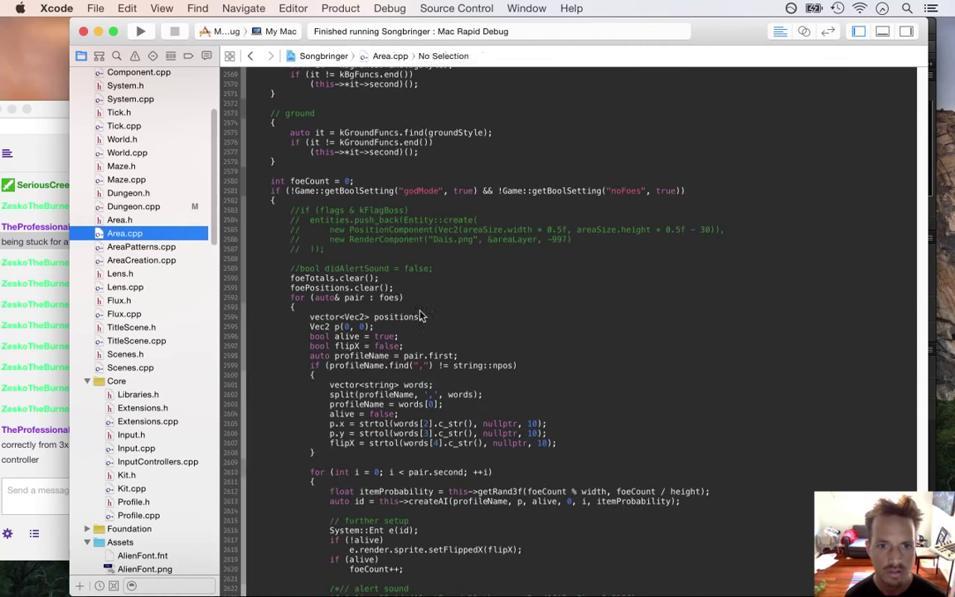
pyautogui.press('super+Up')
pyautogui.press('super+g')
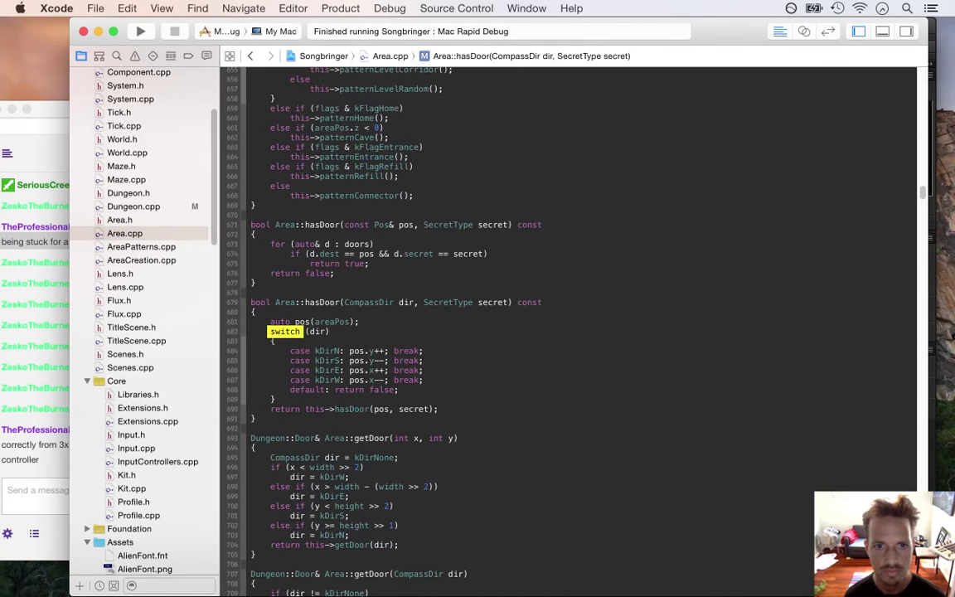
pyautogui.press('super+g')
pyautogui.press('super+g')
pyautogui.press('super+g')
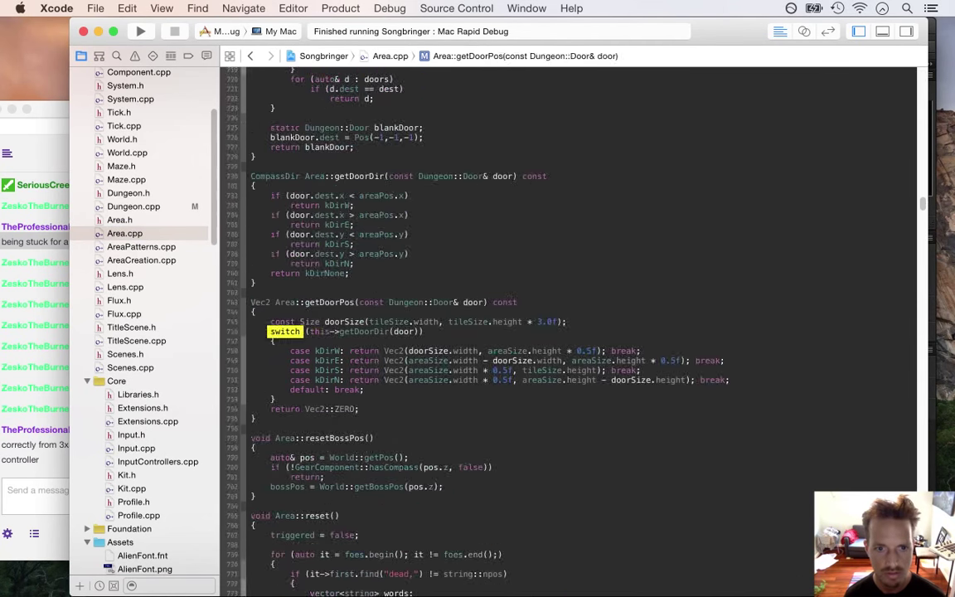
pyautogui.press('super+g')
pyautogui.press('super+g')
pyautogui.press('super+g')
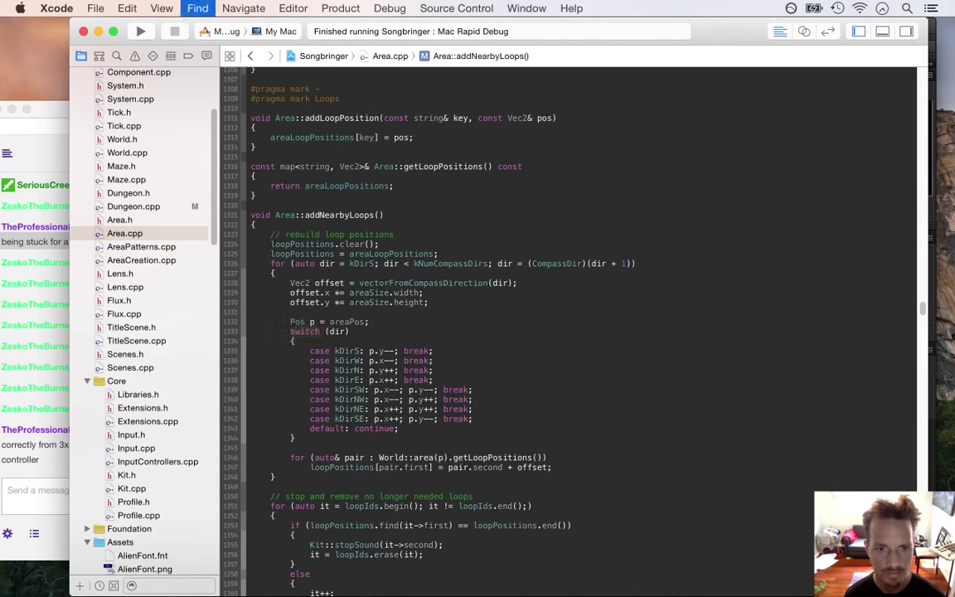
pyautogui.press('super+g')
pyautogui.press('super+g')
pyautogui.press('super+g')
pyautogui.press('super+g')
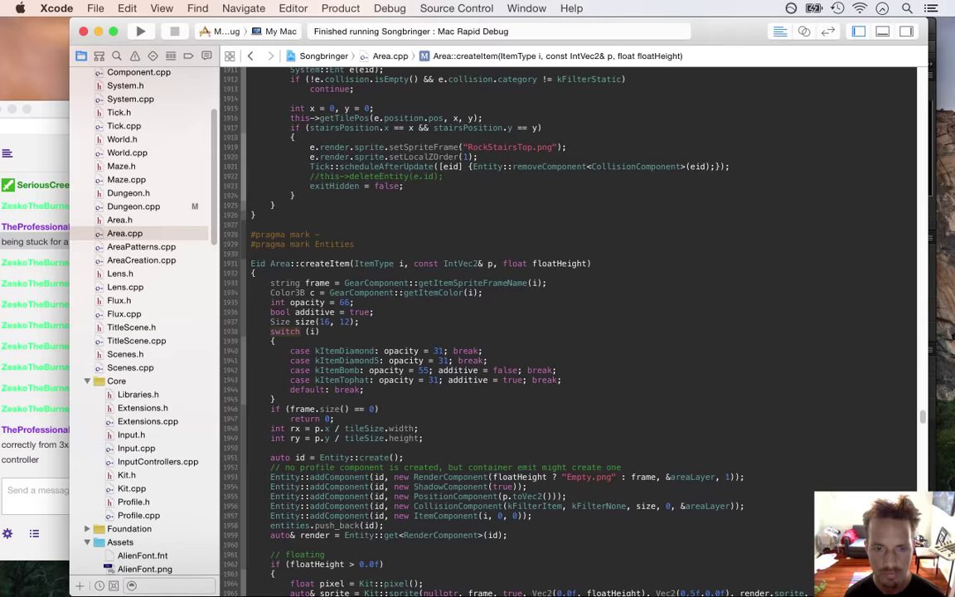
pyautogui.press('super+shift+g')
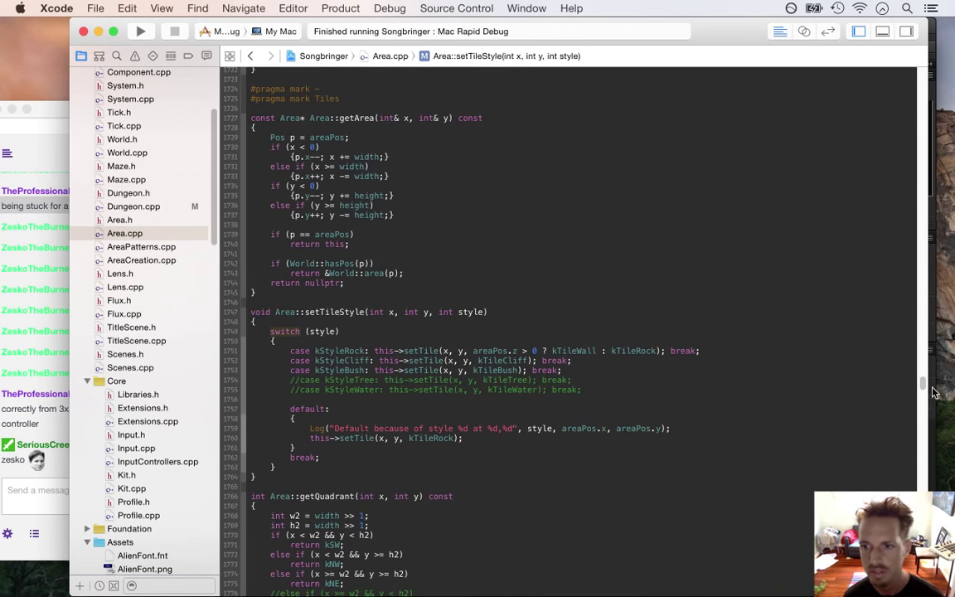
# - Recheck the computer entity code in AreaCreation.cpp and return to Area.cpp
pyautogui.click(159, 237)
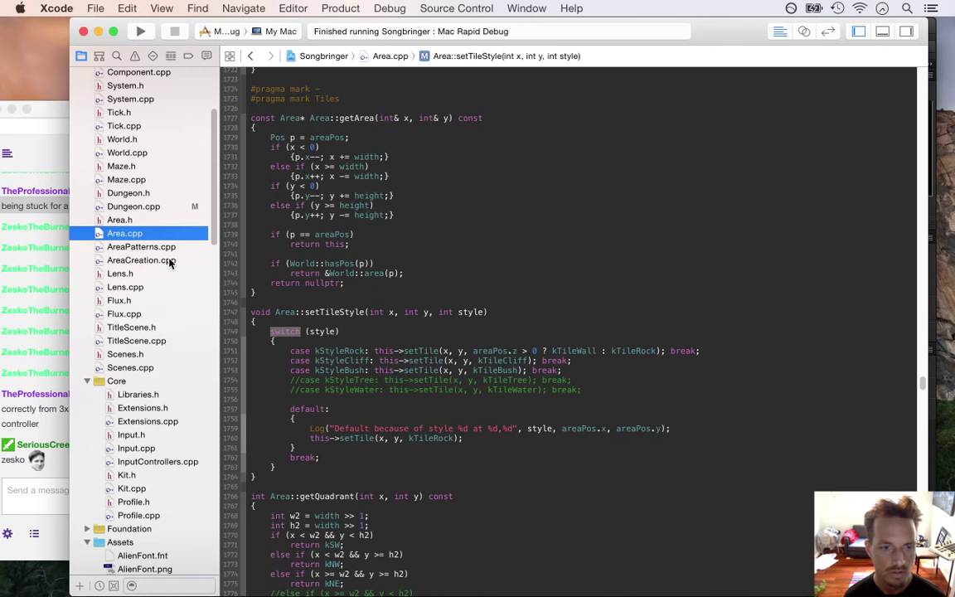
pyautogui.click(164, 261)
pyautogui.click(327, 281)
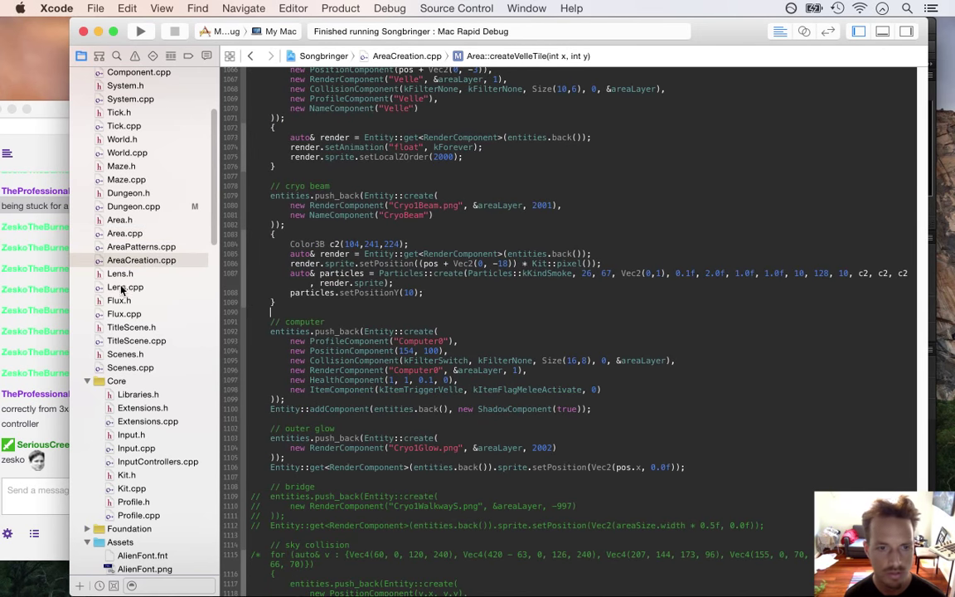
pyautogui.click(153, 235)
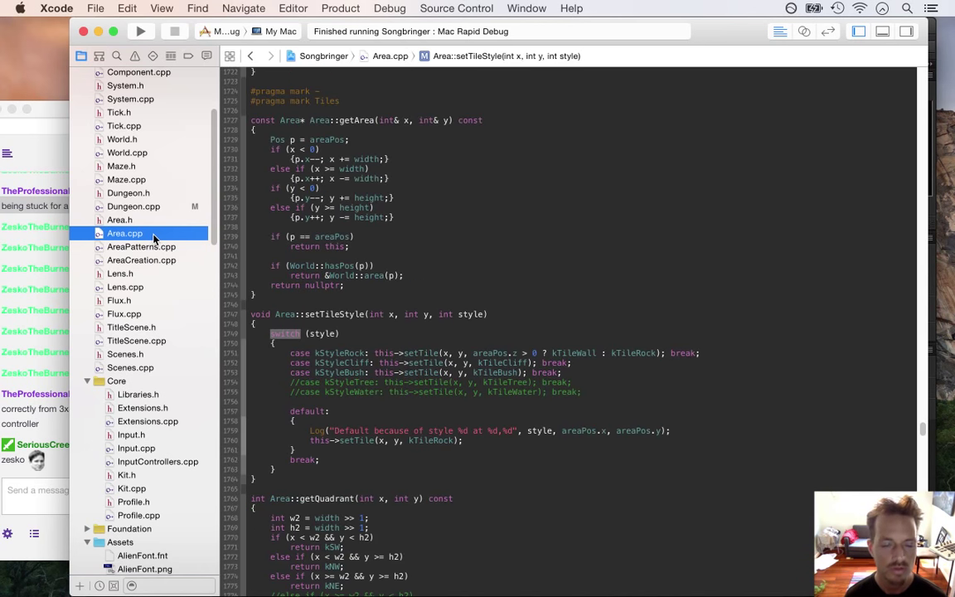
# - Search the whole project for "computer0" and open the ProfileComponent match in Area.cpp
pyautogui.press('super+shift+f')
pyautogui.write('com')
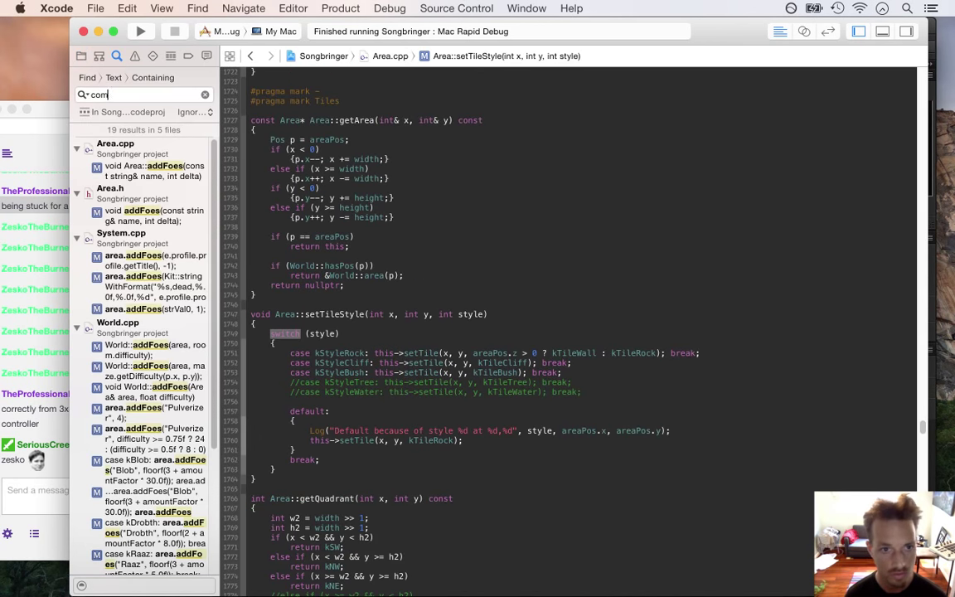
pyautogui.write('puter0')
pyautogui.press('Return')
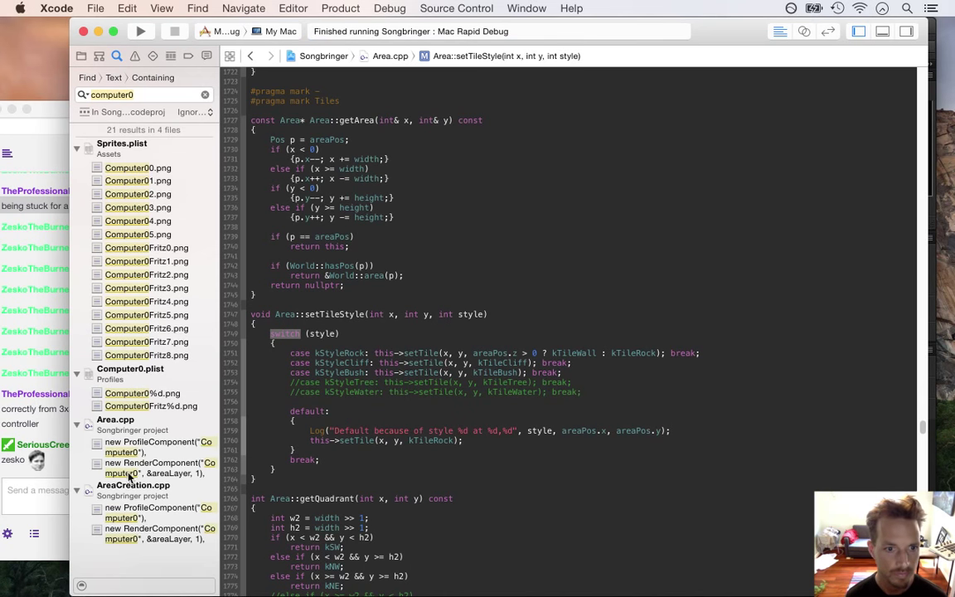
pyautogui.click(165, 443)
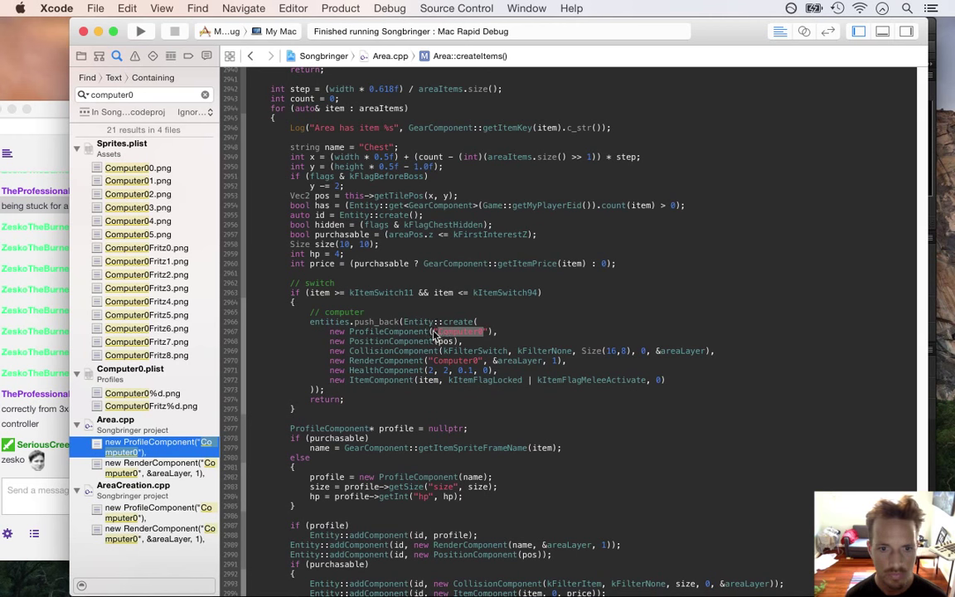
# - Comment out the switch computer's entities.push_back block in Area::createItems, leaving the return statement active, and run the game
pyautogui.click(406, 284)
pyautogui.press('super+Right')
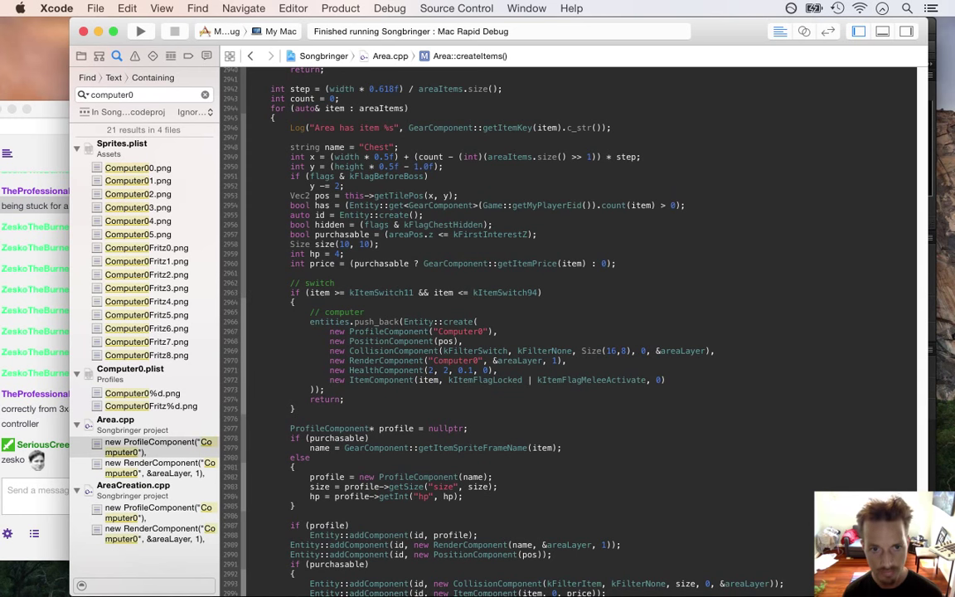
pyautogui.click(251, 322)
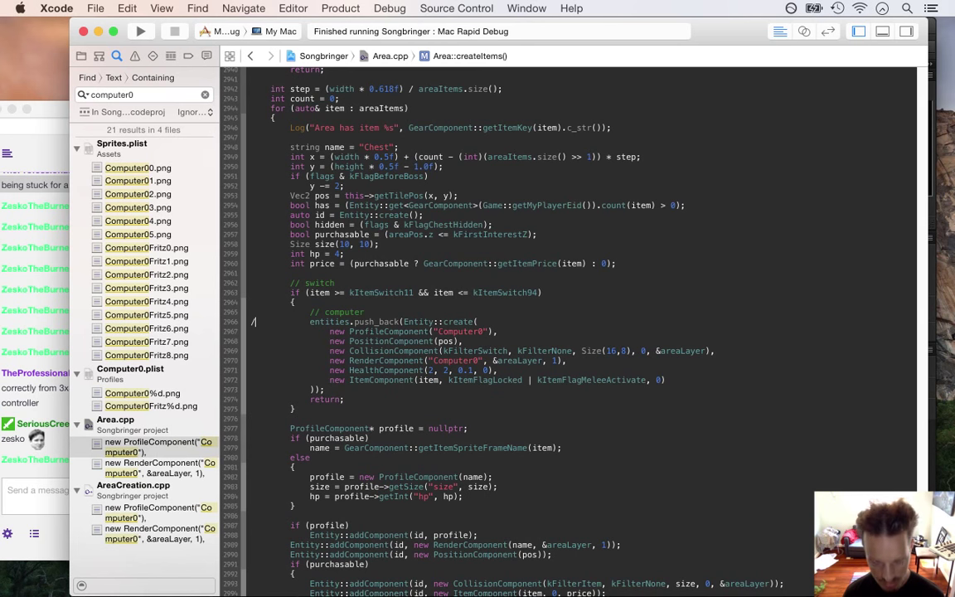
pyautogui.write('/*')
pyautogui.write('*/')
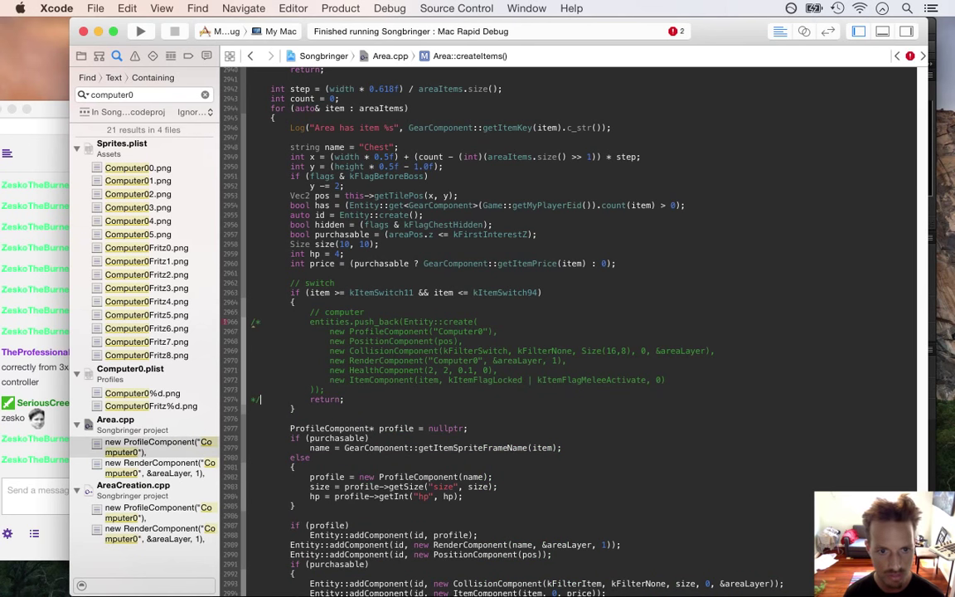
pyautogui.press('super+r')
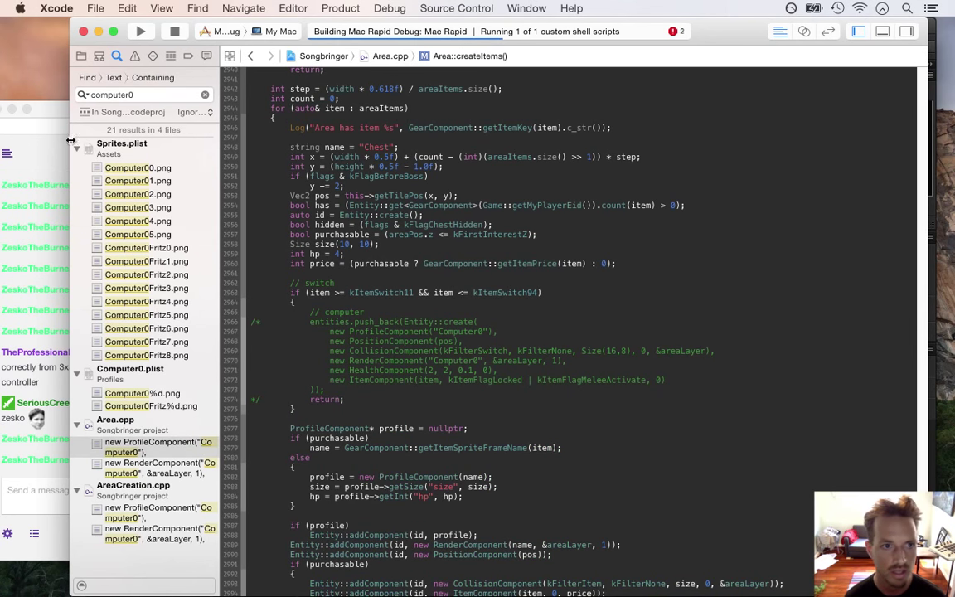
# - Switch to the Twitch chat in Safari and read the recent messages while the game builds
pyautogui.click(55, 116)
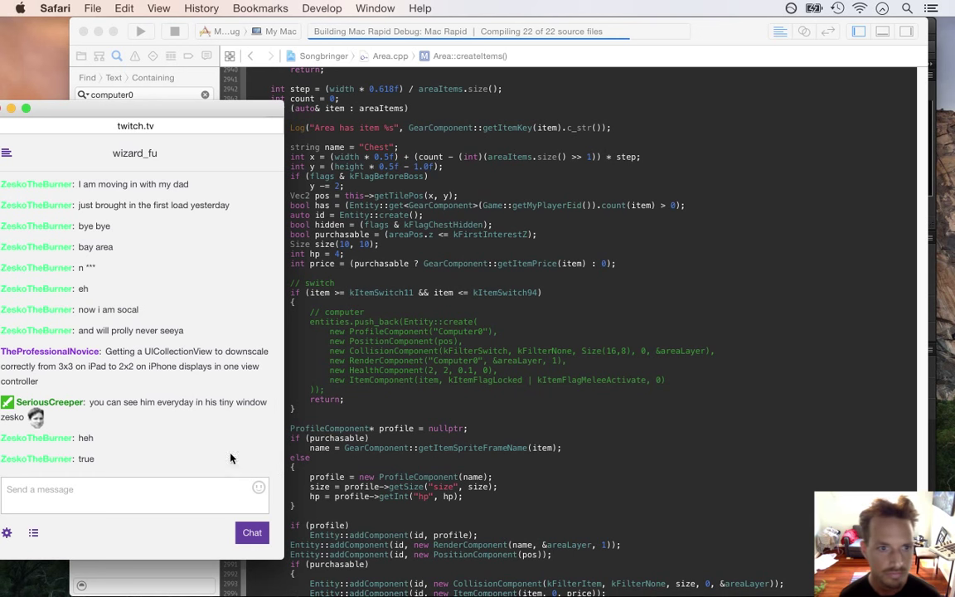
pyautogui.click(121, 365)
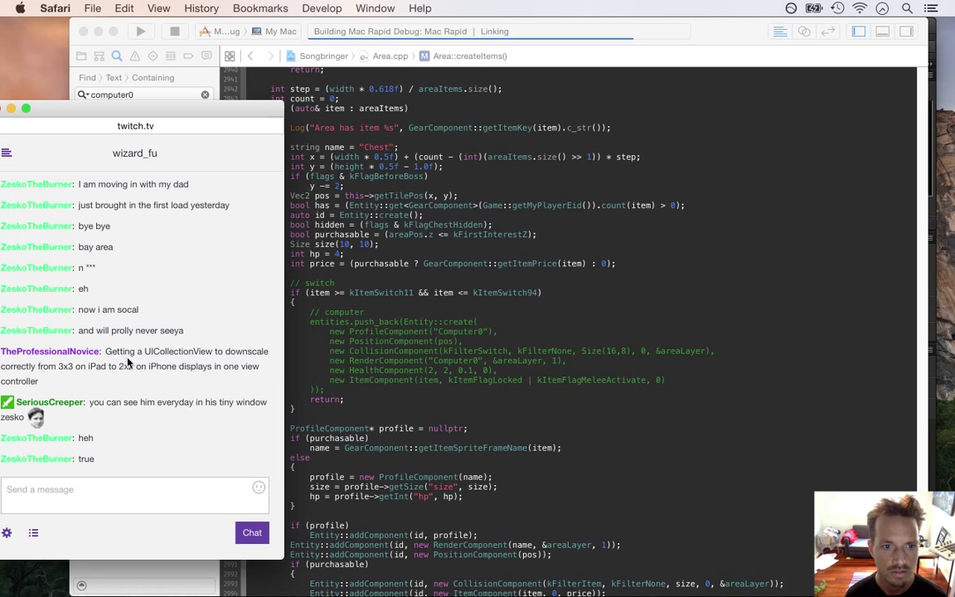
pyautogui.moveTo(122, 351); pyautogui.dragTo(153, 383)
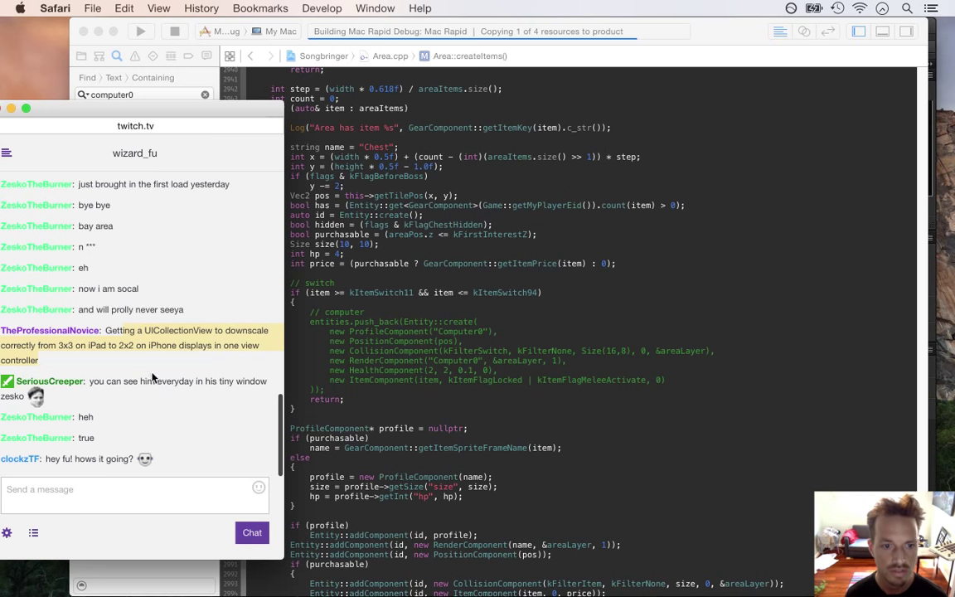
pyautogui.moveTo(143, 347); pyautogui.dragTo(126, 333)
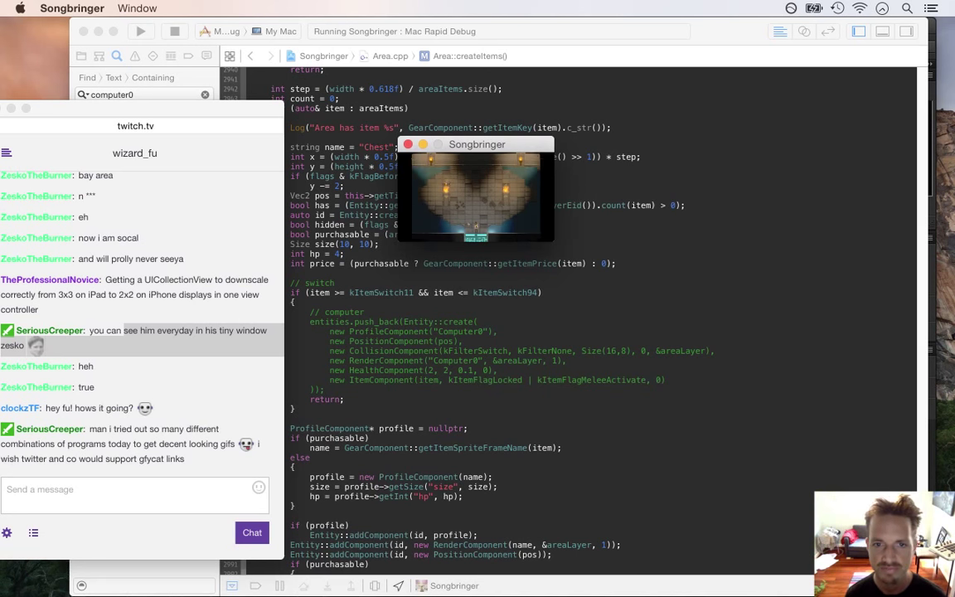
# - Quit the game and open Screen052.png from the desktop folder 06-13-15 in Photoshop, in place of Screen048.png
pyautogui.moveTo(514, 153); pyautogui.dragTo(524, 155)
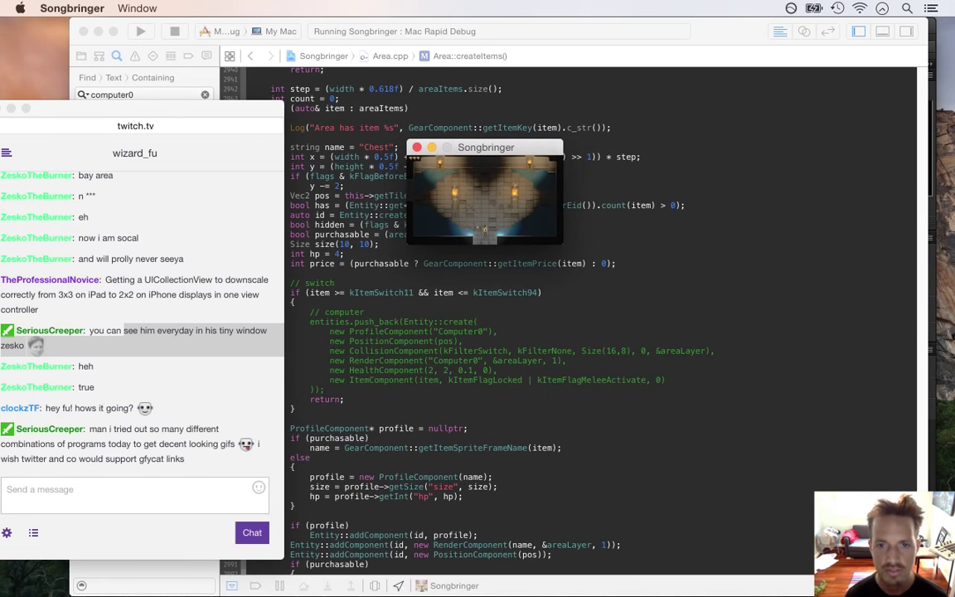
pyautogui.press('super+q')
pyautogui.press('F11')
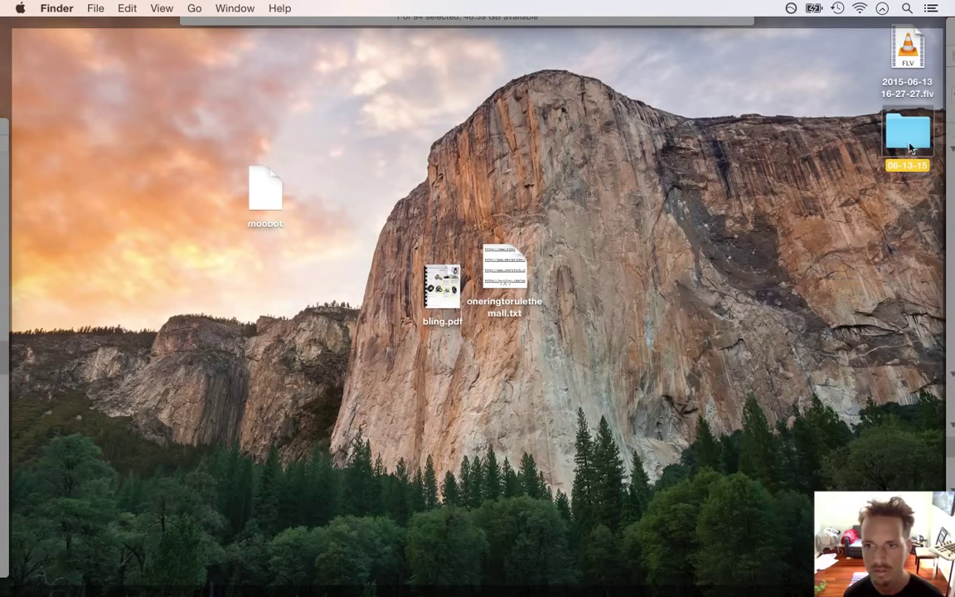
pyautogui.press('F11')
pyautogui.click(508, 255)
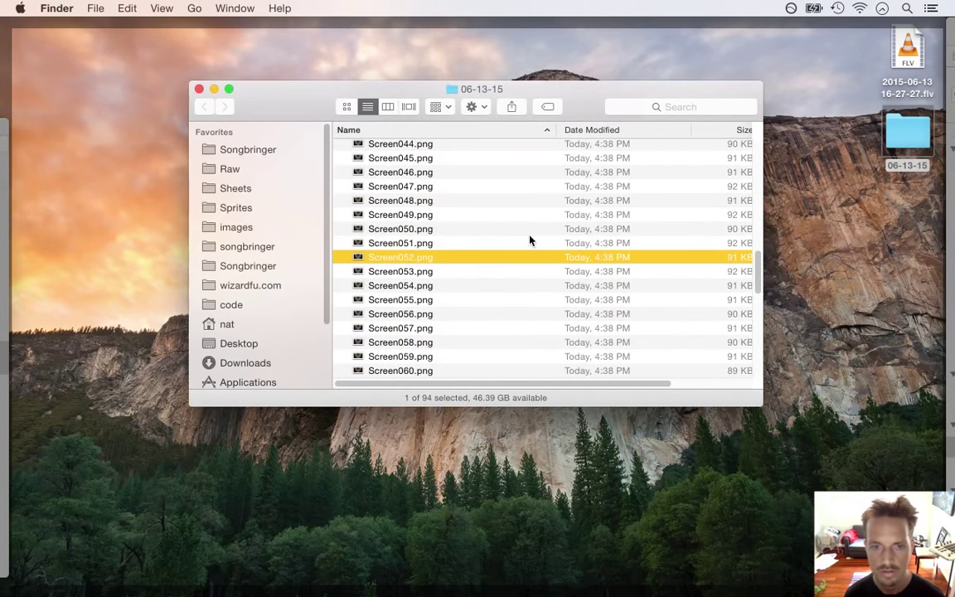
pyautogui.press('space')
pyautogui.press('space')
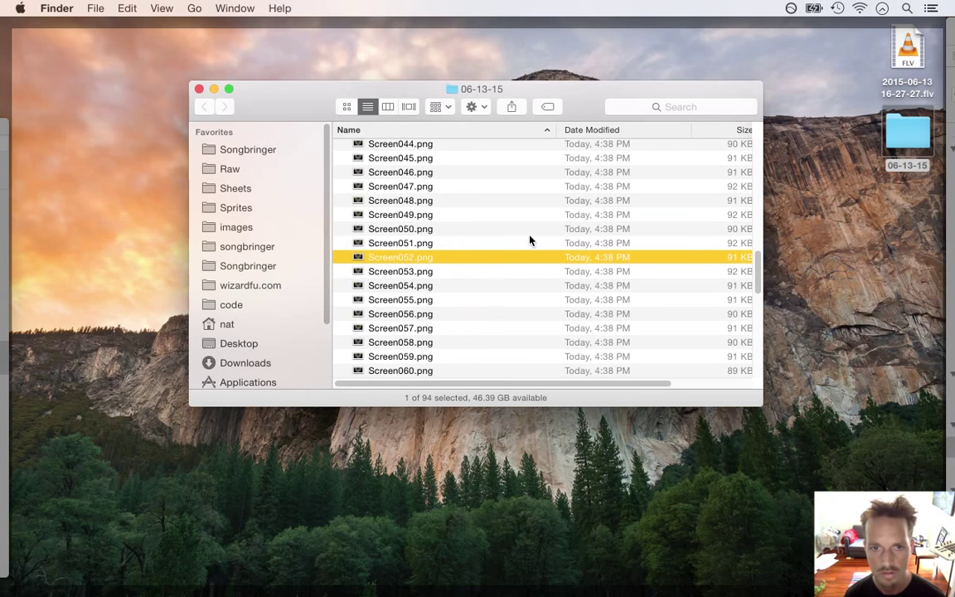
pyautogui.rightClick(482, 251)
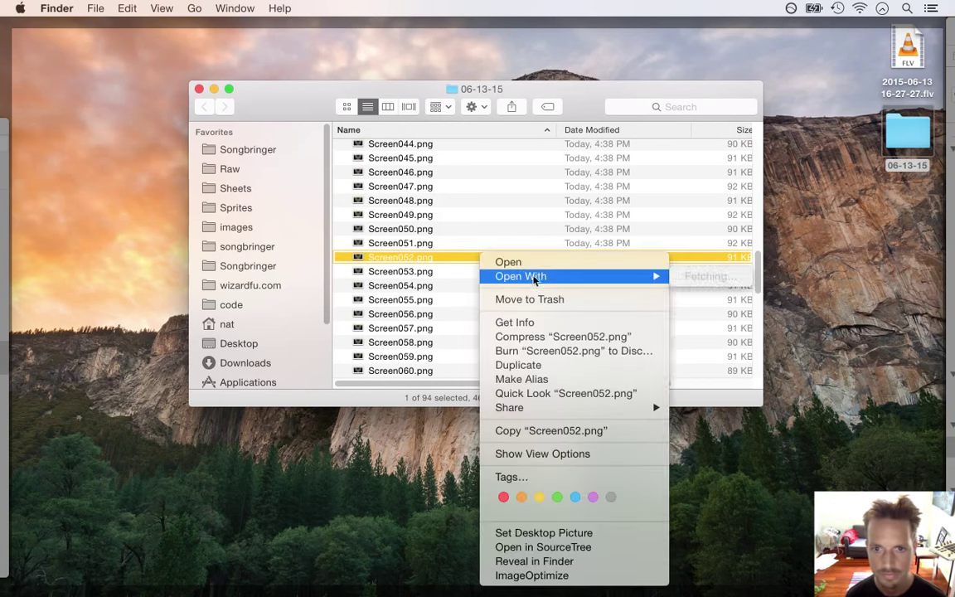
pyautogui.moveTo(630, 276)
pyautogui.click(741, 278)
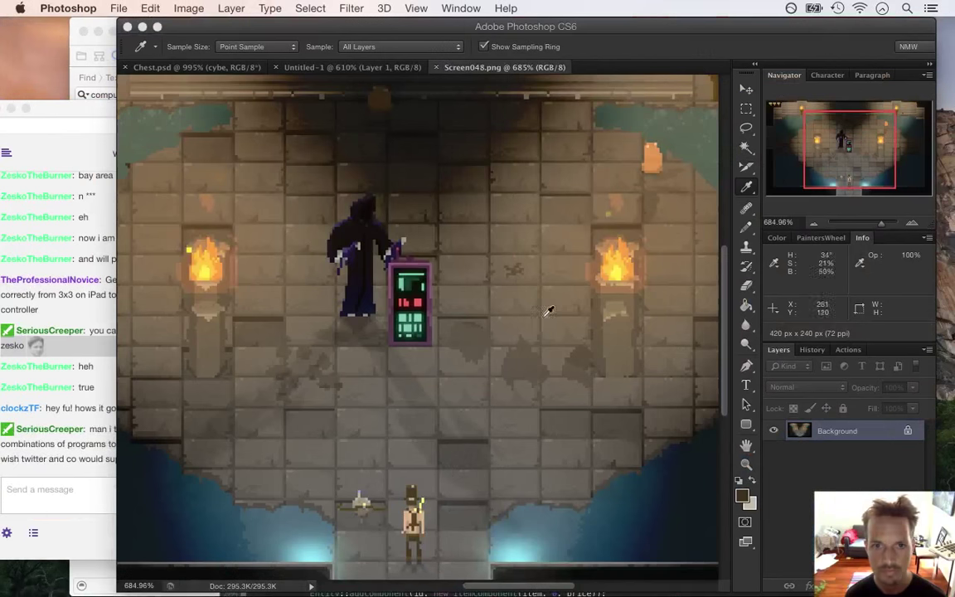
pyautogui.click(424, 67)
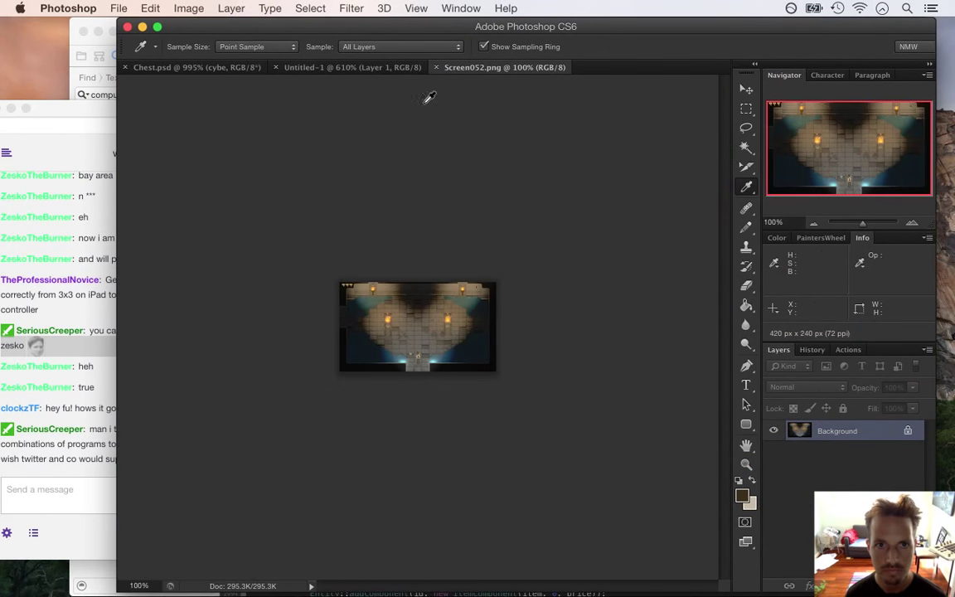
pyautogui.scroll(6, 424, 340)
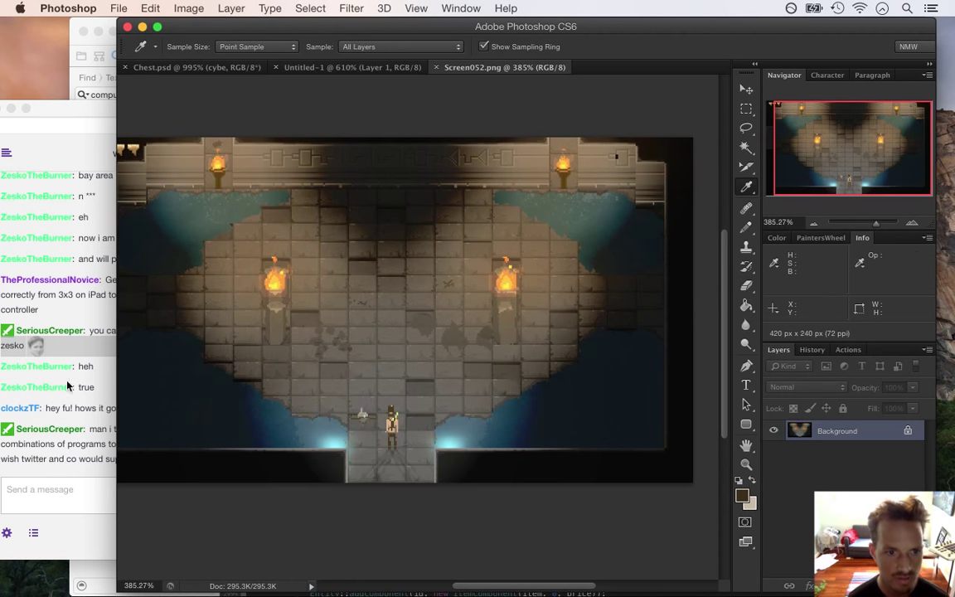
# - Return to the Twitch chat in Safari and read the newest messages, including the one about making gifs and gfycat links
pyautogui.click(99, 394)
pyautogui.moveTo(63, 409); pyautogui.dragTo(136, 412)
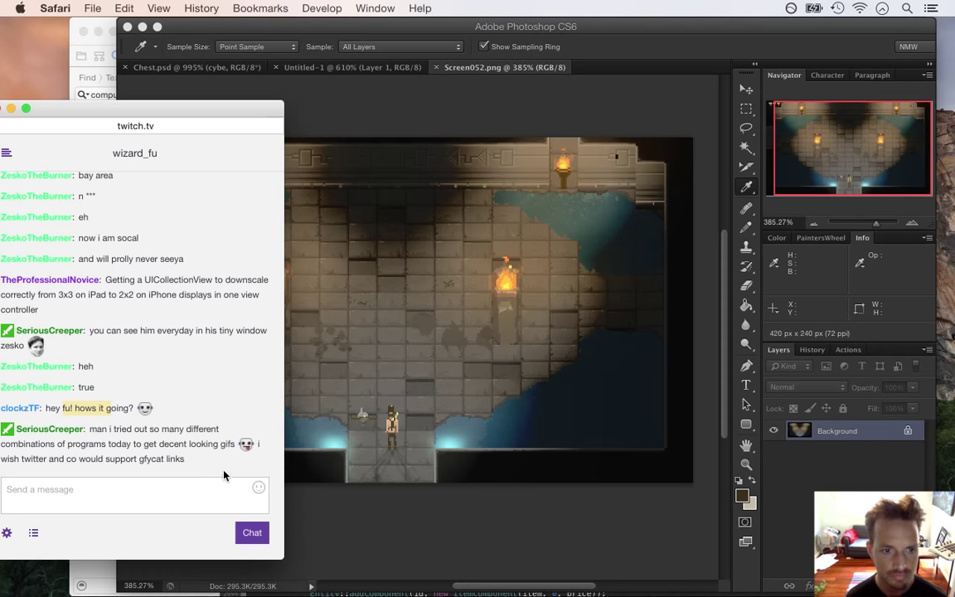
pyautogui.moveTo(134, 428); pyautogui.dragTo(197, 473)
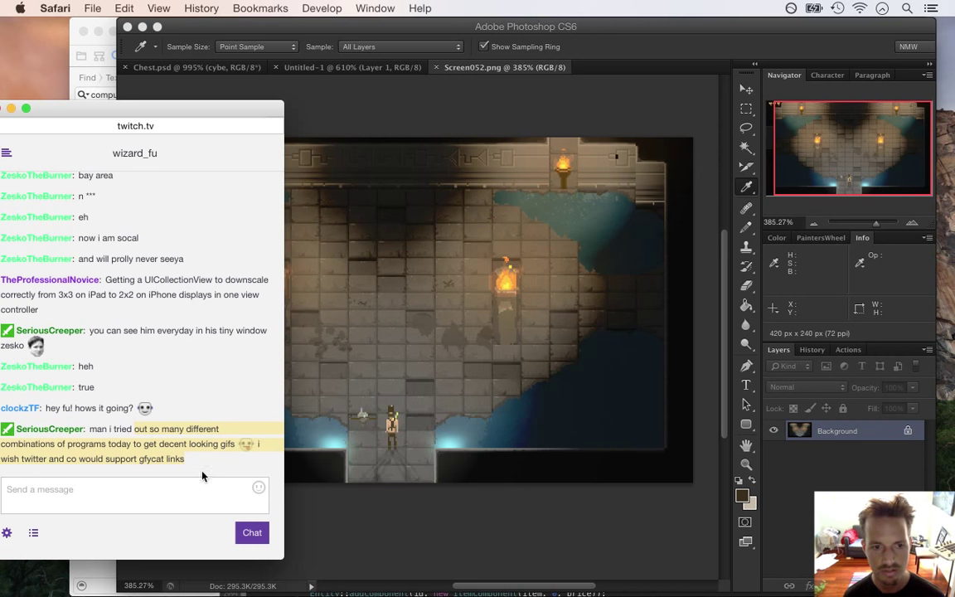
pyautogui.moveTo(39, 444); pyautogui.dragTo(206, 447)
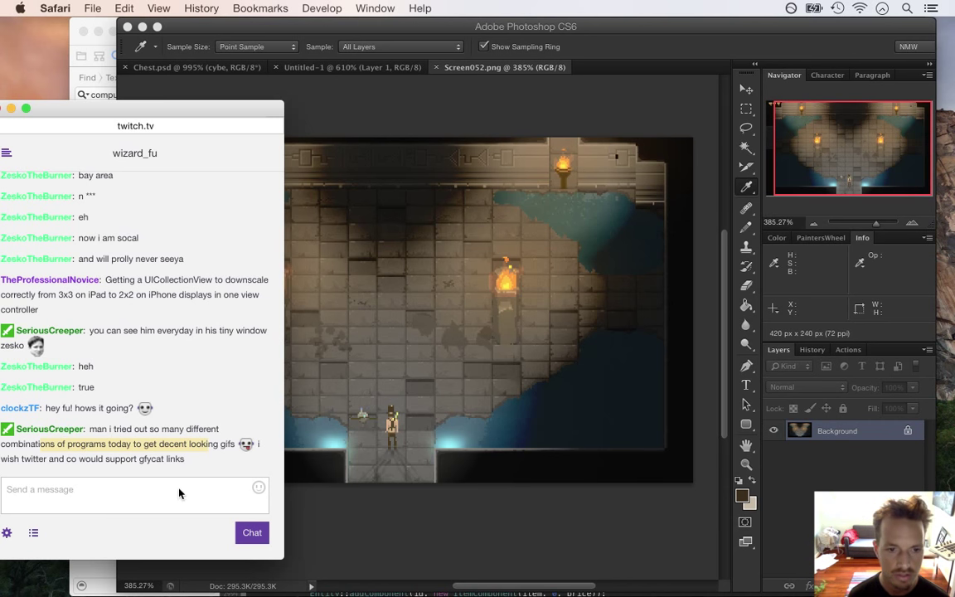
pyautogui.moveTo(108, 445); pyautogui.dragTo(192, 481)
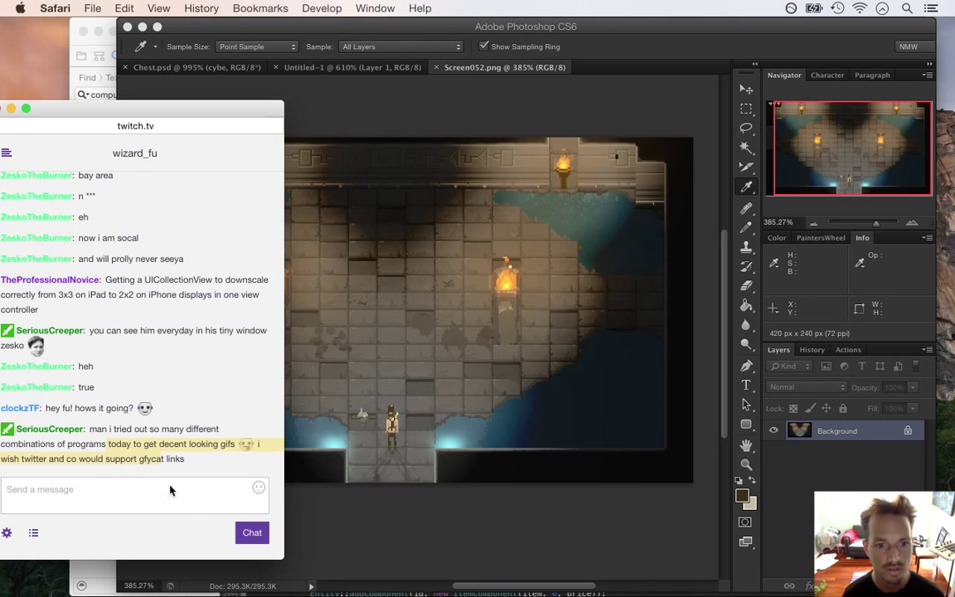
pyautogui.keyDown('shift'); pyautogui.click(141, 446); pyautogui.keyUp('shift')
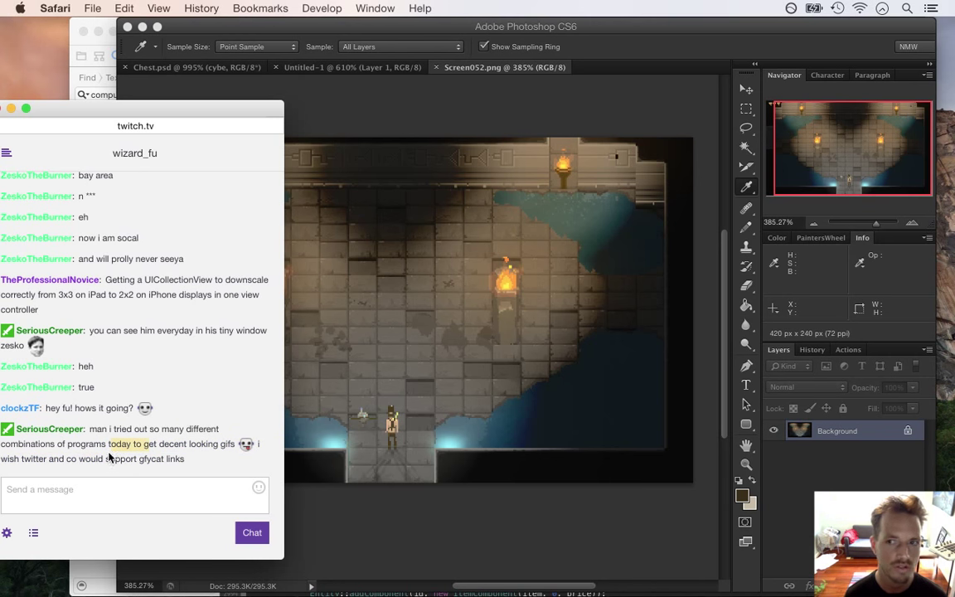
pyautogui.moveTo(89, 408); pyautogui.dragTo(129, 427)
pyautogui.click(153, 436)
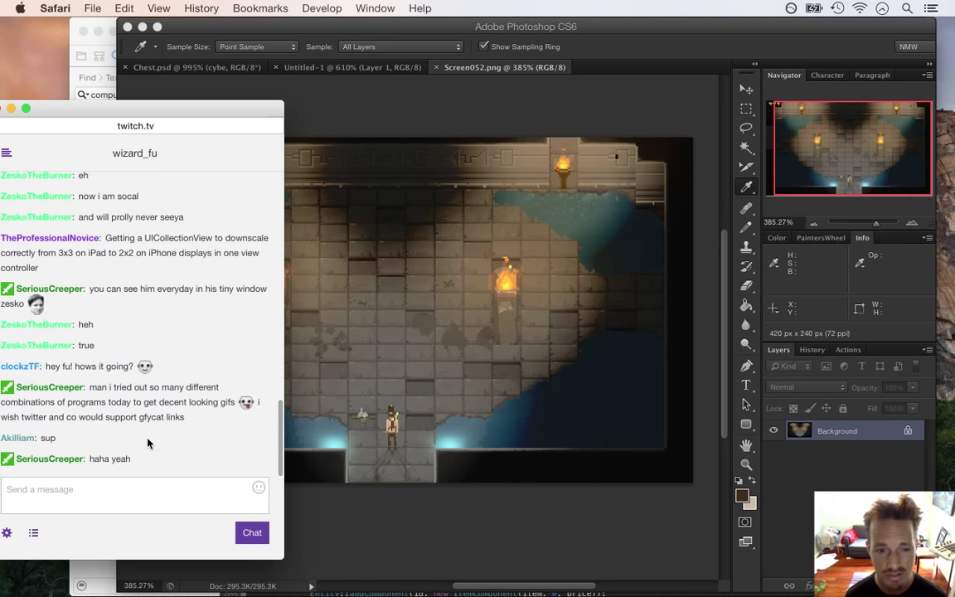
pyautogui.click(99, 427)
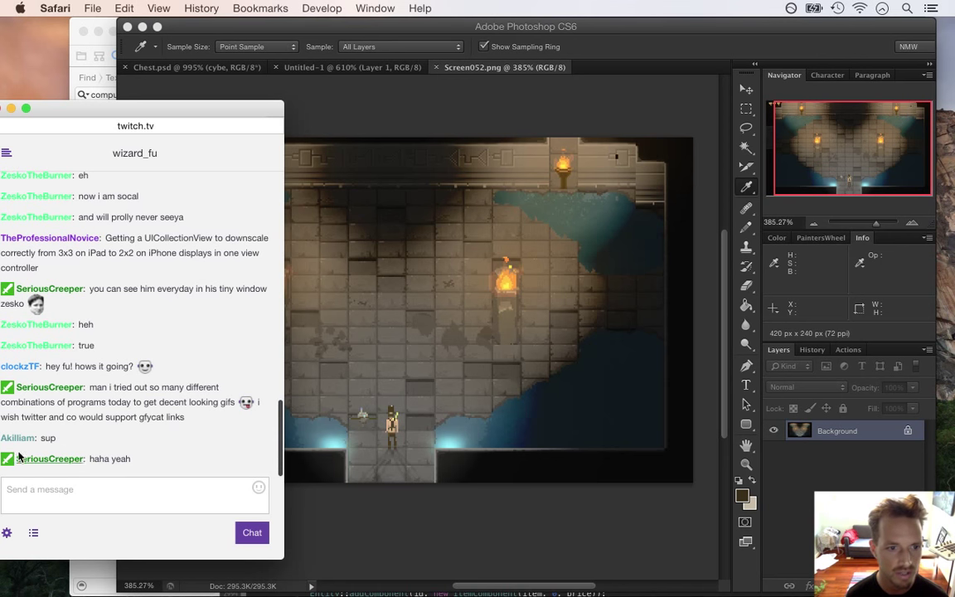
pyautogui.doubleClick(44, 440)
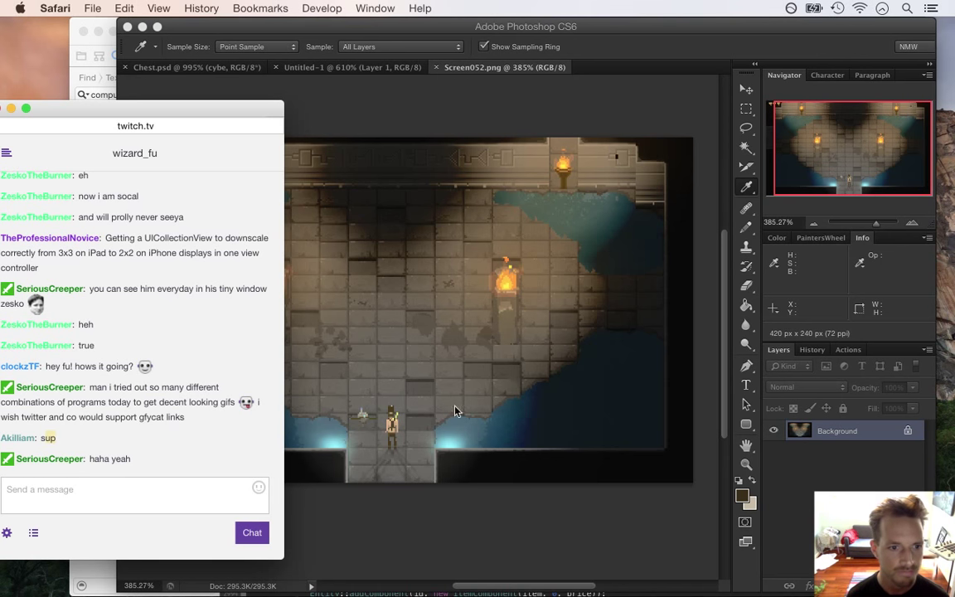
pyautogui.click(141, 418)
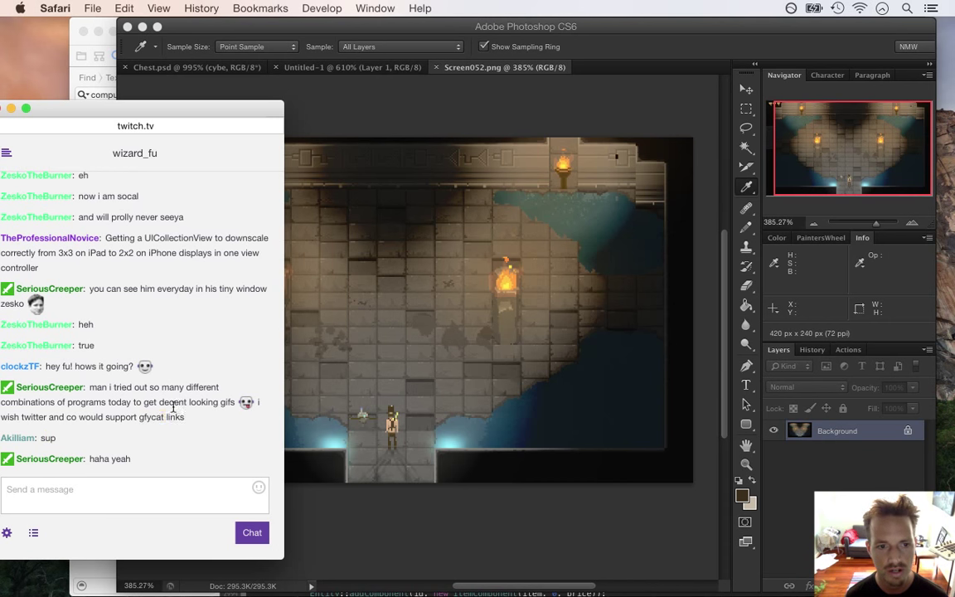
pyautogui.click(139, 421)
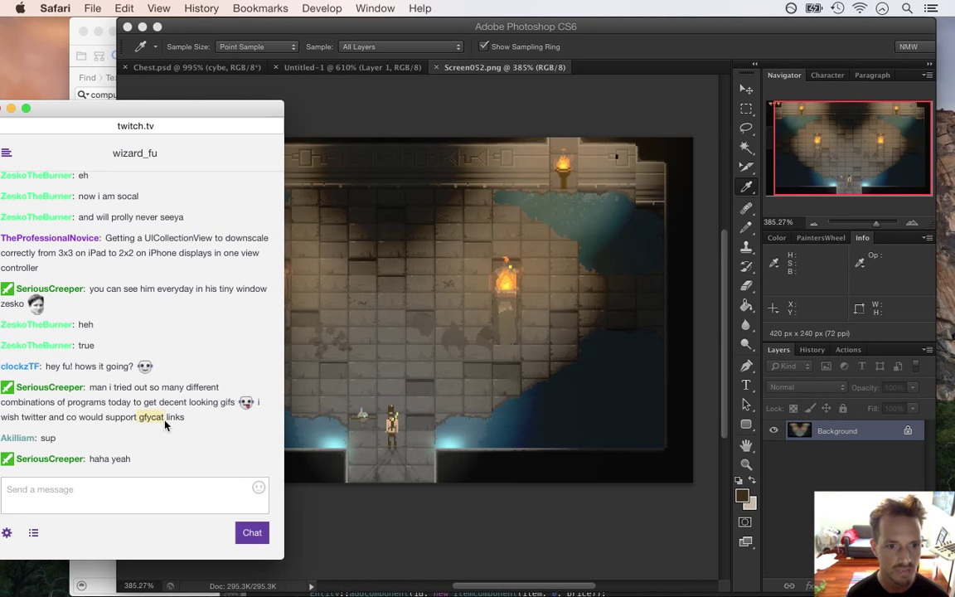
# - Visit giphy.com and imgur.com in a new Safari window, close it, and return to the gif message in the Twitch chat
pyautogui.press('super+Tab')
pyautogui.press('super+n')
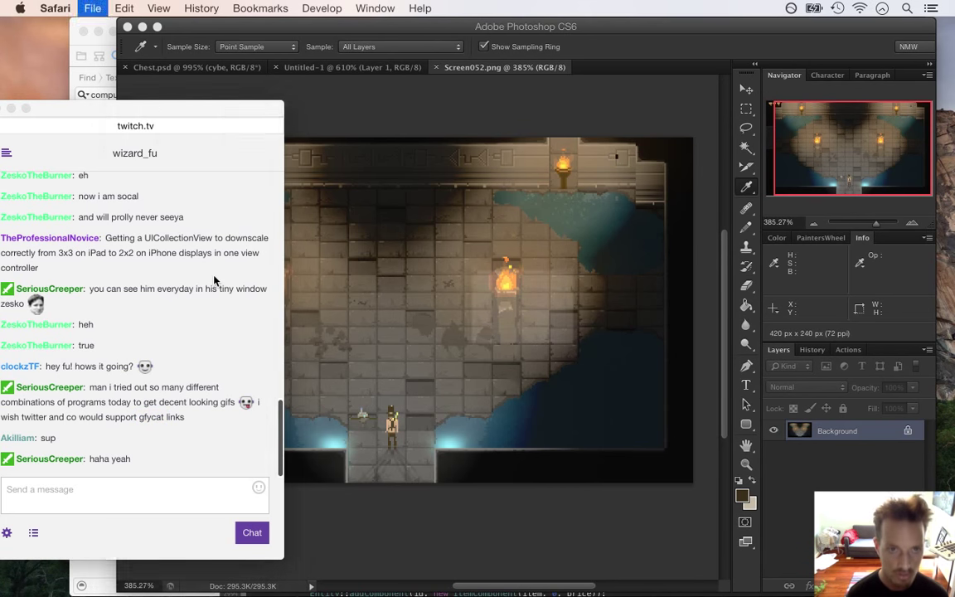
pyautogui.write('giphy.com')
pyautogui.press('Return')
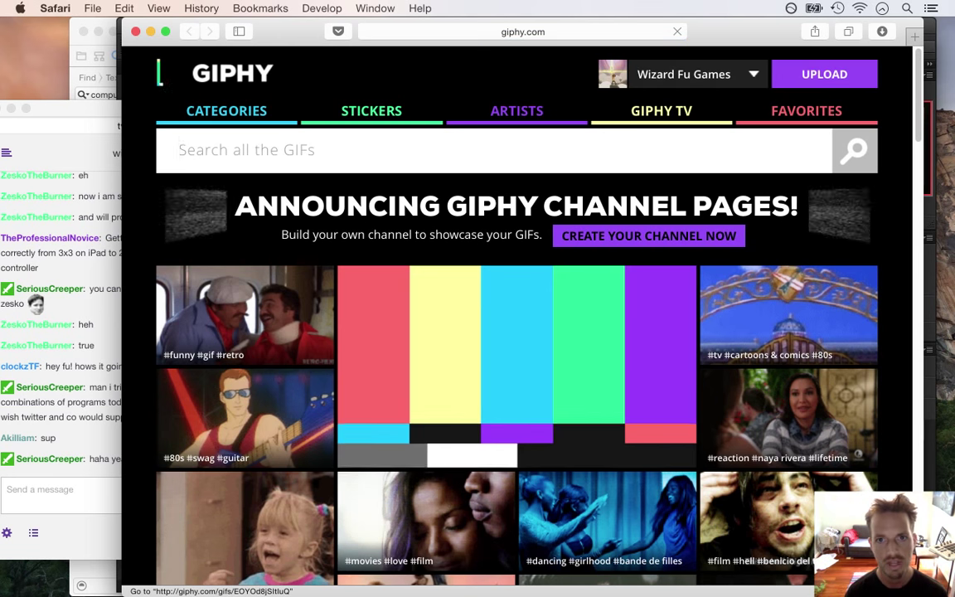
pyautogui.press('super+l')
pyautogui.write('imgur')
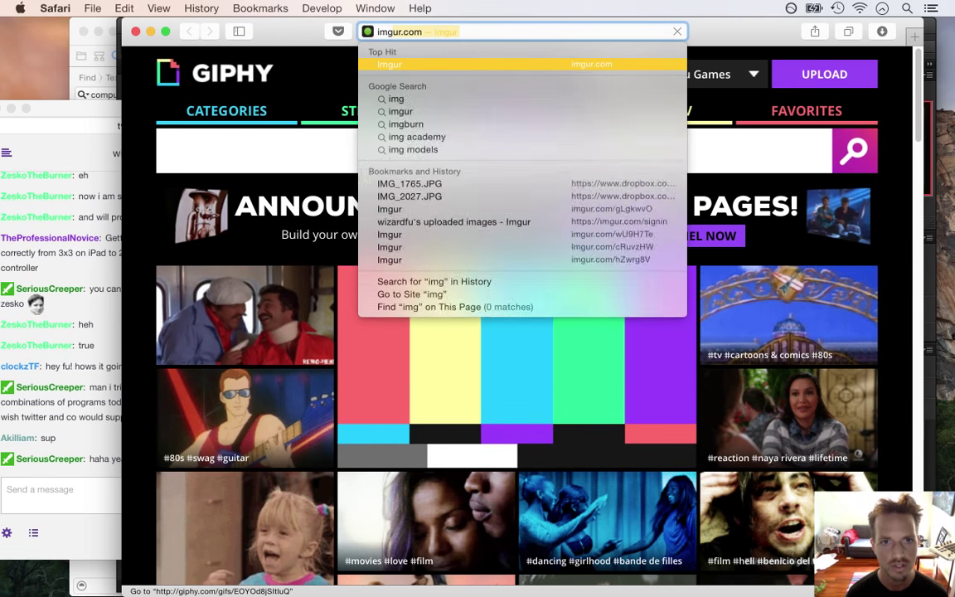
pyautogui.press('Return')
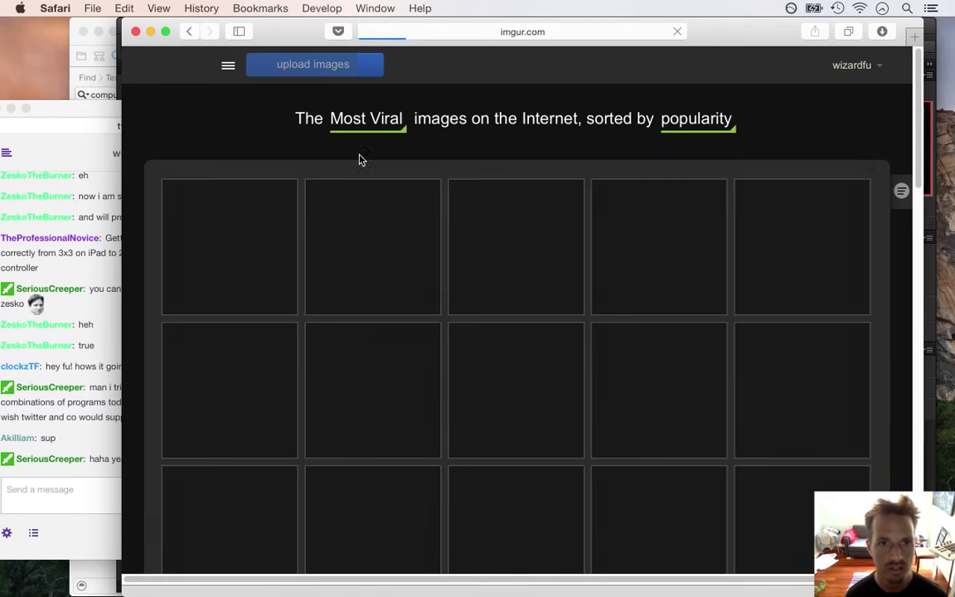
pyautogui.press('super+w')
pyautogui.moveTo(154, 422); pyautogui.dragTo(164, 418)
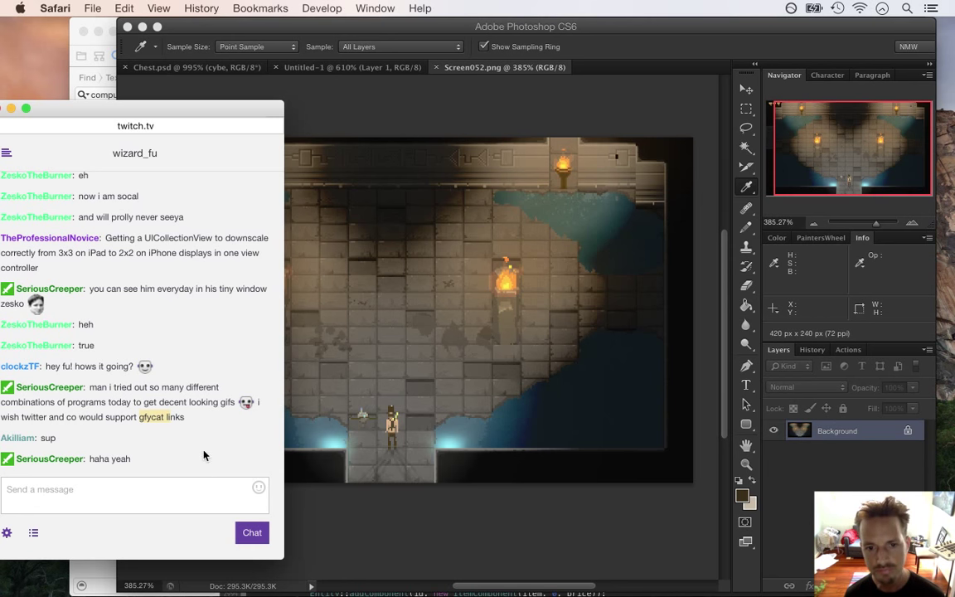
pyautogui.moveTo(90, 387); pyautogui.dragTo(160, 417)
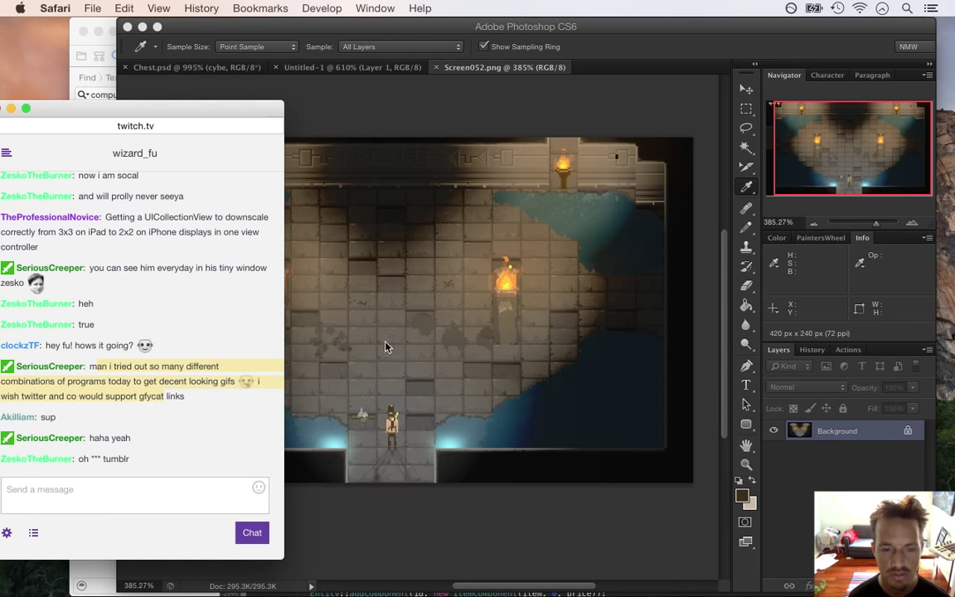
# - Read the Twitch chat messages about the gif program combinations, fraps and virtualdub
pyautogui.click(174, 383)
pyautogui.moveTo(109, 382); pyautogui.dragTo(163, 399)
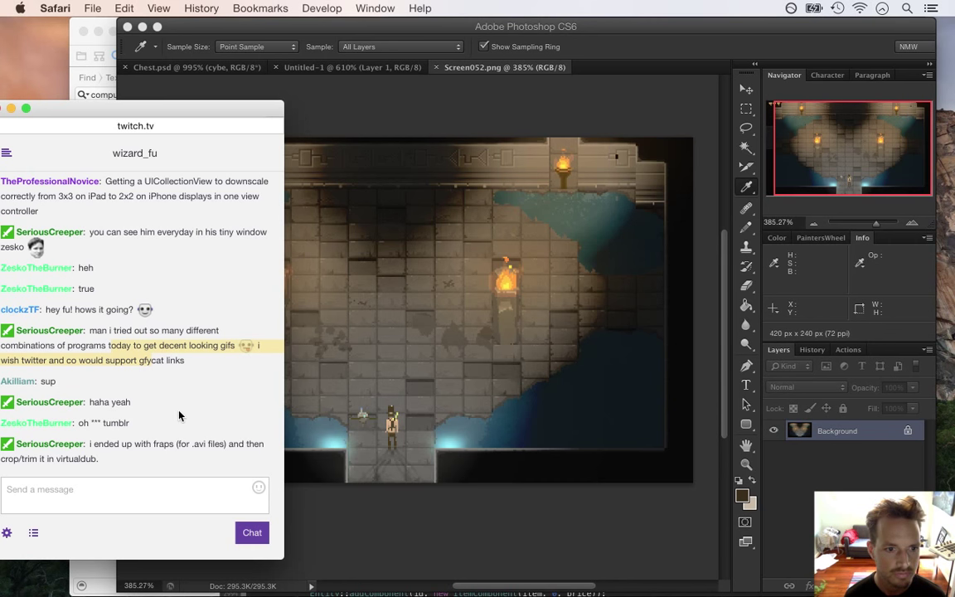
pyautogui.moveTo(104, 451); pyautogui.dragTo(130, 454)
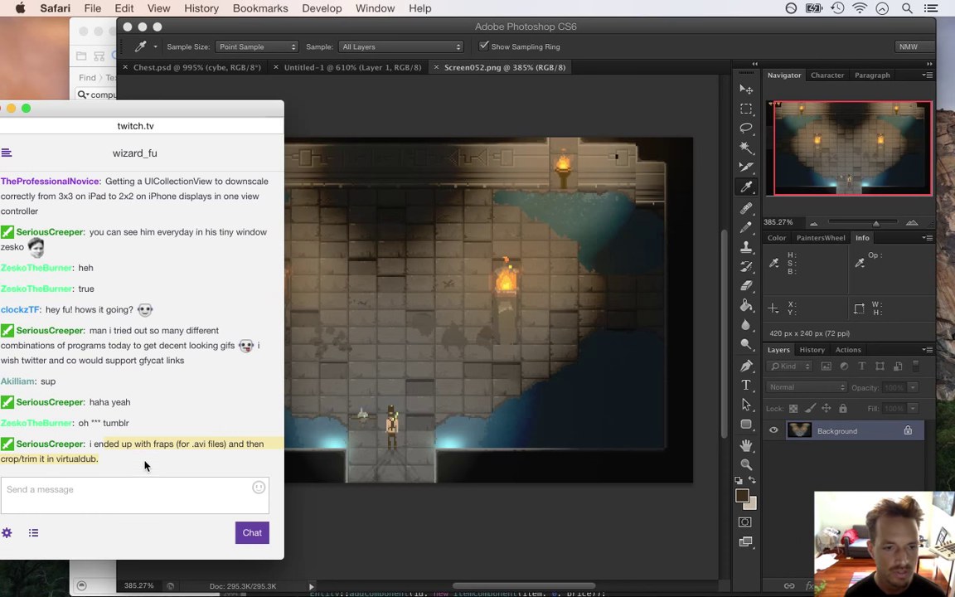
pyautogui.doubleClick(68, 458)
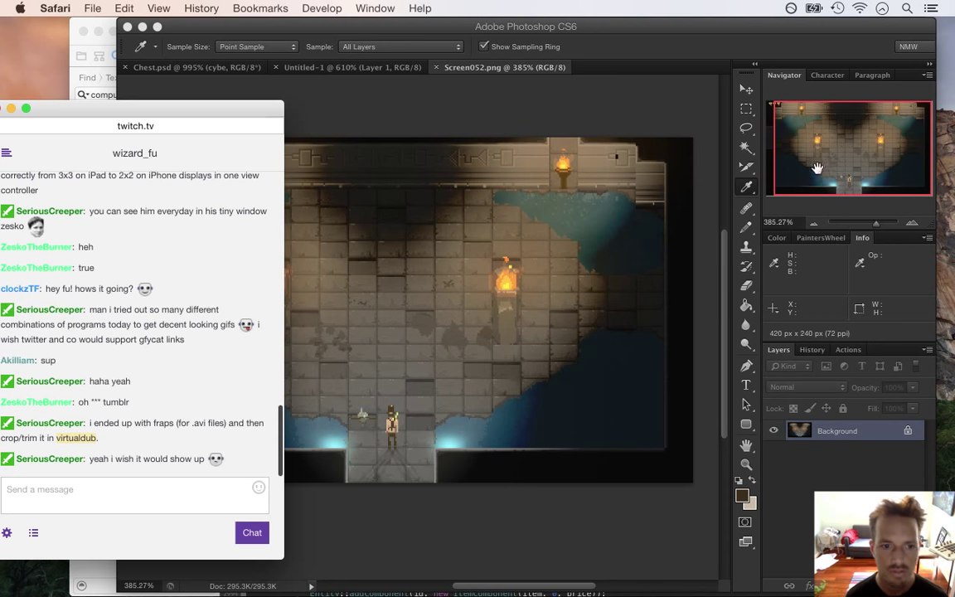
# - Search Google for virtualdub in a new Safari window, read the virtualdub.org description, and close the window
pyautogui.moveTo(952, 145)
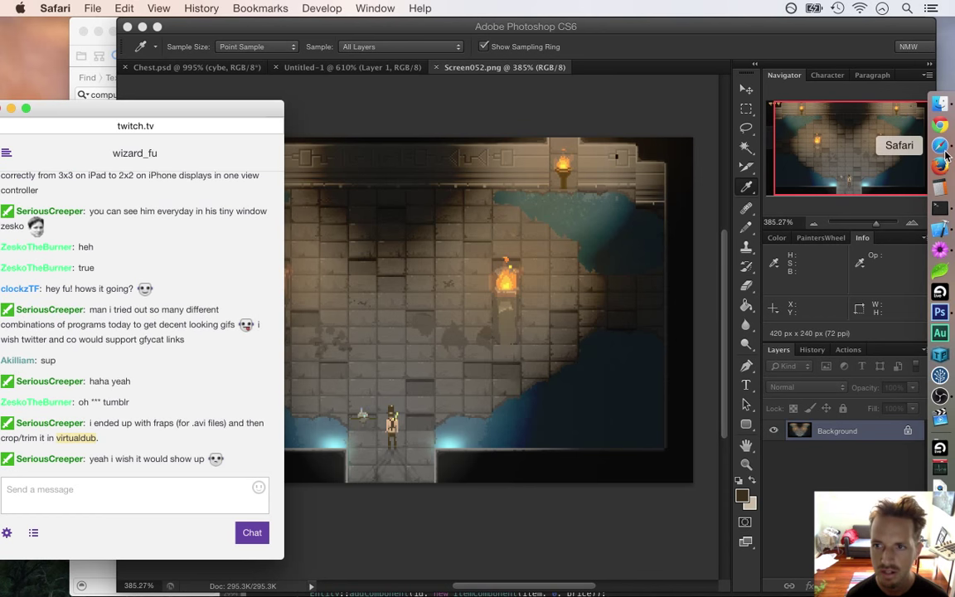
pyautogui.press('super+n')
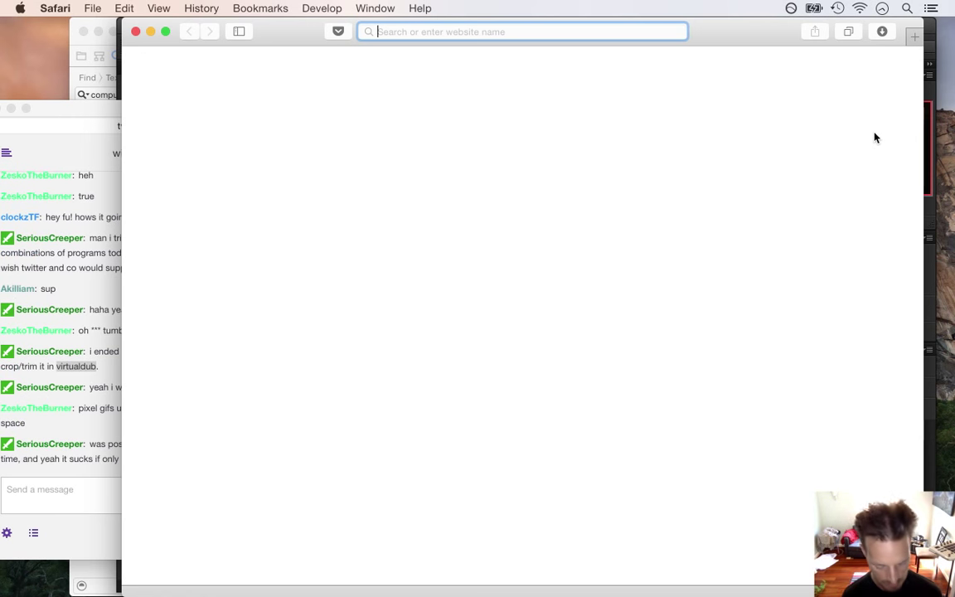
pyautogui.write('virtualdub')
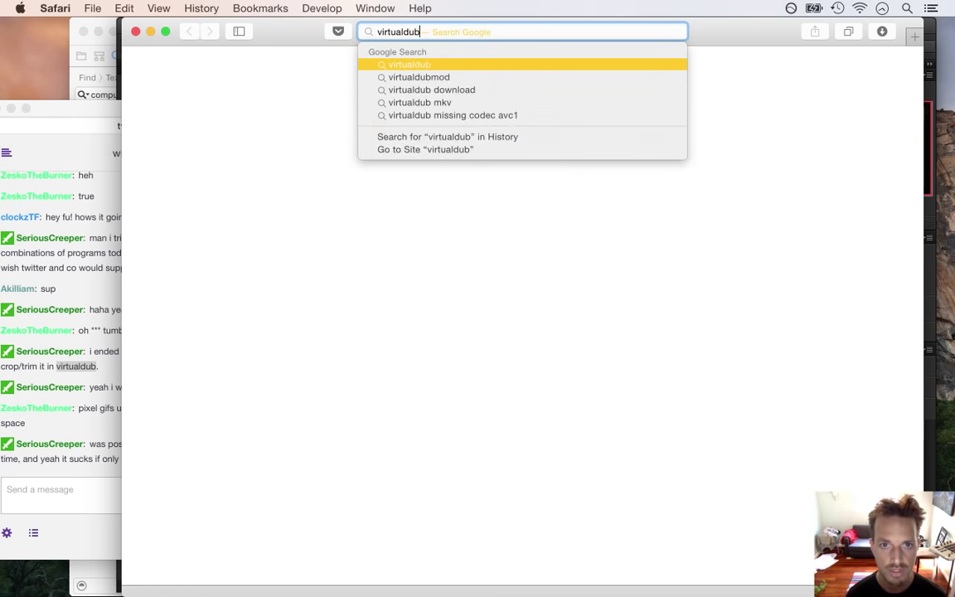
pyautogui.press('Return')
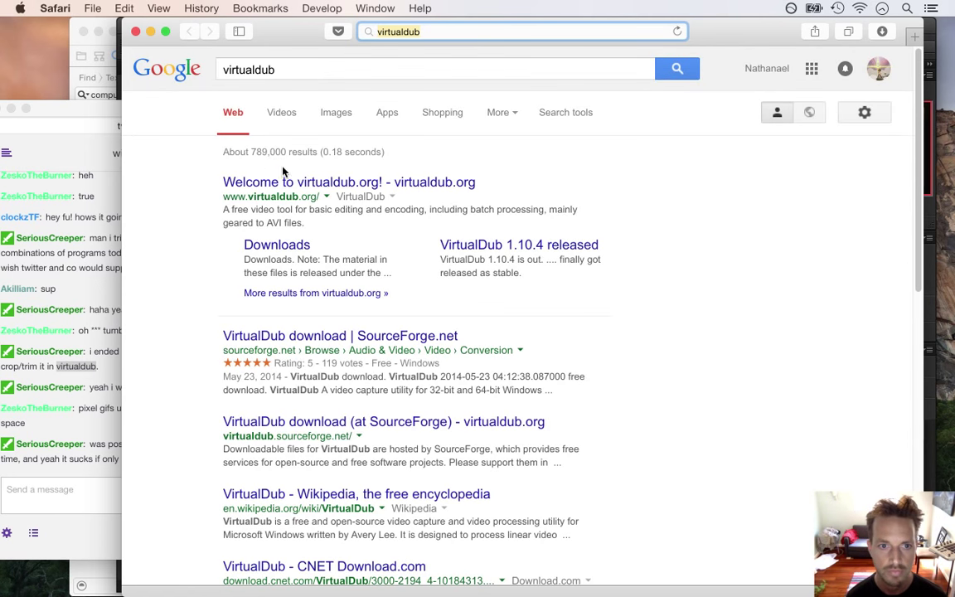
pyautogui.moveTo(336, 211); pyautogui.dragTo(362, 224)
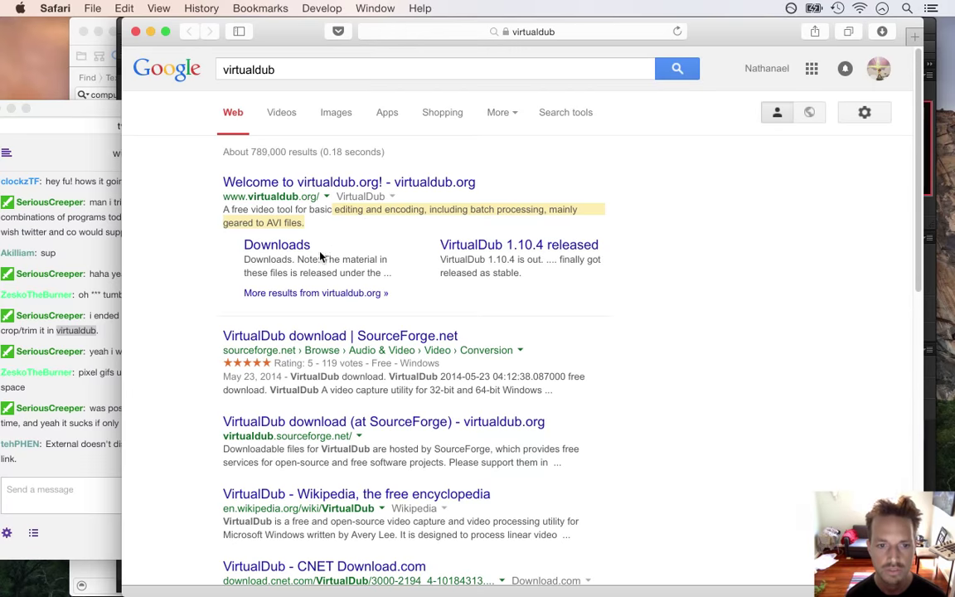
pyautogui.press('super+w')
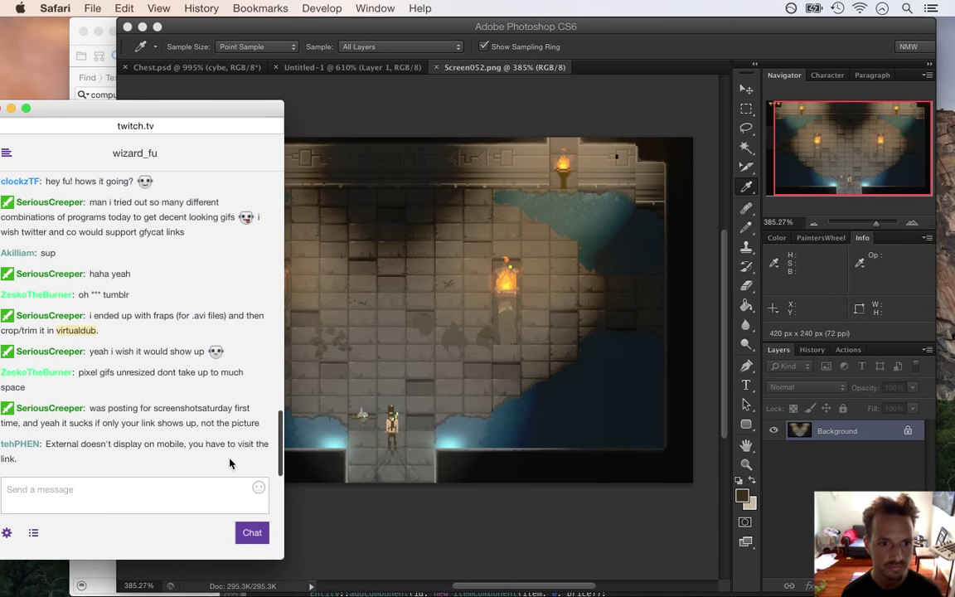
# - Read the Twitch chat messages about screenshotsaturday links, external images on mobile, and how Twitter handles gifs and mp4s
pyautogui.moveTo(130, 409); pyautogui.dragTo(181, 426)
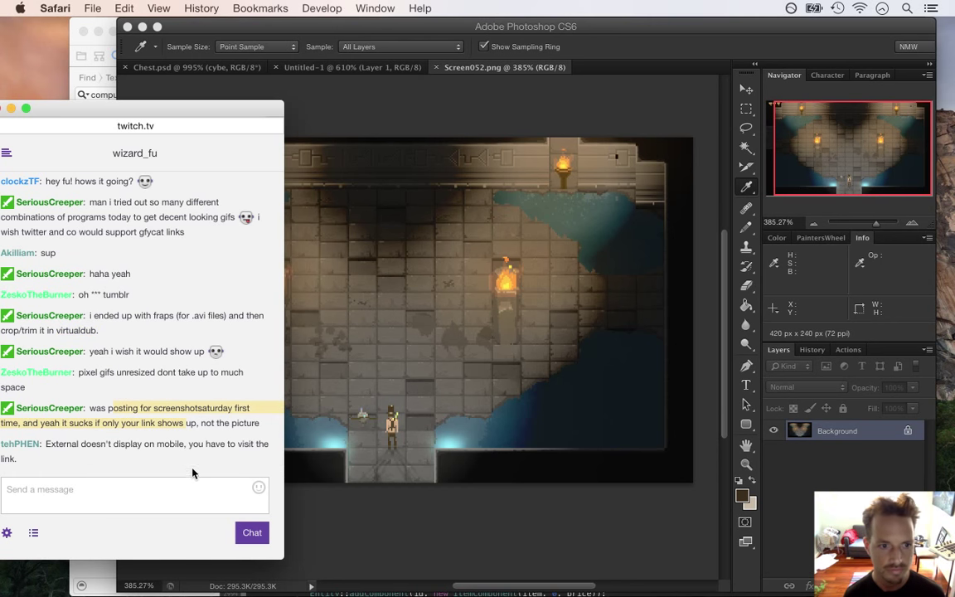
pyautogui.moveTo(104, 461); pyautogui.dragTo(105, 444)
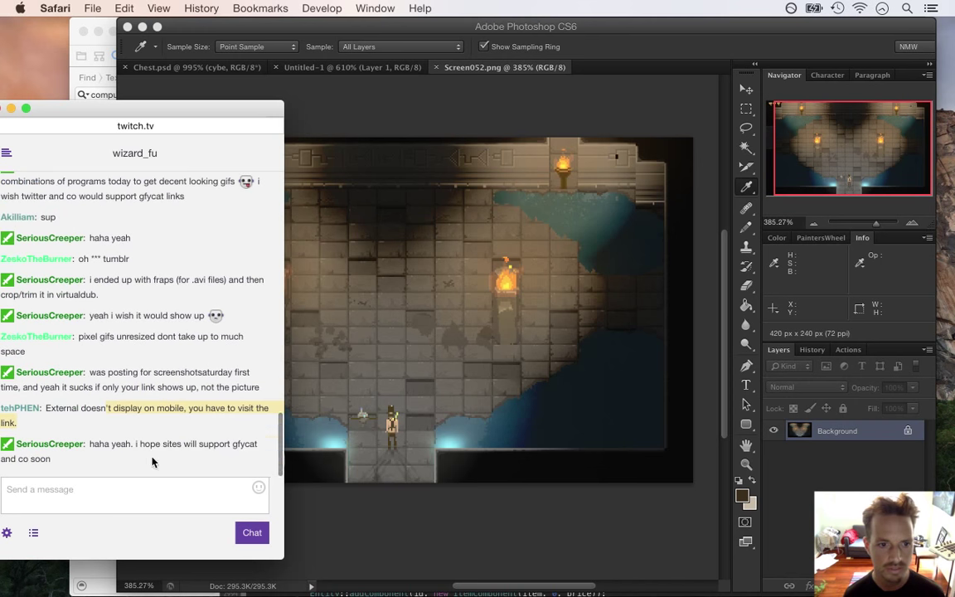
pyautogui.click(78, 409)
pyautogui.moveTo(78, 409); pyautogui.dragTo(98, 431)
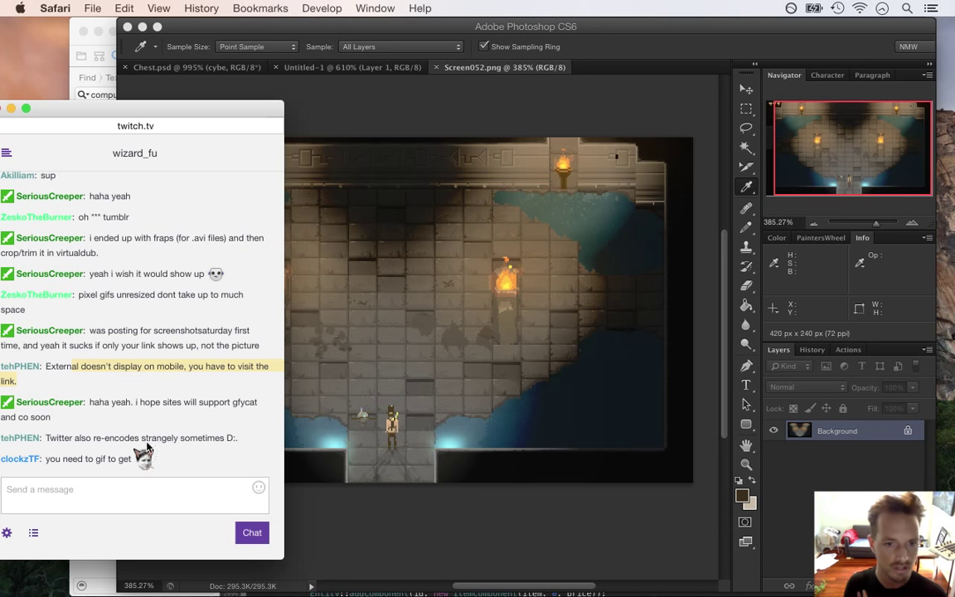
pyautogui.click(149, 344)
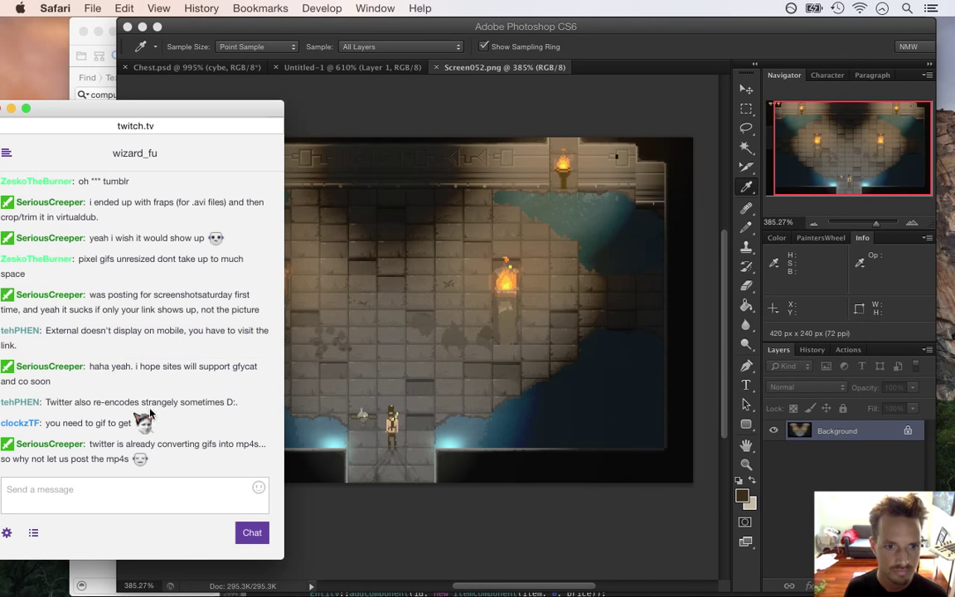
pyautogui.moveTo(85, 402); pyautogui.dragTo(154, 401)
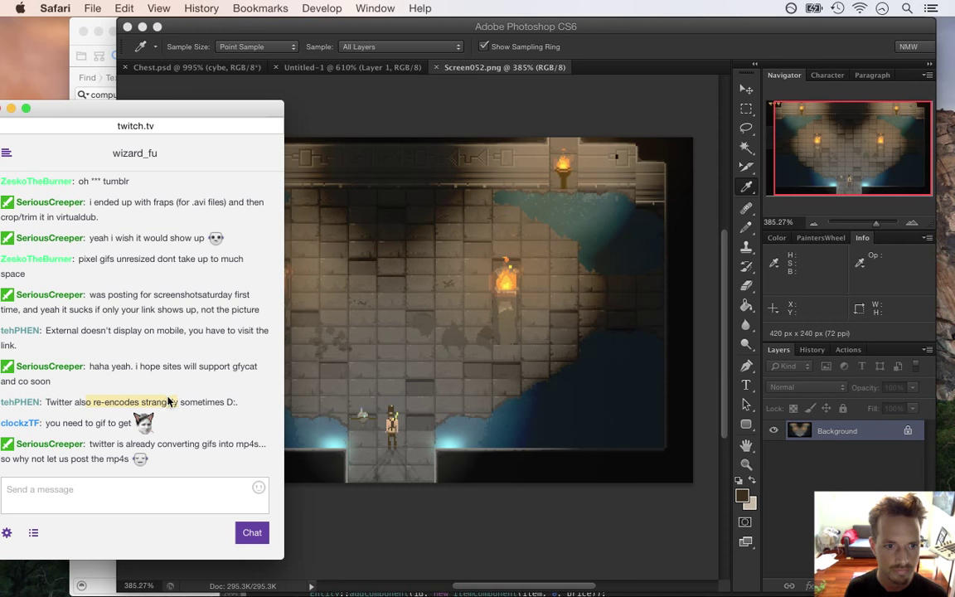
pyautogui.moveTo(79, 423); pyautogui.dragTo(127, 427)
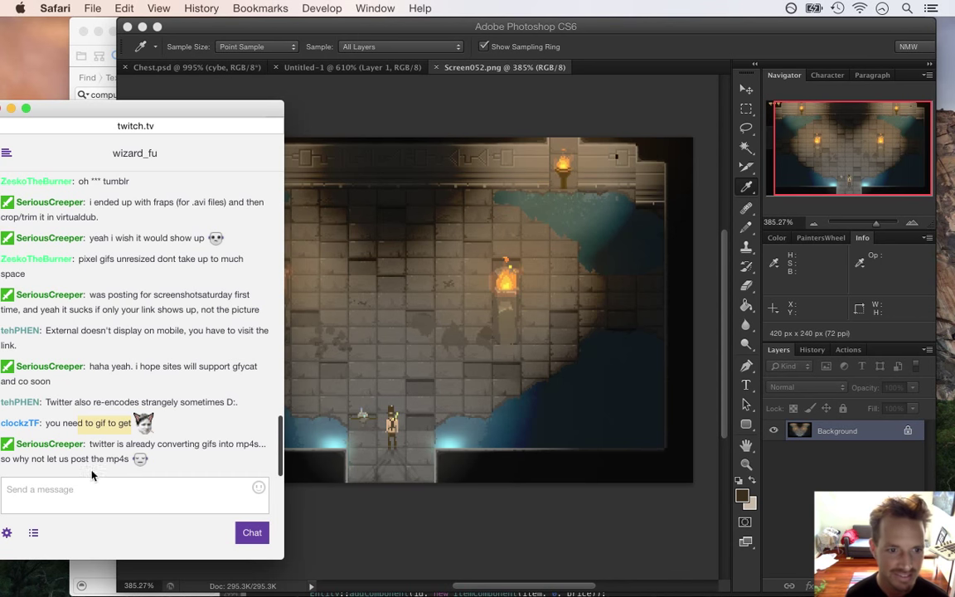
pyautogui.moveTo(90, 443); pyautogui.dragTo(120, 461)
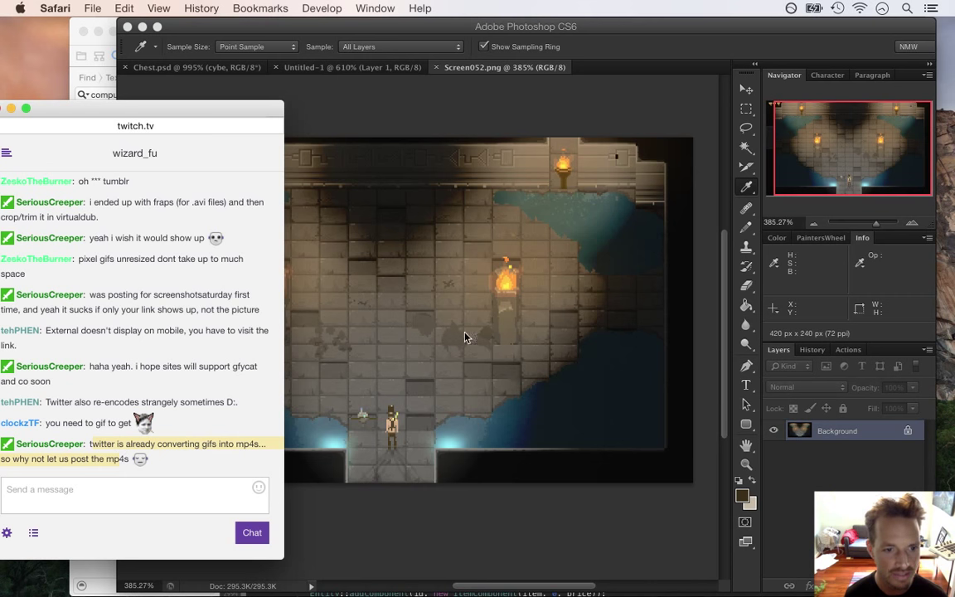
# - Switch to Photoshop, compare Screen052.png with Chest.psd, and sample the dark body colour of the cybe container as the foreground colour
pyautogui.click(646, 64)
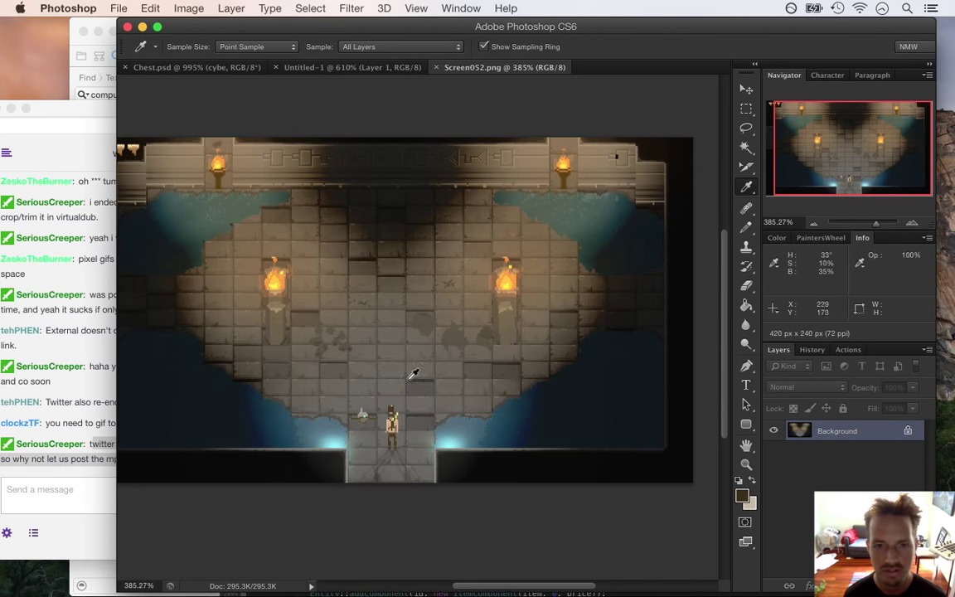
pyautogui.press('z')
pyautogui.moveTo(371, 337); pyautogui.dragTo(382, 336)
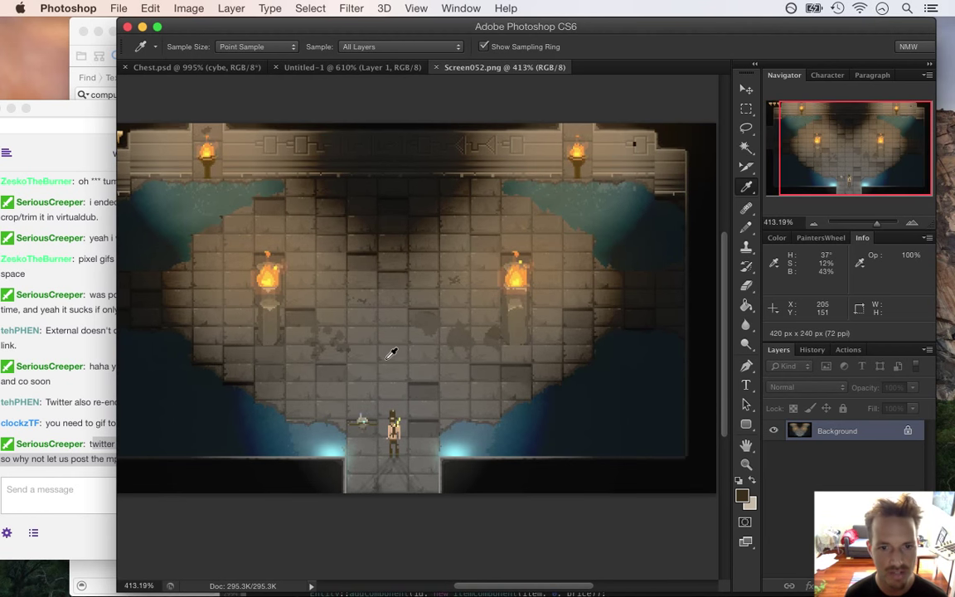
pyautogui.moveTo(533, 588)
pyautogui.mouseDown()
pyautogui.moveTo(509, 588)
pyautogui.moveTo(518, 588)
pyautogui.mouseUp()
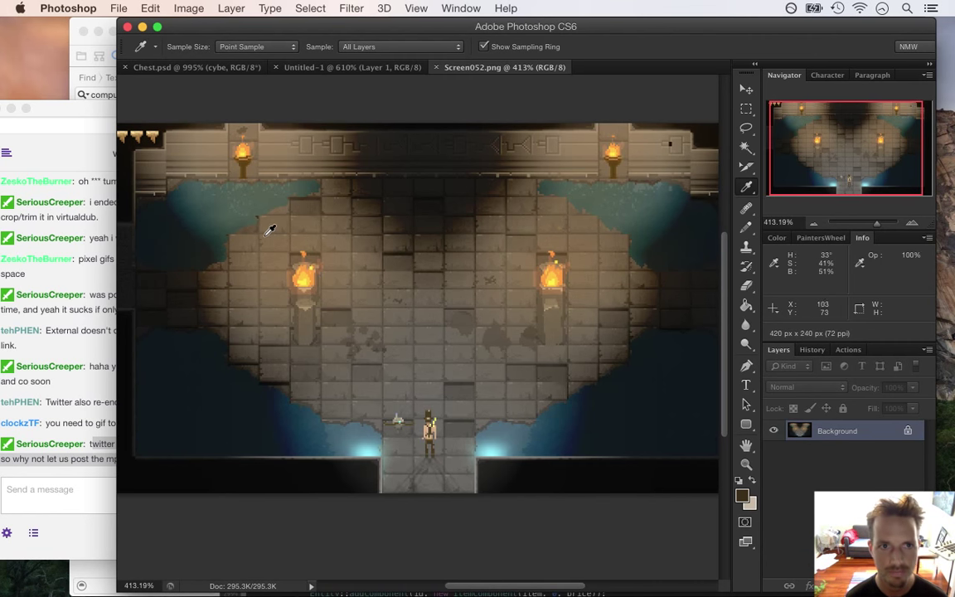
pyautogui.click(191, 68)
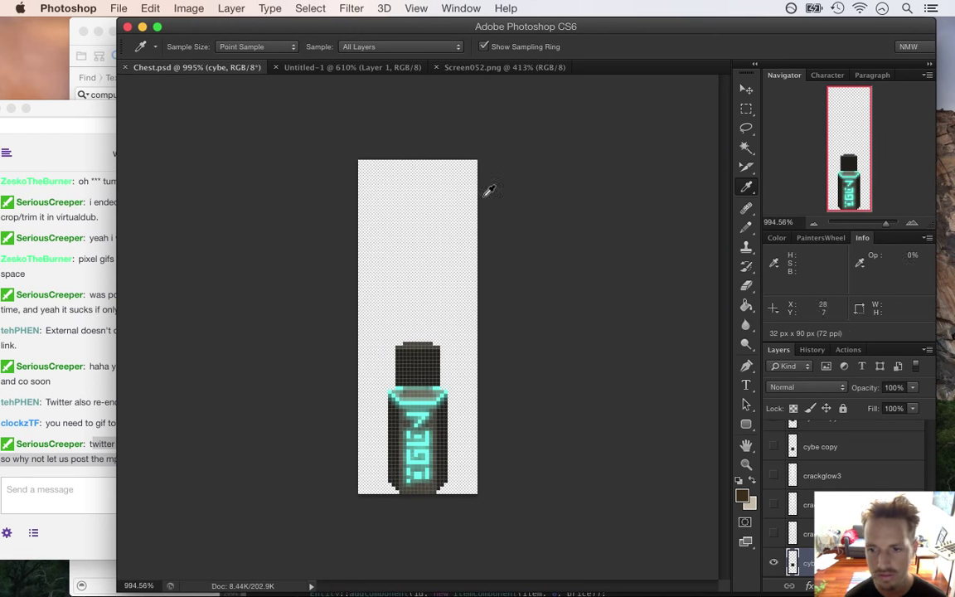
pyautogui.click(480, 68)
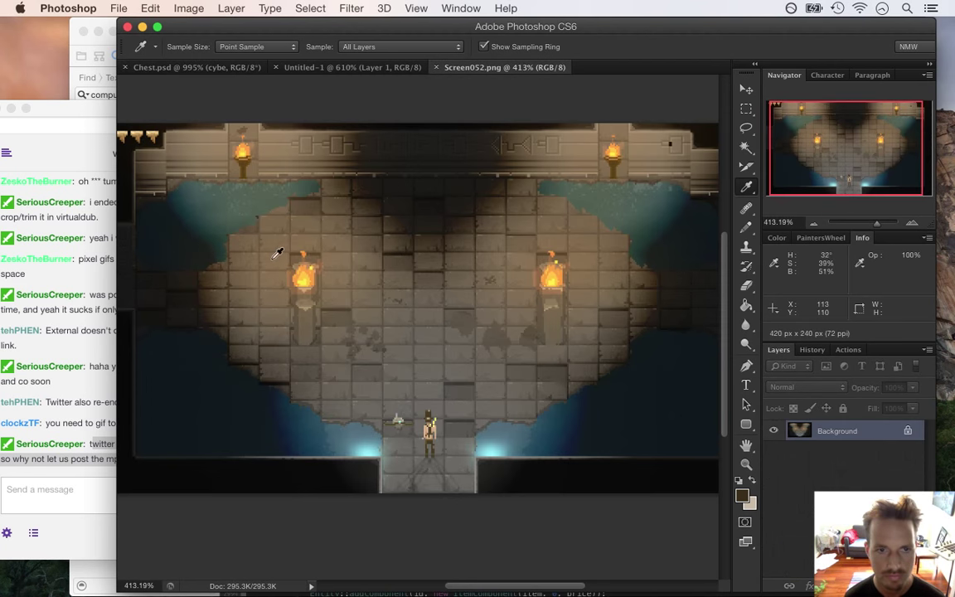
pyautogui.click(228, 68)
pyautogui.click(391, 427)
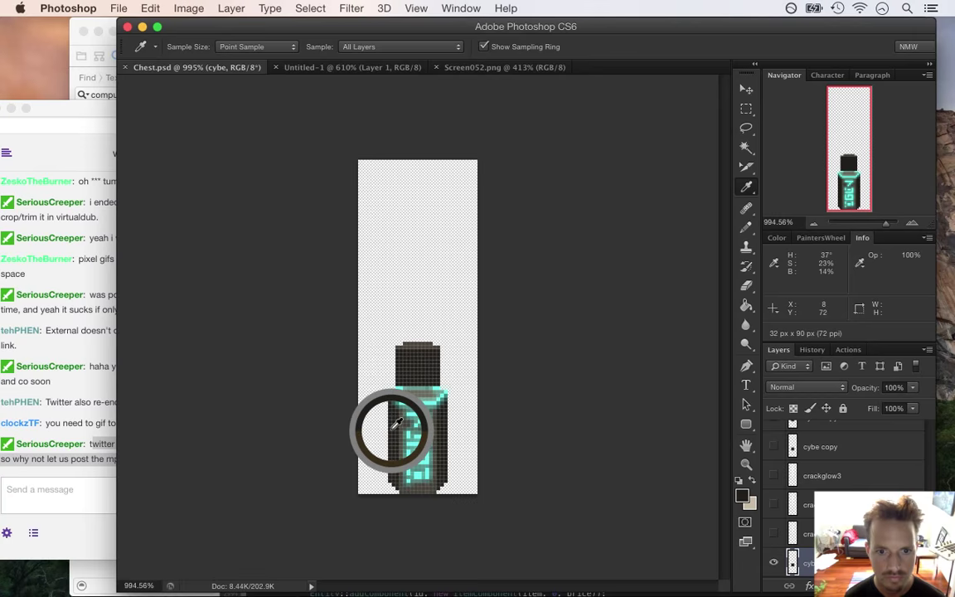
# - Hide the pixel grid in Screen052.png, try a dark vertical 1 px Pencil line on the Background's floor, and undo it
pyautogui.click(496, 68)
pyautogui.press('b')
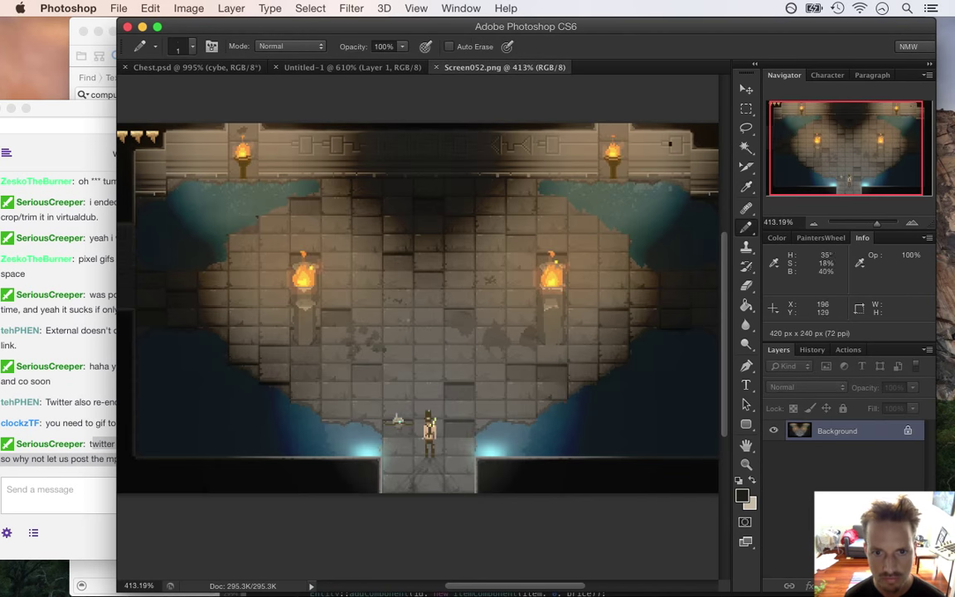
pyautogui.moveTo(383, 301); pyautogui.dragTo(476, 364)
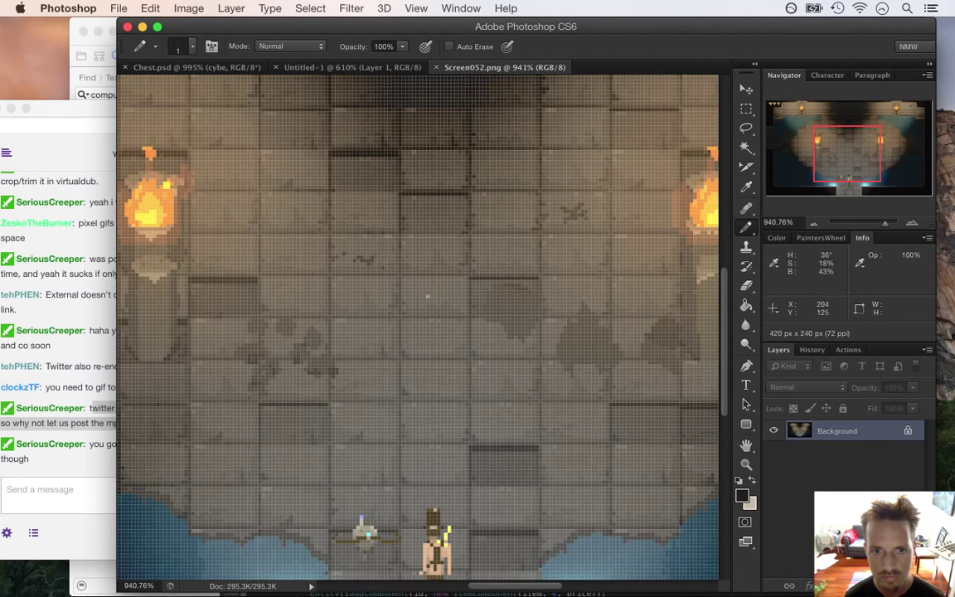
pyautogui.press('super+h')
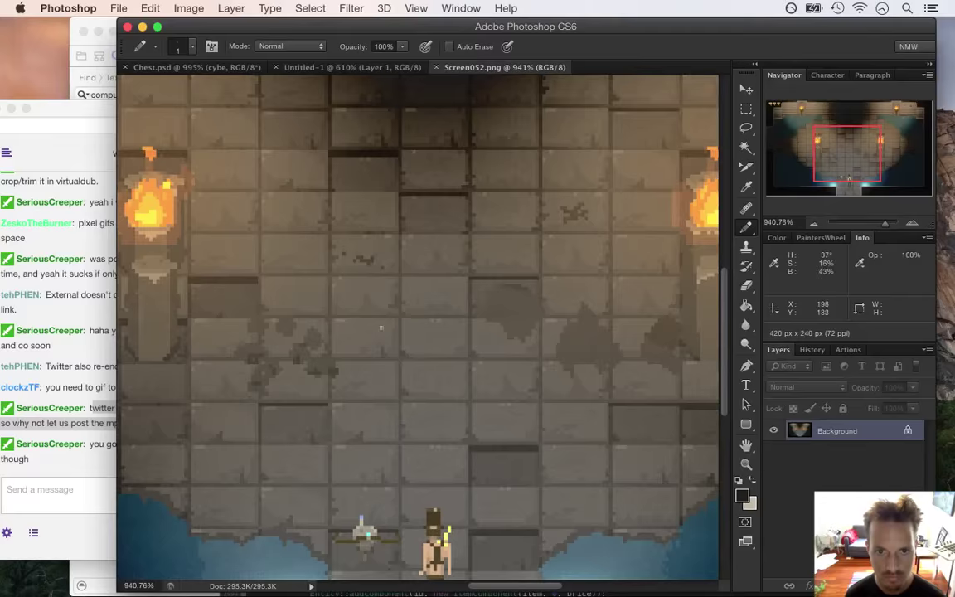
pyautogui.moveTo(366, 291); pyautogui.dragTo(366, 380)
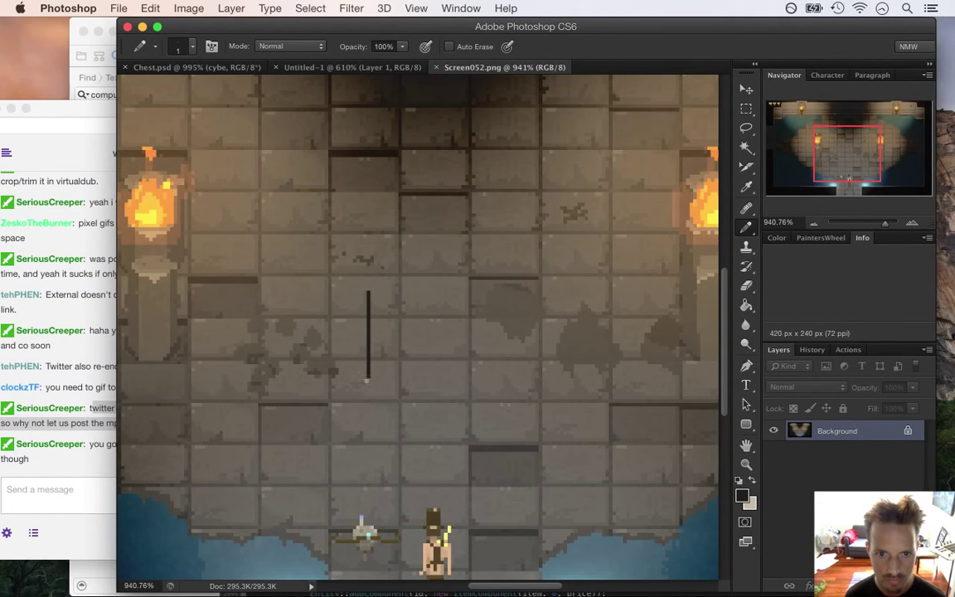
pyautogui.press('super+z')
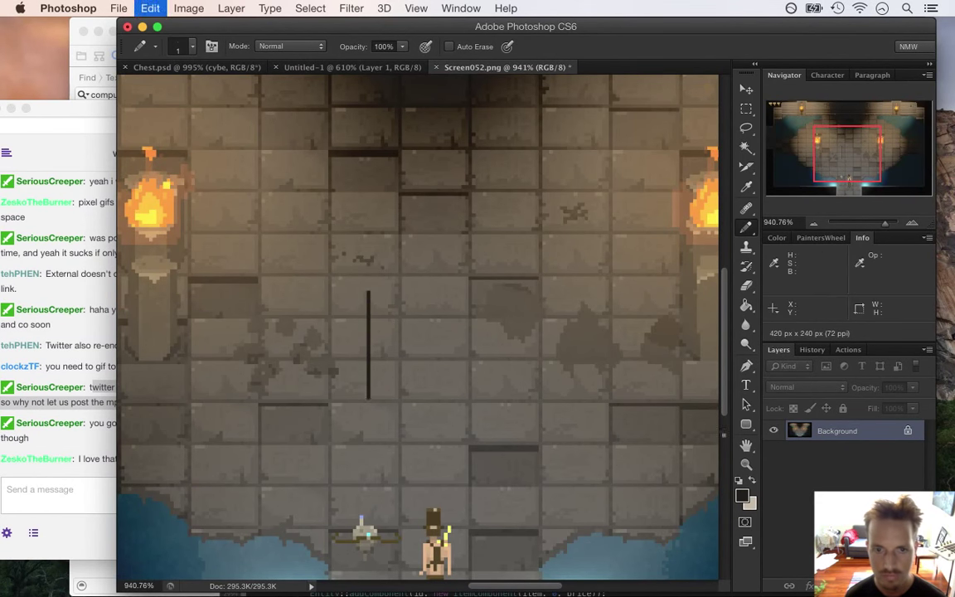
# - On a new layer, pencil a rectangle just over two floor tiles wide and nearly three high mid-floor, and fill it with the dark colour
pyautogui.press('super+shift+alt+n')
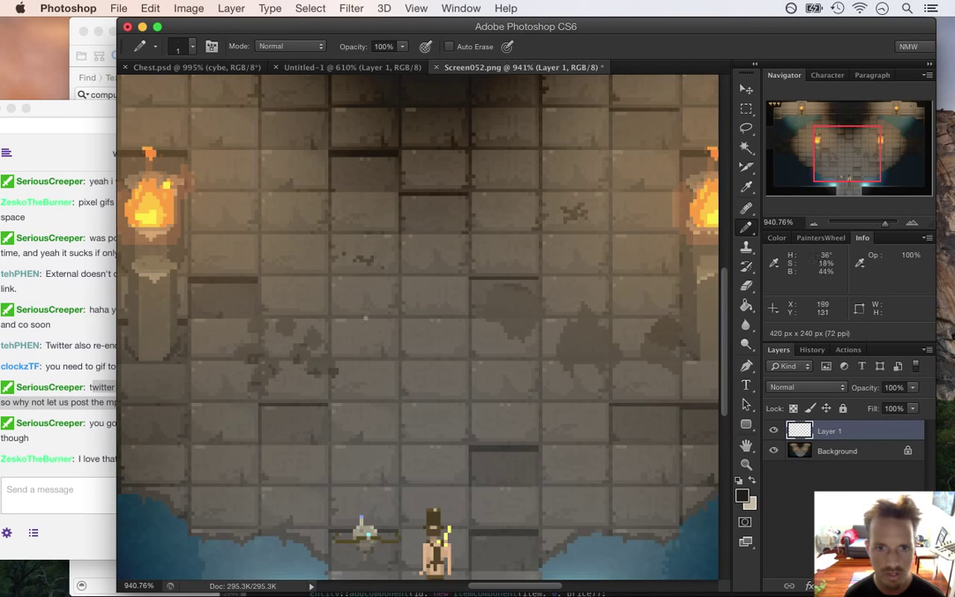
pyautogui.moveTo(366, 293); pyautogui.dragTo(368, 398)
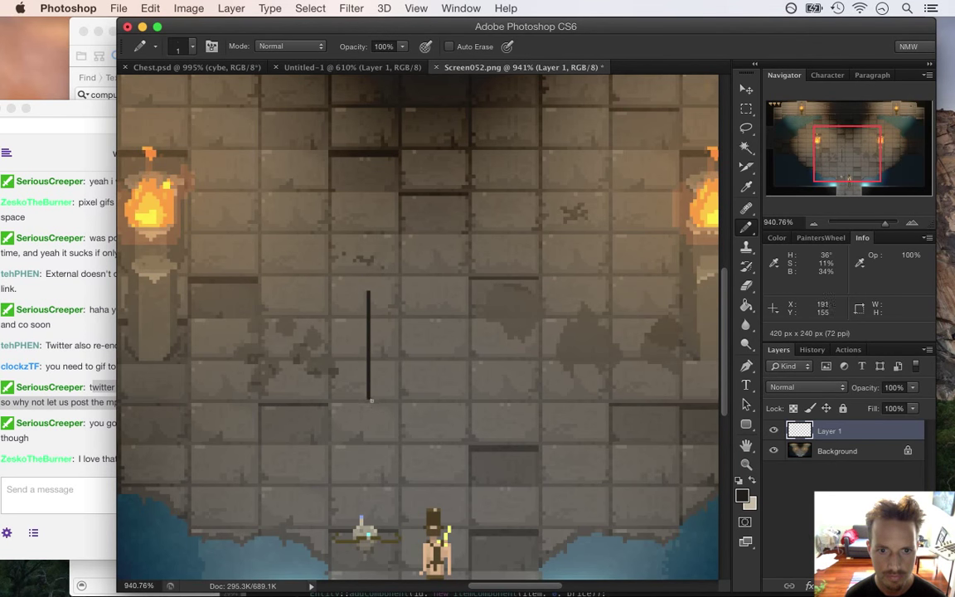
pyautogui.moveTo(370, 401)
pyautogui.mouseDown()
pyautogui.moveTo(519, 403)
pyautogui.moveTo(523, 288)
pyautogui.mouseUp()
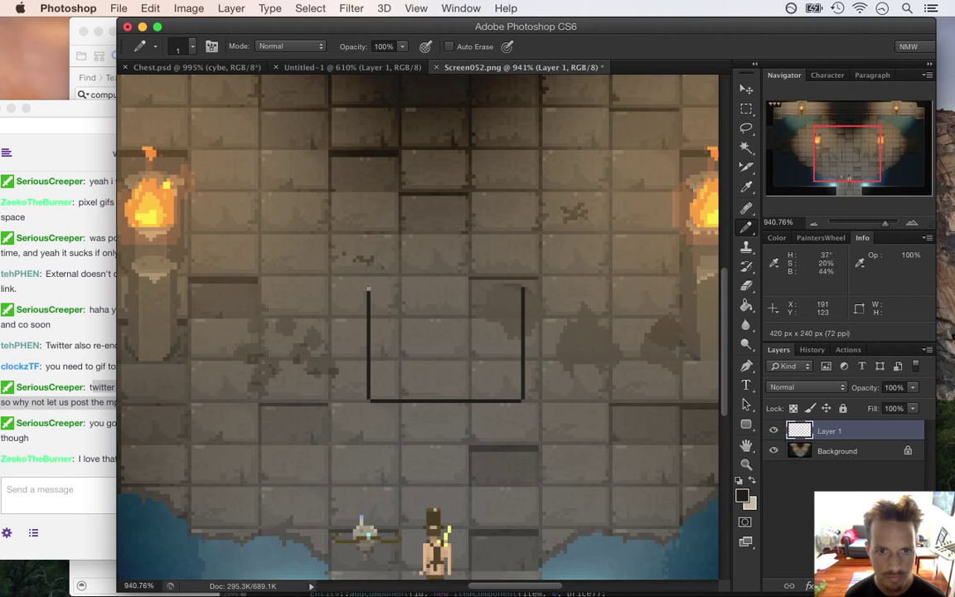
pyautogui.moveTo(369, 286); pyautogui.dragTo(496, 289)
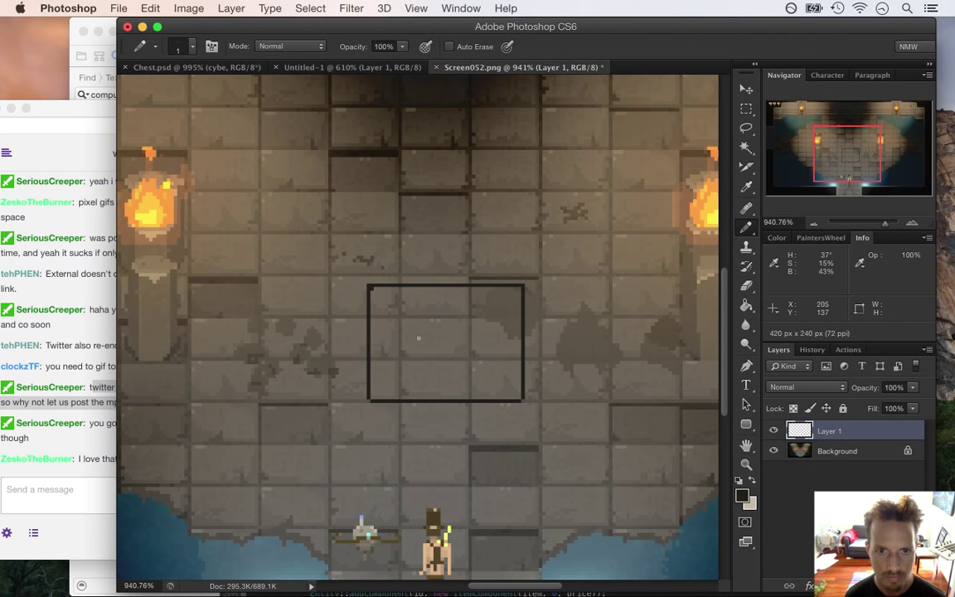
pyautogui.press('g')
pyautogui.click(419, 340)
# - Read the newest Twitch chat messages, including the one about the floor texture, and return to Screen052.png in Photoshop
pyautogui.click(94, 435)
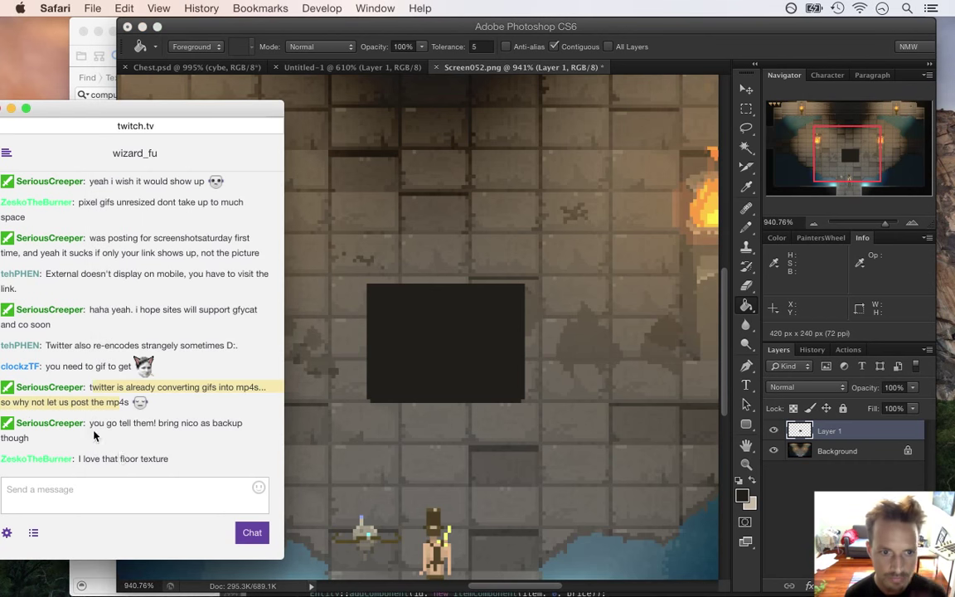
pyautogui.moveTo(107, 425); pyautogui.dragTo(188, 443)
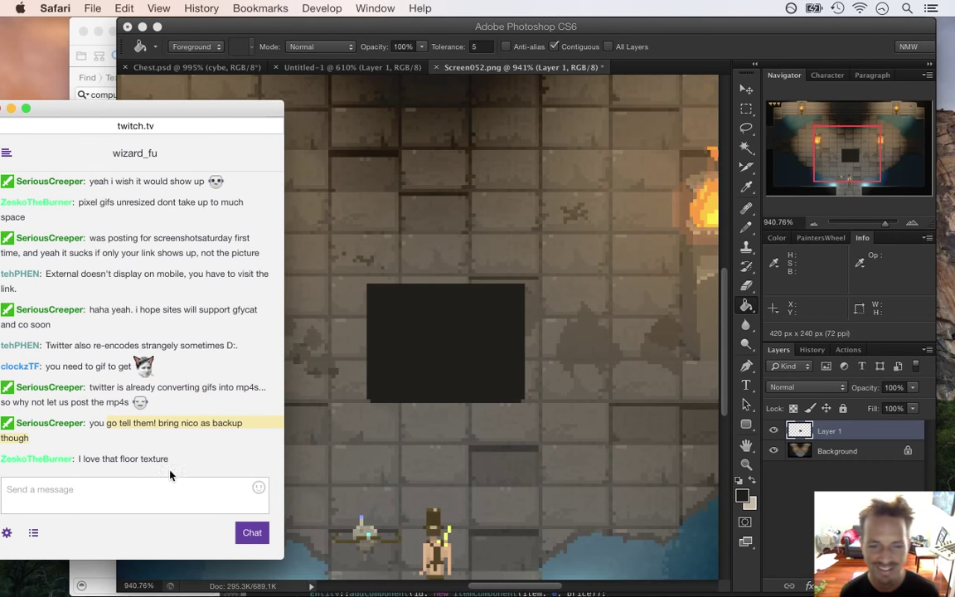
pyautogui.click(108, 463)
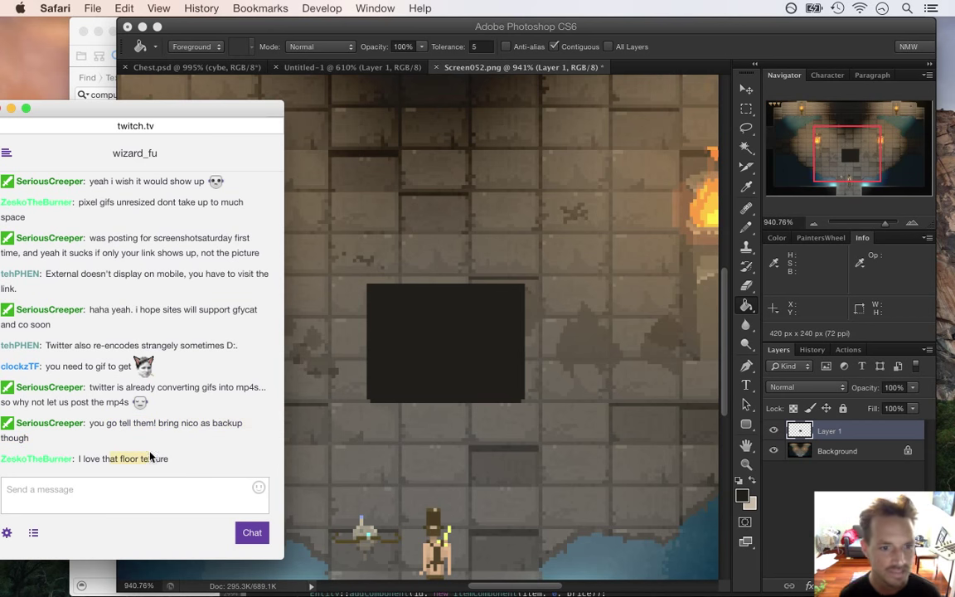
pyautogui.click(612, 54)
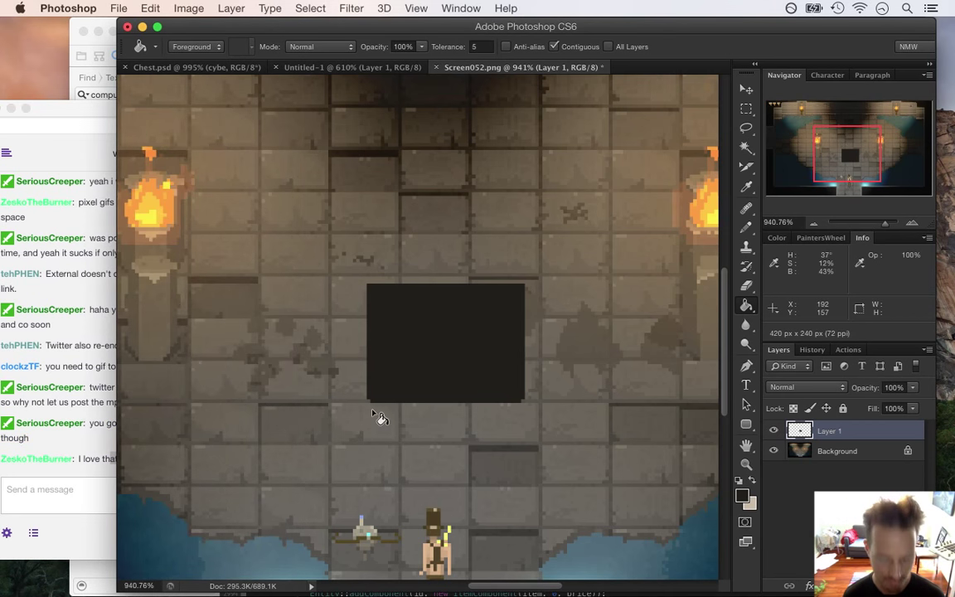
# - Sample the lighter grey-brown at the base of the cybe container in Chest.psd as the foreground colour
pyautogui.click(320, 73)
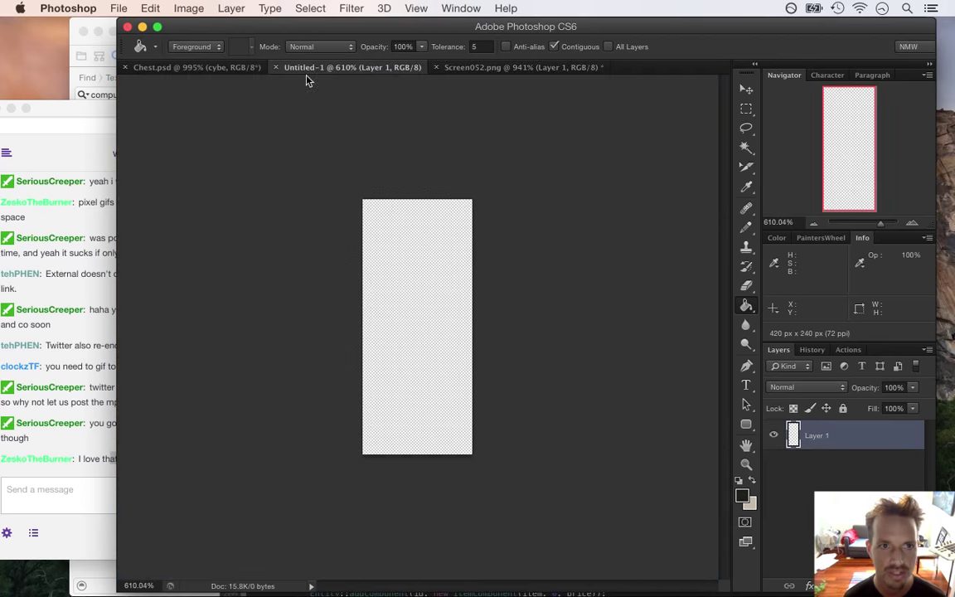
pyautogui.click(214, 66)
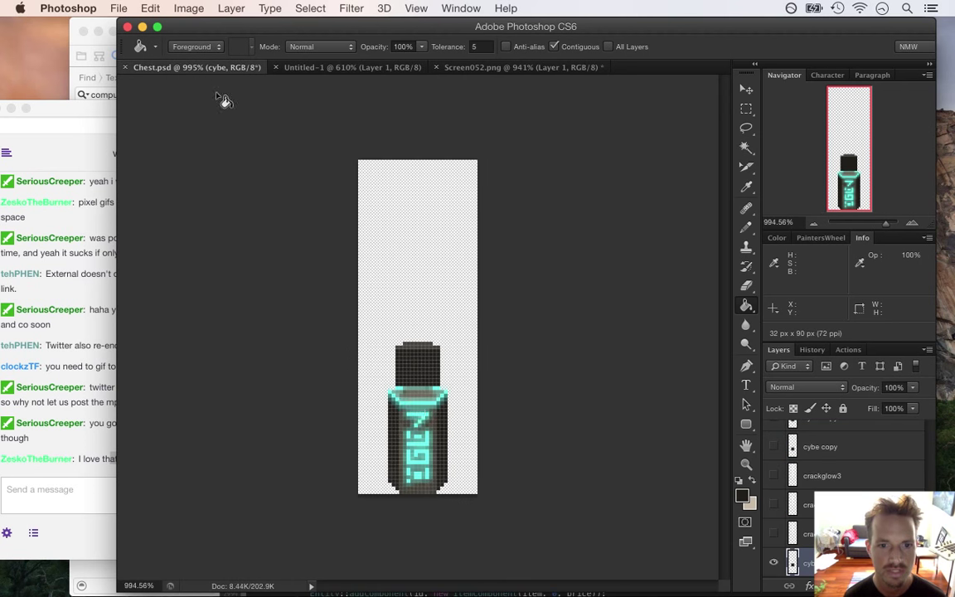
pyautogui.press('i')
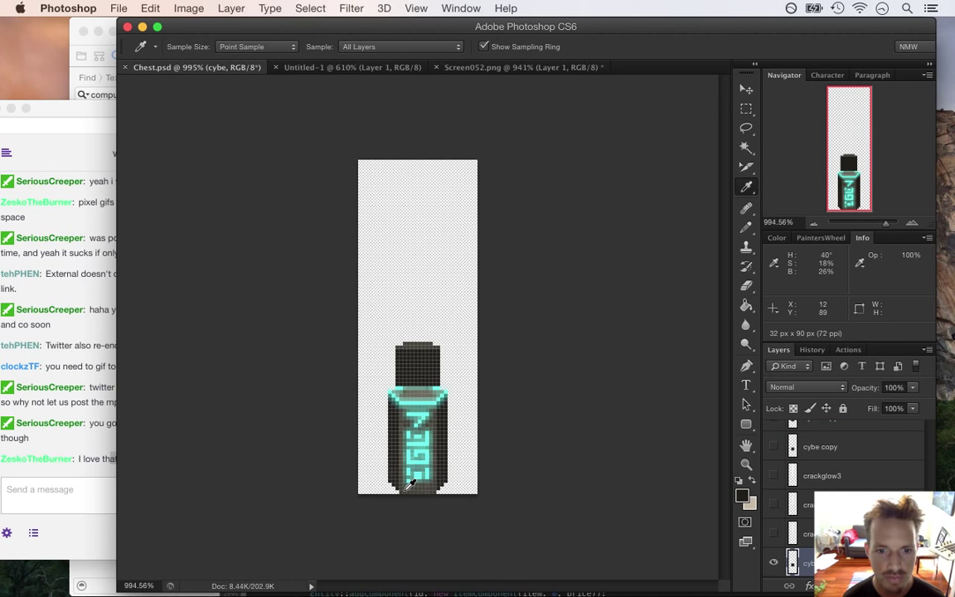
pyautogui.click(407, 487)
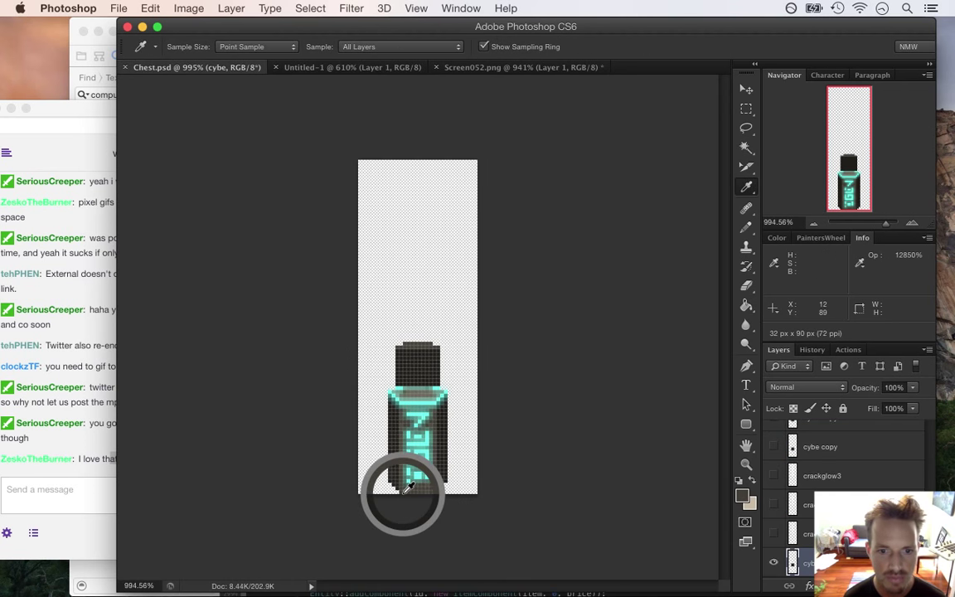
# - Pencil a 1 px inset rectangular outline inside the dark block on Layer 1 of Screen052.png, and resample the dark block colour
pyautogui.click(539, 67)
pyautogui.press('b')
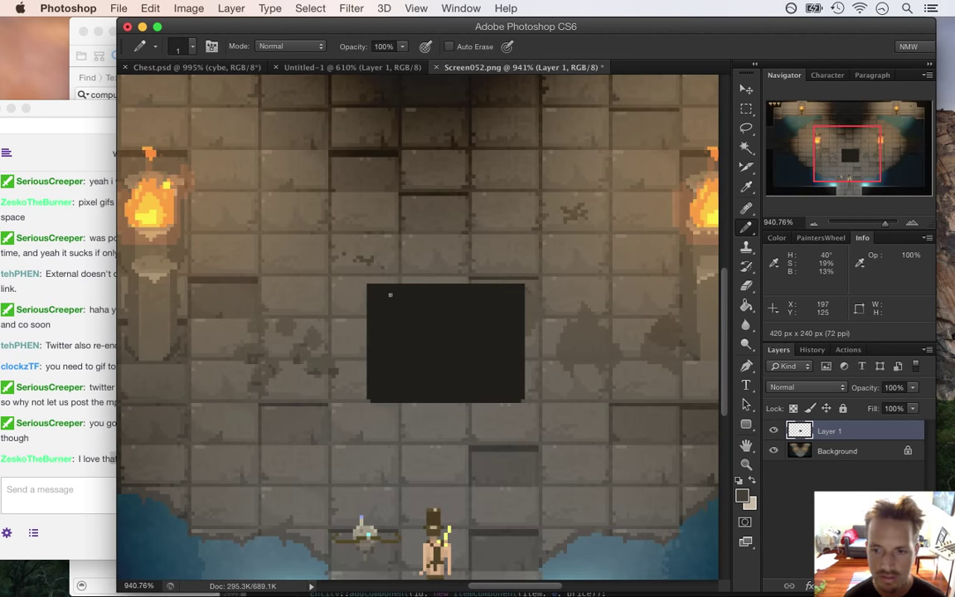
pyautogui.moveTo(395, 289); pyautogui.dragTo(389, 372)
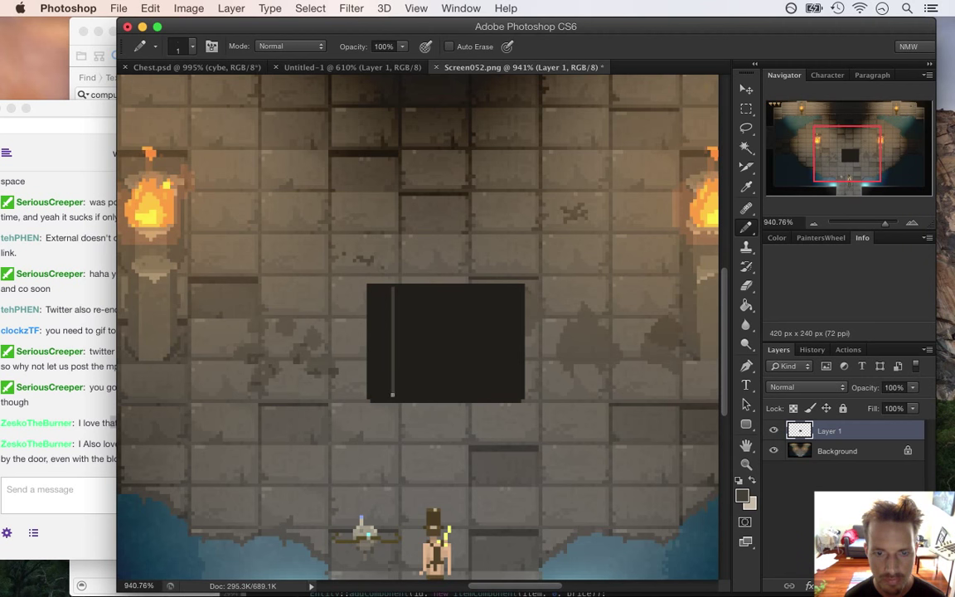
pyautogui.moveTo(392, 394)
pyautogui.mouseDown()
pyautogui.moveTo(510, 392)
pyautogui.moveTo(499, 392)
pyautogui.moveTo(497, 290)
pyautogui.moveTo(389, 290)
pyautogui.mouseUp()
pyautogui.keyDown('alt'); pyautogui.click(389, 290); pyautogui.keyUp('alt')
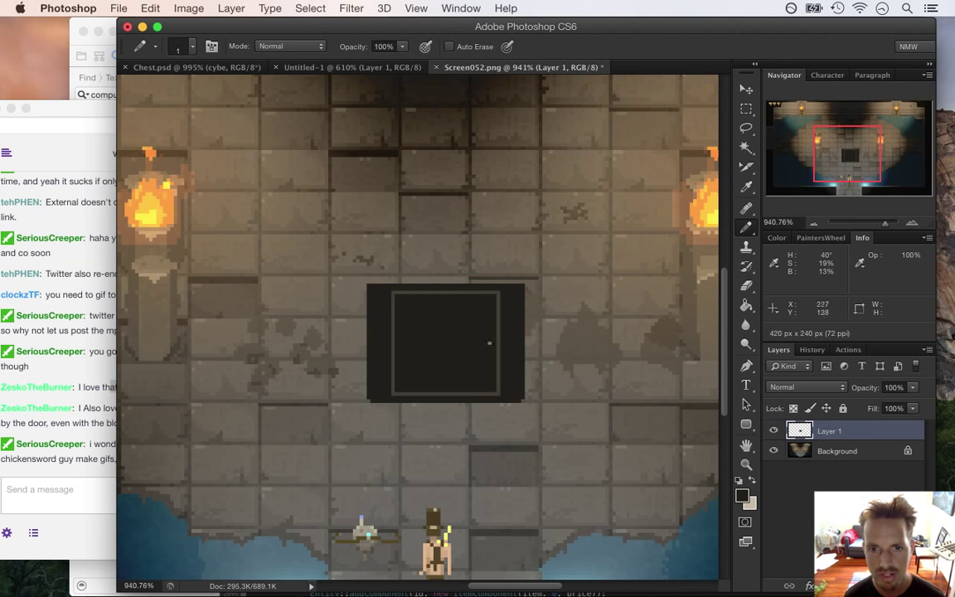
pyautogui.press('i')
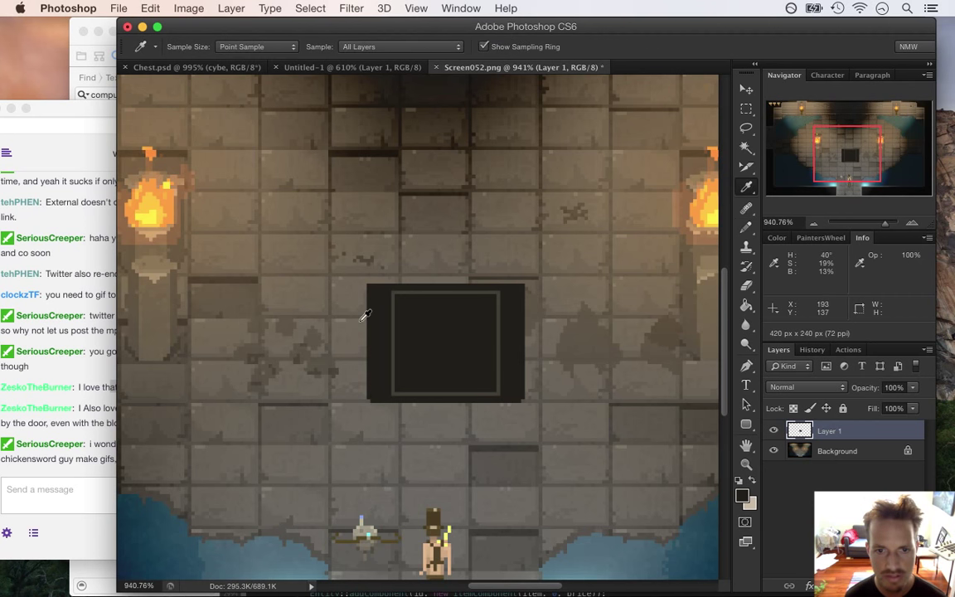
pyautogui.press('m')
pyautogui.moveTo(373, 295); pyautogui.dragTo(393, 323)
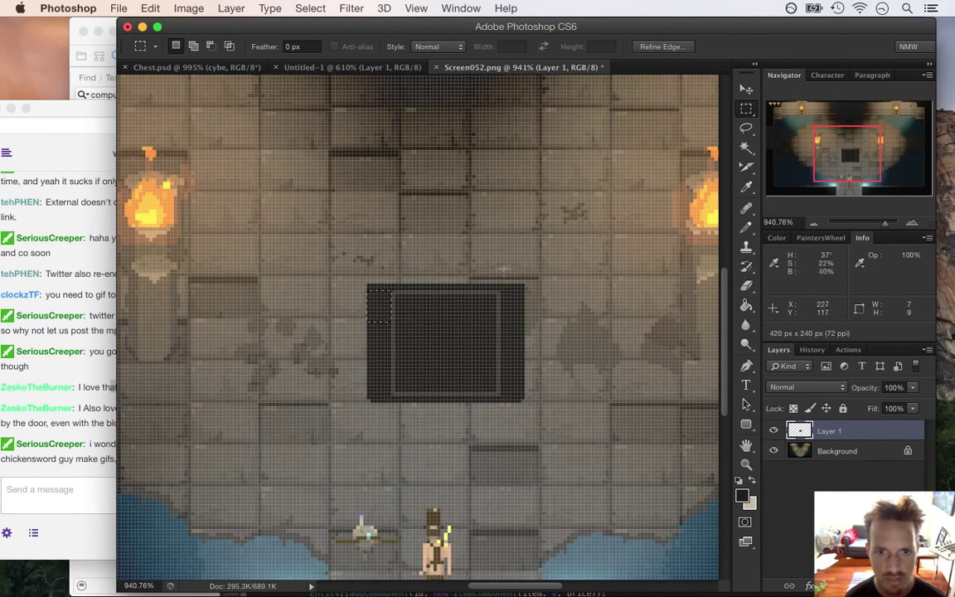
pyautogui.moveTo(472, 261); pyautogui.dragTo(518, 305)
pyautogui.click(465, 246)
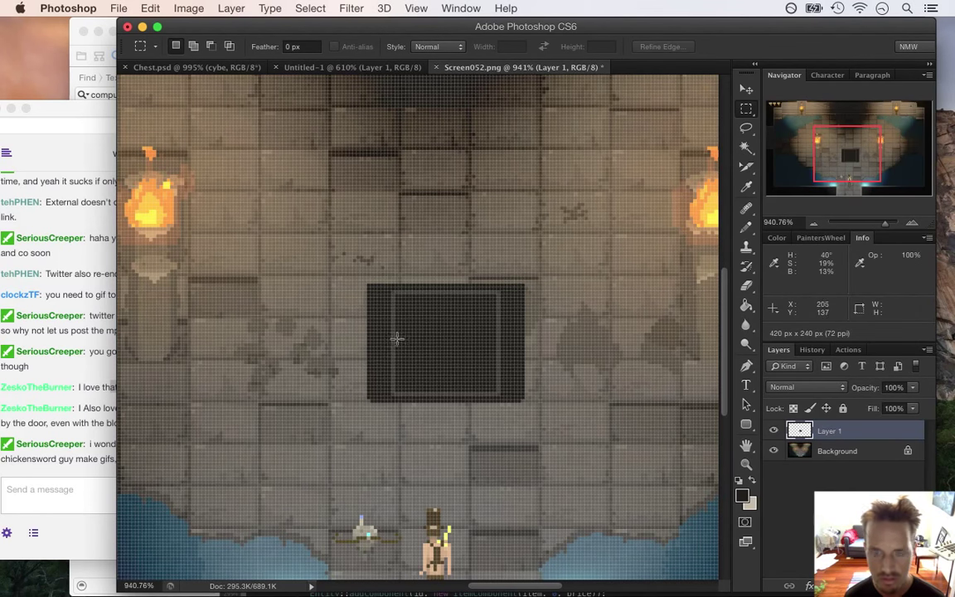
pyautogui.press('super+h')
# - Read the new Twitch chat messages about the door torches, gif making and shading, and return to Screen052.png in Photoshop
pyautogui.click(110, 431)
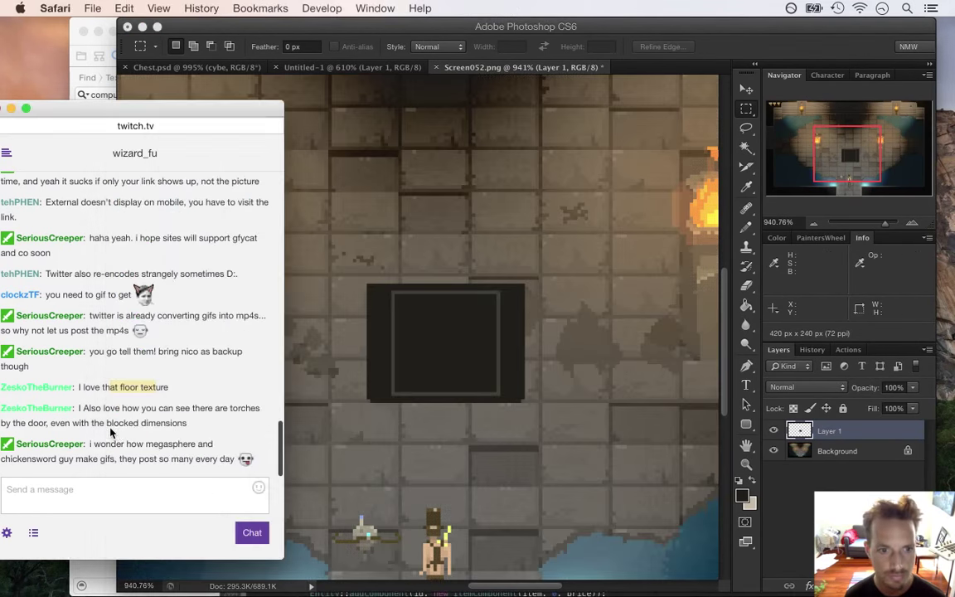
pyautogui.click(146, 431)
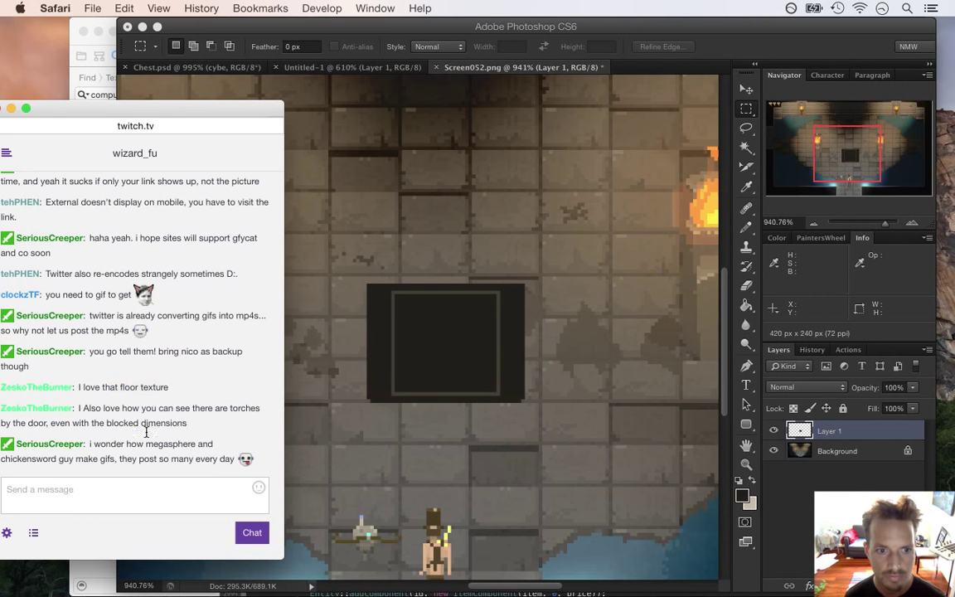
pyautogui.moveTo(116, 407); pyautogui.dragTo(178, 423)
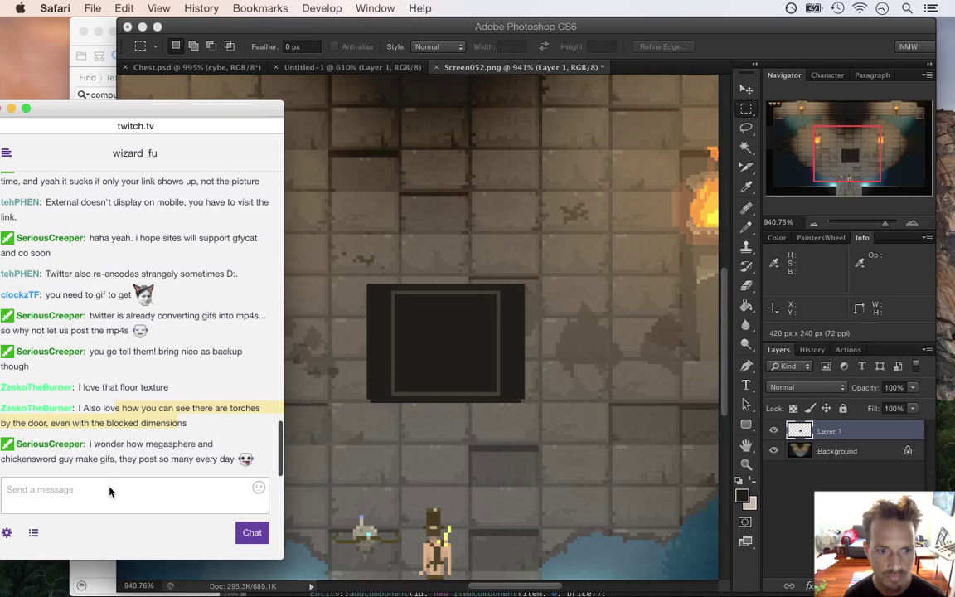
pyautogui.moveTo(93, 443); pyautogui.dragTo(224, 450)
pyautogui.doubleClick(175, 405)
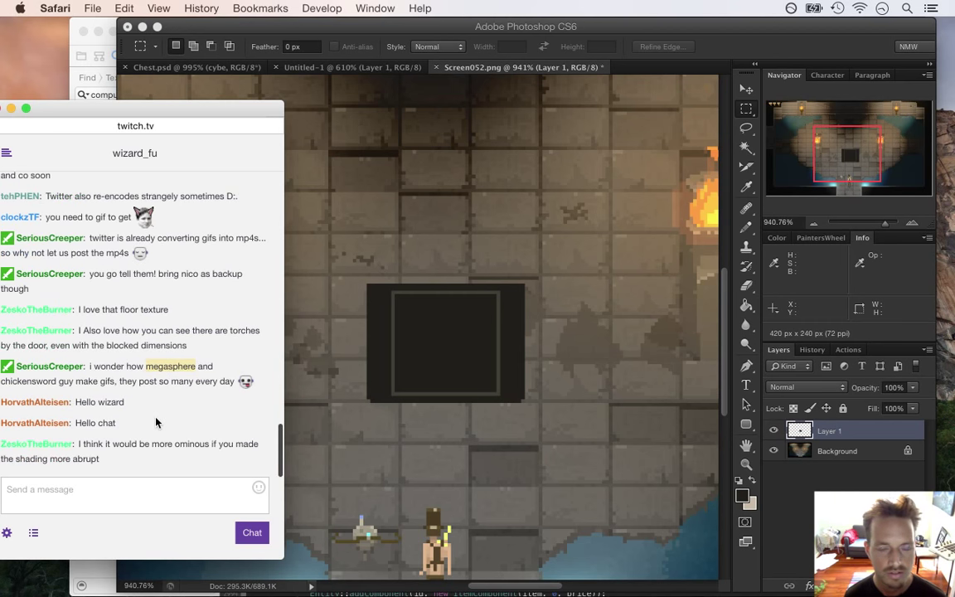
pyautogui.doubleClick(92, 380)
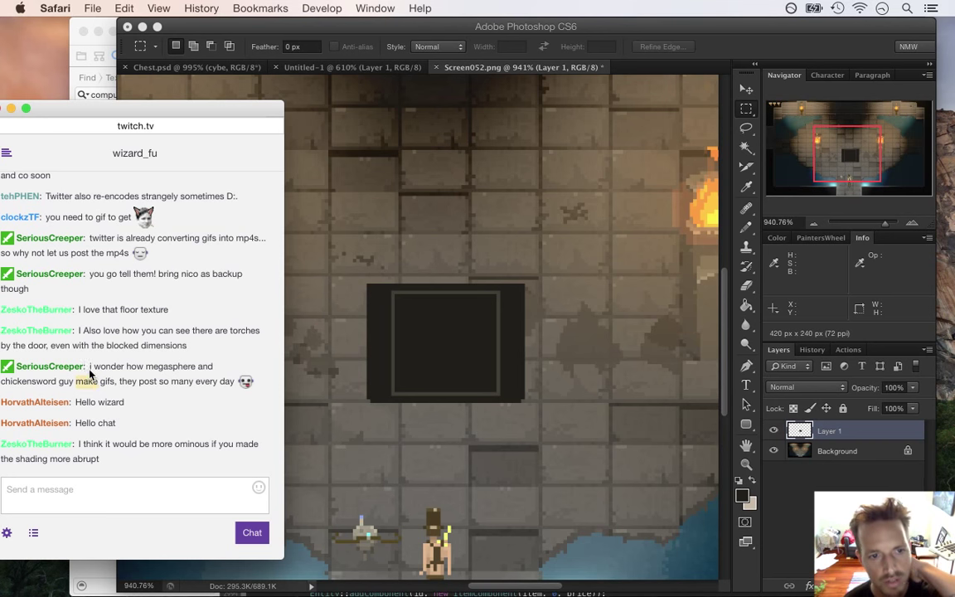
pyautogui.click(96, 371)
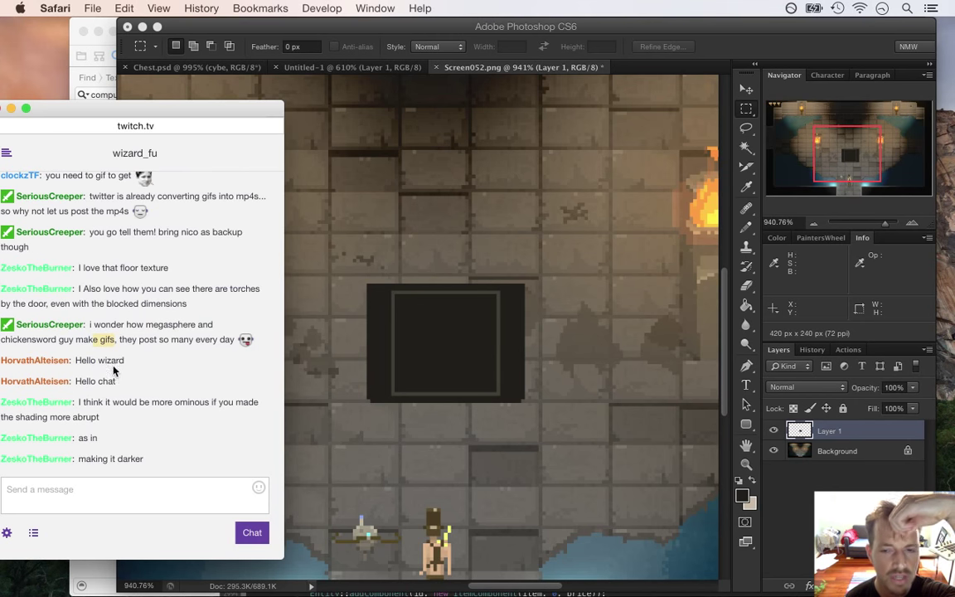
pyautogui.moveTo(147, 327); pyautogui.dragTo(189, 347)
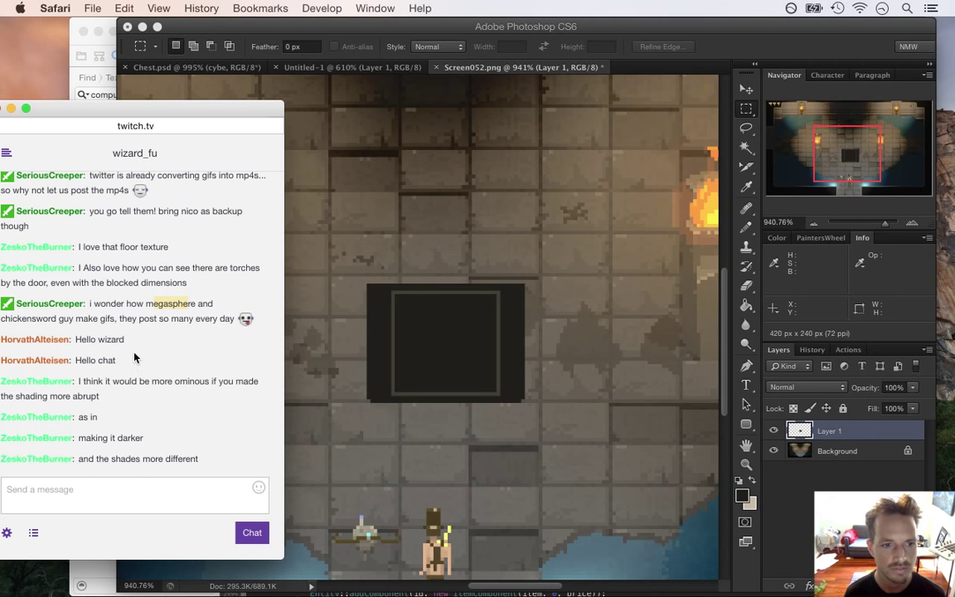
pyautogui.moveTo(94, 282); pyautogui.dragTo(170, 297)
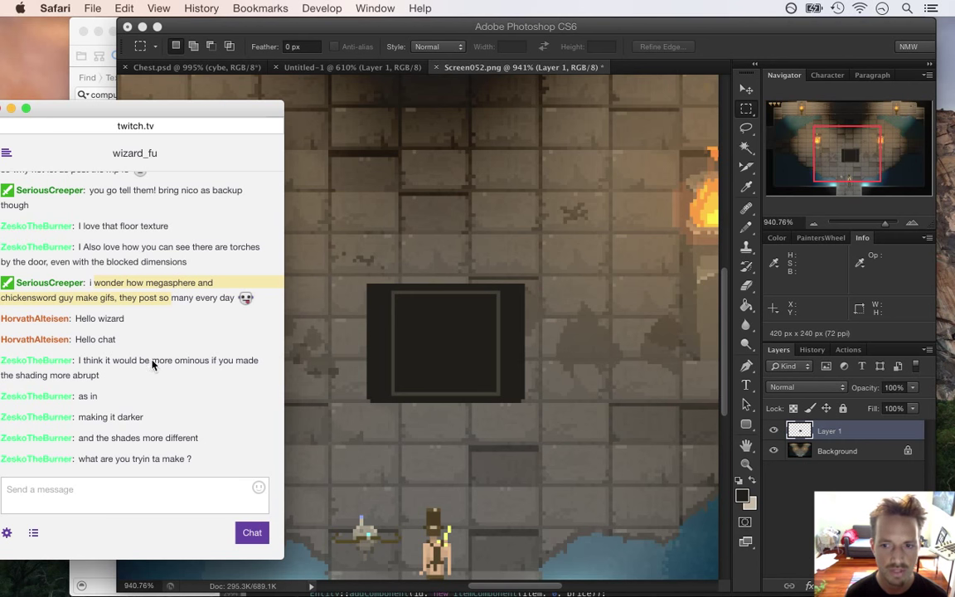
pyautogui.click(80, 315)
pyautogui.moveTo(80, 314); pyautogui.dragTo(126, 319)
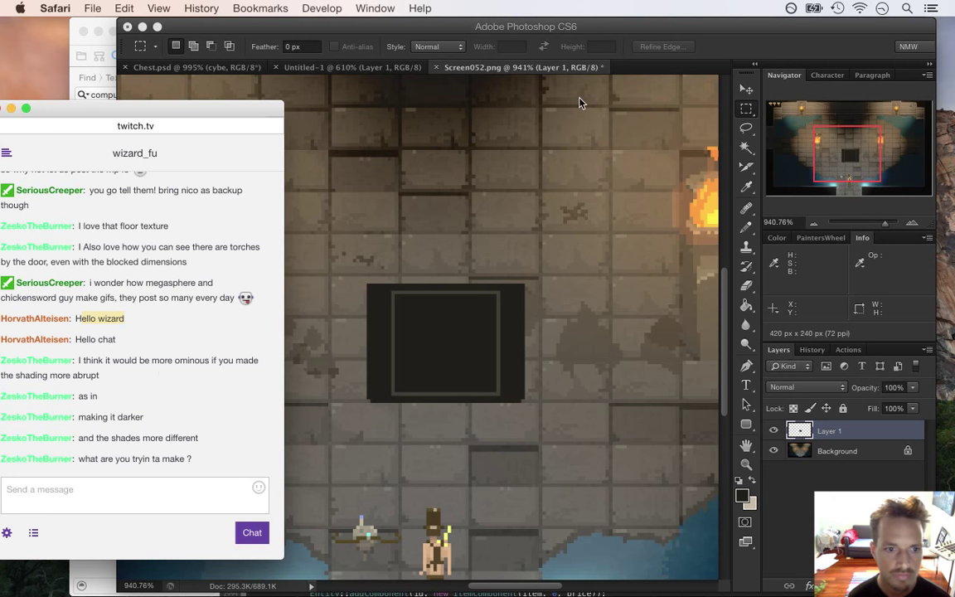
pyautogui.click(719, 53)
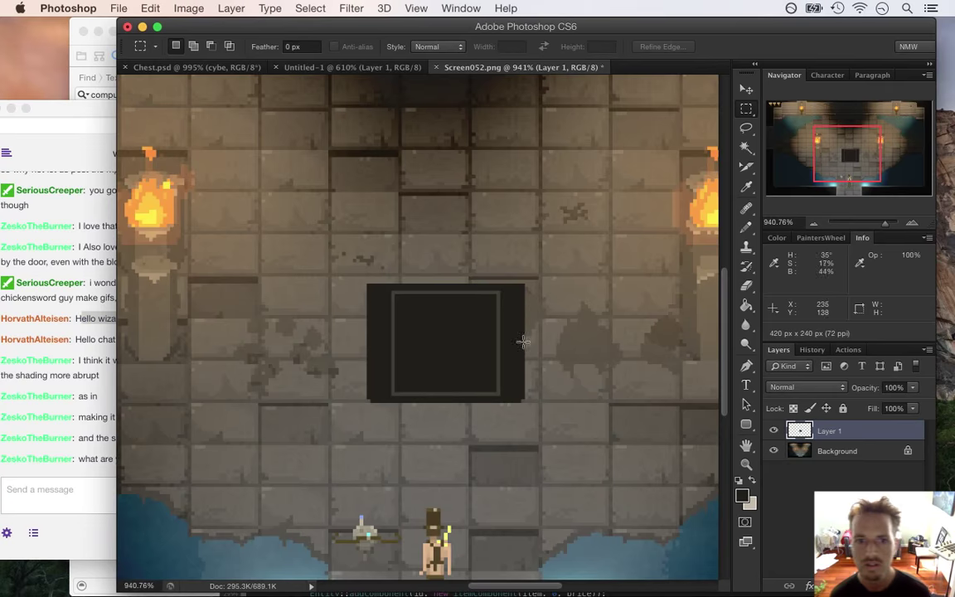
pyautogui.click(97, 430)
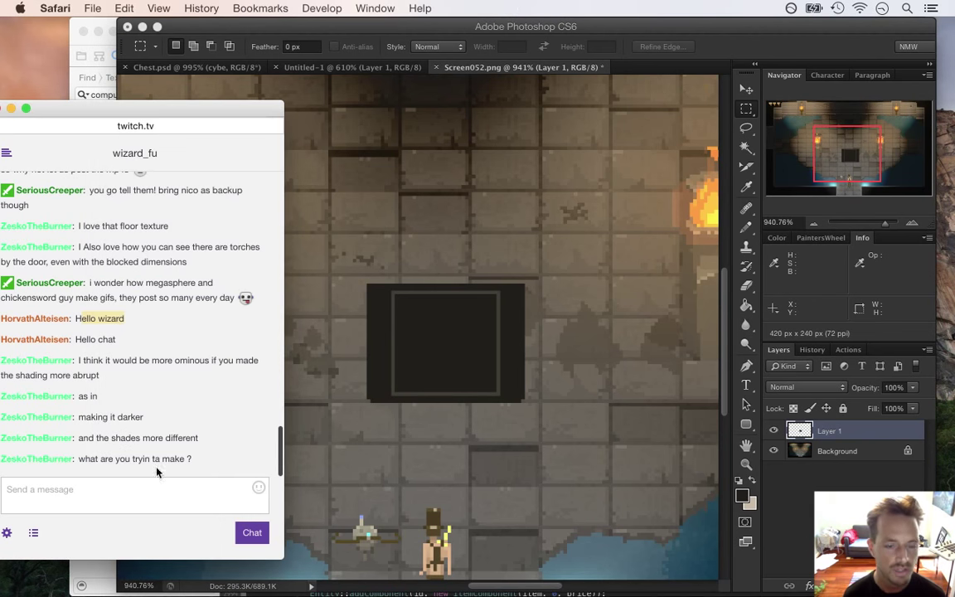
pyautogui.click(665, 41)
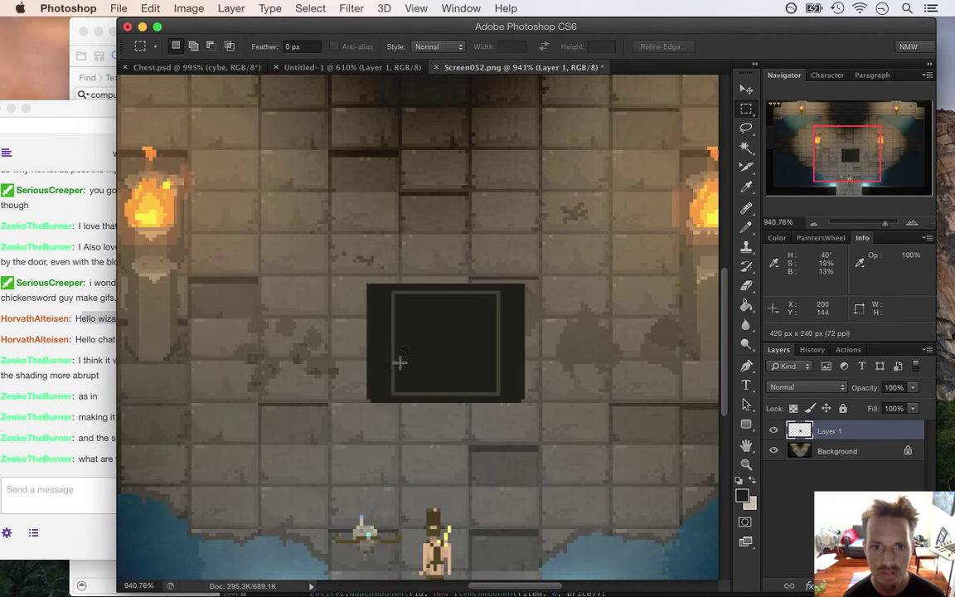
# - Fill the inside of the inset outline with the outline's own grey-brown colour, sampled from the drawing
pyautogui.press('i')
pyautogui.click(393, 303)
pyautogui.press('b')
pyautogui.press('g')
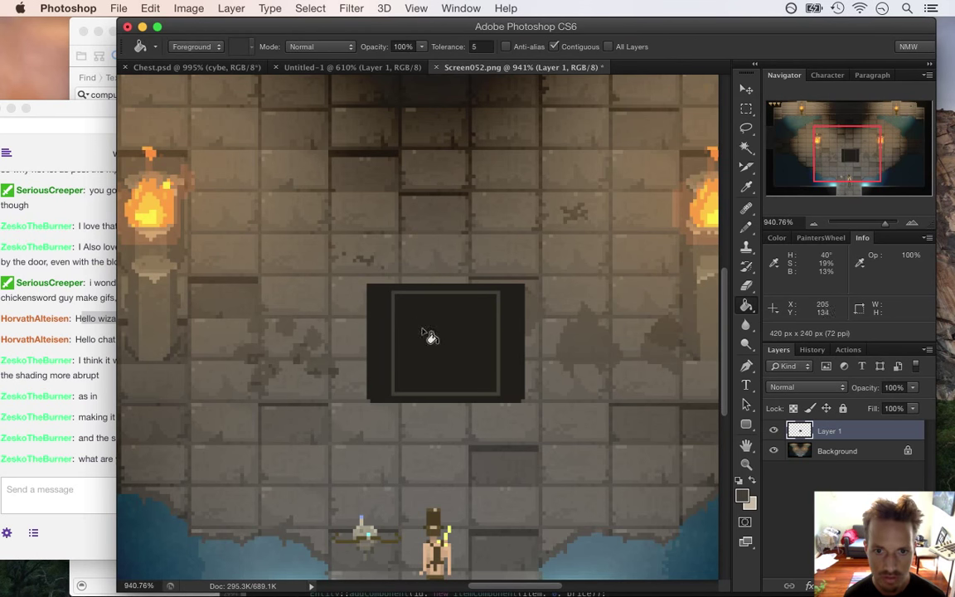
pyautogui.click(428, 335)
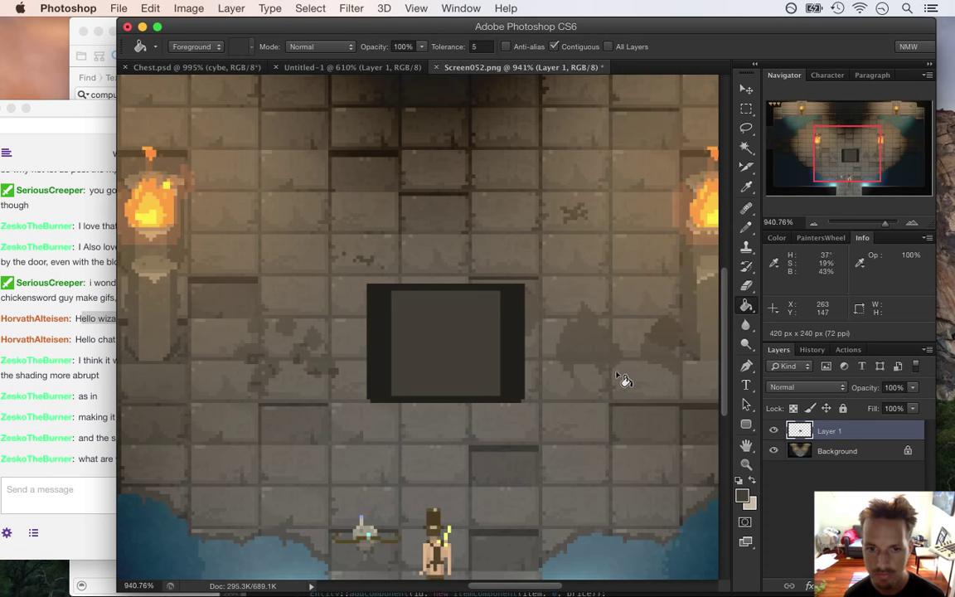
# - Sample the lighter grey inside the cyan-edged collar of the cybe container in Chest.psd as the foreground colour
pyautogui.moveTo(447, 361); pyautogui.dragTo(420, 362)
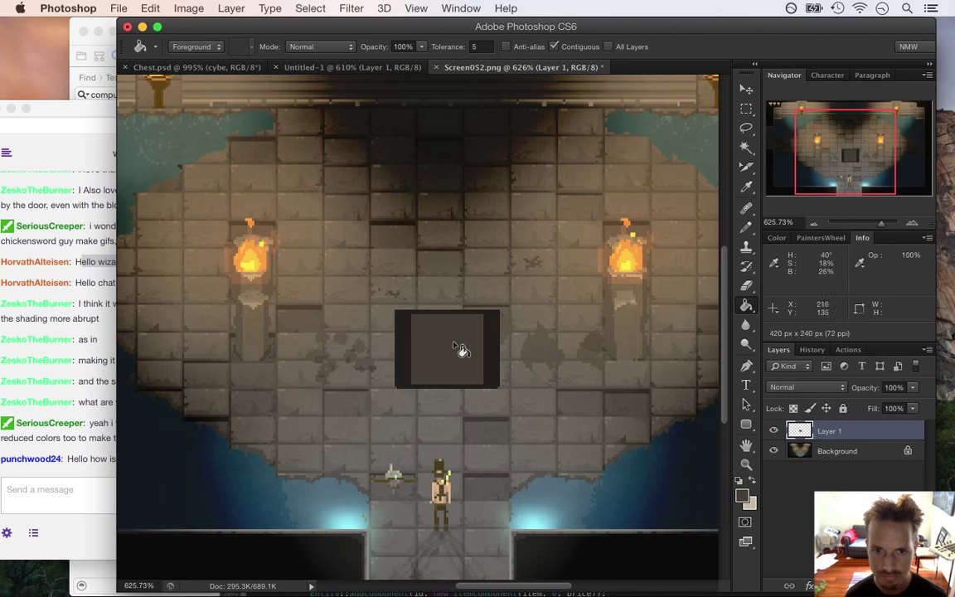
pyautogui.press('i')
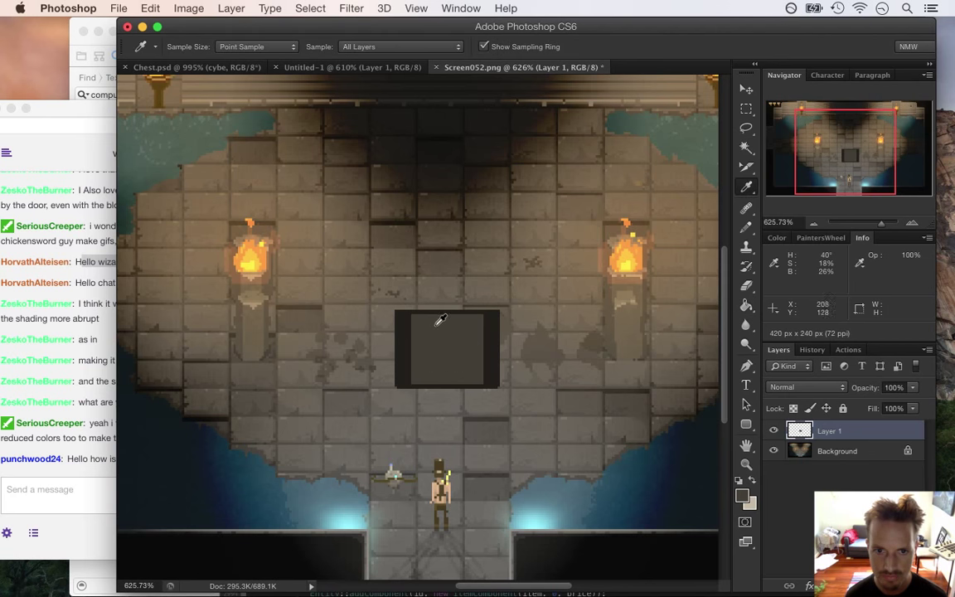
pyautogui.click(214, 67)
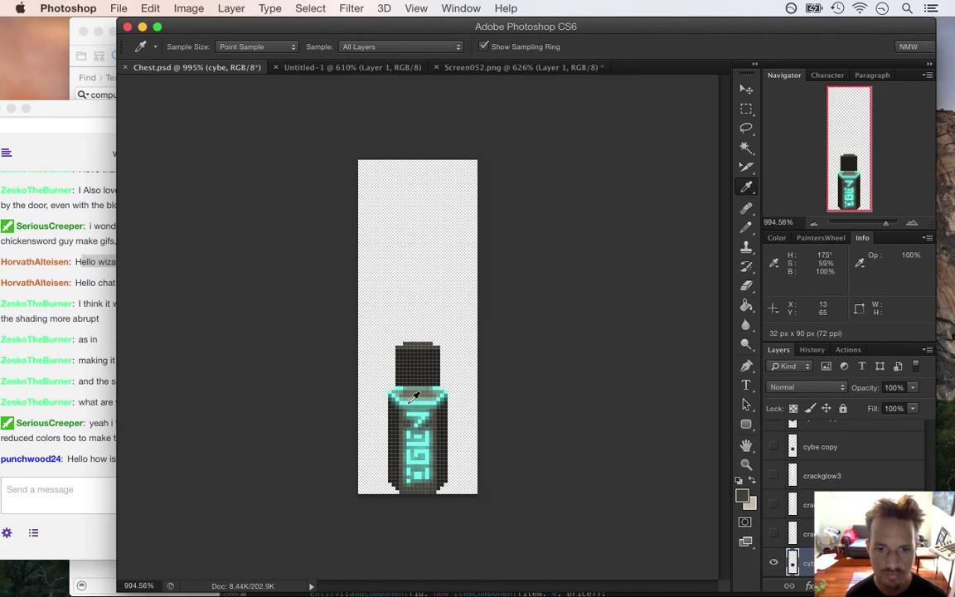
pyautogui.moveTo(382, 358); pyautogui.dragTo(454, 386)
pyautogui.click(439, 378)
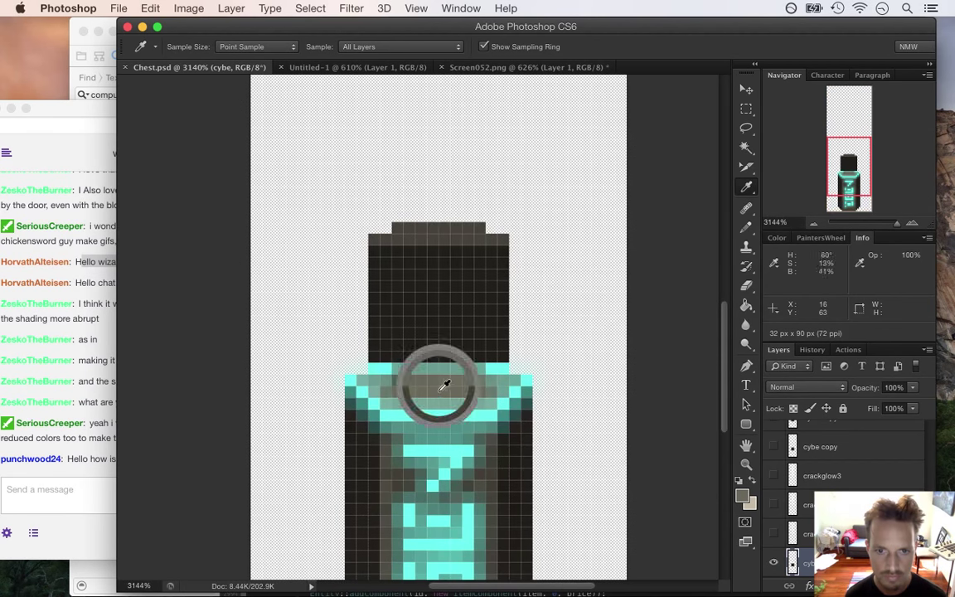
# - Pencil a 1 px light grey highlight line along the top edge of the inner panel in Screen052.png
pyautogui.click(542, 70)
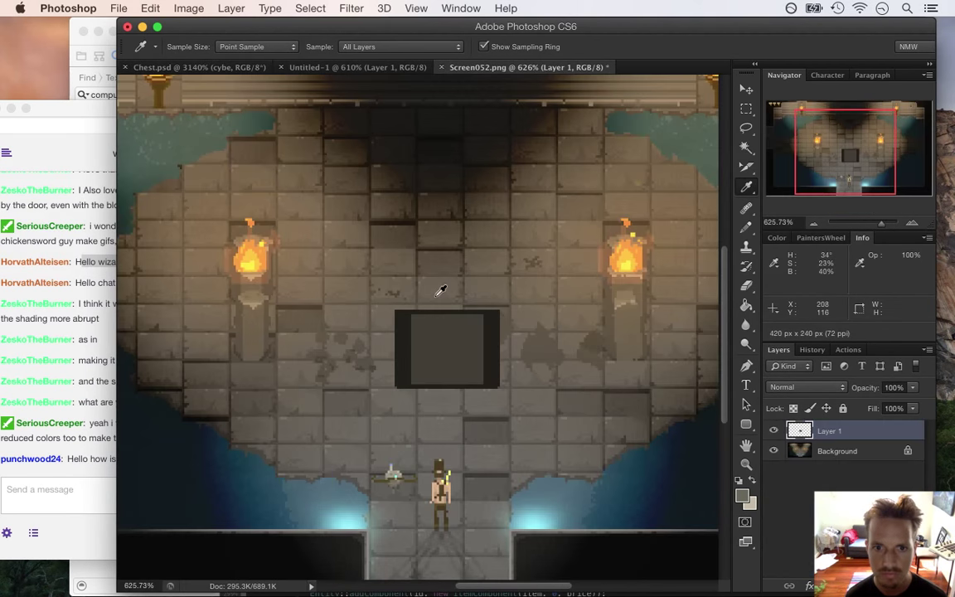
pyautogui.moveTo(440, 330); pyautogui.dragTo(470, 335)
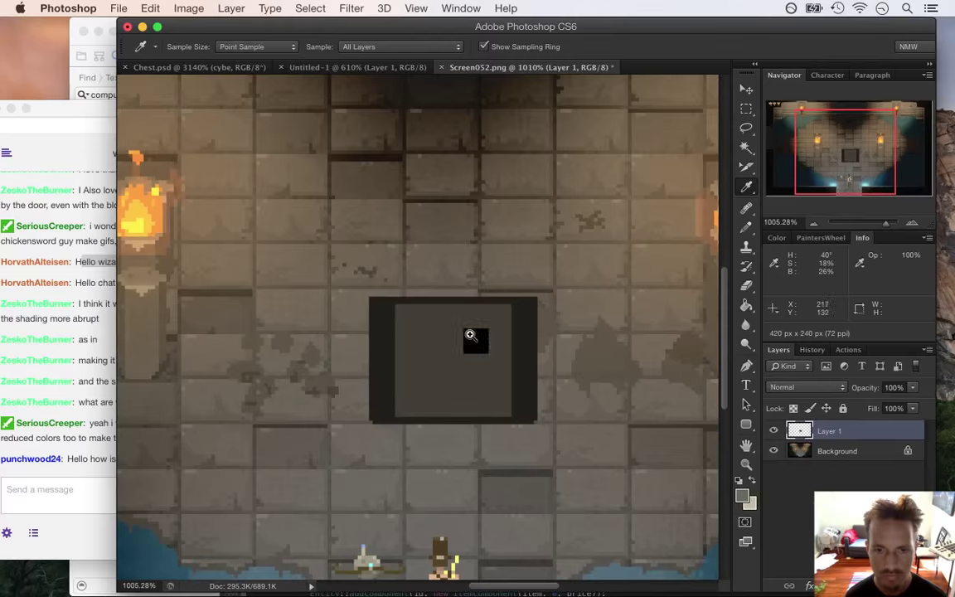
pyautogui.press('b')
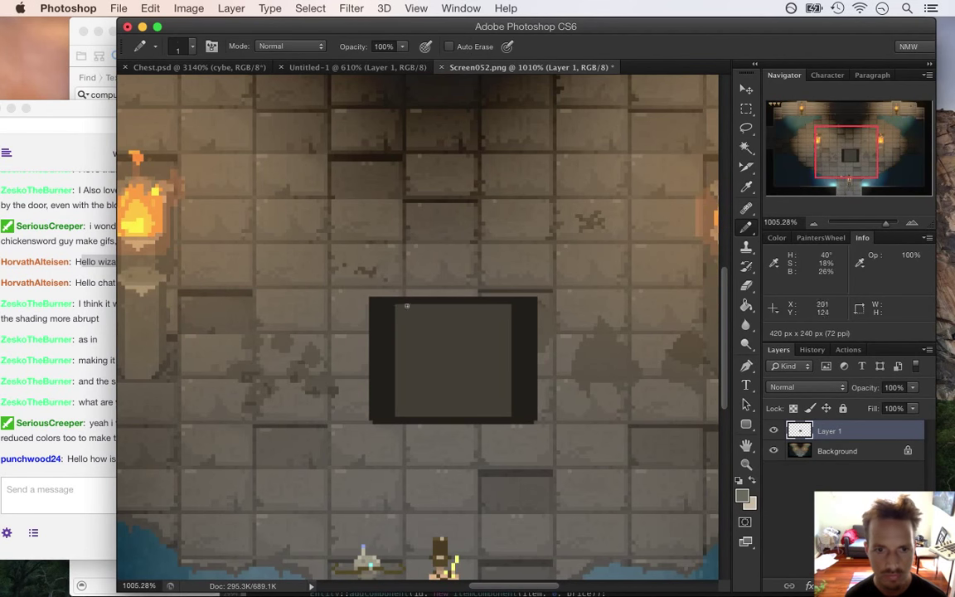
pyautogui.moveTo(399, 302); pyautogui.dragTo(503, 302)
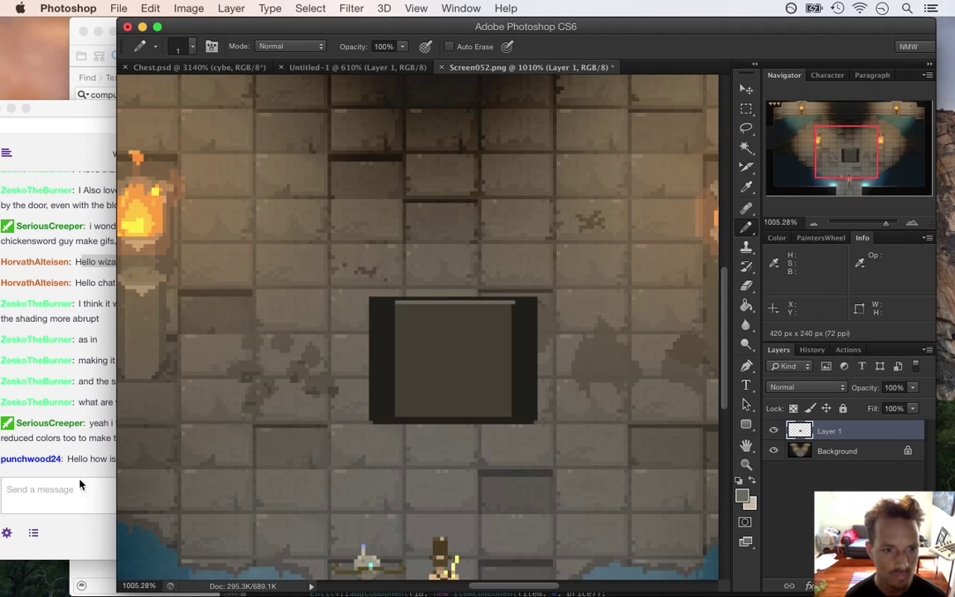
# - Read the new Twitch chat messages about reduced gif colours, how the day is going and making art, and return to Screen052.png in Photoshop
pyautogui.click(71, 430)
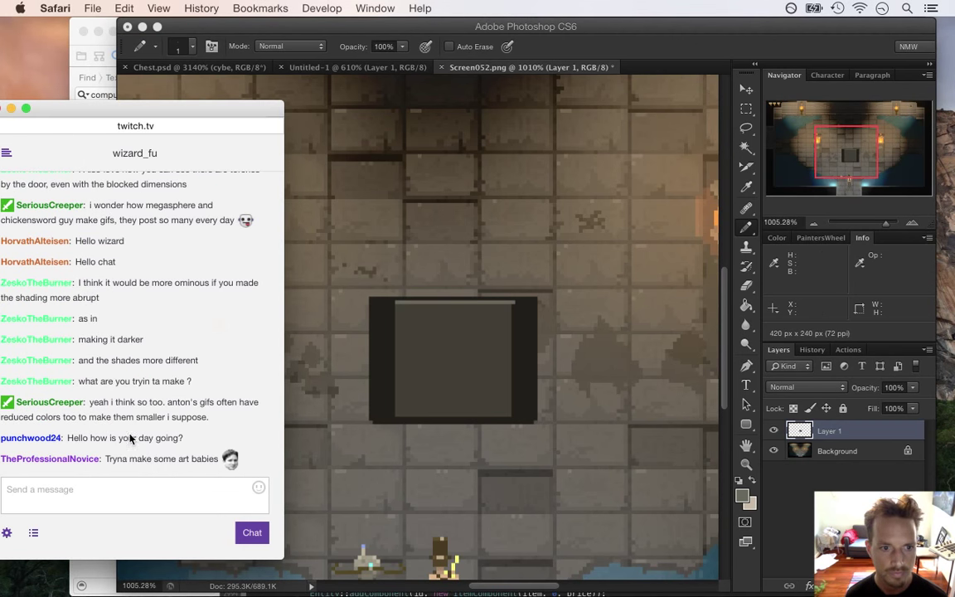
pyautogui.moveTo(89, 403); pyautogui.dragTo(160, 418)
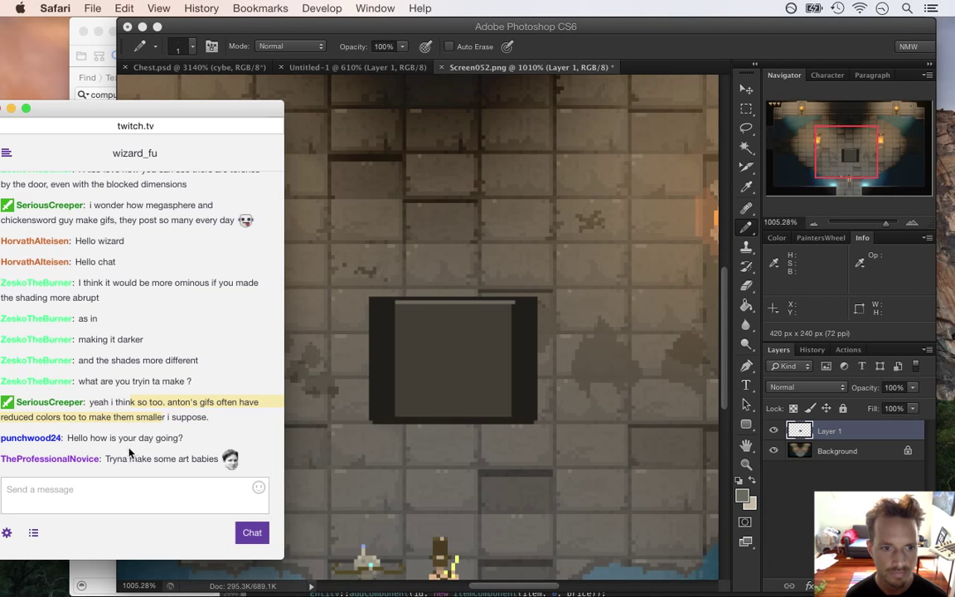
pyautogui.moveTo(90, 437); pyautogui.dragTo(177, 442)
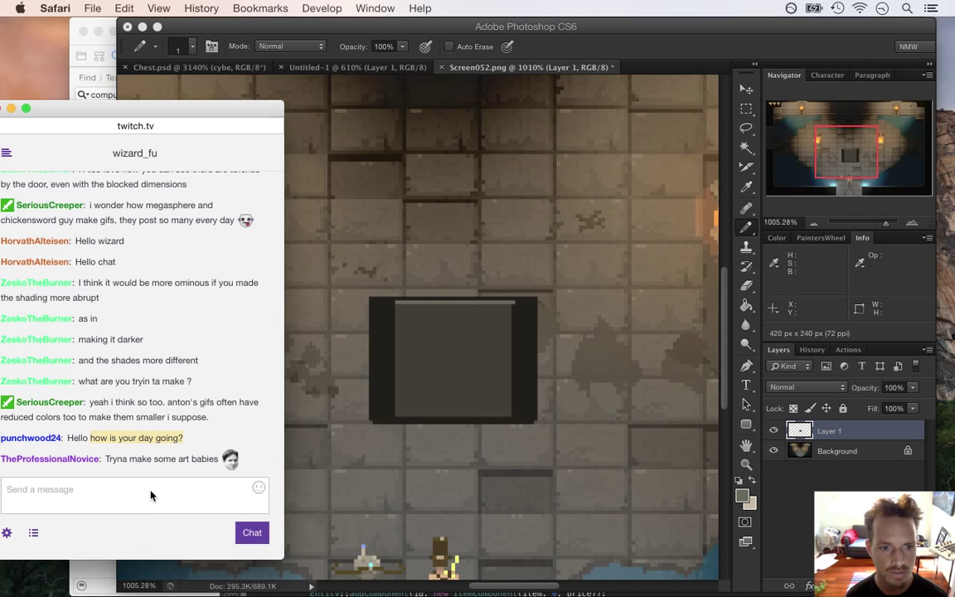
pyautogui.moveTo(105, 458); pyautogui.dragTo(220, 459)
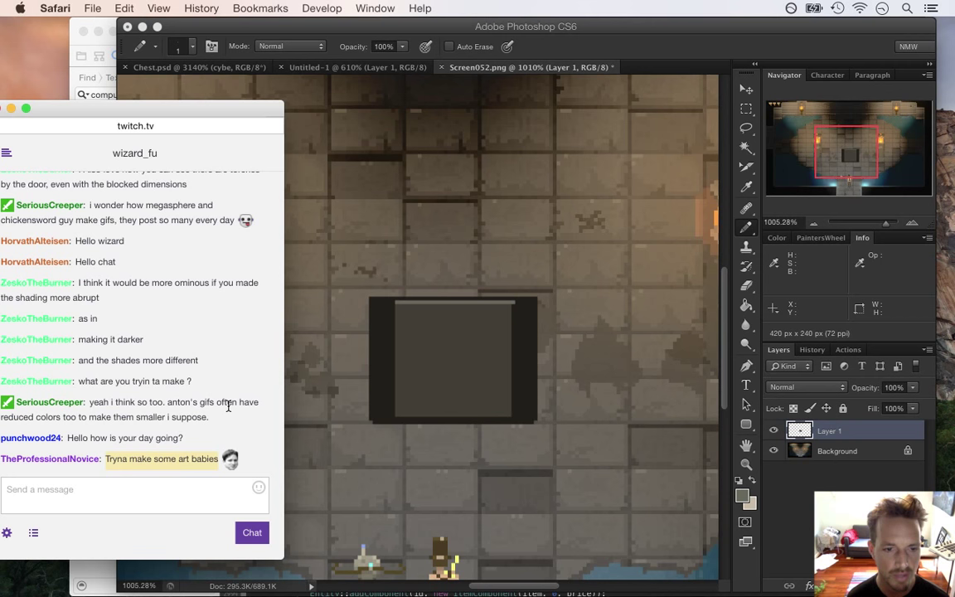
pyautogui.click(629, 60)
# - Desaturate the light grey foreground colour to a neutral grey with 0% saturation, #686868
pyautogui.press('i')
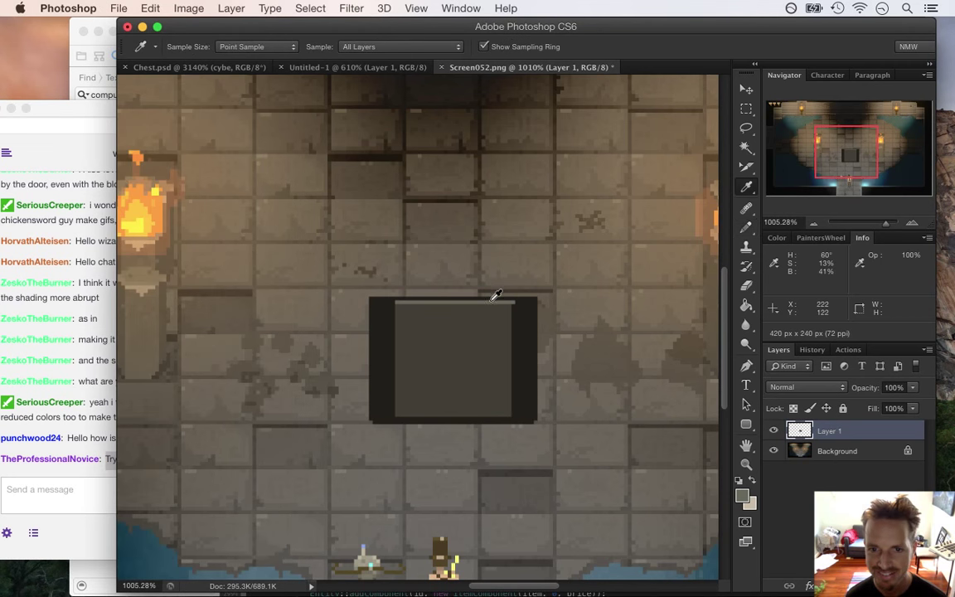
pyautogui.click(742, 496)
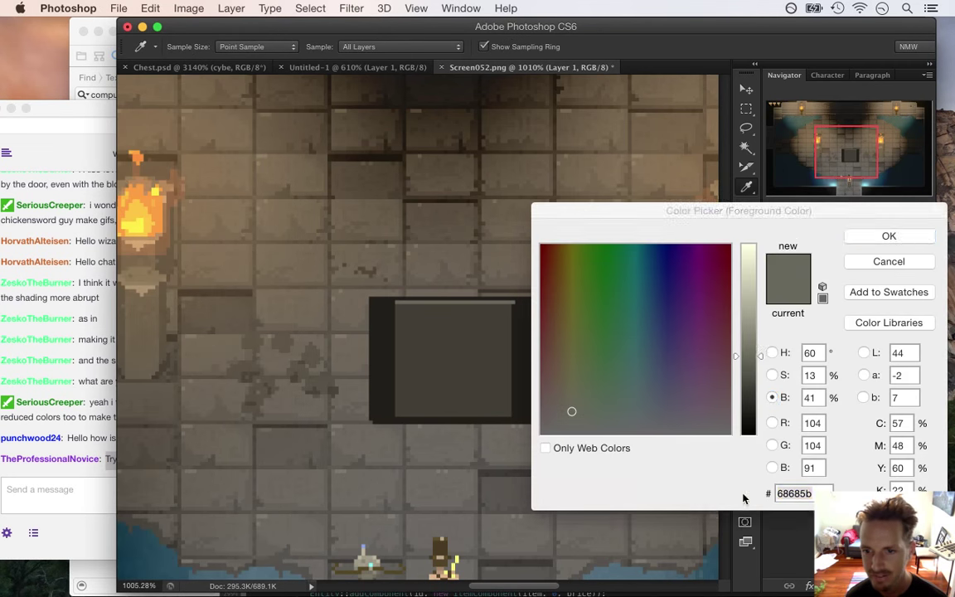
pyautogui.click(771, 375)
pyautogui.press('Return')
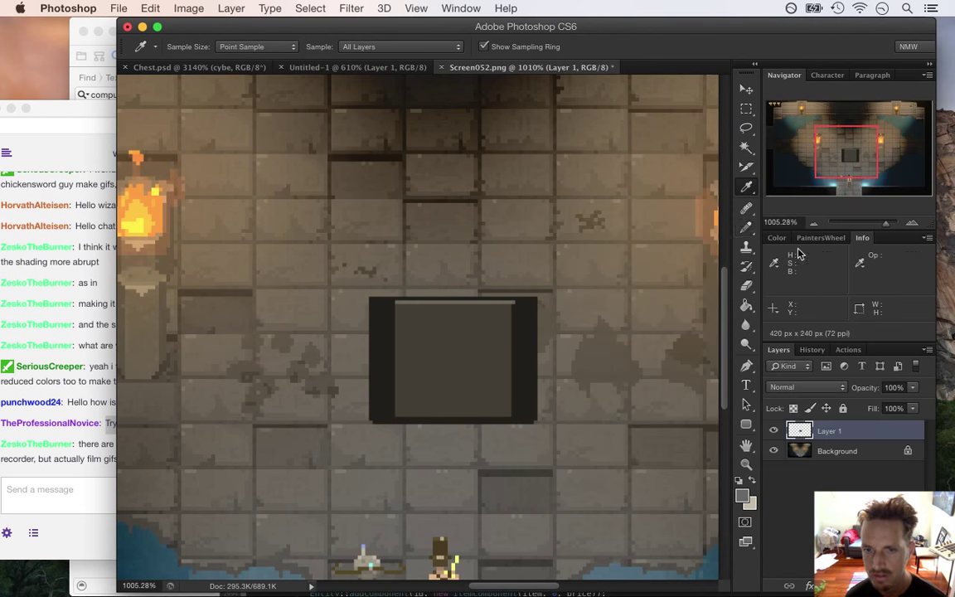
# - Pencil a neutral grey rim across the sprite's full top edge and widen the row below it evenly past both sides of the inner panel
pyautogui.press('b')
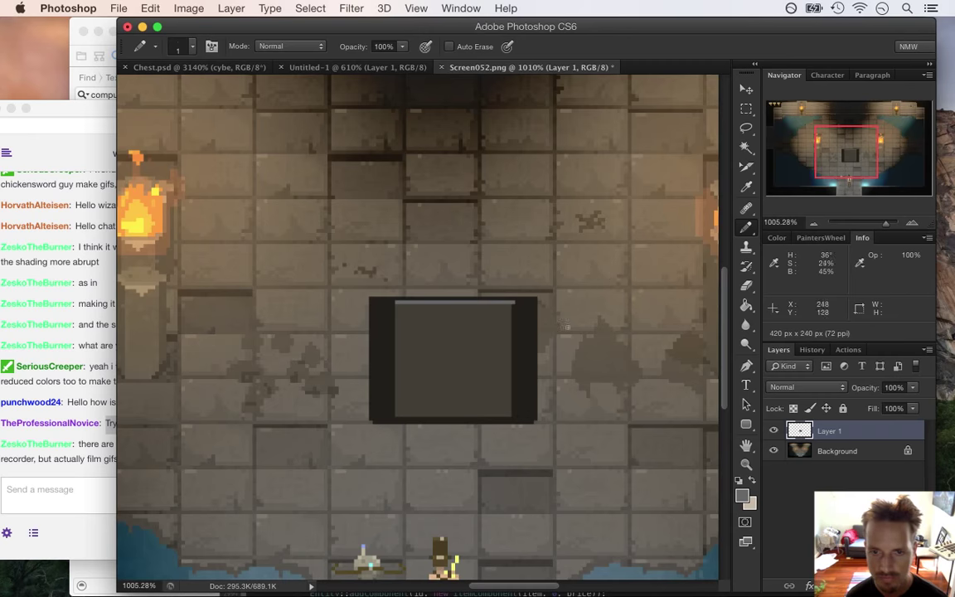
pyautogui.scroll(5, 474, 311)
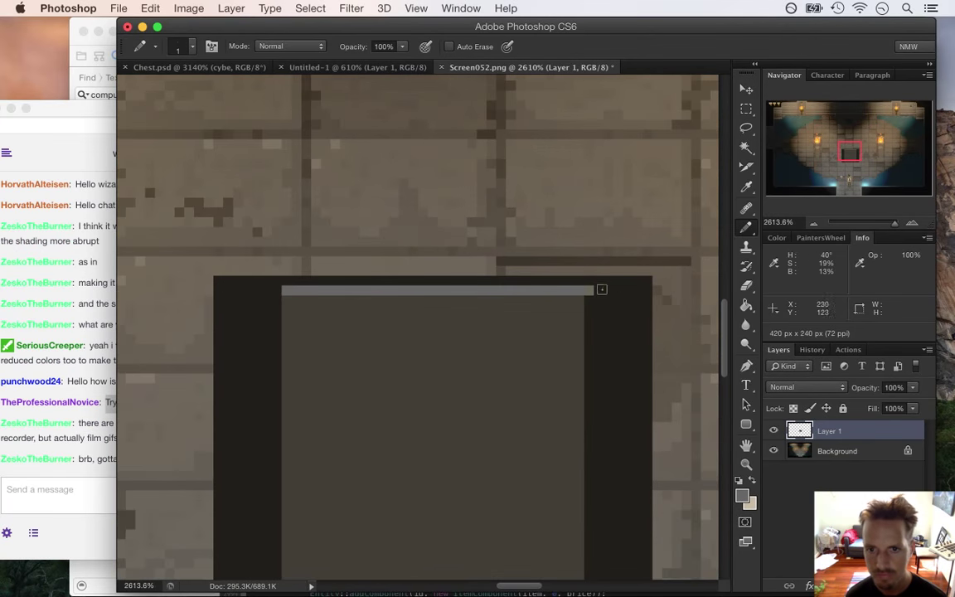
pyautogui.moveTo(589, 281)
pyautogui.mouseDown()
pyautogui.moveTo(644, 282)
pyautogui.moveTo(392, 293)
pyautogui.moveTo(220, 277)
pyautogui.moveTo(277, 290)
pyautogui.mouseUp()
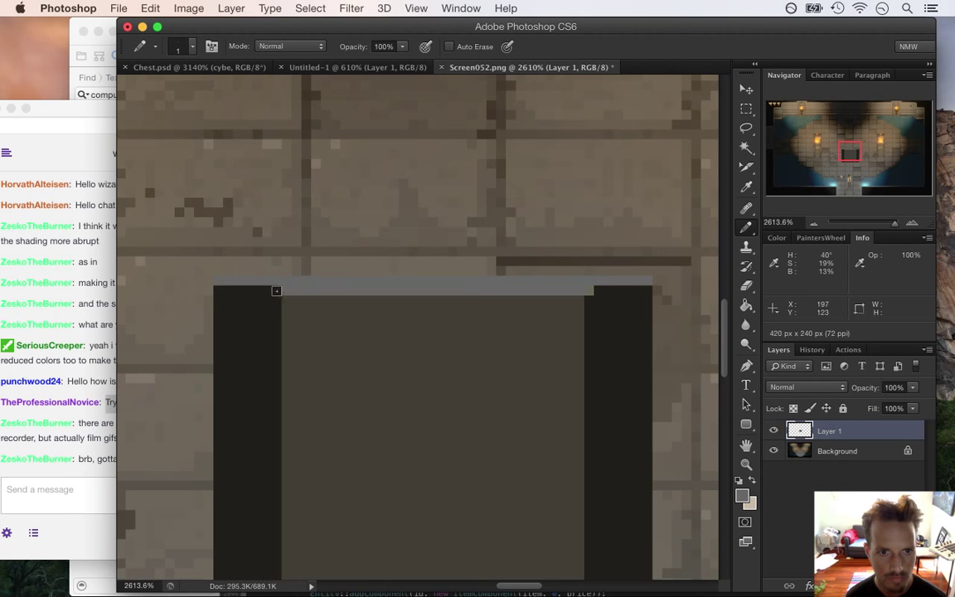
pyautogui.moveTo(589, 292); pyautogui.dragTo(609, 292)
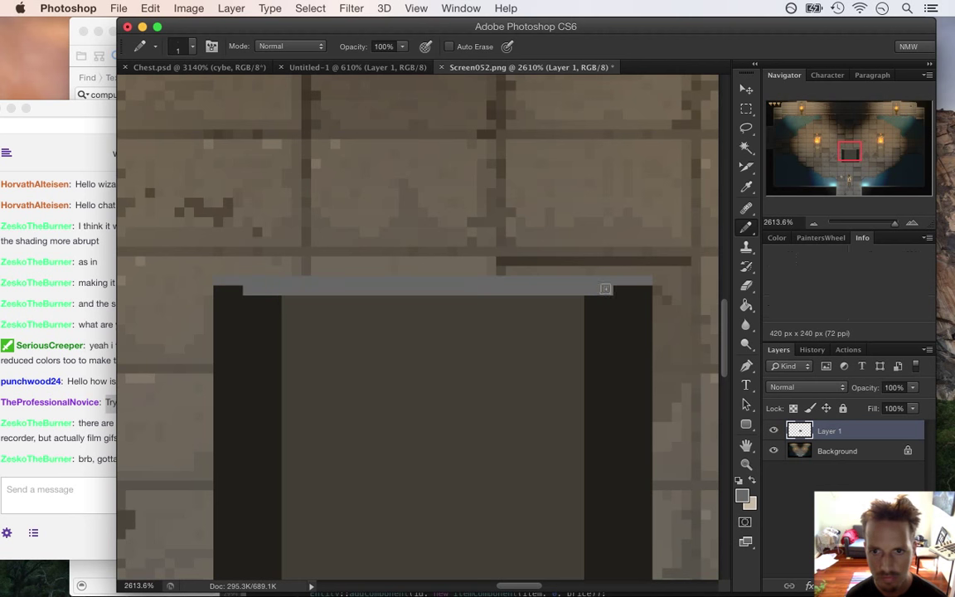
pyautogui.keyDown('alt'); pyautogui.click(245, 299); pyautogui.keyUp('alt')
pyautogui.click(244, 293)
pyautogui.moveTo(466, 339); pyautogui.dragTo(490, 358)
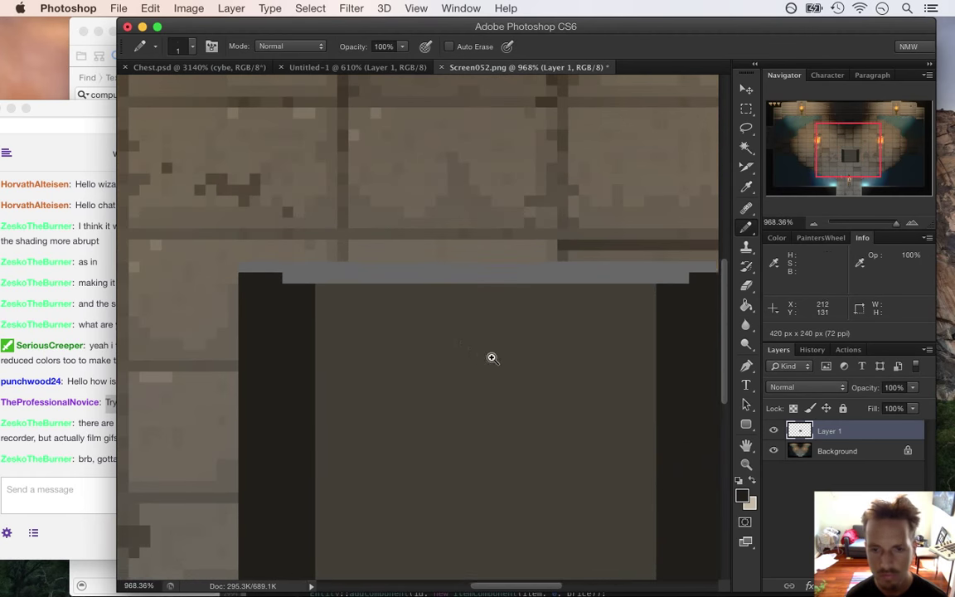
# - Sample the rim's grey and darken the foreground colour to 34% brightness, #565656
pyautogui.press('i')
pyautogui.click(546, 266)
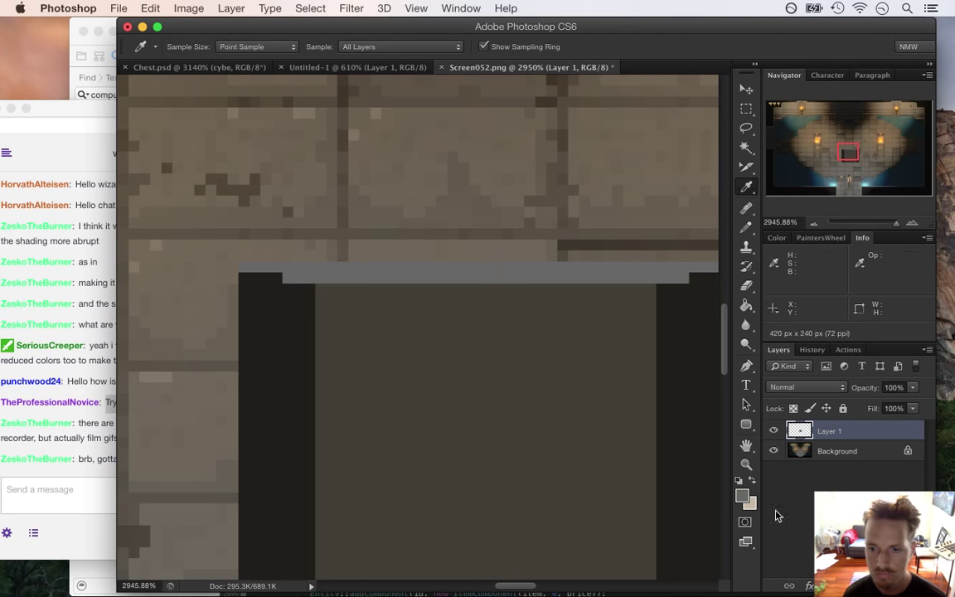
pyautogui.click(742, 494)
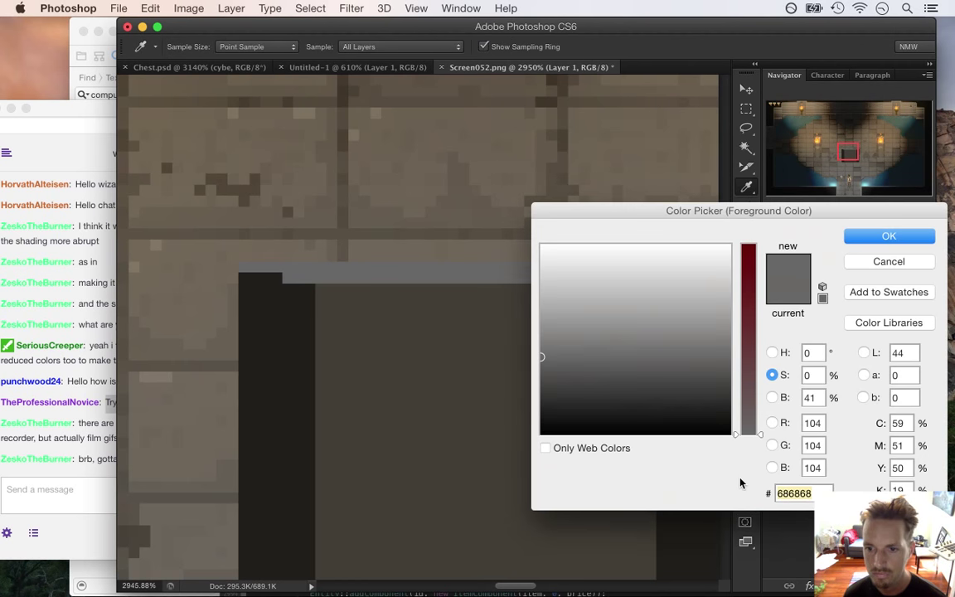
pyautogui.click(772, 397)
pyautogui.moveTo(750, 358); pyautogui.dragTo(754, 374)
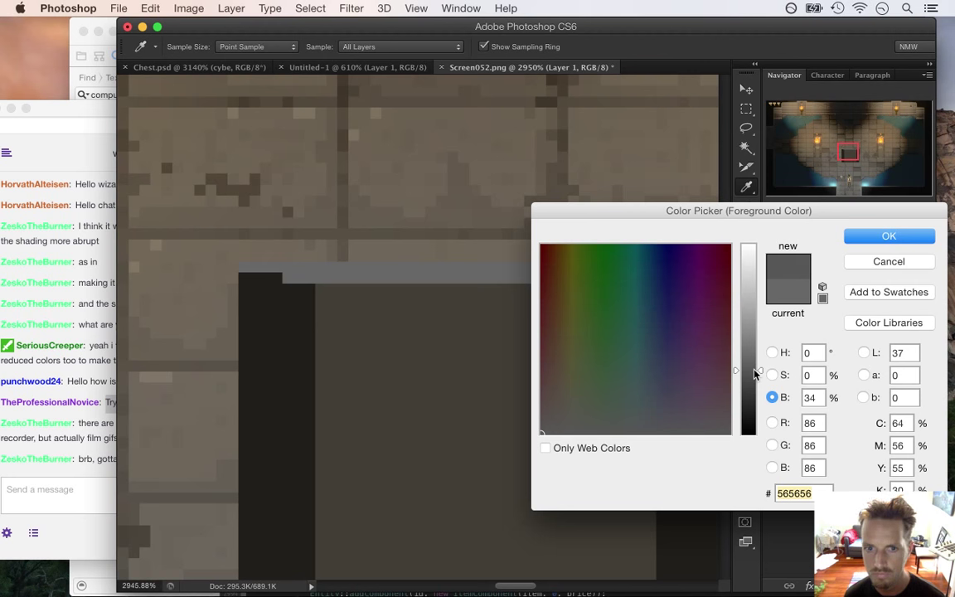
pyautogui.click(888, 237)
# - Sample the inner panel's grey-brown and raise its brightness to get a lighter foreground shade of the same hue
pyautogui.click(480, 316)
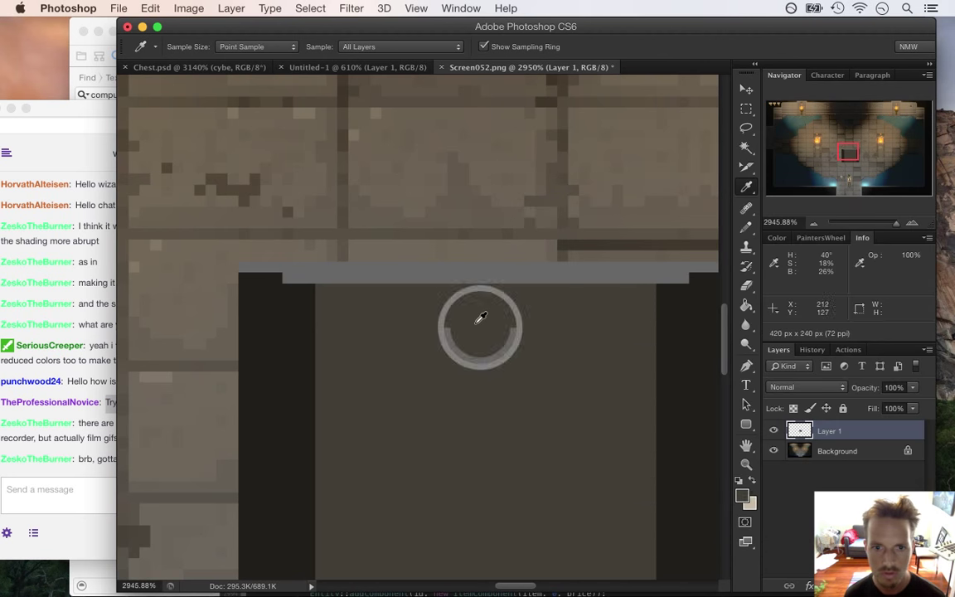
pyautogui.click(741, 494)
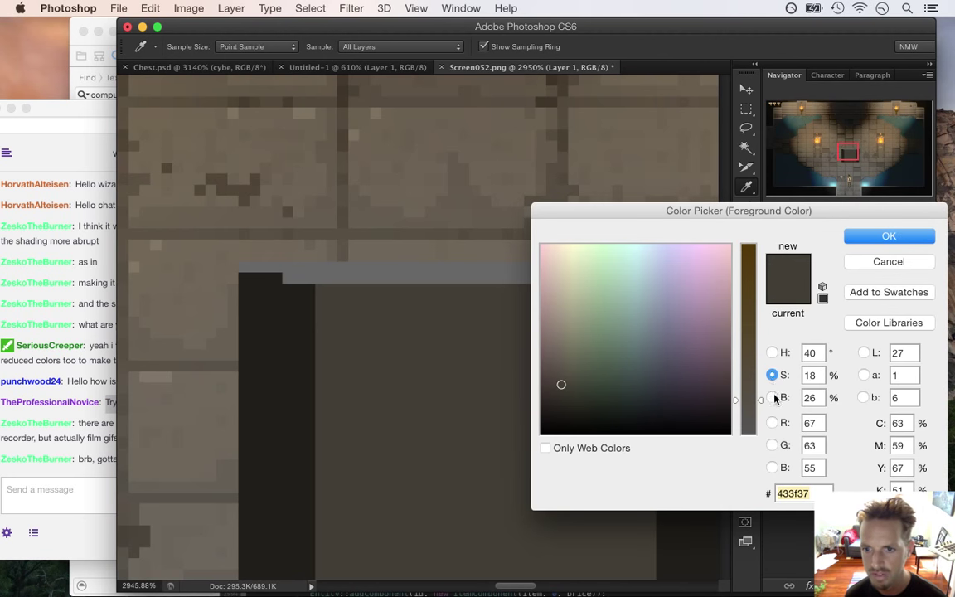
pyautogui.click(772, 397)
pyautogui.moveTo(750, 398); pyautogui.dragTo(755, 373)
pyautogui.click(888, 237)
# - Recolour the grey rim with the lighter grey-brown and pencil a 1 px row above its middle section
pyautogui.press('b')
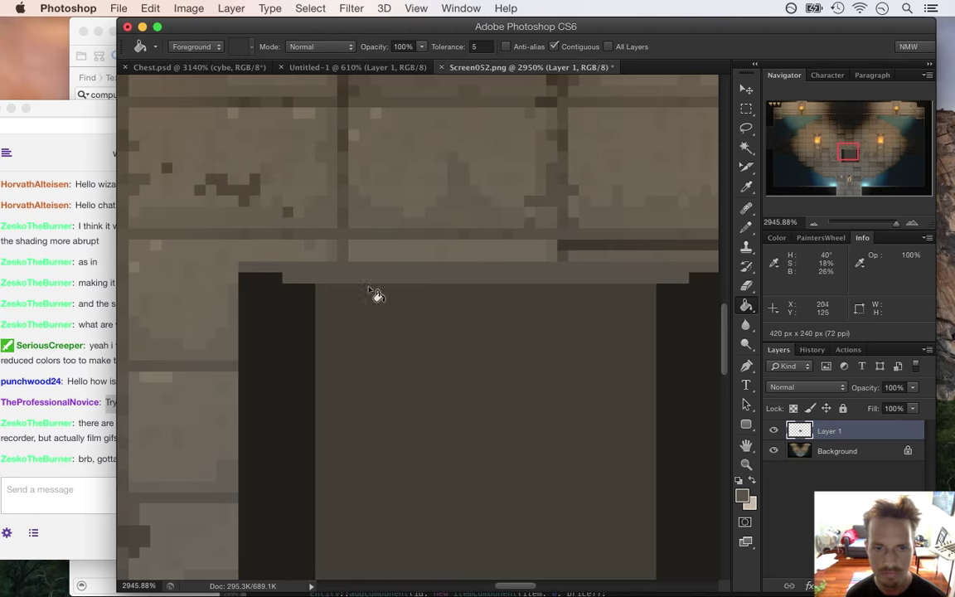
pyautogui.hotkey('shift', 'b')
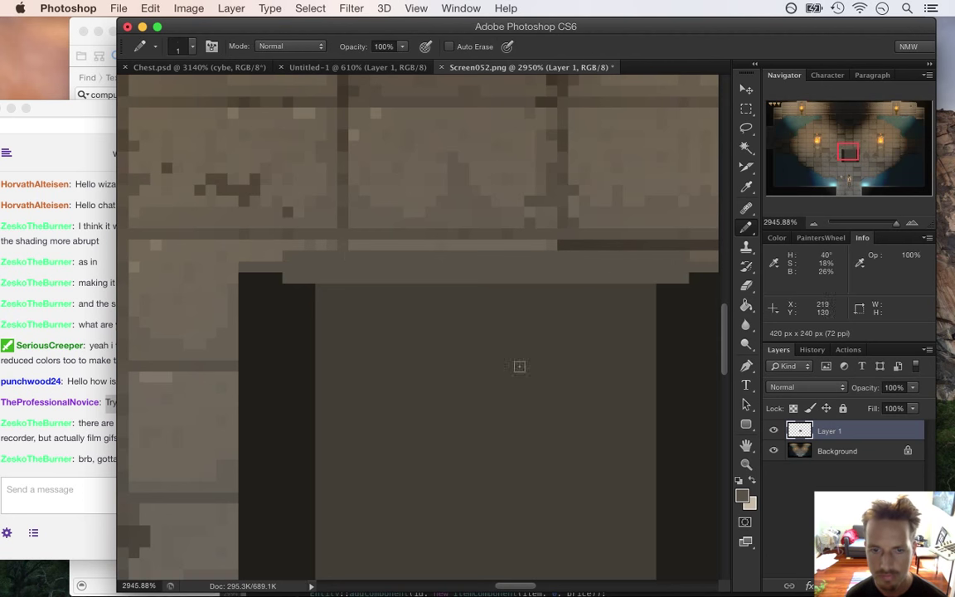
pyautogui.scroll(-3, 431, 352)
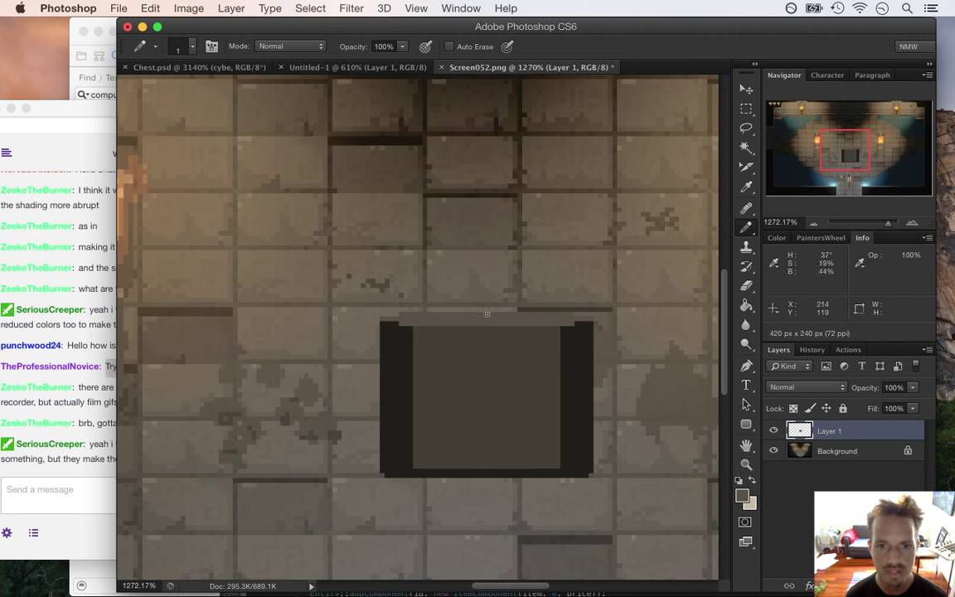
pyautogui.scroll(5, 488, 338)
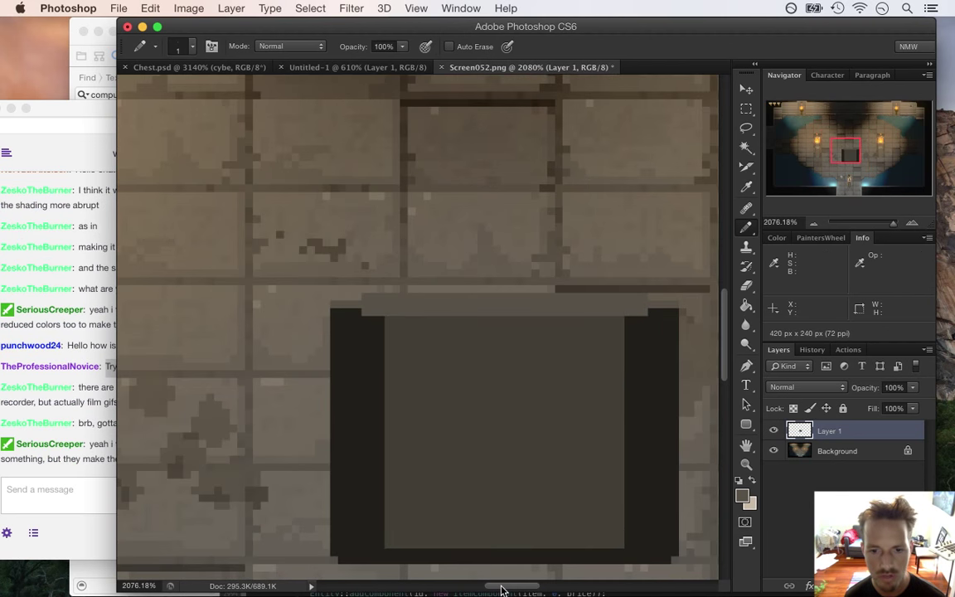
pyautogui.moveTo(501, 588); pyautogui.dragTo(511, 591)
pyautogui.scroll(-3, 486, 401)
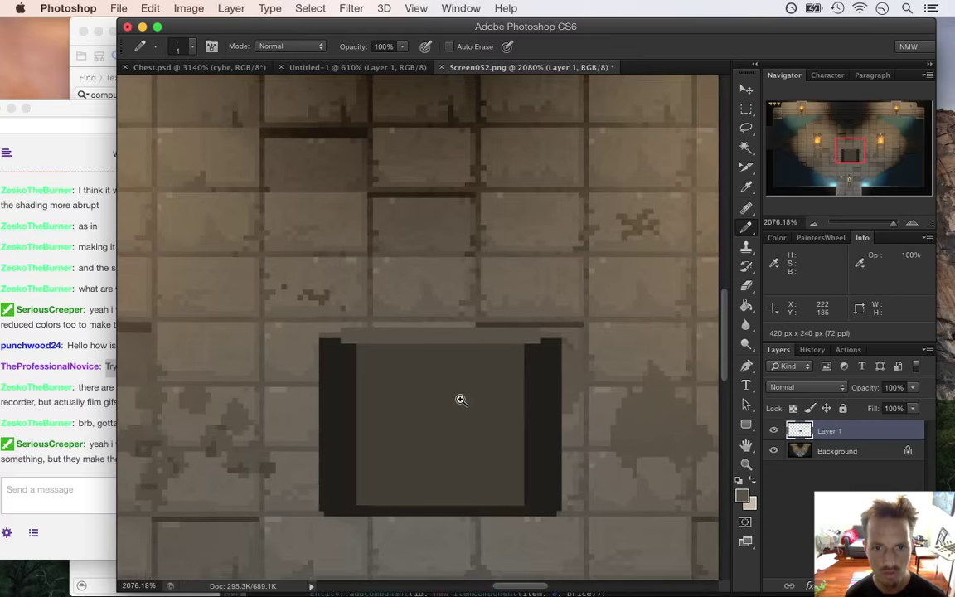
# - Check the sprite against the whole room and nudge its layer 1 px to the left
pyautogui.scroll(-6, 461, 400)
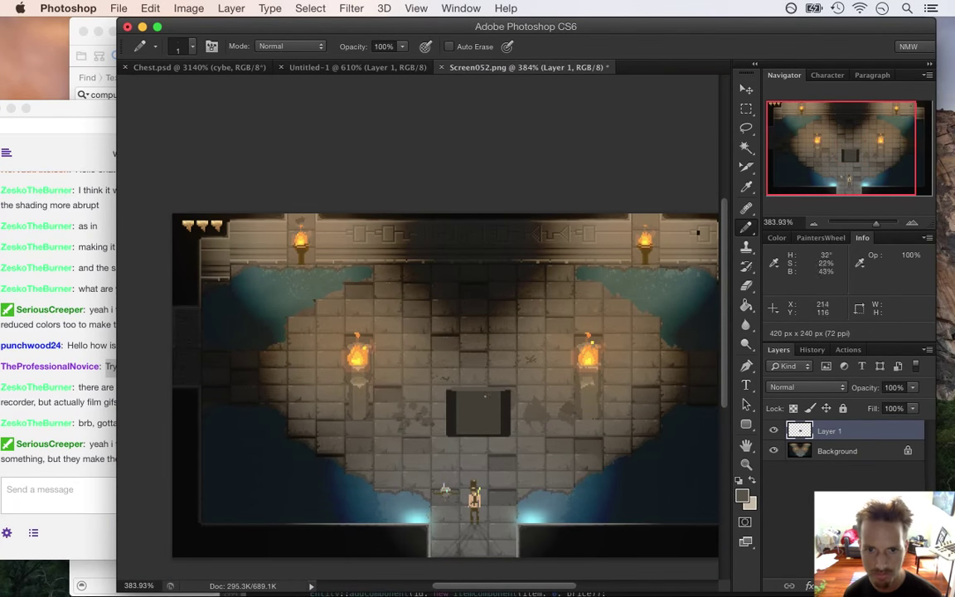
pyautogui.press('v')
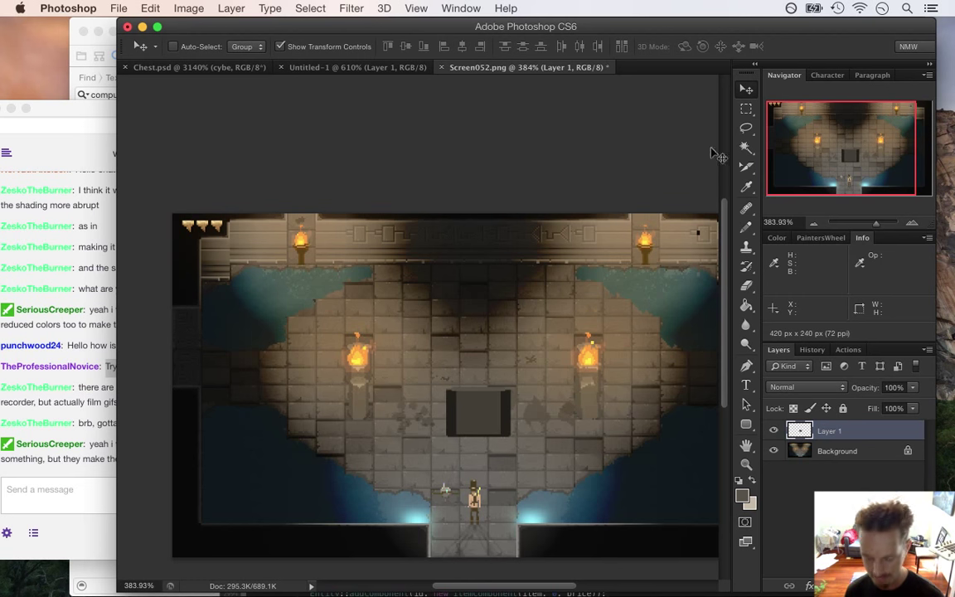
pyautogui.press('Left')
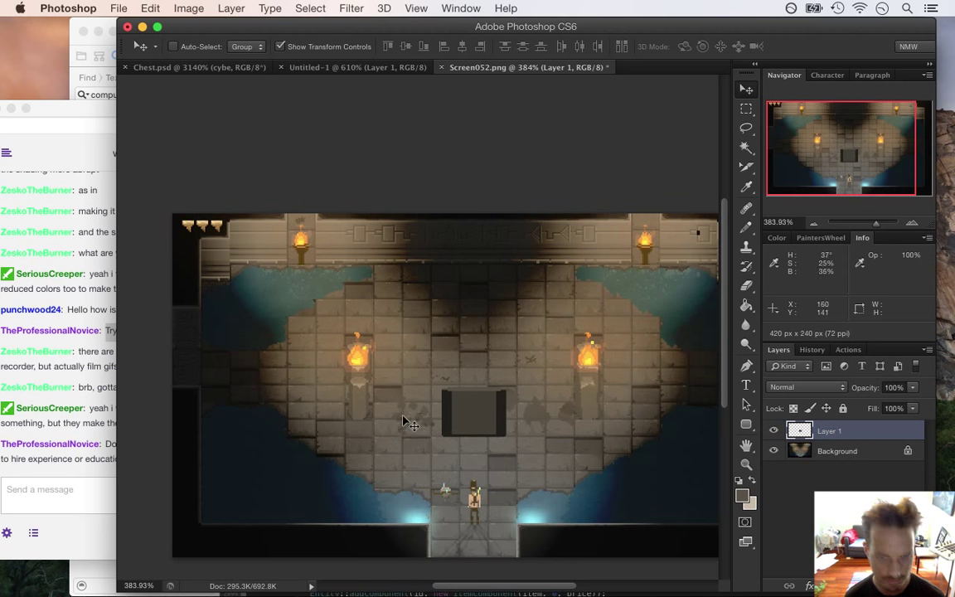
pyautogui.moveTo(464, 410); pyautogui.dragTo(494, 394)
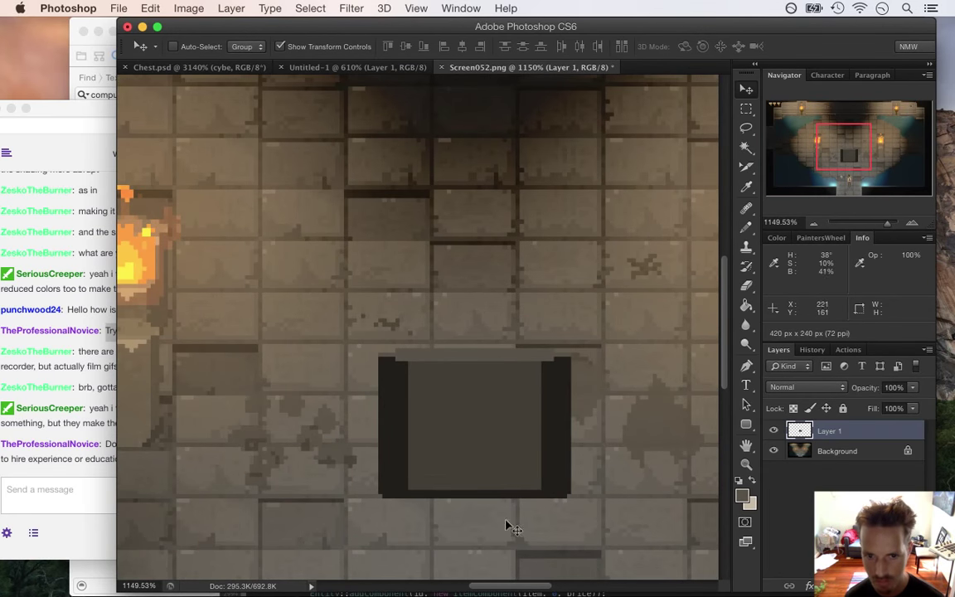
# - Read the Twitch chat messages about gif recorders and experience versus education, and return to Screen052.png in Photoshop with the Eyedropper ready
pyautogui.click(100, 423)
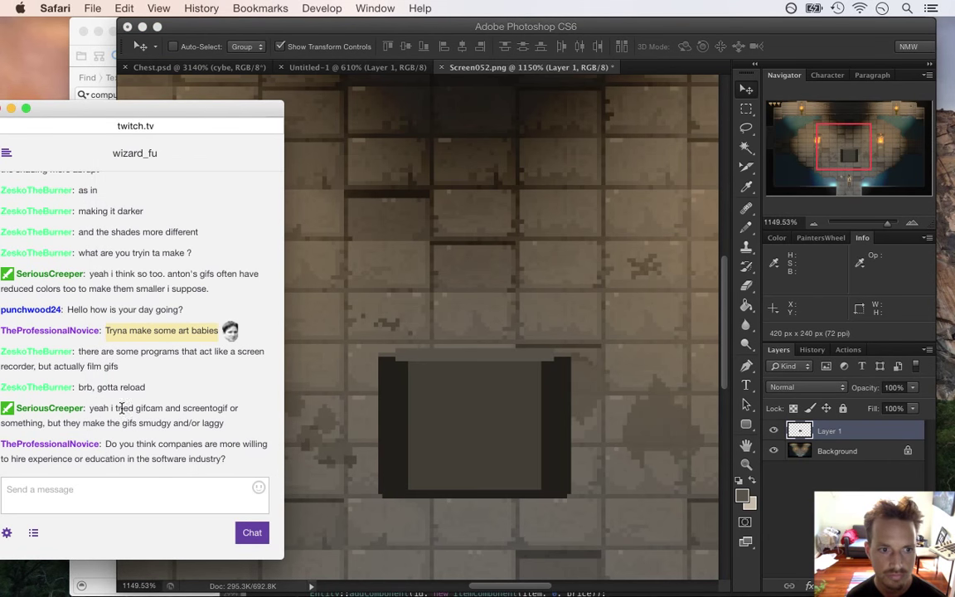
pyautogui.moveTo(104, 415); pyautogui.dragTo(183, 425)
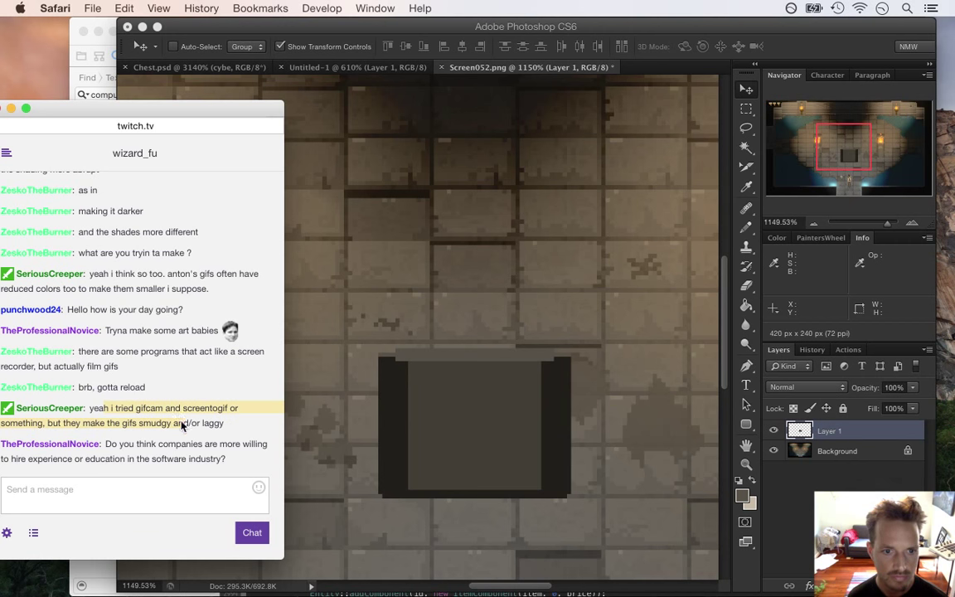
pyautogui.moveTo(116, 408)
pyautogui.mouseDown()
pyautogui.moveTo(124, 424)
pyautogui.moveTo(175, 428)
pyautogui.mouseUp()
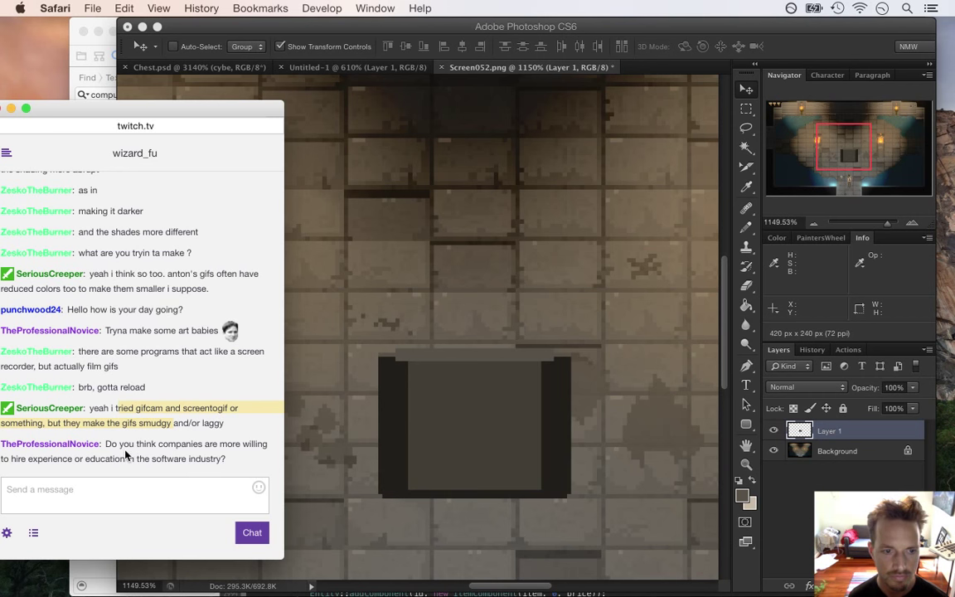
pyautogui.moveTo(106, 445); pyautogui.dragTo(186, 458)
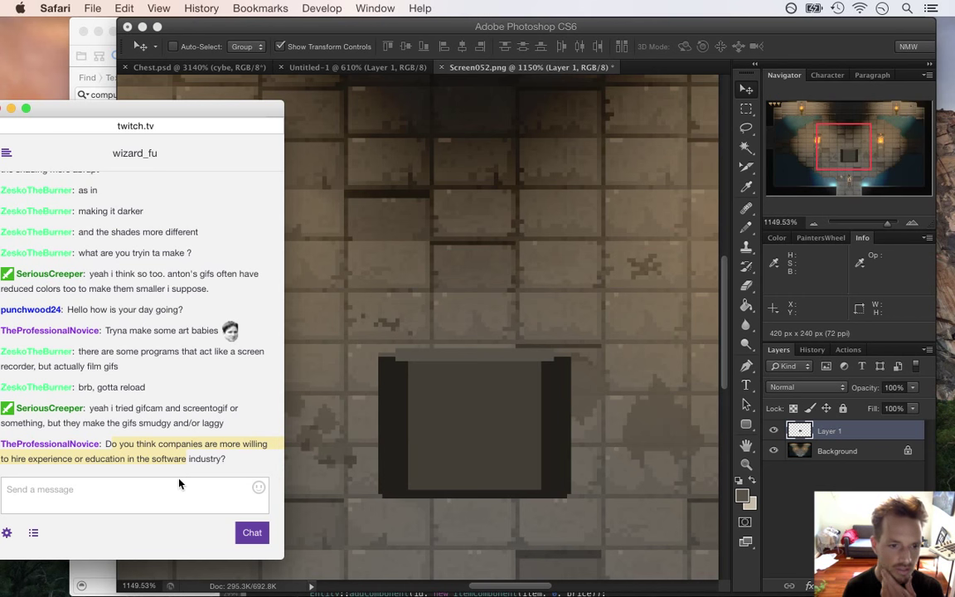
pyautogui.click(101, 433)
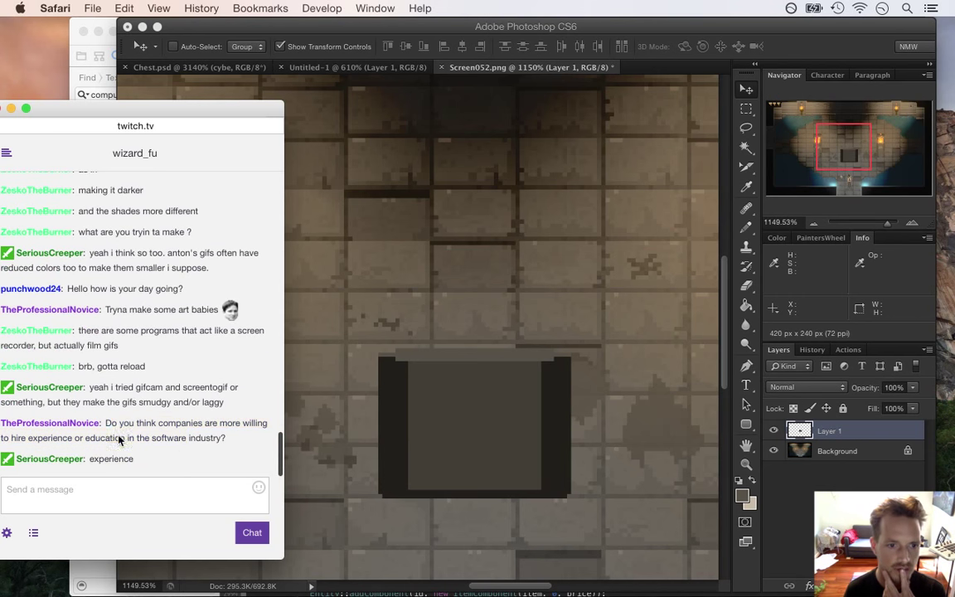
pyautogui.moveTo(29, 441); pyautogui.dragTo(72, 443)
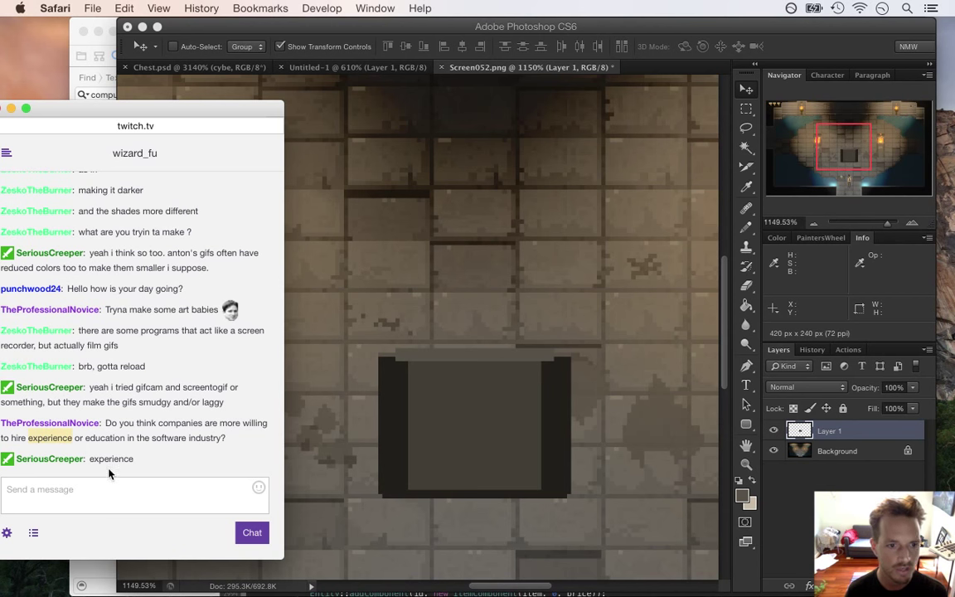
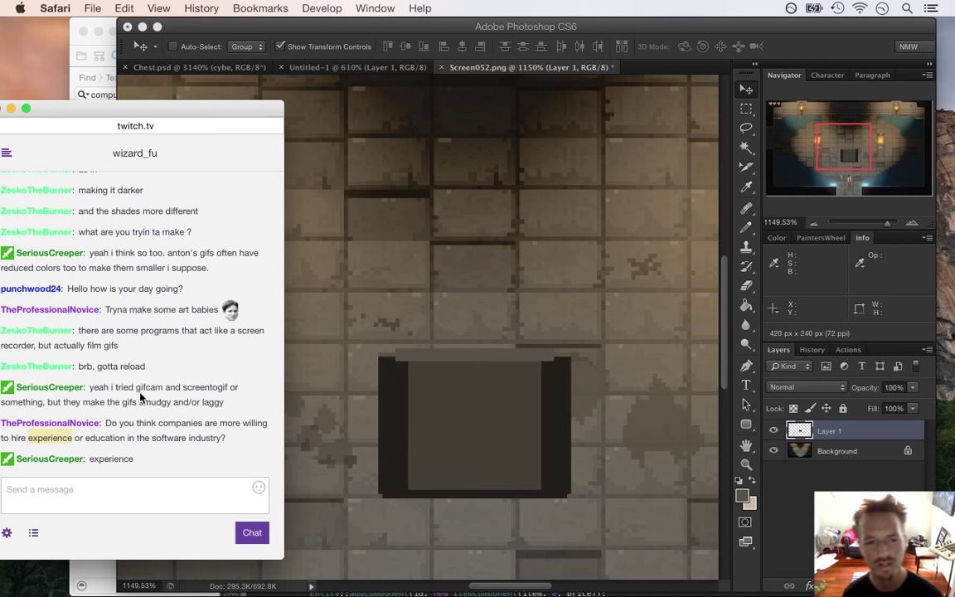
pyautogui.click(611, 32)
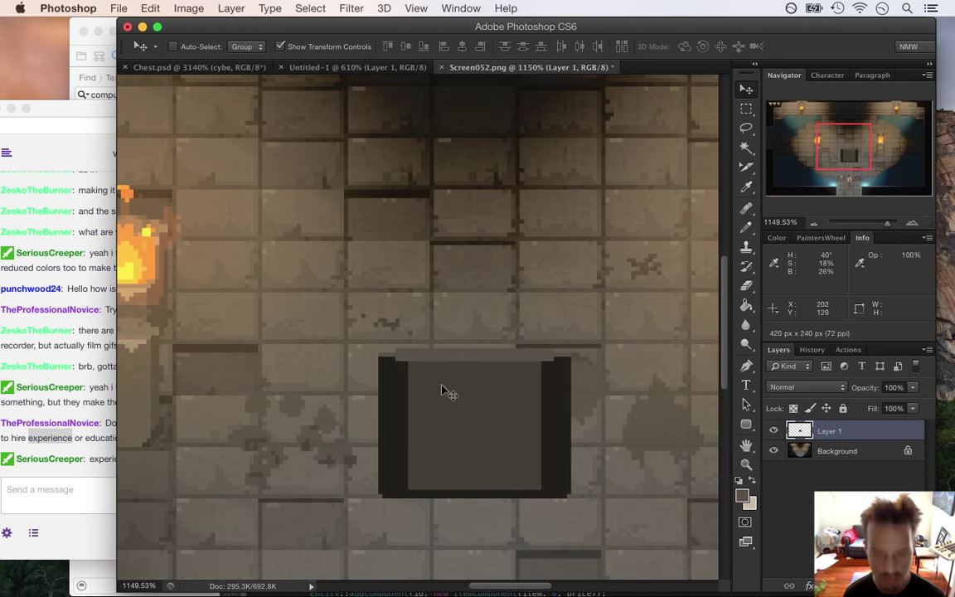
pyautogui.press('i')
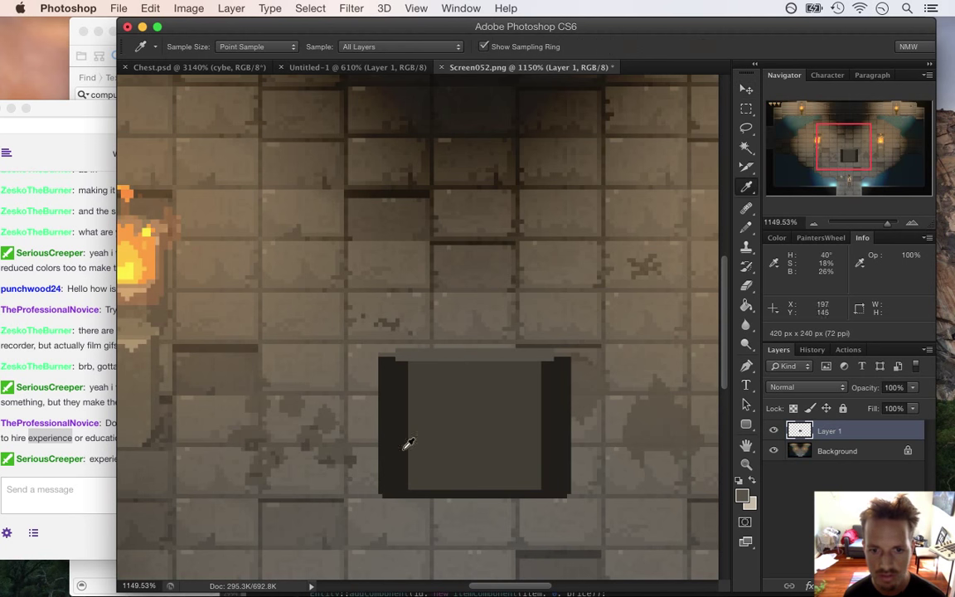
# - On a new layer, pencil a 1 px triangle outline above the dark box and fill it with the rim's grey-brown
pyautogui.click(405, 479)
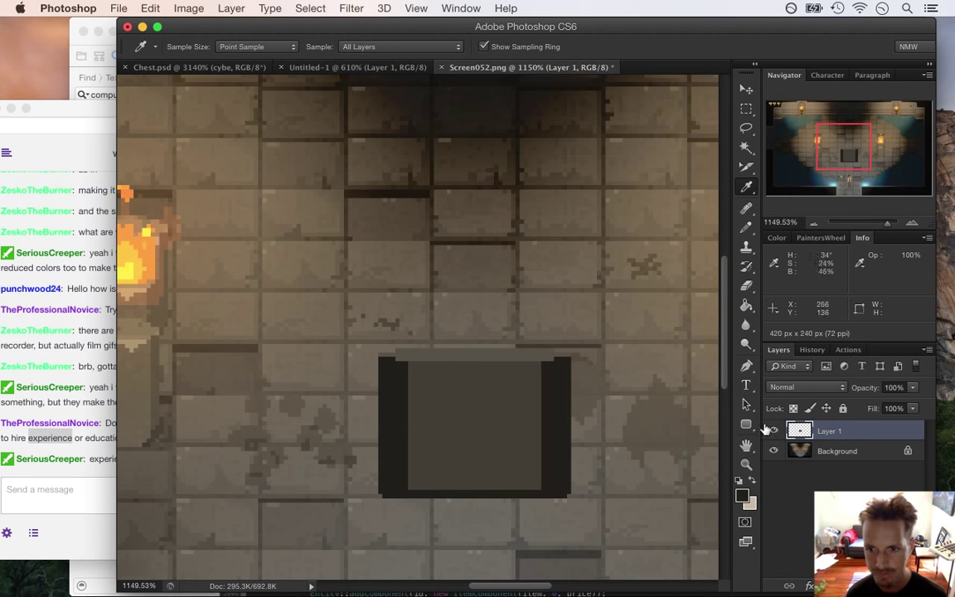
pyautogui.press('super+shift+alt+n')
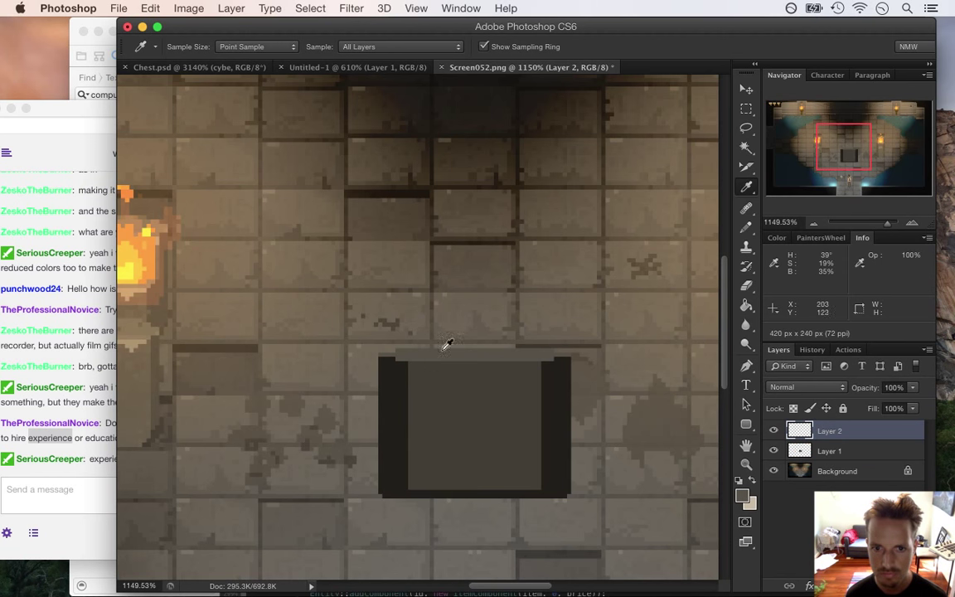
pyautogui.press('b')
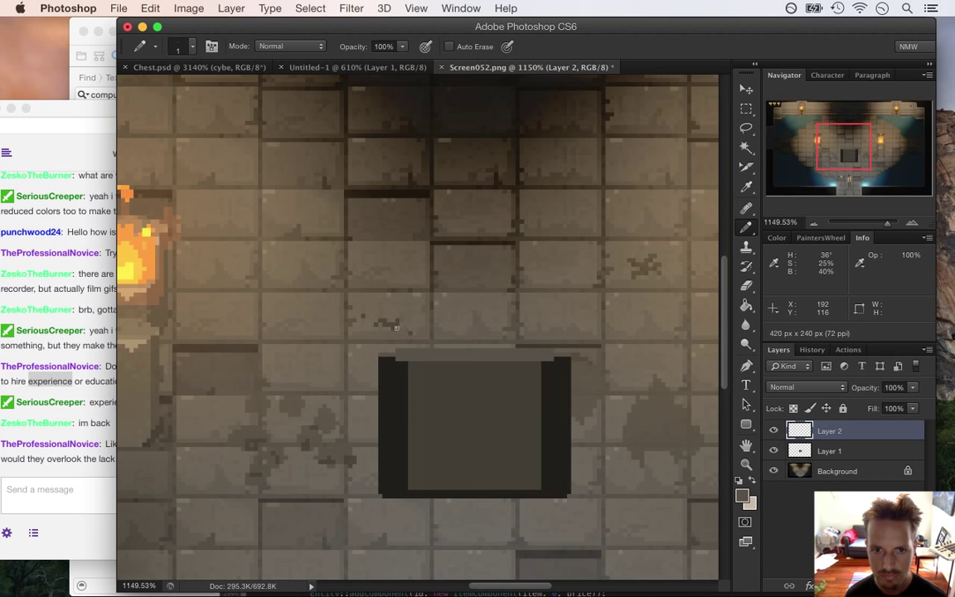
pyautogui.moveTo(554, 334); pyautogui.dragTo(547, 320)
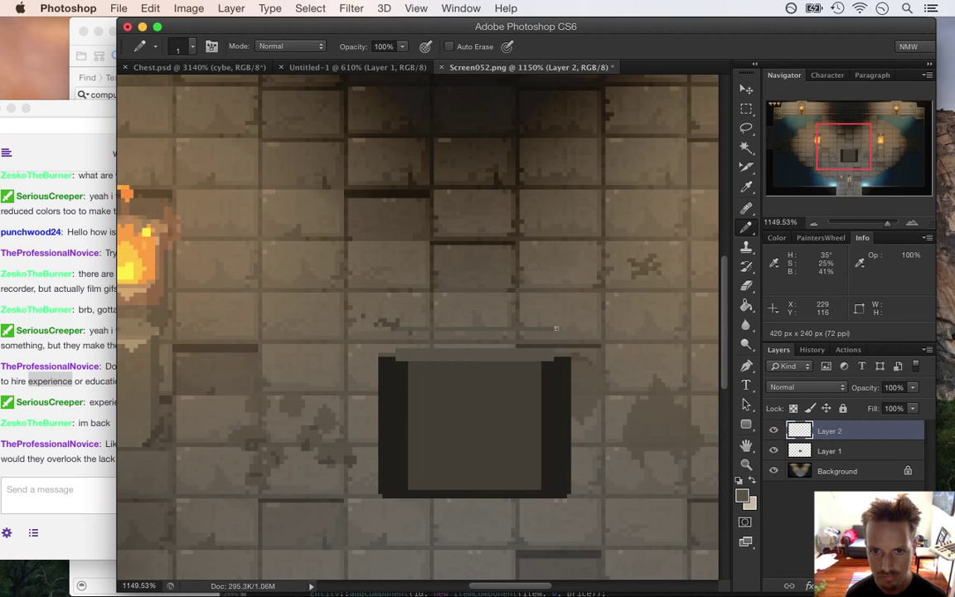
pyautogui.press('e')
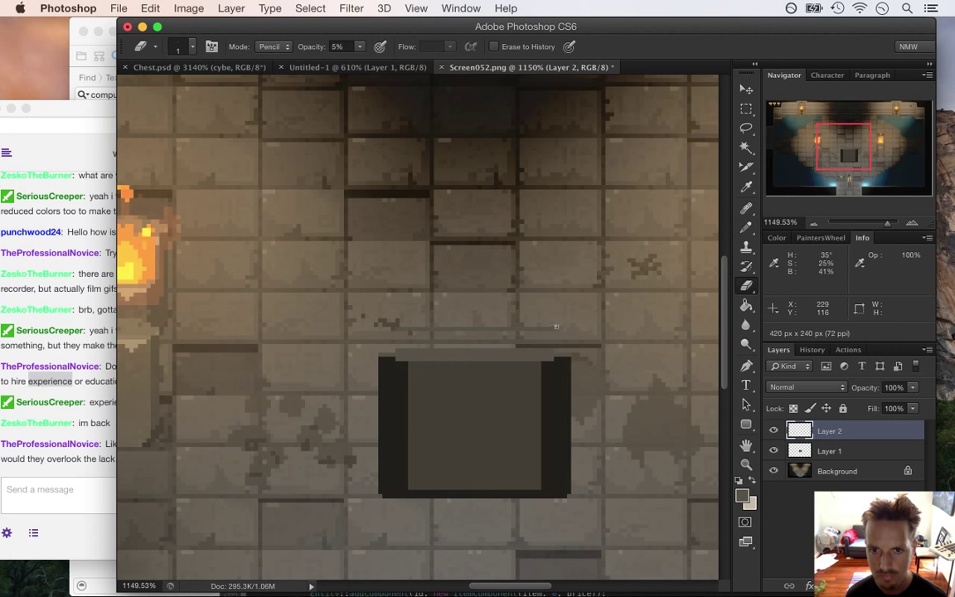
pyautogui.press('b')
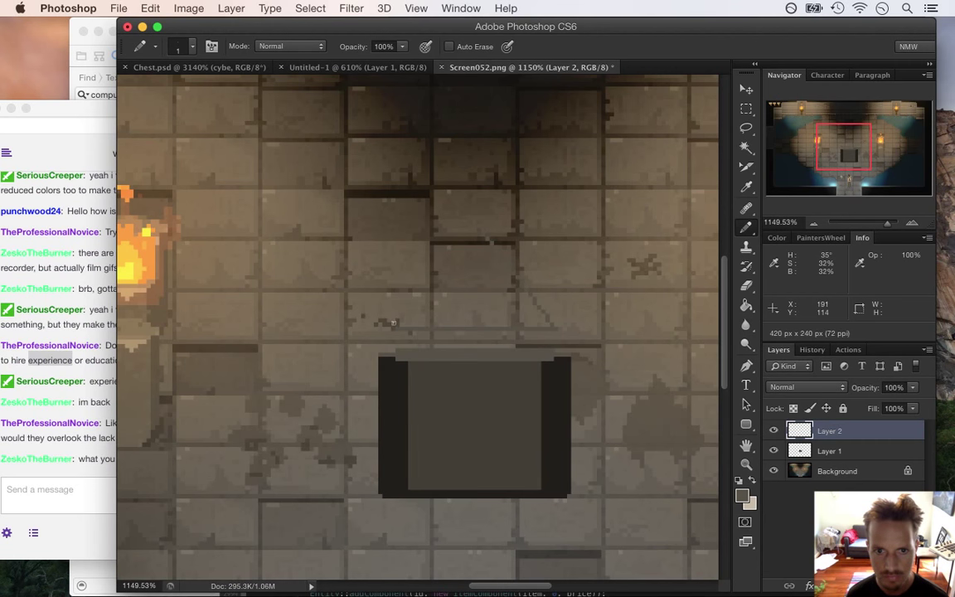
pyautogui.press('g')
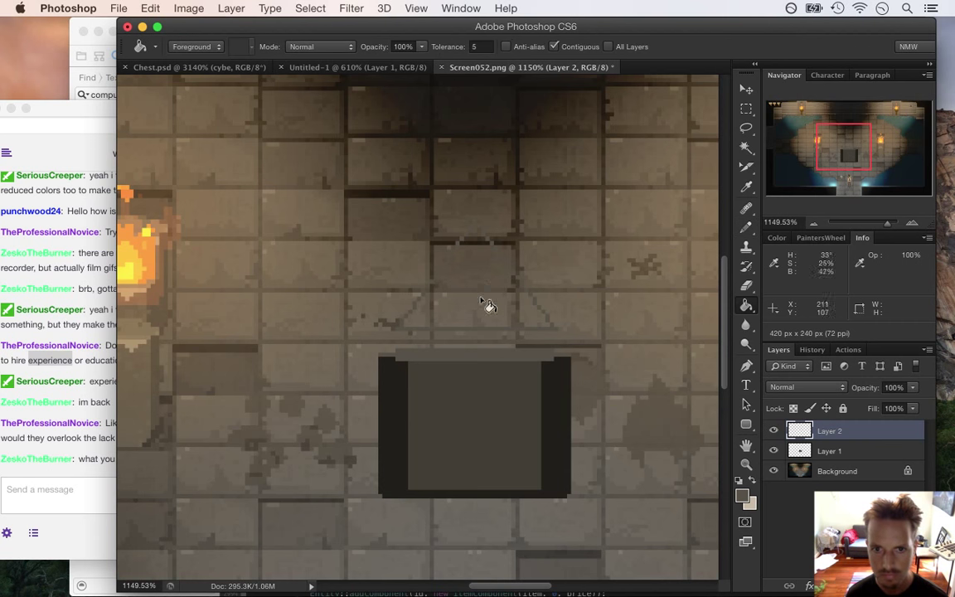
pyautogui.click(486, 305)
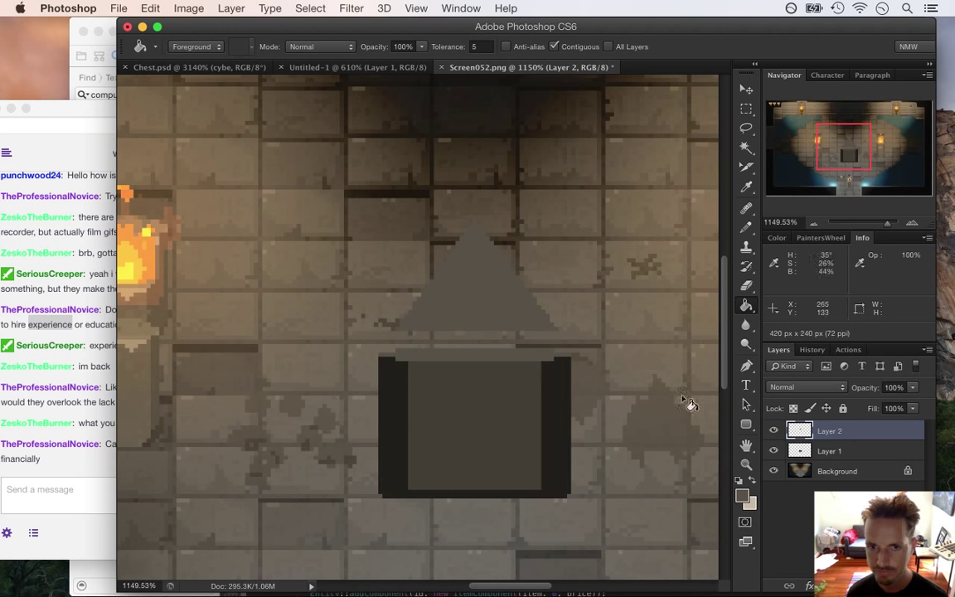
# - Try a reduced opacity on the triangle's layer and restore it to 100%
pyautogui.click(912, 387)
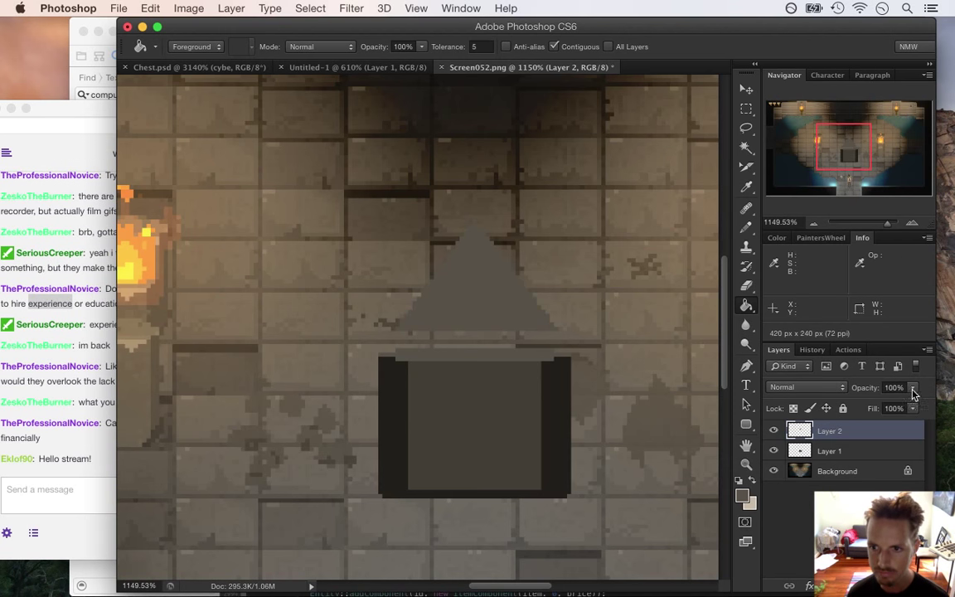
pyautogui.moveTo(915, 404); pyautogui.dragTo(880, 404)
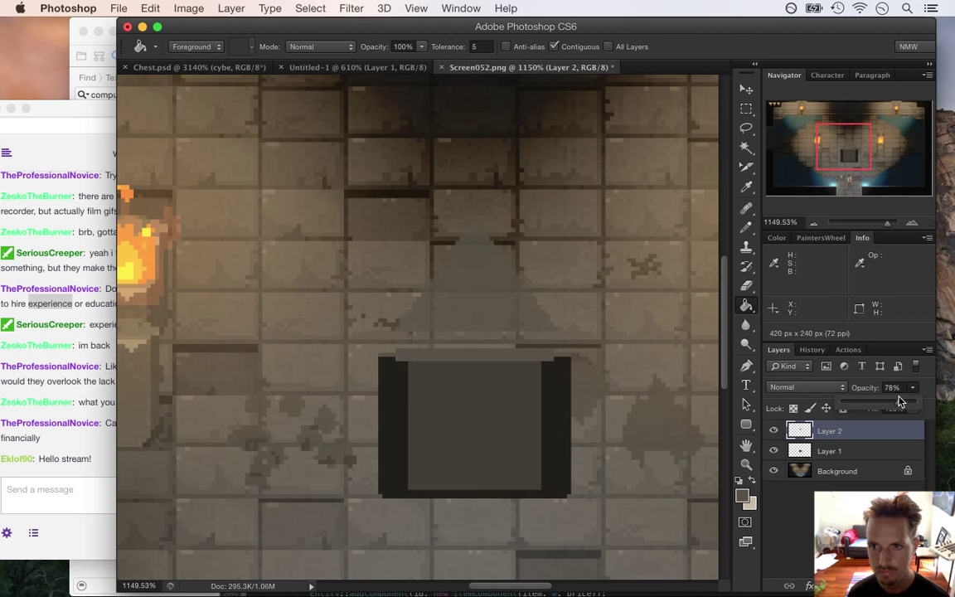
pyautogui.moveTo(901, 400); pyautogui.dragTo(929, 398)
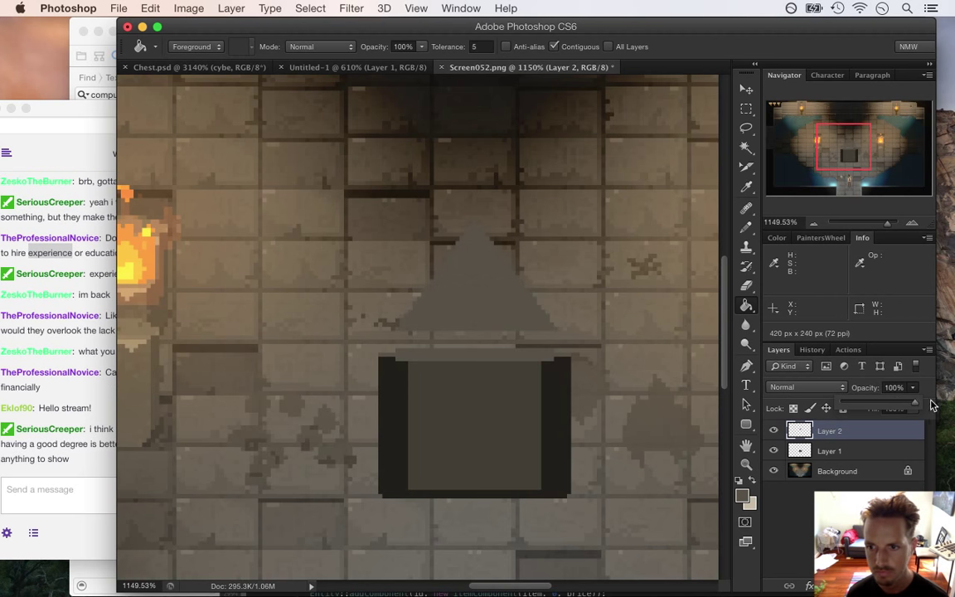
# - Raise the foreground grey-brown's brightness to a light beige and refill the triangle with it
pyautogui.click(743, 496)
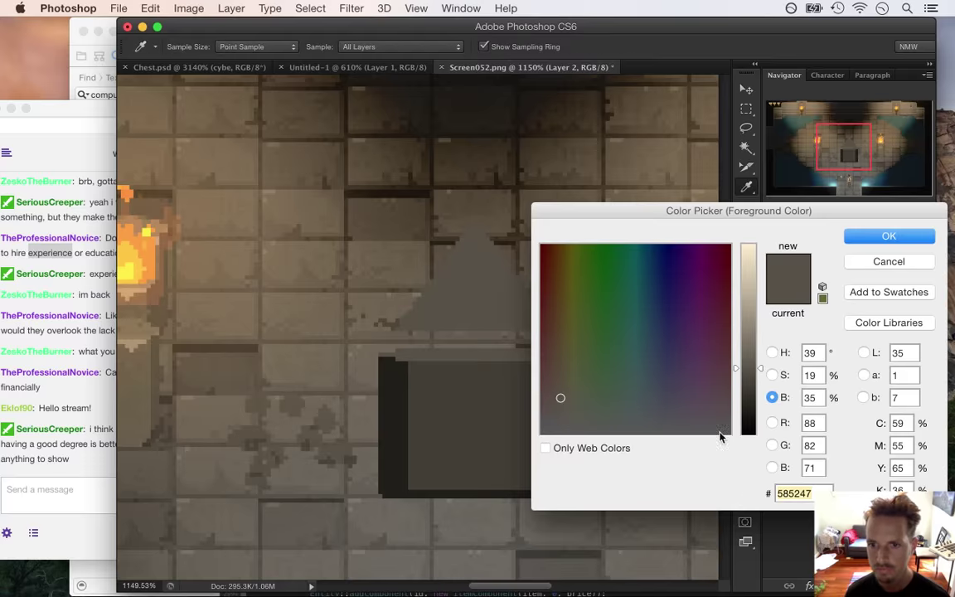
pyautogui.moveTo(749, 362); pyautogui.dragTo(748, 301)
pyautogui.click(888, 236)
pyautogui.press('g')
pyautogui.click(490, 326)
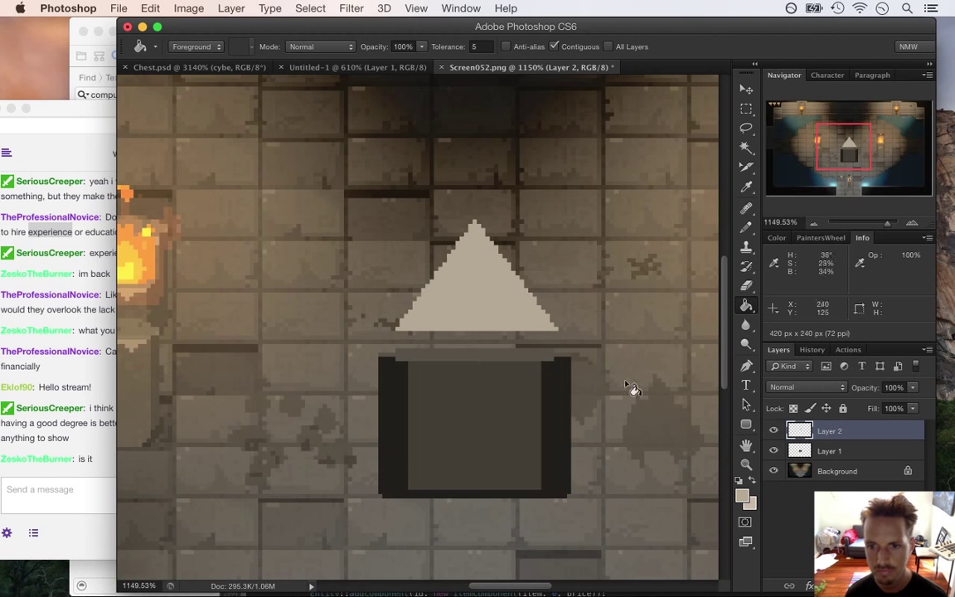
# - Adjust the beige's brightness slightly, pencil a vertical centre line down the triangle and fill its left half with the new shade
pyautogui.click(742, 496)
pyautogui.moveTo(744, 310); pyautogui.dragTo(744, 308)
pyautogui.click(870, 243)
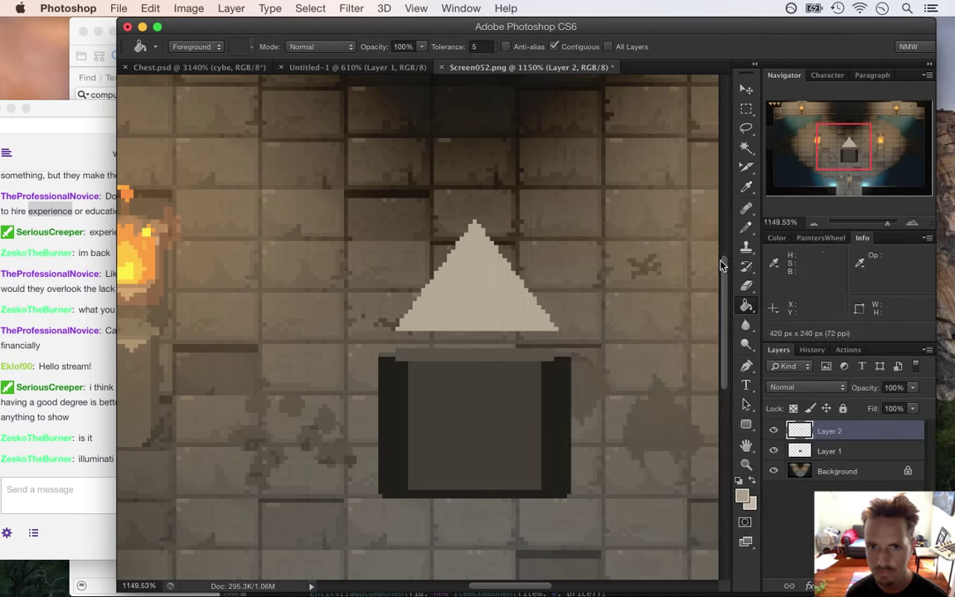
pyautogui.press('b')
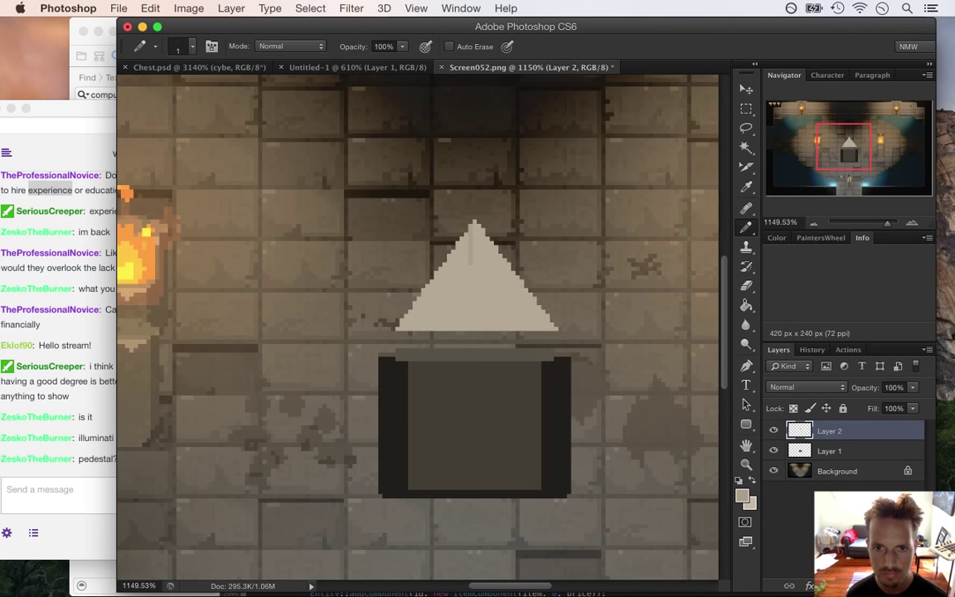
pyautogui.press('g')
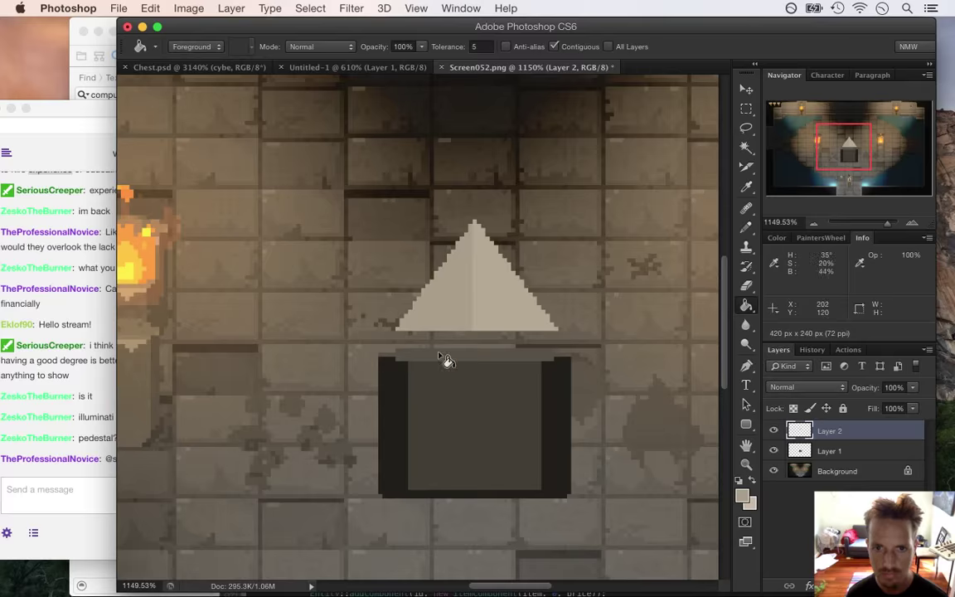
# - Set the triangle layer's opacity to 56% and check the sprite against the whole room
pyautogui.click(915, 387)
pyautogui.moveTo(890, 404); pyautogui.dragTo(885, 403)
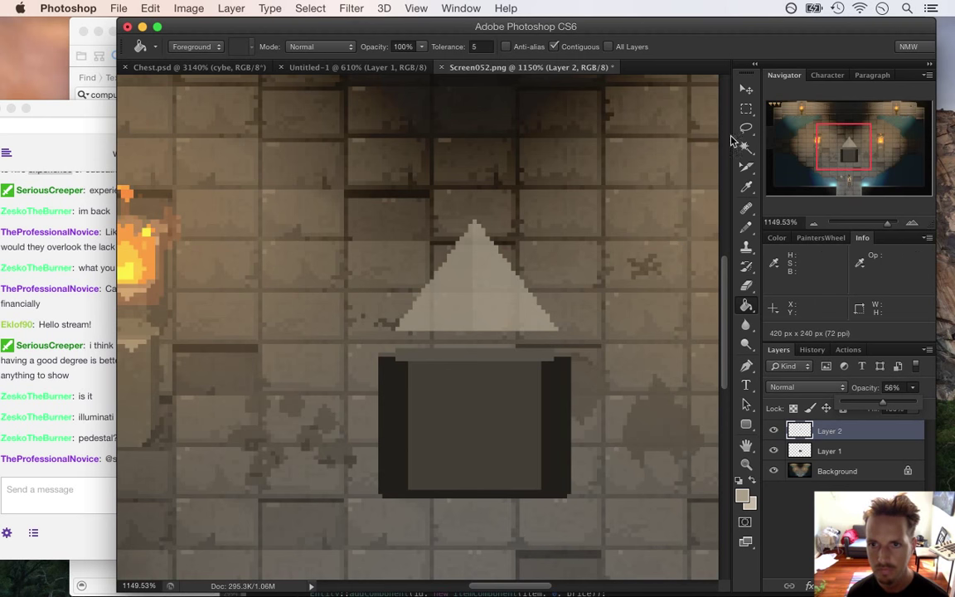
pyautogui.click(812, 223)
pyautogui.click(809, 225)
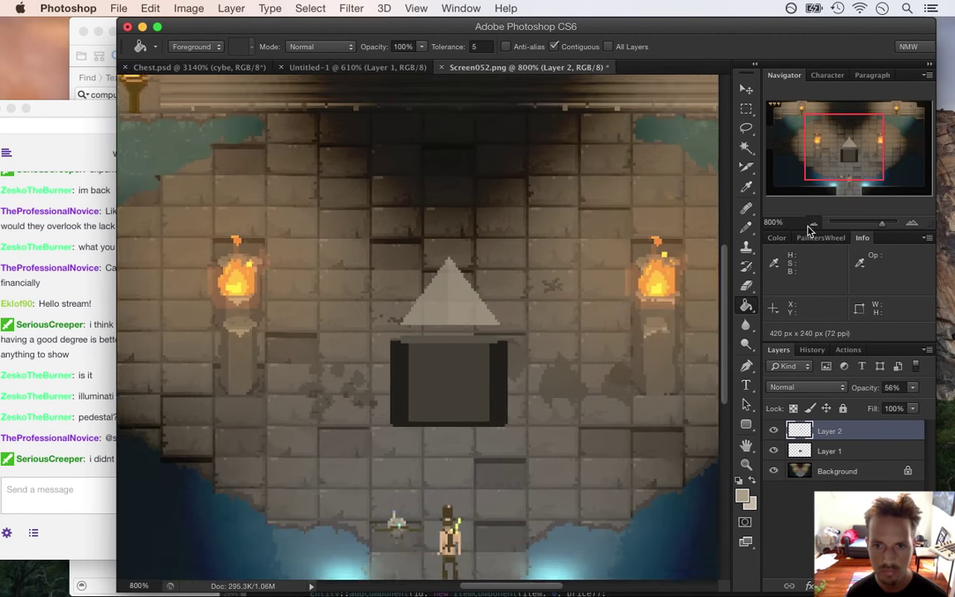
pyautogui.click(809, 226)
pyautogui.click(809, 226)
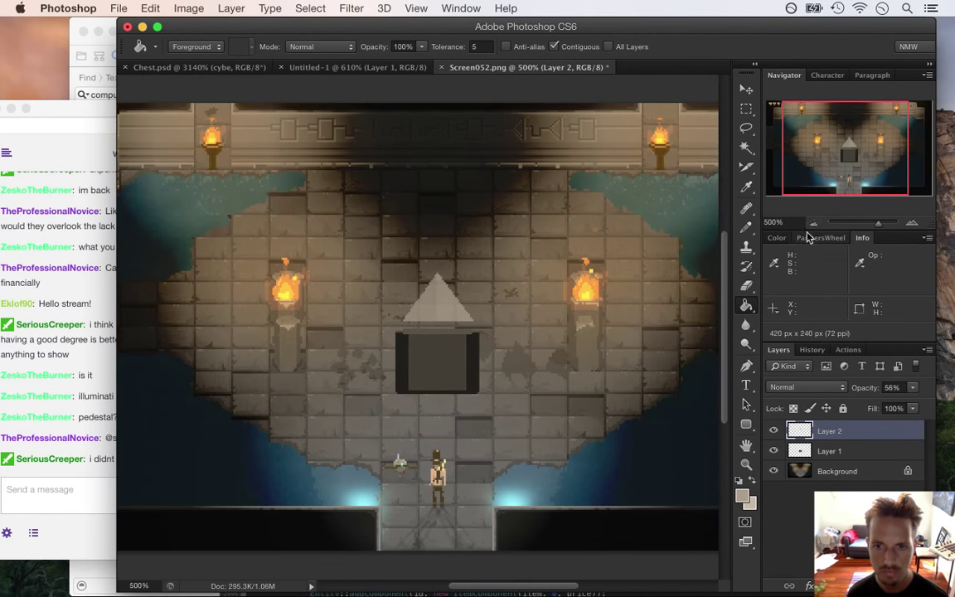
pyautogui.click(809, 226)
pyautogui.press('super+shift+s')
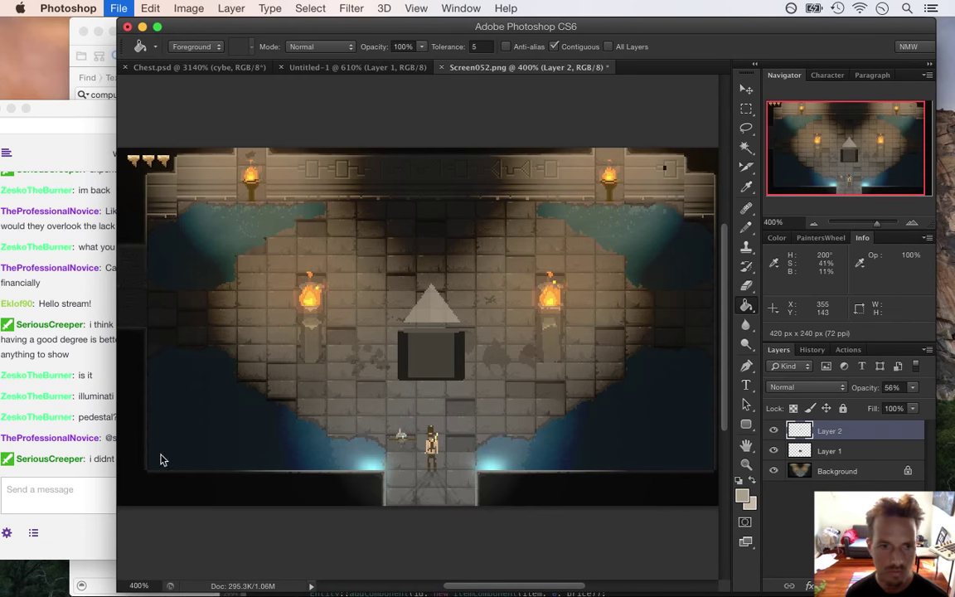
pyautogui.click(699, 582)
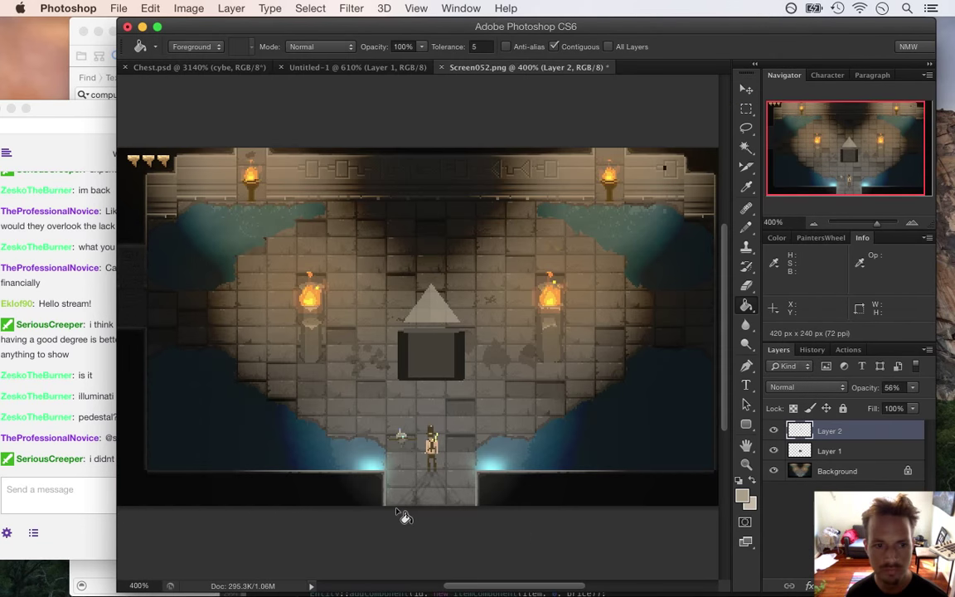
# - Read the Twitch chat messages about degrees versus having work to show, the pedestal guess and the question about today's drawing
pyautogui.click(115, 374)
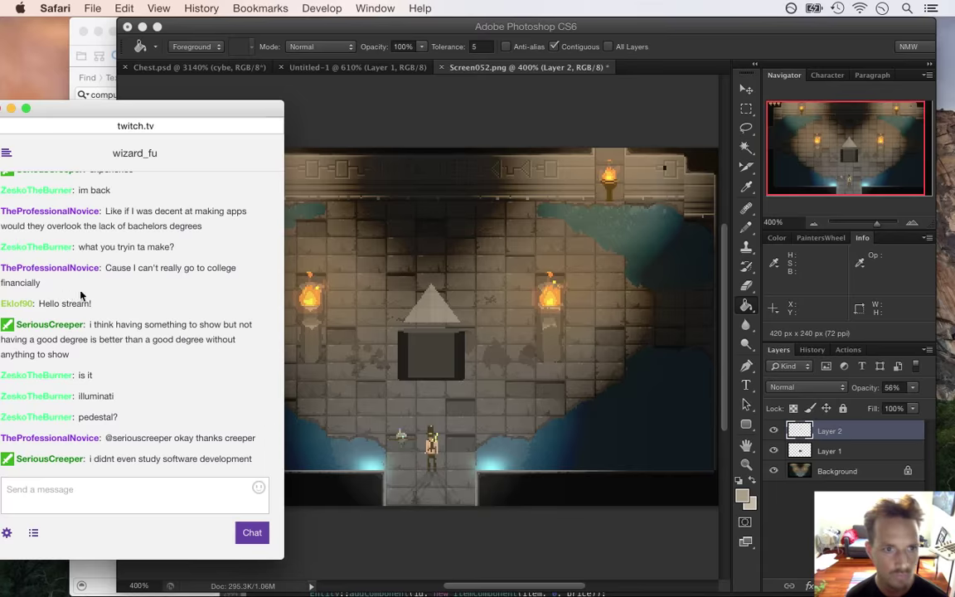
pyautogui.moveTo(50, 305); pyautogui.dragTo(102, 308)
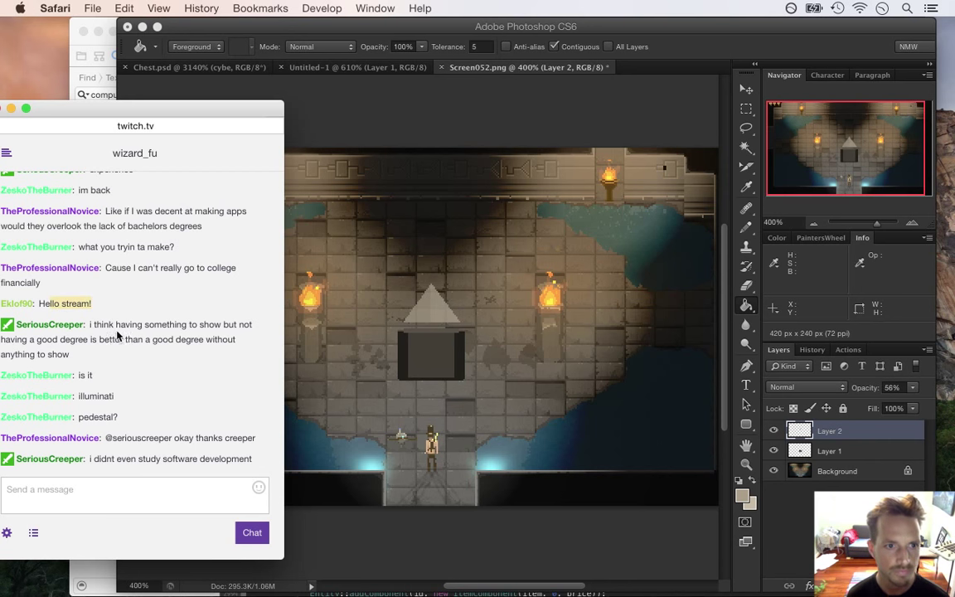
pyautogui.click(121, 270)
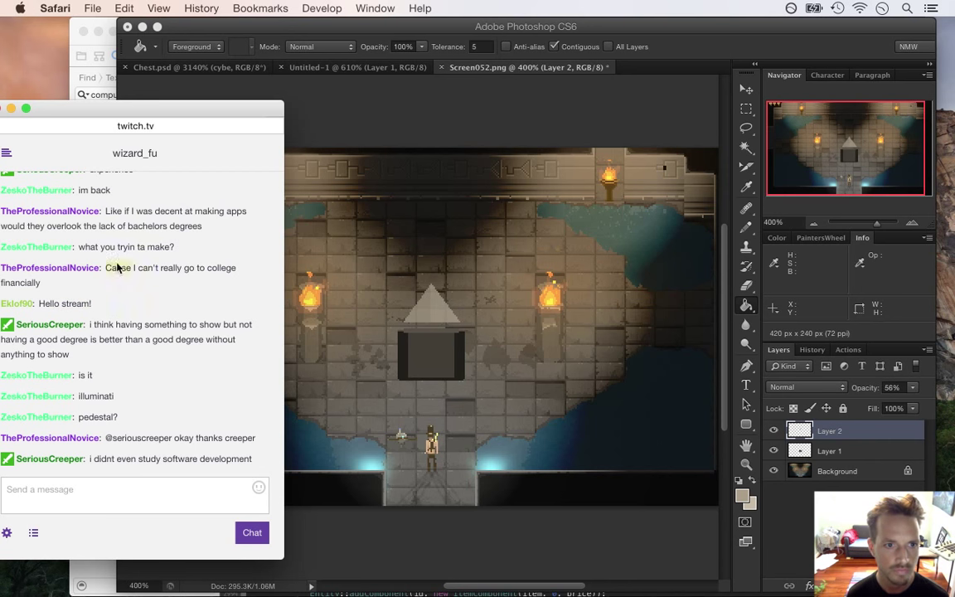
pyautogui.moveTo(119, 210); pyautogui.dragTo(129, 221)
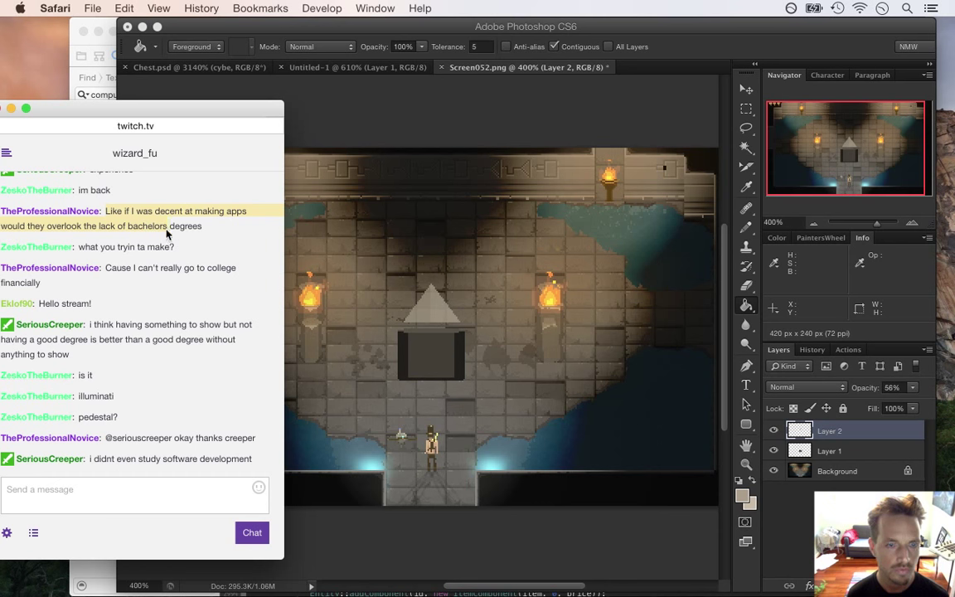
pyautogui.click(144, 191)
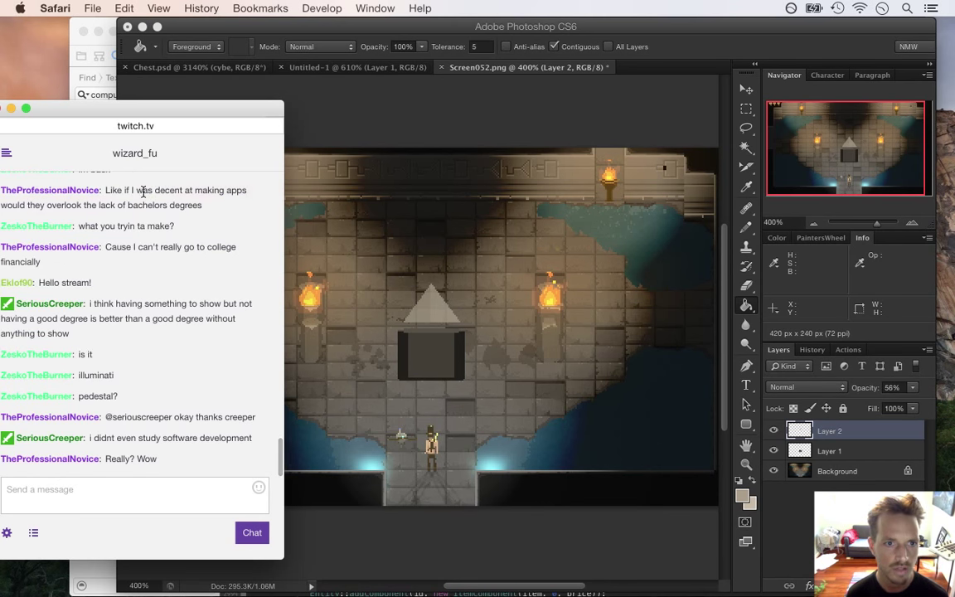
pyautogui.moveTo(121, 191); pyautogui.dragTo(155, 203)
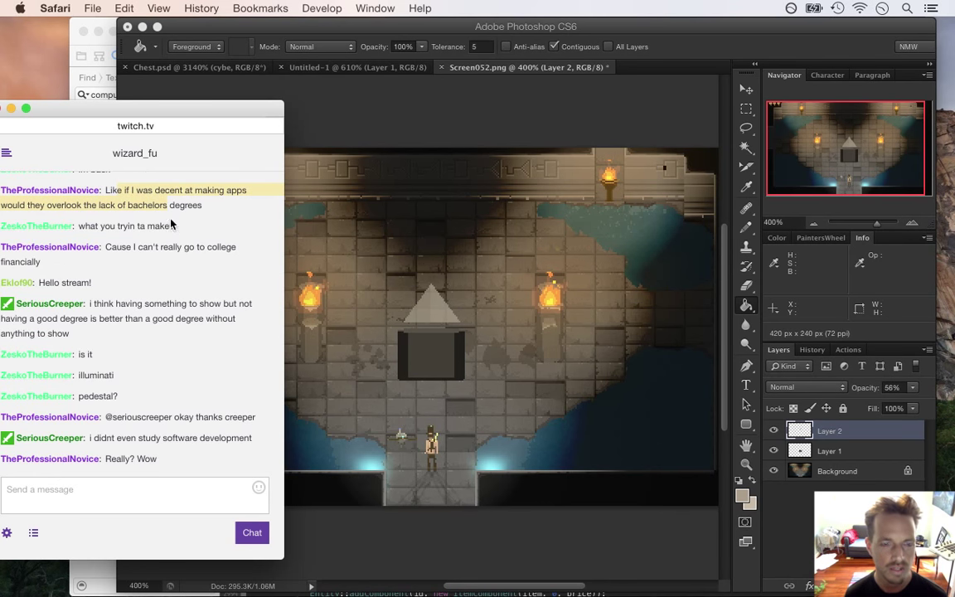
pyautogui.click(136, 190)
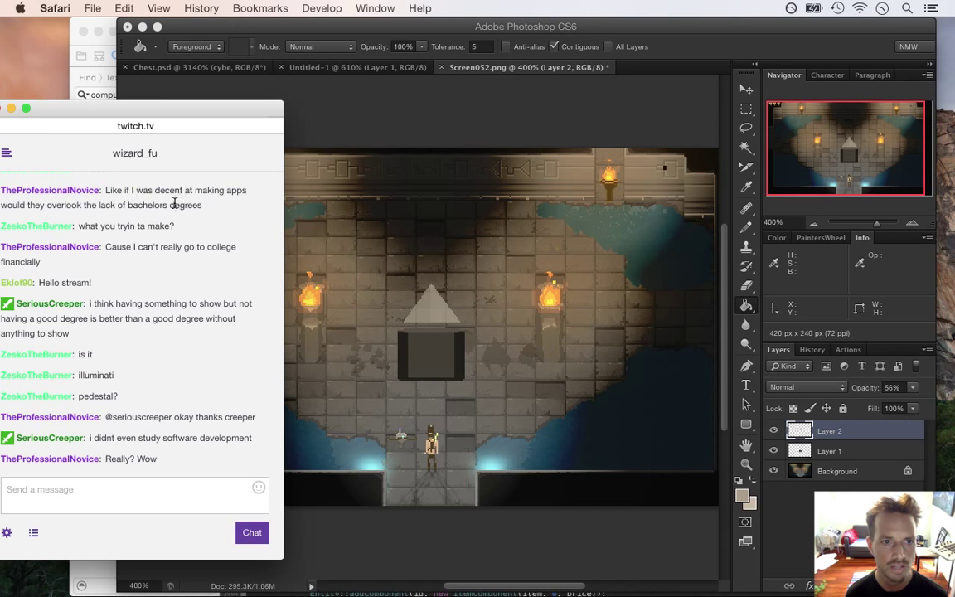
pyautogui.moveTo(127, 193); pyautogui.dragTo(163, 202)
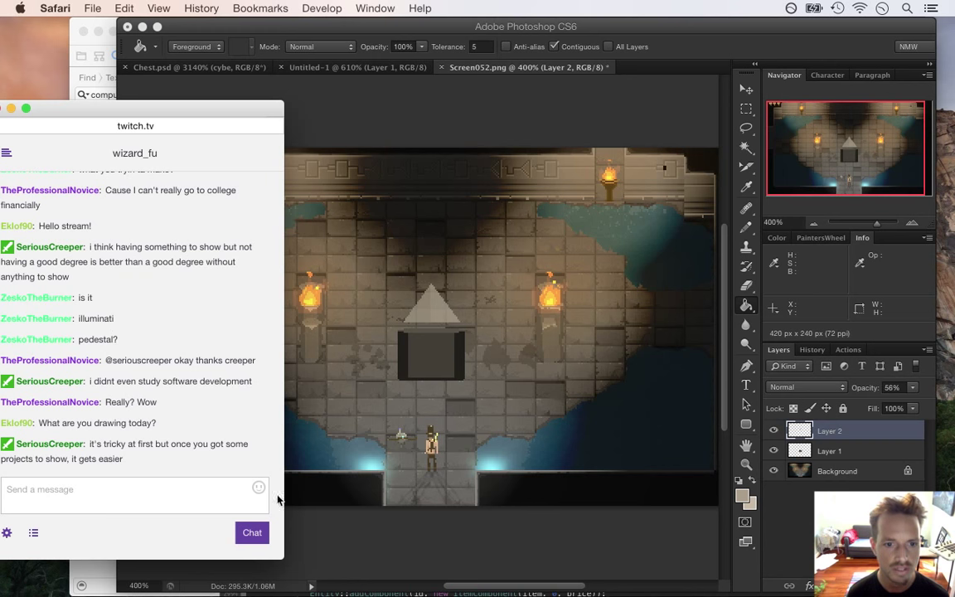
pyautogui.scroll(3, 269, 422)
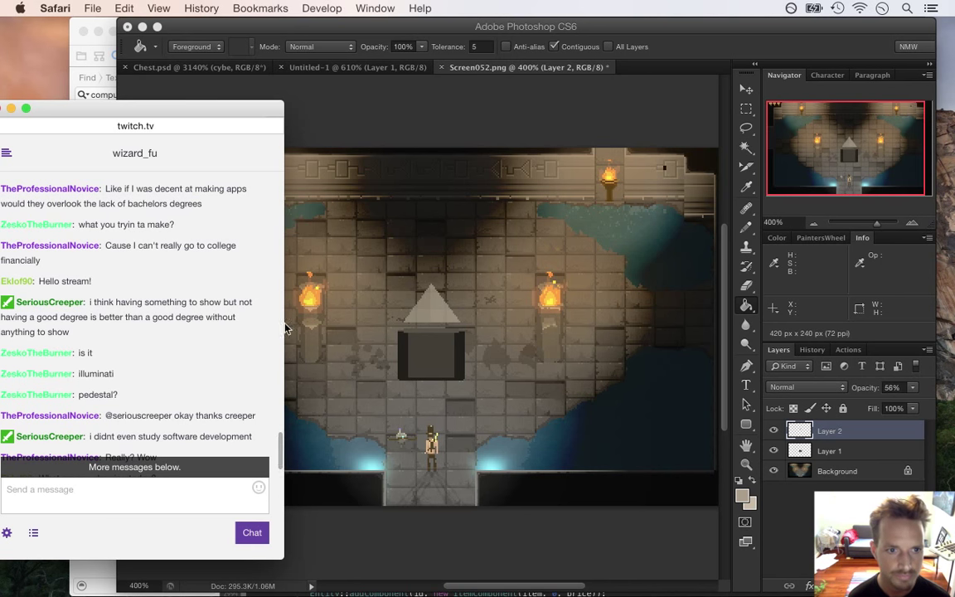
pyautogui.moveTo(94, 302); pyautogui.dragTo(144, 328)
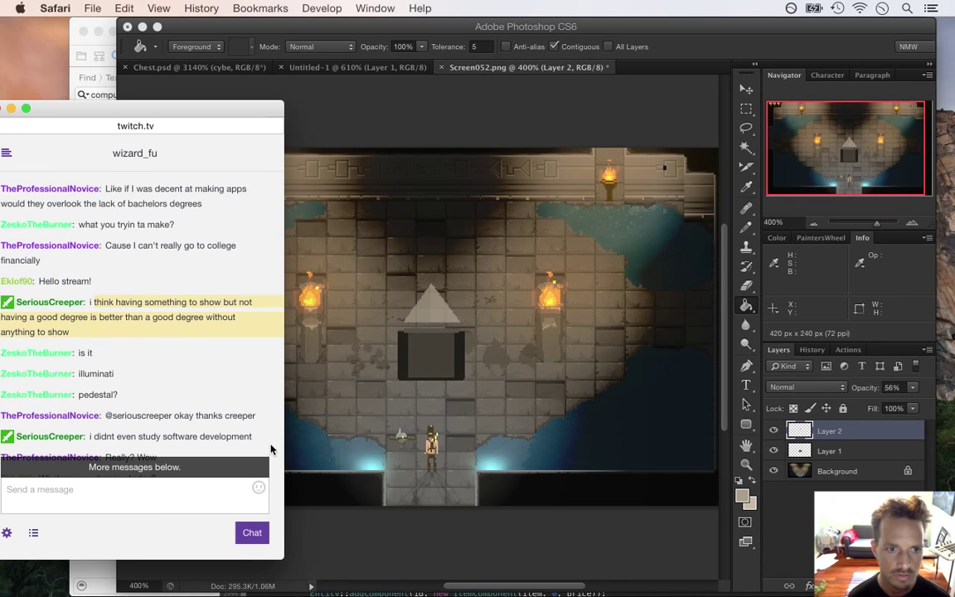
pyautogui.scroll(-2, 278, 448)
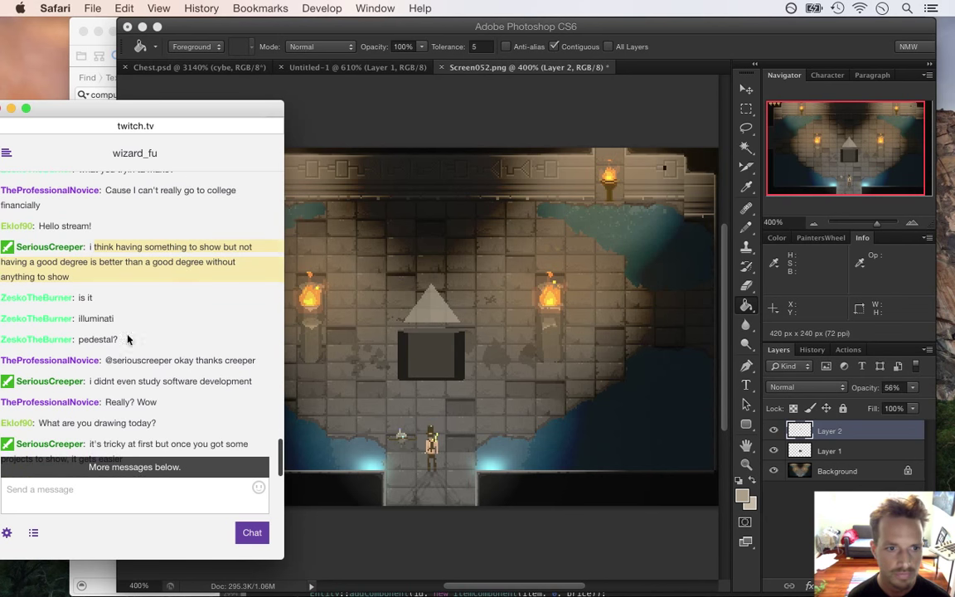
pyautogui.click(85, 339)
pyautogui.doubleClick(85, 339)
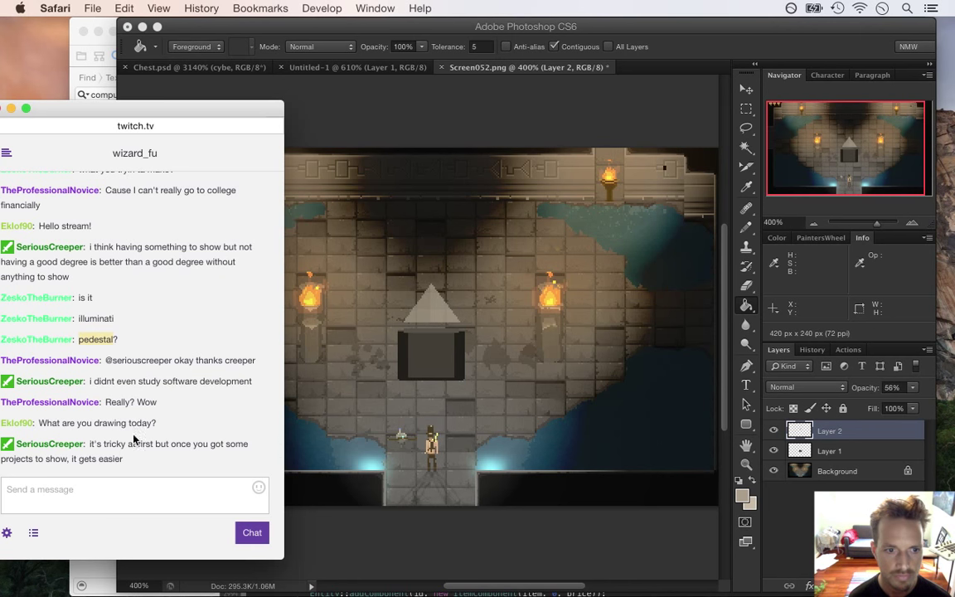
pyautogui.moveTo(61, 423); pyautogui.dragTo(154, 423)
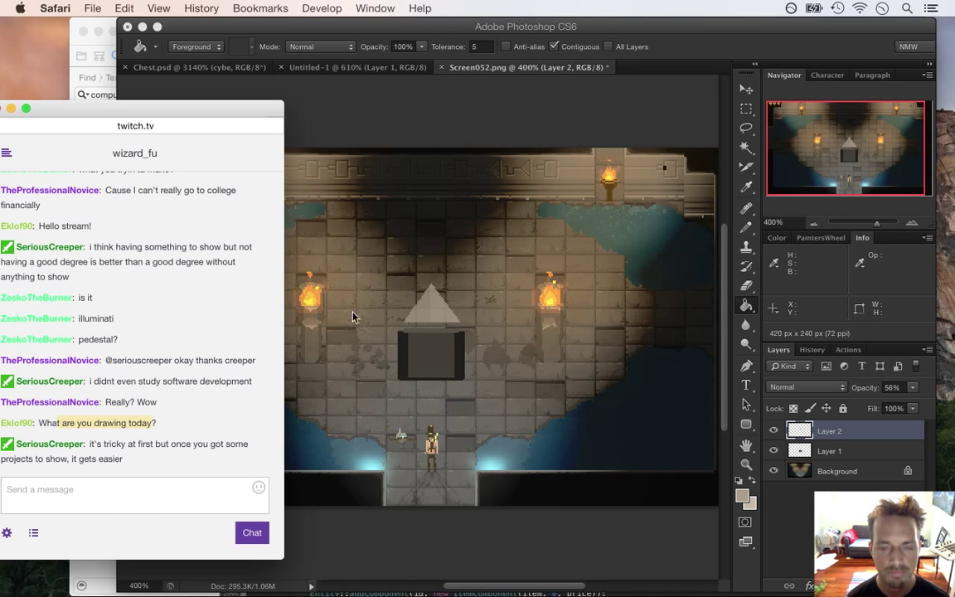
# - Switch to Finder, open Songbringer's days folder and preview the daily screenshots from day140.png to day142.jpg
pyautogui.press('super+Tab')
pyautogui.press('super+Tab')
pyautogui.press('super+Tab')
pyautogui.moveTo(376, 286)
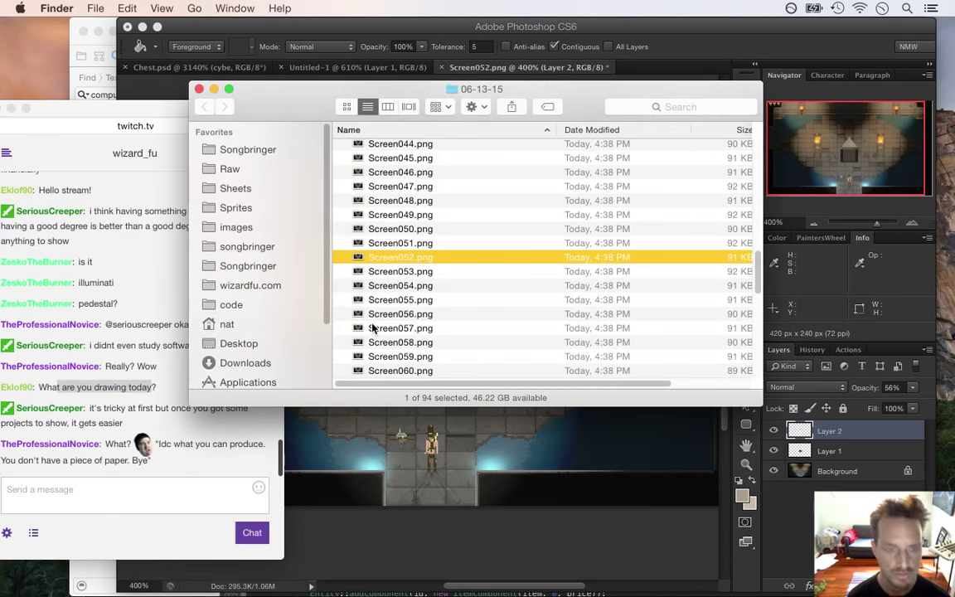
pyautogui.click(264, 191)
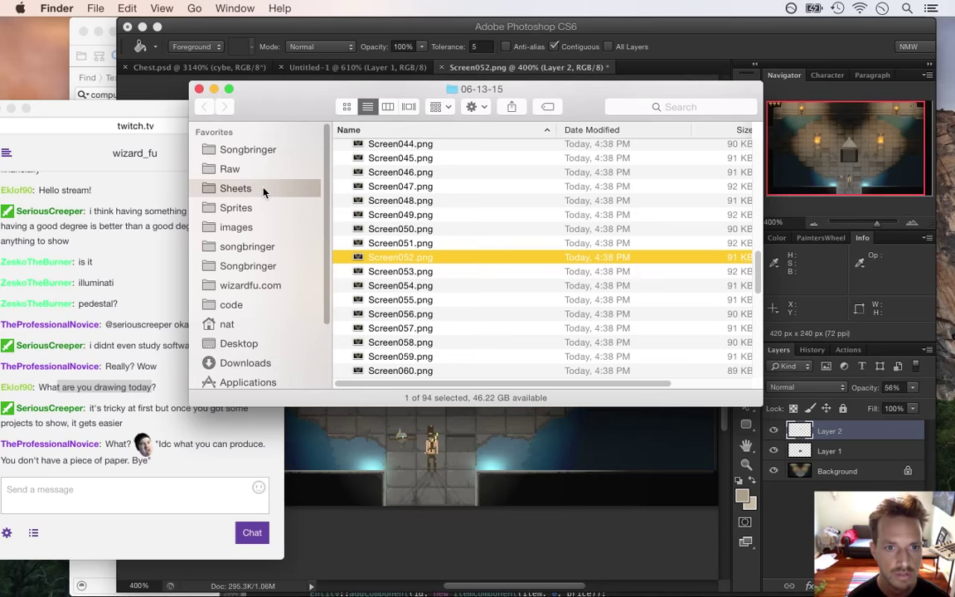
pyautogui.click(234, 149)
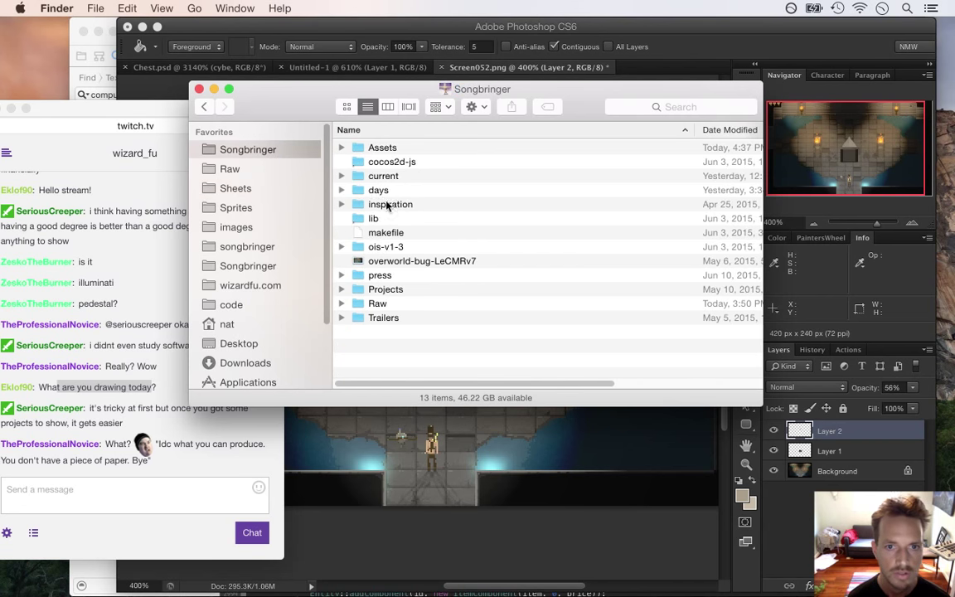
pyautogui.doubleClick(389, 190)
pyautogui.click(407, 159)
pyautogui.press('space')
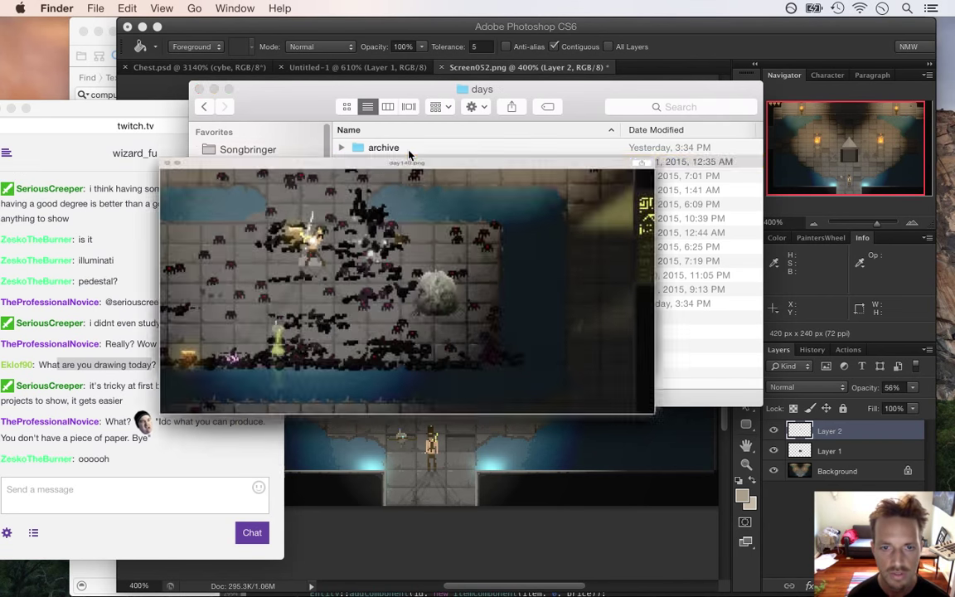
pyautogui.press('Down')
pyautogui.press('Down')
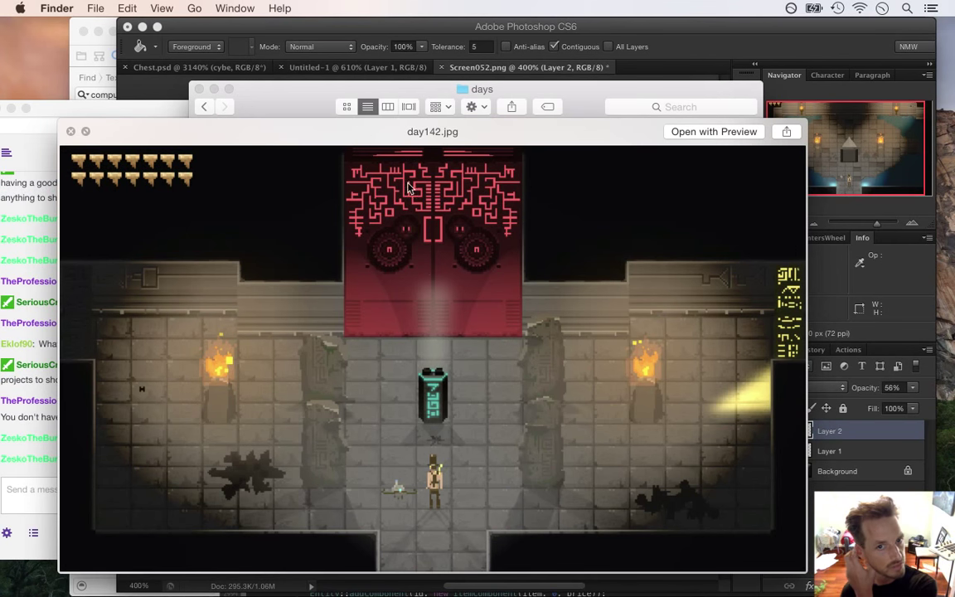
pyautogui.click(70, 131)
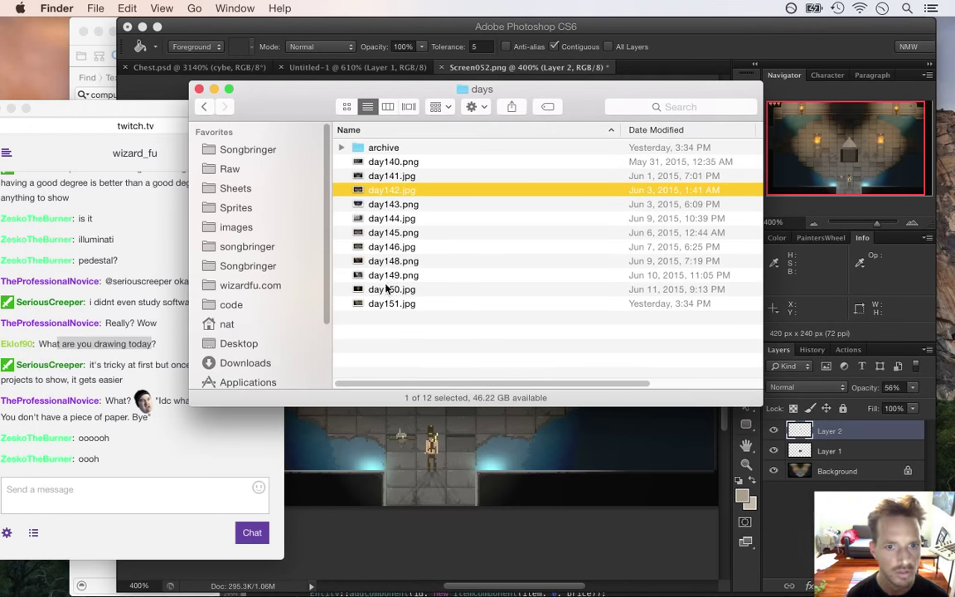
# - Preview the daily screenshots onward from day142.jpg and examine the room in day145.png
pyautogui.press('space')
pyautogui.press('Down')
pyautogui.press('Down')
pyautogui.press('Down')
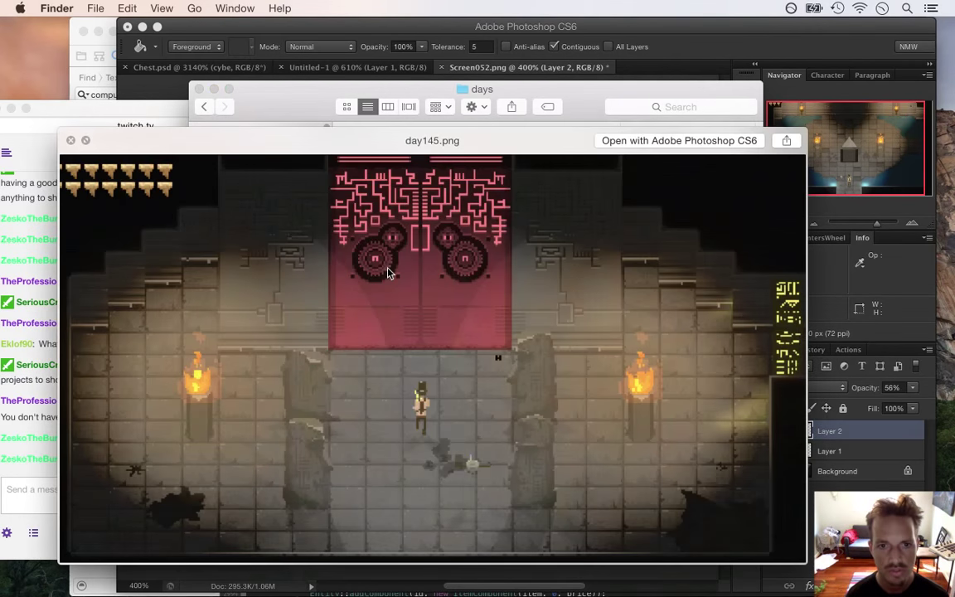
pyautogui.press('Down')
pyautogui.press('Up')
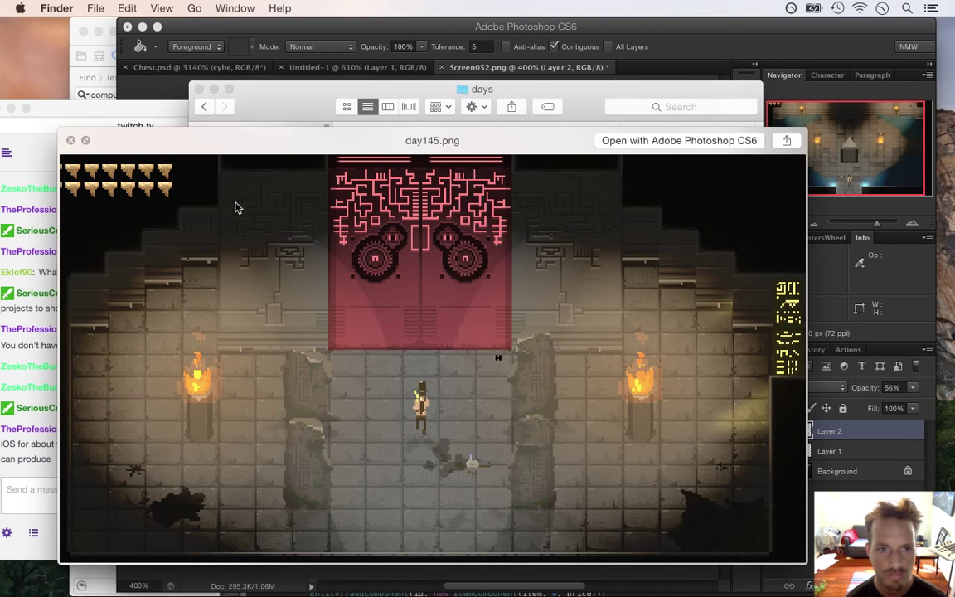
pyautogui.press('space')
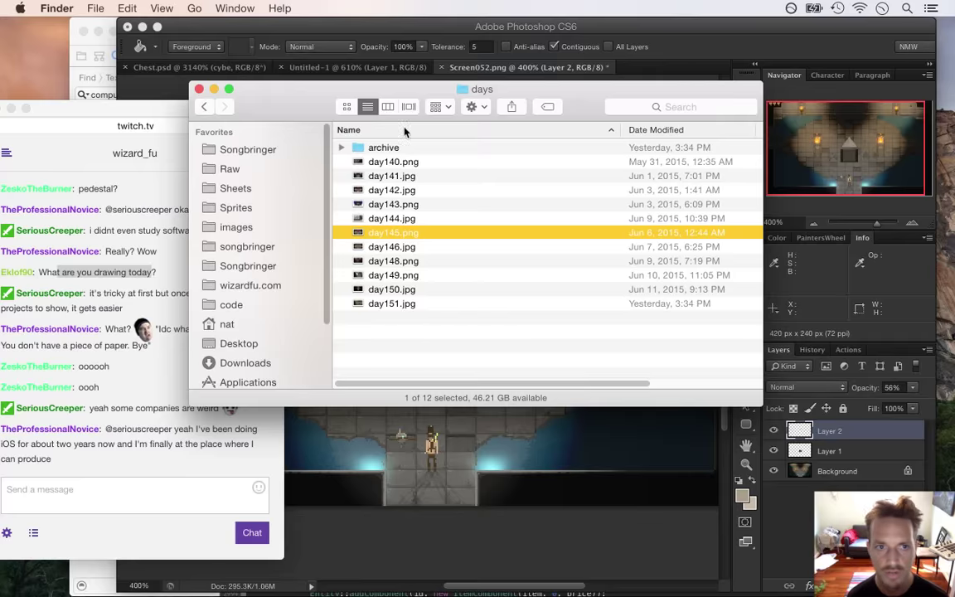
# - Read the latest Twitch chat messages about companies that value a degree over what someone can produce
pyautogui.click(120, 116)
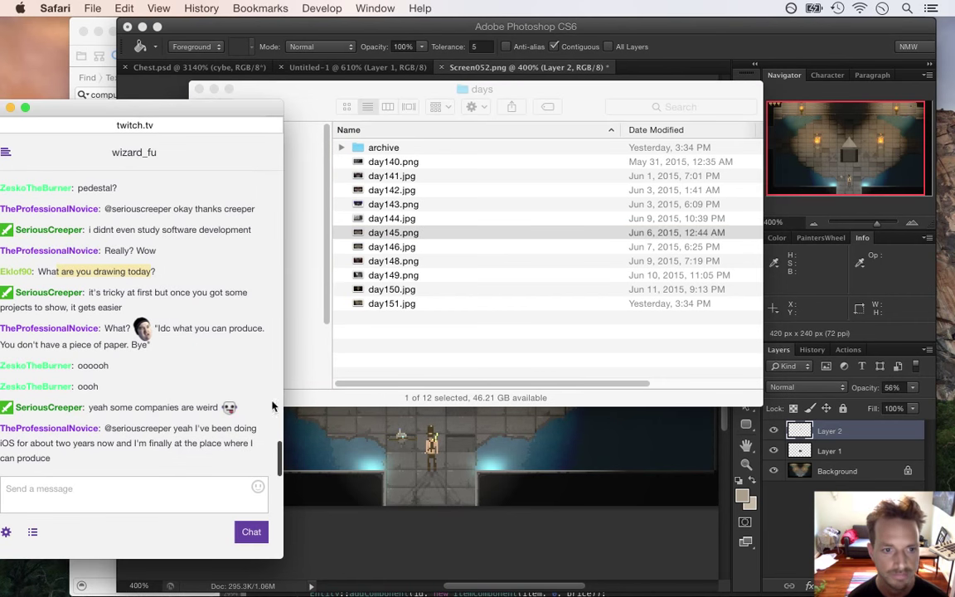
pyautogui.click(132, 365)
pyautogui.moveTo(117, 329); pyautogui.dragTo(146, 349)
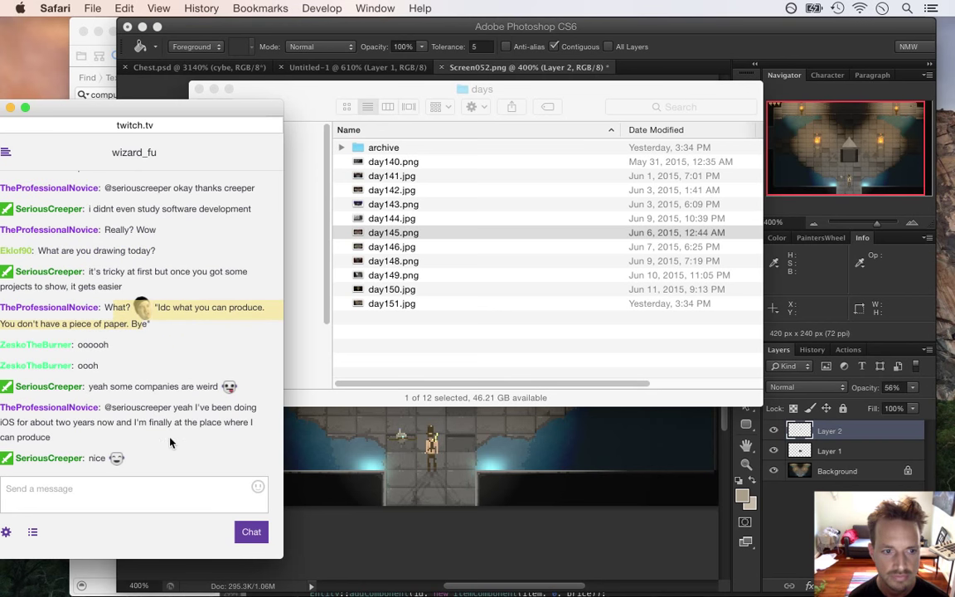
# - Return to Photoshop and, in Chest.psd, hide the turquoise pillar glow layer and the cybe layer, leaving the plain stone pillar
pyautogui.click(703, 26)
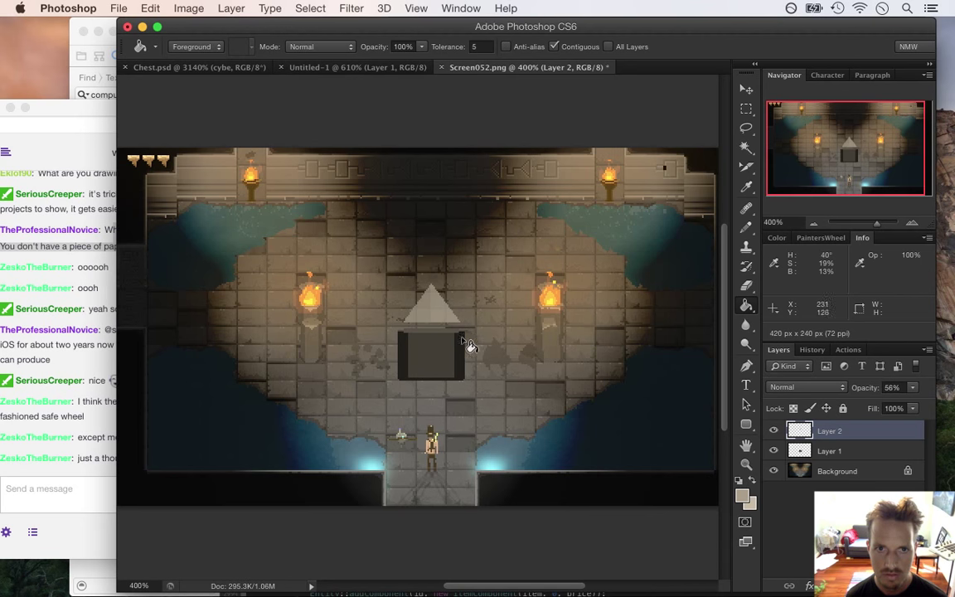
pyautogui.click(189, 68)
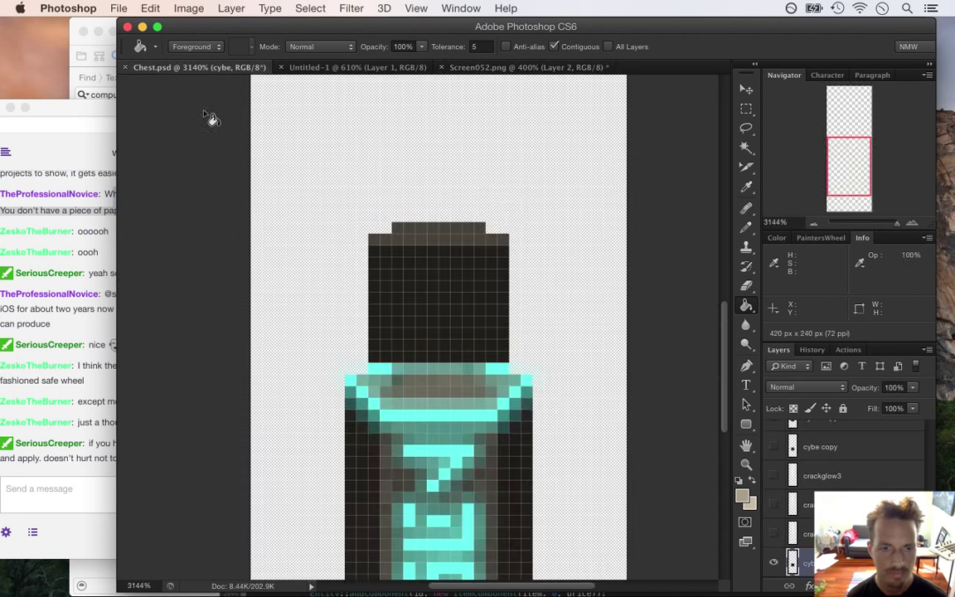
pyautogui.click(810, 224)
pyautogui.click(810, 224)
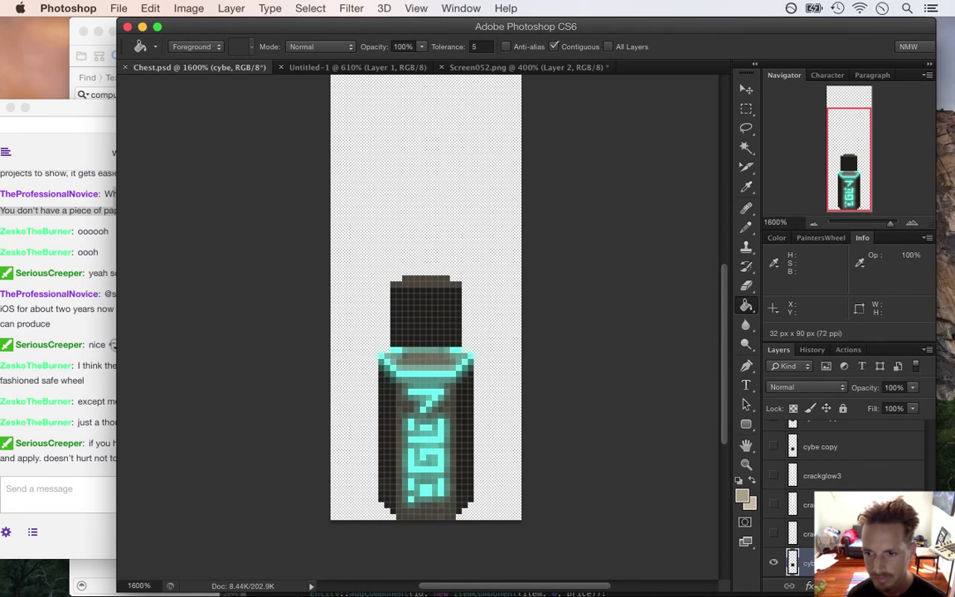
pyautogui.scroll(-3, 845, 489)
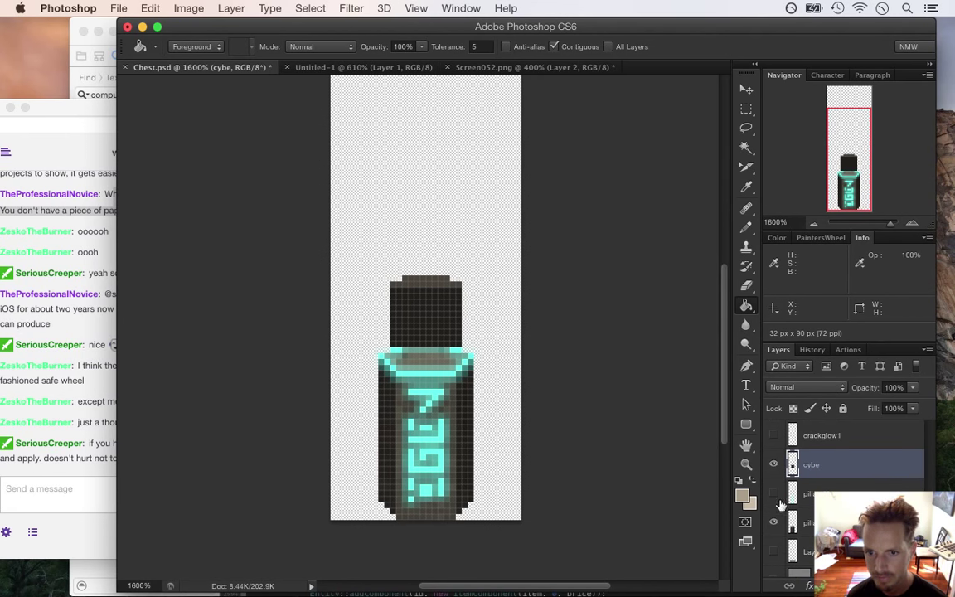
pyautogui.click(773, 493)
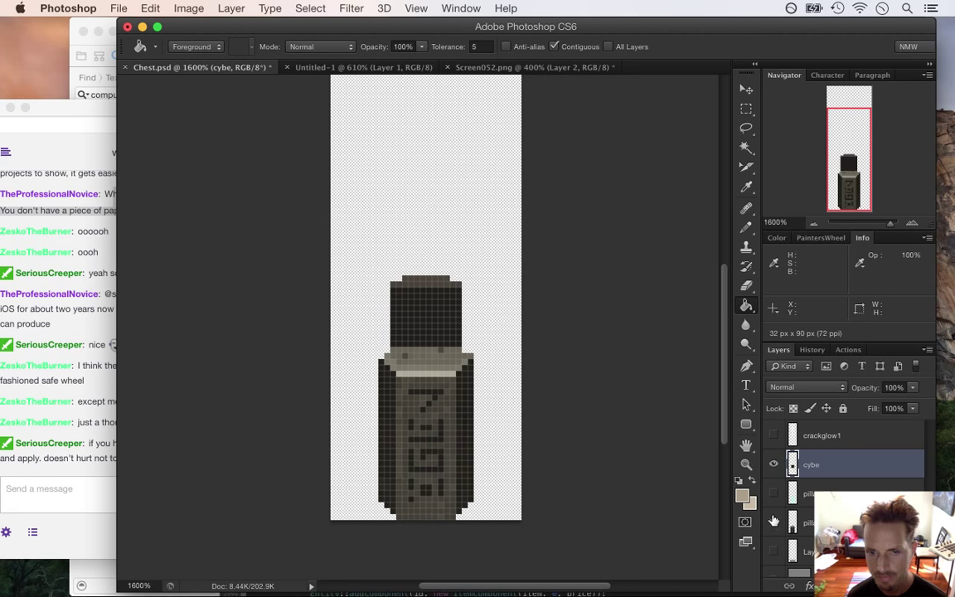
pyautogui.click(773, 464)
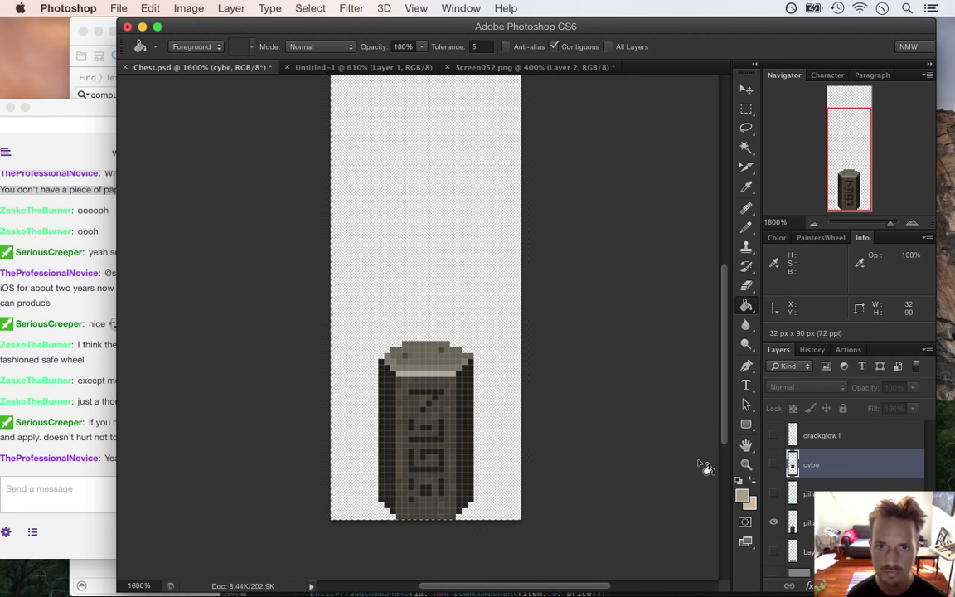
# - Copy the whole stone pillar into Screen052.png as a new layer and place it beside the pedestal, toward the right torch
pyautogui.click(398, 68)
pyautogui.click(497, 67)
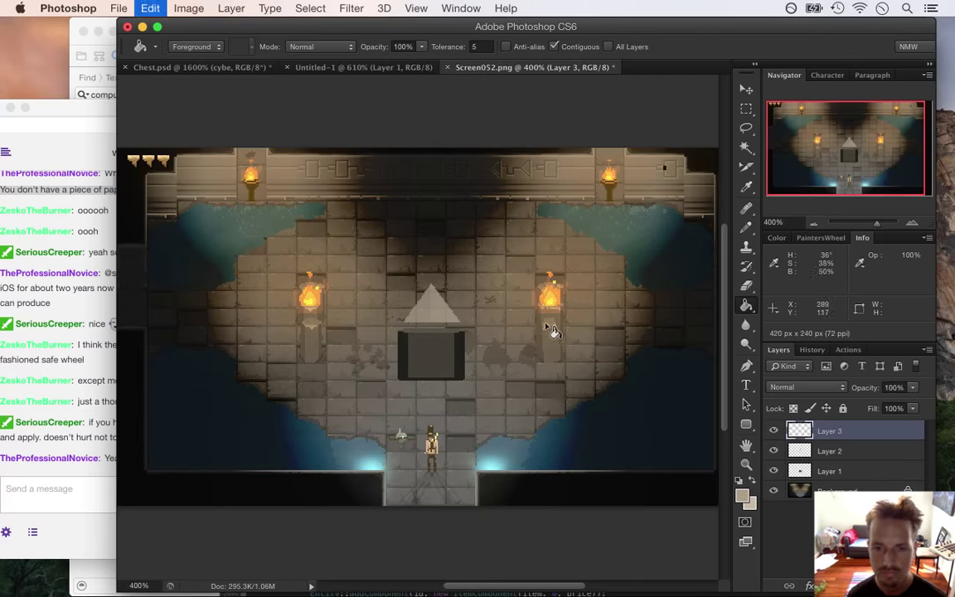
pyautogui.hotkey('ctrl', 'v')
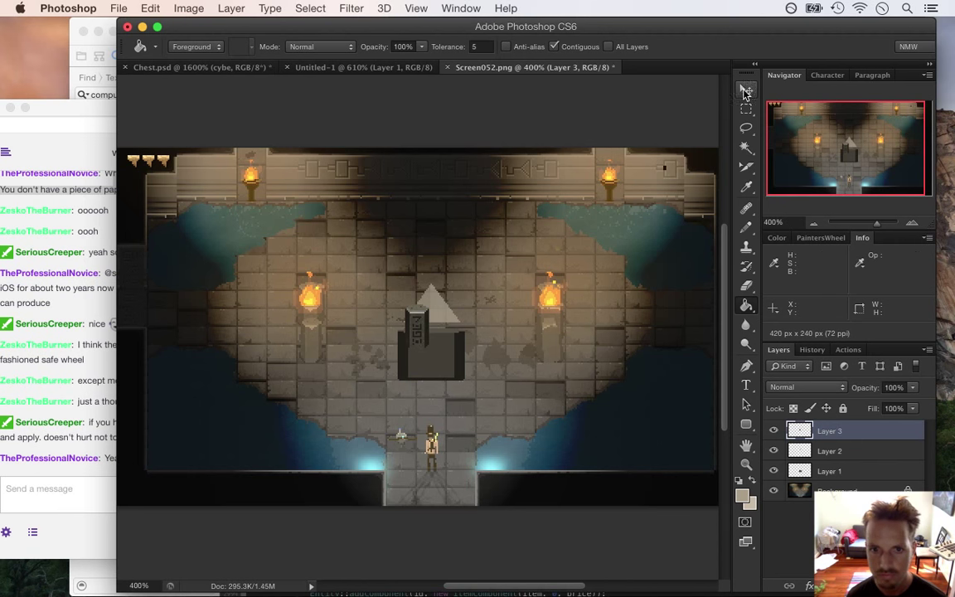
pyautogui.click(746, 89)
pyautogui.moveTo(505, 319); pyautogui.dragTo(604, 347)
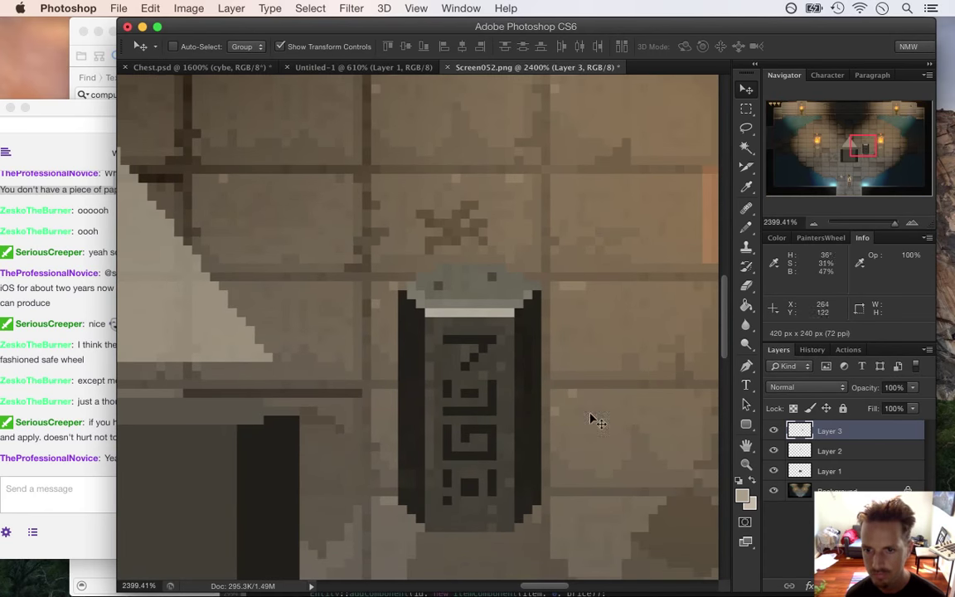
# - Sample the pillar's dark front colour and pencil over all the carved glyphs on its front face
pyautogui.press('i')
pyautogui.click(478, 325)
pyautogui.press('b')
pyautogui.moveTo(448, 335)
pyautogui.mouseDown()
pyautogui.moveTo(490, 339)
pyautogui.moveTo(466, 366)
pyautogui.moveTo(465, 384)
pyautogui.moveTo(447, 389)
pyautogui.moveTo(487, 382)
pyautogui.moveTo(491, 400)
pyautogui.moveTo(449, 414)
pyautogui.moveTo(450, 457)
pyautogui.moveTo(491, 453)
pyautogui.moveTo(492, 434)
pyautogui.moveTo(464, 429)
pyautogui.mouseUp()
pyautogui.moveTo(447, 474)
pyautogui.mouseDown()
pyautogui.moveTo(443, 497)
pyautogui.moveTo(447, 473)
pyautogui.moveTo(459, 488)
pyautogui.moveTo(468, 484)
pyautogui.mouseUp()
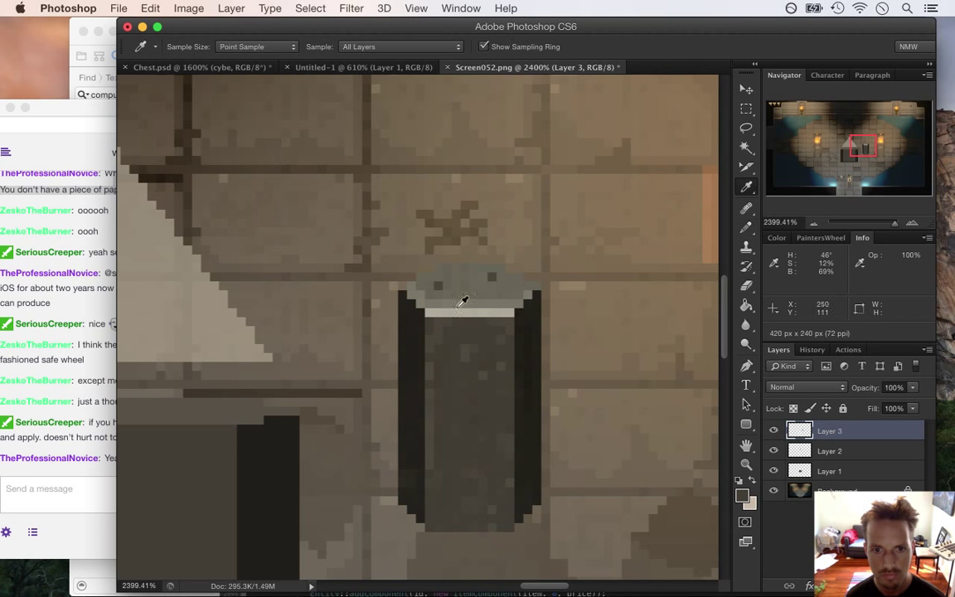
# - Sample the grey of the pillar's top and pencil it over the light rim line, then view the whole room
pyautogui.keyDown('alt'); pyautogui.click(438, 270); pyautogui.keyUp('alt')
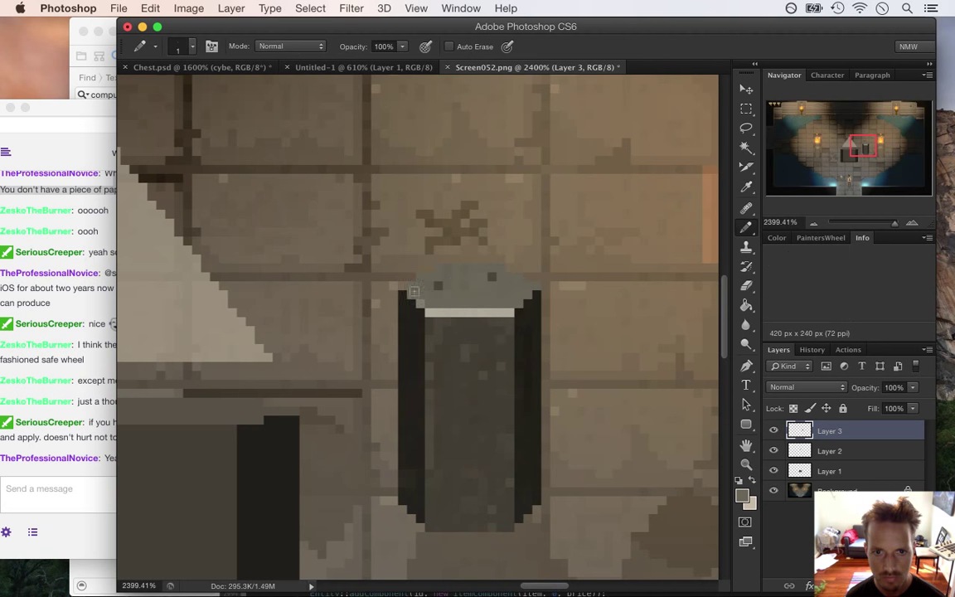
pyautogui.moveTo(425, 312); pyautogui.dragTo(503, 312)
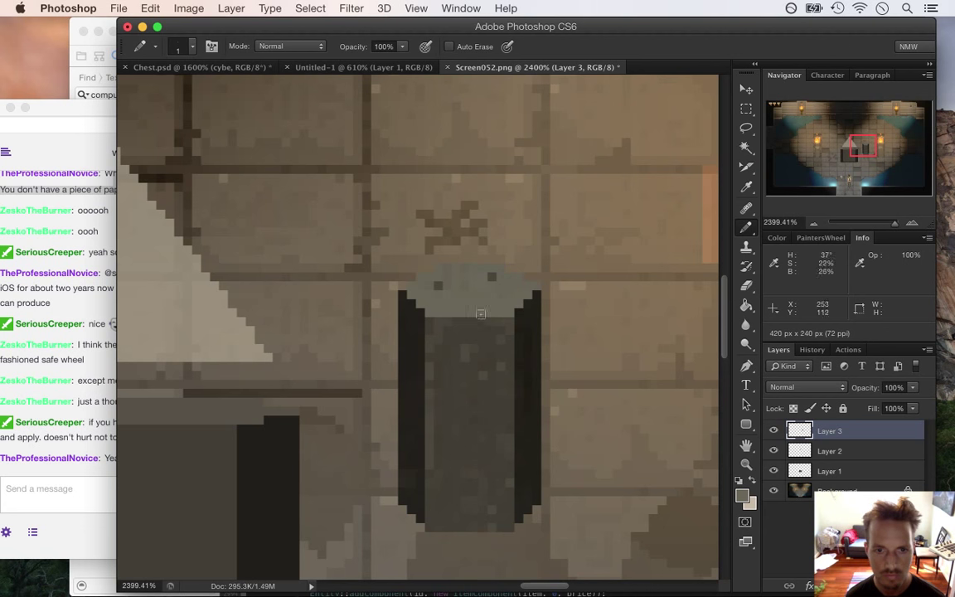
pyautogui.press('alt')
pyautogui.keyDown('alt'); pyautogui.click(412, 321); pyautogui.keyUp('alt')
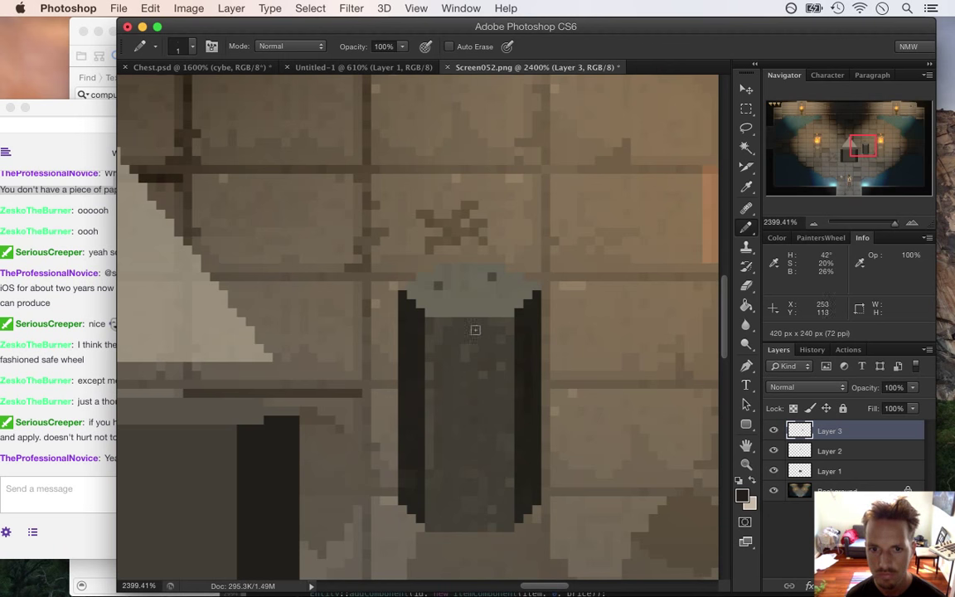
pyautogui.press('super+0')
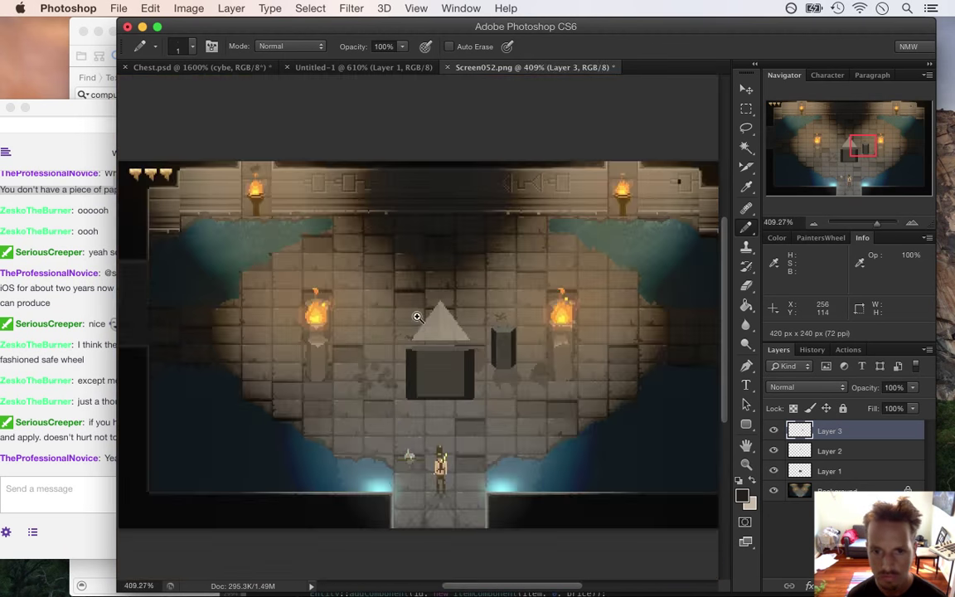
# - Flip the pillar vertically and move it to the room's upper wall above the pyramid, at X 211.5, Y 15 px
pyautogui.press('v')
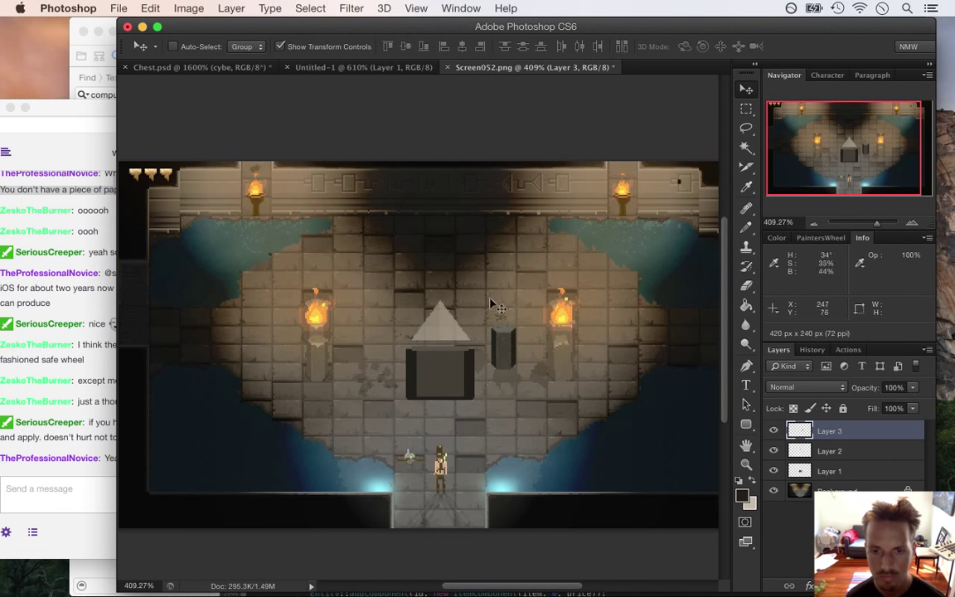
pyautogui.press('super+t')
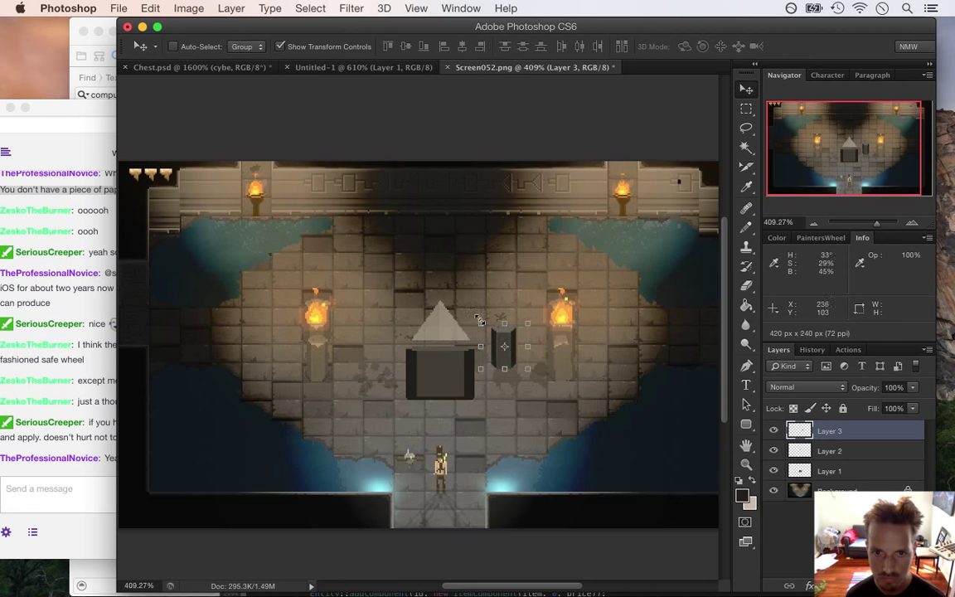
pyautogui.press('super+t')
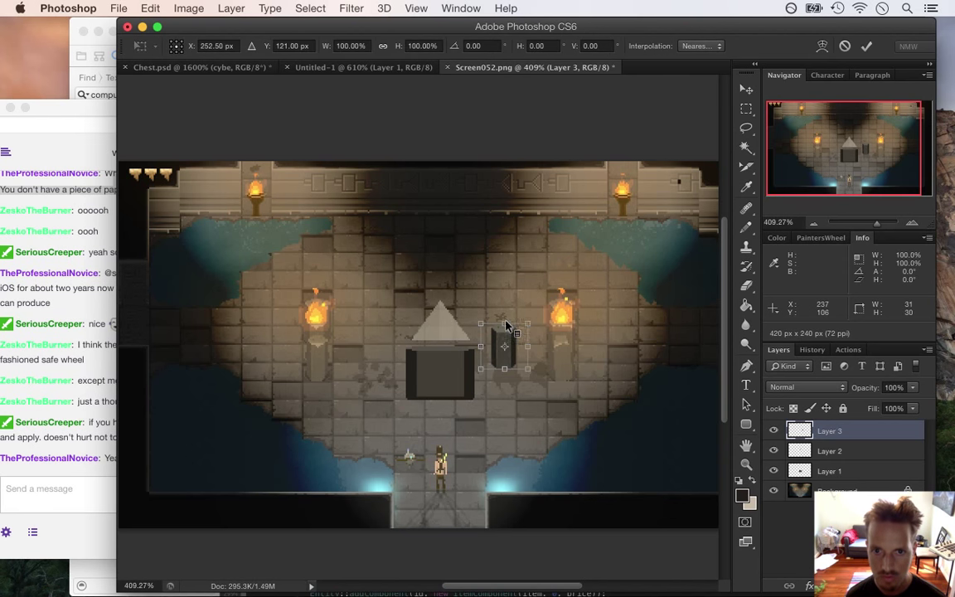
pyautogui.rightClick(516, 328)
pyautogui.click(558, 535)
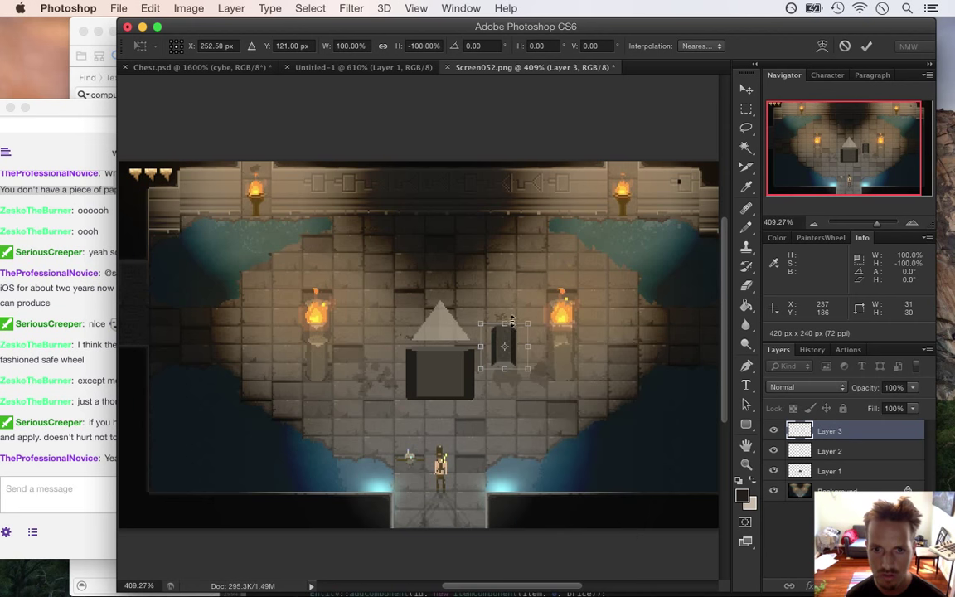
pyautogui.moveTo(509, 340); pyautogui.dragTo(445, 175)
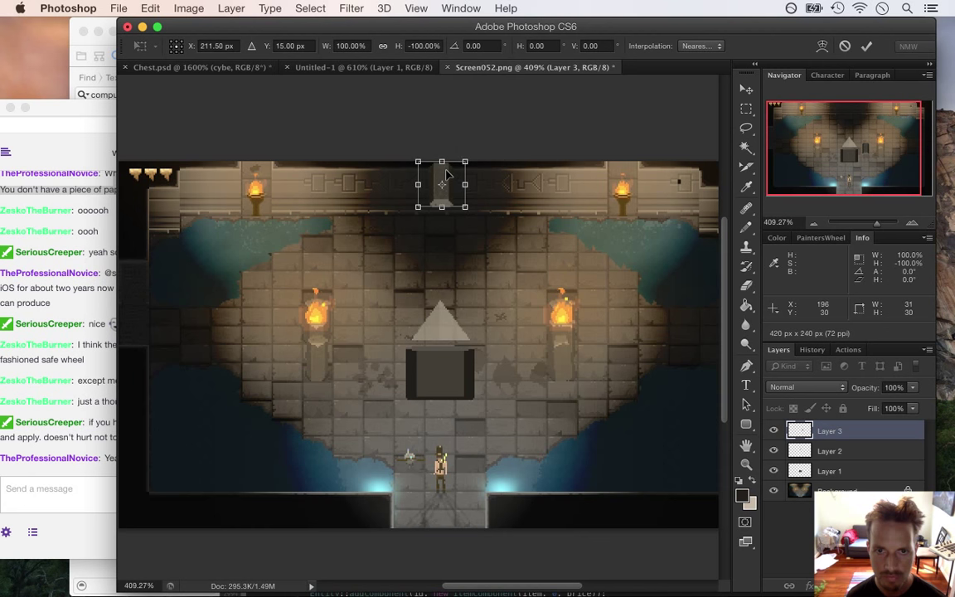
pyautogui.click(867, 48)
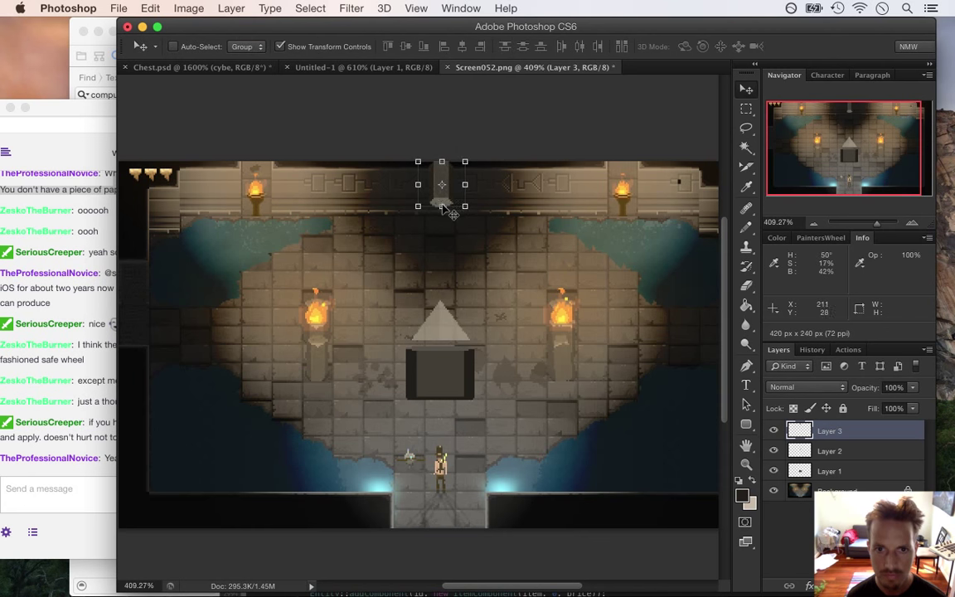
# - Try stretching the hanging pillar down toward the pyramid to 266.67% height
pyautogui.moveTo(442, 206); pyautogui.dragTo(444, 283)
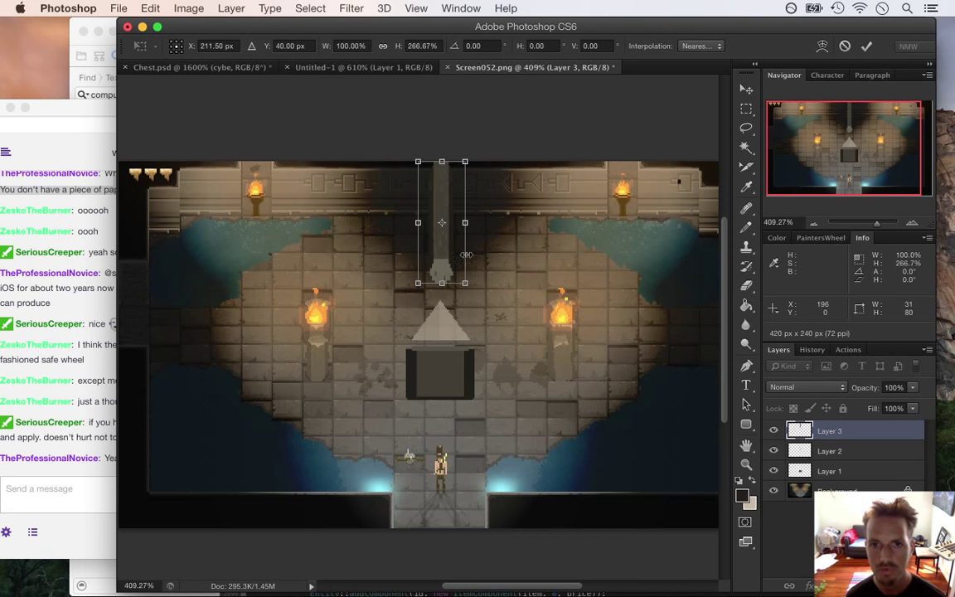
pyautogui.click(844, 46)
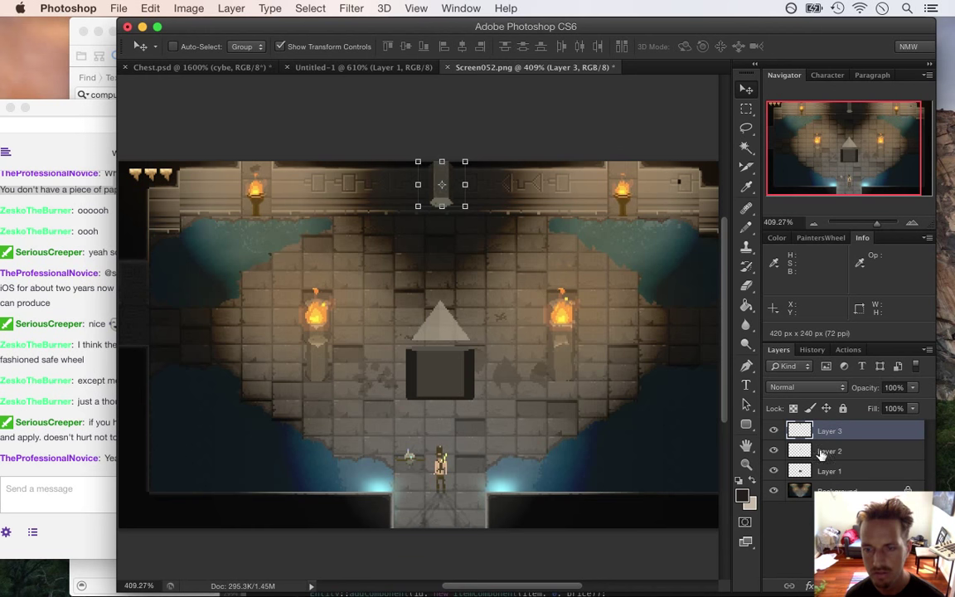
# - Duplicate the hanging pillar's layer and try flipping the copy horizontally
pyautogui.press('super+j')
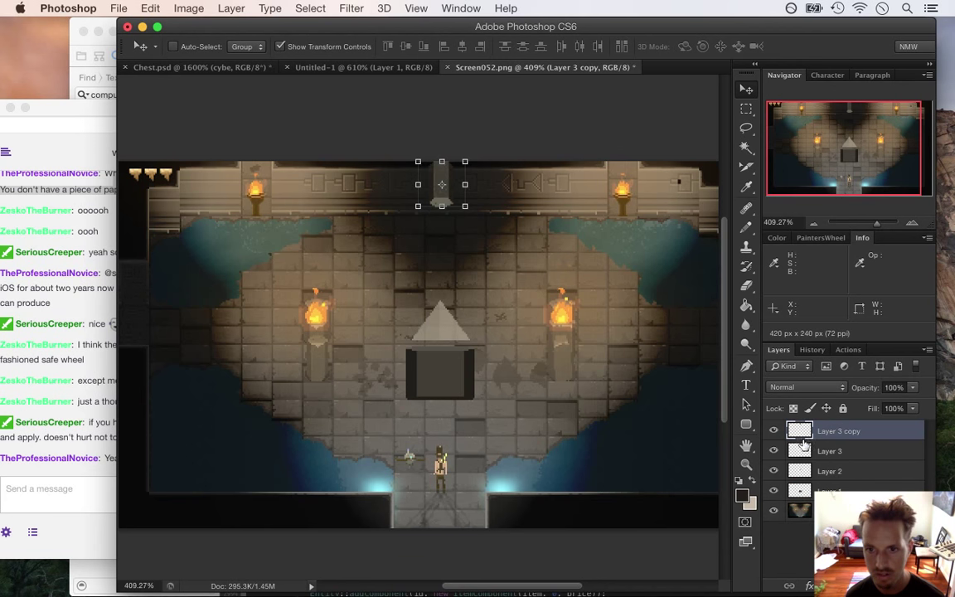
pyautogui.click(440, 207)
pyautogui.rightClick(457, 204)
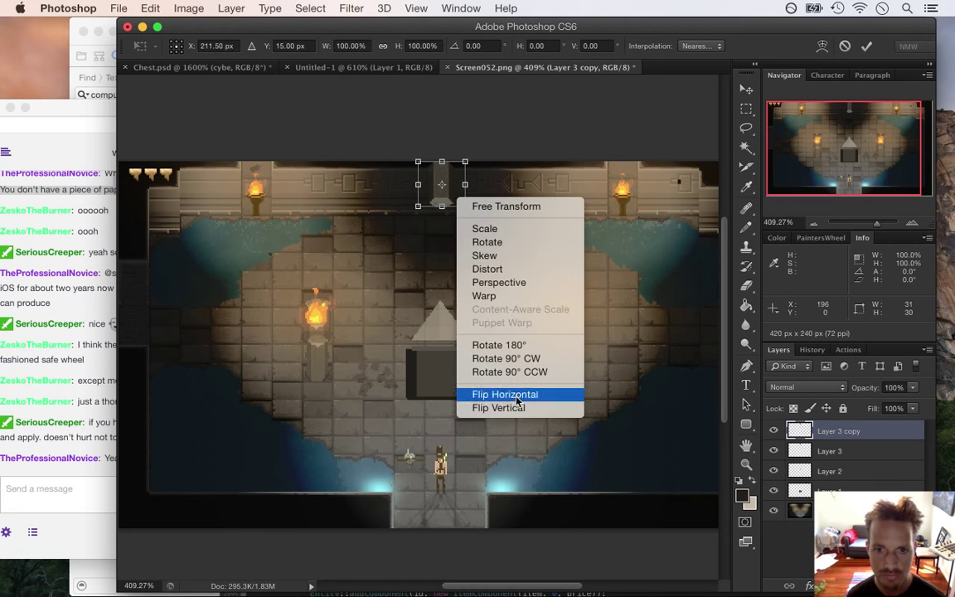
pyautogui.click(505, 395)
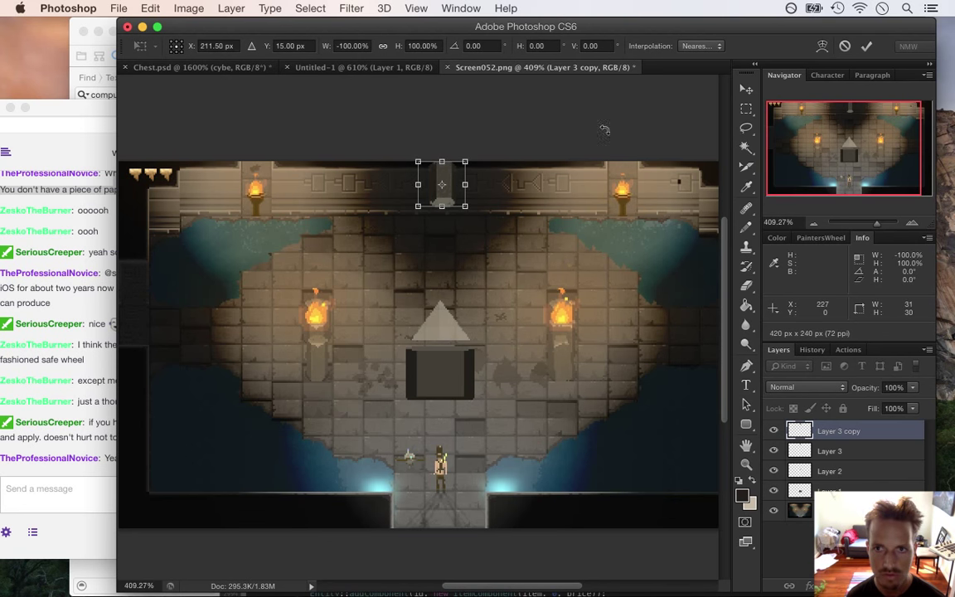
pyautogui.press('Return')
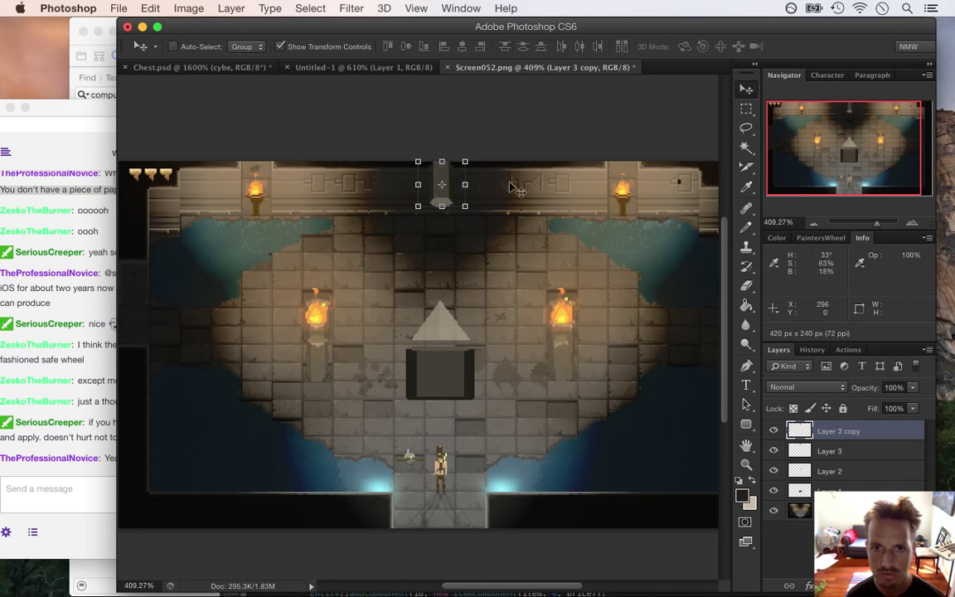
# - Flip the pillar copy vertically and move it over the dark pedestal below the pyramid, at X 211.5, Y 139 px
pyautogui.click(442, 206)
pyautogui.rightClick(454, 198)
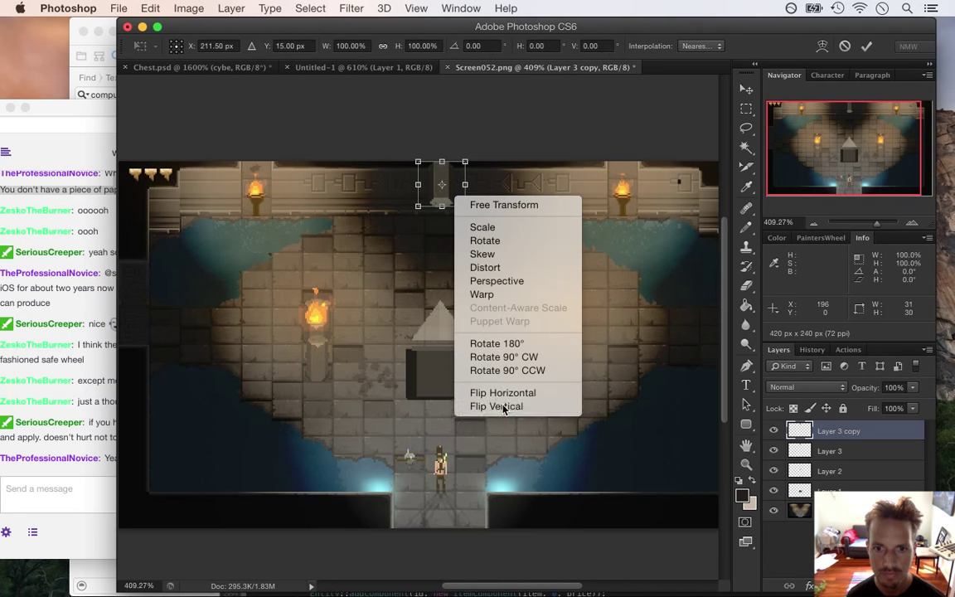
pyautogui.click(503, 407)
pyautogui.moveTo(450, 176); pyautogui.dragTo(452, 368)
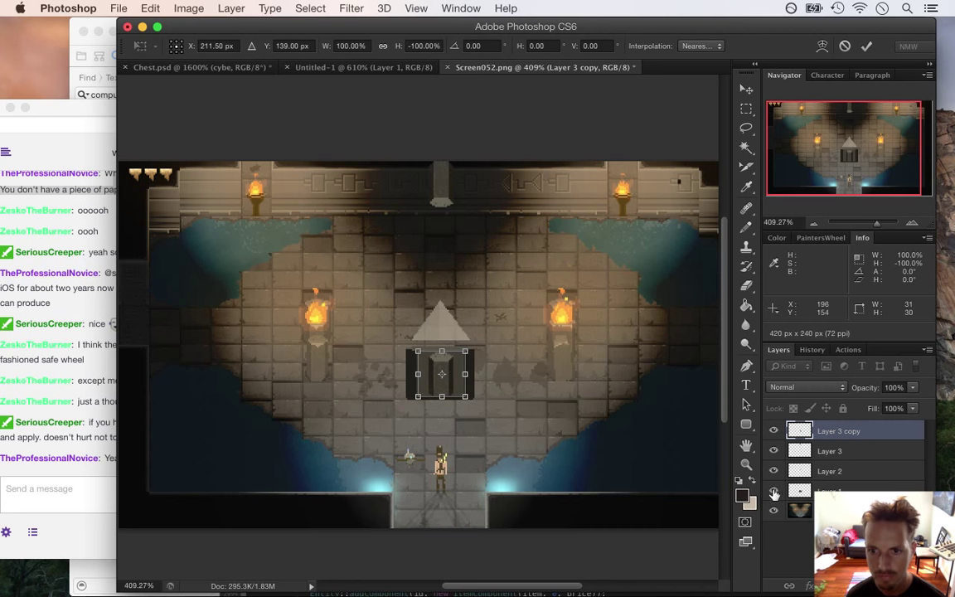
pyautogui.click(866, 46)
# - Hide Layer 1 with the old dark pedestal, check the Twitch chat and return to Photoshop
pyautogui.click(774, 490)
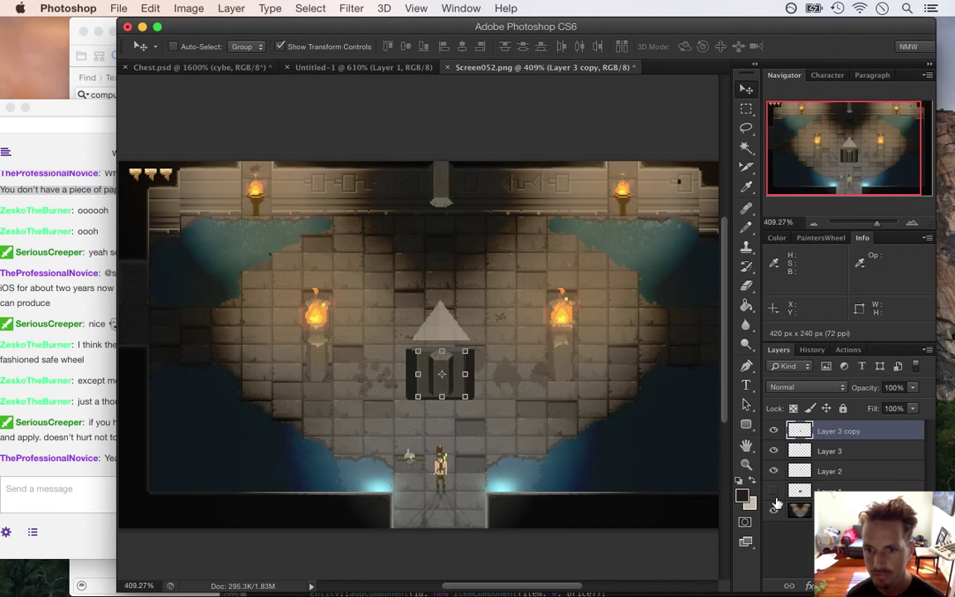
pyautogui.click(106, 373)
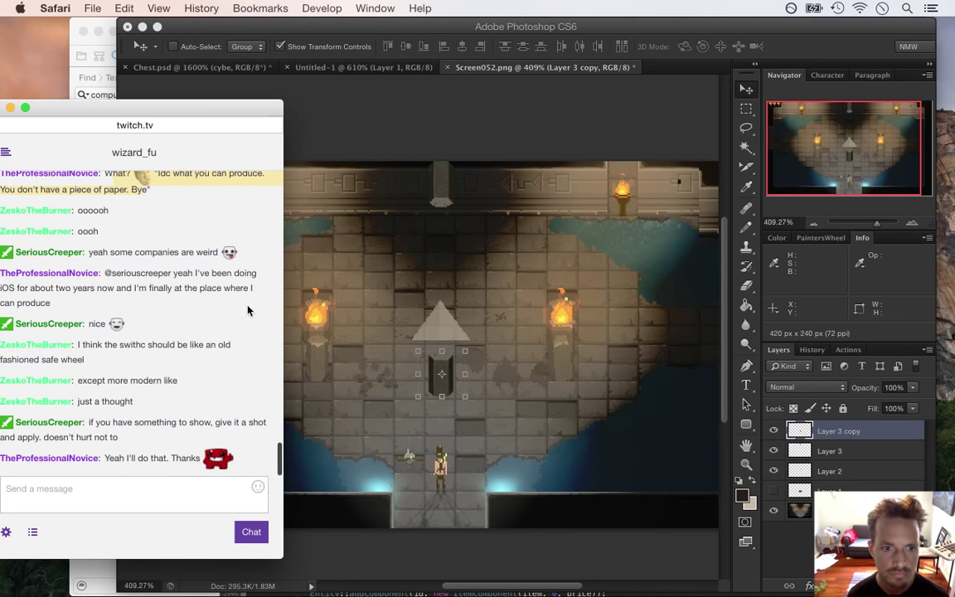
pyautogui.click(681, 26)
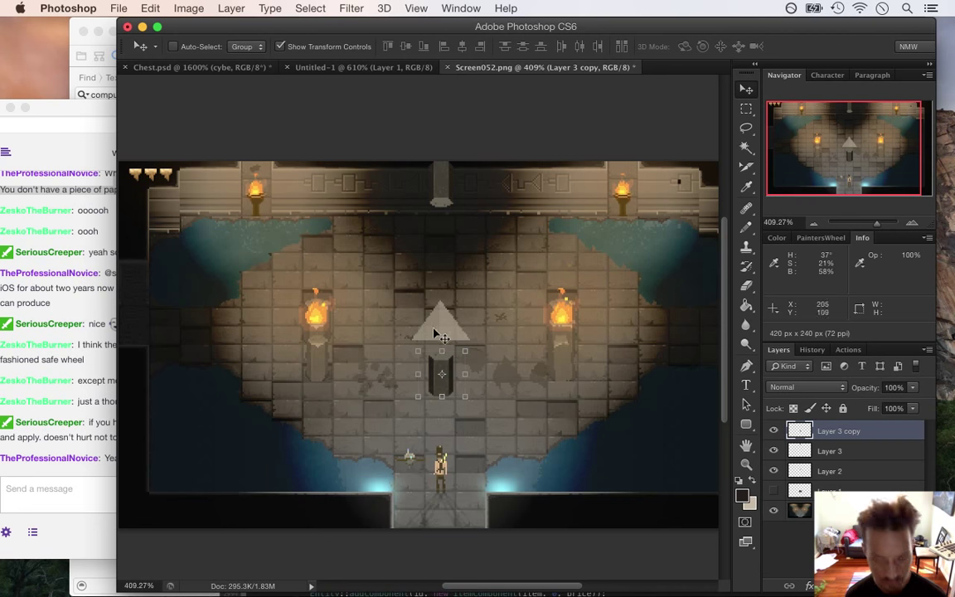
# - Widen the lower pillar toward the left to 119.35% width, keeping its height at 100%
pyautogui.moveTo(482, 354); pyautogui.dragTo(512, 366)
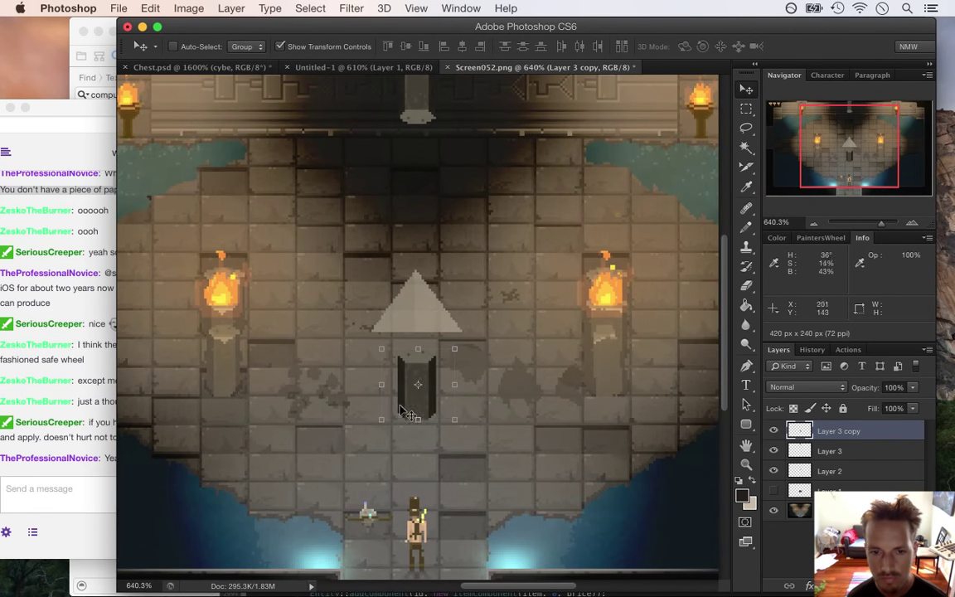
pyautogui.moveTo(433, 399); pyautogui.dragTo(394, 371)
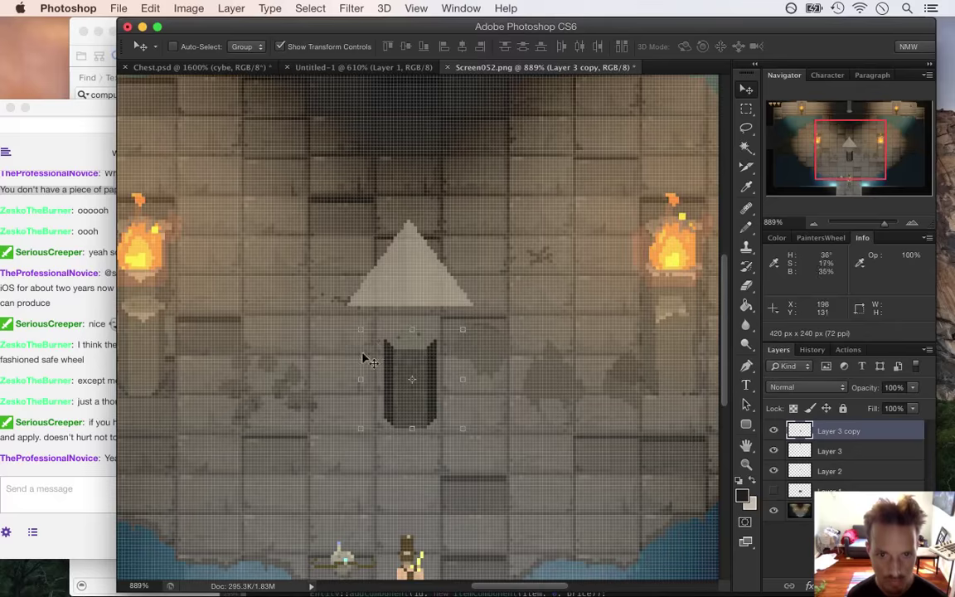
pyautogui.hotkey('ctrl', 't')
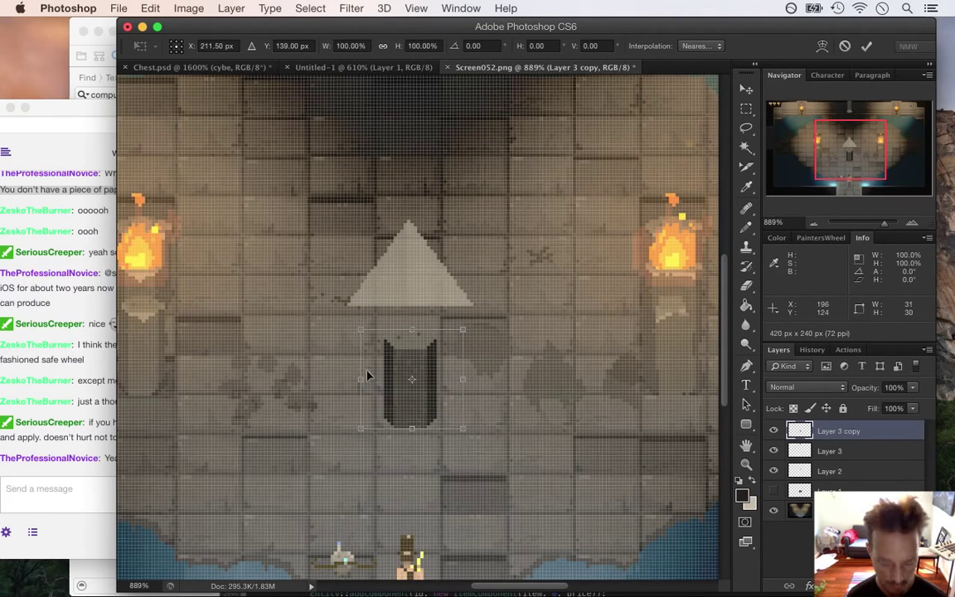
pyautogui.moveTo(315, 370); pyautogui.dragTo(337, 378)
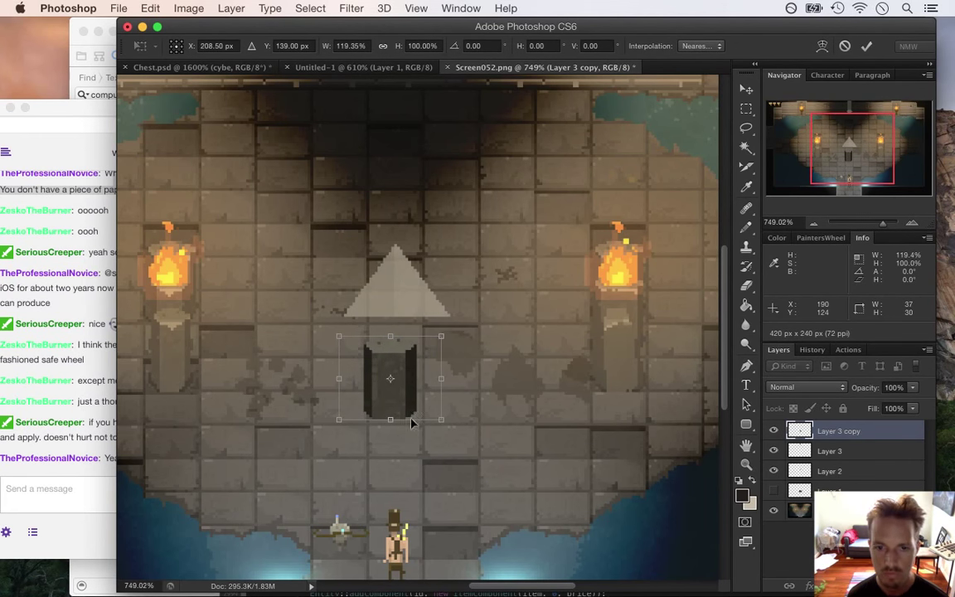
pyautogui.moveTo(444, 377); pyautogui.dragTo(444, 377)
pyautogui.press('Return')
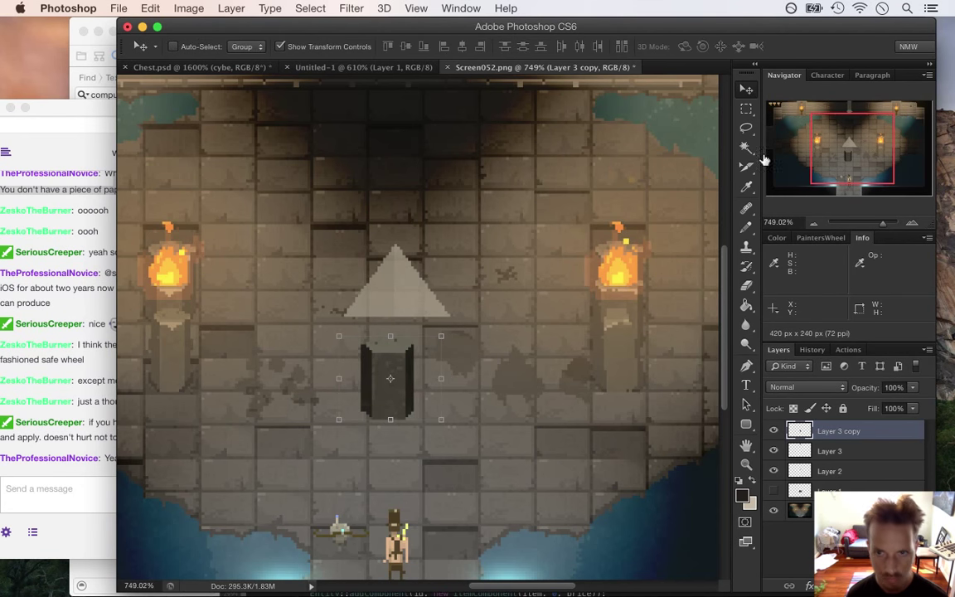
# - Pencil a dark one-pixel column along the outer edge of the lower pillar's right side
pyautogui.press('m')
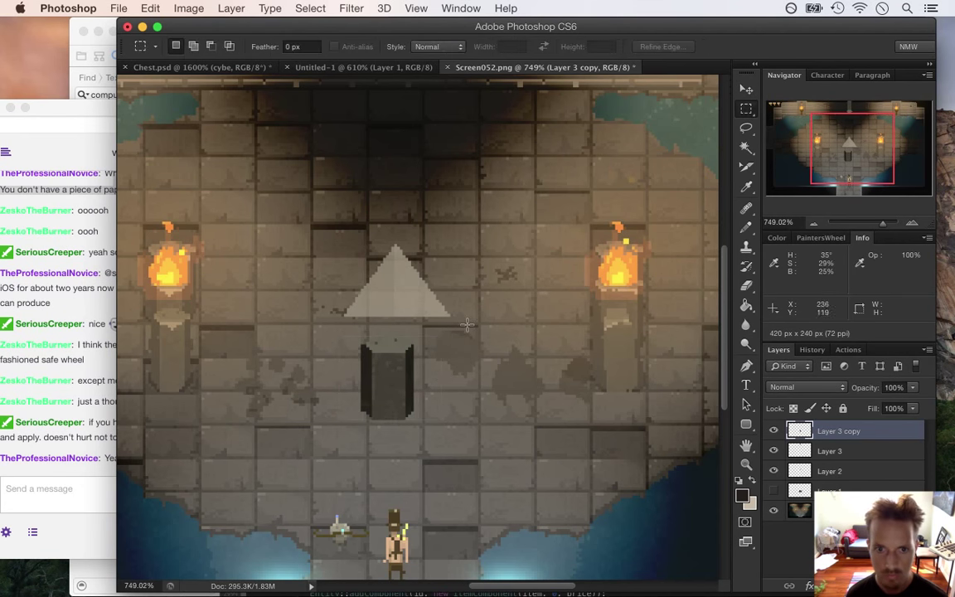
pyautogui.click(391, 391)
pyautogui.click(442, 397)
pyautogui.press('super+h')
pyautogui.press('i')
pyautogui.press('b')
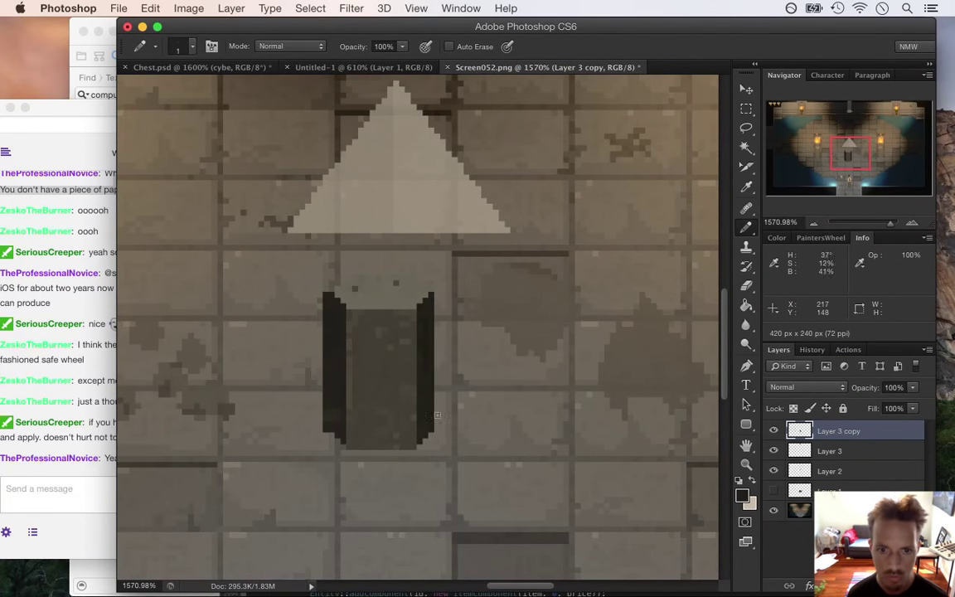
pyautogui.moveTo(437, 423); pyautogui.dragTo(437, 301)
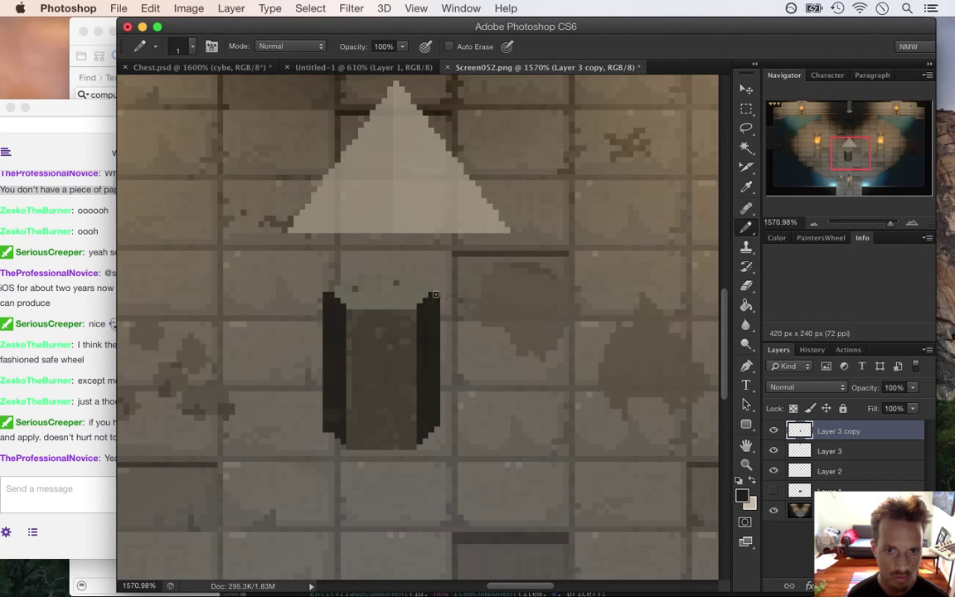
# - Erase the stray pixels at the lower pillar's bottom-left corner and touch up its top corners with a sampled grey
pyautogui.press('e')
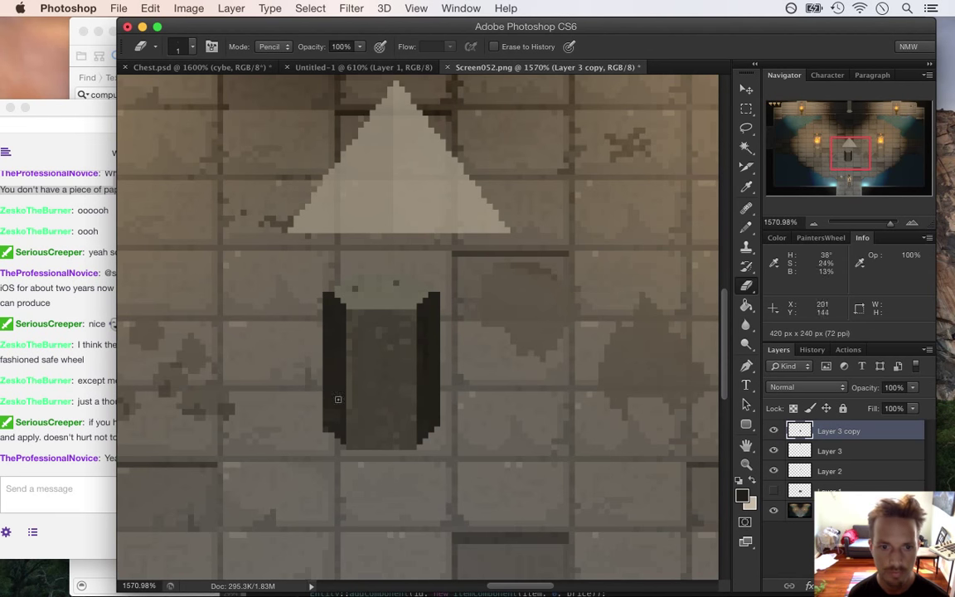
pyautogui.press('b')
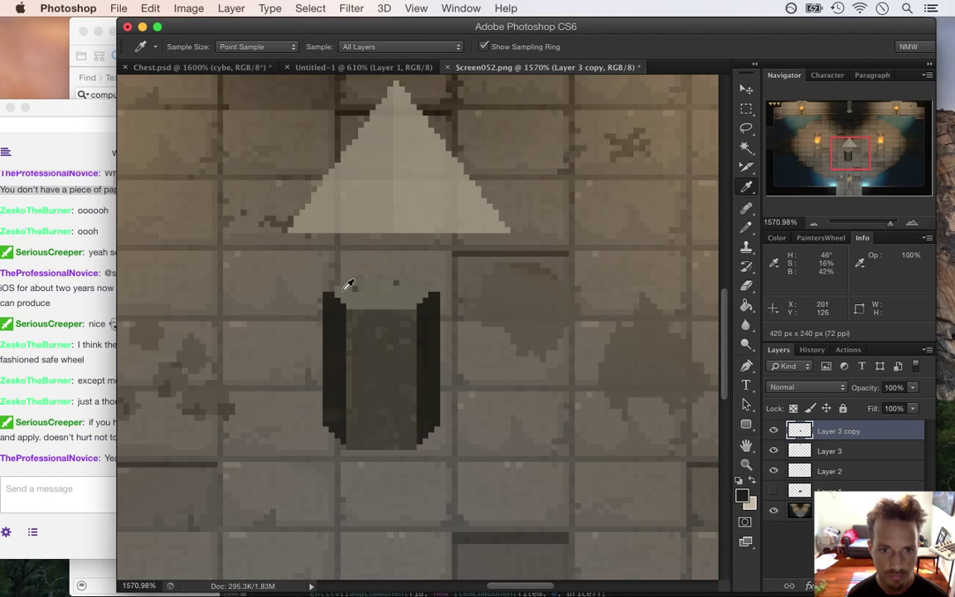
pyautogui.keyDown('alt'); pyautogui.click(332, 285); pyautogui.keyUp('alt')
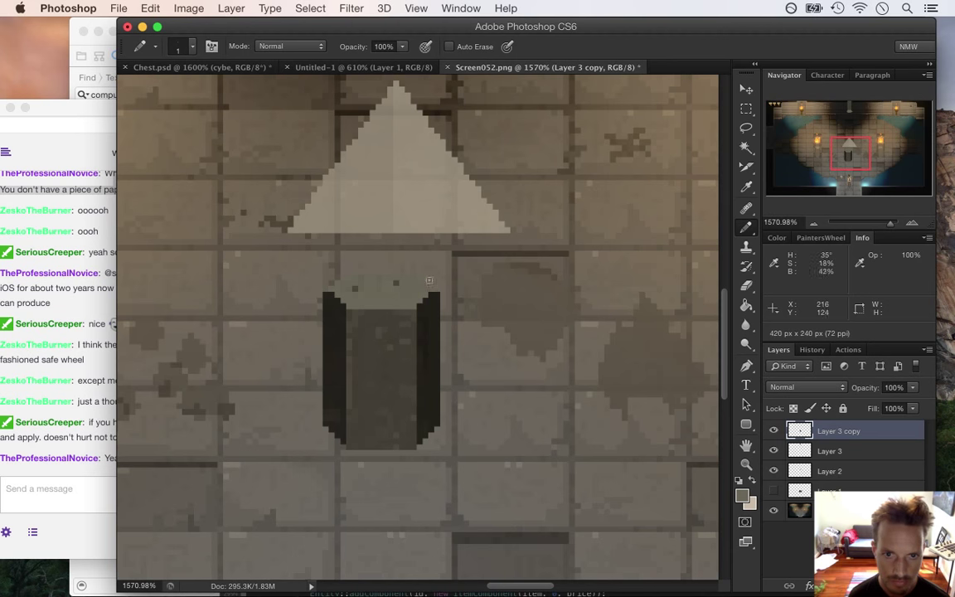
pyautogui.moveTo(432, 284)
pyautogui.mouseDown()
pyautogui.moveTo(481, 288)
pyautogui.moveTo(431, 283)
pyautogui.mouseUp()
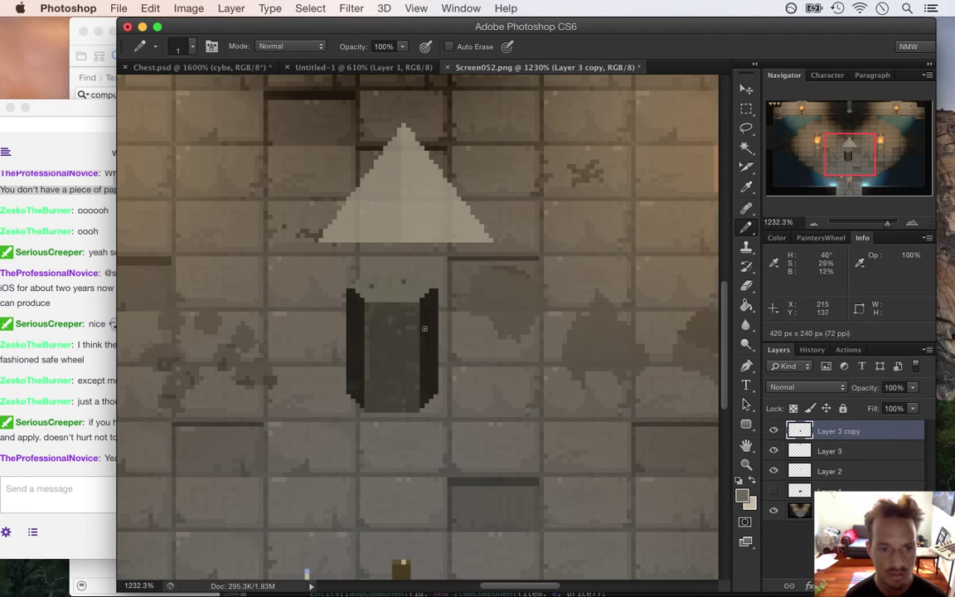
pyautogui.moveTo(401, 345); pyautogui.dragTo(359, 345)
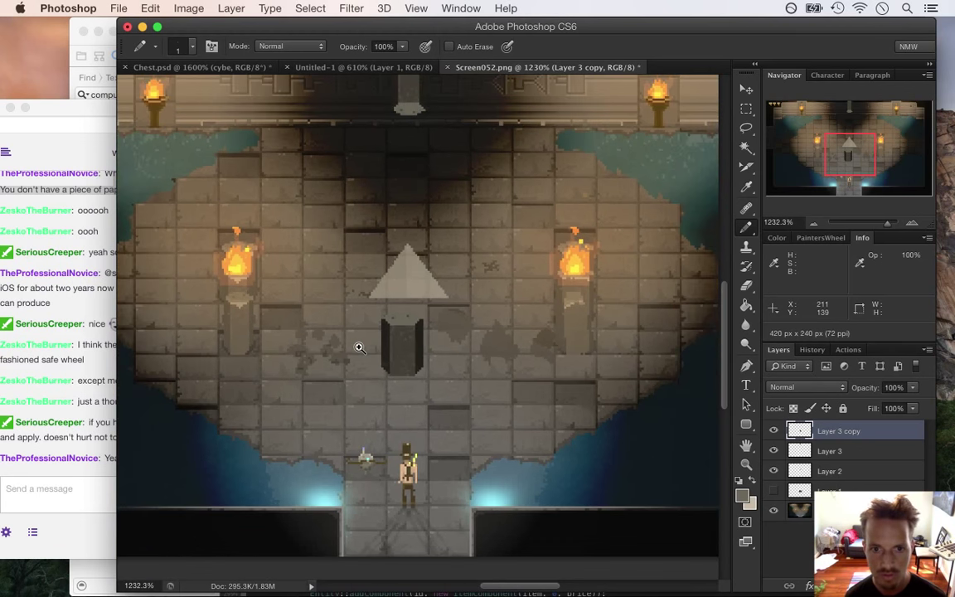
# - Nudge the lower pillar right and down by a few pixels to centre it beneath the pyramid
pyautogui.press('v')
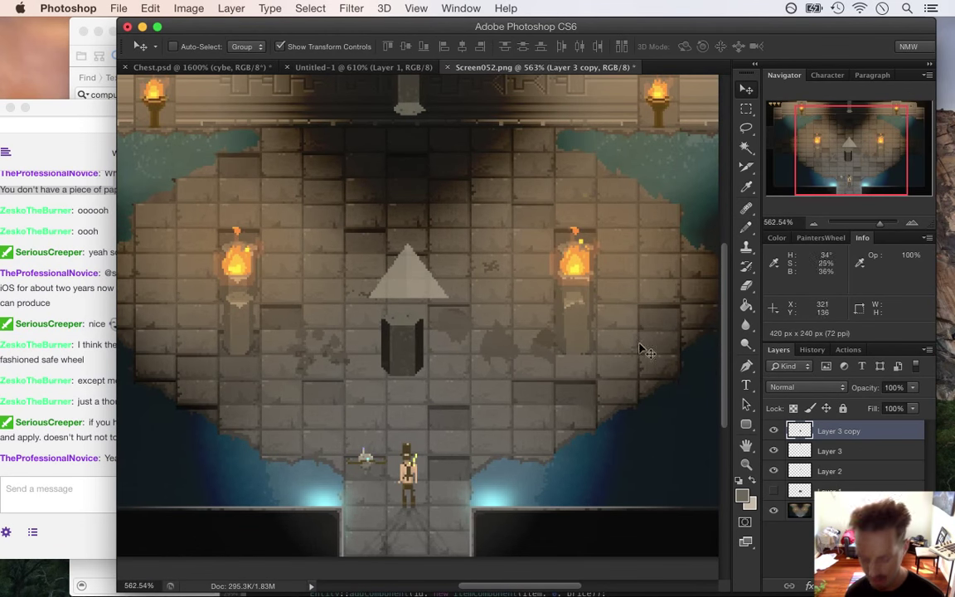
pyautogui.press('Down')
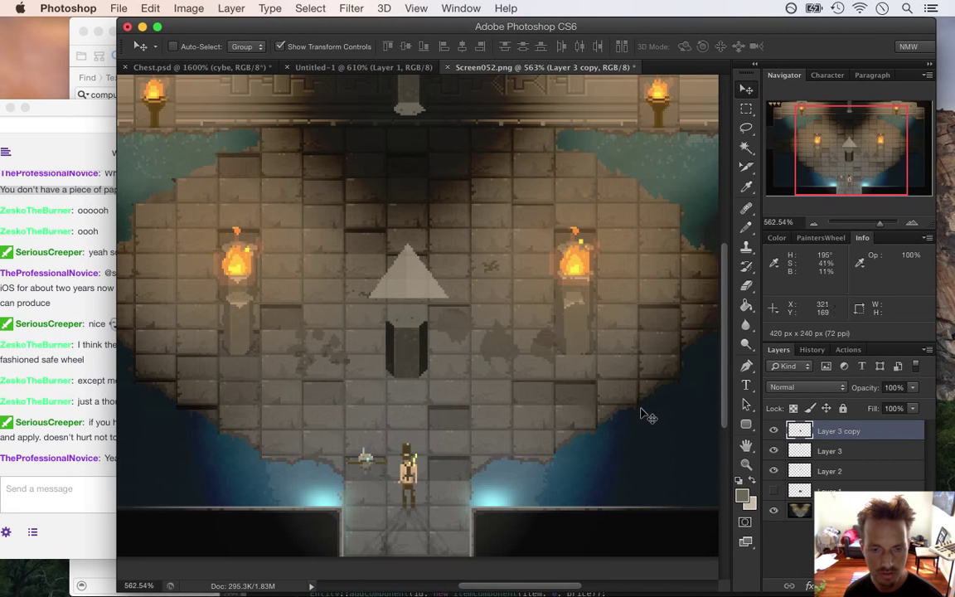
pyautogui.press('Left')
pyautogui.press('Left')
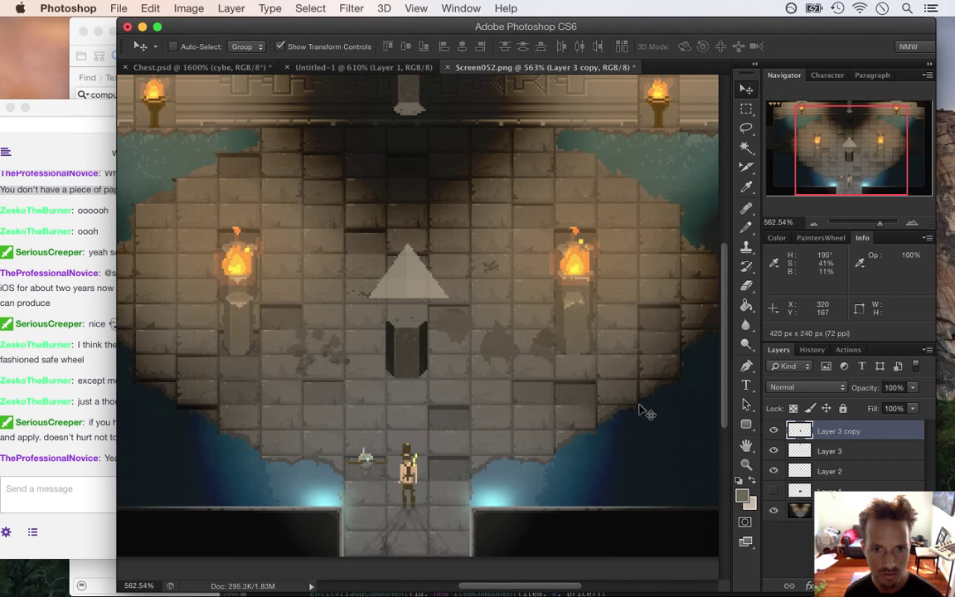
# - Check the lower pillar's left half with a marquee and erase the outermost pixel column of its left side
pyautogui.press('m')
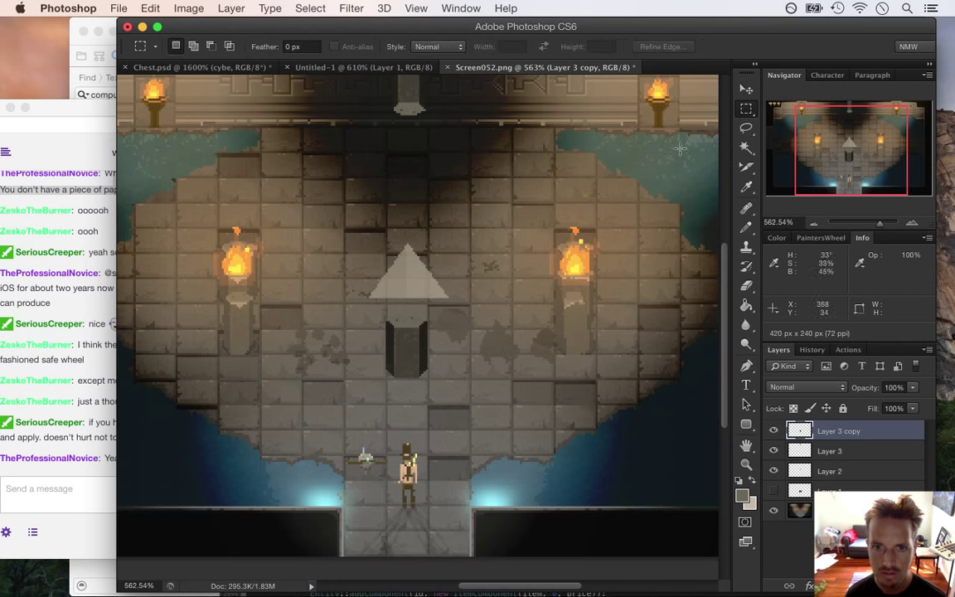
pyautogui.moveTo(377, 319); pyautogui.dragTo(408, 392)
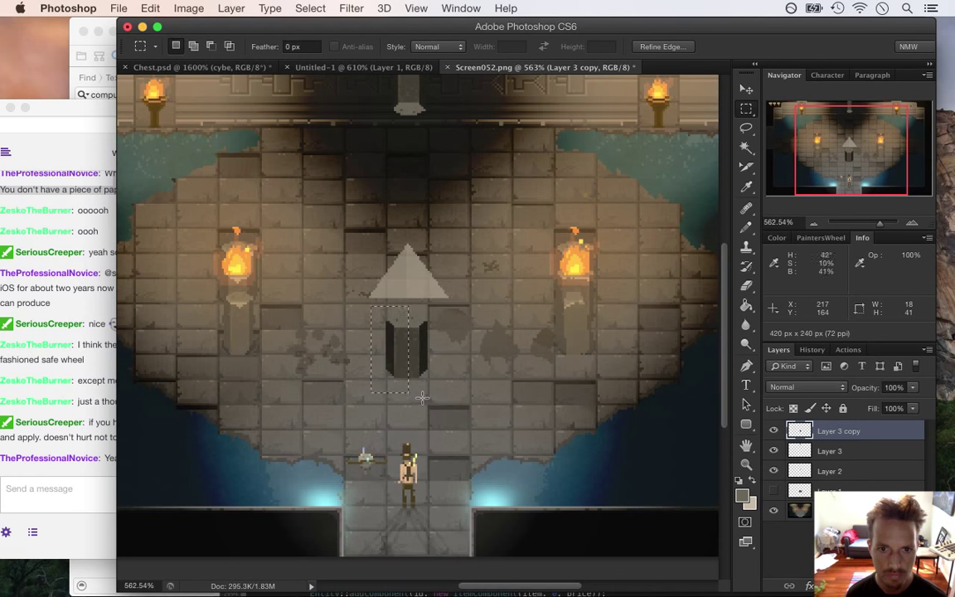
pyautogui.click(422, 398)
pyautogui.moveTo(433, 364); pyautogui.dragTo(479, 381)
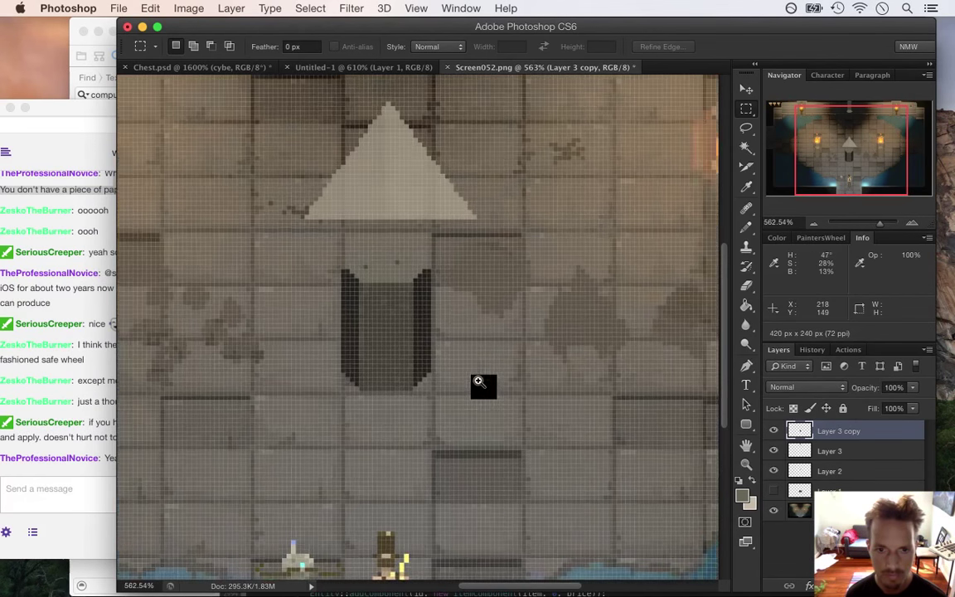
pyautogui.press('b')
pyautogui.moveTo(337, 372); pyautogui.dragTo(345, 222)
pyautogui.scroll(-5, 409, 337)
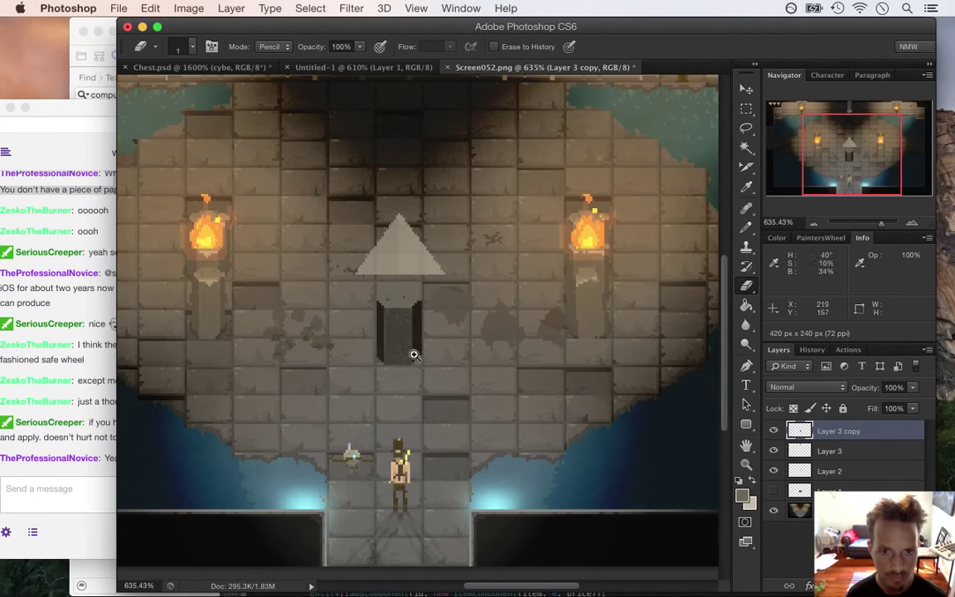
# - Touch up the pillar's right side and upper front corner with sampled front, dark side and top colours, and review the whole room
pyautogui.scroll(4, 419, 344)
pyautogui.press('b')
pyautogui.keyDown('alt'); pyautogui.click(436, 371); pyautogui.keyUp('alt')
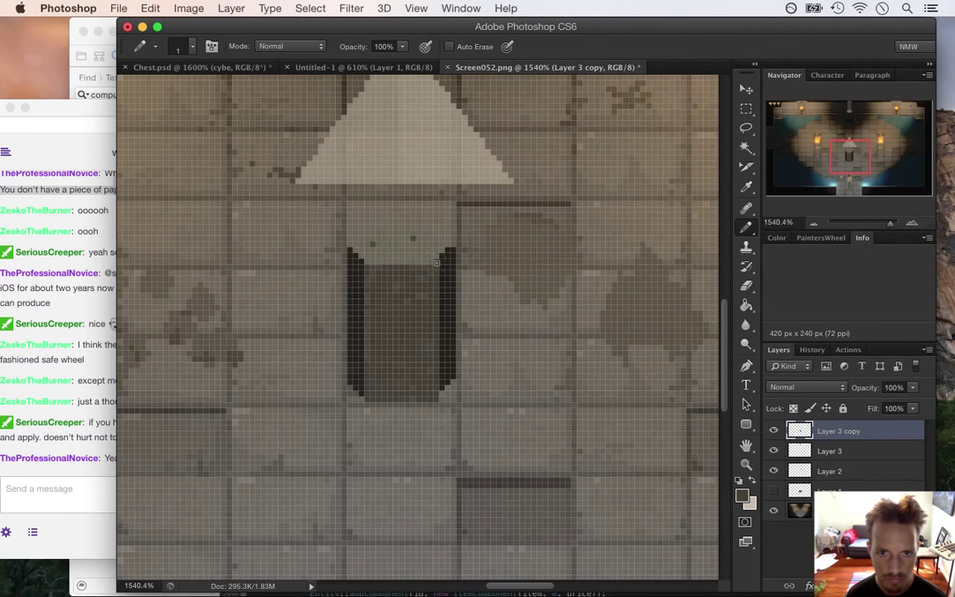
pyautogui.press('alt')
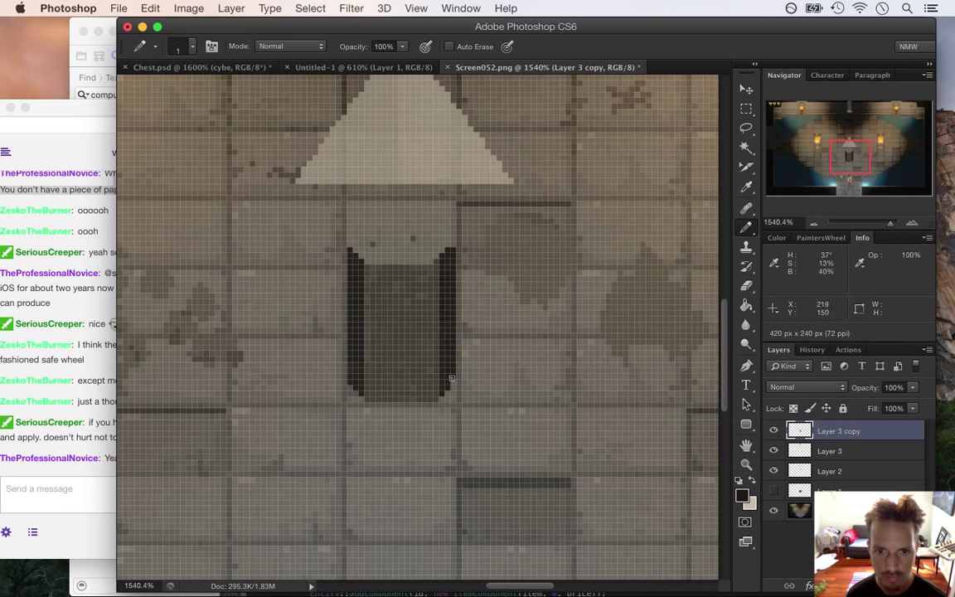
pyautogui.keyDown('alt'); pyautogui.click(438, 253); pyautogui.keyUp('alt')
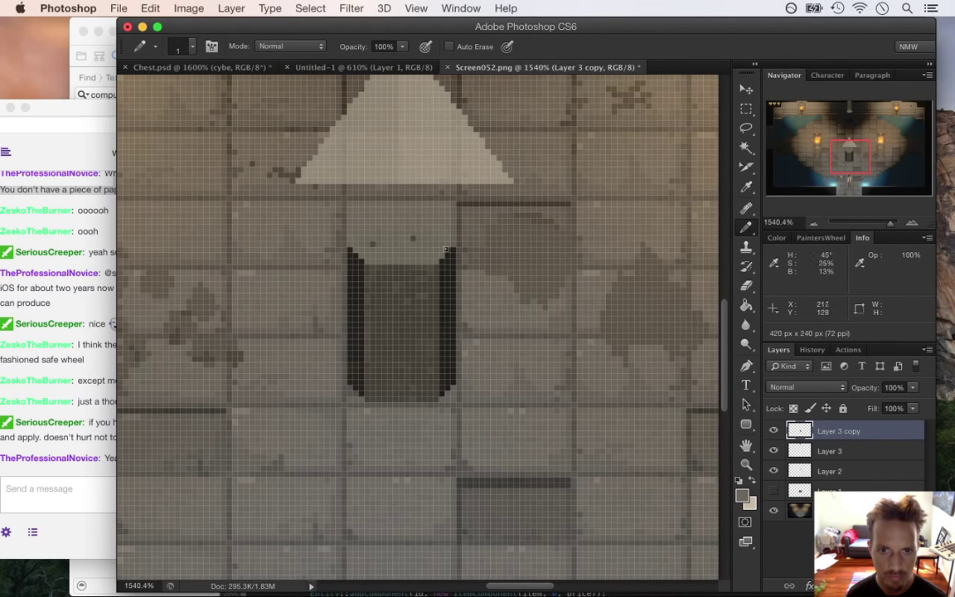
pyautogui.moveTo(436, 269); pyautogui.dragTo(358, 309)
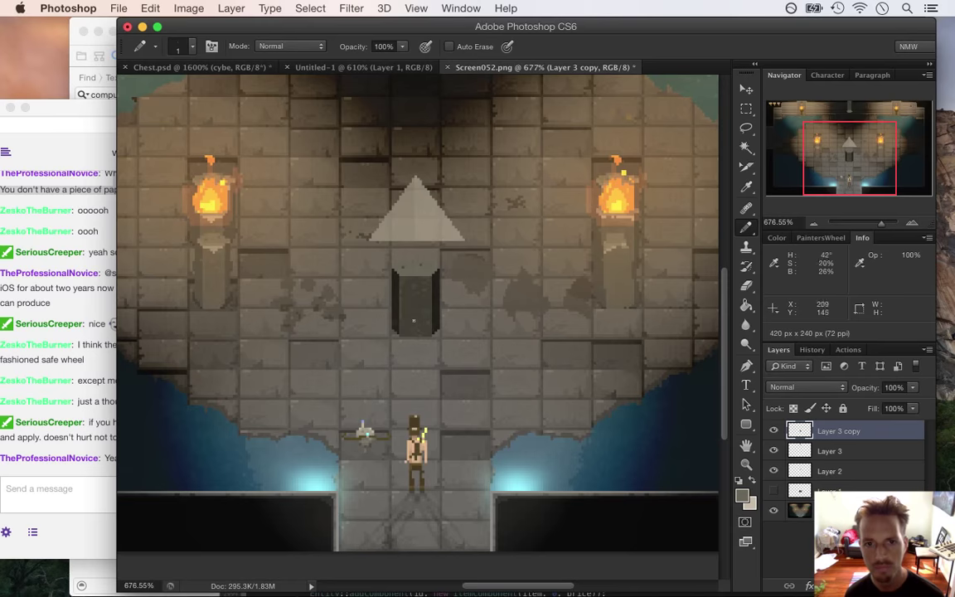
pyautogui.moveTo(361, 261); pyautogui.dragTo(352, 283)
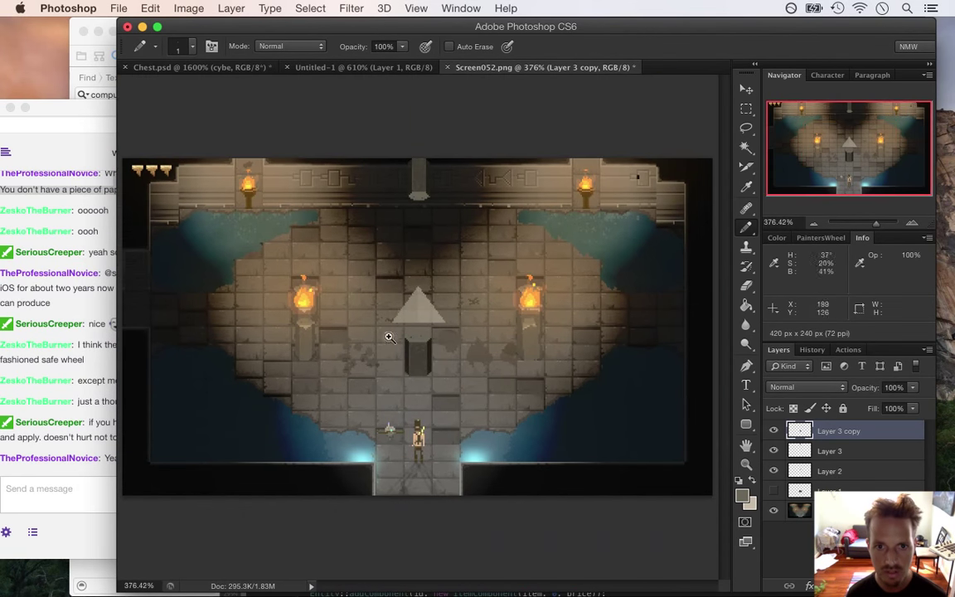
# - Save the layered room mockup in Photoshop format as Switch1.psd in the Items folder inside Sprites
pyautogui.press('super+shift+s')
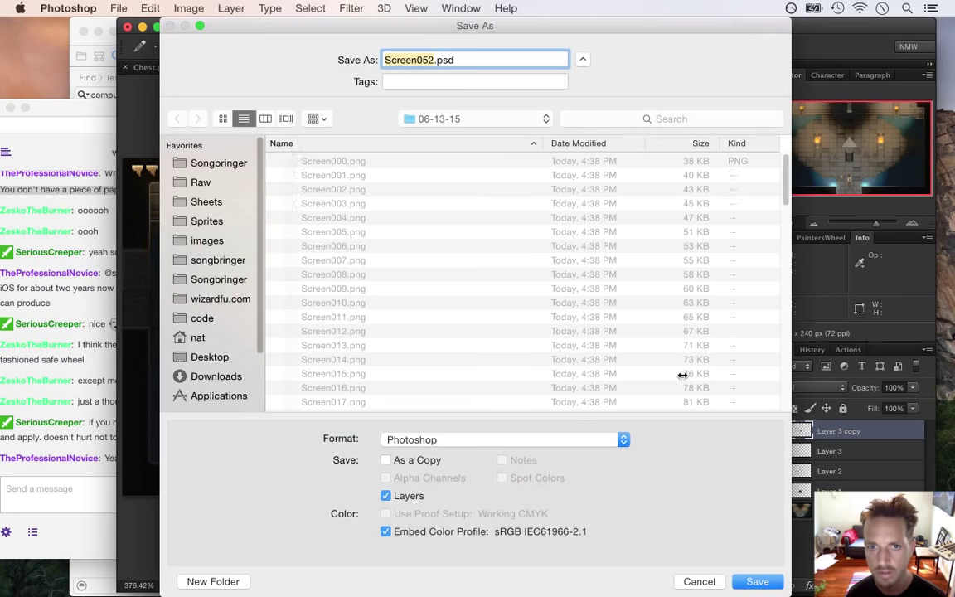
pyautogui.click(698, 581)
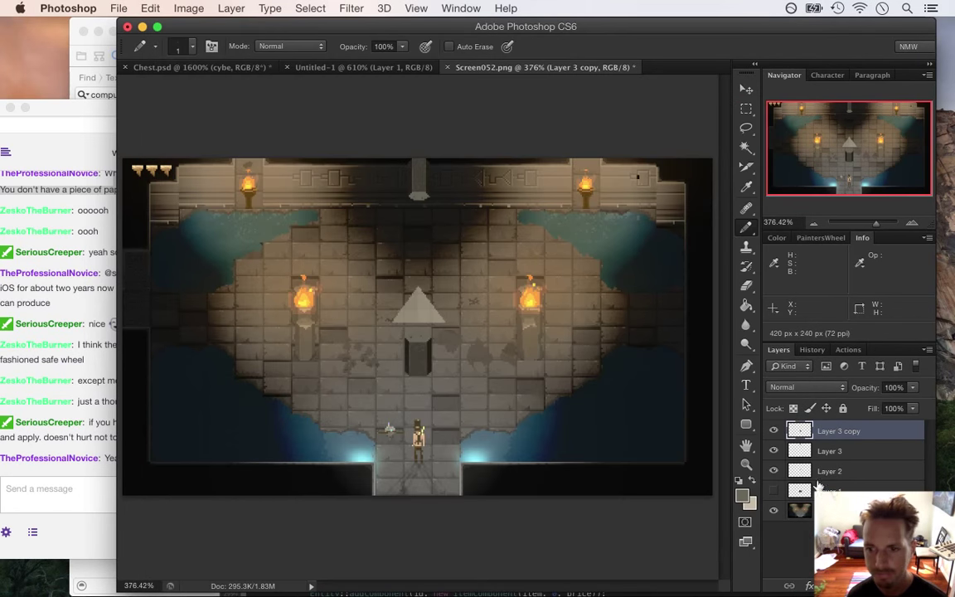
pyautogui.click(116, 7)
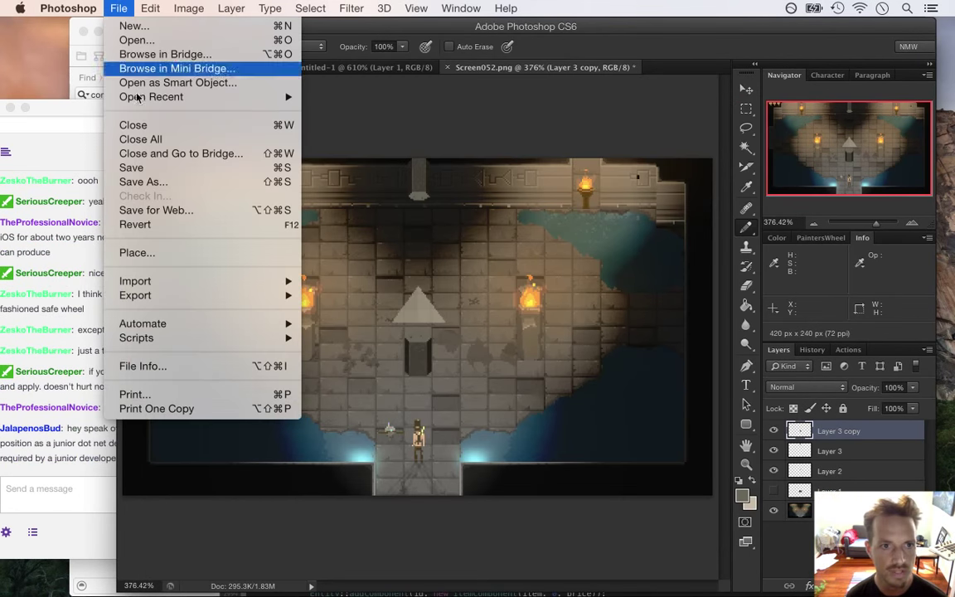
pyautogui.click(145, 164)
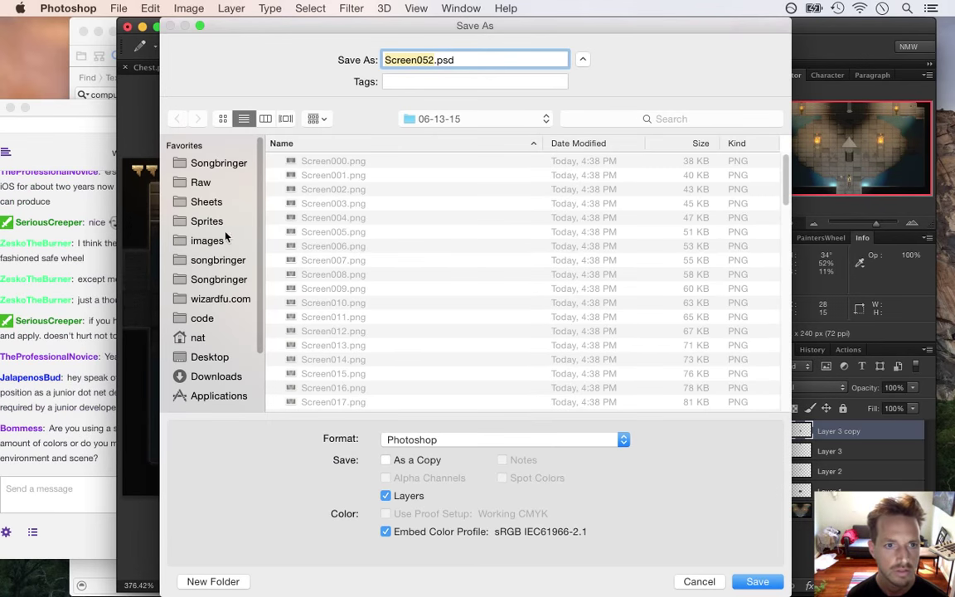
pyautogui.click(217, 222)
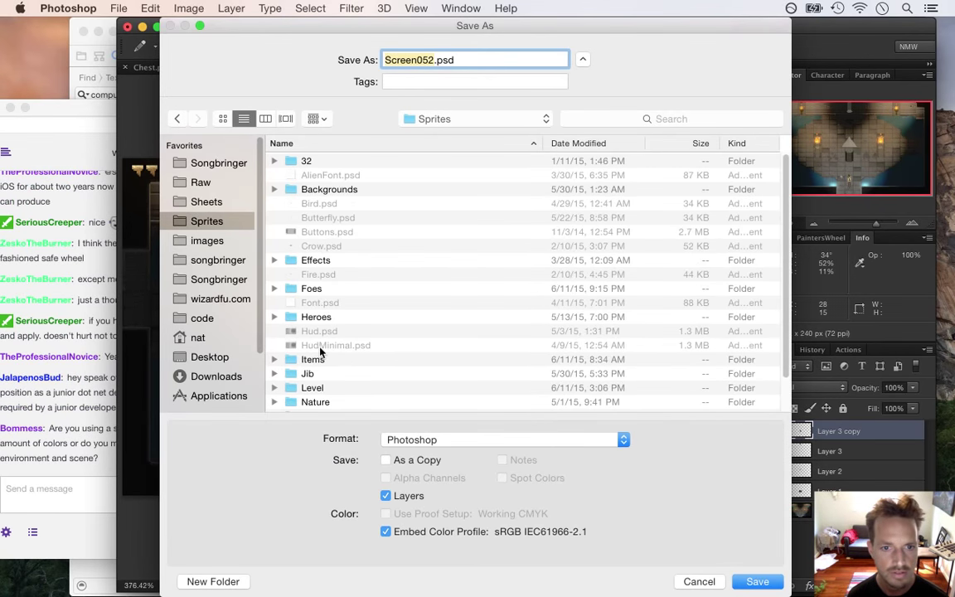
pyautogui.doubleClick(315, 358)
pyautogui.doubleClick(433, 61)
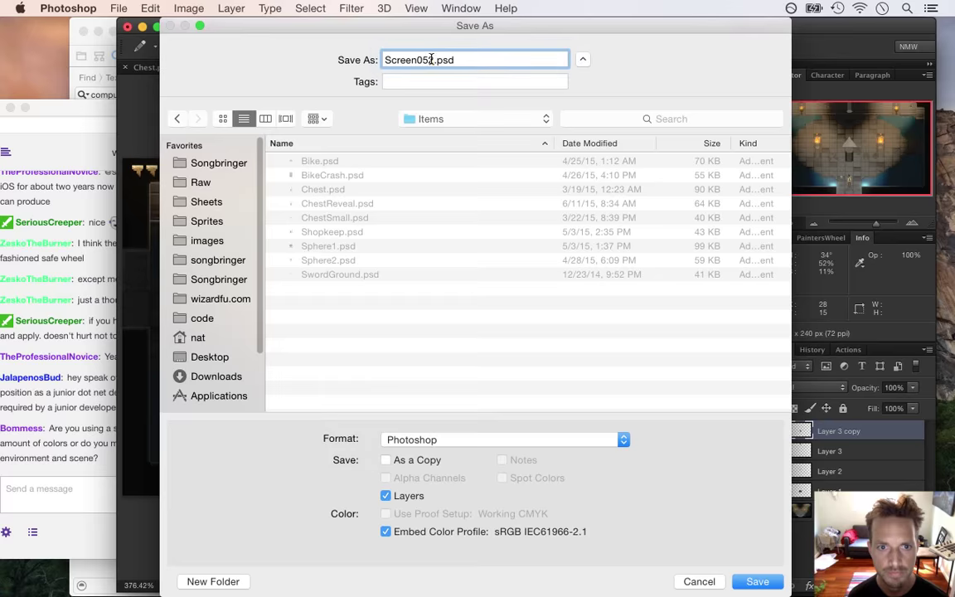
pyautogui.write('Switc')
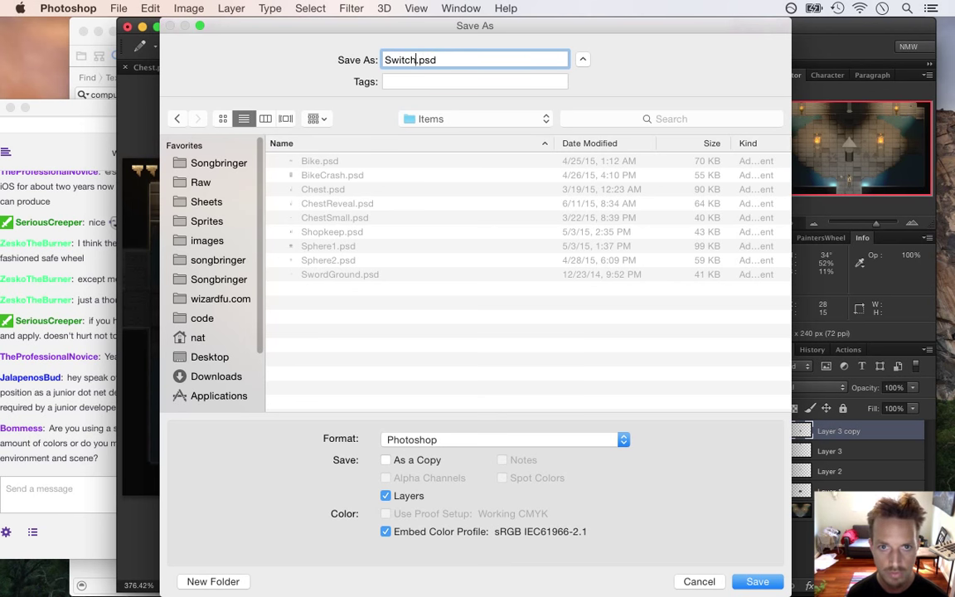
pyautogui.write('h4')
pyautogui.press('BackSpace')
pyautogui.write('1')
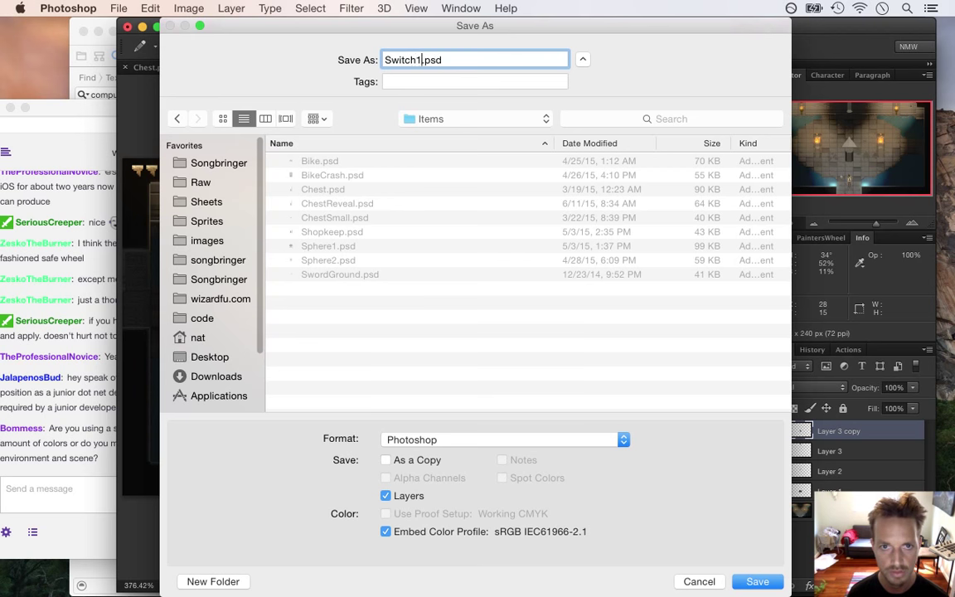
pyautogui.press('Return')
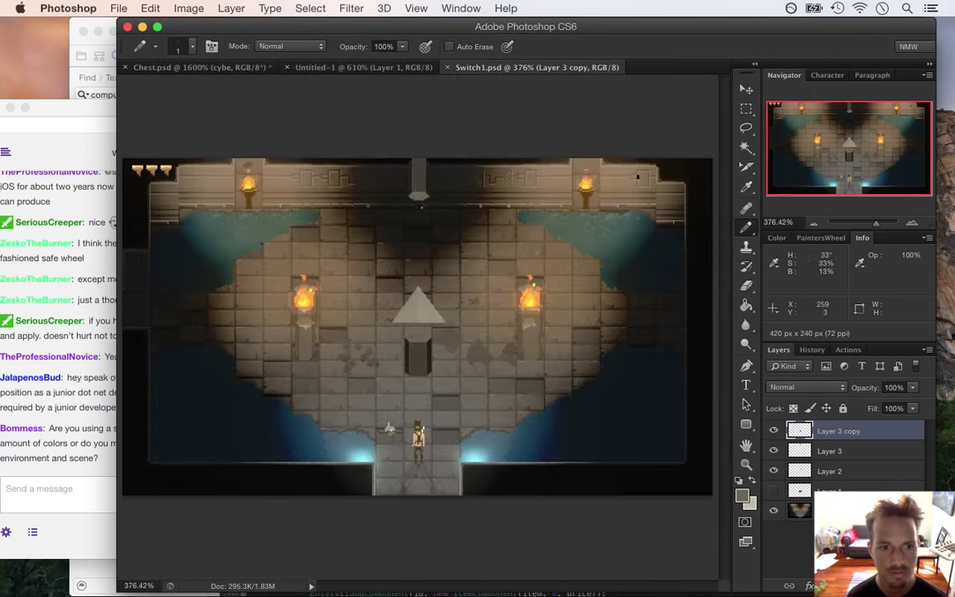
# - Switch to the Twitch chat in Safari and highlight the viewer's question about colour palettes to read it
pyautogui.click(102, 396)
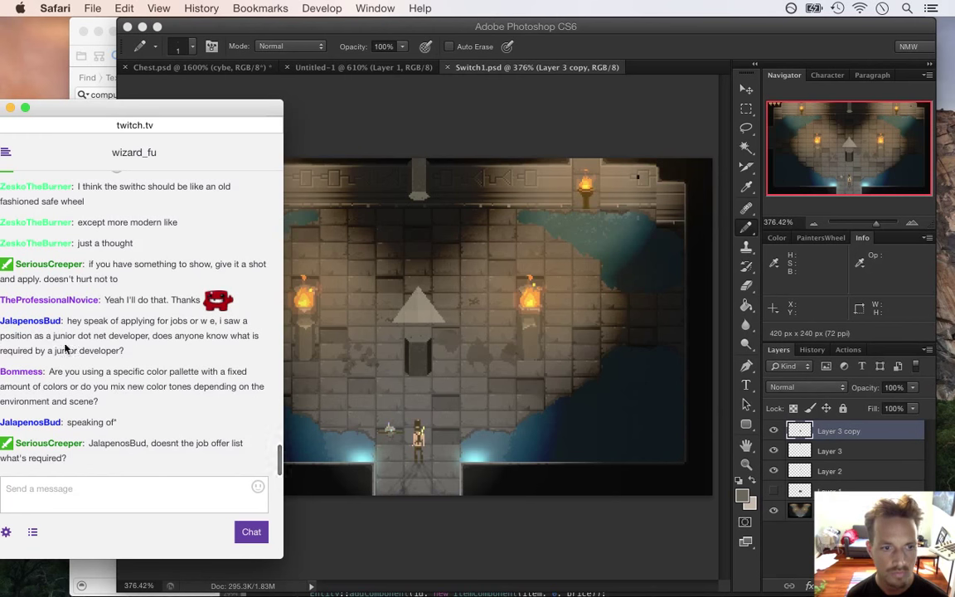
pyautogui.moveTo(60, 374); pyautogui.dragTo(124, 400)
pyautogui.click(113, 387)
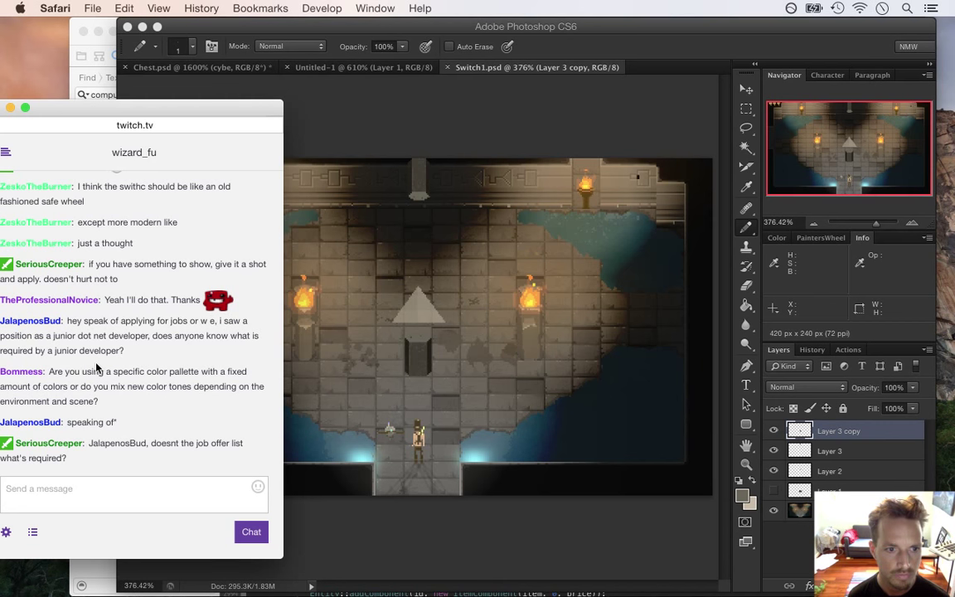
pyautogui.moveTo(53, 373); pyautogui.dragTo(108, 398)
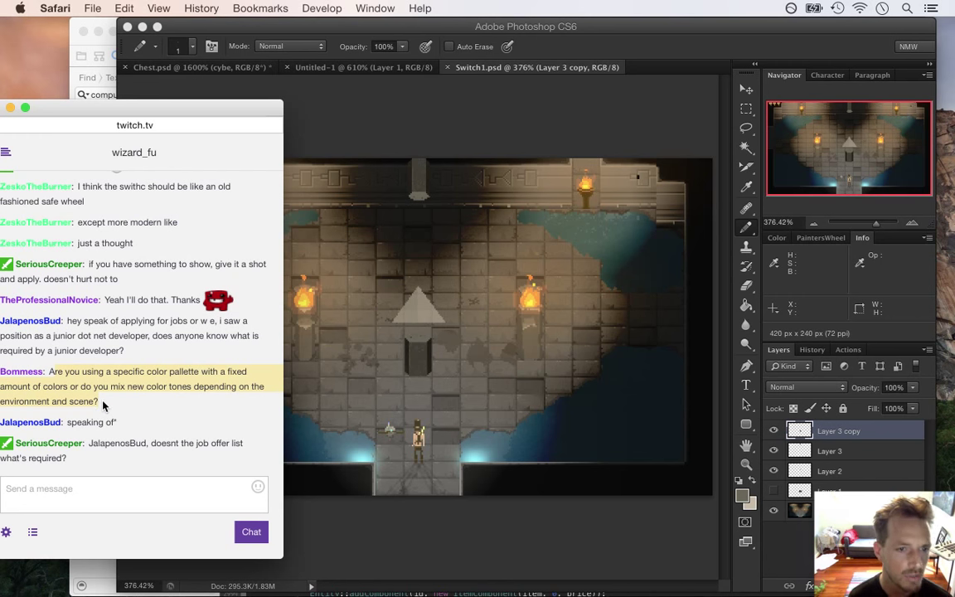
# - Read the viewer's question in the stream chat about fixed colour palettes versus mixing new colour tones
pyautogui.click(110, 374)
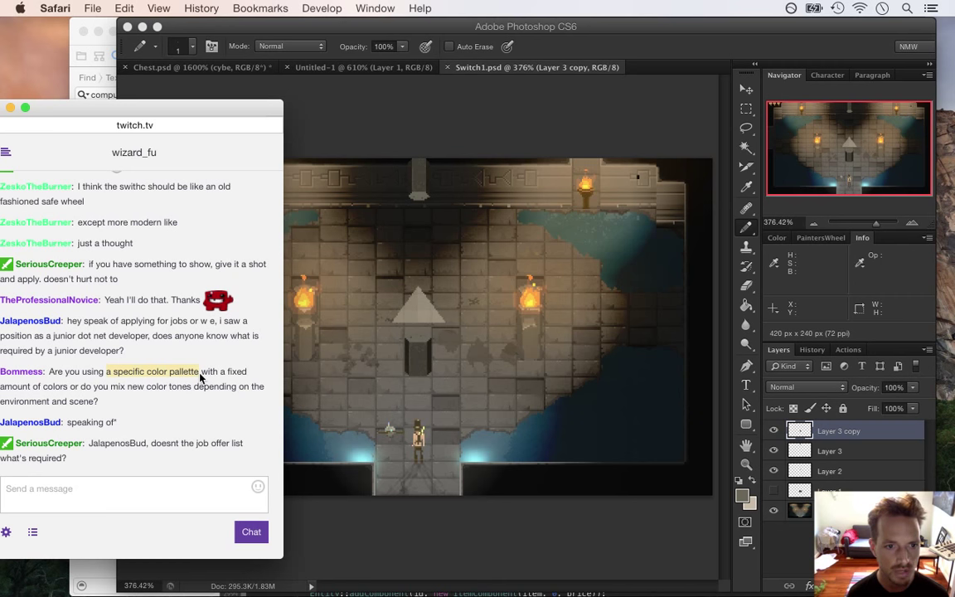
pyautogui.moveTo(136, 361); pyautogui.dragTo(173, 366)
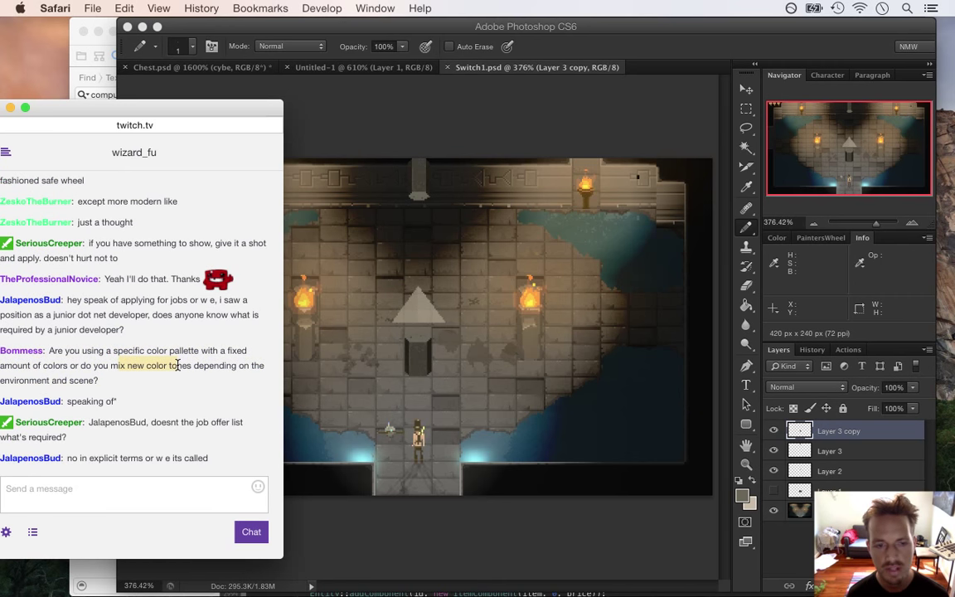
pyautogui.click(121, 364)
pyautogui.moveTo(69, 351); pyautogui.dragTo(138, 385)
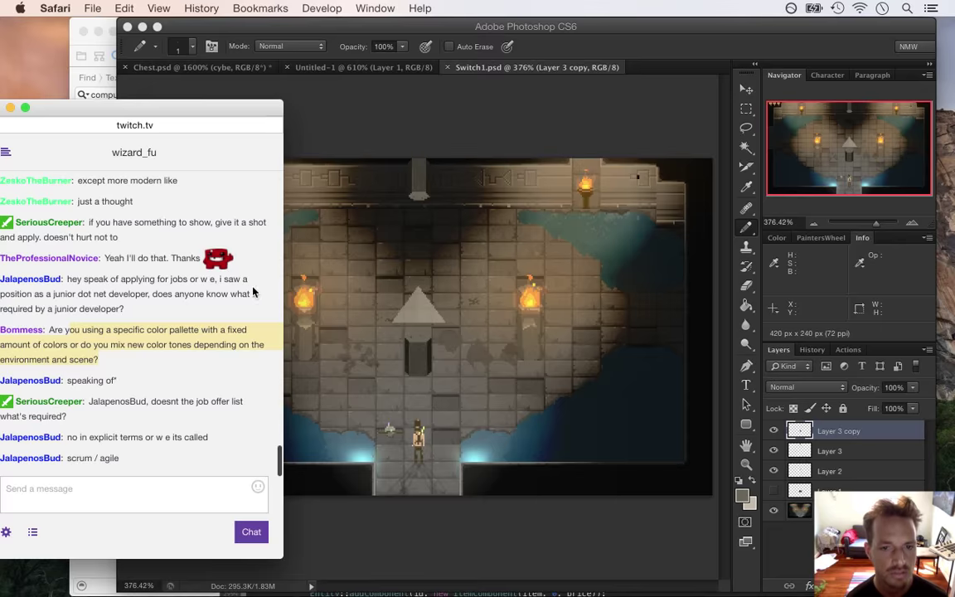
pyautogui.click(126, 365)
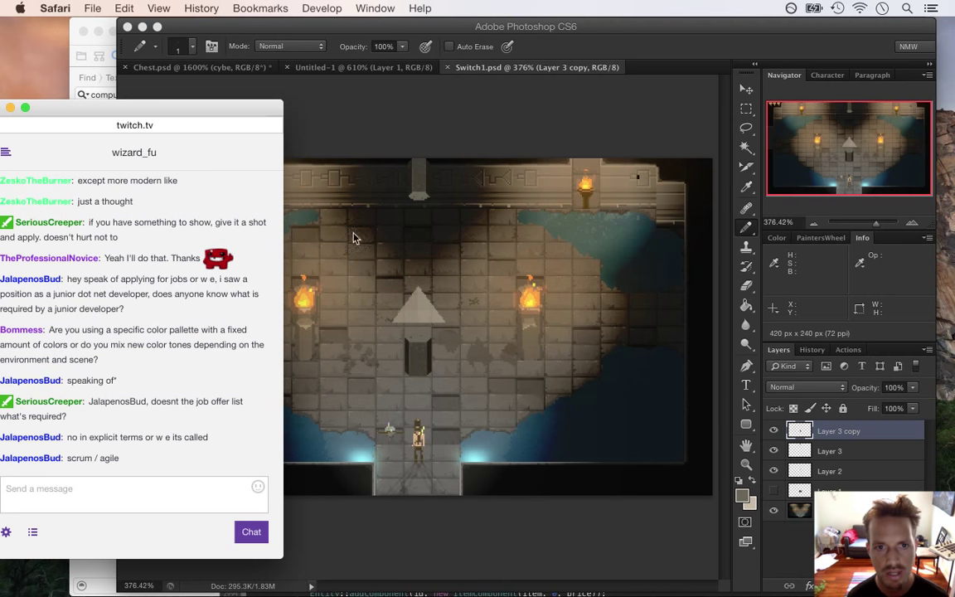
# - Switch to Photoshop and toggle the Background layer's visibility to compare the room scene with and without it
pyautogui.click(685, 38)
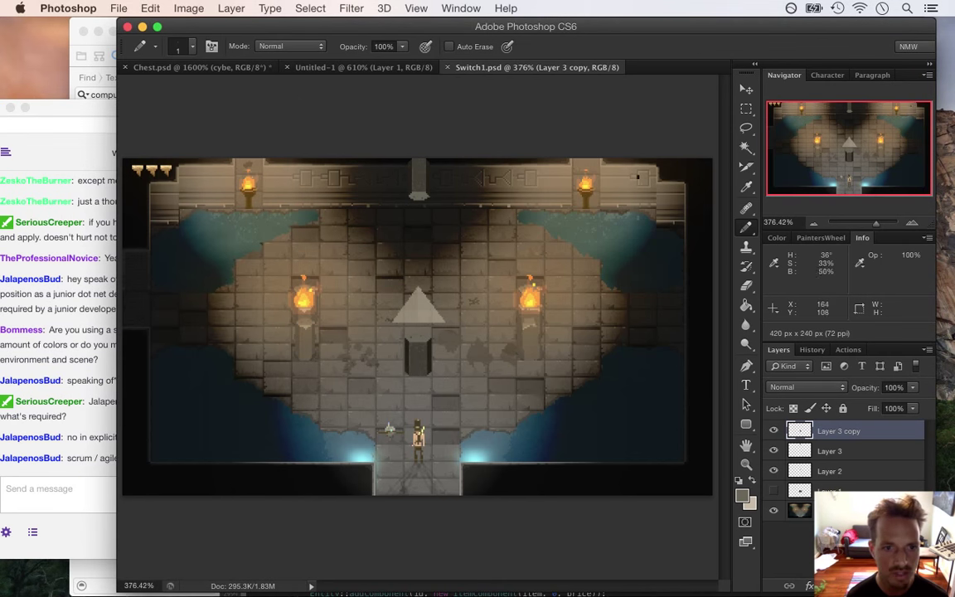
pyautogui.click(775, 511)
pyautogui.click(775, 511)
pyautogui.click(775, 510)
pyautogui.click(776, 510)
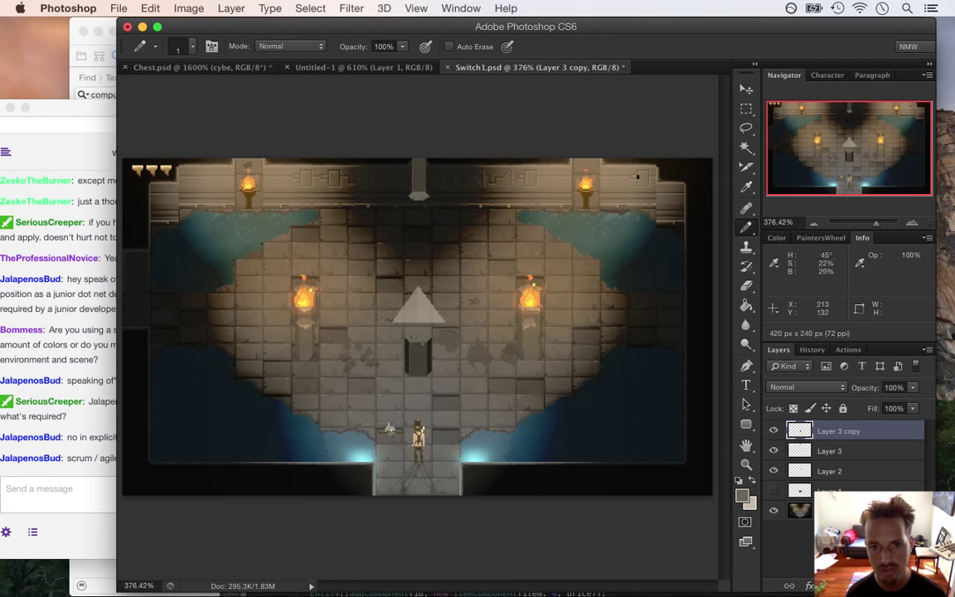
# - Return to the stream chat and reread the colour palette question, checking the room artwork in between
pyautogui.click(66, 106)
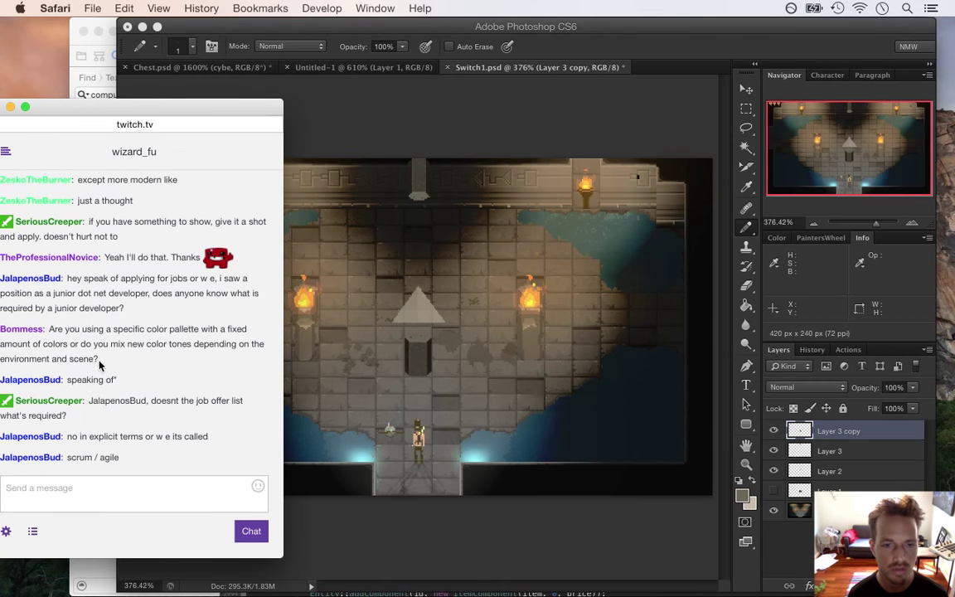
pyautogui.click(603, 33)
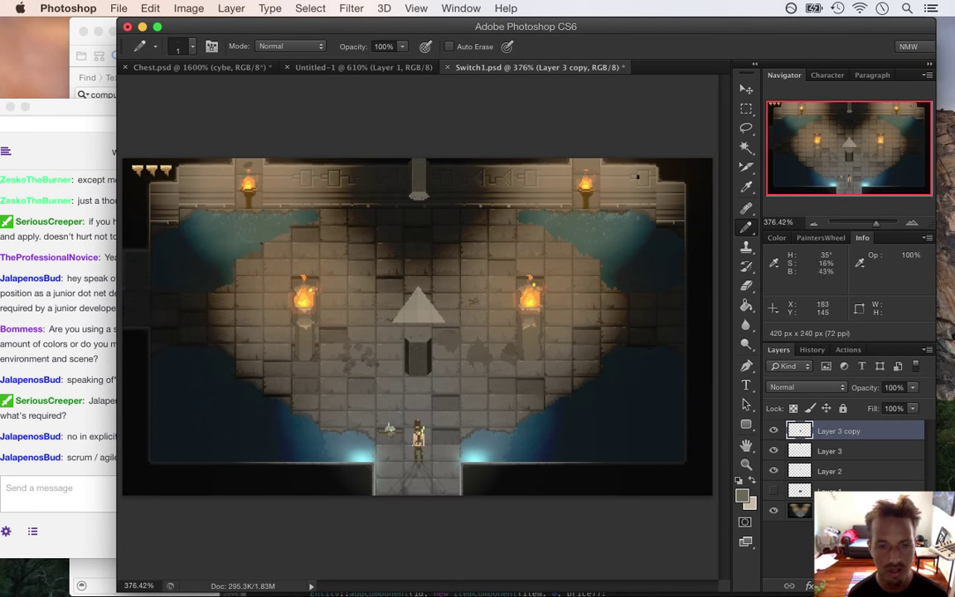
pyautogui.click(62, 211)
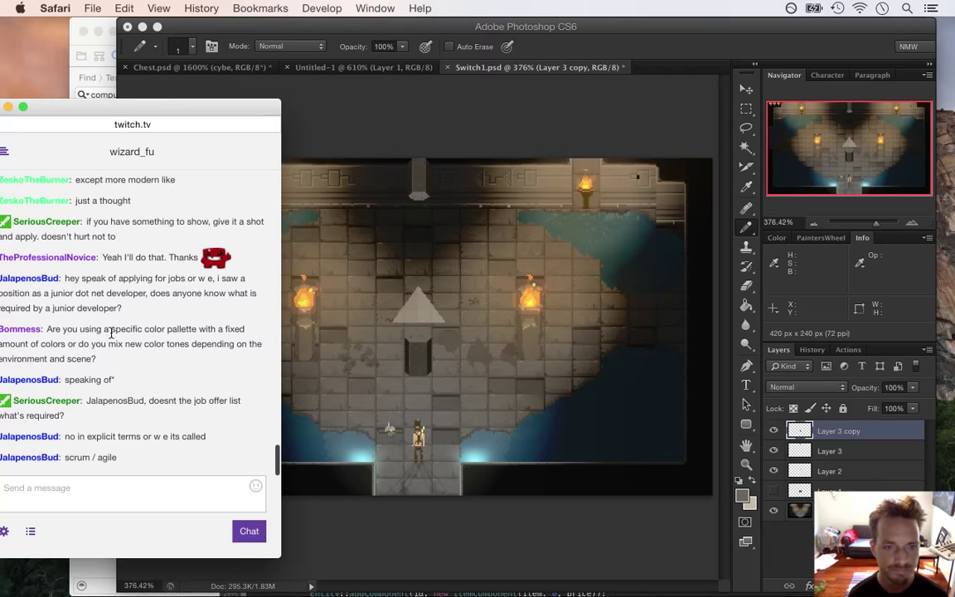
pyautogui.moveTo(127, 106); pyautogui.dragTo(131, 106)
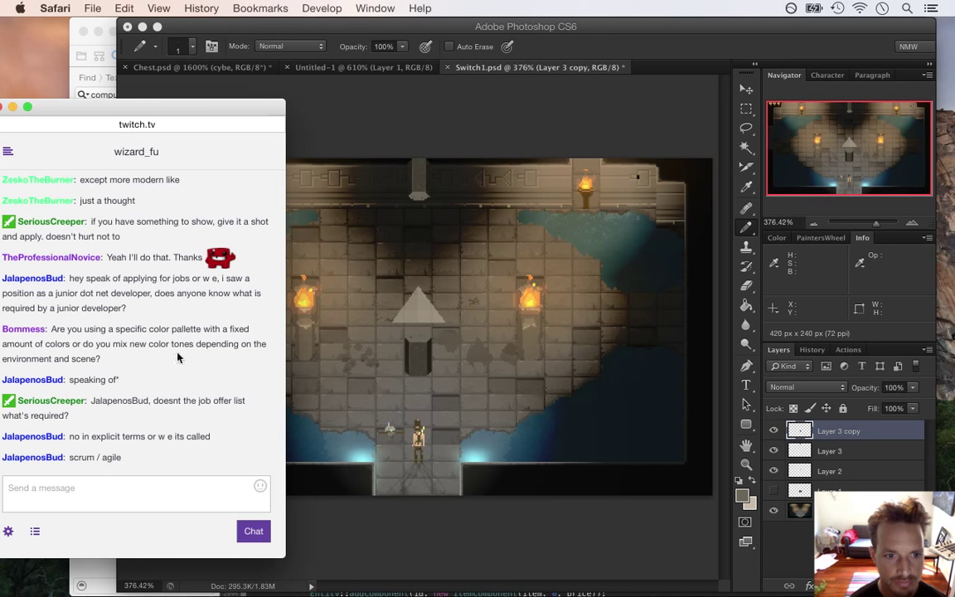
# - Switch back to Photoshop and delete Layer 3 from the Switch1.psd document
pyautogui.click(625, 29)
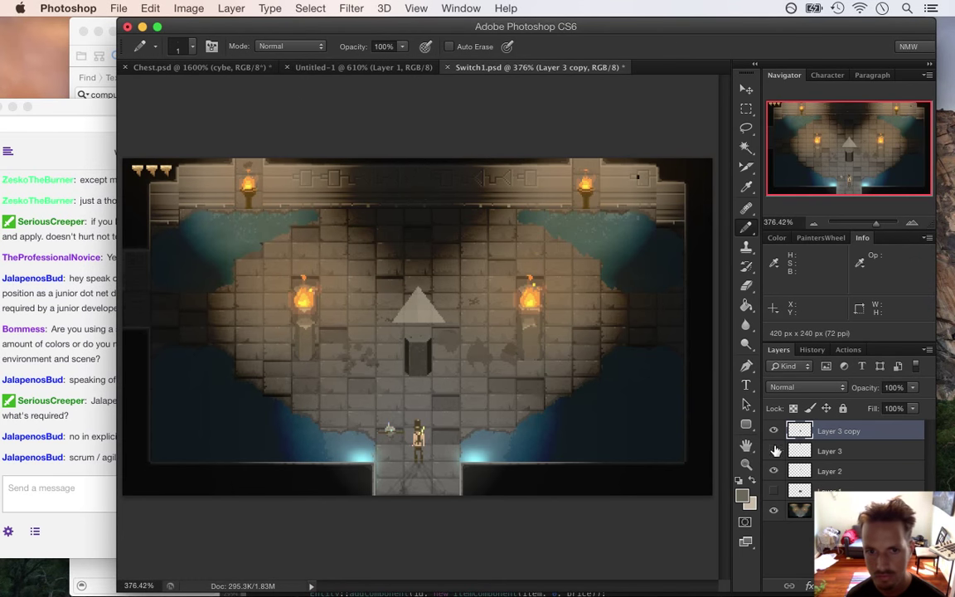
pyautogui.click(821, 451)
pyautogui.press('Delete')
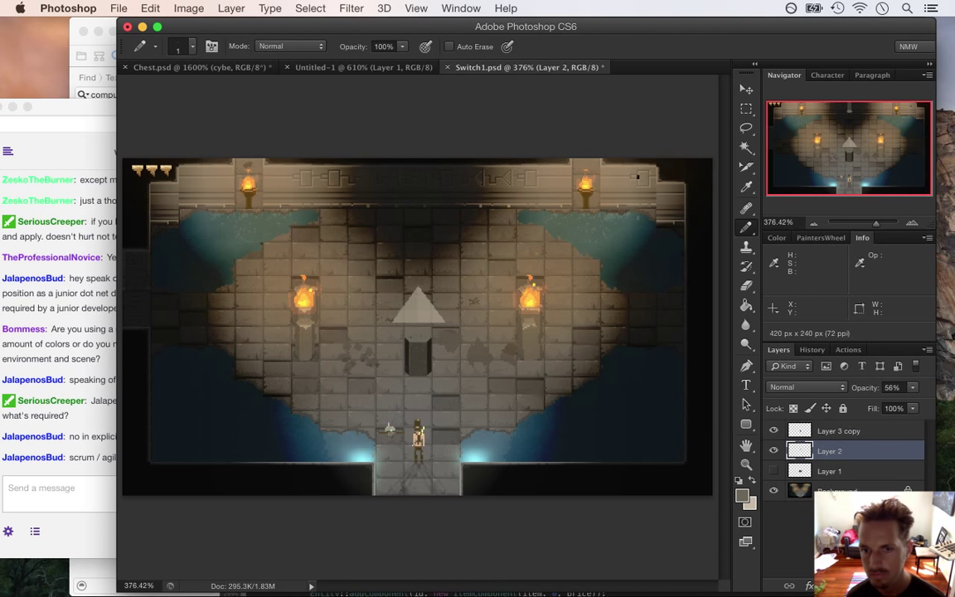
# - Duplicate Layer 3 copy, flip the duplicated pillar vertically, and move it straight up against the canvas's upper edge at Y 15 px
pyautogui.click(841, 435)
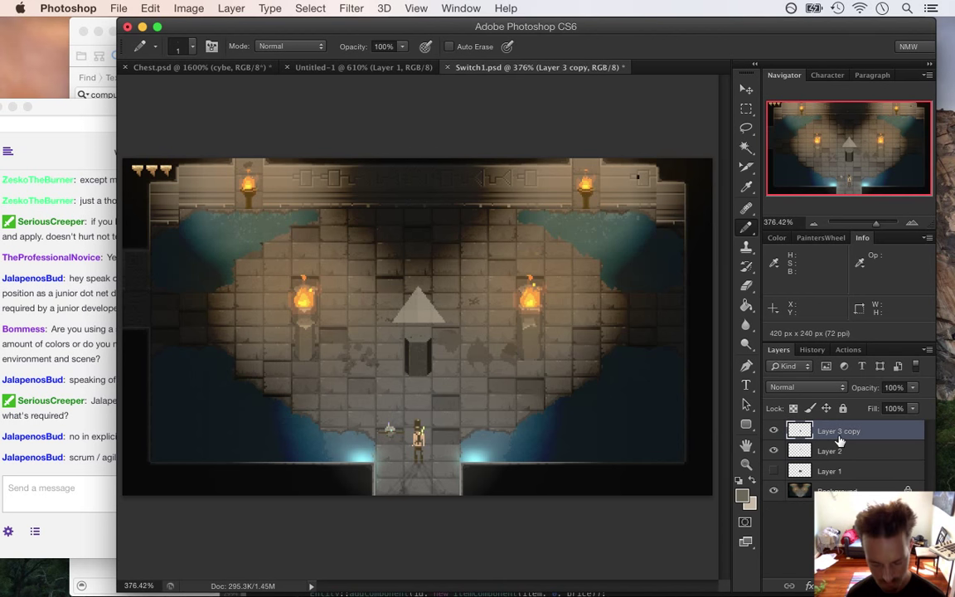
pyautogui.press('super+j')
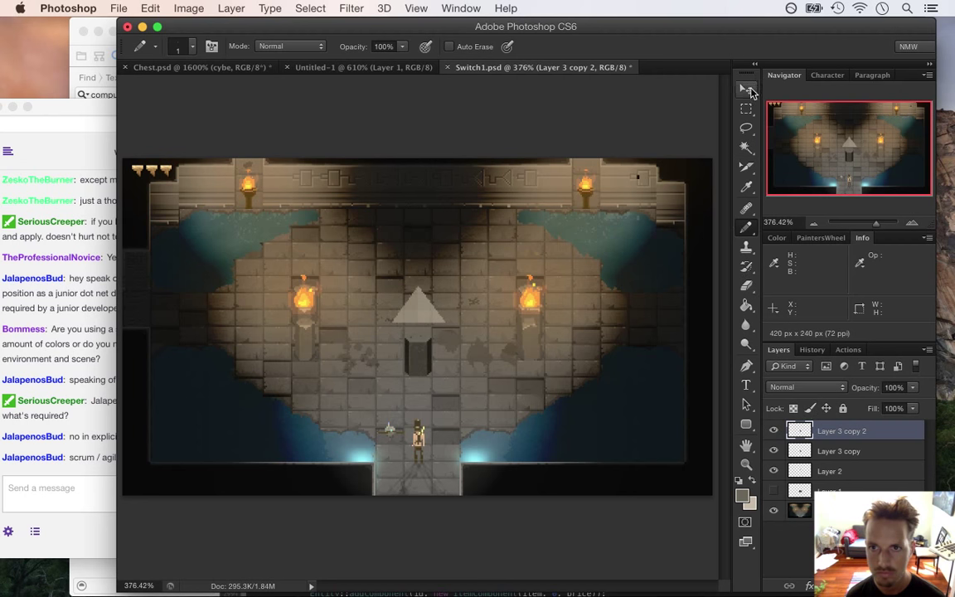
pyautogui.click(749, 89)
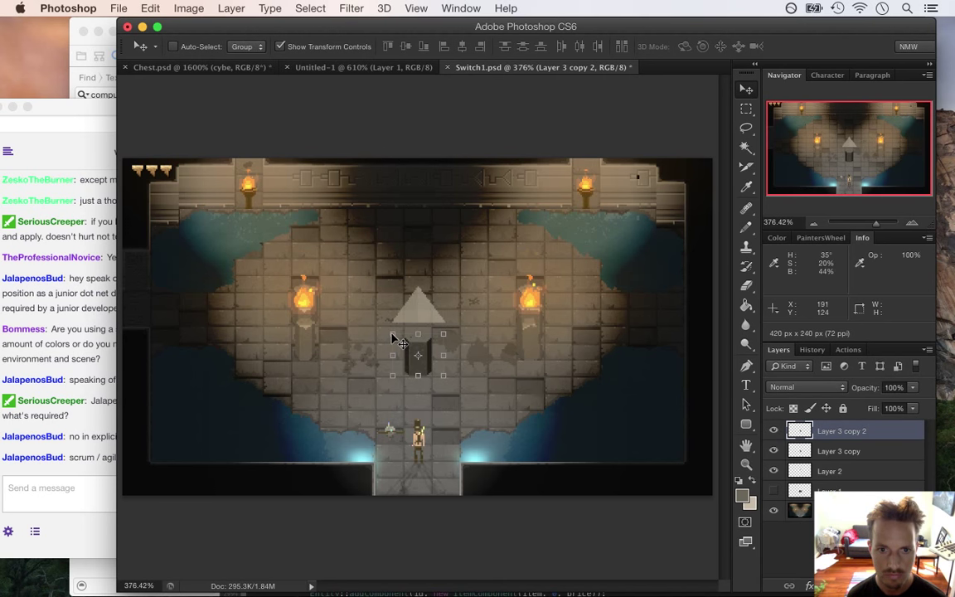
pyautogui.press('super+t')
pyautogui.rightClick(407, 345)
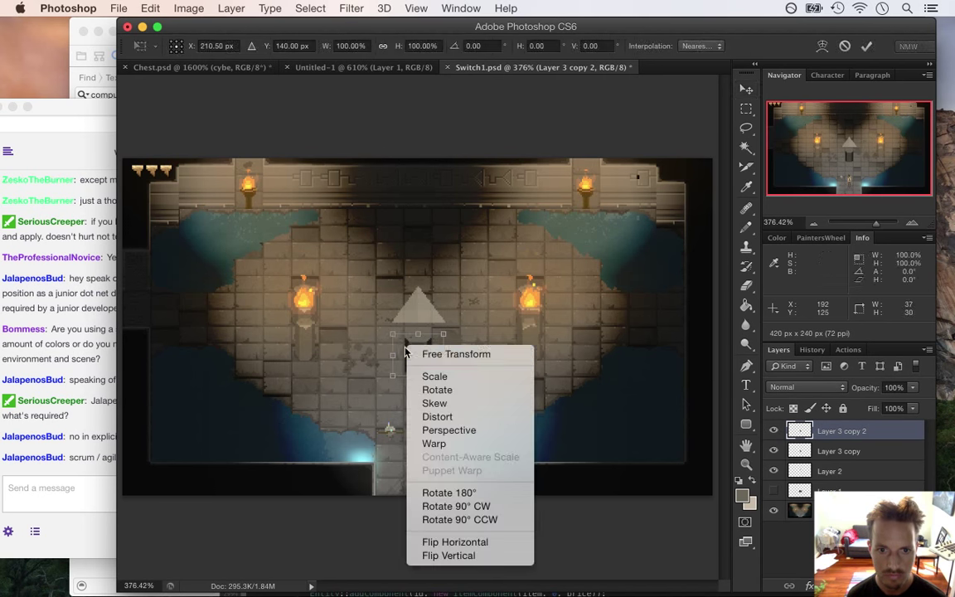
pyautogui.click(449, 555)
pyautogui.moveTo(409, 335); pyautogui.dragTo(415, 175)
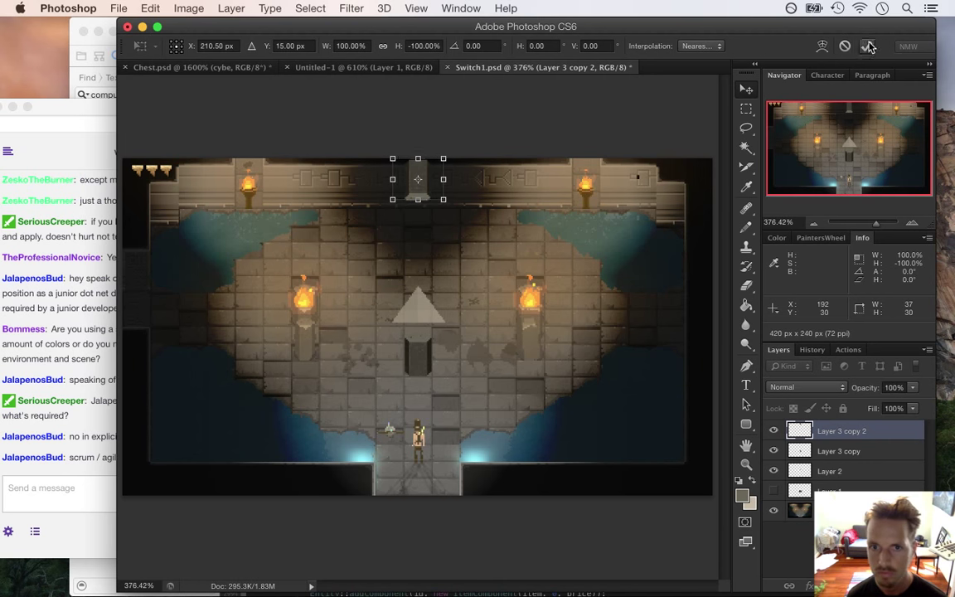
pyautogui.press('Return')
# - Select only the lower end of the flipped pillar and move it straight down to just above the pyramid, without stretching the pillar
pyautogui.moveTo(417, 199); pyautogui.dragTo(412, 271)
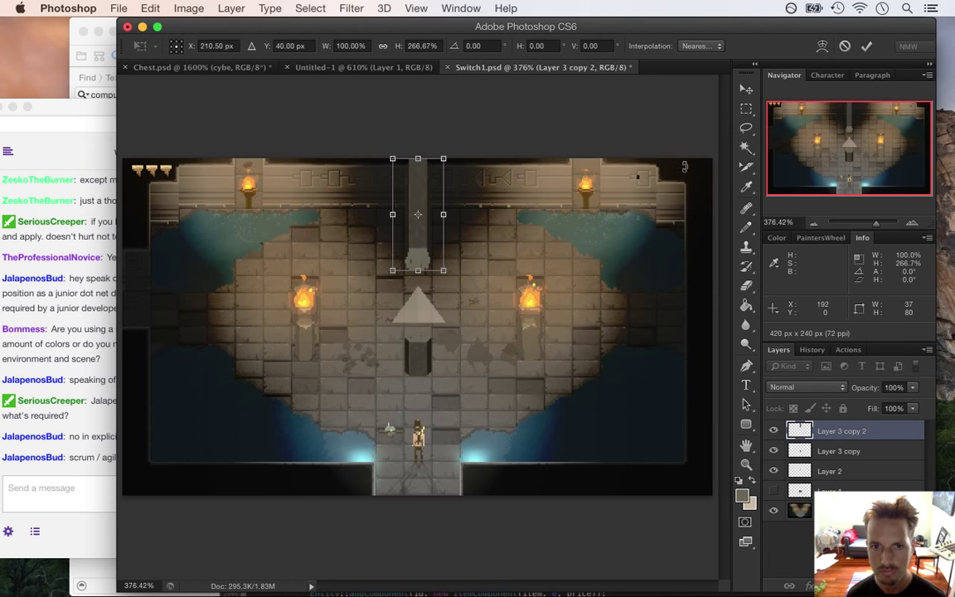
pyautogui.click(844, 46)
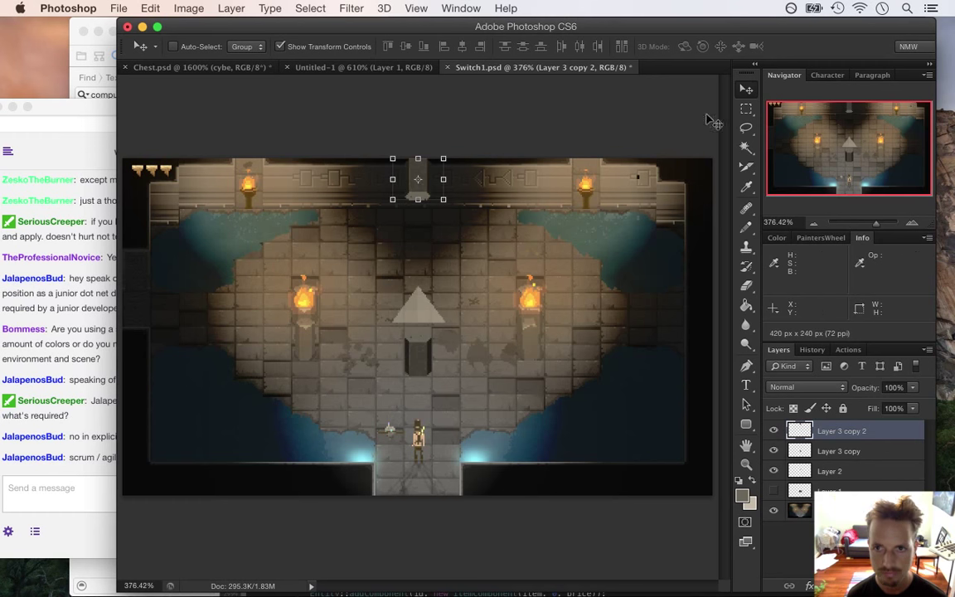
pyautogui.press('m')
pyautogui.moveTo(384, 185); pyautogui.dragTo(470, 216)
pyautogui.press('v')
pyautogui.moveTo(408, 201); pyautogui.dragTo(406, 270)
pyautogui.click(746, 108)
pyautogui.hotkey('ctrl', 'd')
# - Copy a section of the pillar's shaft repeatedly downward to fill the gap to its end cap, and compare with the layer hidden
pyautogui.moveTo(402, 166); pyautogui.dragTo(532, 167)
pyautogui.hotkey('ctrl', 'd')
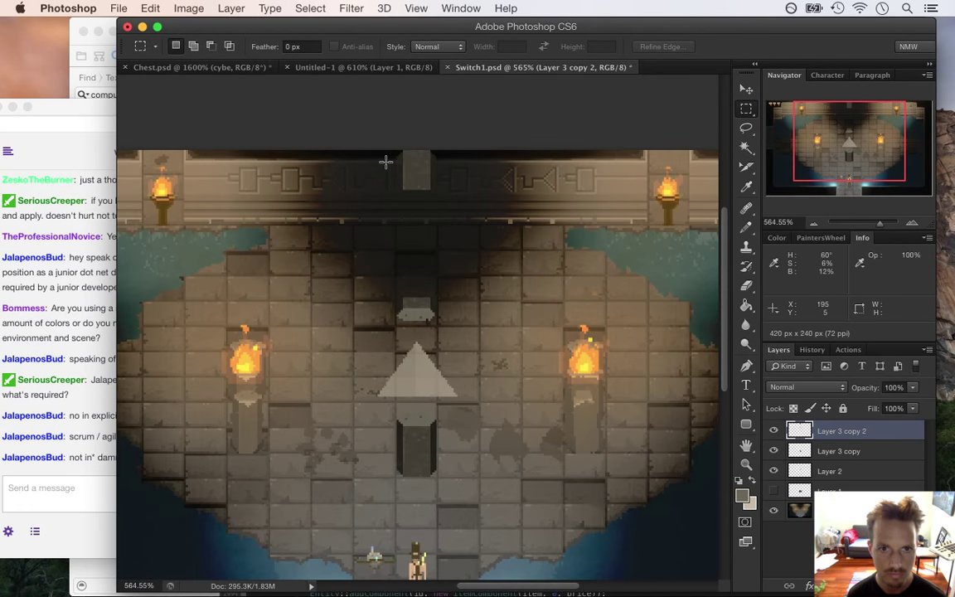
pyautogui.moveTo(388, 160); pyautogui.dragTo(468, 203)
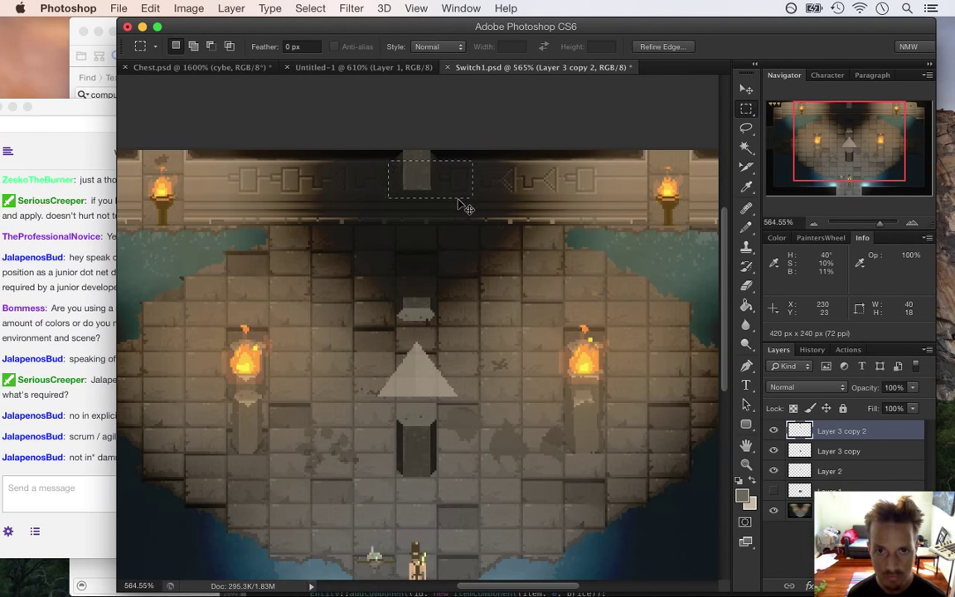
pyautogui.click(747, 89)
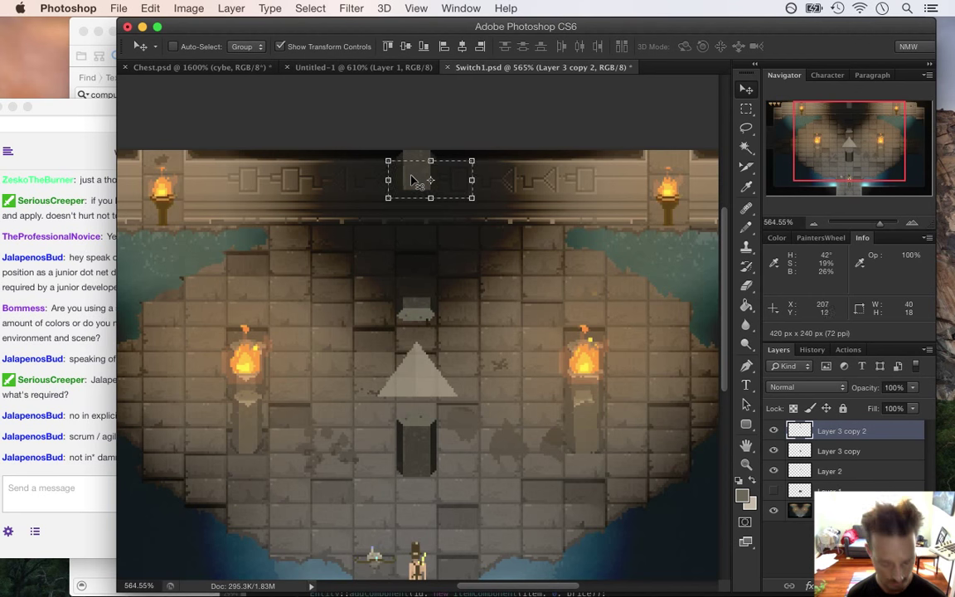
pyautogui.moveTo(412, 180); pyautogui.dragTo(410, 278)
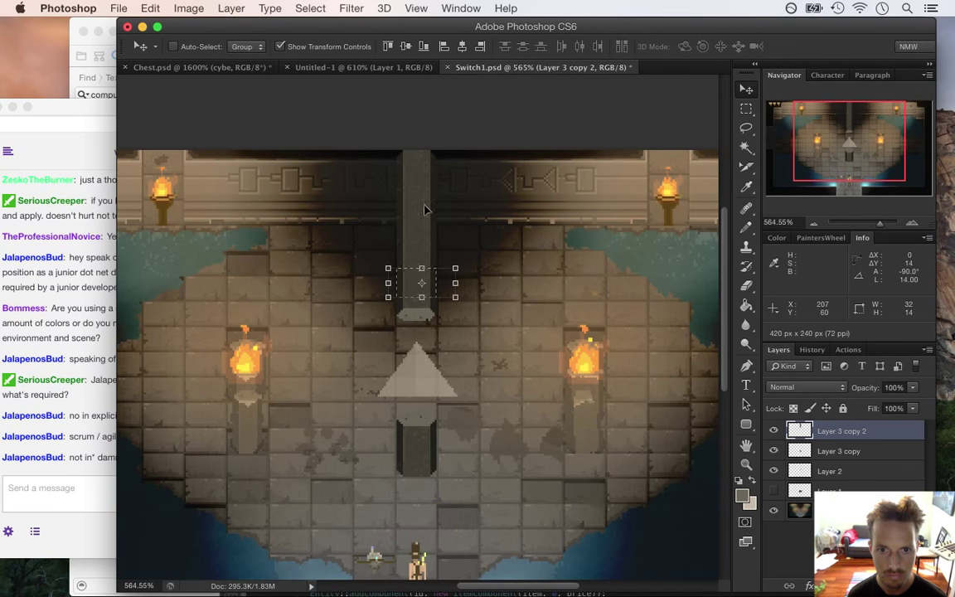
pyautogui.click(746, 107)
pyautogui.click(667, 122)
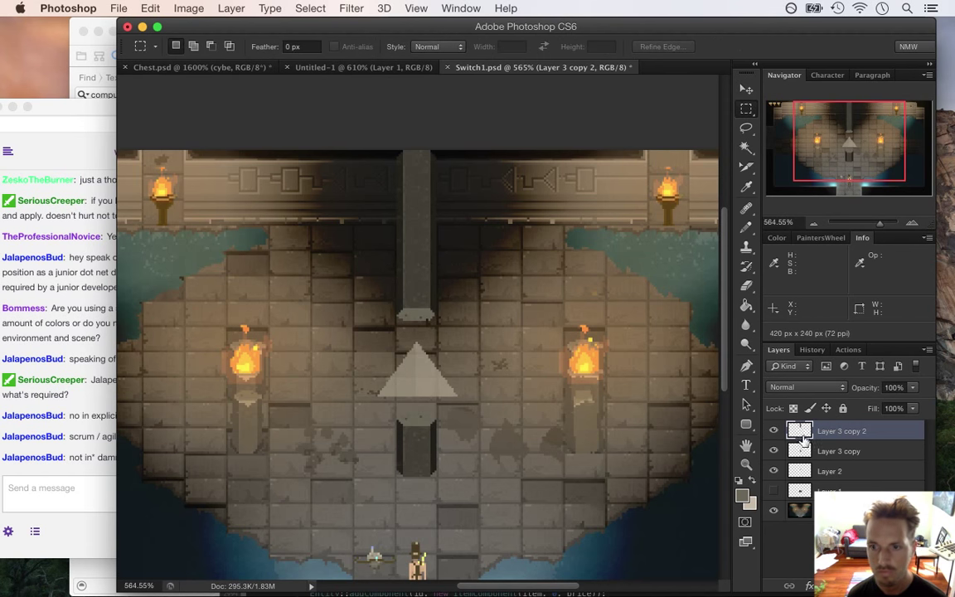
pyautogui.click(774, 431)
pyautogui.click(773, 431)
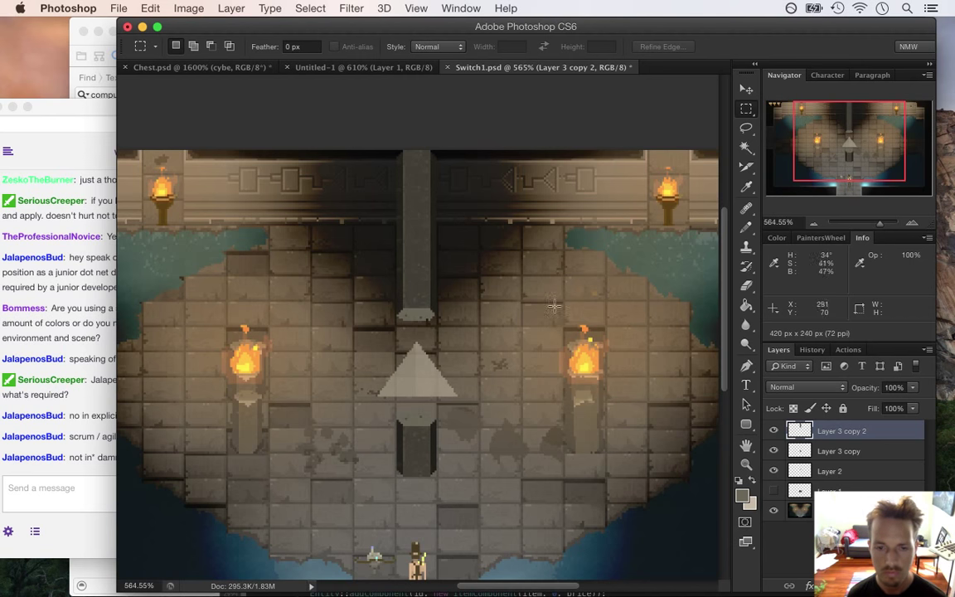
# - Sample the end cap's light grey and try extending the cap's upper corners outward with single-pixel Pencil strokes
pyautogui.moveTo(437, 305); pyautogui.dragTo(461, 282)
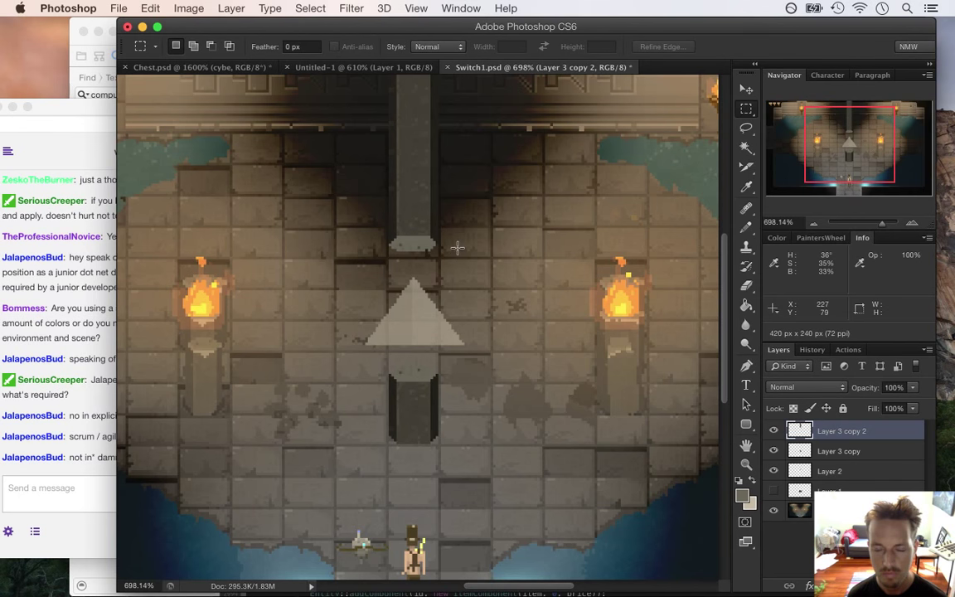
pyautogui.scroll(3, 412, 251)
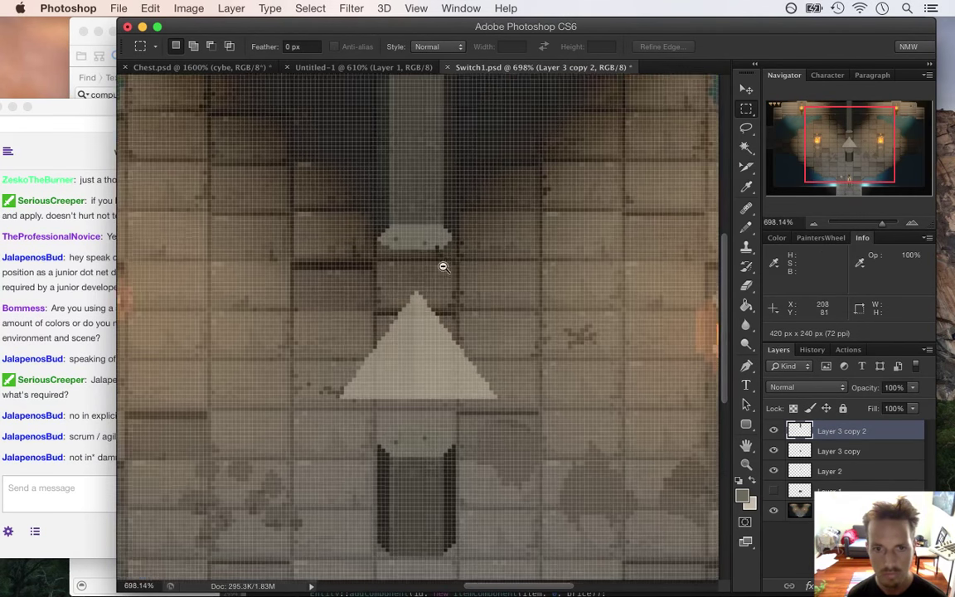
pyautogui.moveTo(420, 251); pyautogui.dragTo(438, 257)
pyautogui.press('i')
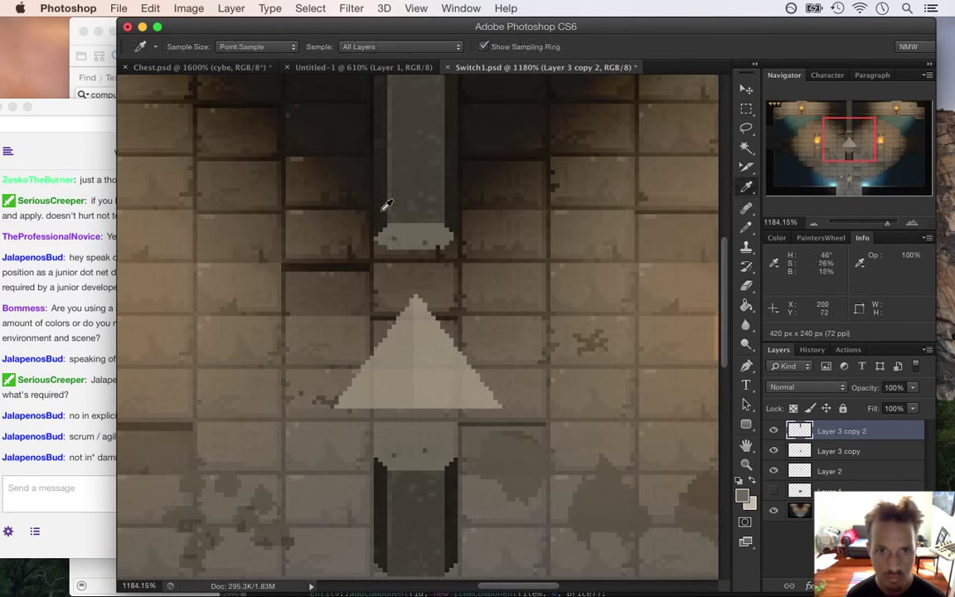
pyautogui.press('b')
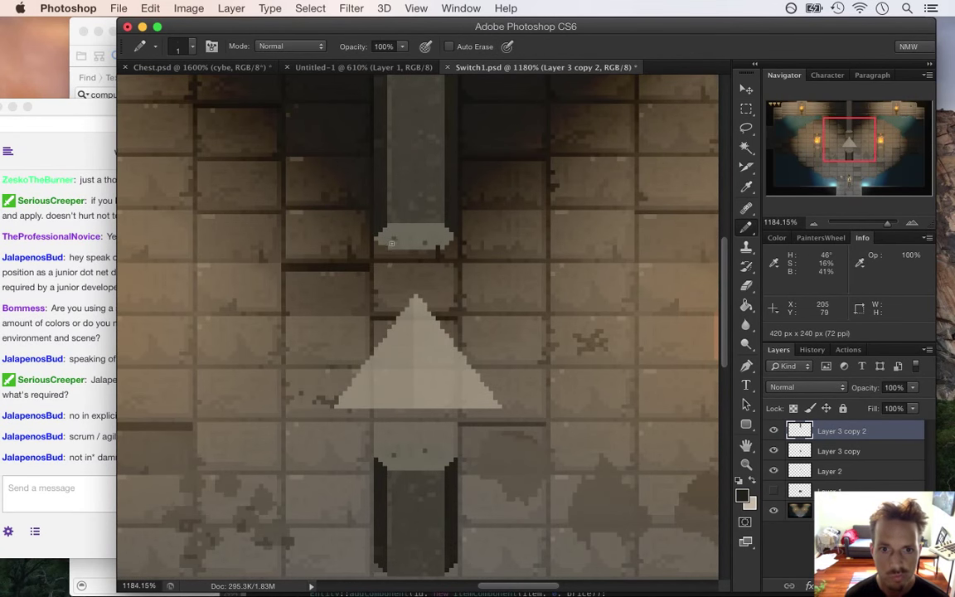
pyautogui.press('i')
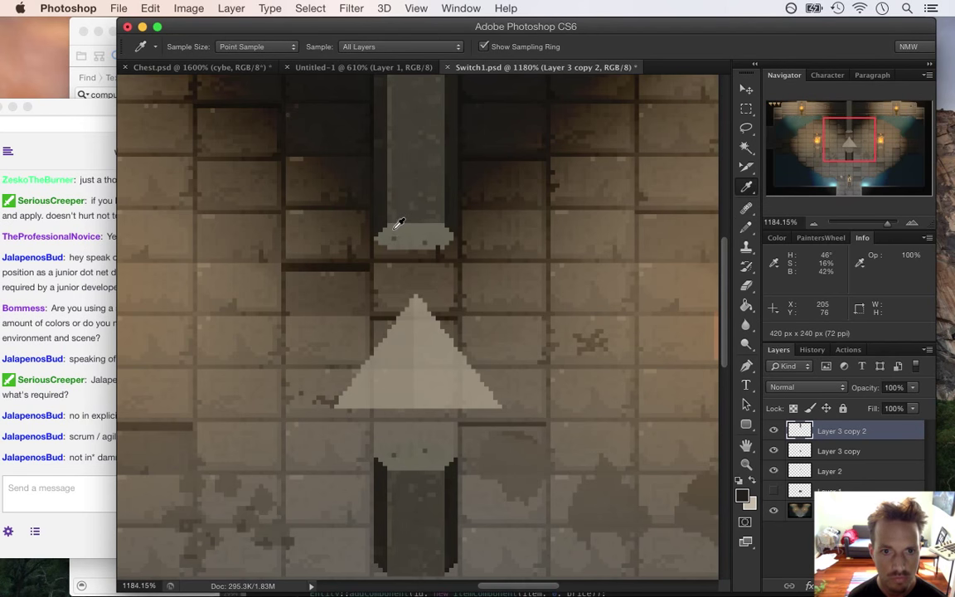
pyautogui.moveTo(392, 230); pyautogui.dragTo(424, 233)
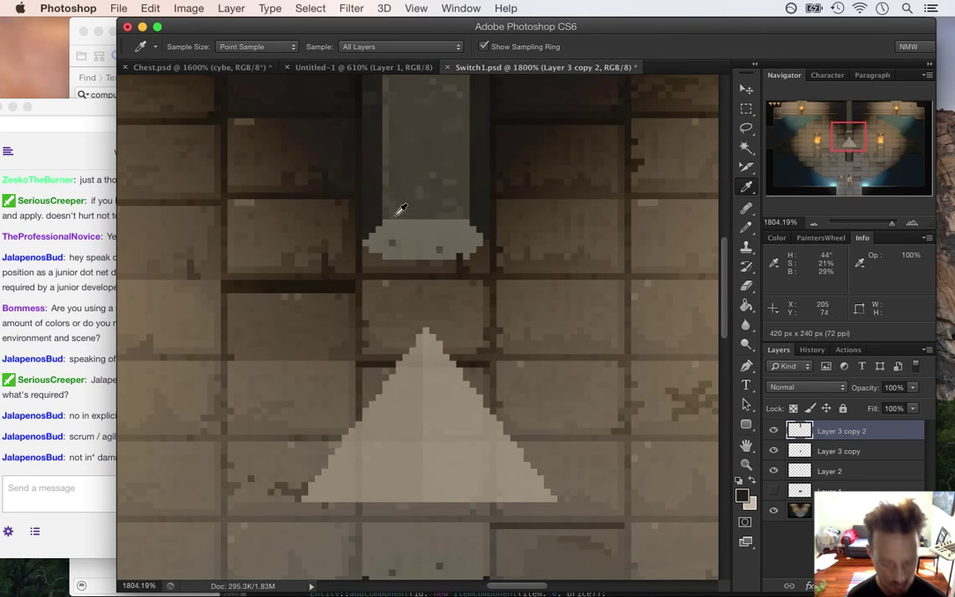
pyautogui.press('b')
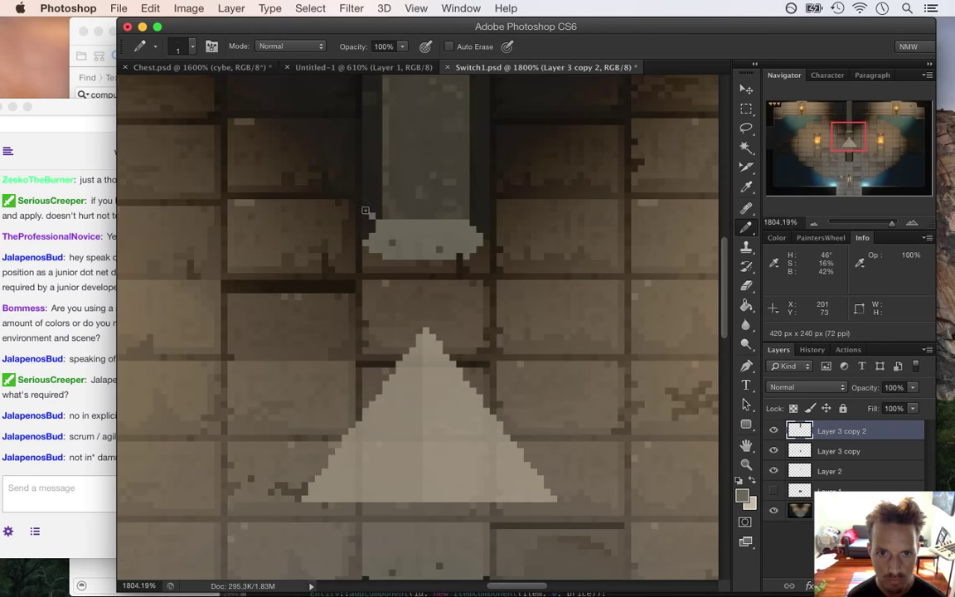
pyautogui.moveTo(366, 225); pyautogui.dragTo(366, 232)
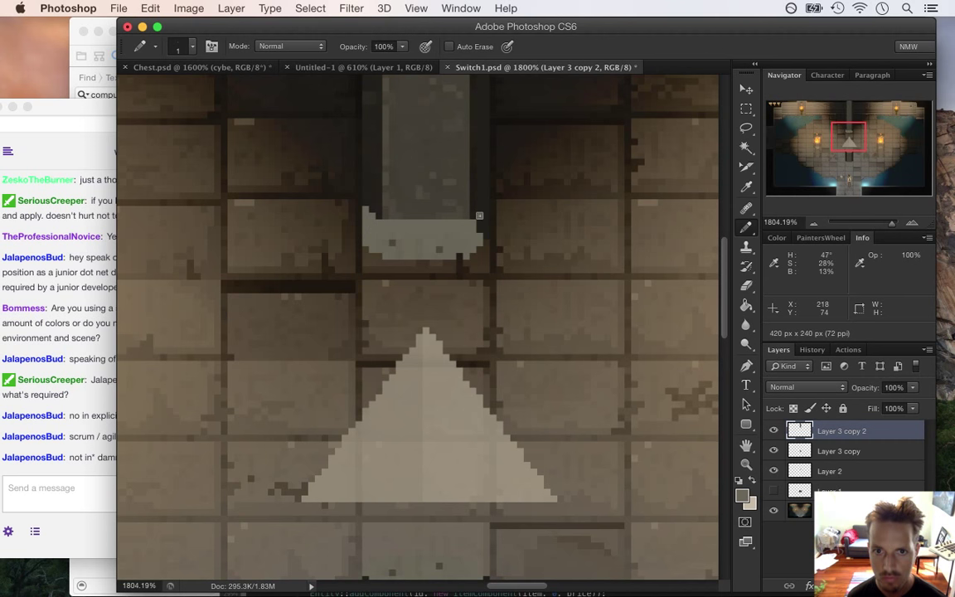
# - Erase the protruding pixels on both sides of the hanging pillar's end cap so its sides run straight
pyautogui.press('e')
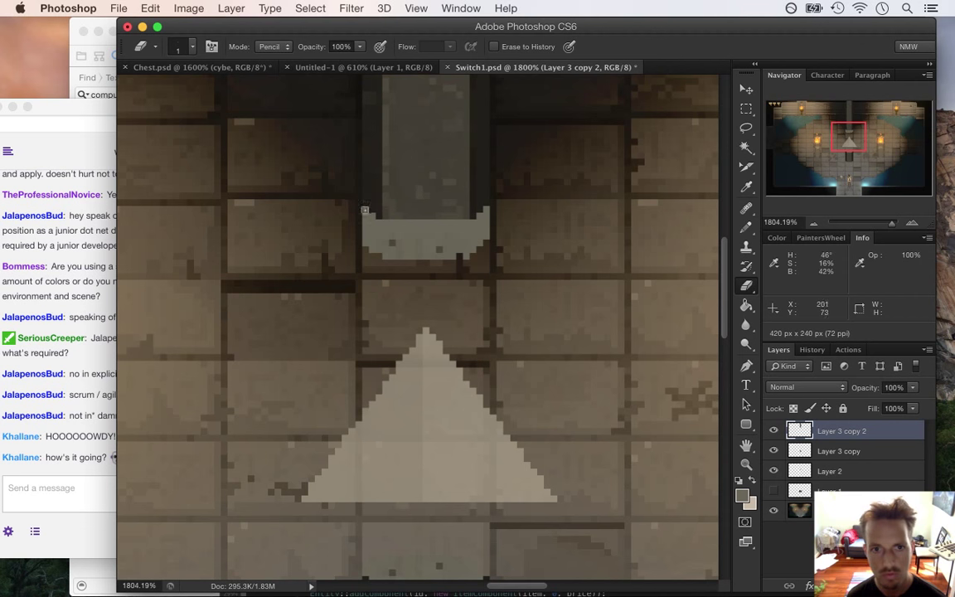
pyautogui.moveTo(372, 220); pyautogui.dragTo(370, 242)
pyautogui.moveTo(483, 209); pyautogui.dragTo(484, 247)
pyautogui.press('i')
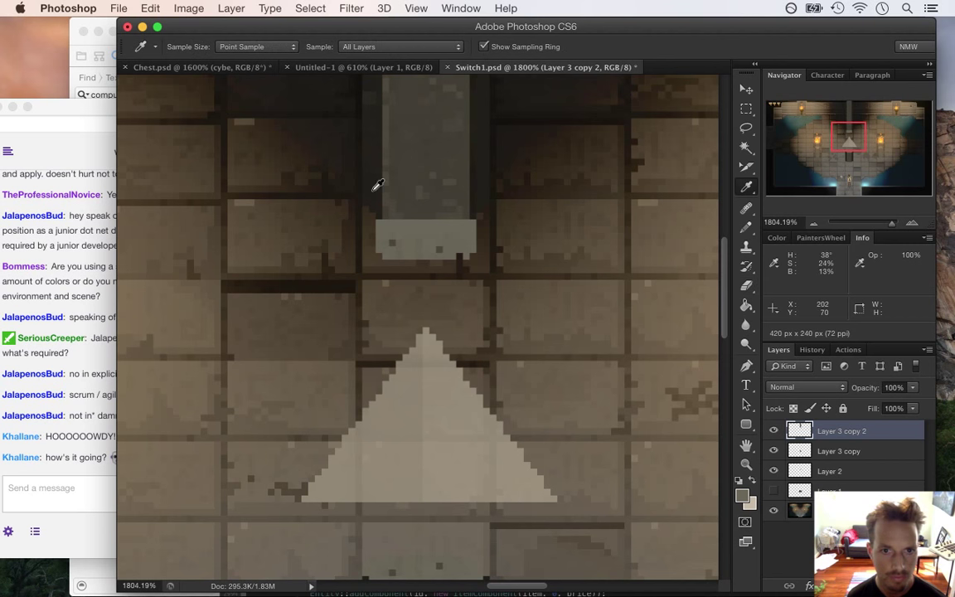
# - Pencil a dark row and a mid-grey row across the top of the hanging pillar's end cap, and erase its protruding side pixels
pyautogui.press('b')
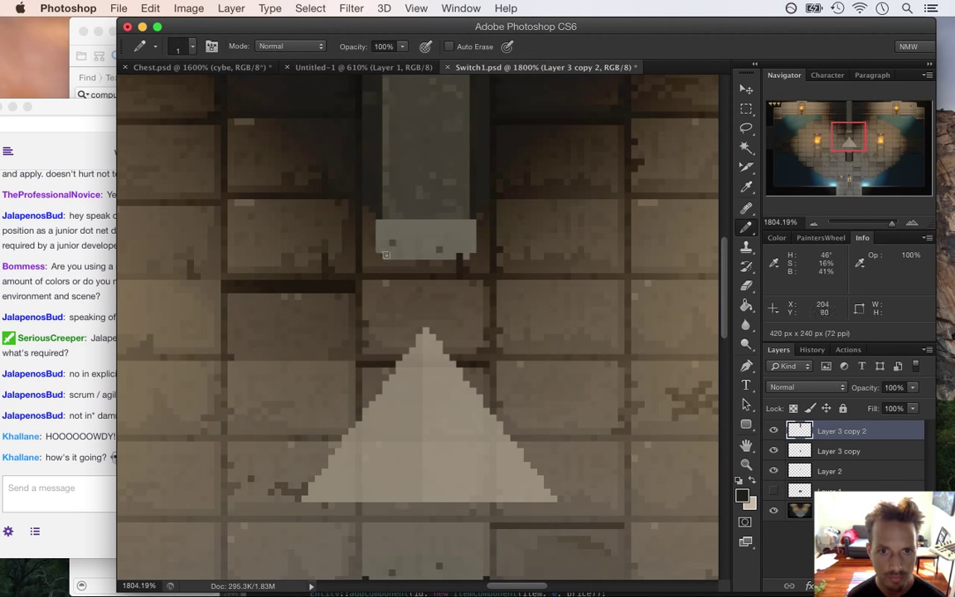
pyautogui.moveTo(384, 223); pyautogui.dragTo(473, 223)
pyautogui.keyDown('alt'); pyautogui.click(389, 203); pyautogui.keyUp('alt')
pyautogui.moveTo(385, 230); pyautogui.dragTo(448, 229)
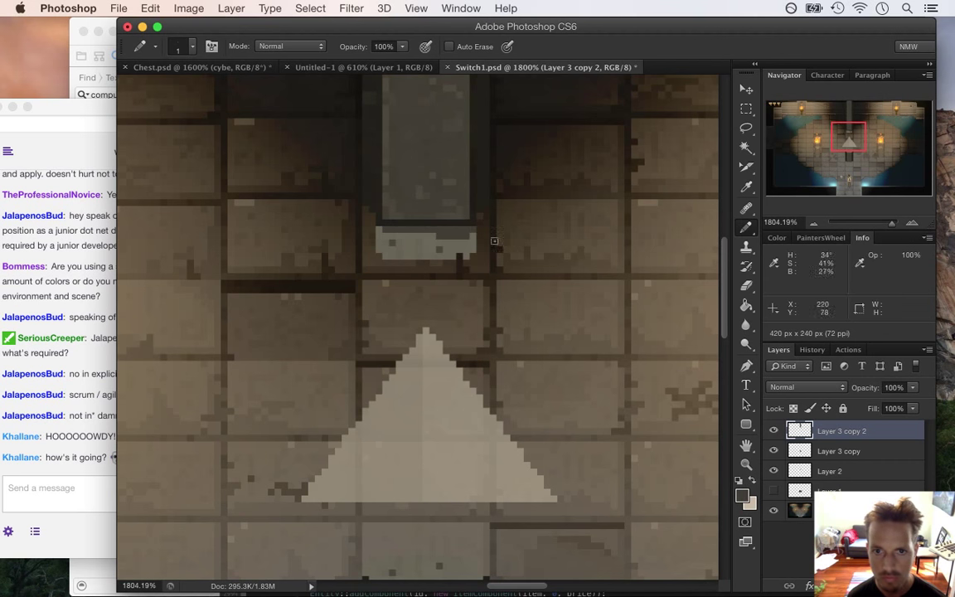
pyautogui.press('e')
pyautogui.moveTo(382, 229); pyautogui.dragTo(381, 253)
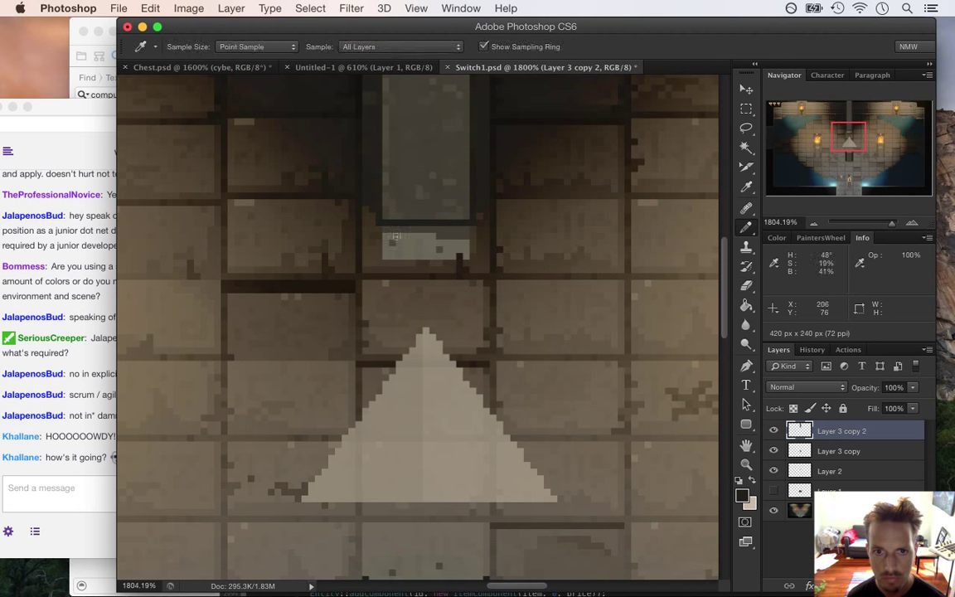
# - Continue alternating dark and grey single-pixel rows down the end cap to form a banded collar
pyautogui.press('b')
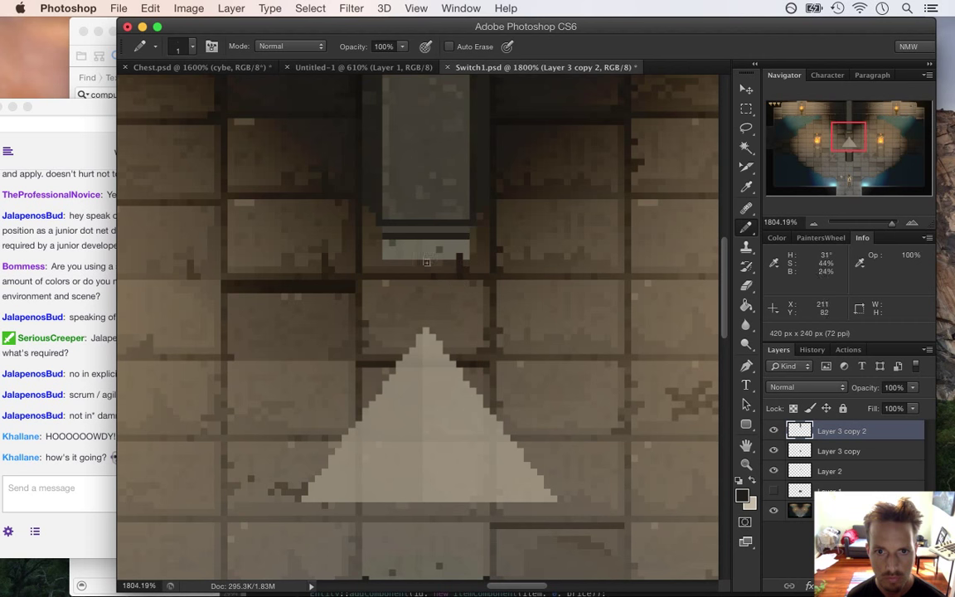
pyautogui.keyDown('alt'); pyautogui.click(361, 209); pyautogui.keyUp('alt')
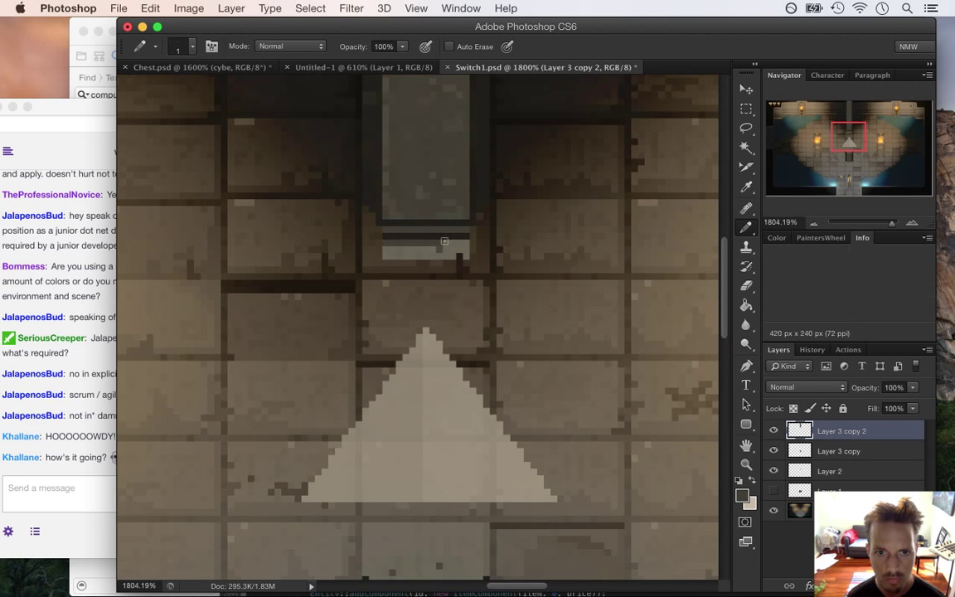
pyautogui.press('i')
pyautogui.press('b')
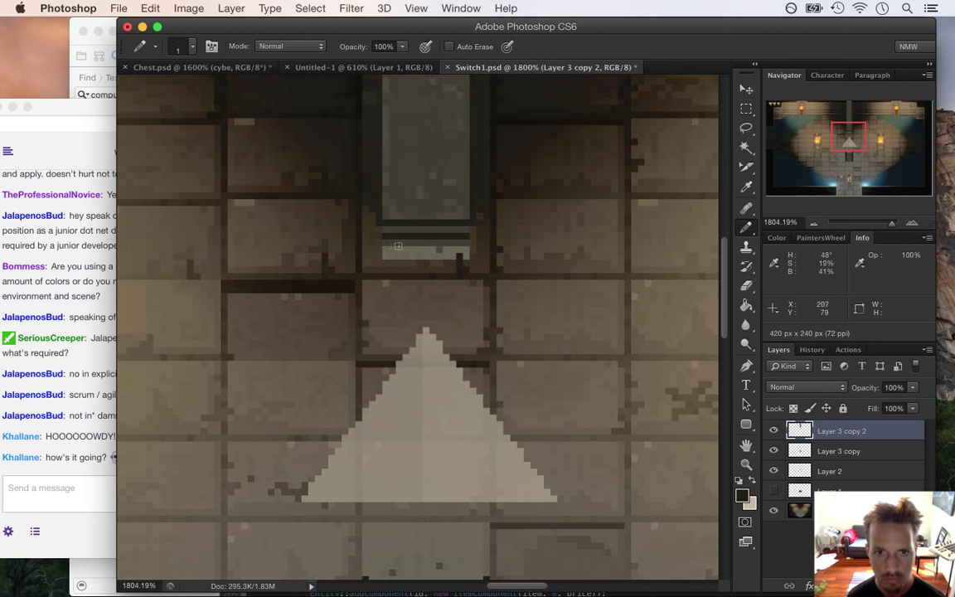
pyautogui.moveTo(385, 248); pyautogui.dragTo(464, 250)
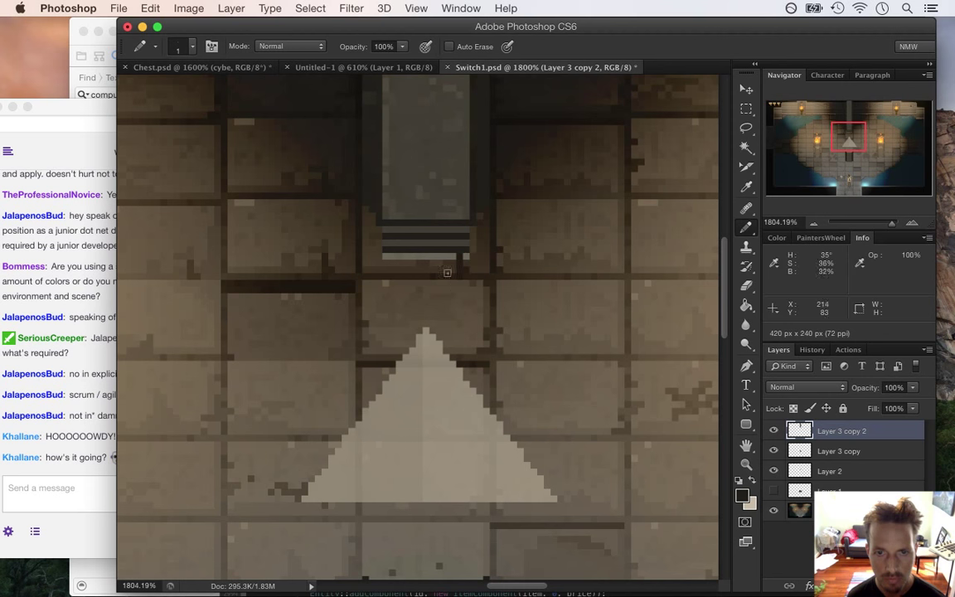
# - Erase the outer pixels at both ends of the cap's lowest light row so it is narrower than the collar
pyautogui.press('i')
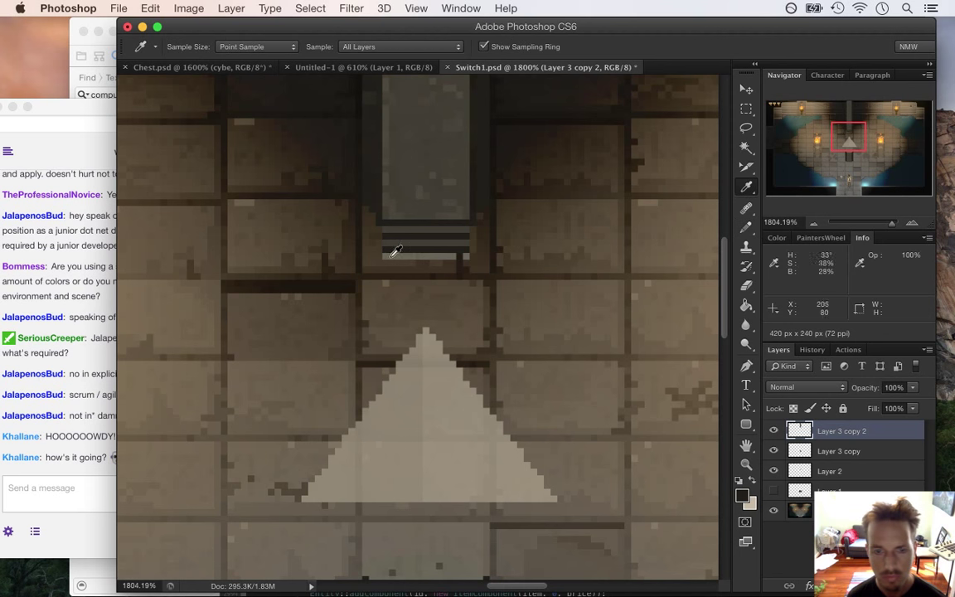
pyautogui.press('e')
pyautogui.click(382, 257)
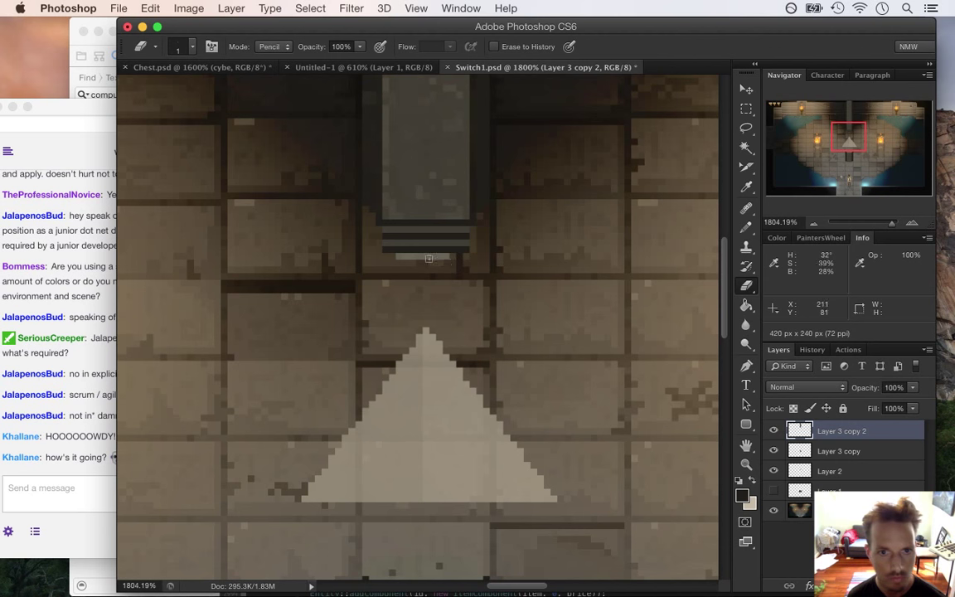
pyautogui.press('i')
pyautogui.click(454, 255)
pyautogui.press('b')
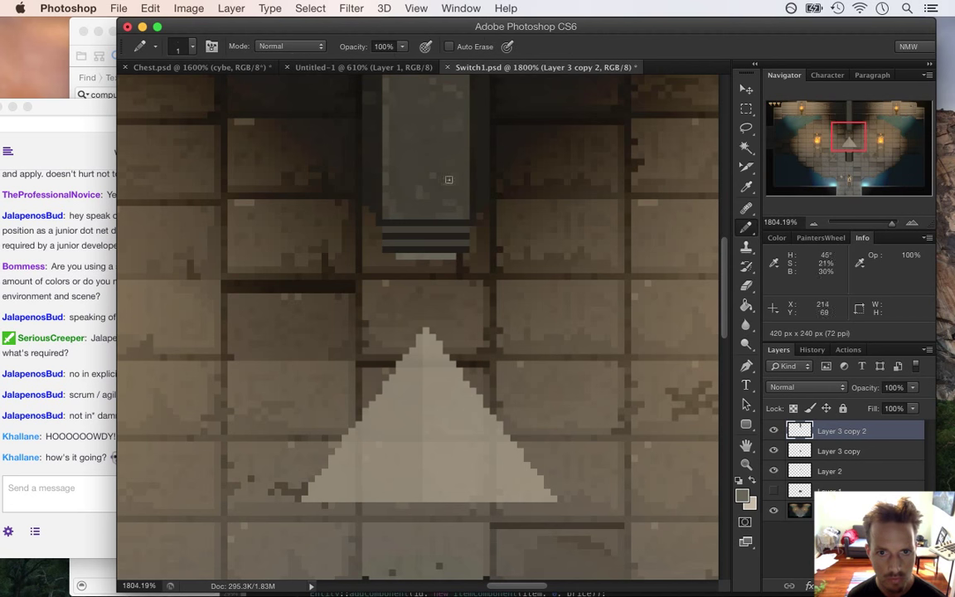
# - Sample a darker grey from the pillar and pencil a tapering tip beneath the collar, pointing toward the pyramid
pyautogui.press('i')
pyautogui.click(375, 173)
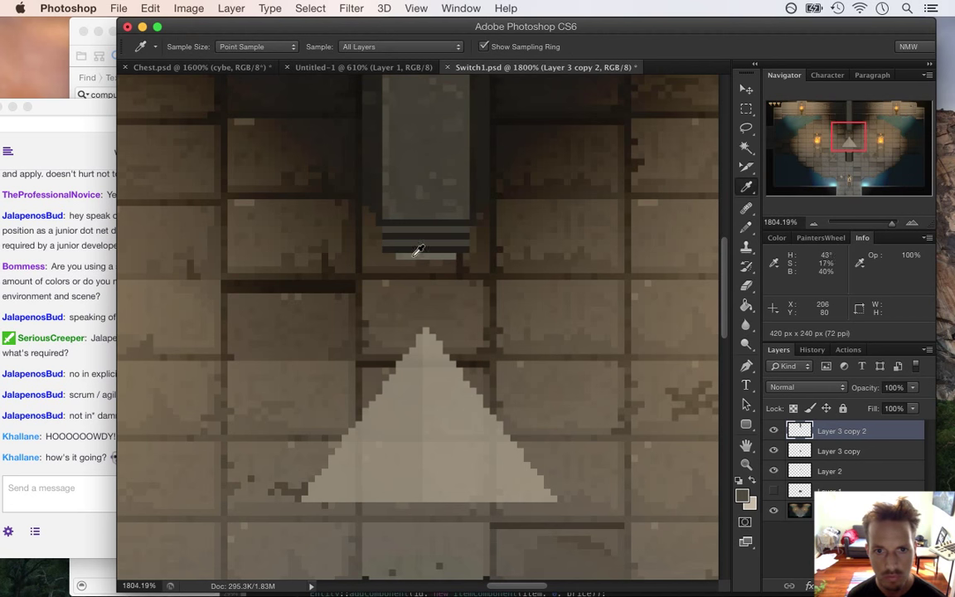
pyautogui.press('b')
pyautogui.moveTo(411, 255); pyautogui.dragTo(447, 255)
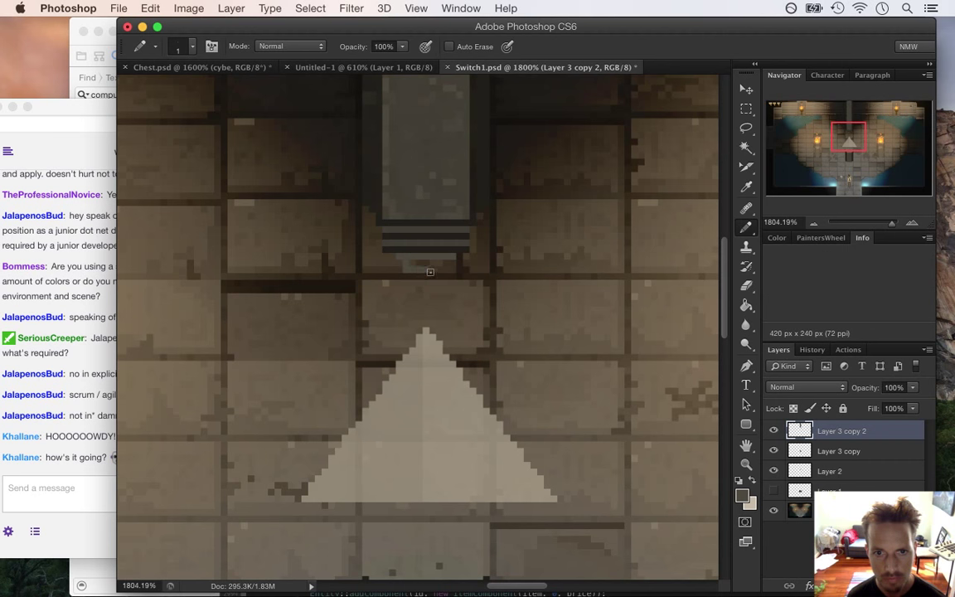
pyautogui.click(422, 276)
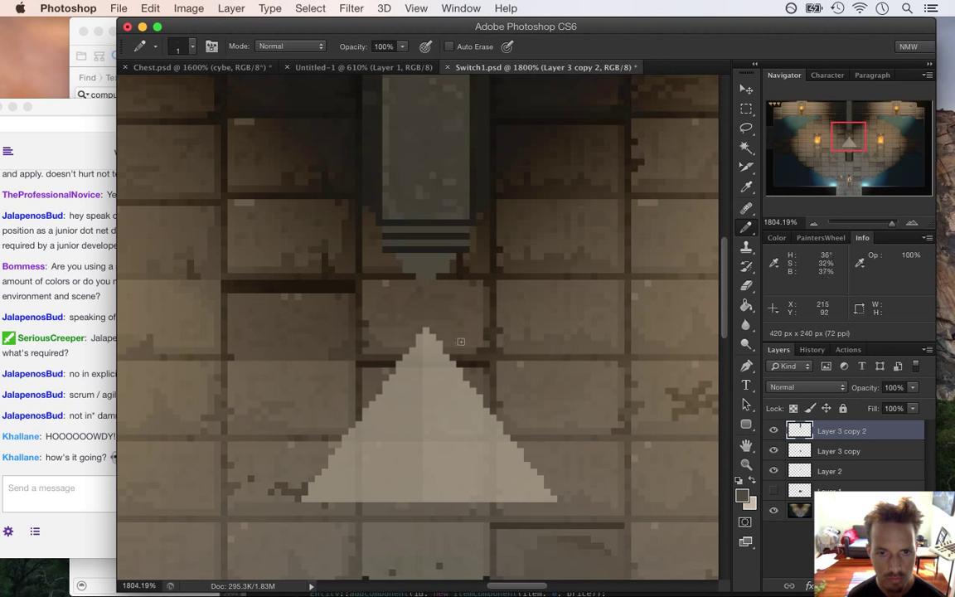
pyautogui.press('i')
pyautogui.click(405, 167)
pyautogui.click(352, 169)
pyautogui.press('b')
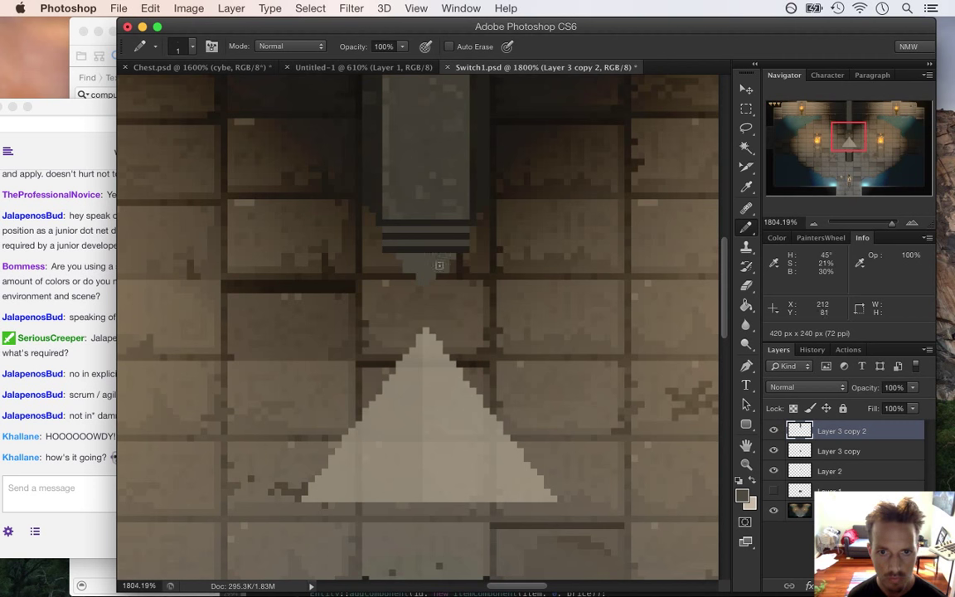
pyautogui.press('e')
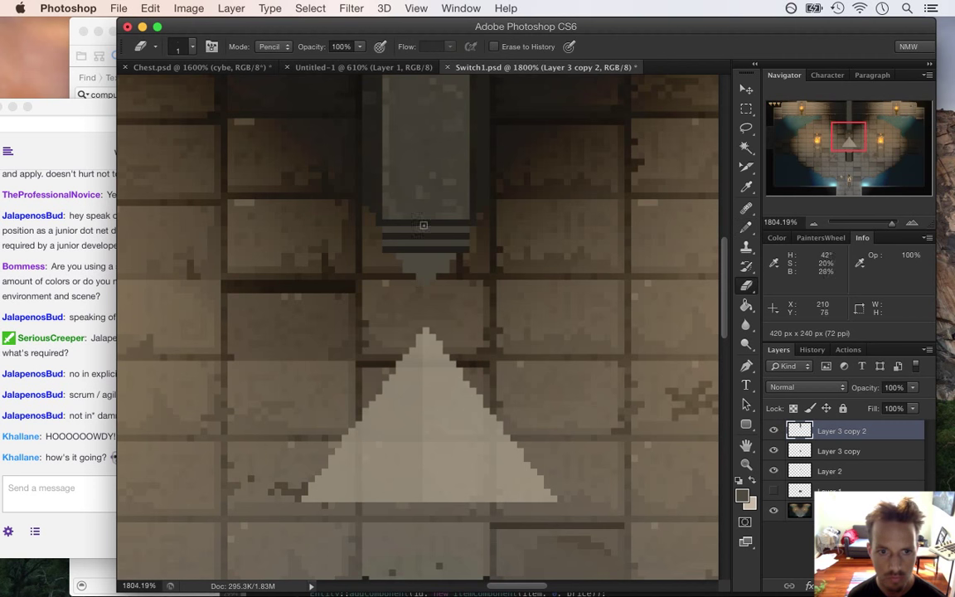
# - Switch to the stream chat, highlight the viewer's greeting to read it, and return to the Photoshop drawing
pyautogui.click(113, 353)
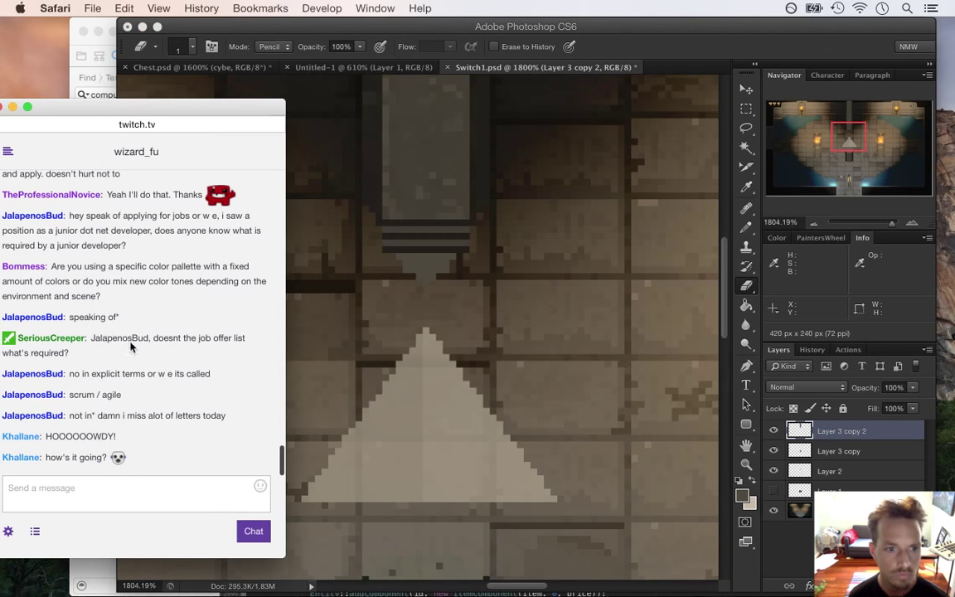
pyautogui.moveTo(58, 436); pyautogui.dragTo(116, 438)
pyautogui.click(85, 438)
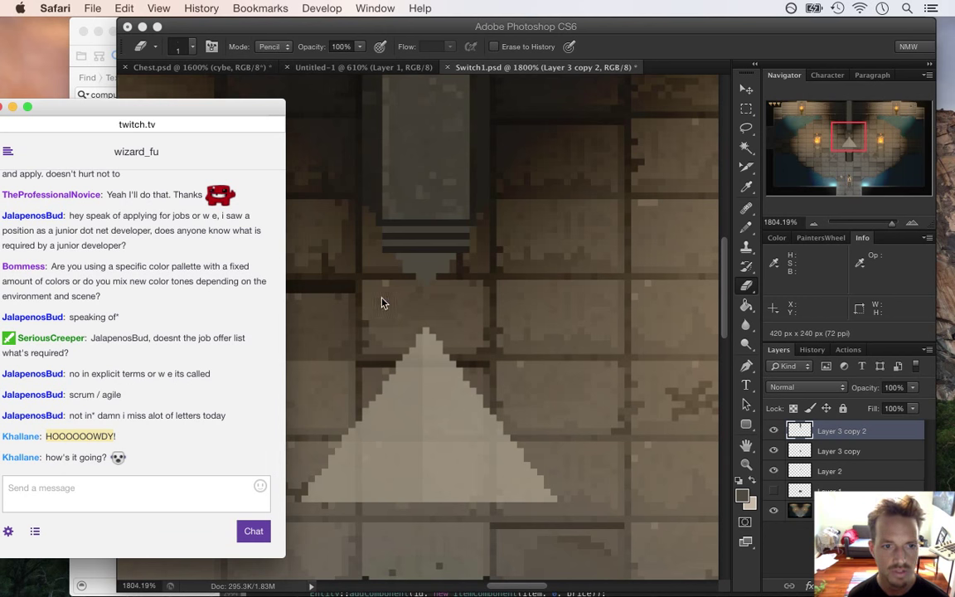
pyautogui.click(587, 46)
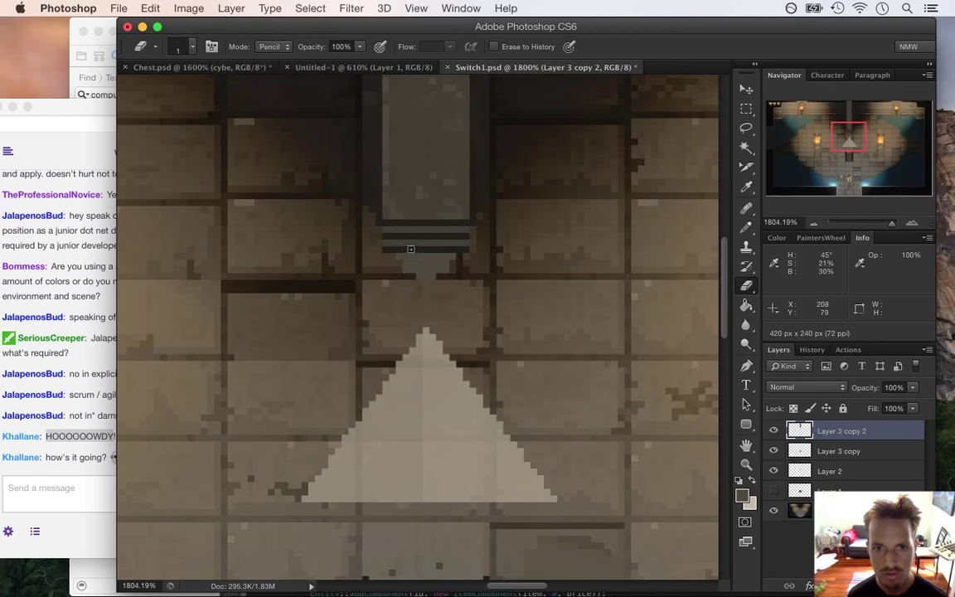
# - Sample the lighter grey from the pillar below the pyramid and pencil it along the tip's stepped edges and lowest point
pyautogui.moveTo(729, 324)
pyautogui.mouseDown()
pyautogui.moveTo(726, 317)
pyautogui.moveTo(736, 340)
pyautogui.moveTo(735, 314)
pyautogui.mouseUp()
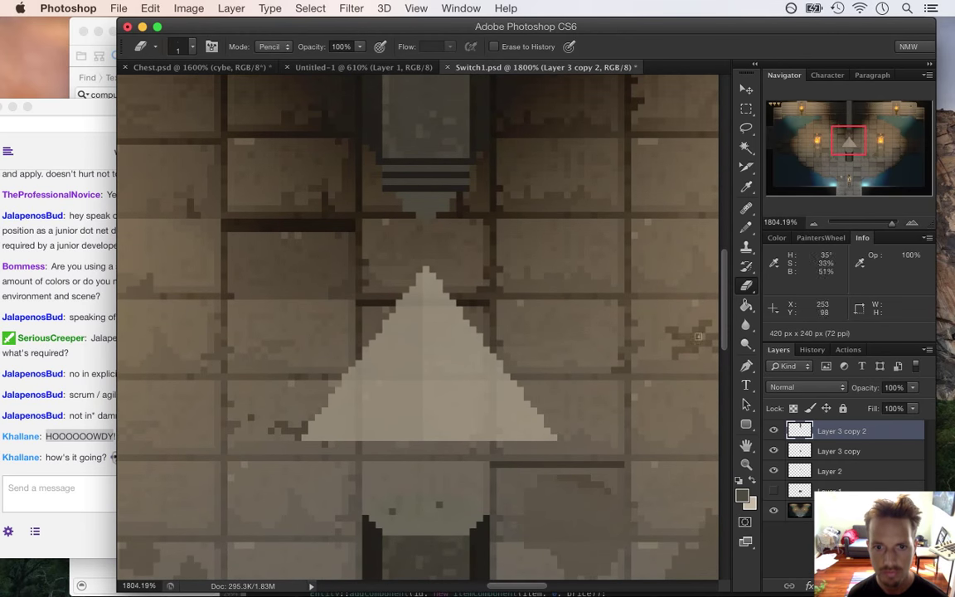
pyautogui.press('i')
pyautogui.click(456, 510)
pyautogui.press('b')
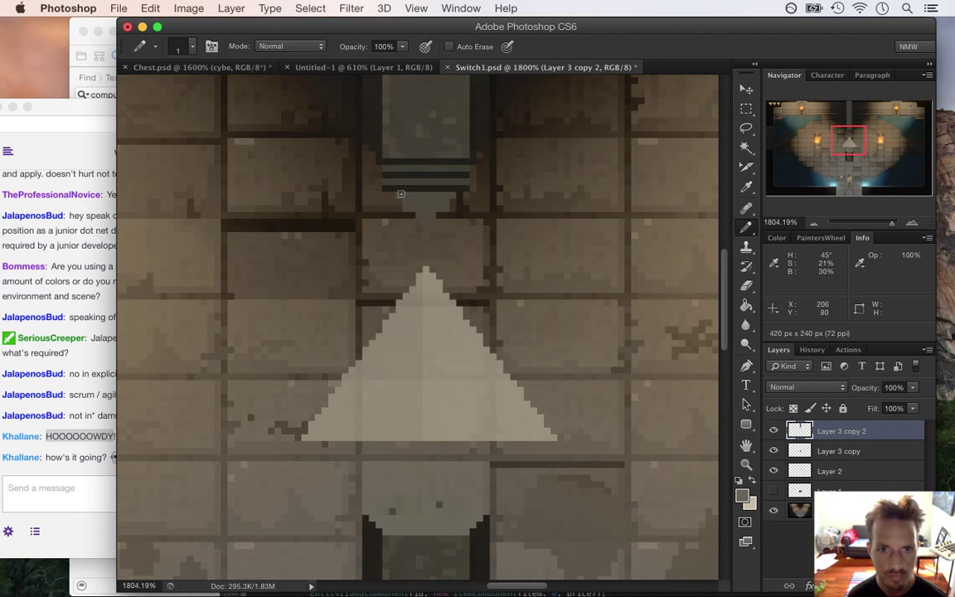
pyautogui.click(420, 215)
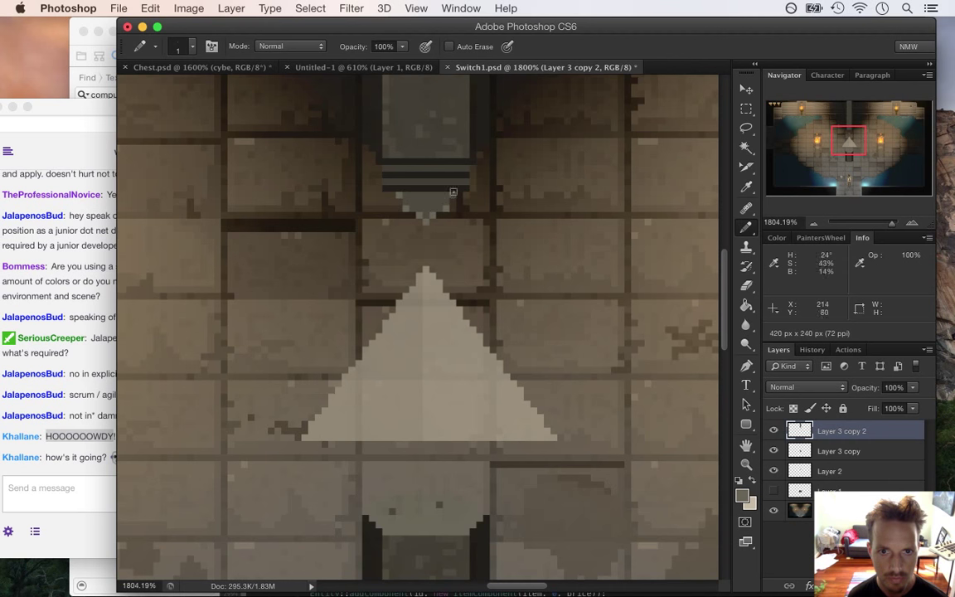
pyautogui.moveTo(431, 201); pyautogui.dragTo(459, 187)
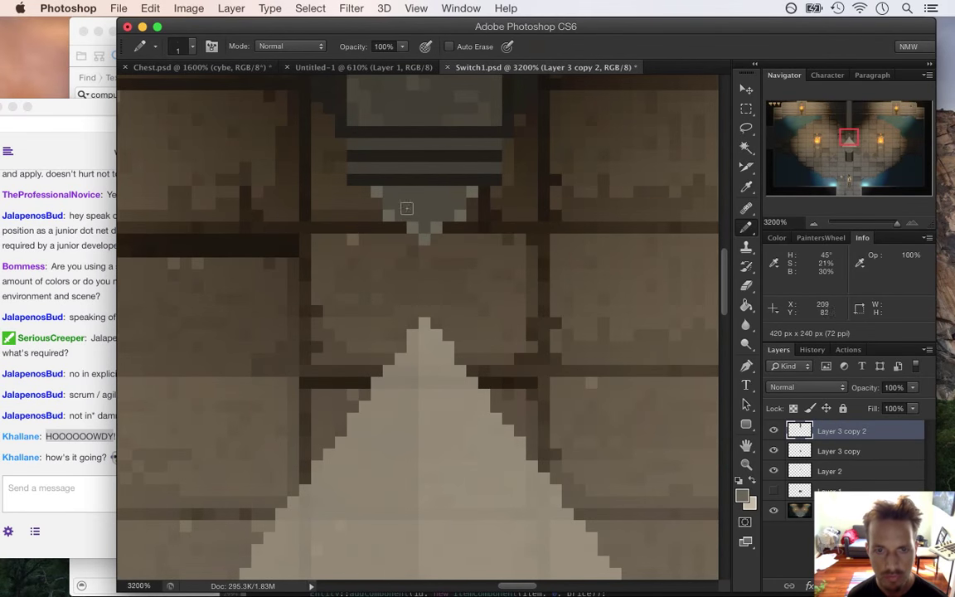
# - Sample the pillar's darker grey, tone down the tip's upper edge pixels and add vertical shading stripes to the tip
pyautogui.press('i')
pyautogui.keyDown('alt'); pyautogui.click(358, 108); pyautogui.keyUp('alt')
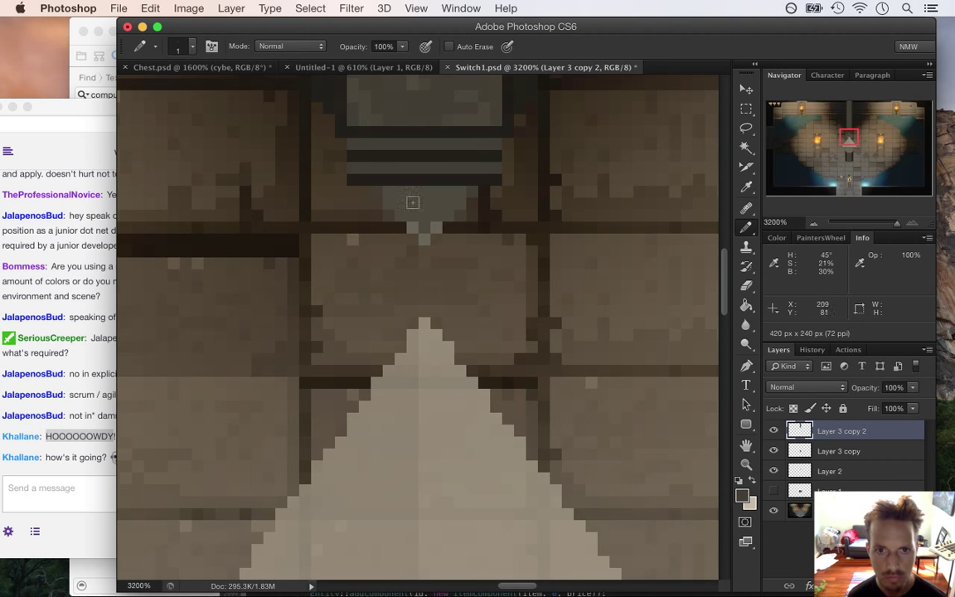
pyautogui.moveTo(445, 232)
pyautogui.mouseDown()
pyautogui.moveTo(374, 224)
pyautogui.moveTo(355, 235)
pyautogui.moveTo(444, 230)
pyautogui.mouseUp()
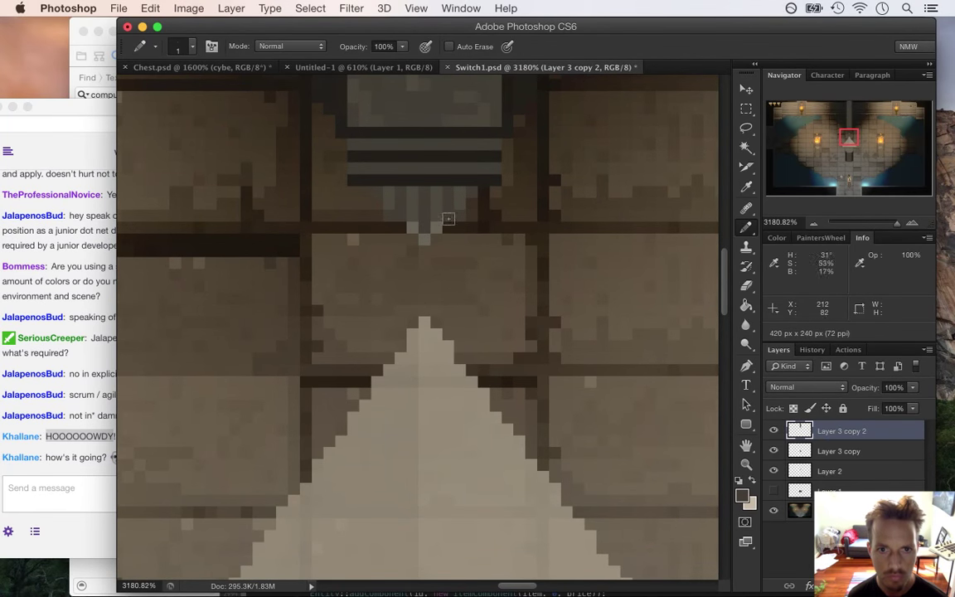
# - Check the pillar against the whole room, erase the end pixels of the lower bands so the collar tapers, and undo the stray erasure
pyautogui.moveTo(447, 273); pyautogui.dragTo(330, 262)
pyautogui.moveTo(422, 267)
pyautogui.mouseDown()
pyautogui.moveTo(526, 282)
pyautogui.moveTo(535, 273)
pyautogui.mouseUp()
pyautogui.press('e')
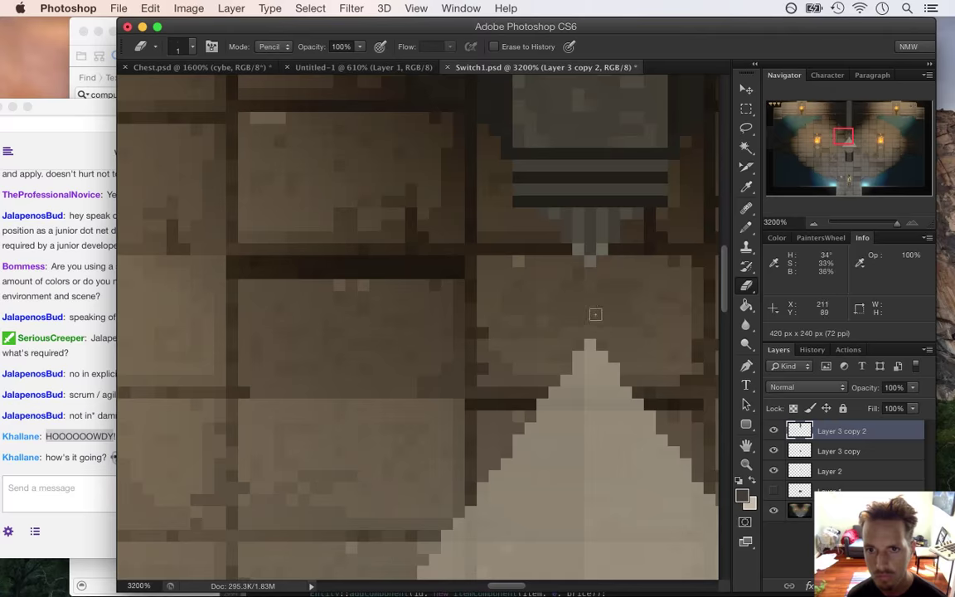
pyautogui.moveTo(554, 275); pyautogui.dragTo(451, 277)
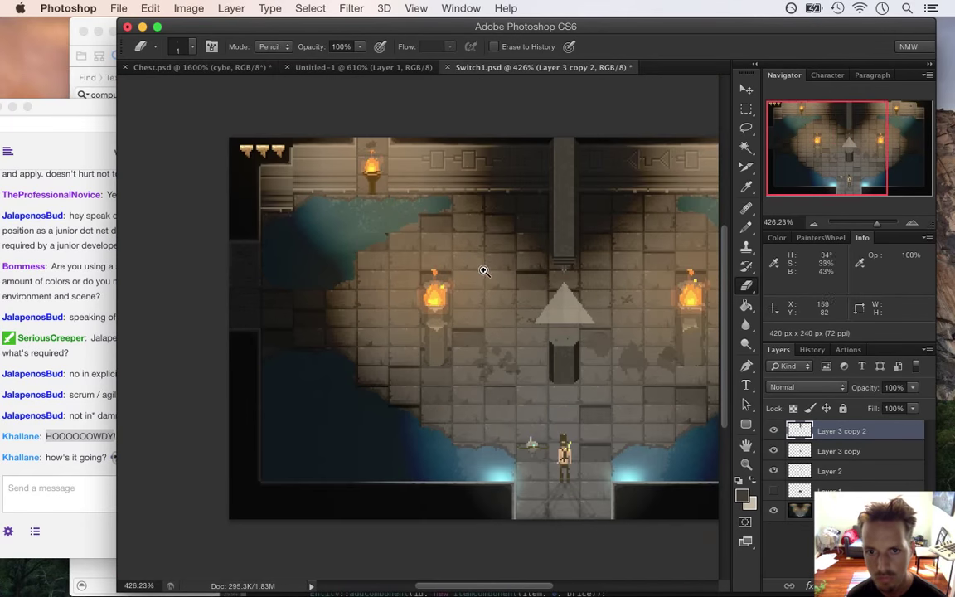
pyautogui.moveTo(550, 274)
pyautogui.mouseDown()
pyautogui.moveTo(639, 279)
pyautogui.moveTo(627, 262)
pyautogui.mouseUp()
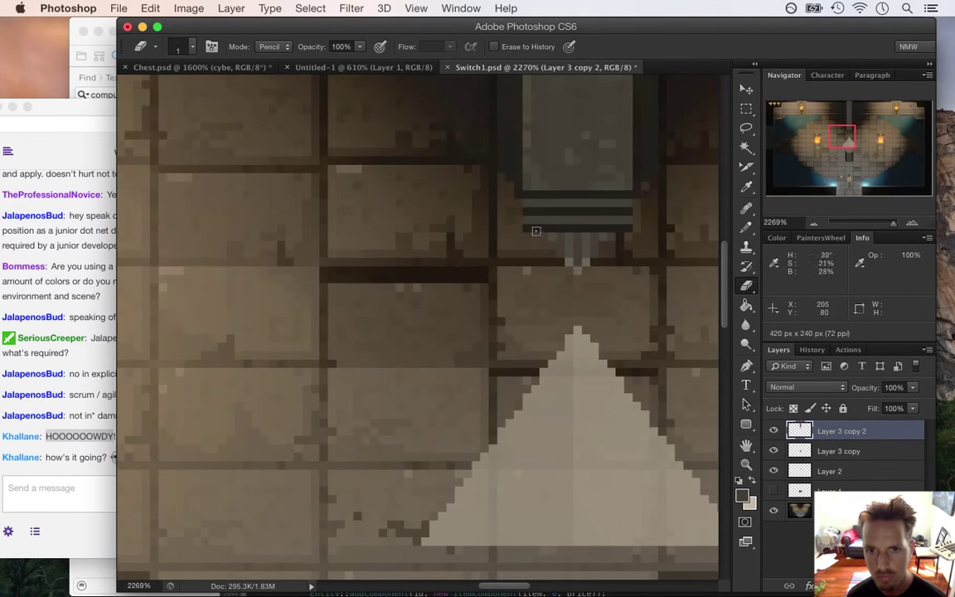
pyautogui.moveTo(599, 284); pyautogui.dragTo(464, 290)
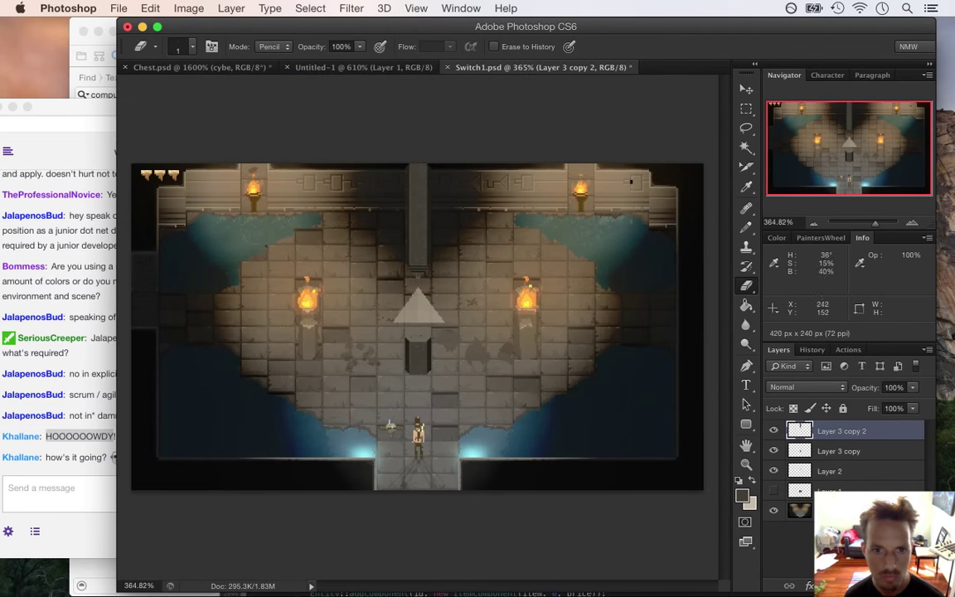
pyautogui.moveTo(377, 245); pyautogui.dragTo(496, 288)
pyautogui.press('super+z')
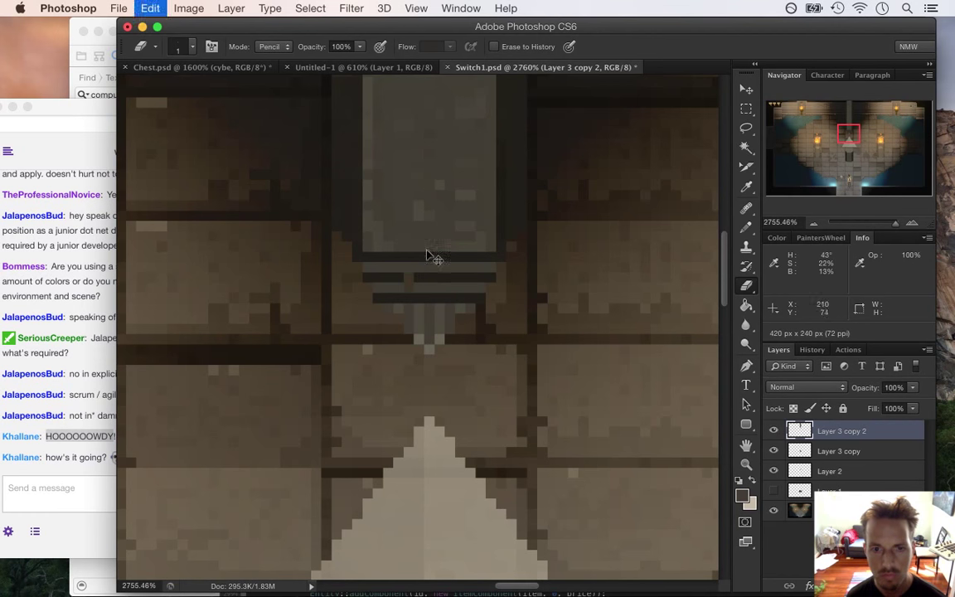
# - Sample a grey band's colour, darken it, repaint the collar's grey bands with the Pencil, and save the file
pyautogui.press('i')
pyautogui.click(417, 272)
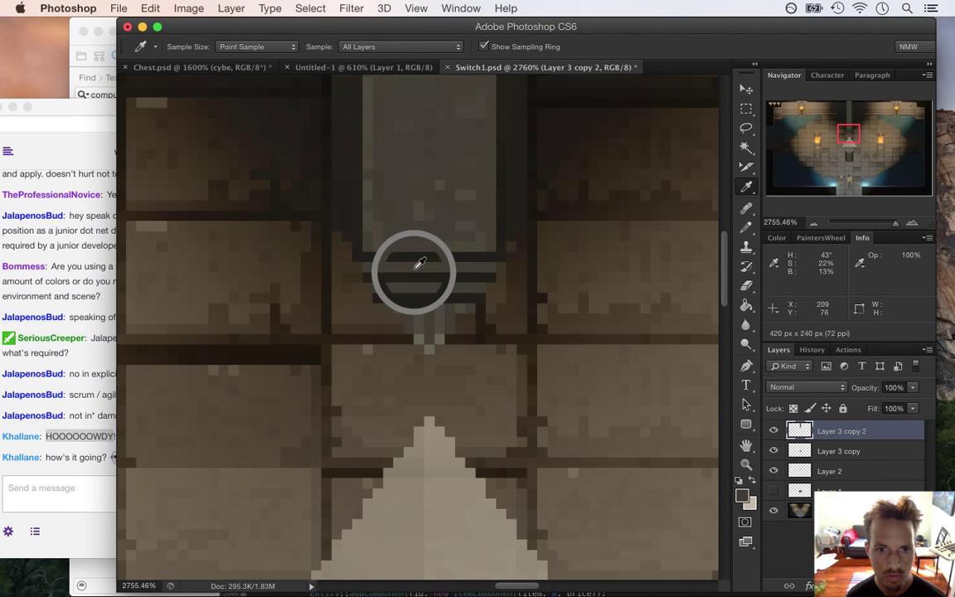
pyautogui.hotkey('shift', 'F5')
pyautogui.moveTo(750, 393); pyautogui.dragTo(750, 403)
pyautogui.click(888, 236)
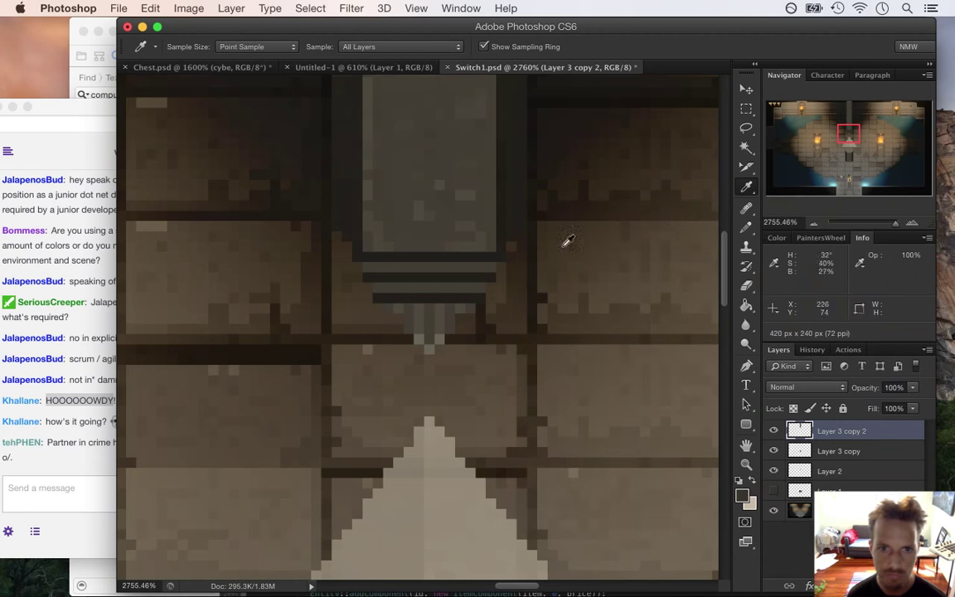
pyautogui.press('b')
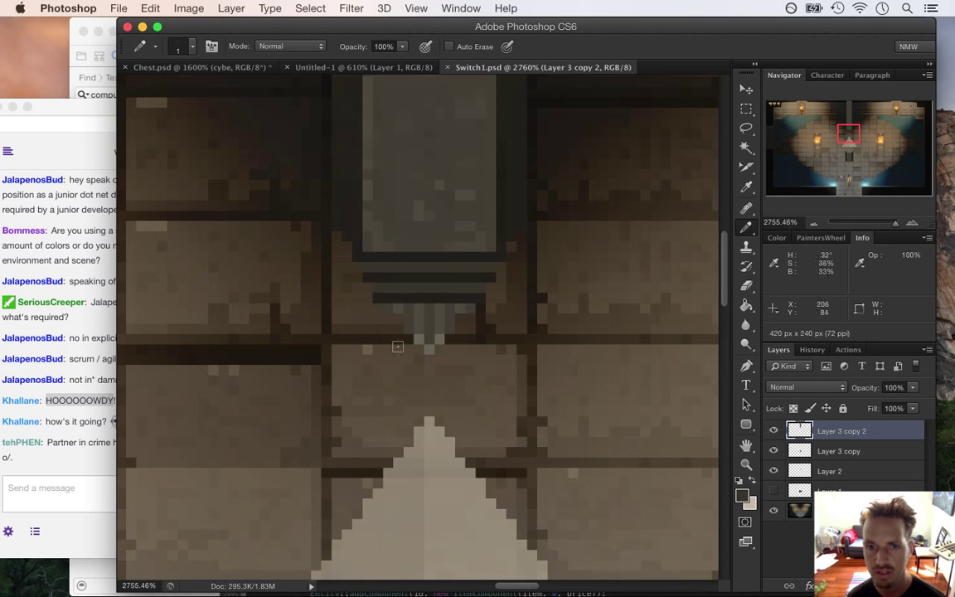
# - Switch to the stream chat and highlight the viewer's farewell message to read it
pyautogui.click(86, 444)
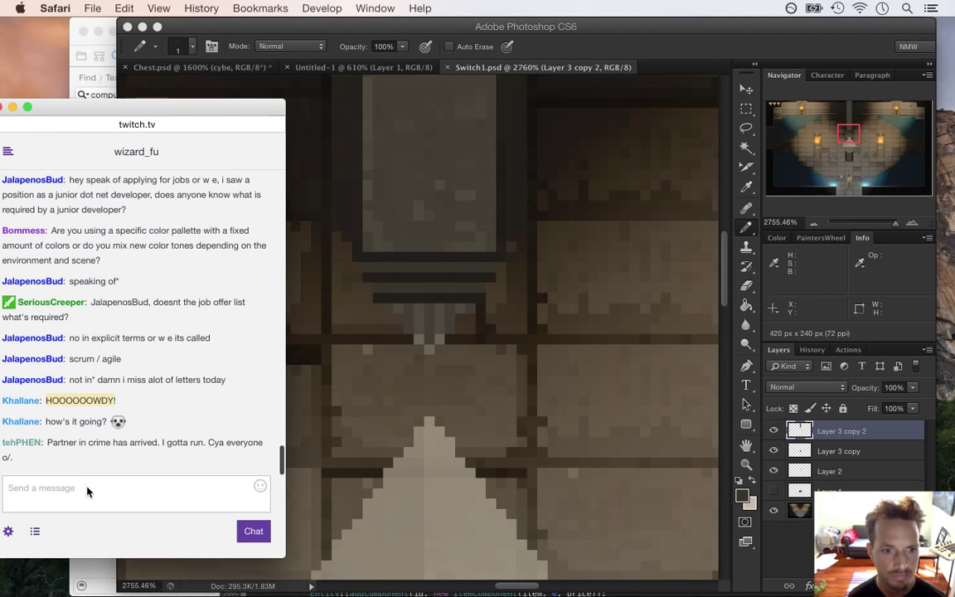
pyautogui.moveTo(59, 439); pyautogui.dragTo(174, 457)
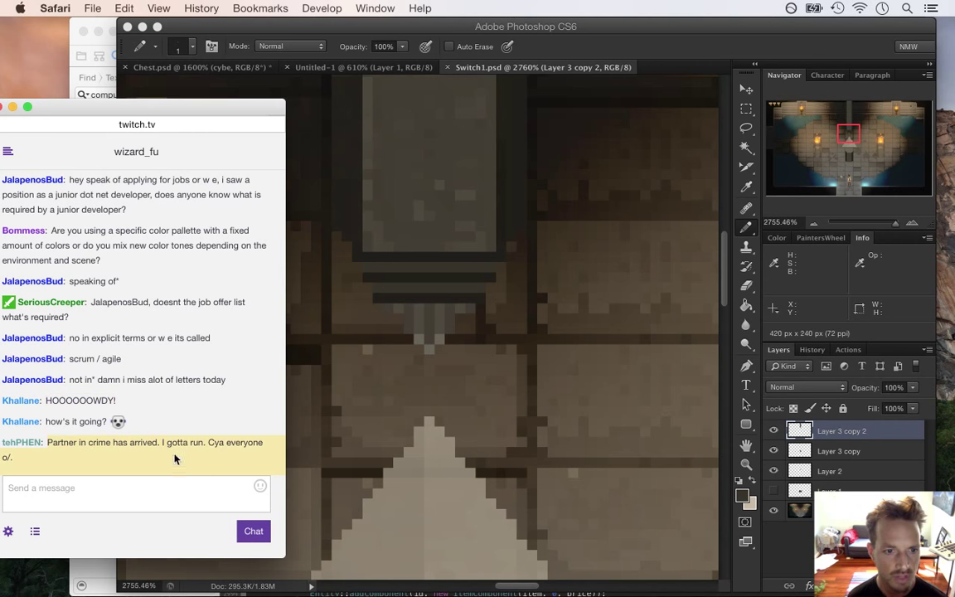
pyautogui.doubleClick(175, 443)
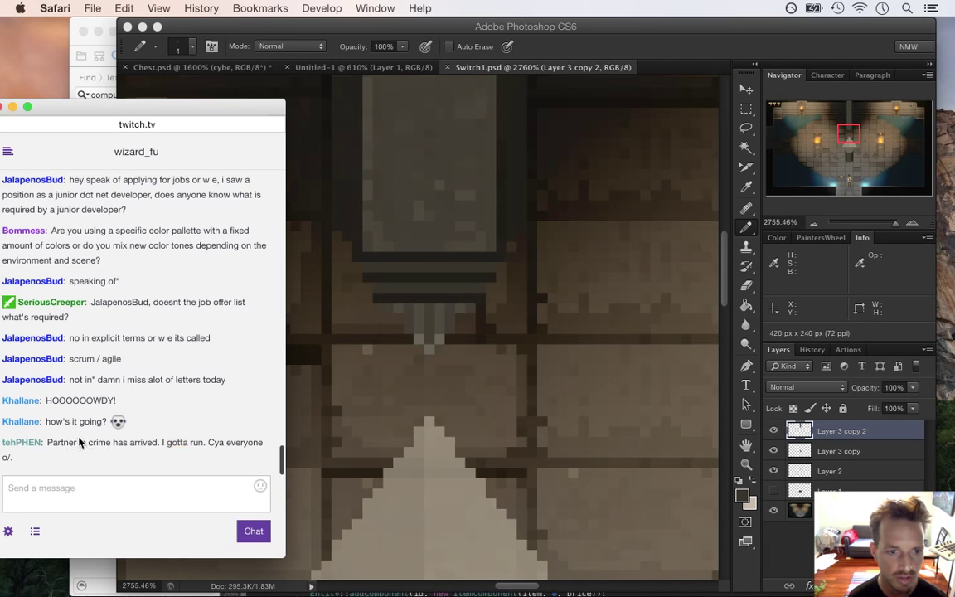
# - Return to Photoshop, sample the dark wall colours beside the ceiling pillar's top and pencil over the stray edge pixels there
pyautogui.click(724, 42)
pyautogui.moveTo(407, 326); pyautogui.dragTo(352, 355)
pyautogui.moveTo(726, 241); pyautogui.dragTo(725, 191)
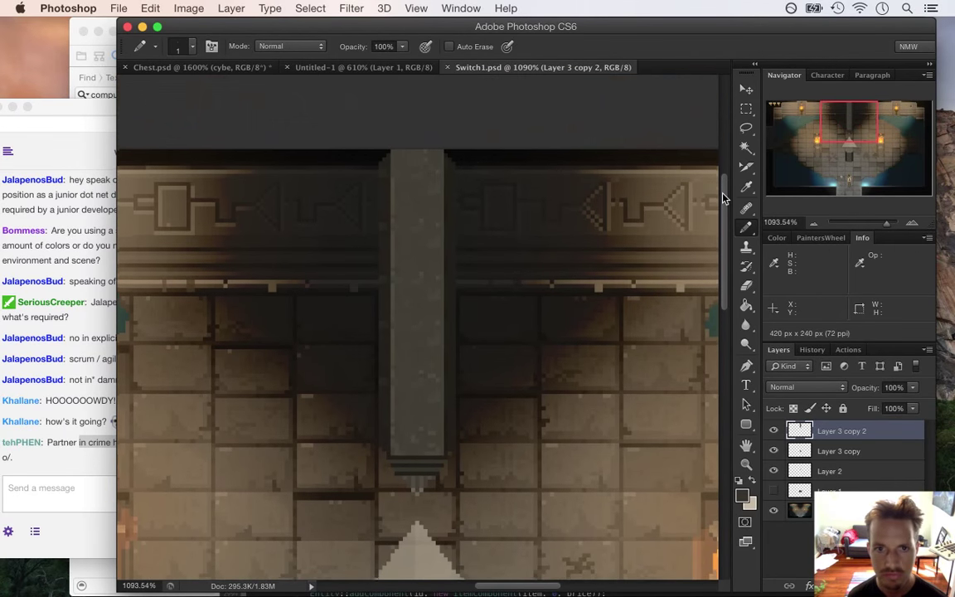
pyautogui.keyDown('alt'); pyautogui.click(383, 159); pyautogui.keyUp('alt')
pyautogui.keyDown('shift'); pyautogui.click(382, 159); pyautogui.keyUp('shift')
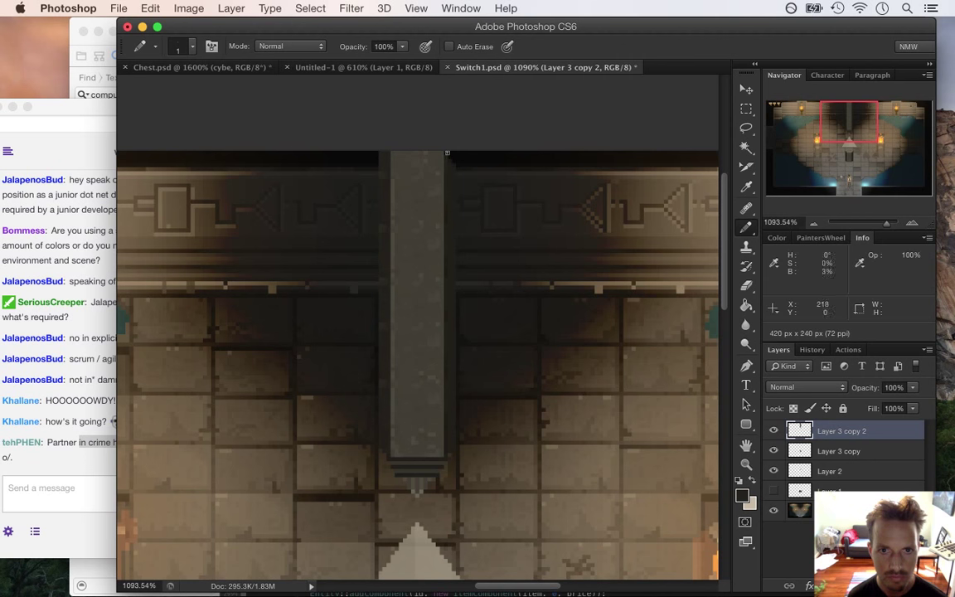
pyautogui.keyDown('alt'); pyautogui.click(459, 174); pyautogui.keyUp('alt')
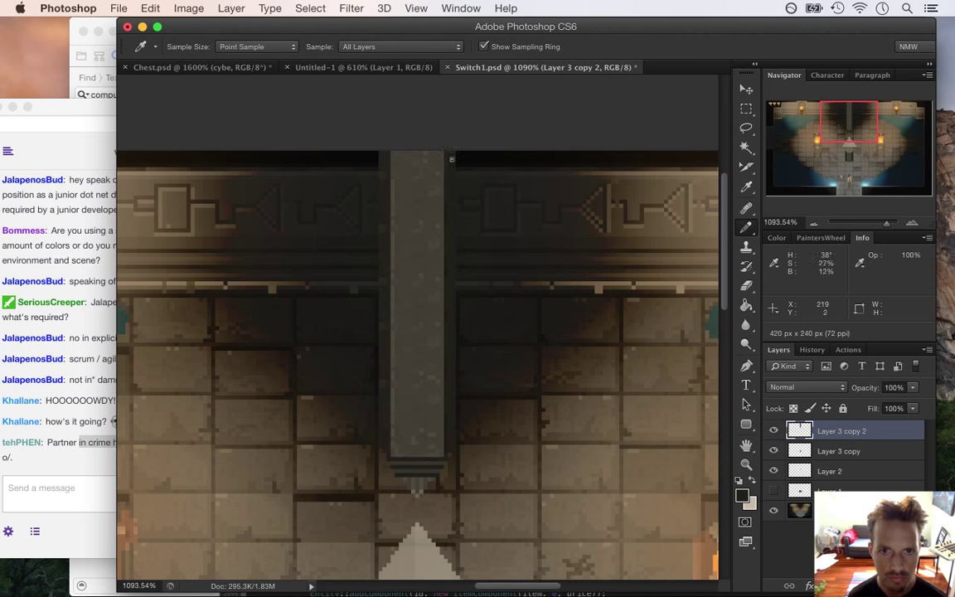
pyautogui.moveTo(411, 324); pyautogui.dragTo(320, 341)
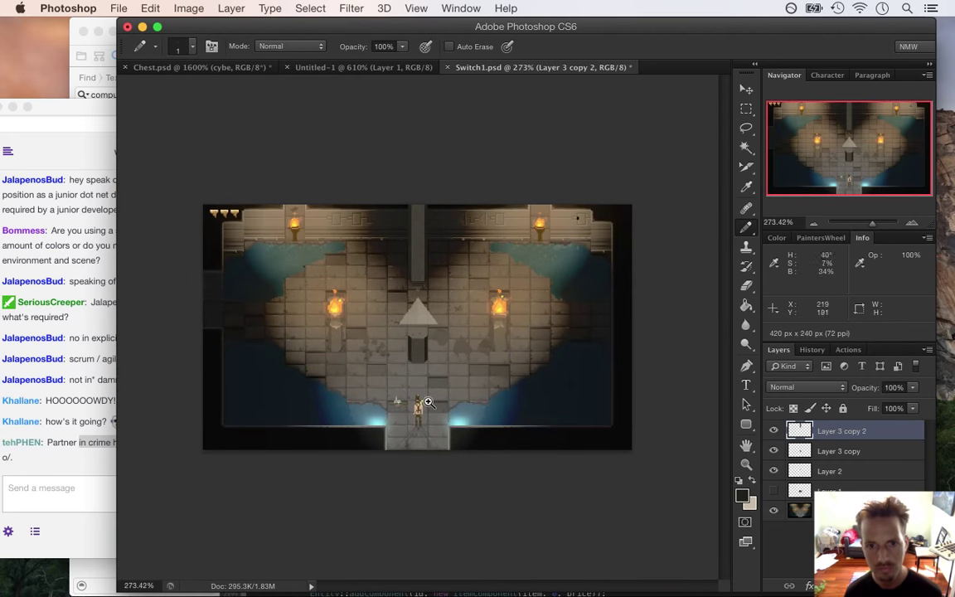
# - Inspect the pedestal below the pyramid and sample the light rim colour from the pillar in Chest.psd
pyautogui.moveTo(407, 340); pyautogui.dragTo(486, 342)
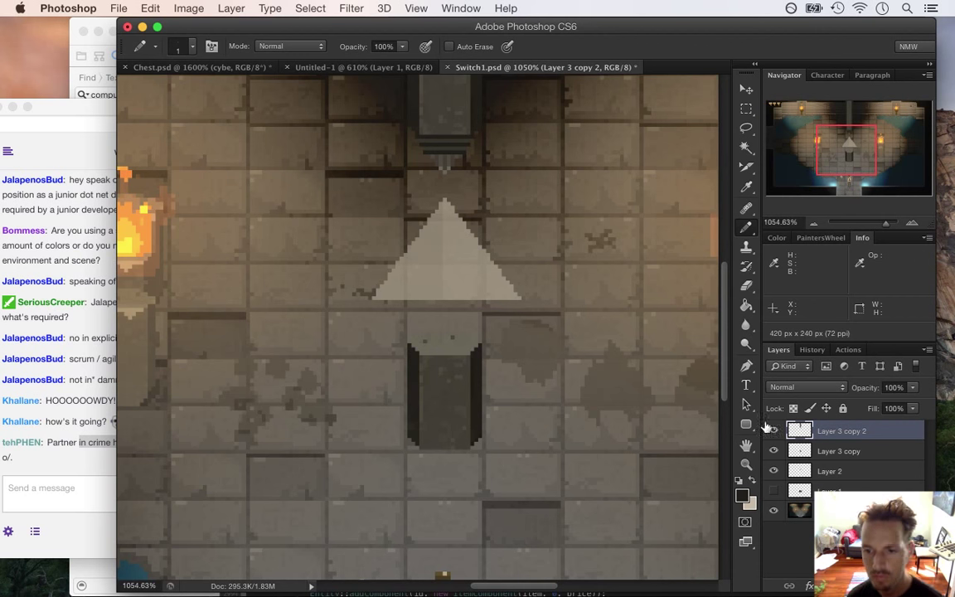
pyautogui.press('m')
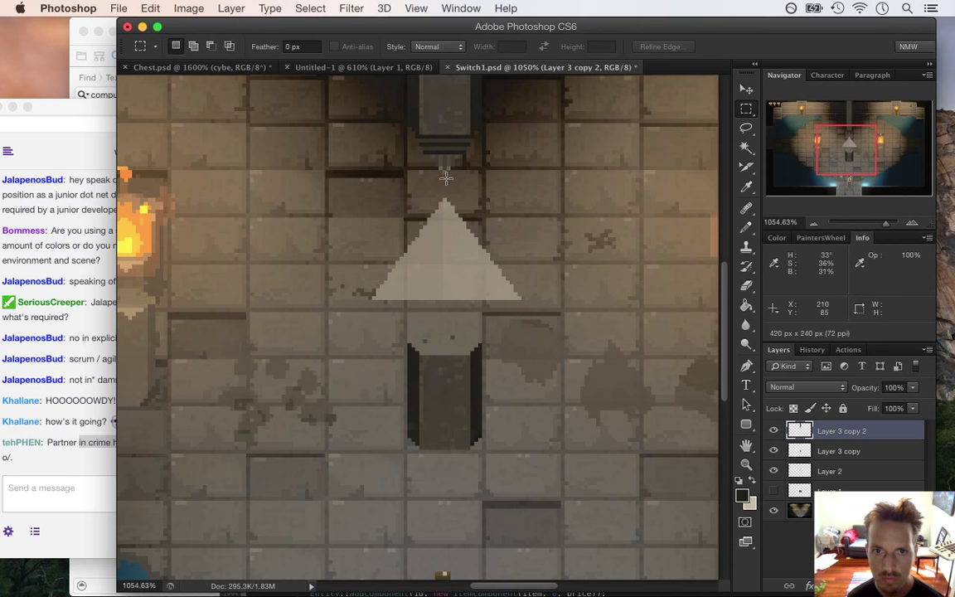
pyautogui.moveTo(455, 369); pyautogui.dragTo(476, 366)
pyautogui.click(231, 66)
pyautogui.press('i')
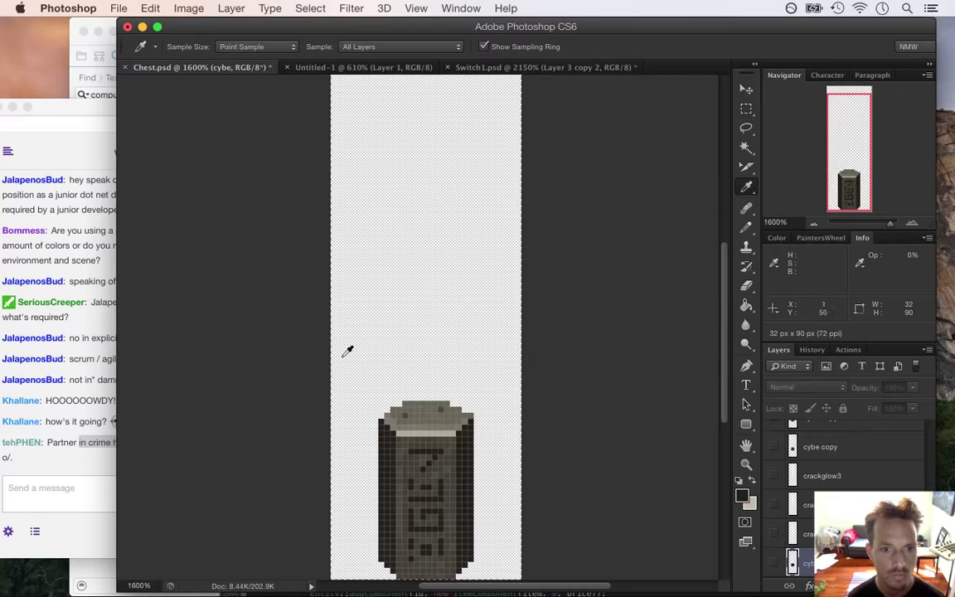
pyautogui.click(427, 425)
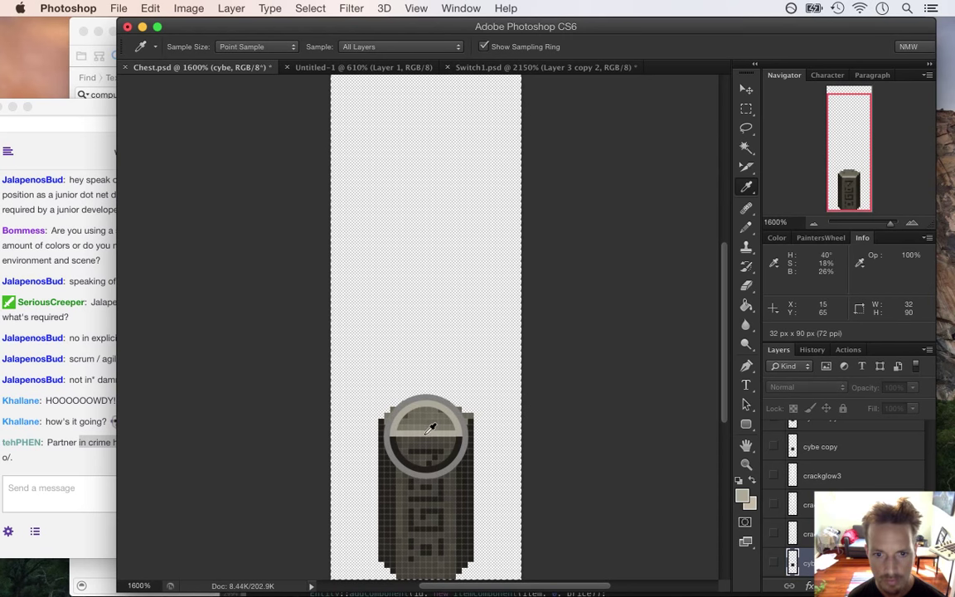
# - In Switch1.psd, pencil a light one-pixel rim along the pedestal's front and corner edges and begin thickening its front highlight
pyautogui.click(527, 67)
pyautogui.press('b')
pyautogui.moveTo(404, 343); pyautogui.dragTo(505, 343)
pyautogui.moveTo(396, 331); pyautogui.dragTo(388, 324)
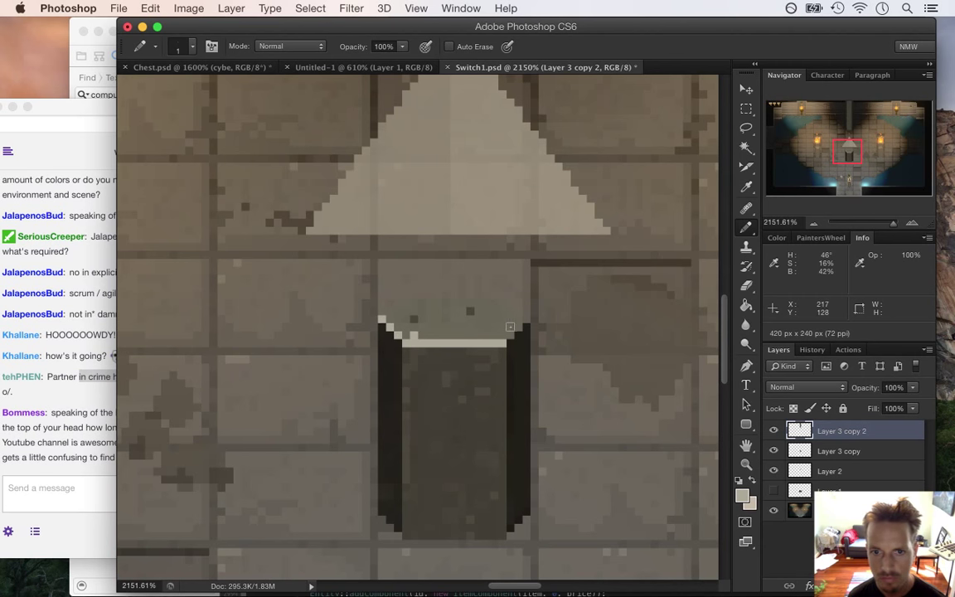
pyautogui.moveTo(497, 337); pyautogui.dragTo(468, 335)
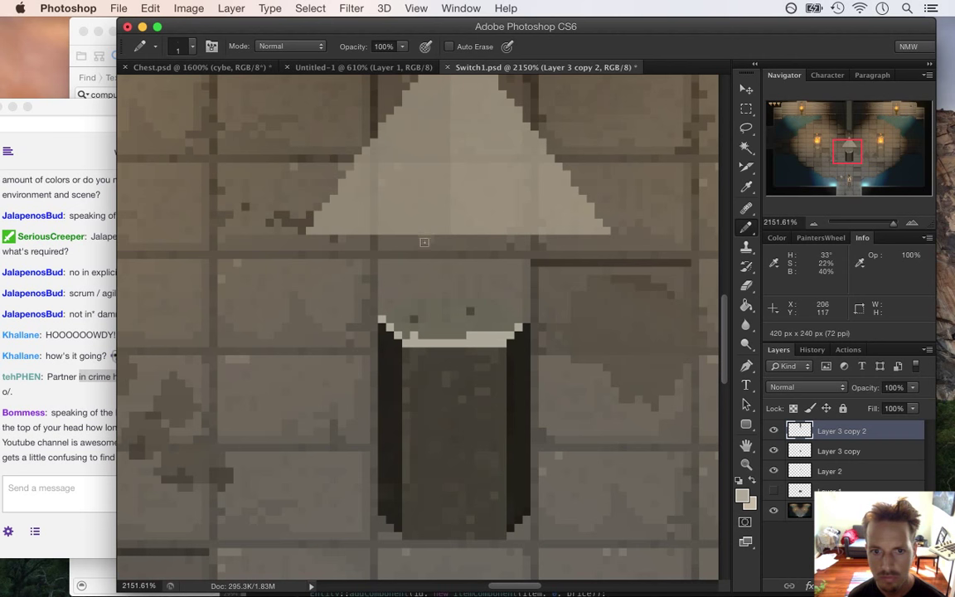
# - Highlight the viewer's lighting question in the stream chat to read it, and show the whole room in the mockup
pyautogui.click(109, 443)
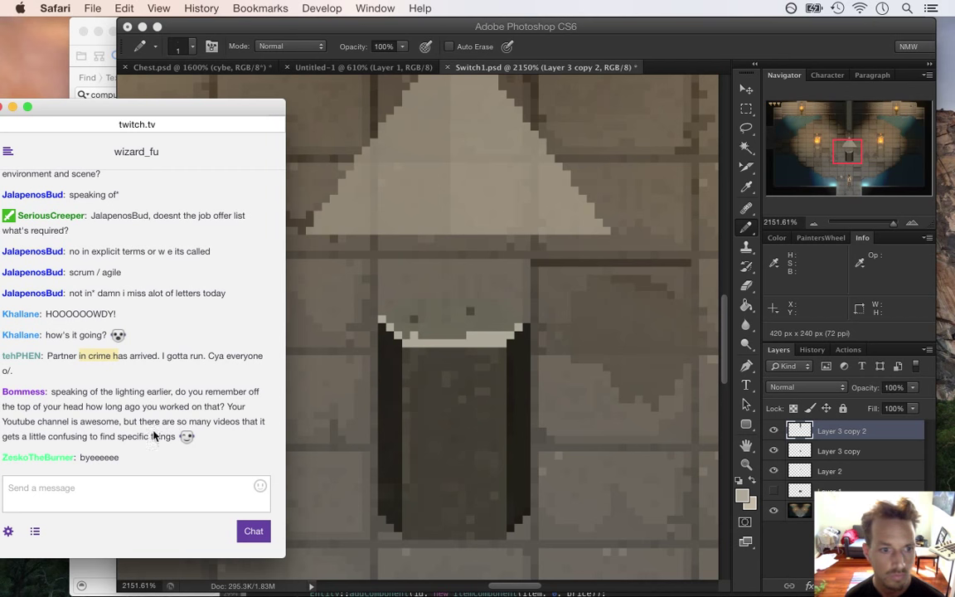
pyautogui.moveTo(82, 395); pyautogui.dragTo(164, 440)
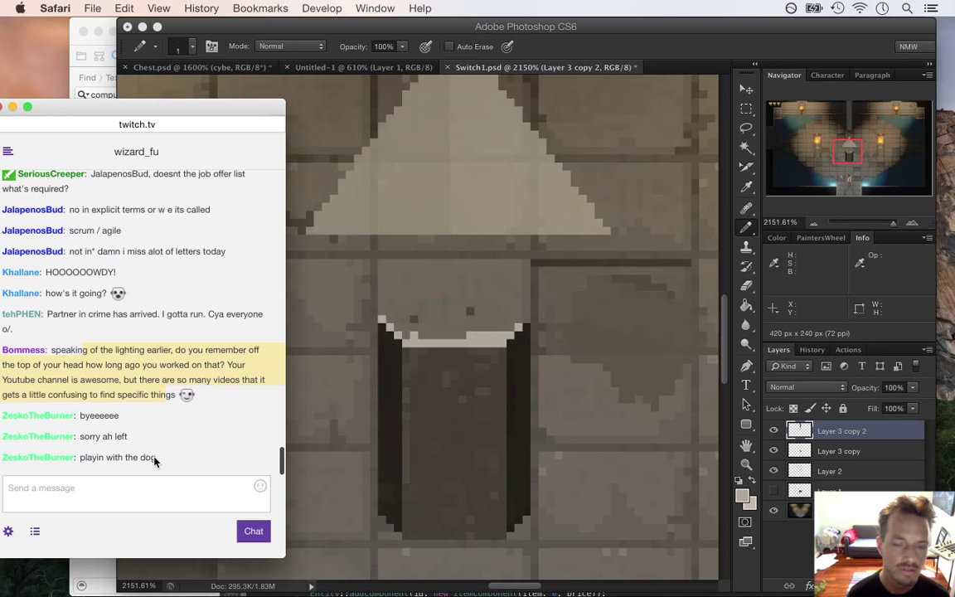
pyautogui.click(725, 293)
pyautogui.moveTo(465, 318); pyautogui.dragTo(330, 303)
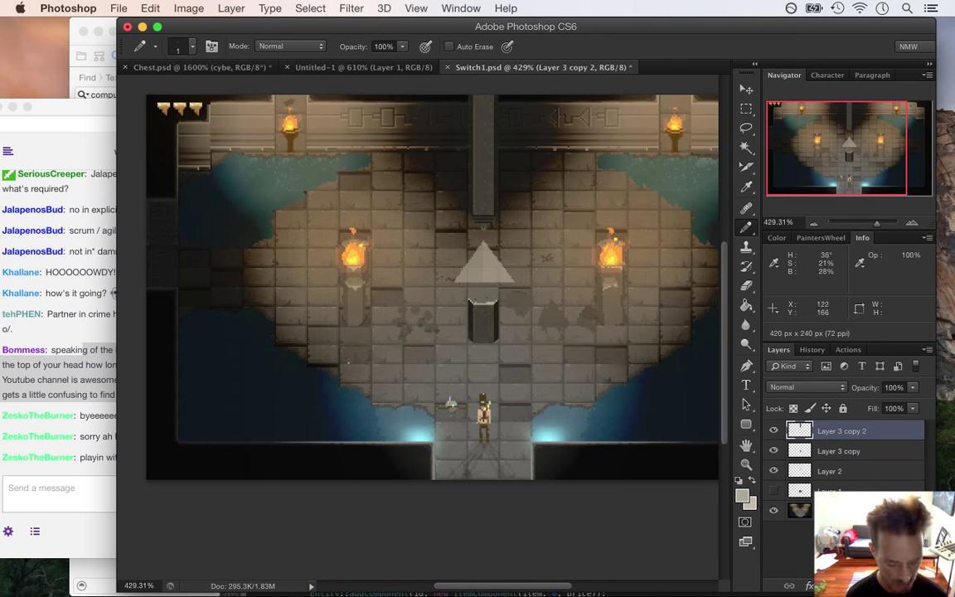
pyautogui.moveTo(324, 357); pyautogui.dragTo(287, 383)
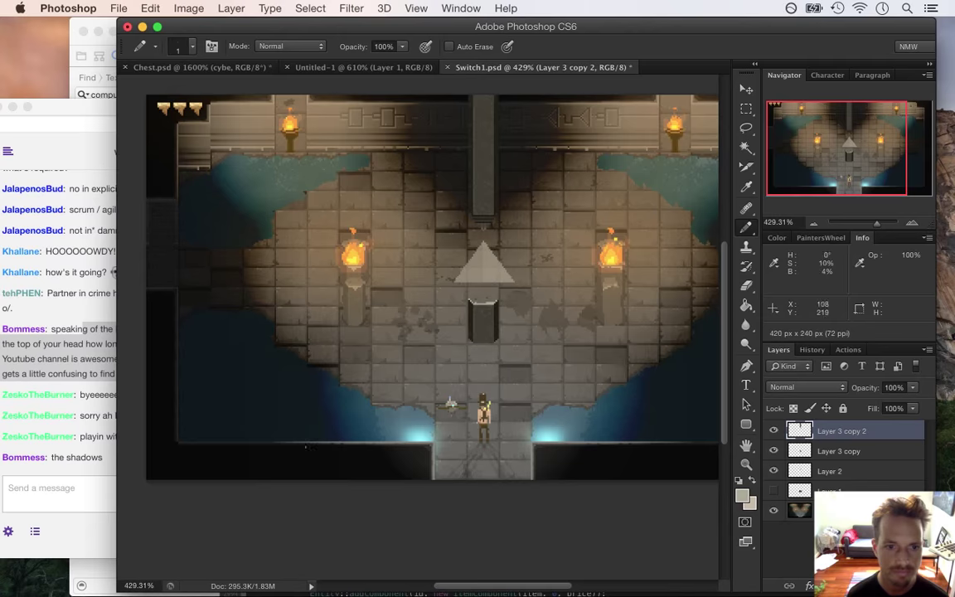
# - Highlight "shadows" in the viewer's follow-up chat message and pencil a curved line on the floor below the character in the mockup
pyautogui.click(127, 347)
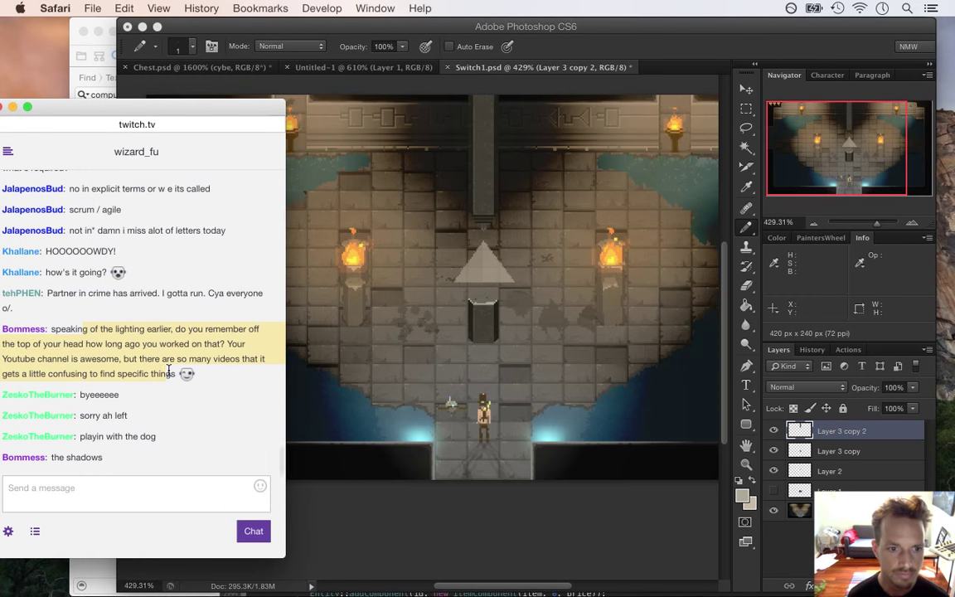
pyautogui.doubleClick(73, 459)
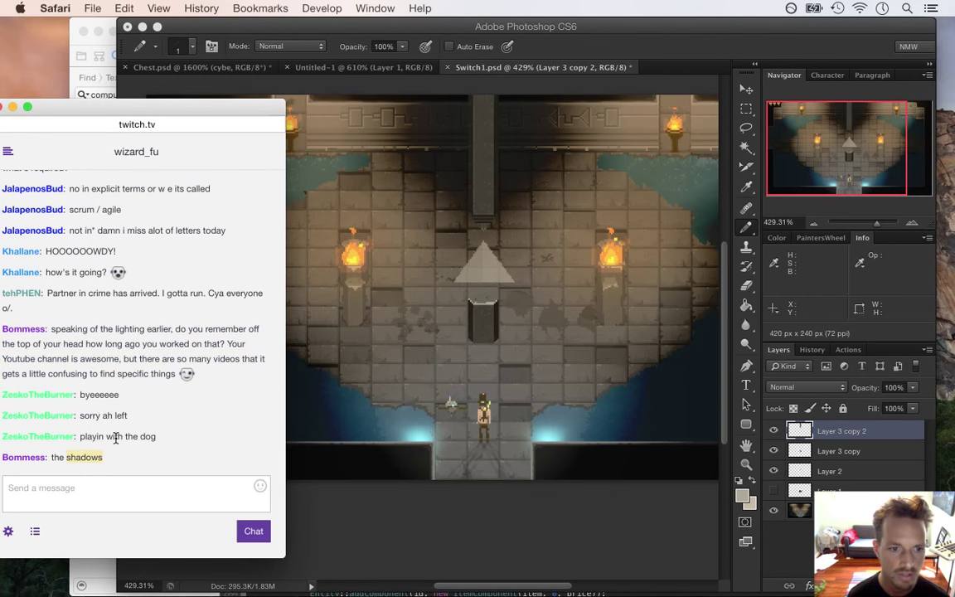
pyautogui.click(443, 454)
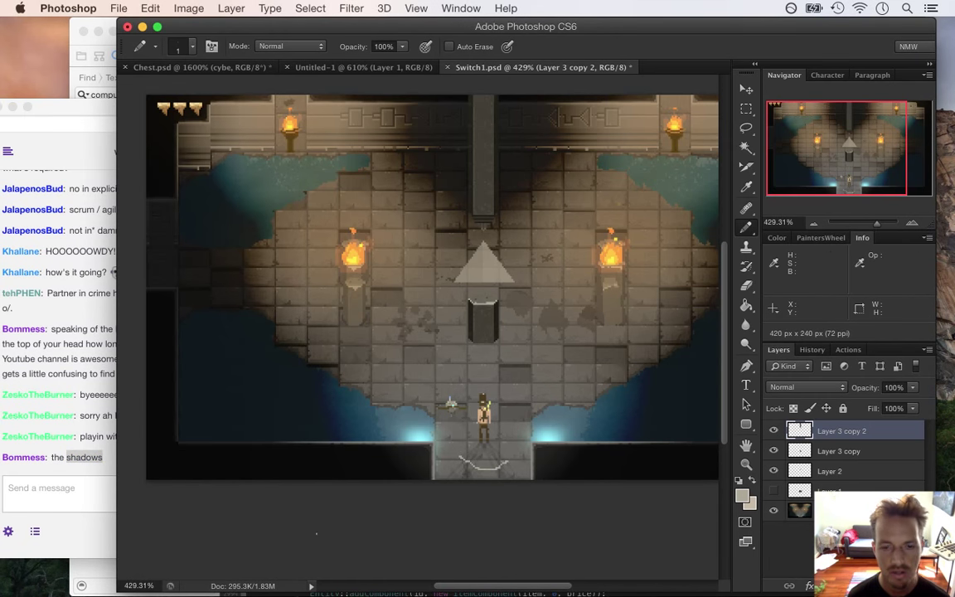
# - Switch to Safari and open the YouTube video manager at youtube.com/my_videos in a new browser window
pyautogui.press('super+Tab')
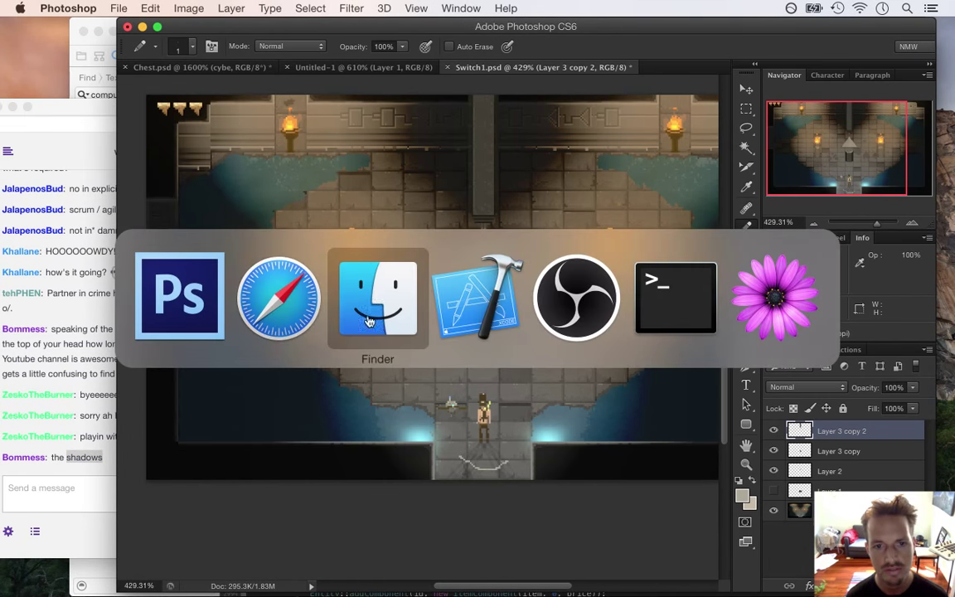
pyautogui.click(268, 303)
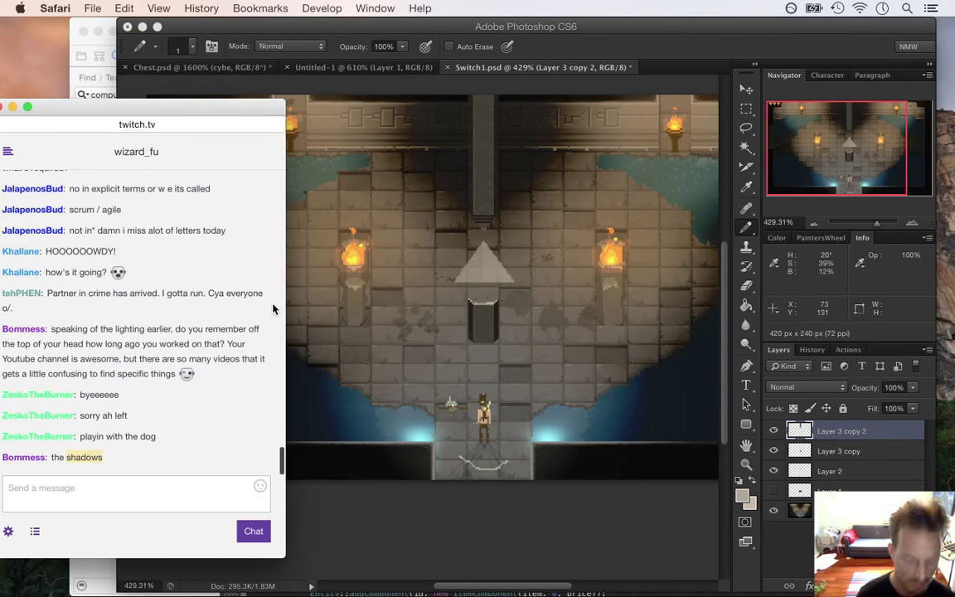
pyautogui.press('super+n')
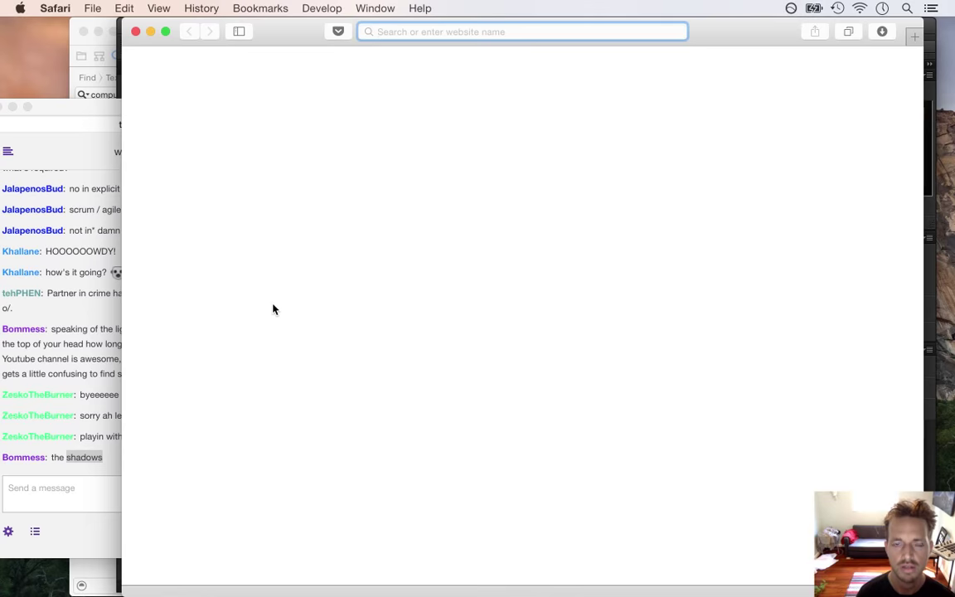
pyautogui.write('yo')
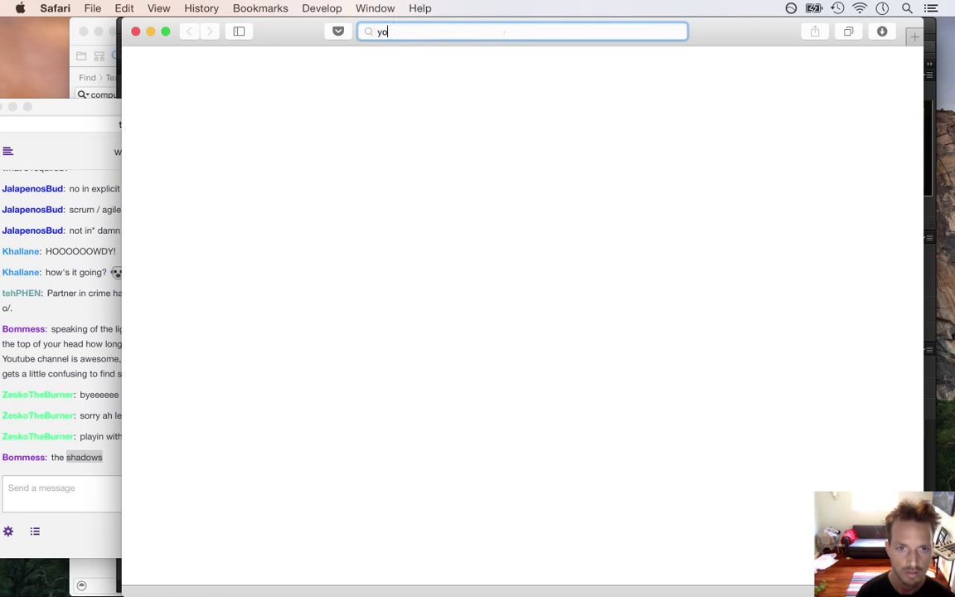
pyautogui.write('utube.com/my')
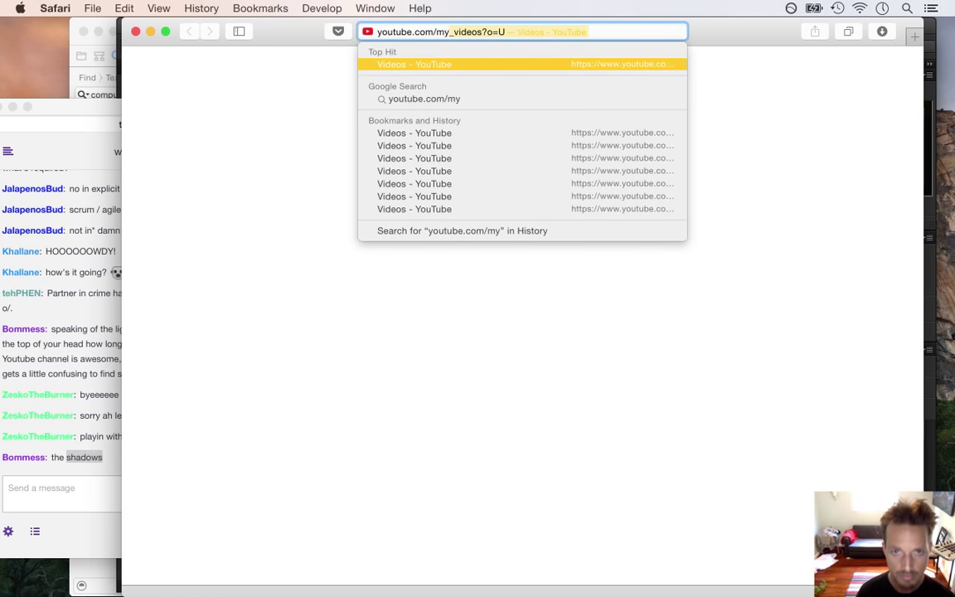
pyautogui.press('Return')
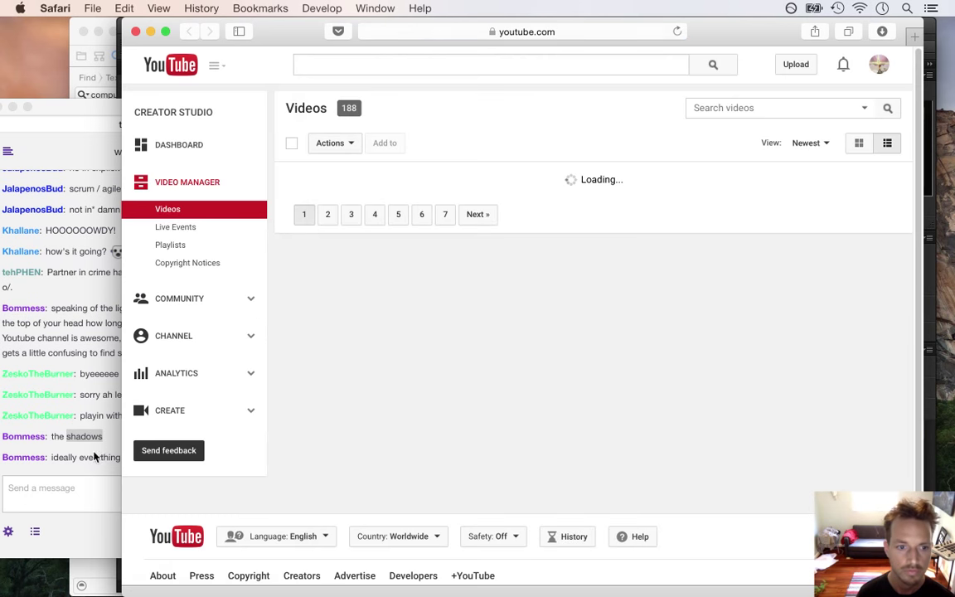
# - Check the viewer's newest chat message and search the channel's uploaded videos for "dynamic"
pyautogui.click(87, 463)
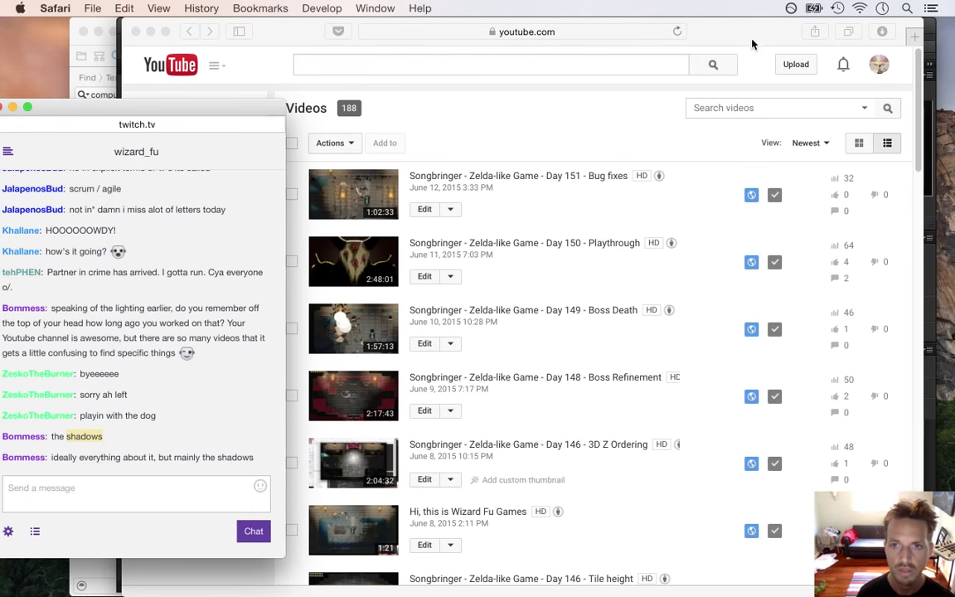
pyautogui.click(468, 117)
pyautogui.click(726, 106)
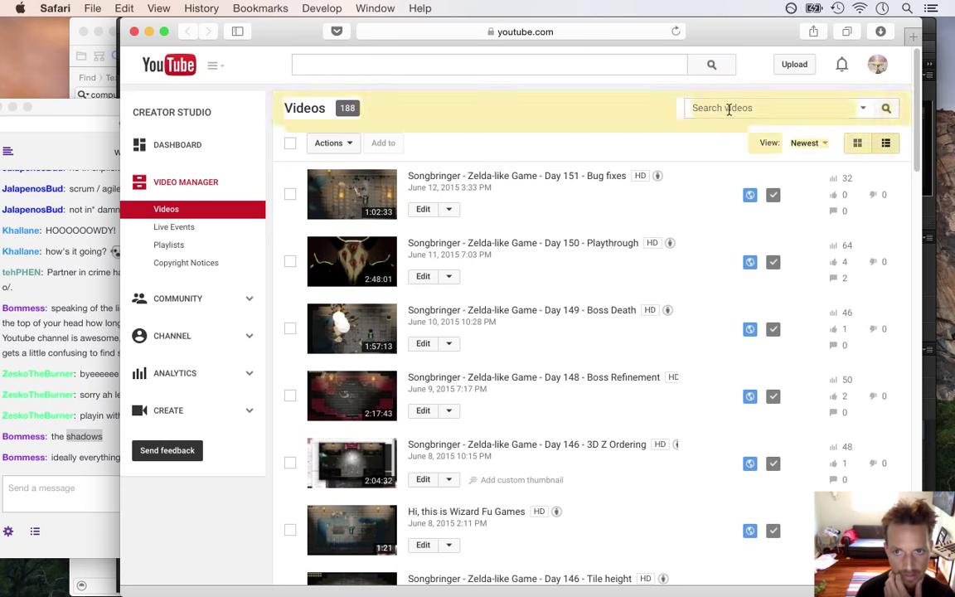
pyautogui.write('dynamic')
pyautogui.press('Return')
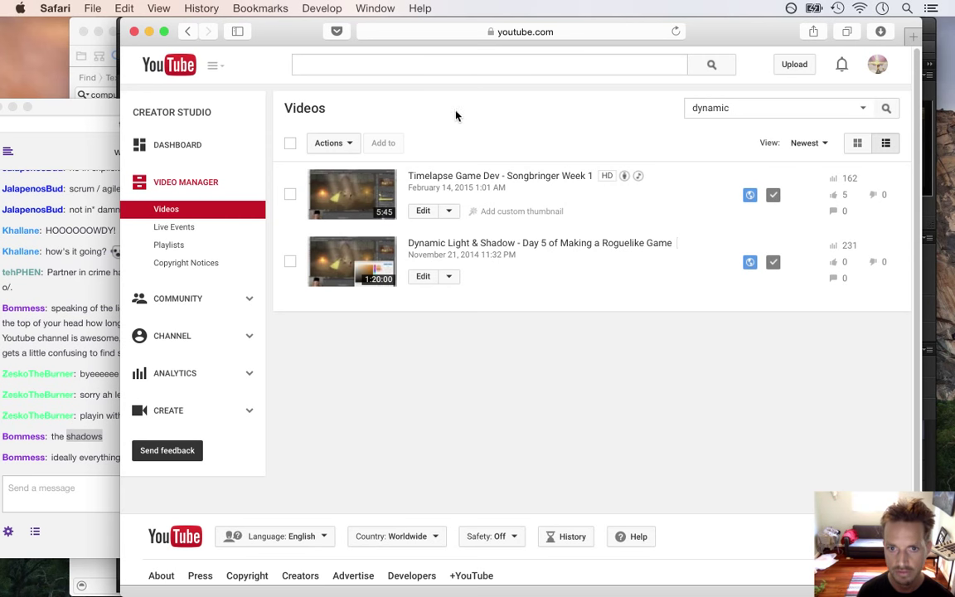
# - Open the video "Dynamic Light & Shadow - Day 5 of Making a Roguelike Game", pause it and show its share link
pyautogui.click(455, 250)
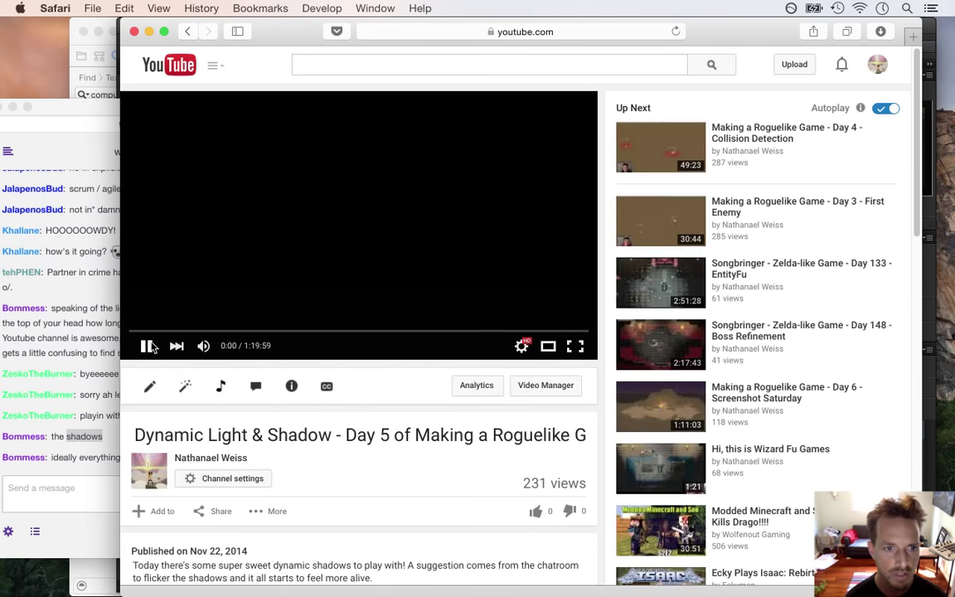
pyautogui.click(145, 346)
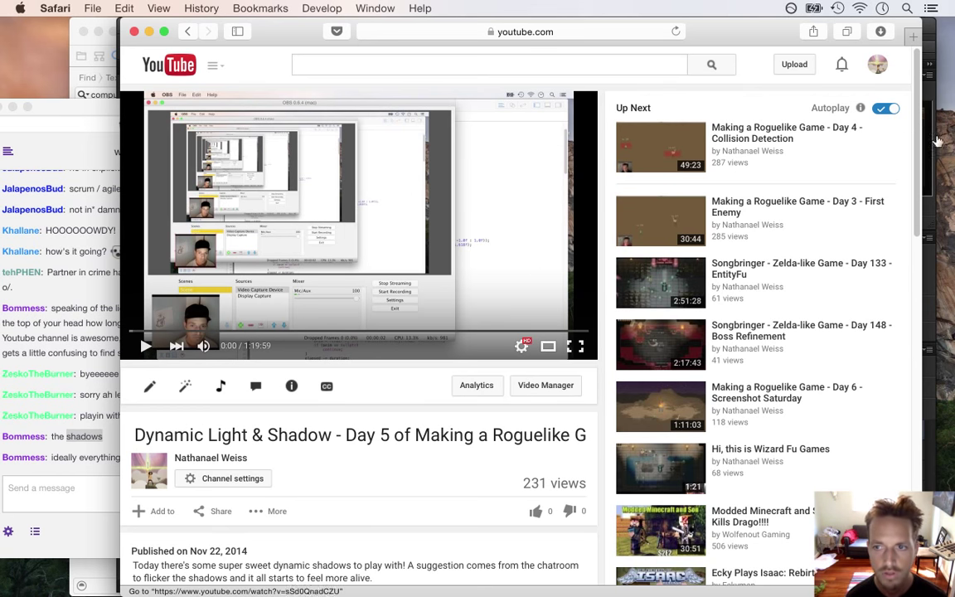
pyautogui.scroll(-3, 811, 234)
pyautogui.click(217, 404)
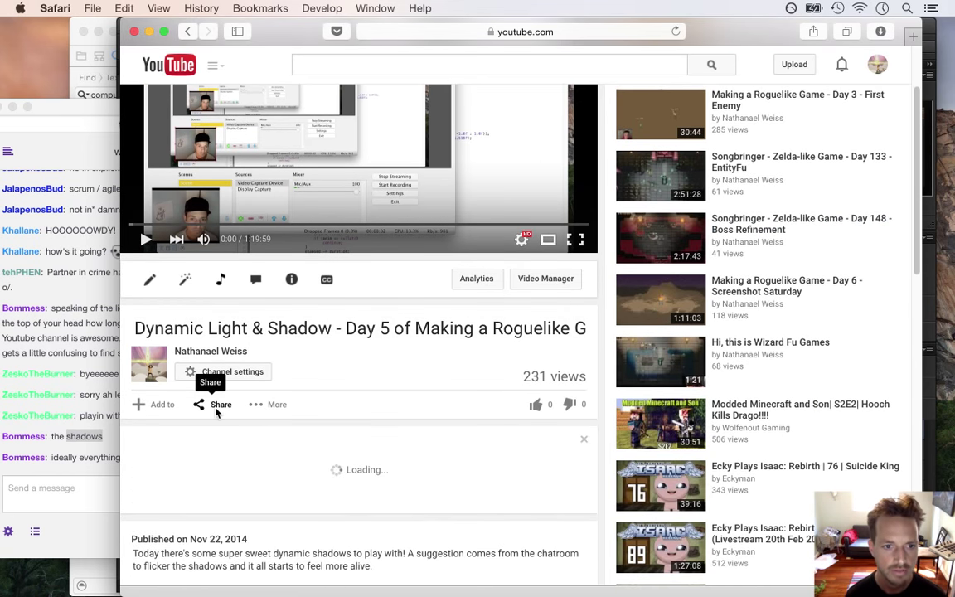
pyautogui.click(96, 505)
pyautogui.click(123, 494)
pyautogui.write('https://youtu.be/N8Vx-eM9S-Q')
pyautogui.press('Return')
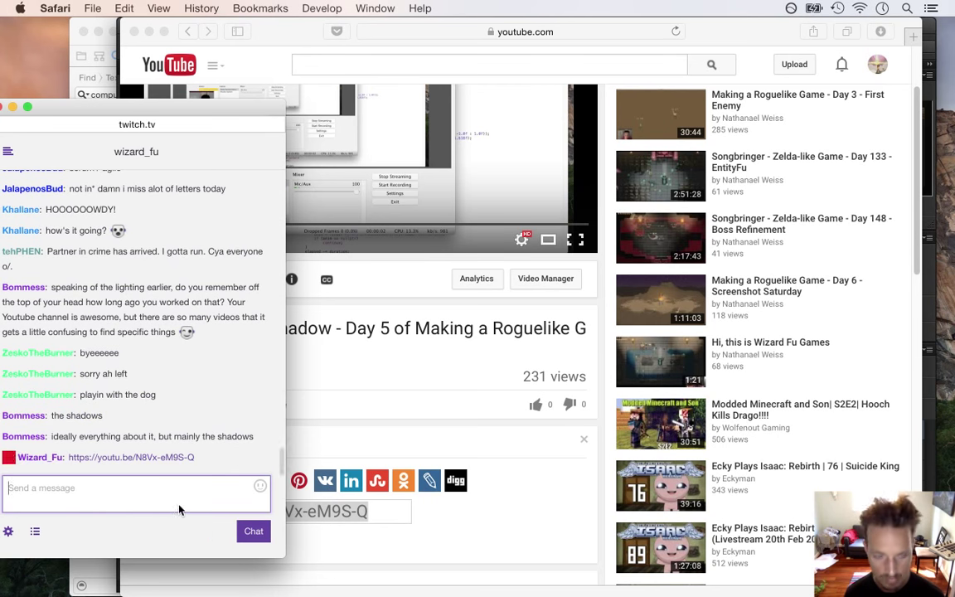
# - Go back to the video manager, search the uploads for "shader" and open "Making a Roguelike Game Day 30 - Secret Shader Sauce"
pyautogui.click(331, 512)
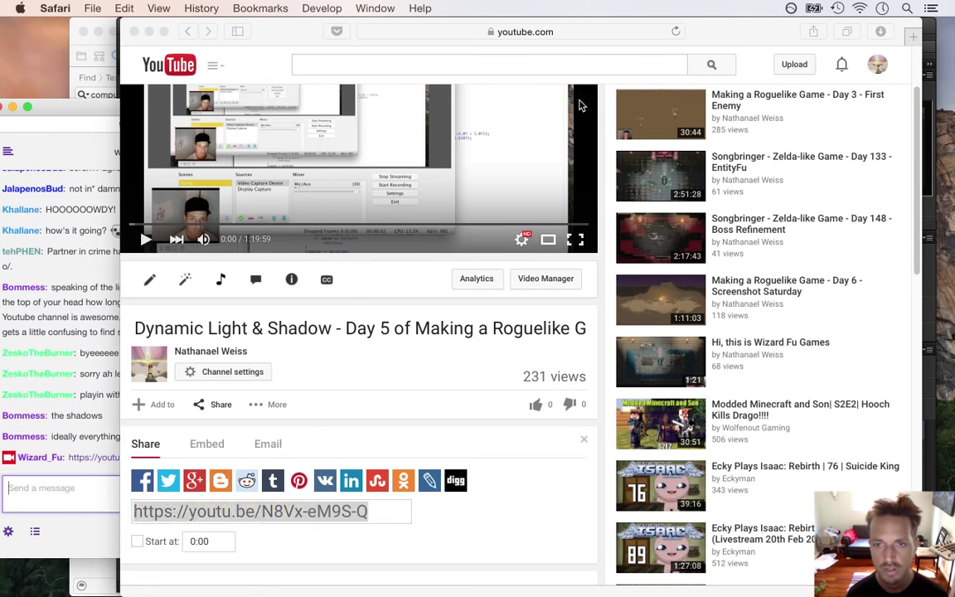
pyautogui.click(187, 33)
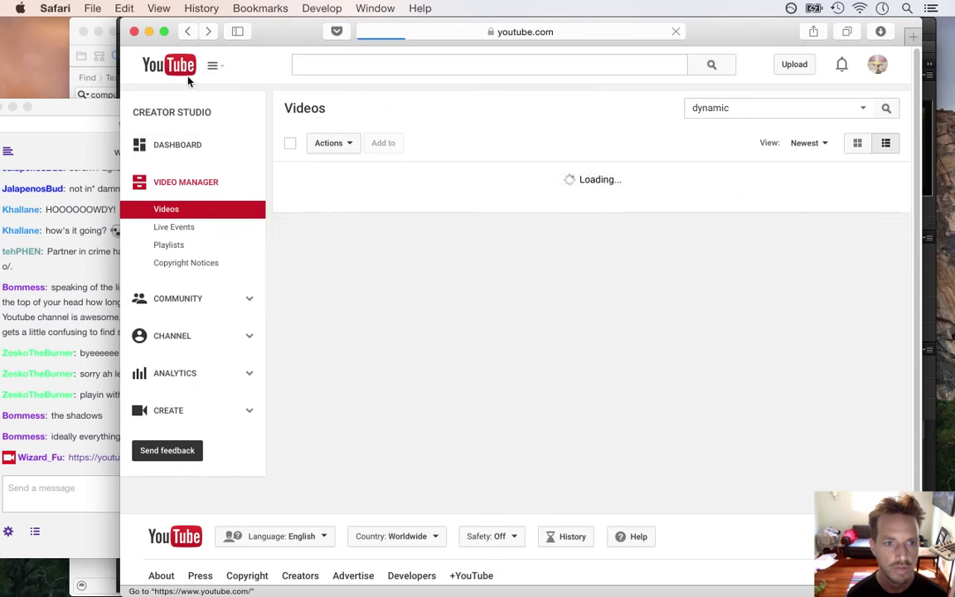
pyautogui.doubleClick(740, 111)
pyautogui.write('shader')
pyautogui.press('Return')
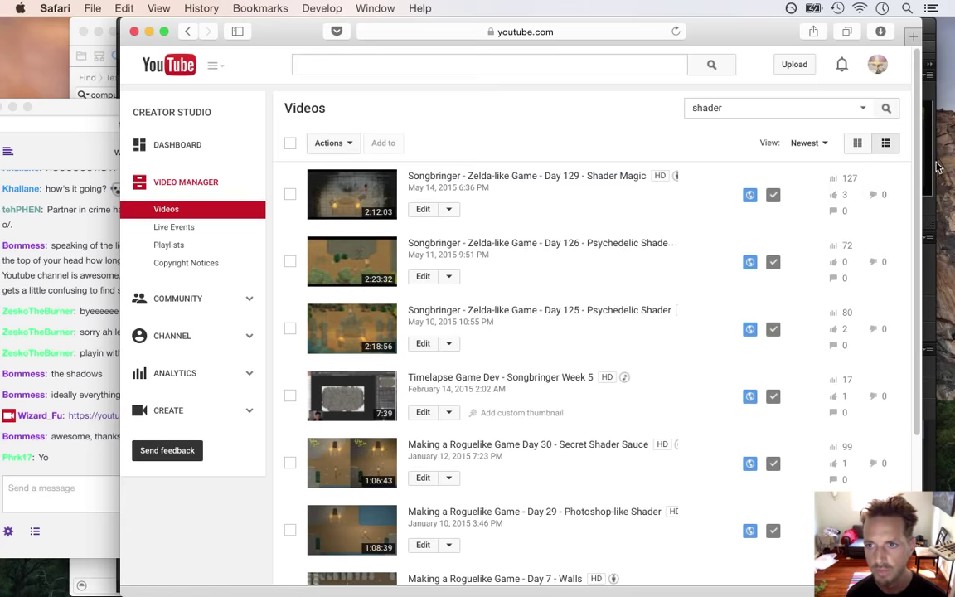
pyautogui.scroll(-3, 912, 176)
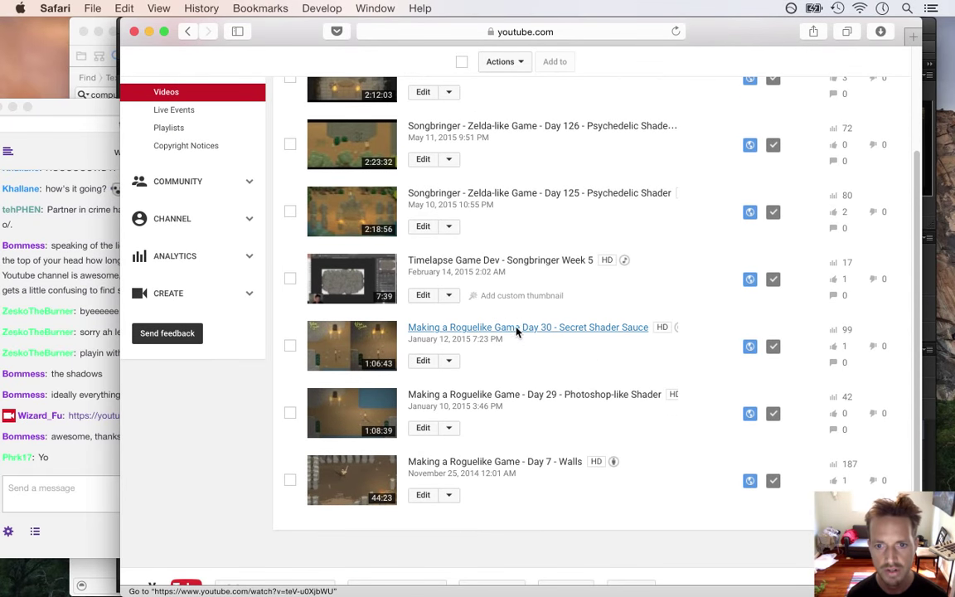
pyautogui.click(441, 327)
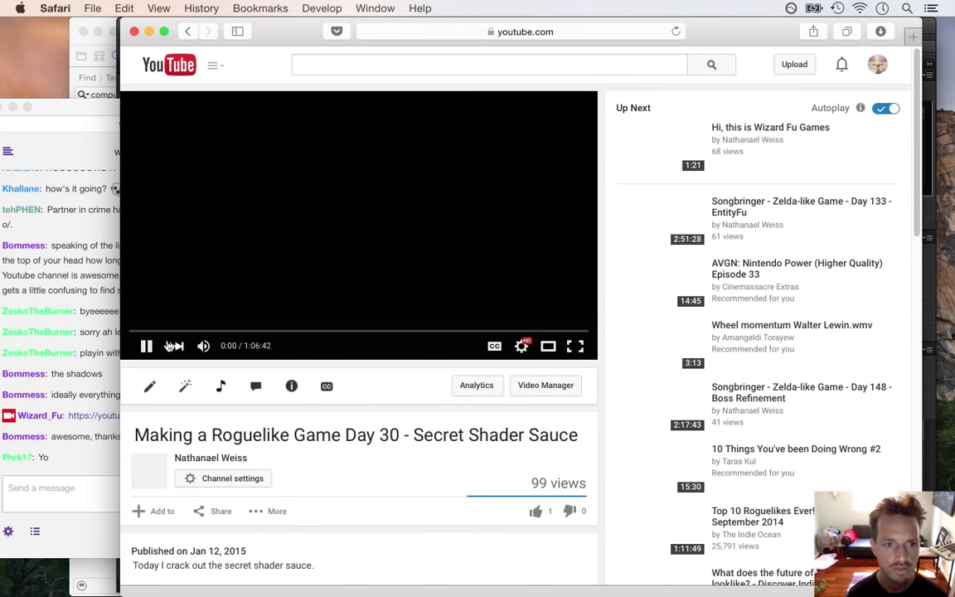
pyautogui.click(145, 346)
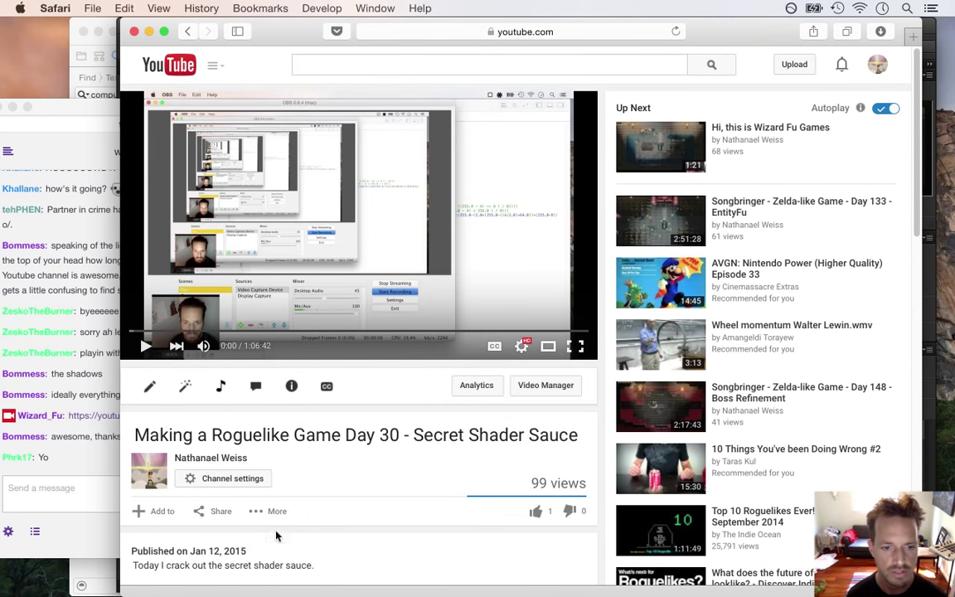
pyautogui.click(217, 511)
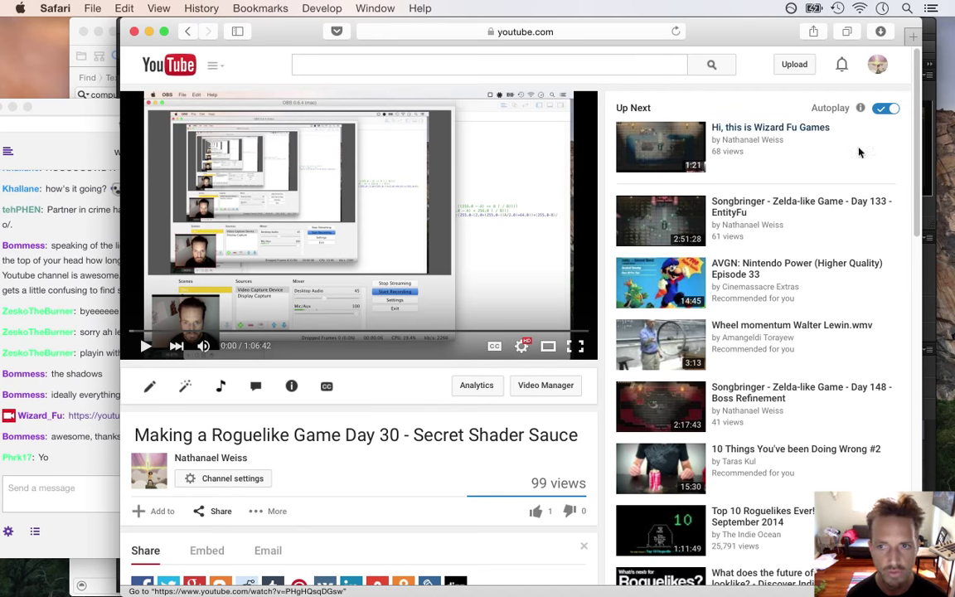
pyautogui.scroll(-5, 910, 145)
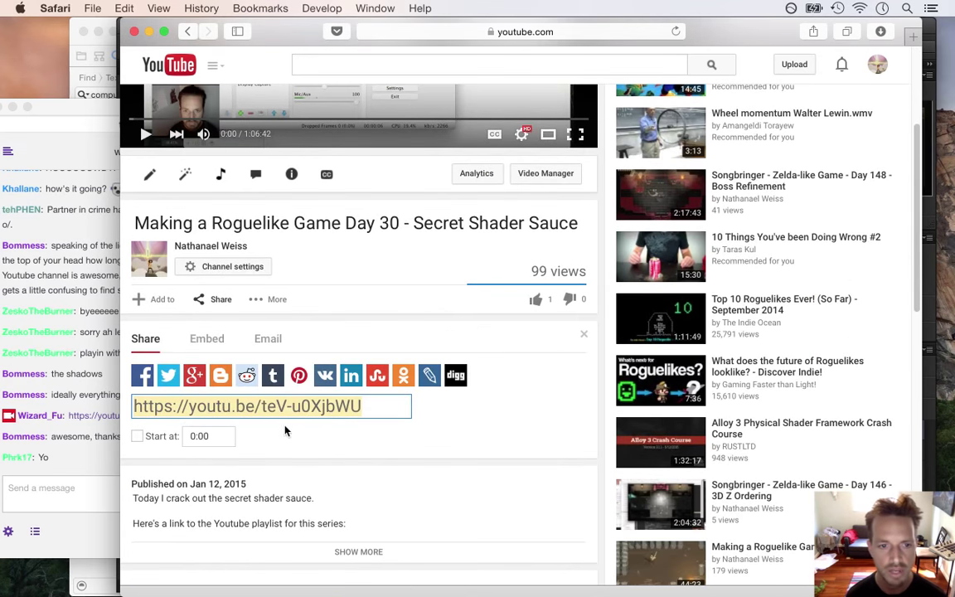
pyautogui.click(91, 488)
pyautogui.write('https://youtu.be/teV-u0XjbWU')
pyautogui.press('Return')
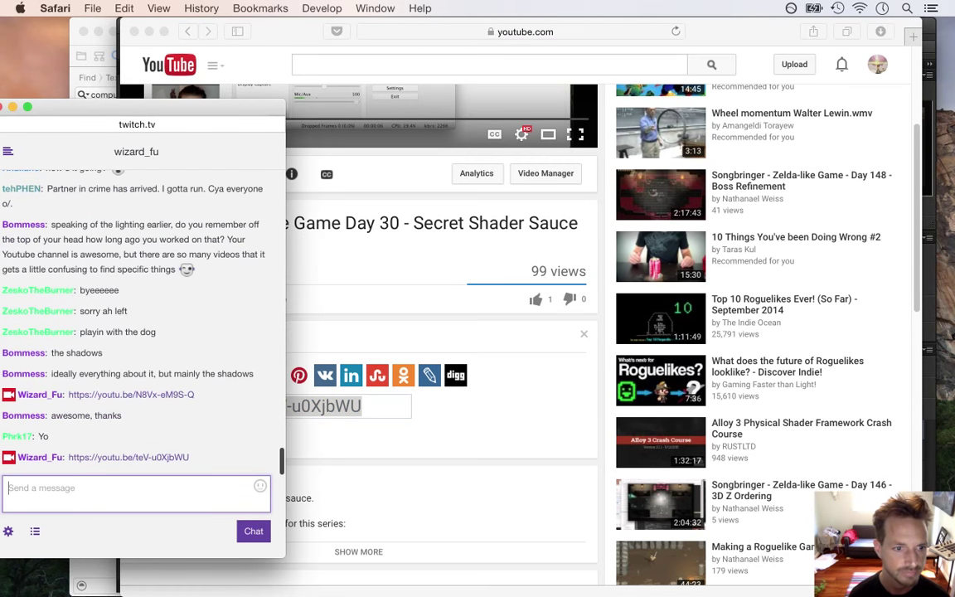
# - Put the browser window away, switch back to Photoshop and bring the pedestal in Switch1.psd into close view
pyautogui.click(42, 438)
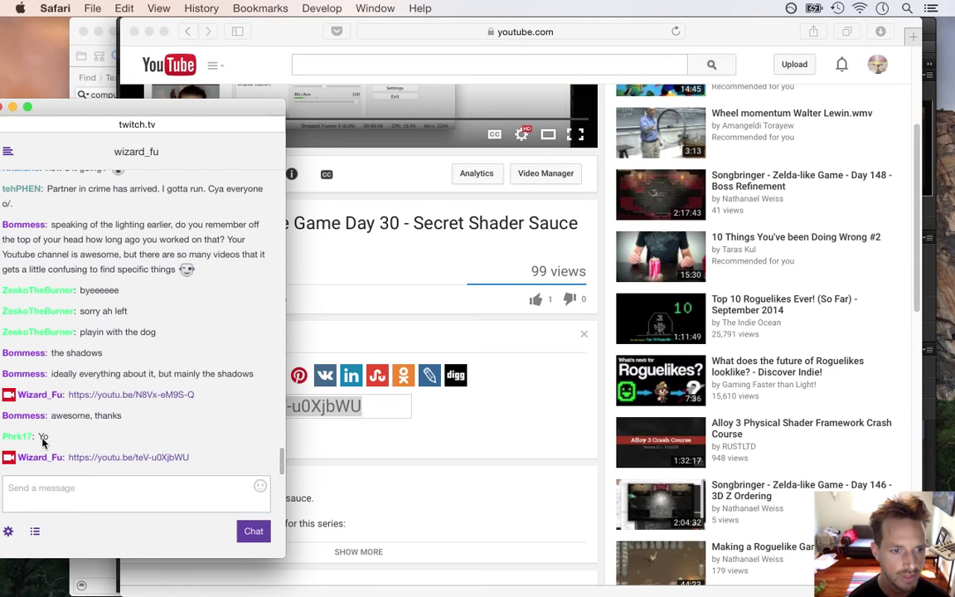
pyautogui.click(618, 33)
pyautogui.press('super+m')
pyautogui.click(668, 55)
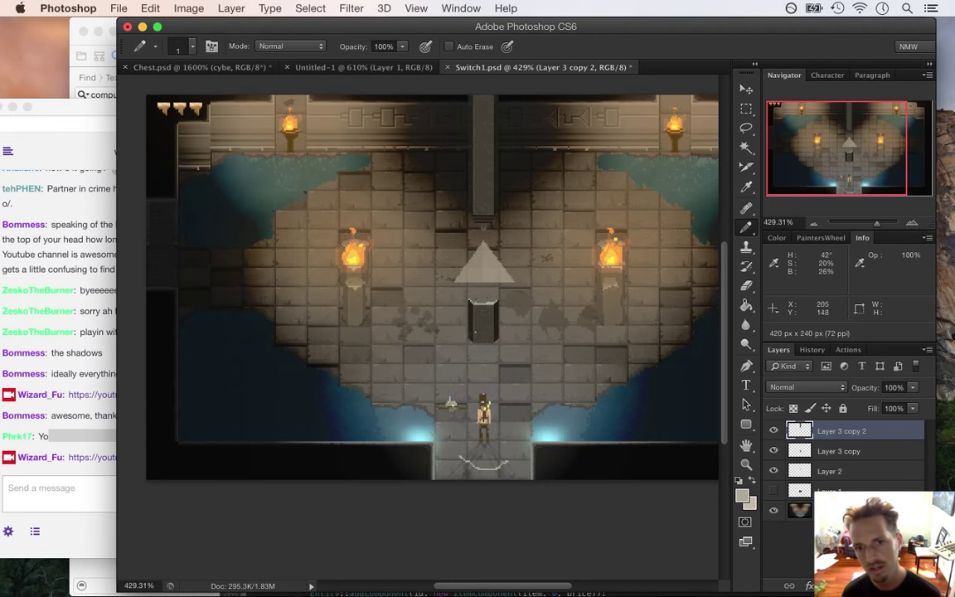
pyautogui.moveTo(468, 300); pyautogui.dragTo(525, 326)
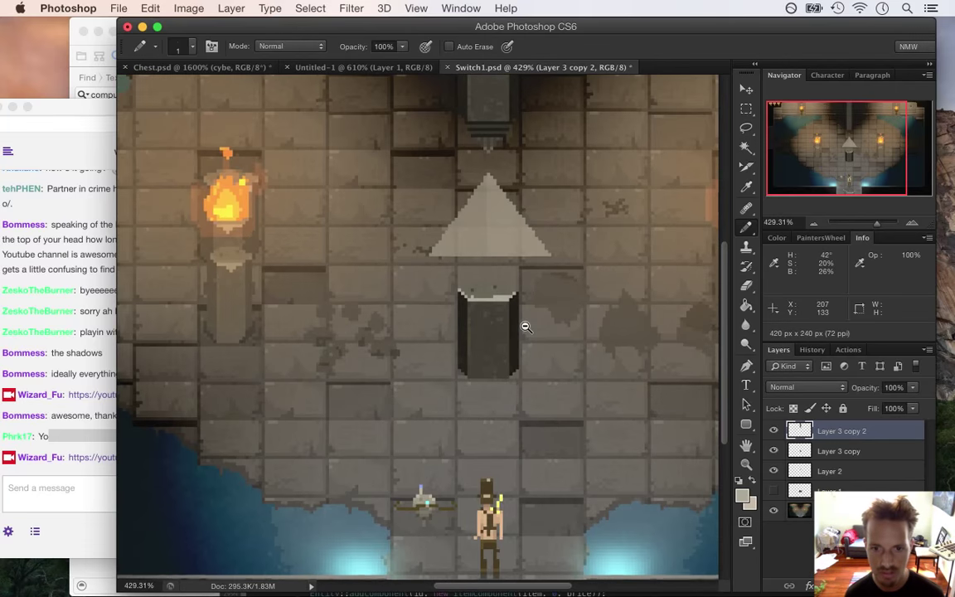
pyautogui.press('super+0')
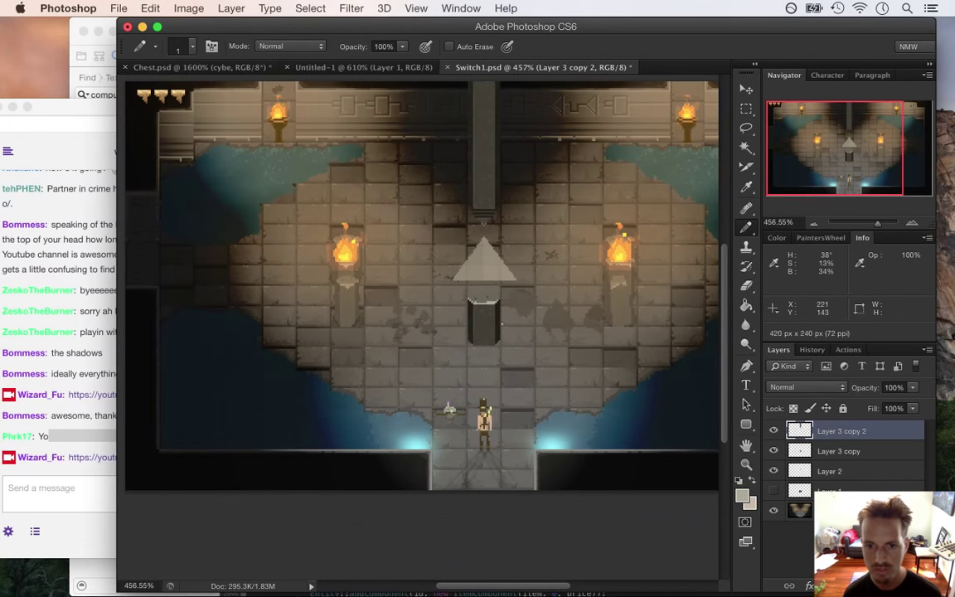
pyautogui.moveTo(489, 303); pyautogui.dragTo(526, 358)
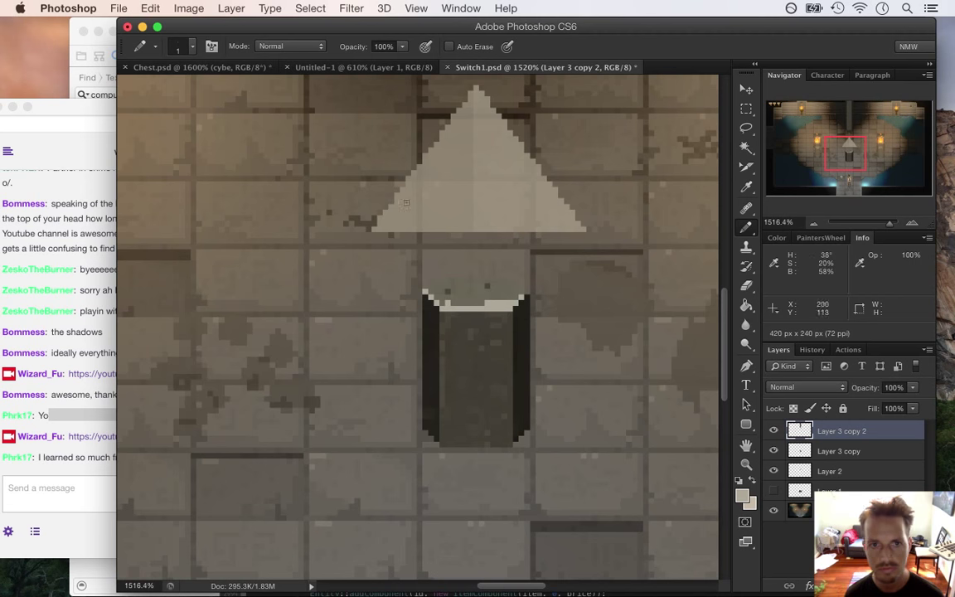
# - Sample the stone colour of the pillar in Chest.psd and tone down the bright stepped corner pixels of the pedestal's rim in Switch1.psd
pyautogui.click(222, 67)
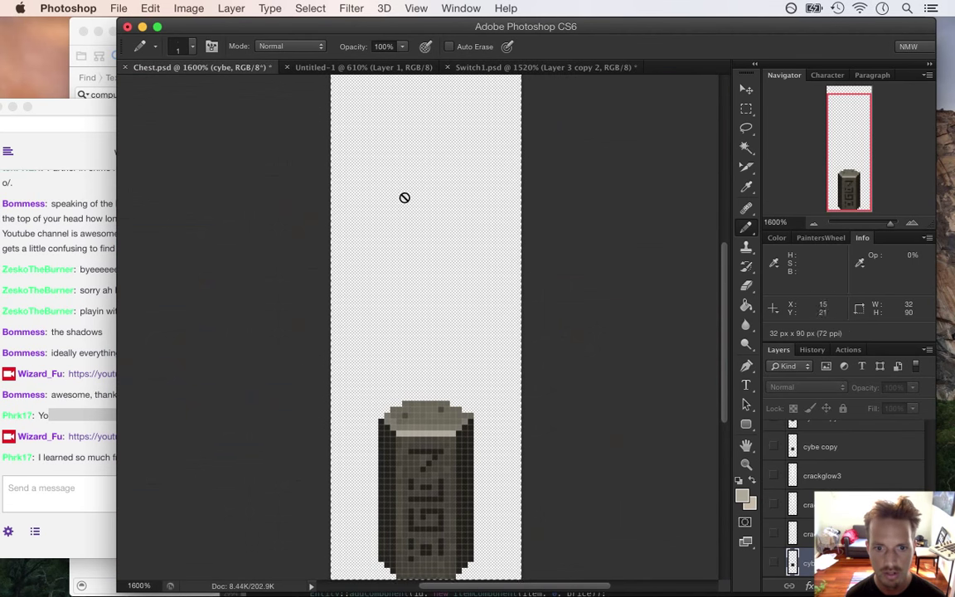
pyautogui.press('alt')
pyautogui.press('i')
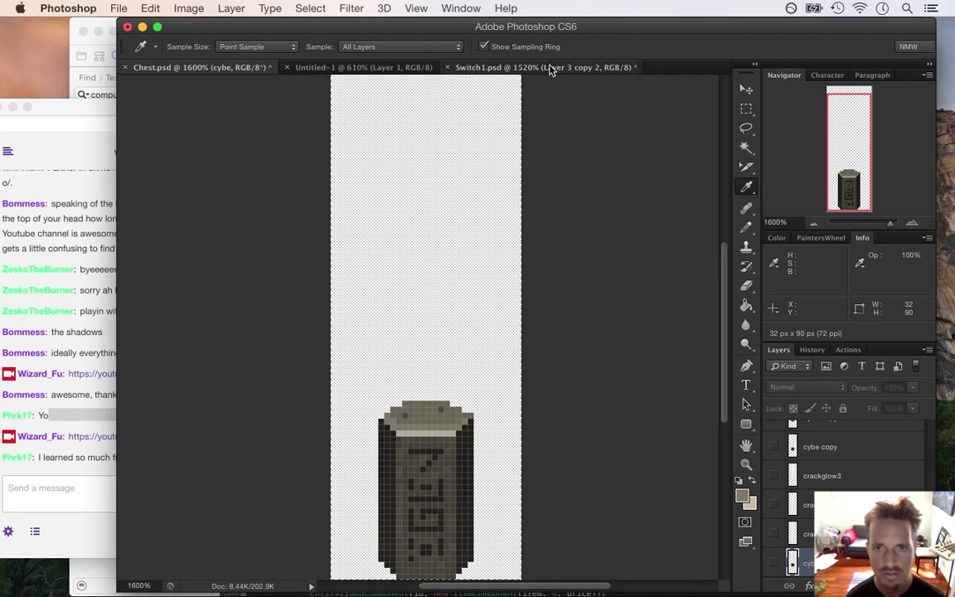
pyautogui.click(550, 68)
pyautogui.press('b')
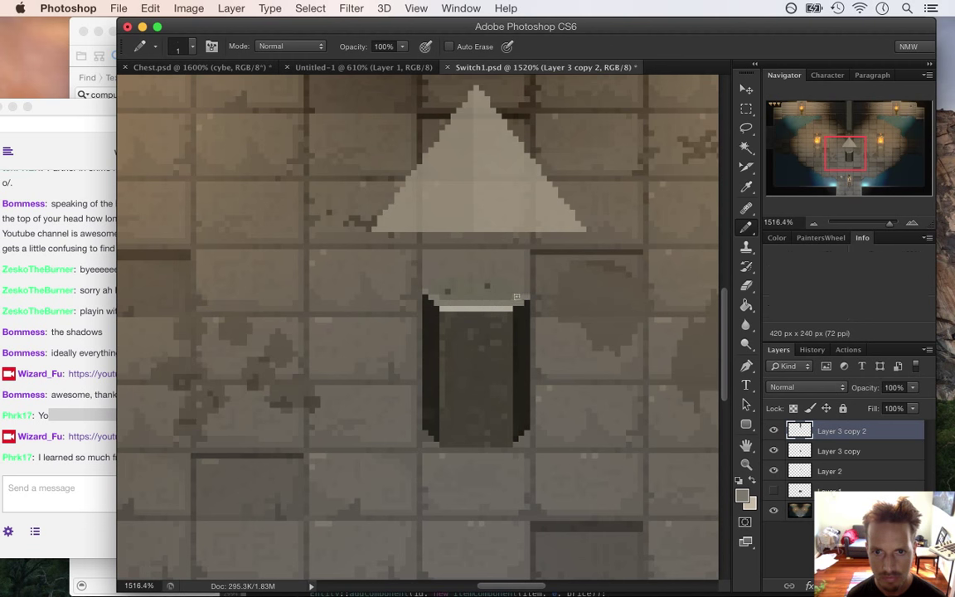
pyautogui.keyDown('alt'); pyautogui.click(523, 305); pyautogui.keyUp('alt')
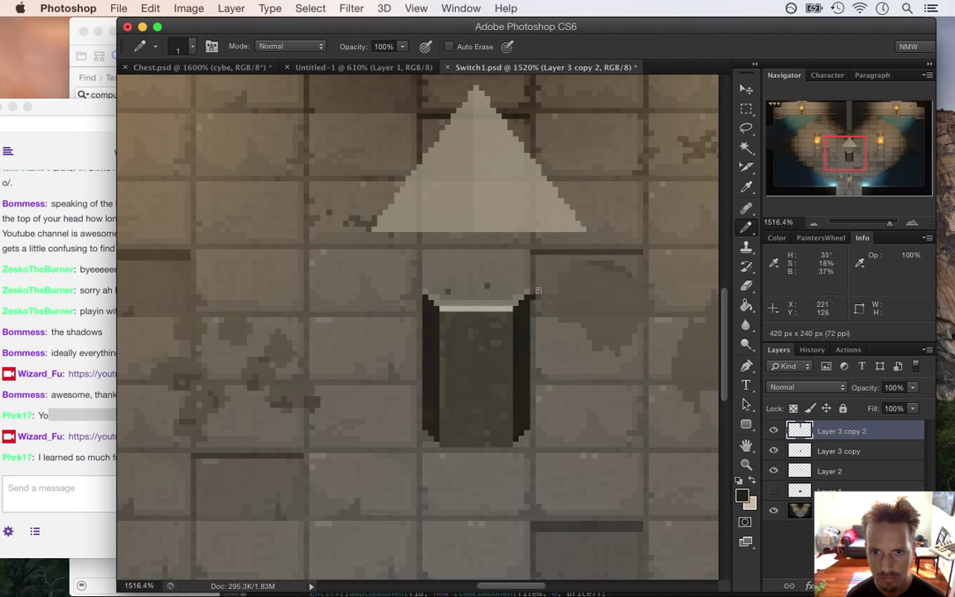
pyautogui.press('e')
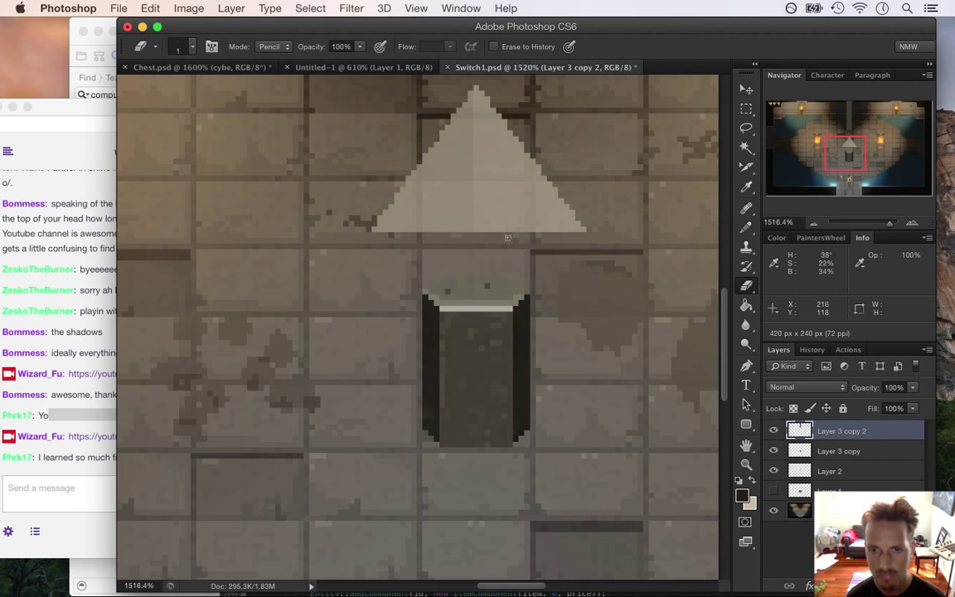
pyautogui.press('b')
pyautogui.keyDown('alt'); pyautogui.click(515, 289); pyautogui.keyUp('alt')
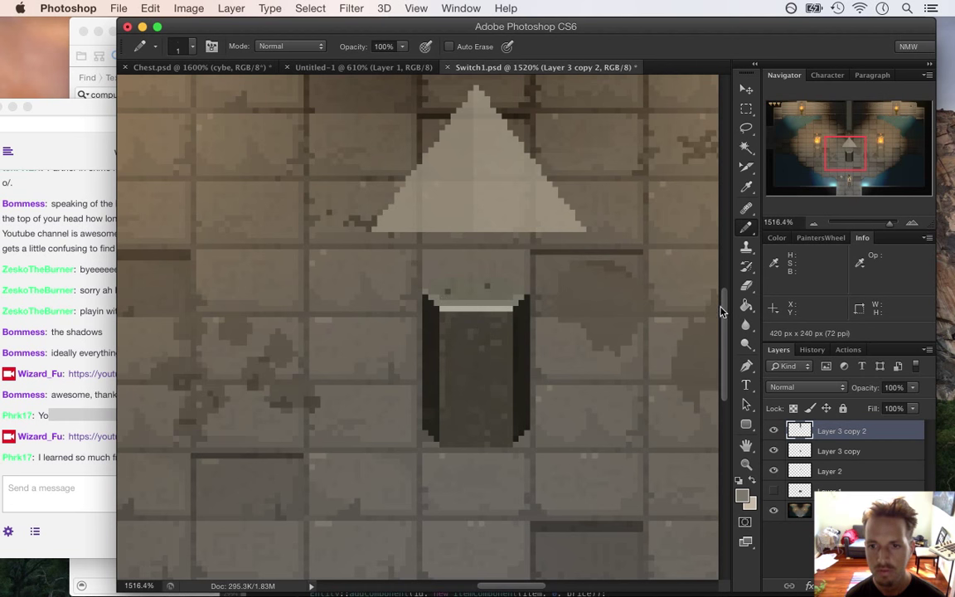
# - Draw stacked dark pixel rows above the pedestal's light rim, the uppermost one narrower, with colours sampled from the ceiling pillar's base
pyautogui.scroll(5, 468, 199)
pyautogui.keyDown('alt'); pyautogui.click(431, 170); pyautogui.keyUp('alt')
pyautogui.moveTo(443, 489)
pyautogui.mouseDown()
pyautogui.moveTo(472, 486)
pyautogui.moveTo(453, 489)
pyautogui.moveTo(470, 479)
pyautogui.moveTo(442, 490)
pyautogui.moveTo(521, 488)
pyautogui.mouseUp()
pyautogui.press('super+z')
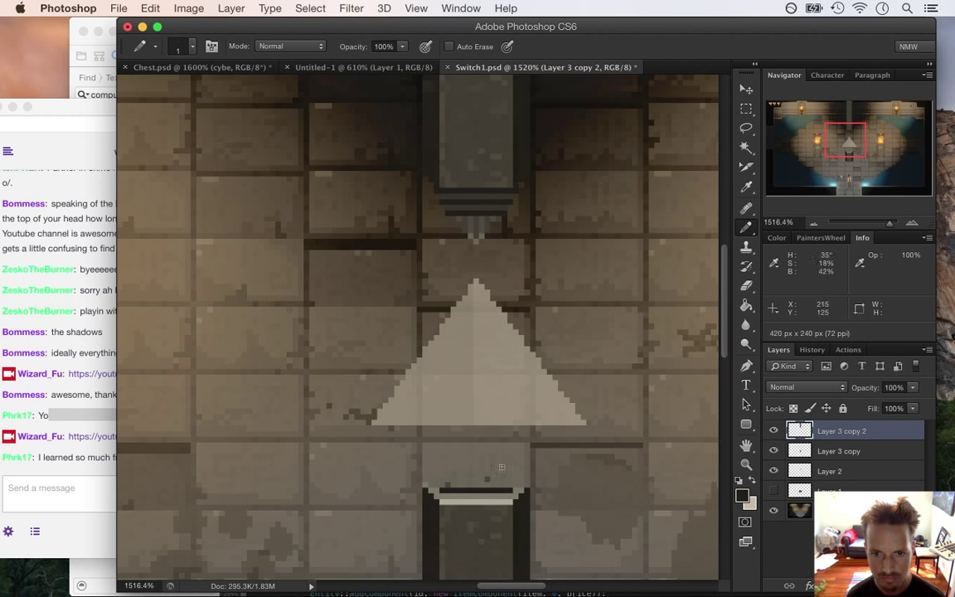
pyautogui.keyDown('alt'); pyautogui.click(482, 199); pyautogui.keyUp('alt')
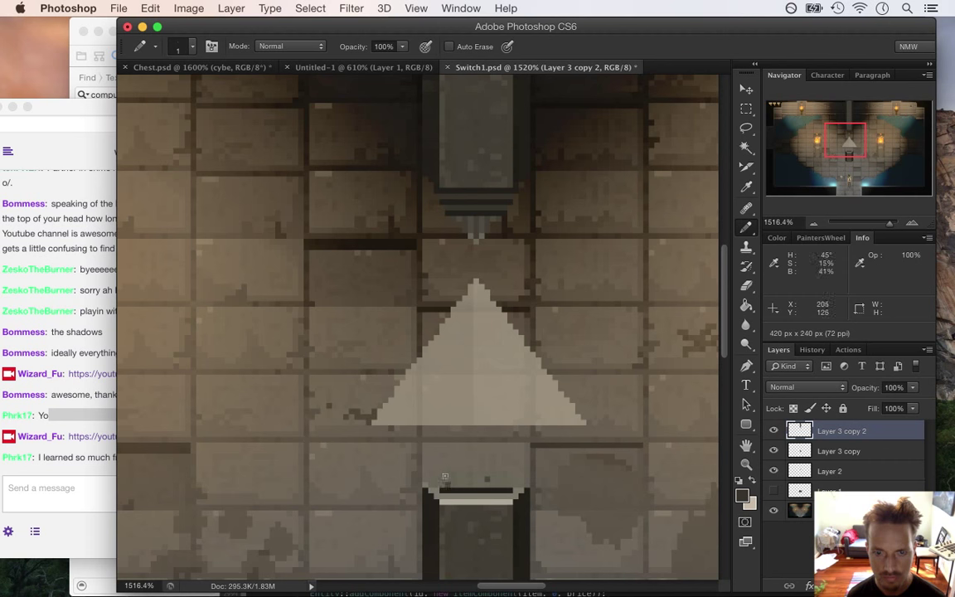
pyautogui.moveTo(443, 482); pyautogui.dragTo(483, 481)
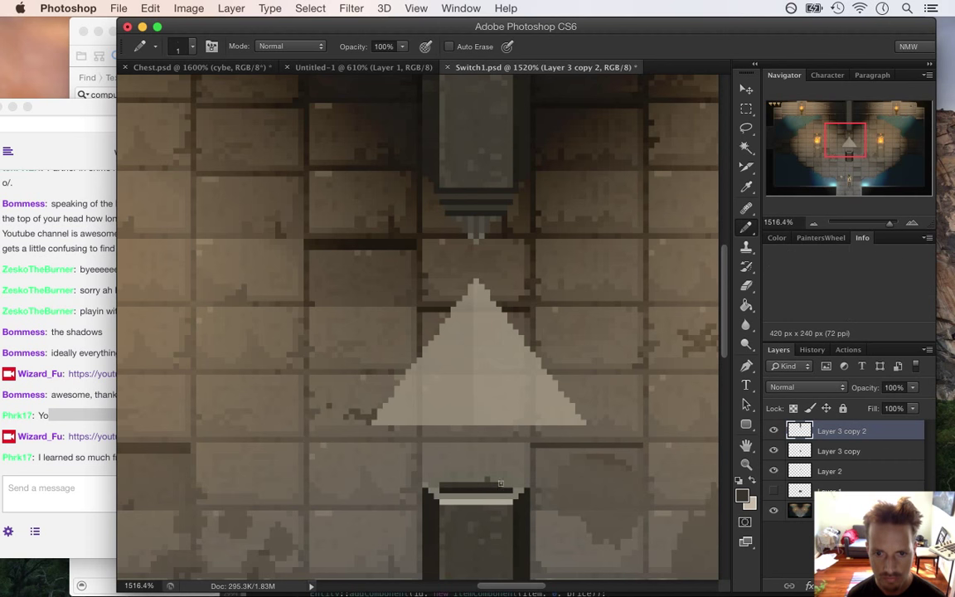
pyautogui.keyDown('alt'); pyautogui.click(480, 197); pyautogui.keyUp('alt')
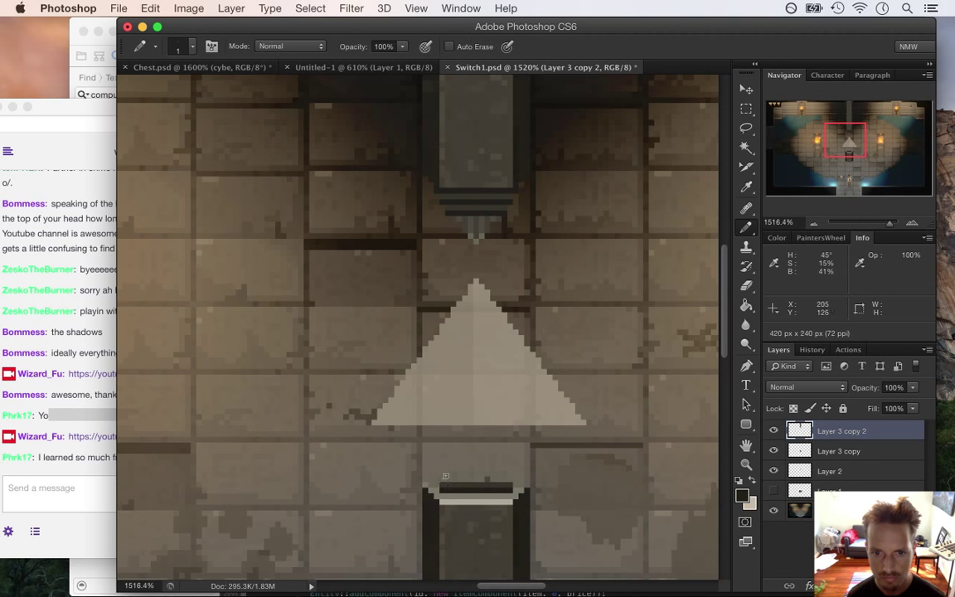
pyautogui.moveTo(445, 478); pyautogui.dragTo(490, 480)
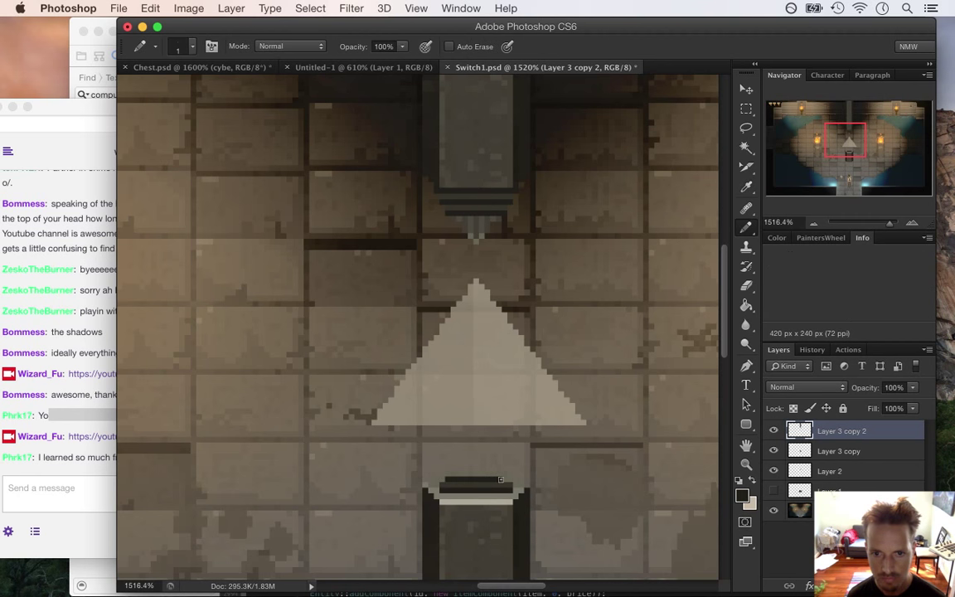
# - Read the newest chat message and add another narrow dark row on the pedestal's stack in the sampled pillar colour
pyautogui.keyDown('alt'); pyautogui.click(489, 196); pyautogui.keyUp('alt')
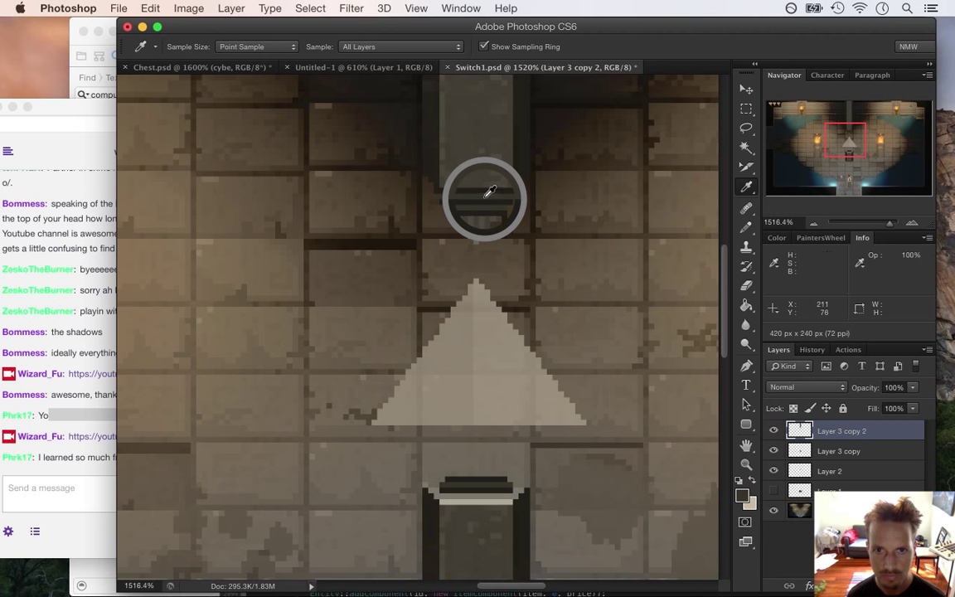
pyautogui.click(66, 464)
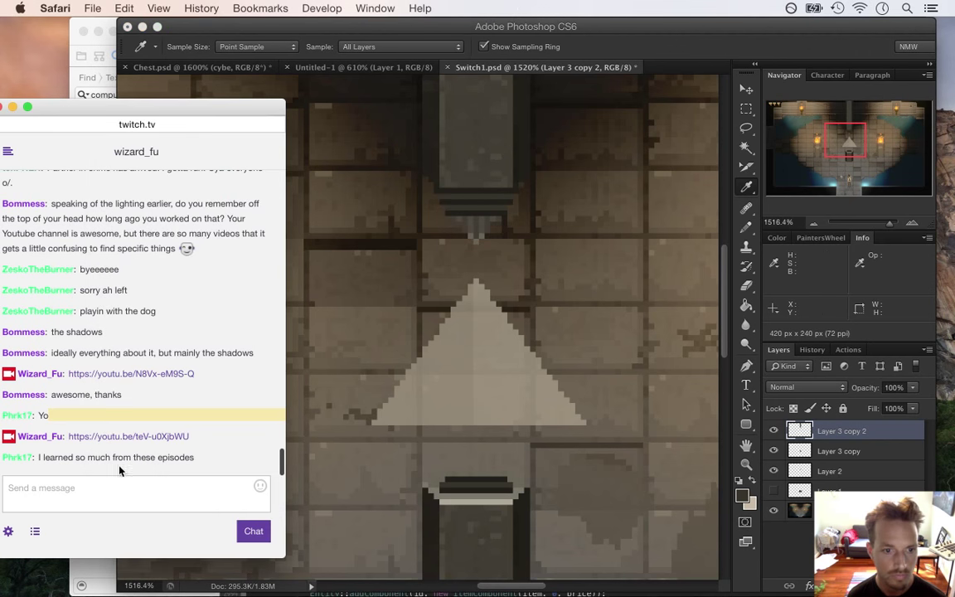
pyautogui.moveTo(87, 457); pyautogui.dragTo(164, 464)
pyautogui.moveTo(43, 457); pyautogui.dragTo(155, 457)
pyautogui.click(518, 202)
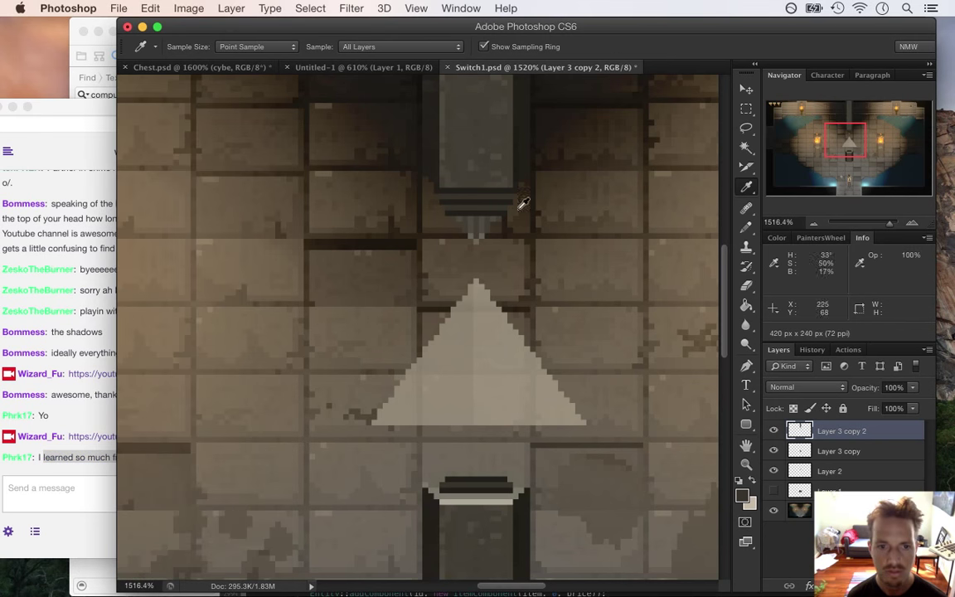
pyautogui.press('b')
pyautogui.moveTo(449, 473); pyautogui.dragTo(497, 470)
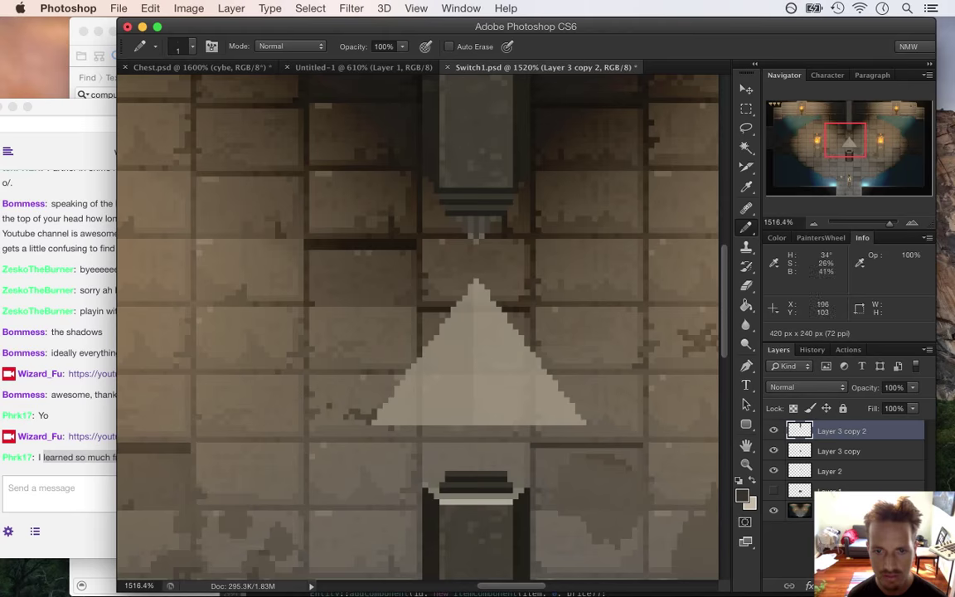
# - Sample the lowest band of the ceiling pillar and draw a matching brown row on top of the pedestal's stacked rows
pyautogui.press('i')
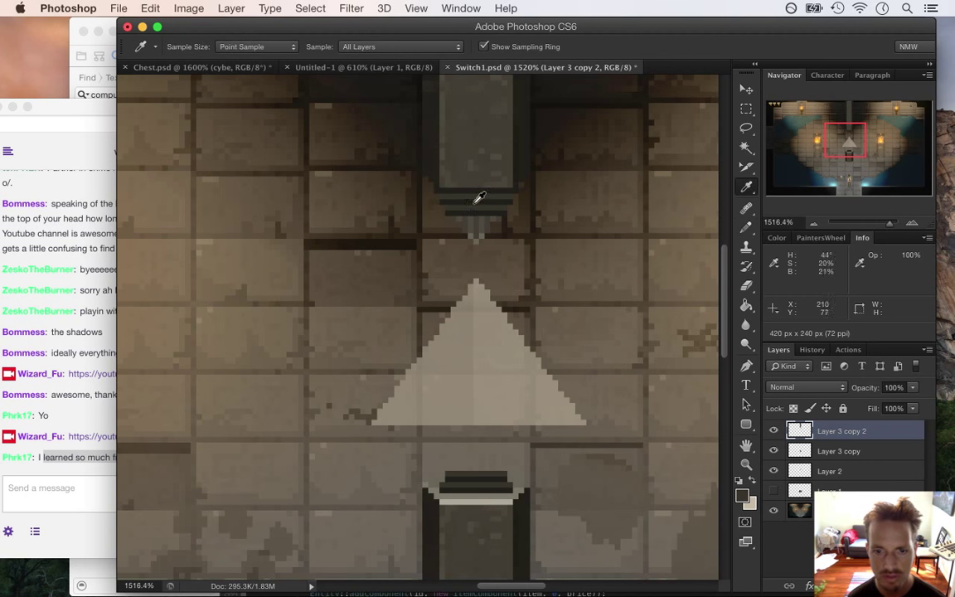
pyautogui.click(460, 212)
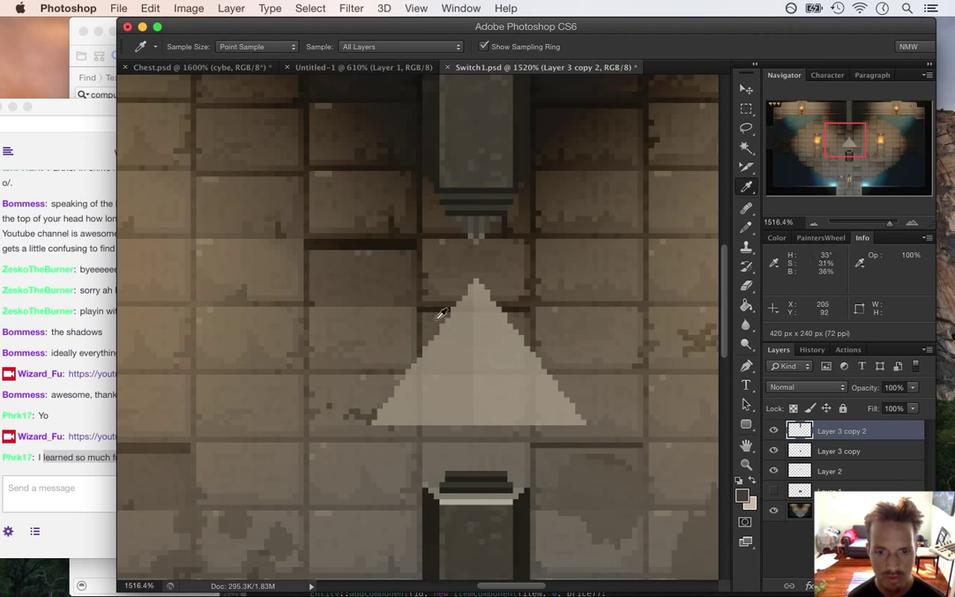
pyautogui.press('b')
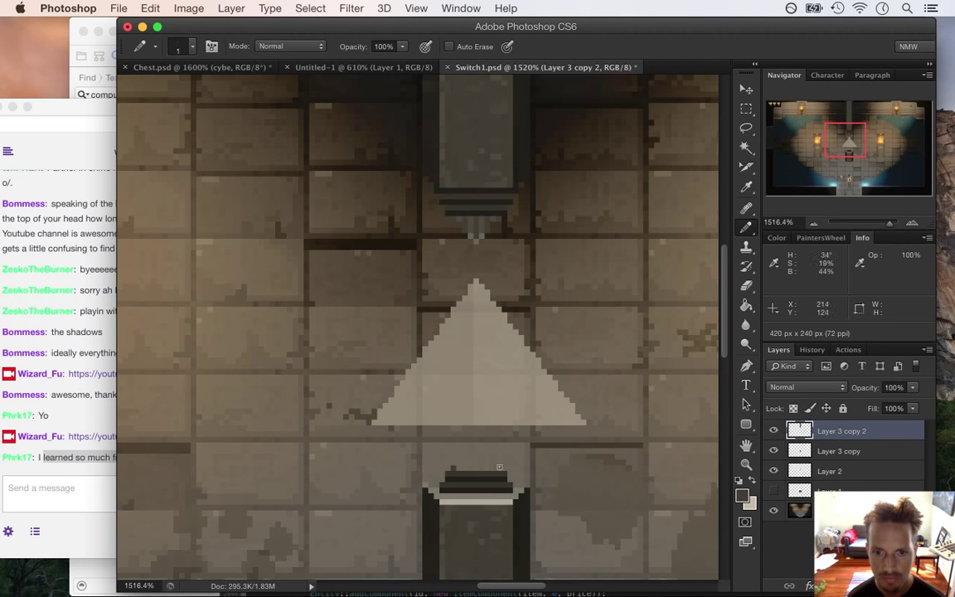
pyautogui.scroll(3, 491, 464)
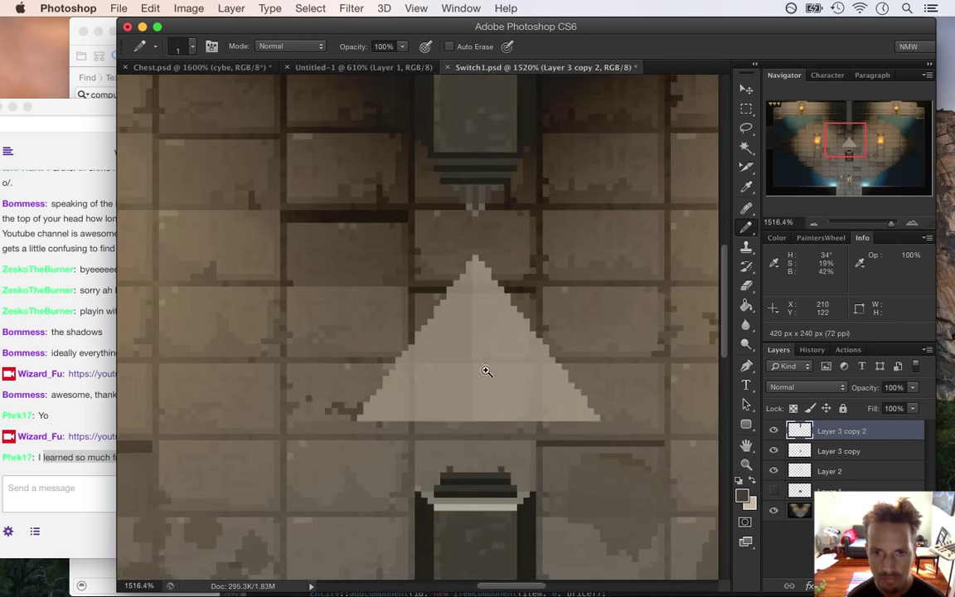
pyautogui.press('i')
pyautogui.click(458, 183)
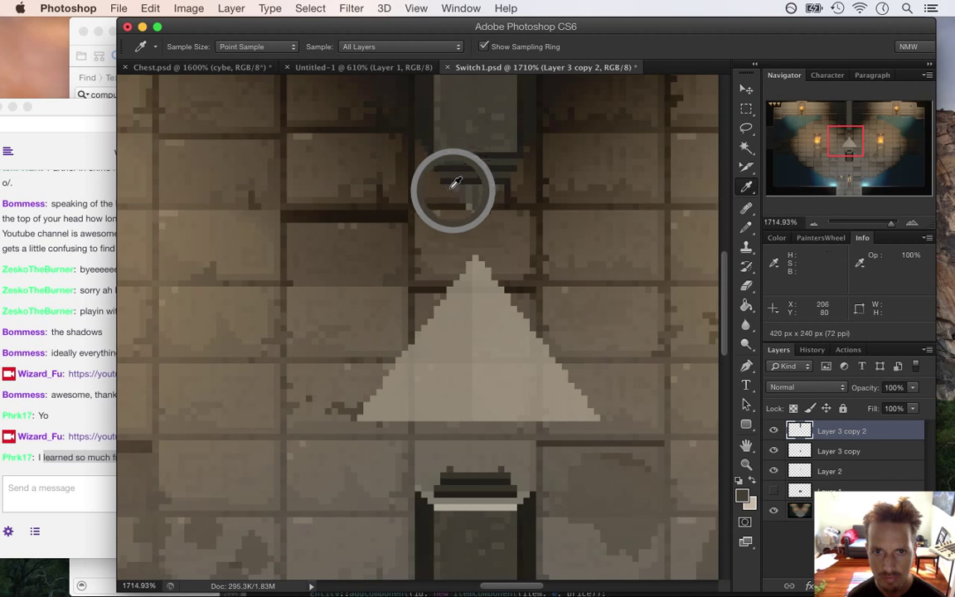
pyautogui.press('b')
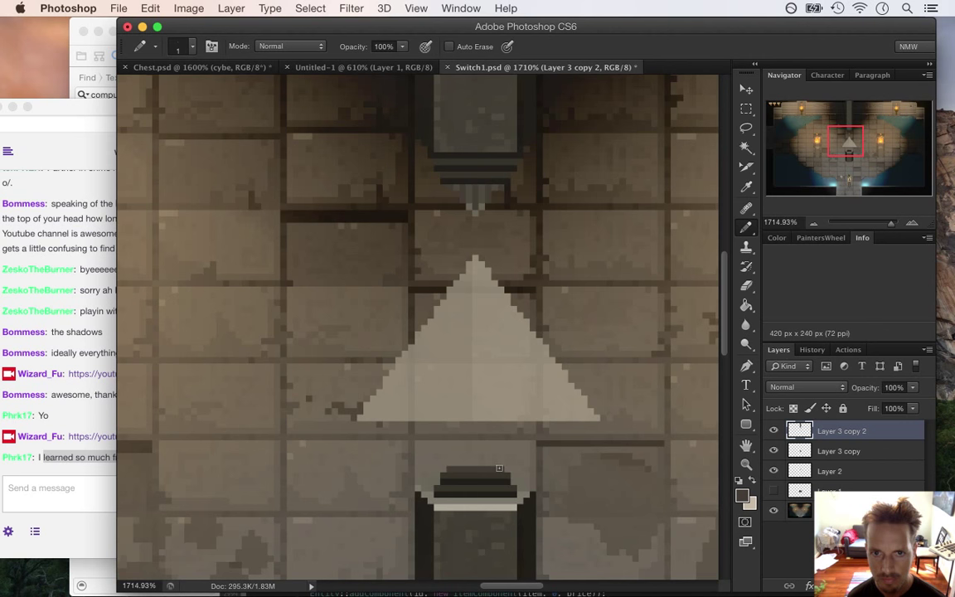
# - Rework the shading of the pedestal's topmost row with darker and lighter tones sampled from the ceiling pillar's lowest band
pyautogui.press('i')
pyautogui.click(475, 177)
pyautogui.press('b')
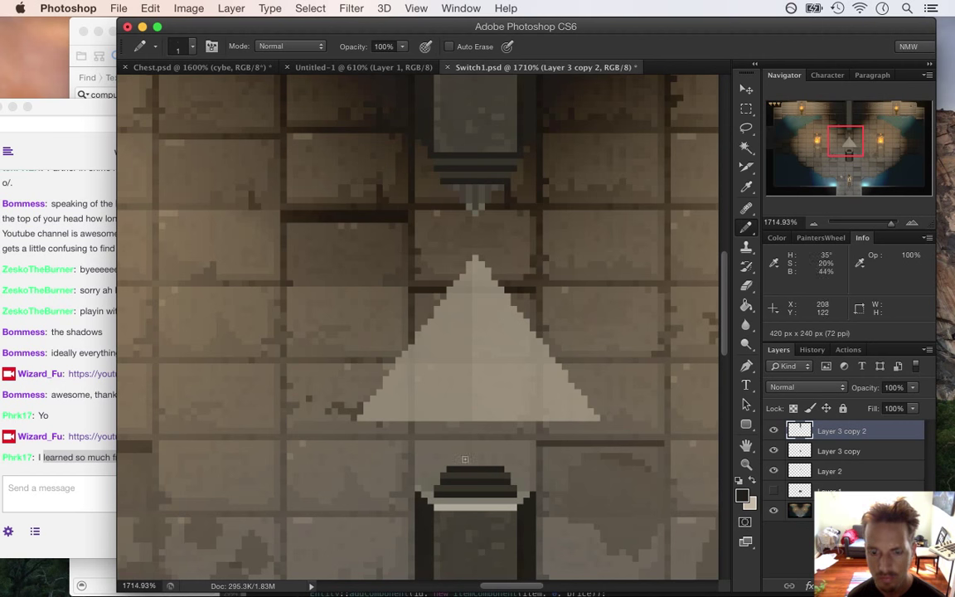
pyautogui.press('i')
pyautogui.click(454, 183)
pyautogui.press('b')
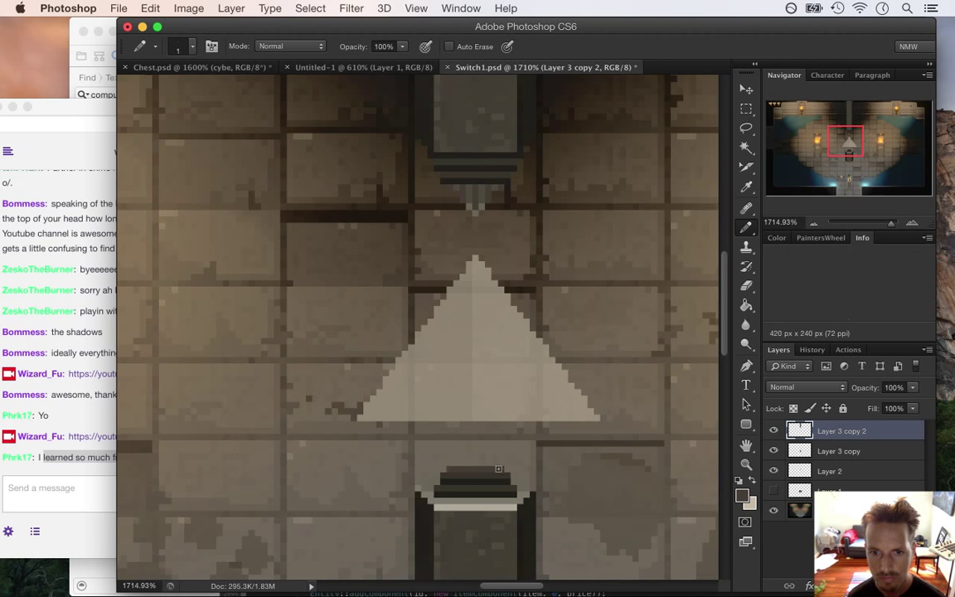
# - Draw a narrower striped brown section on top of the pedestal's stacked rows, using tones sampled from the ceiling pillar's tip
pyautogui.press('i')
pyautogui.click(475, 185)
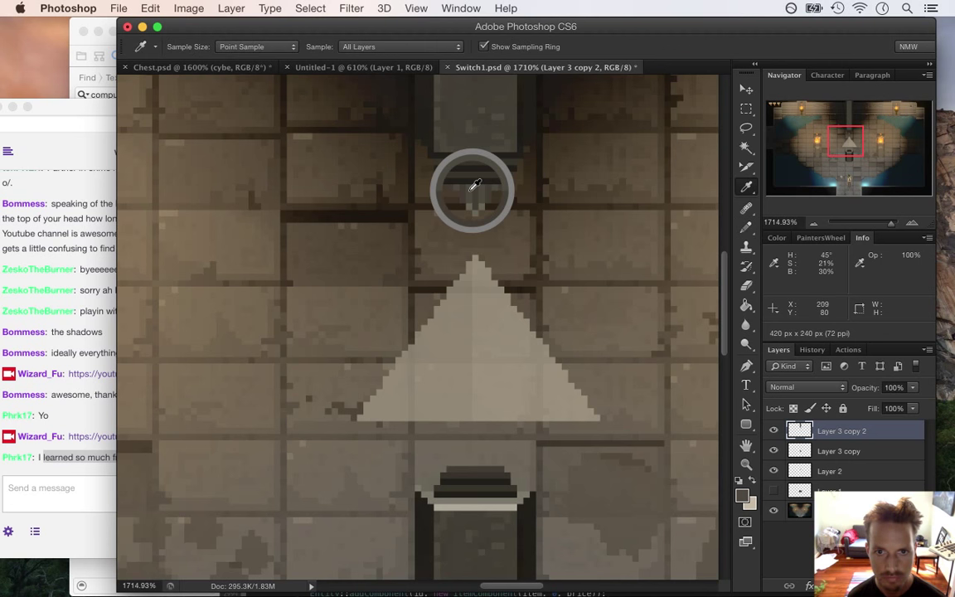
pyautogui.press('b')
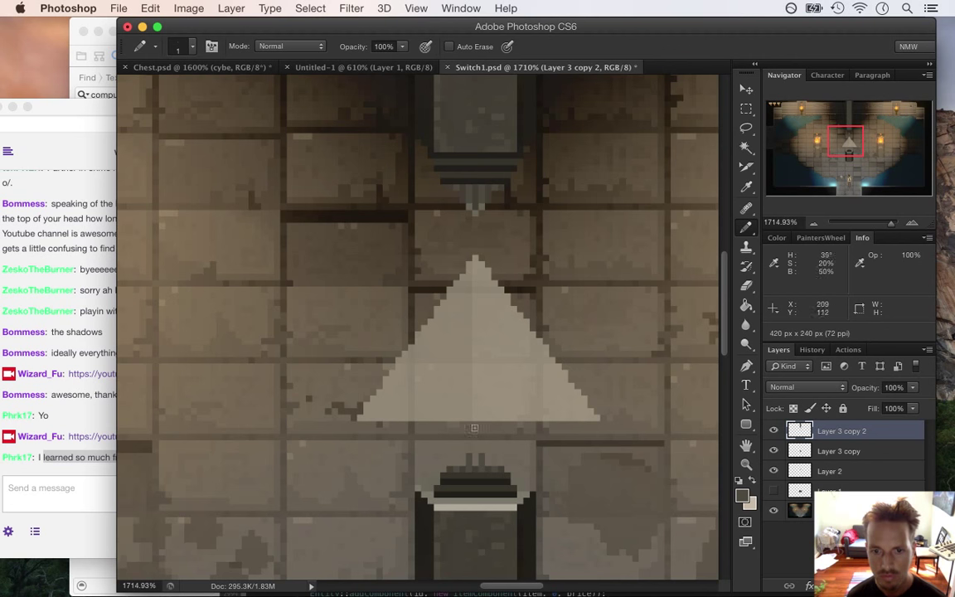
pyautogui.press('i')
pyautogui.click(462, 462)
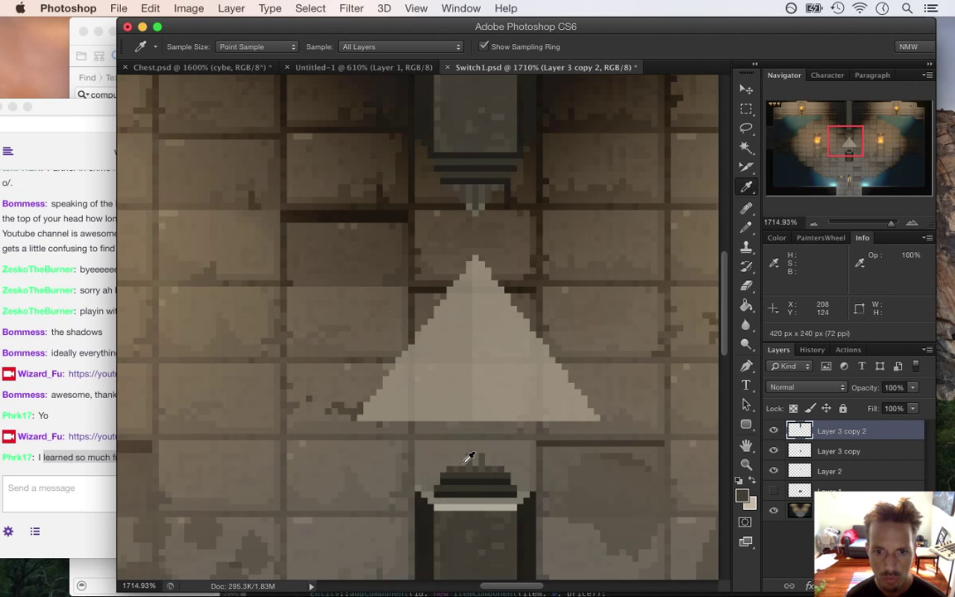
pyautogui.press('b')
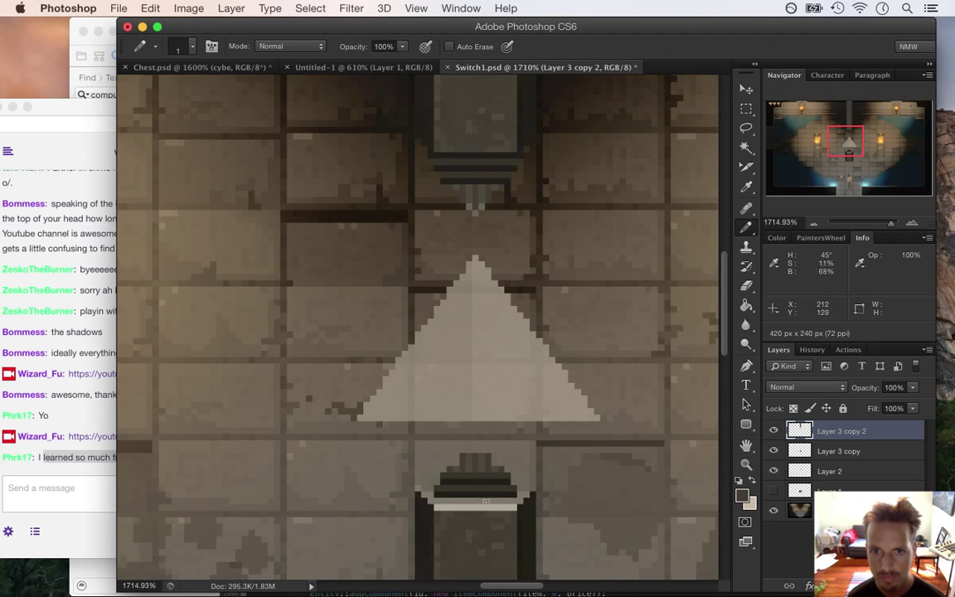
# - Cap the pedestal's stepped tip with a few light pixels, sampling tones from the ceiling pillar's tip and the pedestal's light rim
pyautogui.keyDown('alt'); pyautogui.click(469, 202); pyautogui.keyUp('alt')
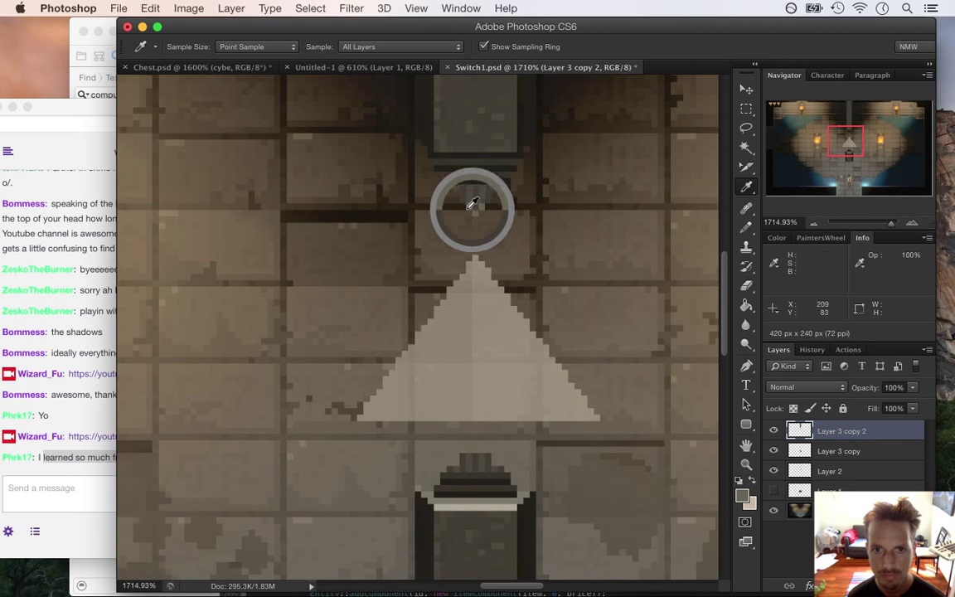
pyautogui.keyDown('alt'); pyautogui.click(479, 445); pyautogui.keyUp('alt')
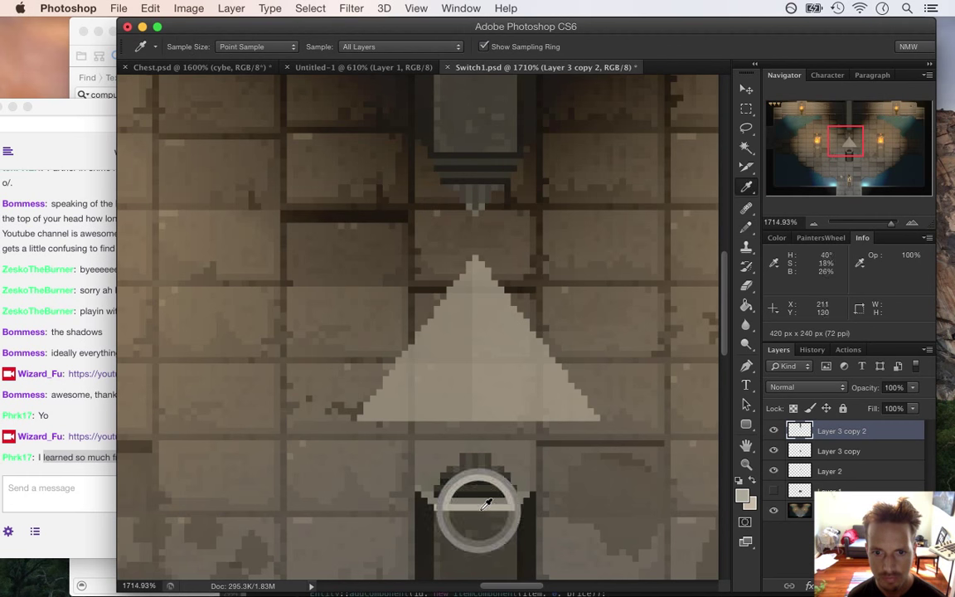
pyautogui.keyDown('alt'); pyautogui.click(478, 450); pyautogui.keyUp('alt')
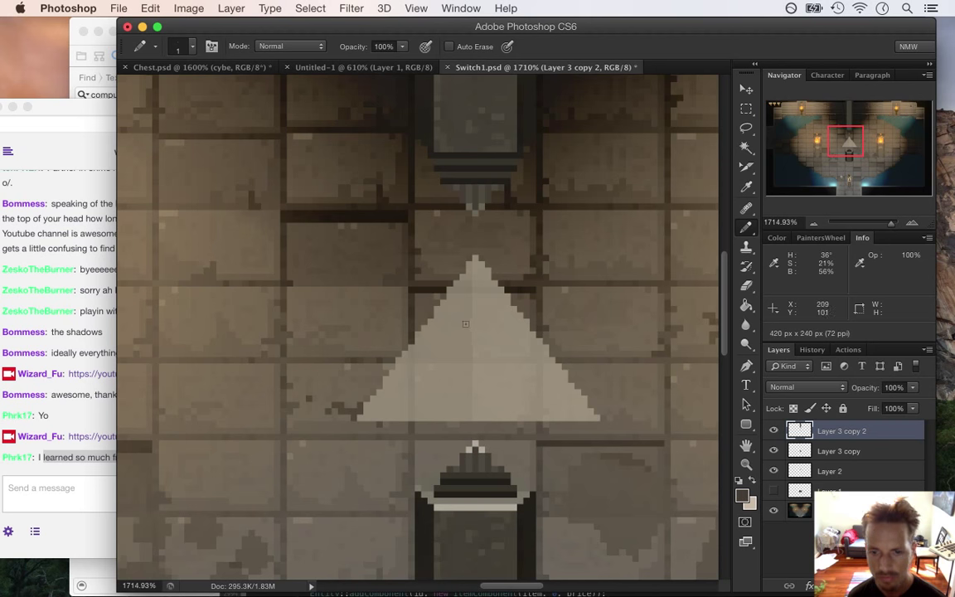
pyautogui.moveTo(486, 433); pyautogui.dragTo(433, 383)
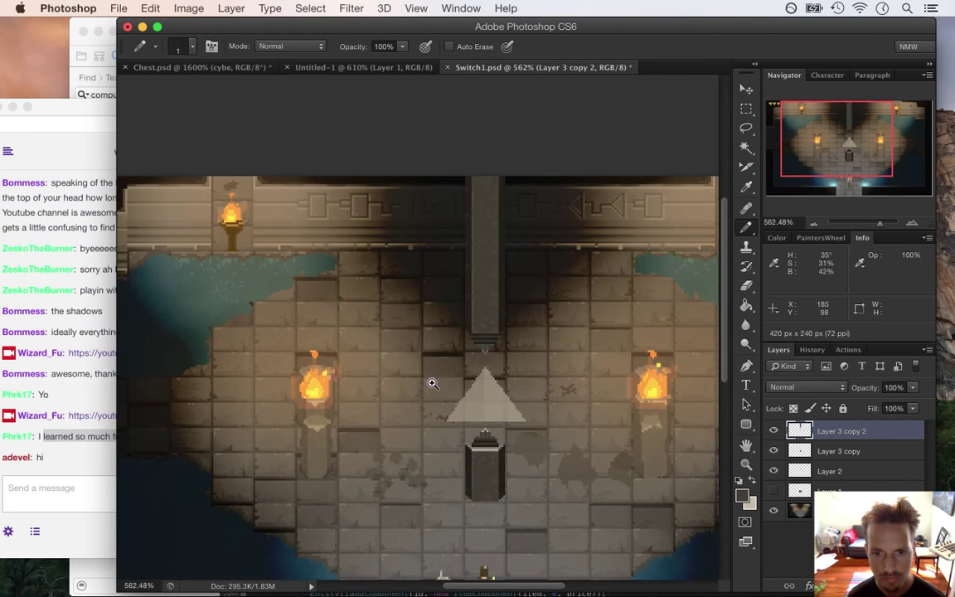
pyautogui.moveTo(485, 448)
pyautogui.mouseDown()
pyautogui.moveTo(560, 467)
pyautogui.moveTo(548, 453)
pyautogui.mouseUp()
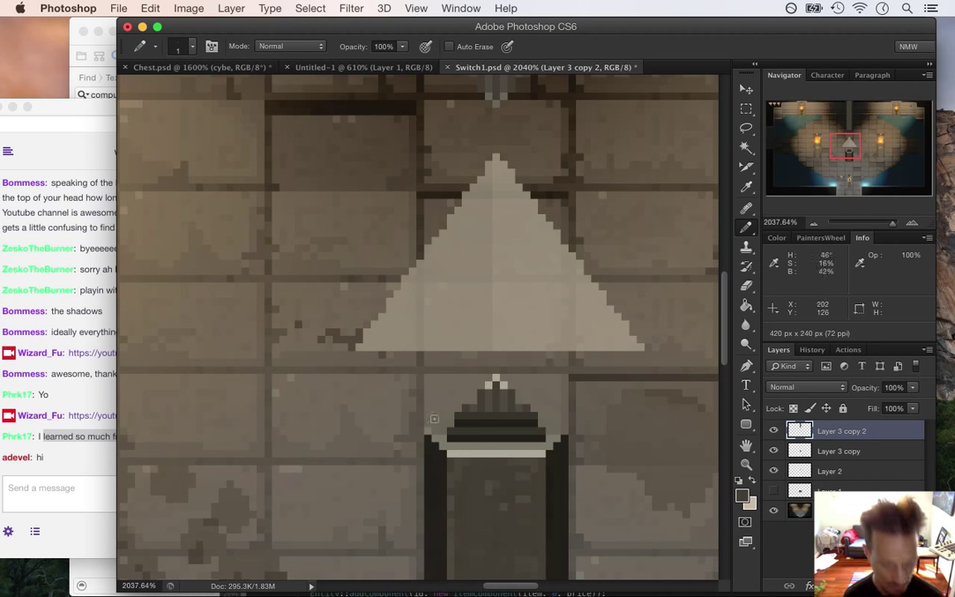
# - Select the dark stepped part of the pedestal's tip, raise its brightness by 38 with Brightness/Contrast, and deselect it
pyautogui.press('i')
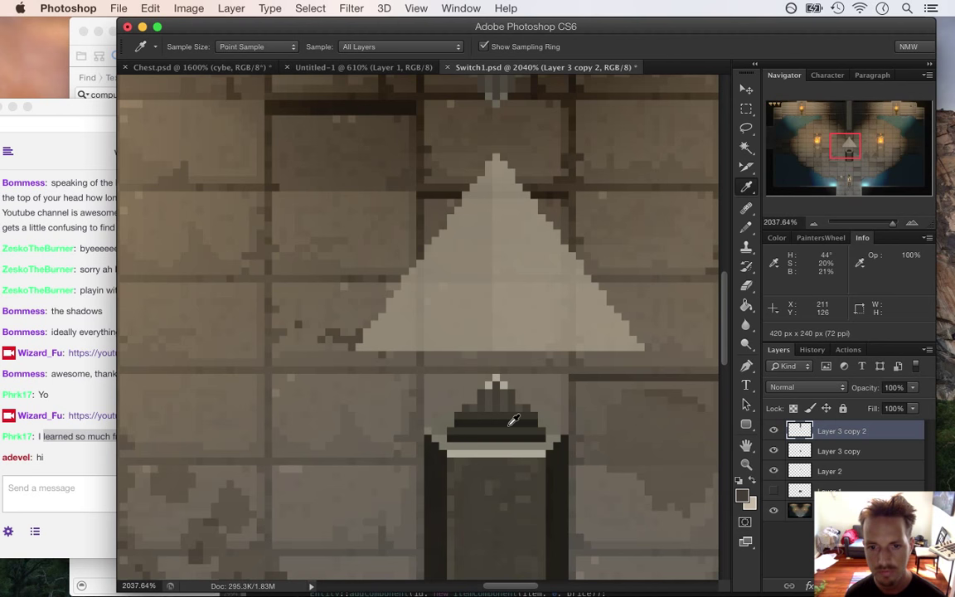
pyautogui.moveTo(725, 319)
pyautogui.mouseDown()
pyautogui.moveTo(723, 279)
pyautogui.moveTo(731, 336)
pyautogui.mouseUp()
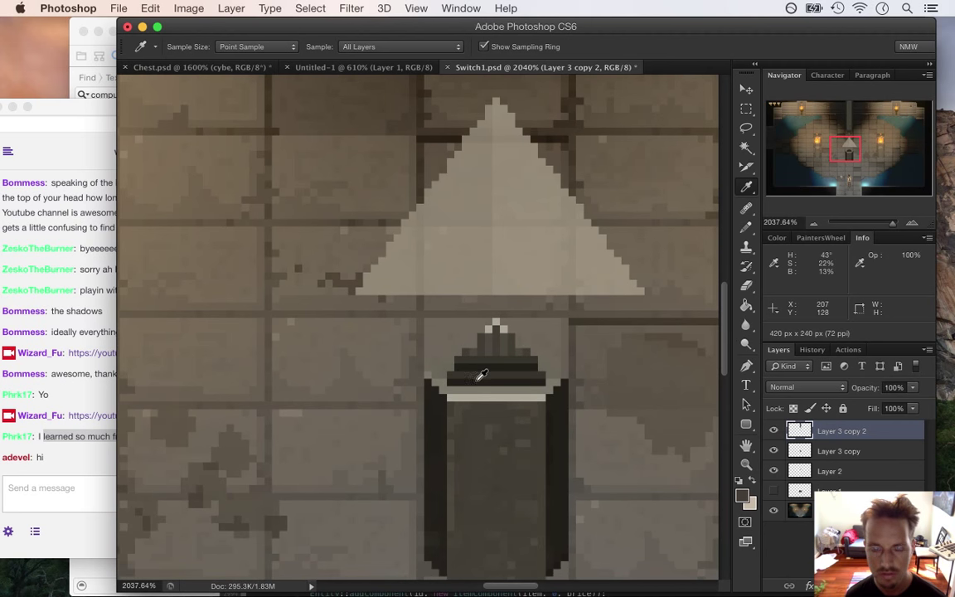
pyautogui.click(773, 431)
pyautogui.click(773, 431)
pyautogui.click(748, 107)
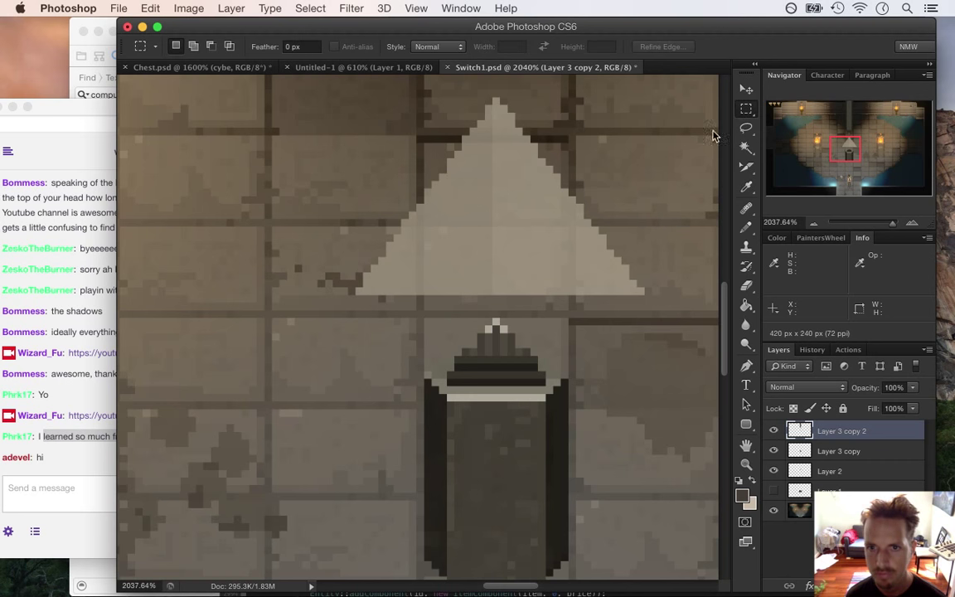
pyautogui.moveTo(450, 339); pyautogui.dragTo(533, 351)
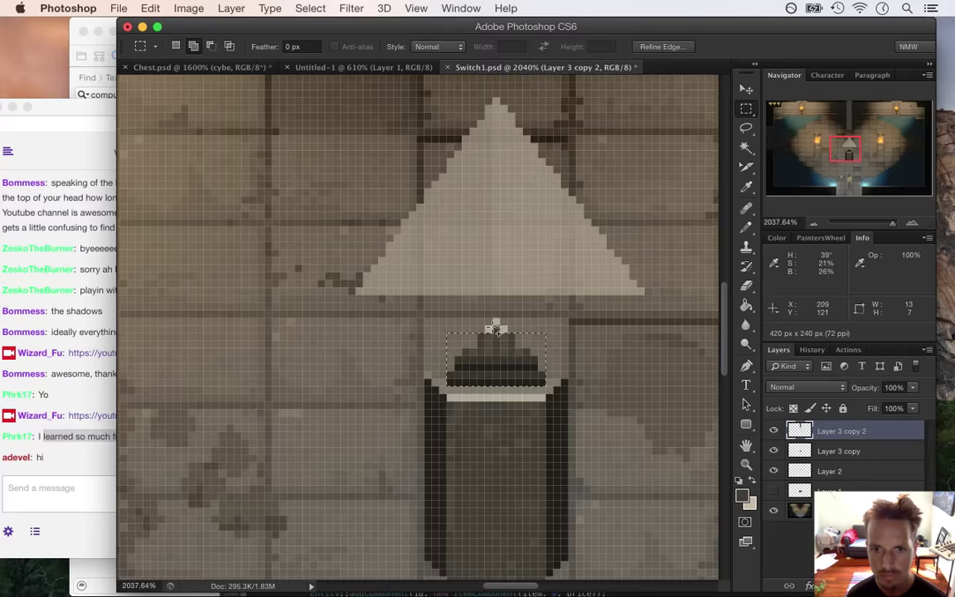
pyautogui.click(148, 9)
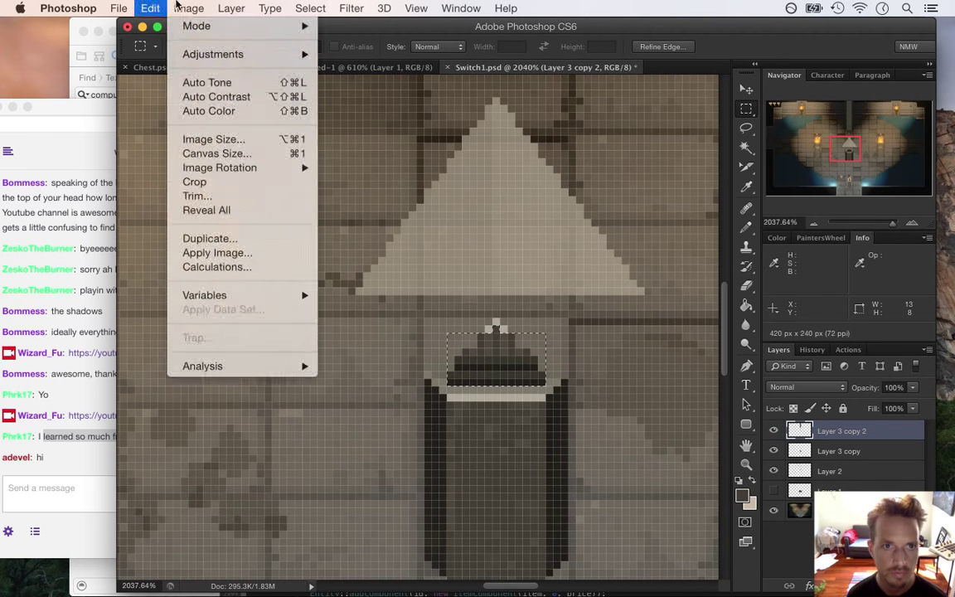
pyautogui.moveTo(297, 55)
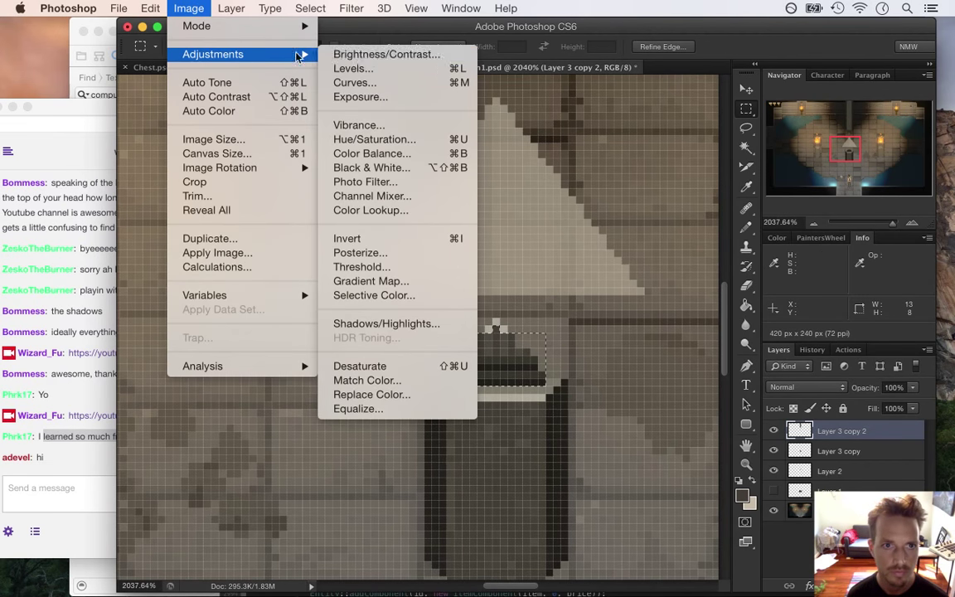
pyautogui.click(348, 55)
pyautogui.moveTo(729, 334); pyautogui.dragTo(747, 332)
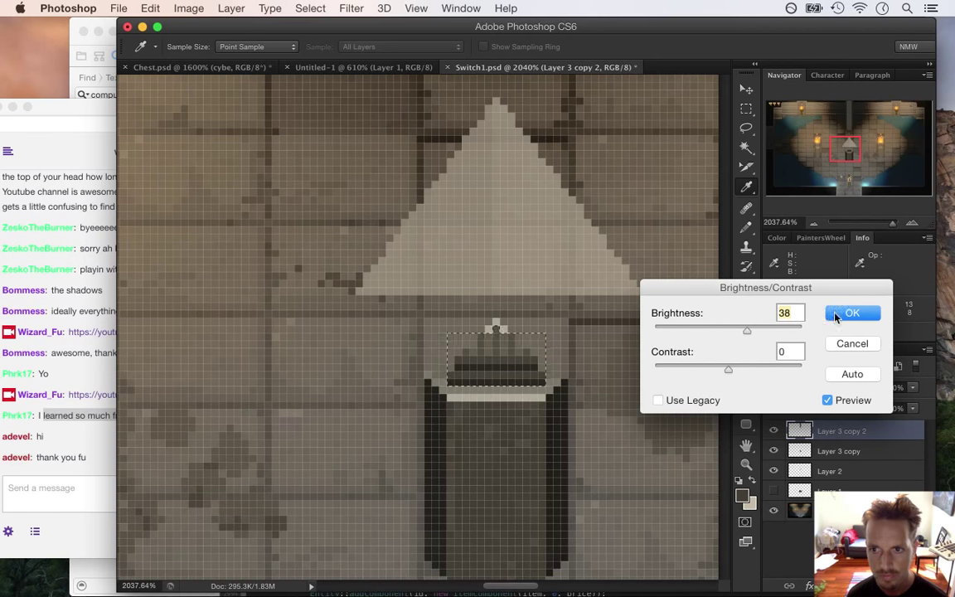
pyautogui.click(833, 314)
pyautogui.press('m')
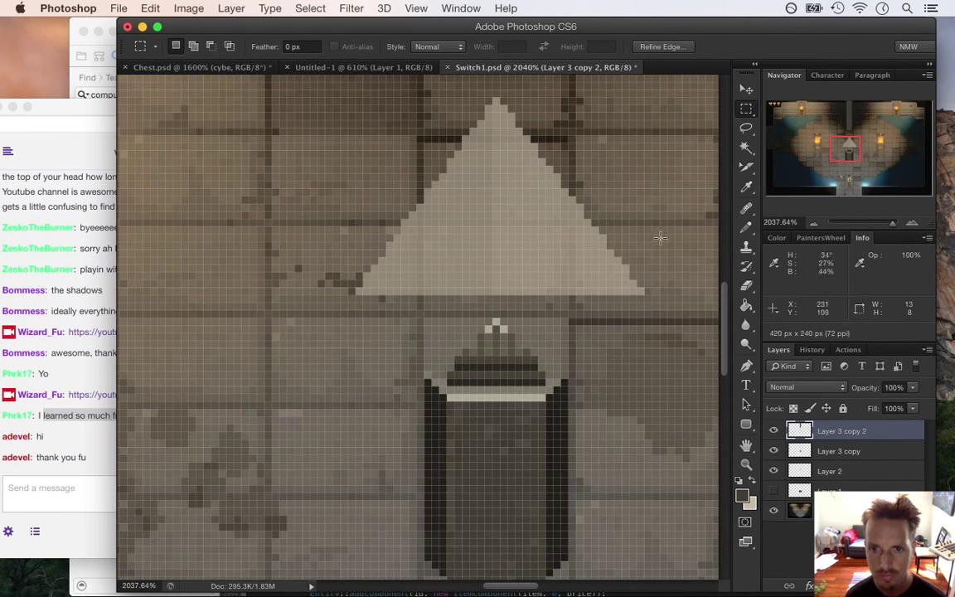
pyautogui.hotkey('ctrl', 'd')
# - Review the pedestal and pillar in the whole mockup and read the newest chat message
pyautogui.scroll(-2, 547, 314)
pyautogui.scroll(-5, 531, 313)
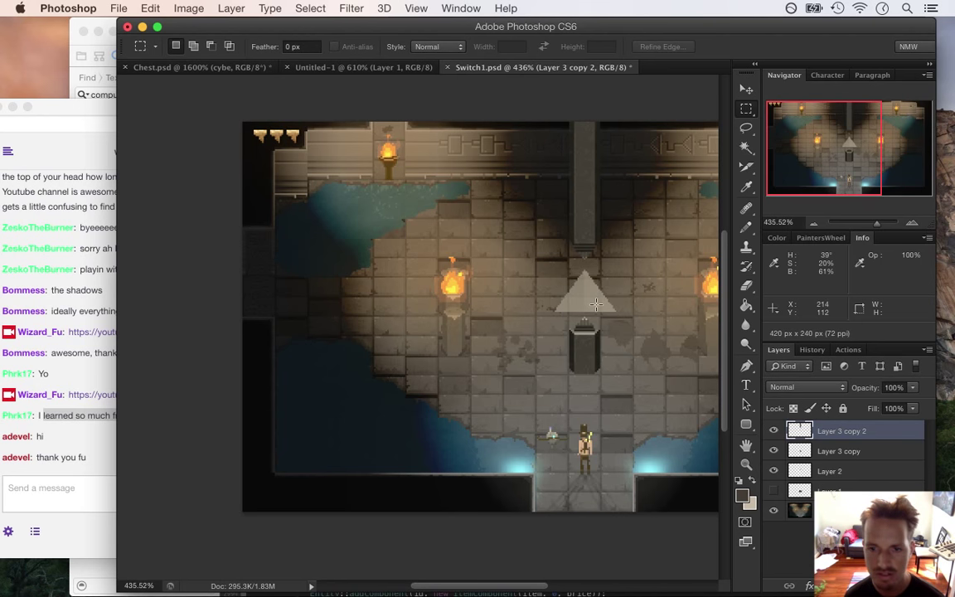
pyautogui.moveTo(603, 292); pyautogui.dragTo(642, 287)
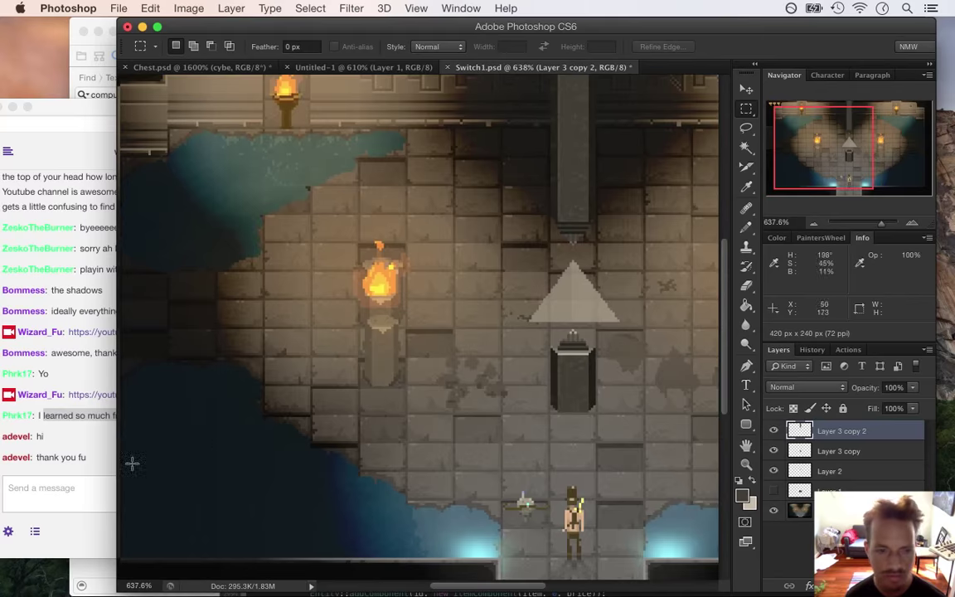
pyautogui.click(65, 389)
pyautogui.moveTo(60, 460); pyautogui.dragTo(102, 464)
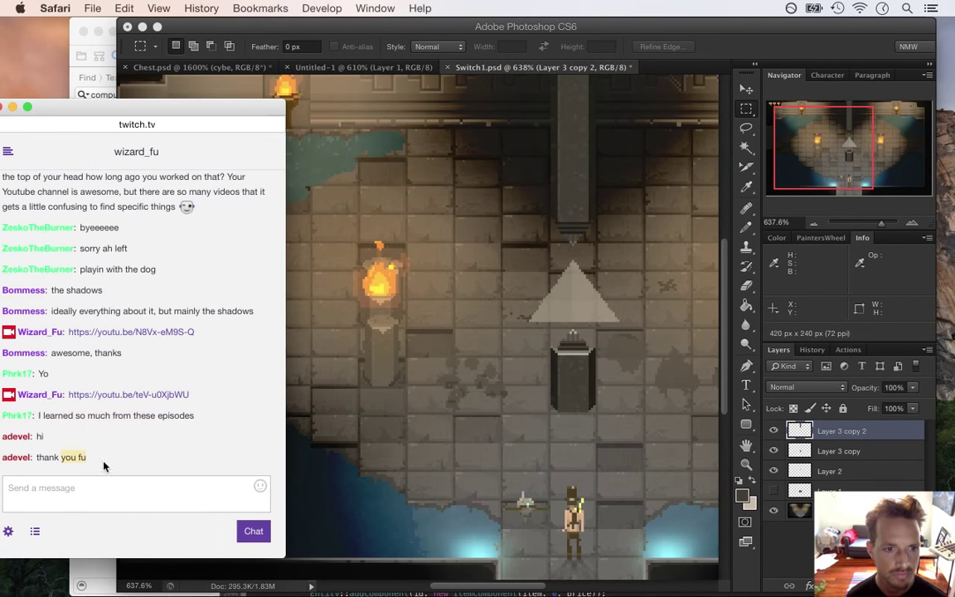
pyautogui.click(630, 56)
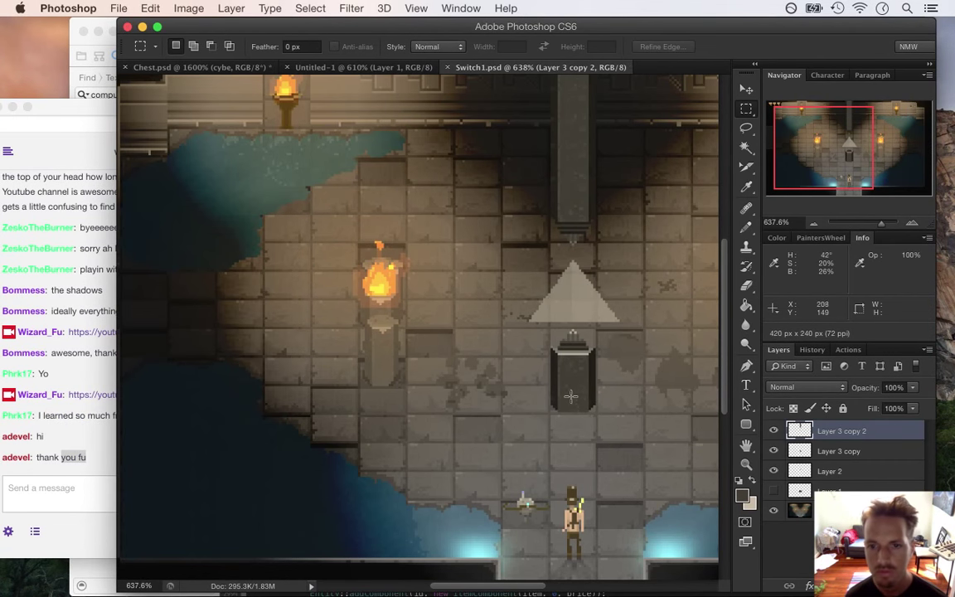
# - Hide the triangle on Layer 2 in the mockup and switch to the Chest.psd document
pyautogui.moveTo(514, 590); pyautogui.dragTo(533, 590)
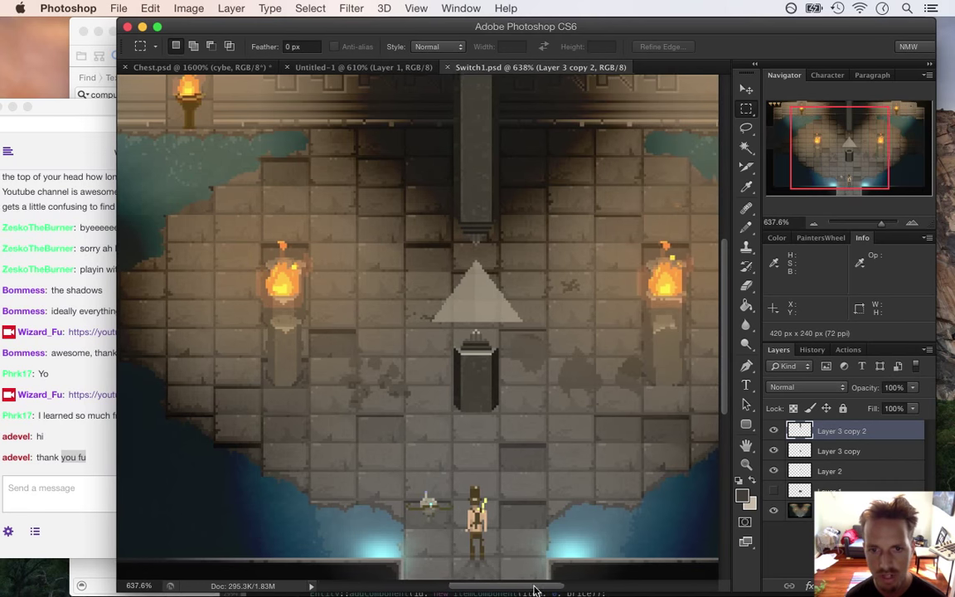
pyautogui.click(774, 469)
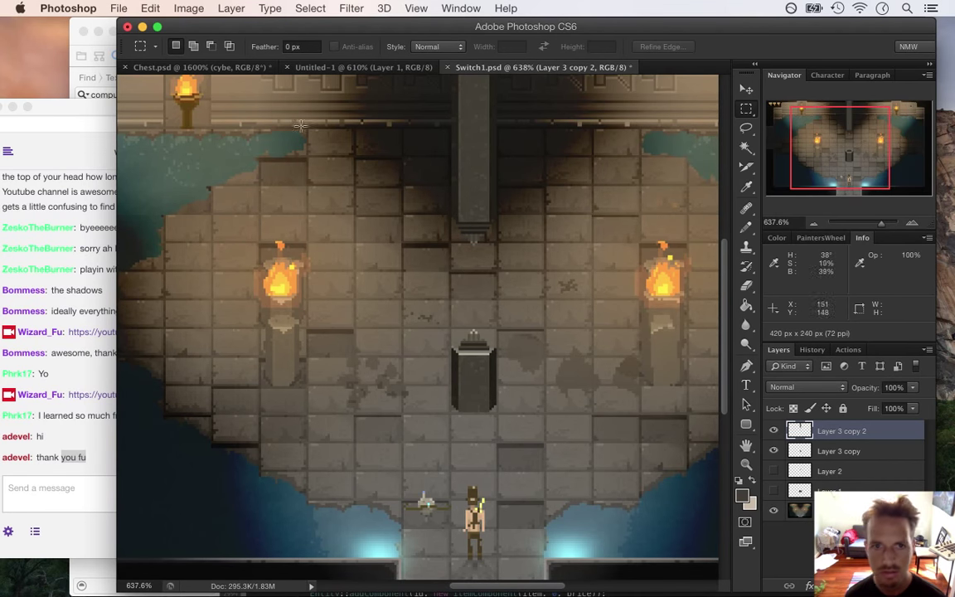
pyautogui.click(203, 67)
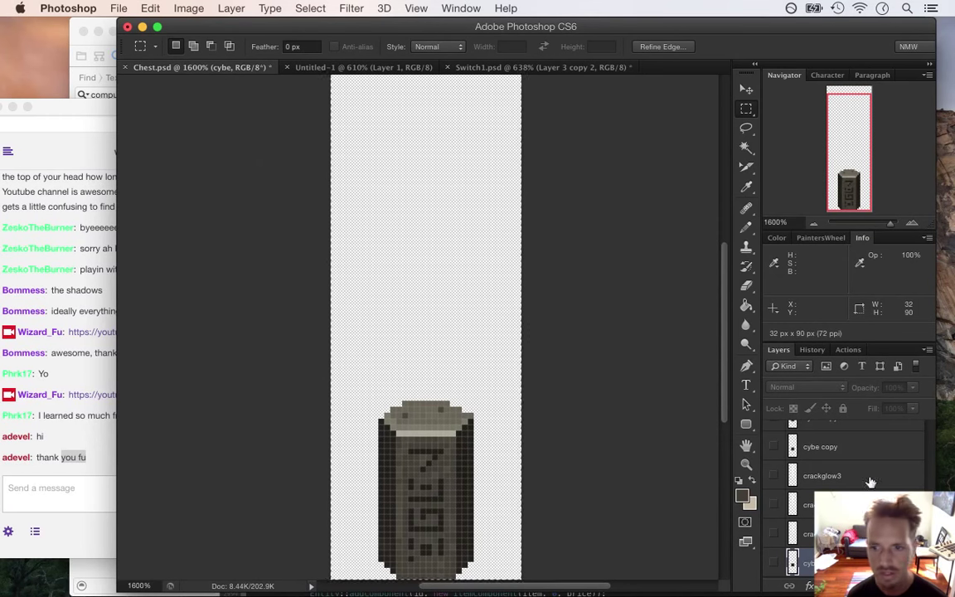
# - Look through the layers of Chest.psd and step back through its latest edits
pyautogui.scroll(2, 862, 481)
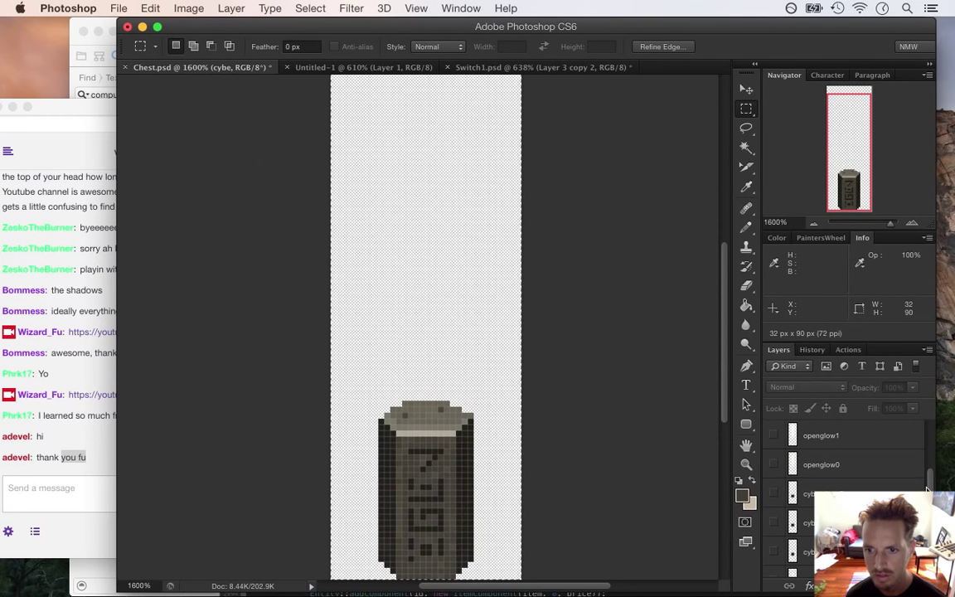
pyautogui.scroll(-3, 845, 497)
pyautogui.scroll(-2, 853, 497)
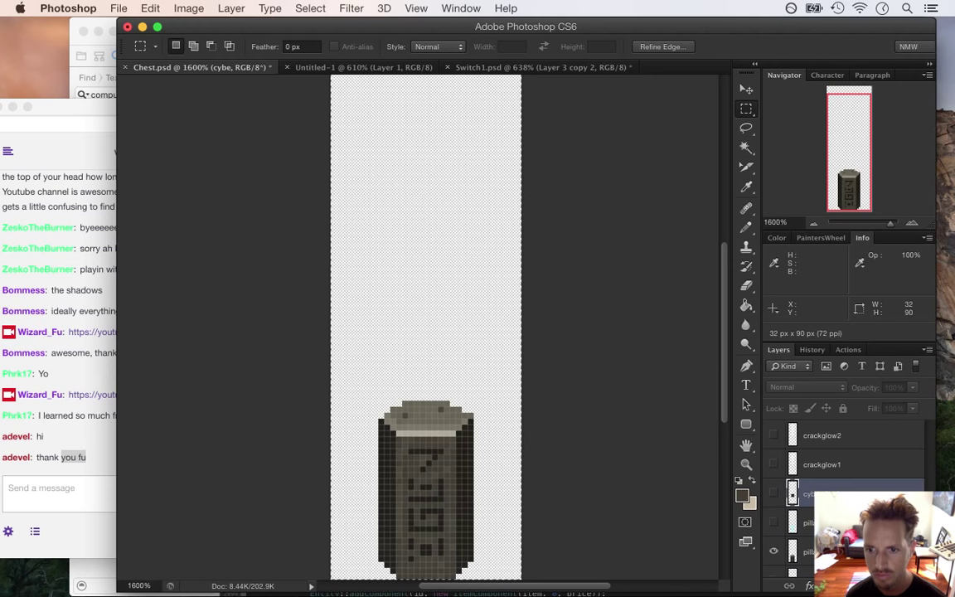
pyautogui.press('super+alt+z')
pyautogui.press('super+alt+z')
pyautogui.press('super+alt+z')
pyautogui.press('super+alt+z')
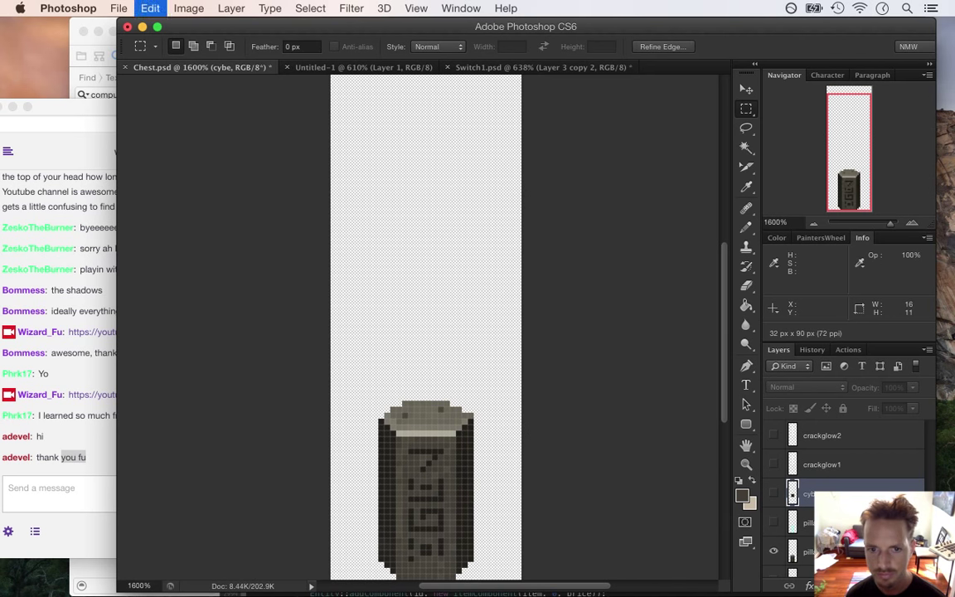
pyautogui.press('super+alt+z')
pyautogui.press('super+alt+z')
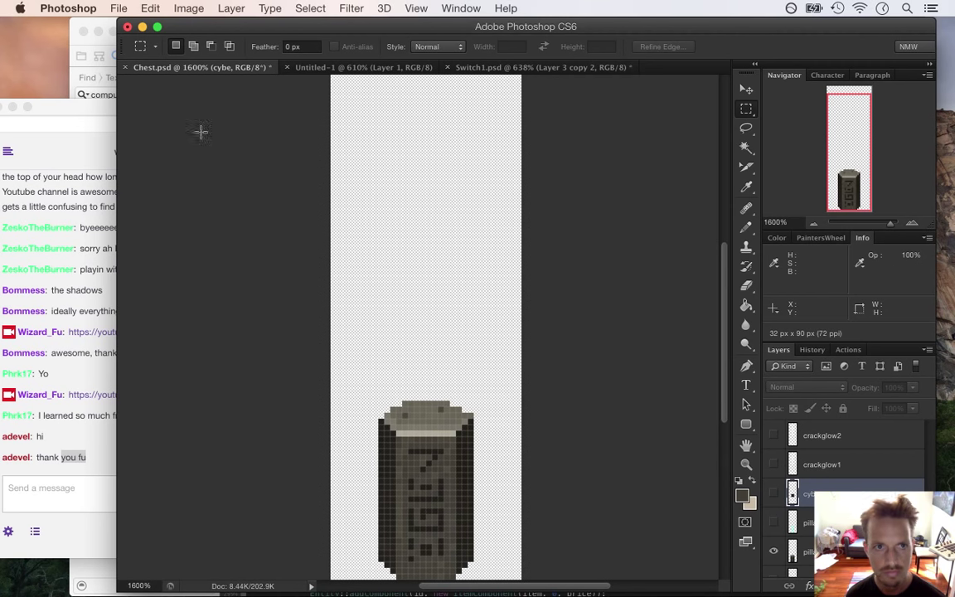
# - Revert Chest.psd to its saved version and sample the bright cyan of the pedestal's glowing glyphs
pyautogui.click(119, 8)
pyautogui.click(153, 225)
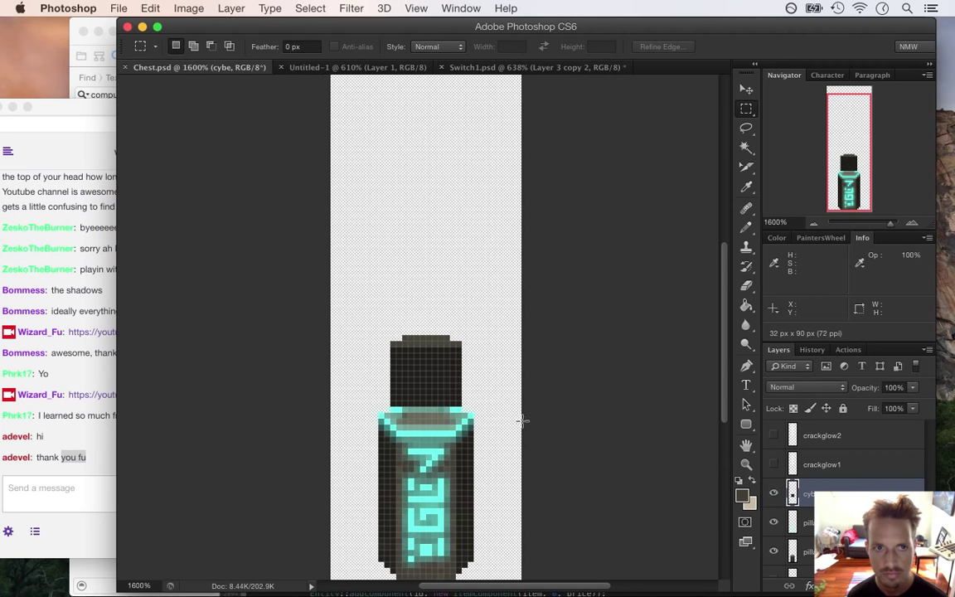
pyautogui.press('i')
pyautogui.click(441, 487)
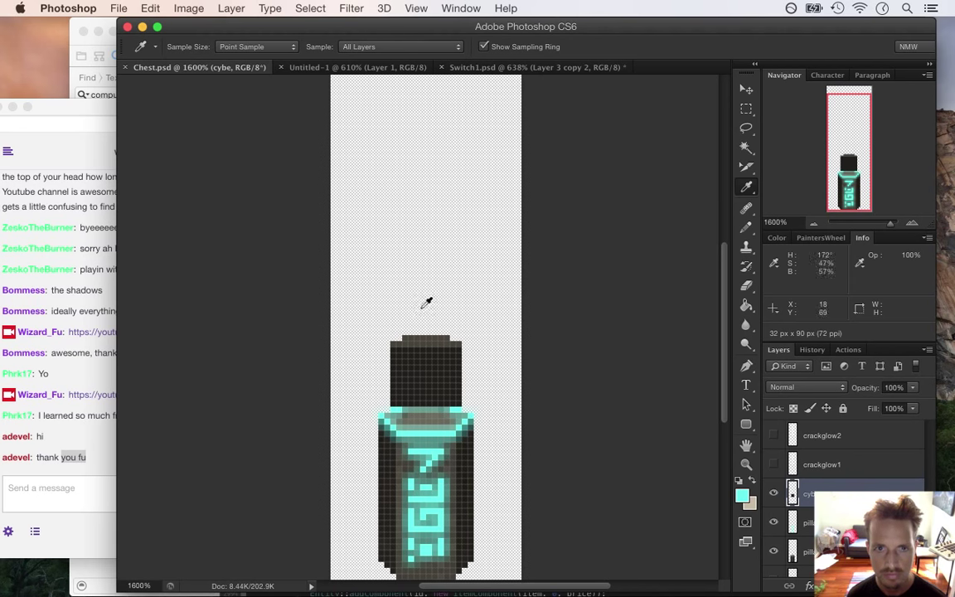
# - In Switch1.psd, draw a jagged cyan lightning bolt on a new layer between the ceiling pillar's tip and the pedestal's tip
pyautogui.click(484, 68)
pyautogui.press('b')
pyautogui.press('alt+shift+super+n')
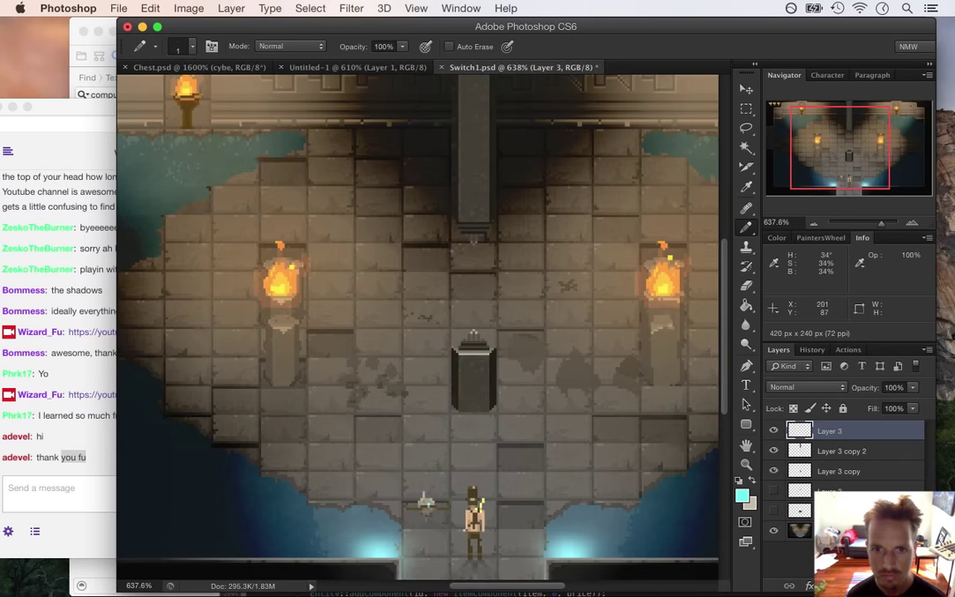
pyautogui.moveTo(473, 244); pyautogui.dragTo(472, 315)
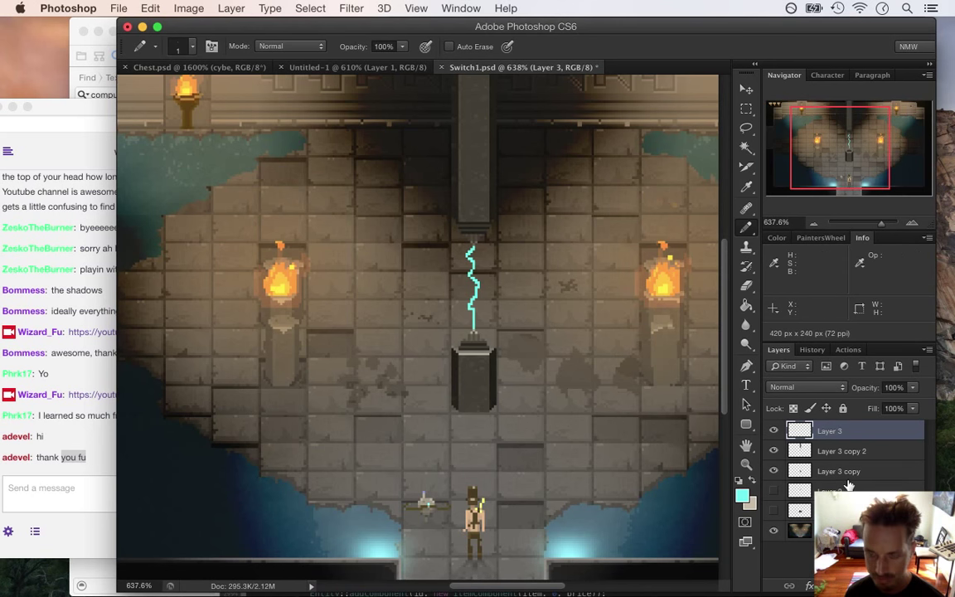
# - Duplicate the lightning bolt's layer and apply a Gaussian Blur with a 1.5 pixel radius to the copy
pyautogui.press('super+j')
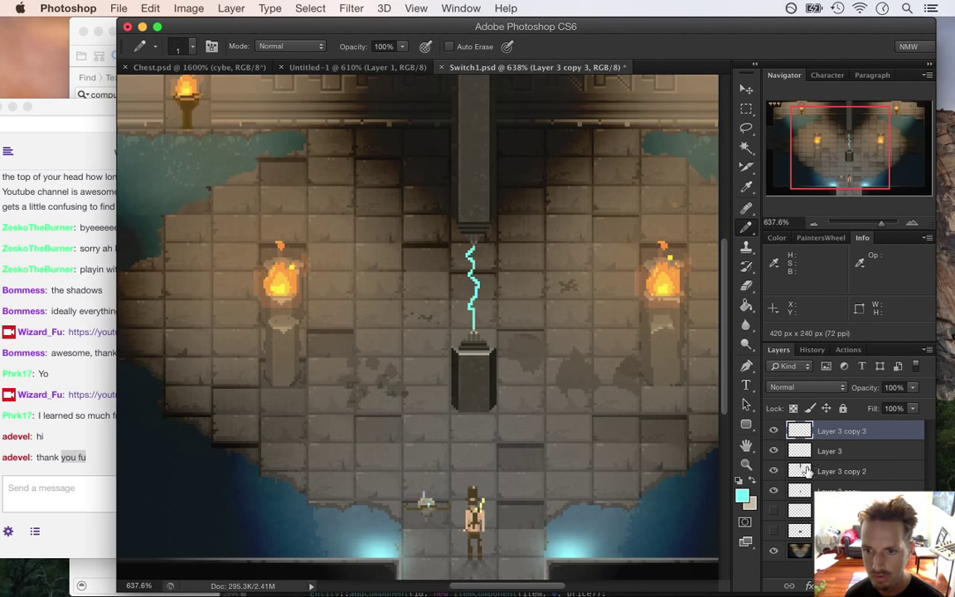
pyautogui.click(350, 8)
pyautogui.moveTo(377, 181)
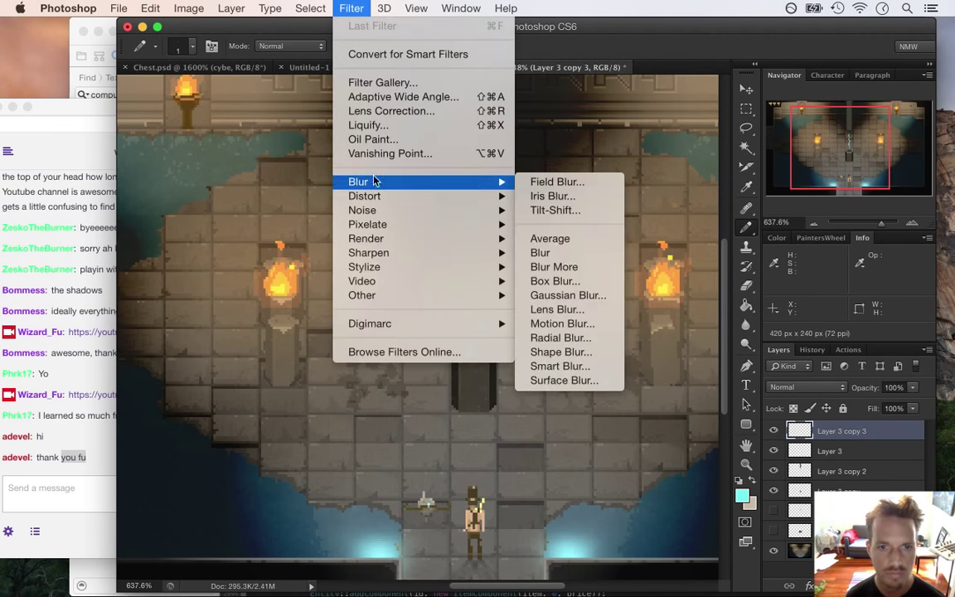
pyautogui.click(568, 295)
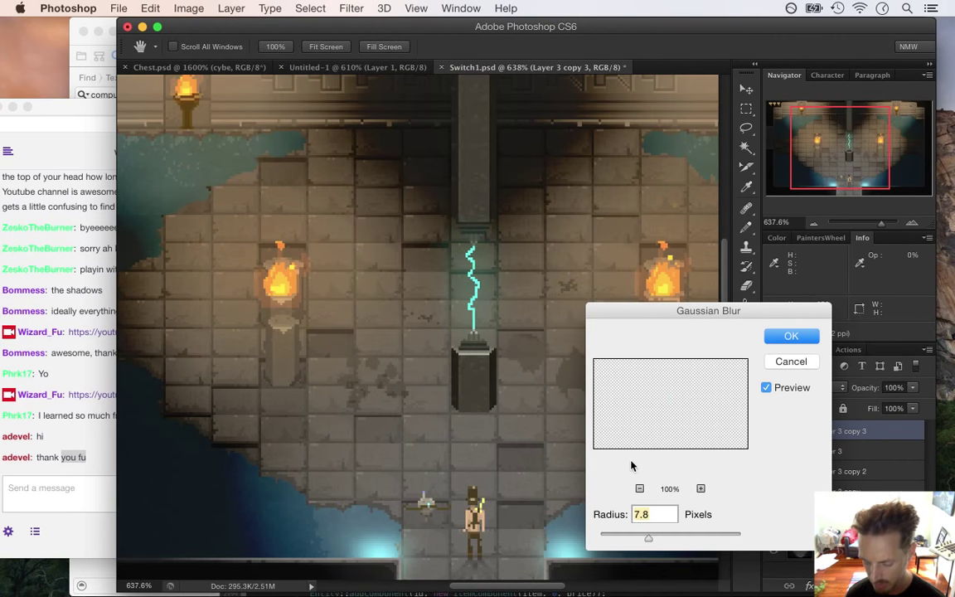
pyautogui.write('1.5')
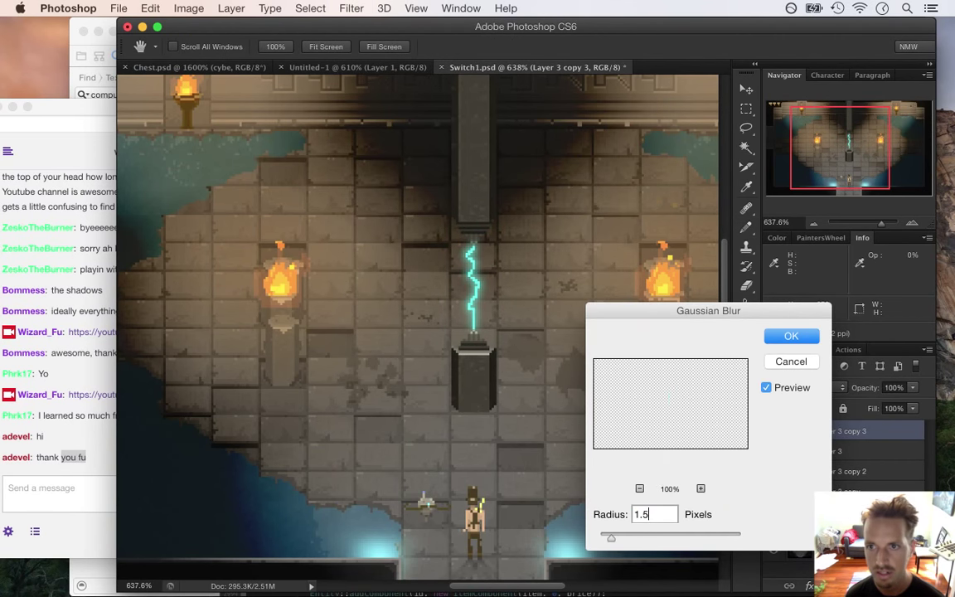
pyautogui.press('Return')
pyautogui.scroll(-5, 418, 324)
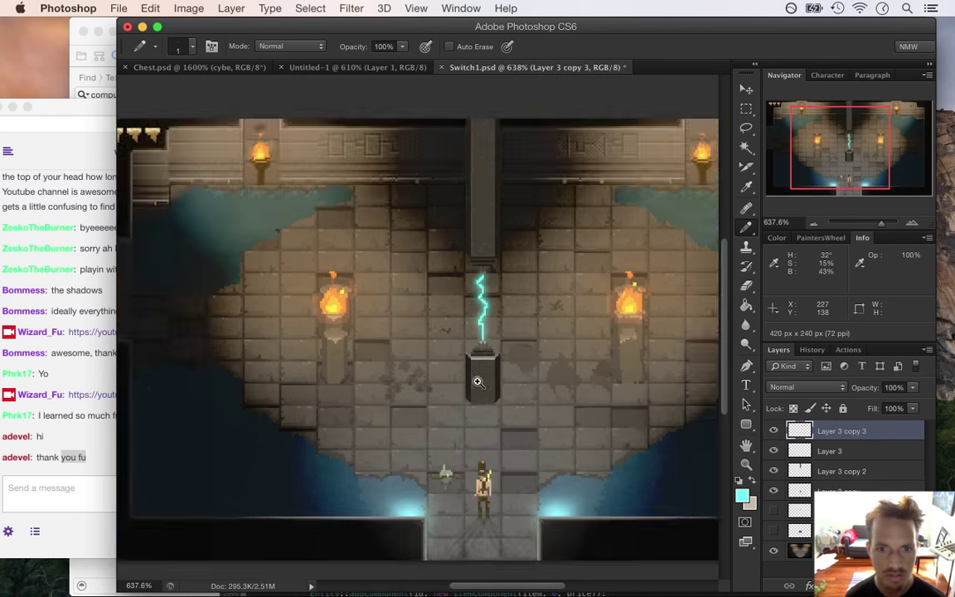
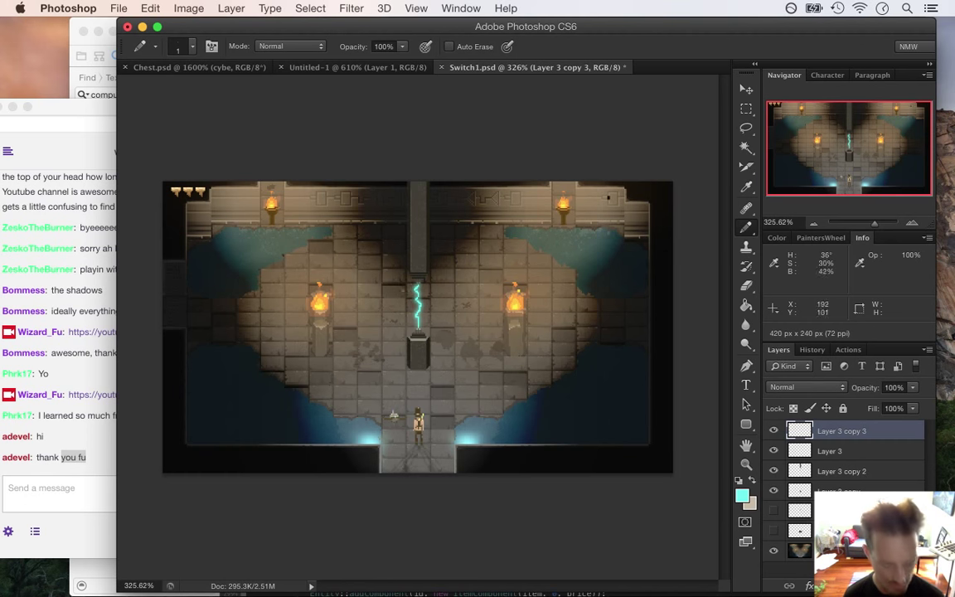
# - Merge the blurred glow layer with the sharp bolt on Layer 3
pyautogui.moveTo(420, 325); pyautogui.dragTo(448, 312)
pyautogui.click(464, 316)
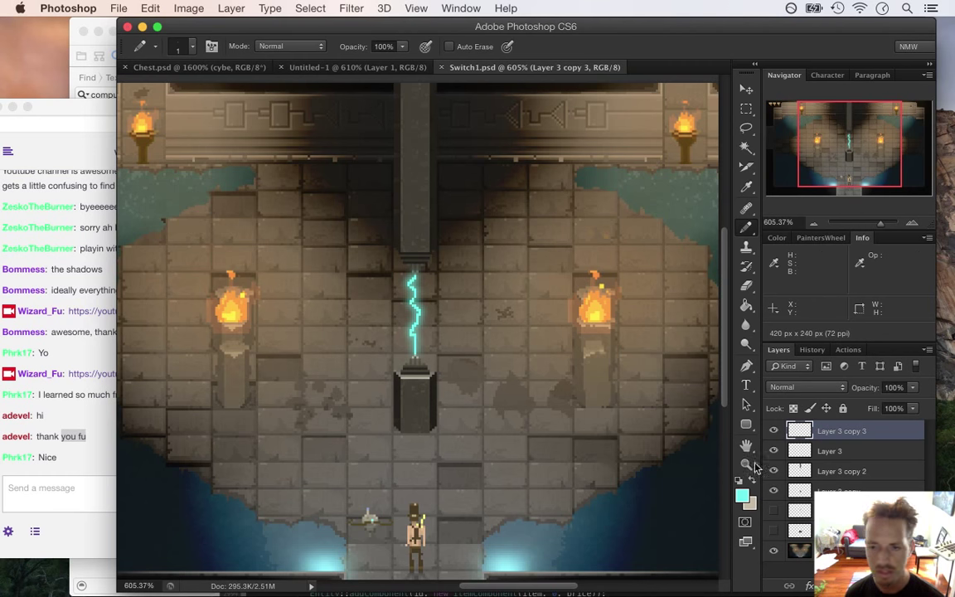
pyautogui.keyDown('shift'); pyautogui.click(838, 451); pyautogui.keyUp('shift')
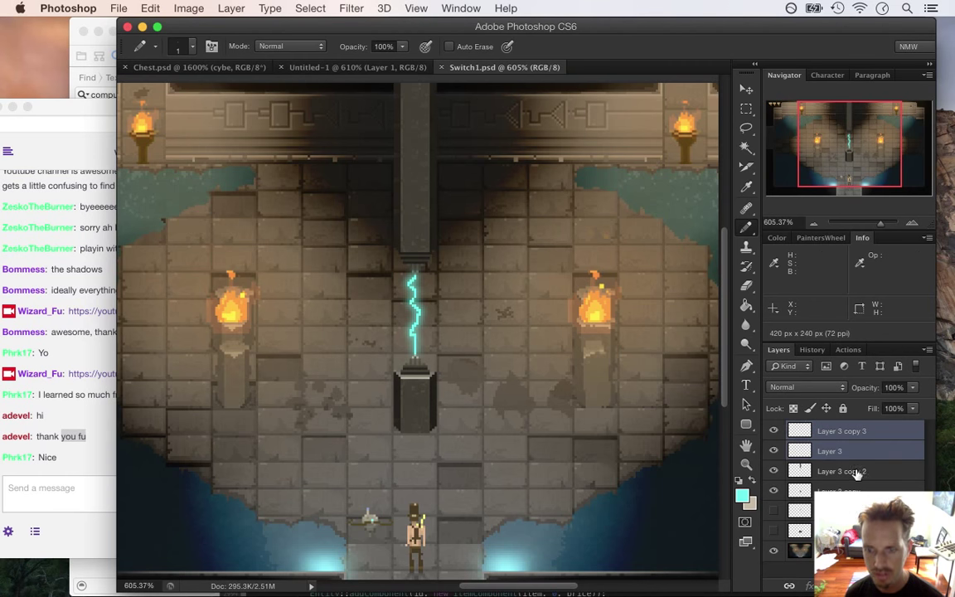
pyautogui.rightClick(875, 451)
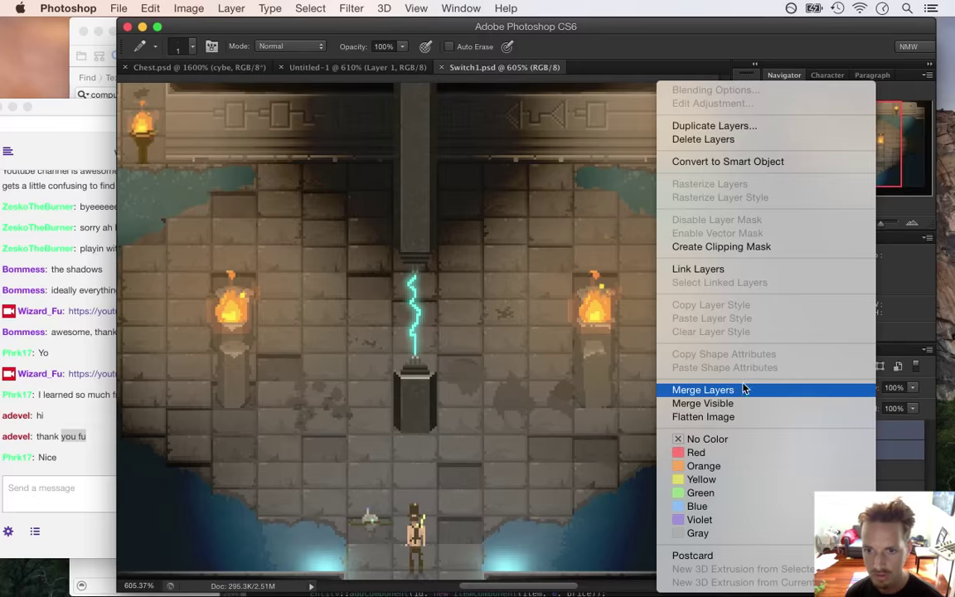
pyautogui.click(743, 389)
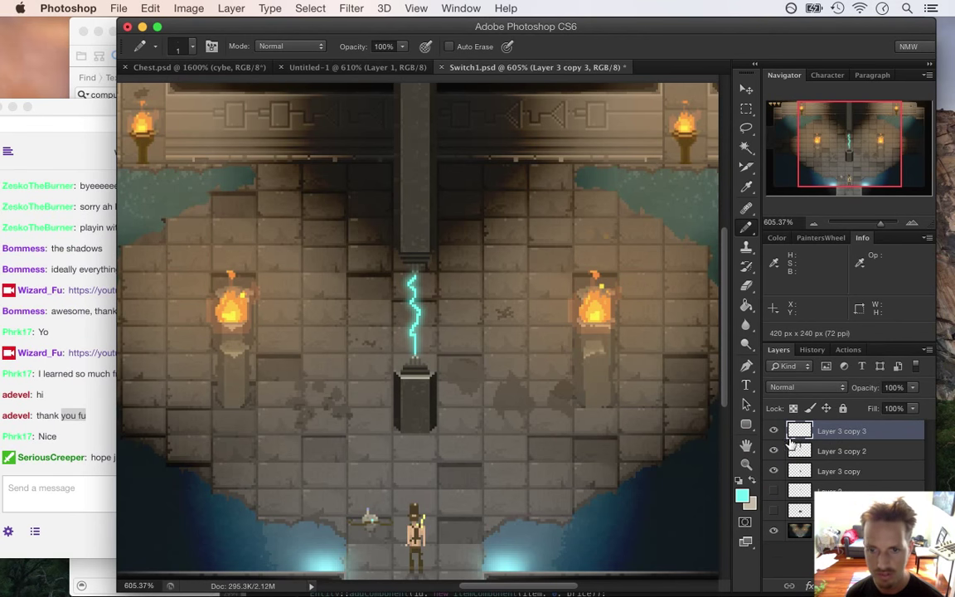
# - Read the newest message in the Twitch stream chat and return to the Photoshop mockup
pyautogui.click(95, 489)
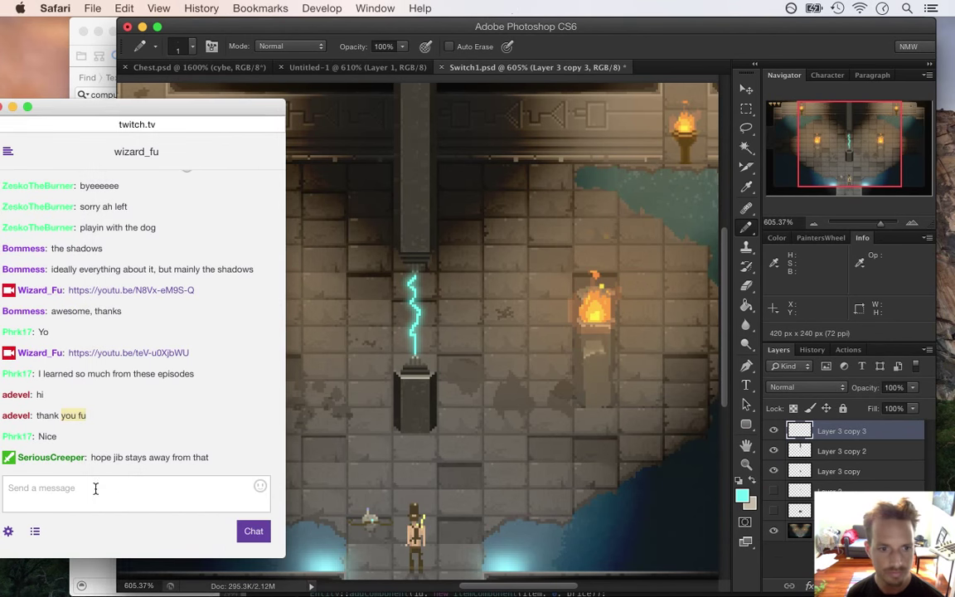
pyautogui.moveTo(126, 457); pyautogui.dragTo(201, 456)
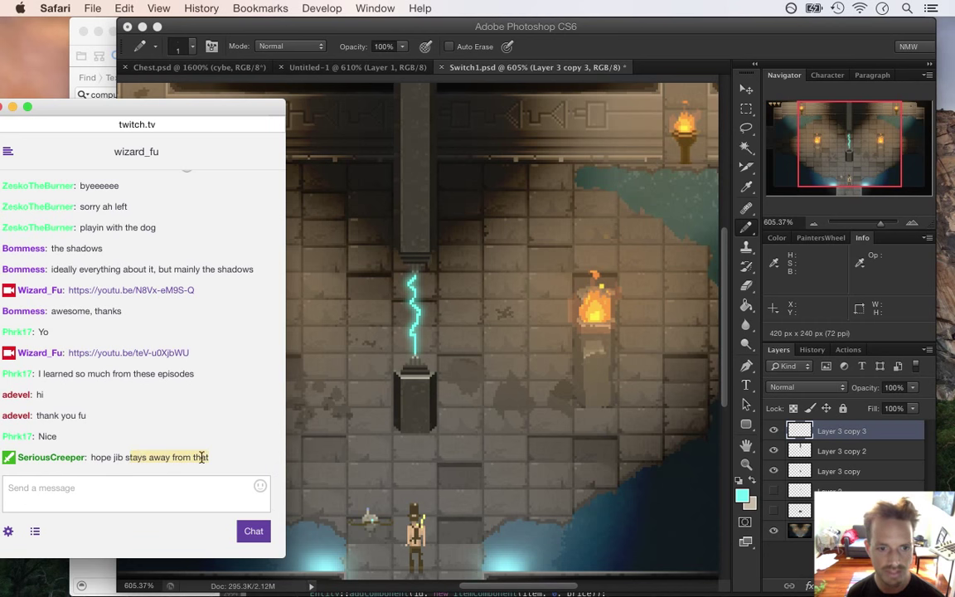
pyautogui.click(661, 93)
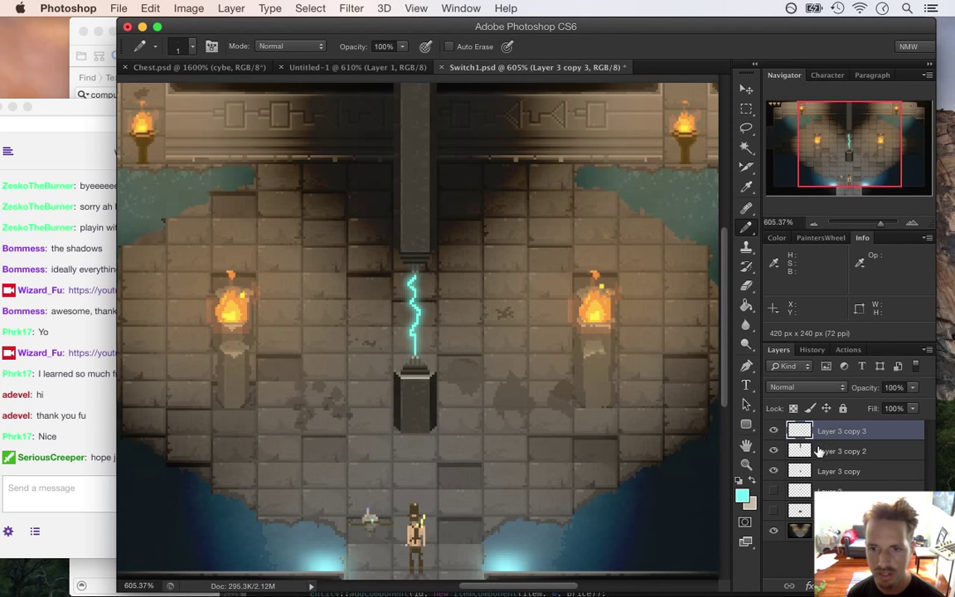
# - Try flipping the merged lightning bolt horizontally
pyautogui.press('v')
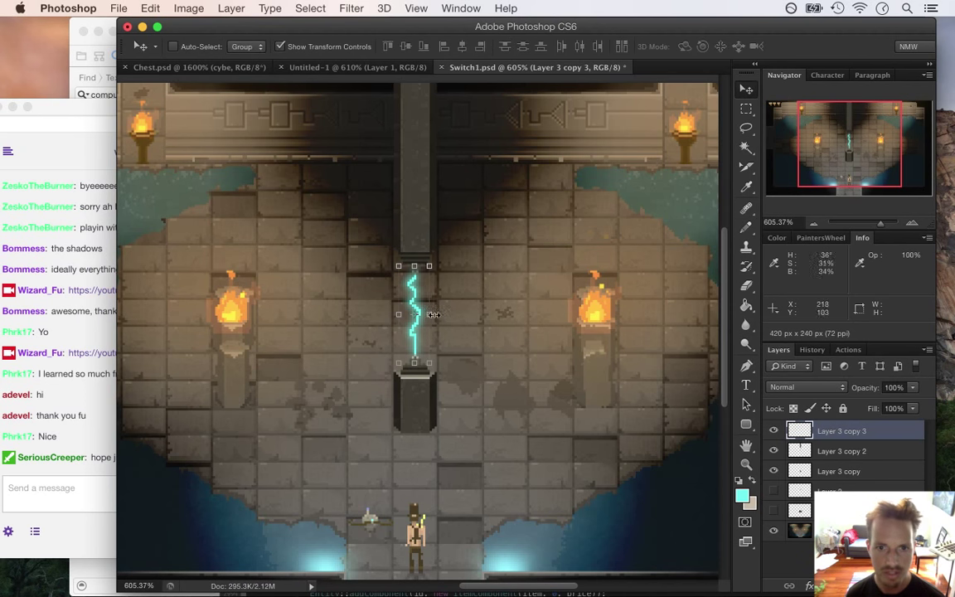
pyautogui.press('super+t')
pyautogui.rightClick(418, 290)
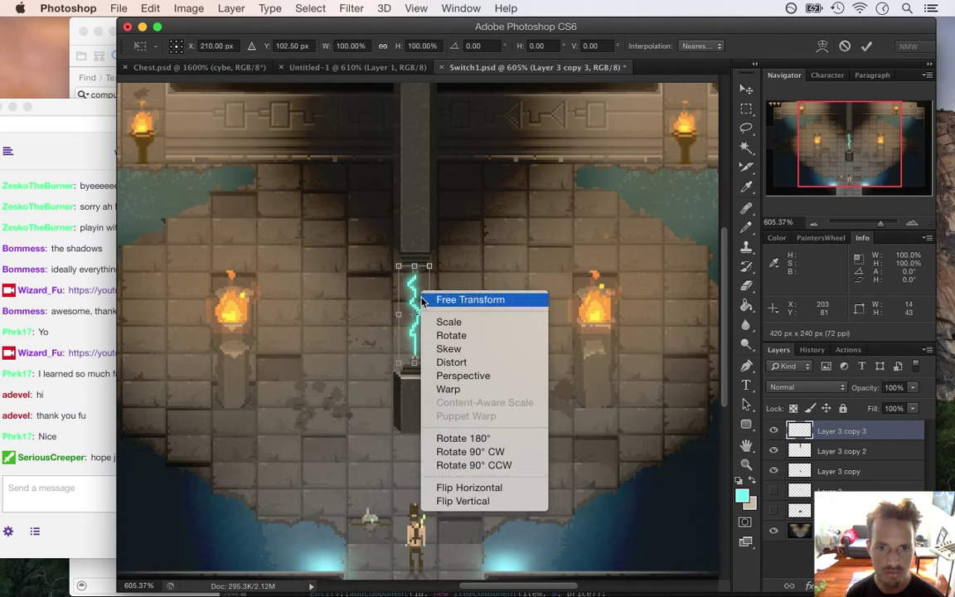
pyautogui.click(490, 488)
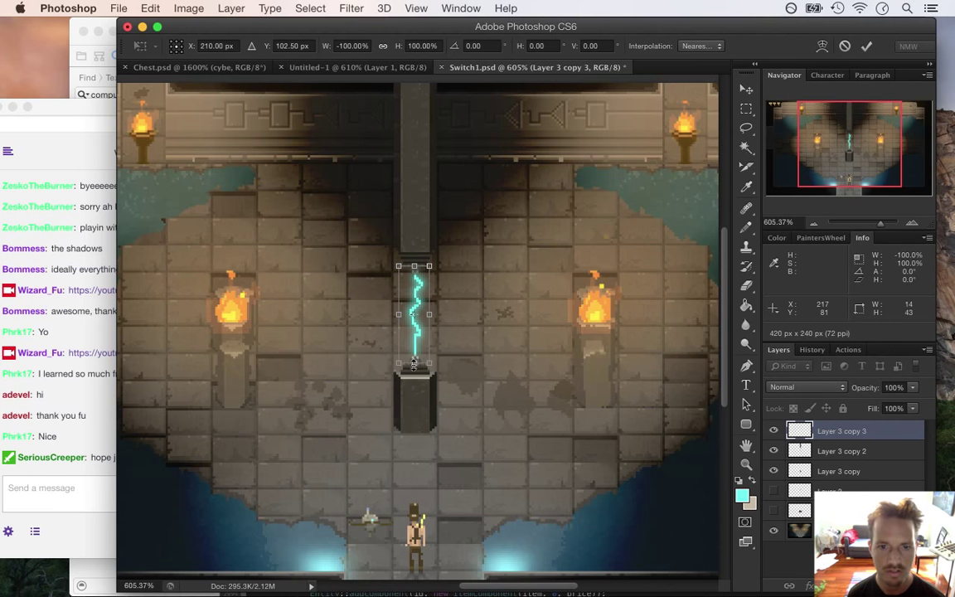
pyautogui.click(867, 45)
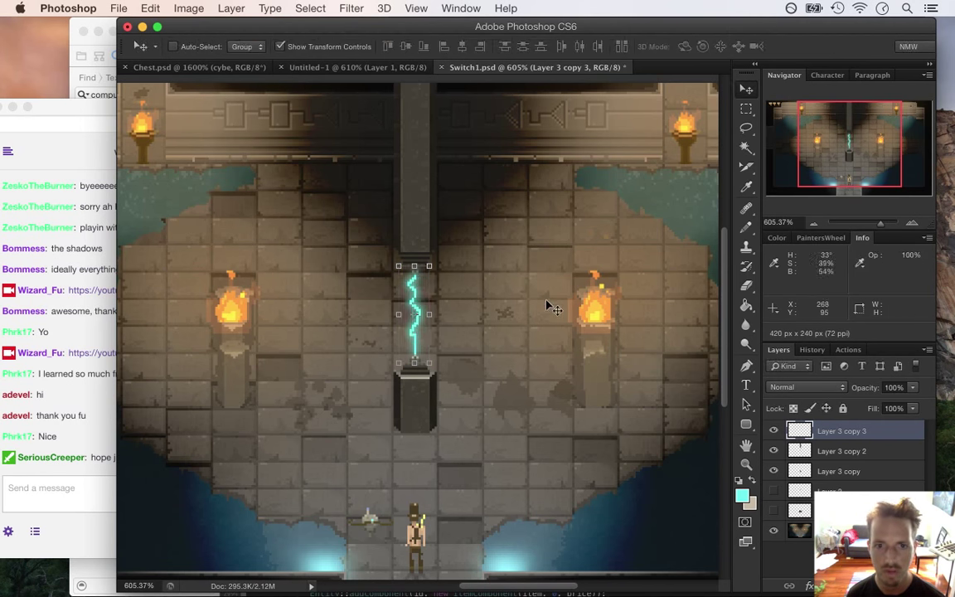
# - Sample the lightning bolt's bright cyan as the foreground colour
pyautogui.press('m')
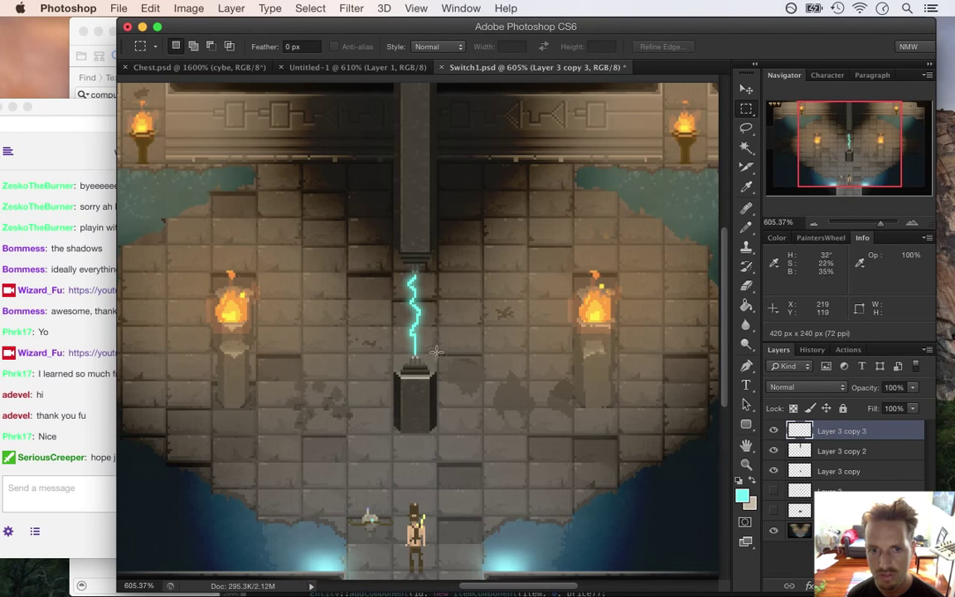
pyautogui.press('i')
pyautogui.click(409, 283)
pyautogui.moveTo(414, 276); pyautogui.dragTo(413, 277)
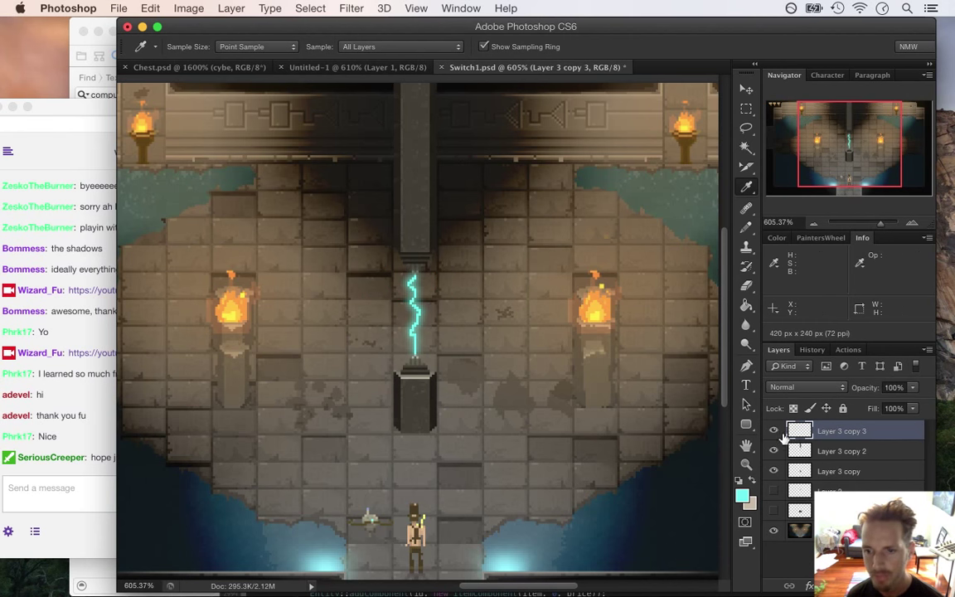
# - Hide the merged bolt's layer, rename it "lightning" and add an empty layer above it
pyautogui.click(773, 430)
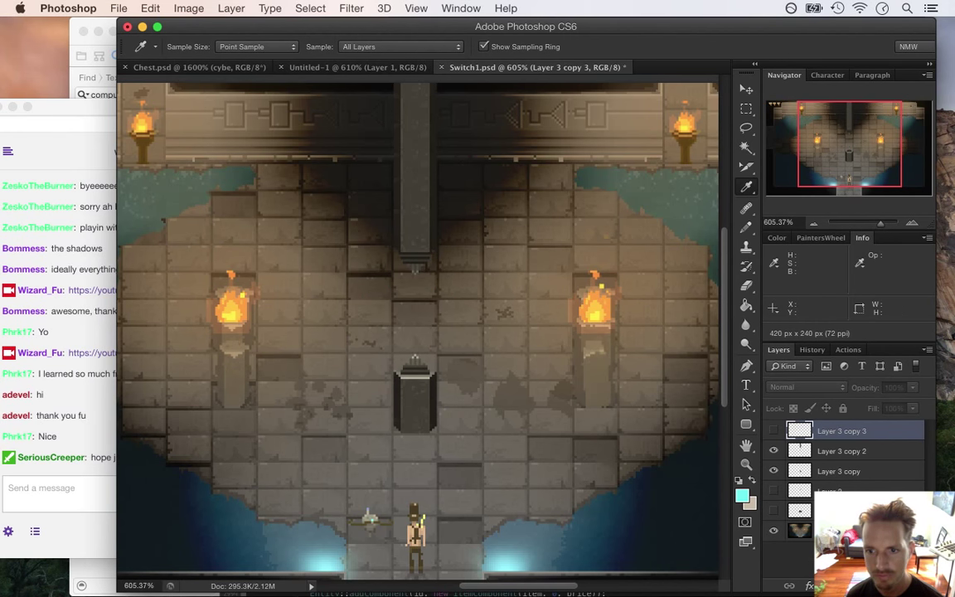
pyautogui.press('super+alt+shift+n')
pyautogui.doubleClick(842, 452)
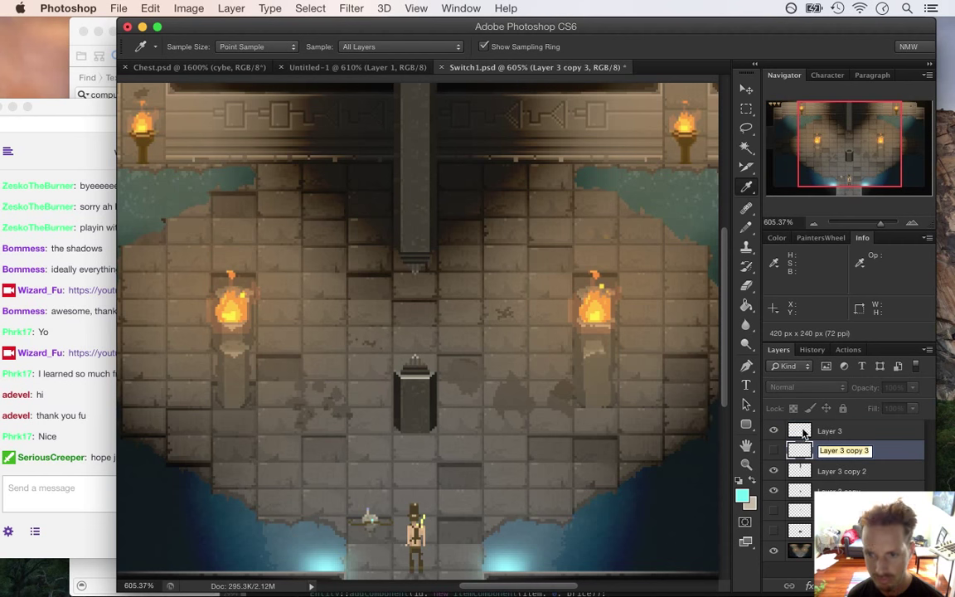
pyautogui.press('BackSpace')
pyautogui.write('lightning')
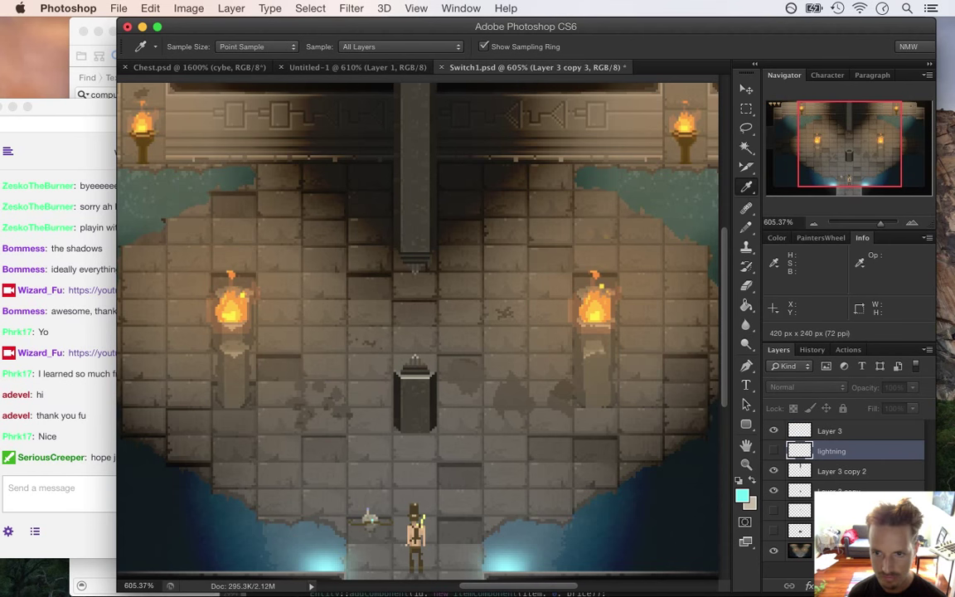
pyautogui.press('Return')
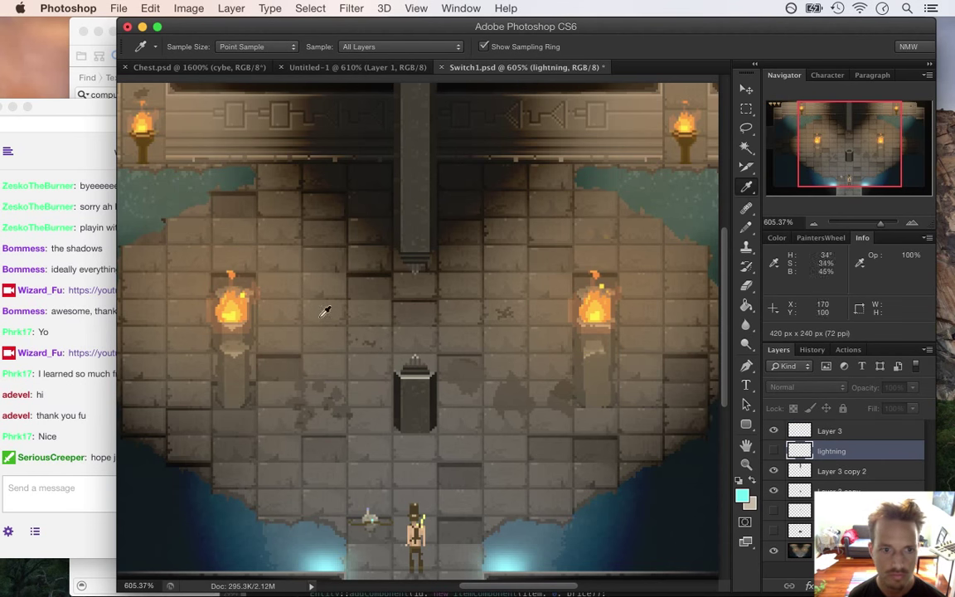
# - Draw a second, differently shaped cyan bolt on Layer 3 between the pillar's tip and the pedestal's tip with the Pencil tool
pyautogui.press('b')
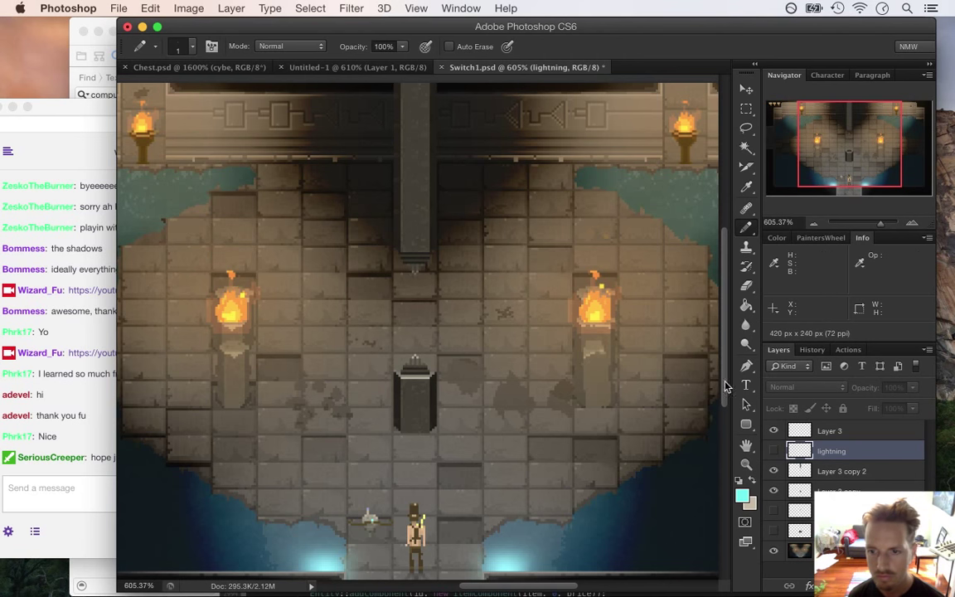
pyautogui.hotkey('alt', ']')
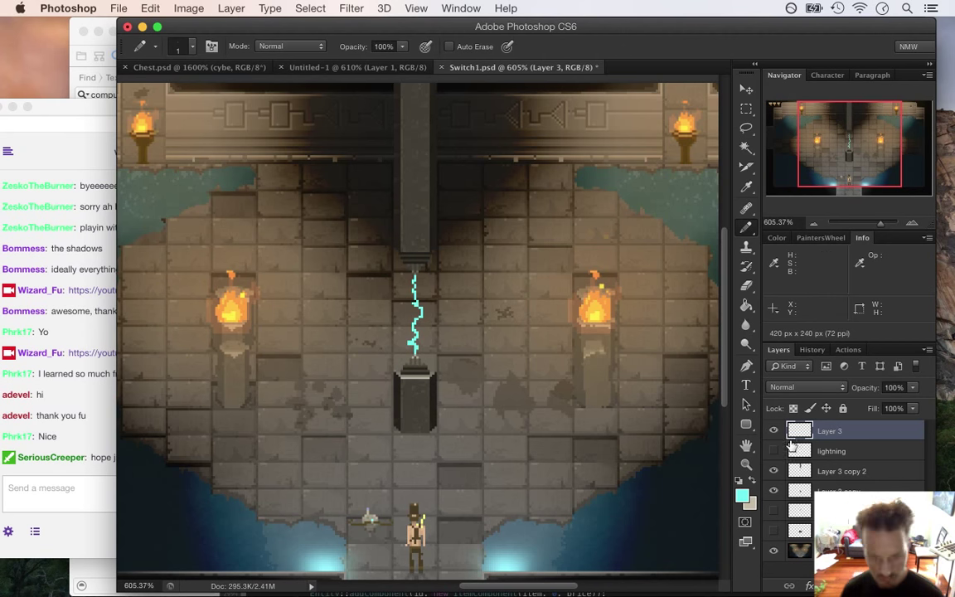
# - Duplicate the second bolt's layer and apply the same Gaussian Blur to the copy
pyautogui.press('super+j')
pyautogui.click(351, 8)
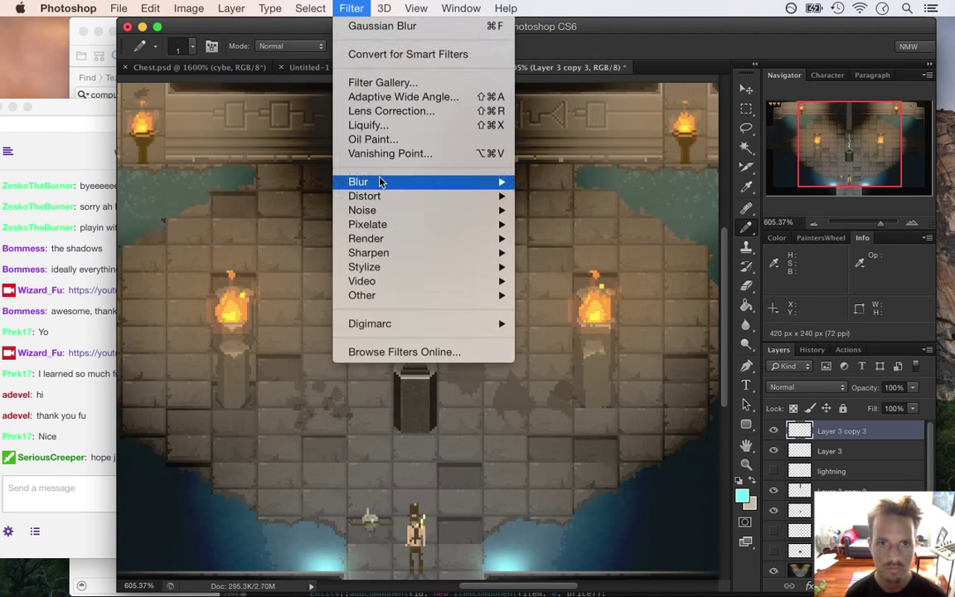
pyautogui.click(382, 26)
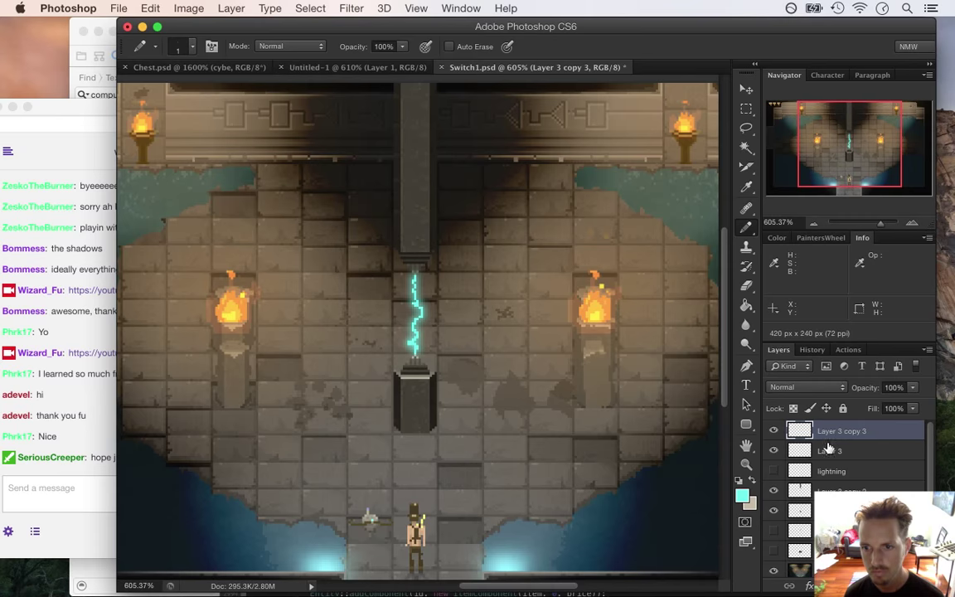
# - Merge the second bolt with its blurred copy and rename the merged layer "lightning2"
pyautogui.keyDown('shift'); pyautogui.click(858, 451); pyautogui.keyUp('shift')
pyautogui.rightClick(868, 453)
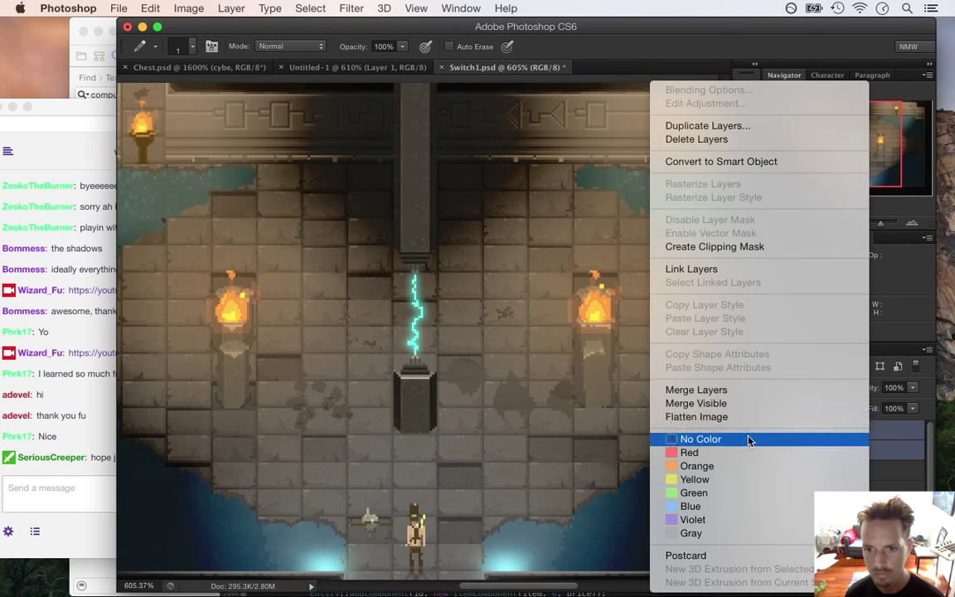
pyautogui.click(746, 389)
pyautogui.doubleClick(843, 429)
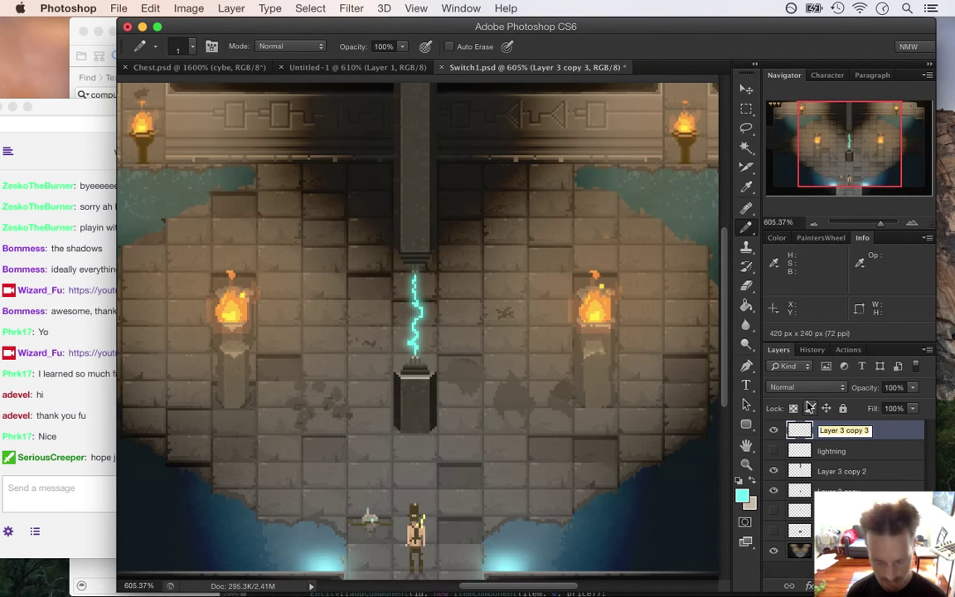
pyautogui.write('lightning2')
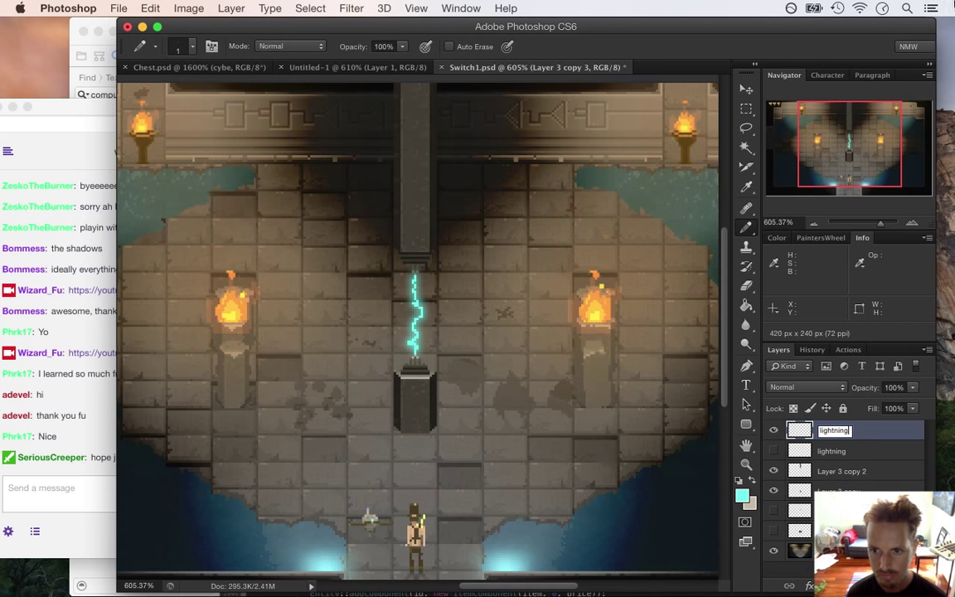
pyautogui.press('Return')
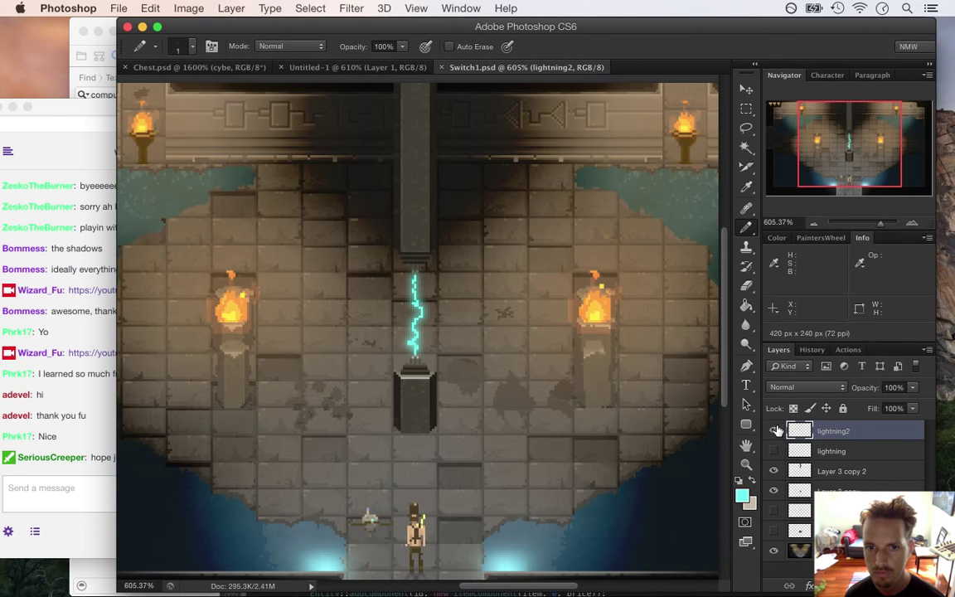
# - Hide the lightning2 layer and add a new empty layer above it
pyautogui.click(774, 430)
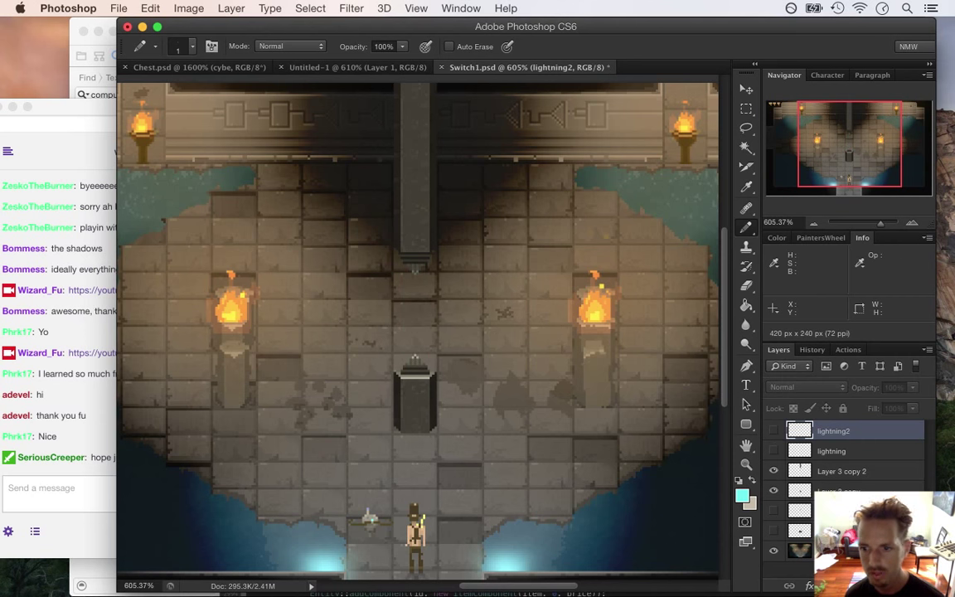
pyautogui.press('super+alt+shift+n')
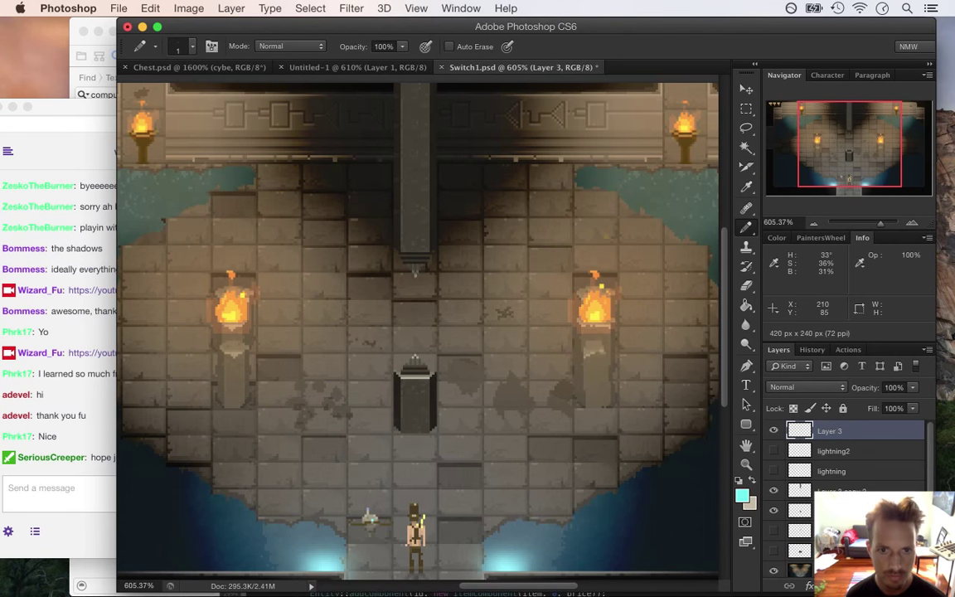
# - Try drawing a third jagged cyan bolt between the two tips on the new layer, and undo it
pyautogui.click(415, 276)
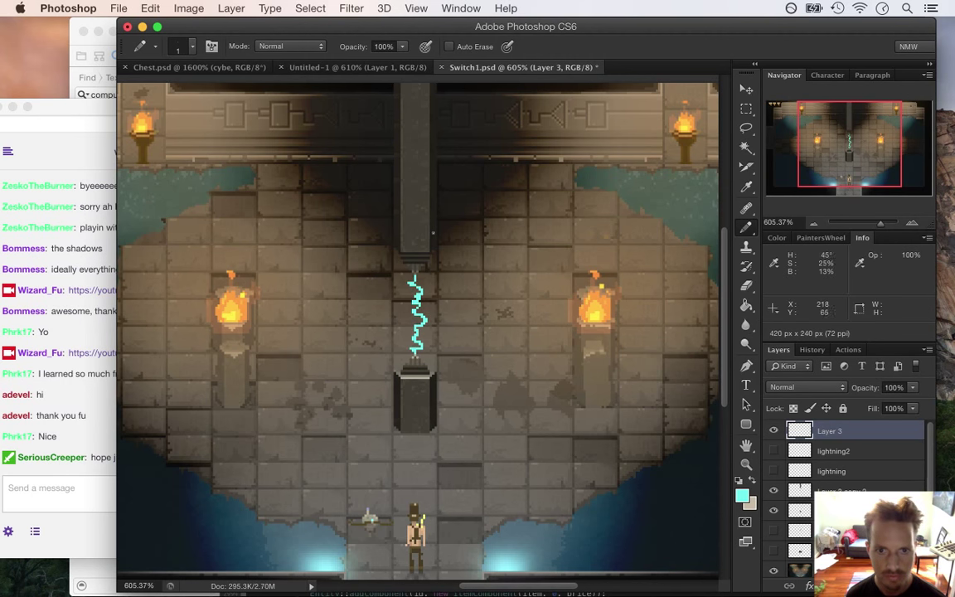
pyautogui.press('super+z')
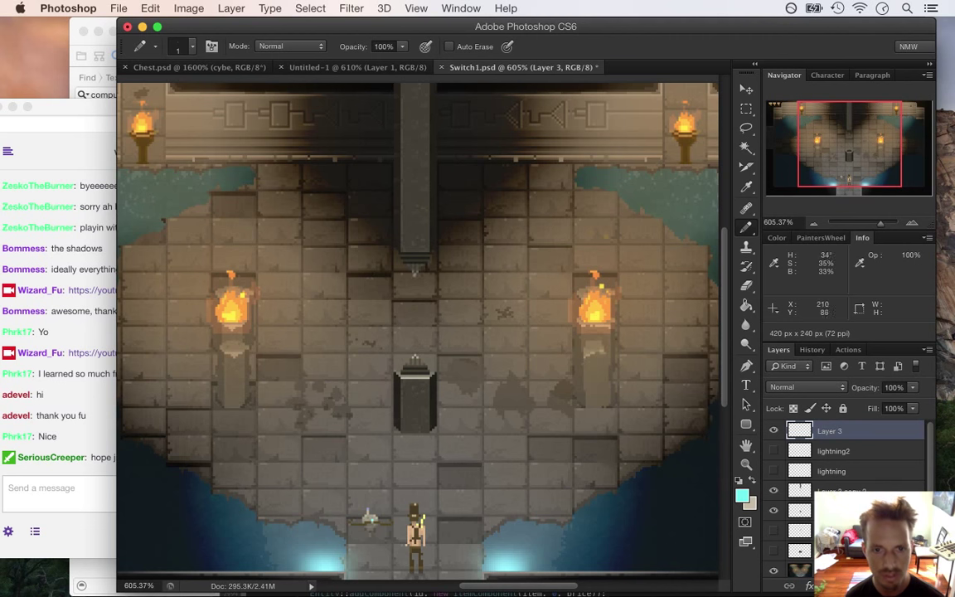
# - Draw a third jagged cyan bolt between the pillar and pedestal tips on Layer 3, and hide the pixel grid
pyautogui.moveTo(415, 271); pyautogui.dragTo(412, 280)
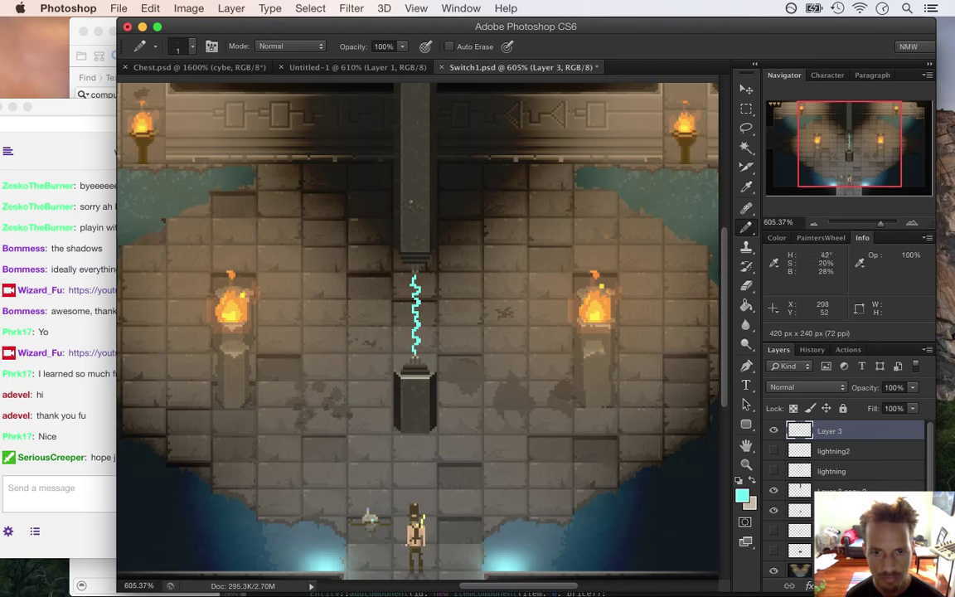
pyautogui.click(448, 326)
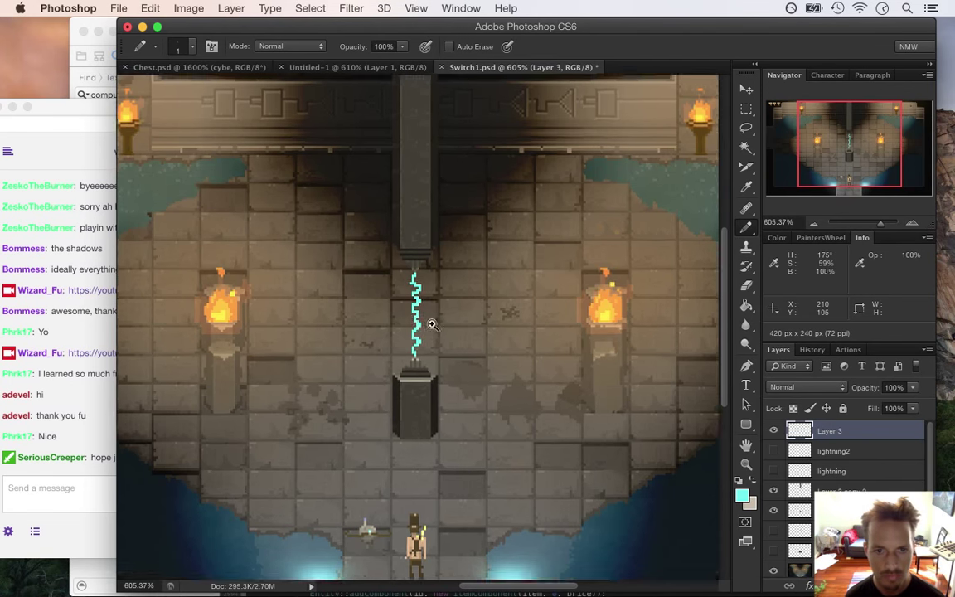
pyautogui.moveTo(447, 326); pyautogui.dragTo(454, 326)
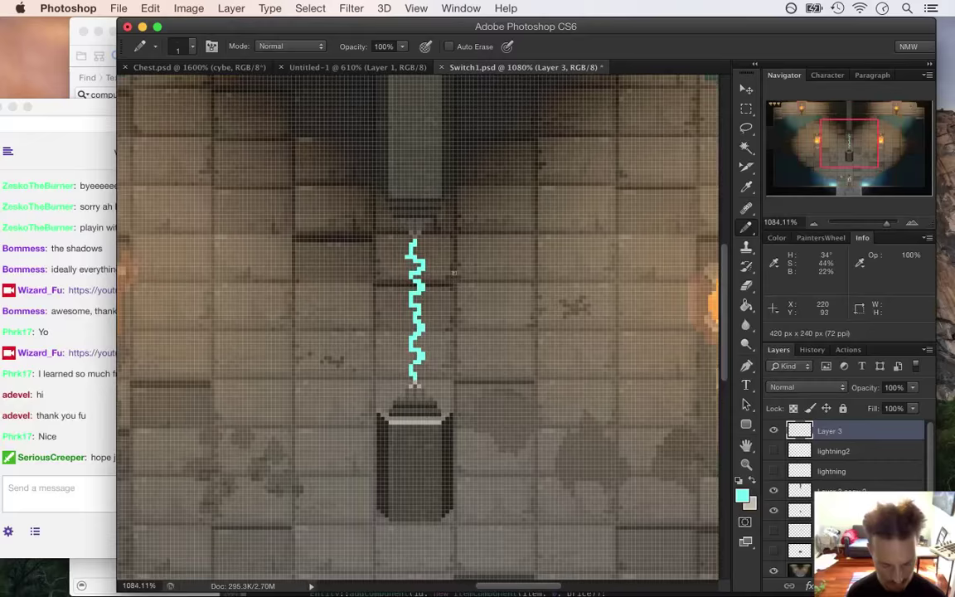
pyautogui.press('super+h')
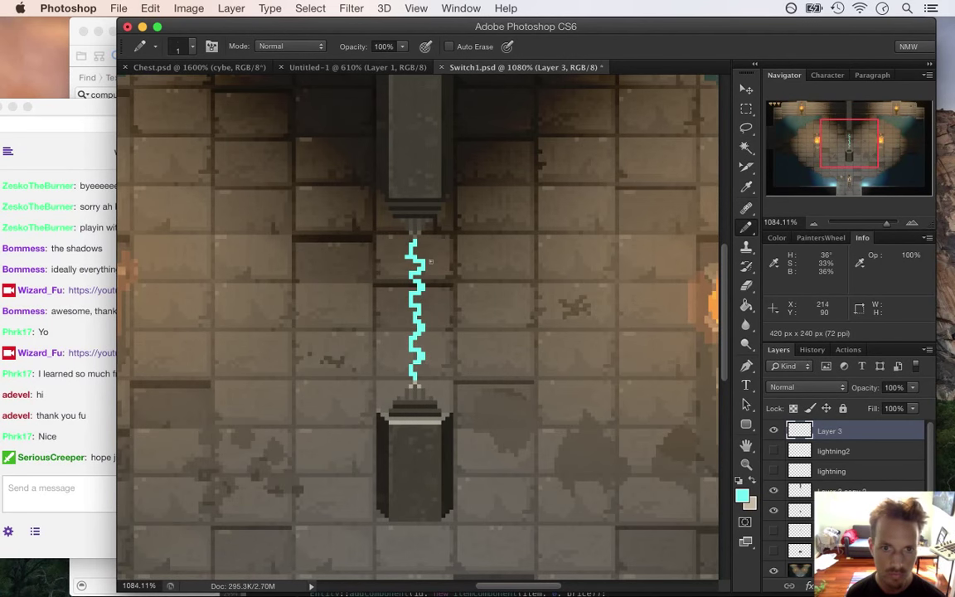
# - Thin the third bolt into a one-pixel zigzag by erasing its surplus corner pixels and touching up the line near its lower end
pyautogui.moveTo(437, 330); pyautogui.dragTo(503, 355)
pyautogui.press('e')
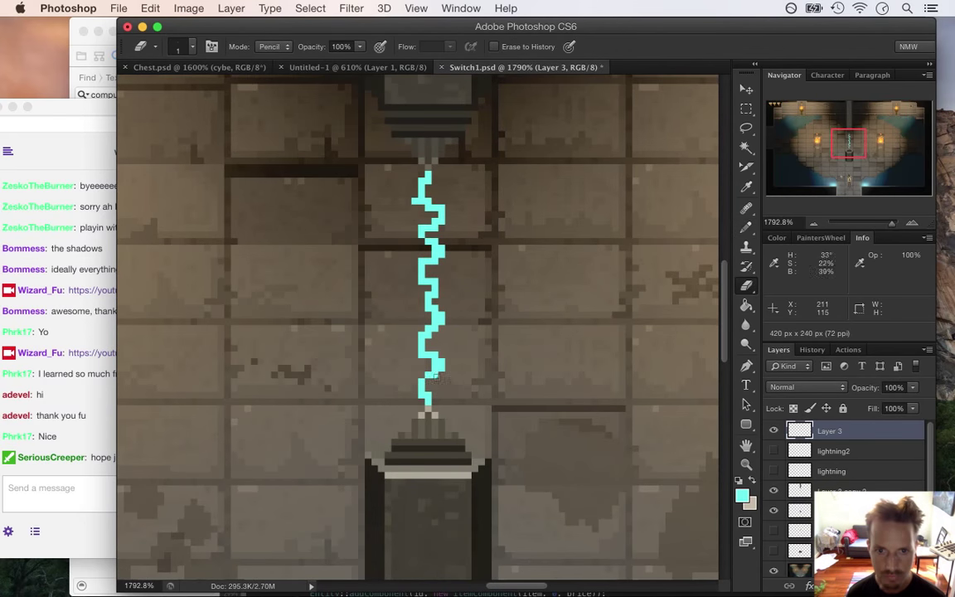
pyautogui.moveTo(429, 348); pyautogui.dragTo(422, 341)
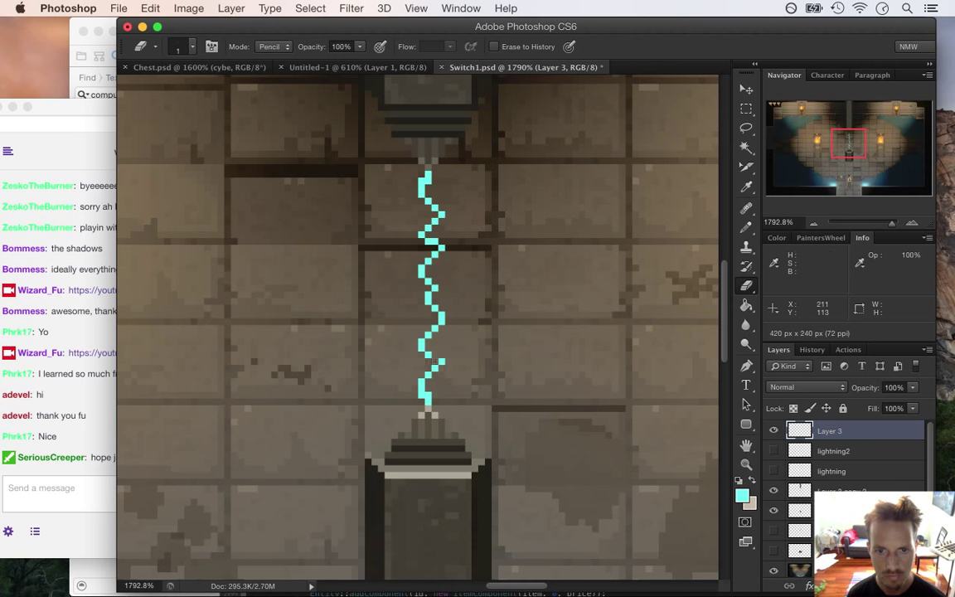
pyautogui.press('i')
pyautogui.press('b')
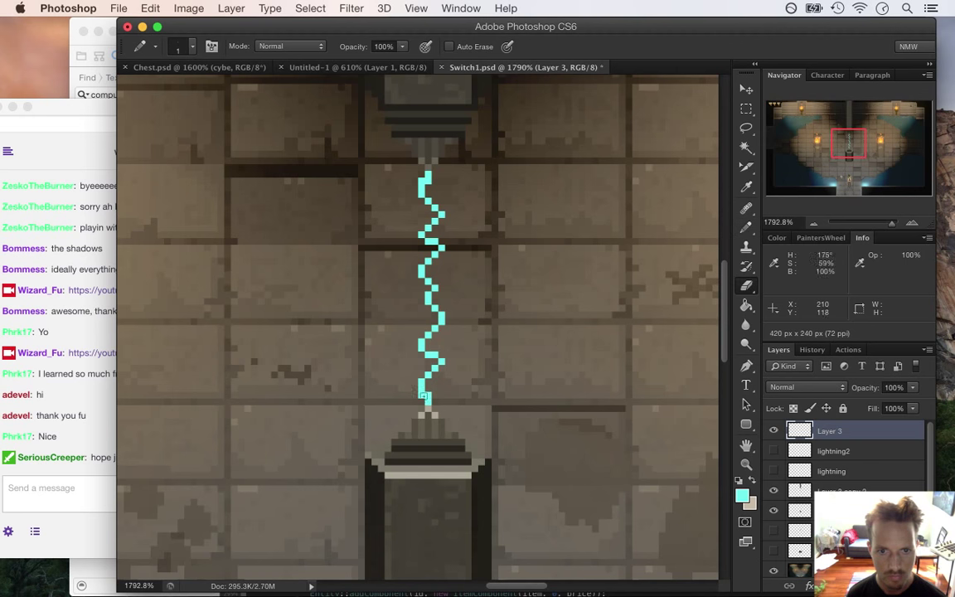
pyautogui.press('e')
pyautogui.moveTo(443, 358); pyautogui.dragTo(375, 349)
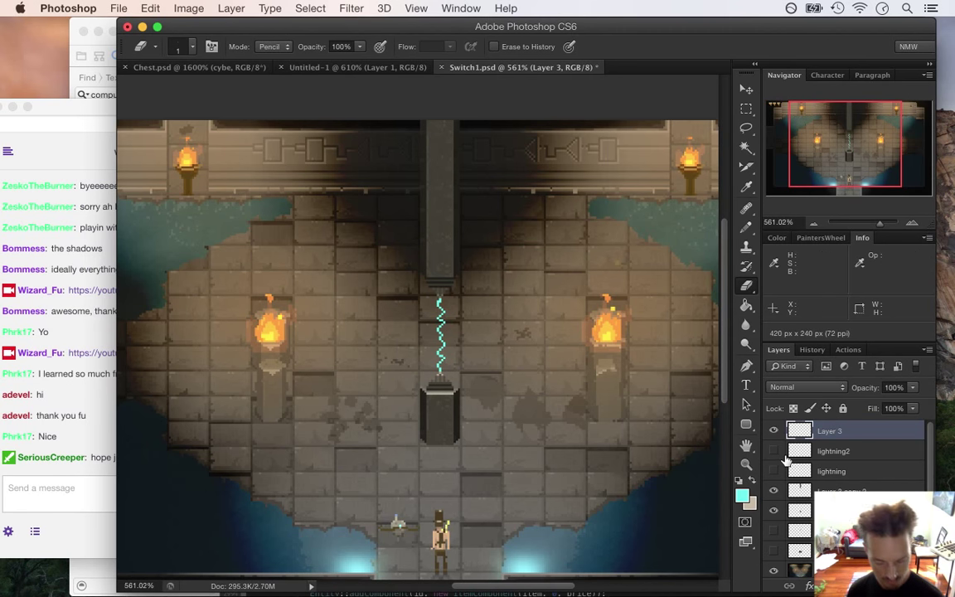
# - Duplicate the third bolt's layer and apply the last-used Gaussian Blur to the copy
pyautogui.press('super+j')
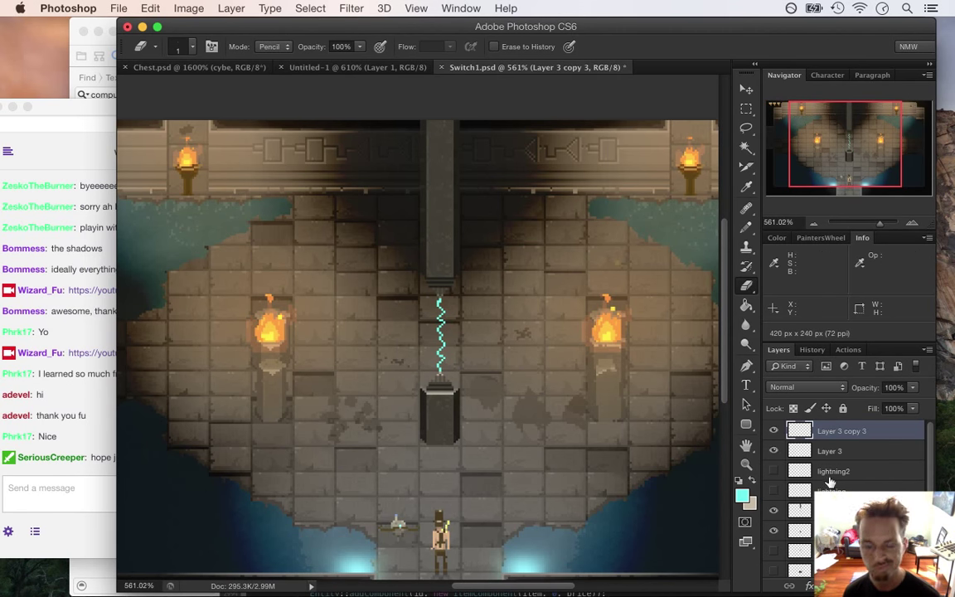
pyautogui.click(351, 8)
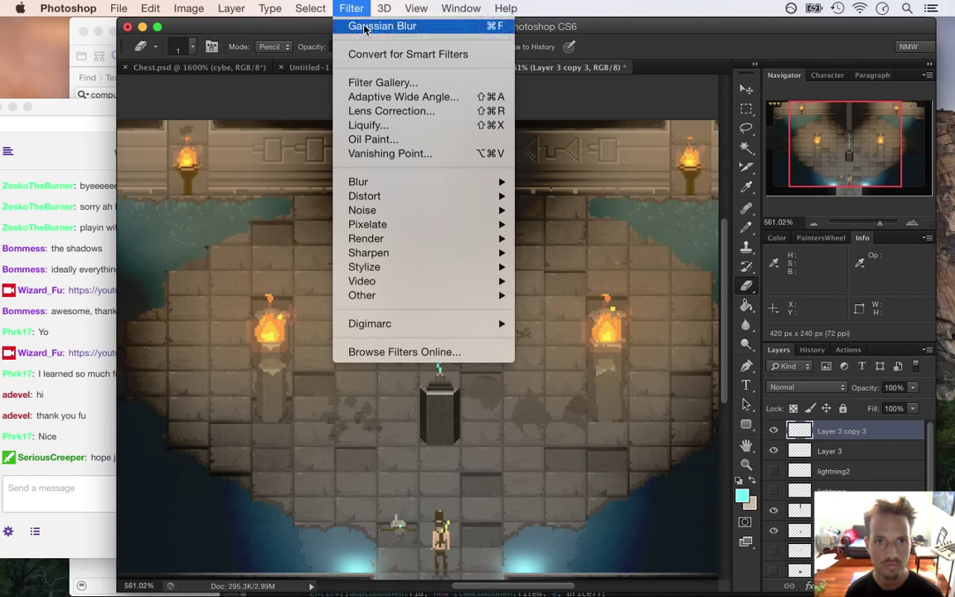
pyautogui.click(364, 27)
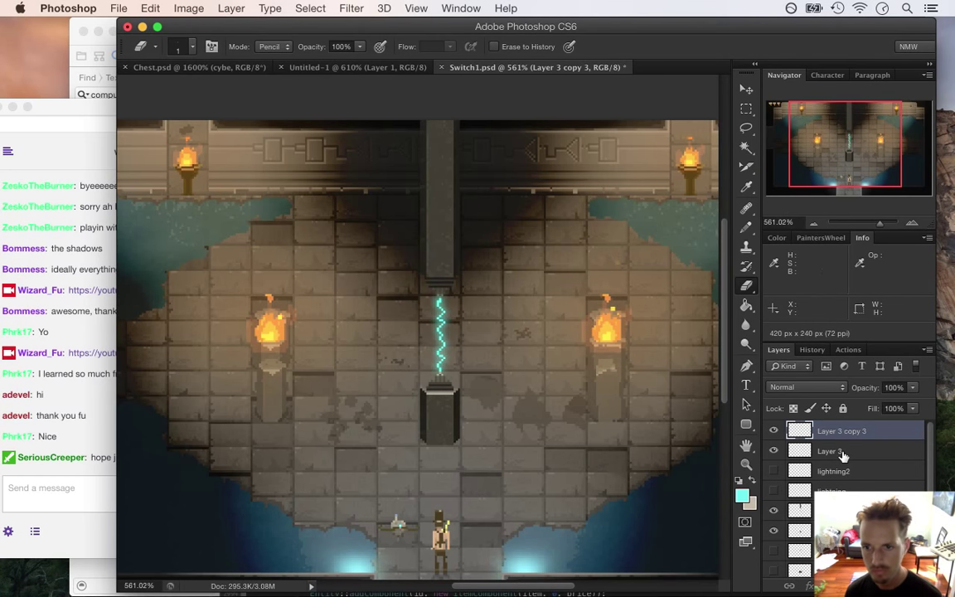
# - Merge the third bolt with its blurred copy and rename the merged layer "lightning3"
pyautogui.keyDown('shift'); pyautogui.click(842, 452); pyautogui.keyUp('shift')
pyautogui.rightClick(842, 452)
pyautogui.click(740, 391)
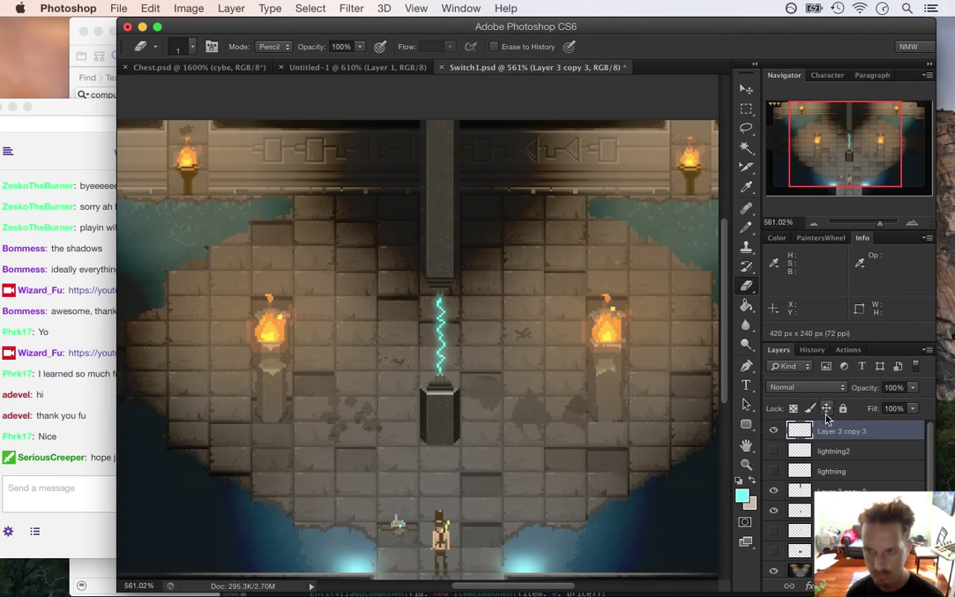
pyautogui.doubleClick(845, 431)
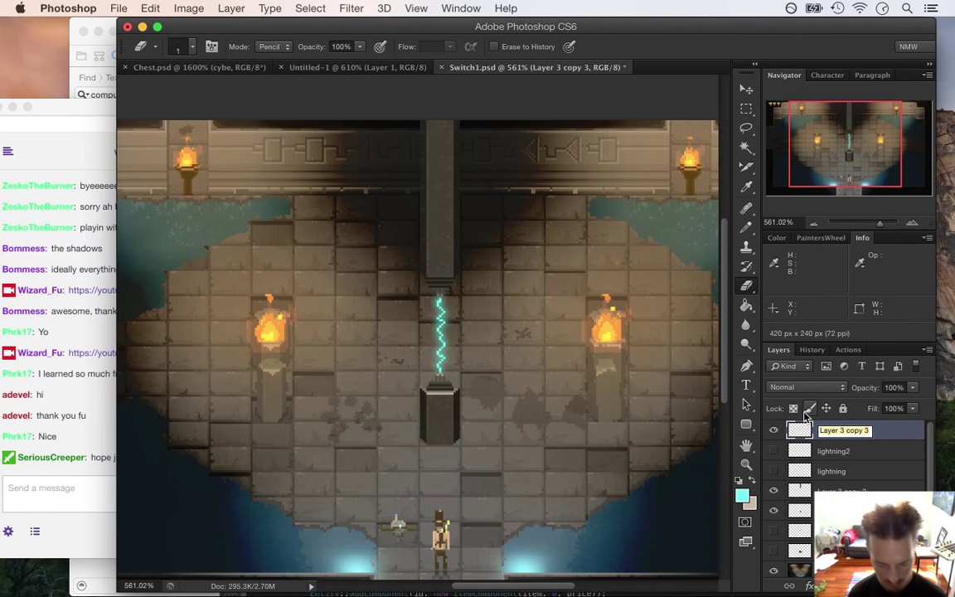
pyautogui.write('lightnin')
pyautogui.press('Return')
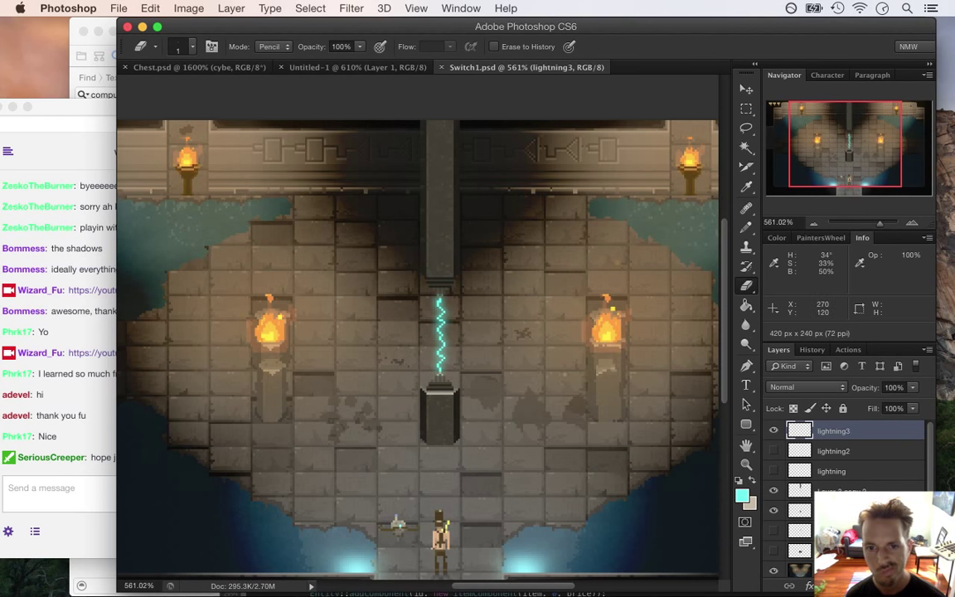
# - Hide the lightning3 layer and draw a fourth, wider-curving cyan bolt between the two tips on a new layer
pyautogui.click(774, 430)
pyautogui.press('super+shift+alt+n')
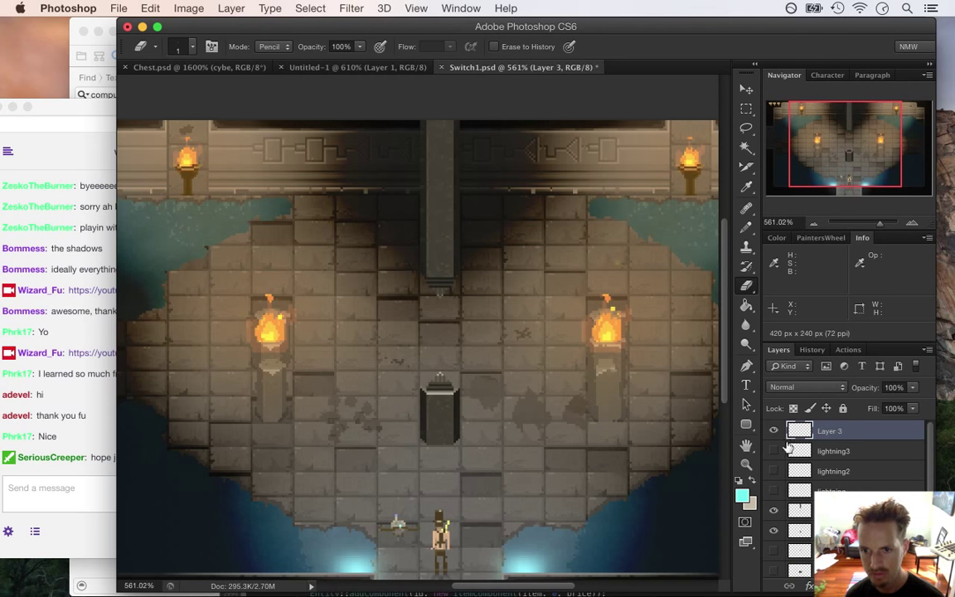
pyautogui.press('b')
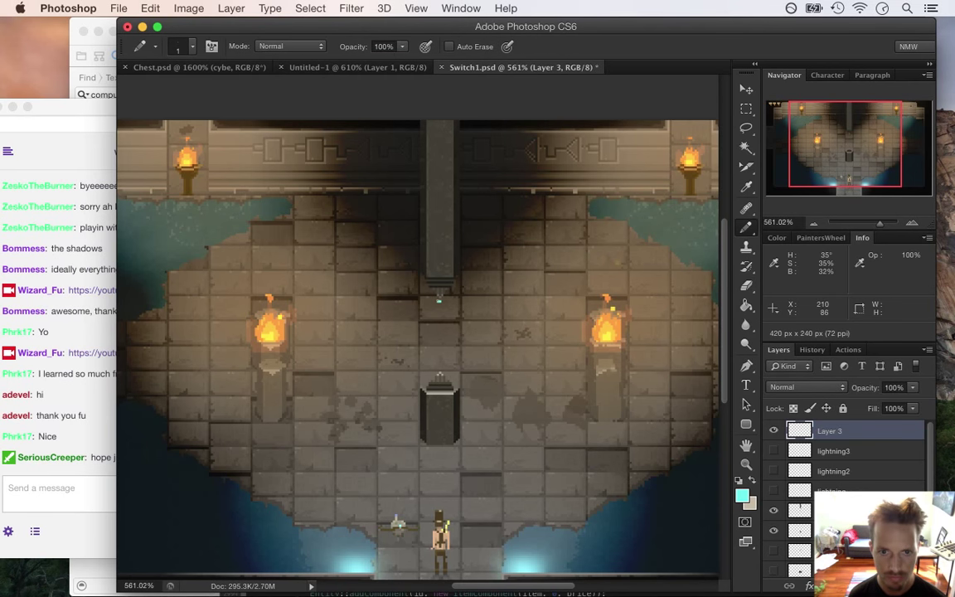
pyautogui.moveTo(439, 298); pyautogui.dragTo(440, 350)
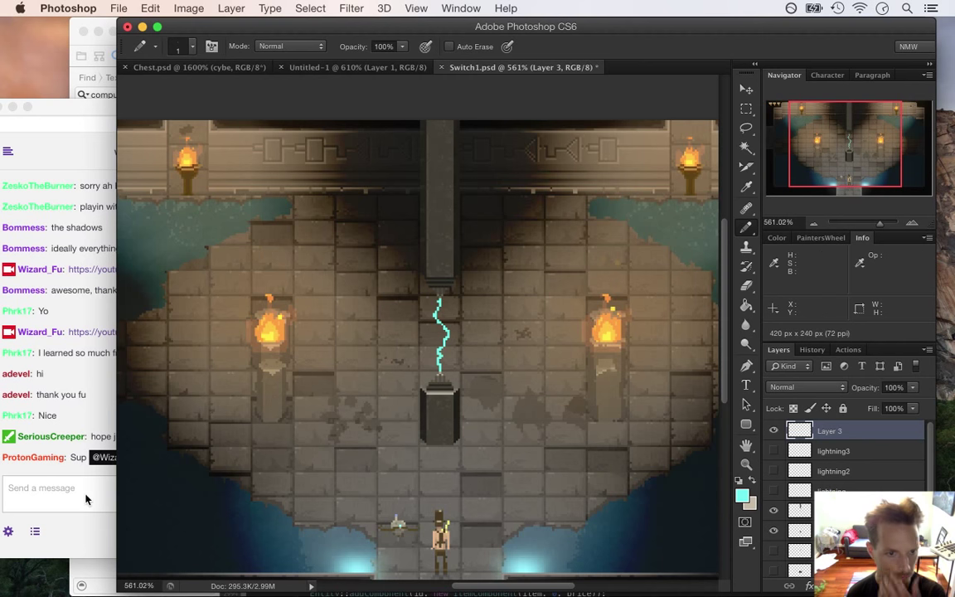
# - Switch to the Twitch chat in Safari to read the newest message, and return to Photoshop
pyautogui.click(74, 464)
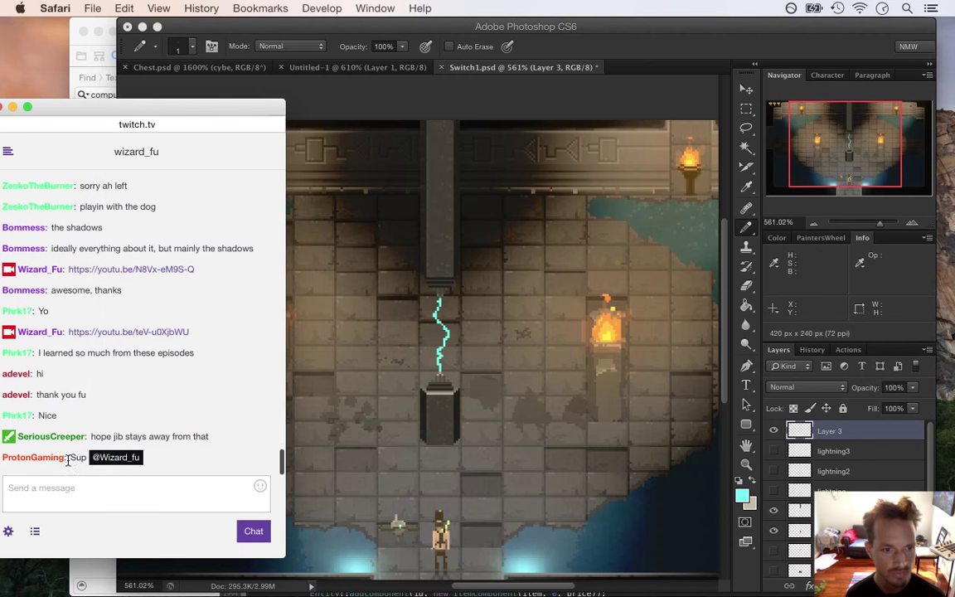
pyautogui.click(669, 44)
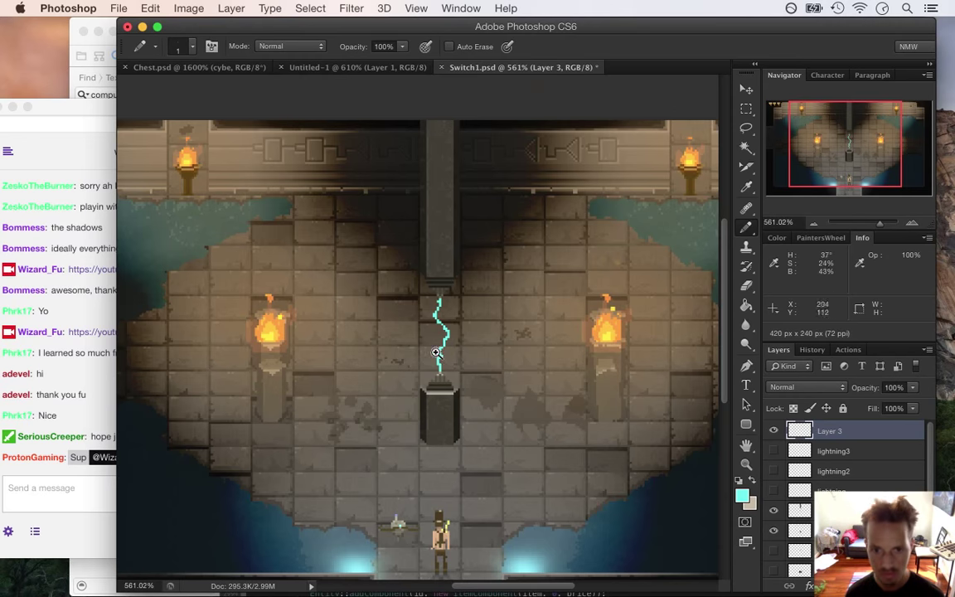
# - Erase the surplus corner pixels of the fourth bolt so its bends are one pixel thick
pyautogui.moveTo(445, 344); pyautogui.dragTo(498, 354)
pyautogui.click(507, 356)
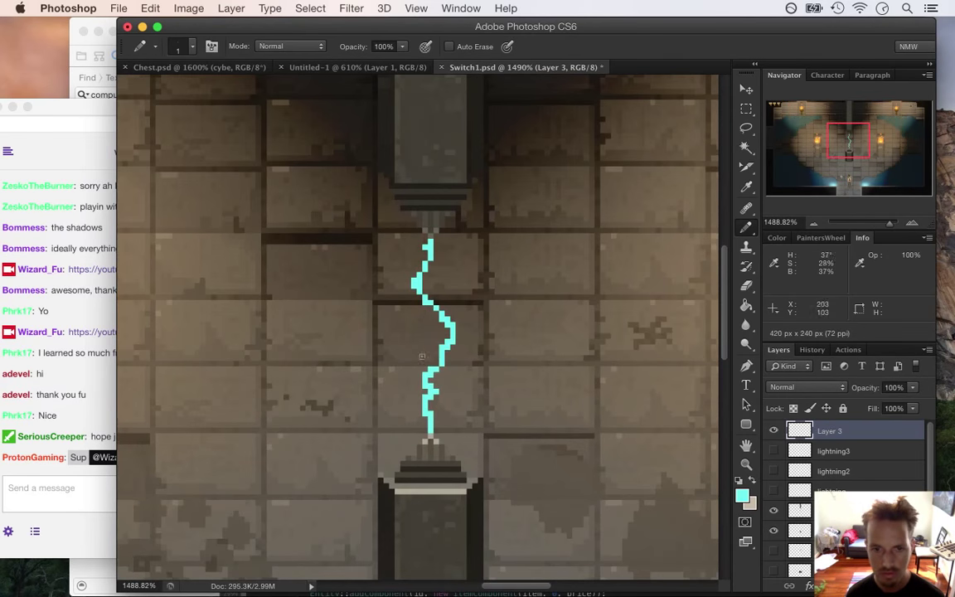
pyautogui.press('e')
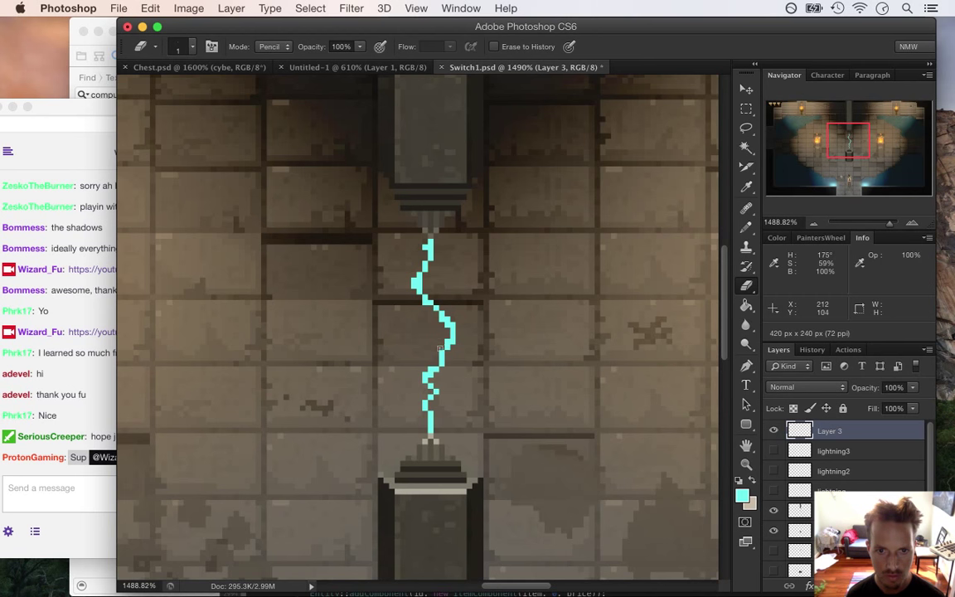
pyautogui.click(415, 283)
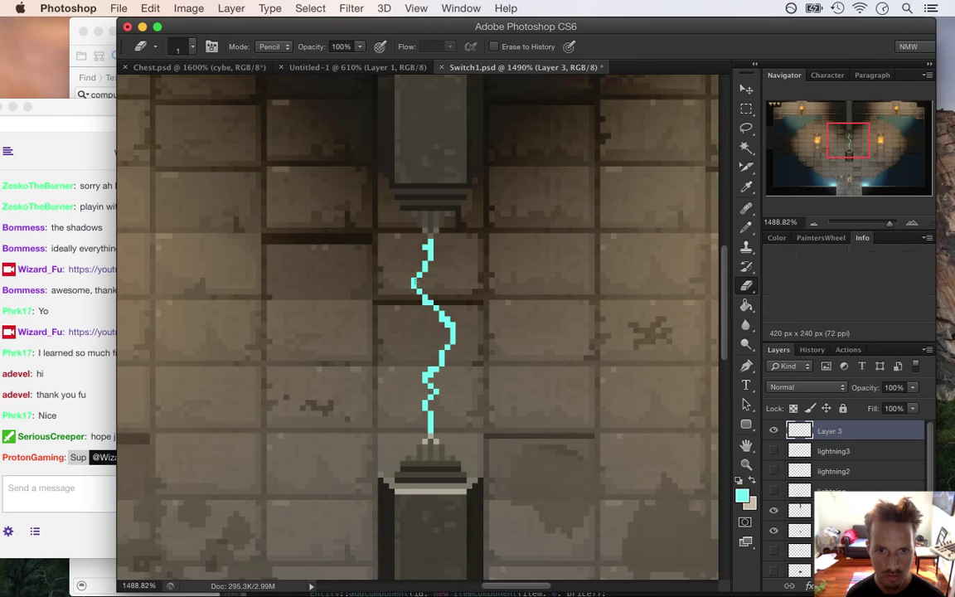
pyautogui.press('z')
pyautogui.click(409, 365)
pyautogui.moveTo(409, 365); pyautogui.dragTo(365, 369)
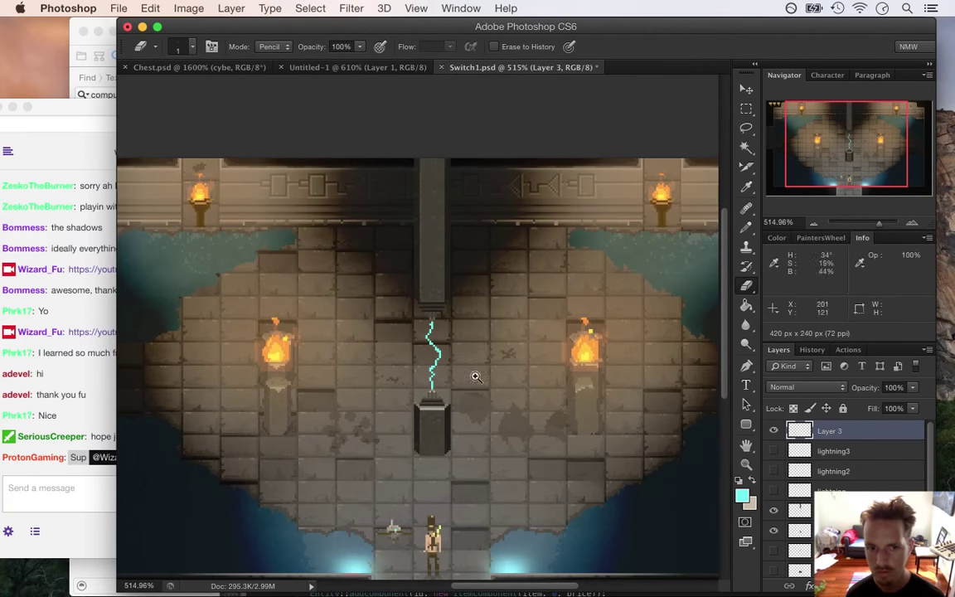
# - Duplicate the fourth bolt's layer and apply the last-used Gaussian Blur to the duplicate
pyautogui.press('super+j')
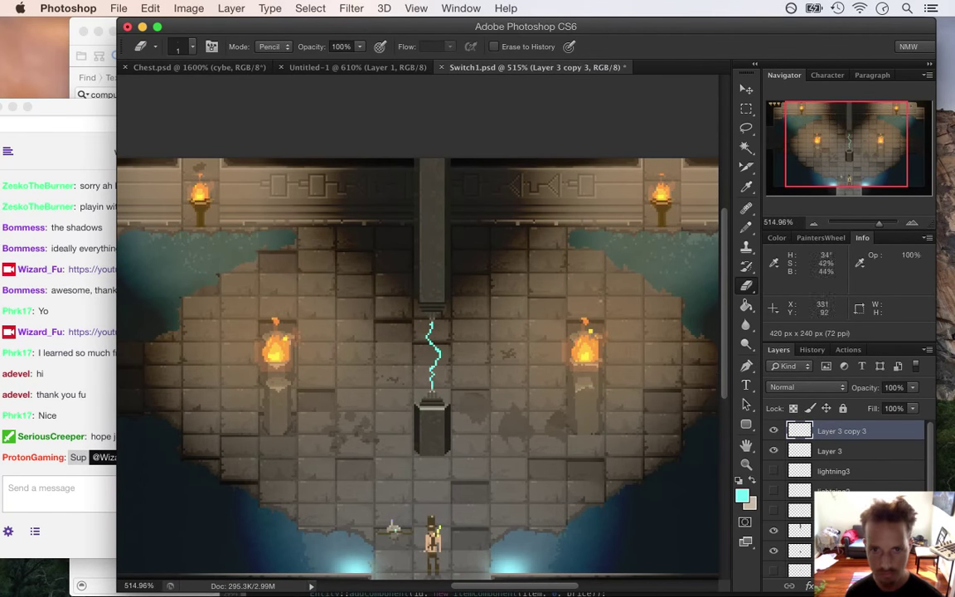
pyautogui.click(351, 8)
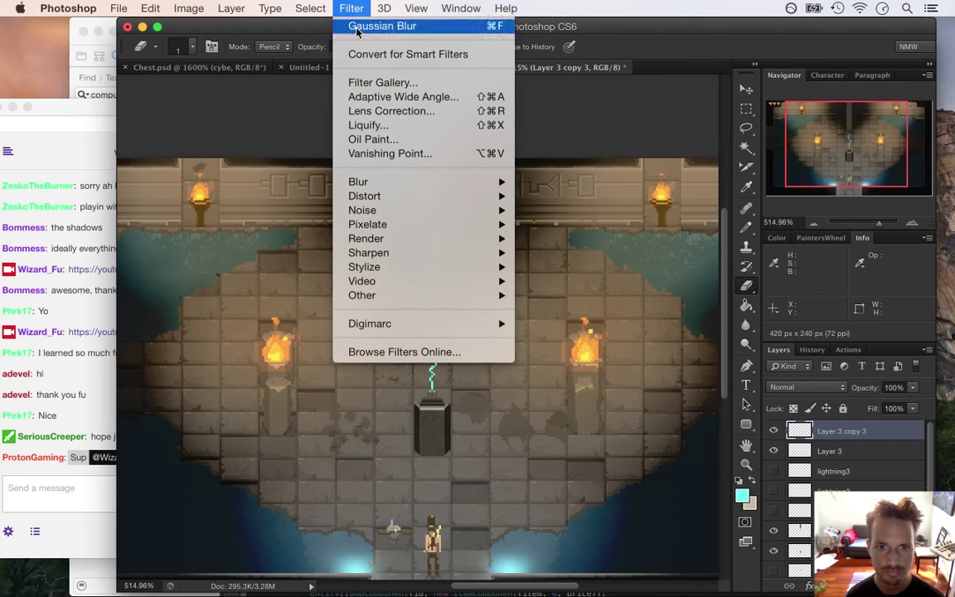
pyautogui.click(357, 28)
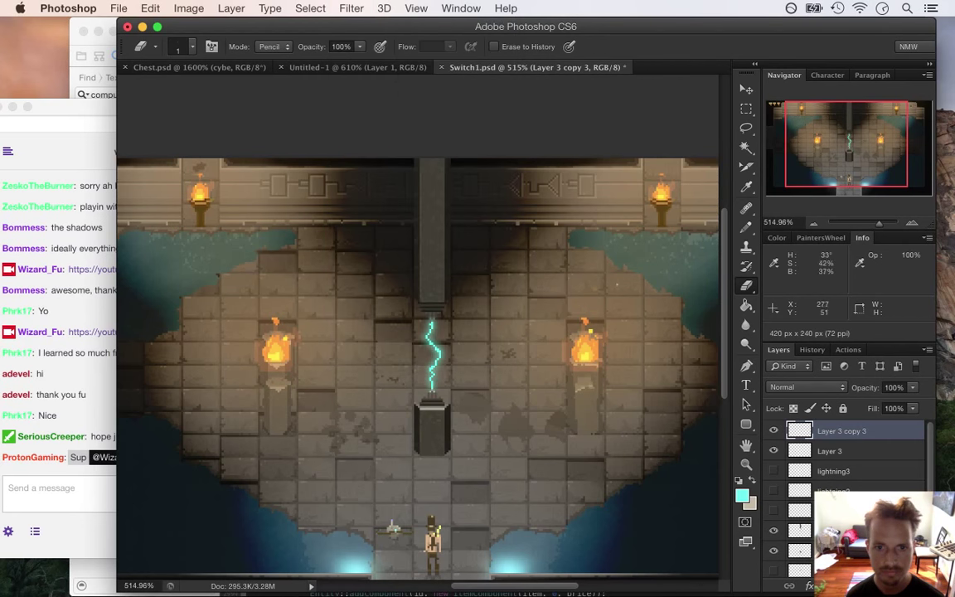
# - Merge the fourth bolt's layer with its blurred copy
pyautogui.keyDown('shift'); pyautogui.click(844, 450); pyautogui.keyUp('shift')
pyautogui.rightClick(844, 451)
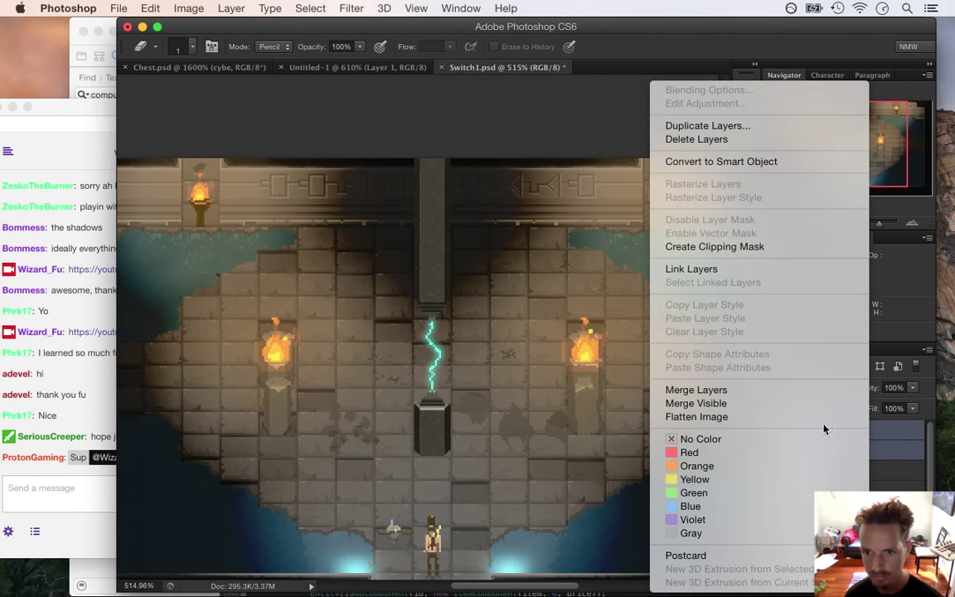
pyautogui.click(720, 390)
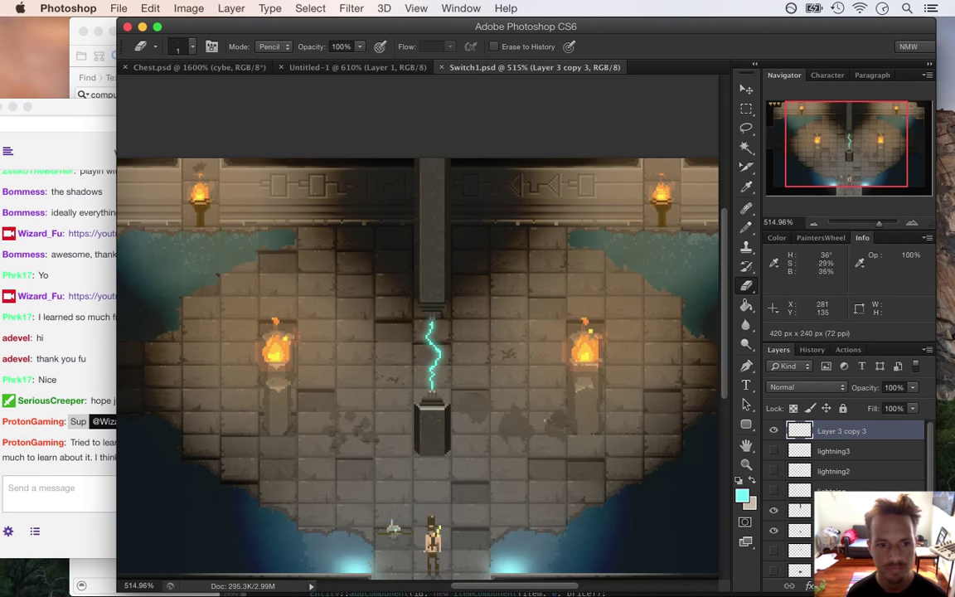
# - Switch to the Twitch chat in Safari, read the new comments about Vim and Sublime, and return to Photoshop
pyautogui.click(110, 489)
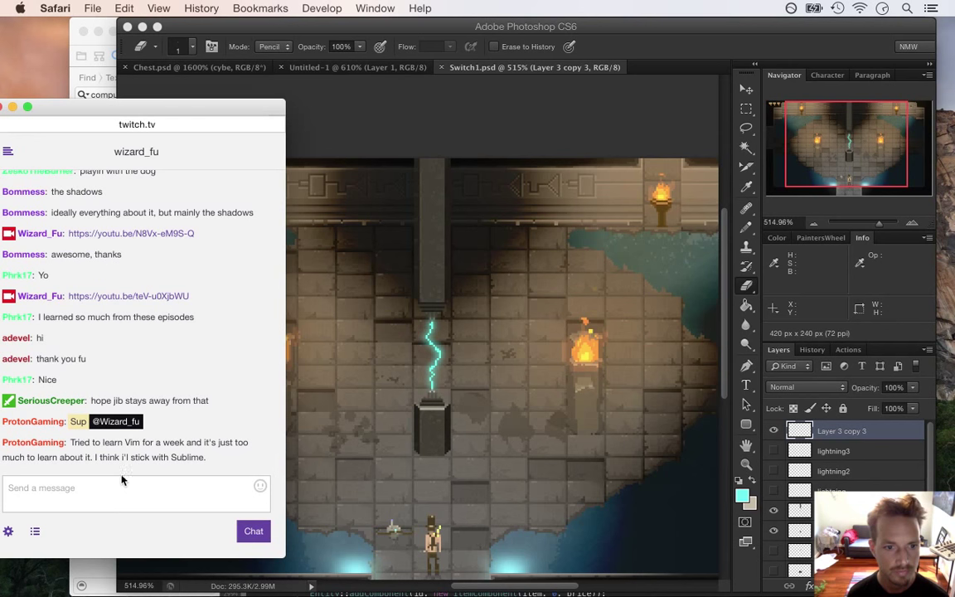
pyautogui.moveTo(81, 442); pyautogui.dragTo(151, 457)
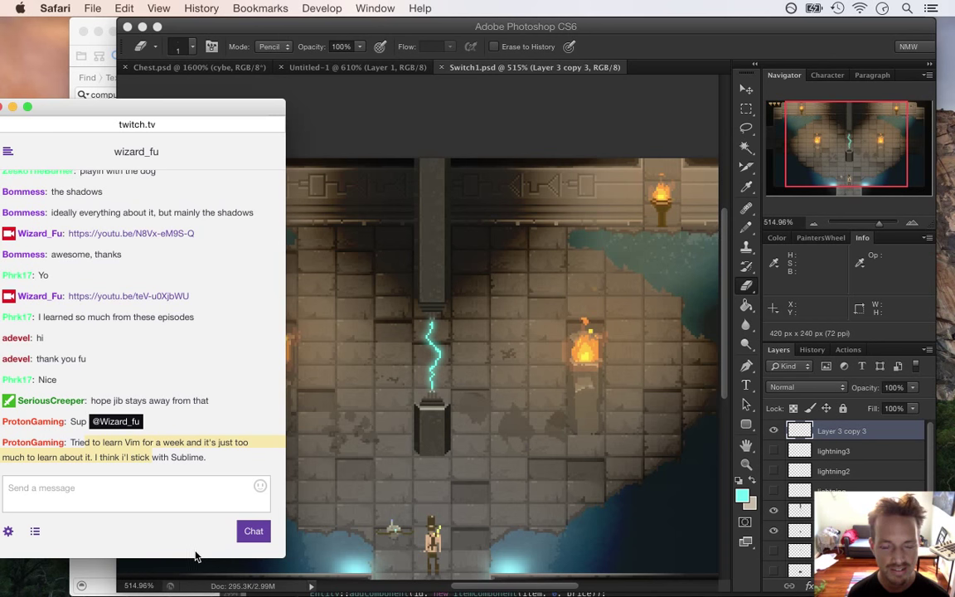
pyautogui.click(160, 469)
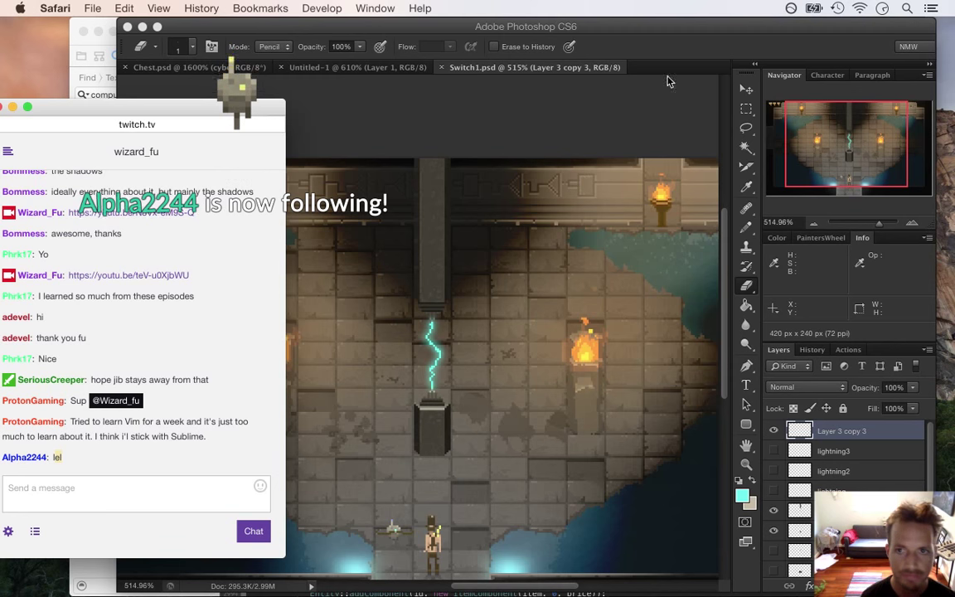
pyautogui.click(392, 209)
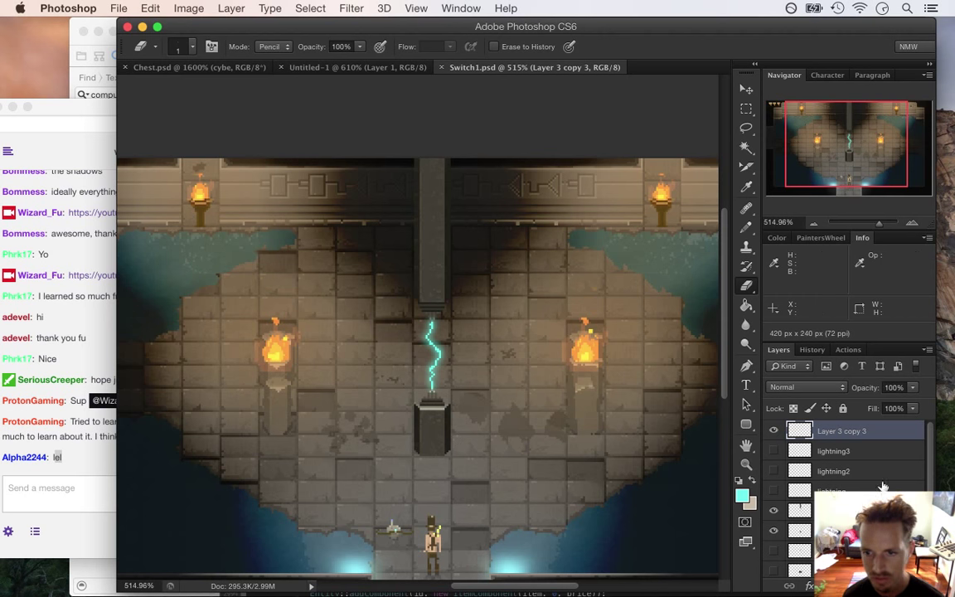
# - Make the pedestal's layer, Layer 3 copy, the active layer
pyautogui.click(783, 530)
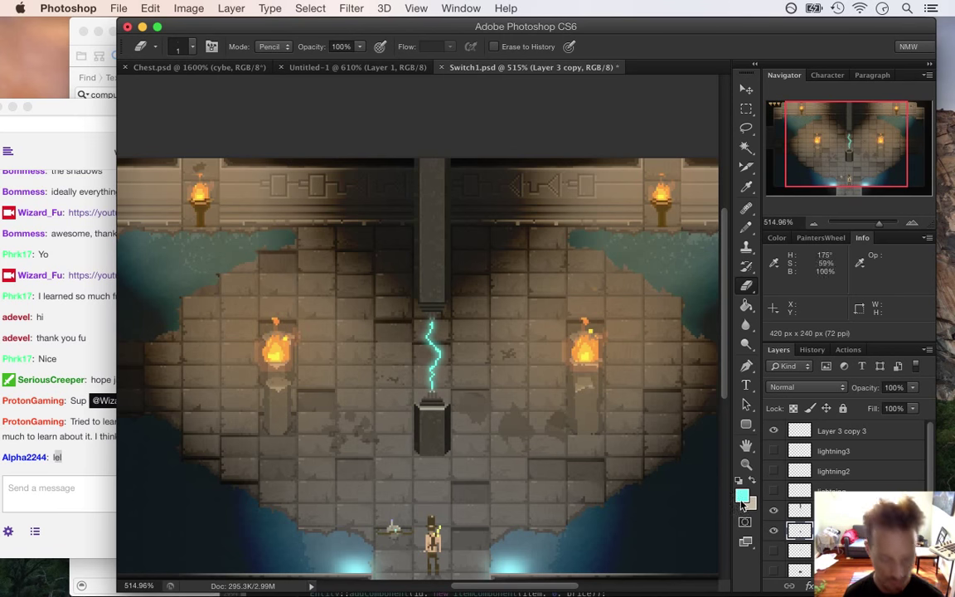
pyautogui.moveTo(430, 448); pyautogui.dragTo(486, 458)
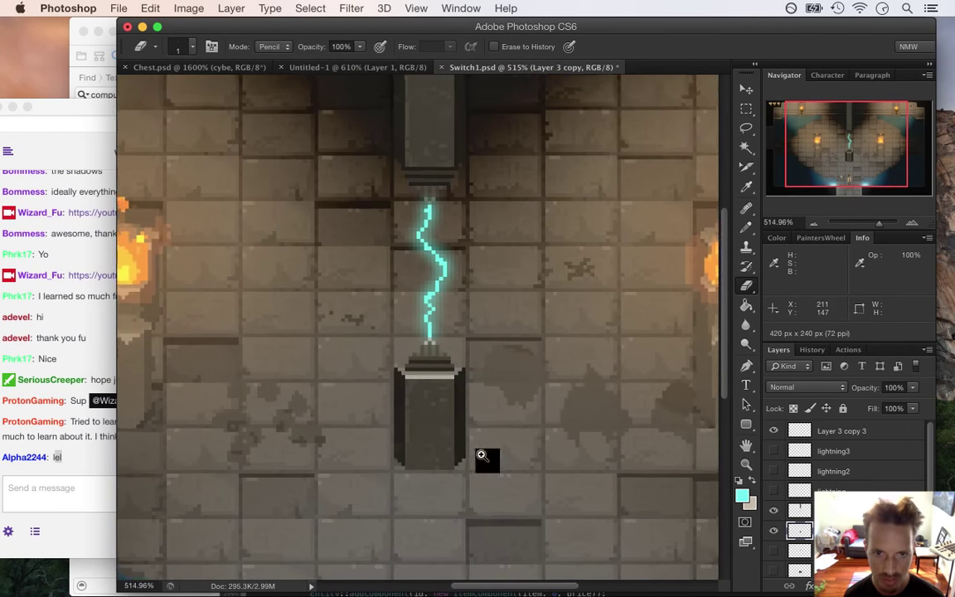
pyautogui.moveTo(397, 478); pyautogui.dragTo(441, 481)
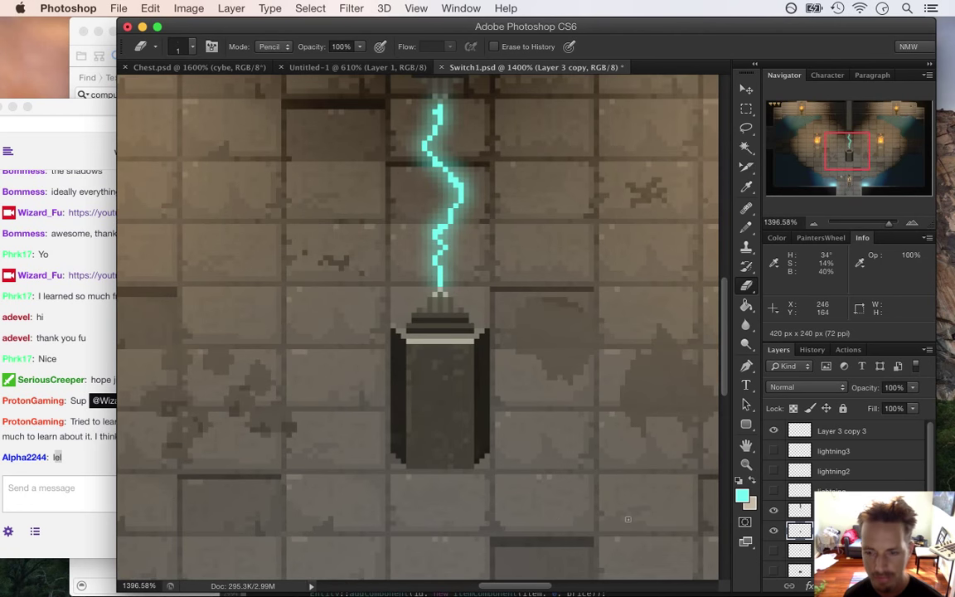
# - Try to stretch the lower part of the pedestal to 125% width with a transform on a rectangular selection
pyautogui.click(746, 108)
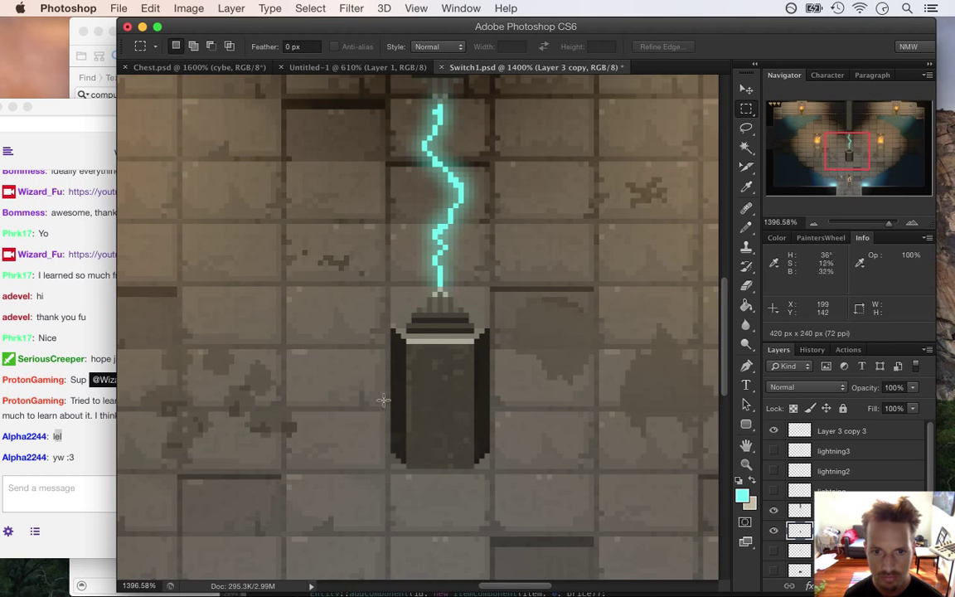
pyautogui.moveTo(380, 382); pyautogui.dragTo(505, 479)
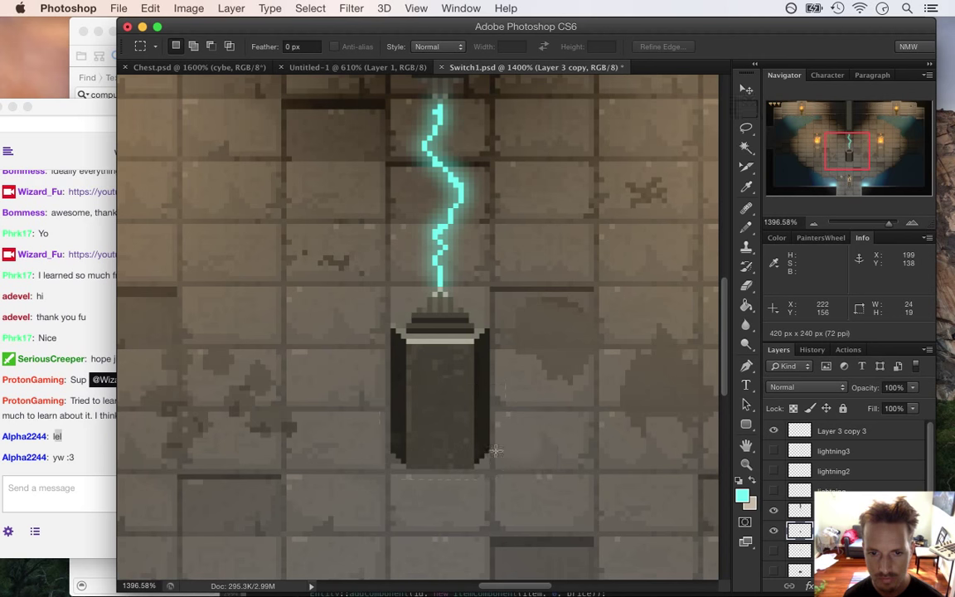
pyautogui.press('v')
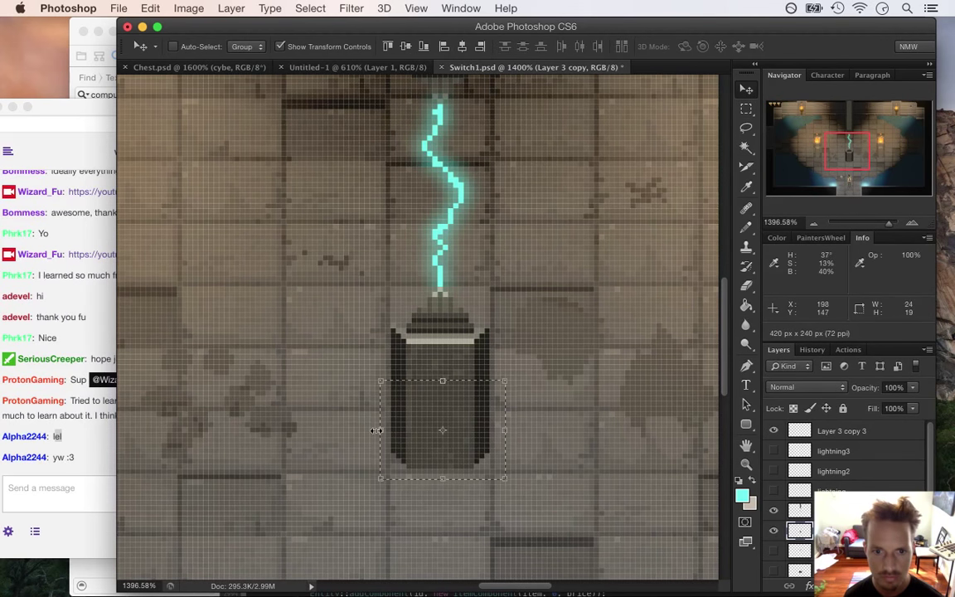
pyautogui.moveTo(377, 427); pyautogui.dragTo(367, 429)
pyautogui.moveTo(504, 430); pyautogui.dragTo(521, 431)
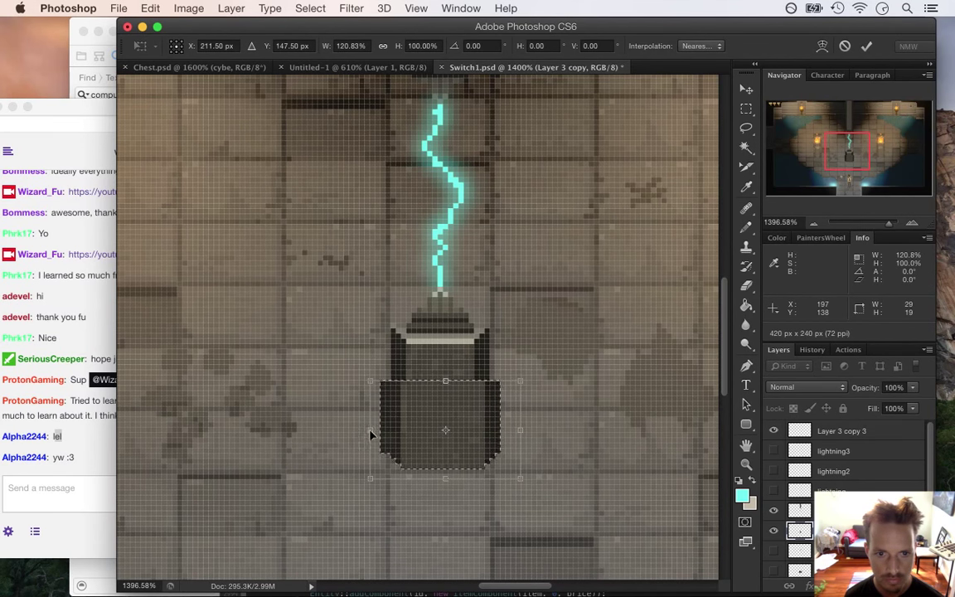
pyautogui.moveTo(370, 430); pyautogui.dragTo(364, 430)
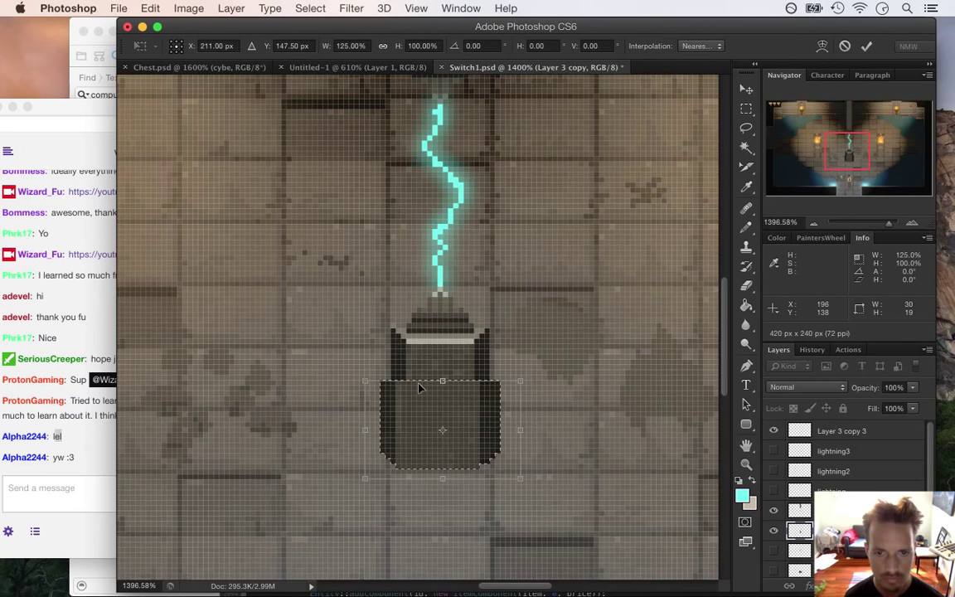
pyautogui.press('Escape')
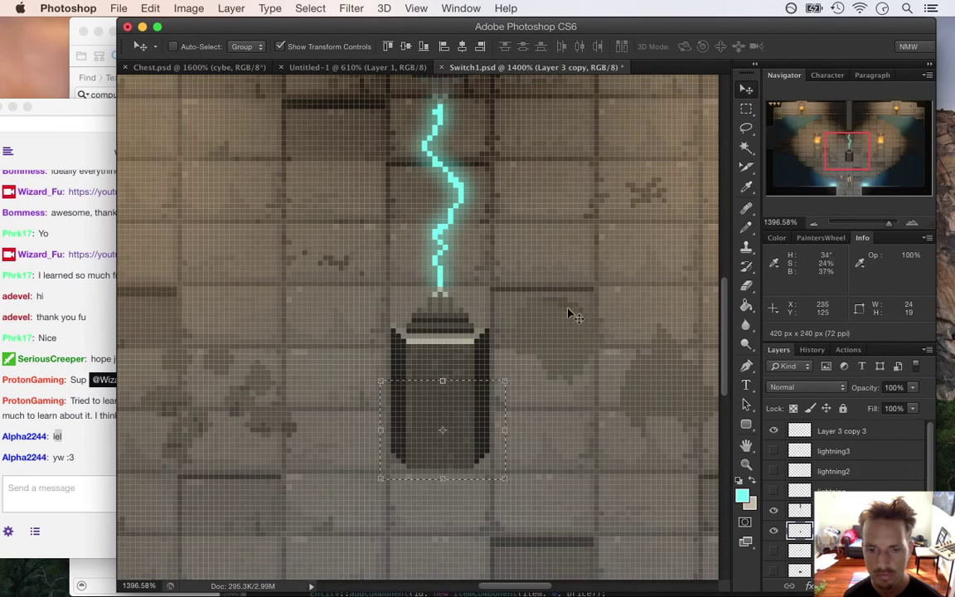
pyautogui.click(745, 110)
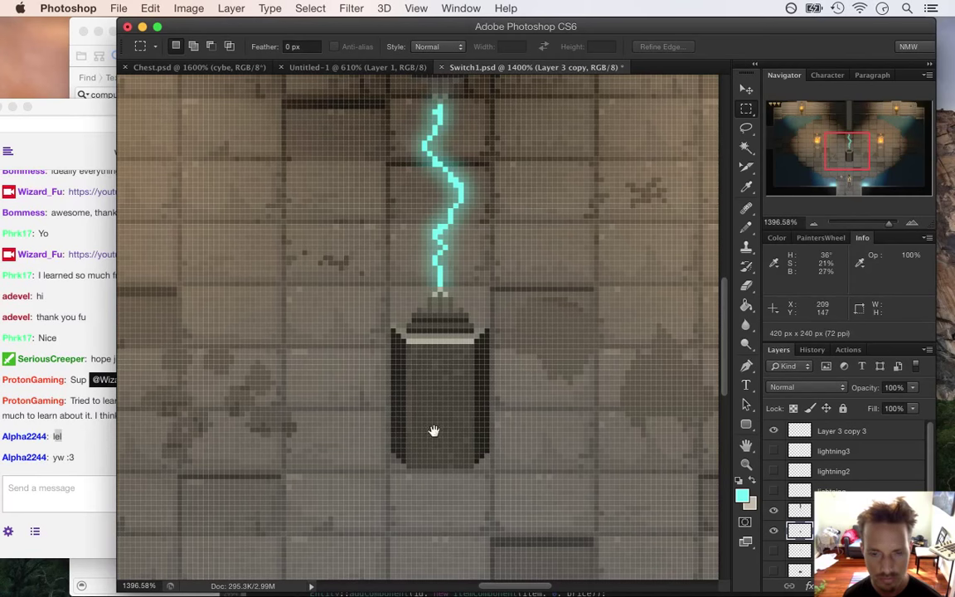
# - Paint over the inner part of the pedestal's lower dark sides with the brown sampled from its front face, using the Pencil tool
pyautogui.scroll(3, 439, 421)
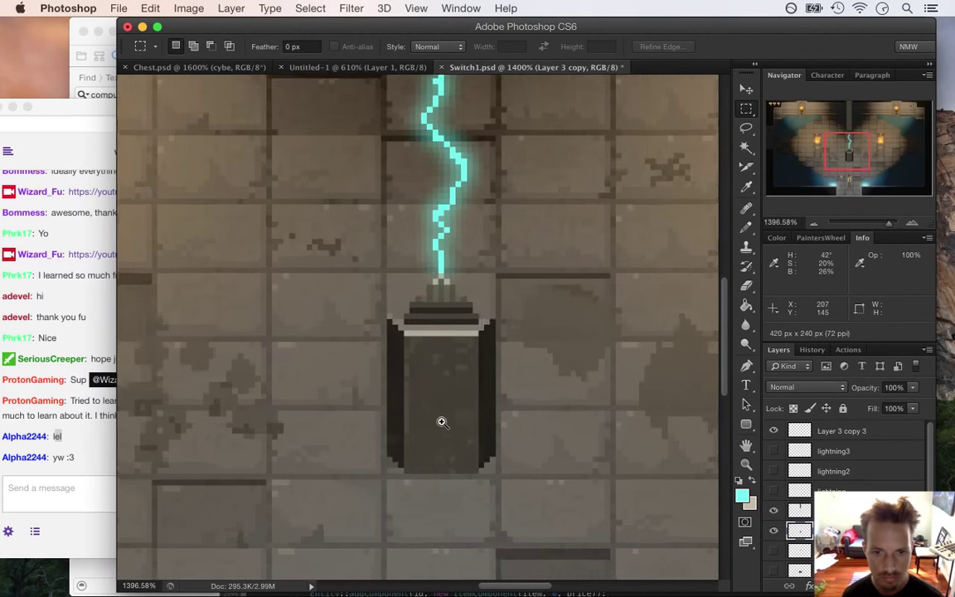
pyautogui.scroll(3, 464, 431)
pyautogui.press('b')
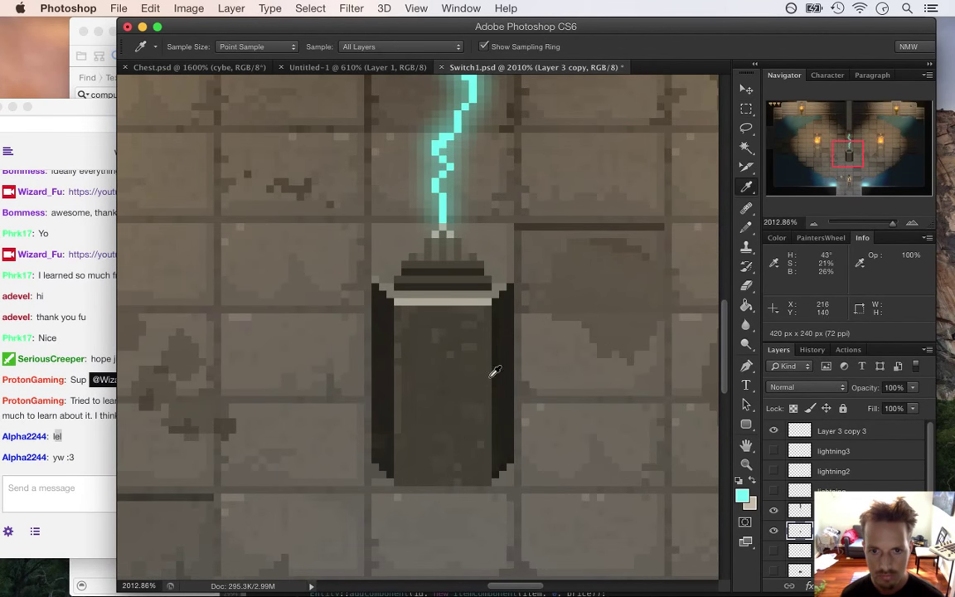
pyautogui.keyDown('alt'); pyautogui.click(443, 340); pyautogui.keyUp('alt')
pyautogui.moveTo(501, 375)
pyautogui.mouseDown()
pyautogui.moveTo(493, 481)
pyautogui.moveTo(503, 422)
pyautogui.mouseUp()
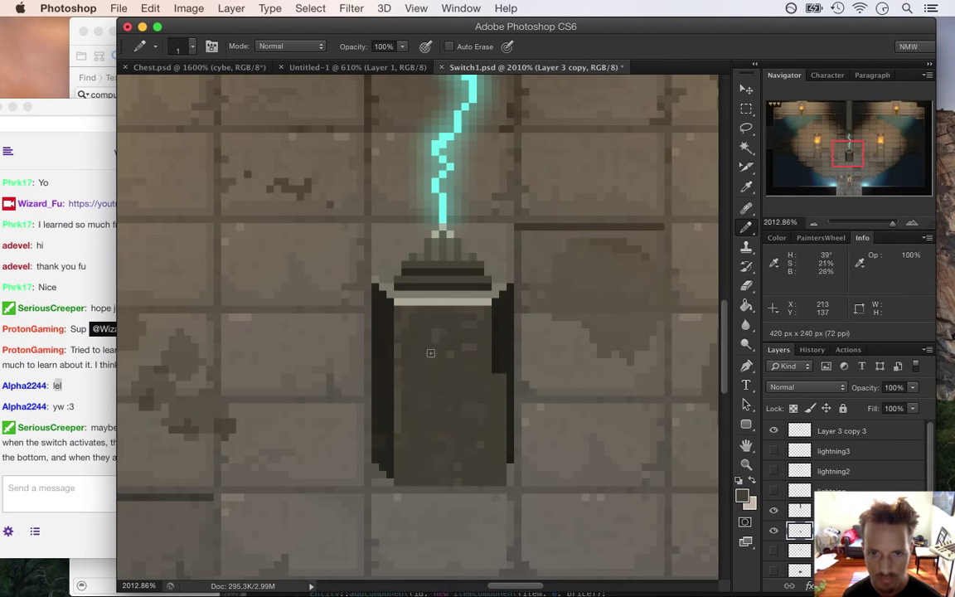
pyautogui.moveTo(389, 377); pyautogui.dragTo(381, 477)
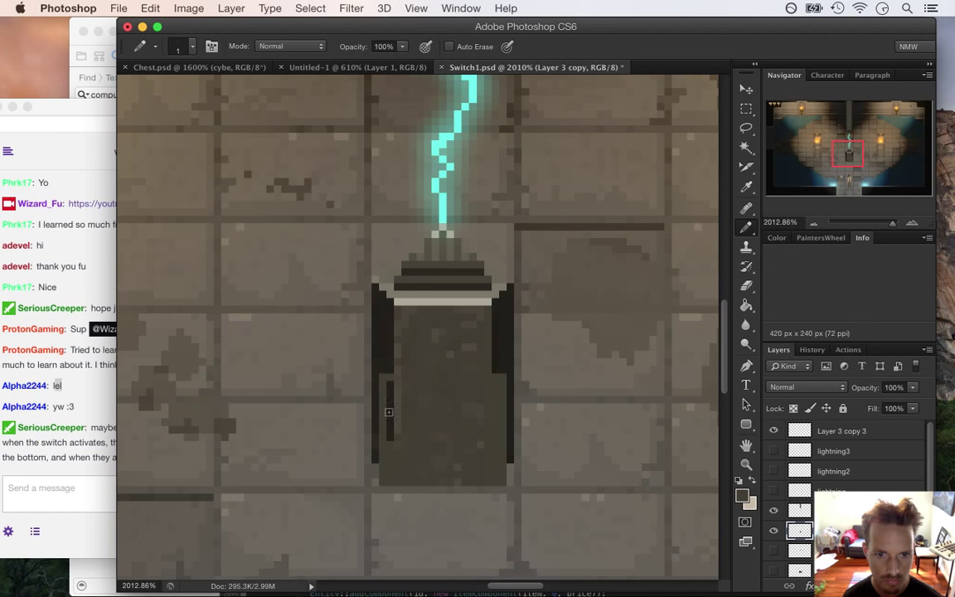
# - Switch to the Twitch chat in Safari and read the new comments about light-up glyphs, Linux and Zorin OS 9
pyautogui.click(97, 474)
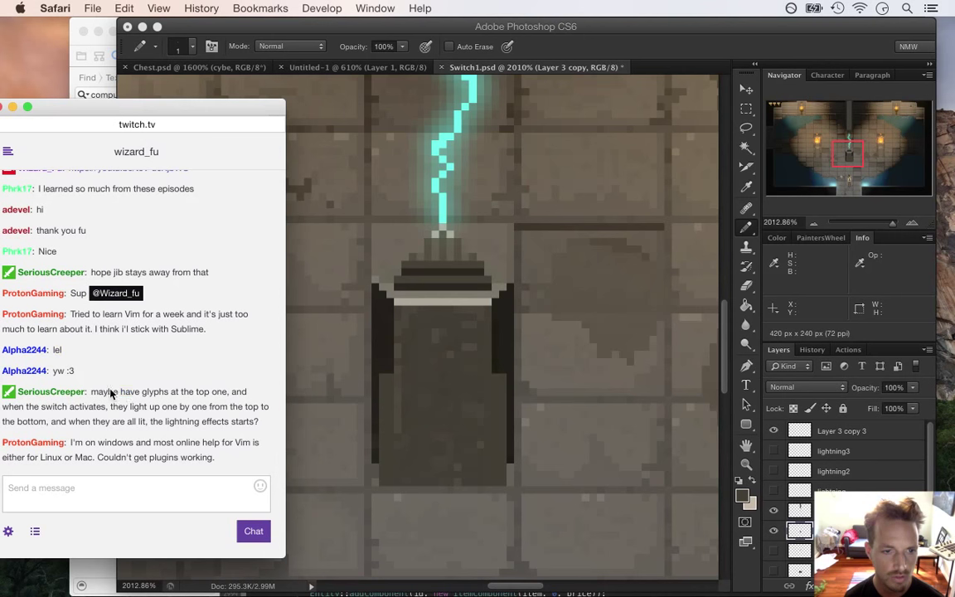
pyautogui.tripleClick(111, 391)
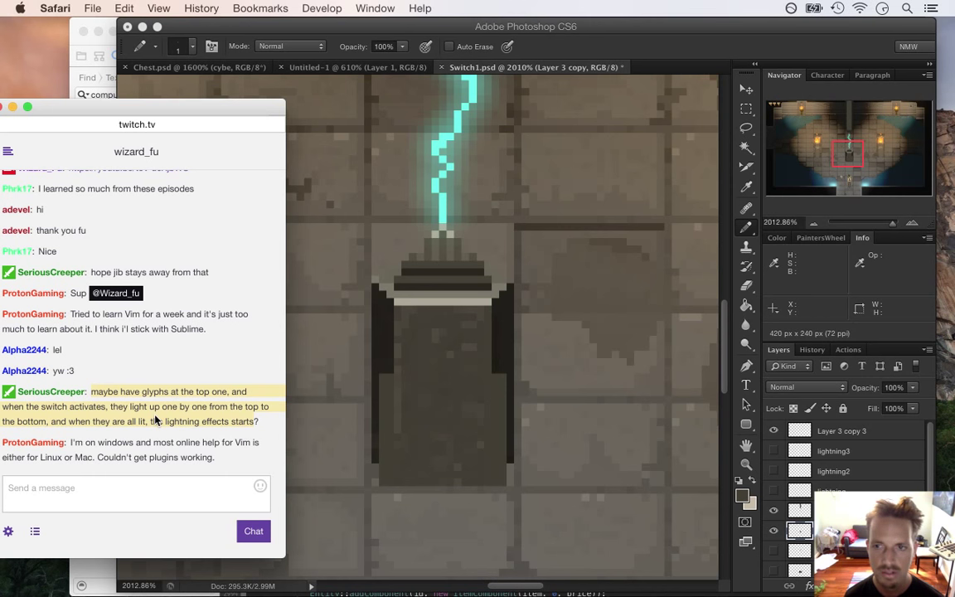
pyautogui.moveTo(108, 391); pyautogui.dragTo(206, 417)
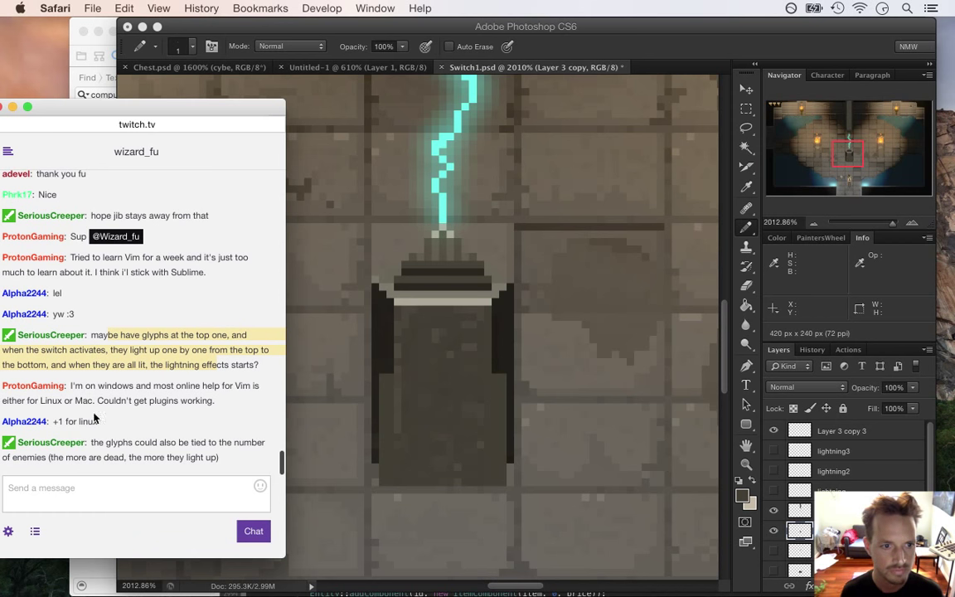
pyautogui.click(87, 354)
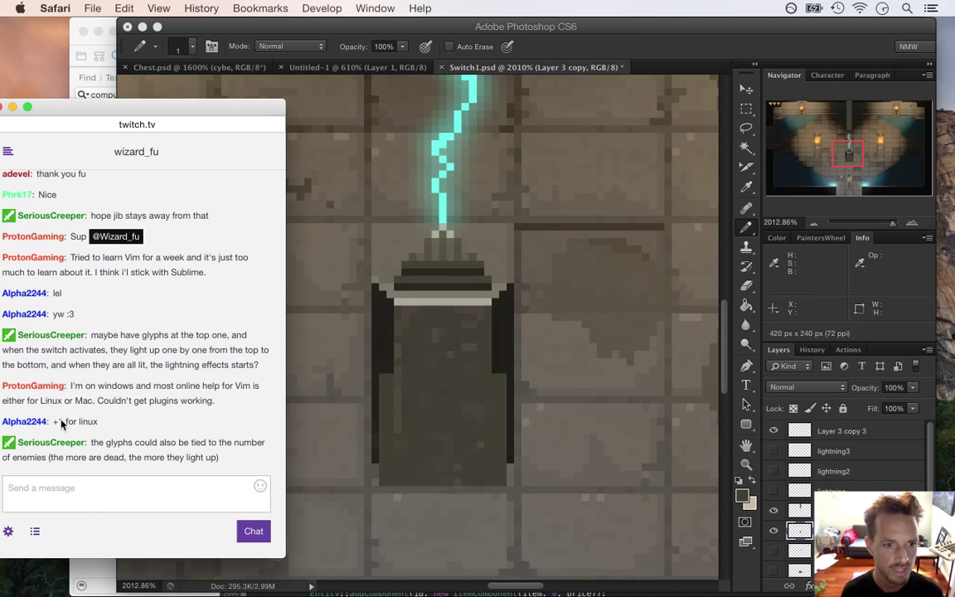
pyautogui.moveTo(53, 422); pyautogui.dragTo(98, 421)
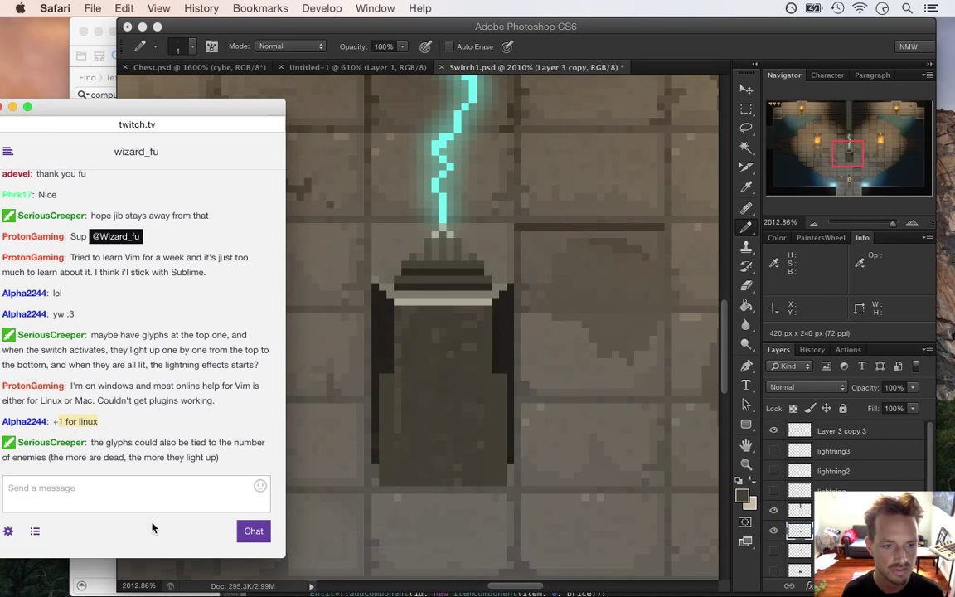
pyautogui.click(44, 381)
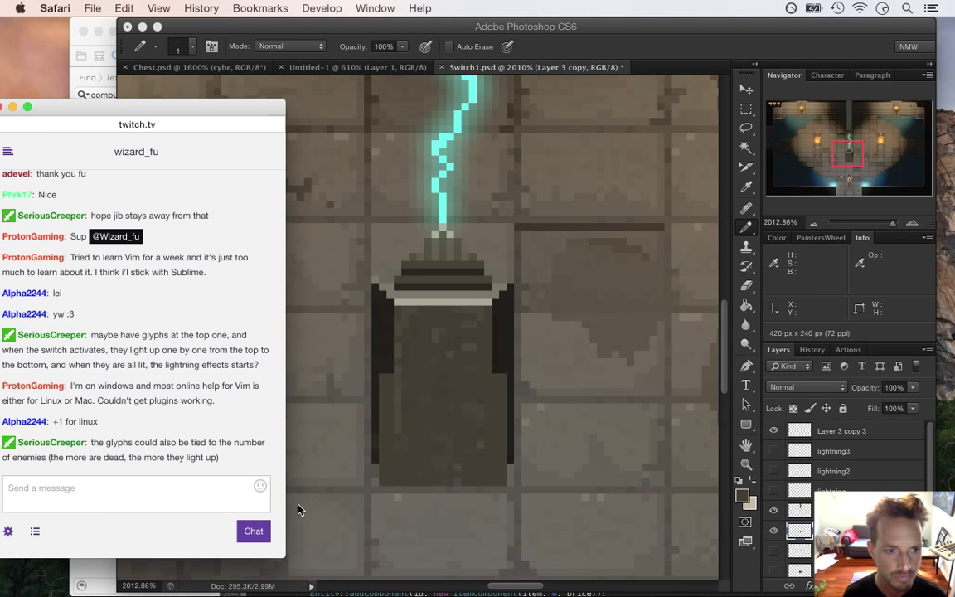
pyautogui.moveTo(98, 442); pyautogui.dragTo(213, 471)
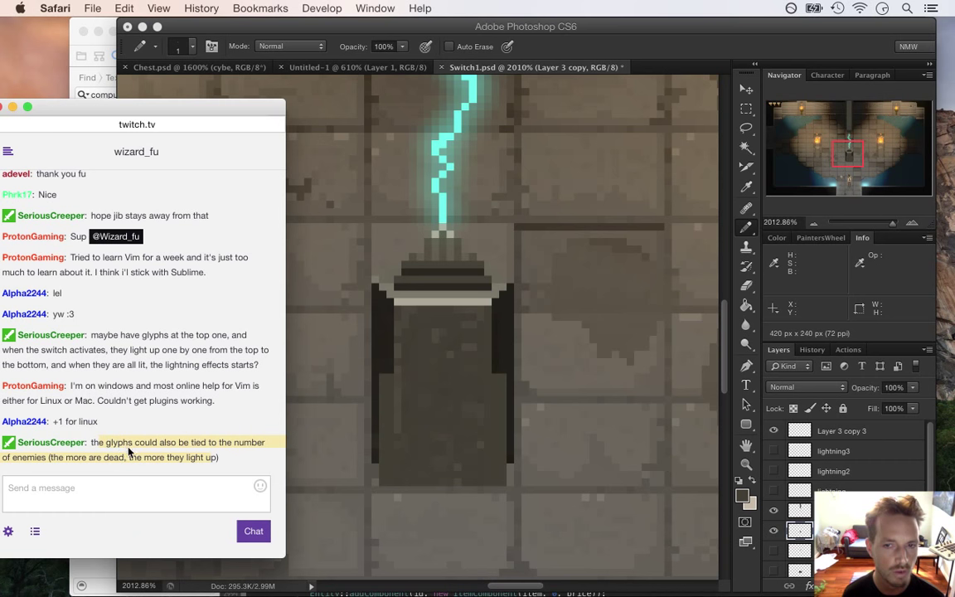
pyautogui.click(637, 64)
pyautogui.click(63, 415)
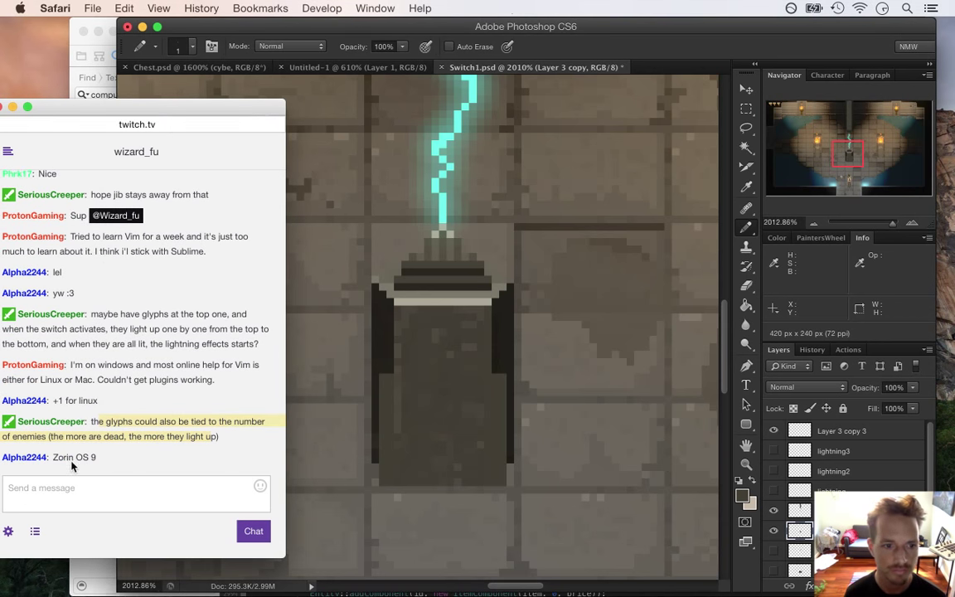
pyautogui.doubleClick(56, 459)
pyautogui.moveTo(56, 459); pyautogui.dragTo(113, 495)
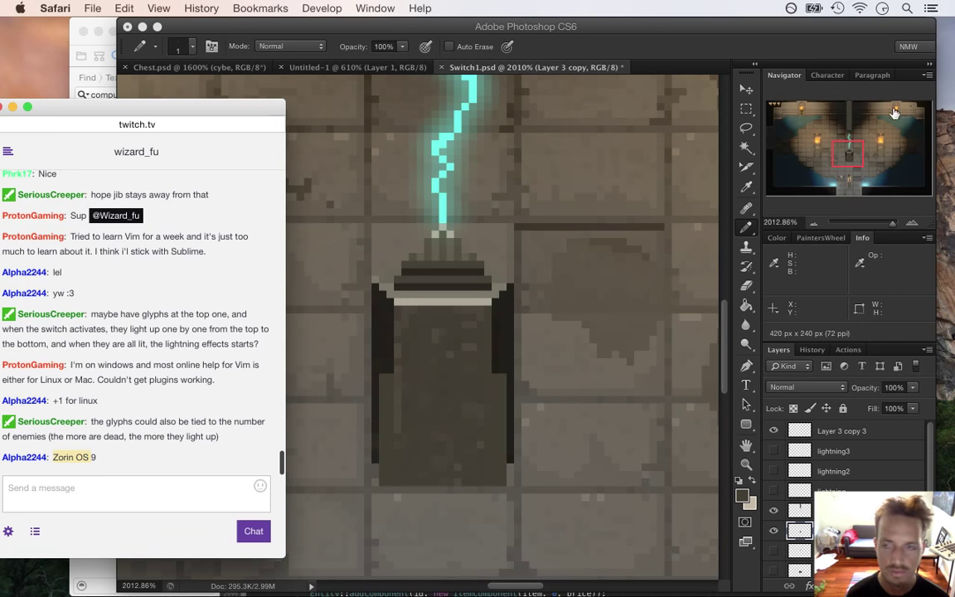
# - Search the web for "zorin" in a new Safari window and open the Zorin OS home page
pyautogui.moveTo(952, 87)
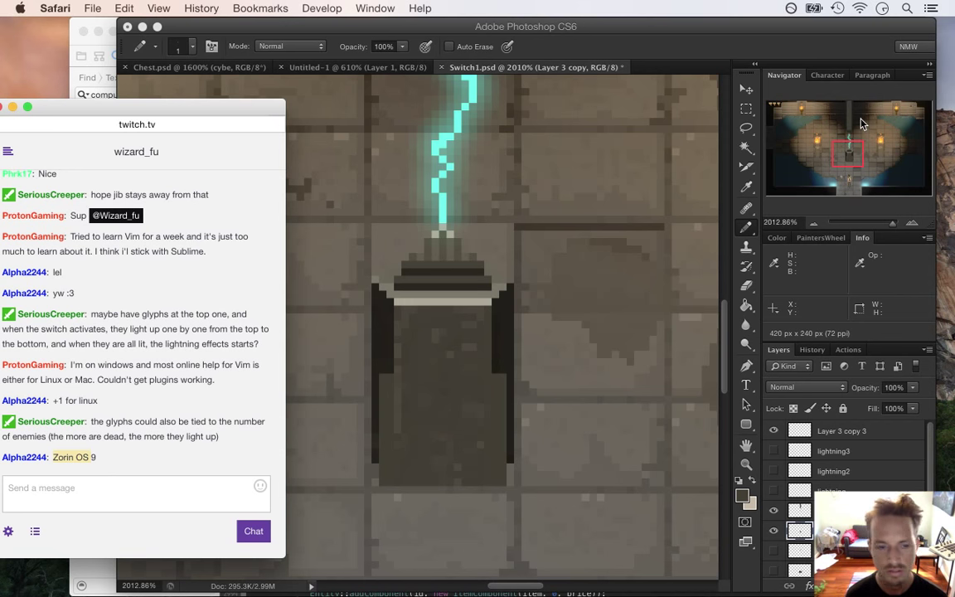
pyautogui.press('super+n')
pyautogui.write('zorin')
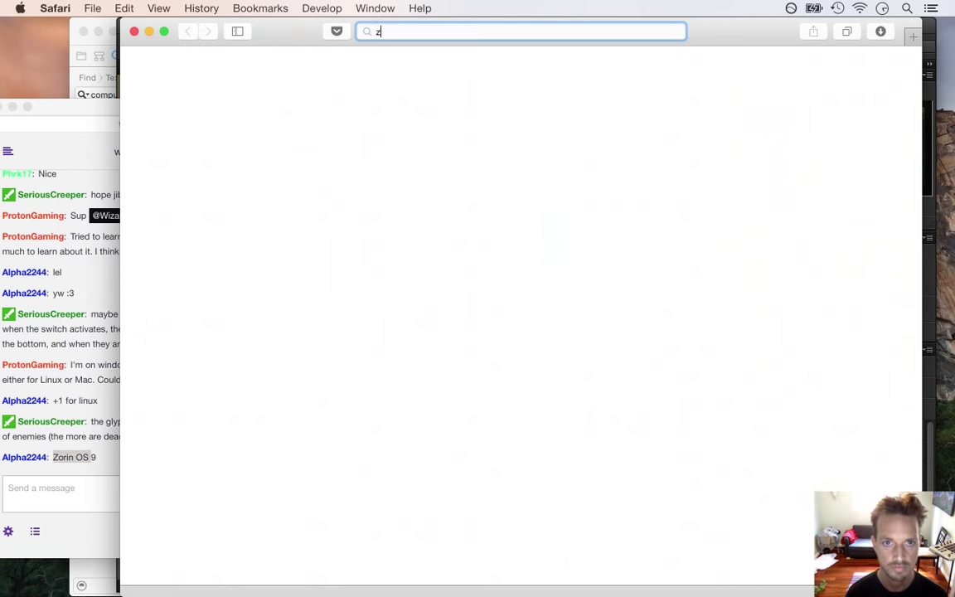
pyautogui.press('Return')
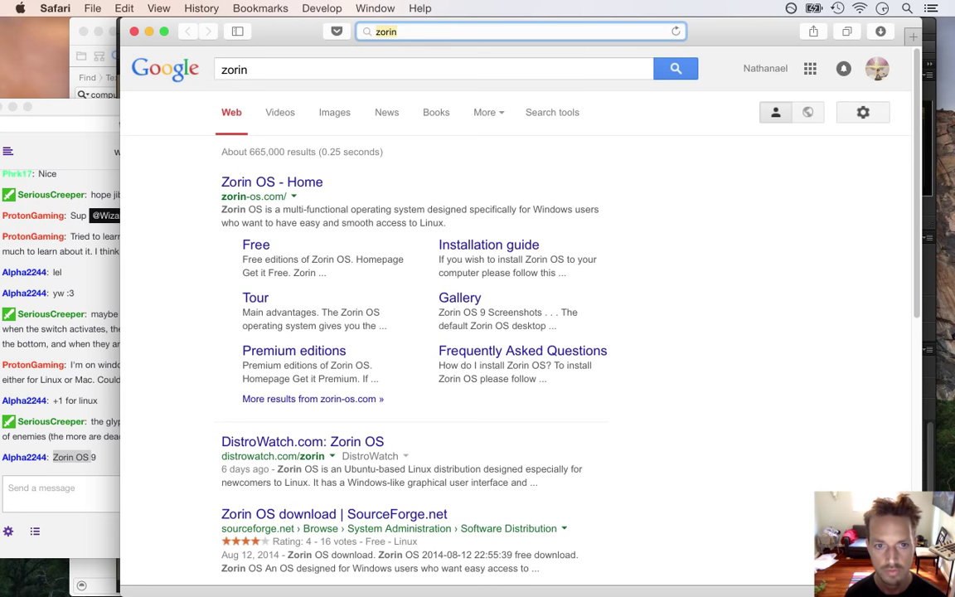
pyautogui.click(265, 181)
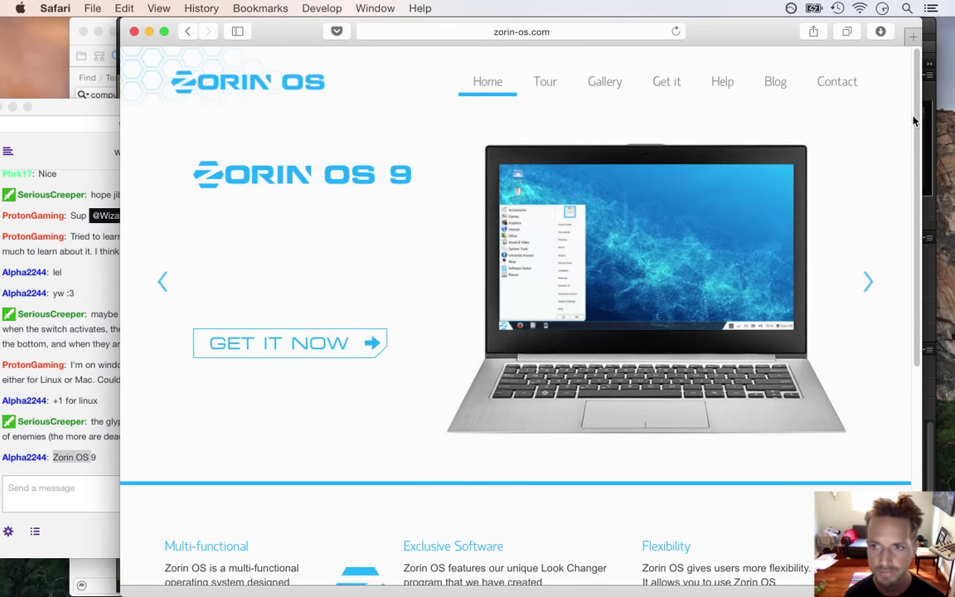
# - Read the feature descriptions and main advantages on the Zorin OS home page, and close its window
pyautogui.moveTo(920, 112); pyautogui.dragTo(919, 149)
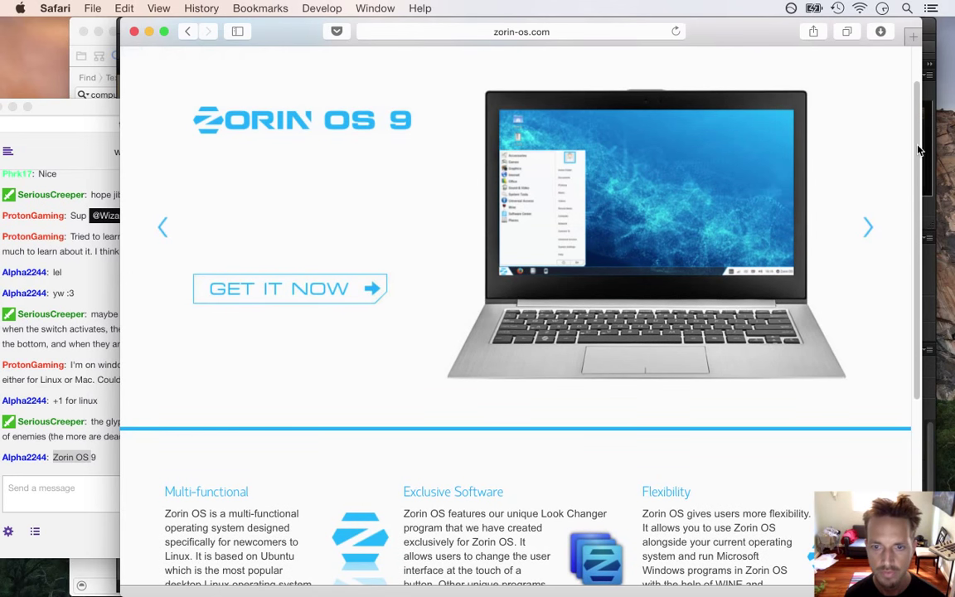
pyautogui.moveTo(918, 149); pyautogui.dragTo(895, 298)
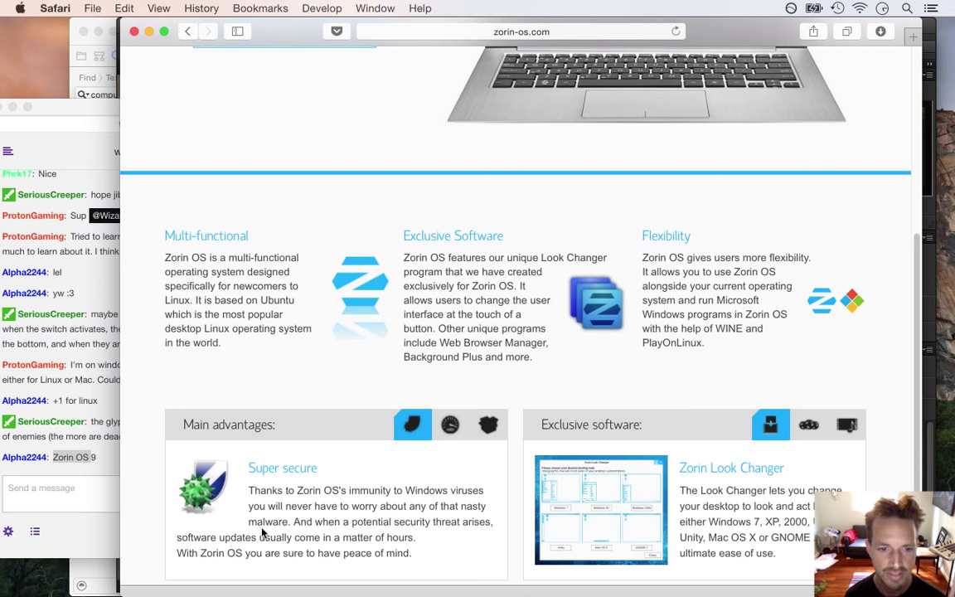
pyautogui.moveTo(249, 489); pyautogui.dragTo(485, 490)
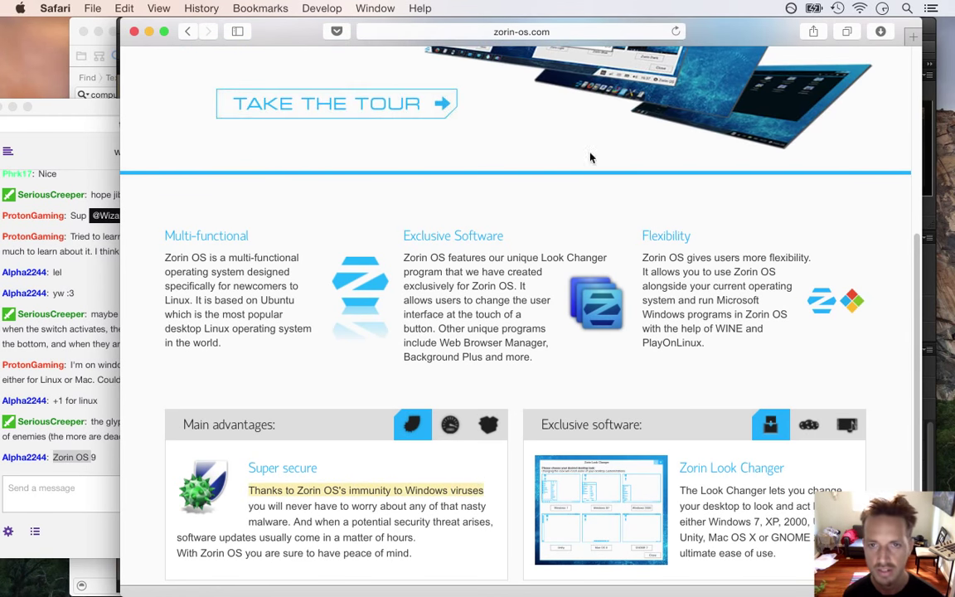
pyautogui.press('super+w')
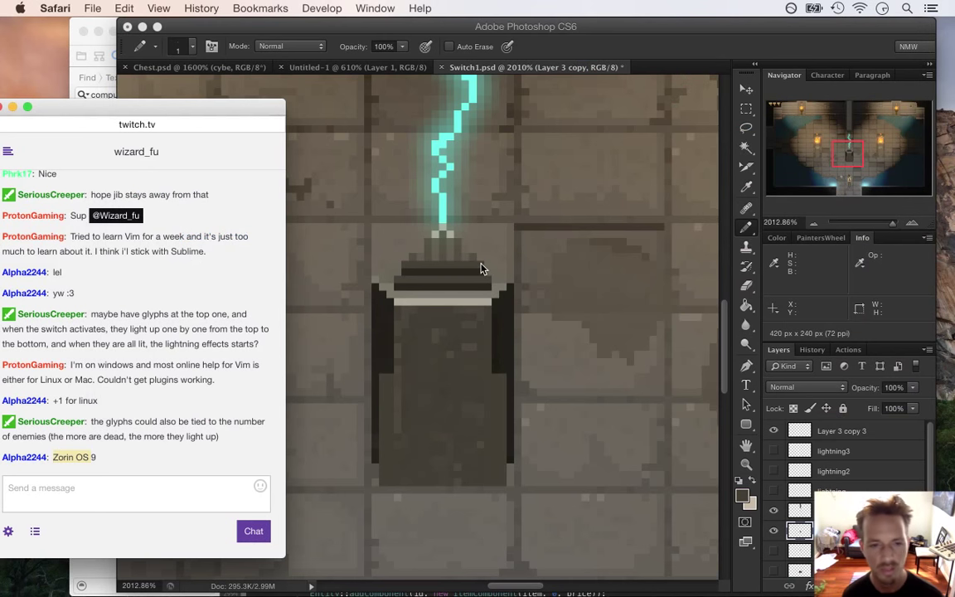
# - Check the newest follow-up comments in the Twitch chat and return to Photoshop
pyautogui.click(678, 51)
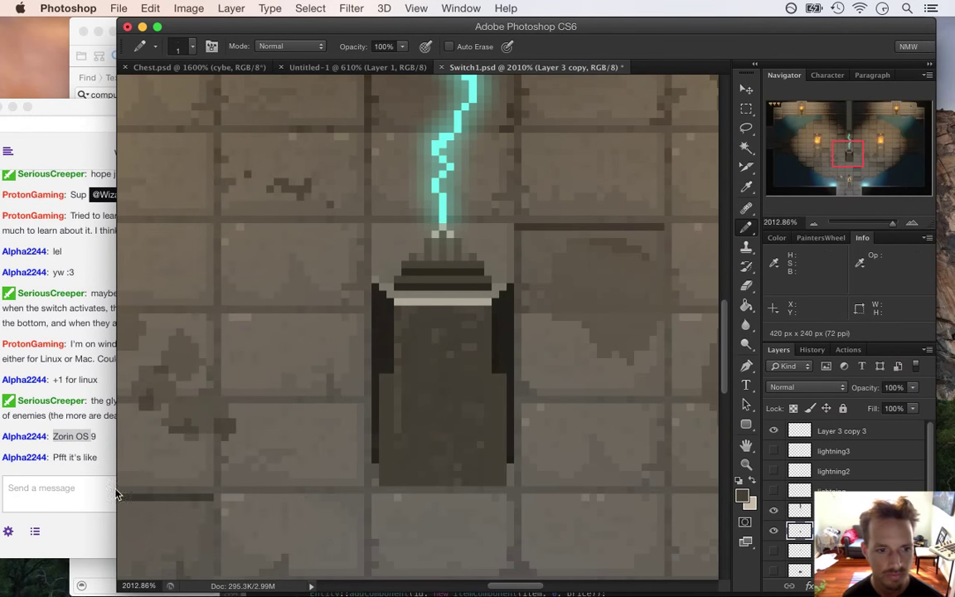
pyautogui.click(83, 467)
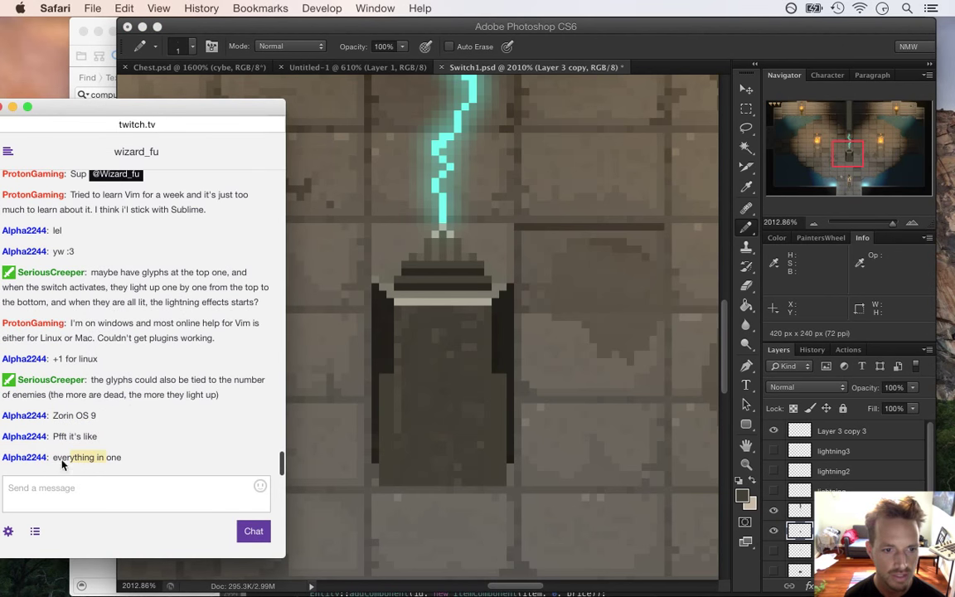
pyautogui.click(668, 27)
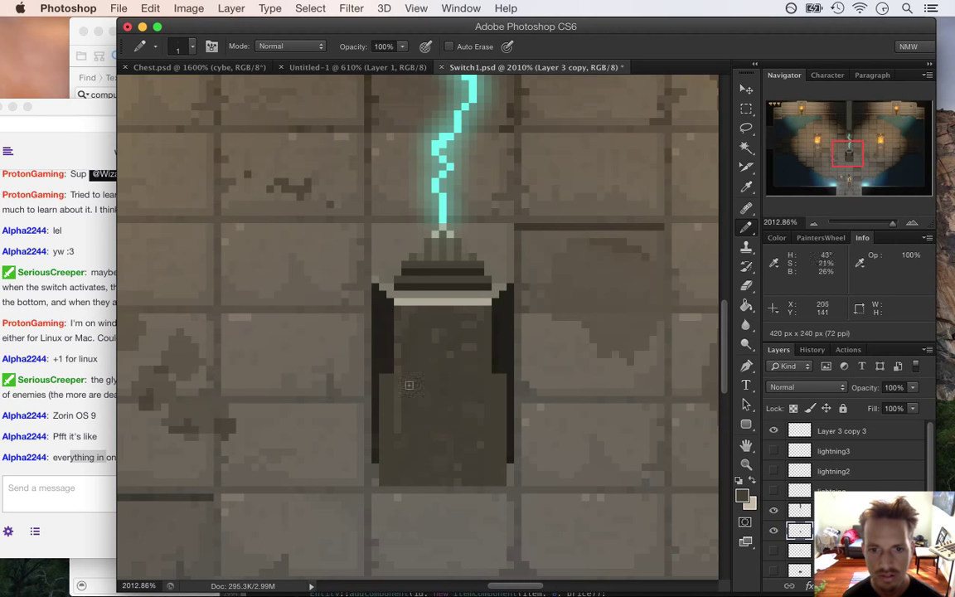
# - Sample the pedestal's dark side colour and pencil the upper edge of a wider side face left of the base
pyautogui.press('i')
pyautogui.click(501, 361)
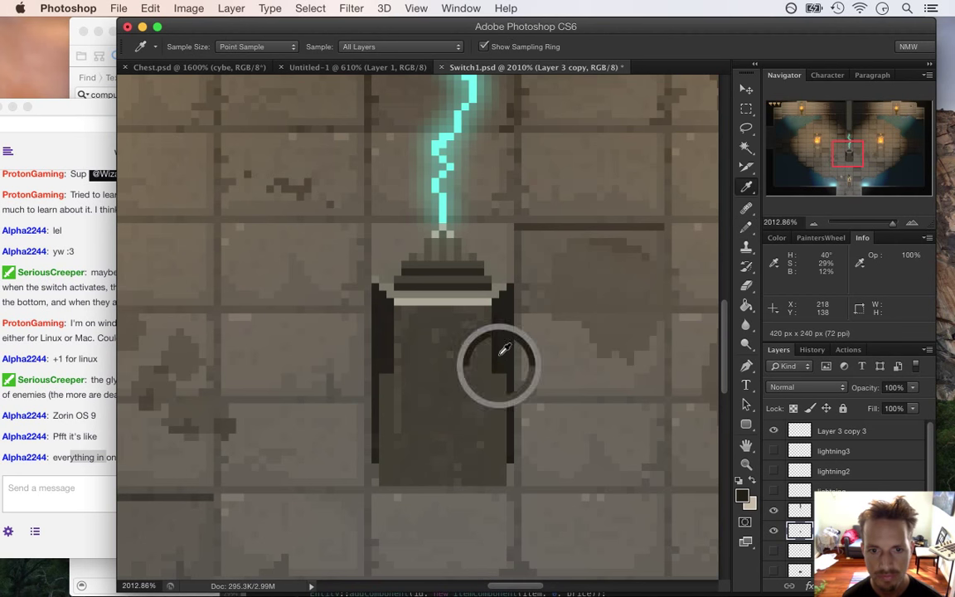
pyautogui.click(392, 376)
pyautogui.press('b')
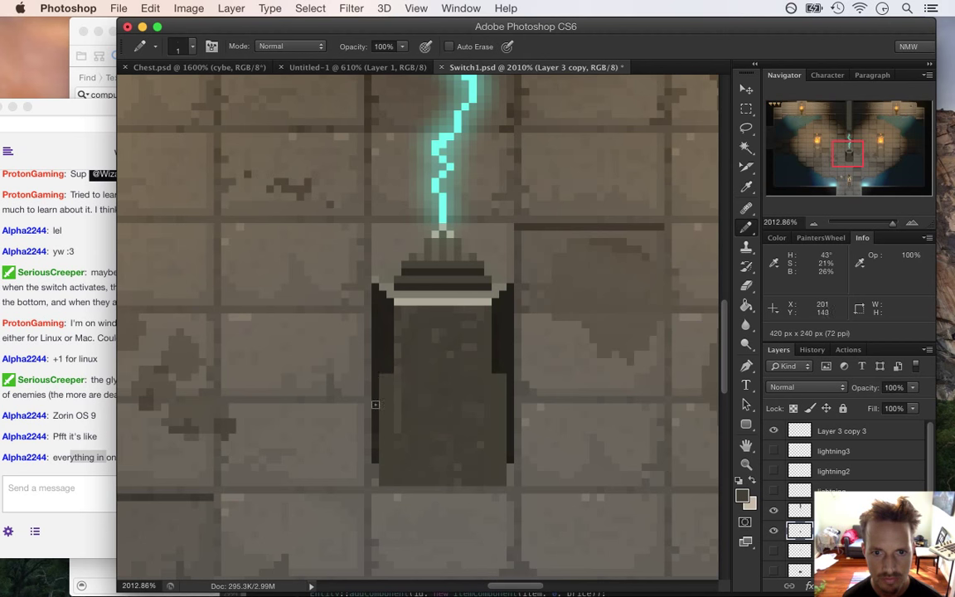
pyautogui.keyDown('alt'); pyautogui.click(373, 376); pyautogui.keyUp('alt')
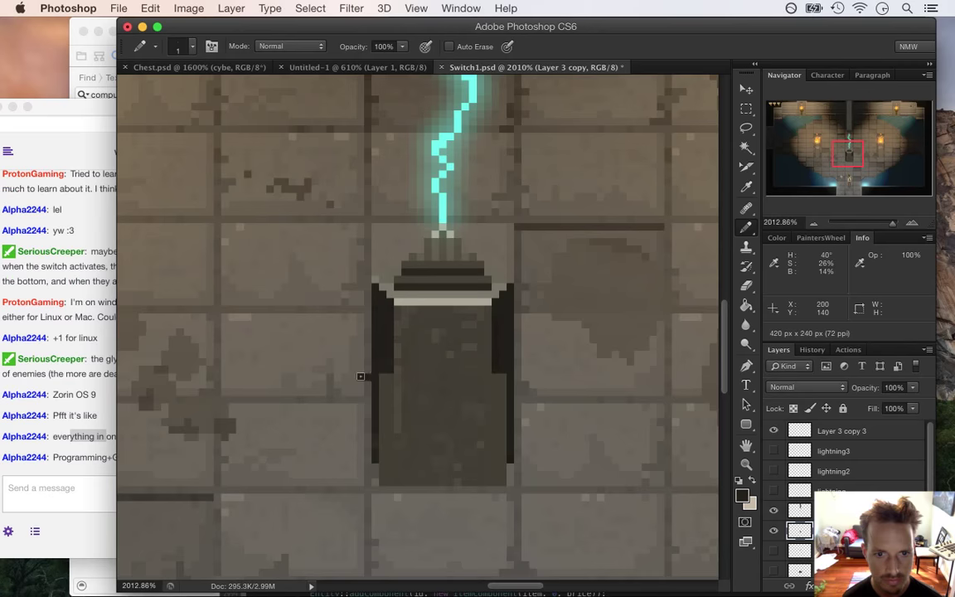
# - Read the newest comment in the Twitch chat in Safari and return to Photoshop
pyautogui.click(104, 476)
pyautogui.moveTo(116, 458); pyautogui.dragTo(176, 477)
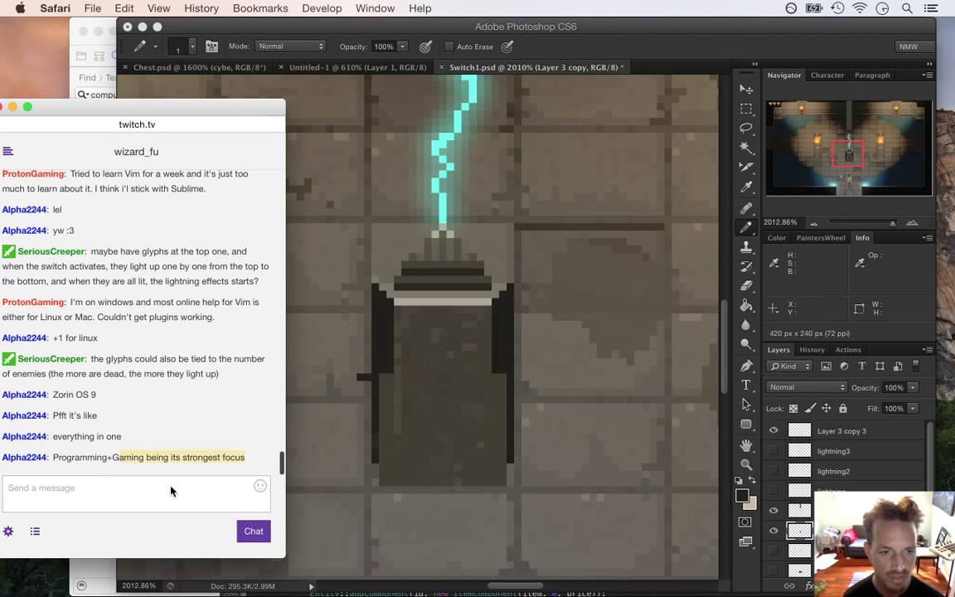
pyautogui.click(605, 46)
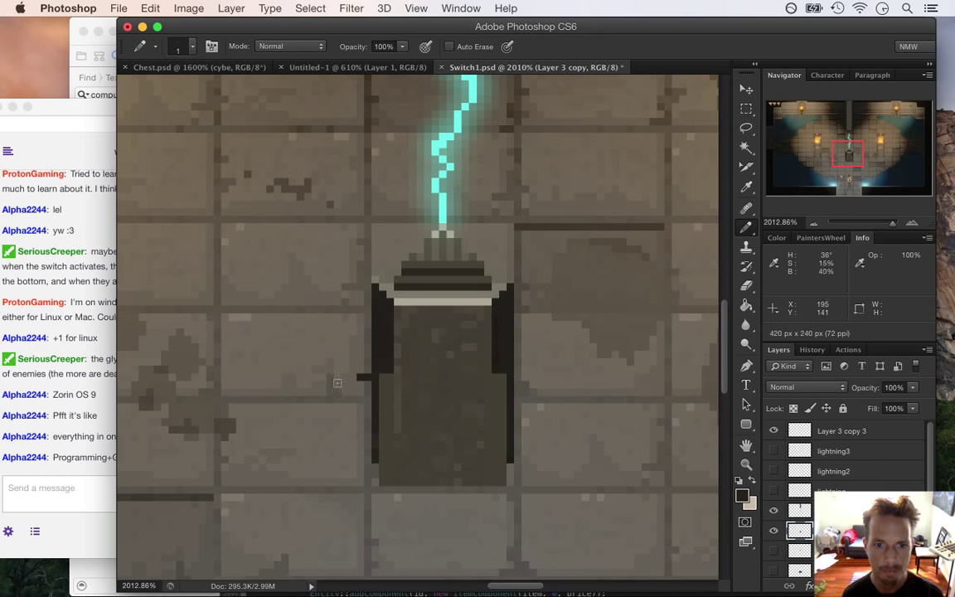
# - Pencil in the dark side faces on both sides of the widened base, stepping their lower corners inward
pyautogui.moveTo(359, 387)
pyautogui.mouseDown()
pyautogui.moveTo(363, 456)
pyautogui.moveTo(368, 384)
pyautogui.moveTo(364, 468)
pyautogui.mouseUp()
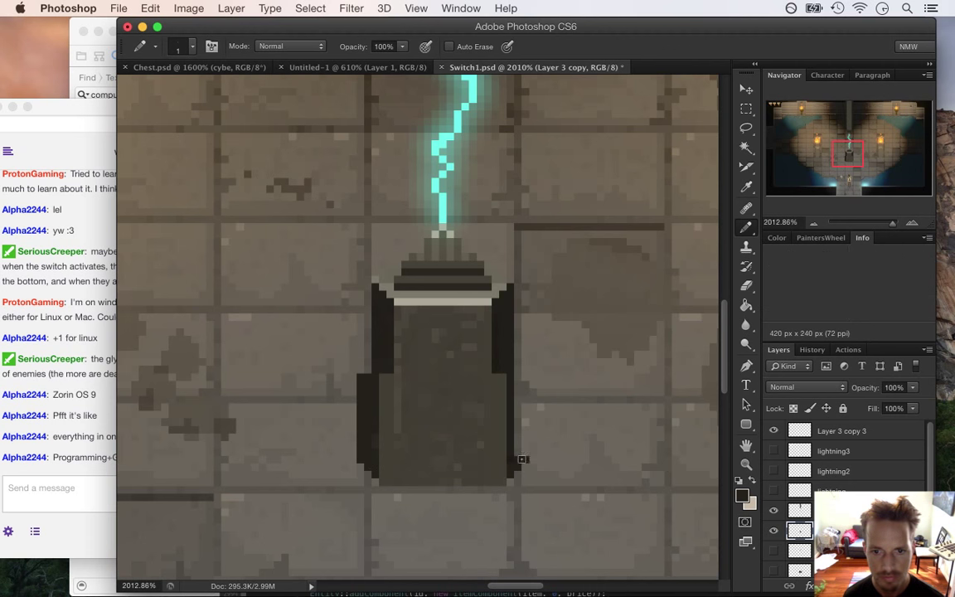
pyautogui.moveTo(525, 449)
pyautogui.mouseDown()
pyautogui.moveTo(521, 377)
pyautogui.moveTo(522, 477)
pyautogui.moveTo(523, 415)
pyautogui.moveTo(523, 436)
pyautogui.mouseUp()
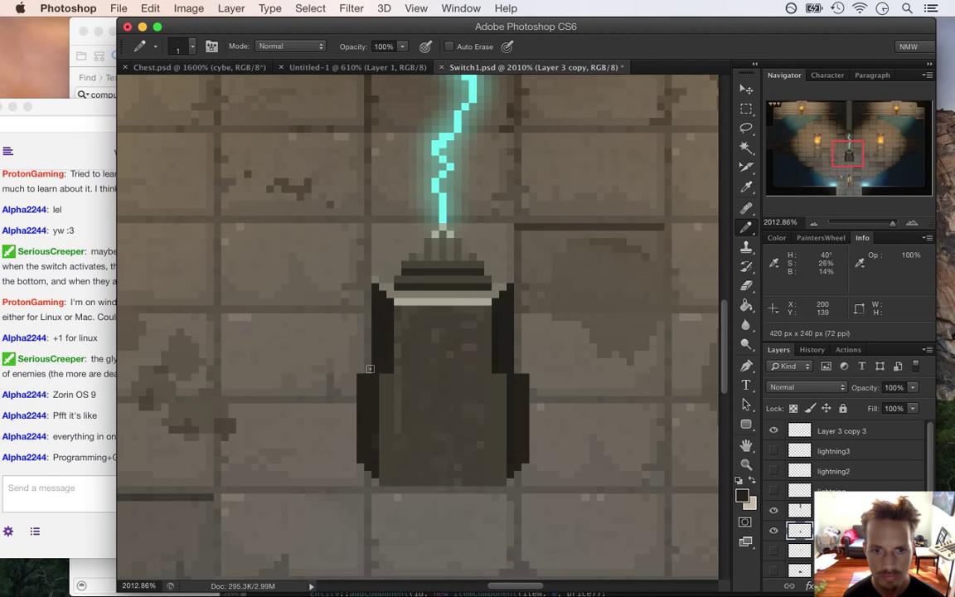
# - Sample the grey rim colour from the upper block and pencil a matching ledge across the top of the wider base
pyautogui.press('i')
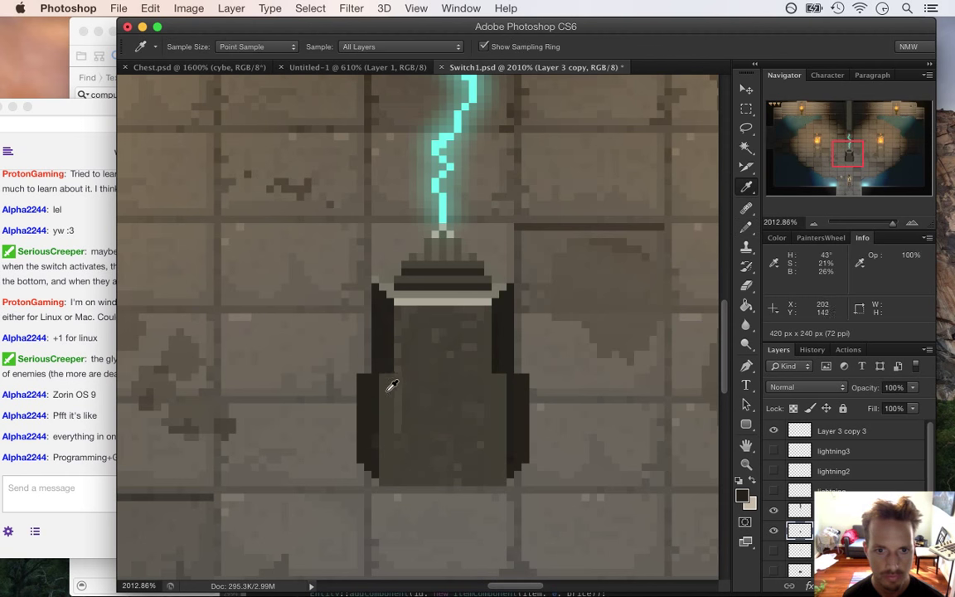
pyautogui.click(409, 300)
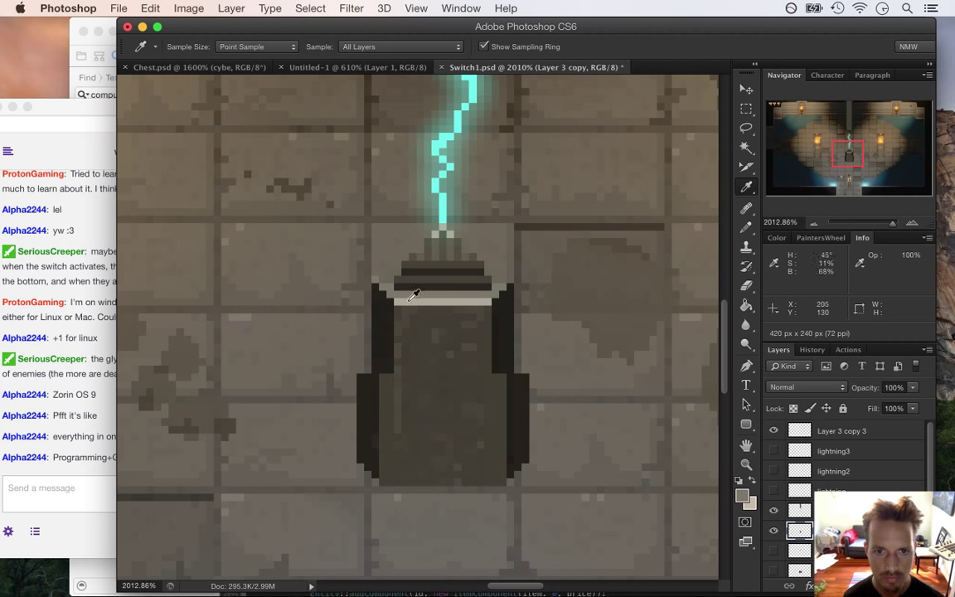
pyautogui.press('b')
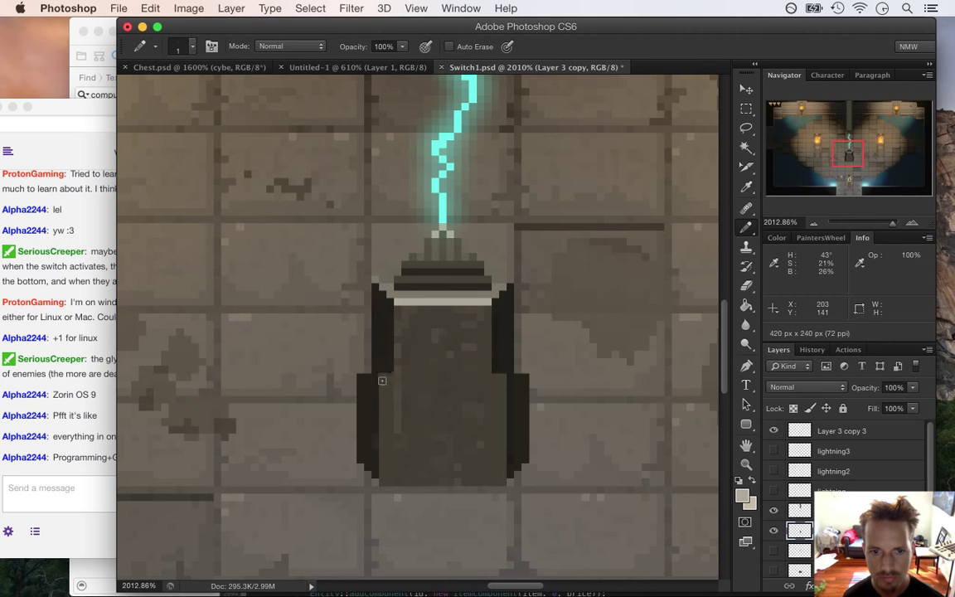
pyautogui.keyDown('alt'); pyautogui.click(348, 248); pyautogui.keyUp('alt')
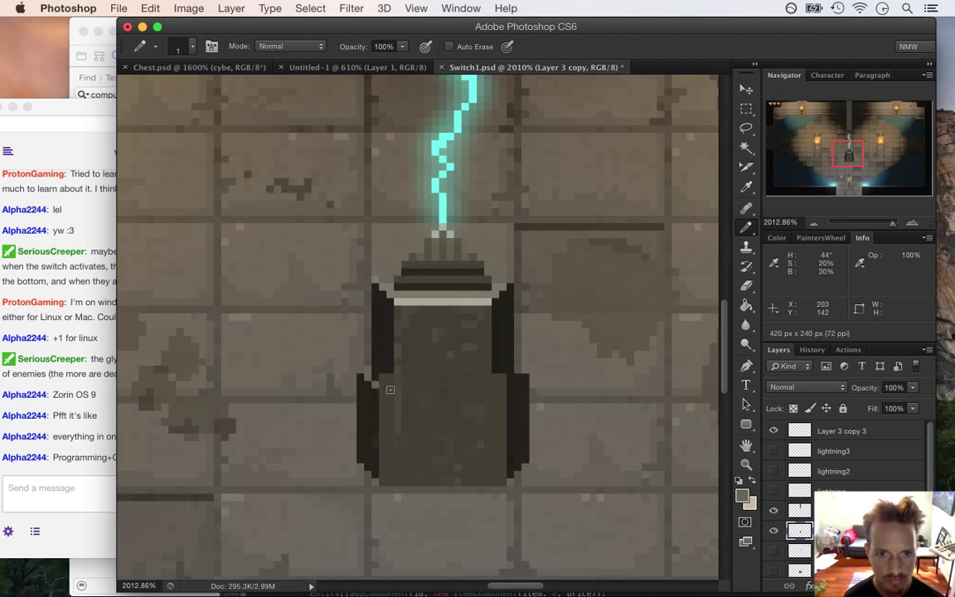
pyautogui.moveTo(382, 391); pyautogui.dragTo(492, 374)
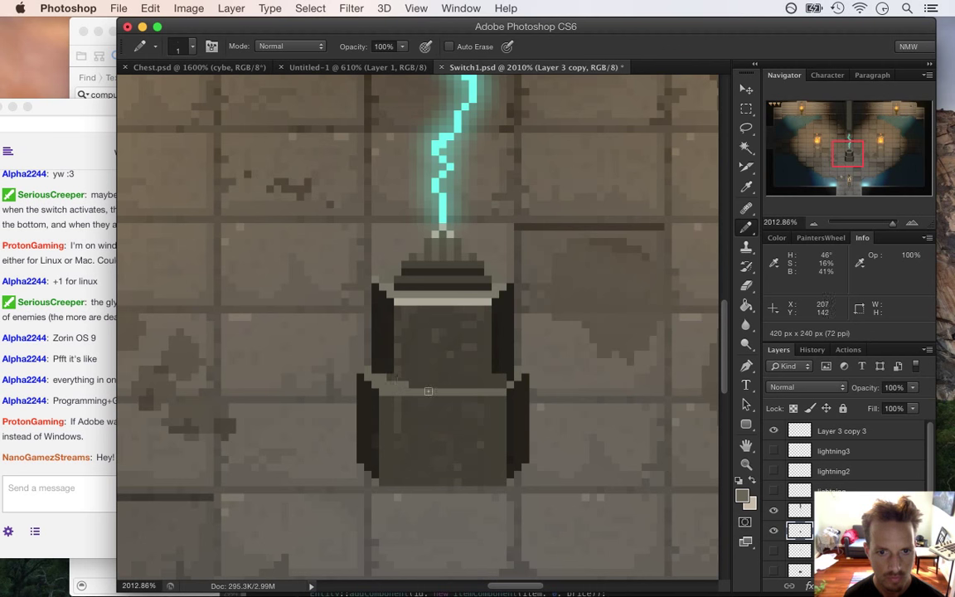
pyautogui.moveTo(397, 379)
pyautogui.mouseDown()
pyautogui.moveTo(457, 384)
pyautogui.moveTo(390, 377)
pyautogui.moveTo(499, 383)
pyautogui.moveTo(409, 386)
pyautogui.moveTo(493, 389)
pyautogui.mouseUp()
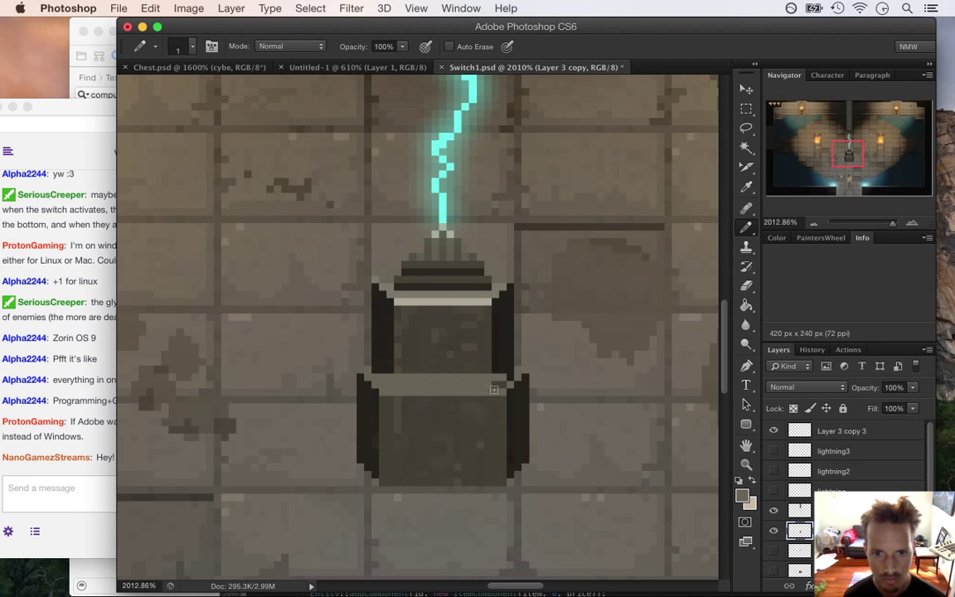
# - Switch to the Twitch chat in Safari, read the new comments about Adobe on Linux and the newcomer's greeting, and return to Photoshop
pyautogui.click(101, 443)
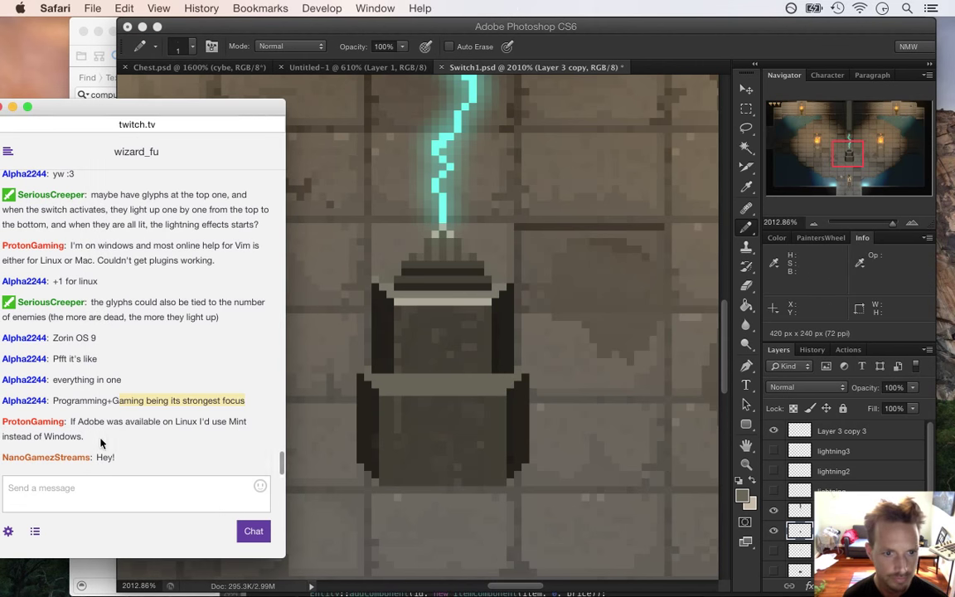
pyautogui.moveTo(79, 405); pyautogui.dragTo(117, 391)
pyautogui.click(113, 384)
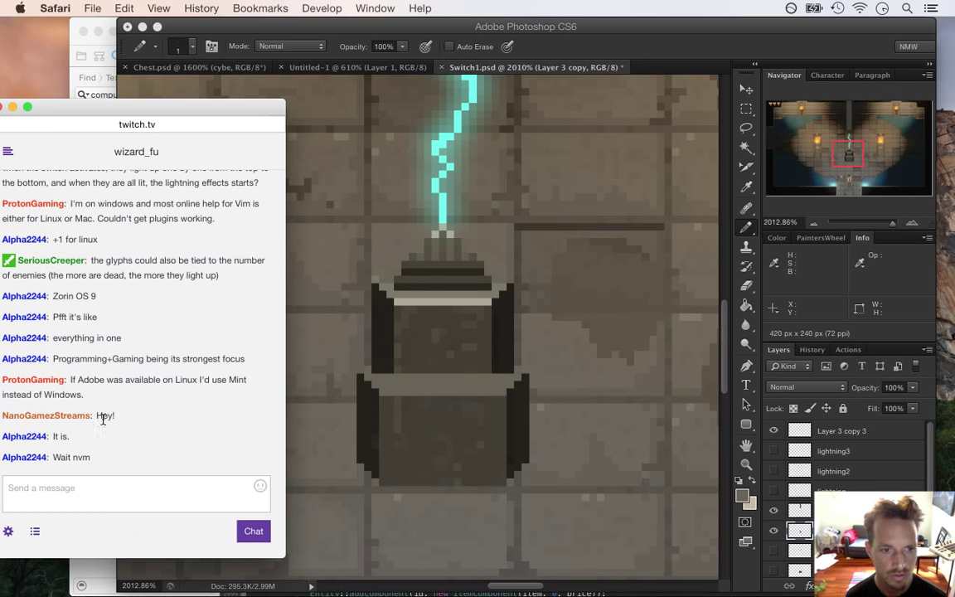
pyautogui.moveTo(97, 415); pyautogui.dragTo(119, 417)
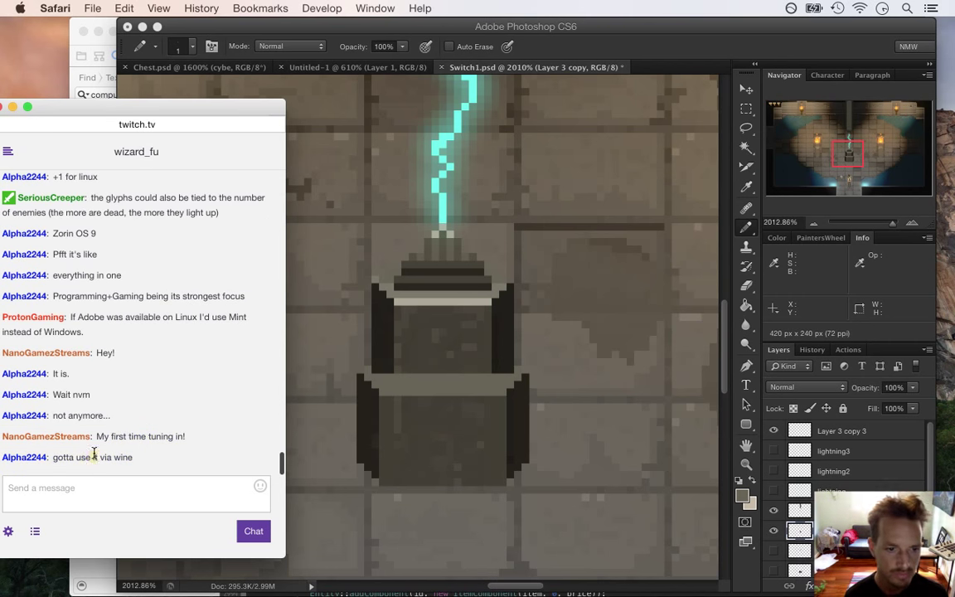
pyautogui.moveTo(96, 456); pyautogui.dragTo(136, 454)
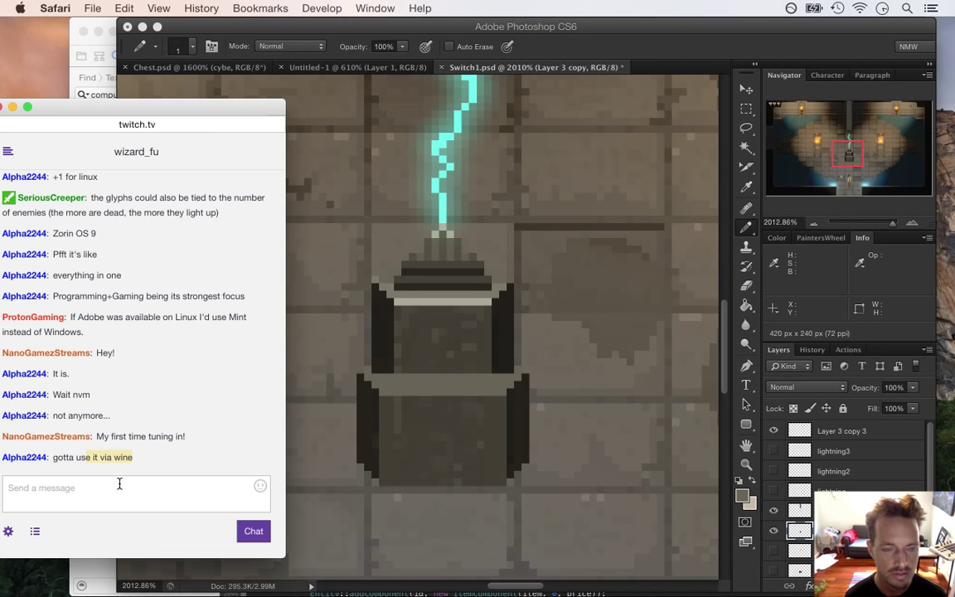
pyautogui.click(549, 32)
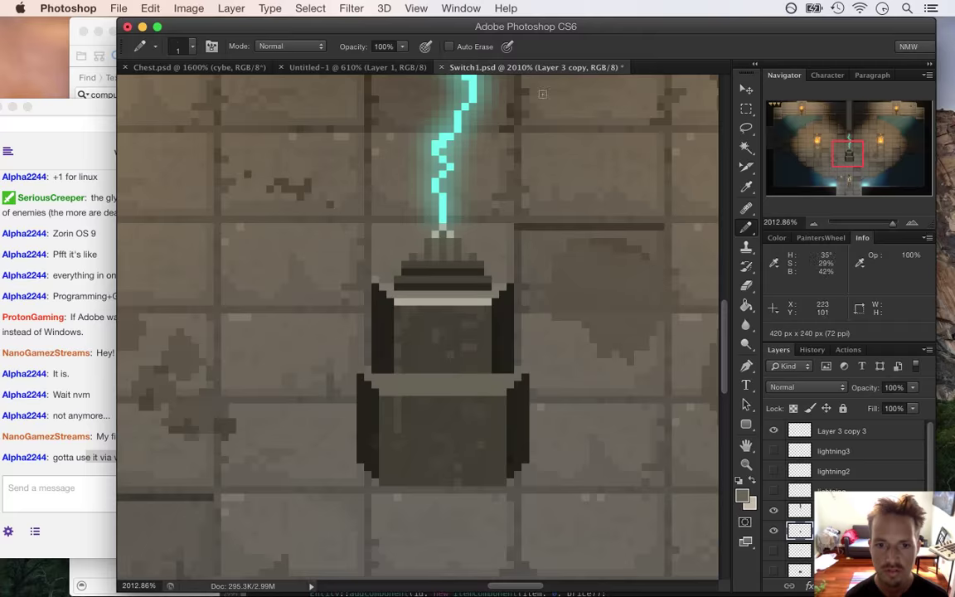
# - Sample the dark side colour and extend the upper block's side faces down onto the base's ledge
pyautogui.press('i')
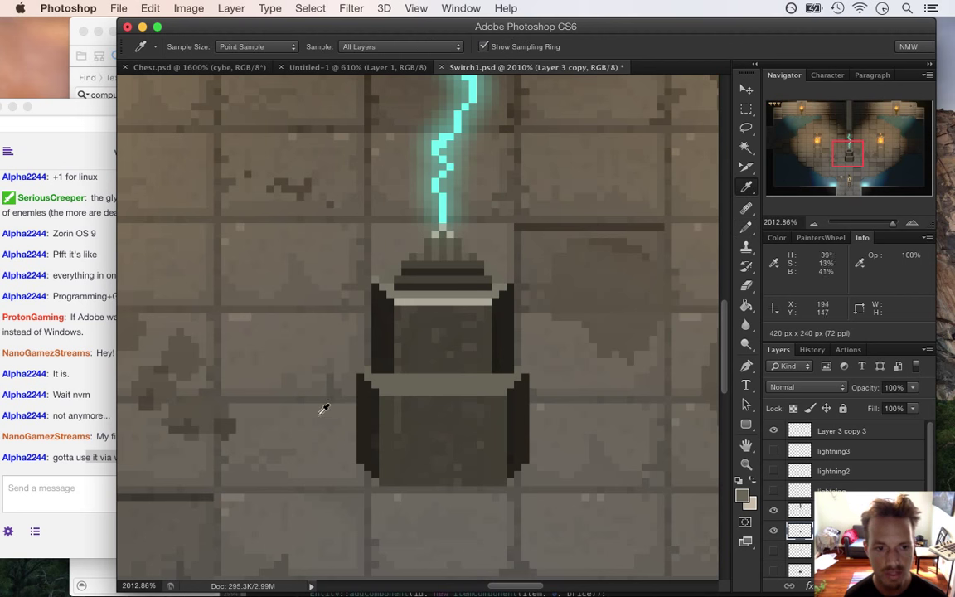
pyautogui.moveTo(419, 384); pyautogui.dragTo(379, 372)
pyautogui.click(367, 356)
pyautogui.press('b')
pyautogui.click(370, 372)
pyautogui.click(359, 371)
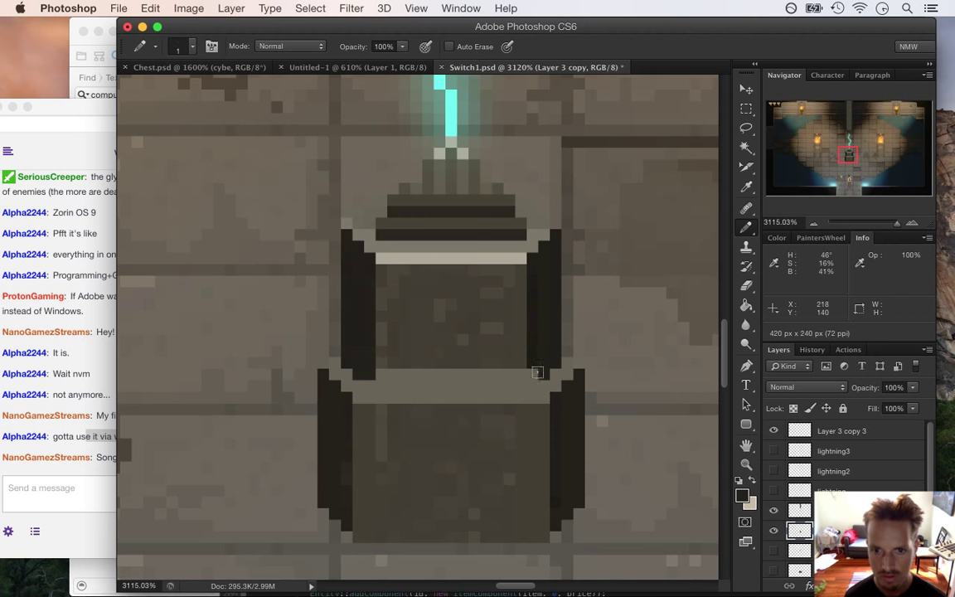
# - Extend the upper block's front face two pixel rows down in its own colour and add a ledge-coloured row beneath the ledge
pyautogui.press('i')
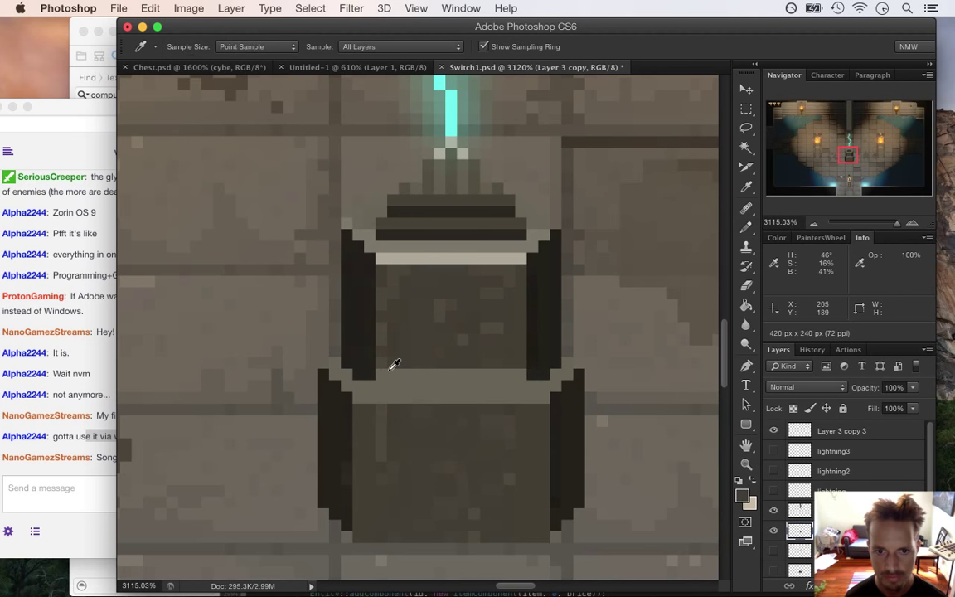
pyautogui.press('b')
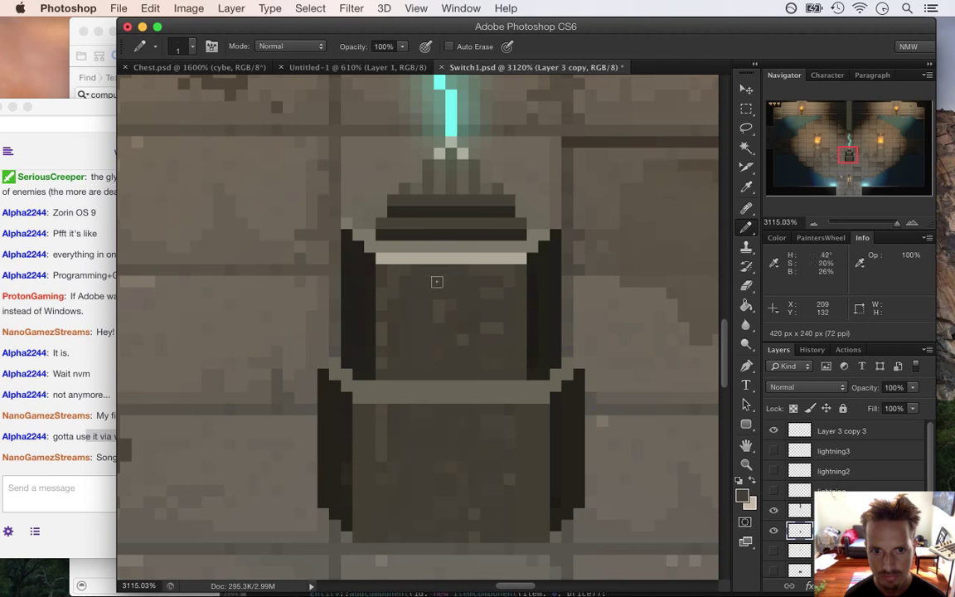
pyautogui.moveTo(380, 382); pyautogui.dragTo(514, 383)
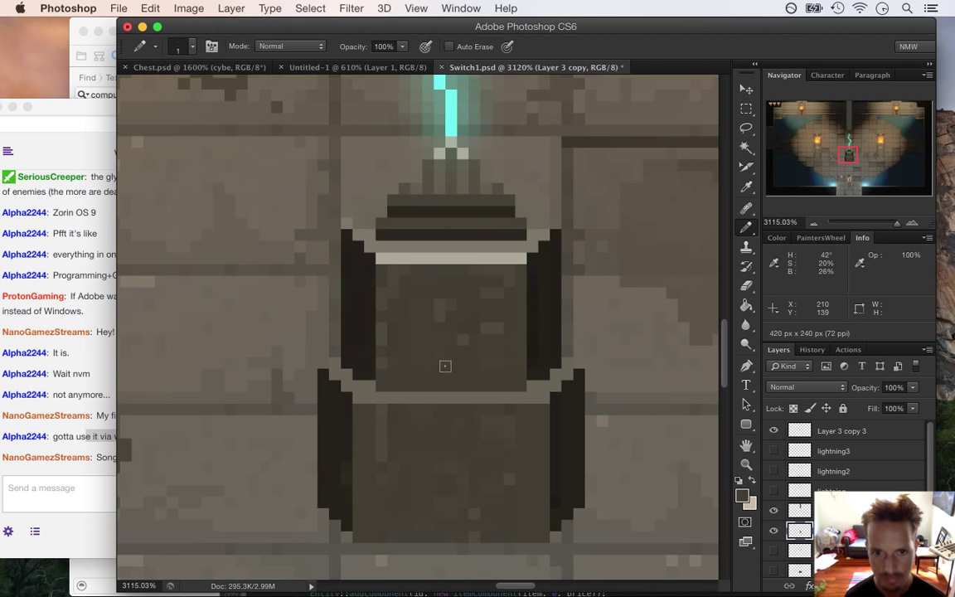
pyautogui.keyDown('alt'); pyautogui.click(373, 384); pyautogui.keyUp('alt')
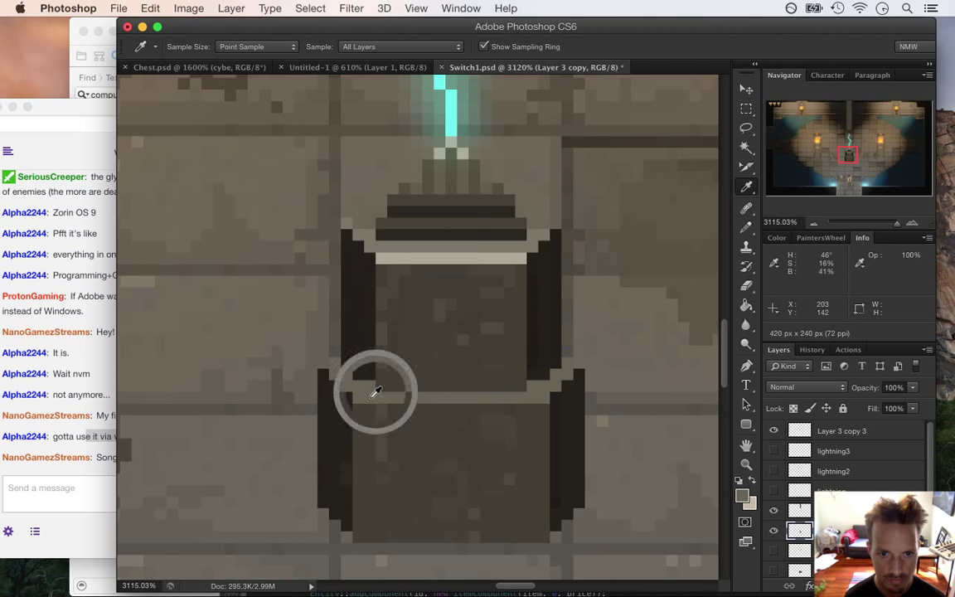
pyautogui.moveTo(366, 405); pyautogui.dragTo(497, 408)
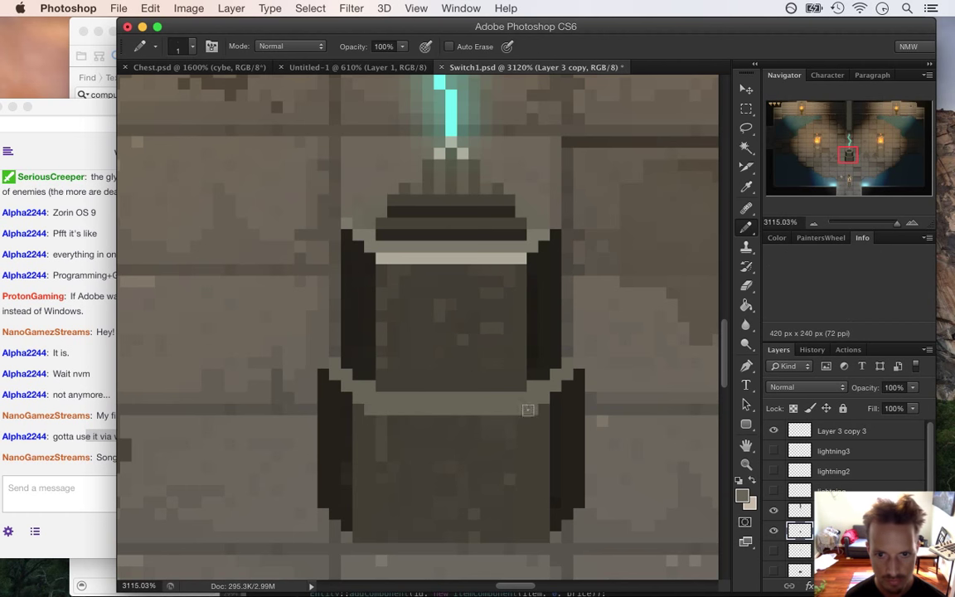
# - Sample the light highlight colour and pencil a one-pixel highlight line along the front edge of the base's ledge
pyautogui.moveTo(419, 338); pyautogui.dragTo(370, 374)
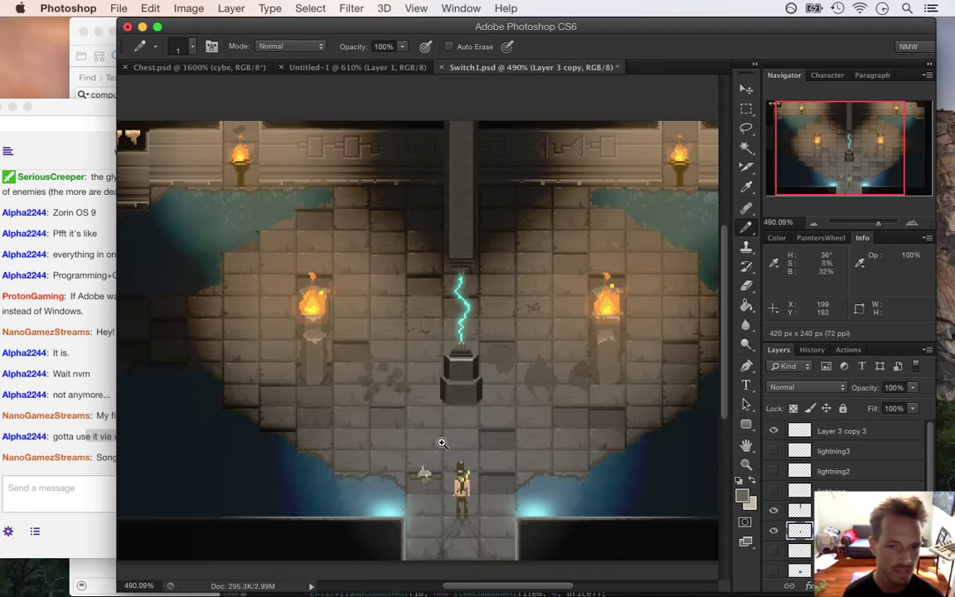
pyautogui.moveTo(459, 400); pyautogui.dragTo(533, 396)
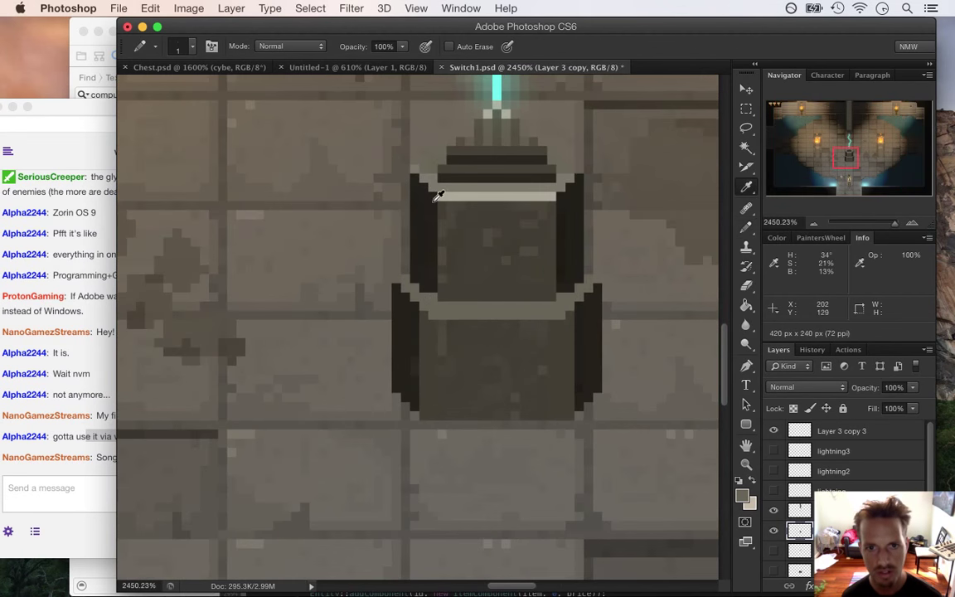
pyautogui.keyDown('alt'); pyautogui.click(412, 177); pyautogui.keyUp('alt')
pyautogui.moveTo(432, 314); pyautogui.dragTo(553, 314)
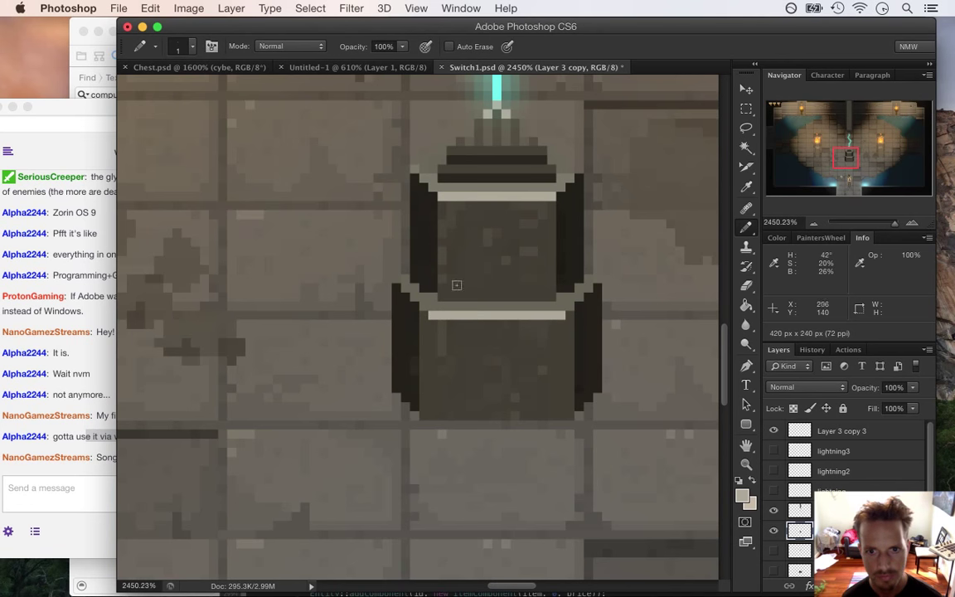
pyautogui.moveTo(496, 295); pyautogui.dragTo(373, 292)
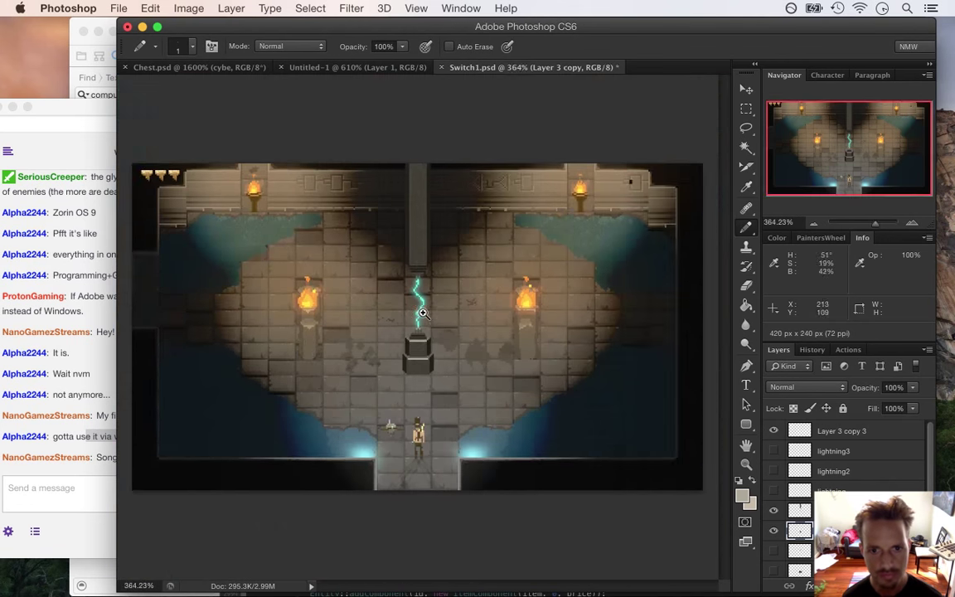
pyautogui.moveTo(404, 357); pyautogui.dragTo(514, 381)
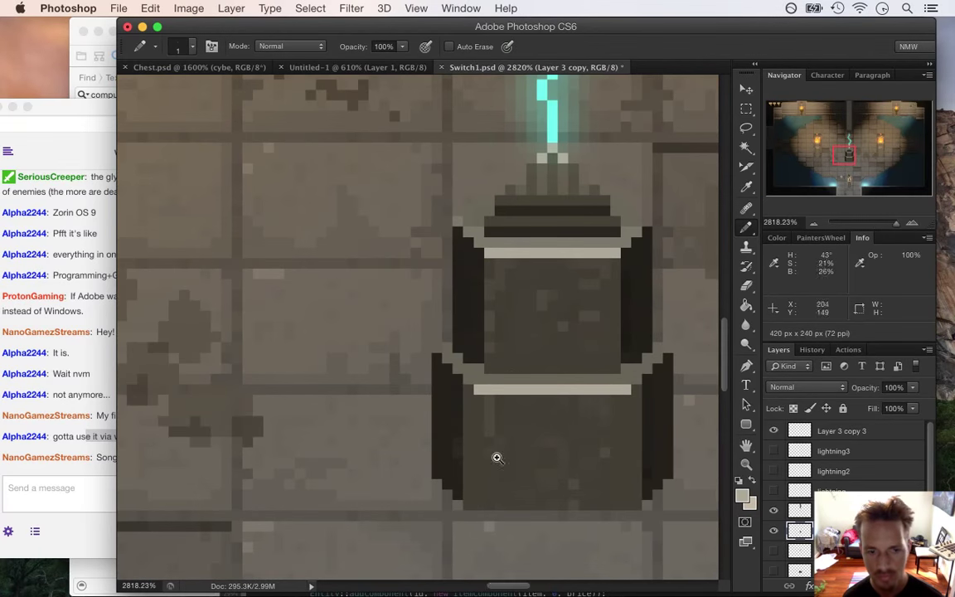
pyautogui.moveTo(493, 589); pyautogui.dragTo(522, 588)
# - Read the latest Twitch chat comment about Songbringer, return to Photoshop and review the pedestal within the room
pyautogui.click(102, 473)
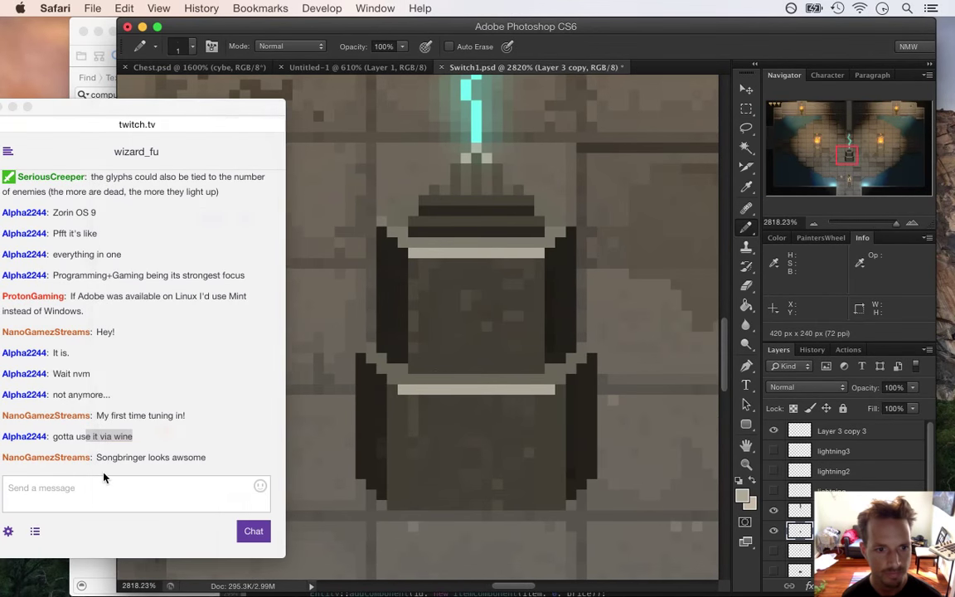
pyautogui.tripleClick(120, 457)
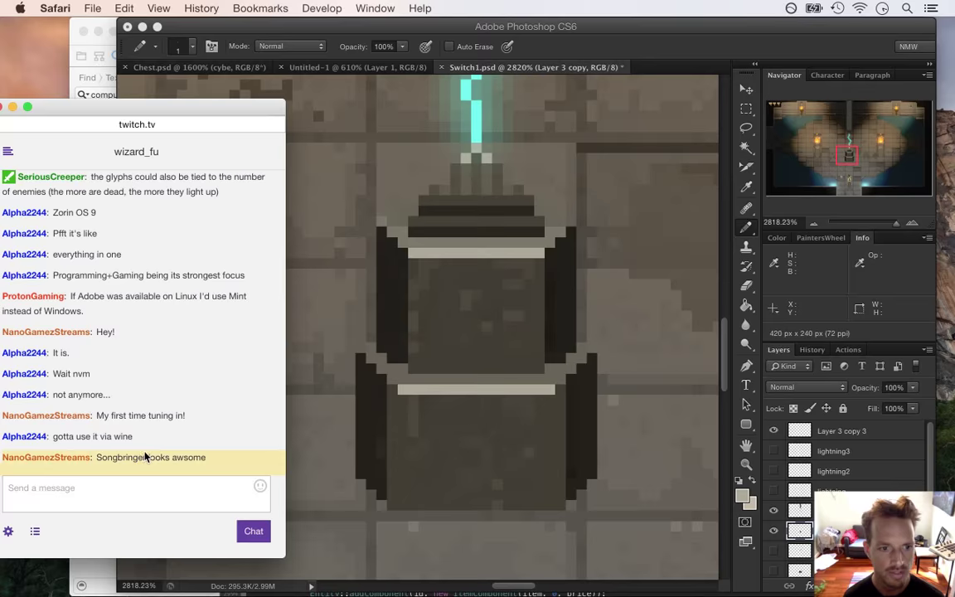
pyautogui.click(131, 462)
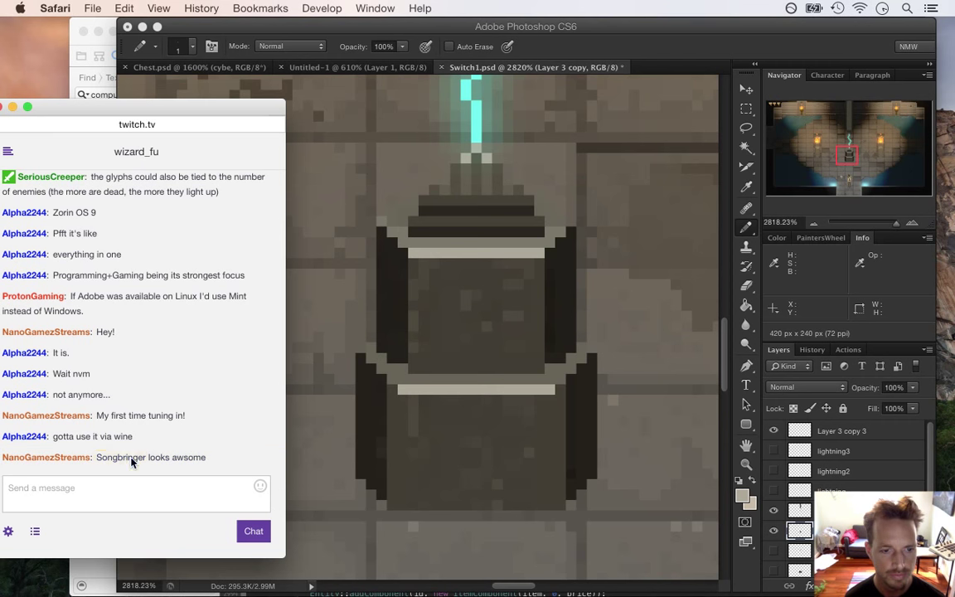
pyautogui.click(632, 43)
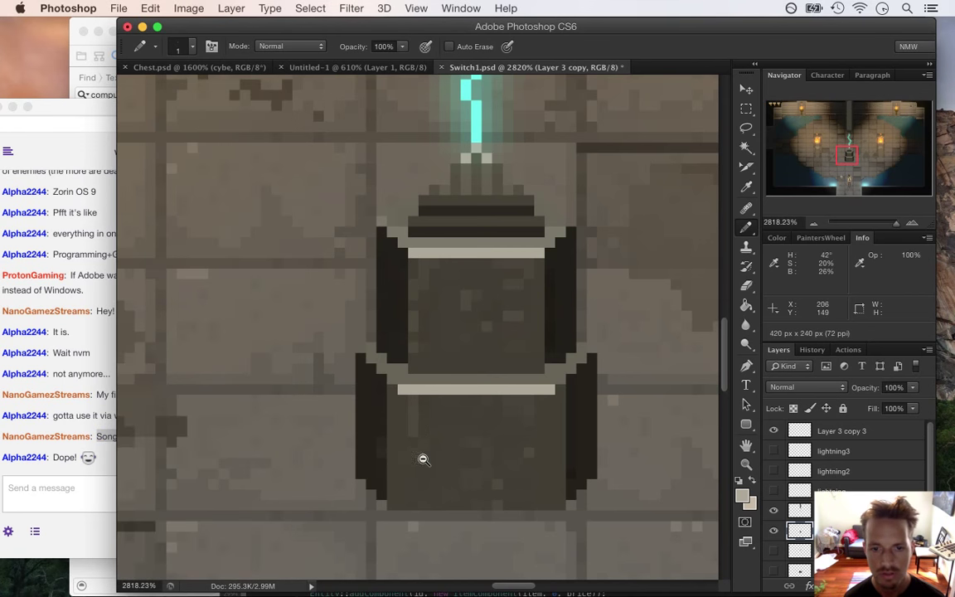
pyautogui.scroll(-4, 423, 458)
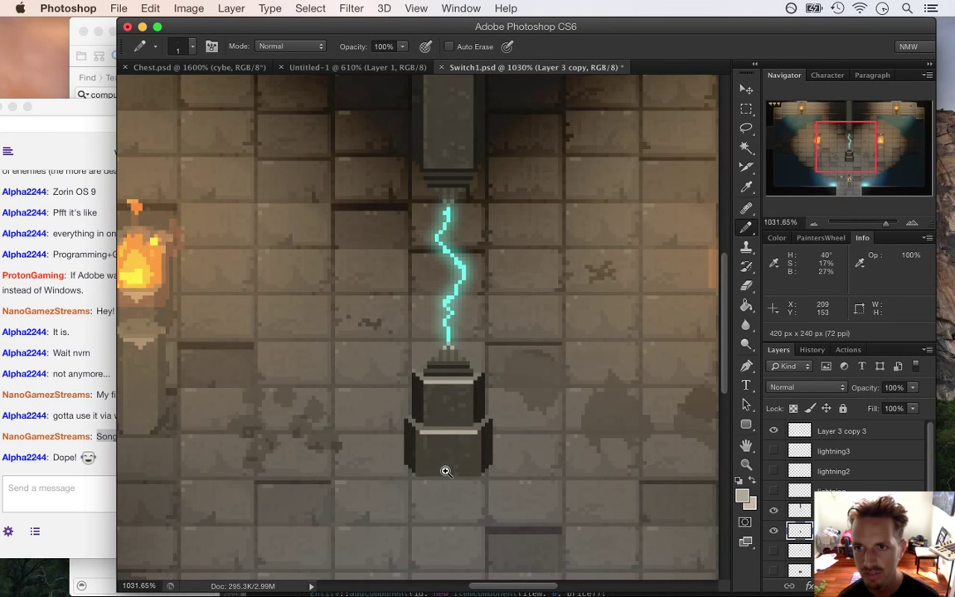
# - Compare the pedestal with the pillar above the lightning and sample the base's ledge colour
pyautogui.scroll(2, 725, 264)
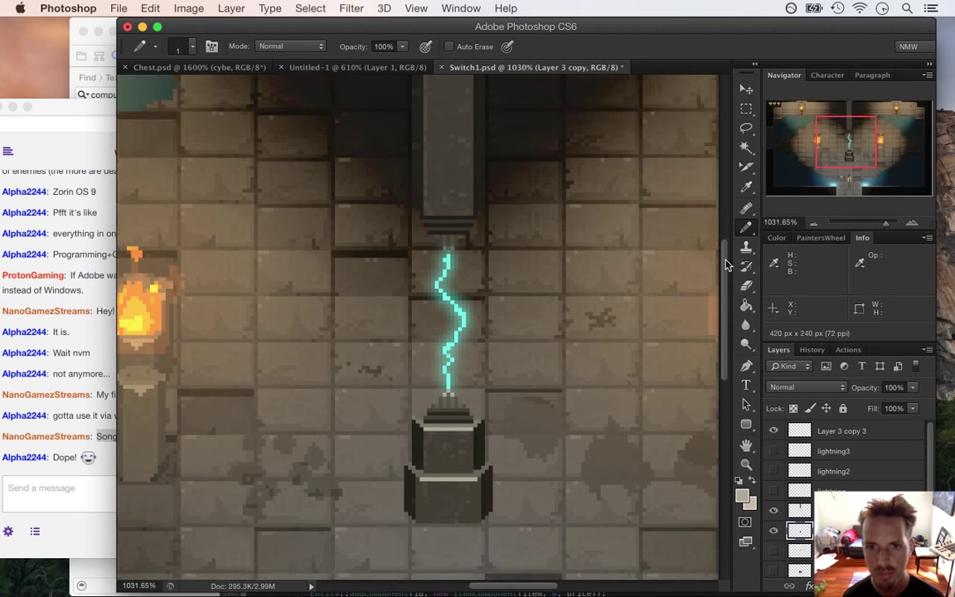
pyautogui.scroll(7, 650, 206)
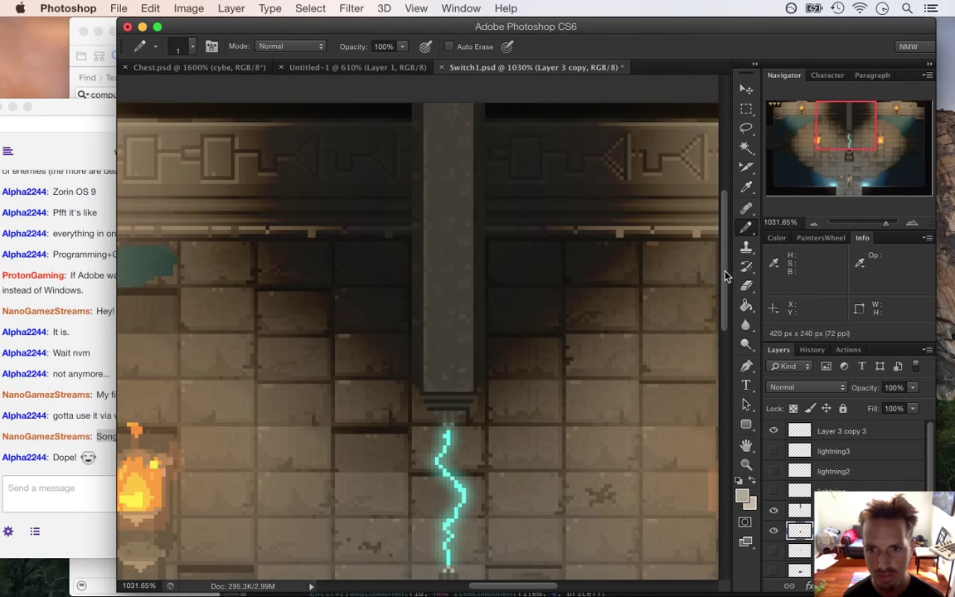
pyautogui.scroll(-11, 725, 276)
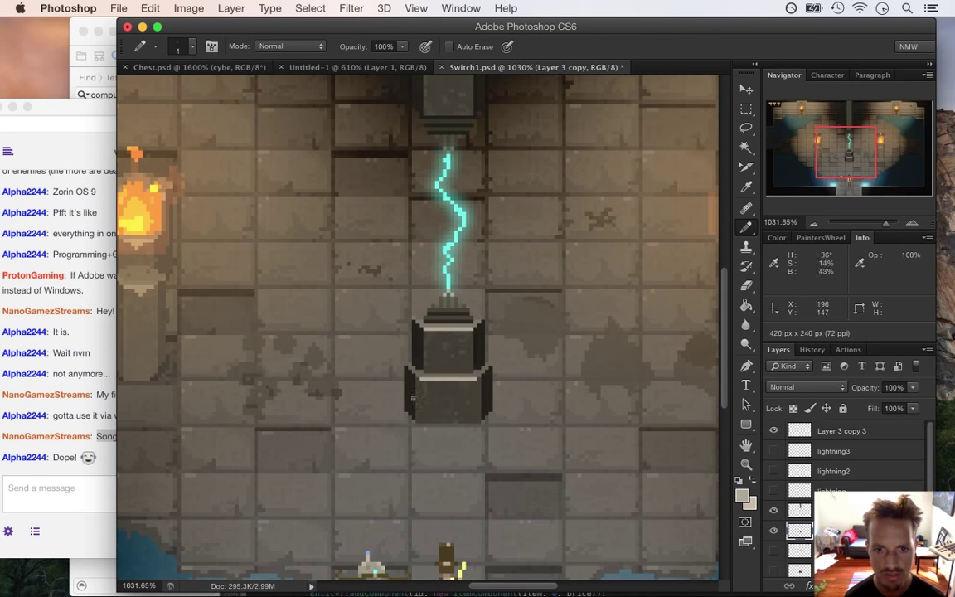
pyautogui.moveTo(418, 420)
pyautogui.mouseDown()
pyautogui.moveTo(493, 429)
pyautogui.moveTo(426, 406)
pyautogui.mouseUp()
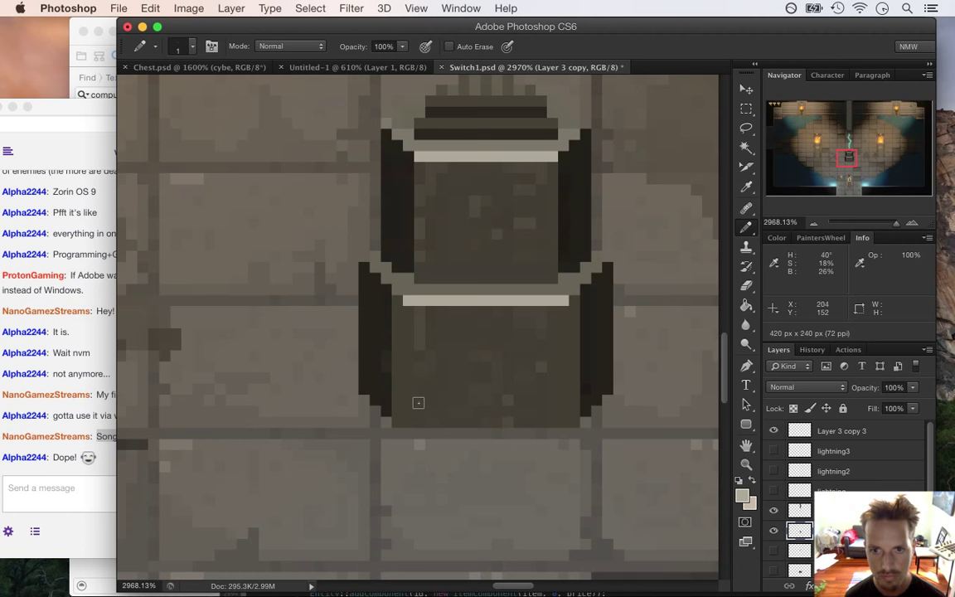
pyautogui.keyDown('alt'); pyautogui.click(406, 279); pyautogui.keyUp('alt')
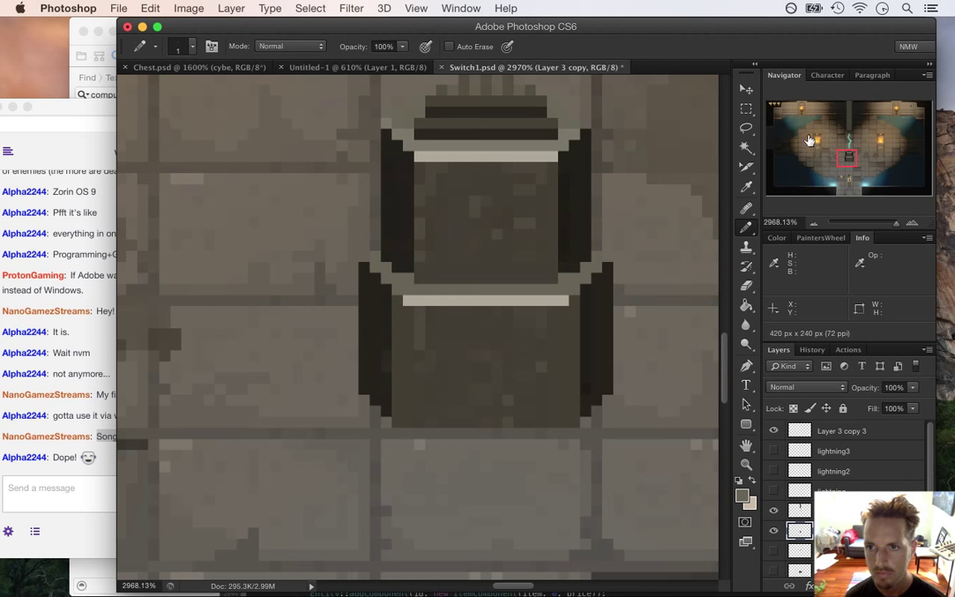
pyautogui.click(749, 108)
pyautogui.moveTo(463, 164); pyautogui.dragTo(499, 277)
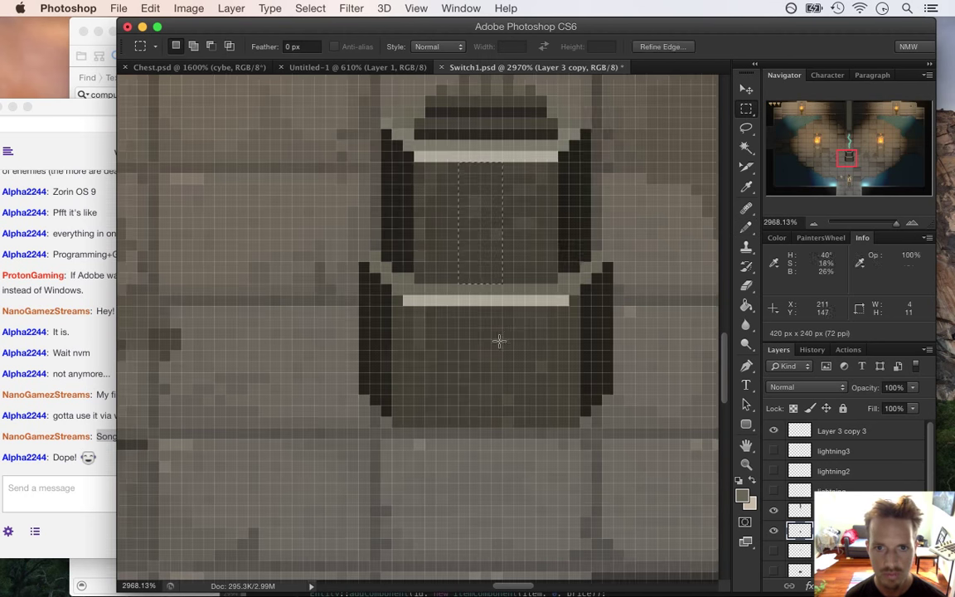
pyautogui.click(502, 165)
pyautogui.moveTo(502, 165); pyautogui.dragTo(522, 278)
pyautogui.click(475, 315)
pyautogui.moveTo(475, 315); pyautogui.dragTo(518, 428)
pyautogui.click(507, 406)
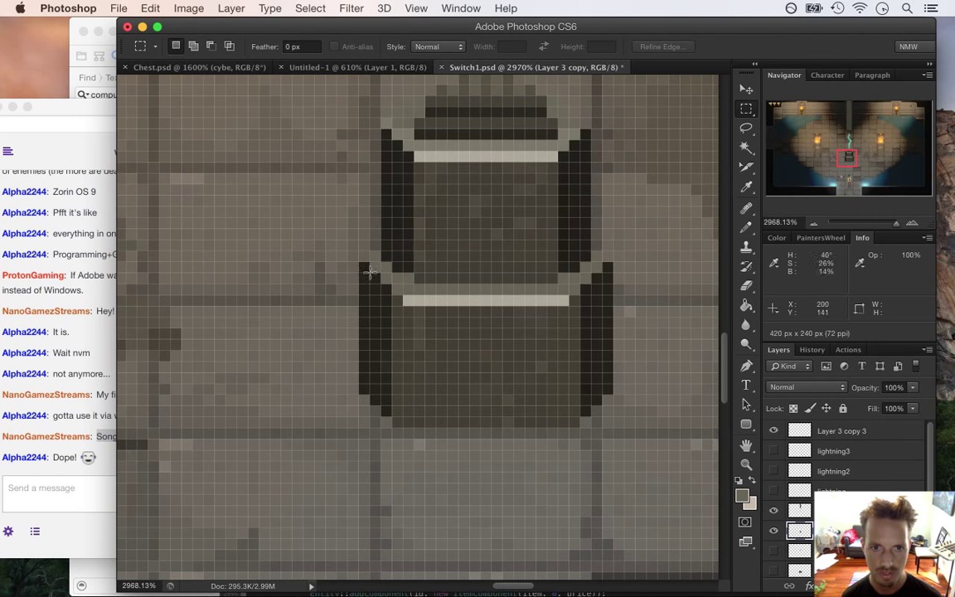
# - Copy the whole base block with its ledge and paste it as a new layer
pyautogui.moveTo(360, 249); pyautogui.dragTo(615, 426)
pyautogui.press('super+c')
pyautogui.press('super+v')
# - Move the pasted block 13 pixels down to form a third tier beneath the base
pyautogui.click(737, 91)
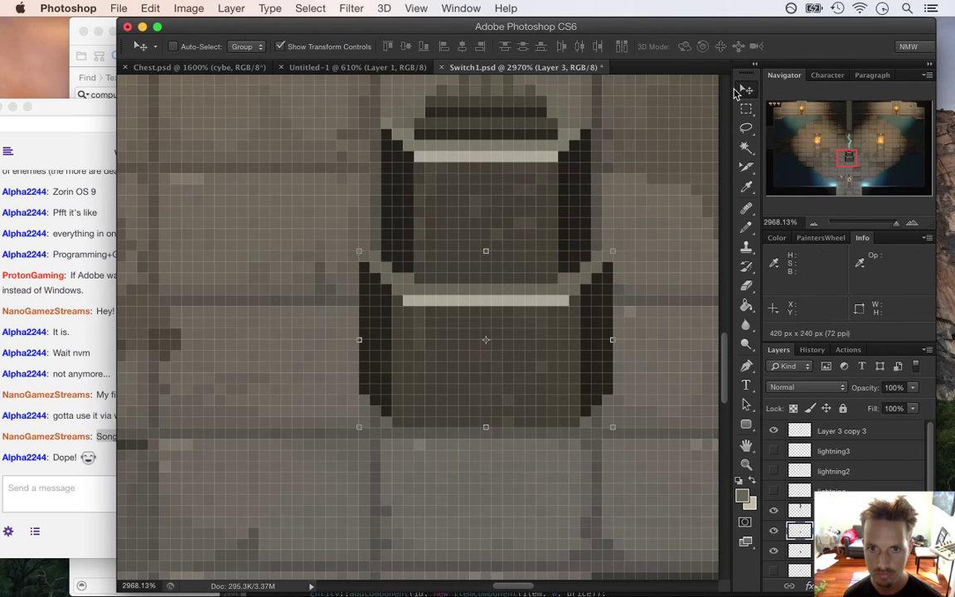
pyautogui.press('Down')
pyautogui.press('Down')
pyautogui.press('Down')
pyautogui.press('Down')
pyautogui.press('Down')
pyautogui.press('Down')
pyautogui.press('Down')
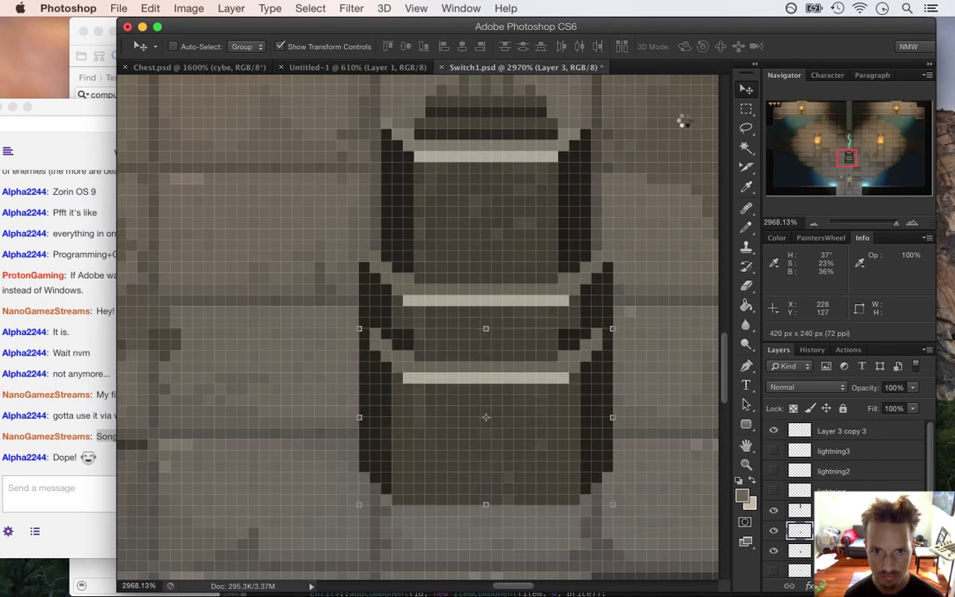
pyautogui.press('Down')
pyautogui.press('Down')
pyautogui.press('Down')
pyautogui.press('Down')
pyautogui.press('Down')
pyautogui.press('Down')
pyautogui.press('Down')
pyautogui.press('Down')
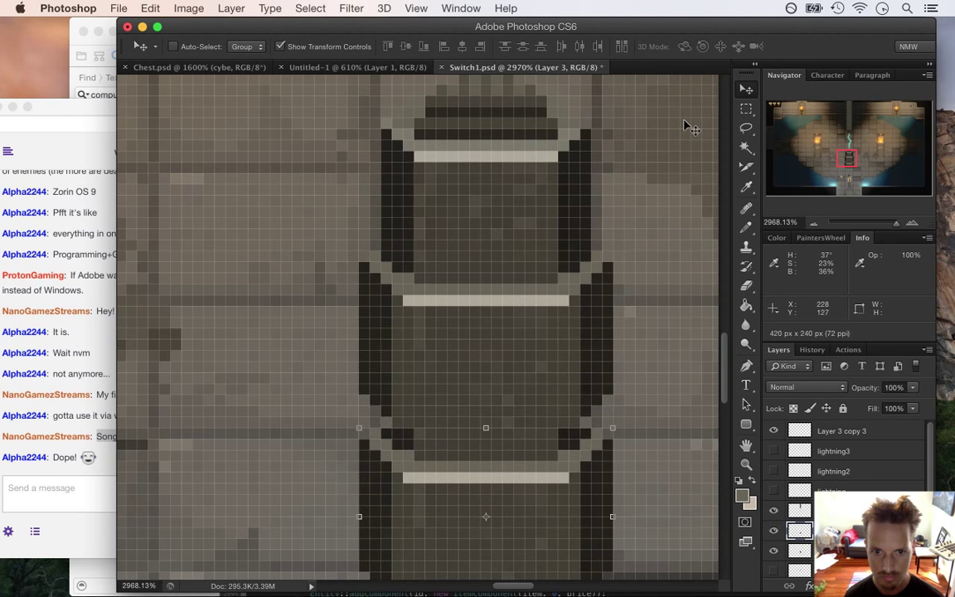
pyautogui.press('Up')
pyautogui.press('Up')
pyautogui.press('Up')
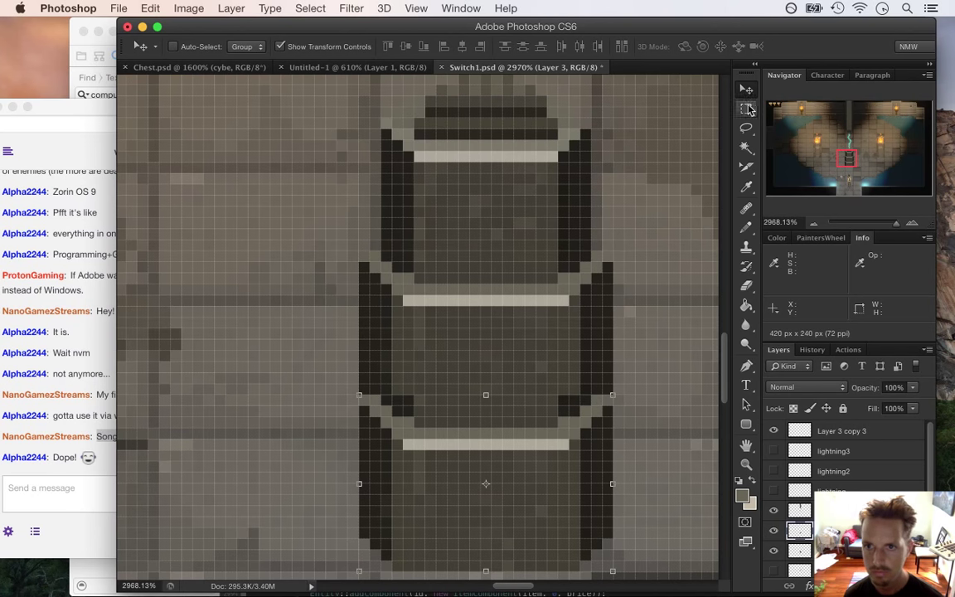
# - Erase the leftover dark side pixels above the new tier's ledge and sample the front-face colour
pyautogui.press('m')
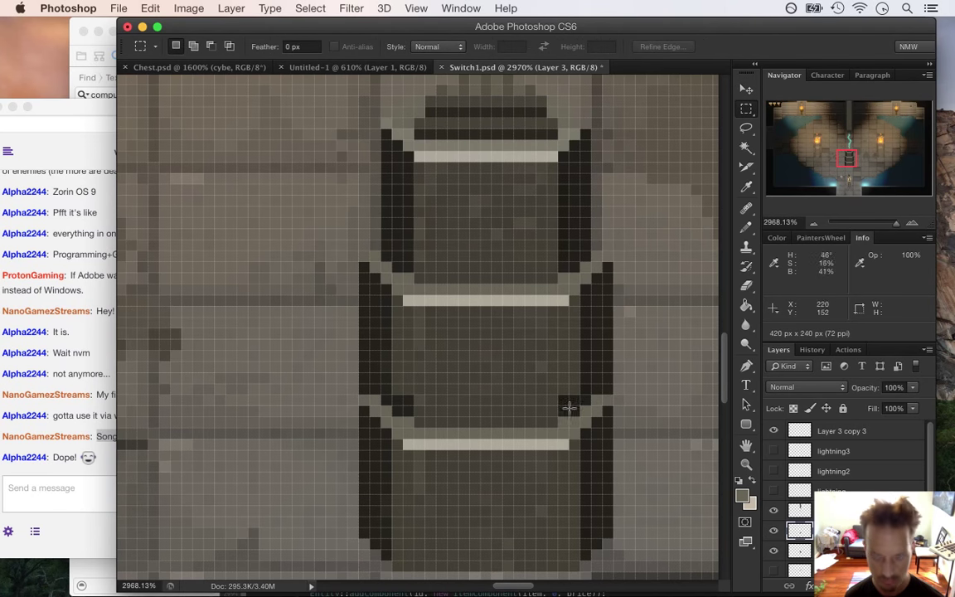
pyautogui.press('super+h')
pyautogui.press('b')
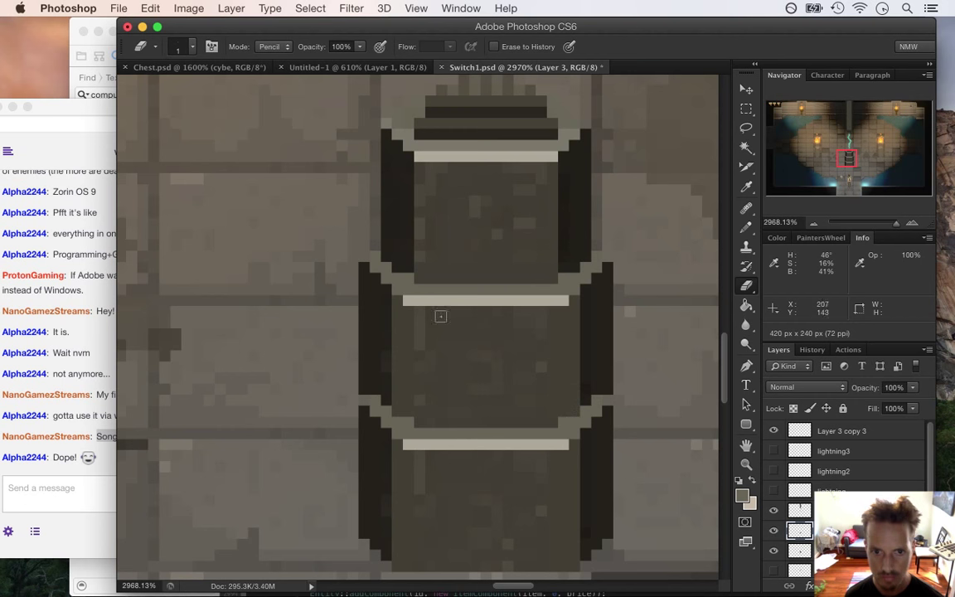
pyautogui.scroll(-2, 649, 321)
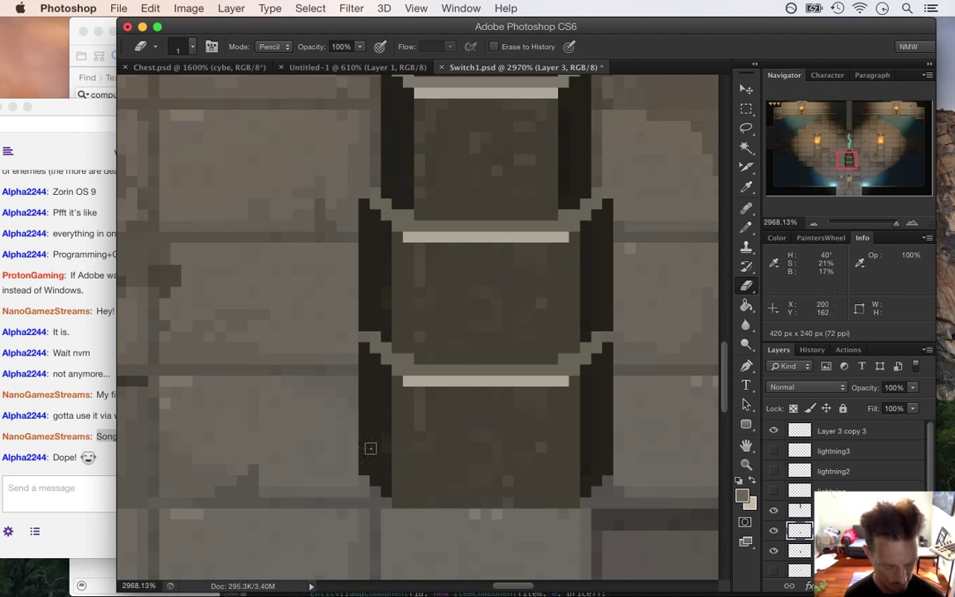
pyautogui.press('i')
pyautogui.click(389, 385)
pyautogui.press('b')
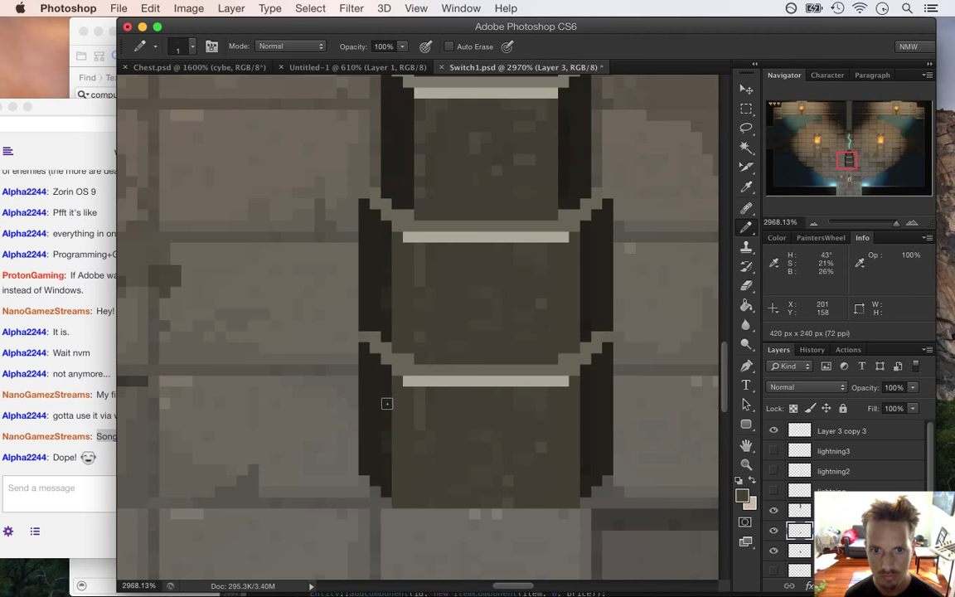
# - Select the right part of the new bottom tier and shift it two pixels to the right
pyautogui.press('m')
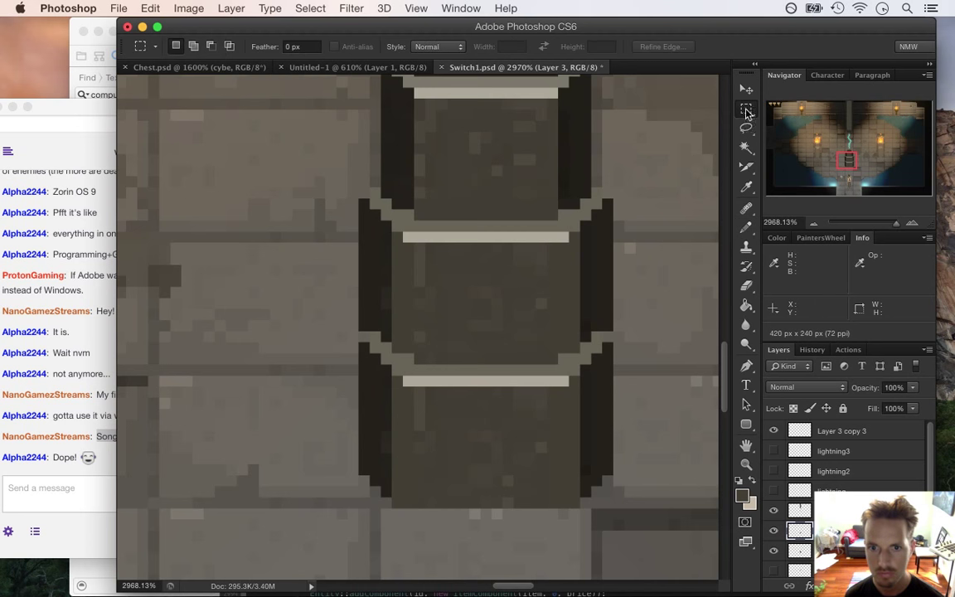
pyautogui.moveTo(526, 315); pyautogui.dragTo(631, 505)
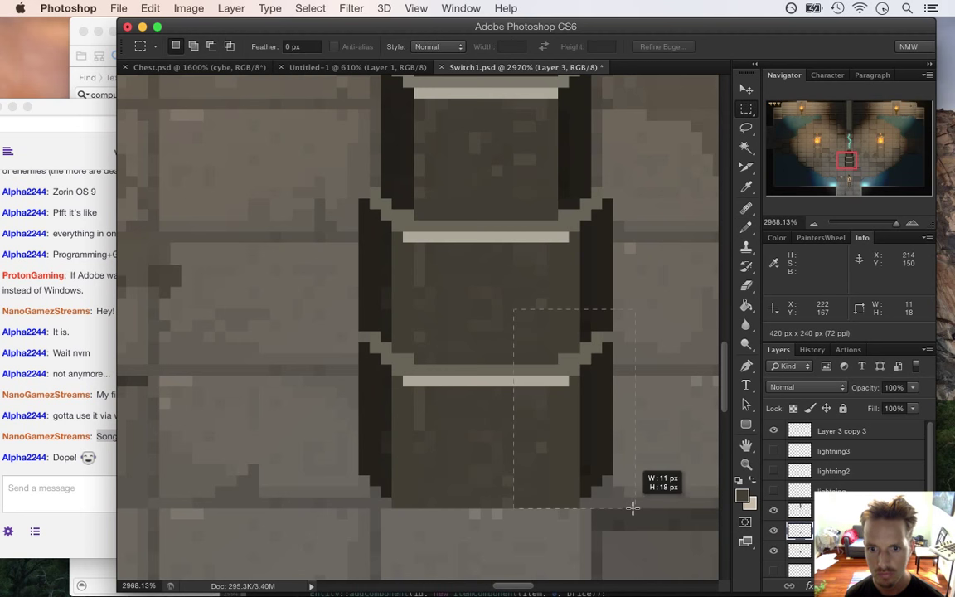
pyautogui.click(746, 88)
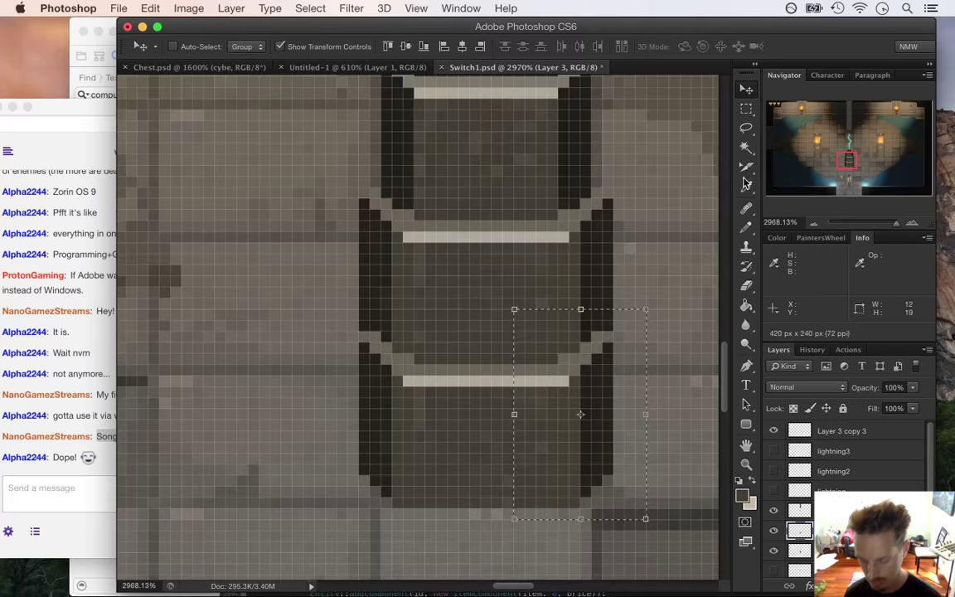
pyautogui.press('Right')
pyautogui.press('Right')
pyautogui.click(746, 109)
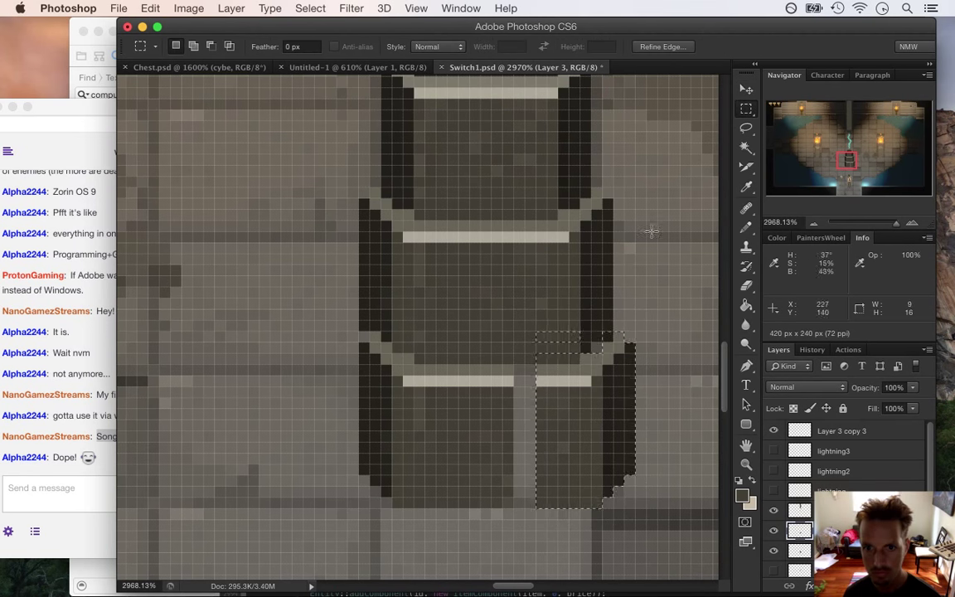
# - Select the left part of the bottom tier, shift it two pixels to the left and clear the selection
pyautogui.click(425, 356)
pyautogui.moveTo(436, 287); pyautogui.dragTo(336, 520)
pyautogui.click(746, 90)
pyautogui.press('Left')
pyautogui.press('Left')
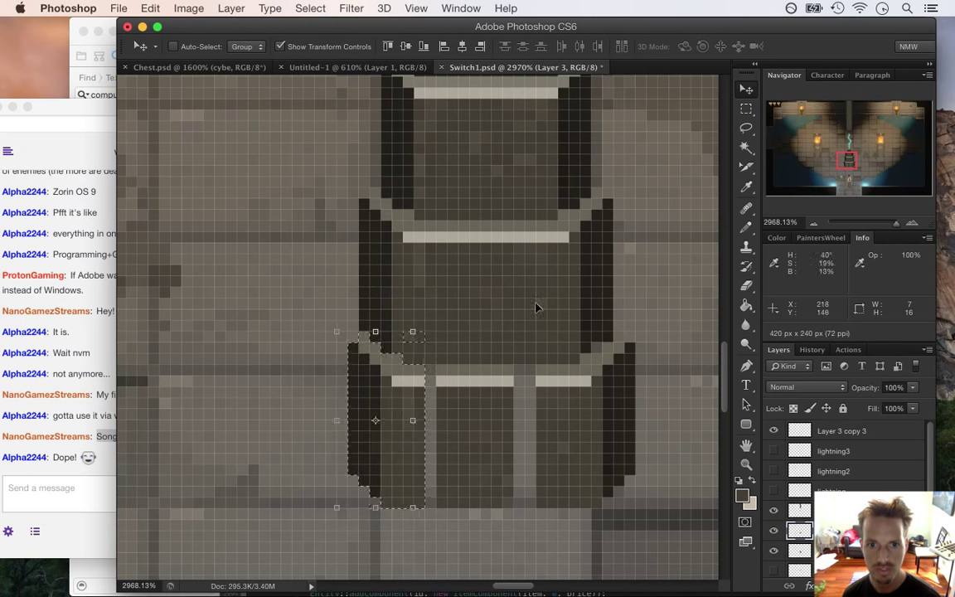
pyautogui.press('m')
pyautogui.click(452, 336)
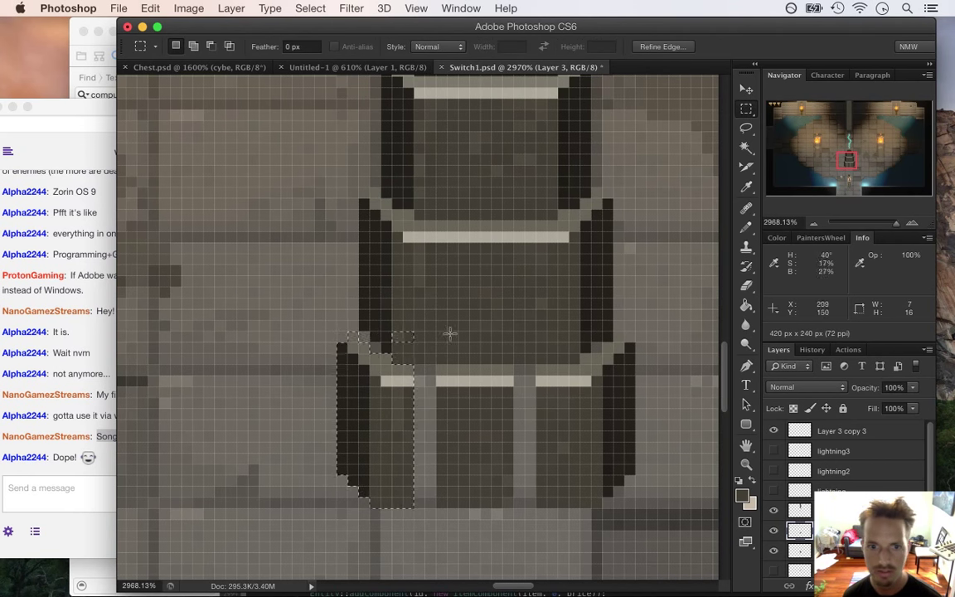
pyautogui.hotkey('ctrl', 'd')
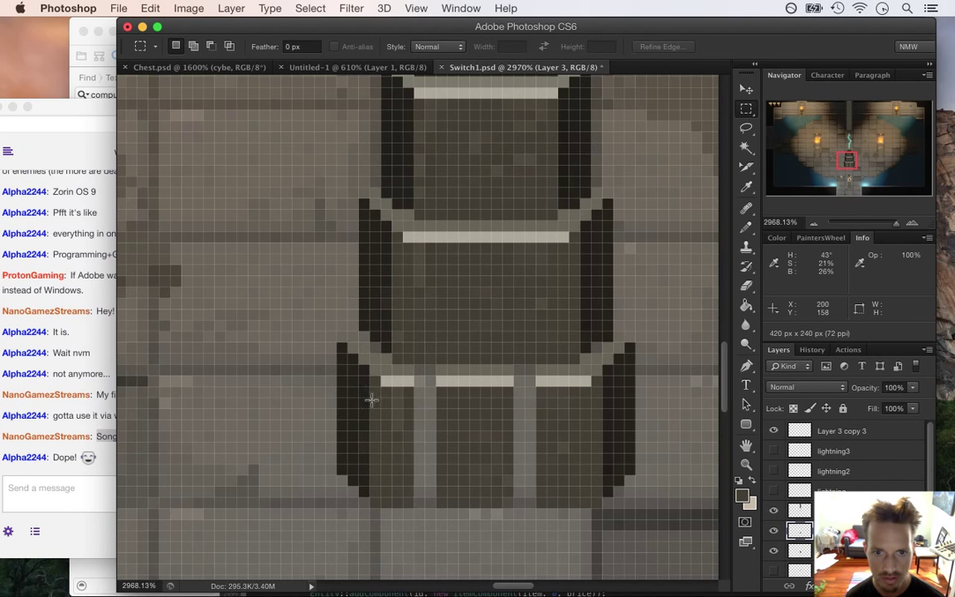
# - Hide the pixel grid, identify the two pedestal layers by toggling their visibility, and merge them into one layer
pyautogui.press('super+h')
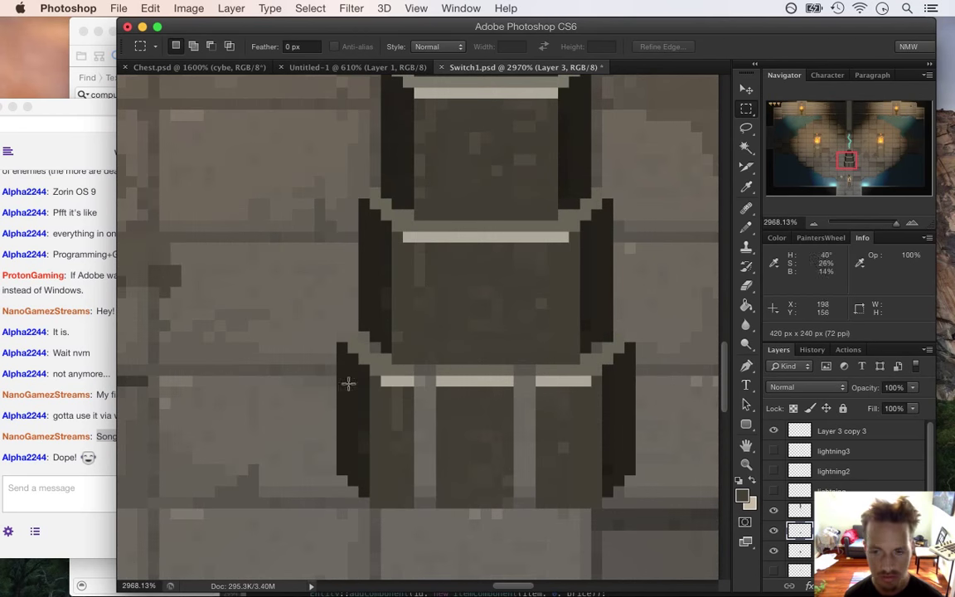
pyautogui.click(773, 532)
pyautogui.click(773, 531)
pyautogui.click(774, 551)
pyautogui.click(773, 552)
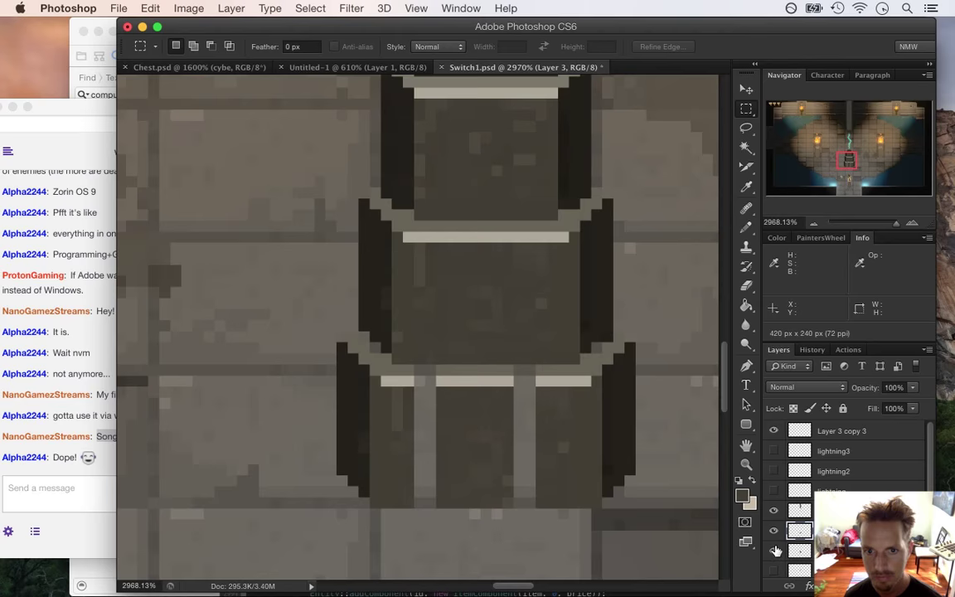
pyautogui.keyDown('shift'); pyautogui.click(862, 551); pyautogui.keyUp('shift')
pyautogui.rightClick(862, 551)
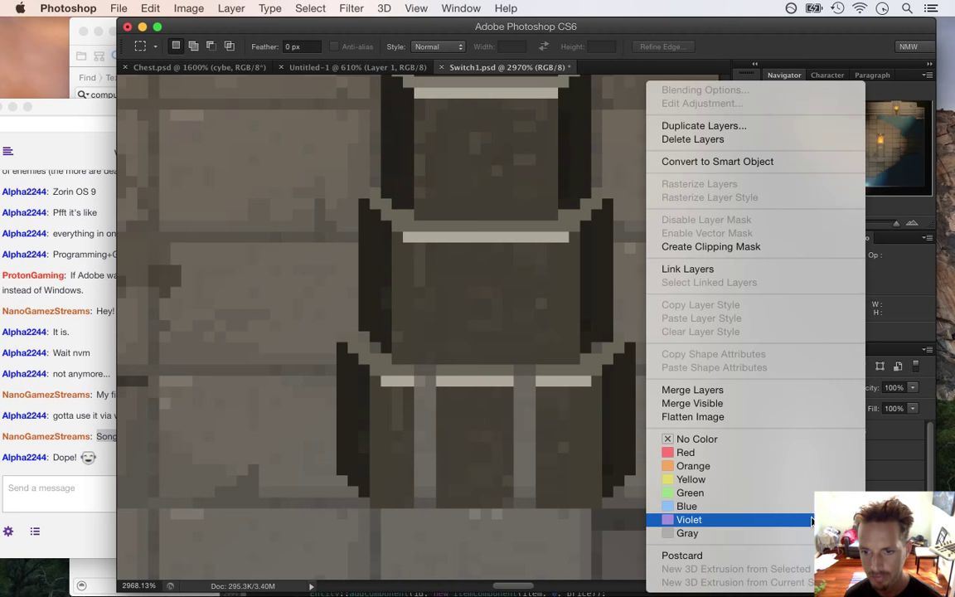
pyautogui.click(734, 392)
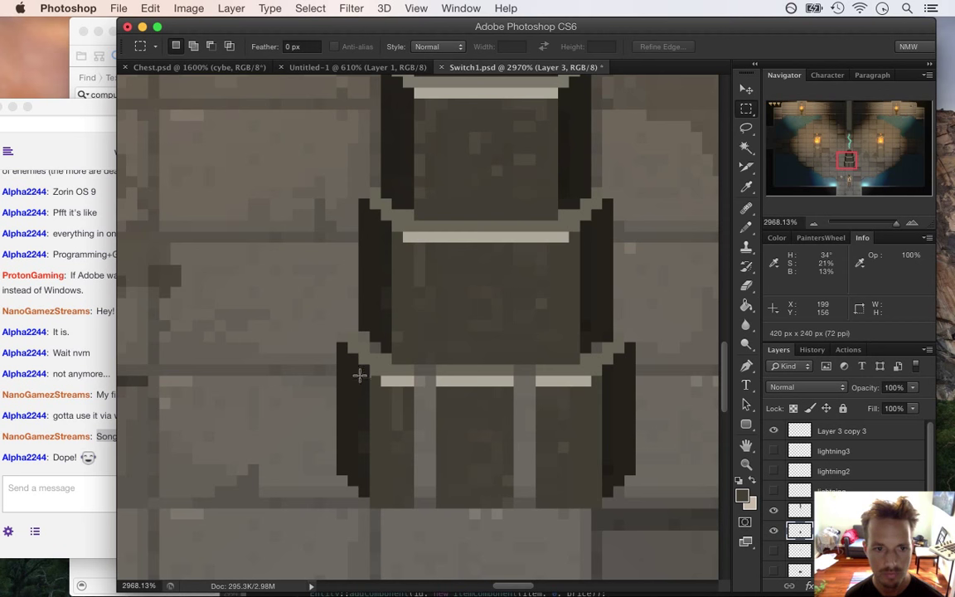
# - Pencil over the gaps in the bottom tier's ledge and highlight line with their own sampled colours
pyautogui.press('i')
pyautogui.press('b')
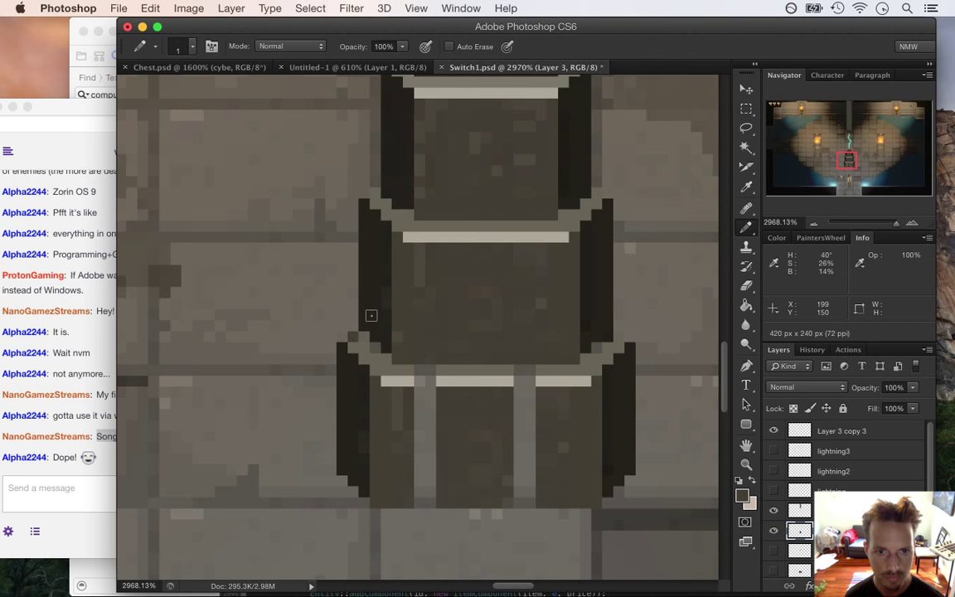
pyautogui.keyDown('alt'); pyautogui.click(361, 336); pyautogui.keyUp('alt')
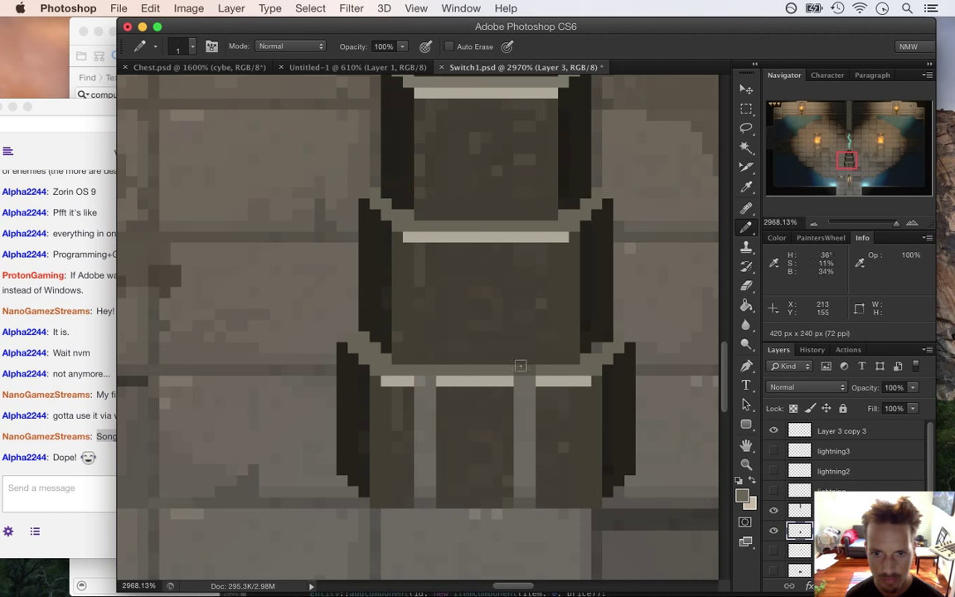
pyautogui.keyDown('alt'); pyautogui.click(475, 383); pyautogui.keyUp('alt')
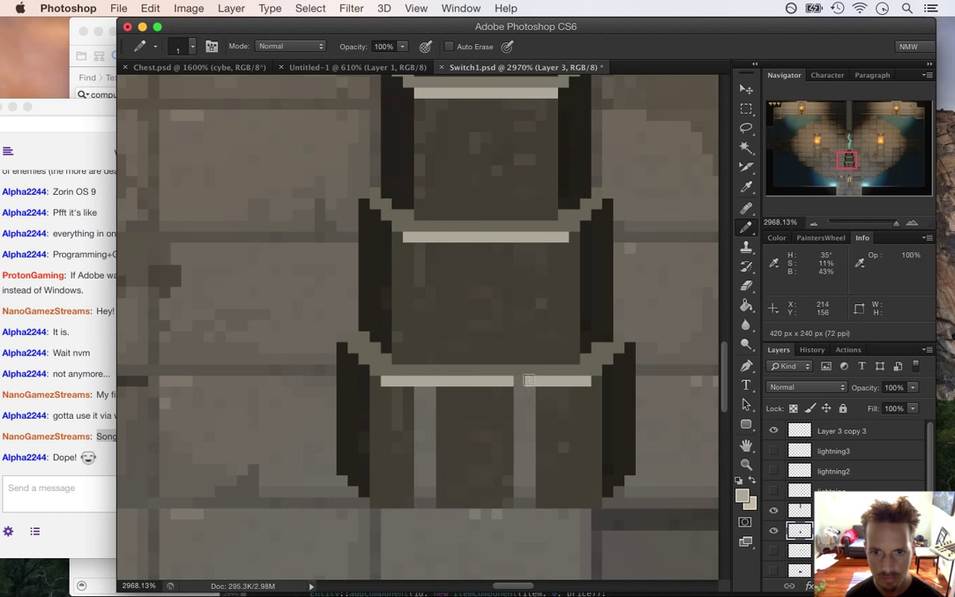
# - Sample the front-face colour, fill the two vertical gaps in the bottom tier's face and review it in the room
pyautogui.keyDown('alt'); pyautogui.click(416, 401); pyautogui.keyUp('alt')
pyautogui.moveTo(417, 426)
pyautogui.mouseDown()
pyautogui.moveTo(433, 392)
pyautogui.moveTo(419, 490)
pyautogui.moveTo(425, 470)
pyautogui.moveTo(427, 496)
pyautogui.mouseUp()
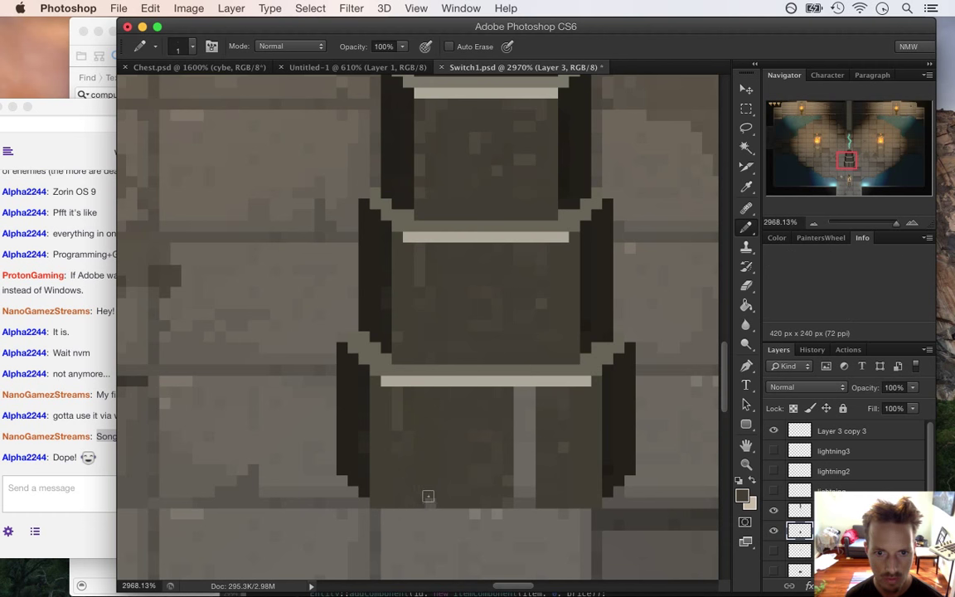
pyautogui.moveTo(524, 500); pyautogui.dragTo(517, 436)
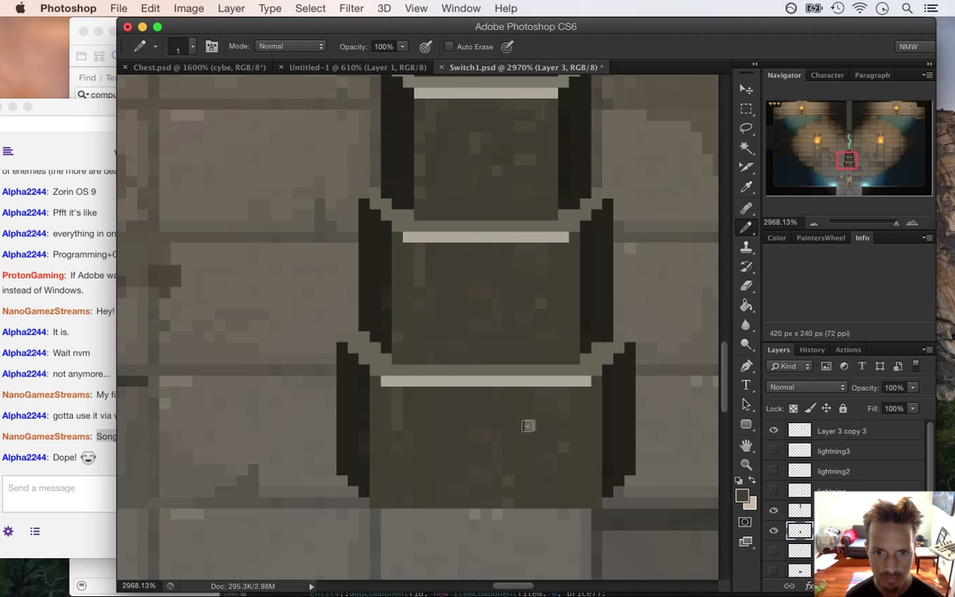
pyautogui.moveTo(470, 291); pyautogui.dragTo(438, 379)
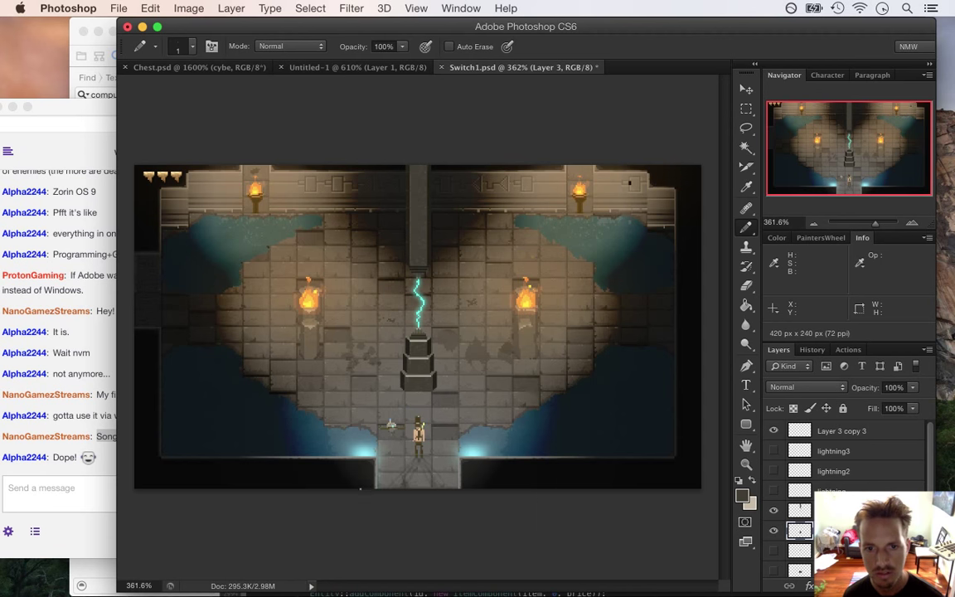
# - Shorten the bottom tier by selecting its lower part across the full width and moving it four pixels up
pyautogui.moveTo(409, 383); pyautogui.dragTo(464, 343)
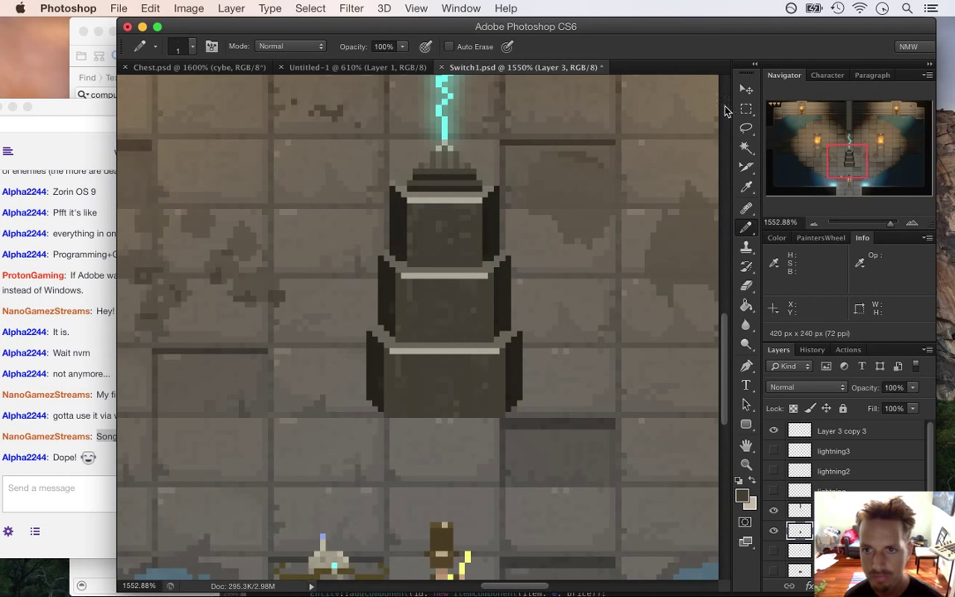
pyautogui.press('m')
pyautogui.moveTo(349, 437); pyautogui.dragTo(569, 377)
pyautogui.click(746, 89)
pyautogui.press('Up')
pyautogui.press('Up')
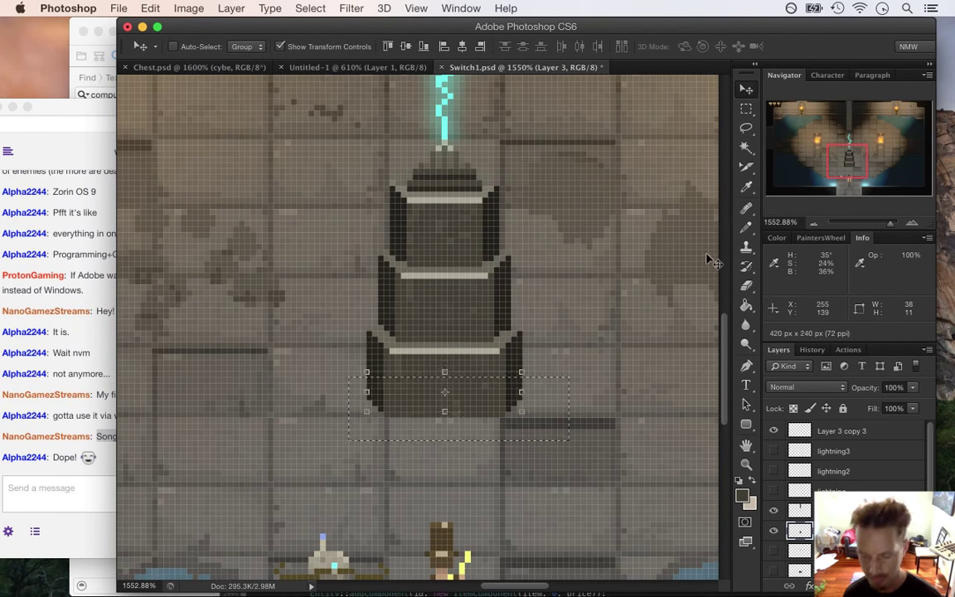
pyautogui.hotkey('ctrl', 'd')
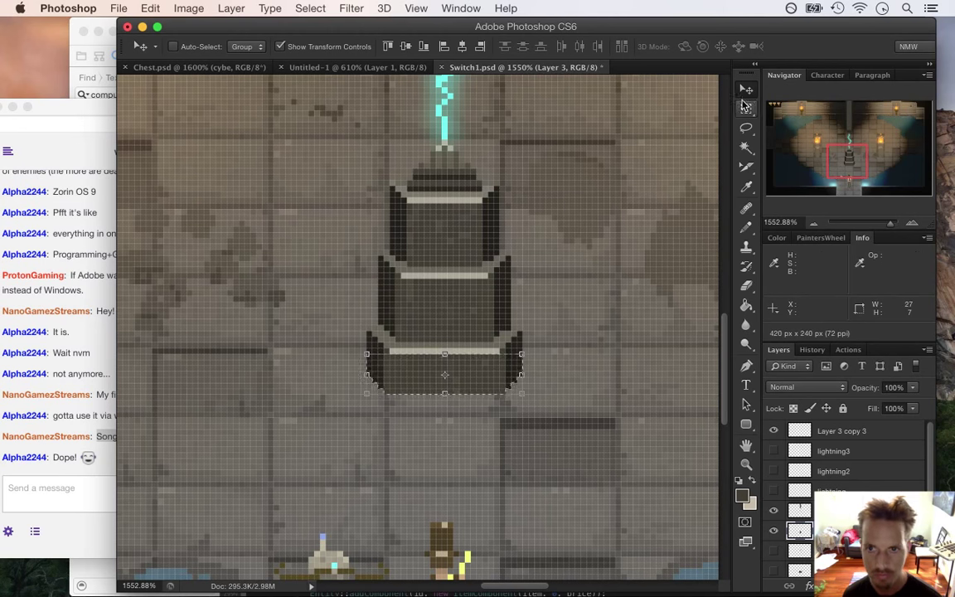
# - Try shortening the bottom tier by moving its lower part two pixels up, and compare the pedestal in the whole room
pyautogui.press('m')
pyautogui.press('super+0')
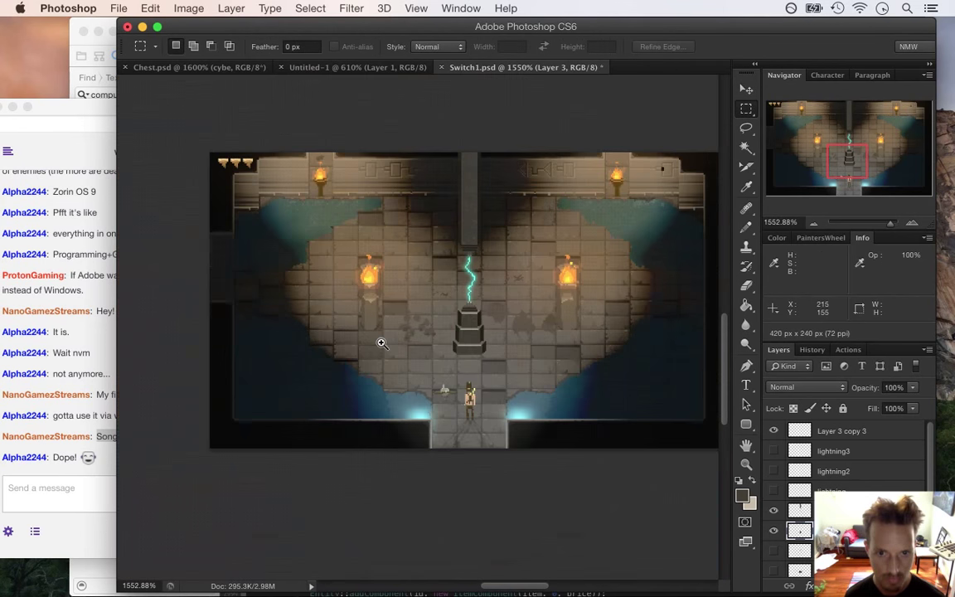
pyautogui.moveTo(413, 366); pyautogui.dragTo(496, 369)
pyautogui.moveTo(353, 426)
pyautogui.mouseDown()
pyautogui.moveTo(422, 386)
pyautogui.moveTo(525, 398)
pyautogui.mouseUp()
pyautogui.click(746, 93)
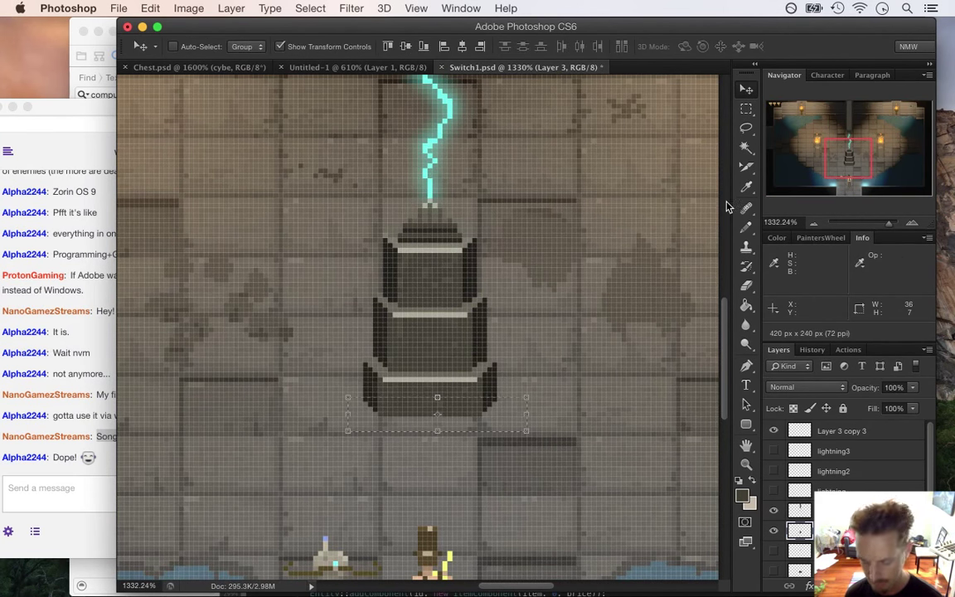
pyautogui.press('super+z')
pyautogui.press('m')
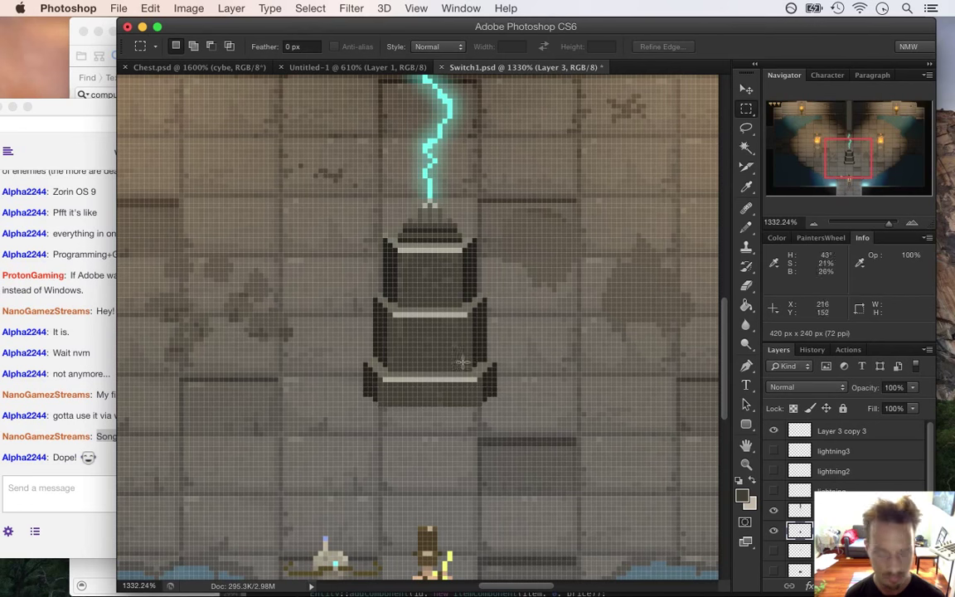
pyautogui.moveTo(491, 345); pyautogui.dragTo(377, 390)
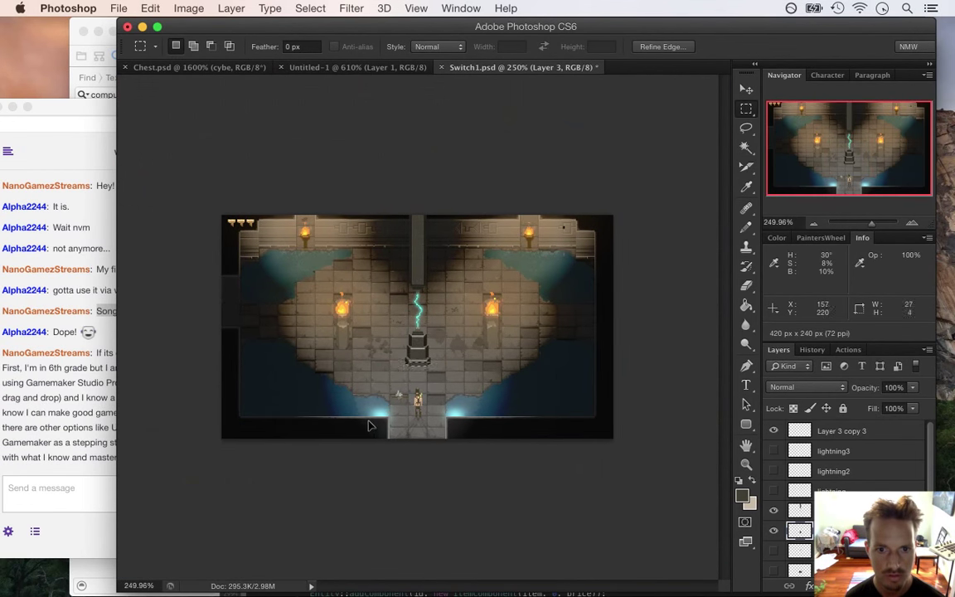
pyautogui.click(656, 174)
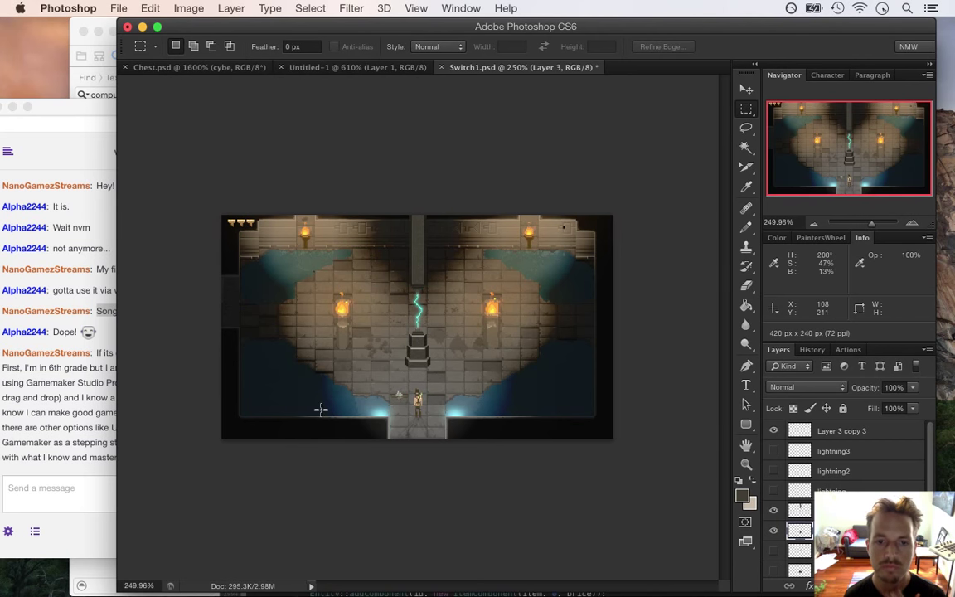
# - Switch to the Twitch chat in Safari and read the viewer's question about Gamemaker, other engines and programming languages
pyautogui.click(106, 417)
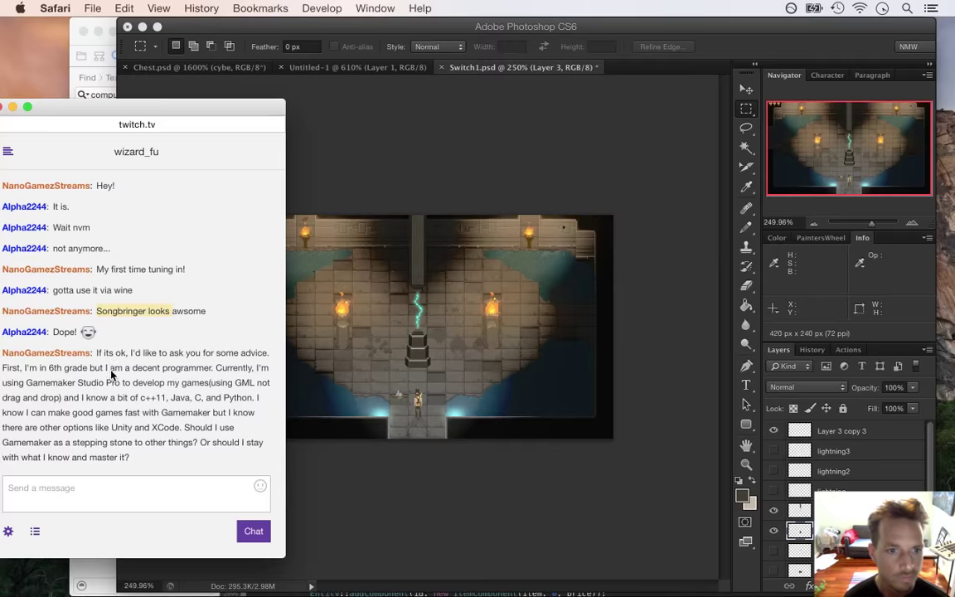
pyautogui.moveTo(103, 354); pyautogui.dragTo(180, 359)
pyautogui.moveTo(267, 356); pyautogui.dragTo(140, 355)
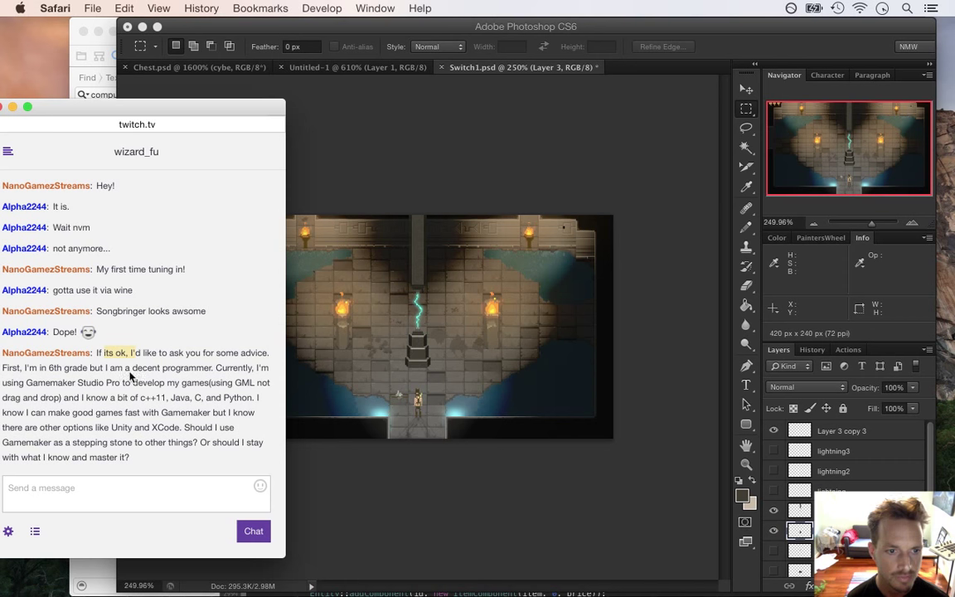
pyautogui.click(19, 369)
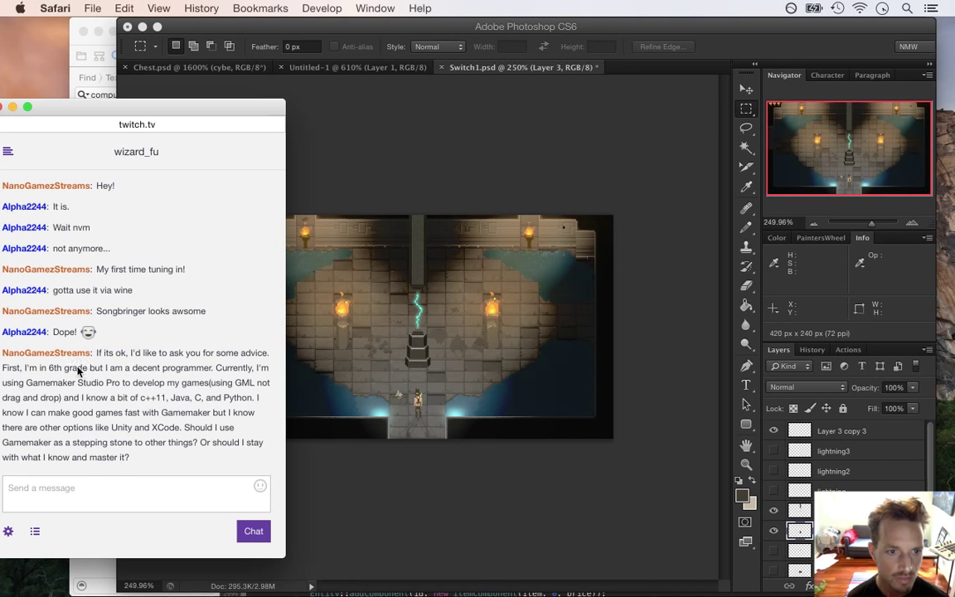
pyautogui.moveTo(12, 371); pyautogui.dragTo(87, 367)
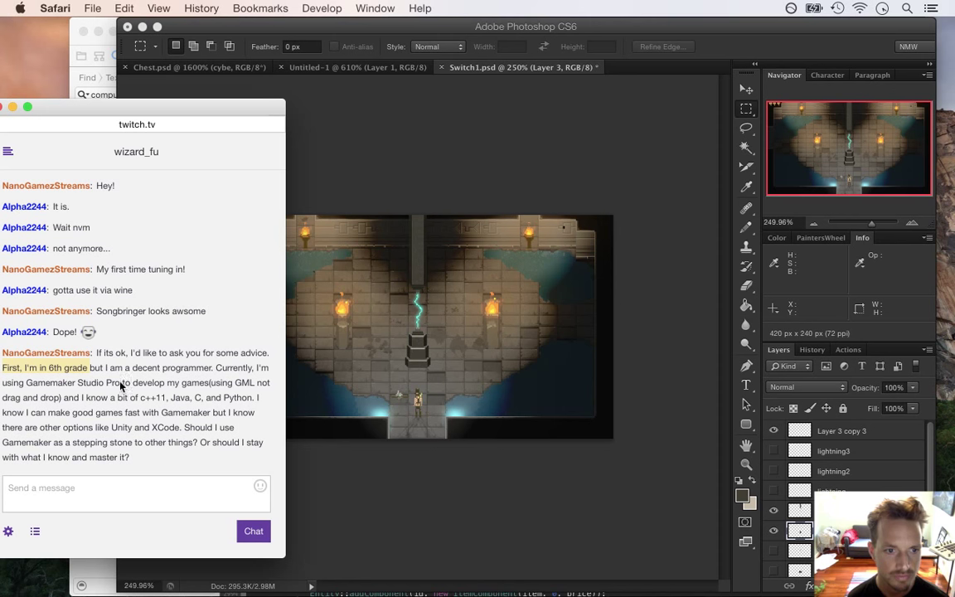
pyautogui.moveTo(217, 368); pyautogui.dragTo(242, 394)
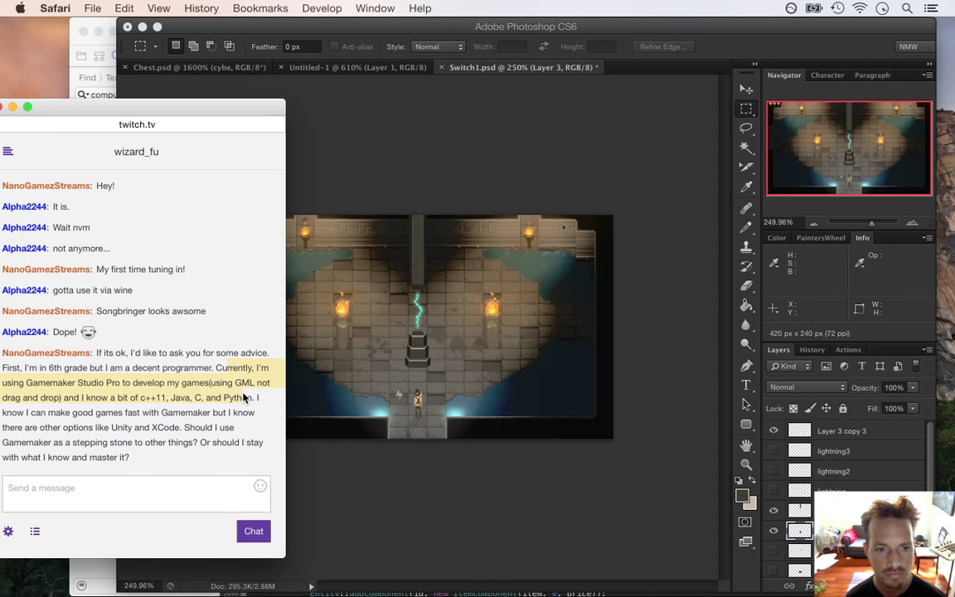
pyautogui.click(131, 396)
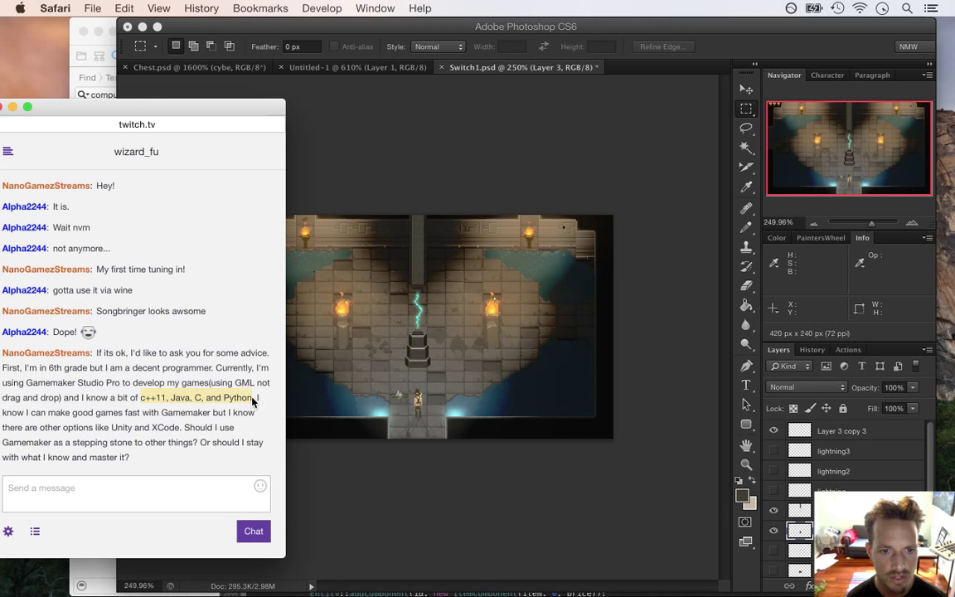
pyautogui.click(190, 398)
pyautogui.moveTo(143, 397); pyautogui.dragTo(250, 398)
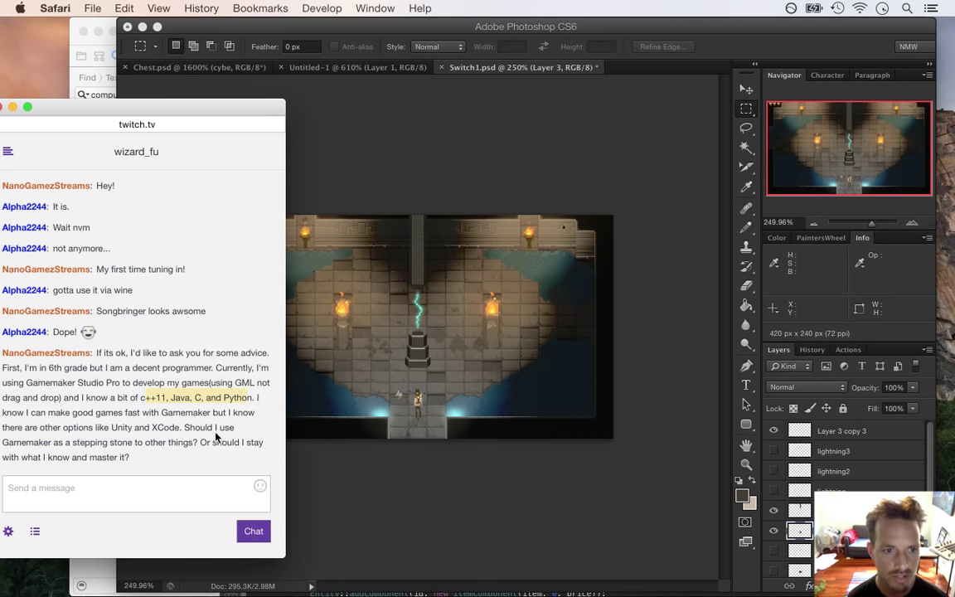
pyautogui.click(202, 401)
pyautogui.moveTo(255, 397); pyautogui.dragTo(180, 438)
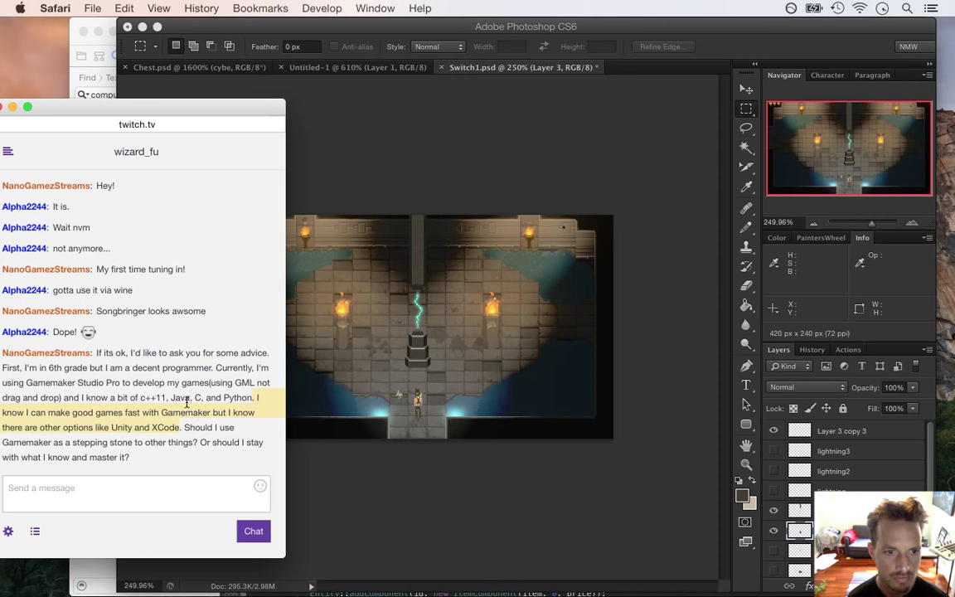
pyautogui.click(192, 424)
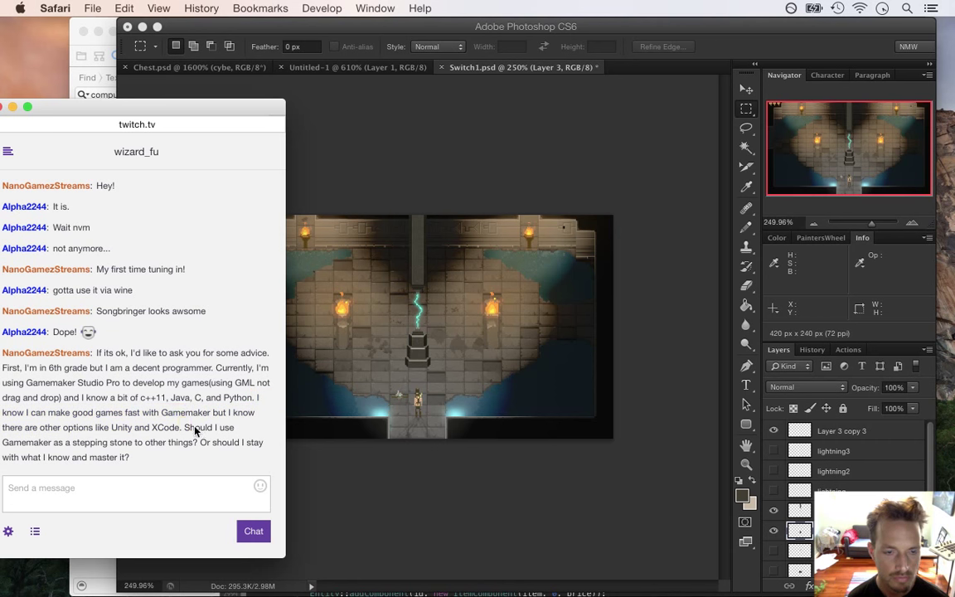
pyautogui.moveTo(166, 413); pyautogui.dragTo(221, 444)
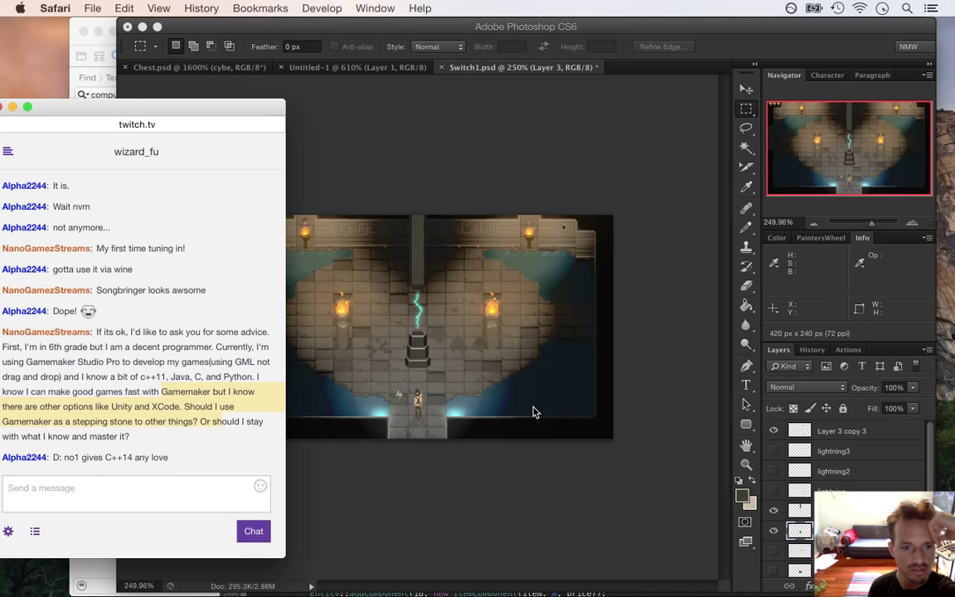
# - Read the new chat comment about C++14
pyautogui.moveTo(103, 456); pyautogui.dragTo(156, 458)
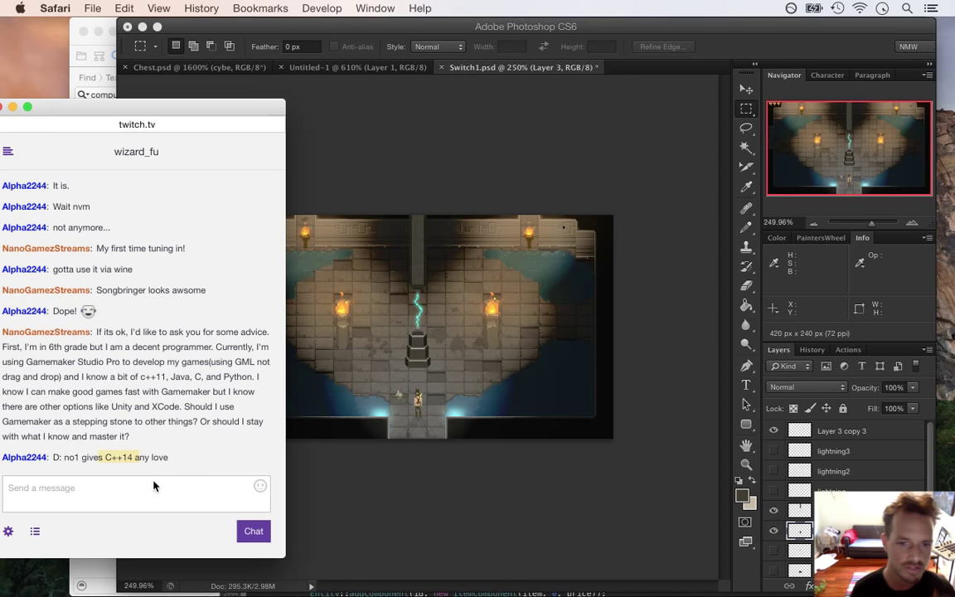
pyautogui.click(98, 457)
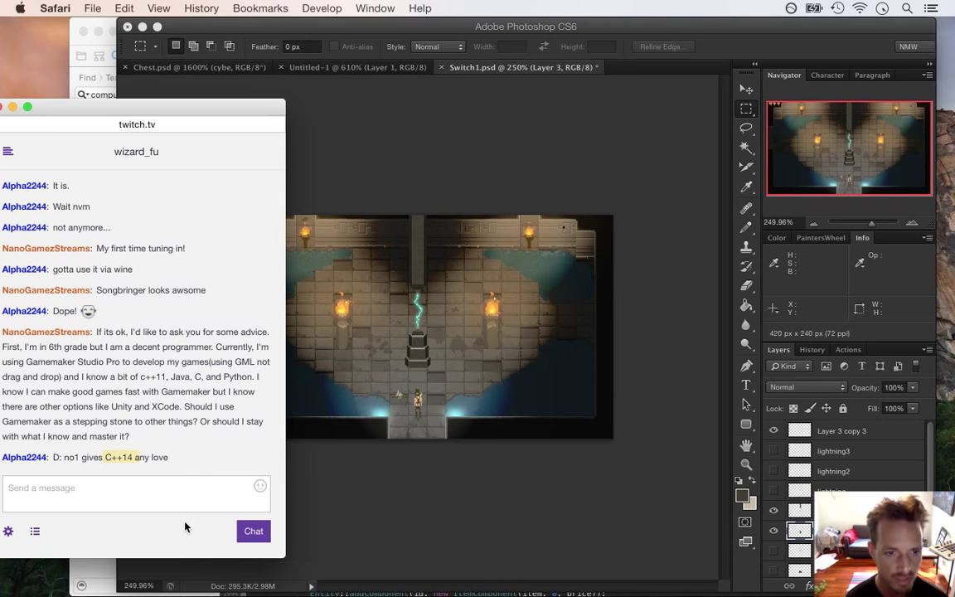
pyautogui.scroll(-2, 154, 480)
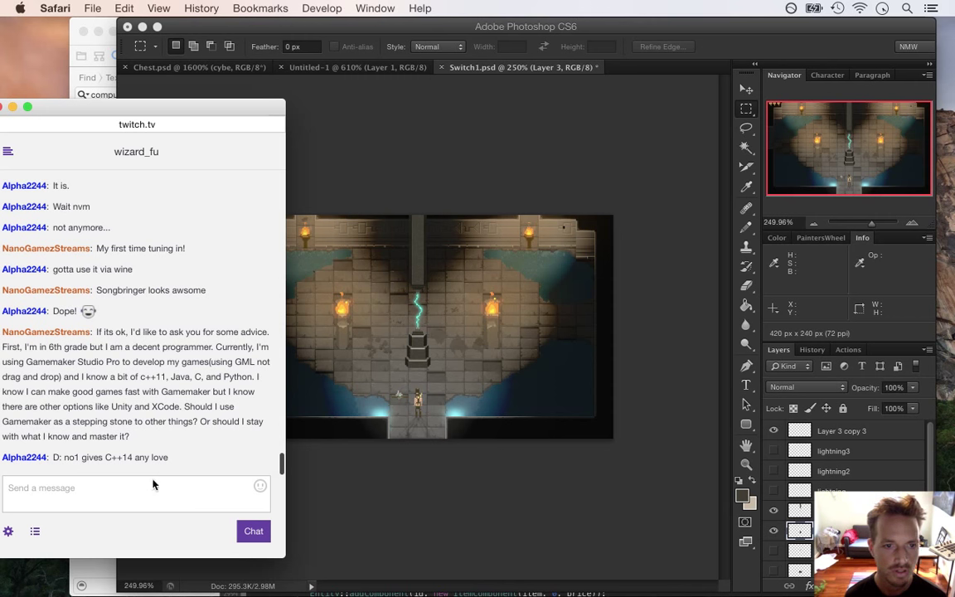
# - Reread the viewer's full request for advice and check the newest reply in the chat
pyautogui.moveTo(121, 377); pyautogui.dragTo(167, 443)
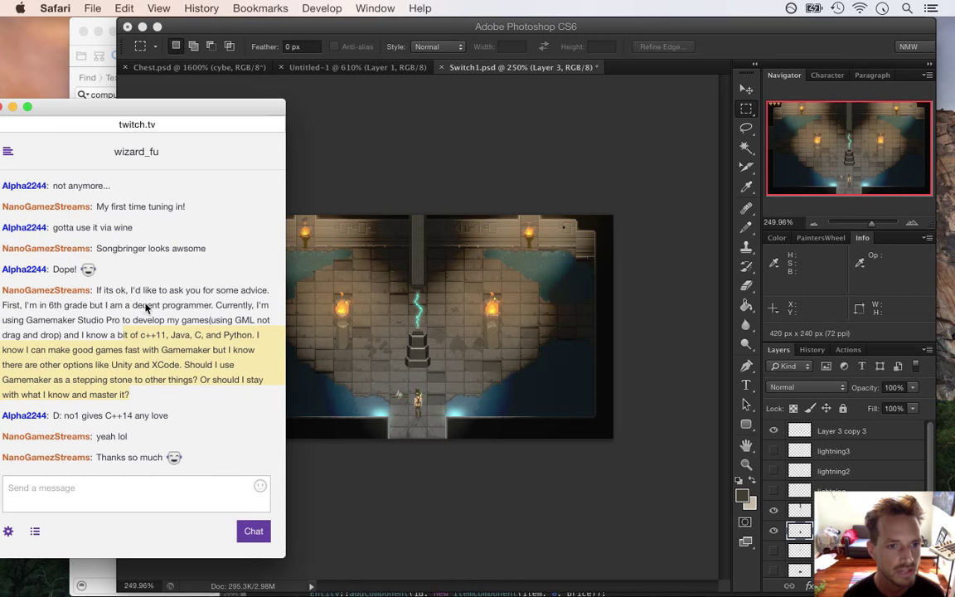
pyautogui.moveTo(105, 290); pyautogui.dragTo(182, 404)
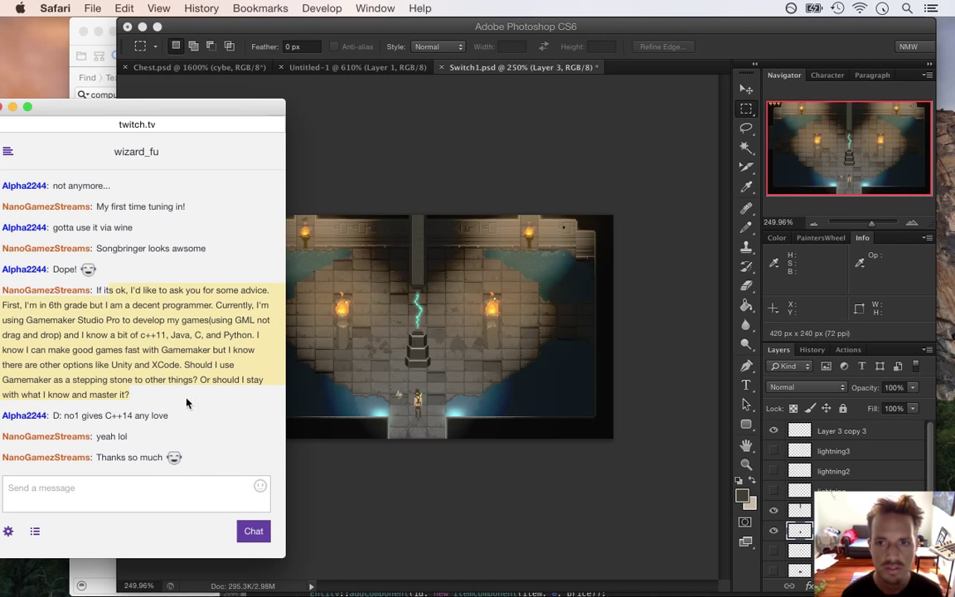
pyautogui.click(125, 291)
pyautogui.moveTo(116, 217); pyautogui.dragTo(179, 398)
pyautogui.click(173, 375)
pyautogui.moveTo(118, 280); pyautogui.dragTo(179, 404)
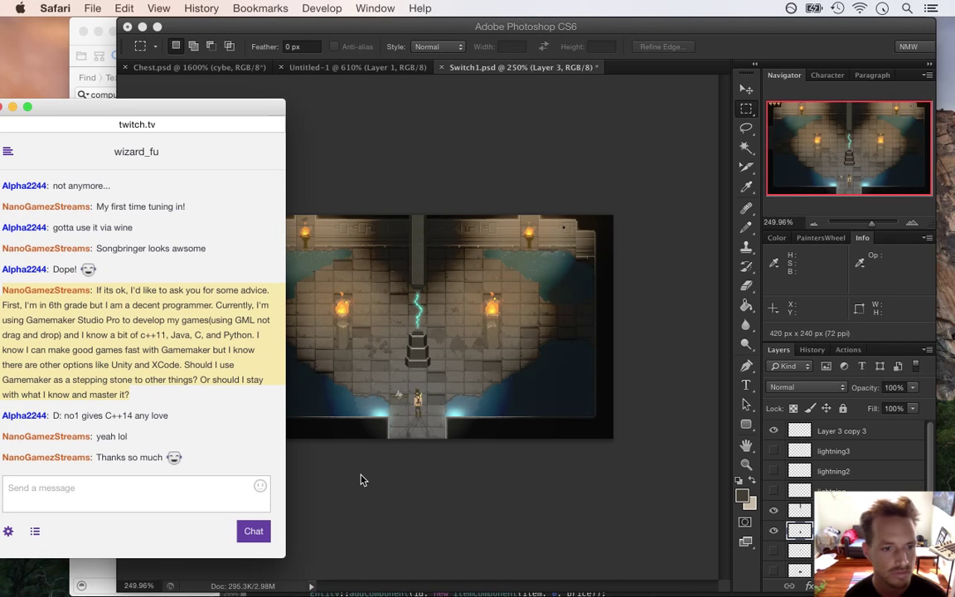
pyautogui.click(147, 376)
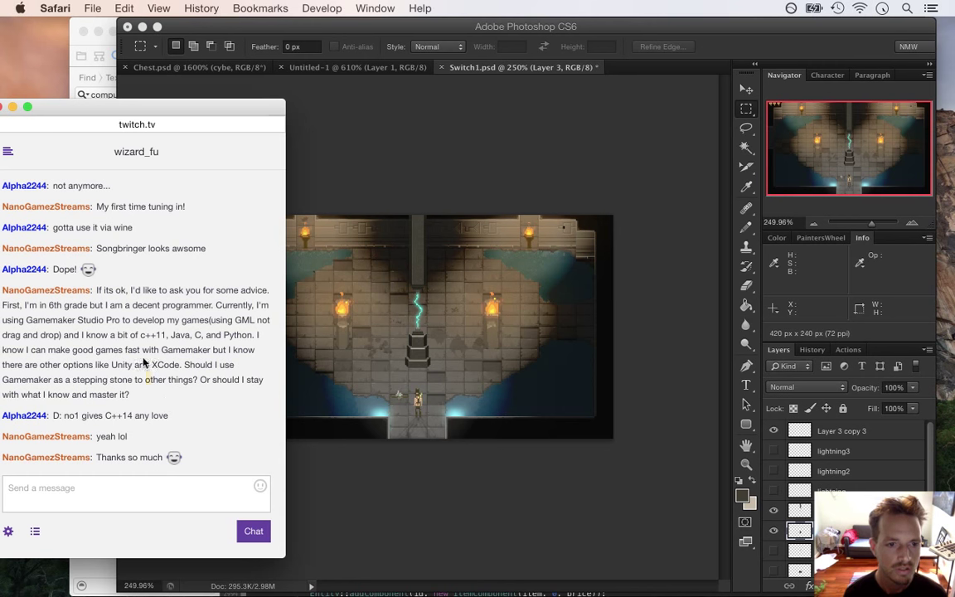
pyautogui.moveTo(135, 294); pyautogui.dragTo(179, 396)
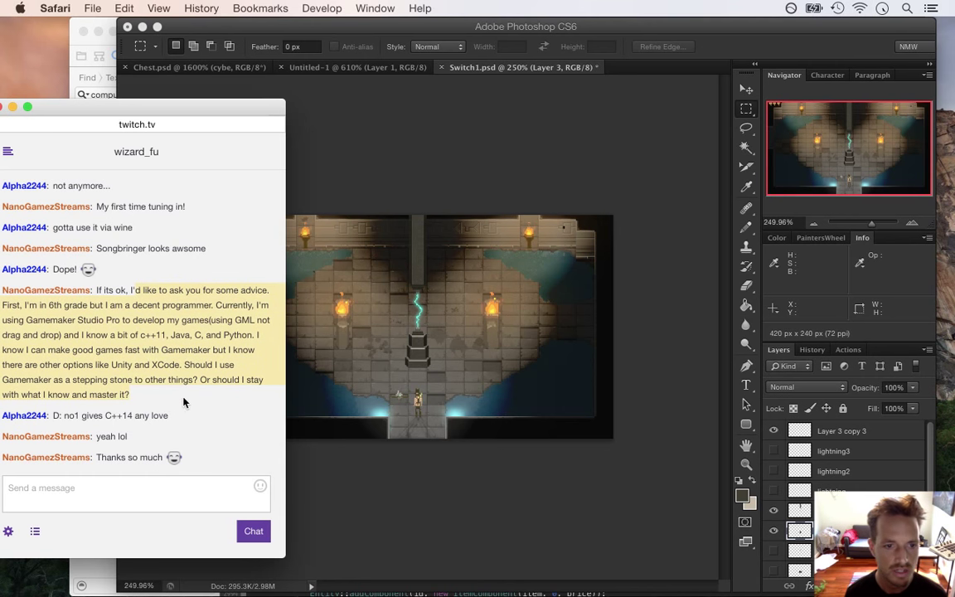
pyautogui.click(185, 409)
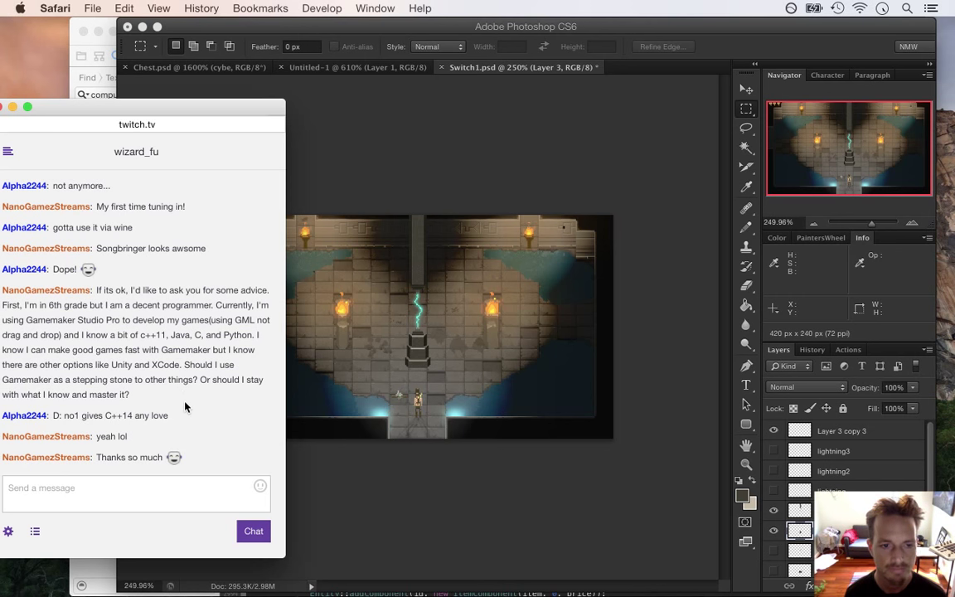
pyautogui.moveTo(110, 305); pyautogui.dragTo(192, 328)
pyautogui.click(138, 271)
pyautogui.moveTo(91, 457); pyautogui.dragTo(179, 456)
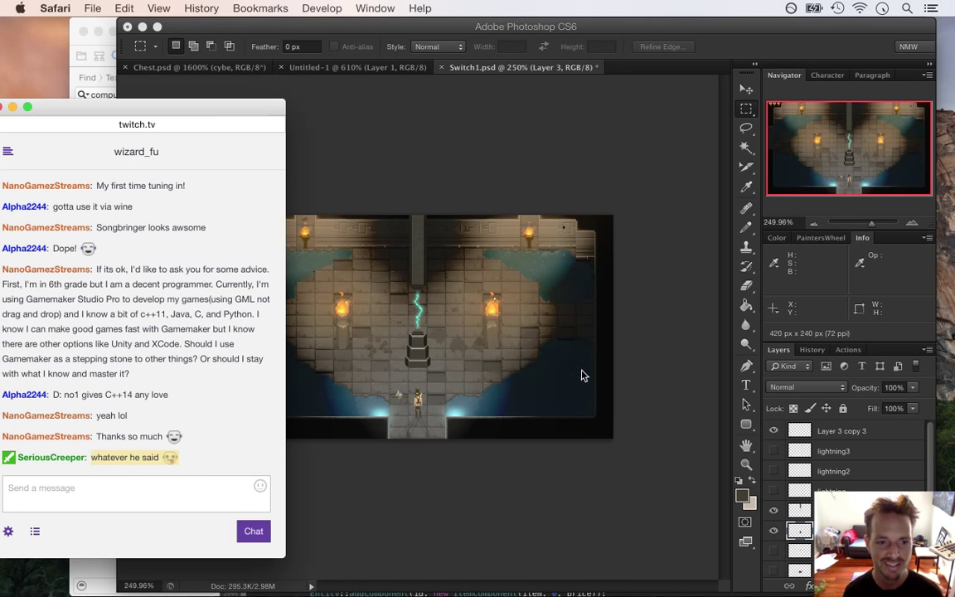
# - Switch back to Photoshop and inspect the pedestal, first within the room and closely at its bottom tier
pyautogui.click(670, 56)
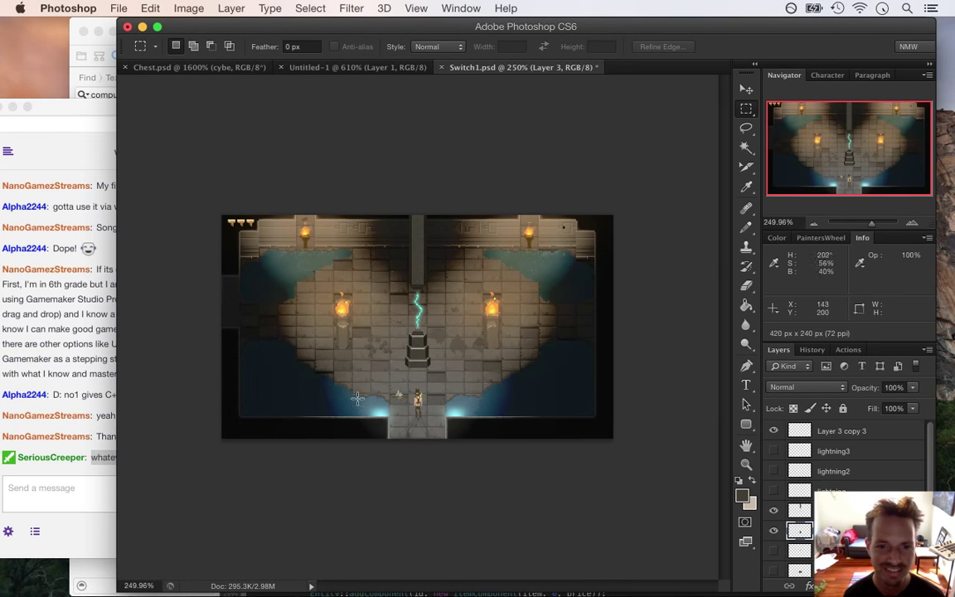
pyautogui.moveTo(381, 323); pyautogui.dragTo(462, 368)
pyautogui.scroll(-1, 464, 398)
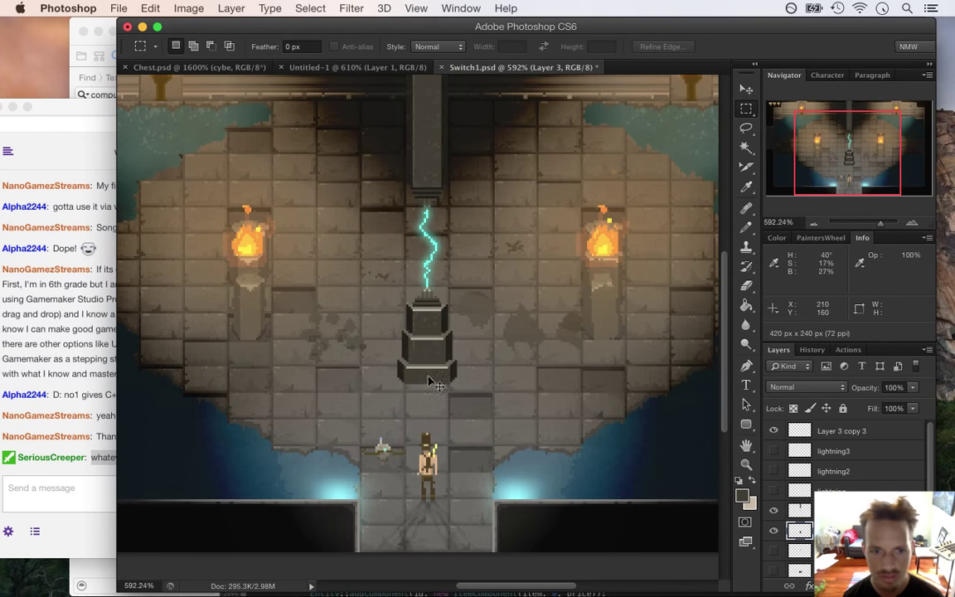
pyautogui.moveTo(431, 381); pyautogui.dragTo(535, 377)
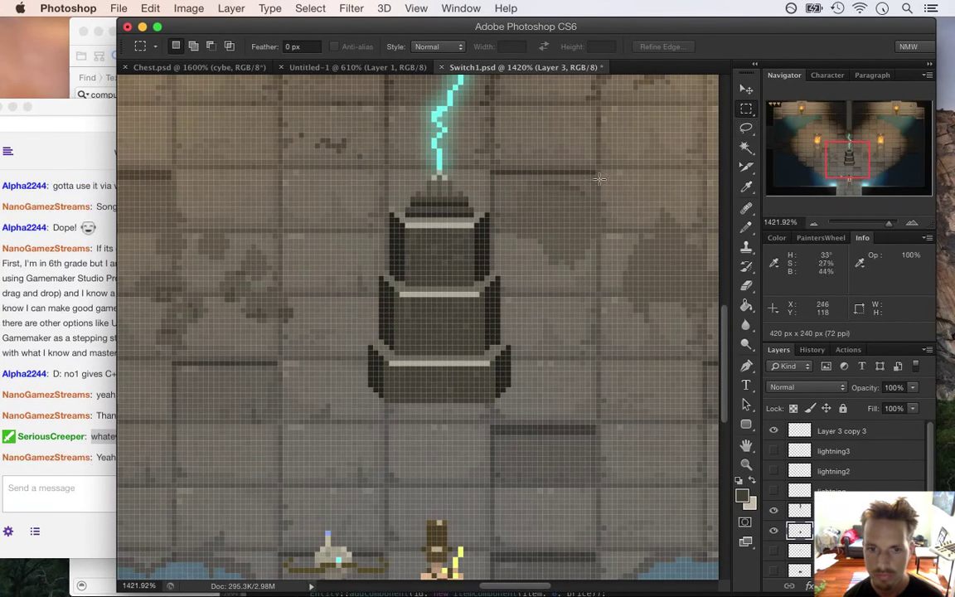
# - Return to the Twitch chat in Safari, read the latest message and look over the advice request above it
pyautogui.click(106, 474)
pyautogui.moveTo(119, 457); pyautogui.dragTo(194, 456)
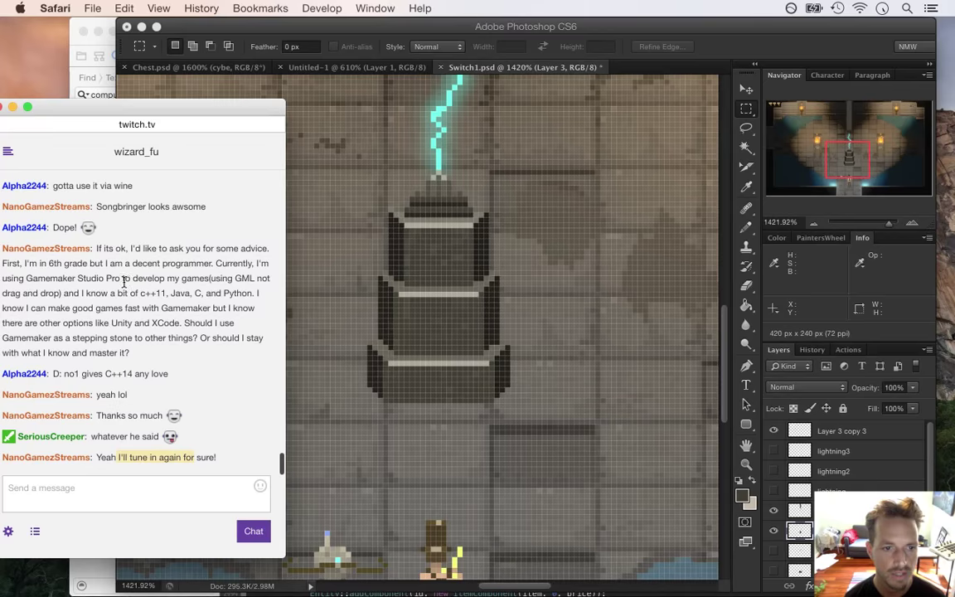
pyautogui.moveTo(117, 248); pyautogui.dragTo(175, 357)
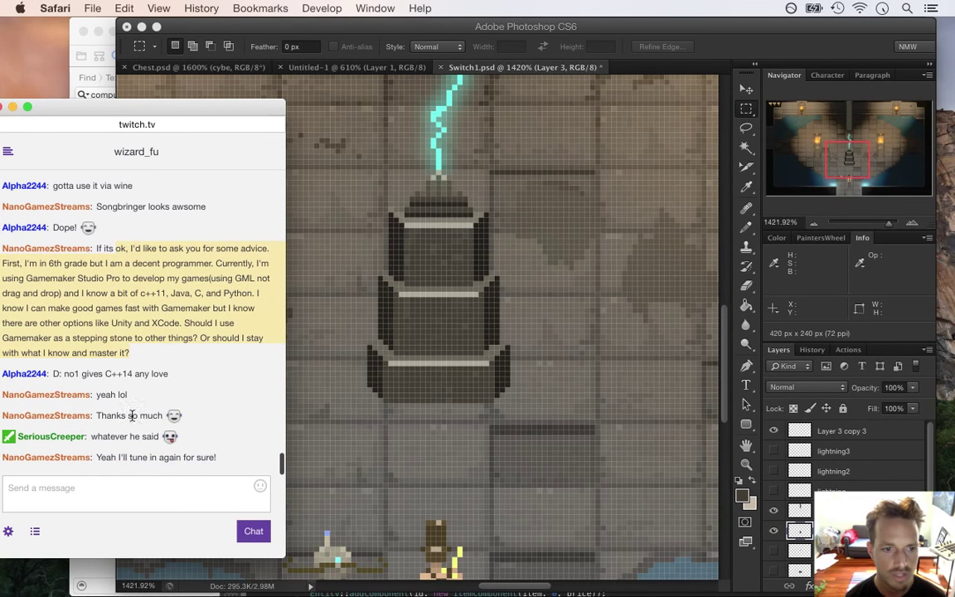
# - Return to Photoshop and select the pedestal's entire bottom tier, following its stepped upper edge and leaving out the middle tier
pyautogui.click(670, 38)
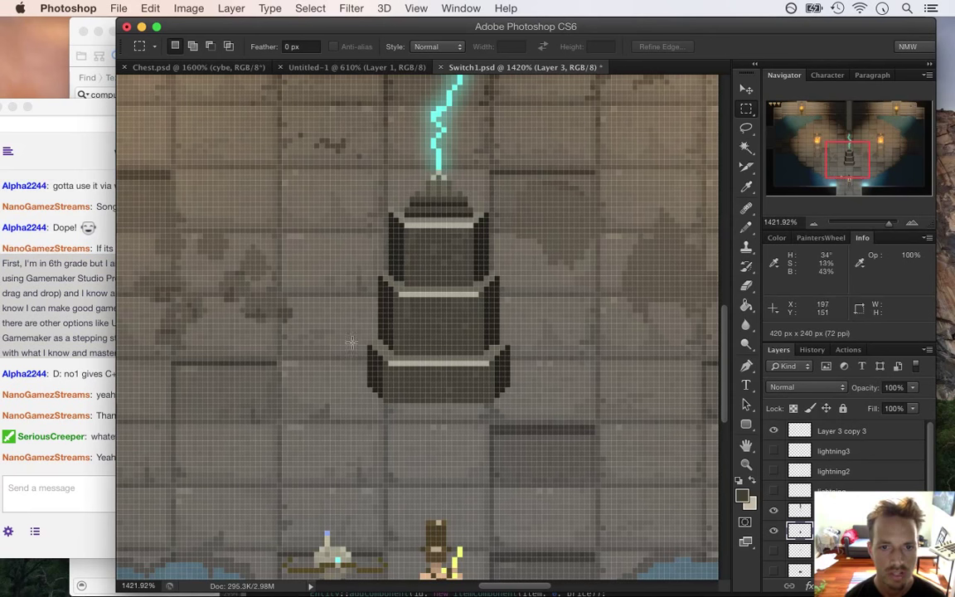
pyautogui.scroll(3, 377, 373)
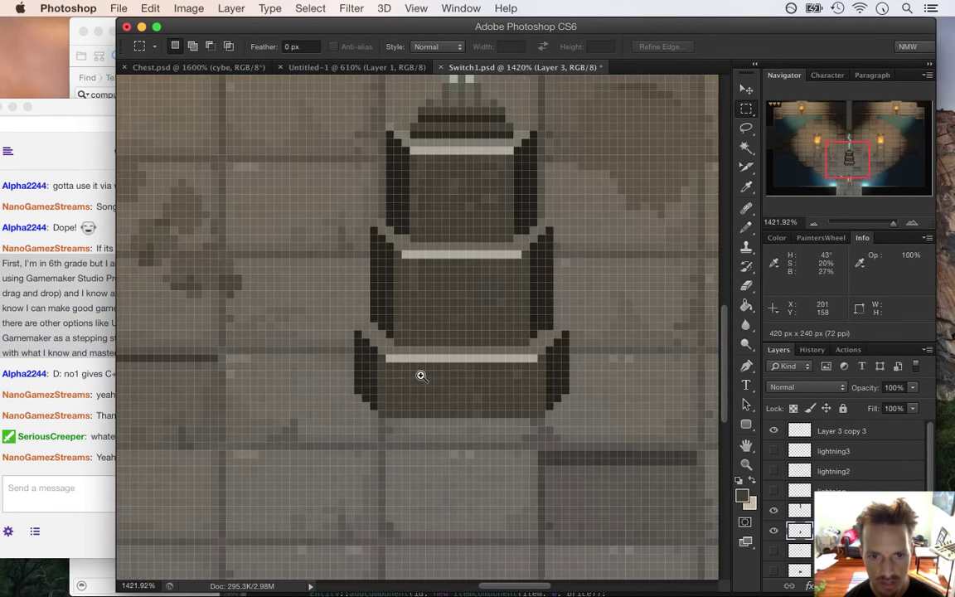
pyautogui.moveTo(338, 324); pyautogui.dragTo(396, 411)
pyautogui.moveTo(486, 326); pyautogui.dragTo(546, 366)
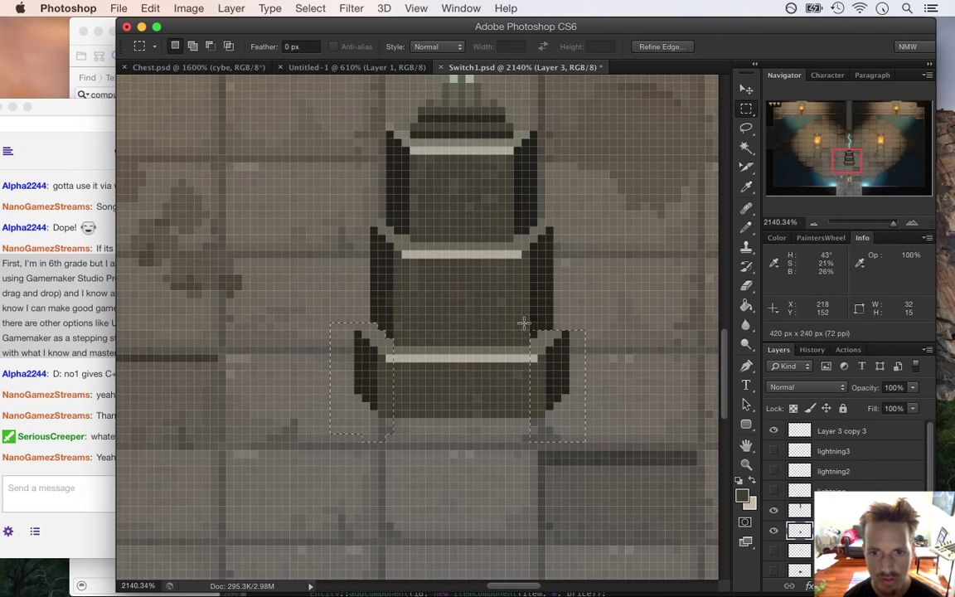
pyautogui.moveTo(522, 324); pyautogui.dragTo(535, 339)
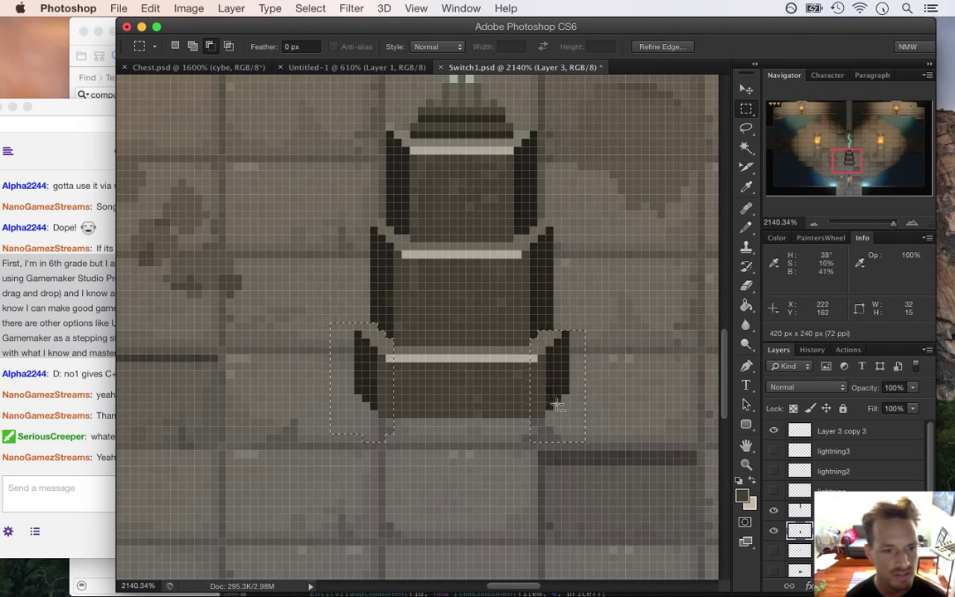
pyautogui.moveTo(377, 355); pyautogui.dragTo(531, 435)
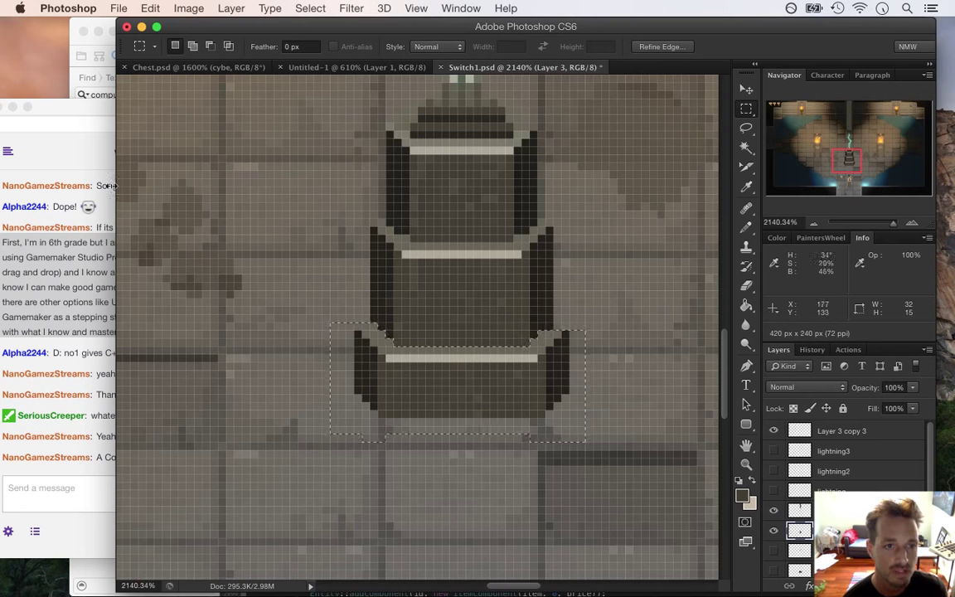
# - Check the newest message in the Twitch chat and glance at the Area.cpp code in Xcode, ending back in Photoshop
pyautogui.click(75, 115)
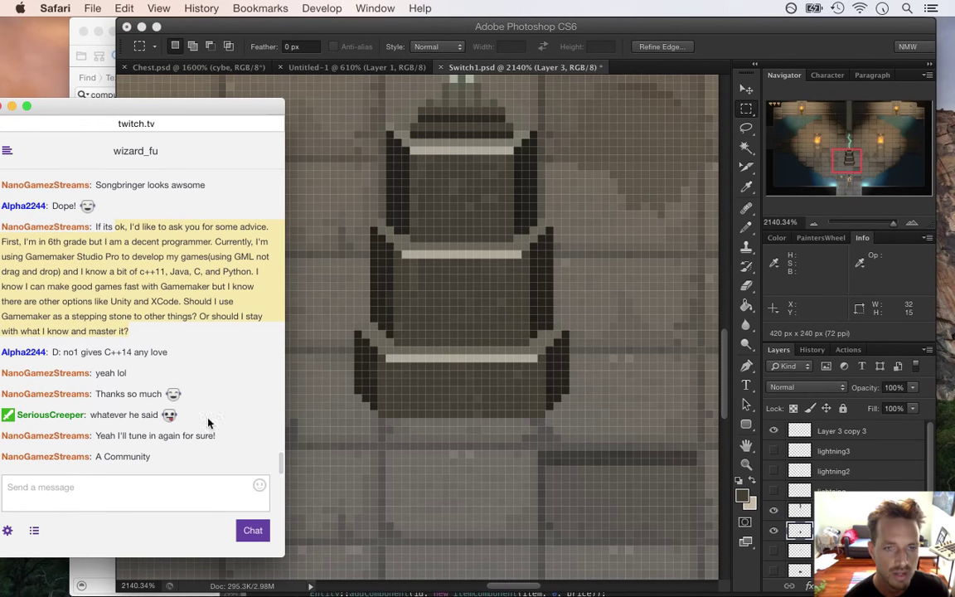
pyautogui.click(364, 249)
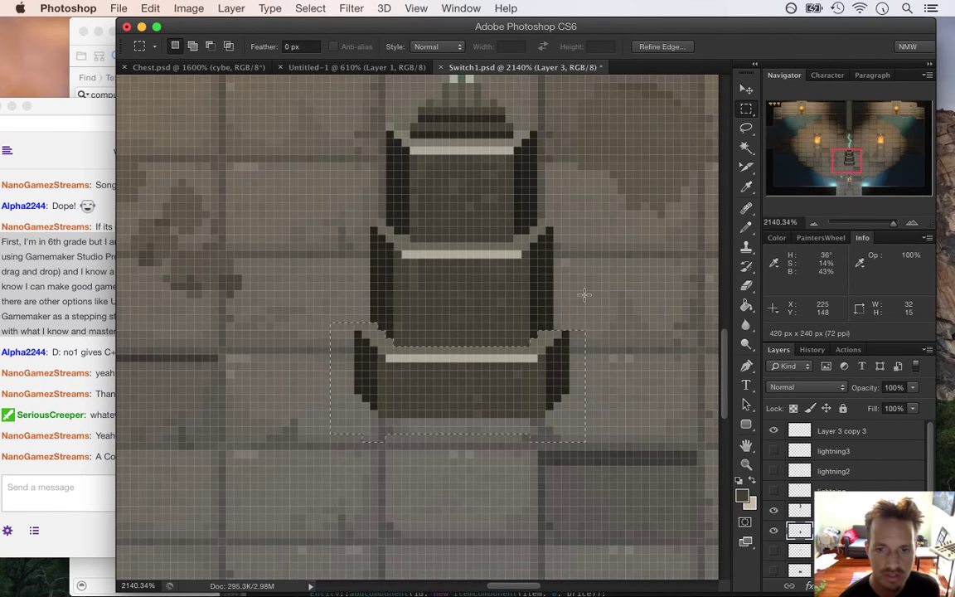
pyautogui.press('super+Tab')
pyautogui.press('super+Tab')
pyautogui.press('super+Tab')
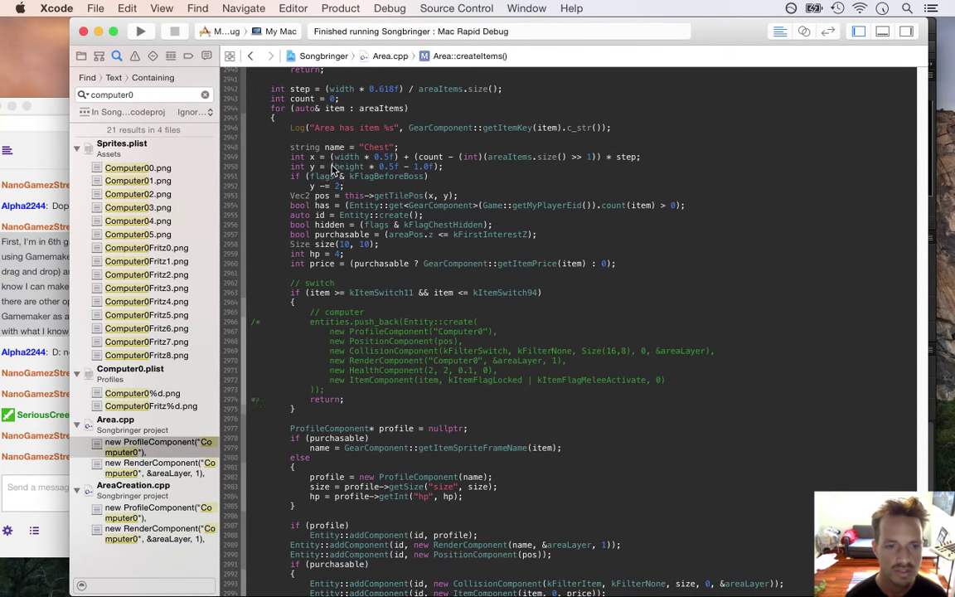
pyautogui.press('super+Tab')
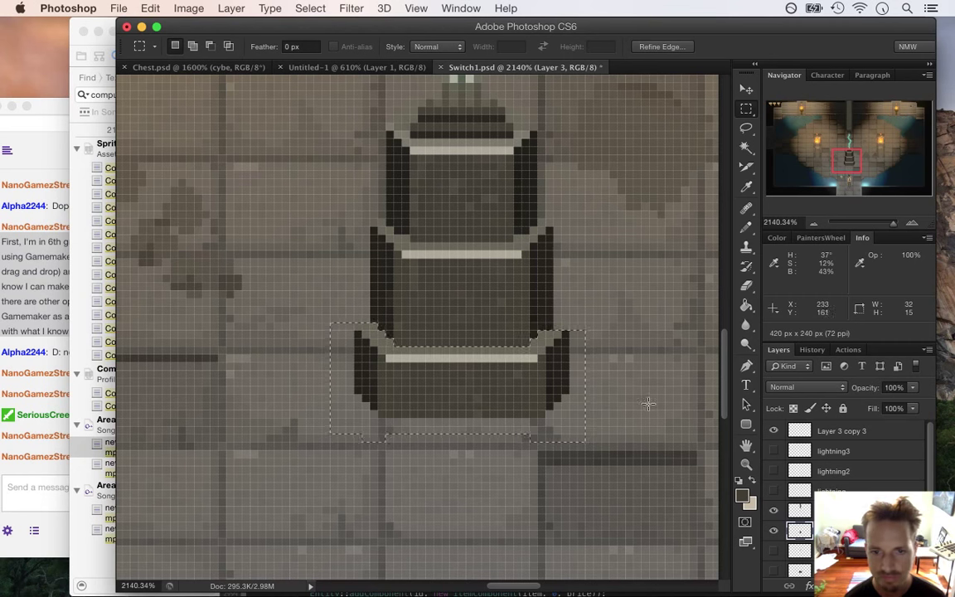
# - Cut the selected bottom tier onto its own layer and hide that layer, leaving a two-tier pedestal in the saved Switch1.psd
pyautogui.rightClick(472, 395)
pyautogui.click(531, 426)
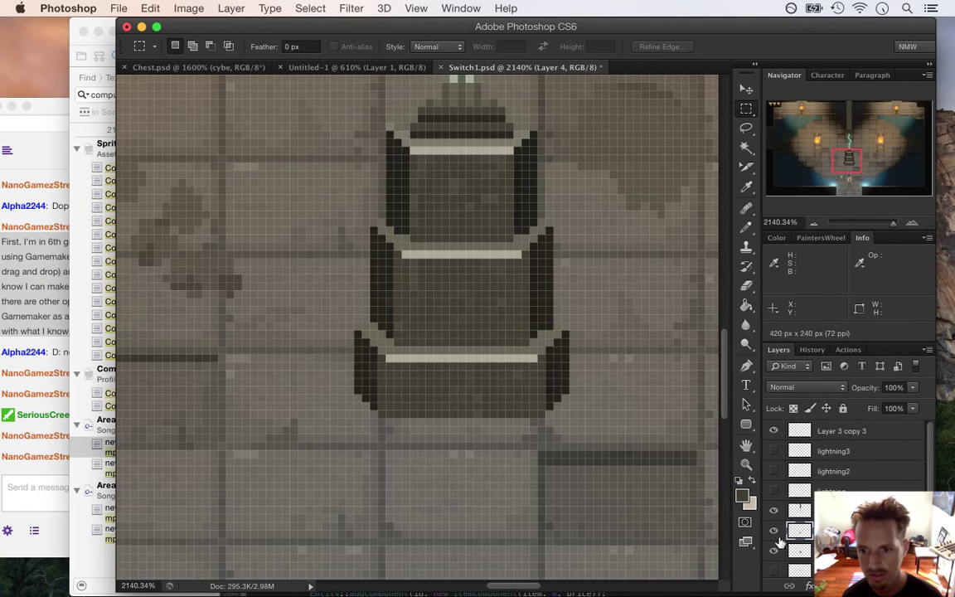
pyautogui.scroll(-6, 558, 333)
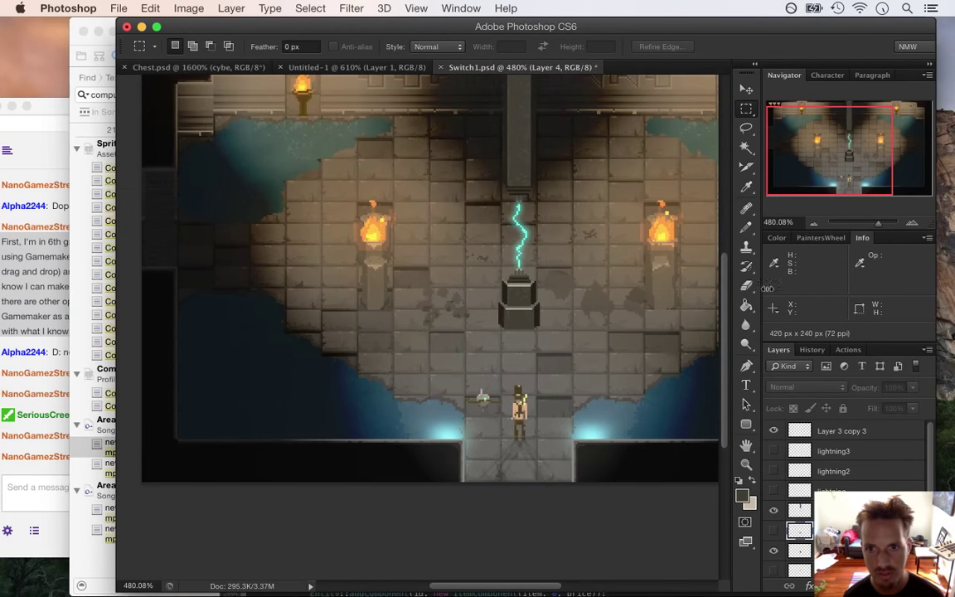
pyautogui.moveTo(724, 279); pyautogui.dragTo(723, 268)
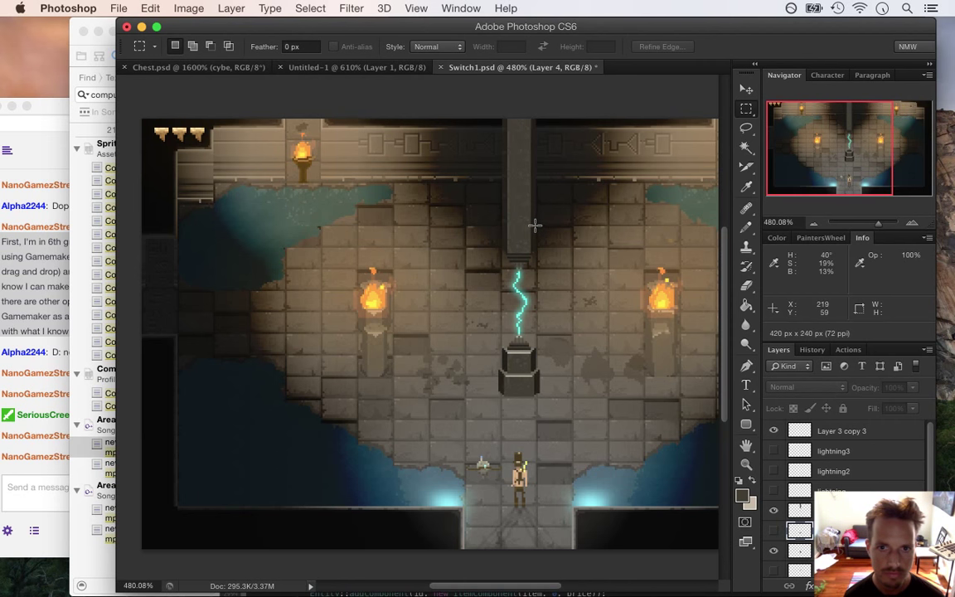
pyautogui.press('cmd+s')
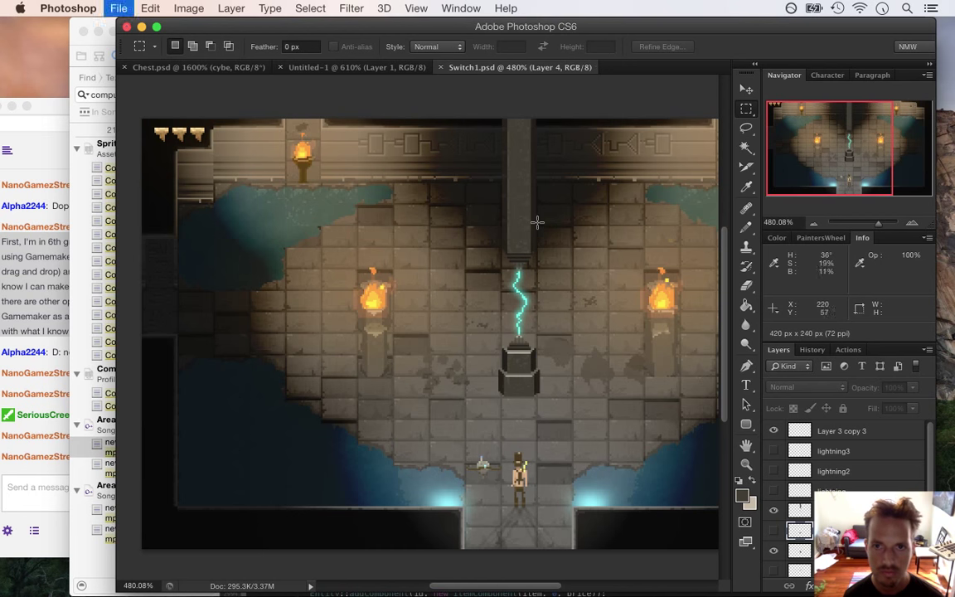
# - Glance at the Twitch chat in Safari, return to Photoshop and start opening another file
pyautogui.click(54, 117)
pyautogui.click(623, 34)
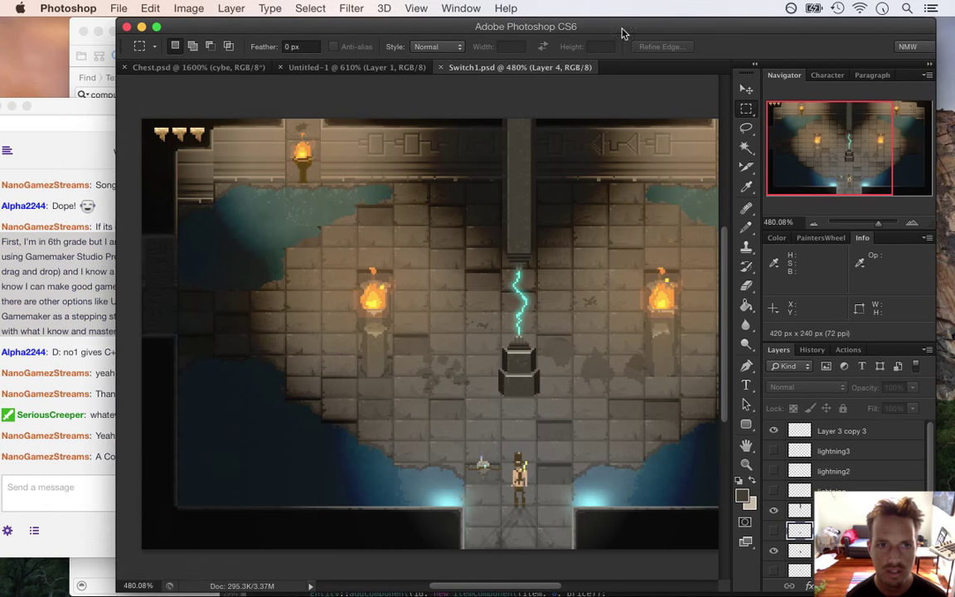
pyautogui.click(120, 8)
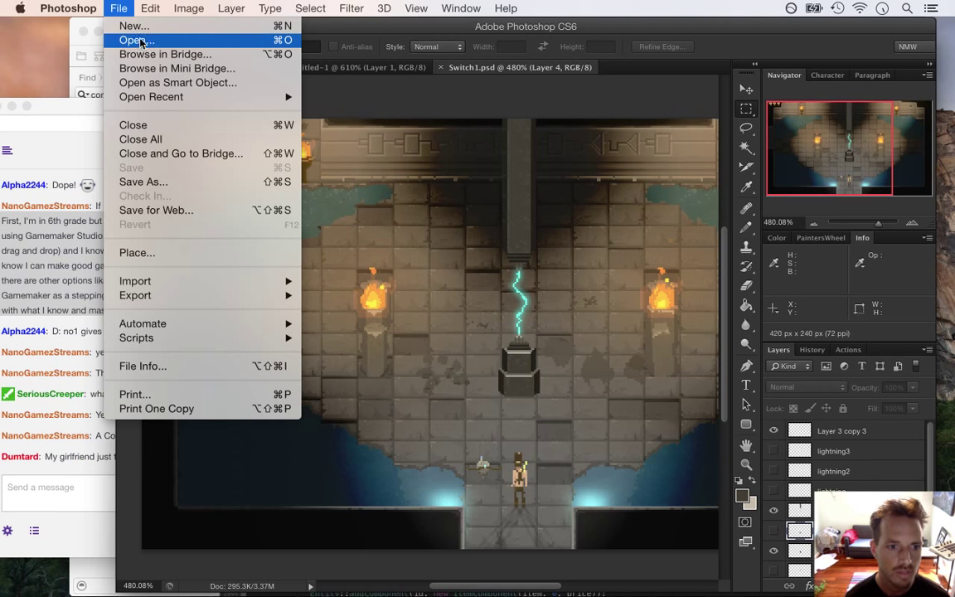
# - Switch to the Twitch chat in Safari and read the newest viewer messages
pyautogui.click(81, 87)
pyautogui.press('super+Tab')
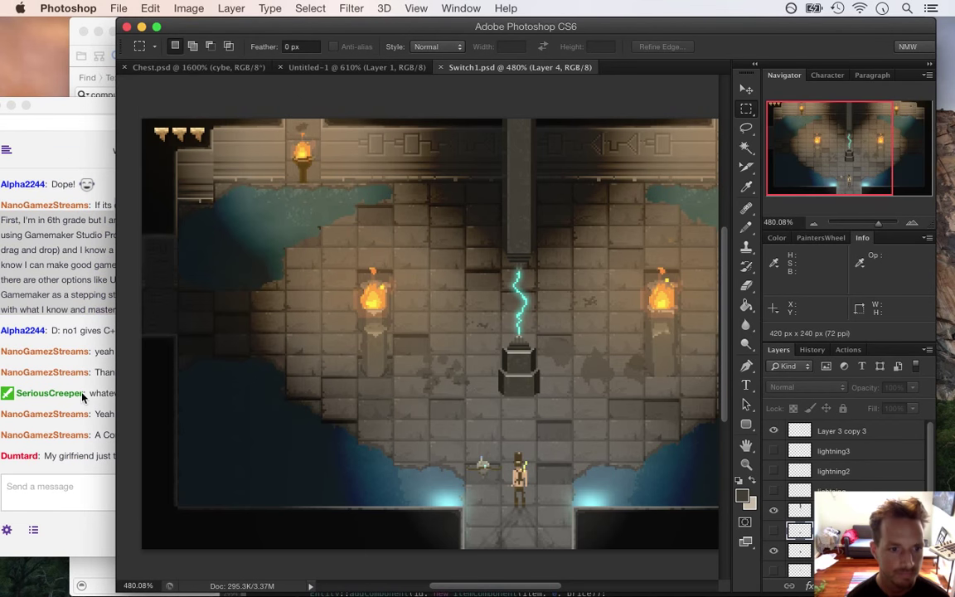
pyautogui.click(82, 398)
pyautogui.moveTo(69, 456); pyautogui.dragTo(195, 459)
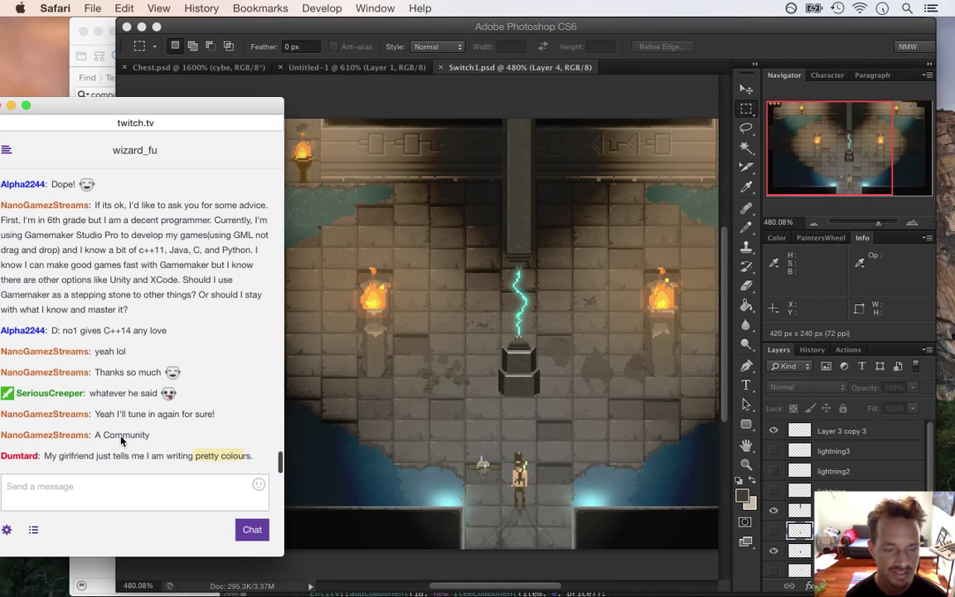
pyautogui.moveTo(59, 436); pyautogui.dragTo(183, 437)
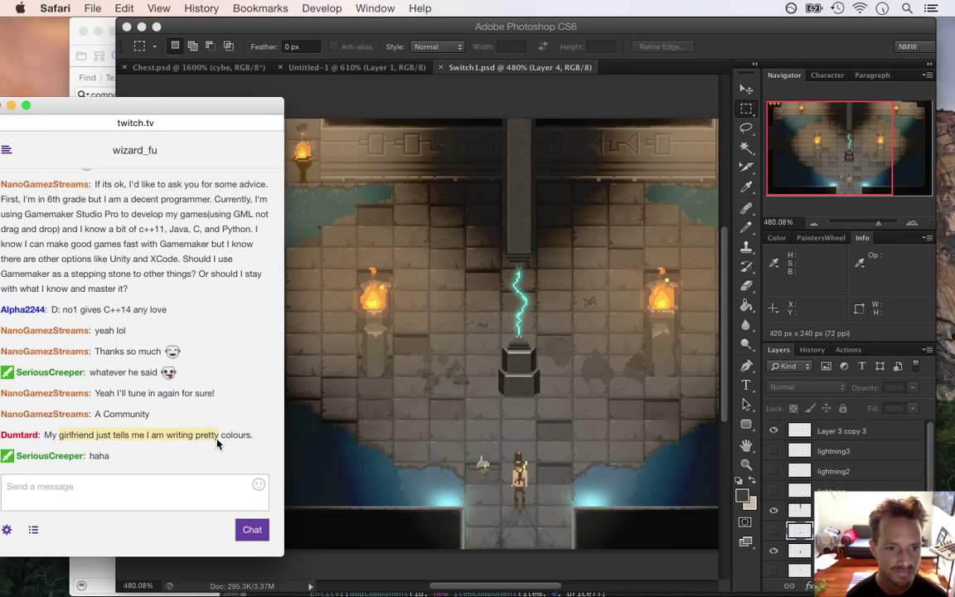
pyautogui.moveTo(58, 436); pyautogui.dragTo(94, 436)
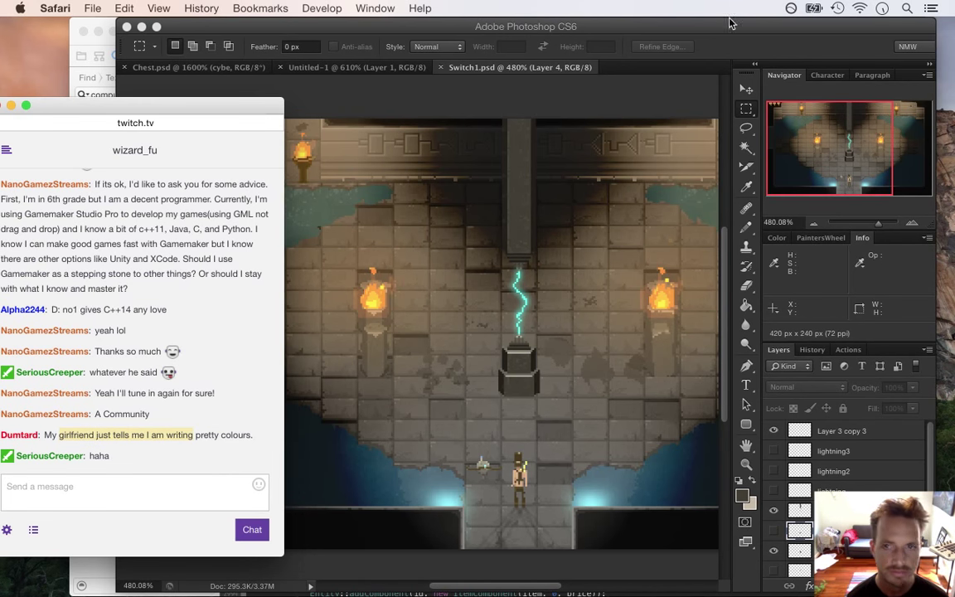
# - Switch back to Photoshop and open Font.psd from the Sprites folder
pyautogui.click(729, 24)
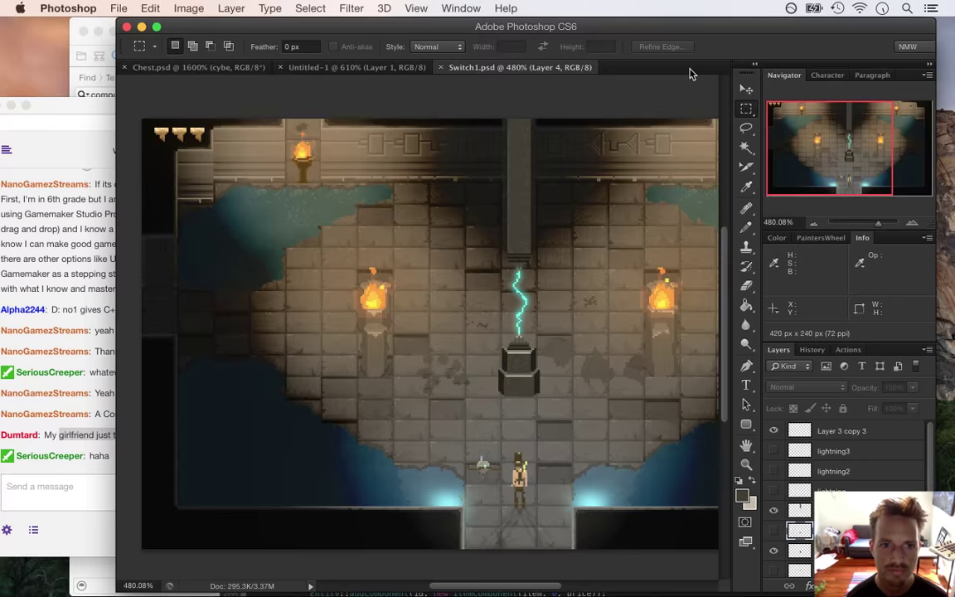
pyautogui.click(118, 8)
pyautogui.click(126, 38)
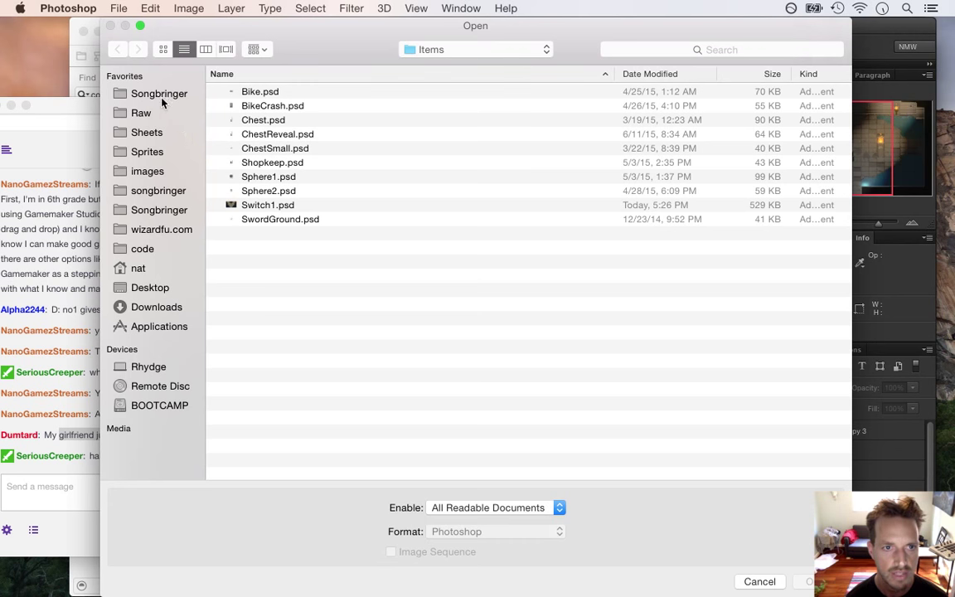
pyautogui.click(170, 150)
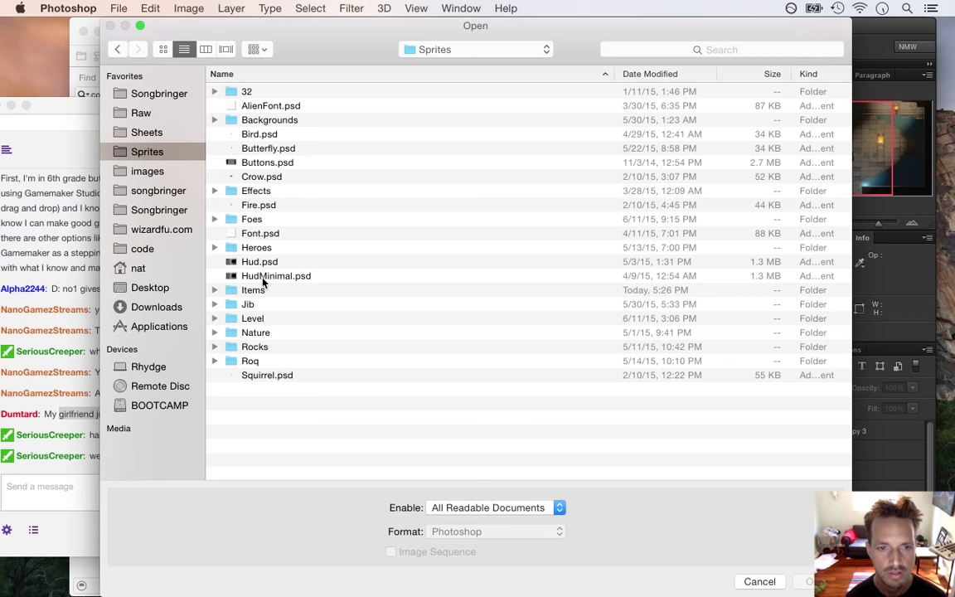
pyautogui.click(258, 237)
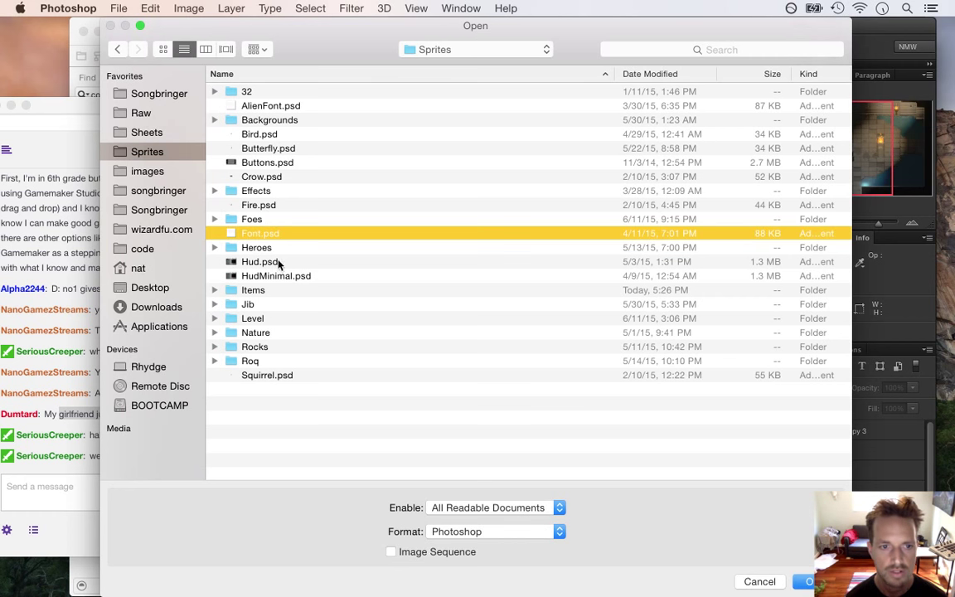
pyautogui.press('Return')
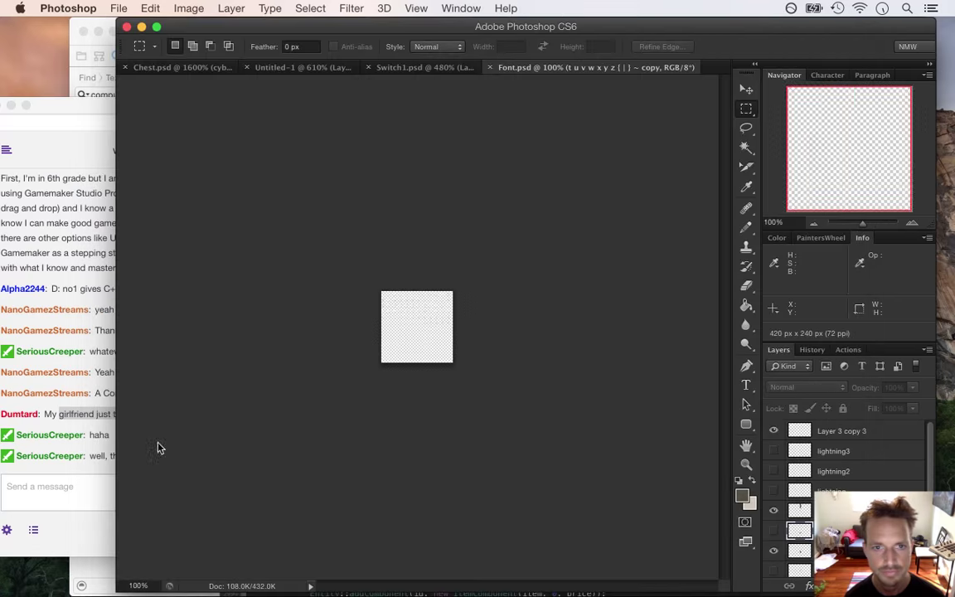
# - Read the latest Twitch chat message about themes, and return to the Font.psd document in Photoshop
pyautogui.click(109, 477)
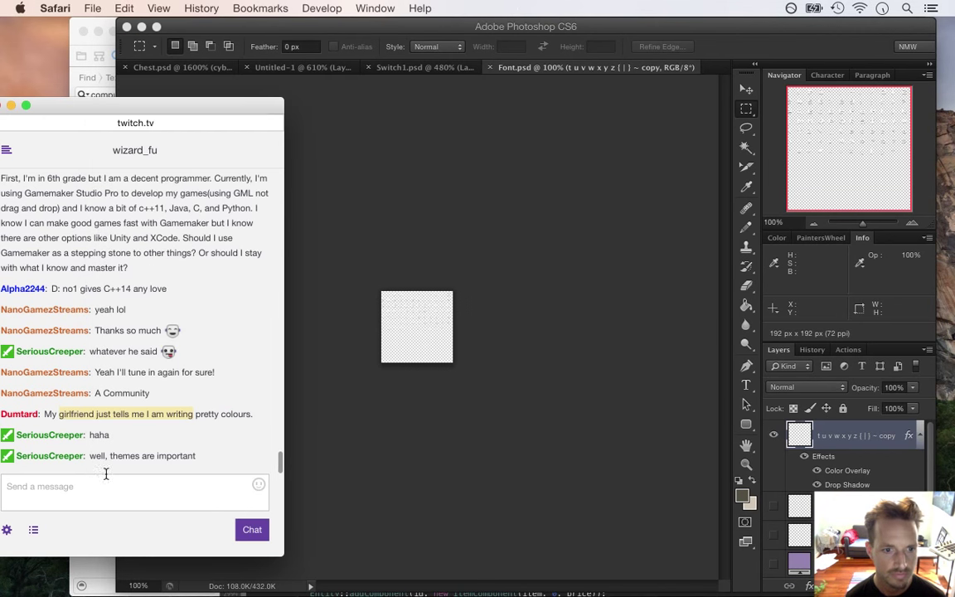
pyautogui.moveTo(110, 456); pyautogui.dragTo(174, 496)
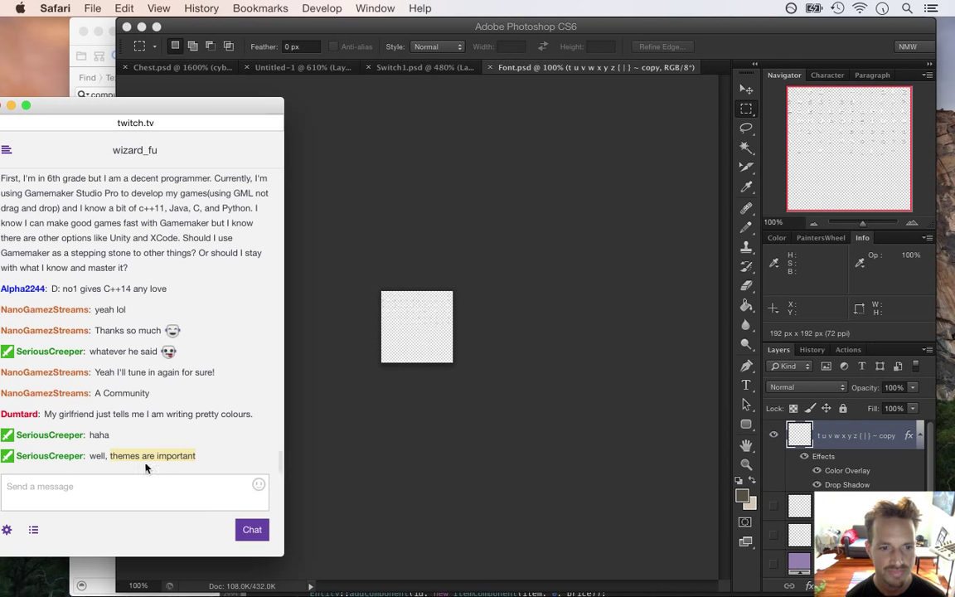
pyautogui.click(696, 60)
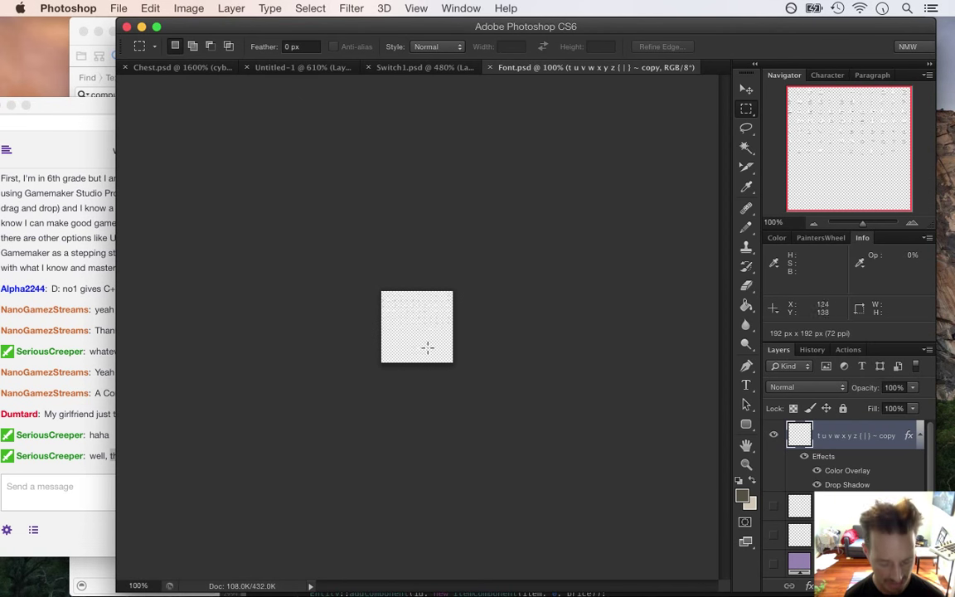
# - Show the purple background layer behind the font glyphs, and close Font.psd without saving
pyautogui.moveTo(447, 351); pyautogui.dragTo(519, 377)
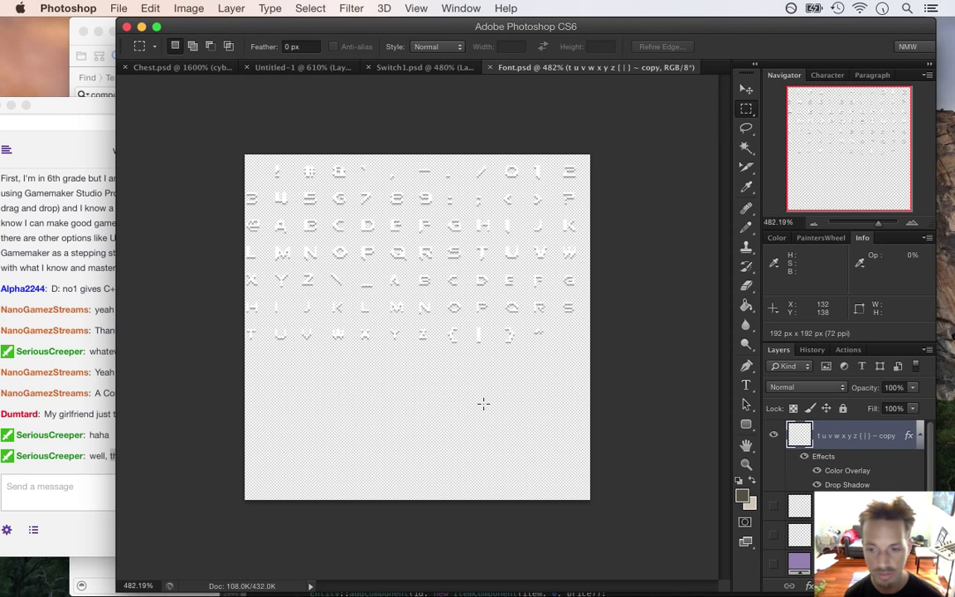
pyautogui.click(774, 565)
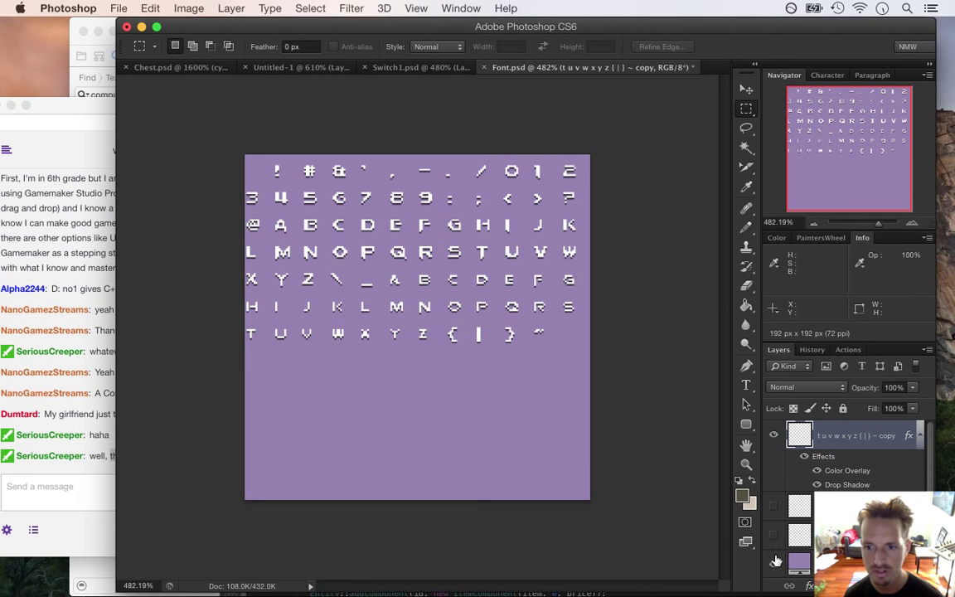
pyautogui.press('super+w')
pyautogui.press('super+d')
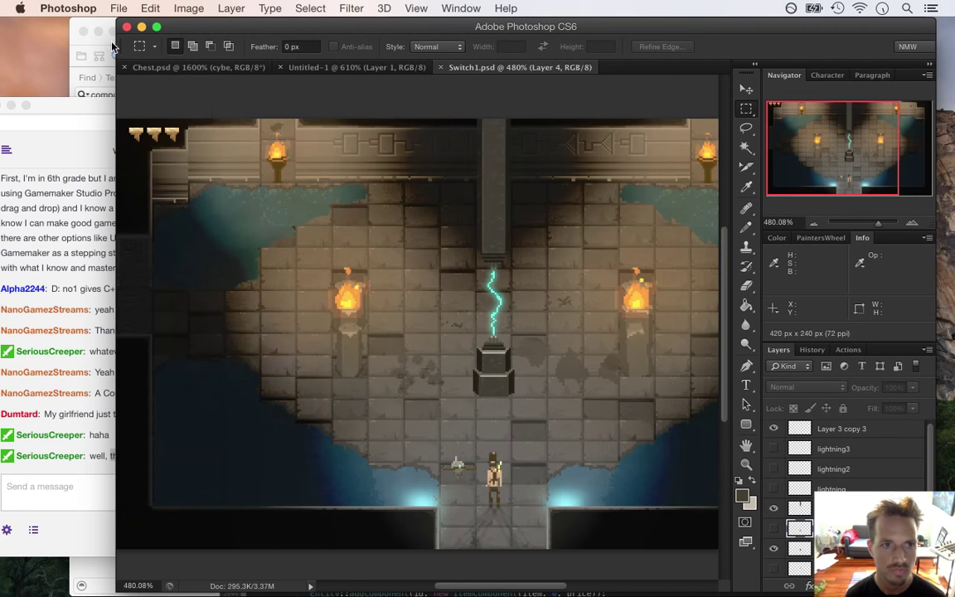
# - Open AlienFont.psd from the Sprites folder and show the purple background layer behind its glyphs
pyautogui.click(118, 8)
pyautogui.click(128, 39)
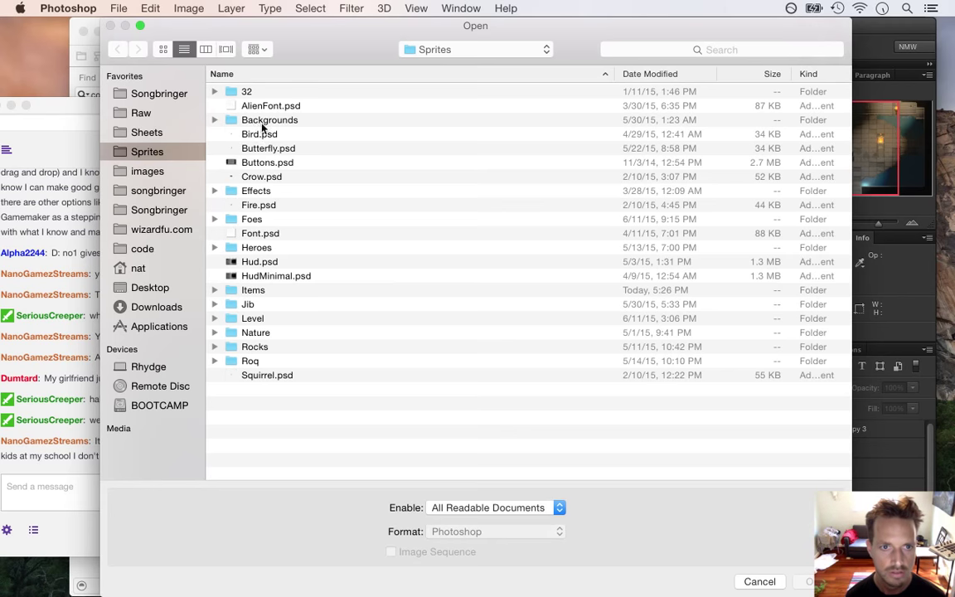
pyautogui.doubleClick(271, 105)
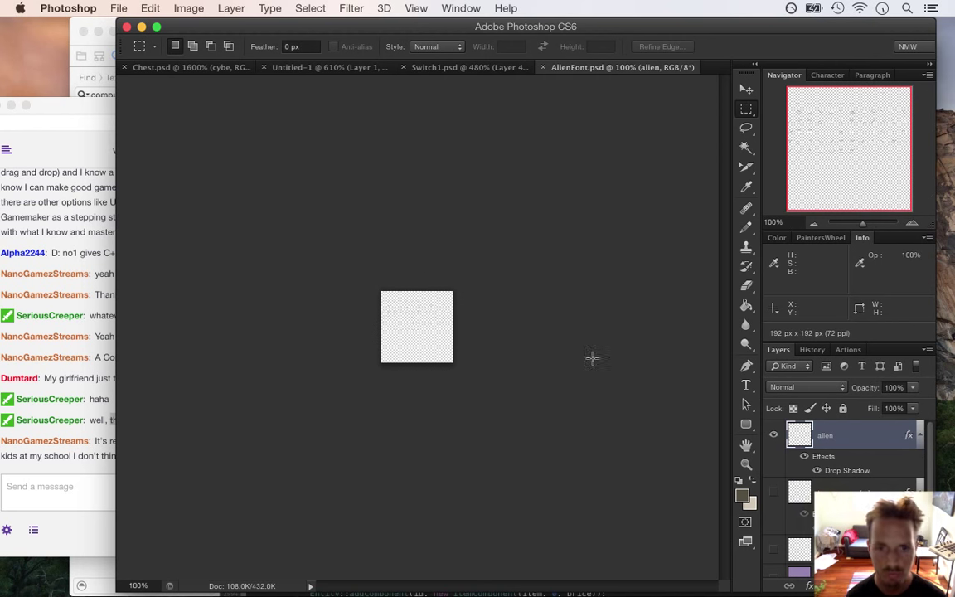
pyautogui.click(775, 572)
pyautogui.moveTo(383, 331); pyautogui.dragTo(502, 370)
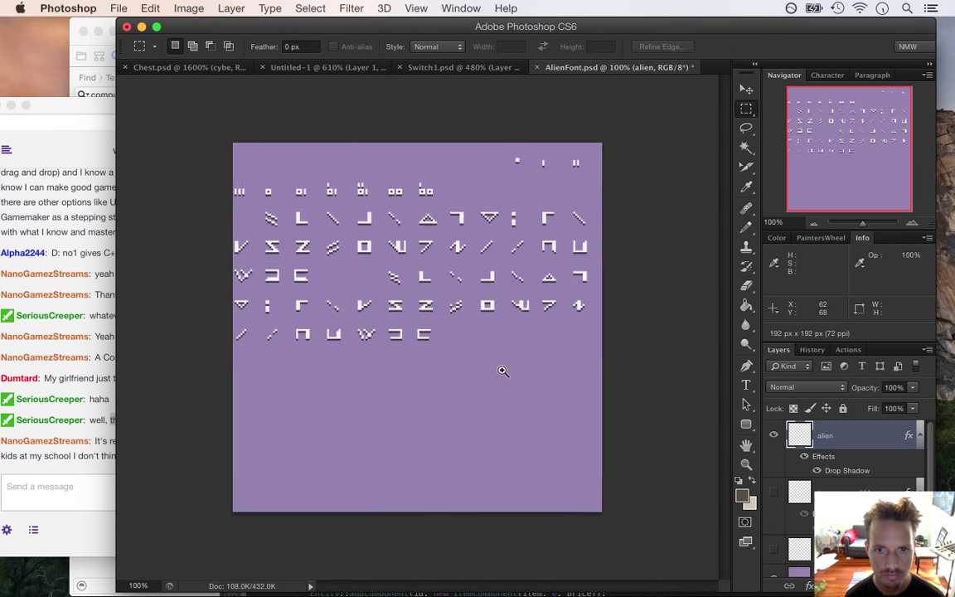
# - Switch to the Twitch chat and read the viewer's comment about coding at school
pyautogui.click(104, 460)
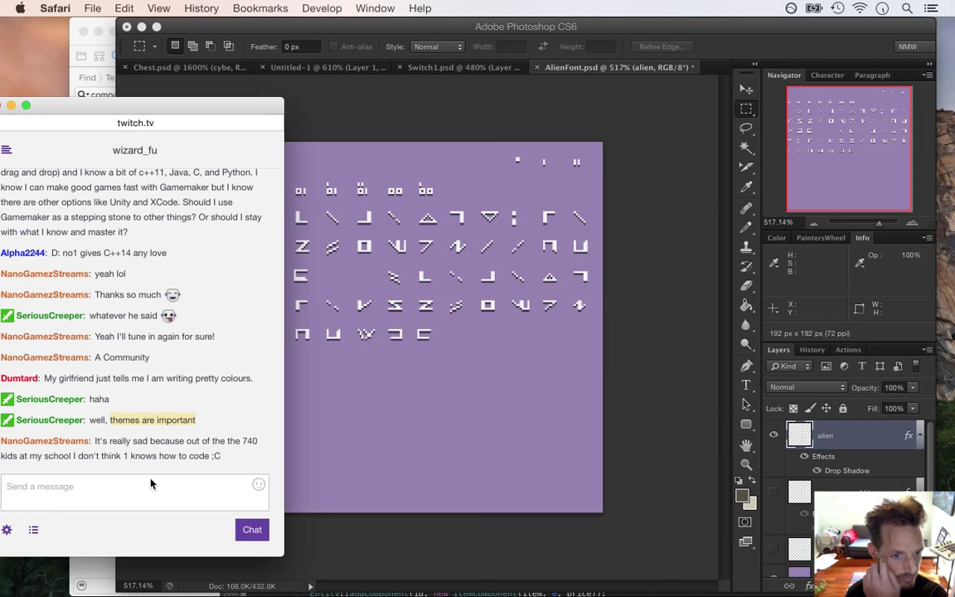
pyautogui.moveTo(142, 441); pyautogui.dragTo(186, 455)
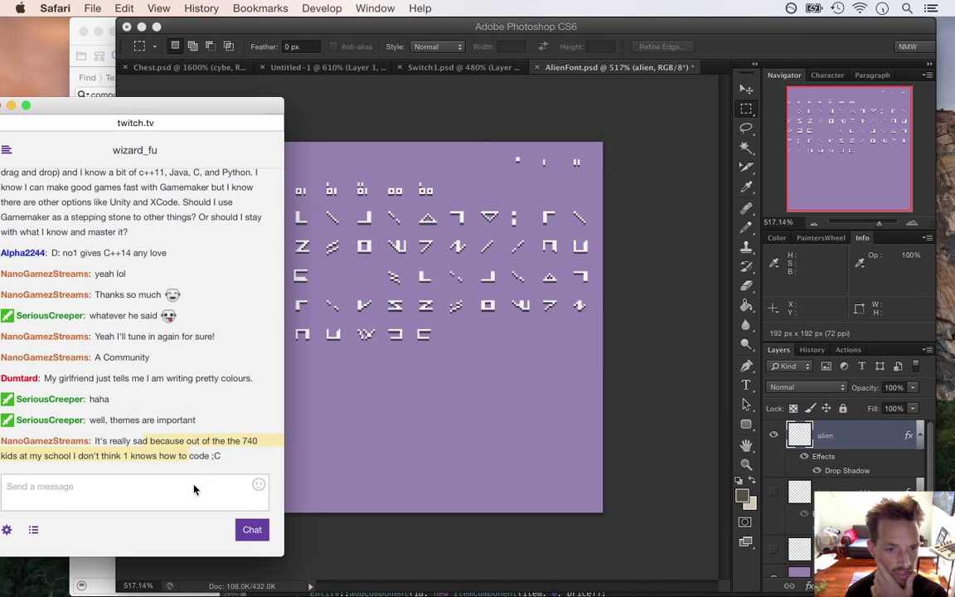
pyautogui.doubleClick(192, 455)
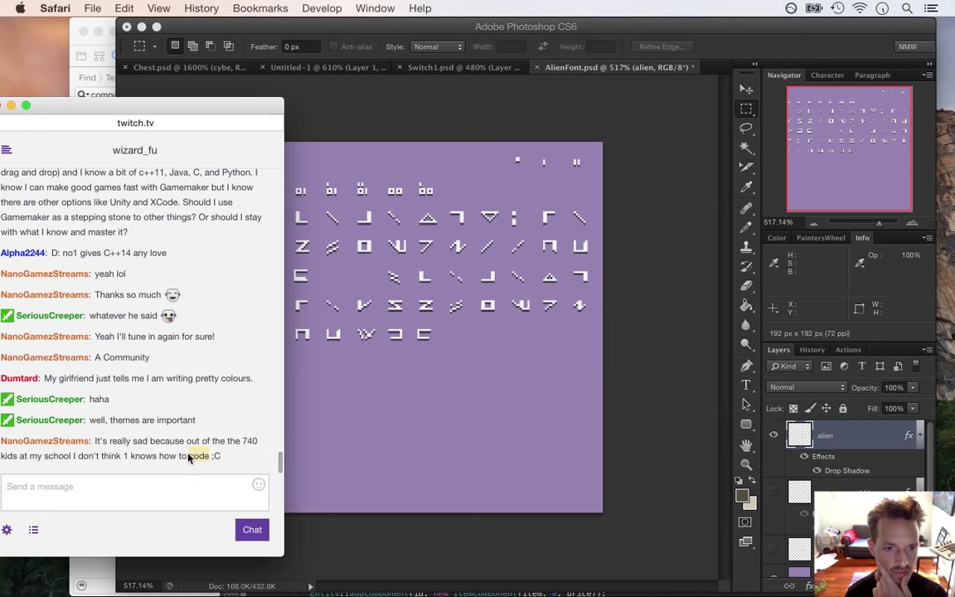
pyautogui.moveTo(108, 441); pyautogui.dragTo(150, 442)
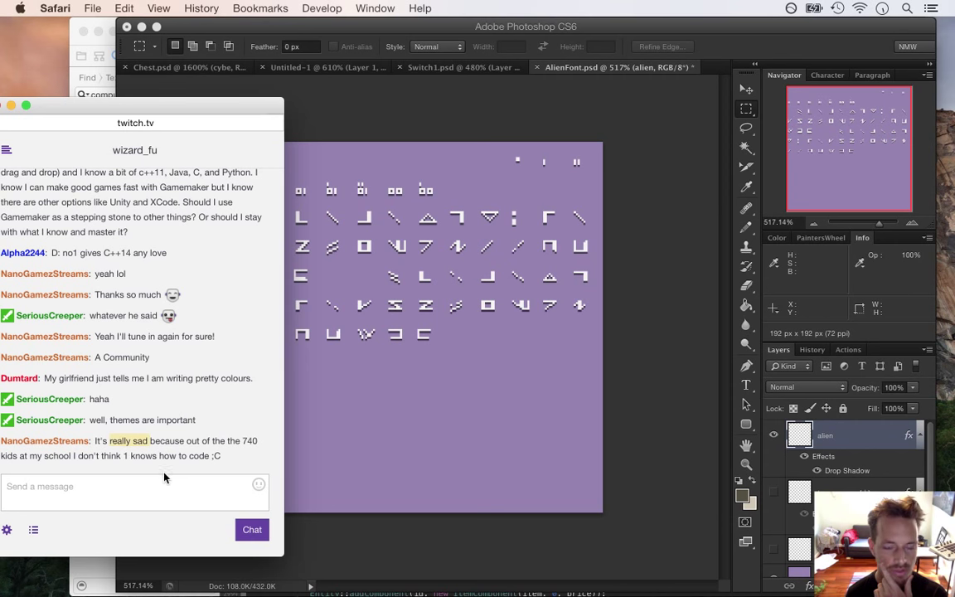
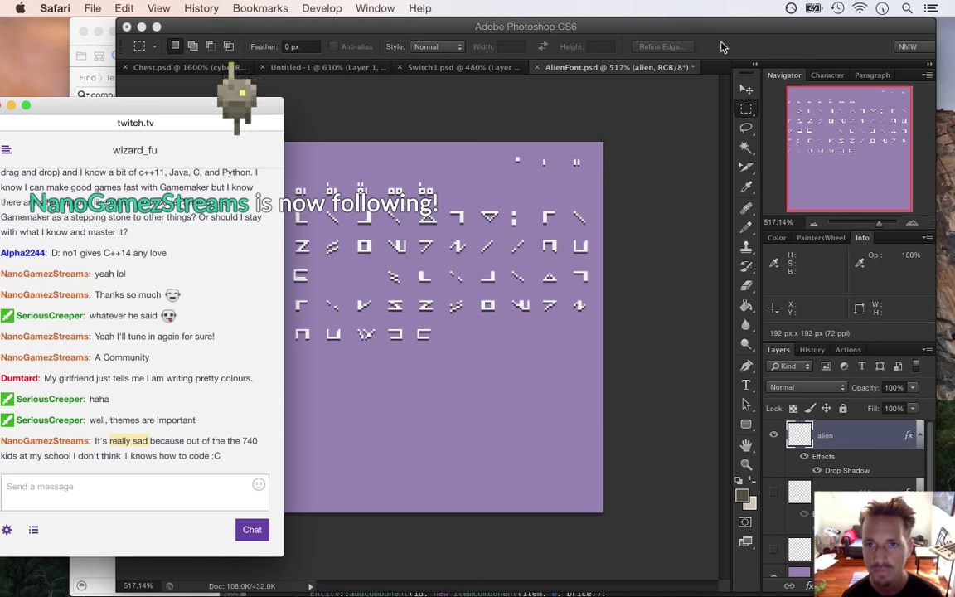
# - Return to Photoshop and briefly show the layer below alien to compare the regular characters with the alien glyphs
pyautogui.click(671, 156)
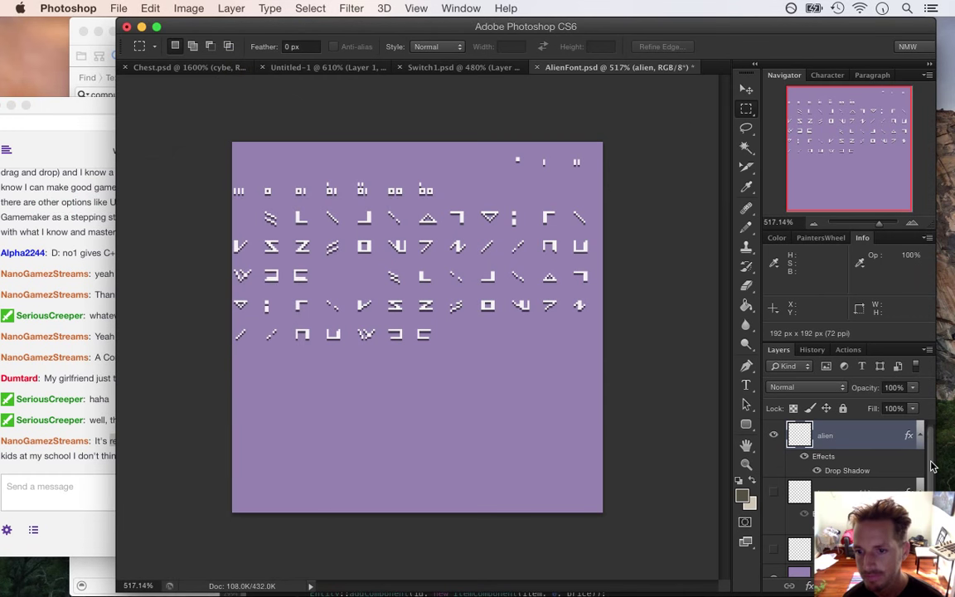
pyautogui.click(774, 492)
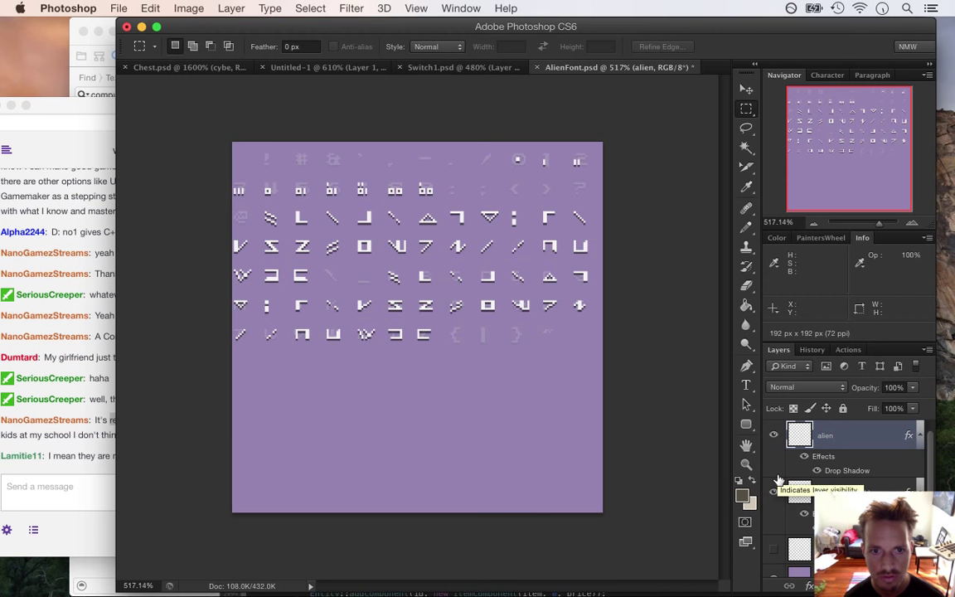
pyautogui.click(774, 492)
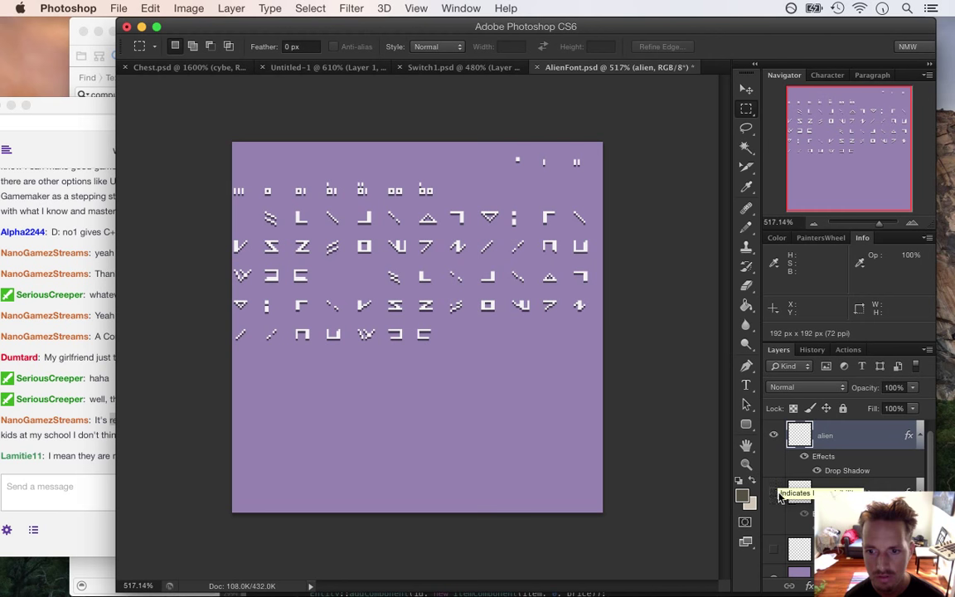
# - Reopen the recent file Font.psd and show the purple background layer behind its characters
pyautogui.click(121, 8)
pyautogui.moveTo(211, 99)
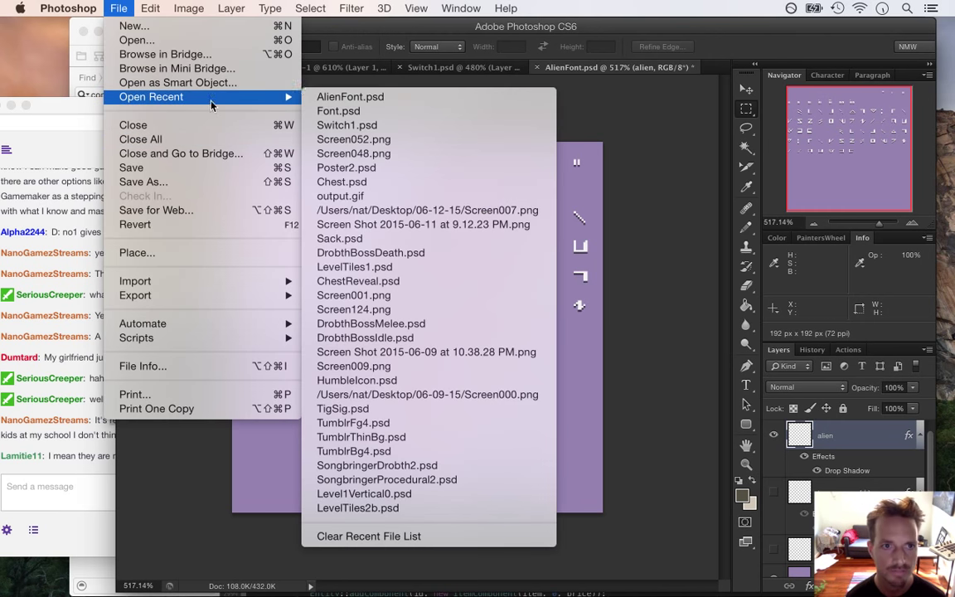
pyautogui.click(335, 116)
pyautogui.moveTo(413, 333); pyautogui.dragTo(508, 345)
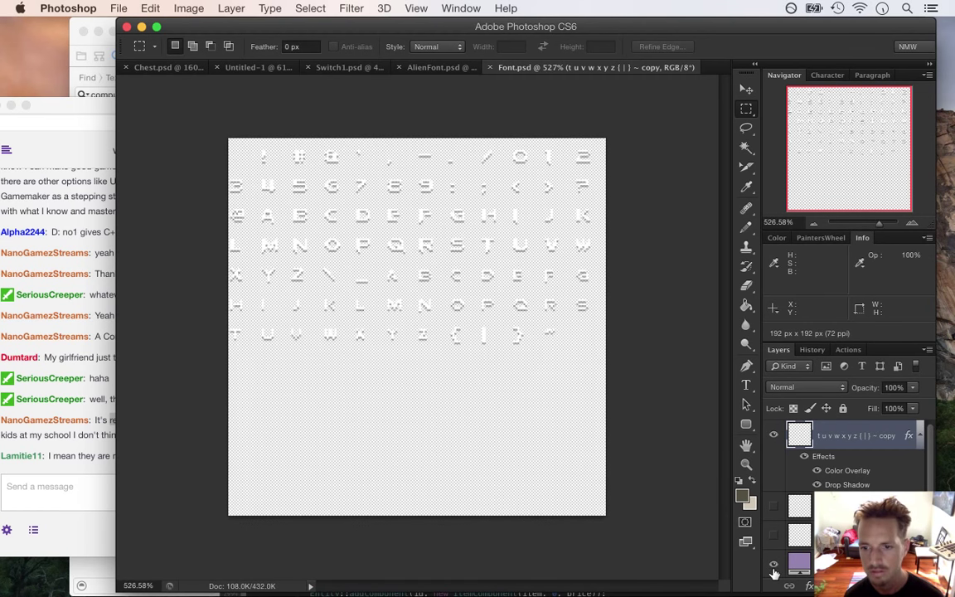
pyautogui.click(773, 566)
# - Switch to the Twitch chat and read the newest reply about middle schoolers
pyautogui.click(88, 391)
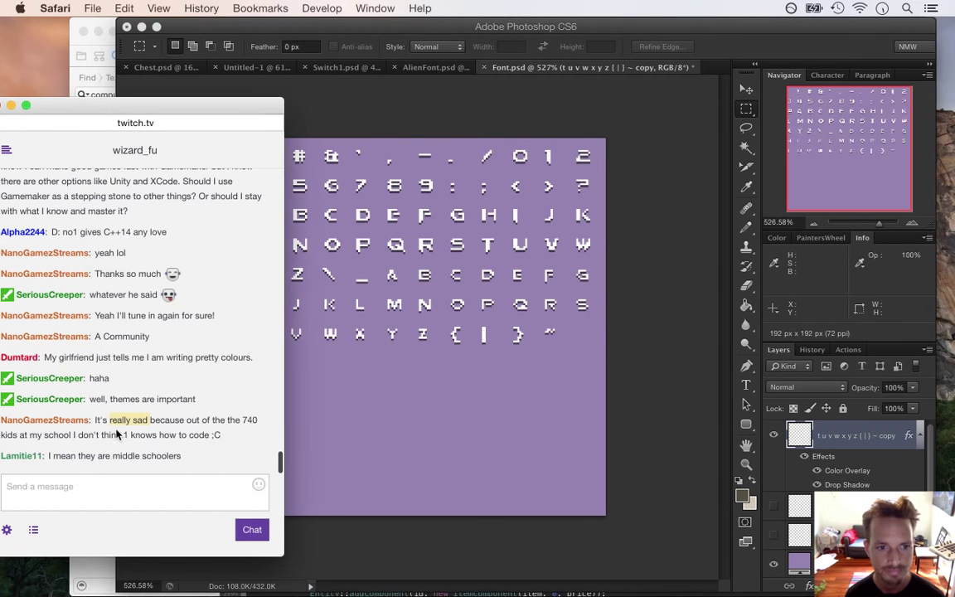
pyautogui.moveTo(78, 455); pyautogui.dragTo(163, 458)
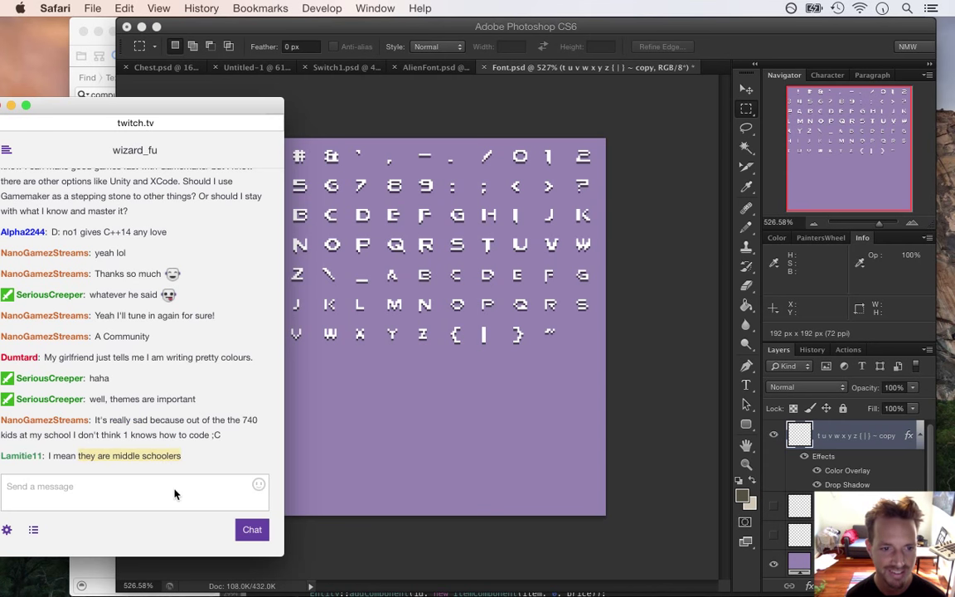
pyautogui.click(126, 458)
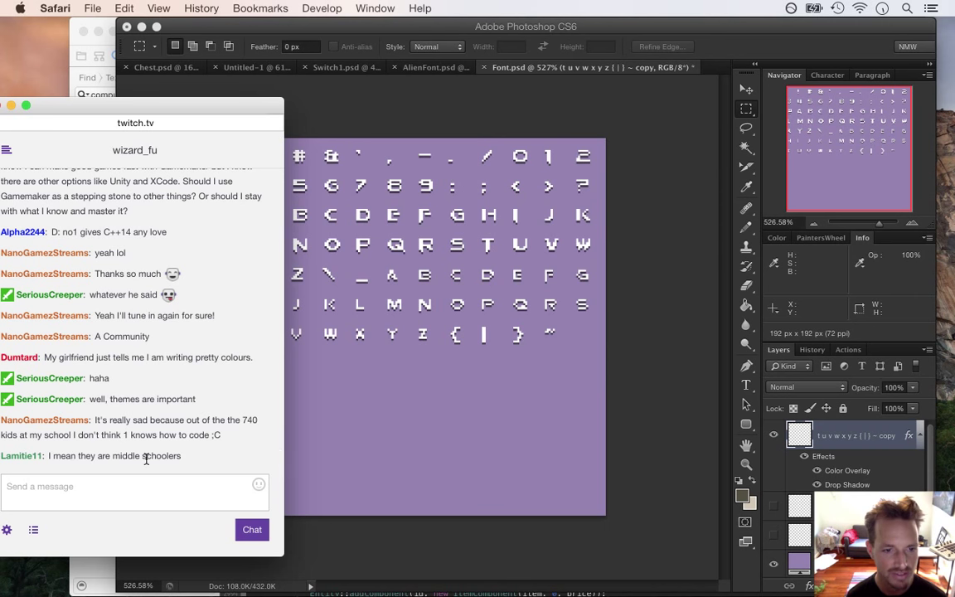
pyautogui.doubleClick(64, 455)
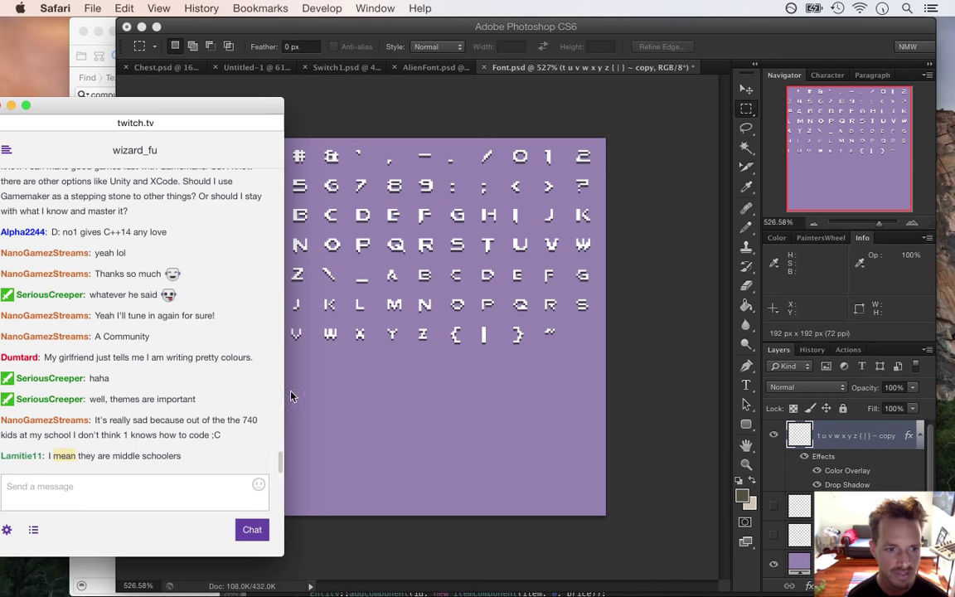
# - Return to Photoshop, marquee-select the uppercase F in Font.psd at about 7 × 13 px, and switch to the AlienFont.psd document
pyautogui.click(732, 45)
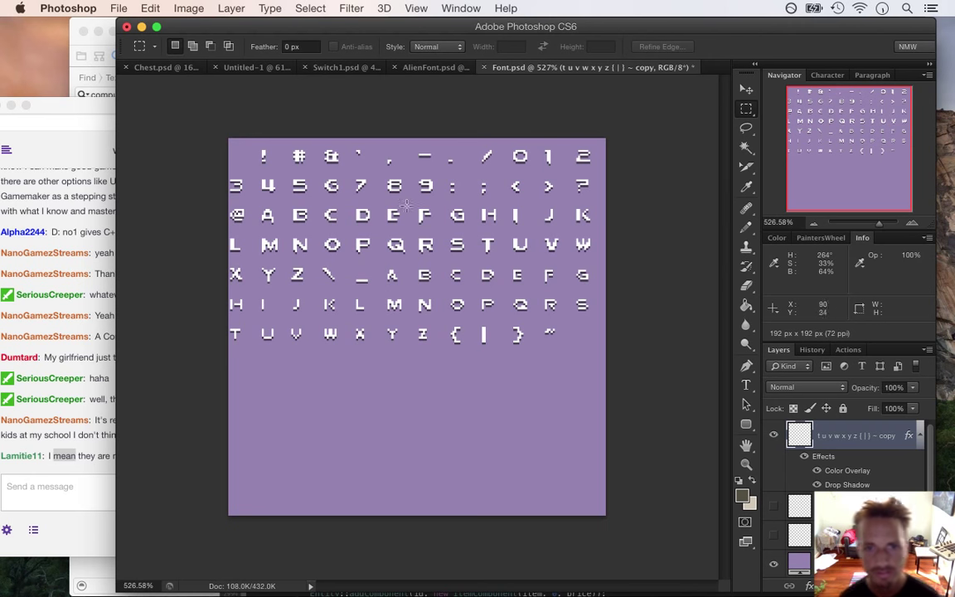
pyautogui.moveTo(417, 204); pyautogui.dragTo(431, 225)
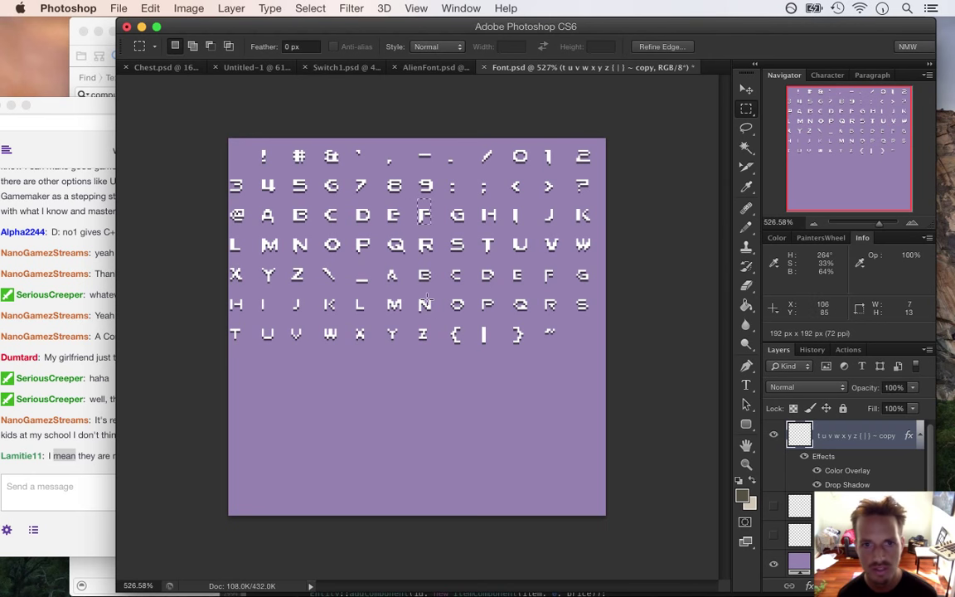
pyautogui.click(435, 68)
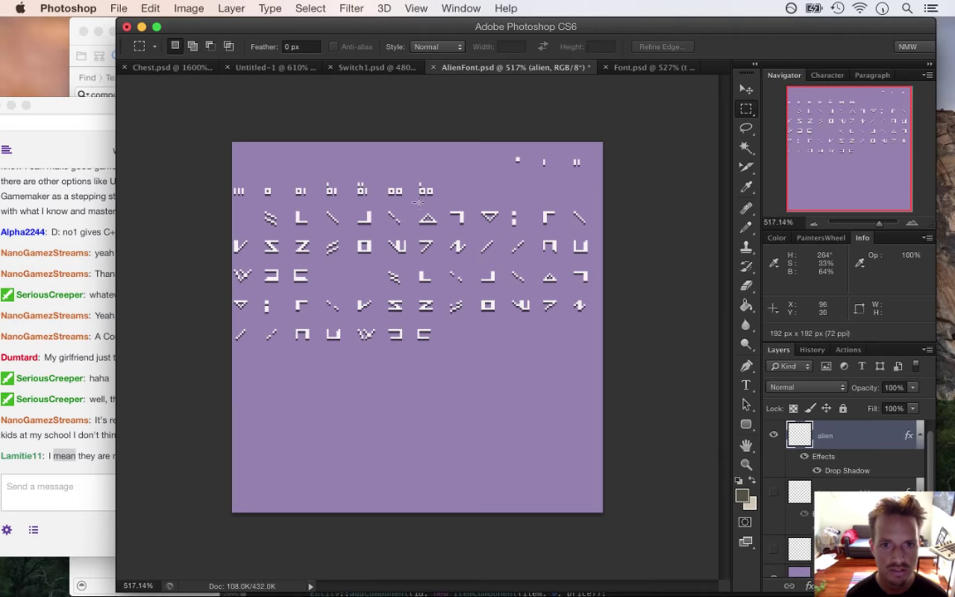
# - Marquee-select the uppercase triangle glyph in AlienFont.psd at about 13 × 9 px and compare it with the same position in Font.psd
pyautogui.moveTo(416, 210); pyautogui.dragTo(443, 229)
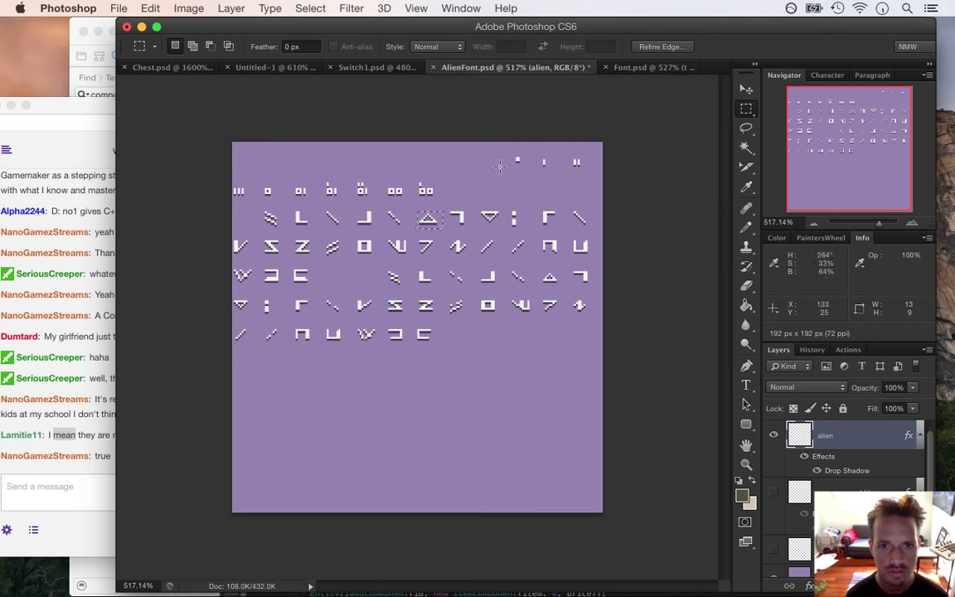
pyautogui.click(639, 71)
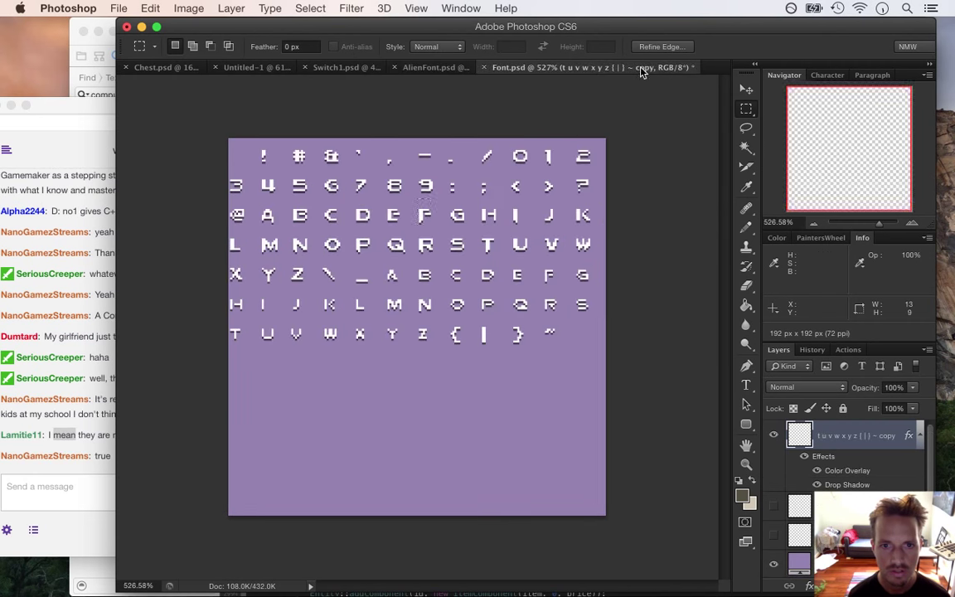
pyautogui.click(467, 67)
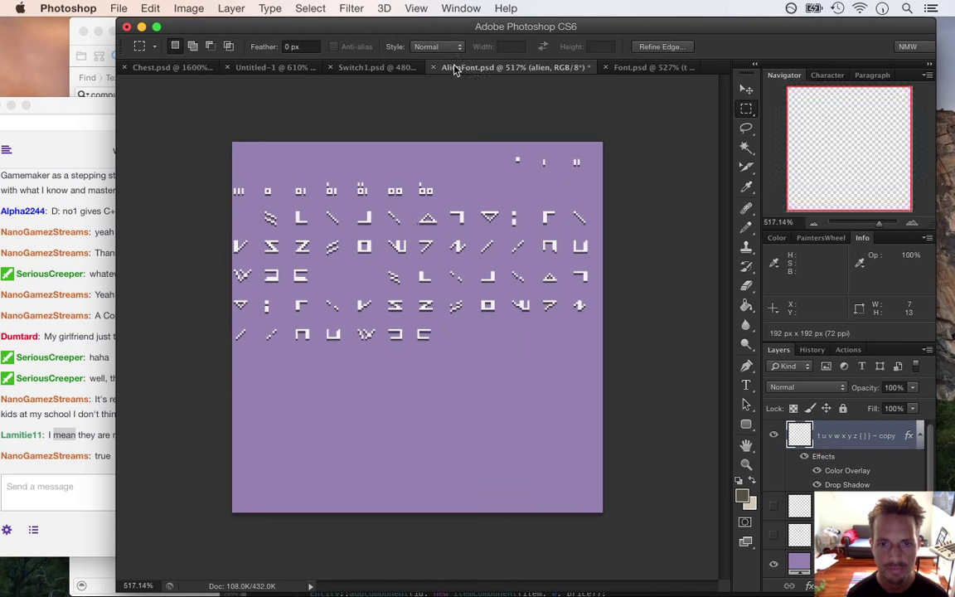
# - In Chest.psd, hide the cyan glow layer directly below cybe and sample the dark colour of the pillar's carved symbols
pyautogui.click(366, 68)
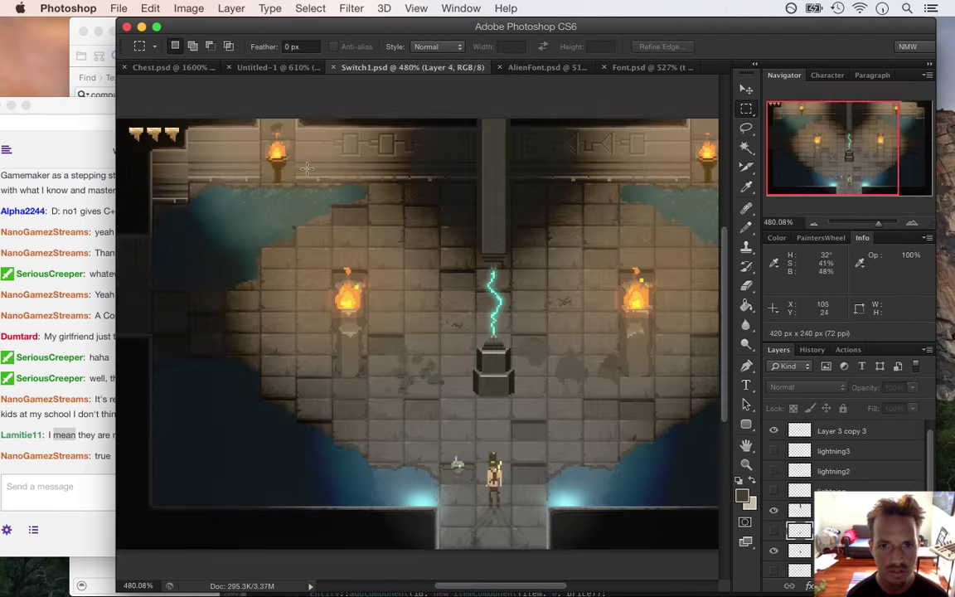
pyautogui.click(174, 68)
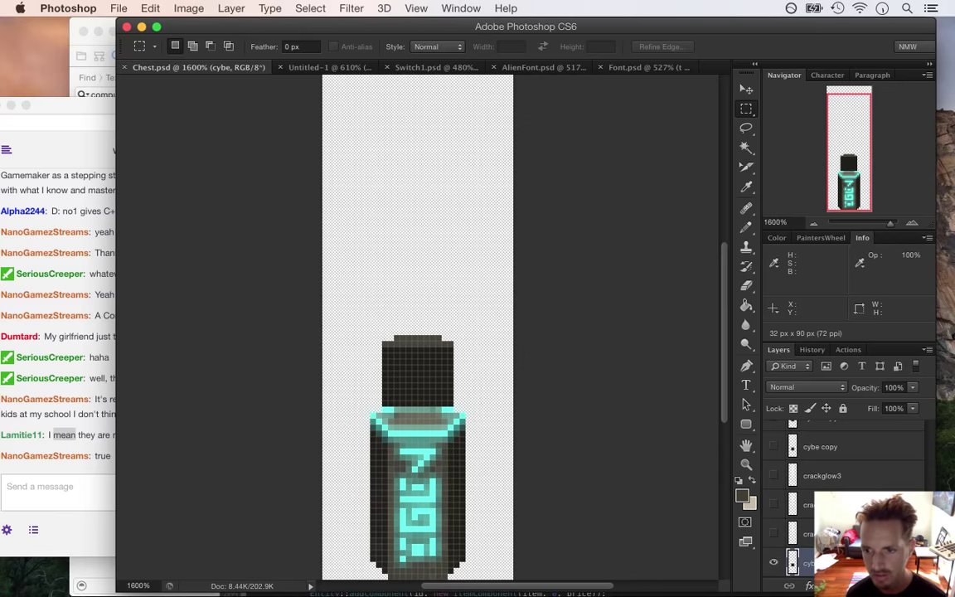
pyautogui.scroll(-3, 821, 489)
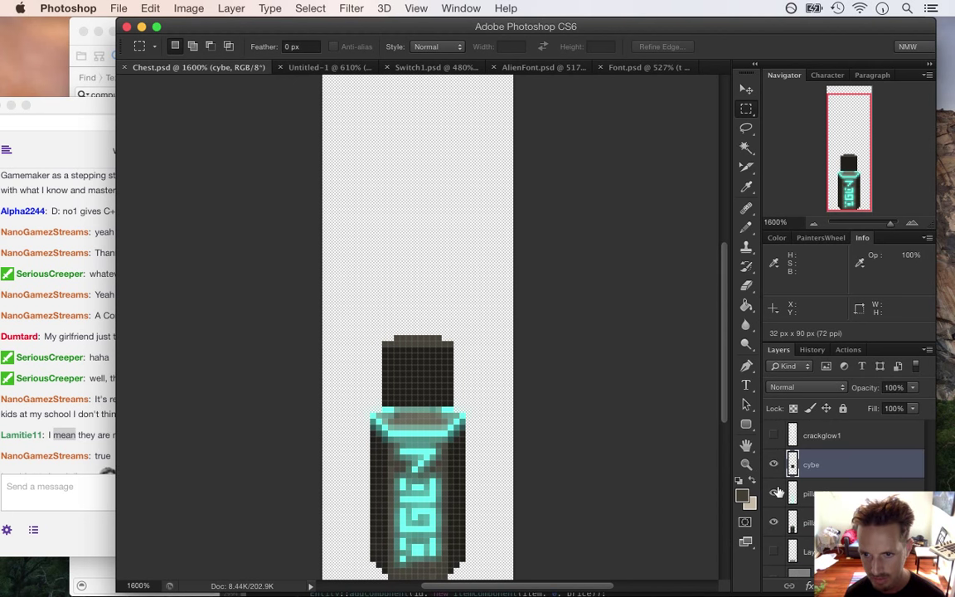
pyautogui.click(773, 493)
pyautogui.press('i')
pyautogui.click(438, 480)
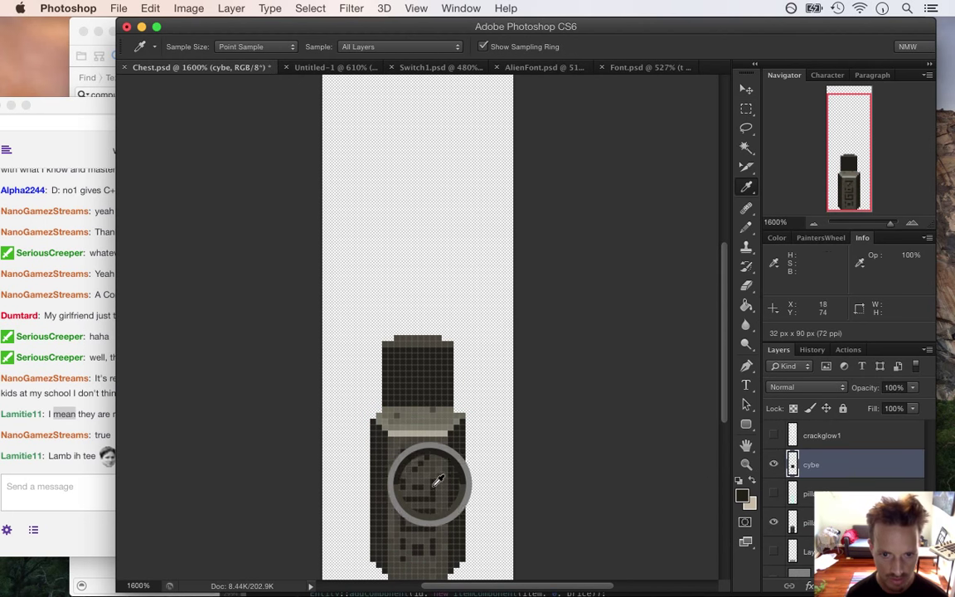
# - Switch to the Twitch chat and read the newest messages, including the one about scratches on a leg
pyautogui.click(91, 440)
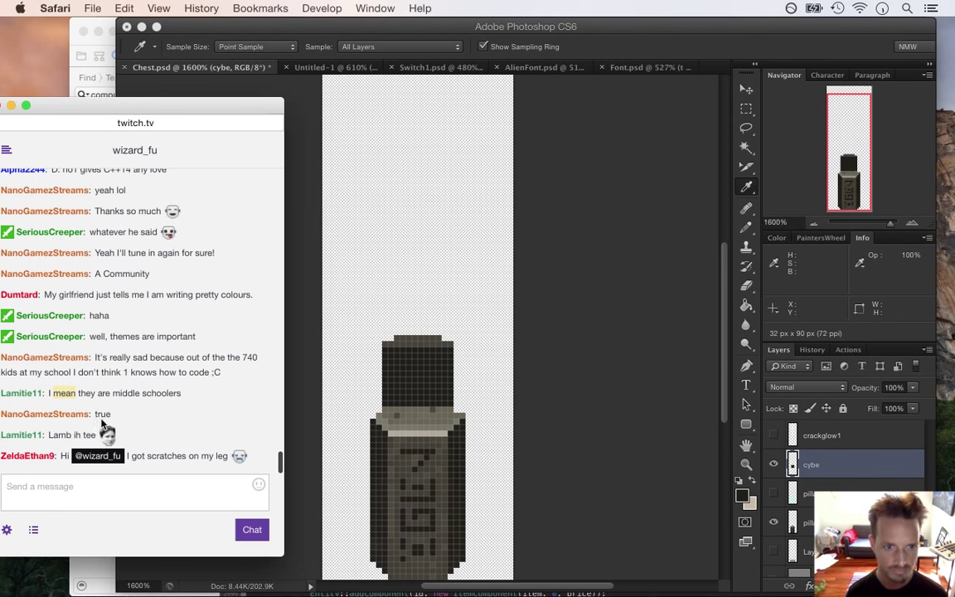
pyautogui.moveTo(48, 436); pyautogui.dragTo(90, 438)
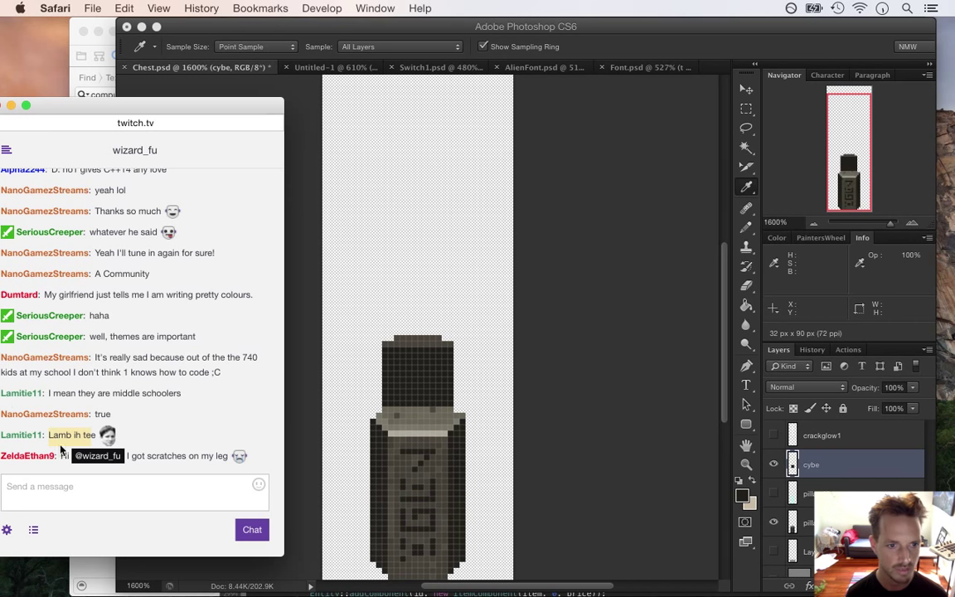
pyautogui.moveTo(148, 455); pyautogui.dragTo(214, 455)
# - Return to Photoshop and add a new layer directly above Layer 3 copy 2 in Switch1.psd
pyautogui.click(701, 42)
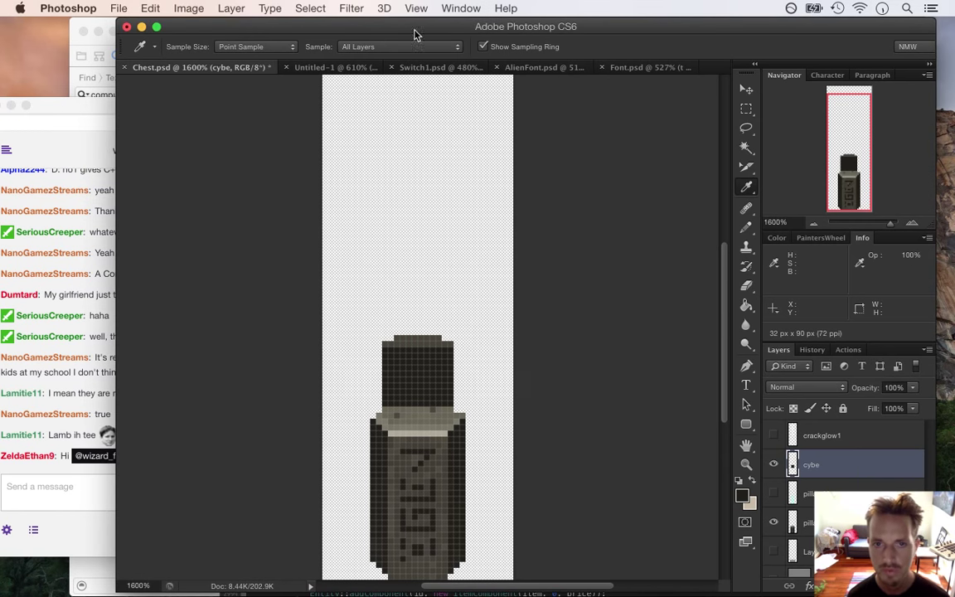
pyautogui.click(451, 67)
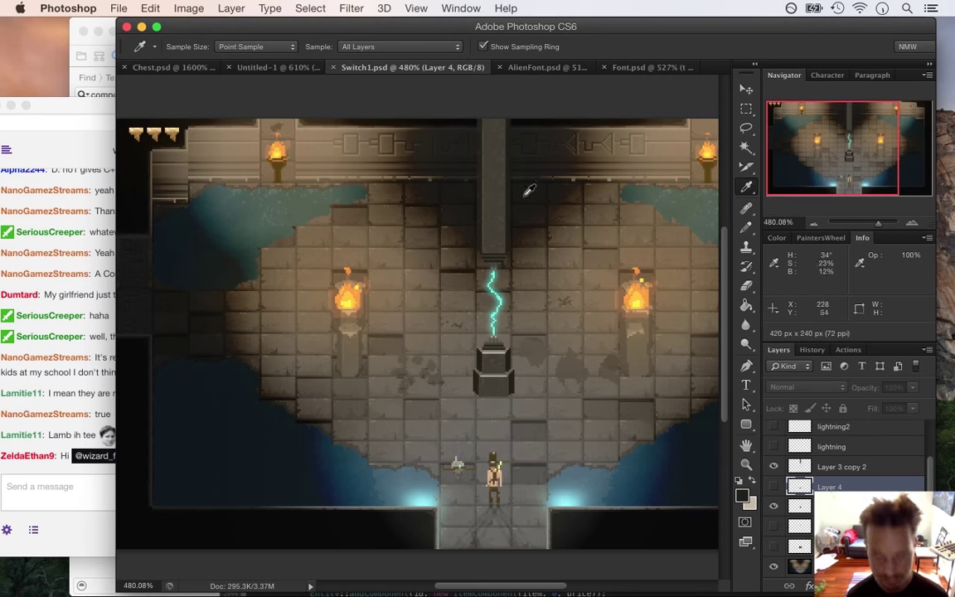
pyautogui.moveTo(495, 161); pyautogui.dragTo(550, 179)
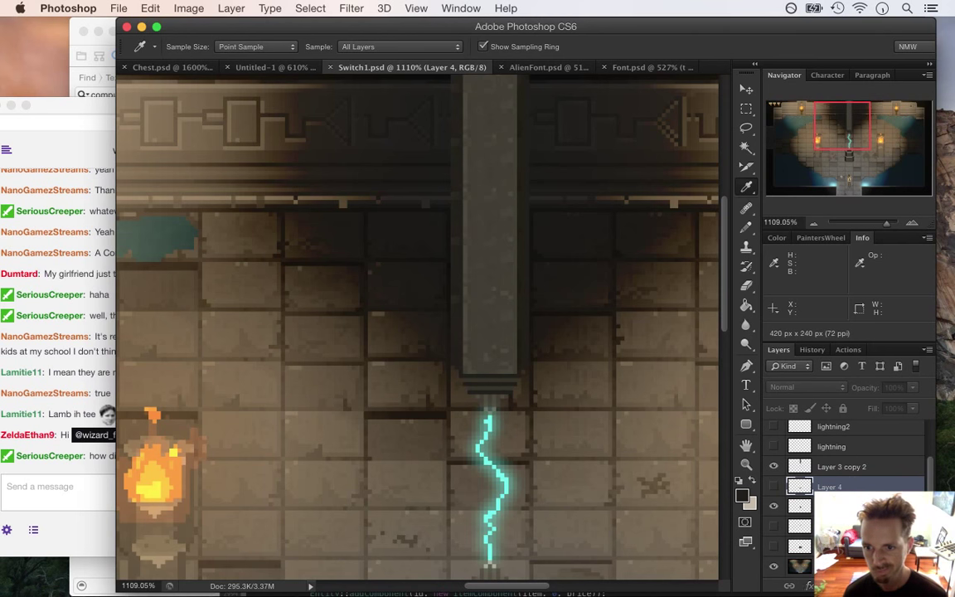
pyautogui.click(795, 506)
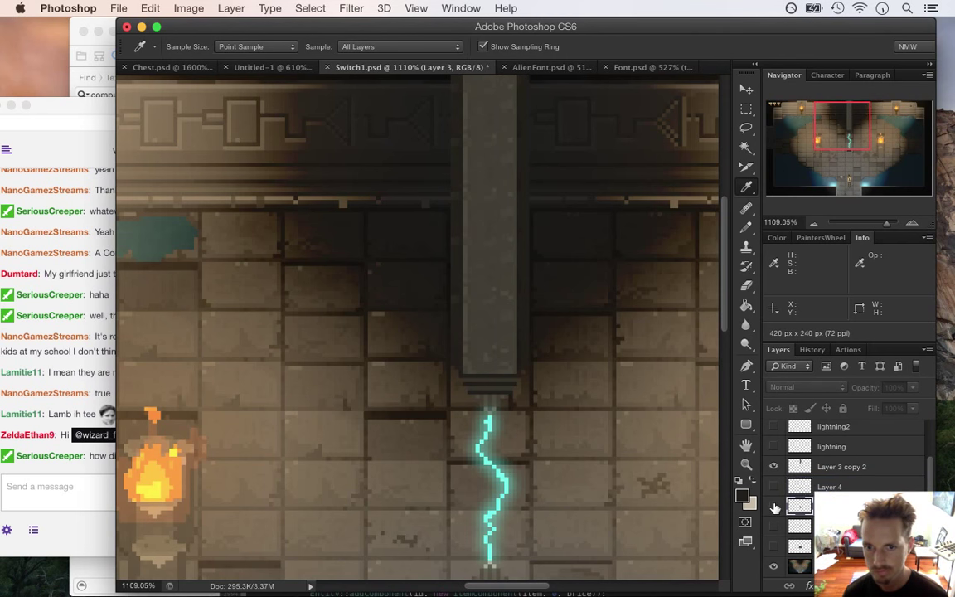
pyautogui.click(805, 468)
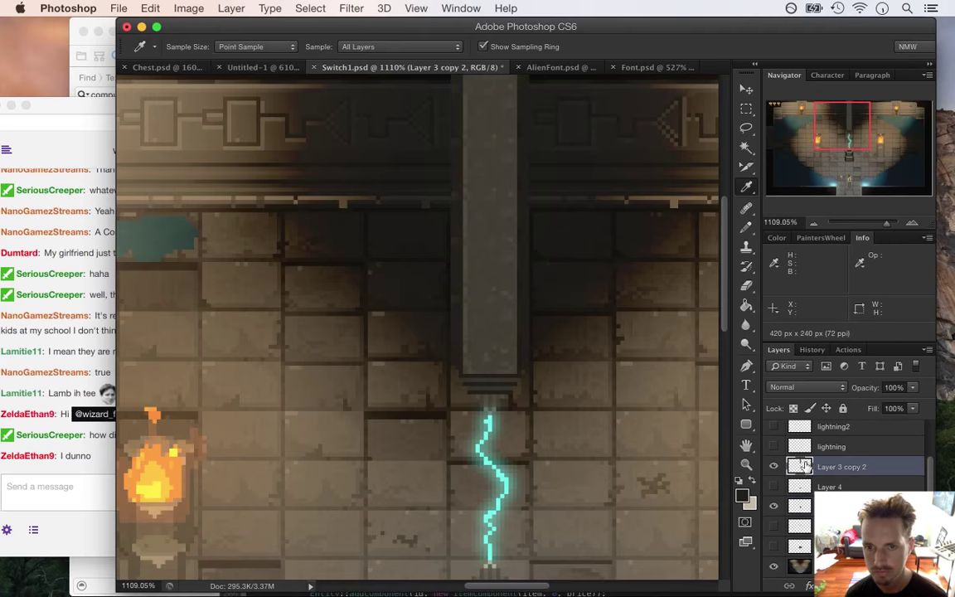
pyautogui.click(897, 586)
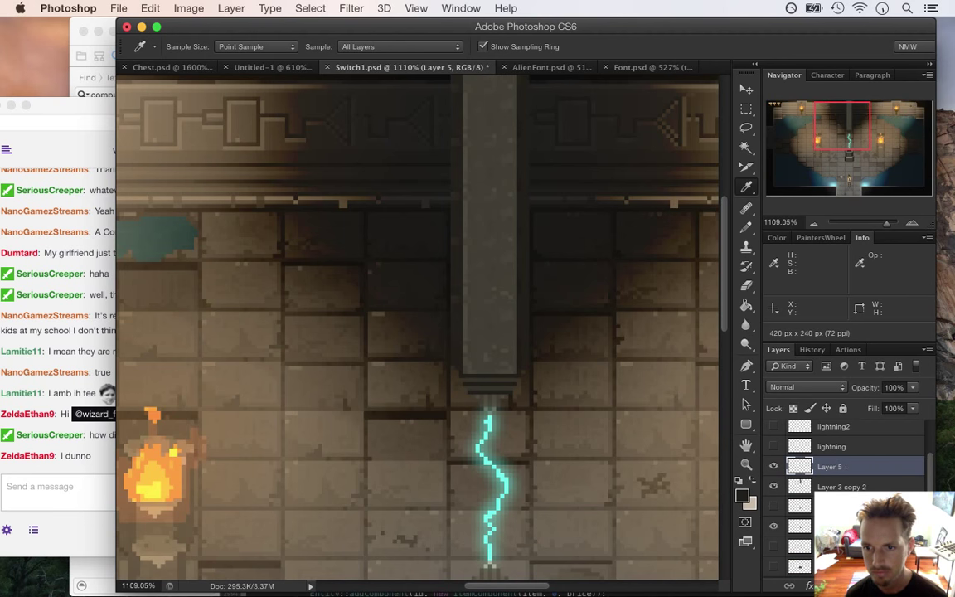
# - Draw the dark triangle glyph on the upper part of the hanging pillar with a 1 px Pencil
pyautogui.moveTo(492, 107); pyautogui.dragTo(651, 184)
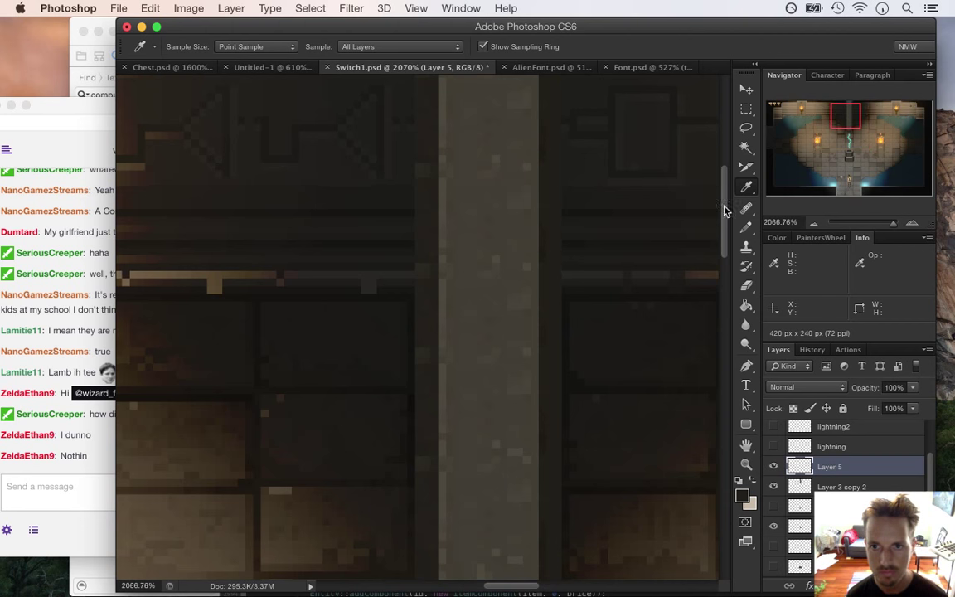
pyautogui.scroll(1, 651, 184)
pyautogui.press('b')
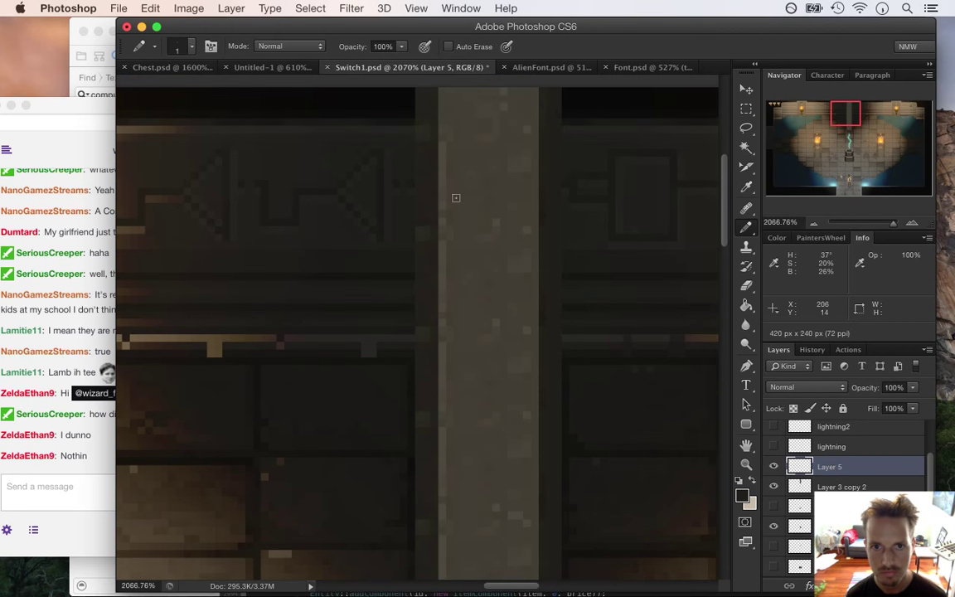
pyautogui.moveTo(455, 199); pyautogui.dragTo(504, 199)
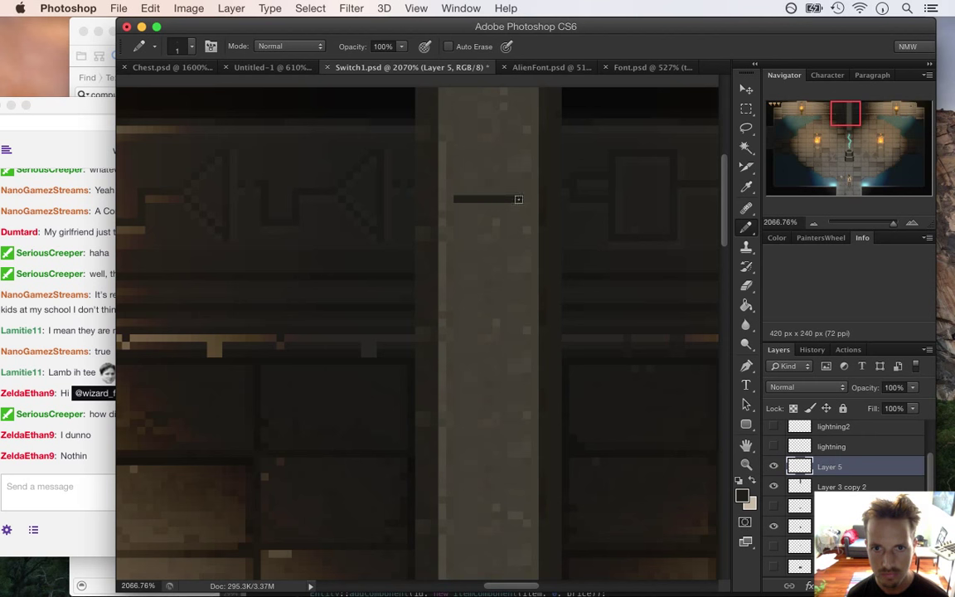
pyautogui.click(464, 192)
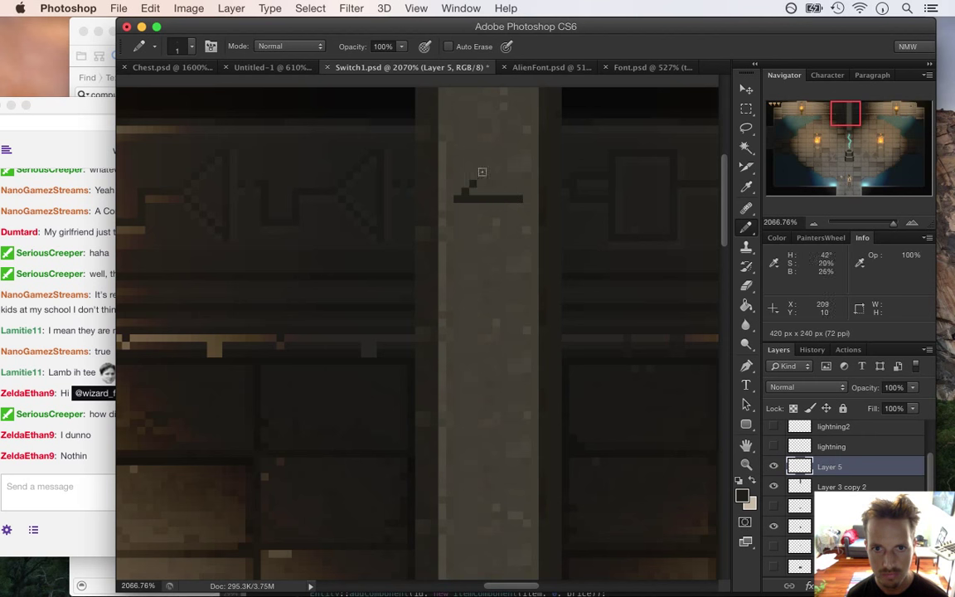
pyautogui.moveTo(501, 173); pyautogui.dragTo(489, 166)
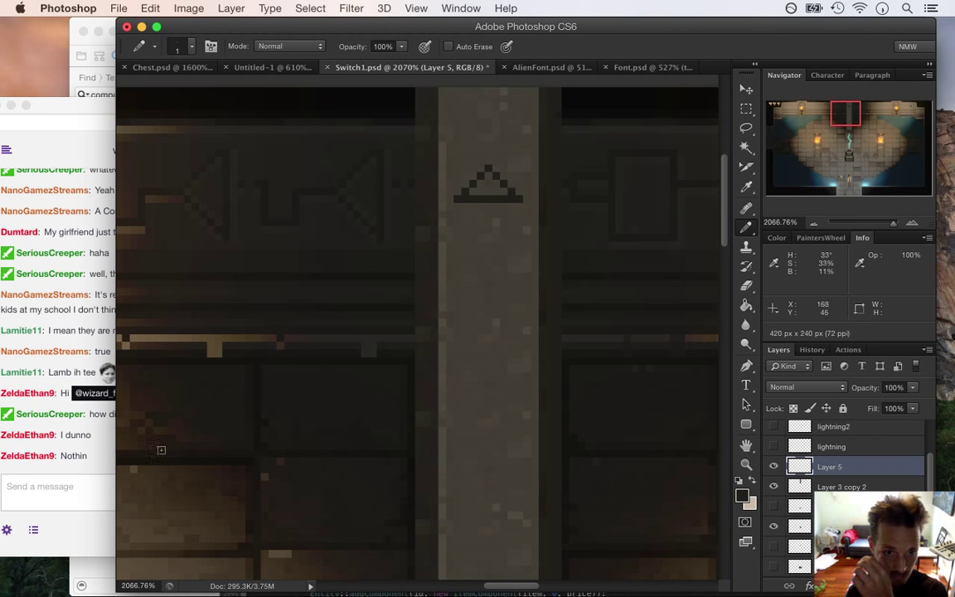
# - Switch to the Twitch chat and read the question about surviving and its replies
pyautogui.click(102, 456)
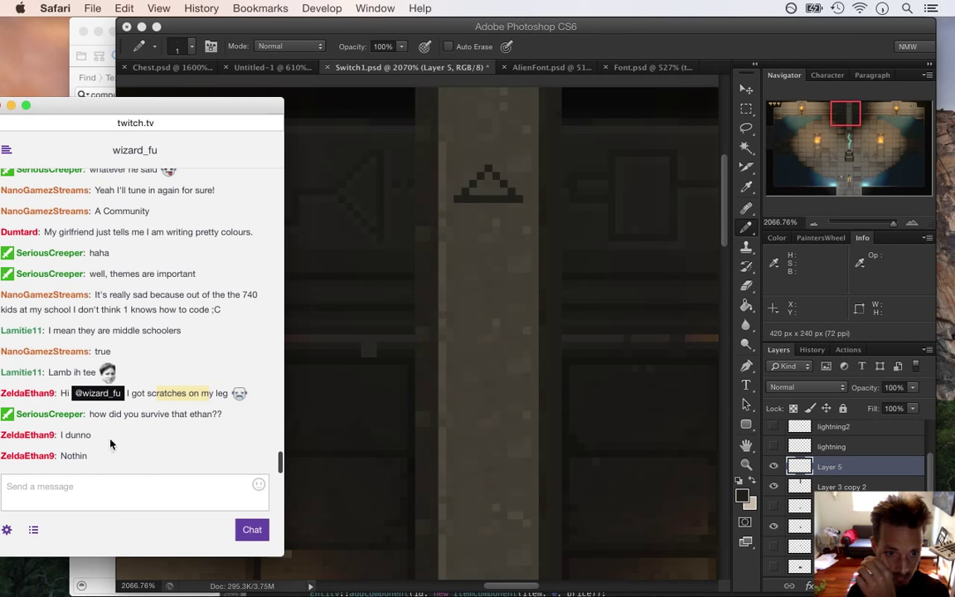
pyautogui.moveTo(108, 413); pyautogui.dragTo(176, 462)
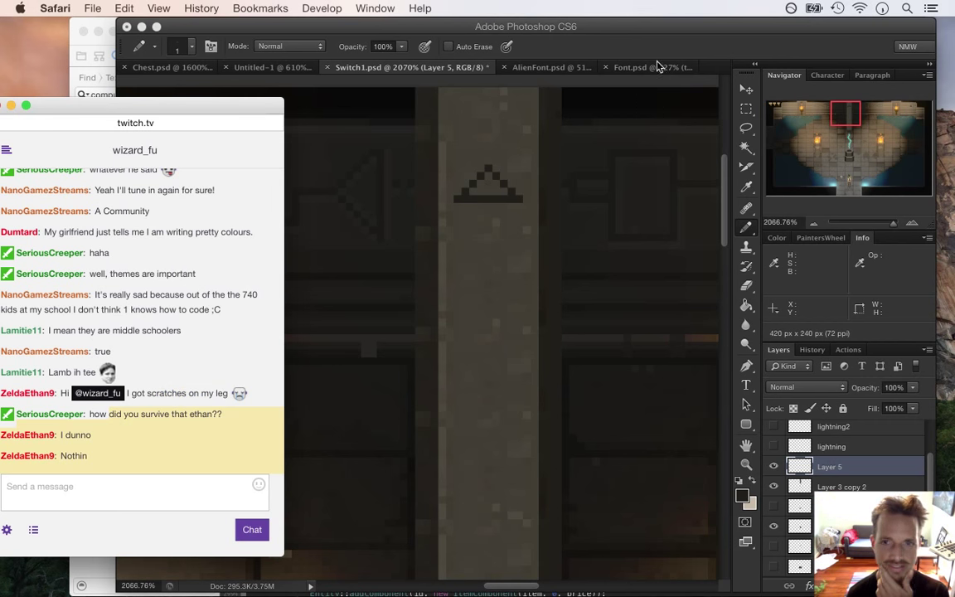
# - Return to Photoshop, check Font.psd, and marquee-select the uppercase glyph of two stacked bars in AlienFont.psd at about 11 × 16 px
pyautogui.click(615, 118)
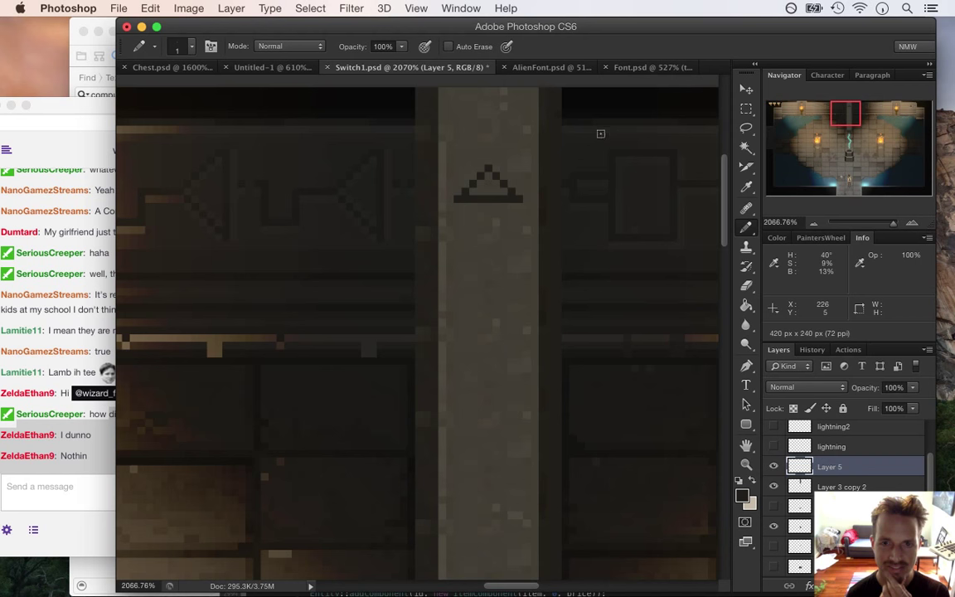
pyautogui.click(572, 68)
pyautogui.click(651, 67)
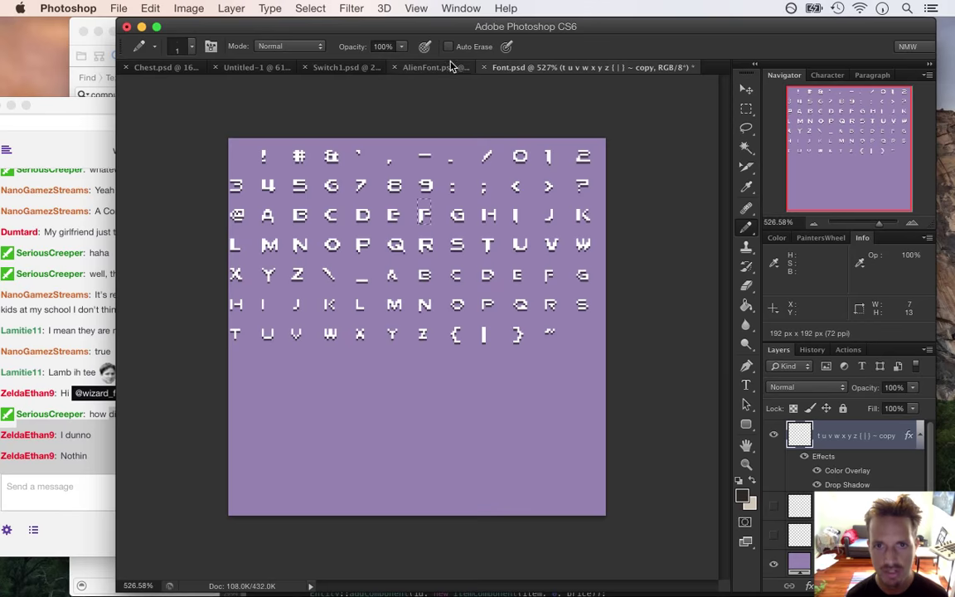
pyautogui.click(439, 71)
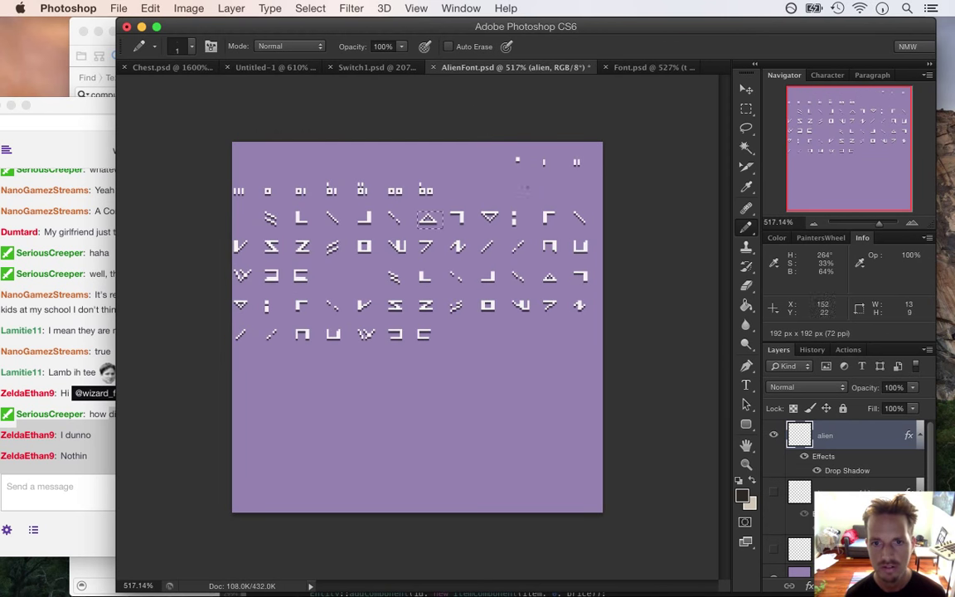
pyautogui.press('m')
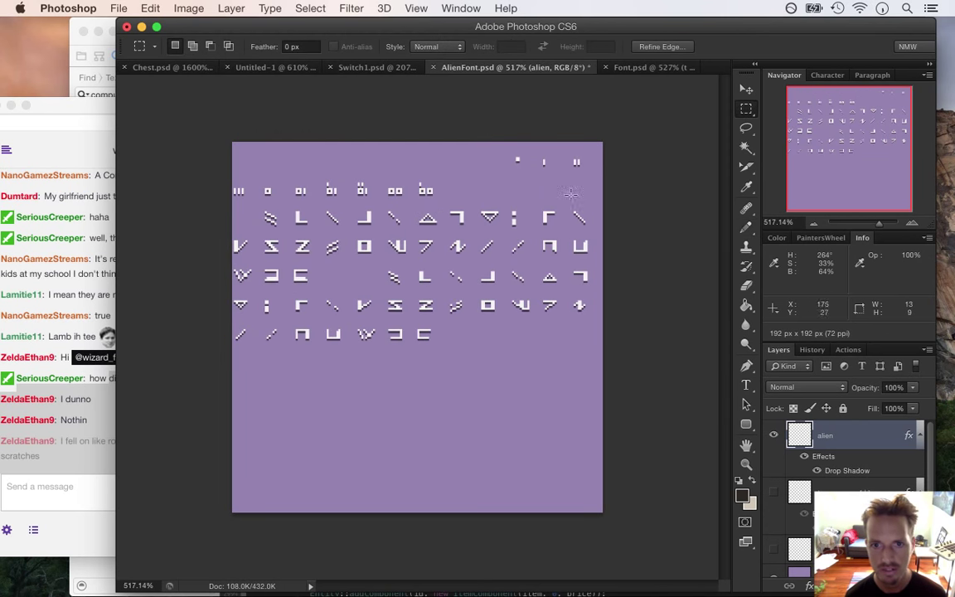
pyautogui.moveTo(505, 203); pyautogui.dragTo(468, 208)
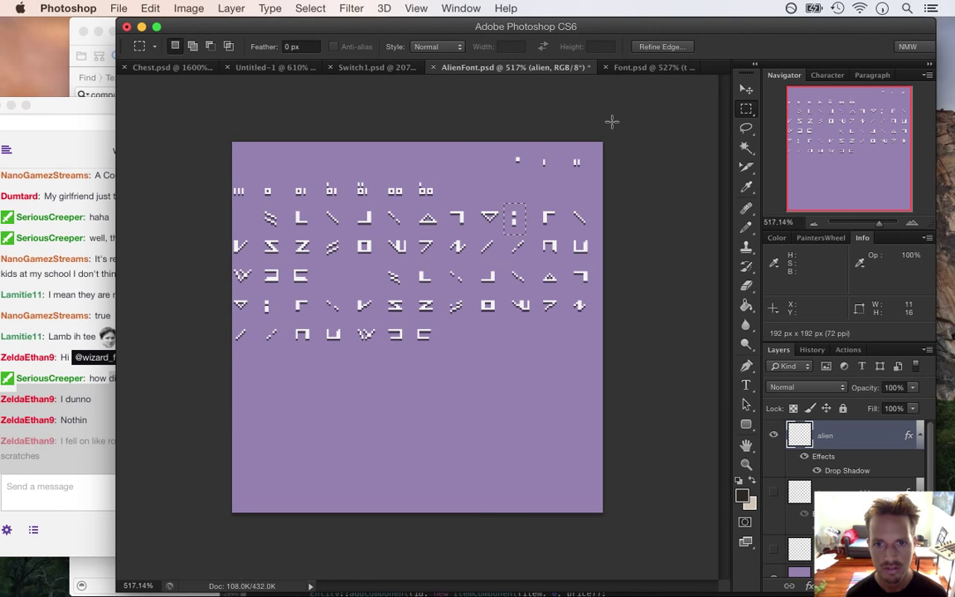
# - Check the matching letter in Font.psd, clear the selection around its F, and go back to AlienFont.psd
pyautogui.click(634, 68)
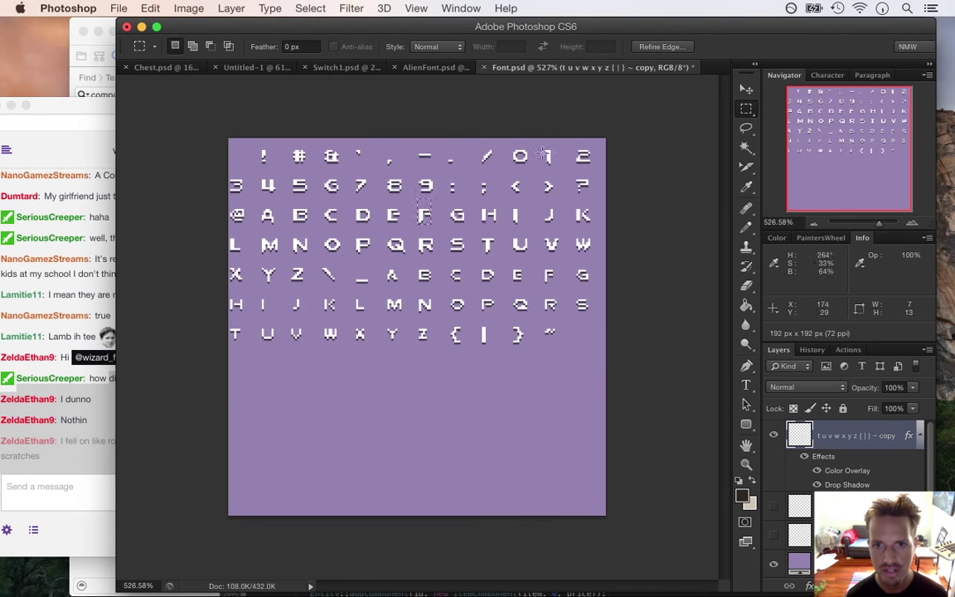
pyautogui.press('super+d')
pyautogui.click(437, 70)
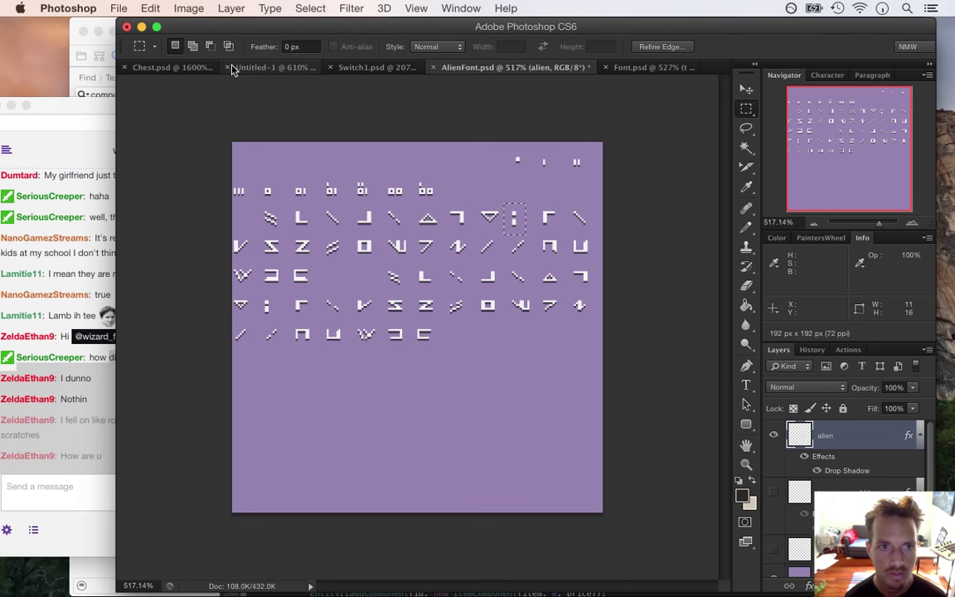
# - In Switch1.psd, pencil two short, stacked vertical bars on the pillar below the triangle glyph
pyautogui.click(372, 66)
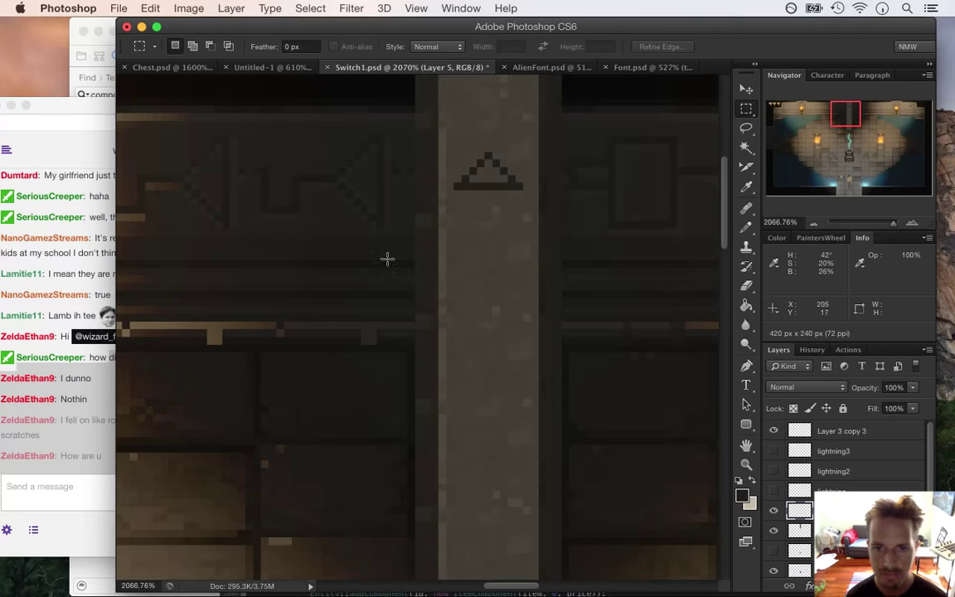
pyautogui.press('b')
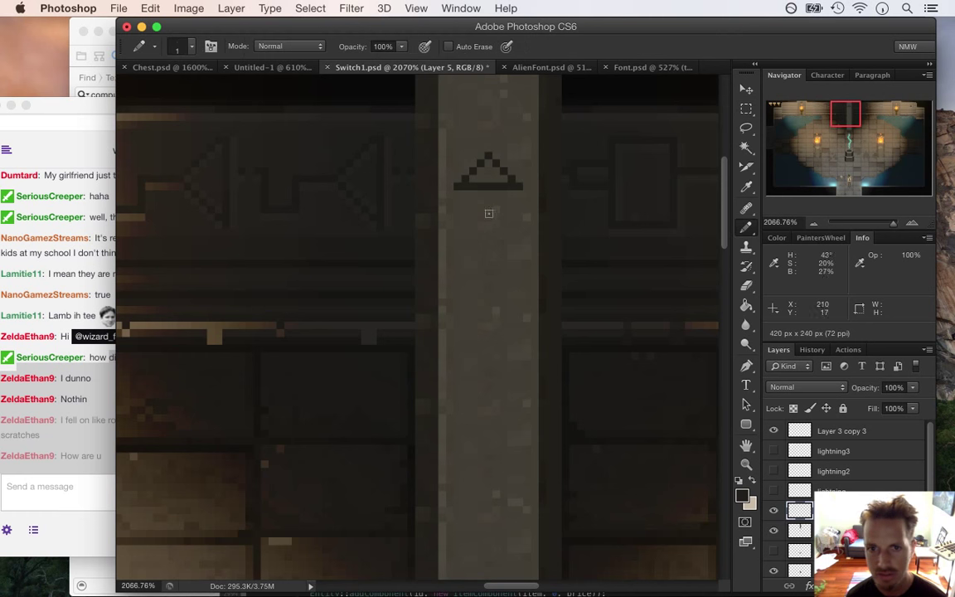
pyautogui.moveTo(485, 233); pyautogui.dragTo(487, 247)
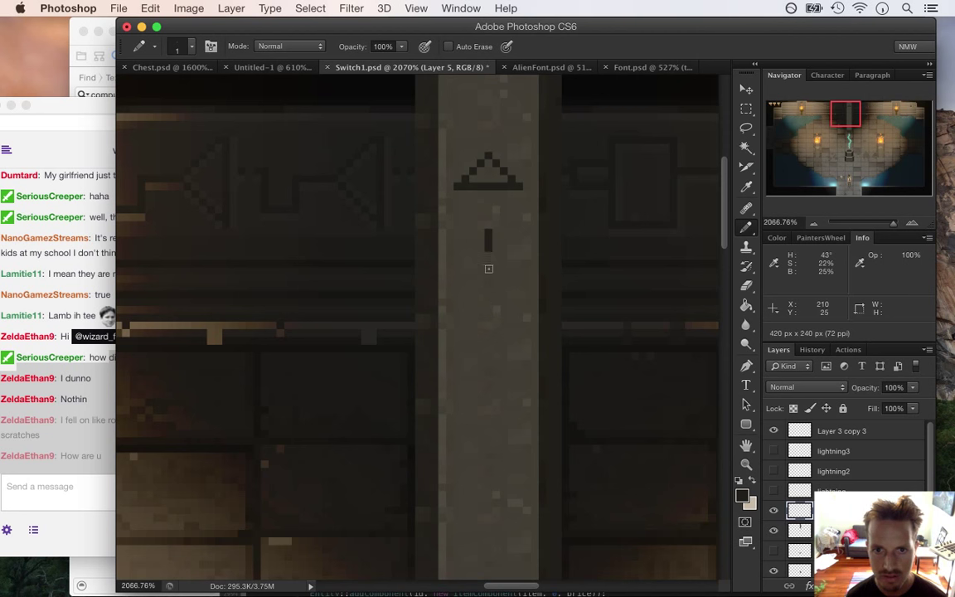
pyautogui.moveTo(487, 275); pyautogui.dragTo(487, 285)
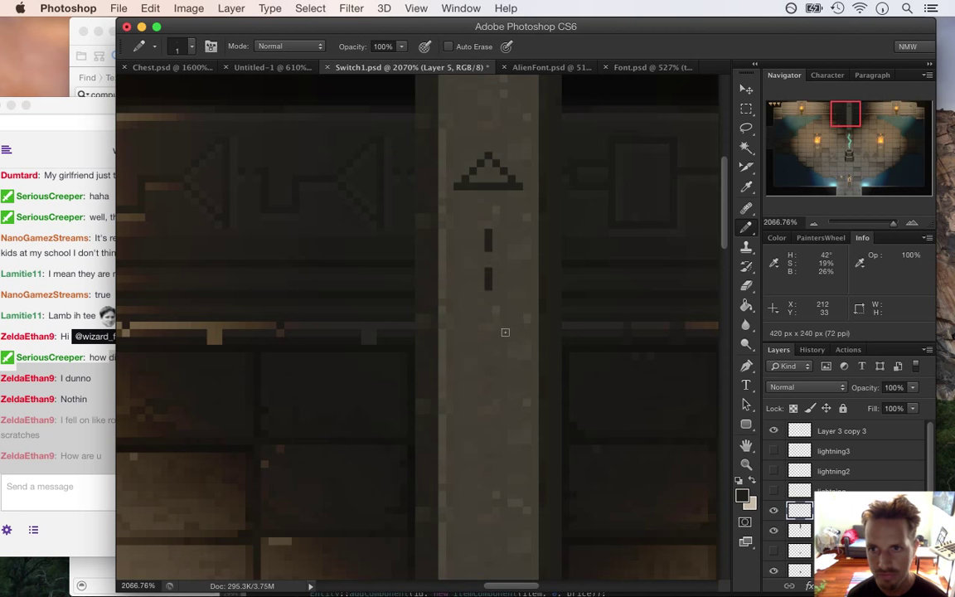
# - Erase the top pixel of the upper bar below the triangle and check the glyphs against the whole pillar
pyautogui.press('e')
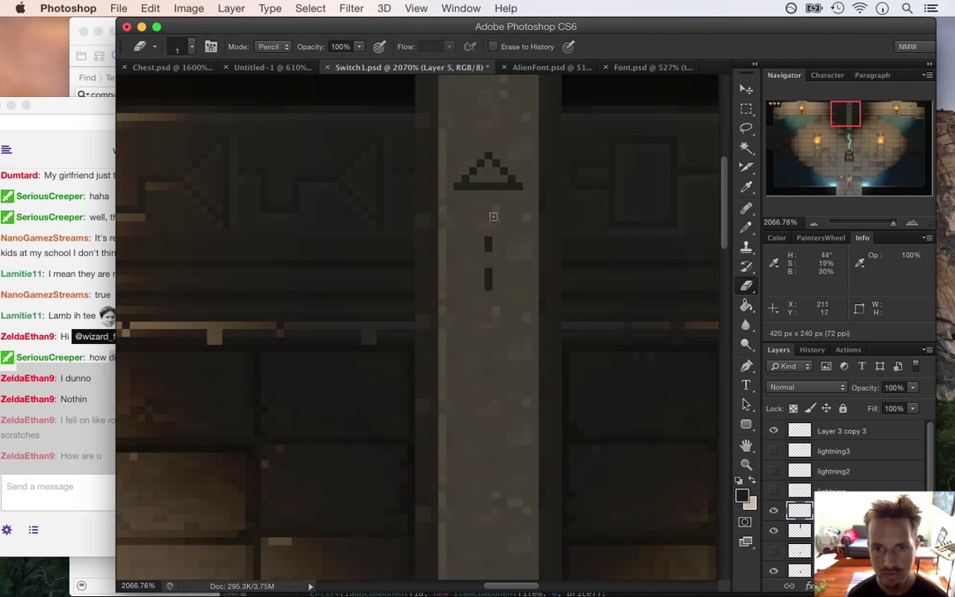
pyautogui.press('b')
pyautogui.press('super+minus')
pyautogui.moveTo(421, 259); pyautogui.dragTo(451, 271)
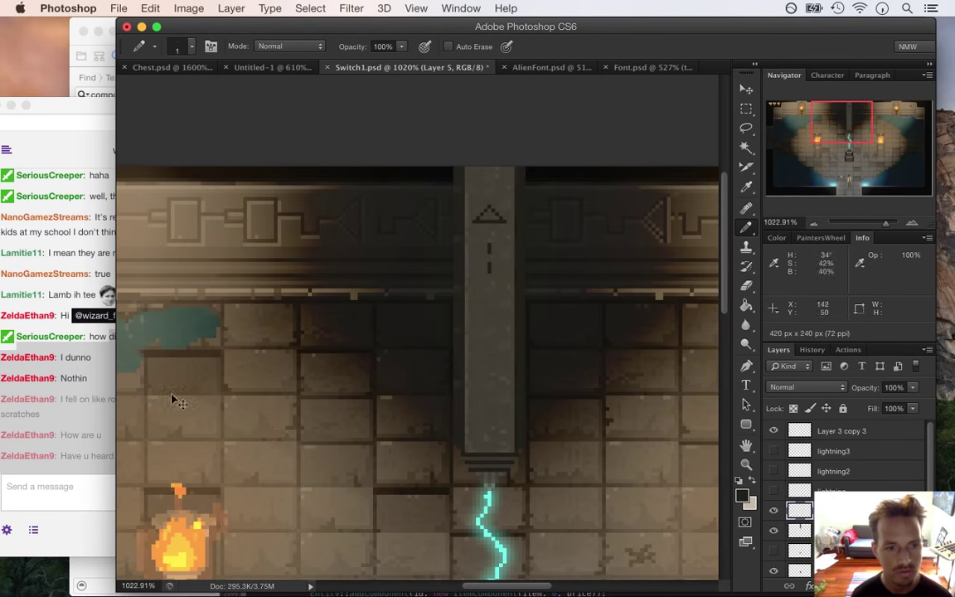
# - Read the latest Twitch chat messages, then look up the next letter in Font.psd and its counterpart in AlienFont.psd
pyautogui.click(106, 392)
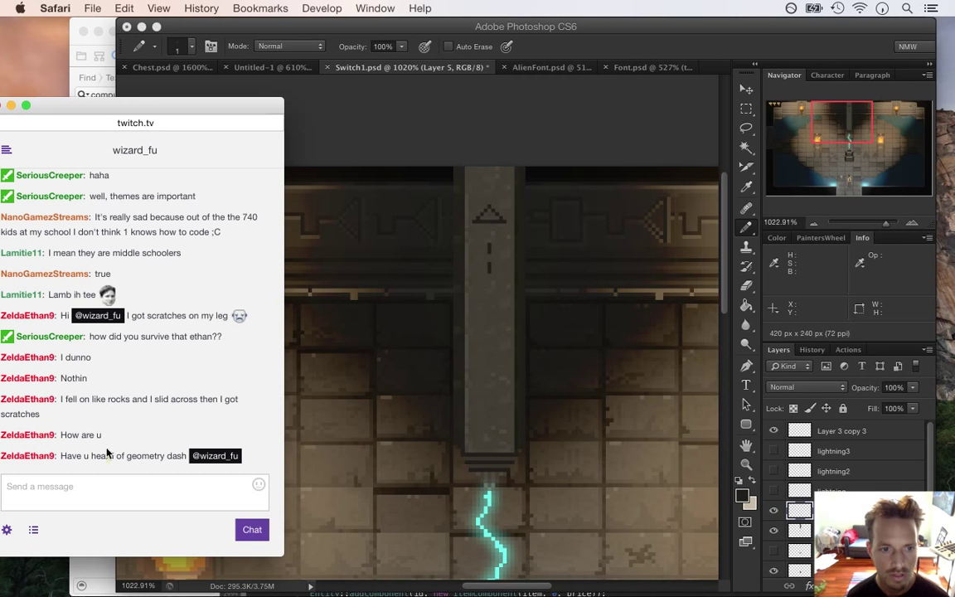
pyautogui.click(657, 60)
pyautogui.click(632, 69)
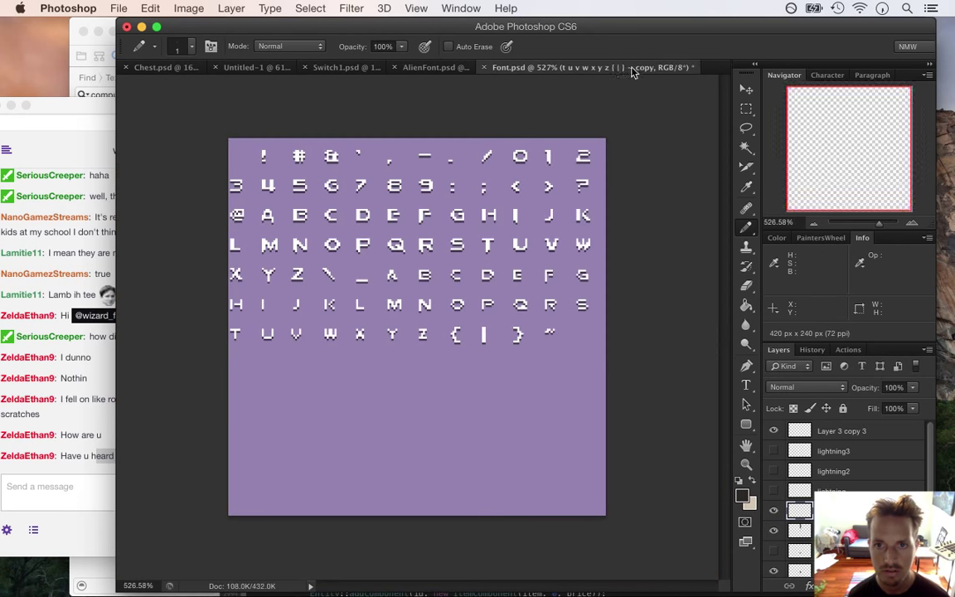
pyautogui.click(437, 68)
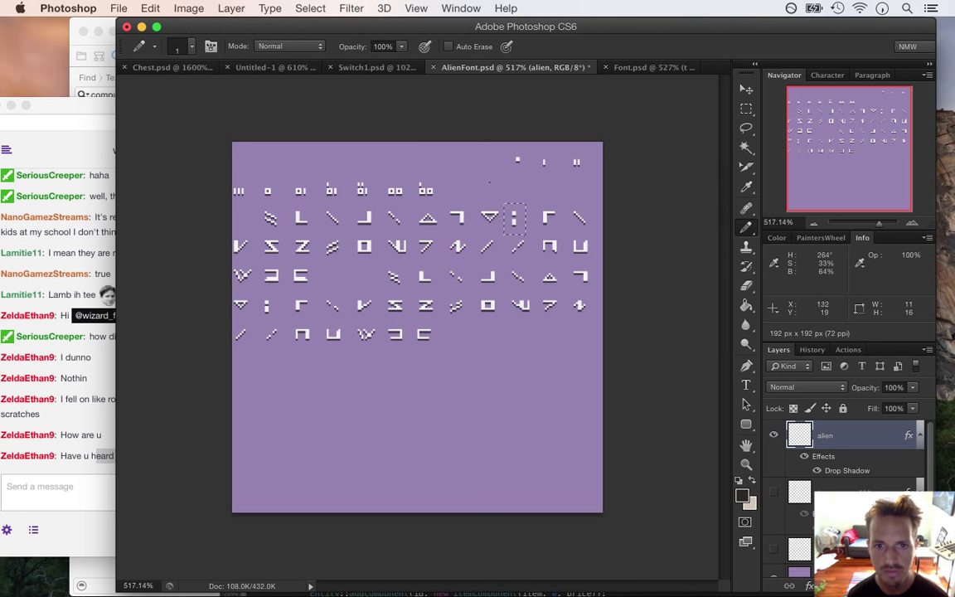
# - In Switch1.psd, pencil a top-right corner glyph below the two stacked bars on the pillar and erase the end pixel of each arm
pyautogui.click(389, 73)
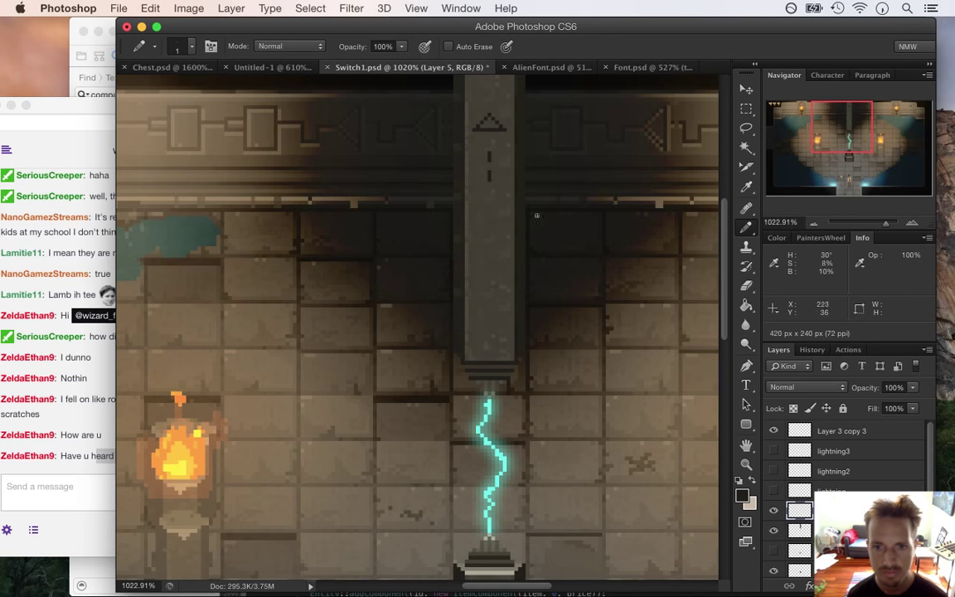
pyautogui.moveTo(500, 216); pyautogui.dragTo(539, 222)
pyautogui.scroll(3, 726, 232)
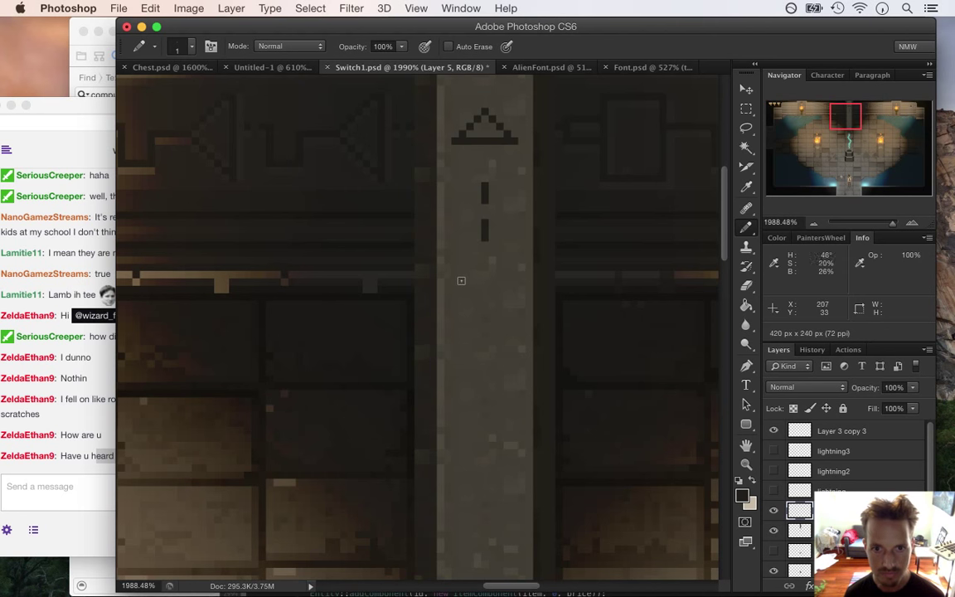
pyautogui.moveTo(461, 280); pyautogui.dragTo(474, 278)
pyautogui.moveTo(502, 282); pyautogui.dragTo(503, 328)
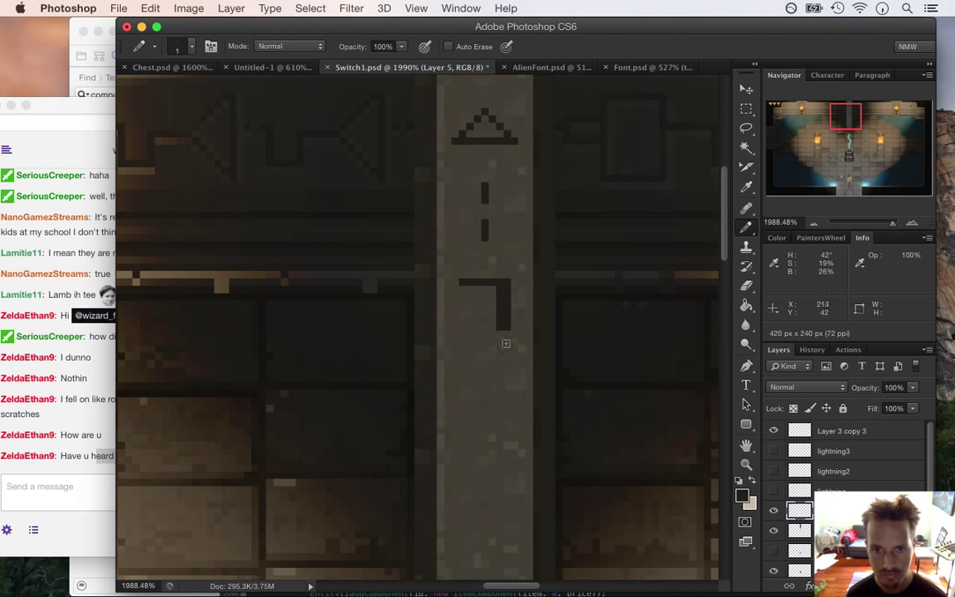
pyautogui.press('e')
pyautogui.click(462, 283)
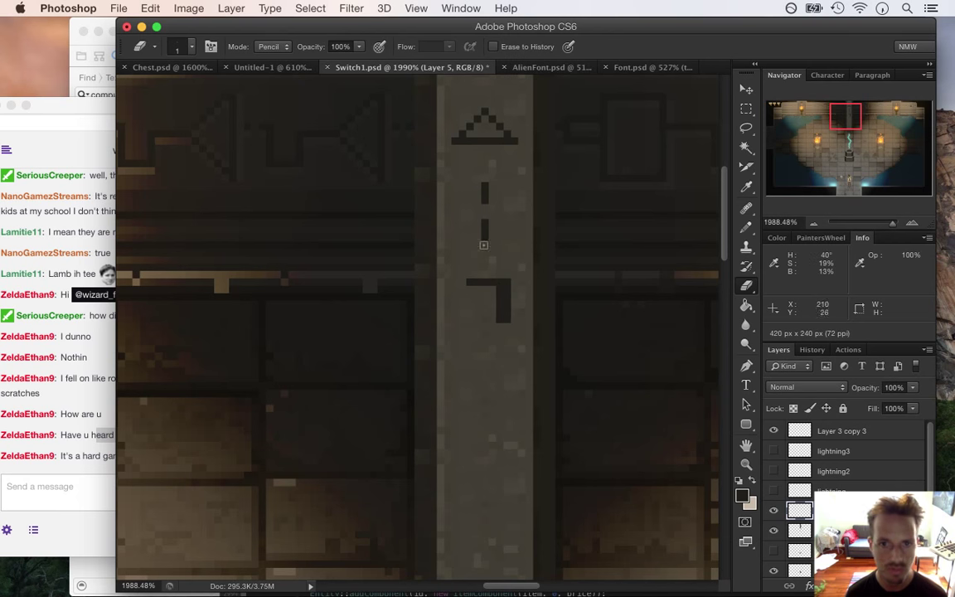
# - Compare AlienFont.psd with Font.psd to find the alien glyph for the next letter
pyautogui.click(570, 72)
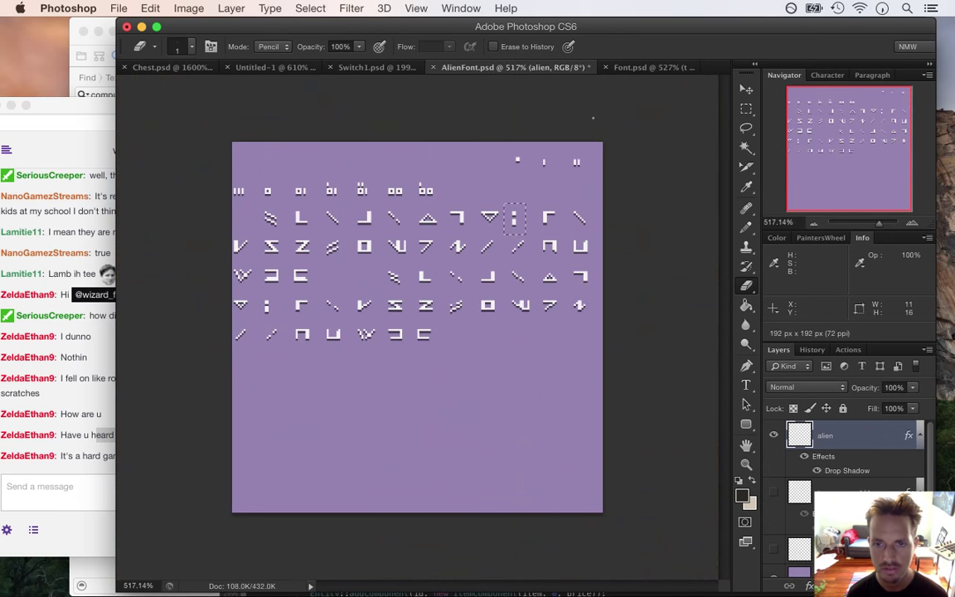
pyautogui.click(635, 69)
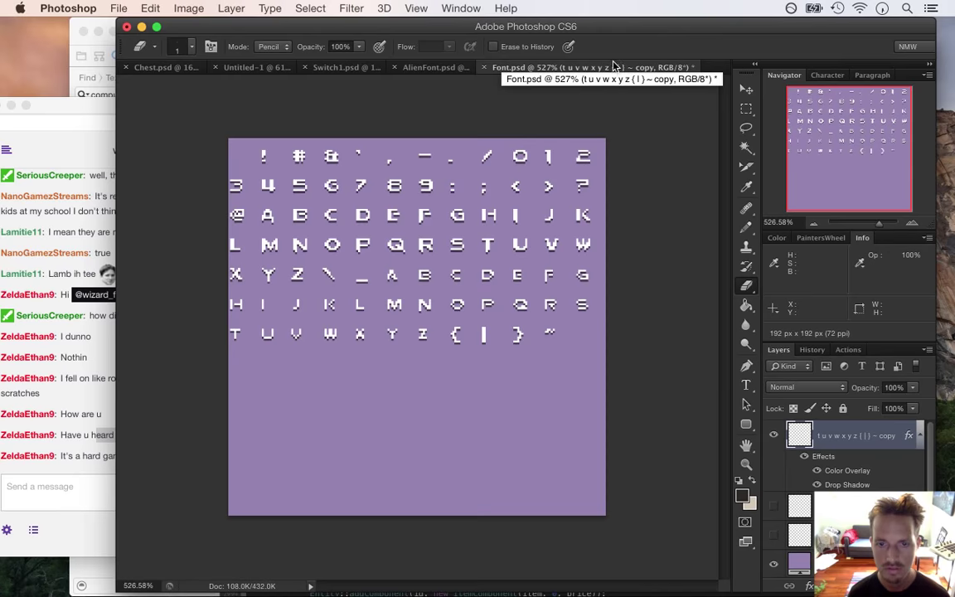
pyautogui.click(419, 68)
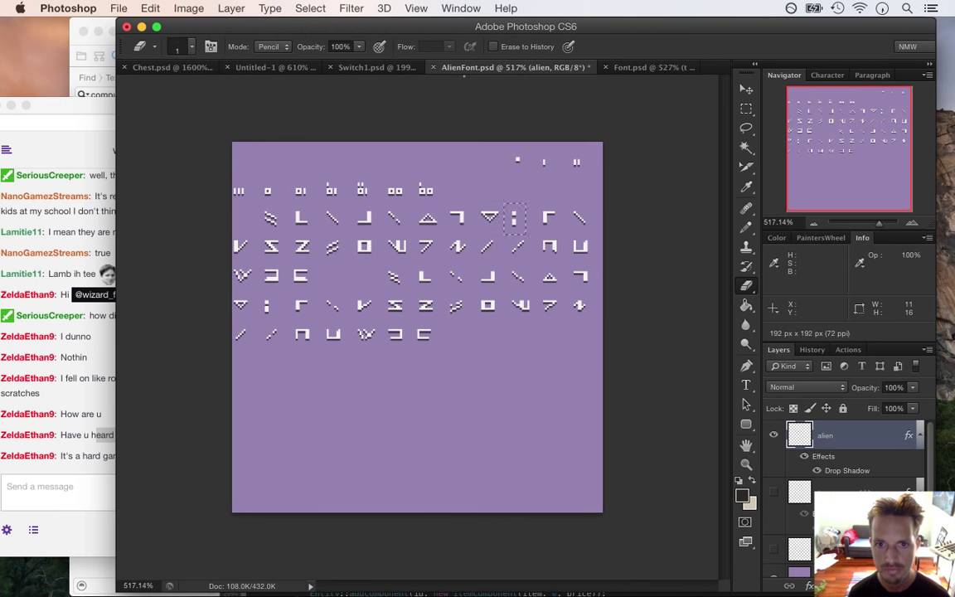
# - In Switch1.psd, pencil a downward-pointing triangle outline about 9 × 5 px on the pillar below the corner glyph
pyautogui.click(373, 67)
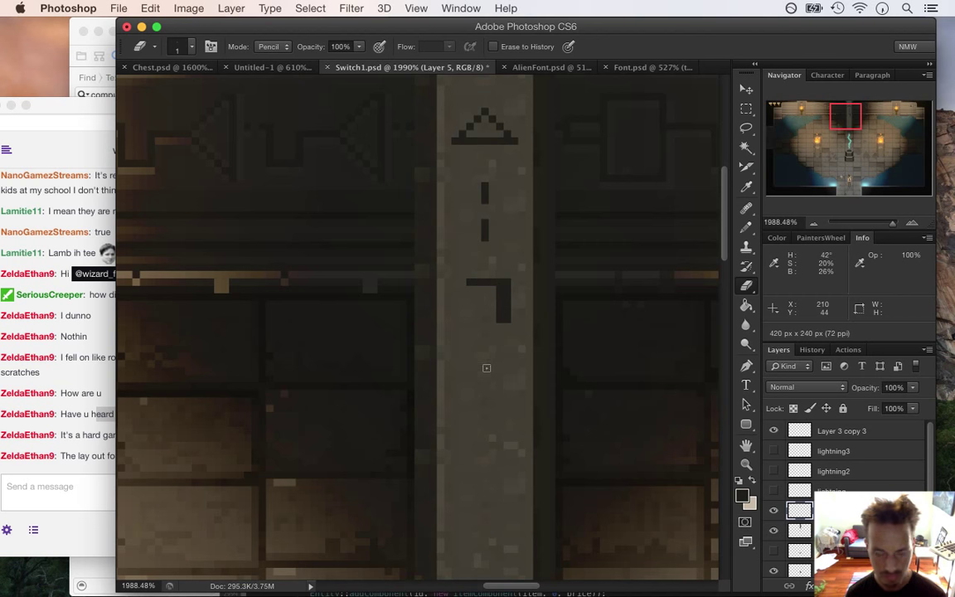
pyautogui.press('b')
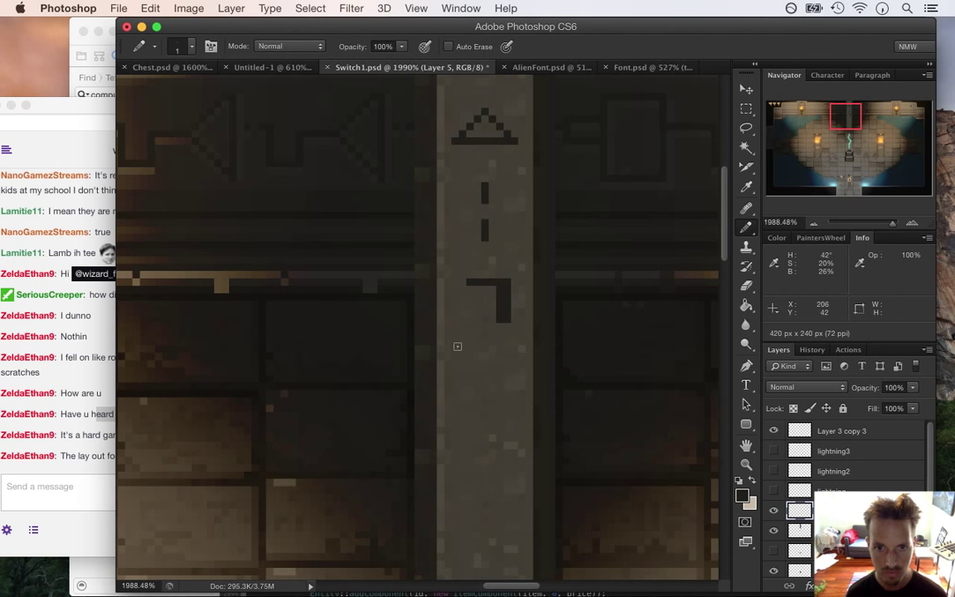
pyautogui.moveTo(461, 341); pyautogui.dragTo(480, 341)
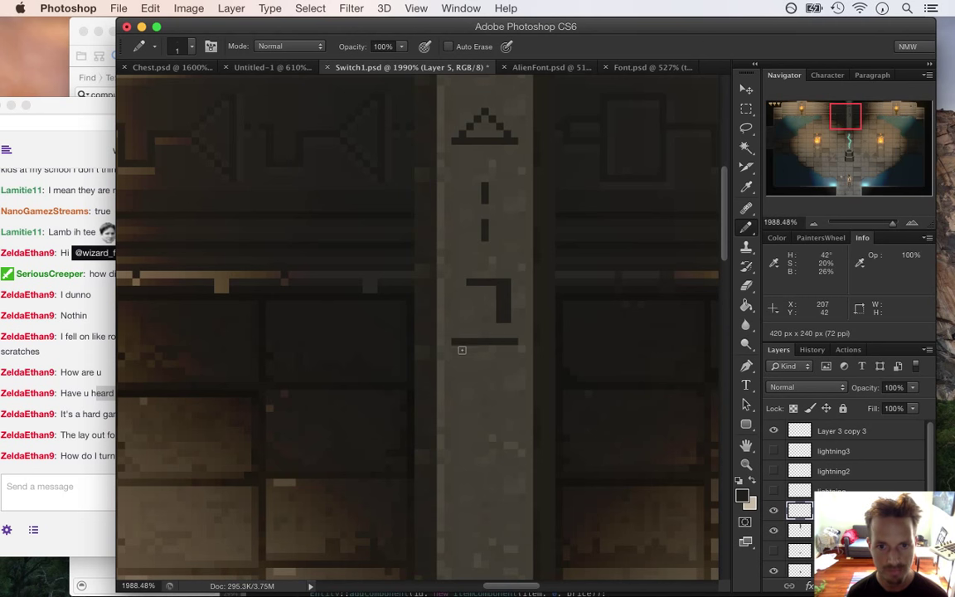
pyautogui.moveTo(478, 363); pyautogui.dragTo(483, 369)
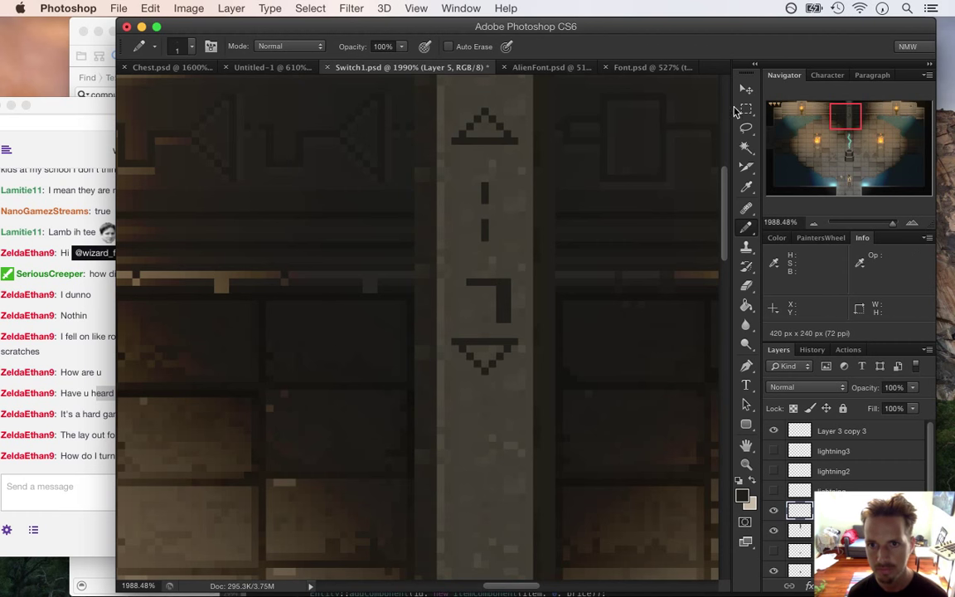
# - Marquee-select the downward-pointing triangle glyph and move it about 2 px down the pillar
pyautogui.press('m')
pyautogui.moveTo(441, 342); pyautogui.dragTo(555, 405)
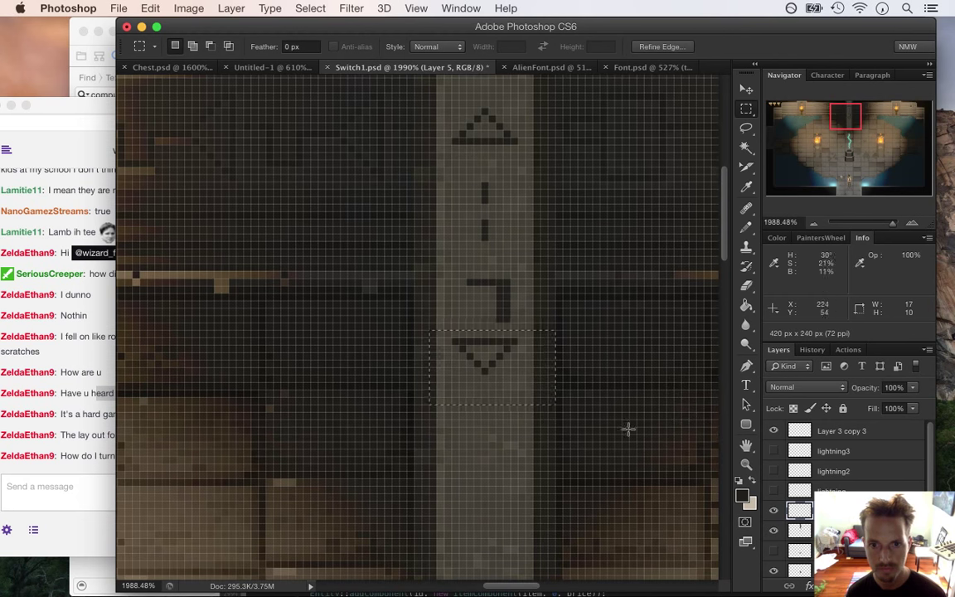
pyautogui.click(746, 88)
pyautogui.press('Down')
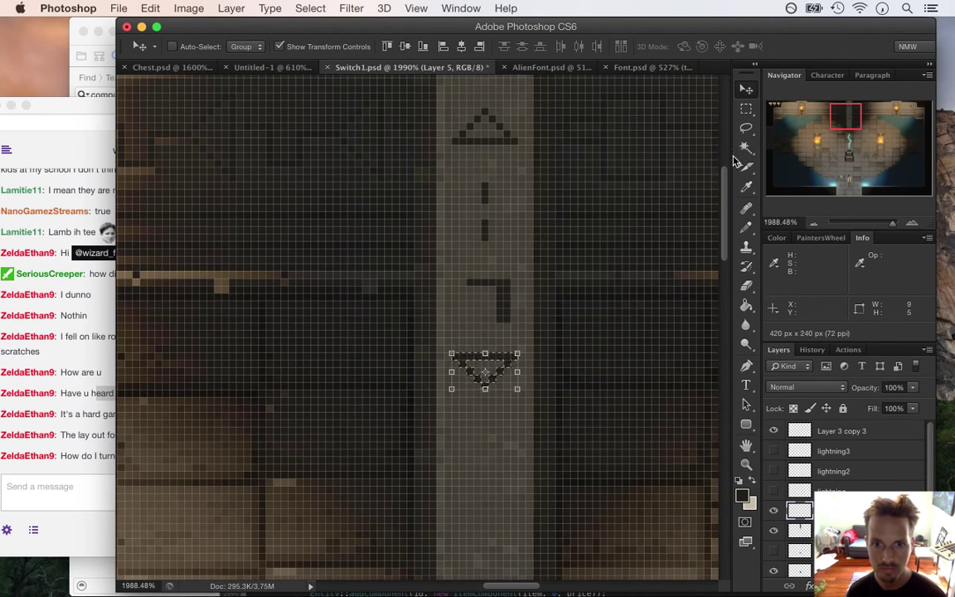
# - Clear the selection and the pixel grid overlay, and save Switch1.psd
pyautogui.click(746, 109)
pyautogui.hotkey('ctrl', 'd')
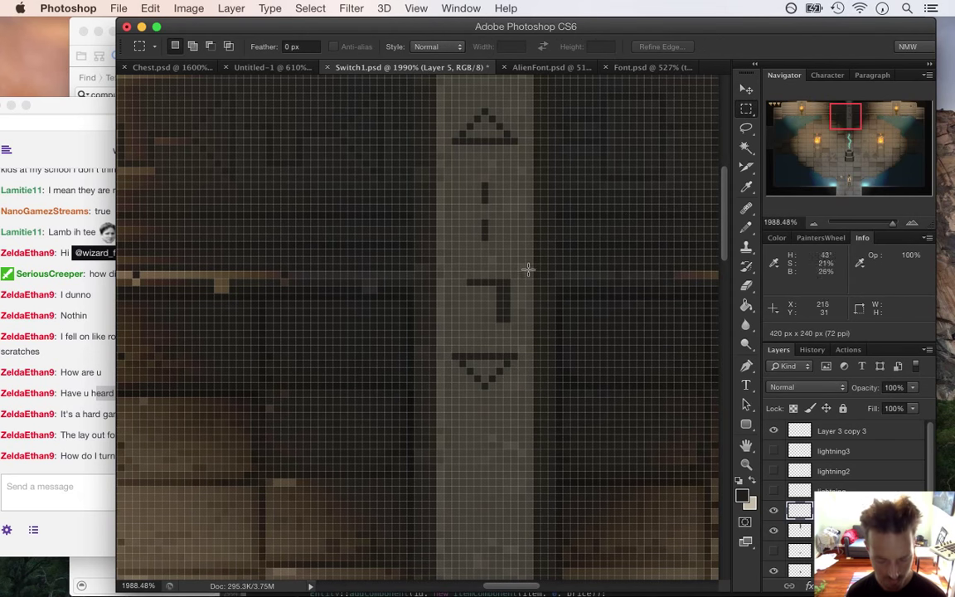
pyautogui.hotkey('ctrl', 'h')
pyautogui.press('super+s')
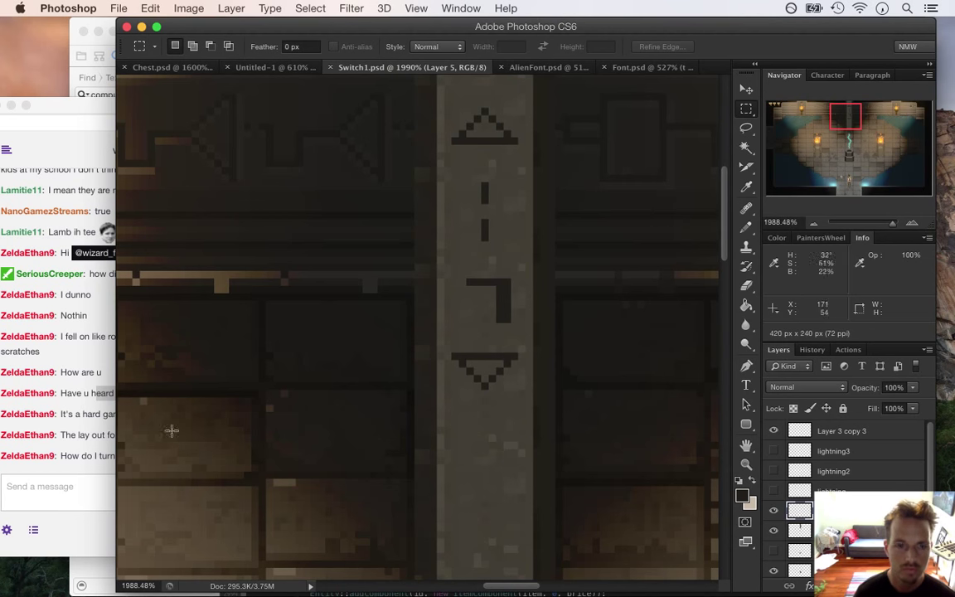
# - Read the chat question about the canvas size, then examine the whole Switch1.psd scene and the pillar glyphs
pyautogui.click(81, 456)
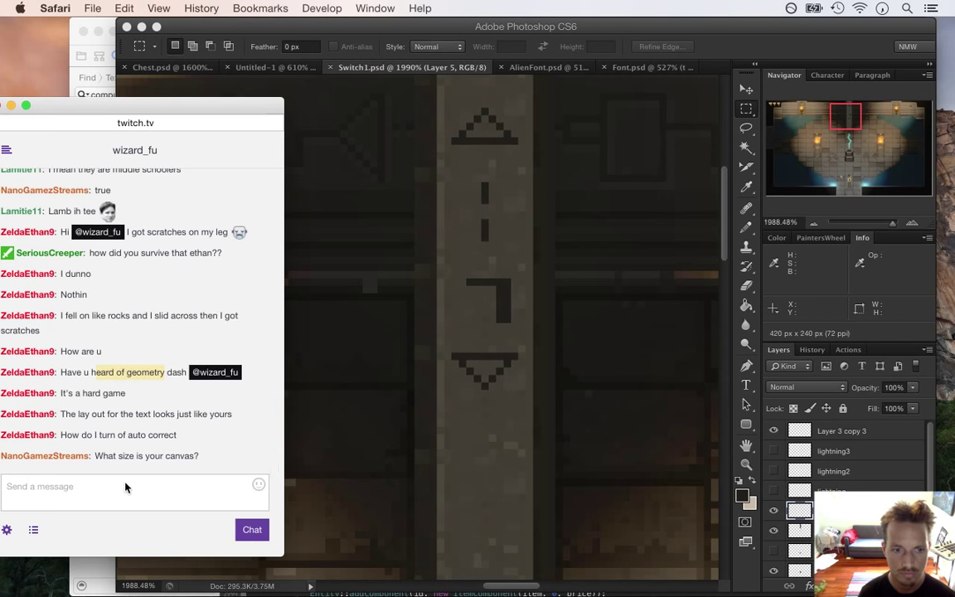
pyautogui.moveTo(123, 456); pyautogui.dragTo(190, 455)
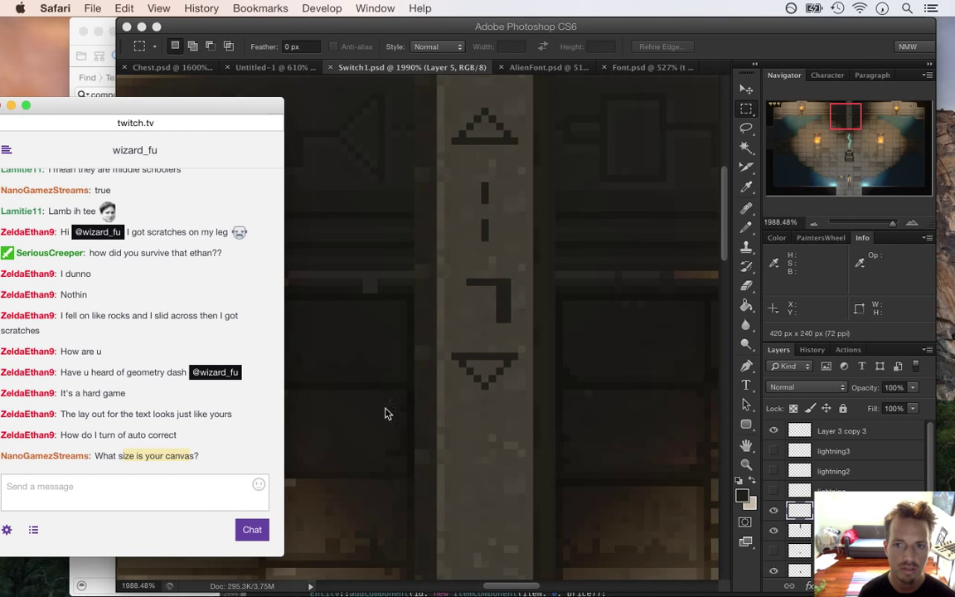
pyautogui.click(727, 194)
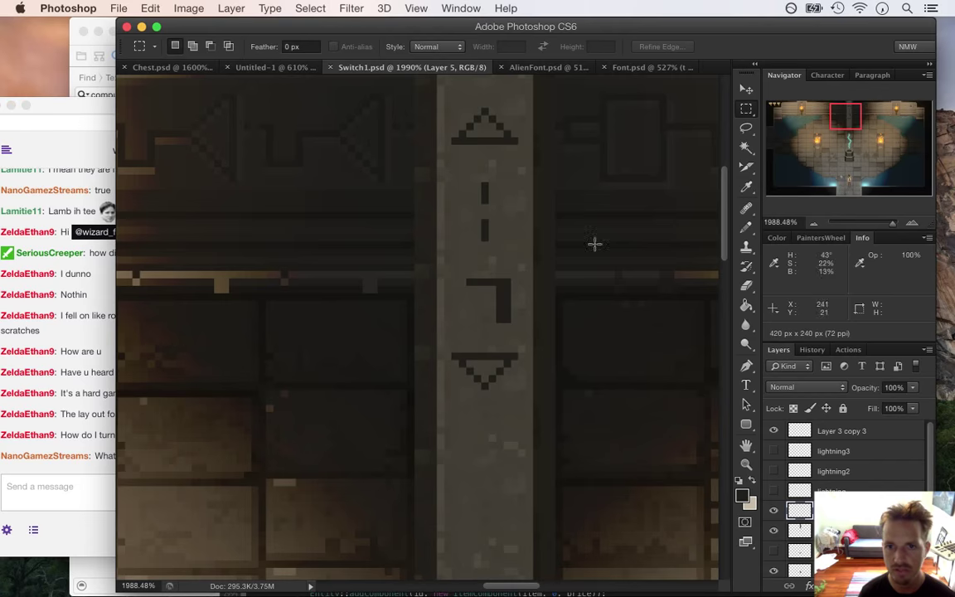
pyautogui.moveTo(543, 329); pyautogui.dragTo(498, 340)
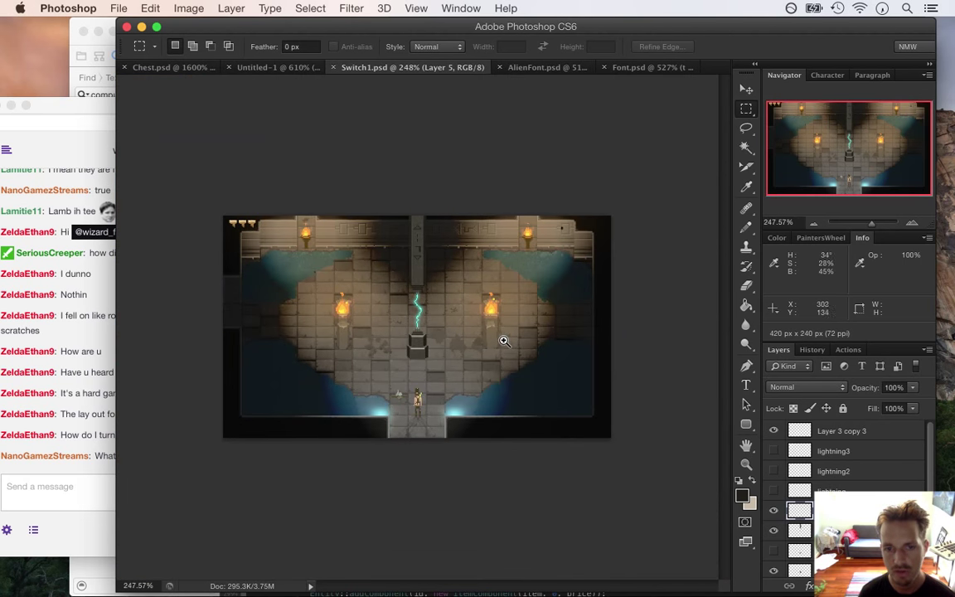
pyautogui.moveTo(425, 251); pyautogui.dragTo(511, 274)
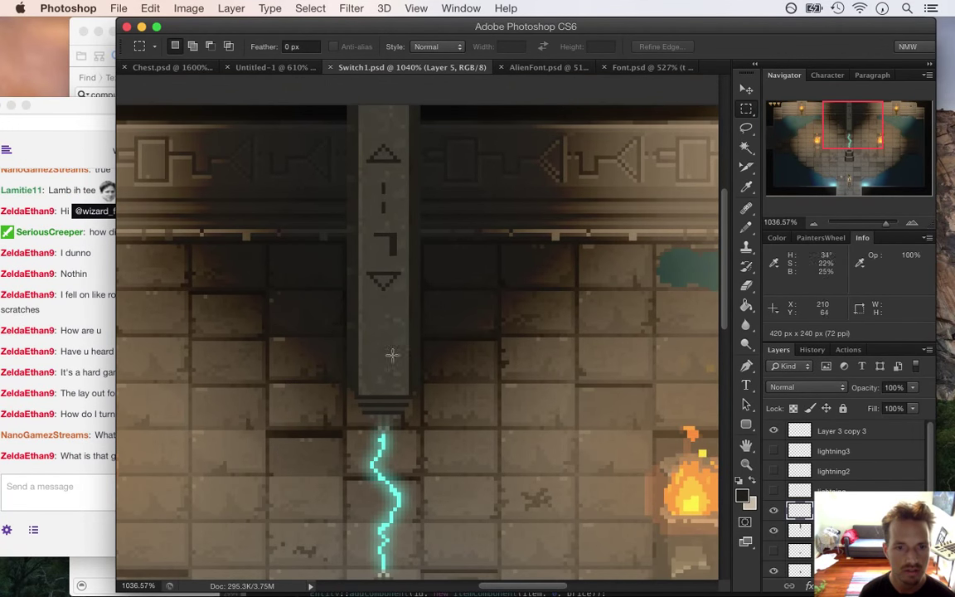
pyautogui.moveTo(390, 315); pyautogui.dragTo(385, 360)
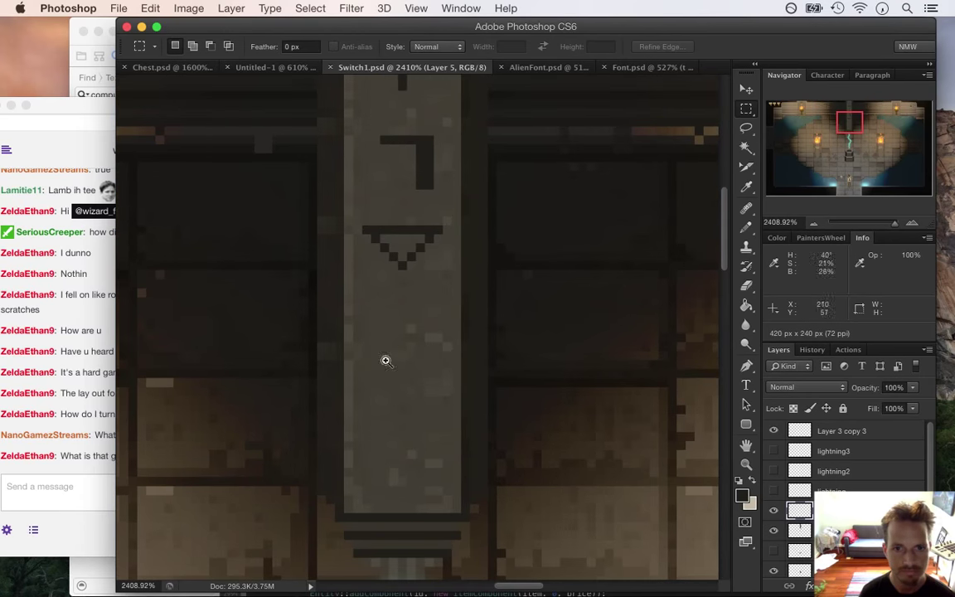
# - Read the chat question about what the glyphs are going to say, and return to Photoshop
pyautogui.click(83, 462)
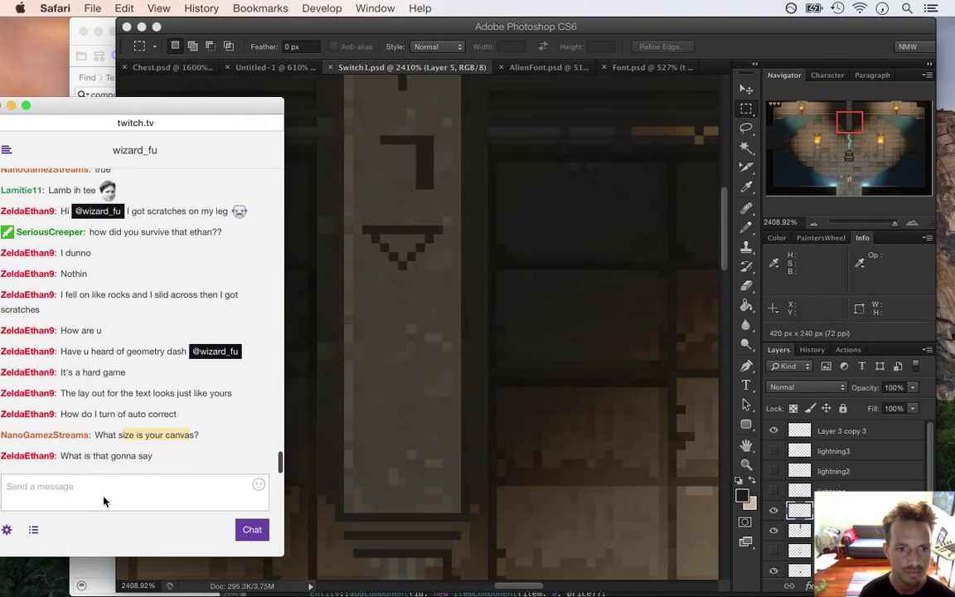
pyautogui.click(688, 44)
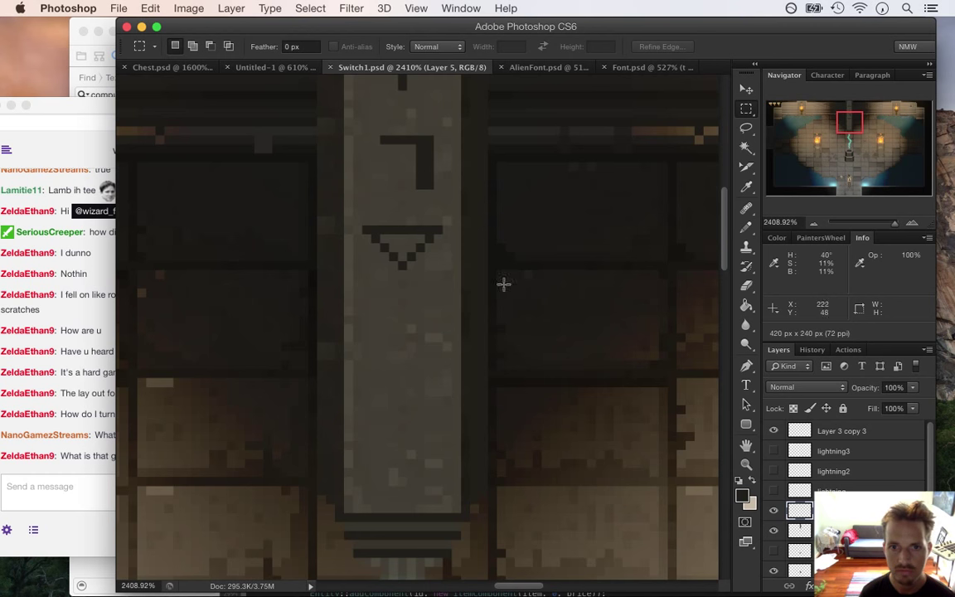
pyautogui.click(83, 465)
pyautogui.moveTo(93, 456); pyautogui.dragTo(154, 456)
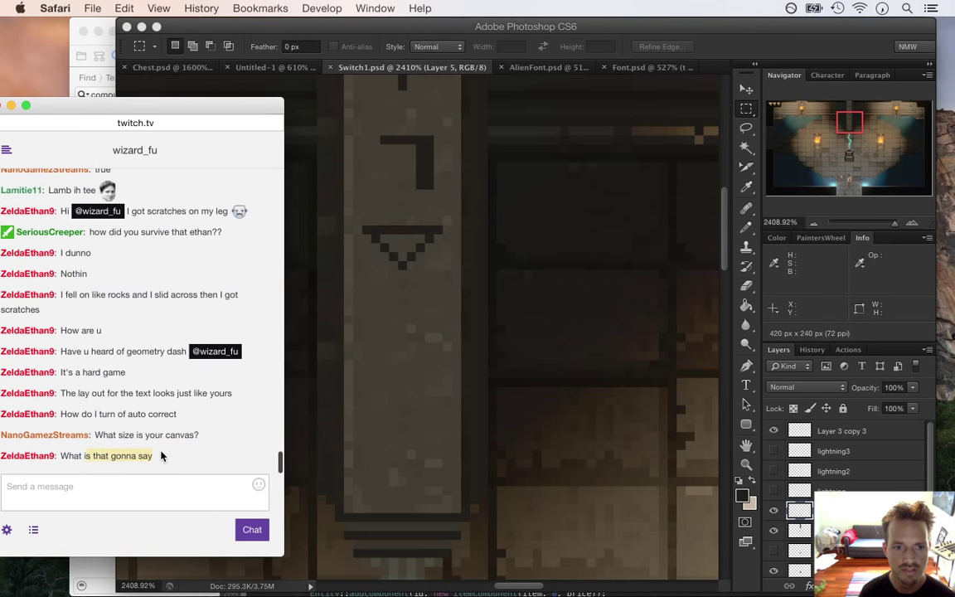
pyautogui.click(761, 53)
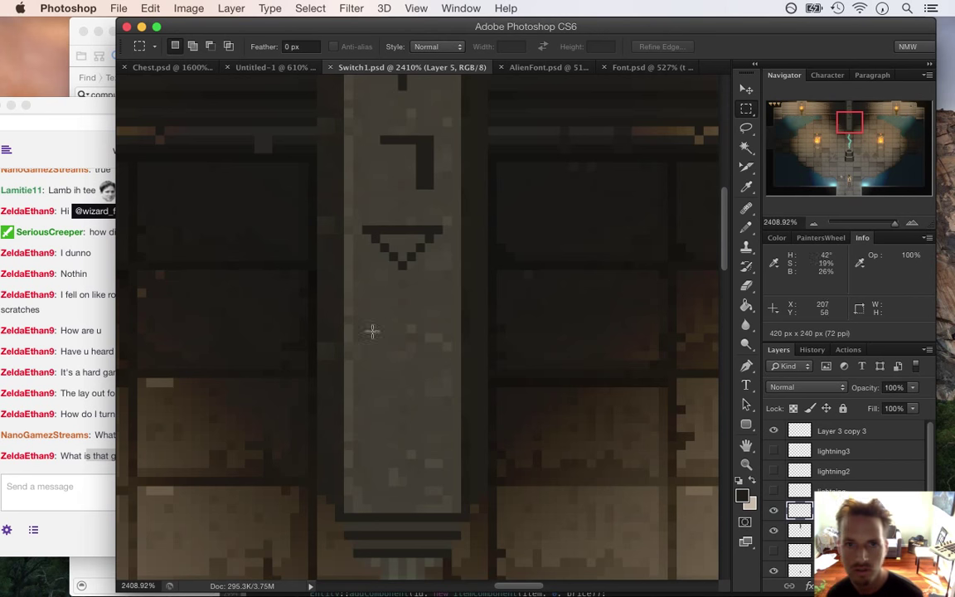
# - Marquee-select the uppercase T in Font.psd at about 14 × 17 px and its diagonal-stroke counterpart in AlienFont.psd at about 15 × 12 px
pyautogui.click(557, 67)
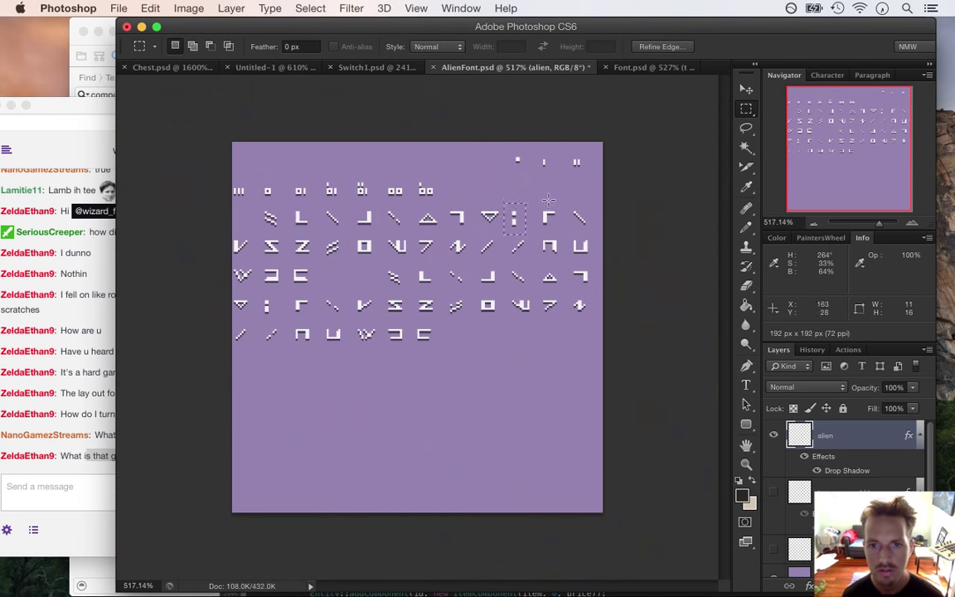
pyautogui.click(638, 68)
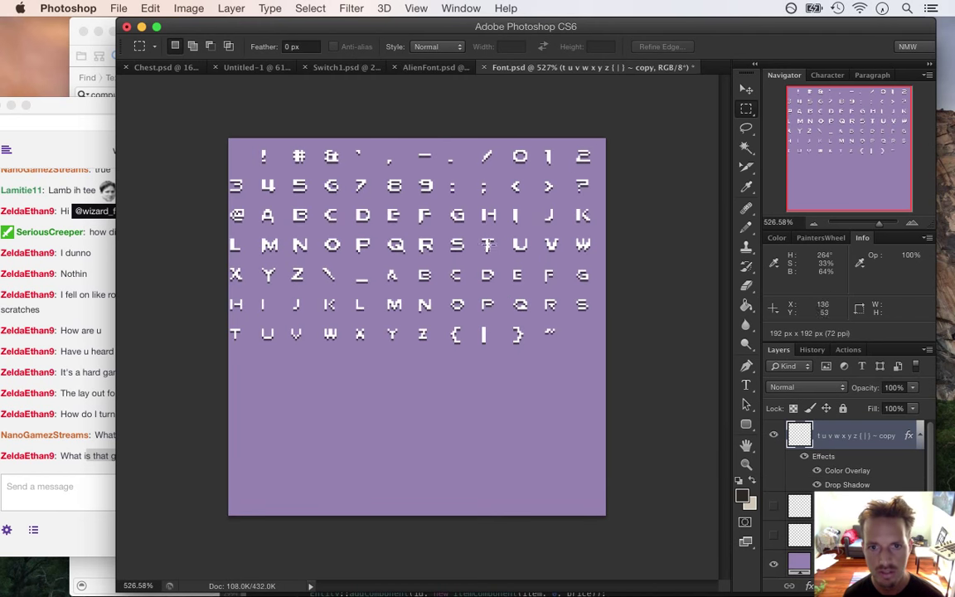
pyautogui.moveTo(477, 232); pyautogui.dragTo(505, 263)
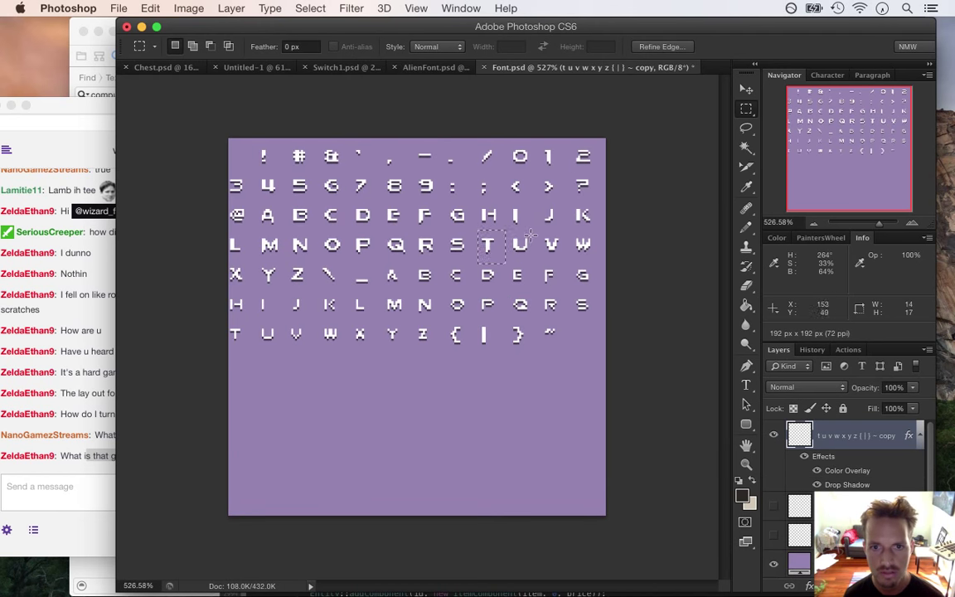
pyautogui.click(435, 67)
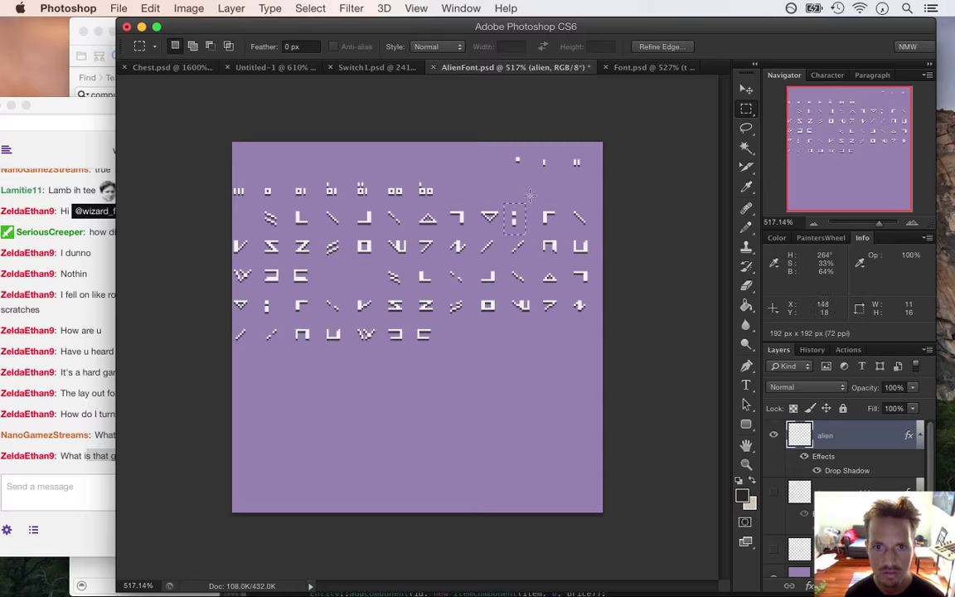
pyautogui.moveTo(473, 235); pyautogui.dragTo(504, 257)
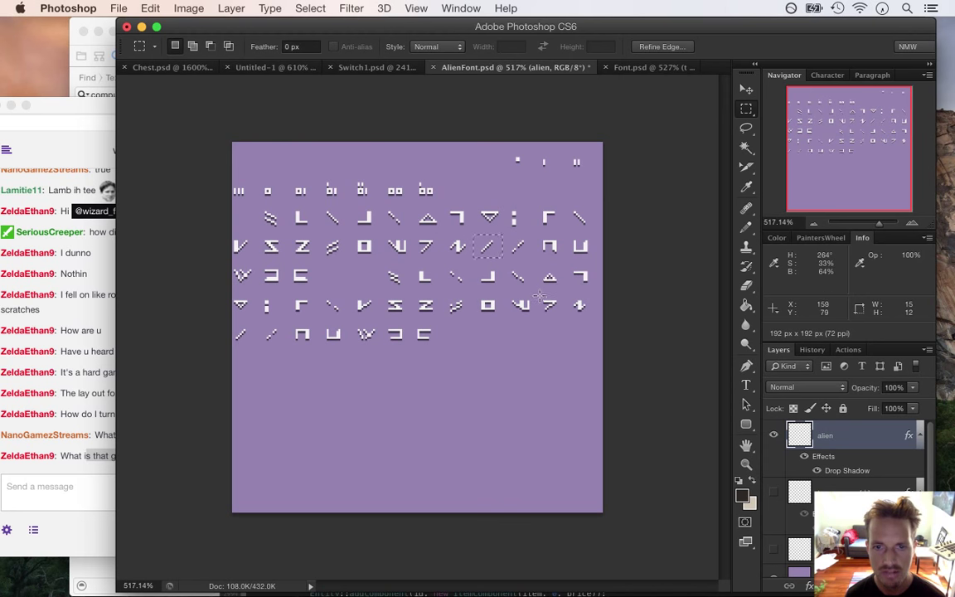
# - Draw the thin diagonal-stroke glyph below the inverted triangle on the Switch1.psd pillar with the 1 px Pencil, and erase its surplus pixels
pyautogui.click(365, 67)
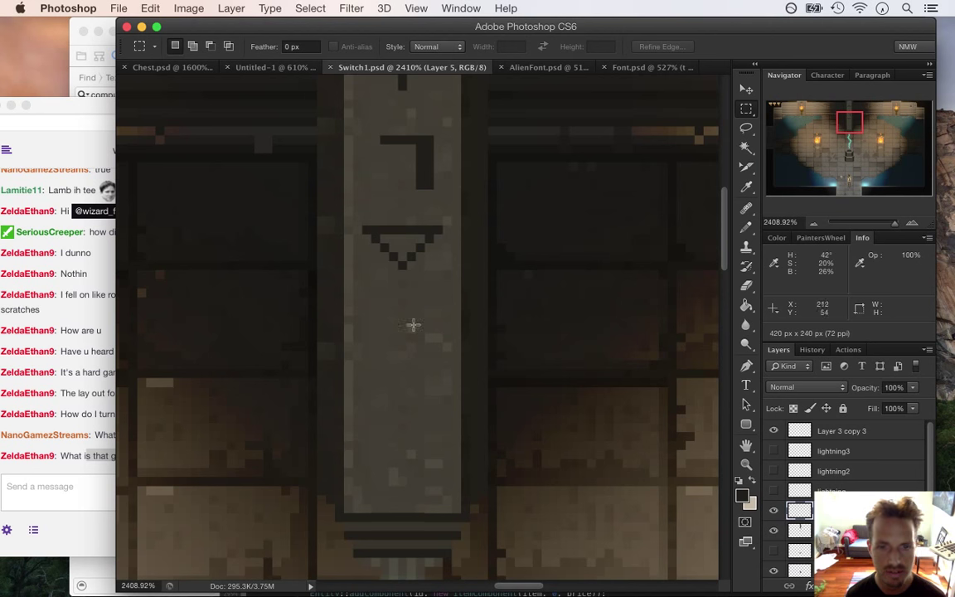
pyautogui.press('b')
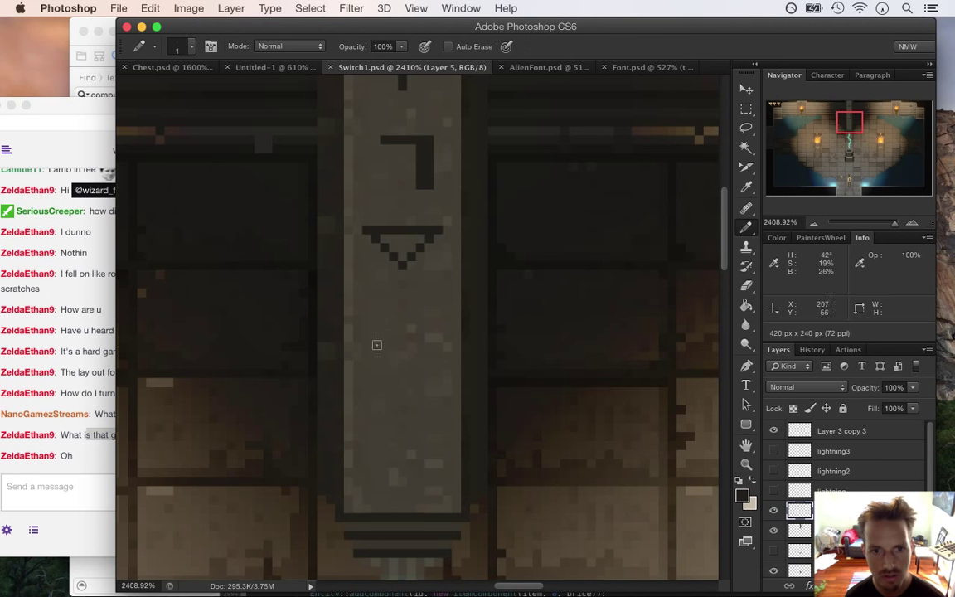
pyautogui.click(375, 344)
pyautogui.click(388, 330)
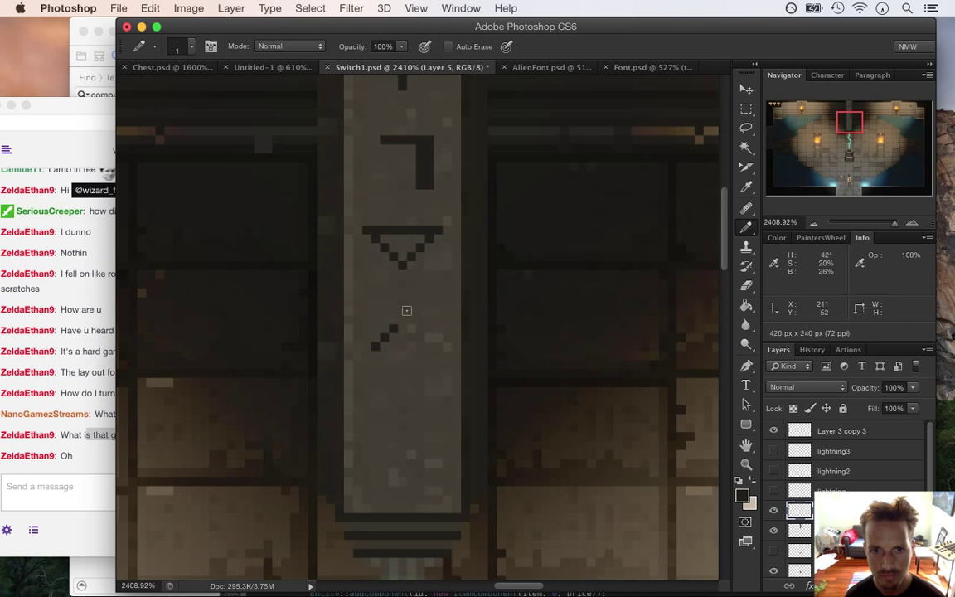
pyautogui.click(420, 301)
pyautogui.click(429, 291)
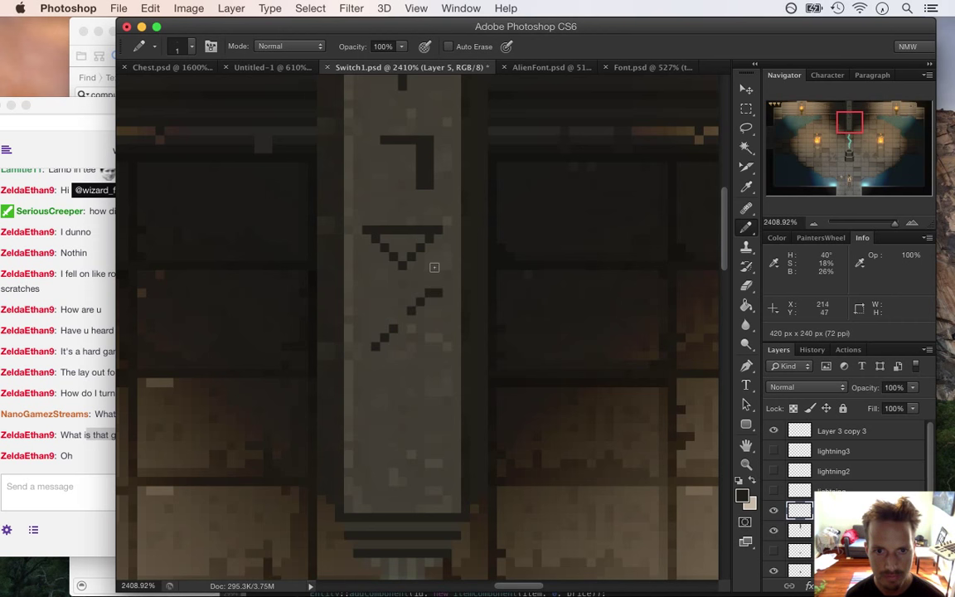
pyautogui.press('e')
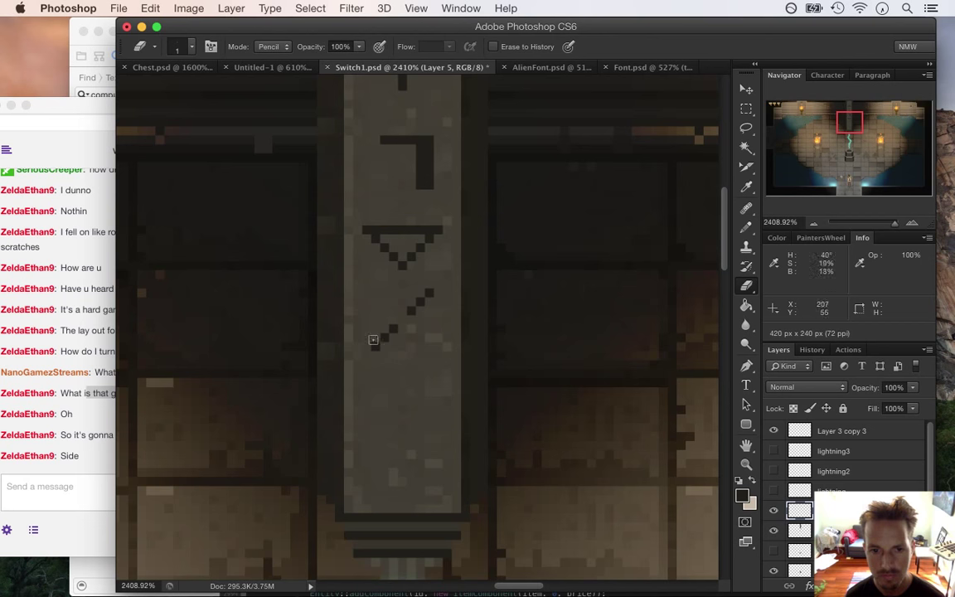
pyautogui.moveTo(413, 366); pyautogui.dragTo(353, 360)
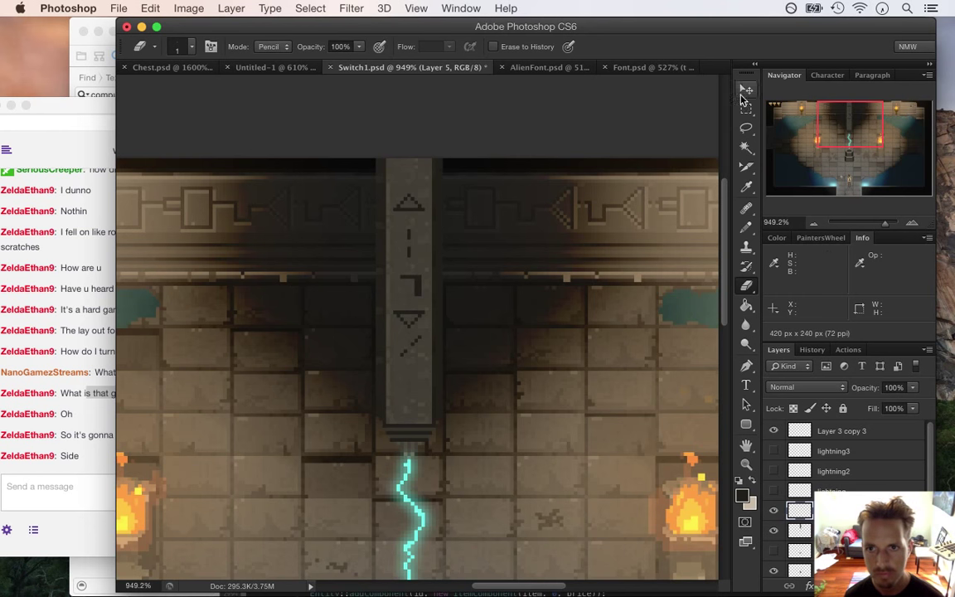
# - Marquee-select the diagonal glyph at about 14 × 11 px, nudge it slightly down the pillar, and clear the selection and pixel grid
pyautogui.press('m')
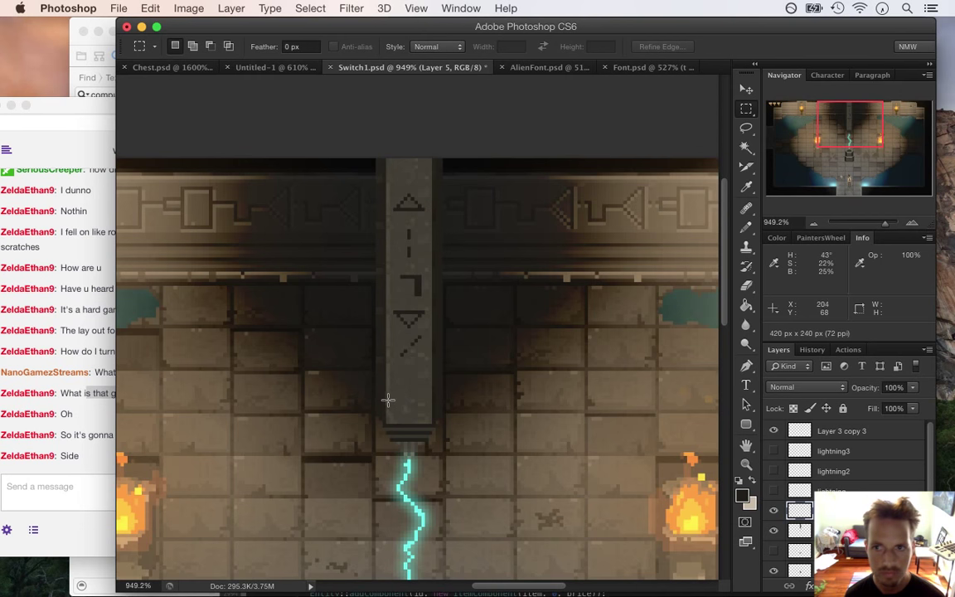
pyautogui.moveTo(387, 331); pyautogui.dragTo(433, 365)
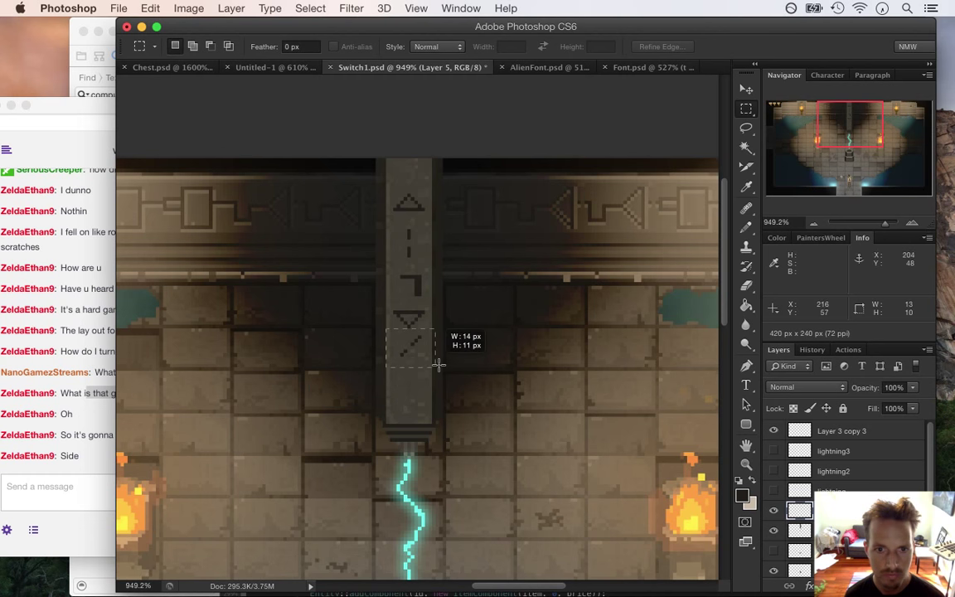
pyautogui.press('super+h')
pyautogui.press('v')
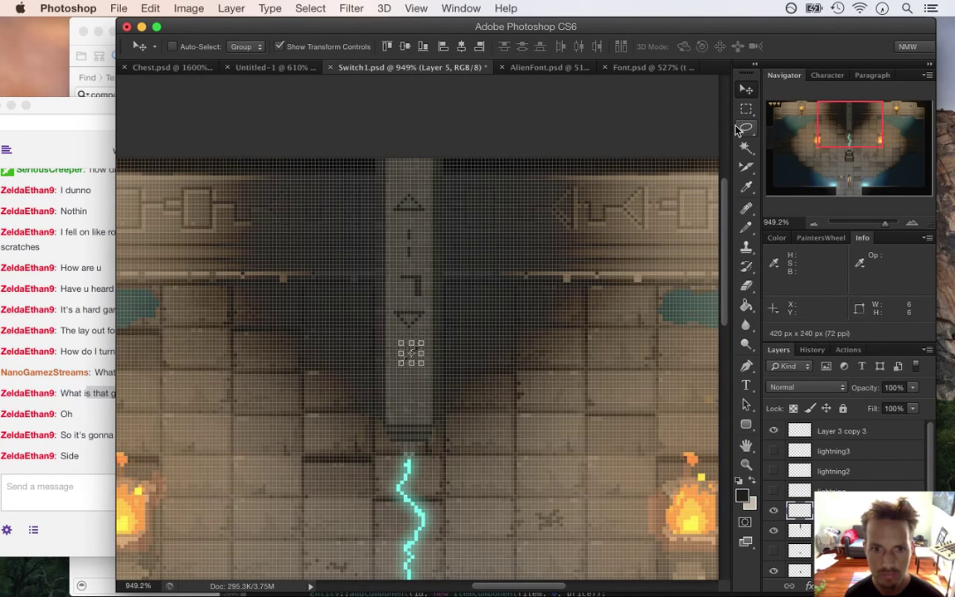
pyautogui.press('super+d')
pyautogui.press('m')
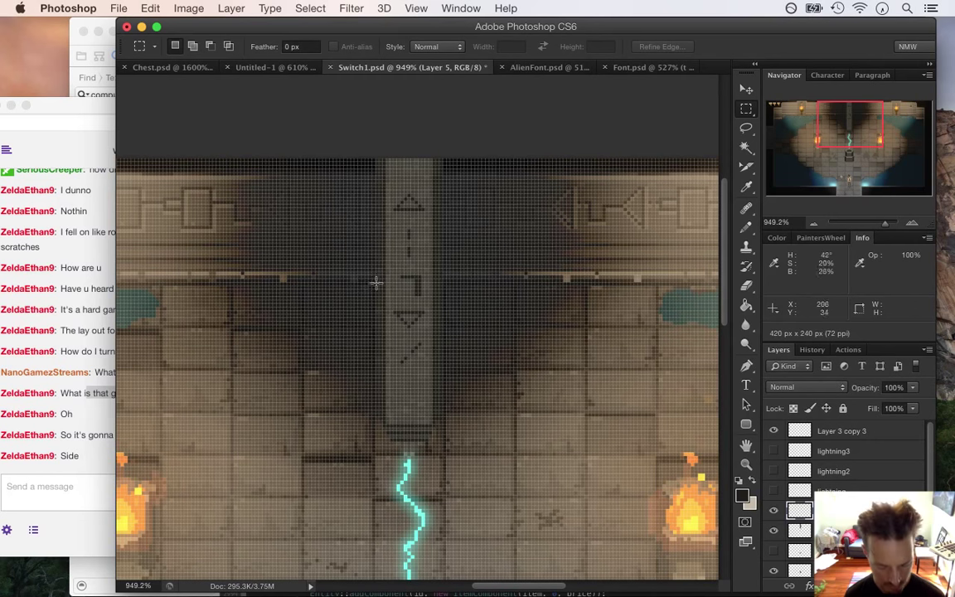
pyautogui.press('super+h')
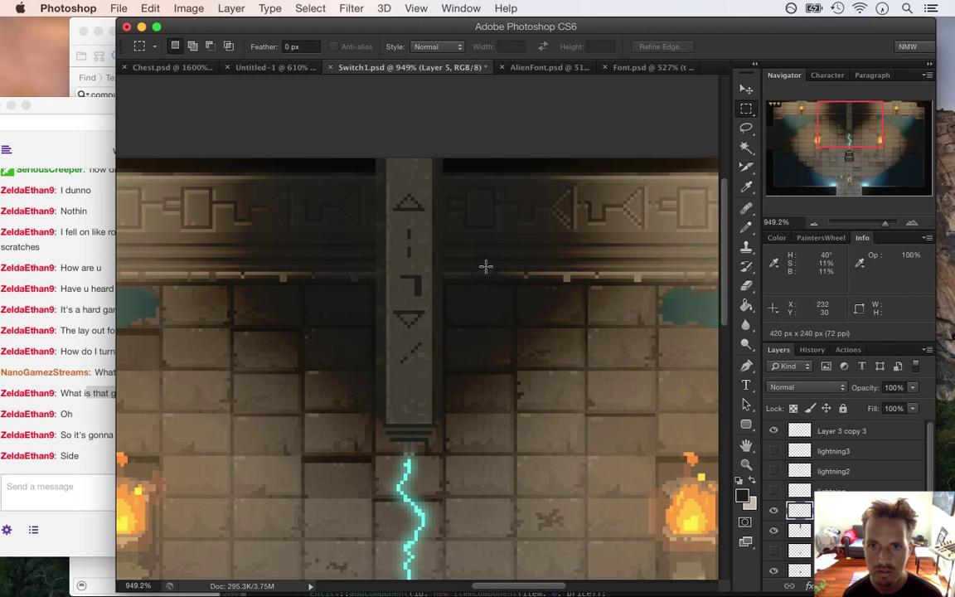
# - Marquee-select all five pillar glyphs on Layer 5 at about 29 × 60 px, shift them down the pillar, and deselect
pyautogui.click(774, 511)
pyautogui.click(774, 512)
pyautogui.moveTo(376, 187); pyautogui.dragTo(478, 398)
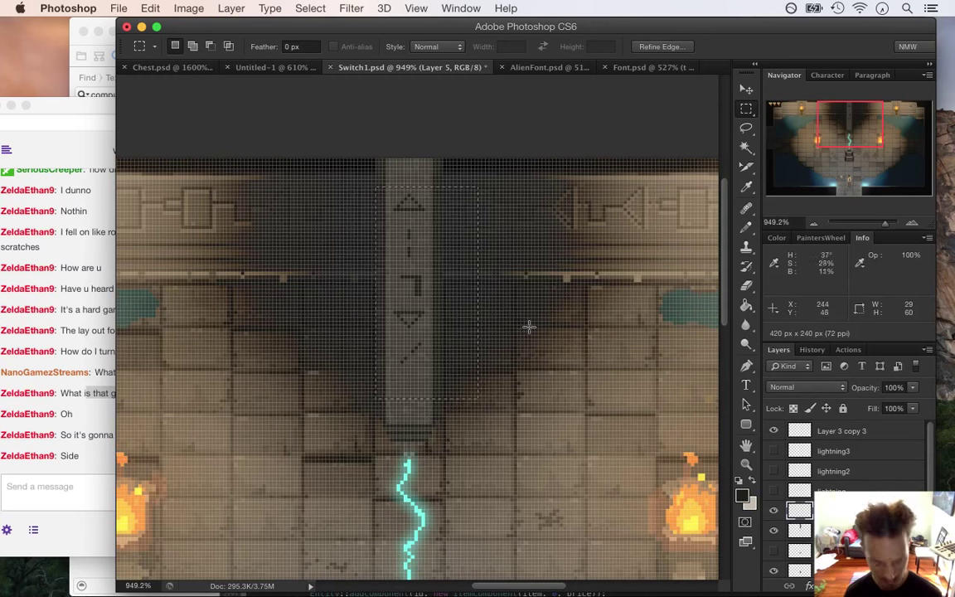
pyautogui.scroll(-3, 531, 329)
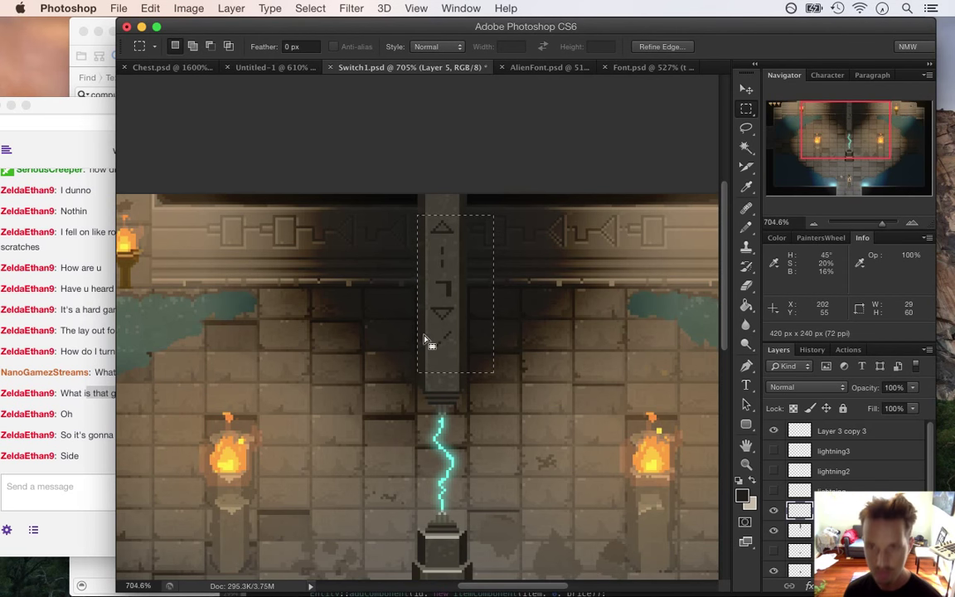
pyautogui.press('v')
pyautogui.press('Down')
pyautogui.press('Down')
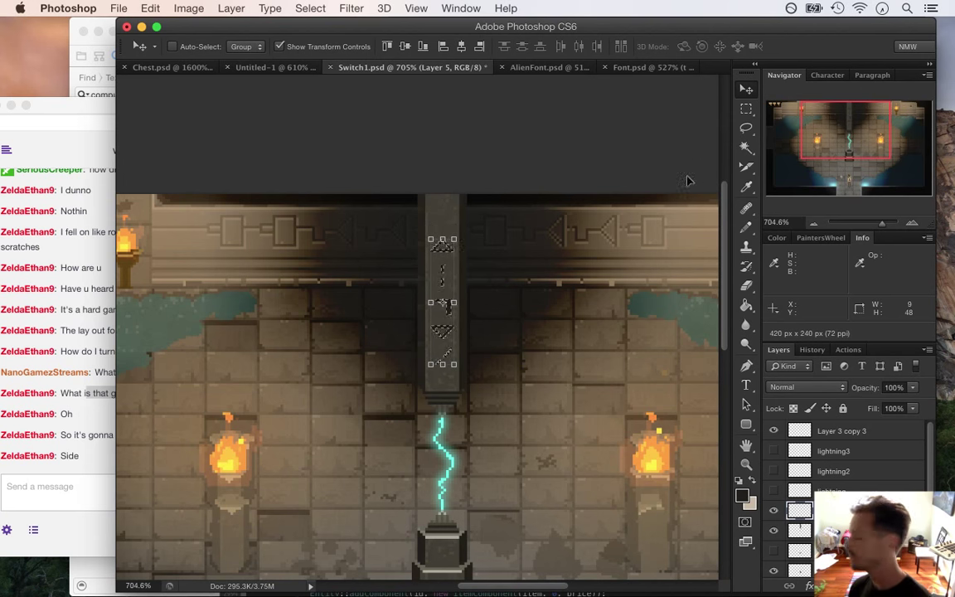
pyautogui.press('Down')
pyautogui.press('Down')
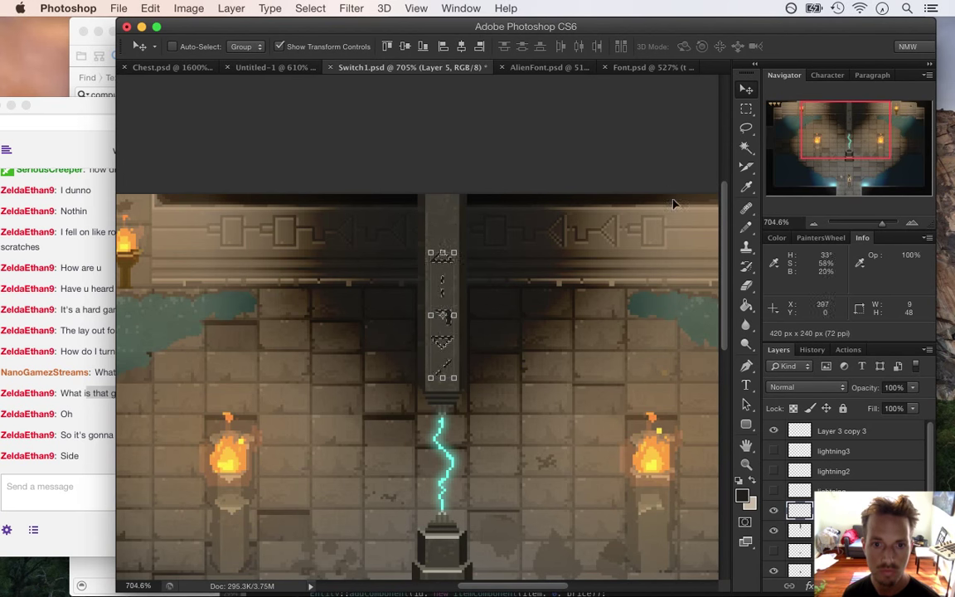
pyautogui.press('m')
pyautogui.hotkey('ctrl', 'd')
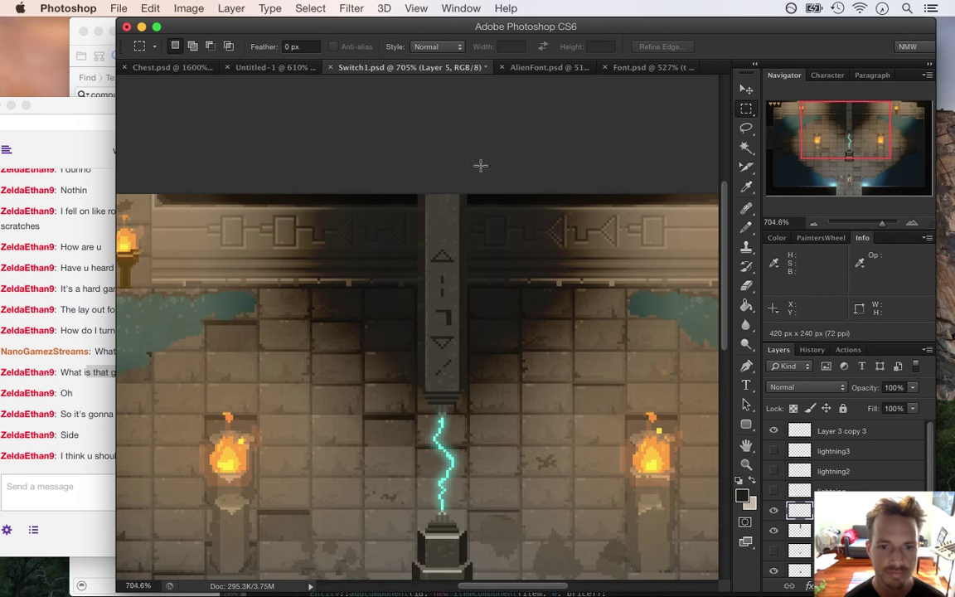
# - Read the chat suggestion about making the text glow, and return to Photoshop
pyautogui.click(63, 450)
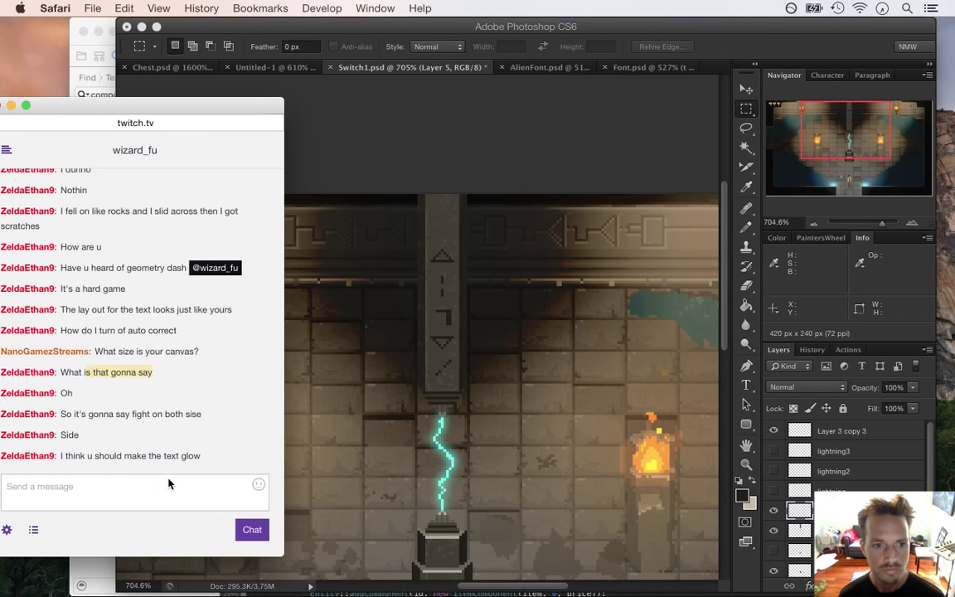
pyautogui.moveTo(66, 455); pyautogui.dragTo(196, 450)
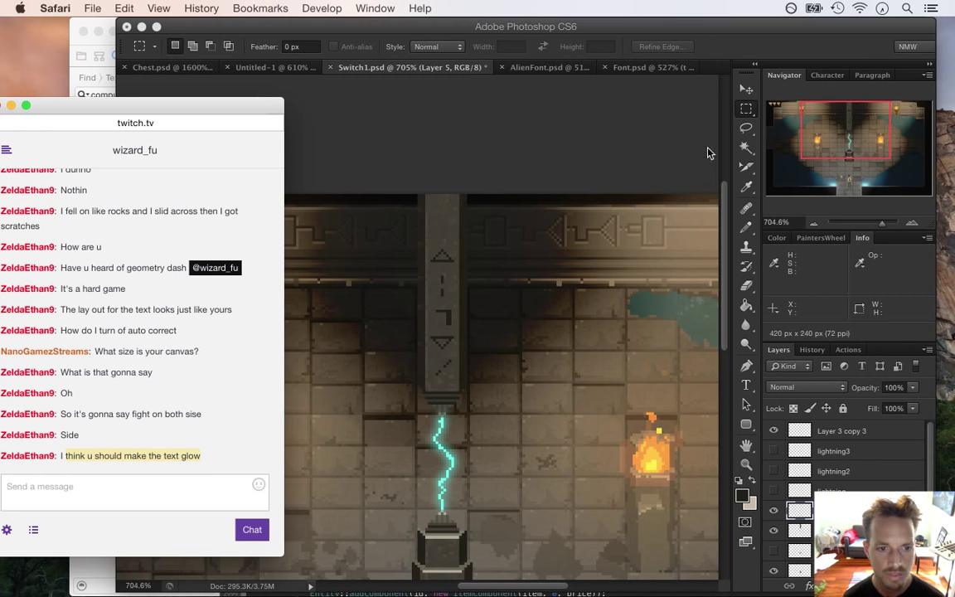
pyautogui.click(720, 86)
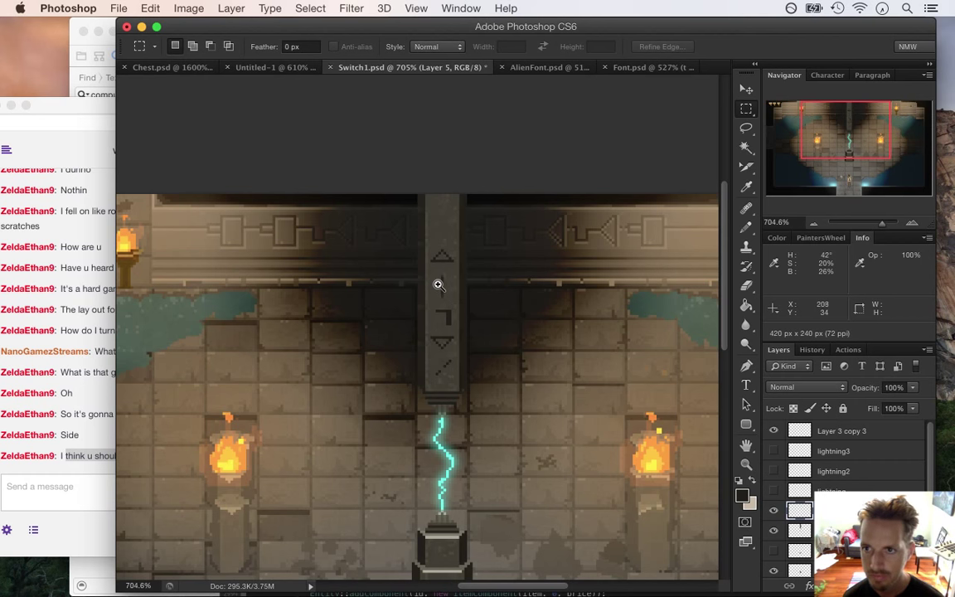
# - Thicken the strokes of the upright triangle, the two vertical dashes and the inverted triangle on the pillar with the 1 px Pencil
pyautogui.press('h')
pyautogui.moveTo(394, 294); pyautogui.dragTo(368, 323)
pyautogui.moveTo(377, 327); pyautogui.dragTo(473, 348)
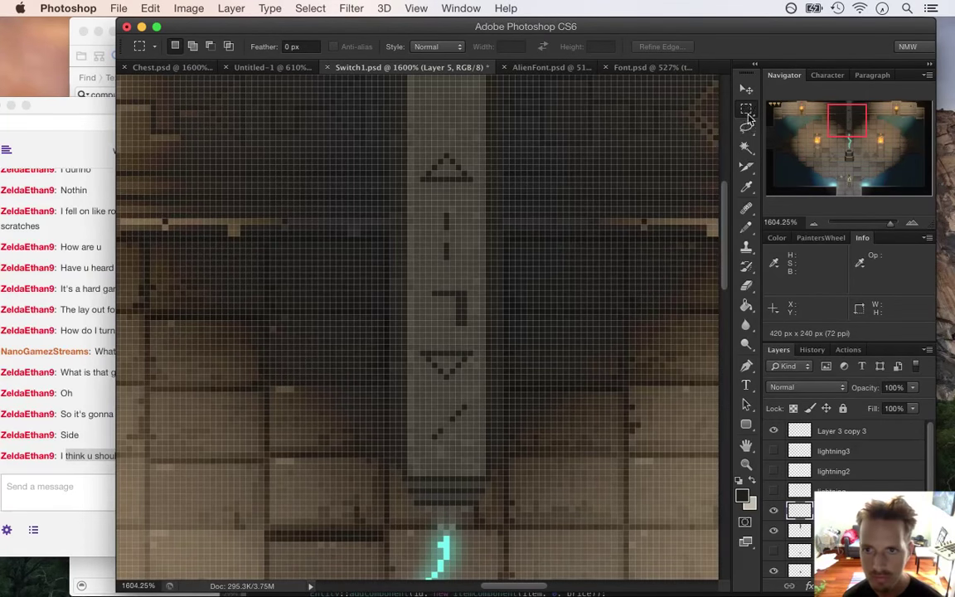
pyautogui.hotkey('ctrl', "'")
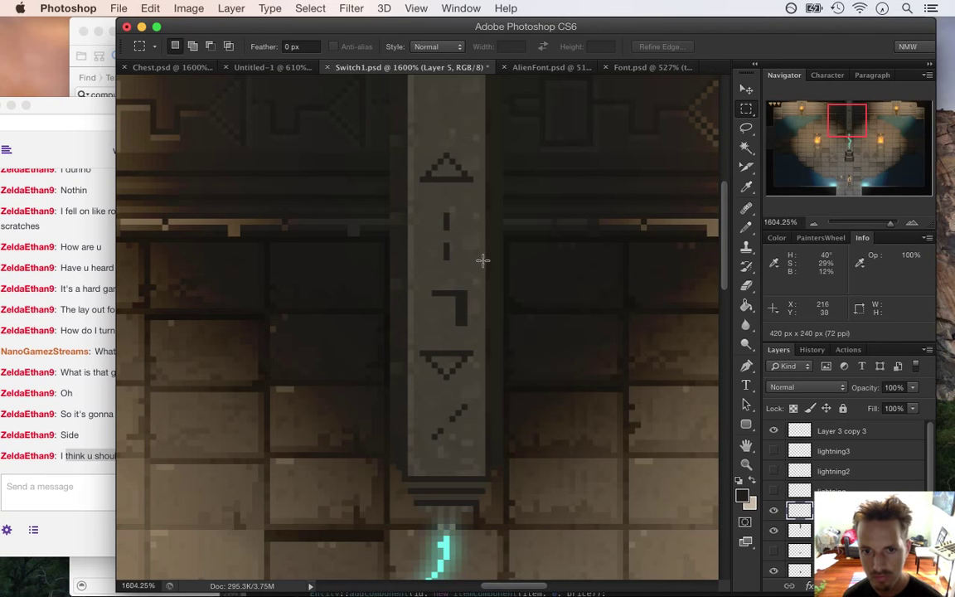
pyautogui.moveTo(451, 284); pyautogui.dragTo(424, 251)
pyautogui.press('b')
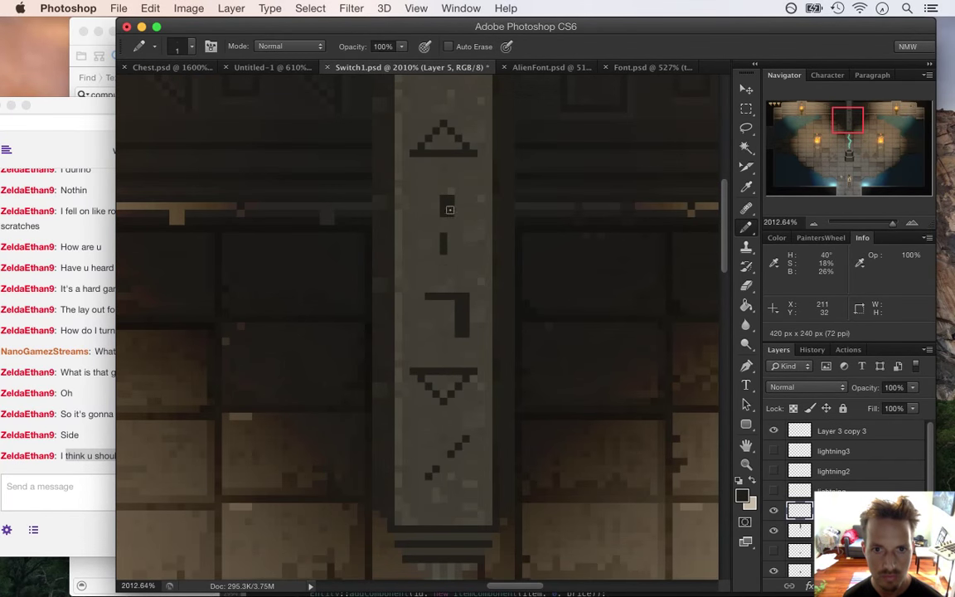
pyautogui.click(448, 248)
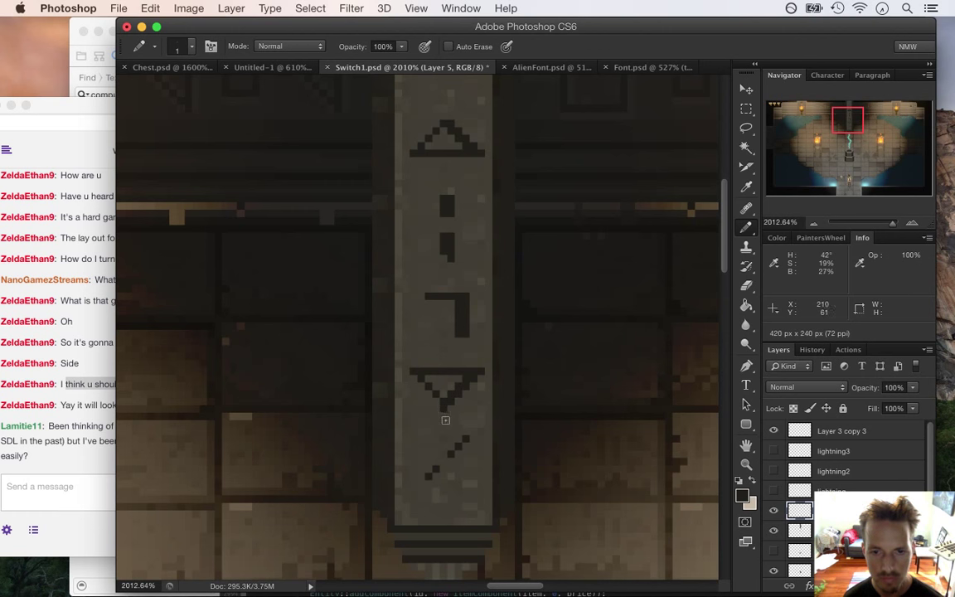
# - Erase the surplus pixels at the inverted triangle's tip, and thicken the diagonal stroke beneath it with the 1 px Pencil
pyautogui.press(']')
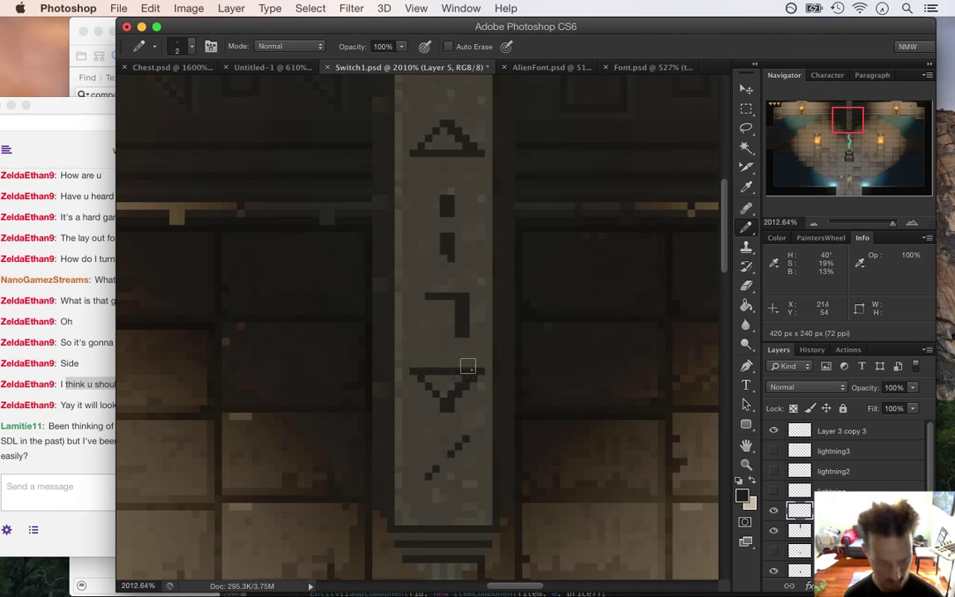
pyautogui.press('e')
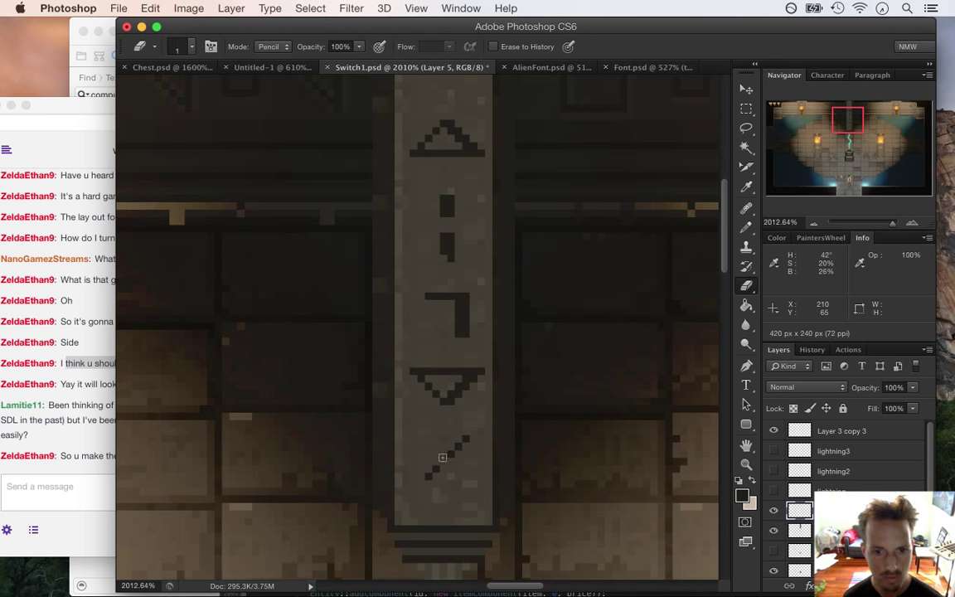
pyautogui.press('b')
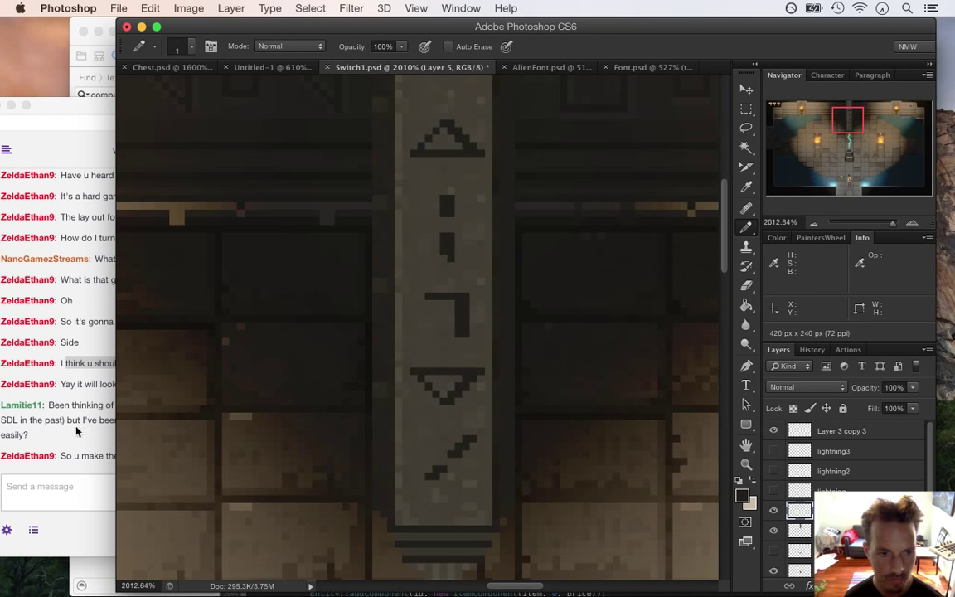
# - Read the chat questions about Cocos2d GLSL support and drawing the map, and switch to the Area.cpp code in Xcode
pyautogui.click(142, 455)
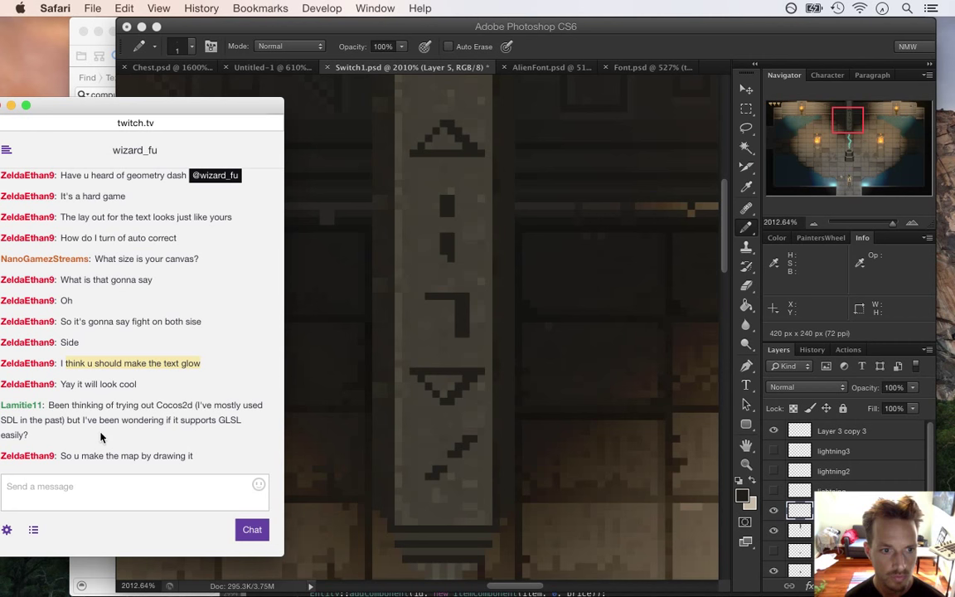
pyautogui.click(81, 406)
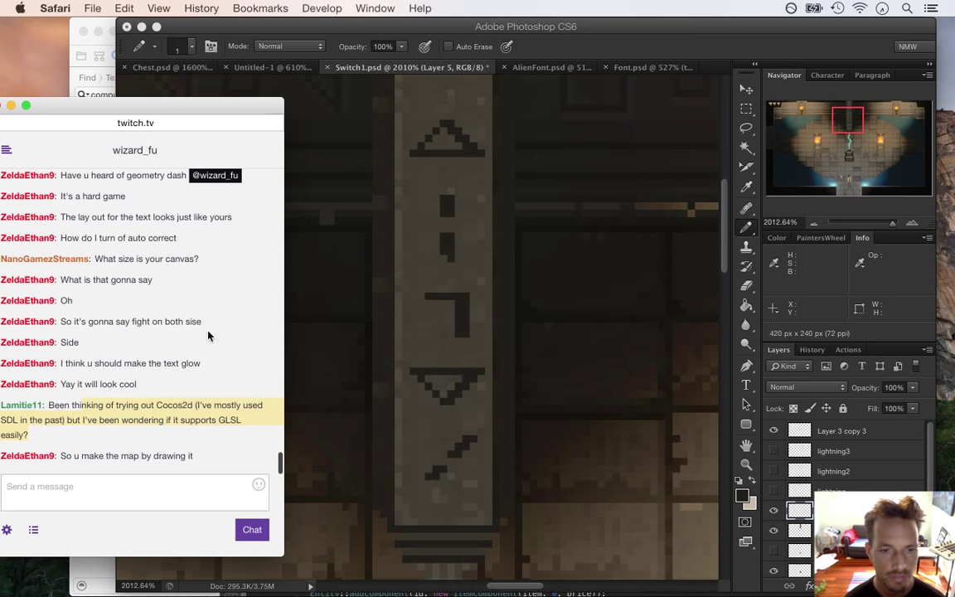
pyautogui.press('super+Tab')
pyautogui.press('super+Tab')
pyautogui.press('super+Tab')
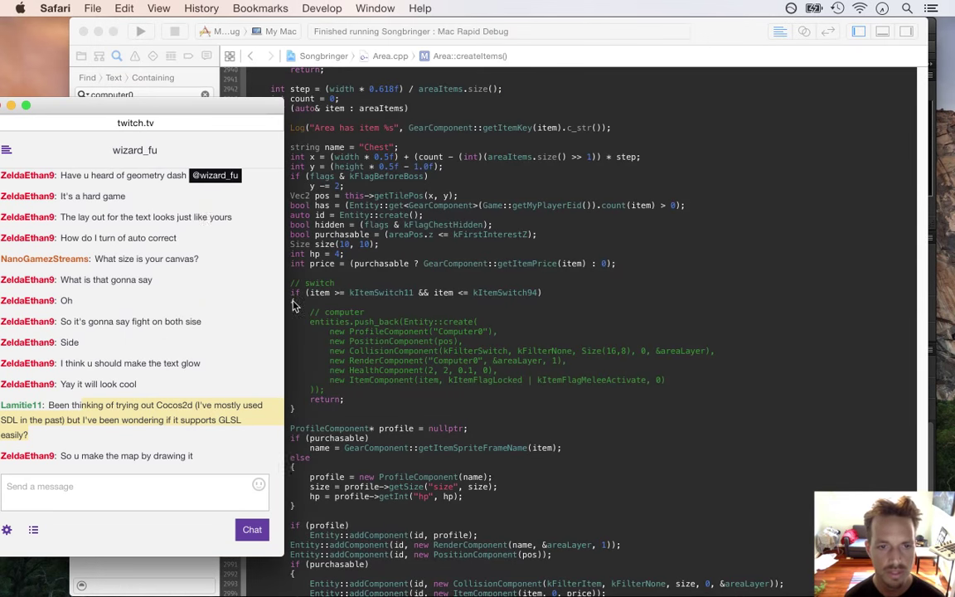
pyautogui.press('super+Tab')
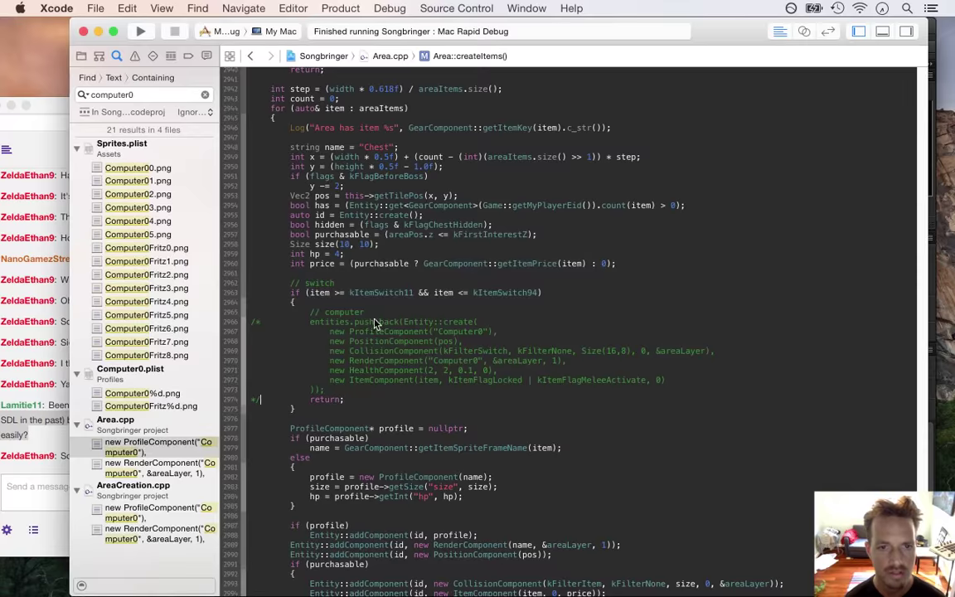
pyautogui.press('super+Tab')
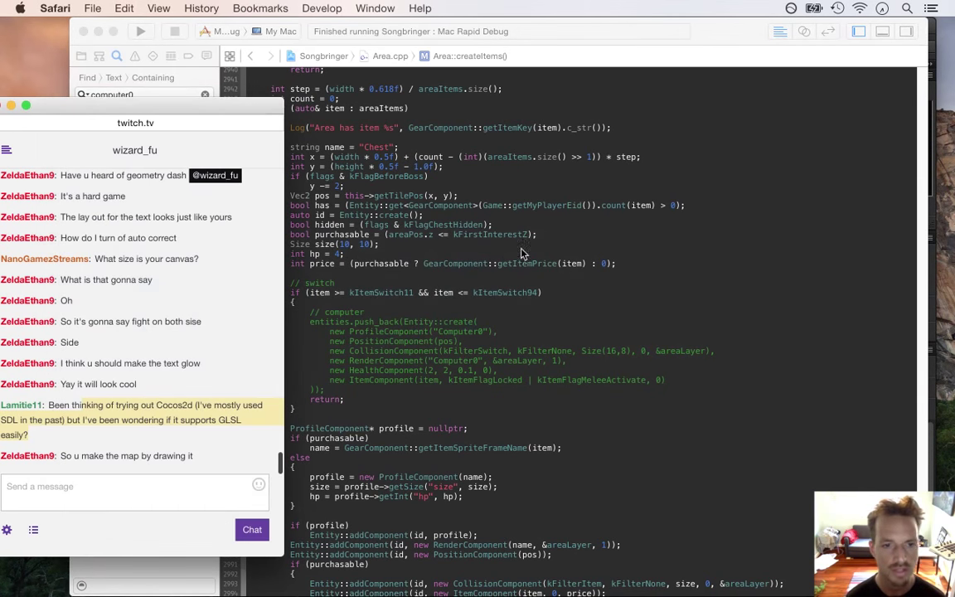
pyautogui.press('super+Tab')
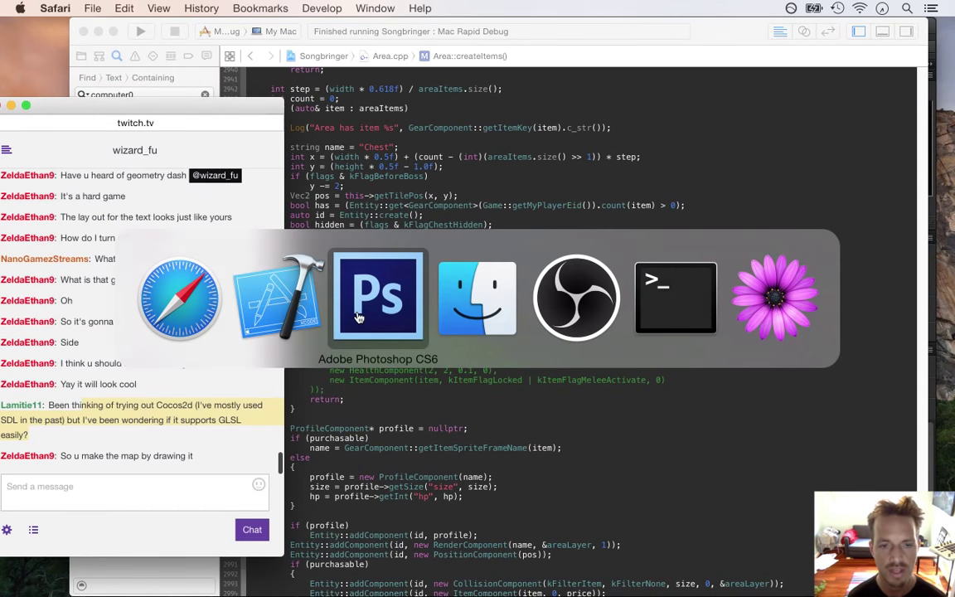
pyautogui.click(286, 337)
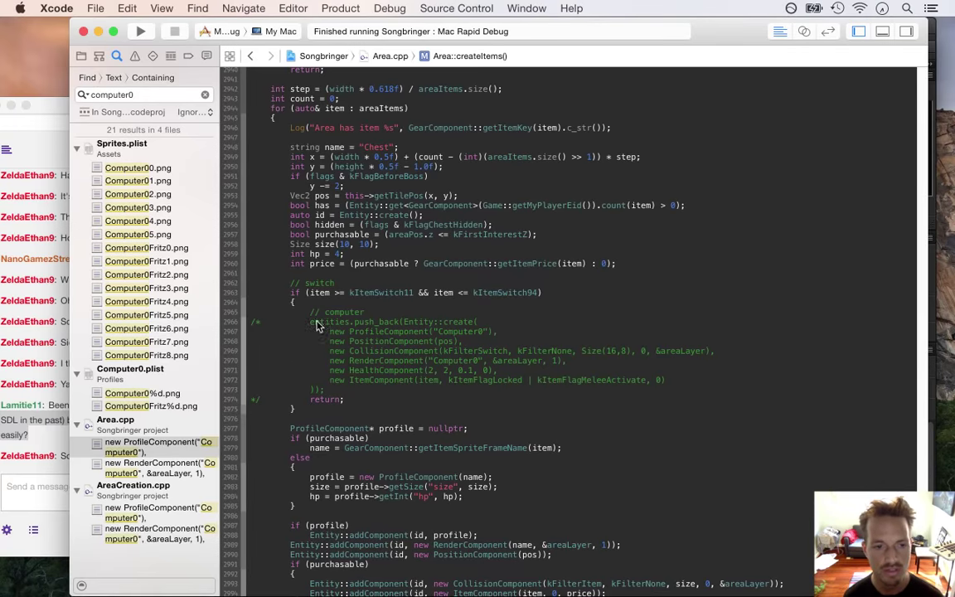
# - Switch back to Photoshop and examine the whole Switch1.psd scene with the carved pillar
pyautogui.press('super+Tab')
pyautogui.click(363, 314)
pyautogui.moveTo(528, 384); pyautogui.dragTo(400, 380)
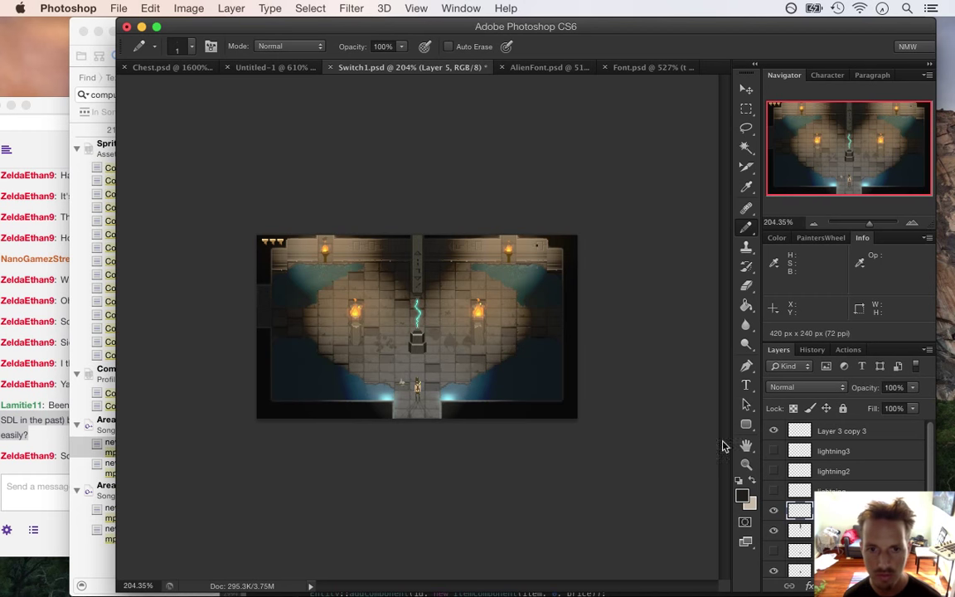
pyautogui.press('super+Tab')
pyautogui.press('Tab')
pyautogui.hotkey('shift', 'Tab')
pyautogui.click(406, 307)
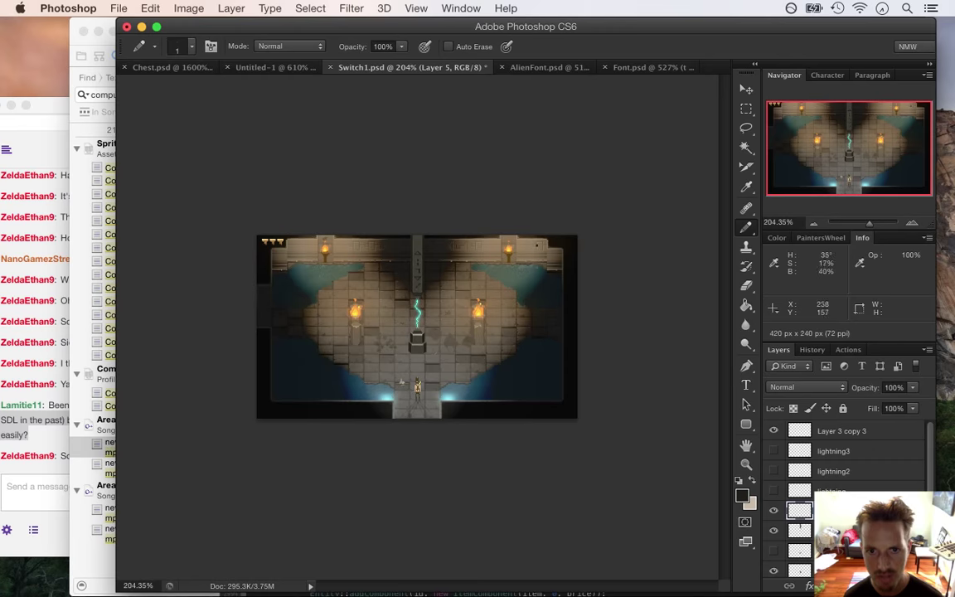
# - Hide Layer 3 copy 3, Layer 5 and the remaining visible layers above the background so only the empty room shows
pyautogui.click(773, 511)
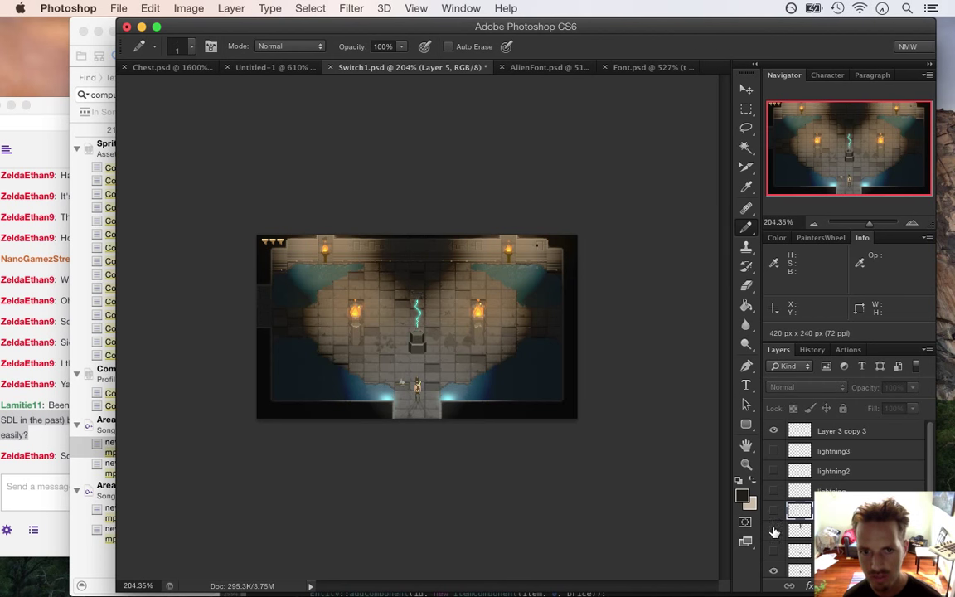
pyautogui.click(773, 430)
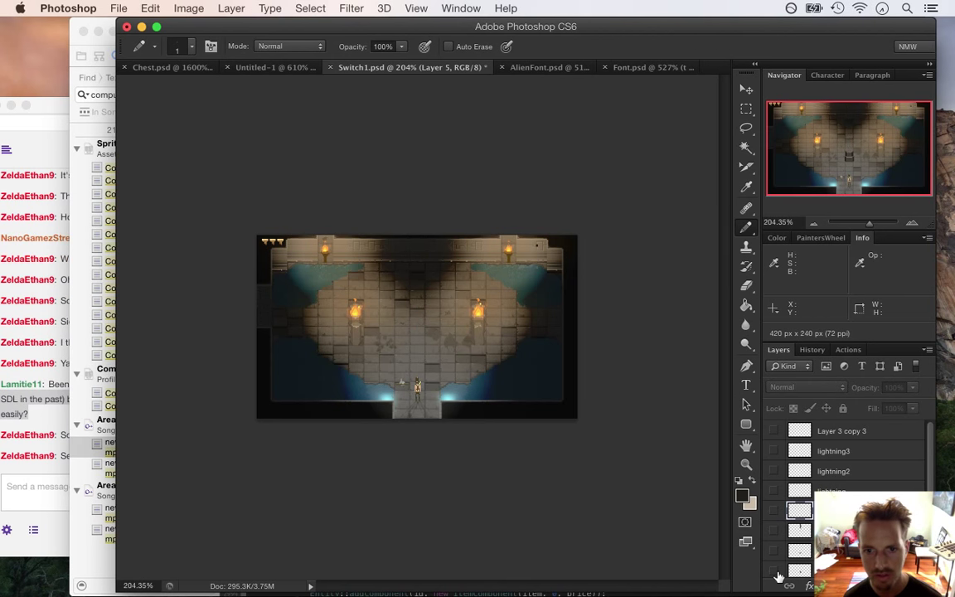
pyautogui.moveTo(403, 349); pyautogui.dragTo(404, 328)
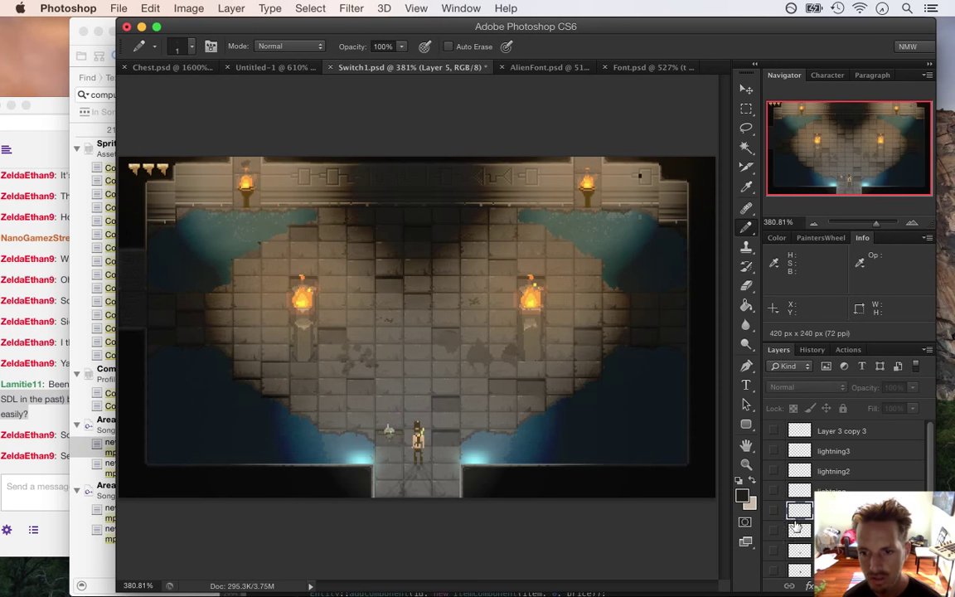
# - Toggle Layer 5 on and off repeatedly to check what it adds over the background
pyautogui.press('super+alt+z')
pyautogui.press('super+alt+z')
pyautogui.press('super+alt+z')
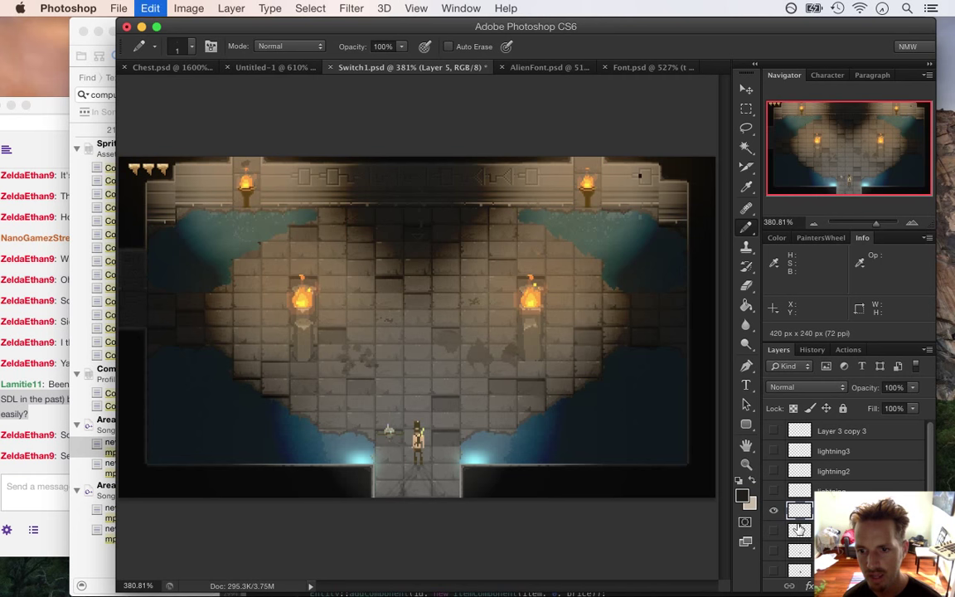
pyautogui.press('super+alt+z')
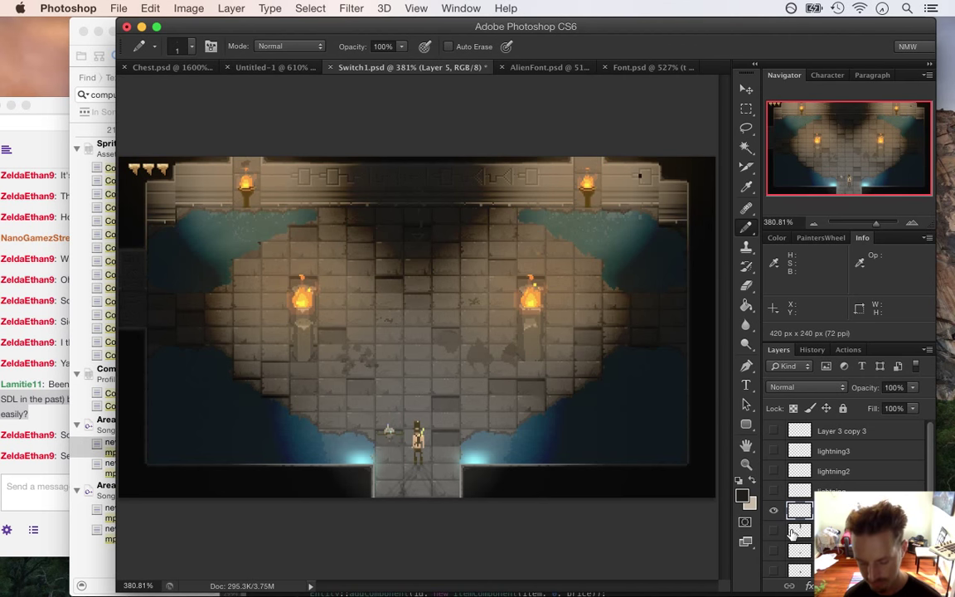
pyautogui.press('super+alt+z')
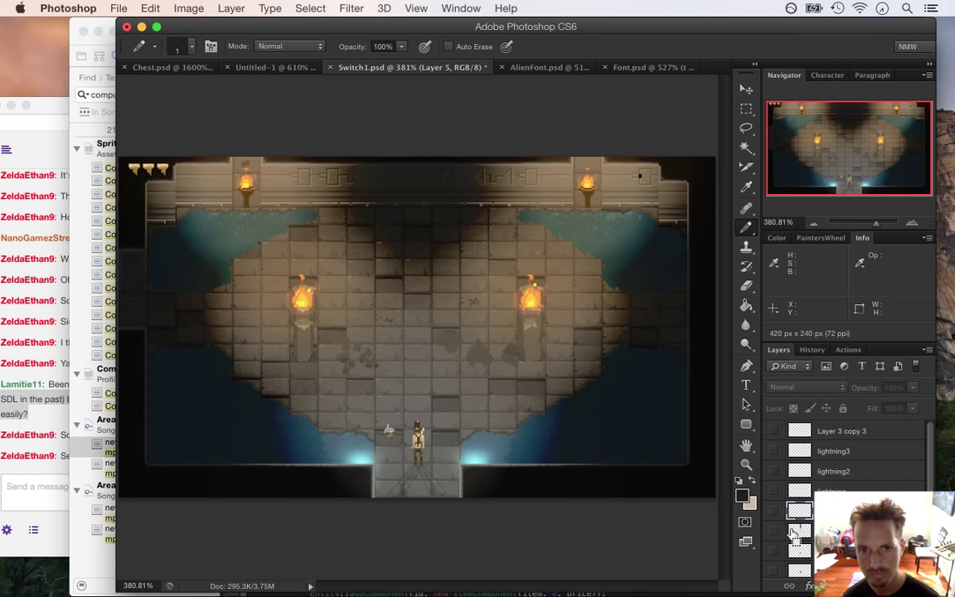
pyautogui.press('super+shift+z')
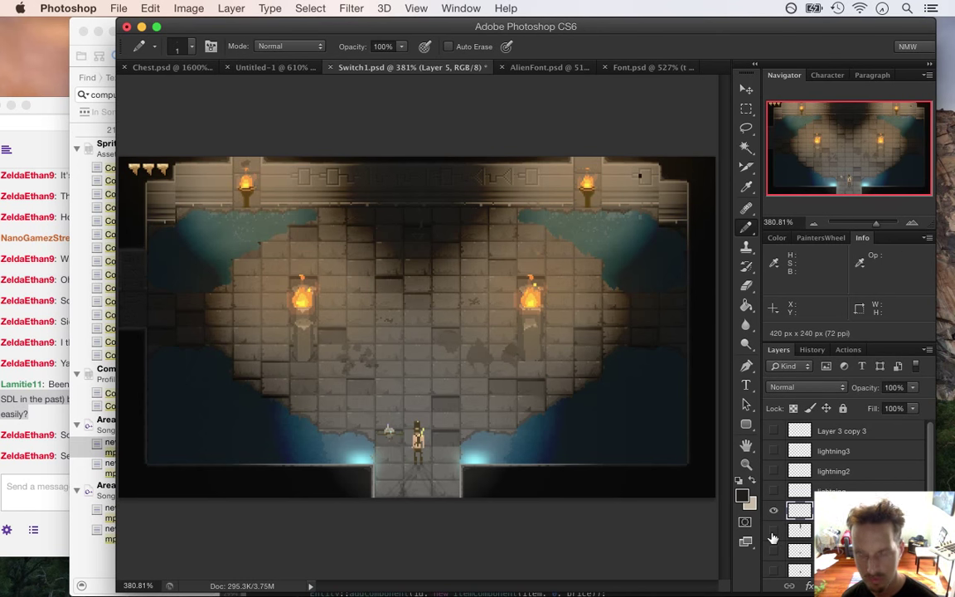
pyautogui.press('super+alt+z')
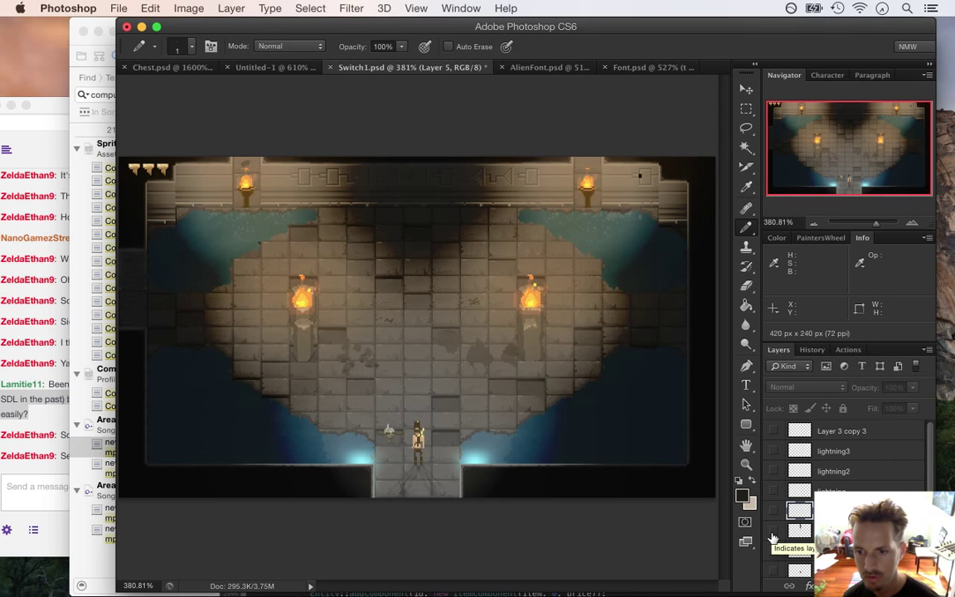
# - Show Layer 5, Layer 3 copy 2 and the pedestal's Layer 3 again, and move the hidden Layer 4 below Layer 3
pyautogui.click(775, 509)
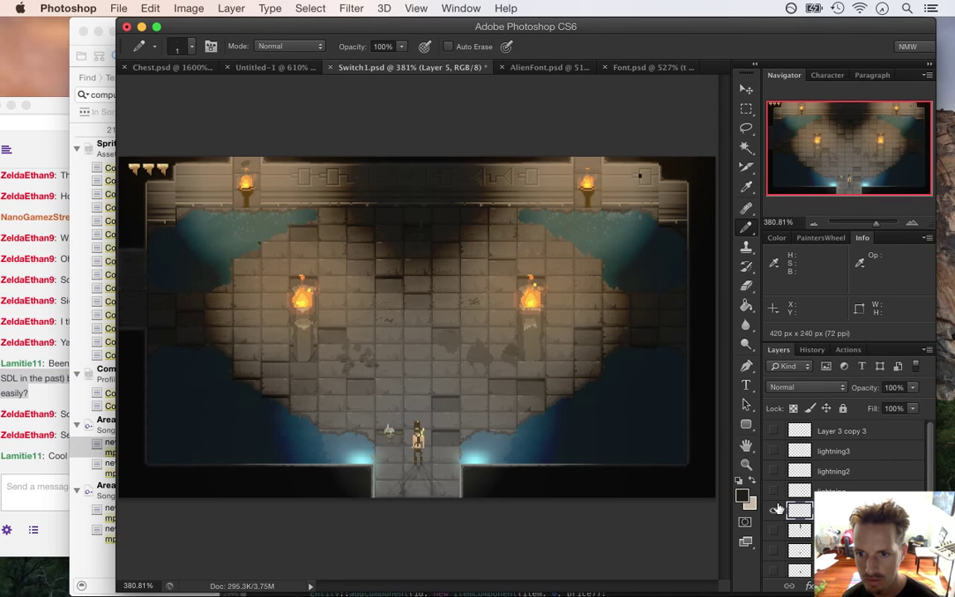
pyautogui.click(776, 531)
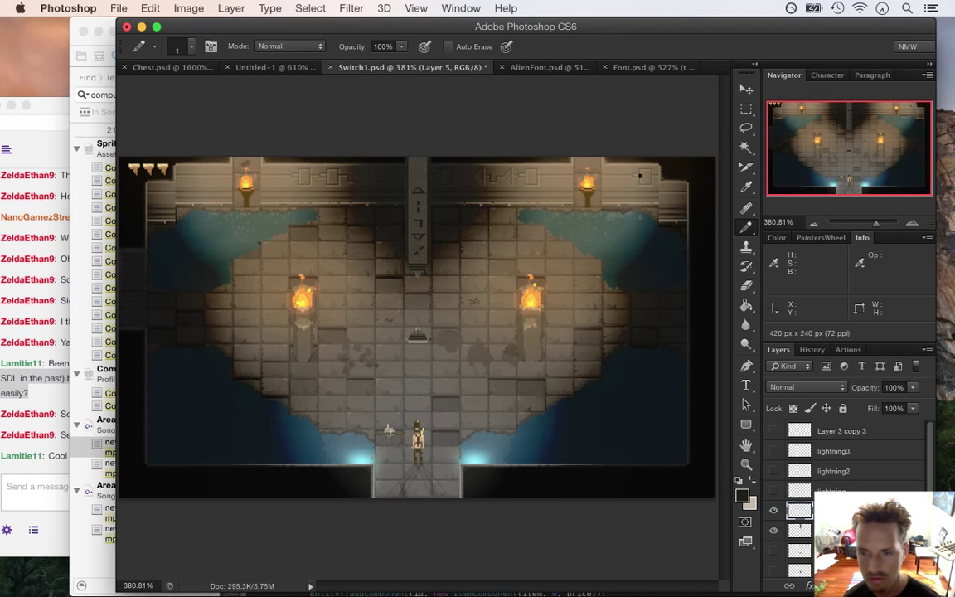
pyautogui.scroll(-3, 932, 478)
pyautogui.click(774, 490)
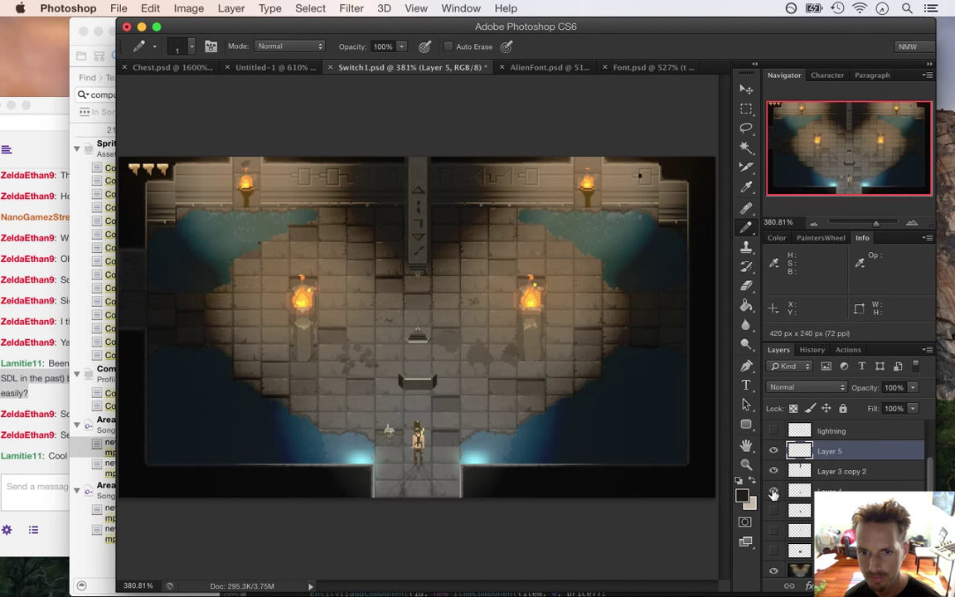
pyautogui.click(773, 511)
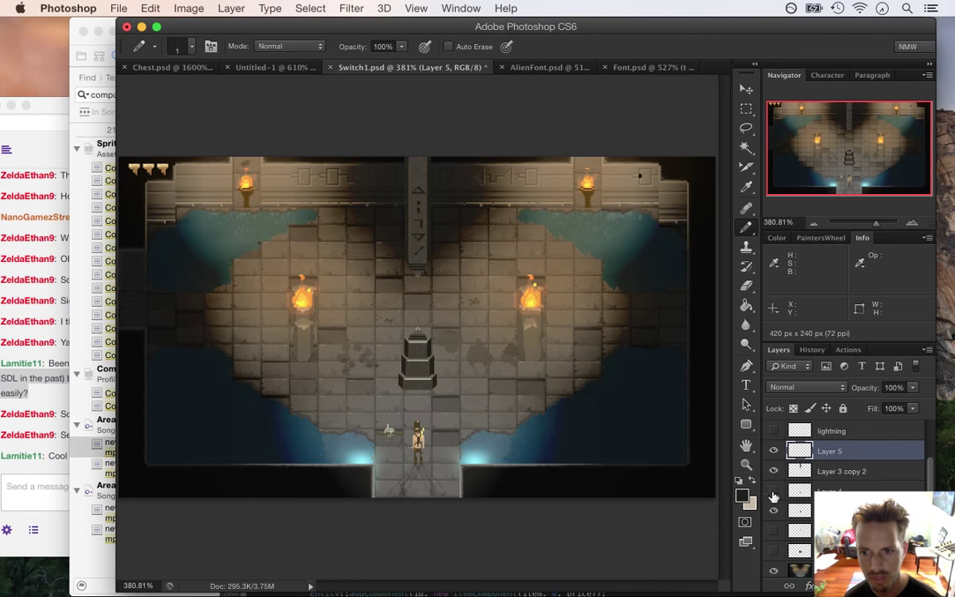
pyautogui.click(774, 493)
pyautogui.moveTo(783, 494); pyautogui.dragTo(794, 519)
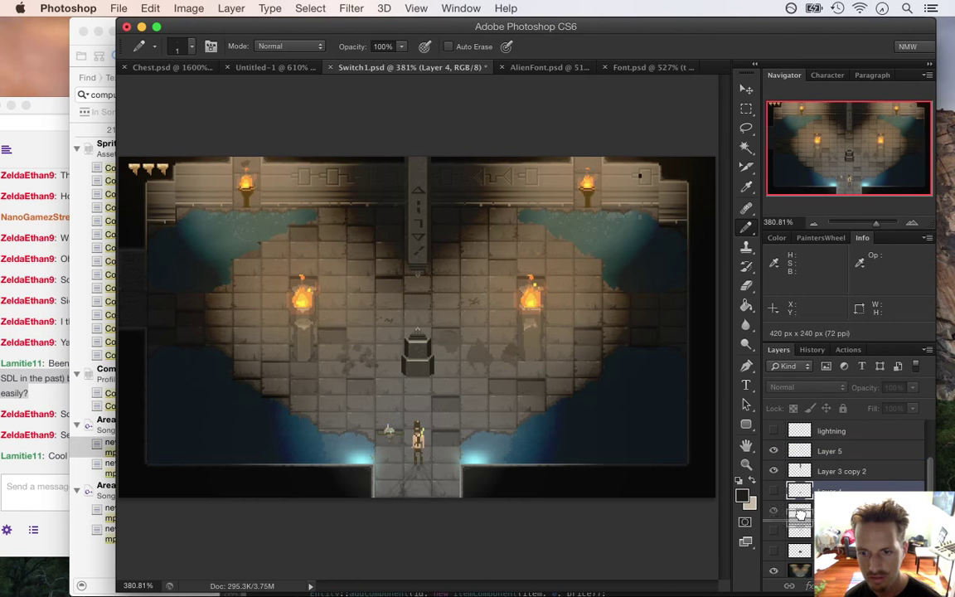
# - Preview the triangle layer above the pedestal, leave it hidden, and delete the hidden Layer 1
pyautogui.click(773, 531)
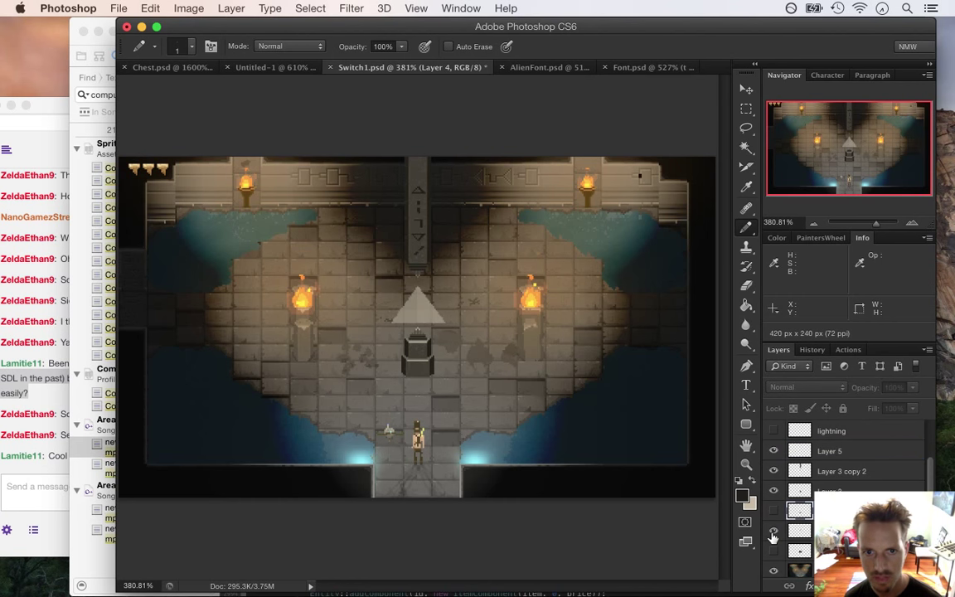
pyautogui.click(773, 534)
pyautogui.click(774, 535)
pyautogui.click(774, 535)
pyautogui.click(802, 550)
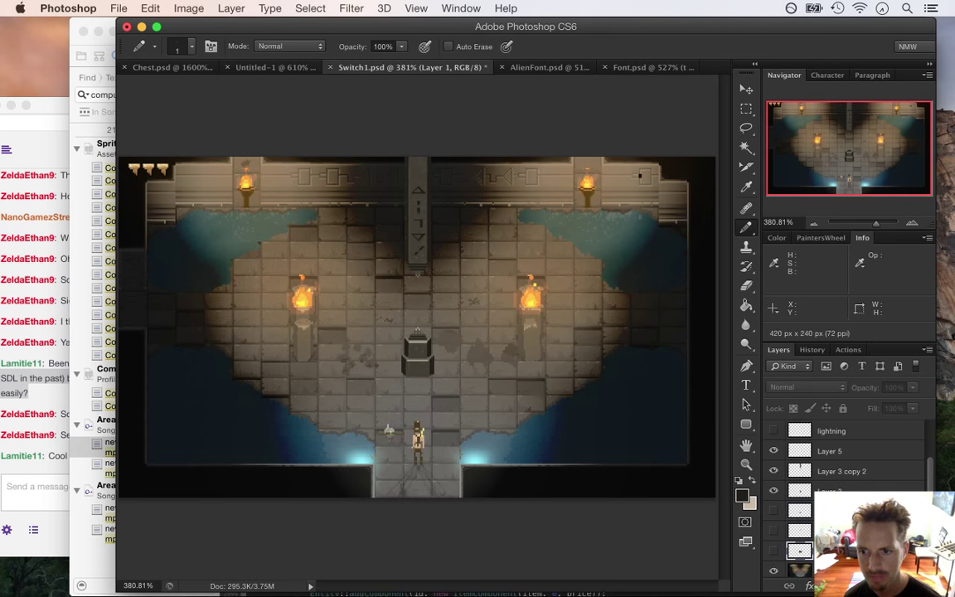
# - Recheck the hidden Layer 2 and delete the unused Layer 4
pyautogui.scroll(1, 829, 481)
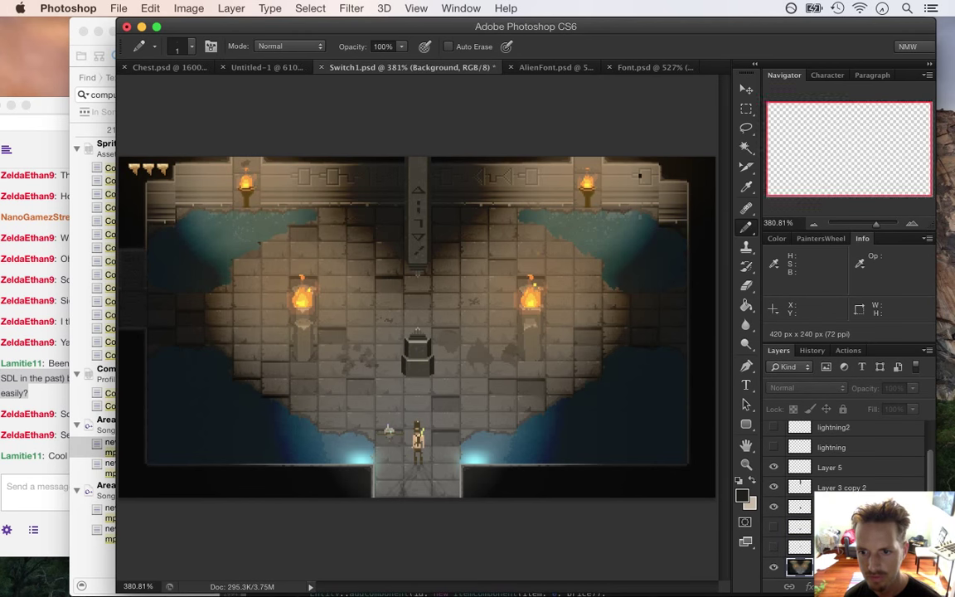
pyautogui.click(799, 547)
pyautogui.click(773, 547)
pyautogui.click(773, 548)
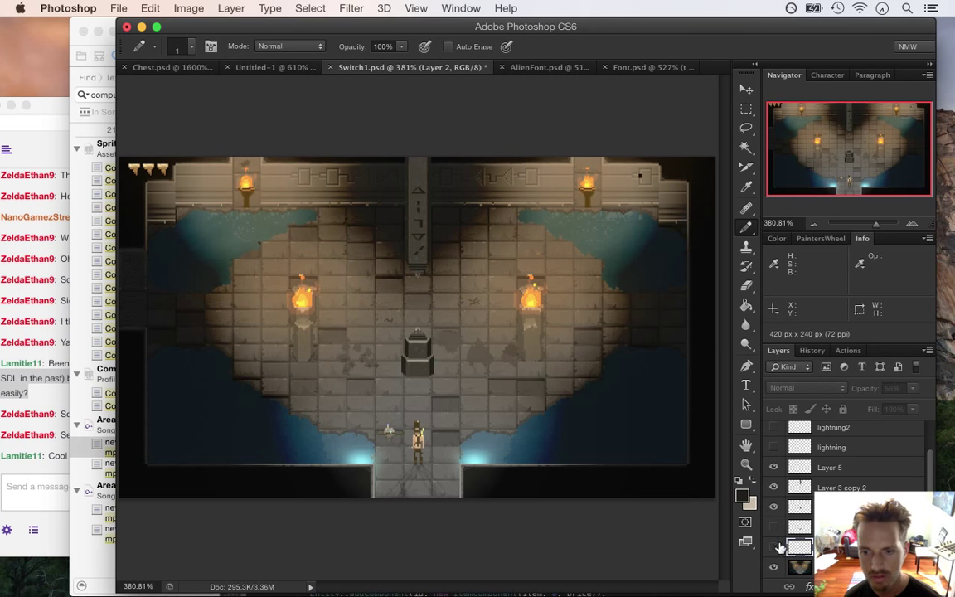
pyautogui.click(783, 531)
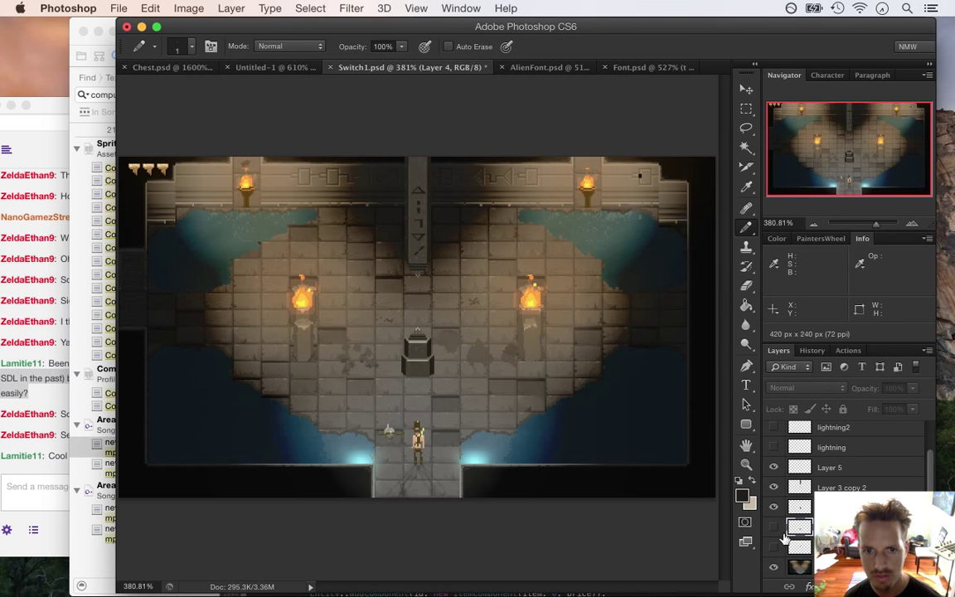
pyautogui.scroll(1, 845, 465)
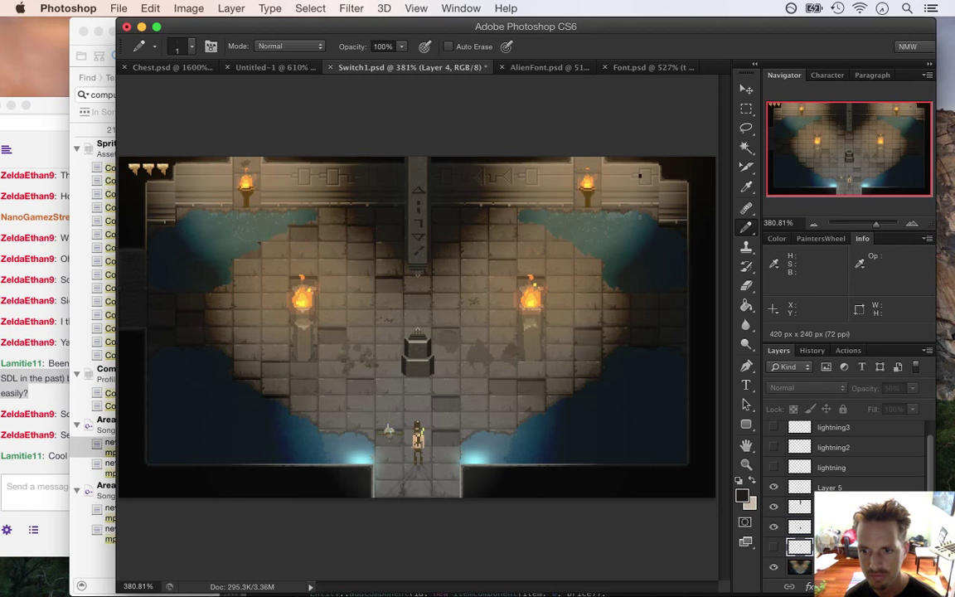
# - Show the lightning layer between the pillar and the pedestal, and save Switch1.psd
pyautogui.click(820, 470)
pyautogui.click(773, 467)
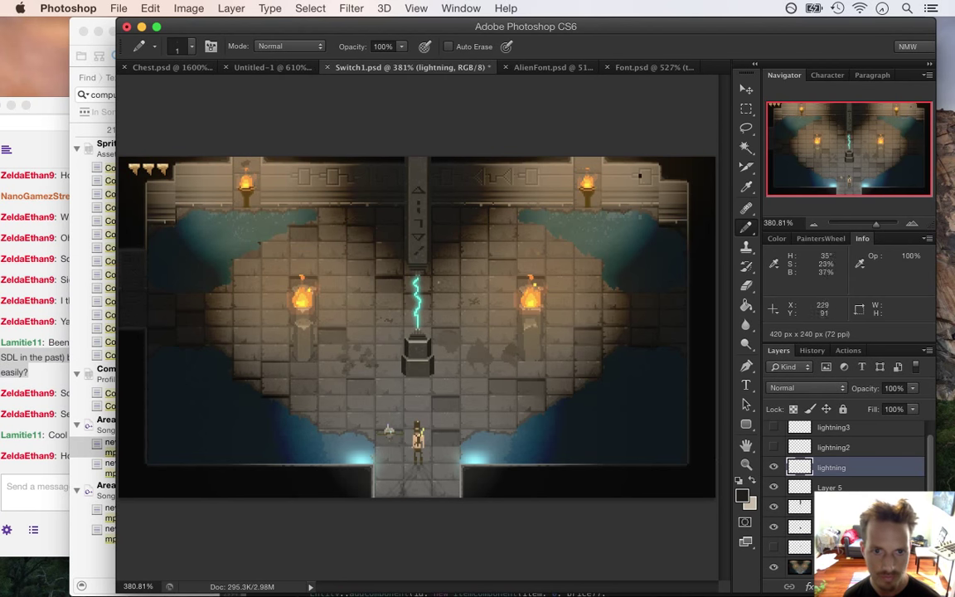
pyautogui.moveTo(425, 294); pyautogui.dragTo(473, 311)
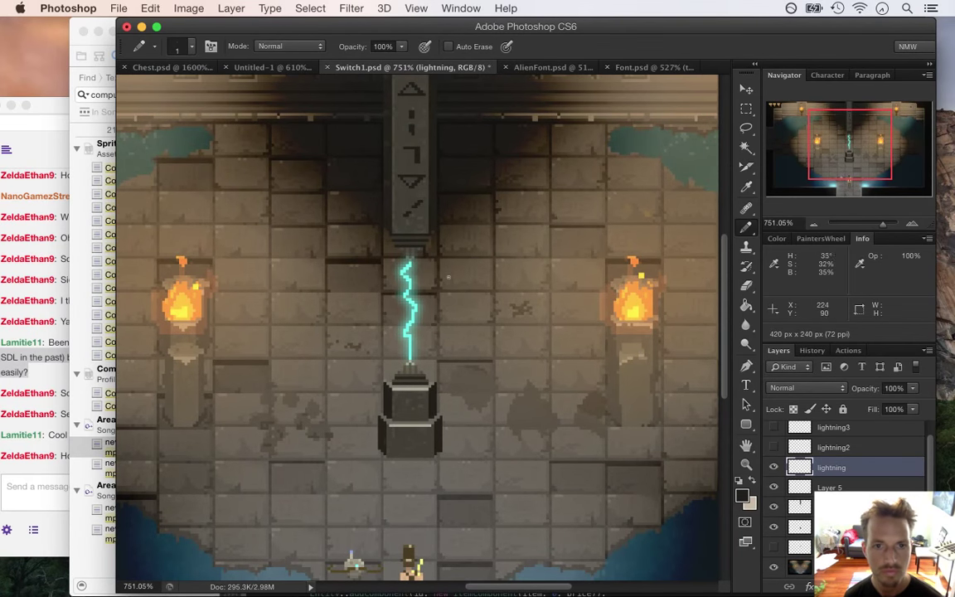
pyautogui.scroll(5, 725, 235)
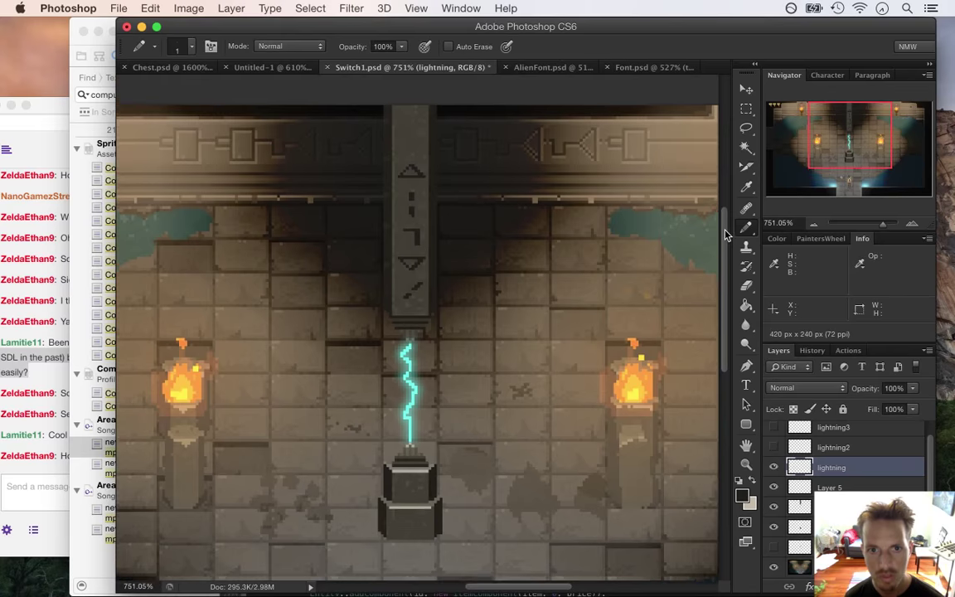
pyautogui.scroll(1, 724, 235)
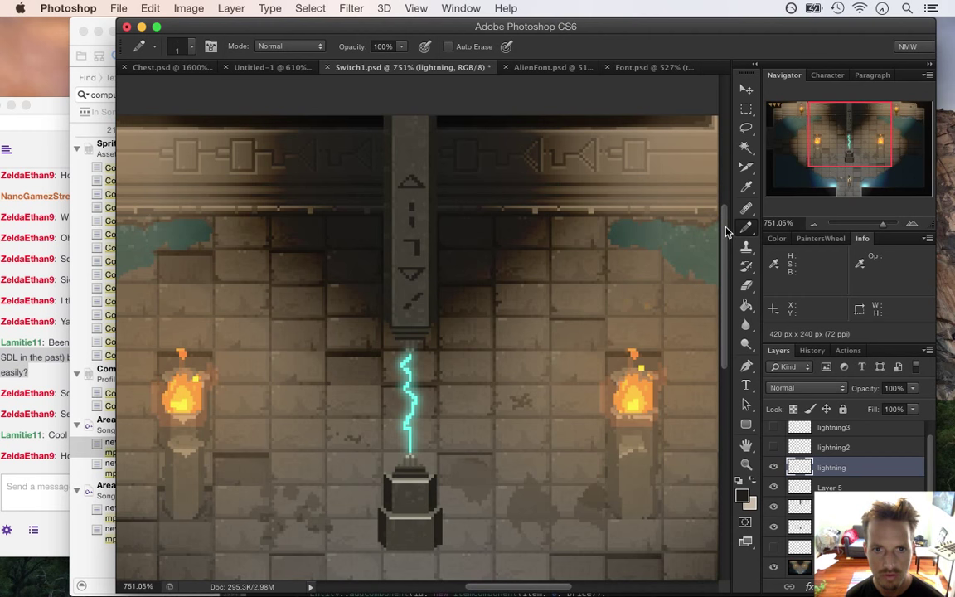
pyautogui.press('super+s')
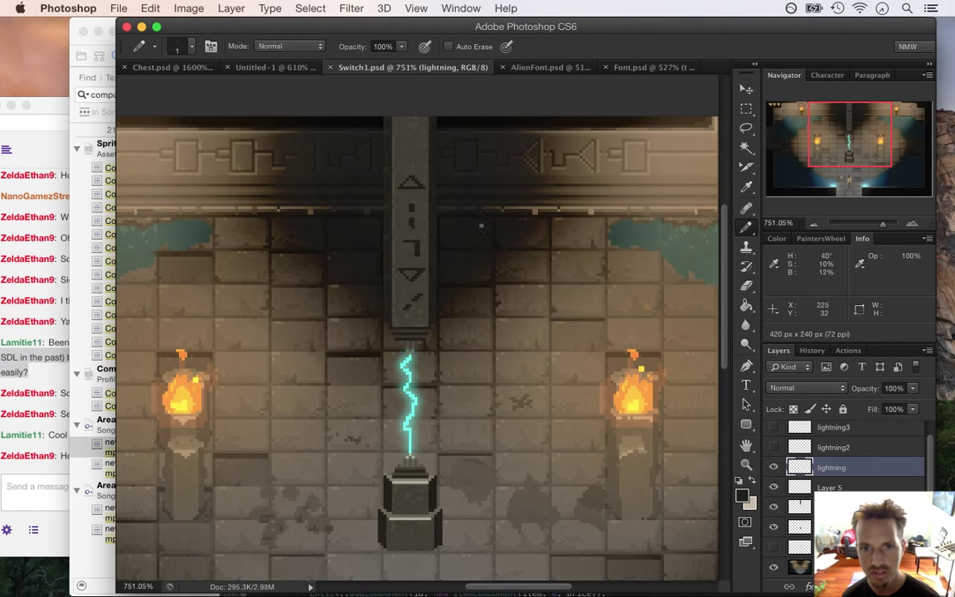
# - Measure the vertical gaps between neighbouring glyphs on the pillar with the Rectangular Marquee
pyautogui.moveTo(387, 170); pyautogui.dragTo(466, 220)
pyautogui.click(431, 352)
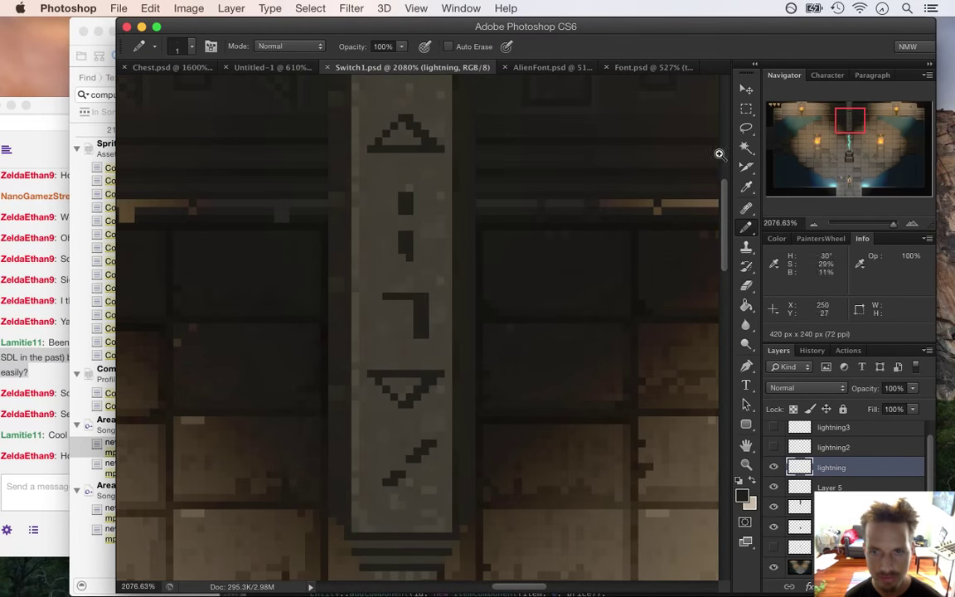
pyautogui.press('m')
pyautogui.moveTo(405, 410); pyautogui.dragTo(441, 431)
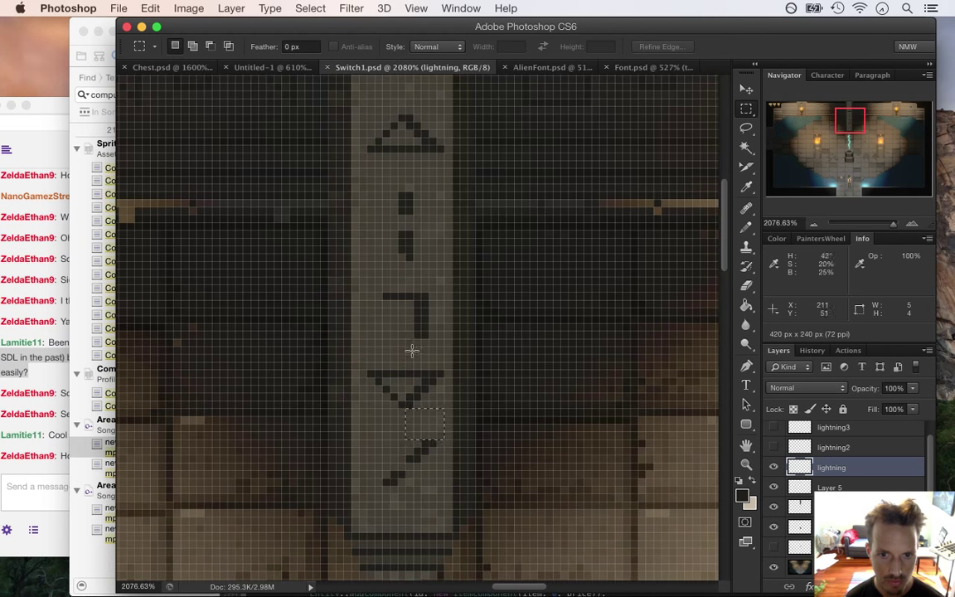
pyautogui.moveTo(405, 340); pyautogui.dragTo(431, 365)
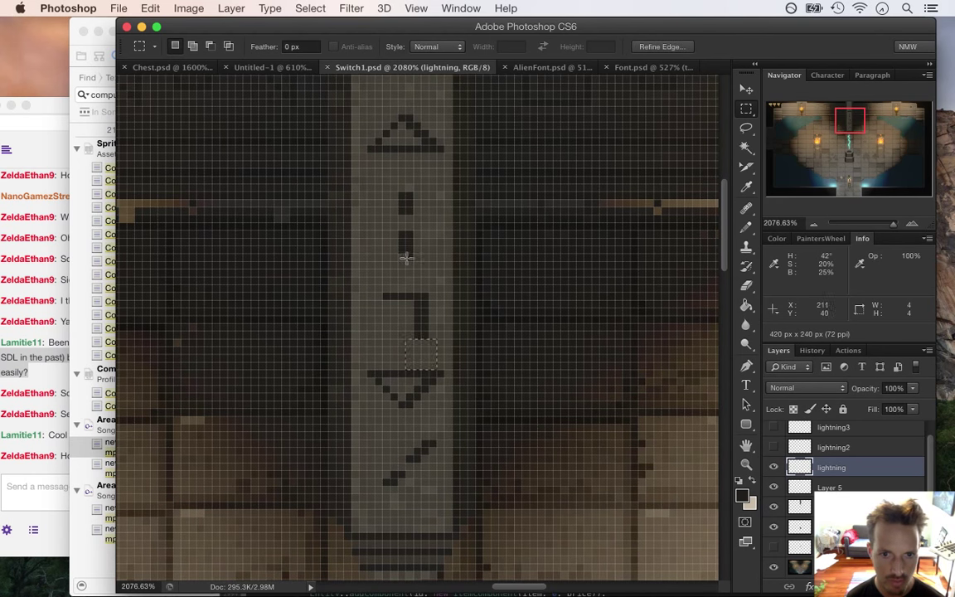
pyautogui.moveTo(395, 263); pyautogui.dragTo(429, 289)
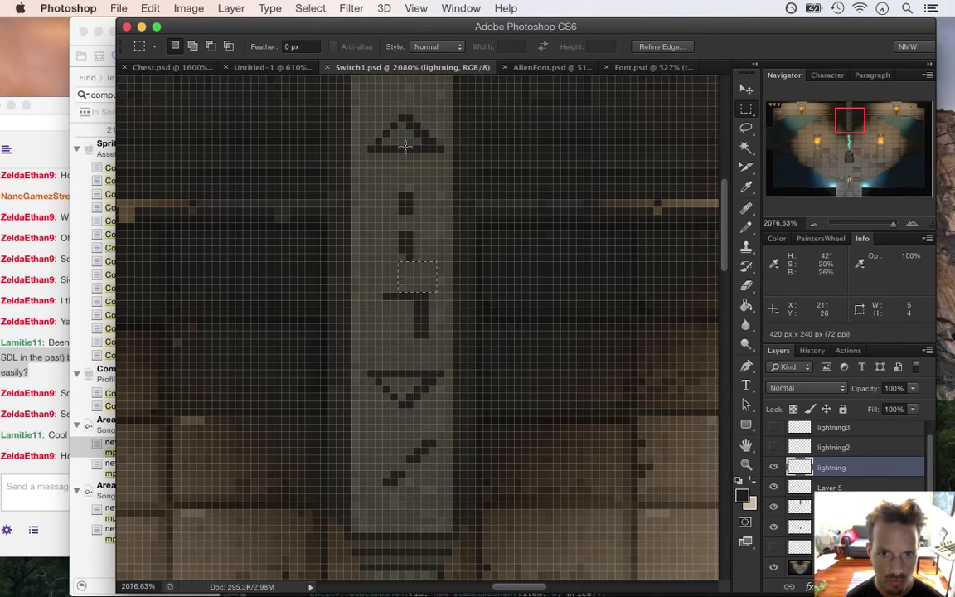
pyautogui.moveTo(402, 152); pyautogui.dragTo(455, 166)
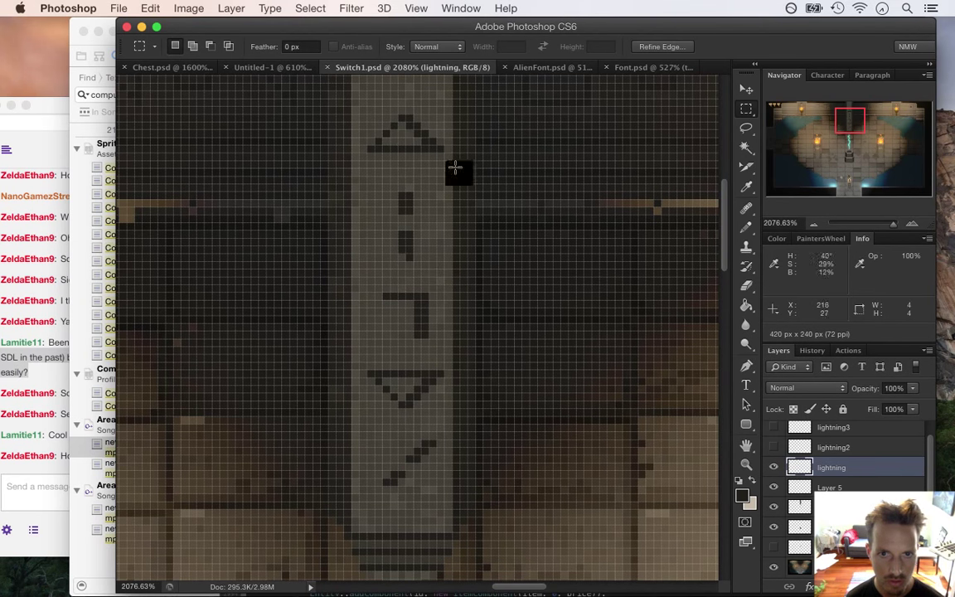
# - Select the upright triangle glyph on Layer 5, shift it down 1 px, and clear the selection
pyautogui.moveTo(375, 90); pyautogui.dragTo(605, 121)
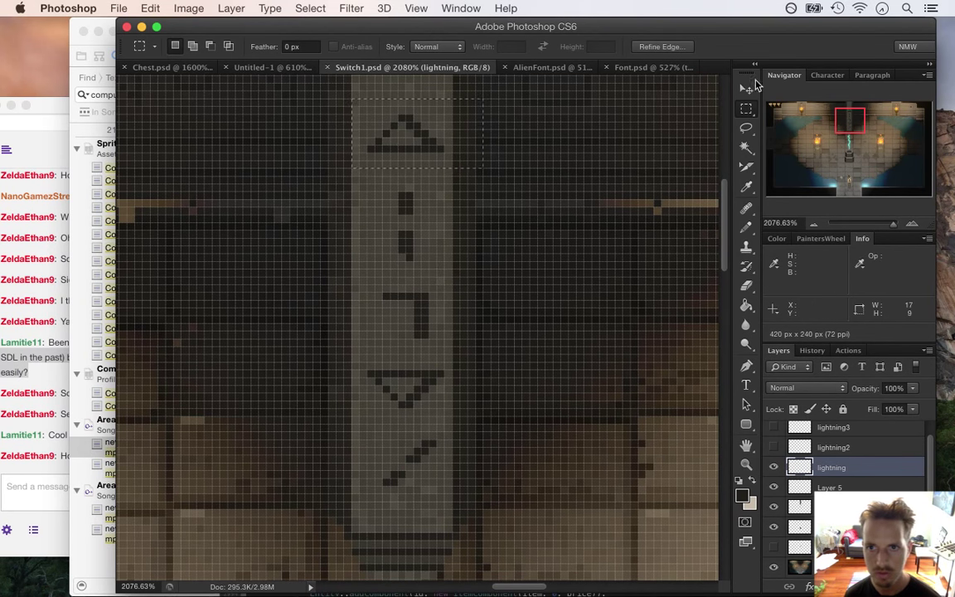
pyautogui.press('v')
pyautogui.press('Up')
pyautogui.click(564, 219)
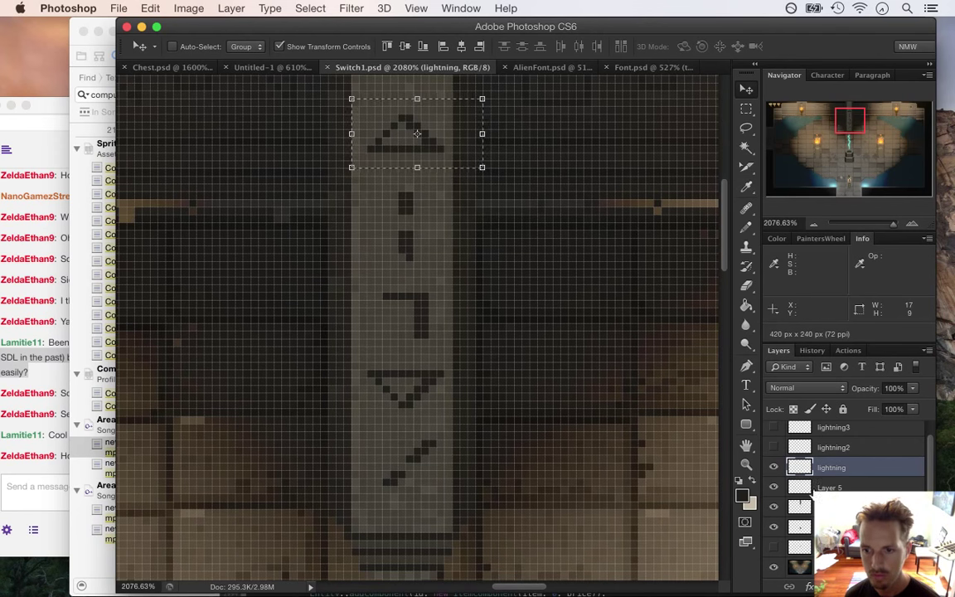
pyautogui.click(827, 487)
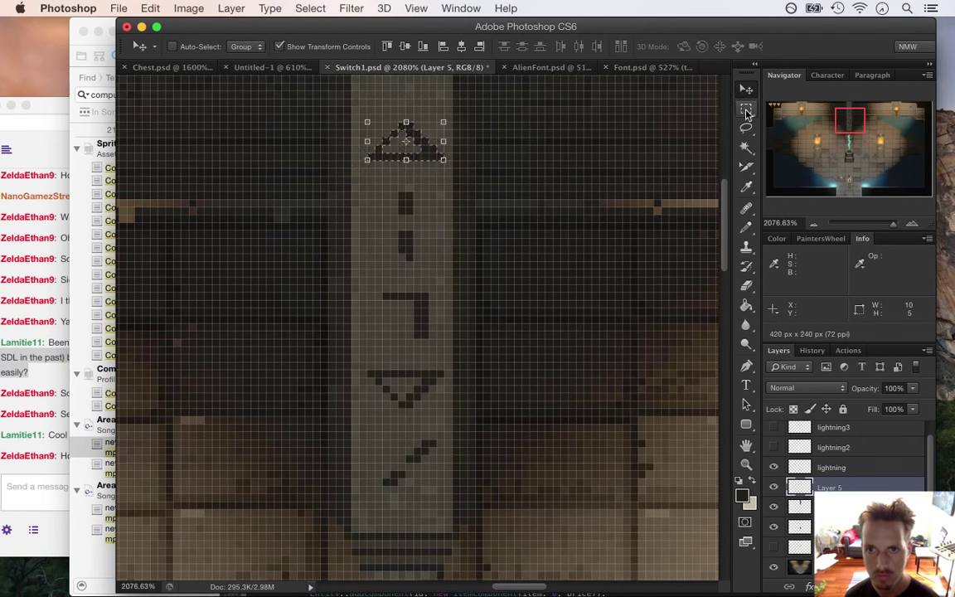
pyautogui.press('m')
pyautogui.press('super+h')
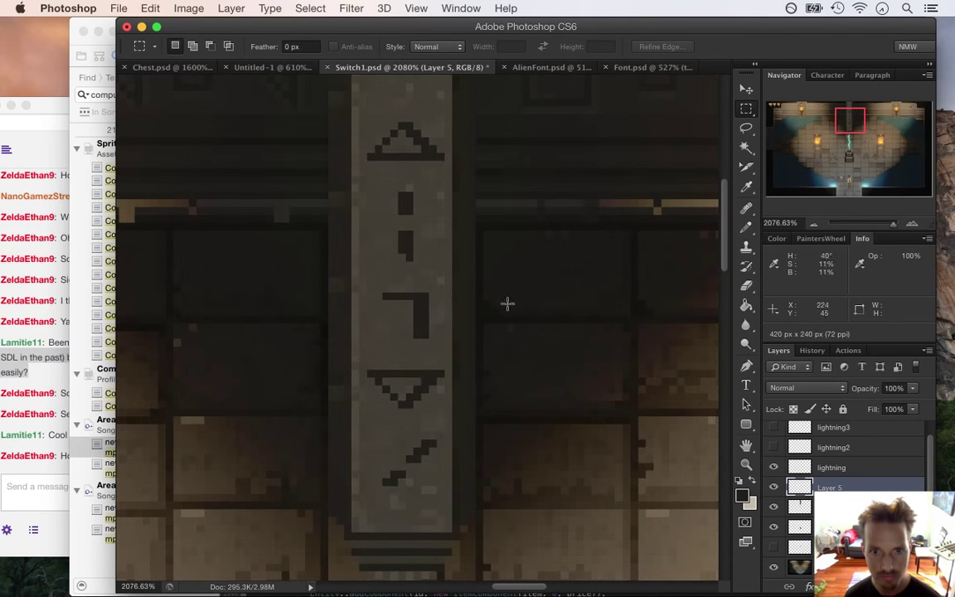
# - Select the two dashes, the corner glyph and the diagonal stroke on the pillar together and shift them 1 px left
pyautogui.moveTo(507, 303); pyautogui.dragTo(460, 290)
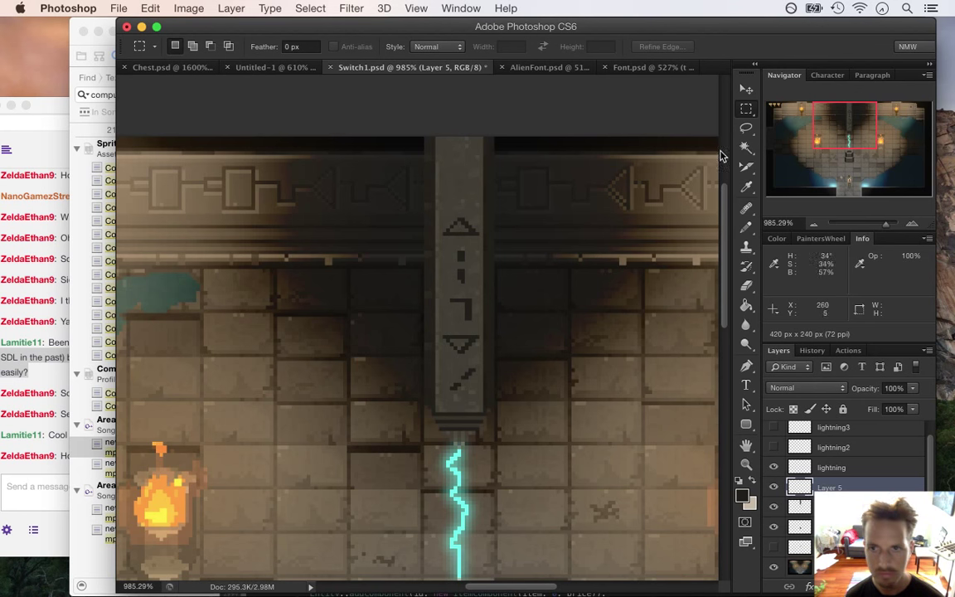
pyautogui.moveTo(439, 247); pyautogui.dragTo(504, 328)
pyautogui.moveTo(439, 365); pyautogui.dragTo(489, 402)
pyautogui.press('v')
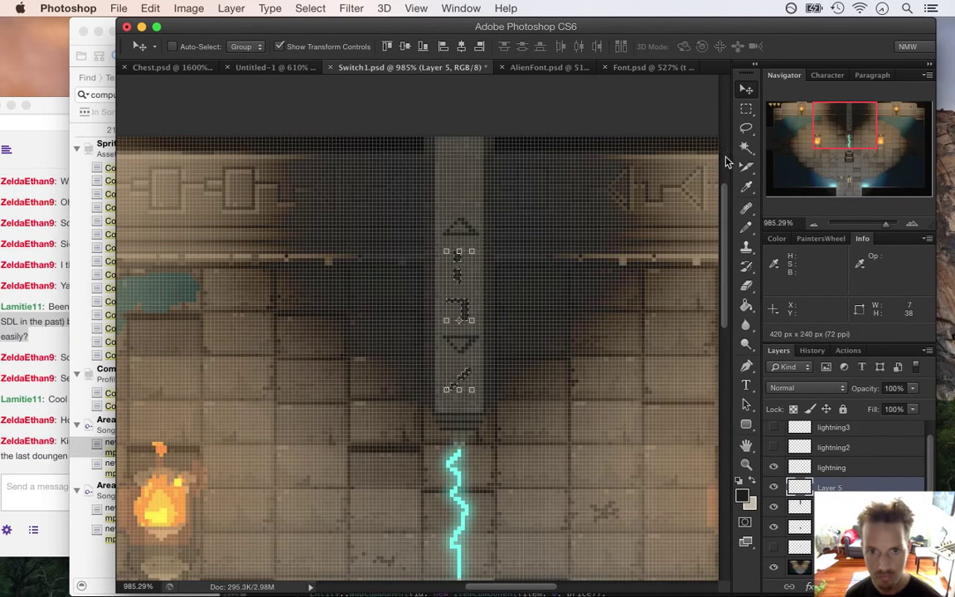
# - Undo the 1 px left shift of the dashes, corner glyph and diagonal stroke, leave nothing selected, and save Switch1.psd
pyautogui.press('super+d')
pyautogui.press('m')
pyautogui.press('super+space')
pyautogui.moveTo(528, 294); pyautogui.dragTo(592, 313)
pyautogui.press('alt+super+z')
pyautogui.press('alt+super+z')
pyautogui.press('alt+super+z')
pyautogui.press('alt+super+z')
pyautogui.press('alt+super+z')
pyautogui.press('alt+super+z')
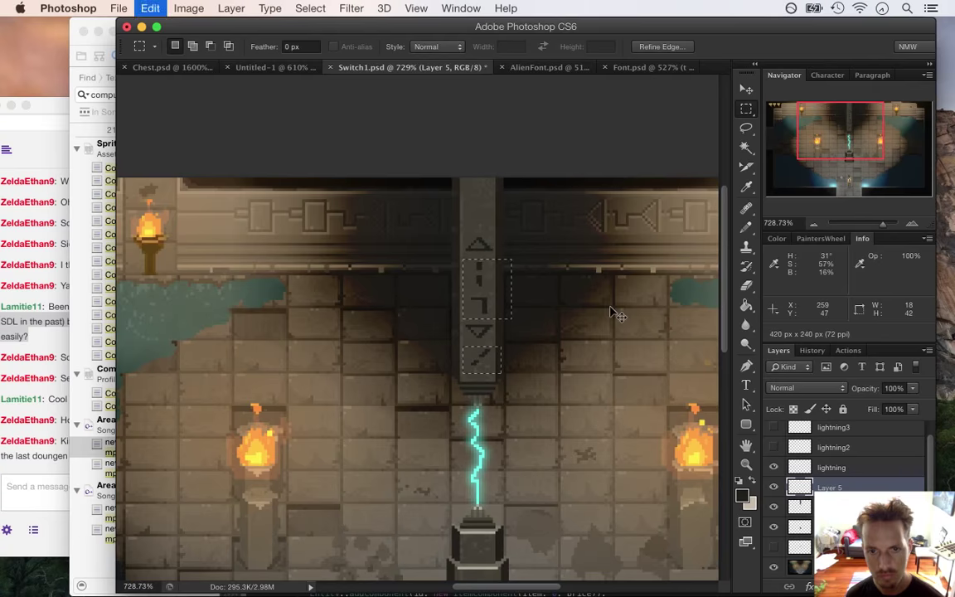
pyautogui.press('alt+super+z')
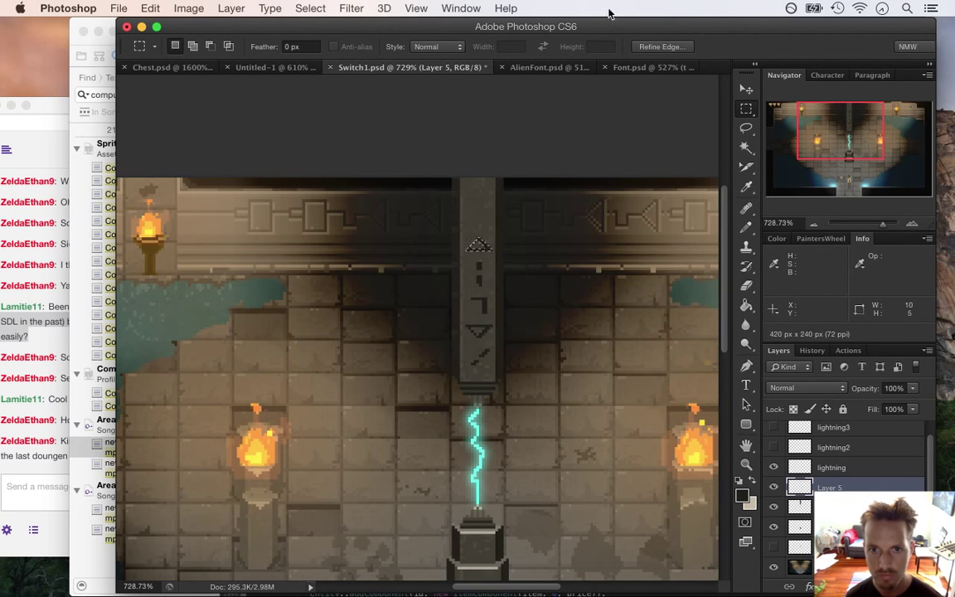
pyautogui.press('alt+super+z')
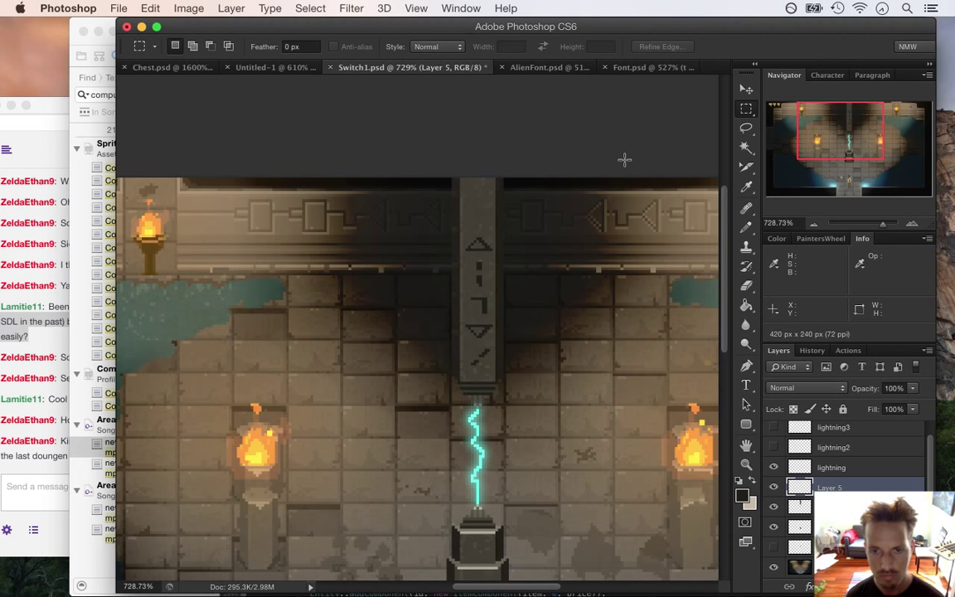
pyautogui.press('super+s')
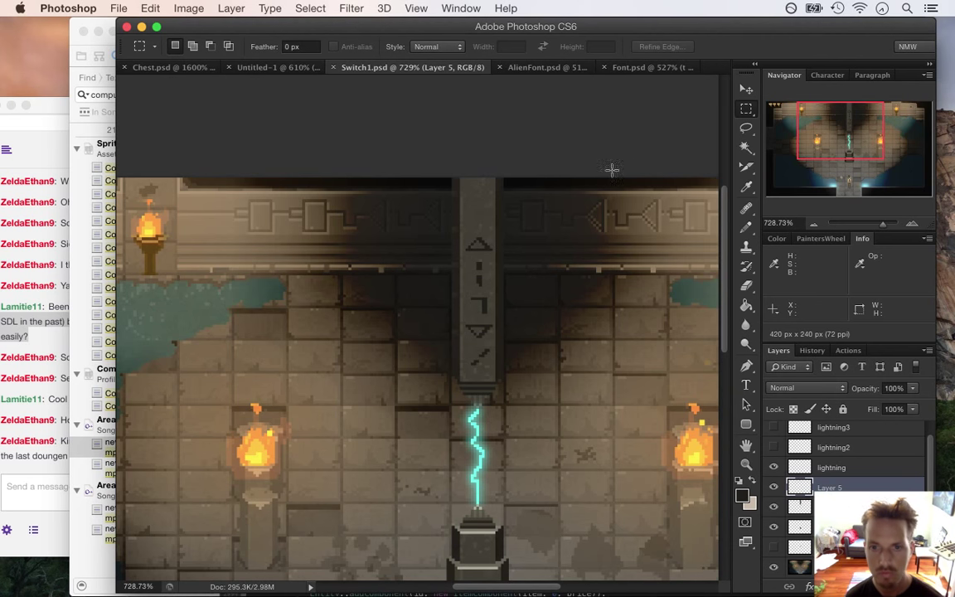
# - Switch to the Twitch chat in Safari to read the newest messages, and return to Photoshop
pyautogui.click(43, 479)
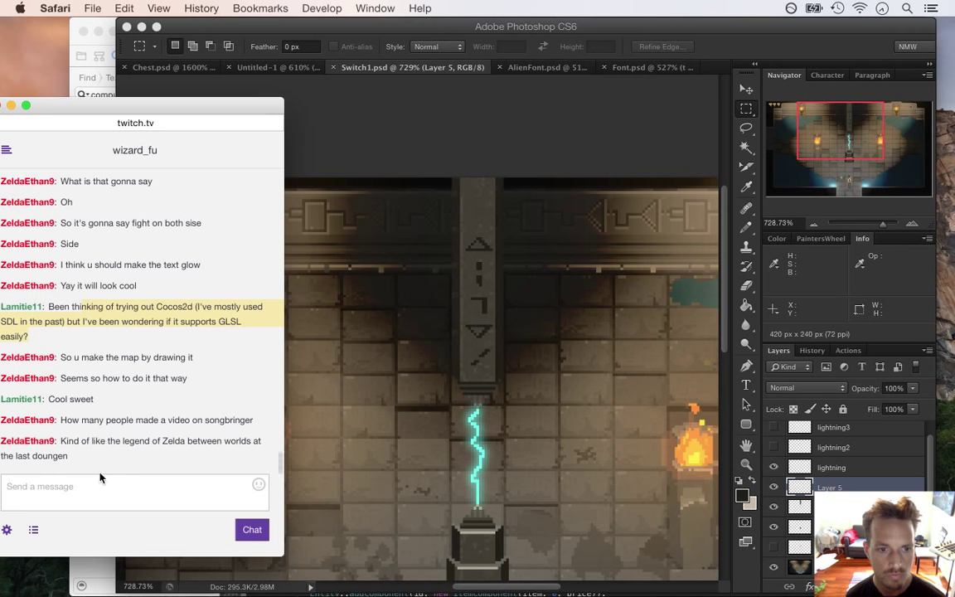
pyautogui.scroll(-1, 97, 452)
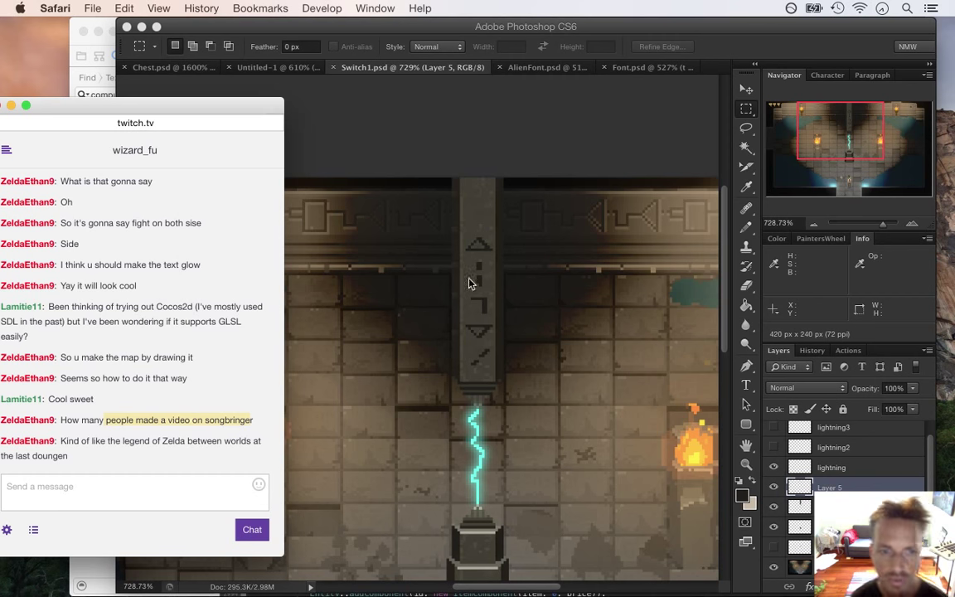
pyautogui.click(741, 46)
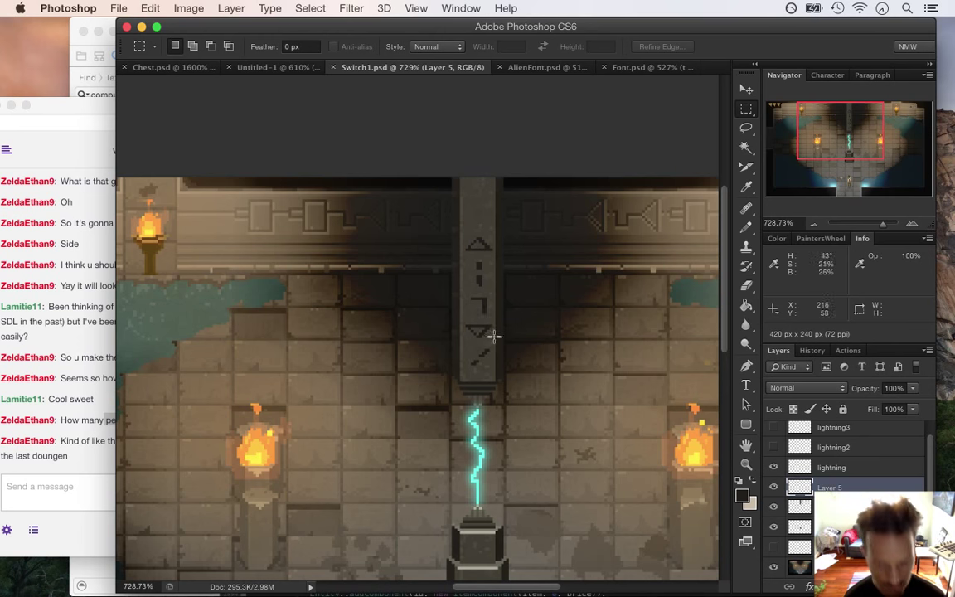
# - Rename Layer 5, which holds the pillar glyphs, as runes
pyautogui.moveTo(486, 309)
pyautogui.mouseDown()
pyautogui.moveTo(515, 317)
pyautogui.moveTo(477, 313)
pyautogui.mouseUp()
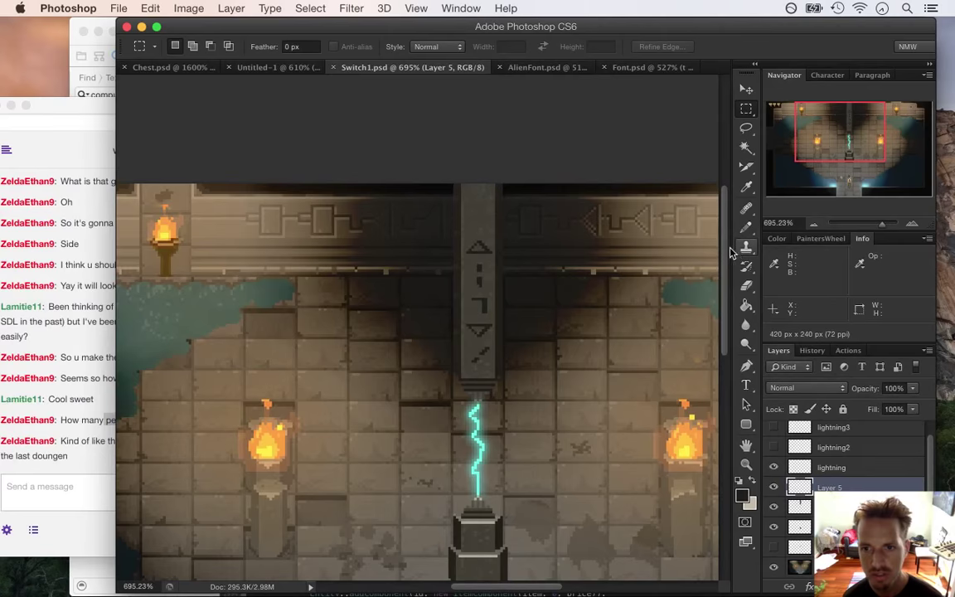
pyautogui.scroll(-2, 726, 255)
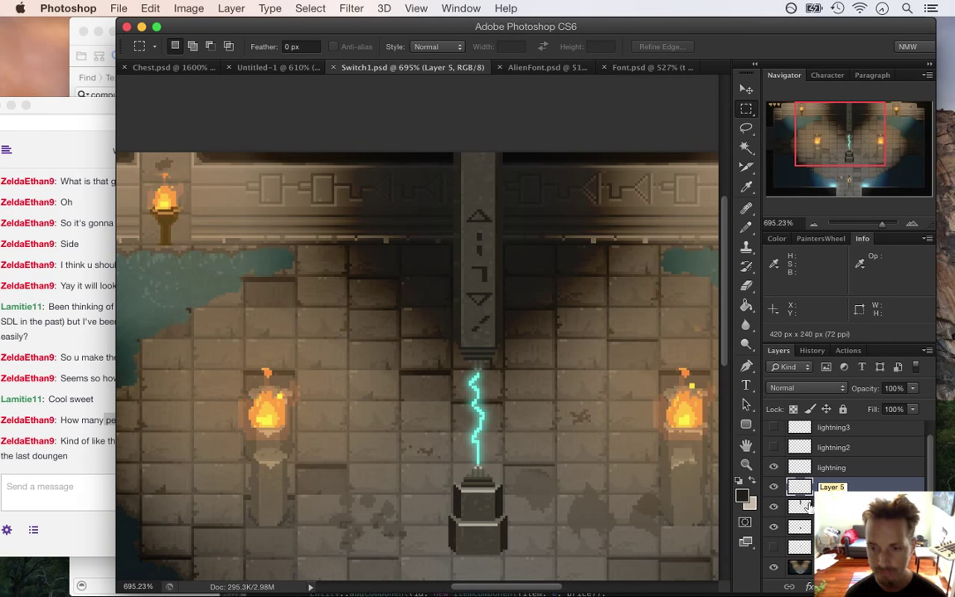
pyautogui.press('Return')
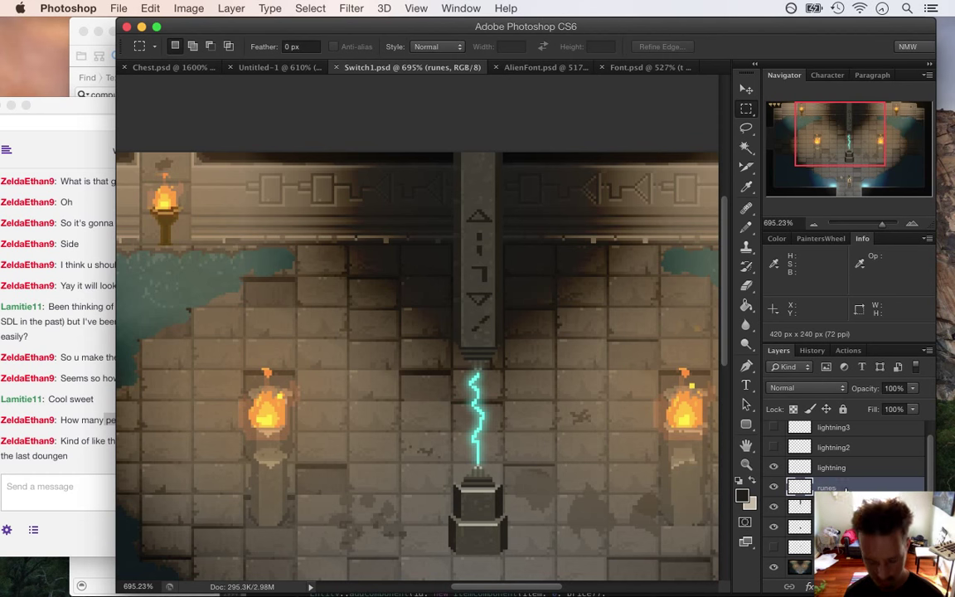
# - Duplicate the runes layer and sample the lightning bolt's bright cyan as the foreground colour
pyautogui.press('super+j')
pyautogui.press('i')
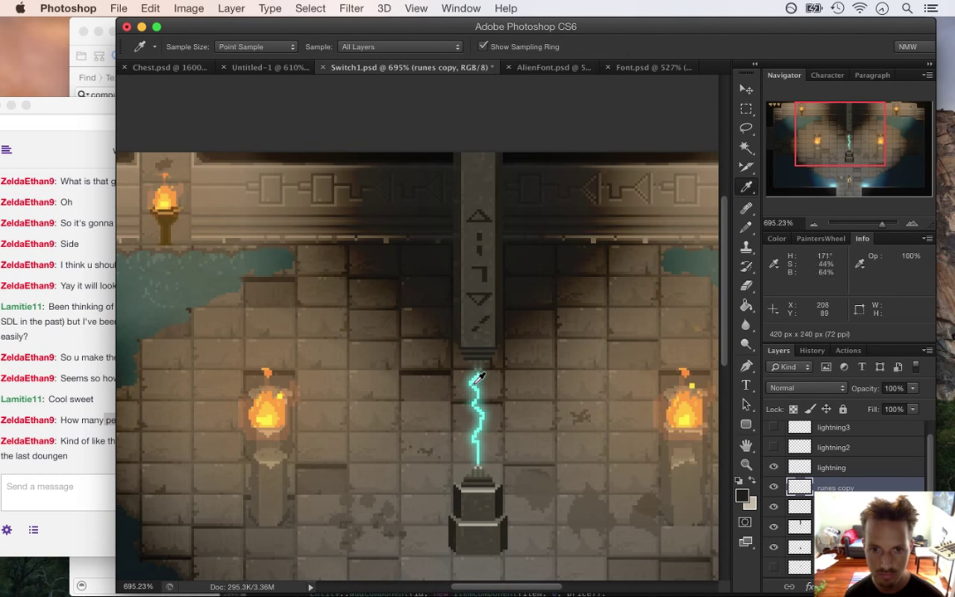
pyautogui.click(478, 368)
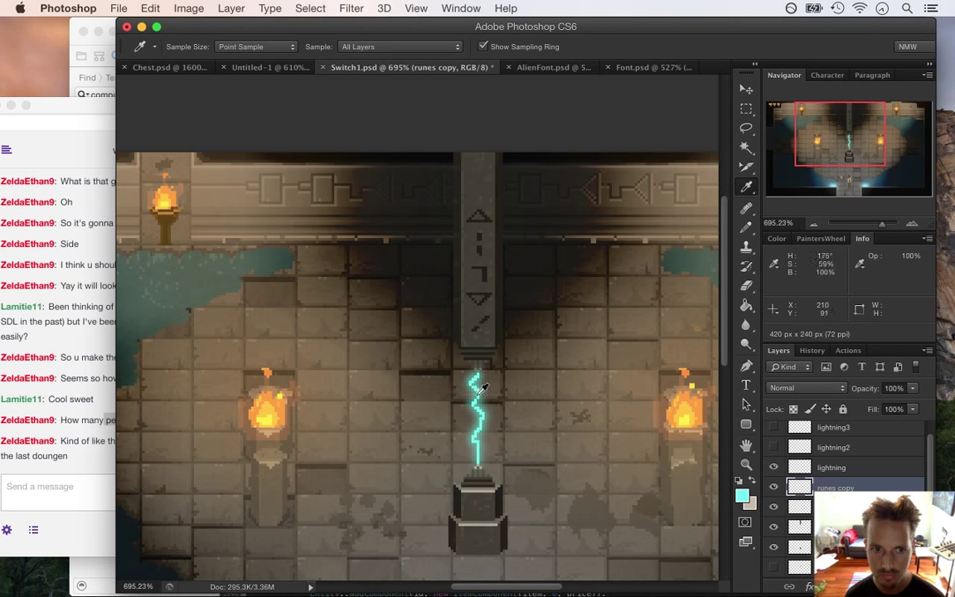
# - Load the duplicated runes layer's outline as a selection, paint all the pillar glyphs cyan with the Brush, and clear the selection
pyautogui.keyDown('super'); pyautogui.click(800, 487); pyautogui.keyUp('super')
pyautogui.press('g')
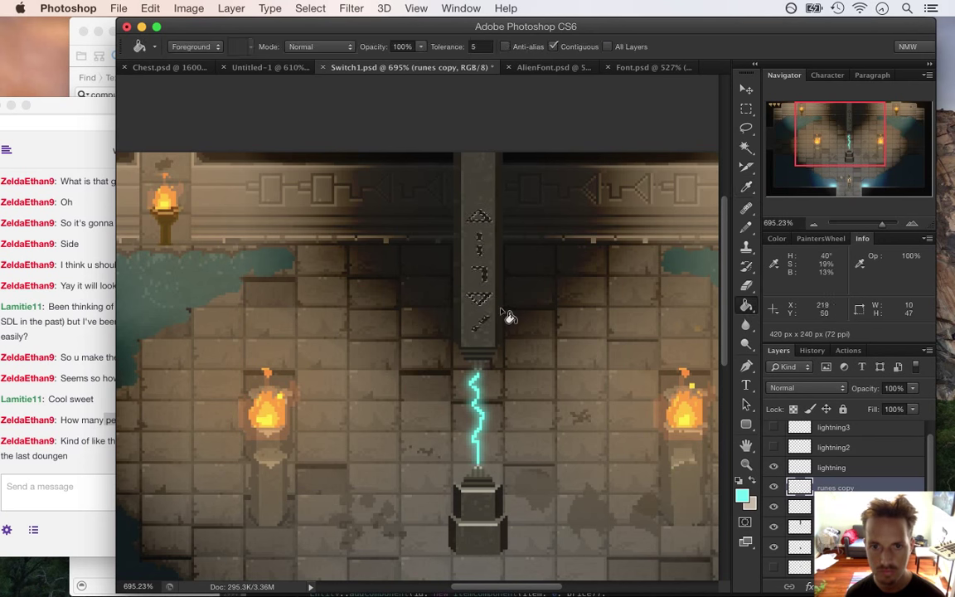
pyautogui.press('b')
pyautogui.moveTo(480, 324); pyautogui.dragTo(481, 156)
pyautogui.press('m')
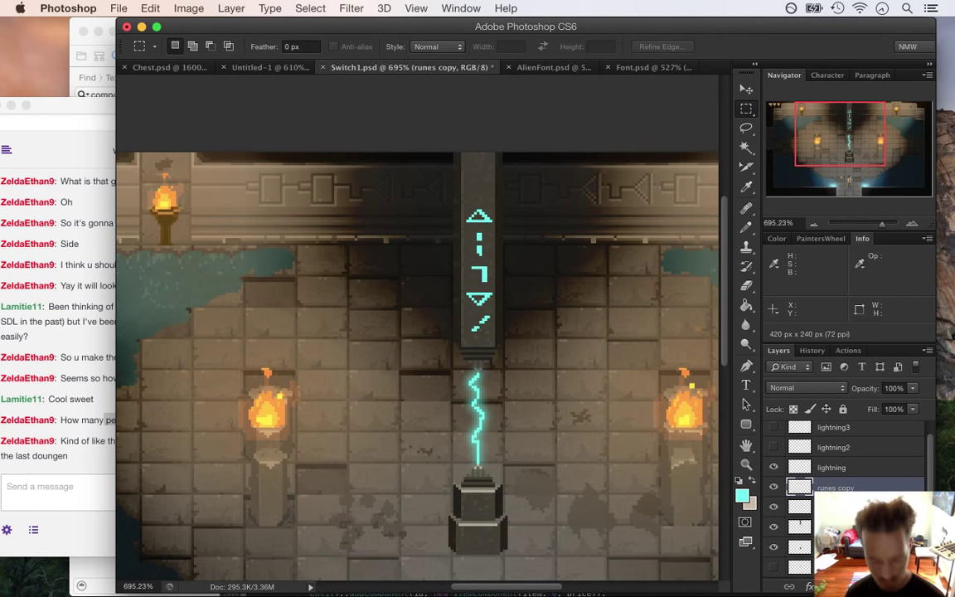
# - Duplicate the cyan glyph layer and apply a Gaussian Blur with a 0.75-pixel radius to the new copy
pyautogui.press('super+j')
pyautogui.click(365, 7)
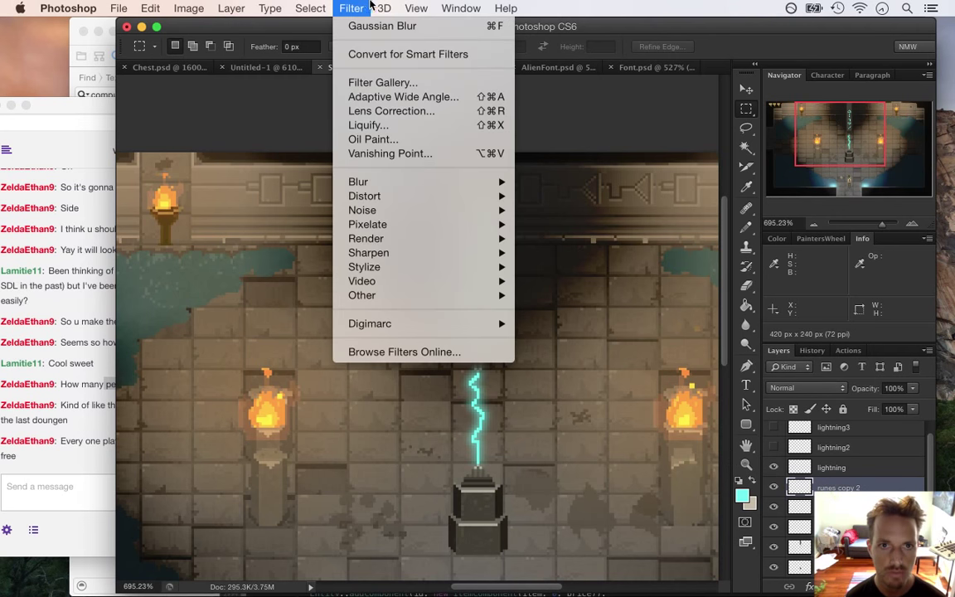
pyautogui.click(382, 26)
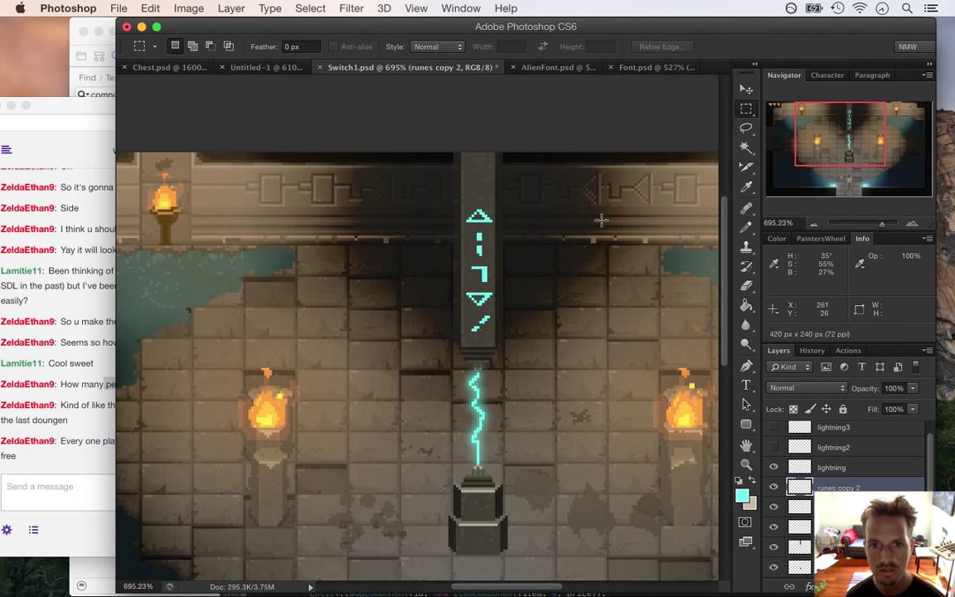
pyautogui.click(352, 8)
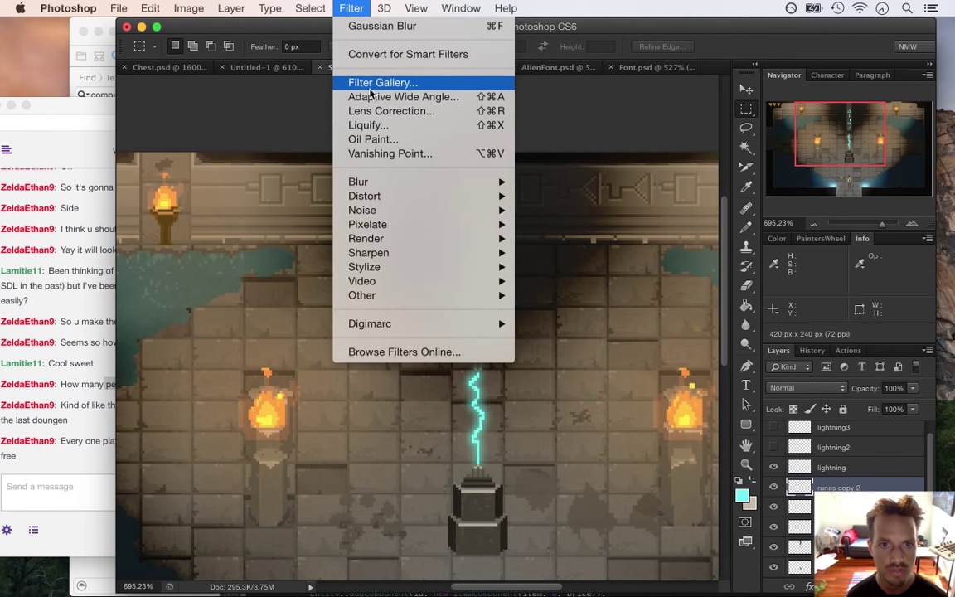
pyautogui.moveTo(431, 182)
pyautogui.click(572, 294)
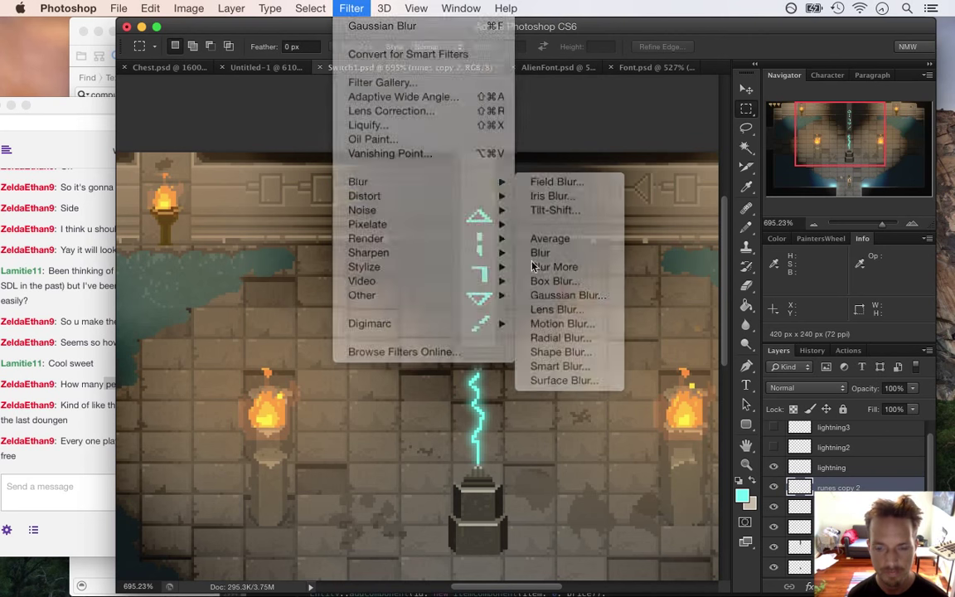
pyautogui.write('1')
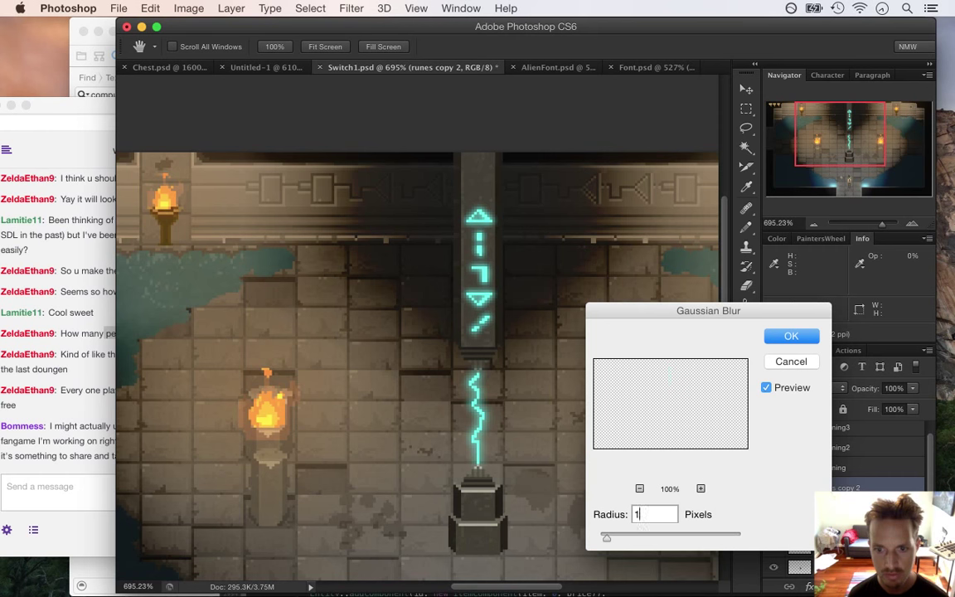
pyautogui.write('.75')
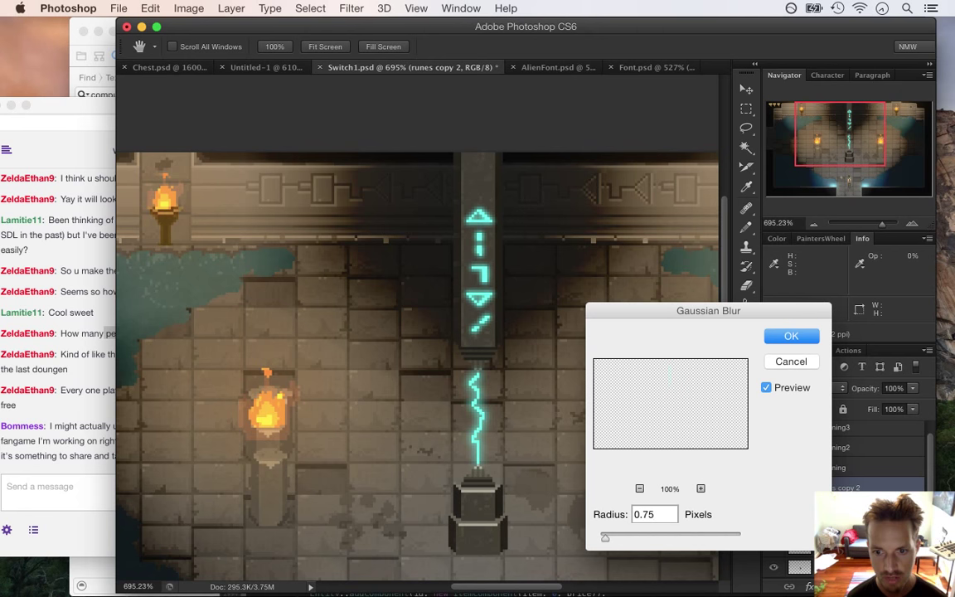
pyautogui.press('BackSpace')
pyautogui.press('BackSpace')
pyautogui.write('5')
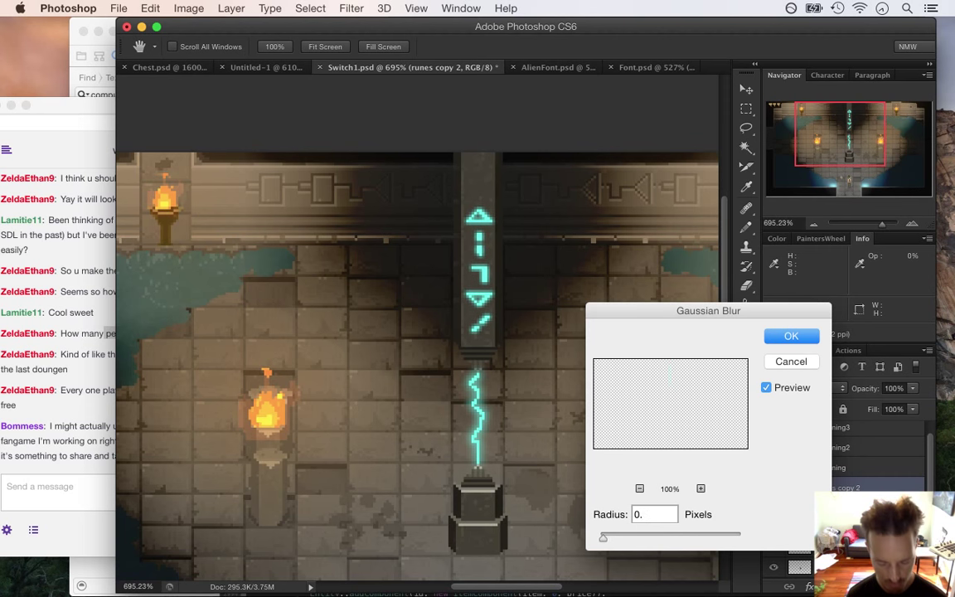
pyautogui.write('75')
pyautogui.press('Return')
pyautogui.press('m')
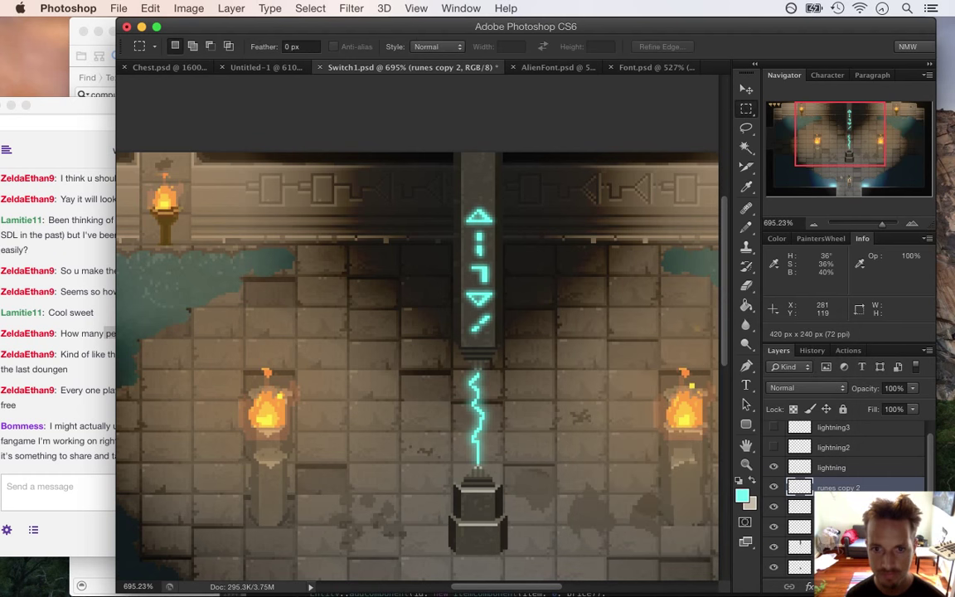
# - Switch to the Twitch chat in Safari and read the latest viewer messages about the game's release, the fangame video and the price
pyautogui.click(71, 376)
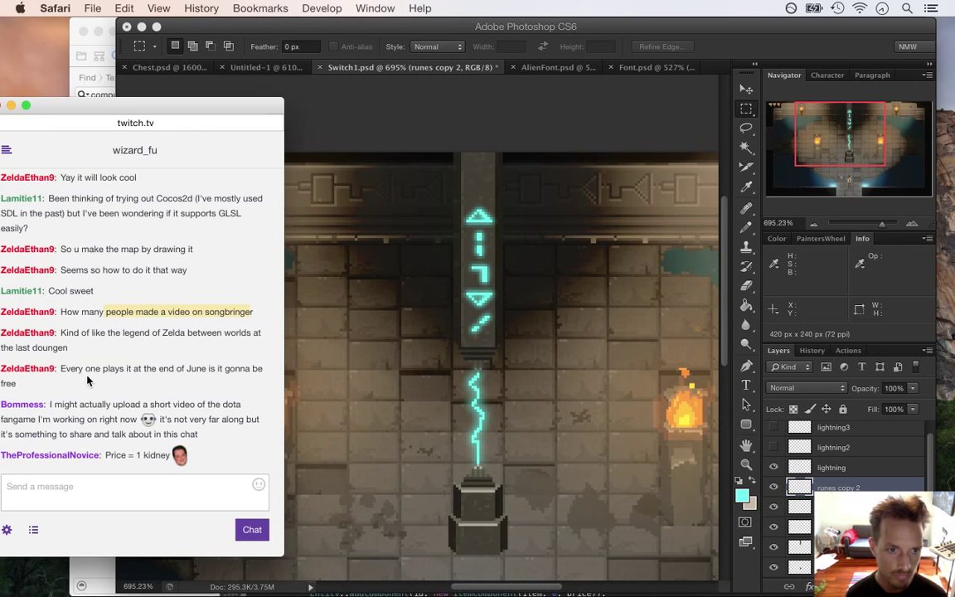
pyautogui.moveTo(84, 368); pyautogui.dragTo(134, 386)
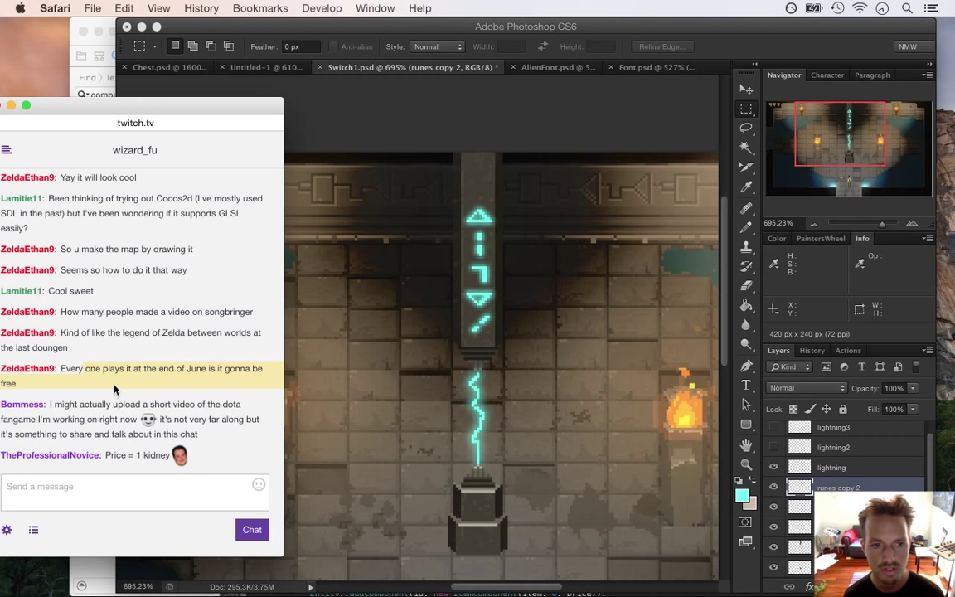
pyautogui.moveTo(80, 356); pyautogui.dragTo(90, 356)
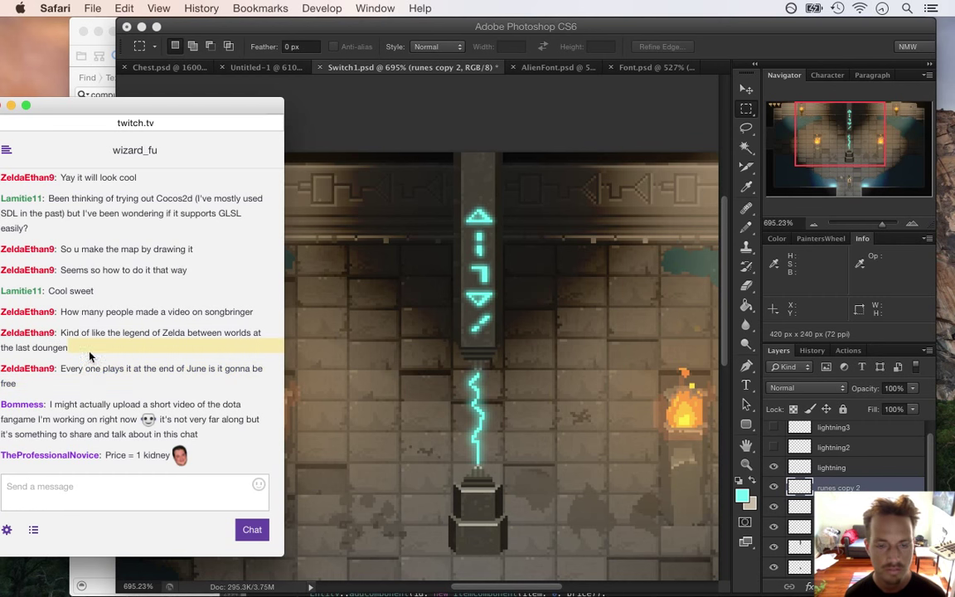
pyautogui.click(94, 367)
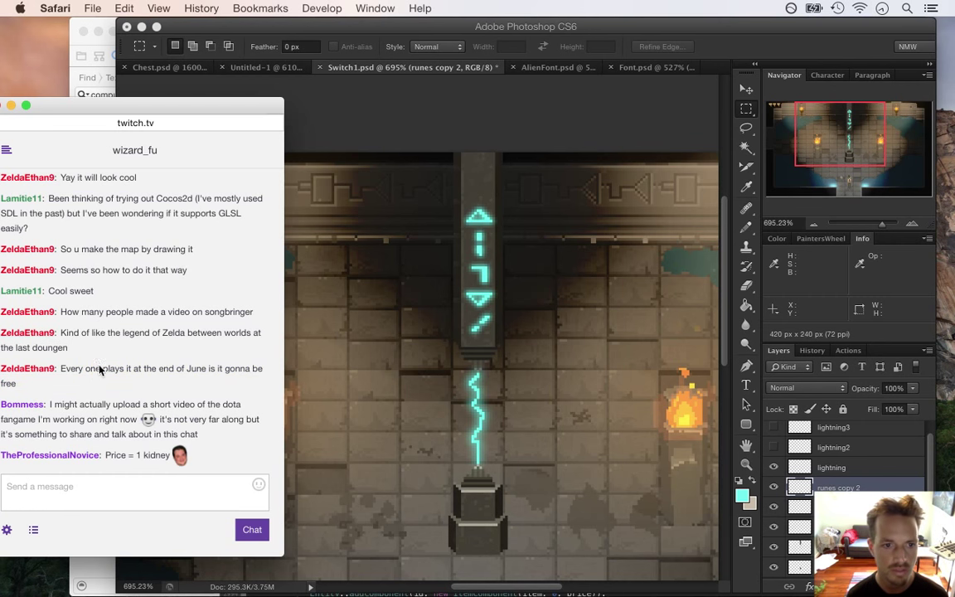
pyautogui.moveTo(98, 369); pyautogui.dragTo(140, 446)
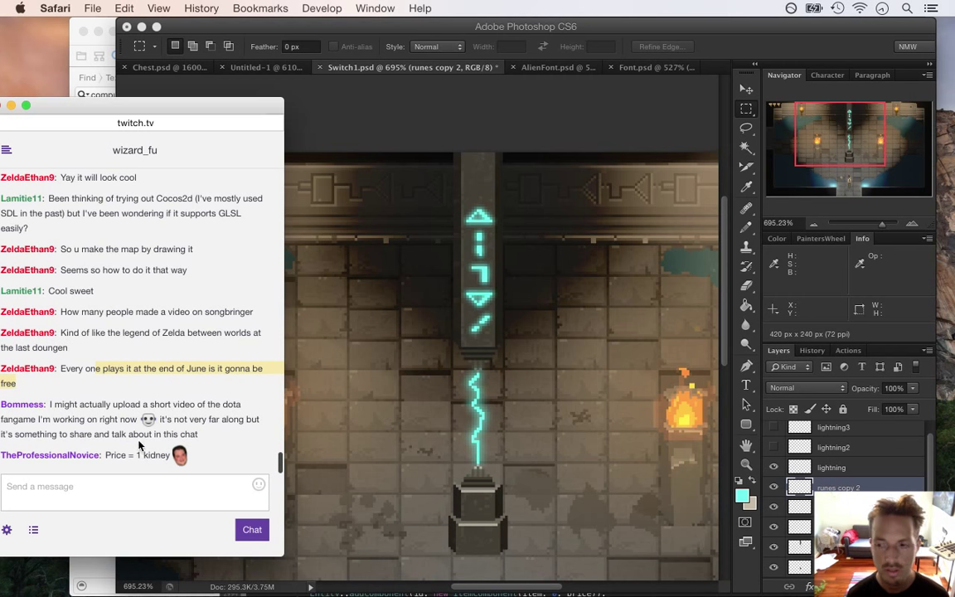
pyautogui.click(92, 380)
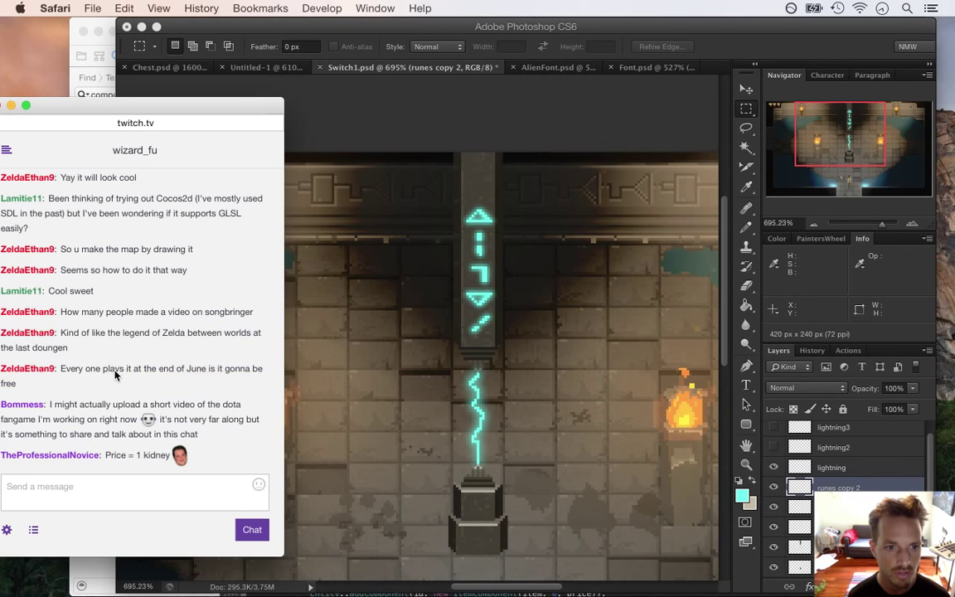
pyautogui.moveTo(159, 375); pyautogui.dragTo(177, 418)
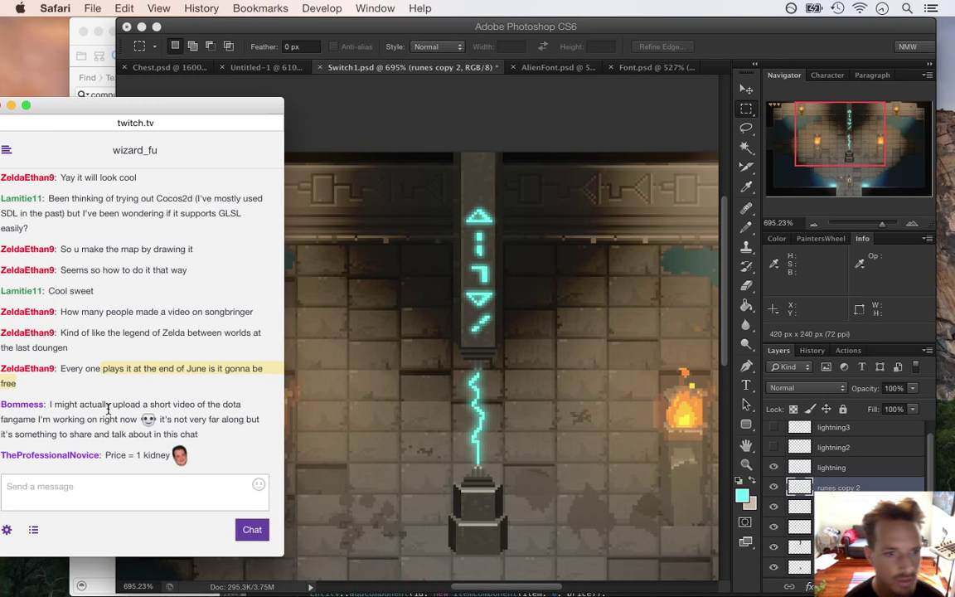
pyautogui.click(81, 376)
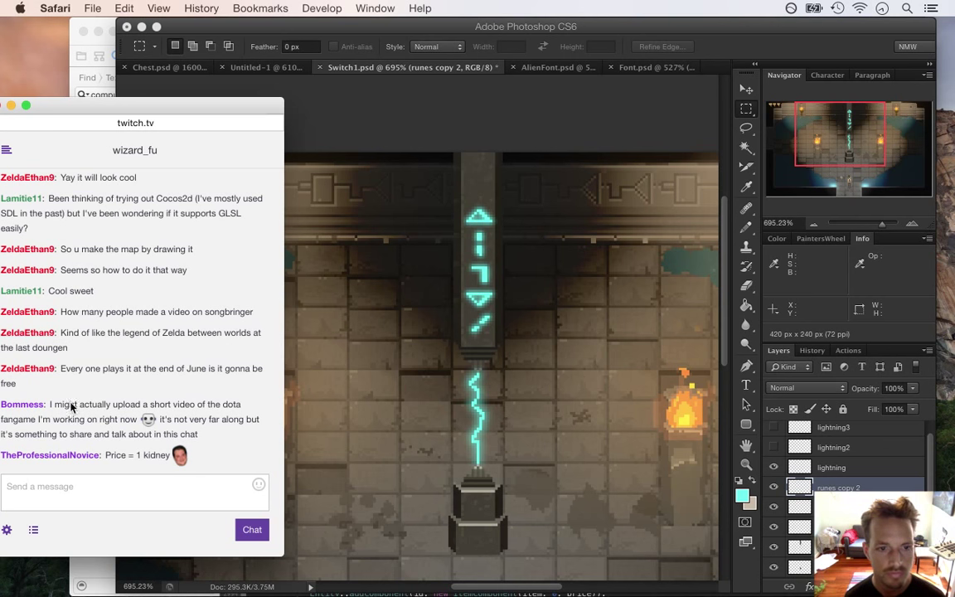
pyautogui.moveTo(71, 406); pyautogui.dragTo(152, 422)
pyautogui.click(151, 422)
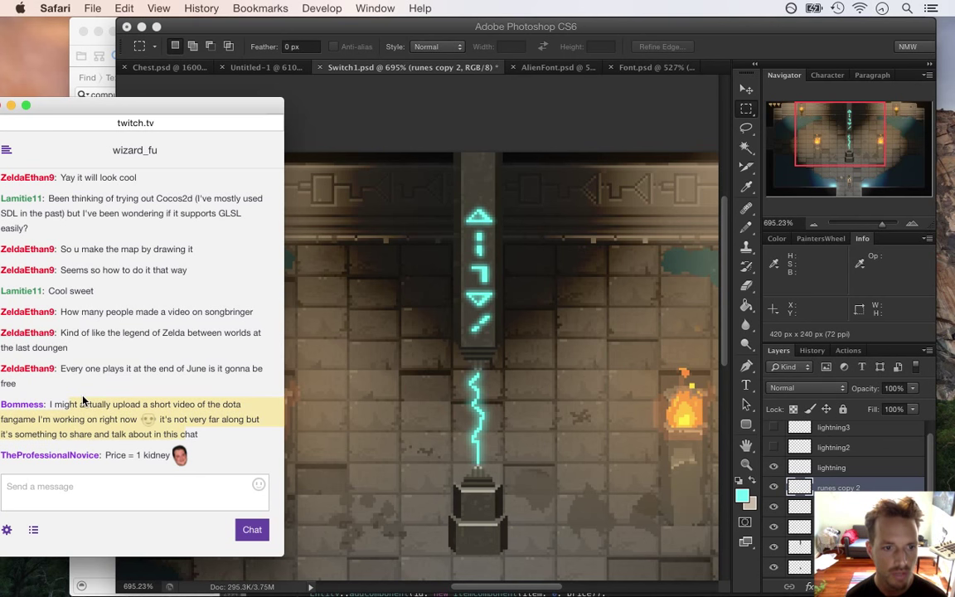
pyautogui.moveTo(89, 404); pyautogui.dragTo(189, 421)
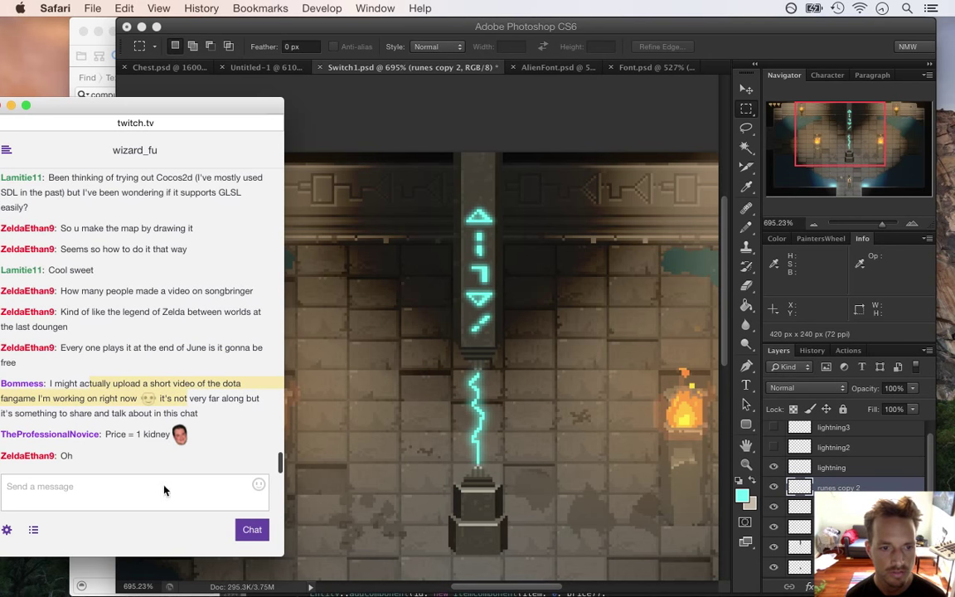
pyautogui.moveTo(105, 435); pyautogui.dragTo(162, 442)
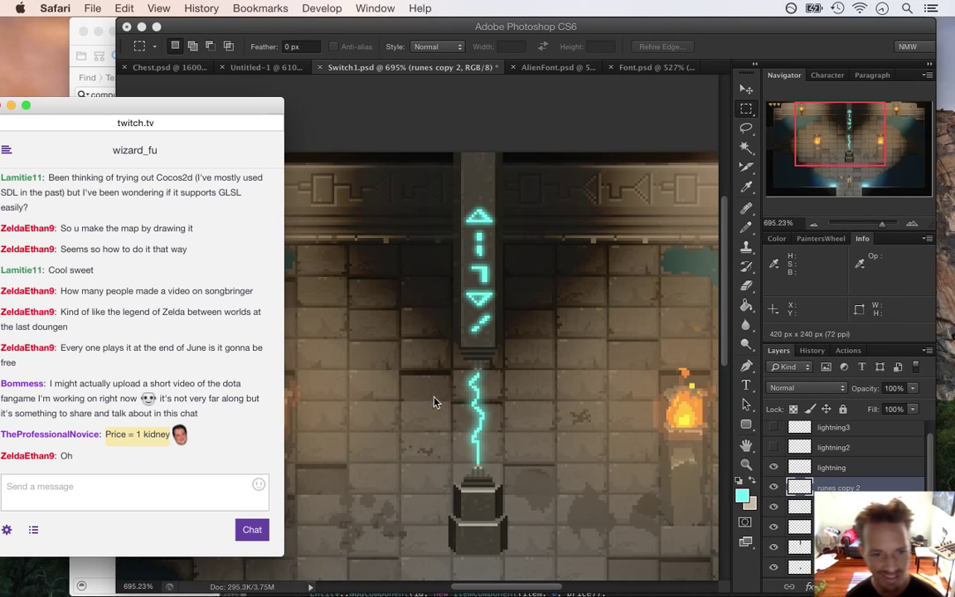
# - Switch back to Photoshop and toggle the blurred glyph layer off and on to compare the glow
pyautogui.click(669, 34)
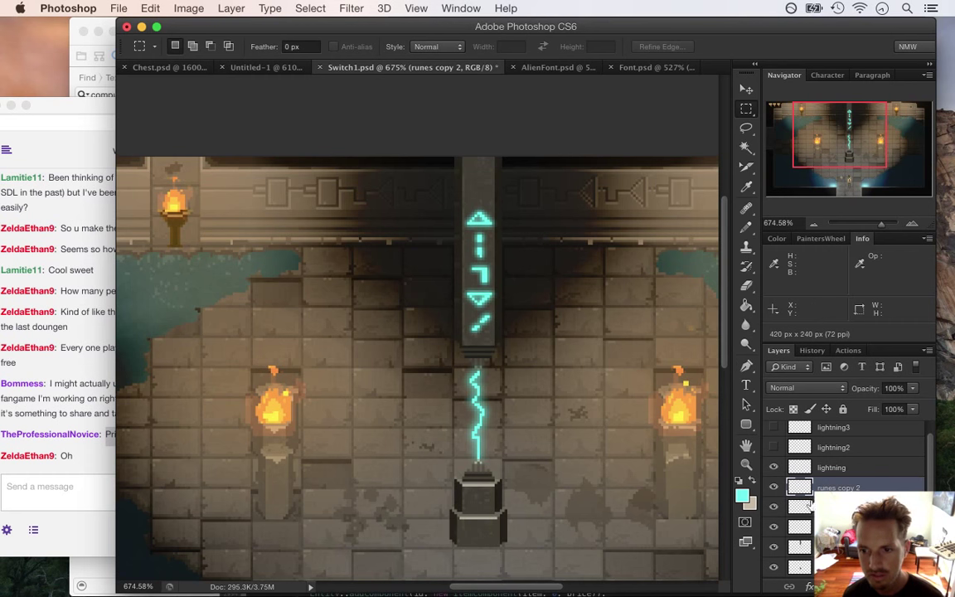
pyautogui.click(774, 488)
pyautogui.click(774, 488)
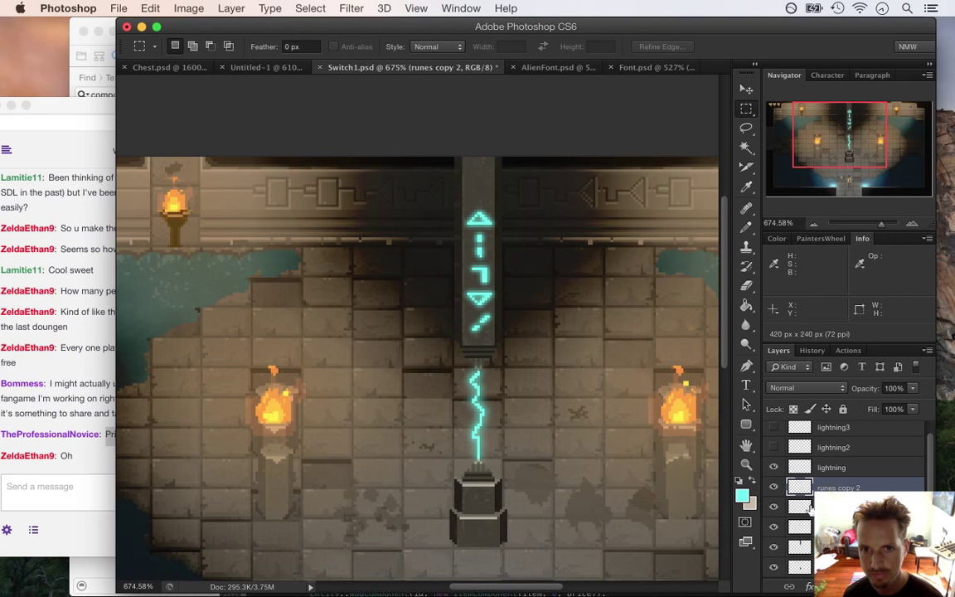
# - Merge the blurred and sharp cyan glyph layers into one and rename the merged layer runeglow
pyautogui.keyDown('shift'); pyautogui.click(800, 506); pyautogui.keyUp('shift')
pyautogui.rightClick(829, 505)
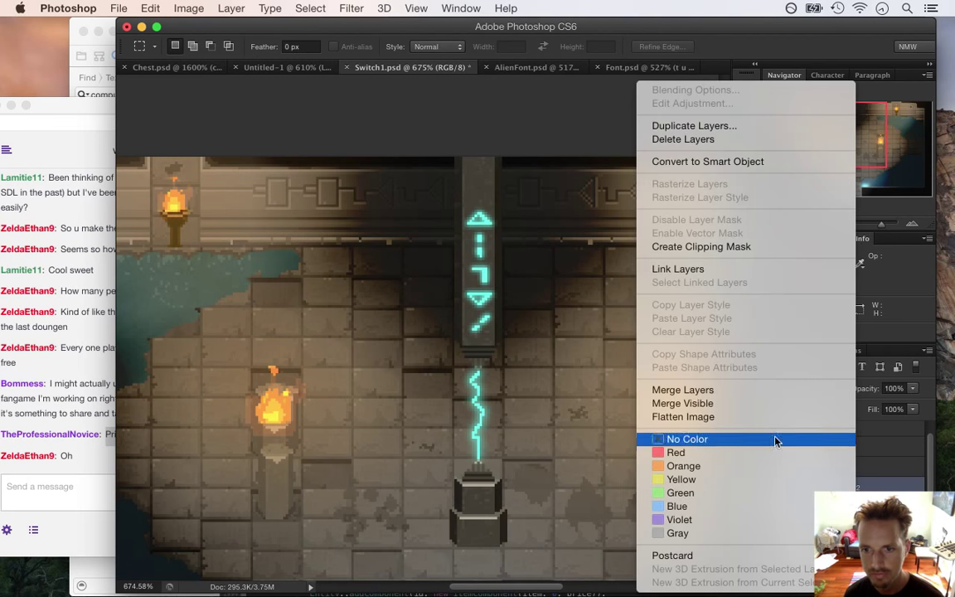
pyautogui.click(688, 390)
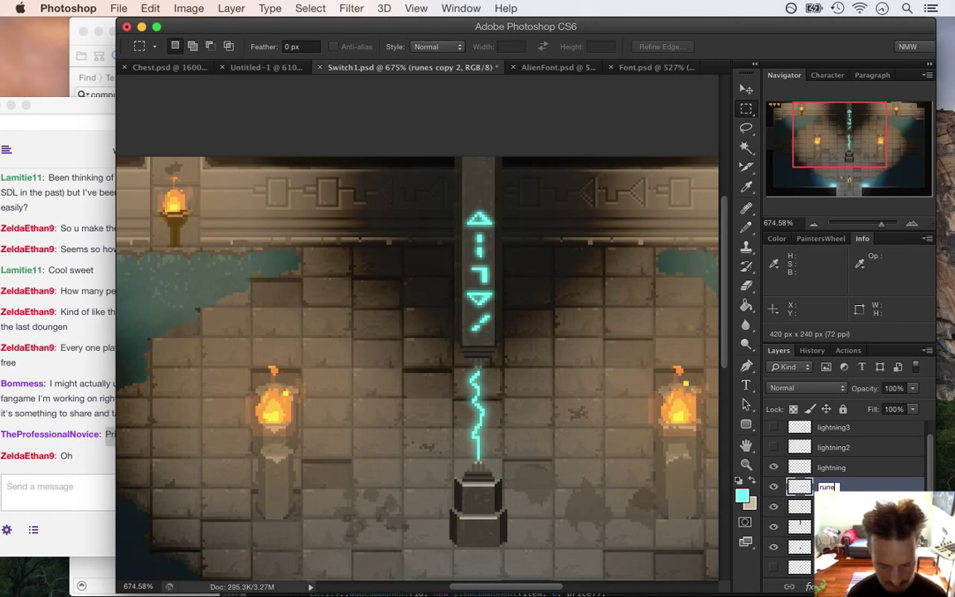
pyautogui.write('runeglow')
pyautogui.press('Return')
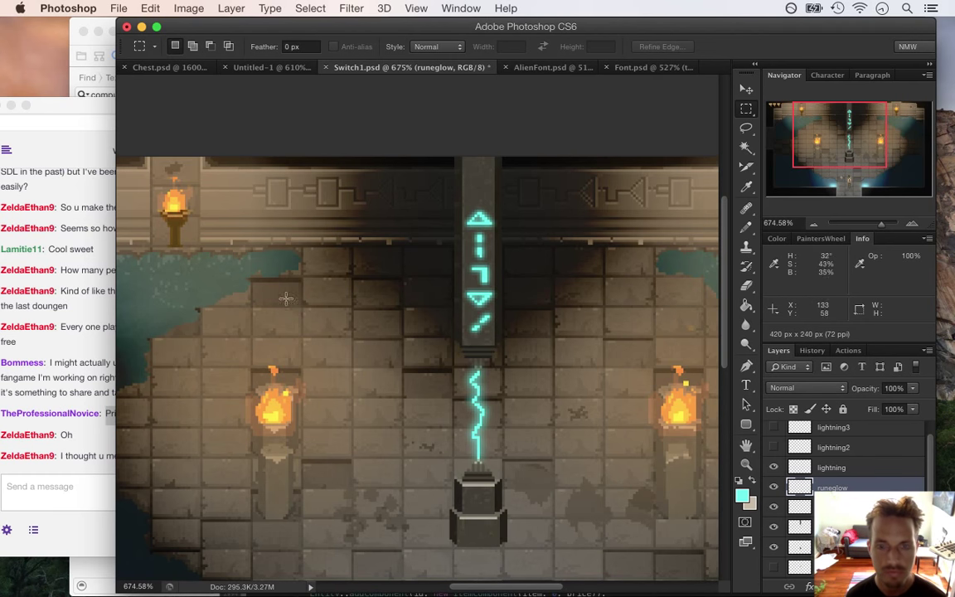
# - Switch to the Twitch chat in Safari and read the newest viewer messages about the alpha, the demo and the price
pyautogui.click(103, 470)
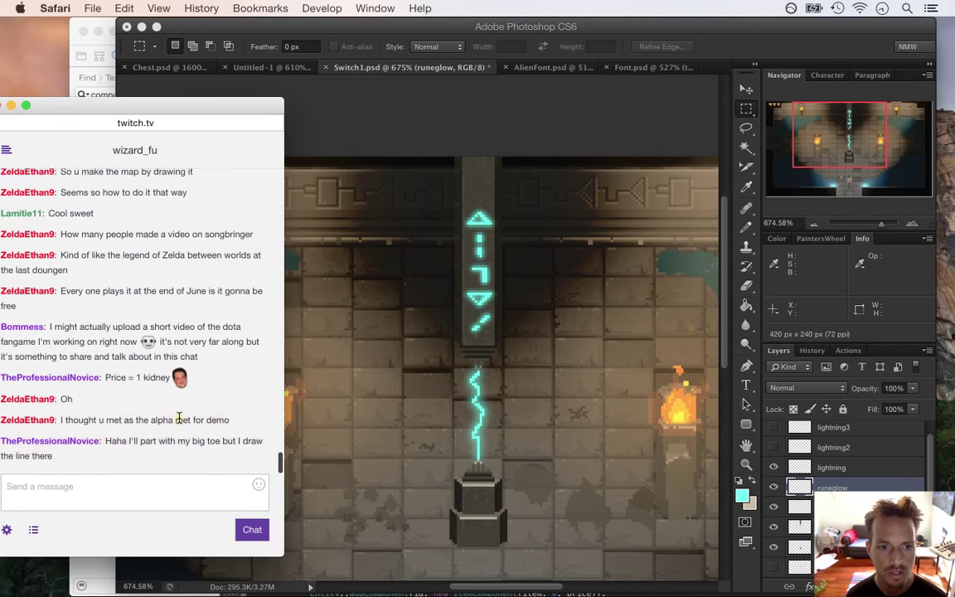
pyautogui.moveTo(2, 419); pyautogui.dragTo(201, 421)
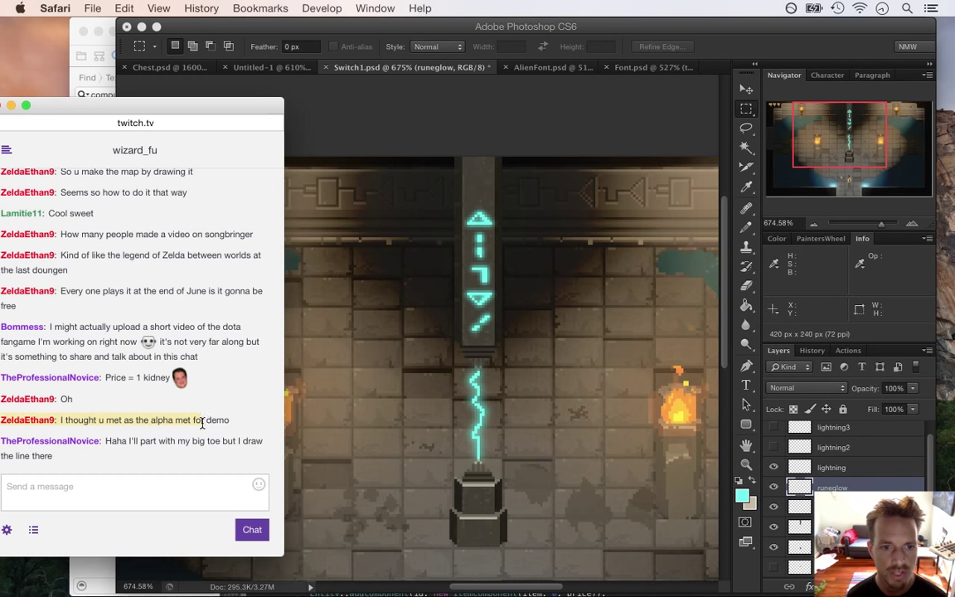
pyautogui.click(217, 427)
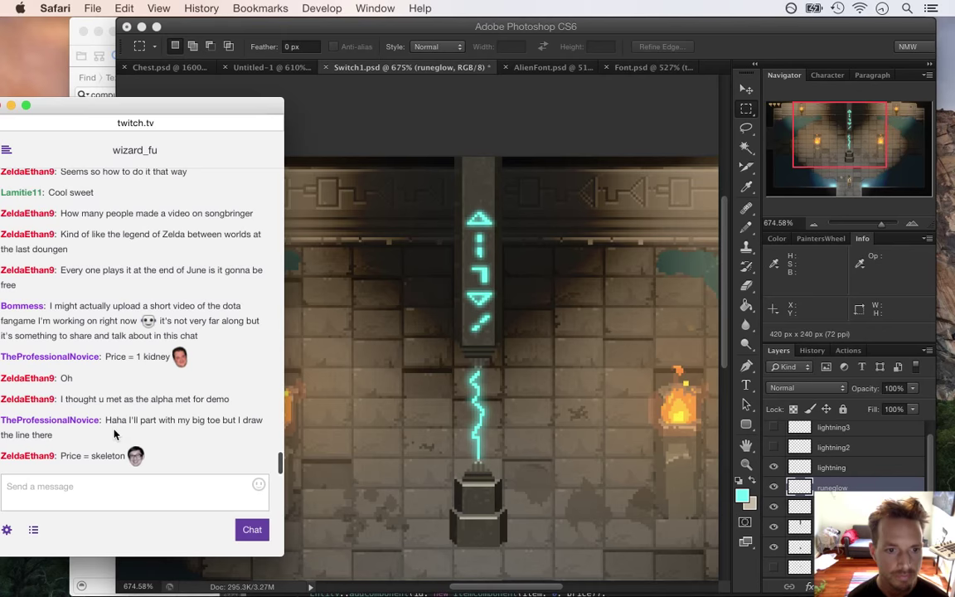
pyautogui.moveTo(117, 419); pyautogui.dragTo(159, 430)
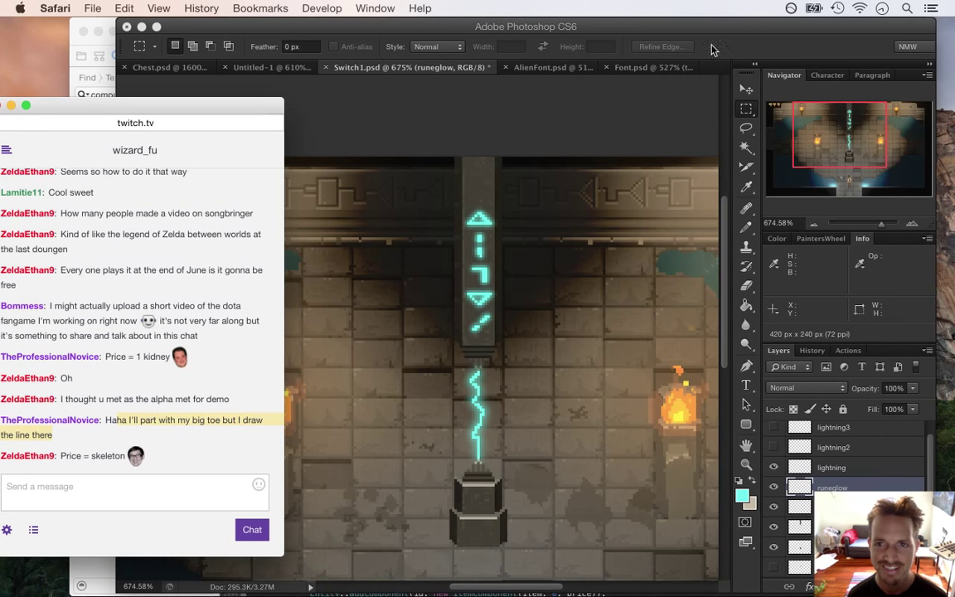
# - Switch back to Photoshop and cut the glowing slash glyph at the pillar's lower end from runeglow onto its own layer
pyautogui.click(643, 45)
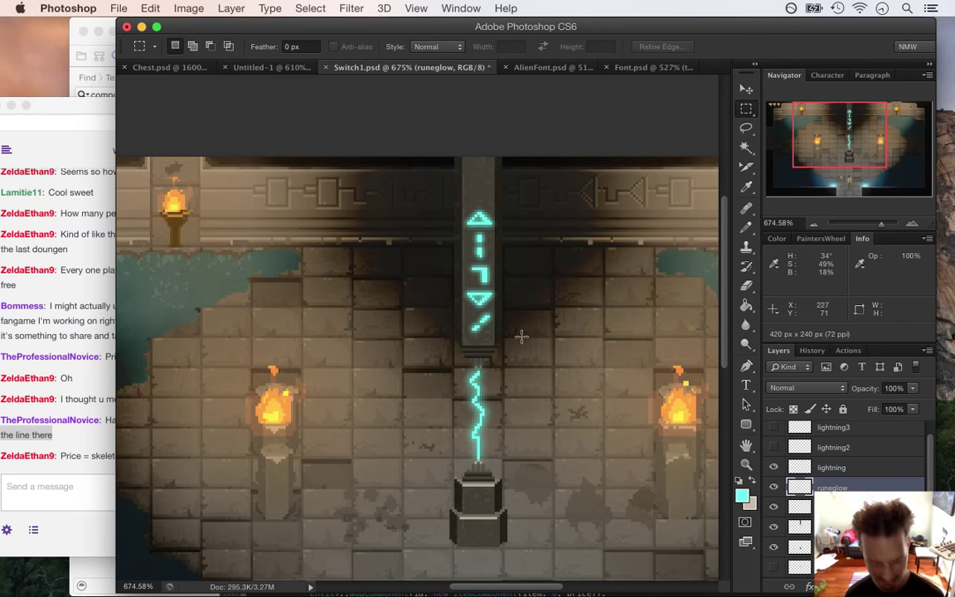
pyautogui.moveTo(515, 309); pyautogui.dragTo(565, 324)
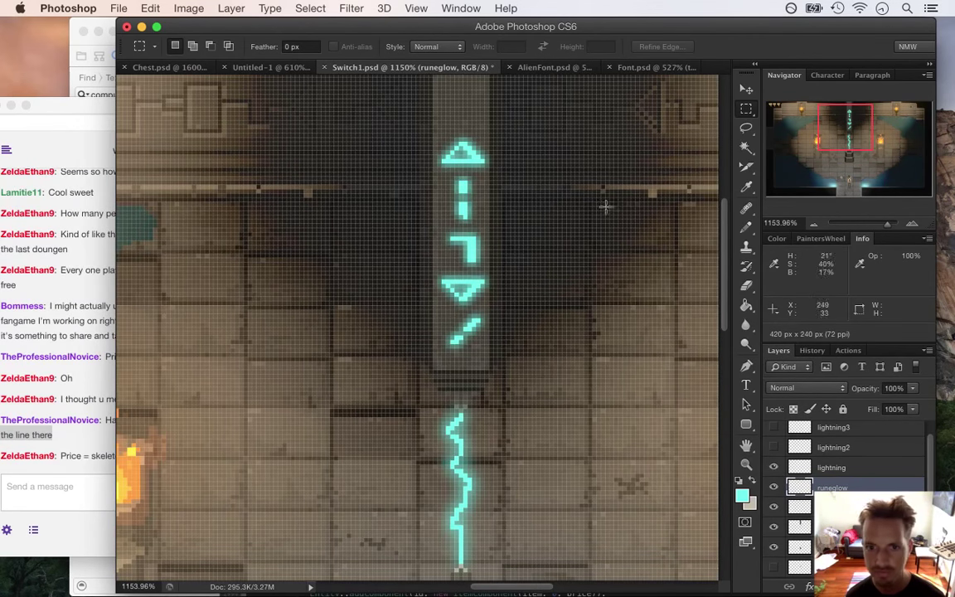
pyautogui.moveTo(431, 369); pyautogui.dragTo(521, 315)
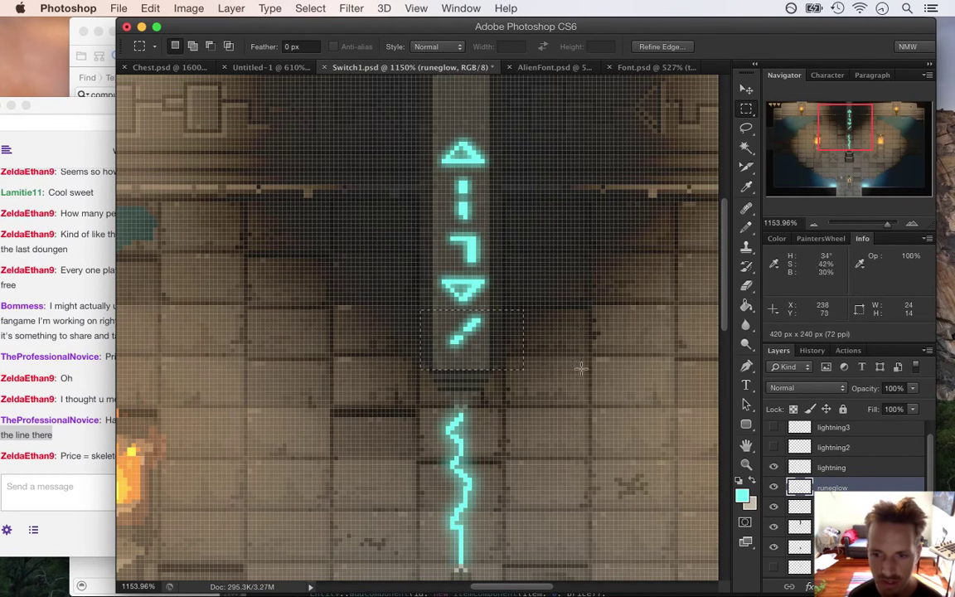
pyautogui.rightClick(471, 336)
pyautogui.click(500, 424)
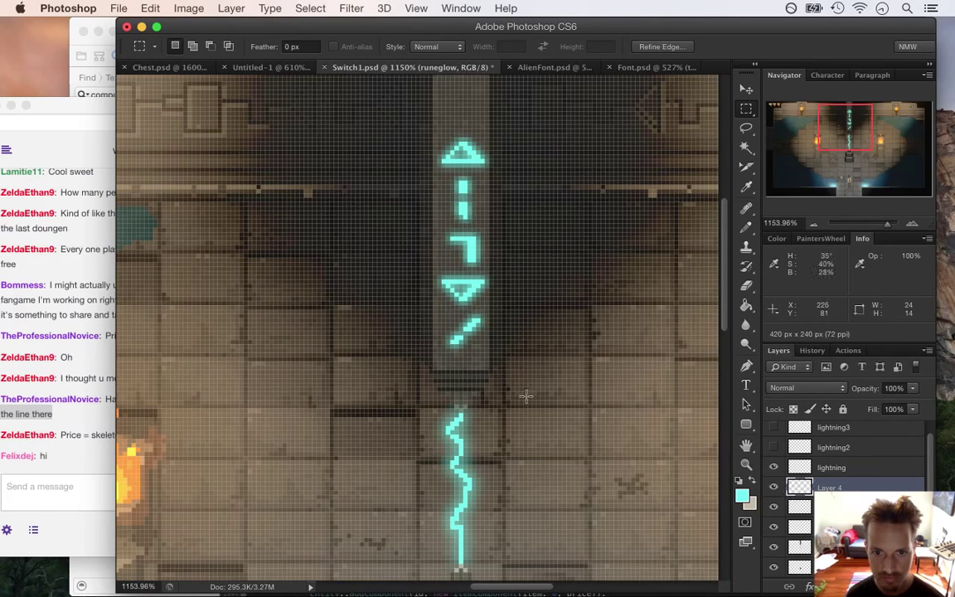
# - Select the glowing downward triangle glyph on the runeglow layer and cut it onto its own layer
pyautogui.click(784, 506)
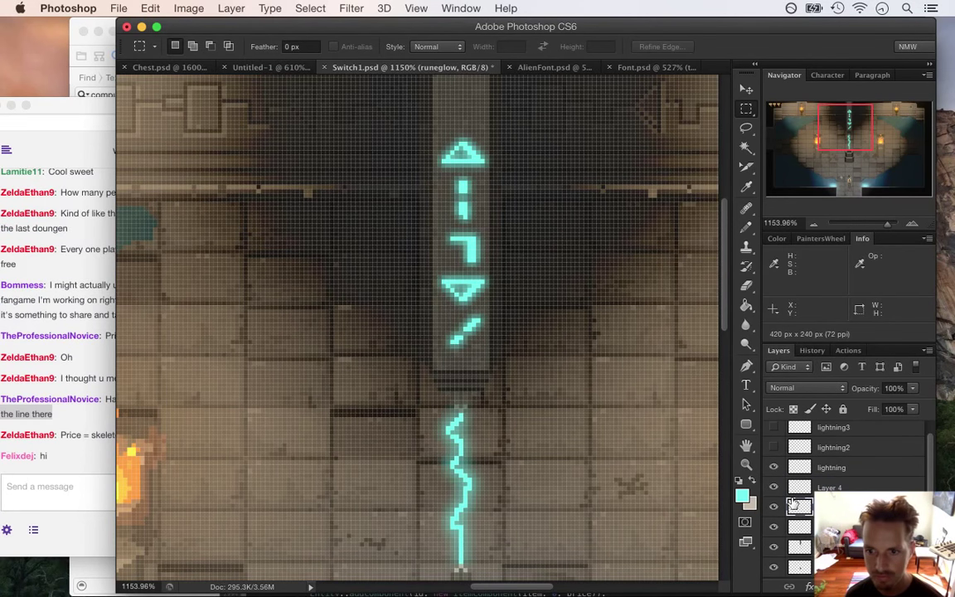
pyautogui.moveTo(426, 269); pyautogui.dragTo(514, 308)
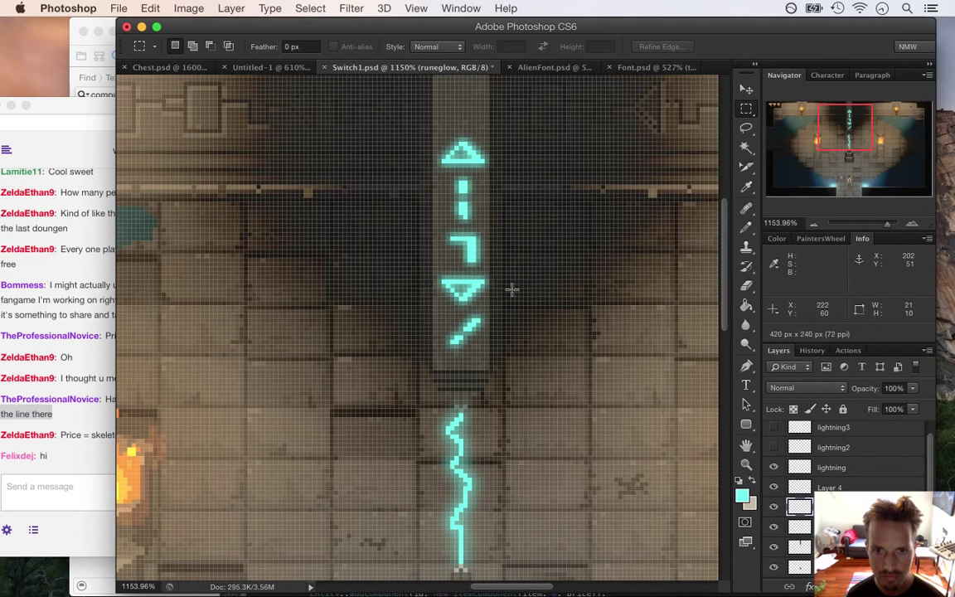
pyautogui.moveTo(406, 255); pyautogui.dragTo(537, 276)
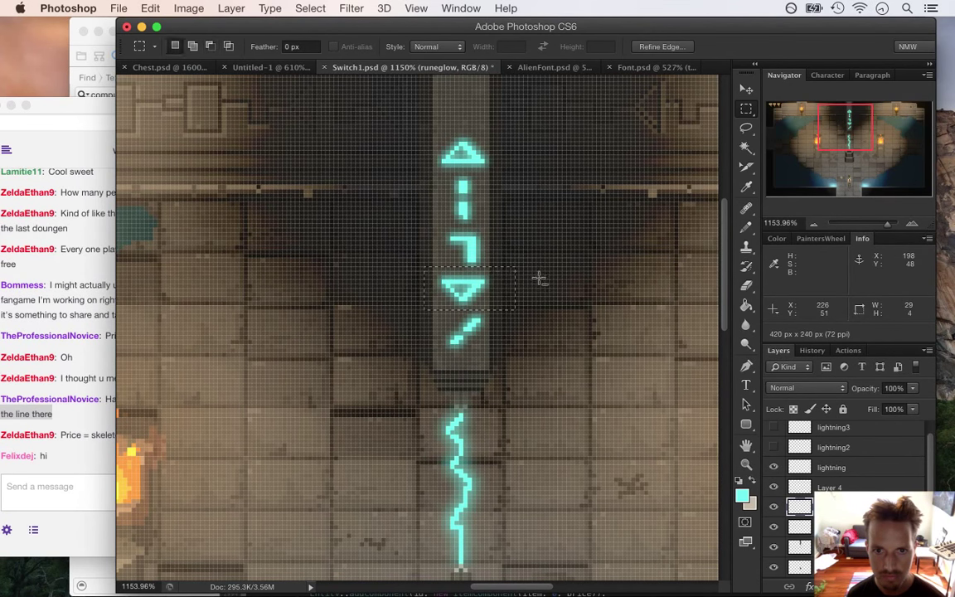
pyautogui.rightClick(477, 283)
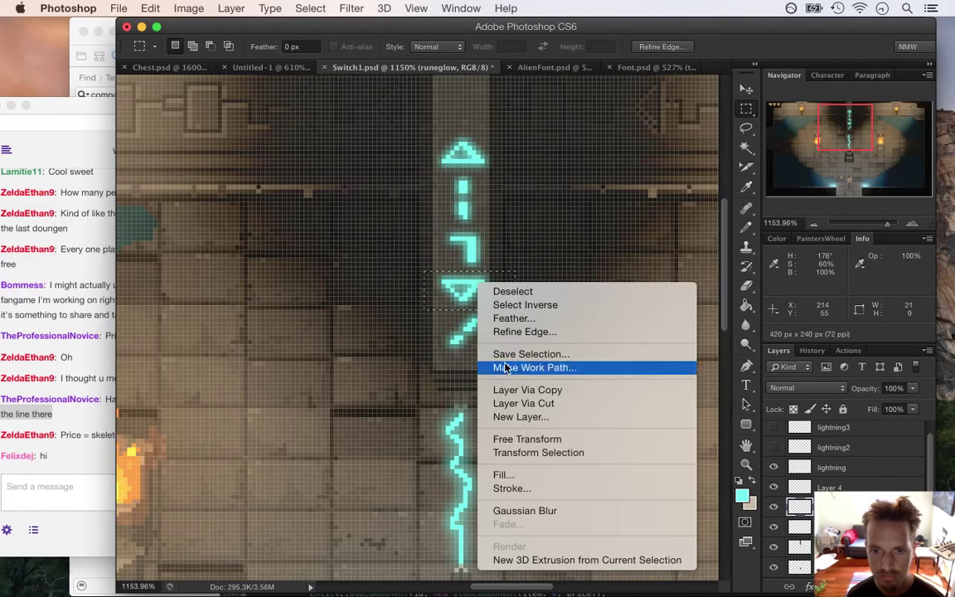
pyautogui.click(524, 404)
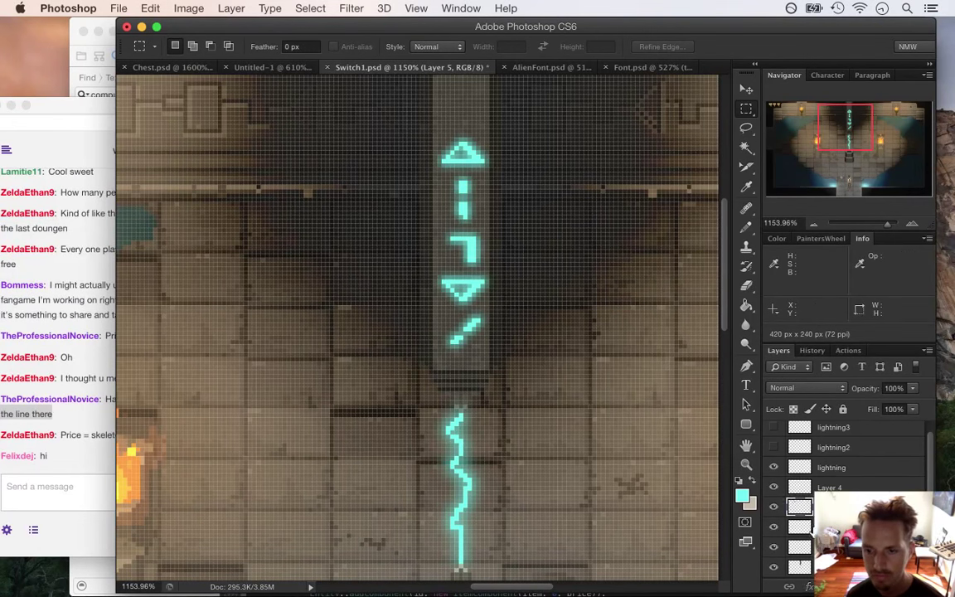
# - Return to the runeglow layer and cut the glowing corner-shaped middle glyph onto its own layer
pyautogui.hotkey('alt', '[')
pyautogui.moveTo(413, 224); pyautogui.dragTo(531, 270)
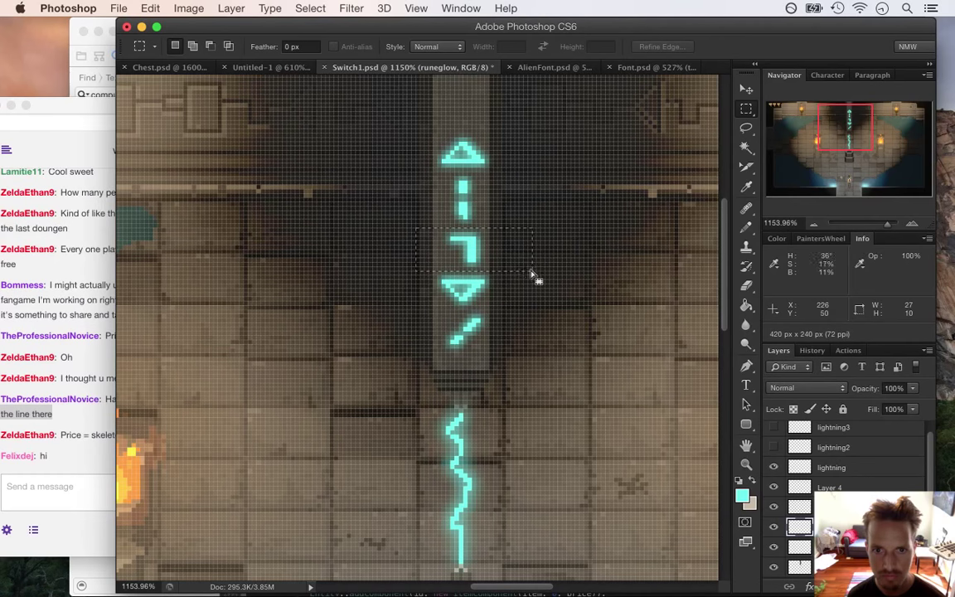
pyautogui.rightClick(490, 239)
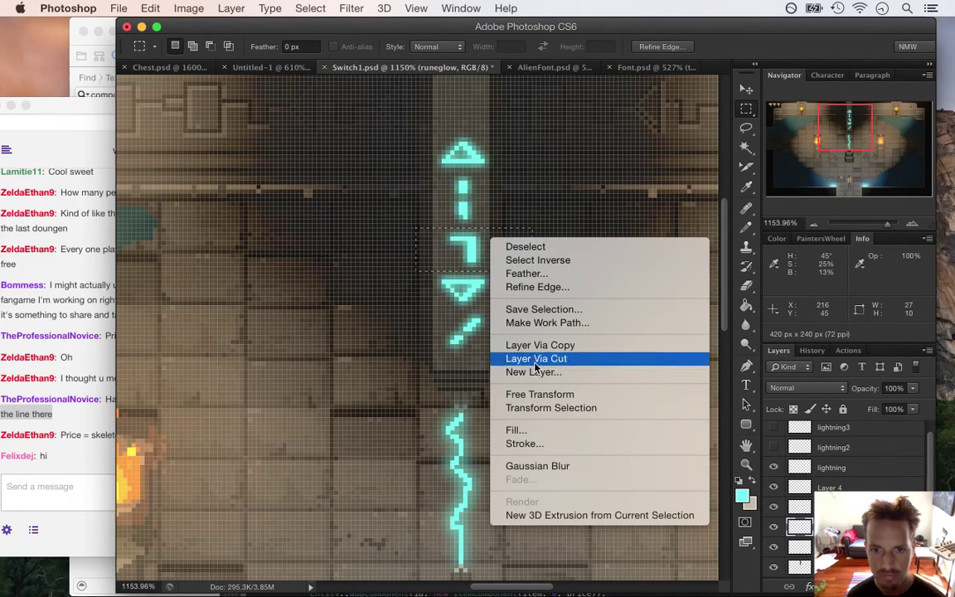
pyautogui.click(537, 358)
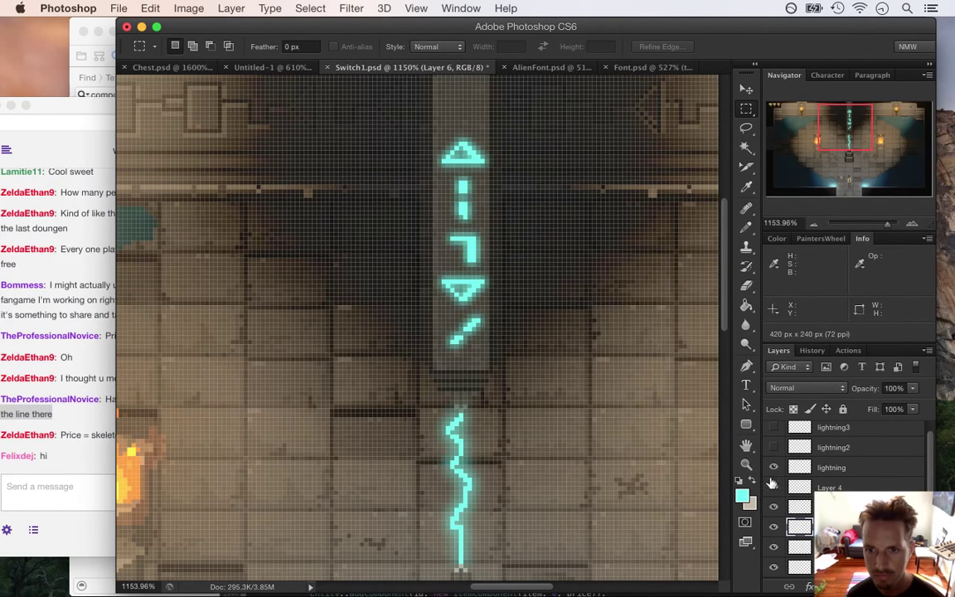
# - Return to the runeglow layer and cut the glowing split vertical bar glyph onto its own layer
pyautogui.hotkey('alt', '[')
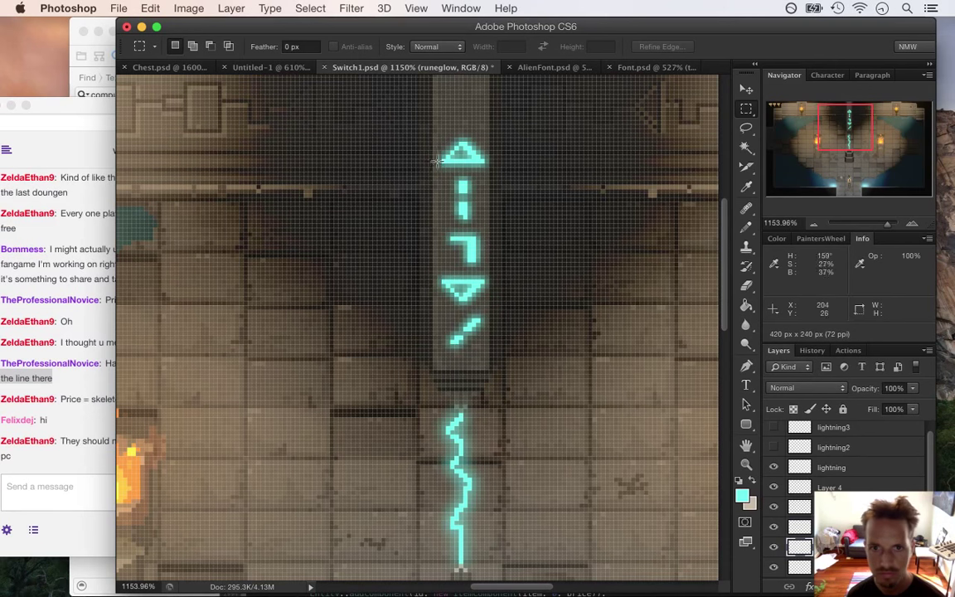
pyautogui.moveTo(423, 174); pyautogui.dragTo(505, 220)
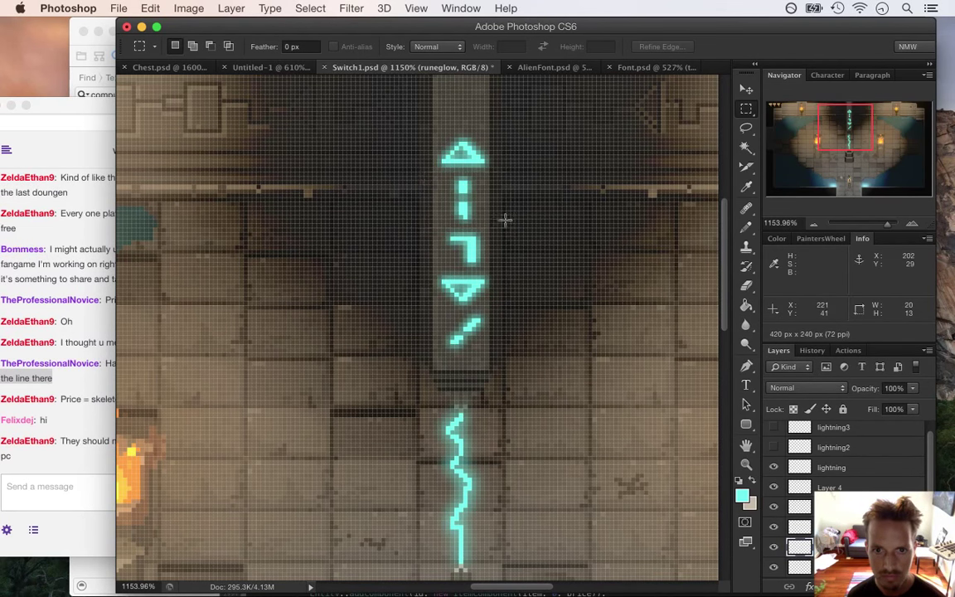
pyautogui.rightClick(469, 198)
pyautogui.click(523, 316)
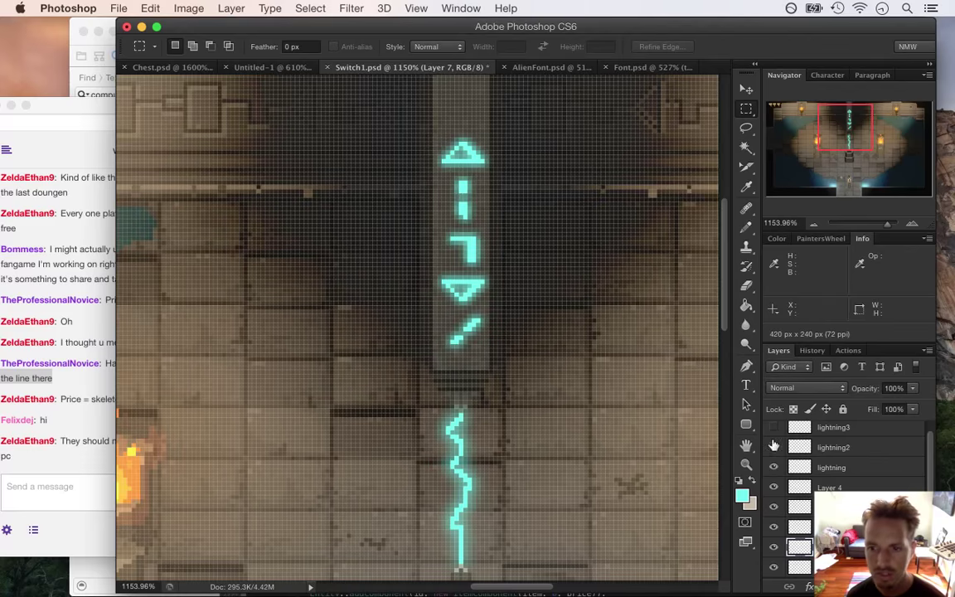
# - Toggle the runeglow layer off and on to check which glyph is left on it
pyautogui.scroll(-1, 773, 447)
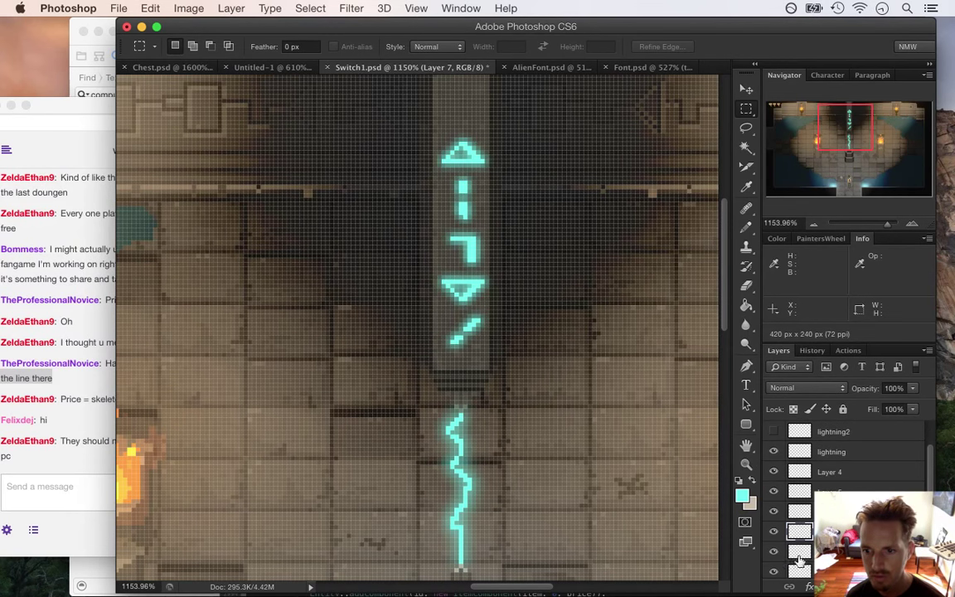
pyautogui.click(773, 550)
pyautogui.click(773, 550)
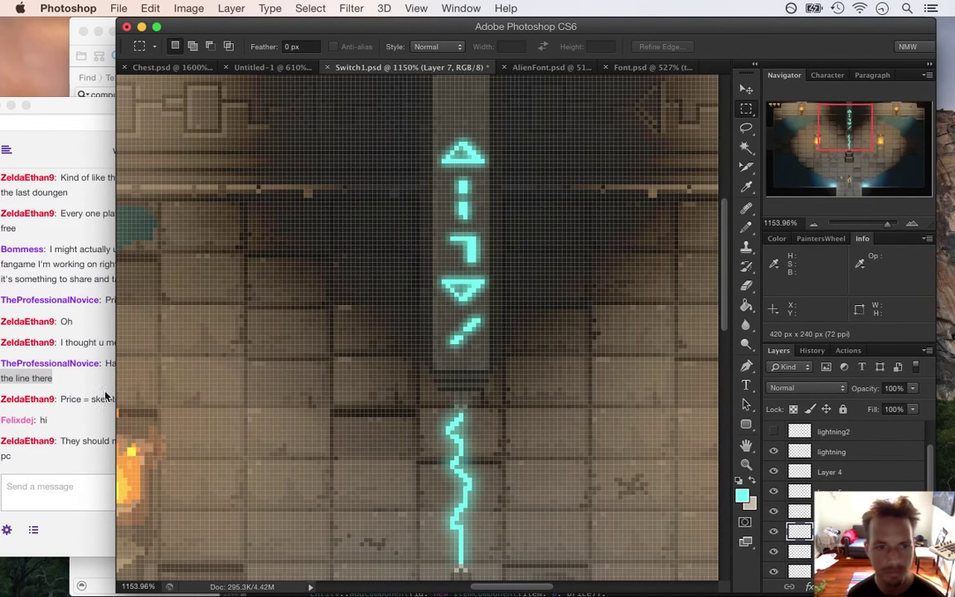
# - Check the newest greeting in the Safari chat, return to Photoshop, and toggle the upper triangle's glow off and on
pyautogui.click(101, 396)
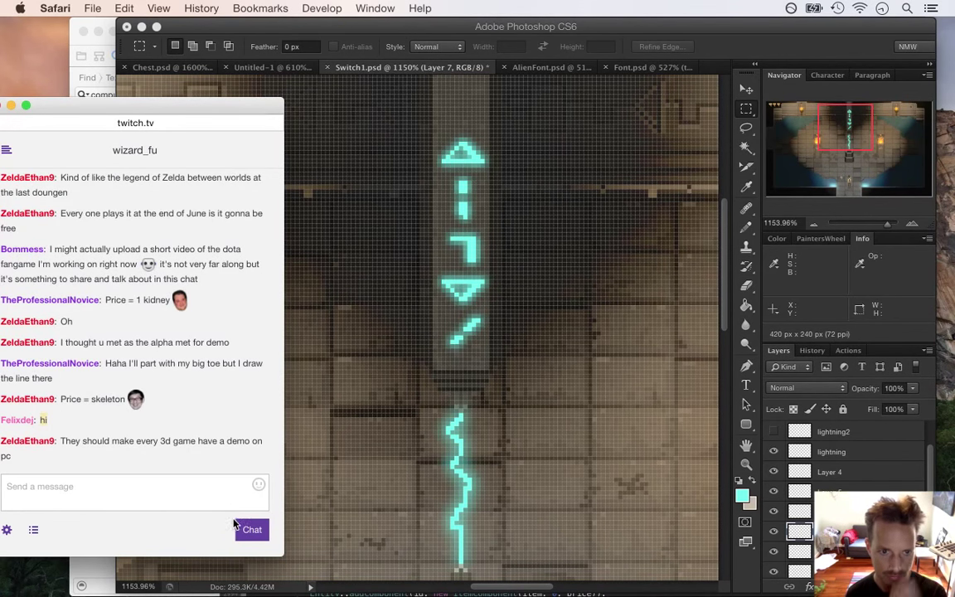
pyautogui.click(731, 42)
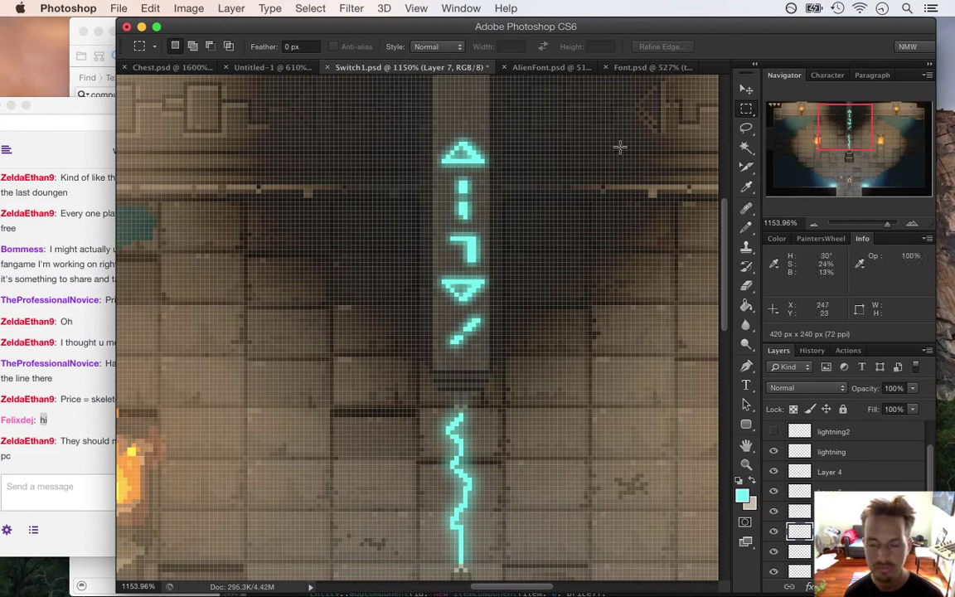
pyautogui.click(774, 552)
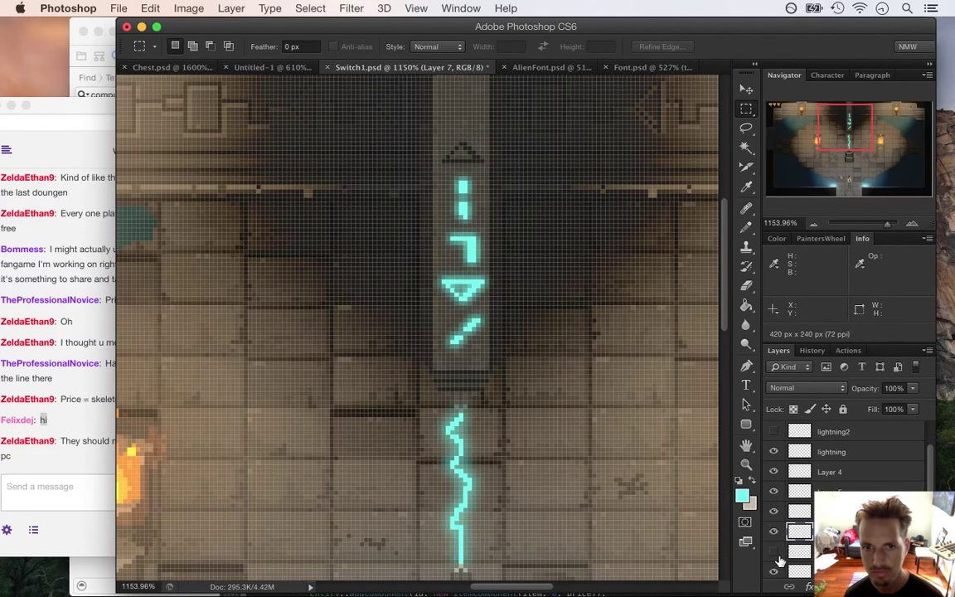
pyautogui.click(774, 552)
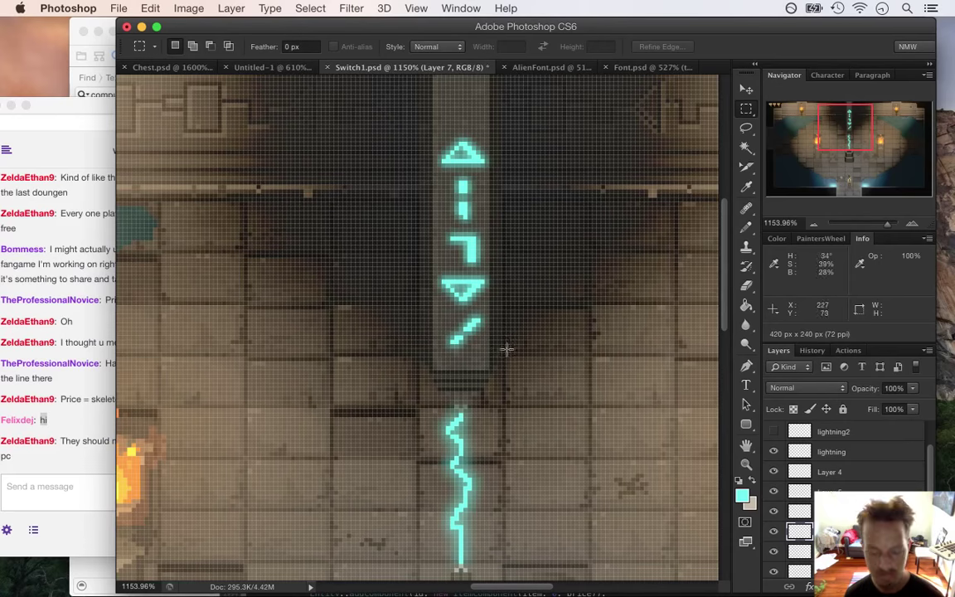
# - Hide the dungeon room background layer so only the pillar, lightning and pedestal artwork shows on transparency
pyautogui.scroll(-3, 449, 243)
pyautogui.scroll(-2, 448, 243)
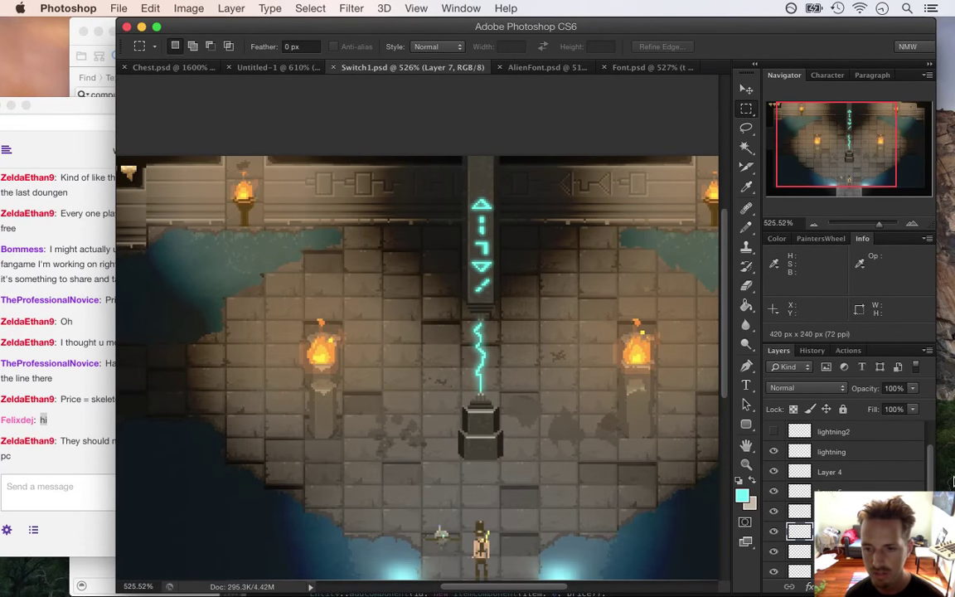
pyautogui.scroll(-3, 934, 491)
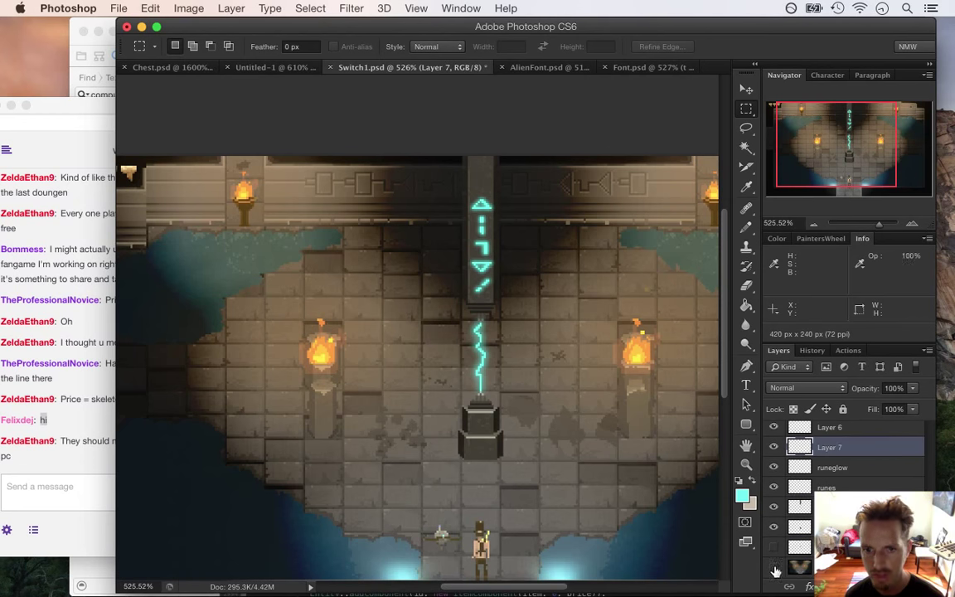
pyautogui.click(773, 566)
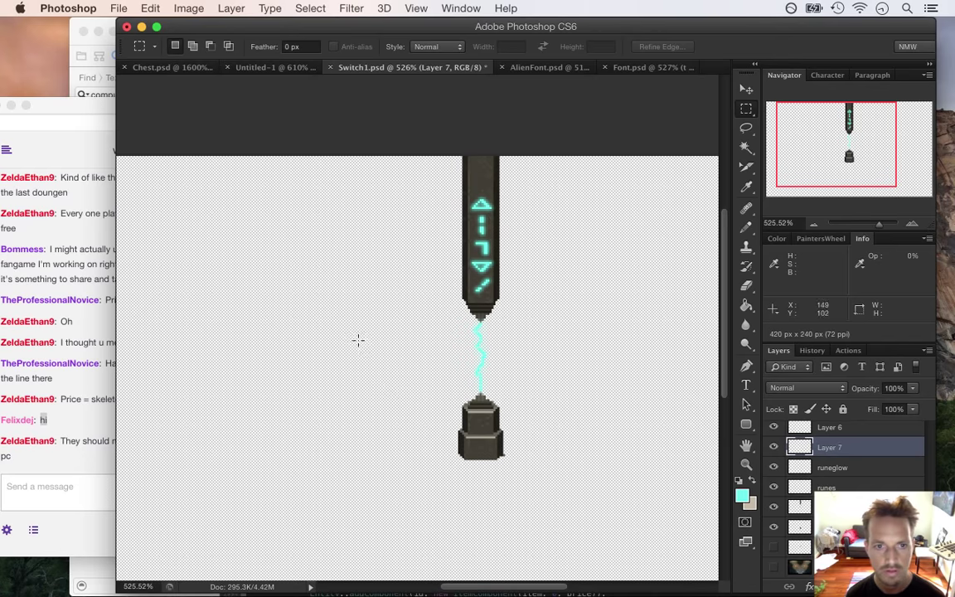
# - Trim the canvas on all four sides based on transparent pixels and save Switch1.psd
pyautogui.click(179, 6)
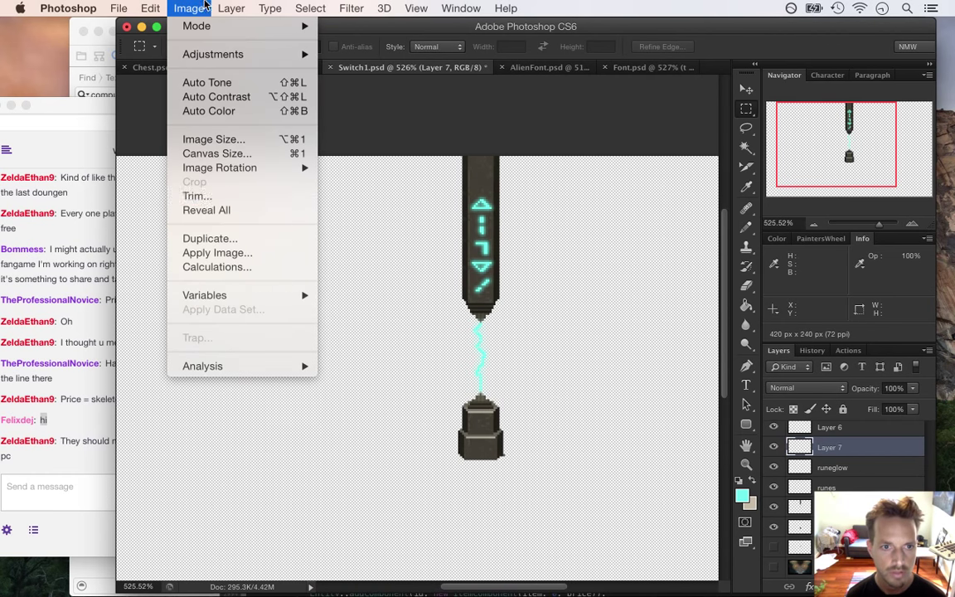
pyautogui.click(210, 195)
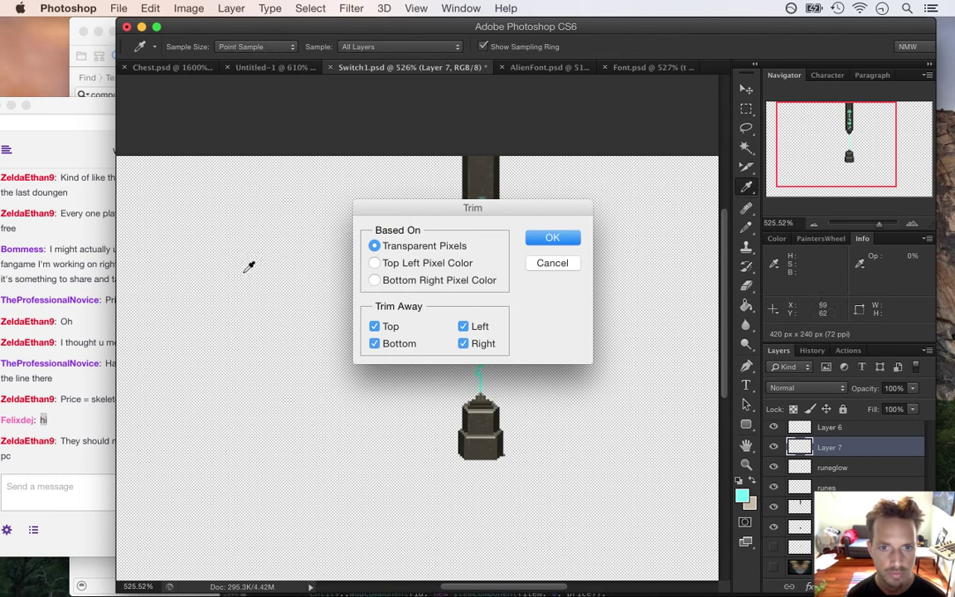
pyautogui.click(553, 238)
pyautogui.press('m')
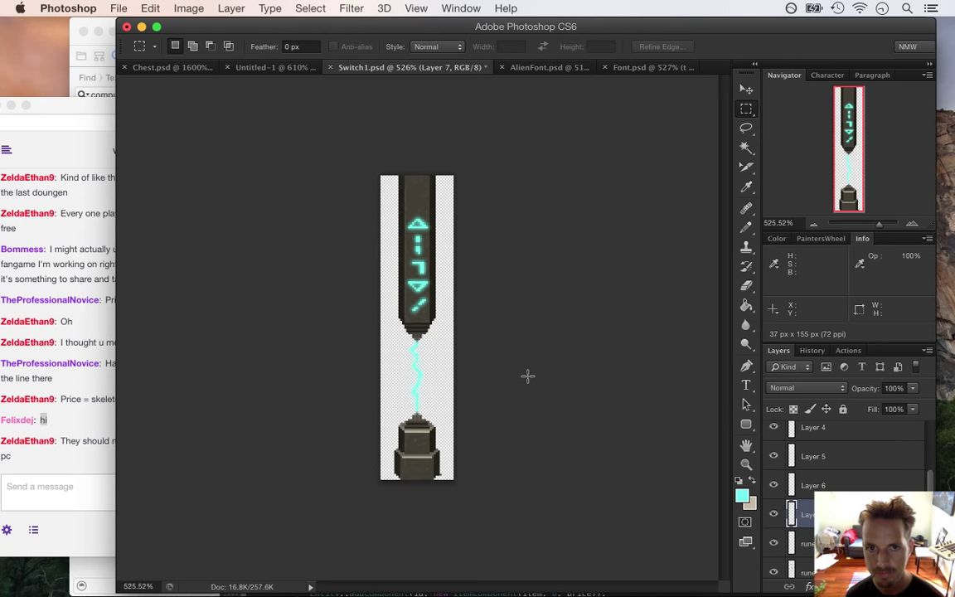
pyautogui.press('super+s')
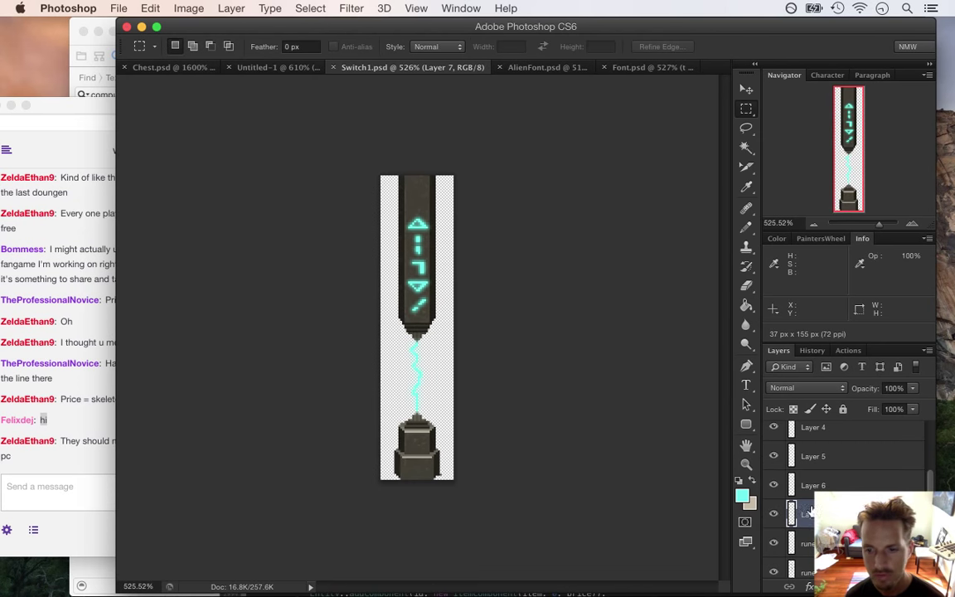
# - Add a black Solid Color fill layer directly above the Background layer, behind the switch artwork
pyautogui.scroll(-3, 862, 497)
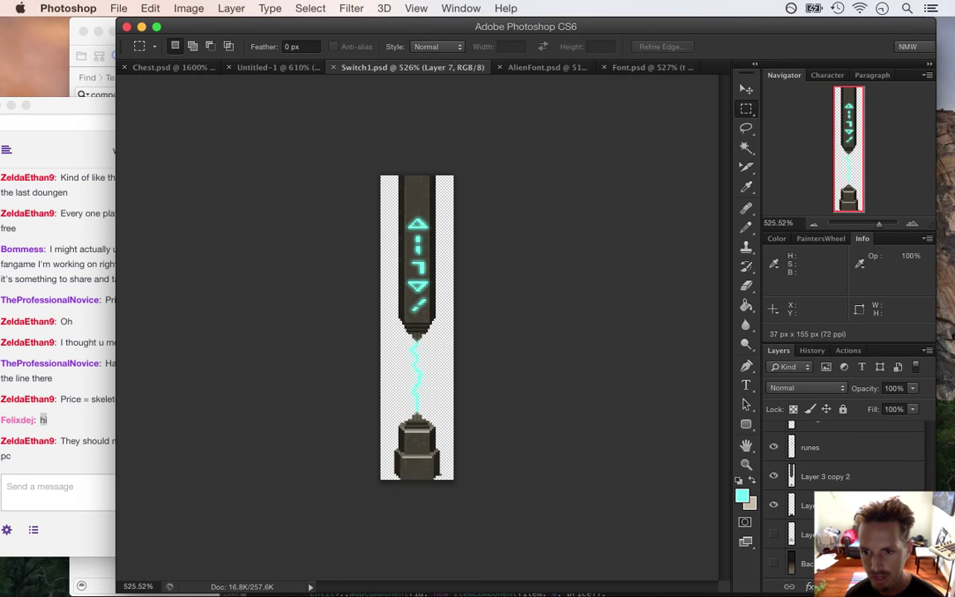
pyautogui.click(808, 566)
pyautogui.click(829, 586)
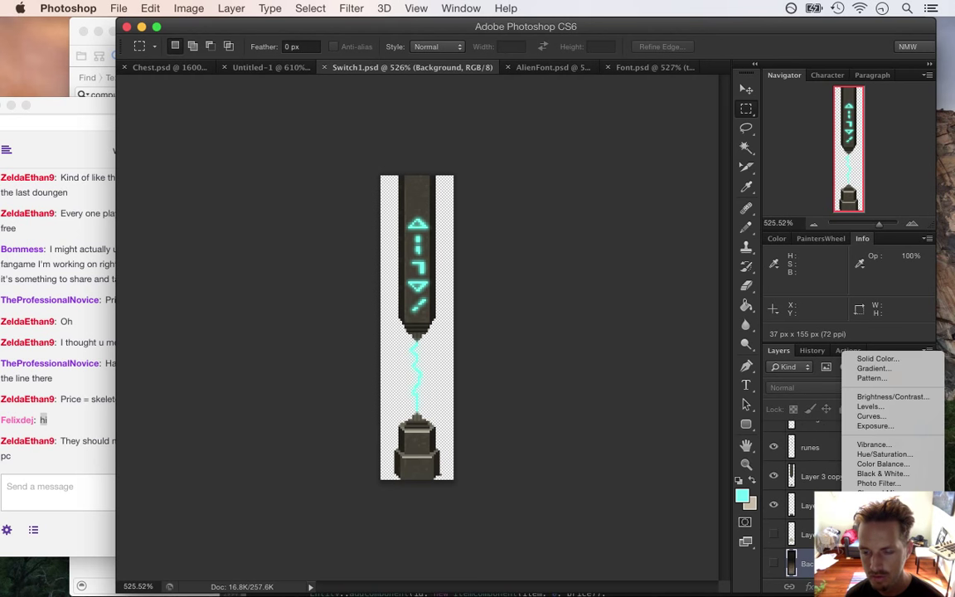
pyautogui.click(872, 358)
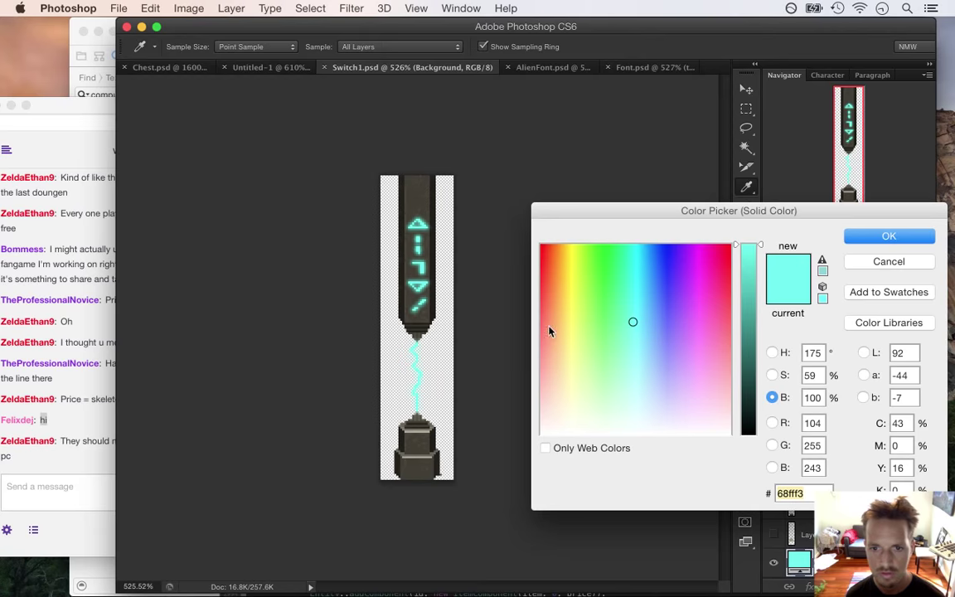
pyautogui.moveTo(763, 409); pyautogui.dragTo(748, 464)
pyautogui.click(882, 239)
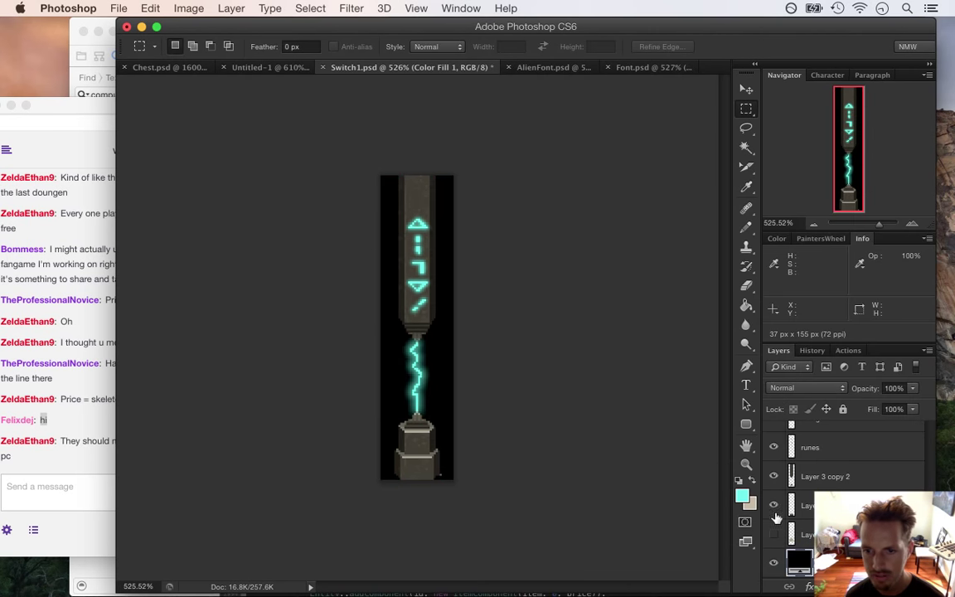
# - Toggle the pedestal layer off and on to check which part of the pedestal it holds
pyautogui.click(773, 506)
pyautogui.click(773, 506)
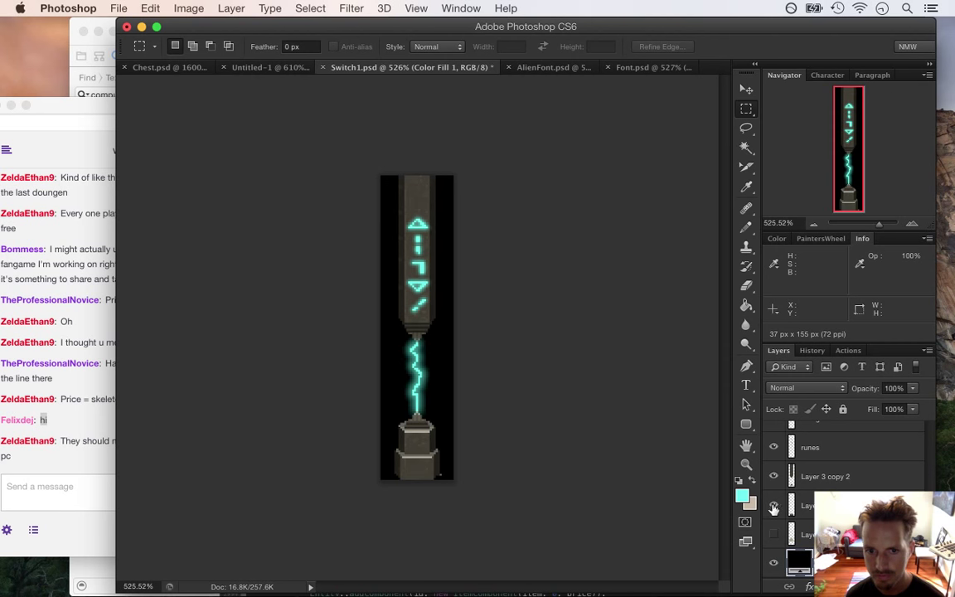
pyautogui.click(774, 505)
pyautogui.click(775, 506)
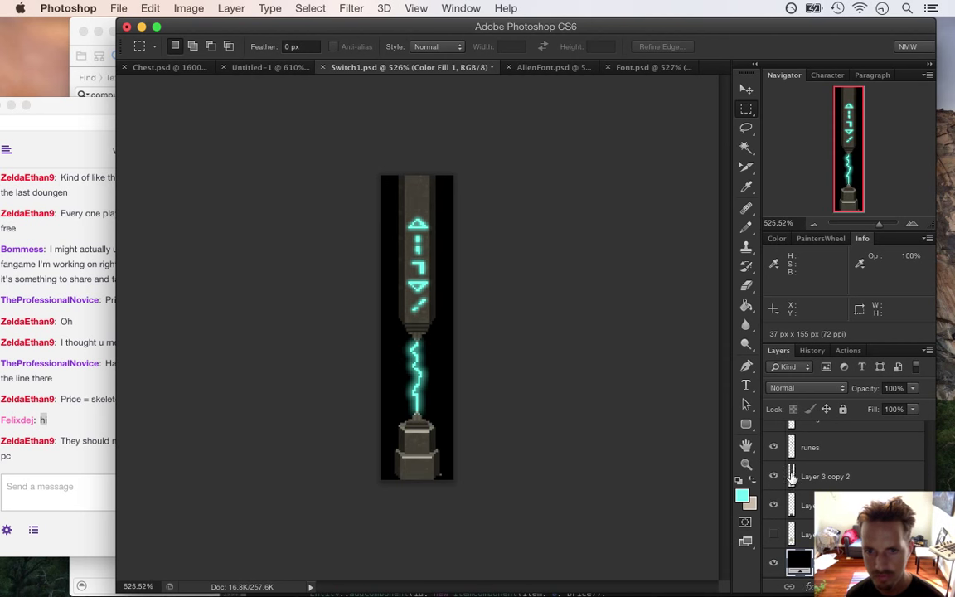
# - Cut the pedestal's top portion out of Layer 3 copy 2 onto its own layer and merge it with the pedestal layer
pyautogui.click(796, 476)
pyautogui.moveTo(384, 398); pyautogui.dragTo(453, 436)
pyautogui.rightClick(433, 428)
pyautogui.click(455, 426)
pyautogui.moveTo(804, 504)
pyautogui.mouseDown()
pyautogui.moveTo(721, 455)
pyautogui.moveTo(696, 480)
pyautogui.moveTo(795, 505)
pyautogui.mouseUp()
pyautogui.rightClick(783, 505)
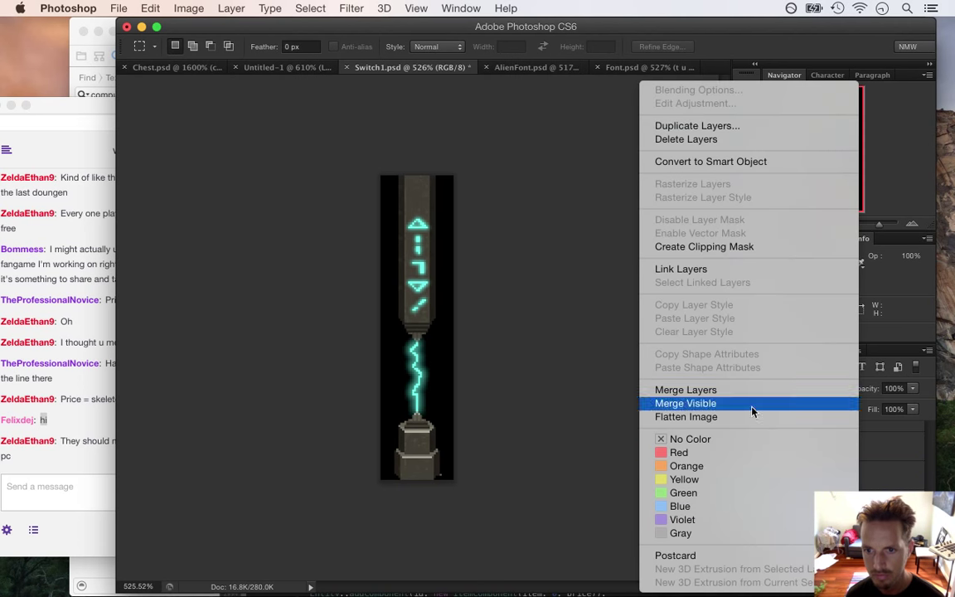
pyautogui.click(688, 391)
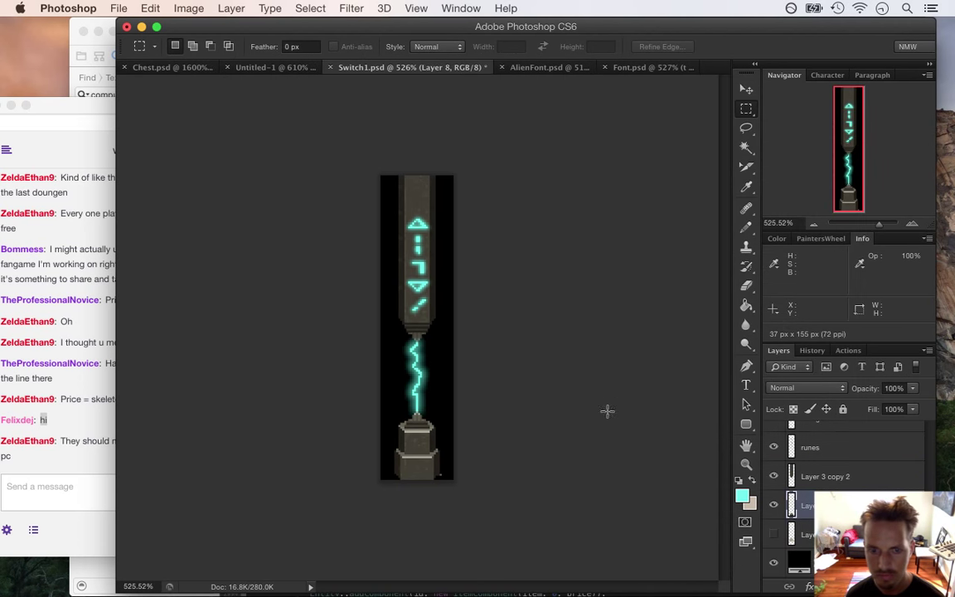
# - Toggle the merged pedestal layer and Layer 3 copy 2 off and on to check how the artwork is divided
pyautogui.click(772, 505)
pyautogui.click(772, 505)
pyautogui.click(772, 505)
pyautogui.click(773, 504)
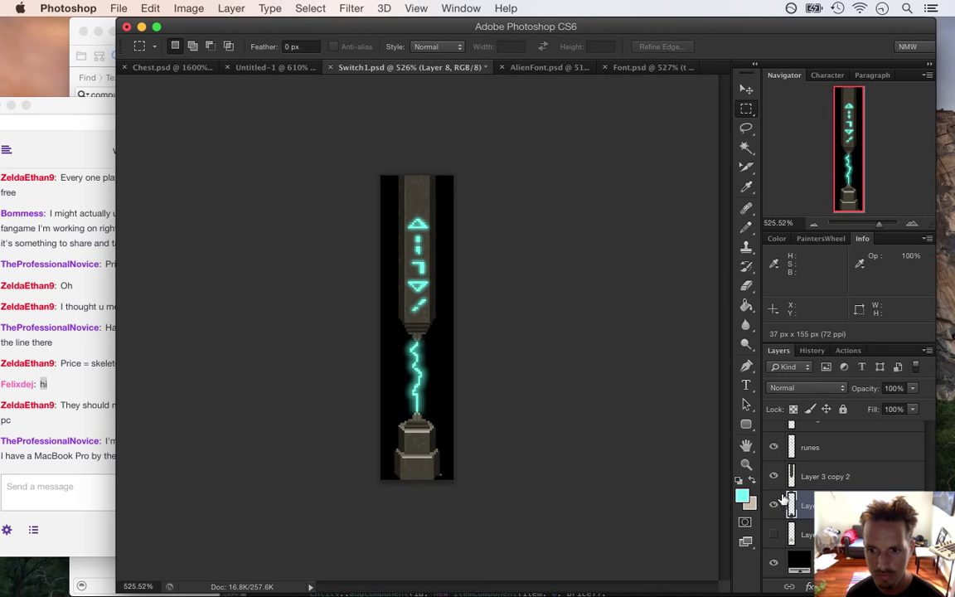
pyautogui.click(774, 477)
pyautogui.click(774, 477)
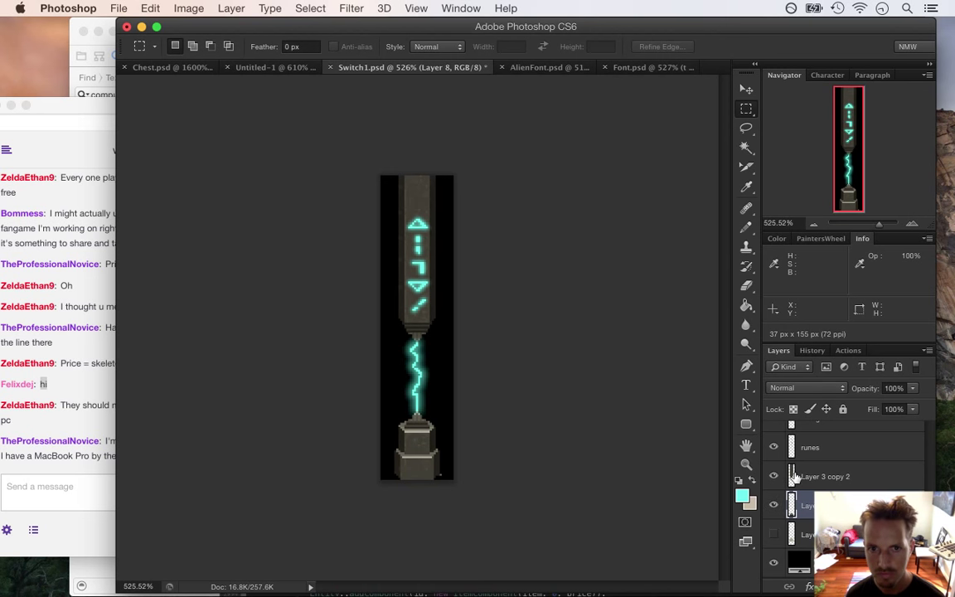
# - Hide the pillar, pedestal and lightning layers so only the glowing glyphs show on black
pyautogui.click(773, 477)
pyautogui.click(773, 505)
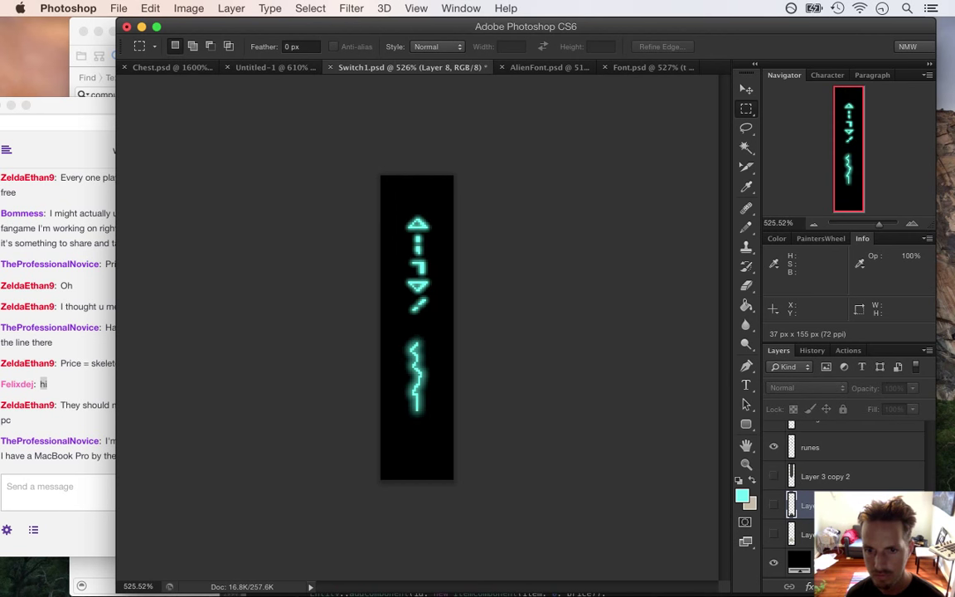
pyautogui.scroll(3, 923, 456)
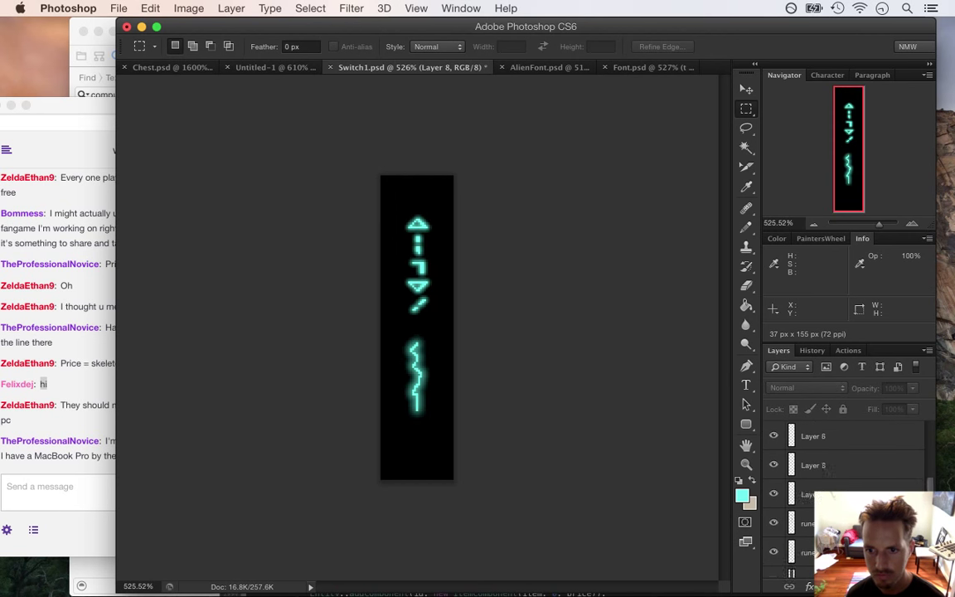
pyautogui.scroll(2, 923, 457)
pyautogui.click(773, 523)
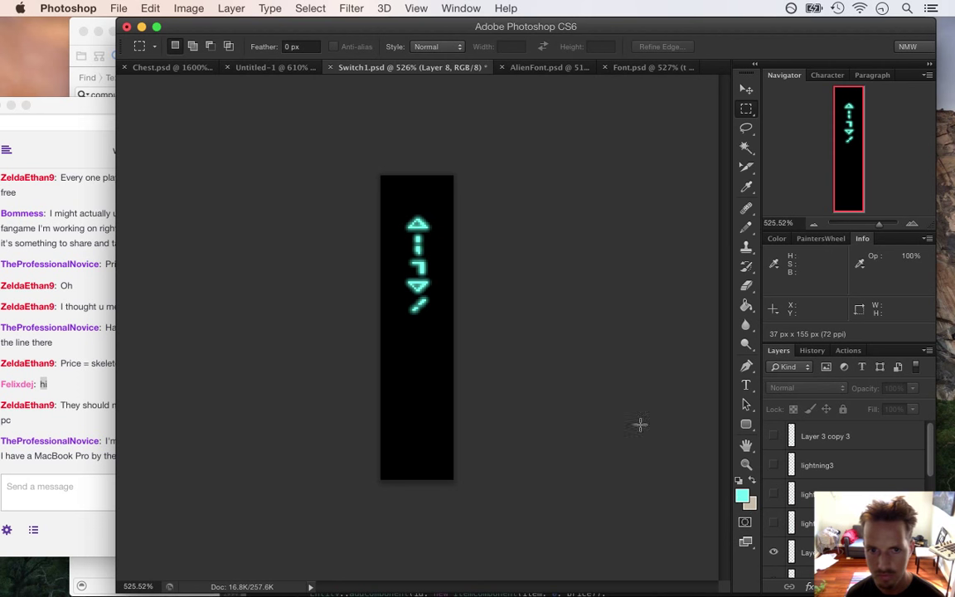
pyautogui.scroll(2, 437, 314)
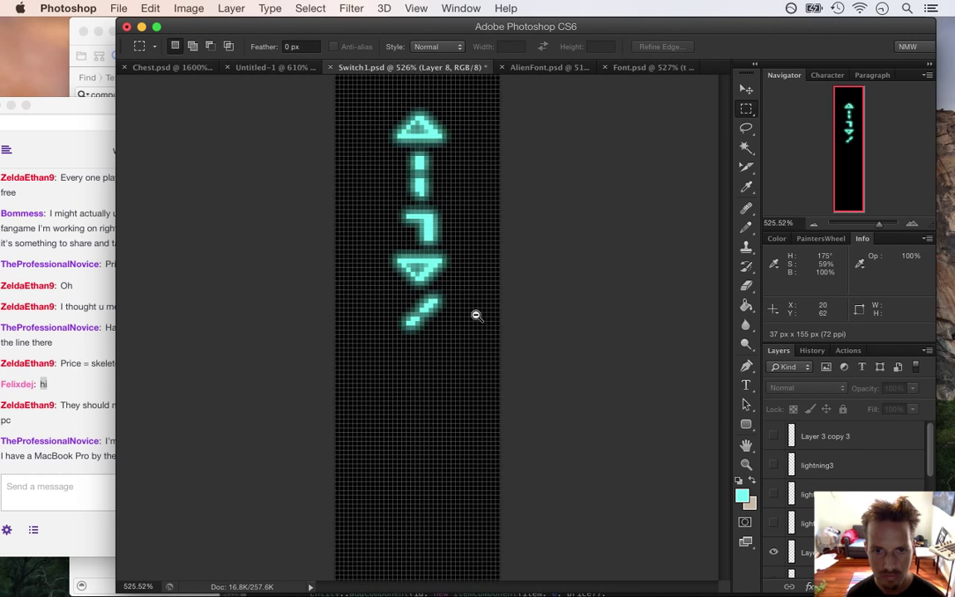
pyautogui.scroll(3, 475, 315)
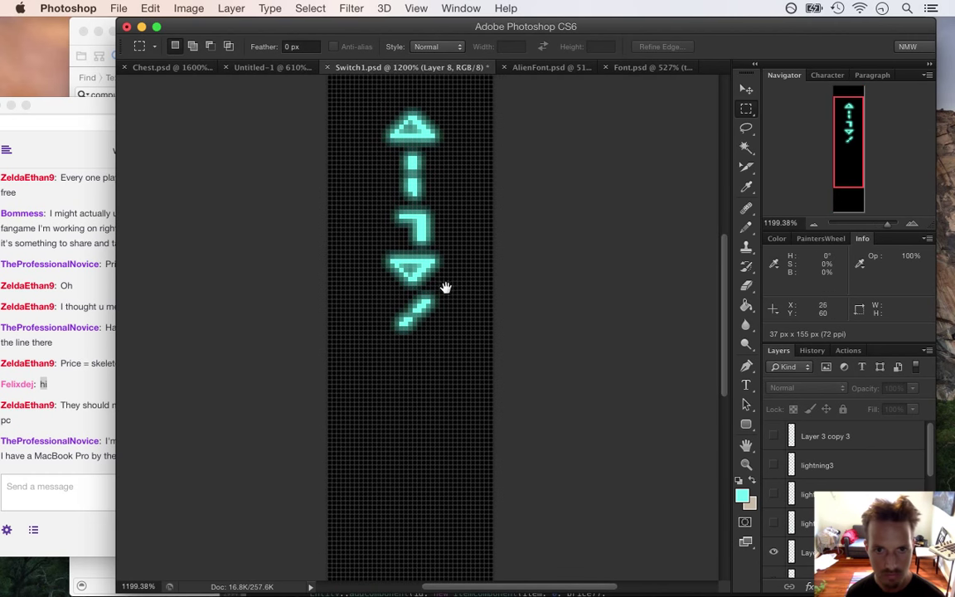
pyautogui.scroll(-2, 424, 284)
pyautogui.scroll(-3, 402, 281)
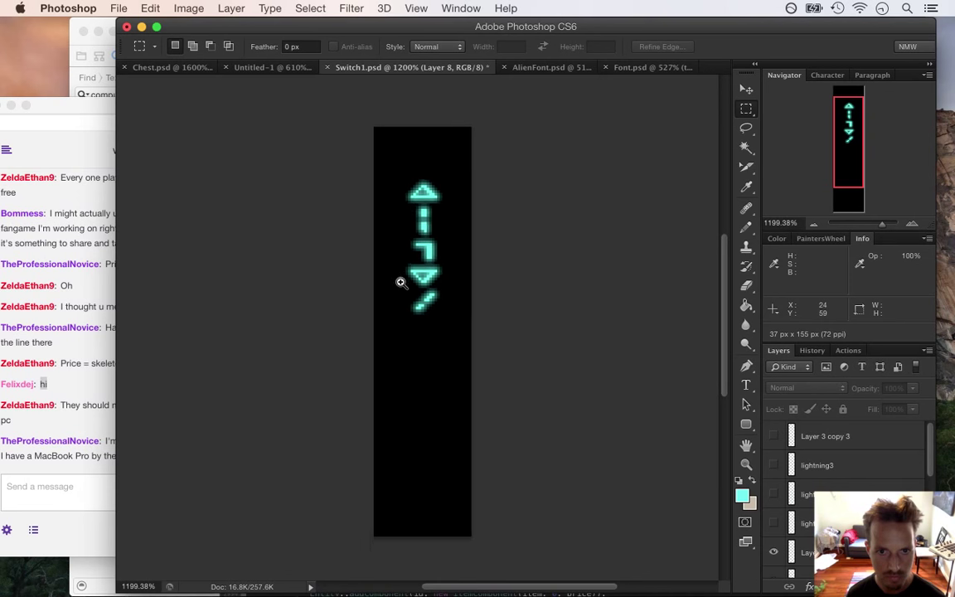
# - Switch to the Twitch chat in Safari, read the newest messages, and return to Photoshop
pyautogui.click(87, 391)
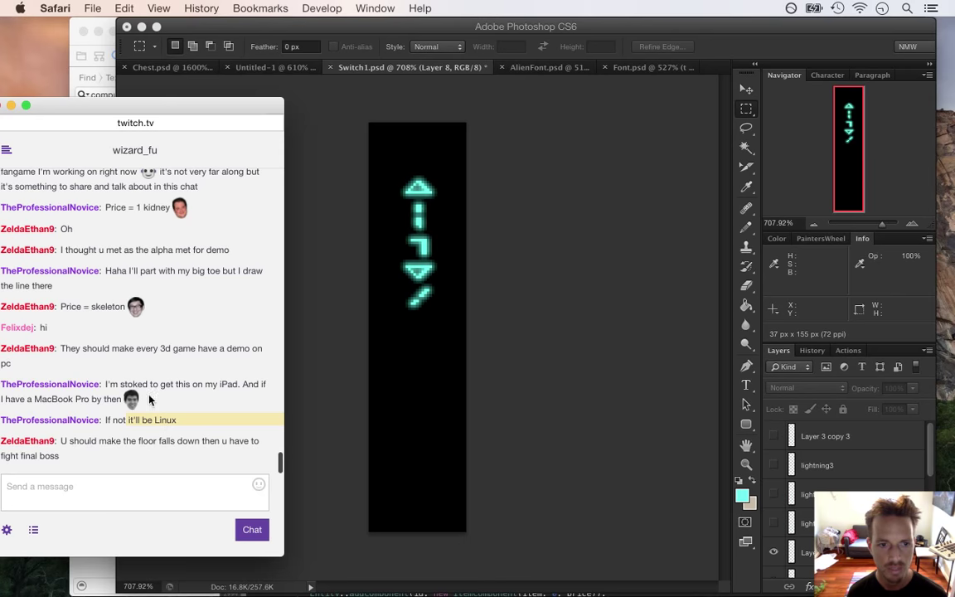
pyautogui.moveTo(117, 421); pyautogui.dragTo(156, 421)
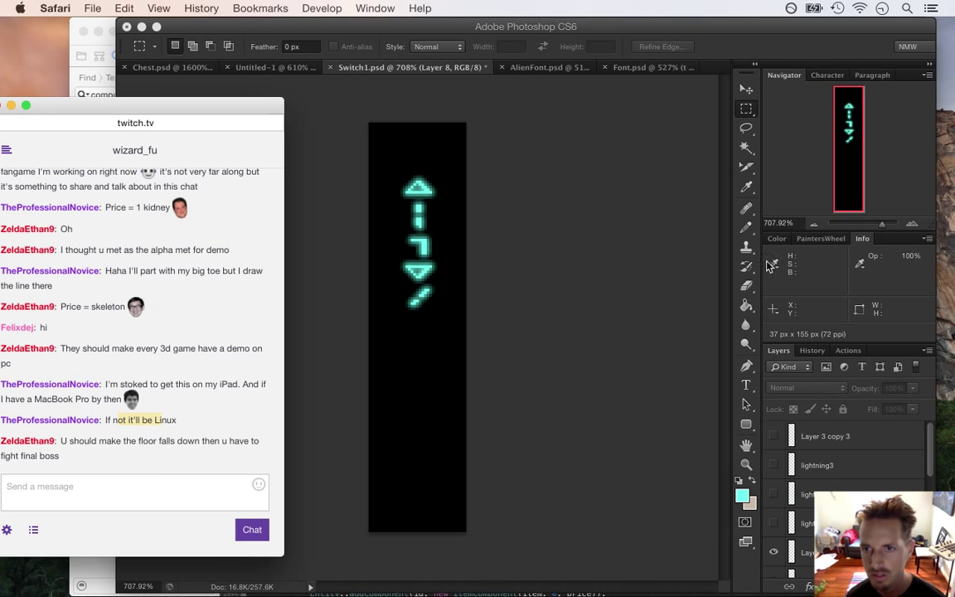
pyautogui.click(695, 35)
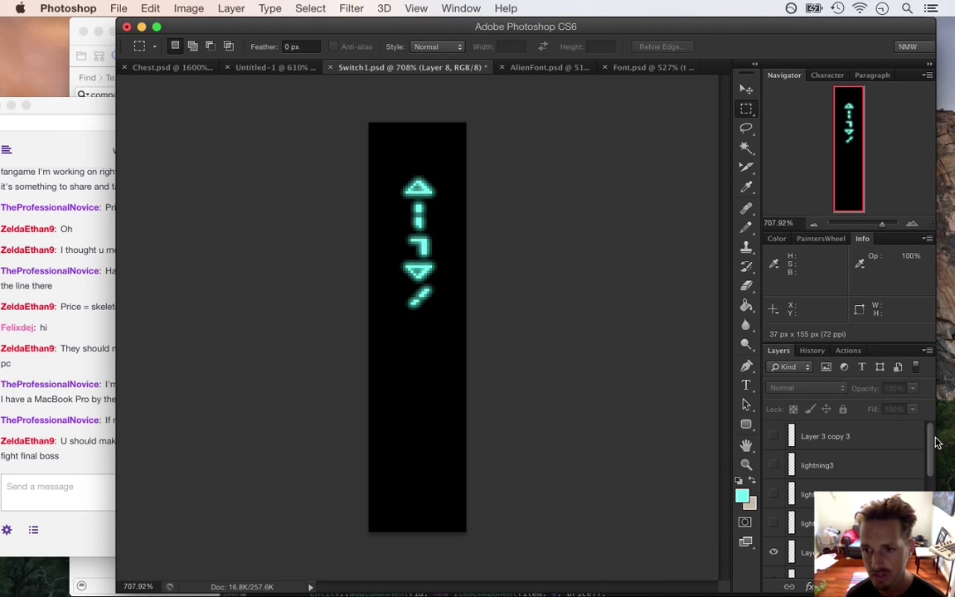
# - Look through the layer stack and toggle the runeglow layer off and on to check its glyph
pyautogui.scroll(-5, 930, 449)
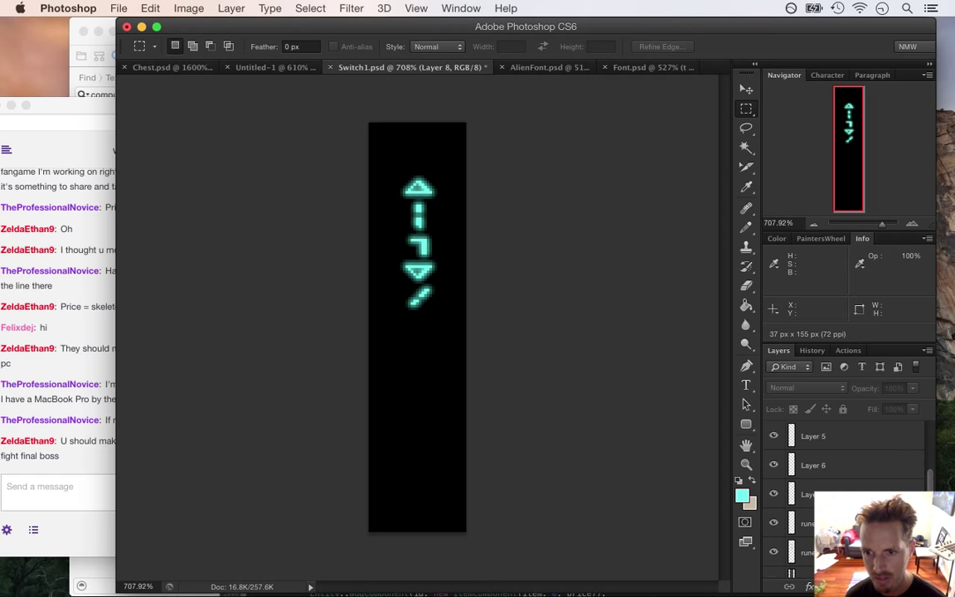
pyautogui.scroll(2, 926, 485)
pyautogui.scroll(1, 925, 471)
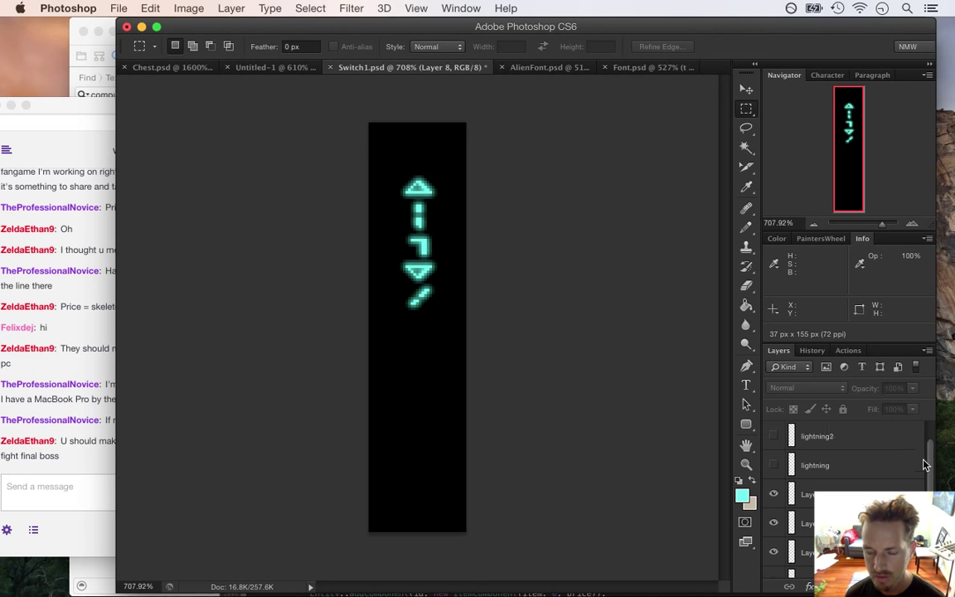
pyautogui.scroll(1, 925, 456)
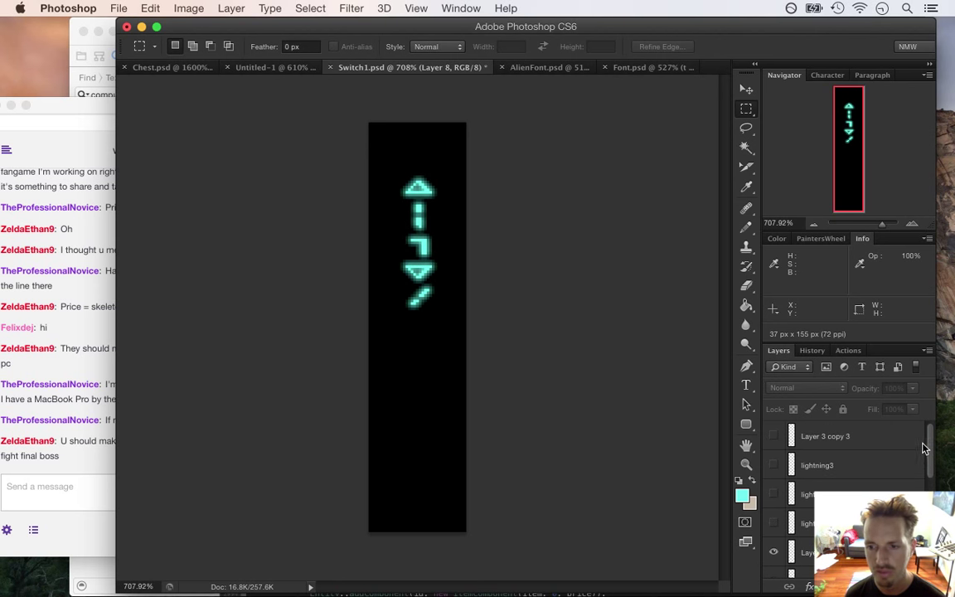
pyautogui.scroll(3, 925, 447)
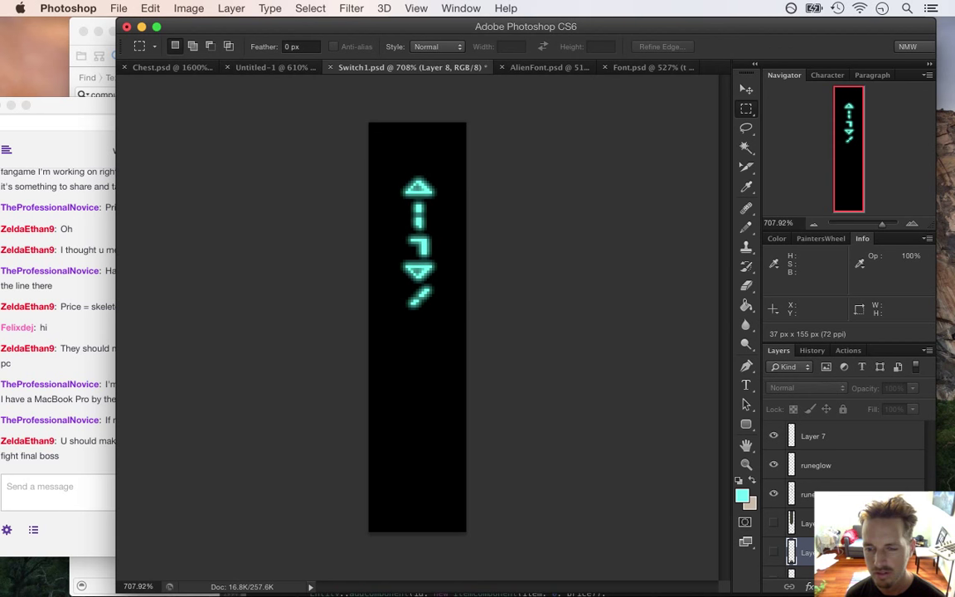
pyautogui.scroll(-2, 854, 489)
pyautogui.moveTo(930, 487)
pyautogui.mouseDown()
pyautogui.moveTo(927, 446)
pyautogui.moveTo(934, 497)
pyautogui.mouseUp()
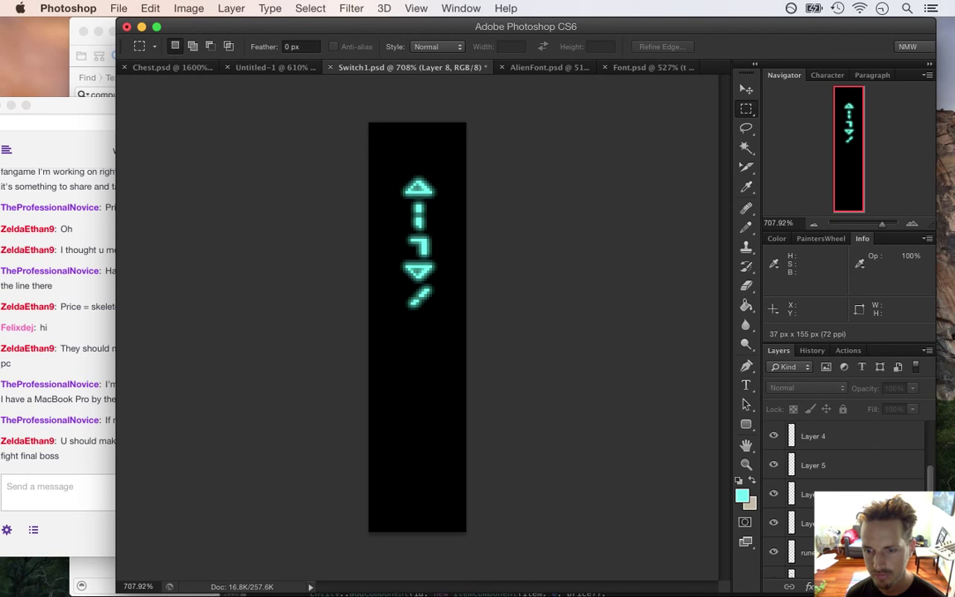
pyautogui.click(809, 552)
pyautogui.click(771, 552)
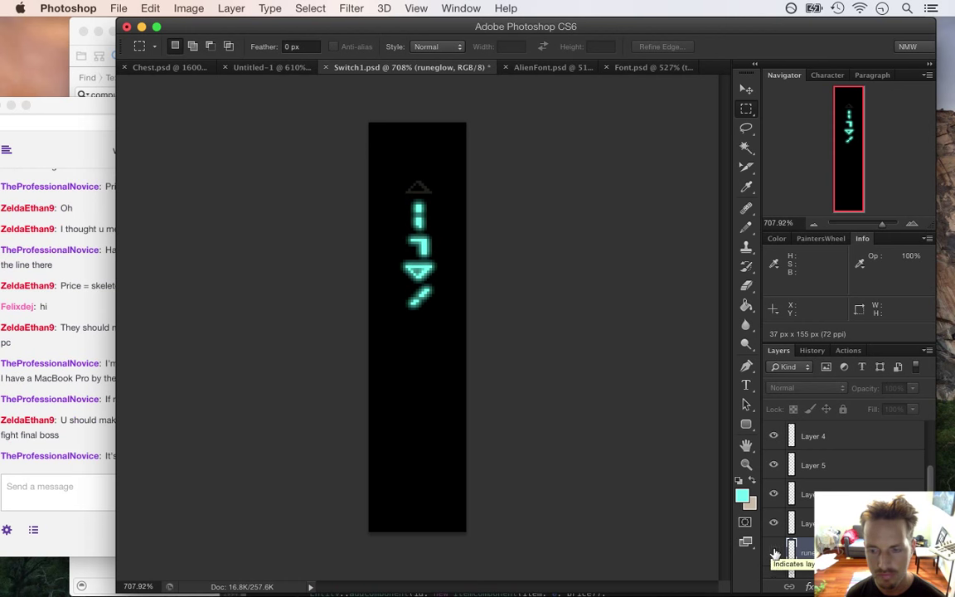
pyautogui.click(771, 552)
pyautogui.scroll(-1, 845, 498)
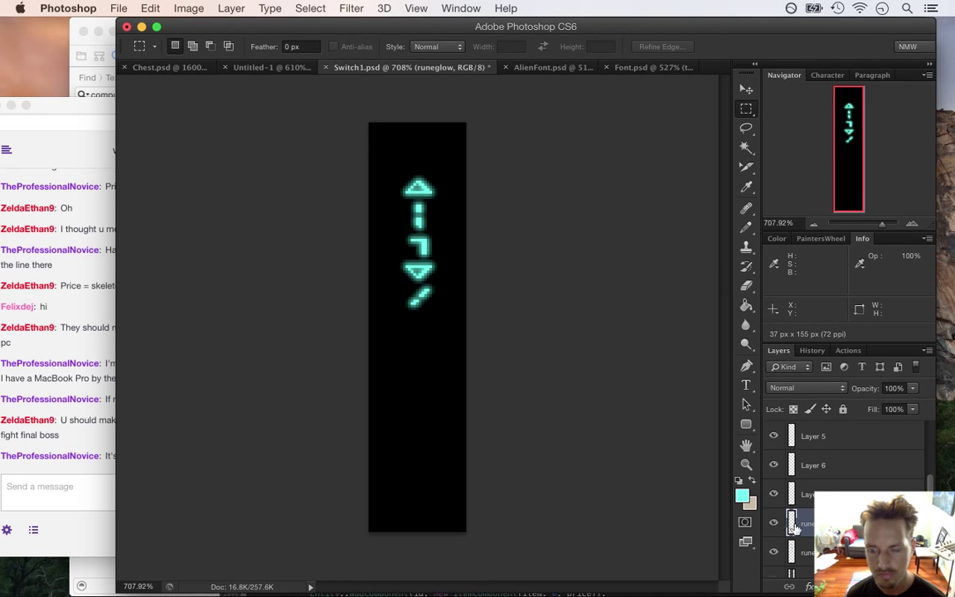
# - Hide the glow layers of the four lower glyphs, Layer 4 through Layer 7, leaving only the upper triangle glowing
pyautogui.moveTo(774, 495); pyautogui.dragTo(773, 436)
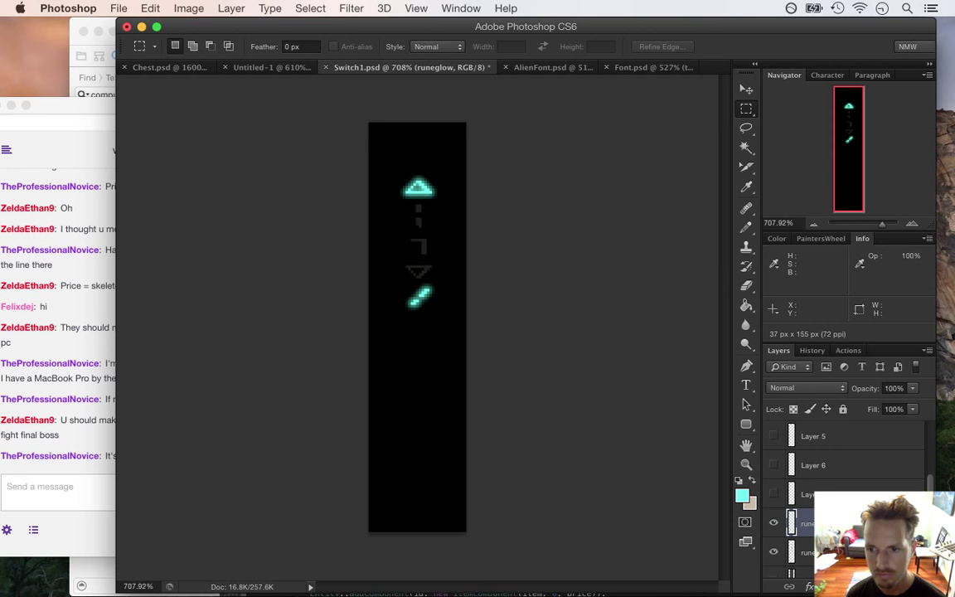
pyautogui.scroll(2, 932, 473)
pyautogui.click(776, 494)
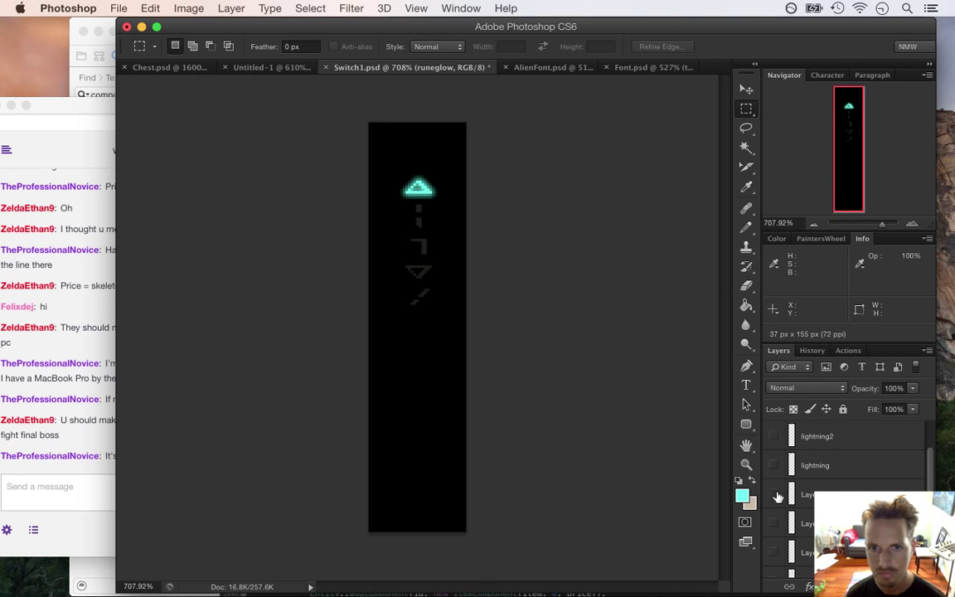
# - Load the upper triangle glow's pixels as a selection to check its extent, and deselect
pyautogui.scroll(-3, 935, 472)
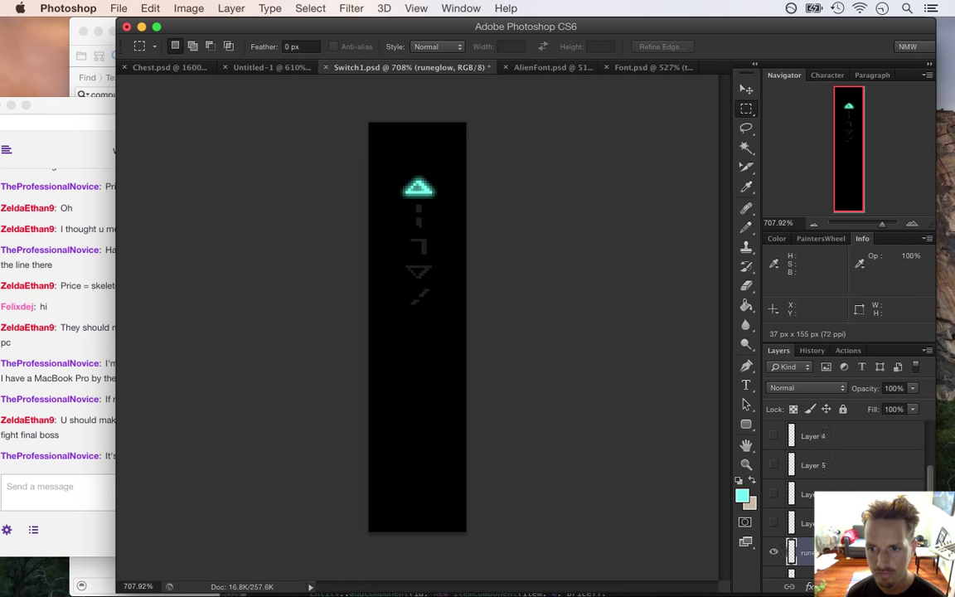
pyautogui.keyDown('super'); pyautogui.click(792, 495); pyautogui.keyUp('super')
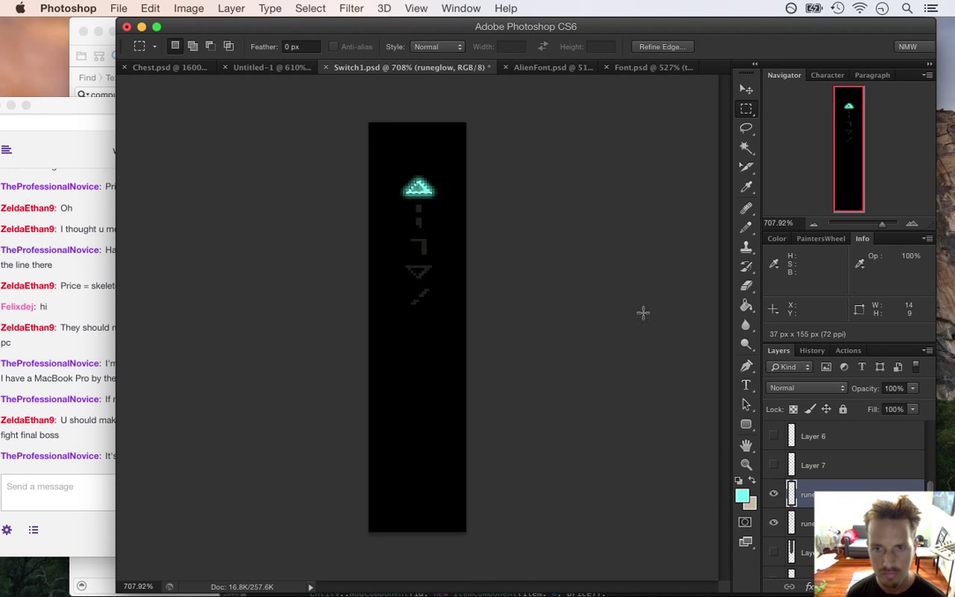
pyautogui.click(646, 176)
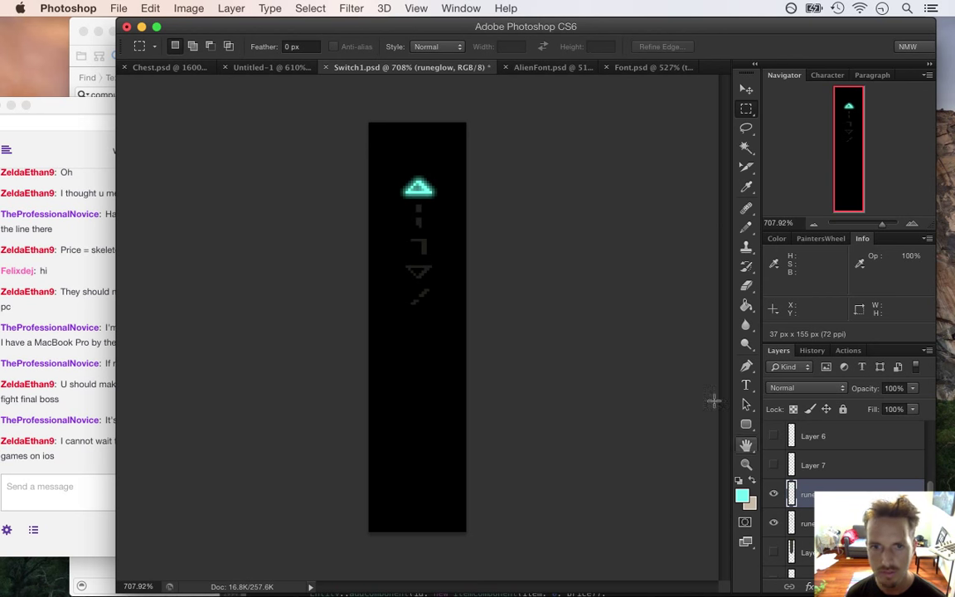
# - Hide runeglow, show Layer 7, compare the two glows by toggling them, and hide the pixel grid
pyautogui.click(773, 494)
pyautogui.click(774, 465)
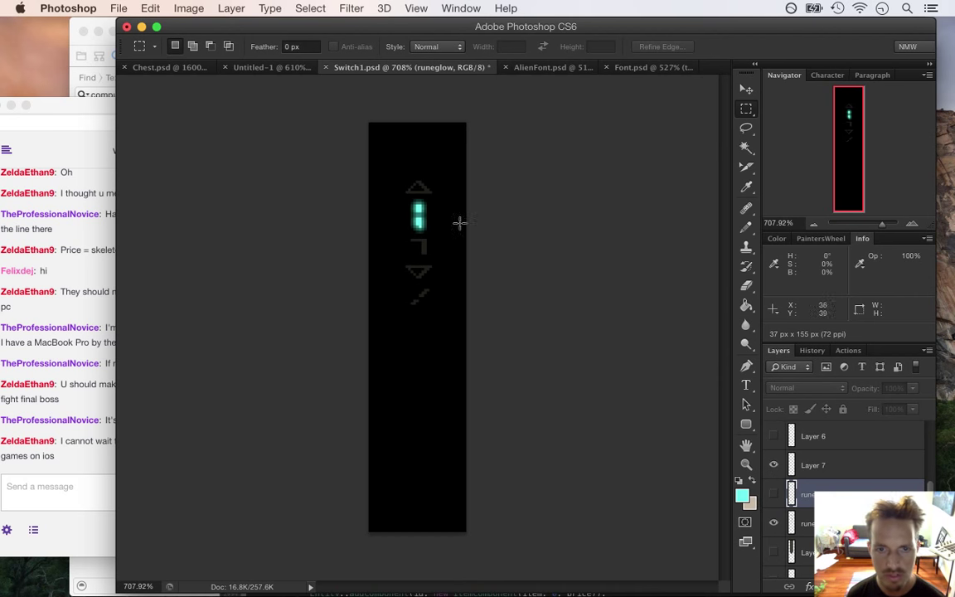
pyautogui.moveTo(423, 200); pyautogui.dragTo(484, 281)
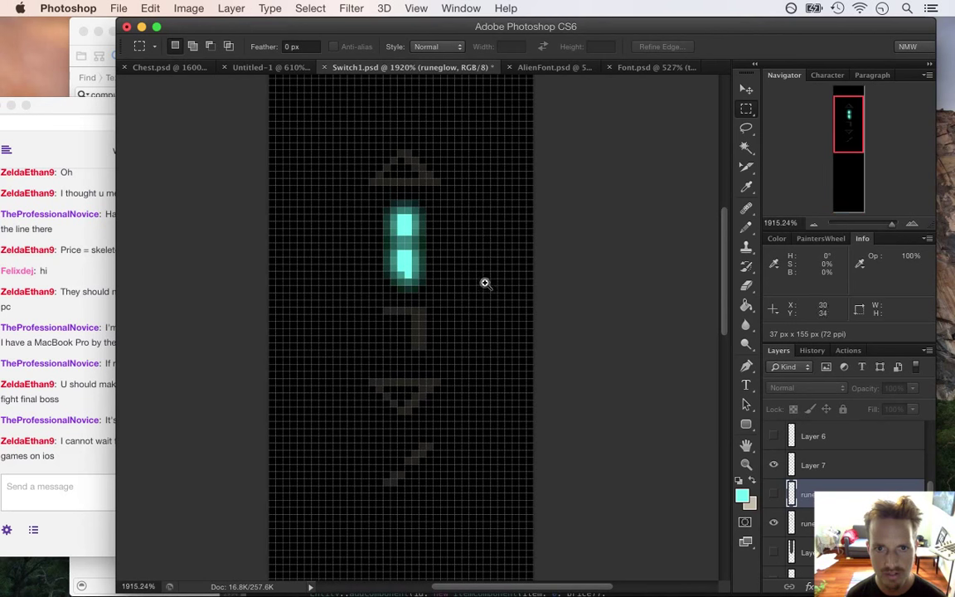
pyautogui.click(774, 494)
pyautogui.click(773, 494)
pyautogui.click(773, 465)
pyautogui.click(773, 465)
pyautogui.press('super+h')
# - Hide Layer 7, show Layer 6, and toggle Layer 6 off and on to inspect the corner-shaped glyph's glow
pyautogui.click(774, 465)
pyautogui.click(773, 436)
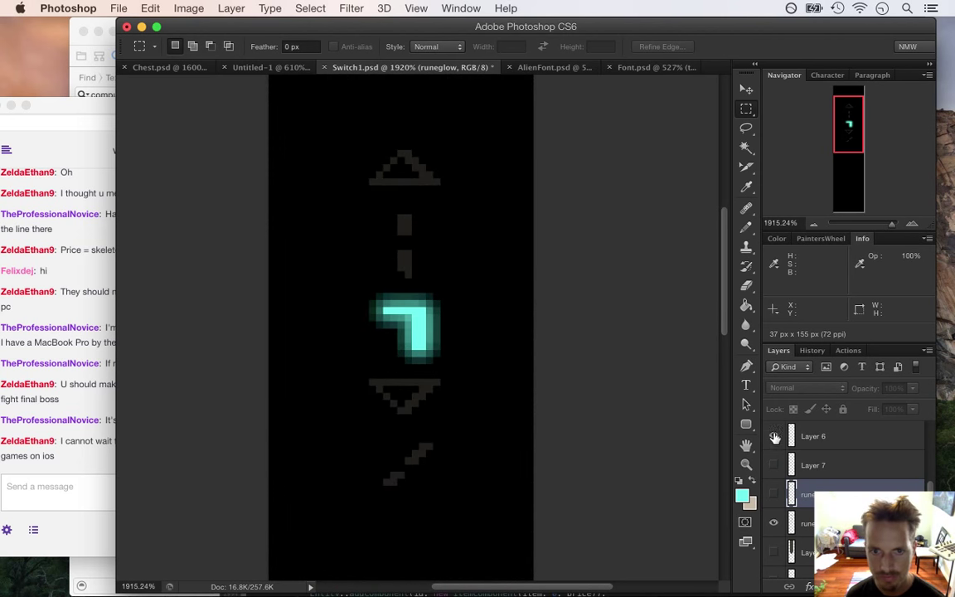
pyautogui.click(774, 436)
pyautogui.click(775, 439)
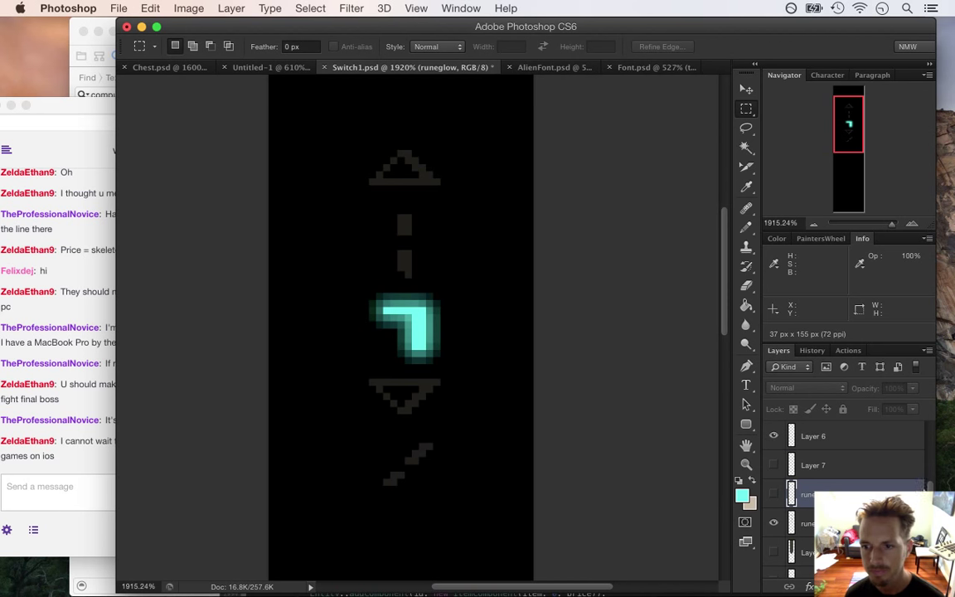
# - Hide Layer 6 and toggle the neighbouring glyph's glow layer on and off to inspect it
pyautogui.scroll(2, 930, 478)
pyautogui.click(773, 495)
pyautogui.click(776, 465)
pyautogui.click(776, 467)
pyautogui.click(776, 466)
pyautogui.click(776, 466)
# - Show the slash-shaped glyph's glow to check it, hide it again, and view the whole canvas
pyautogui.scroll(2, 930, 467)
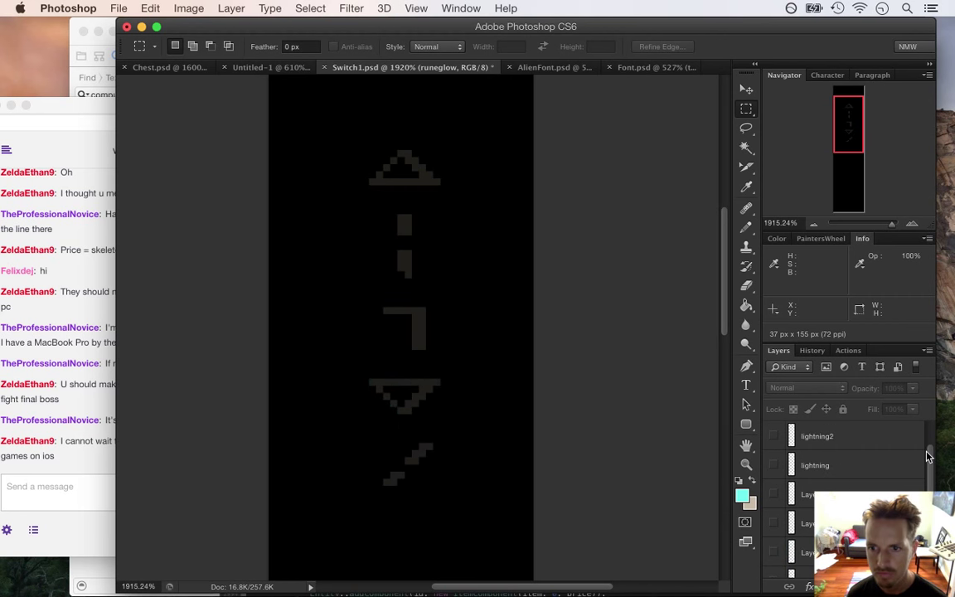
pyautogui.click(775, 495)
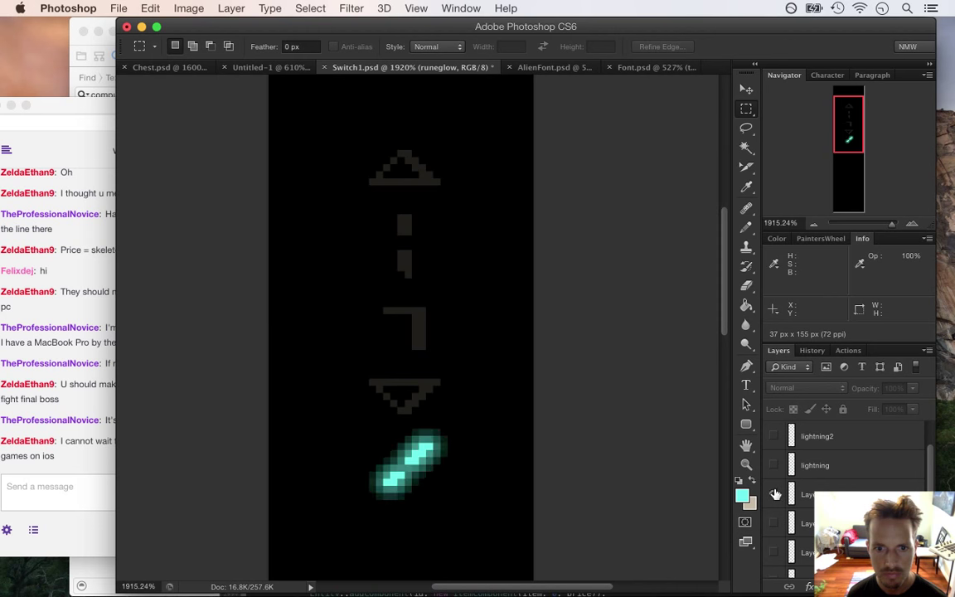
pyautogui.click(775, 495)
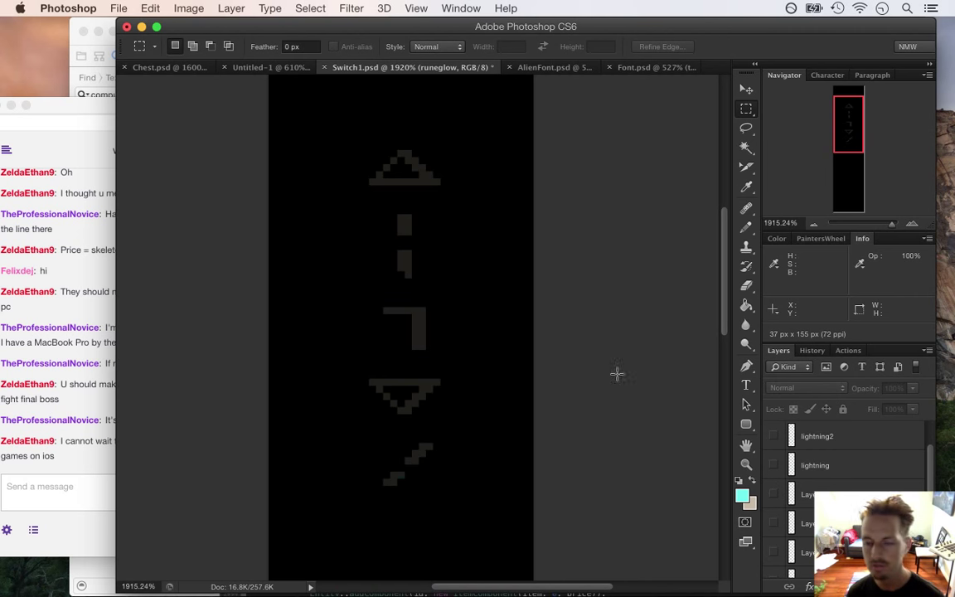
pyautogui.moveTo(463, 360); pyautogui.dragTo(320, 394)
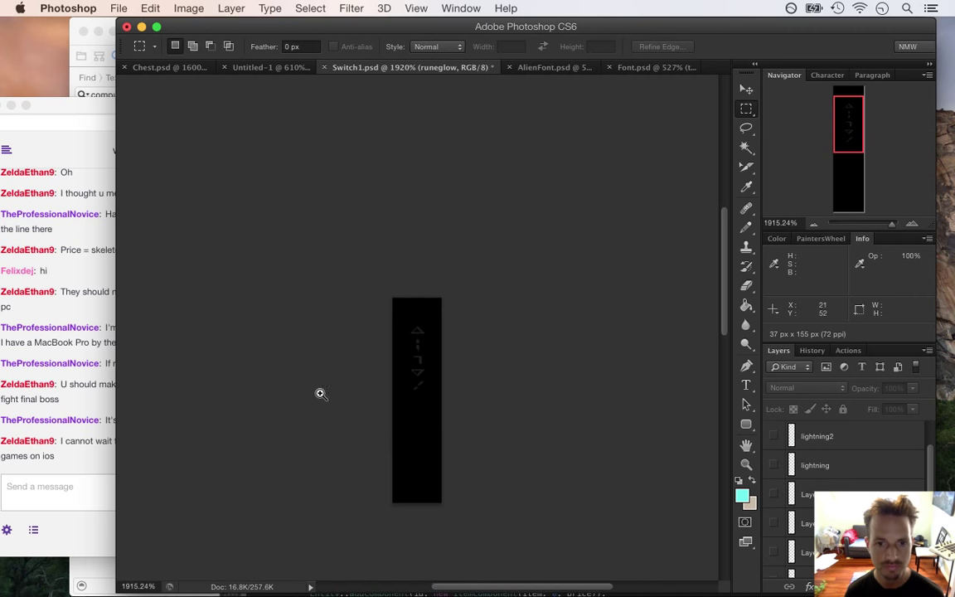
pyautogui.moveTo(437, 369); pyautogui.dragTo(484, 379)
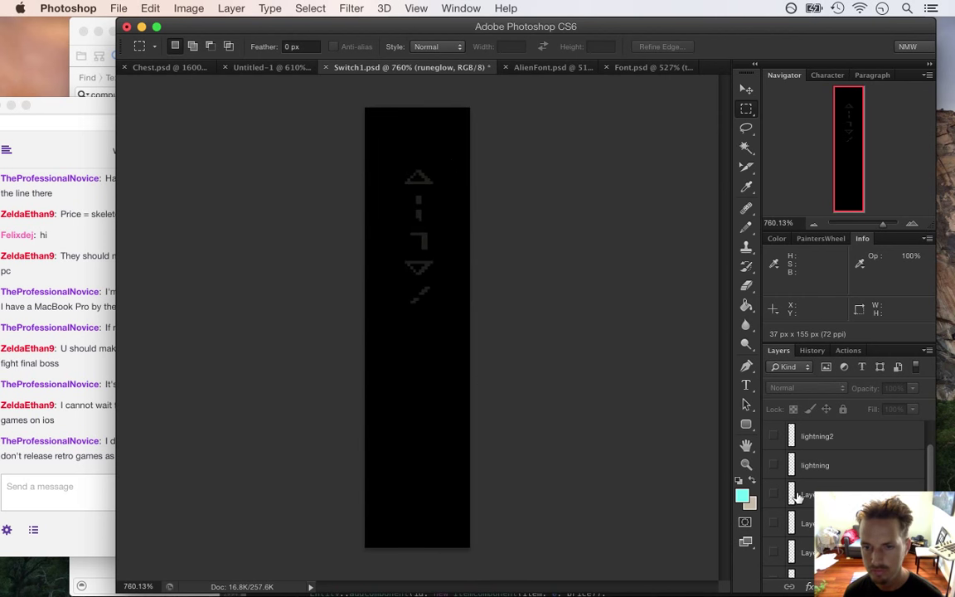
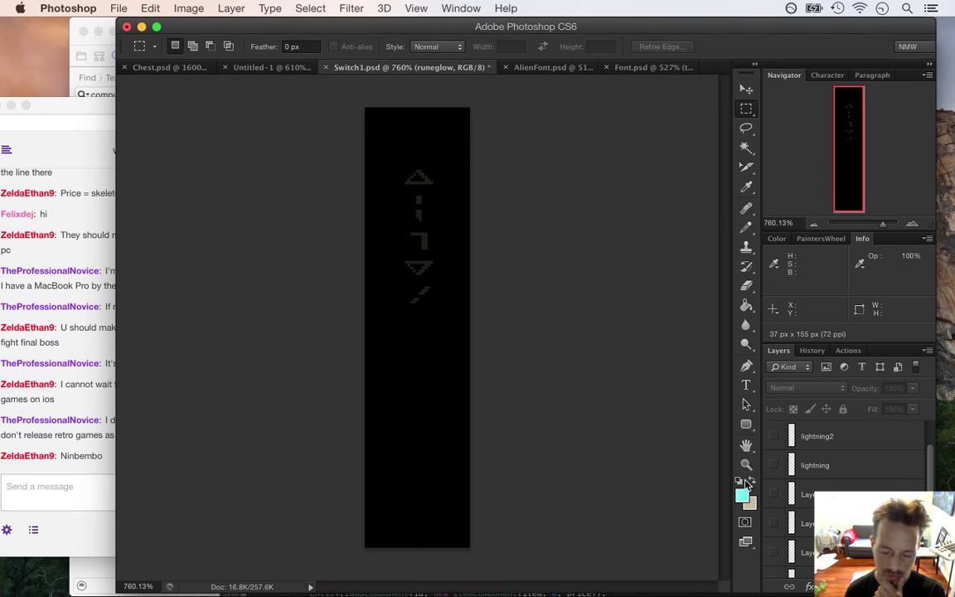
# - Switch to the Twitch chat in Safari and read through the latest viewer messages
pyautogui.click(86, 405)
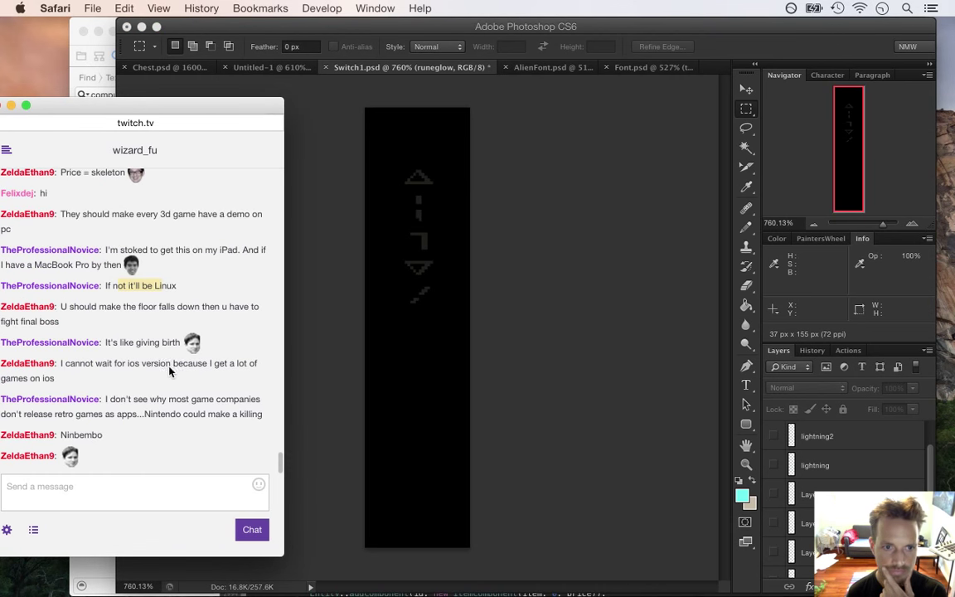
pyautogui.click(82, 282)
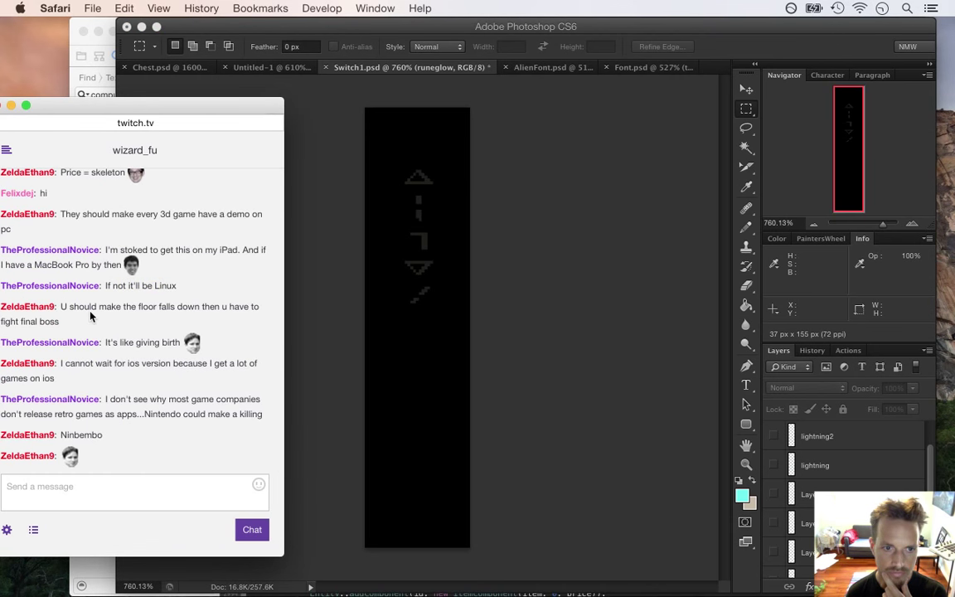
pyautogui.moveTo(84, 306); pyautogui.dragTo(196, 314)
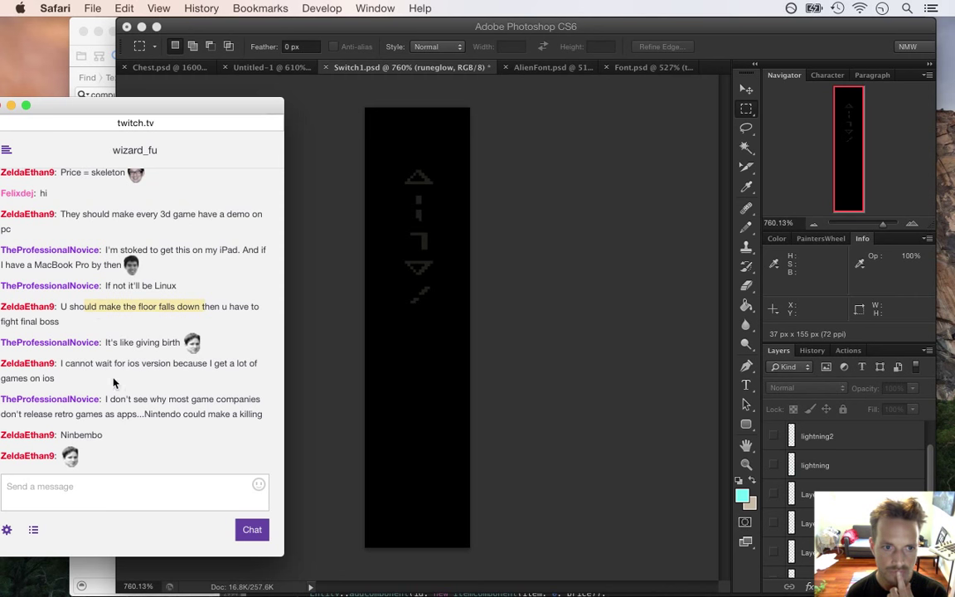
pyautogui.moveTo(119, 342); pyautogui.dragTo(170, 351)
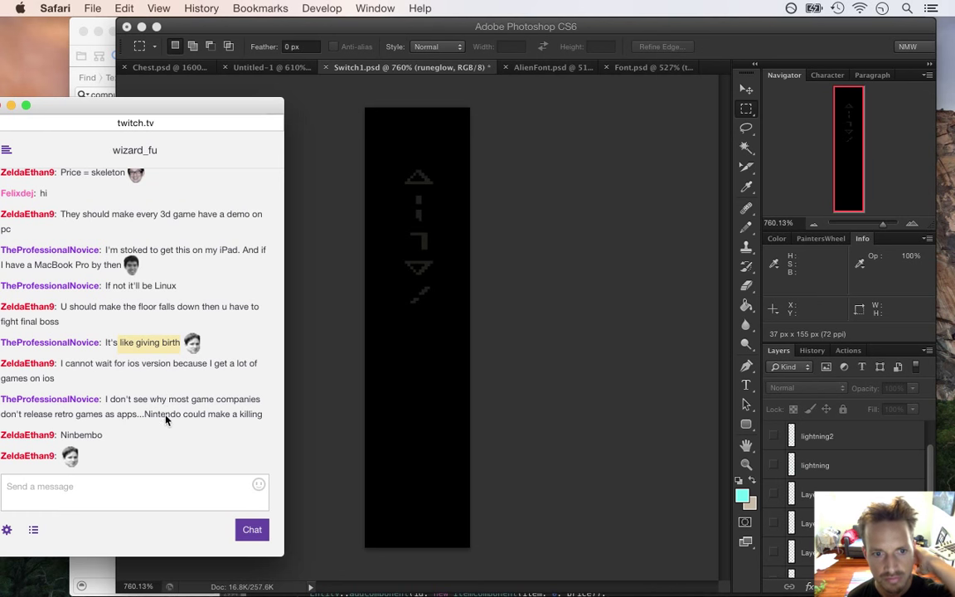
pyautogui.click(124, 406)
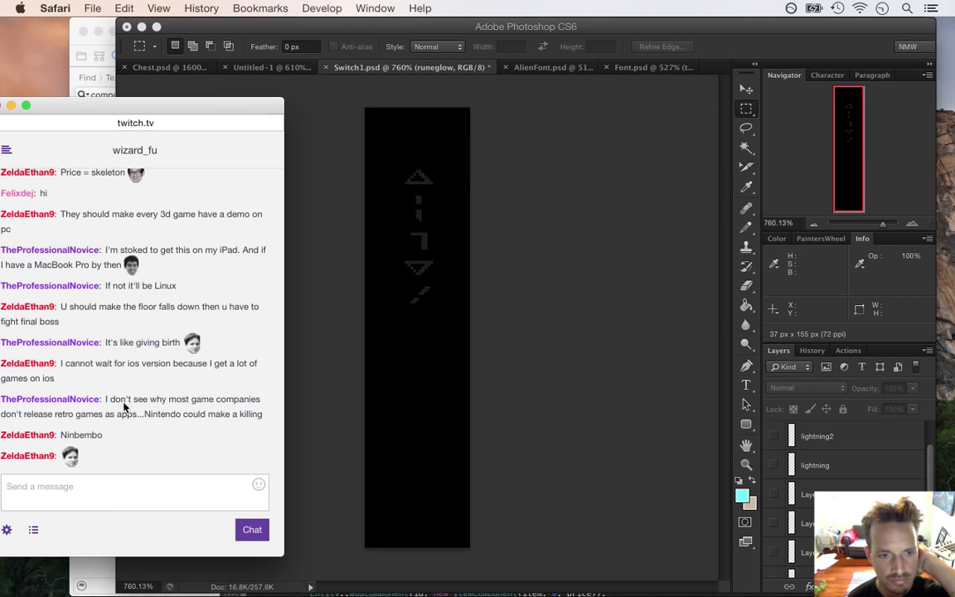
pyautogui.moveTo(127, 396); pyautogui.dragTo(181, 414)
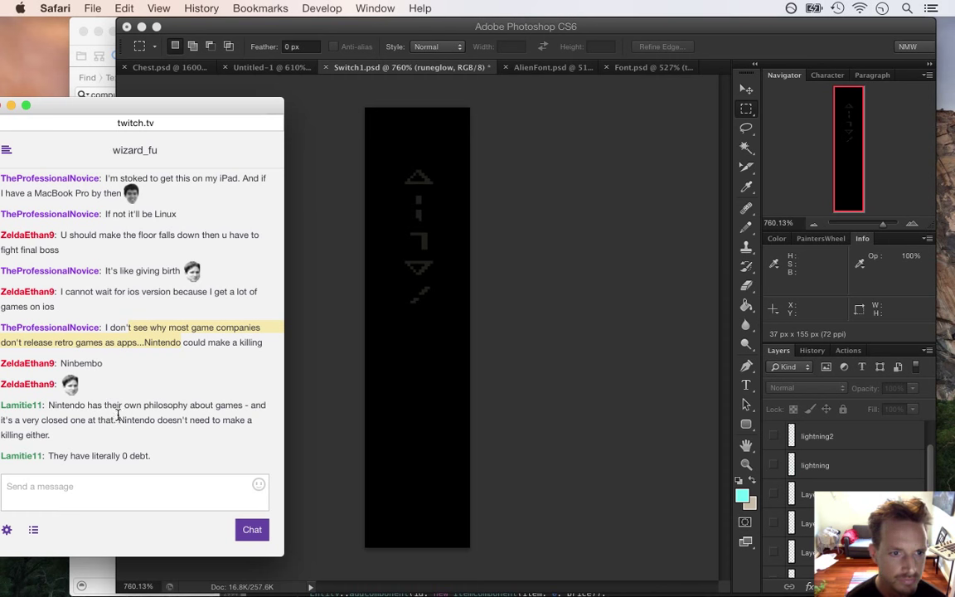
pyautogui.moveTo(116, 406); pyautogui.dragTo(154, 430)
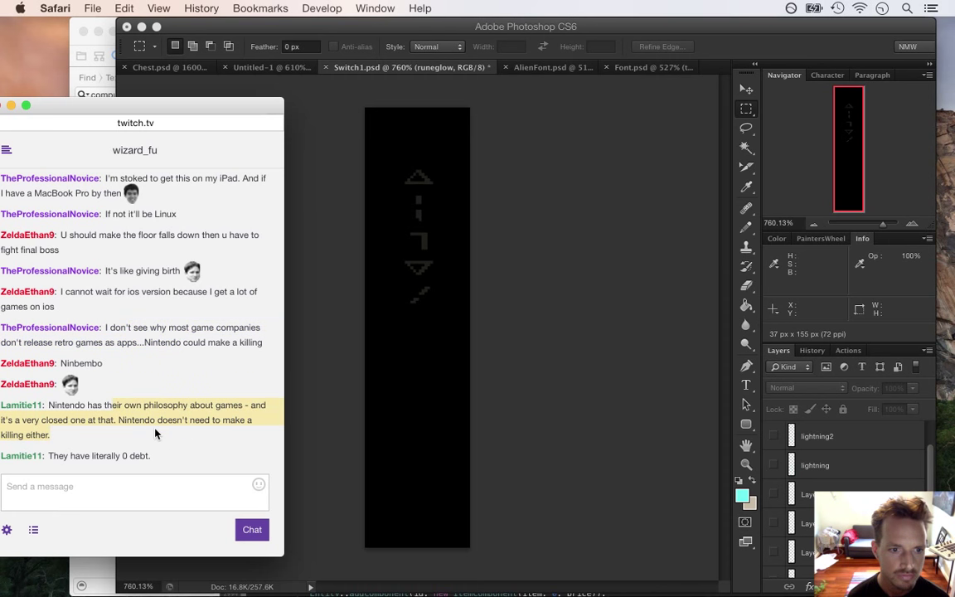
pyautogui.click(98, 458)
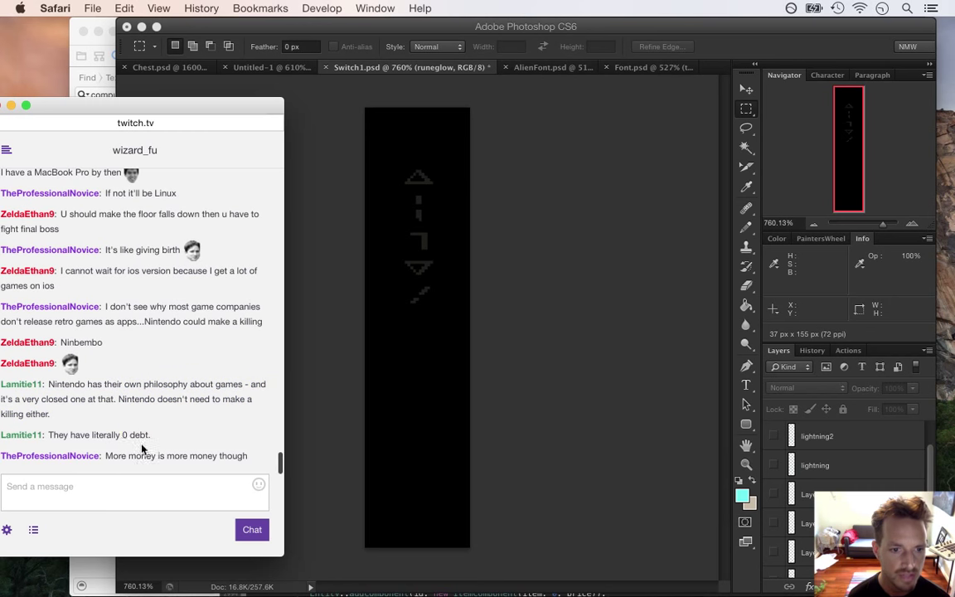
pyautogui.moveTo(117, 438); pyautogui.dragTo(145, 444)
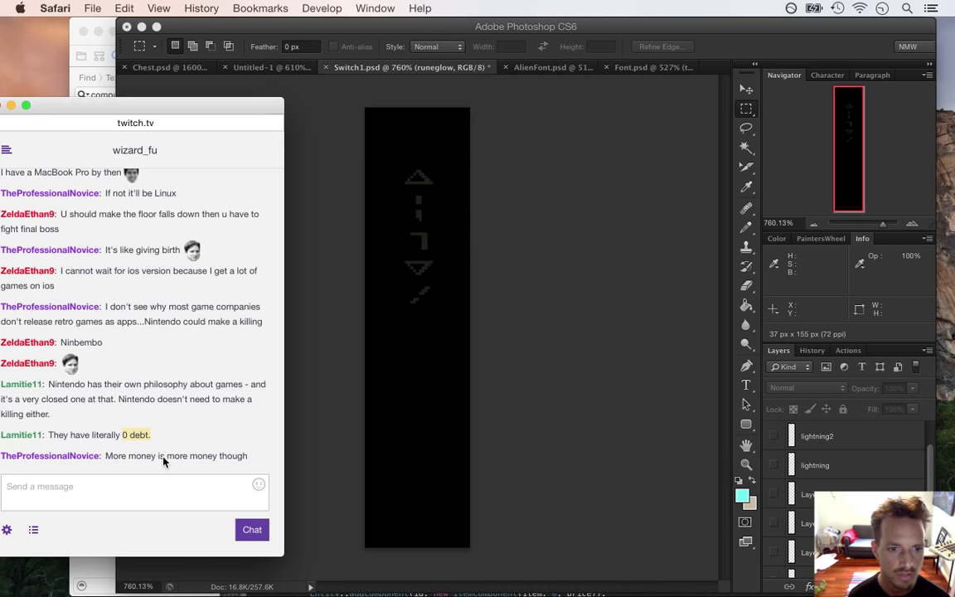
pyautogui.doubleClick(143, 456)
pyautogui.moveTo(201, 464); pyautogui.dragTo(207, 458)
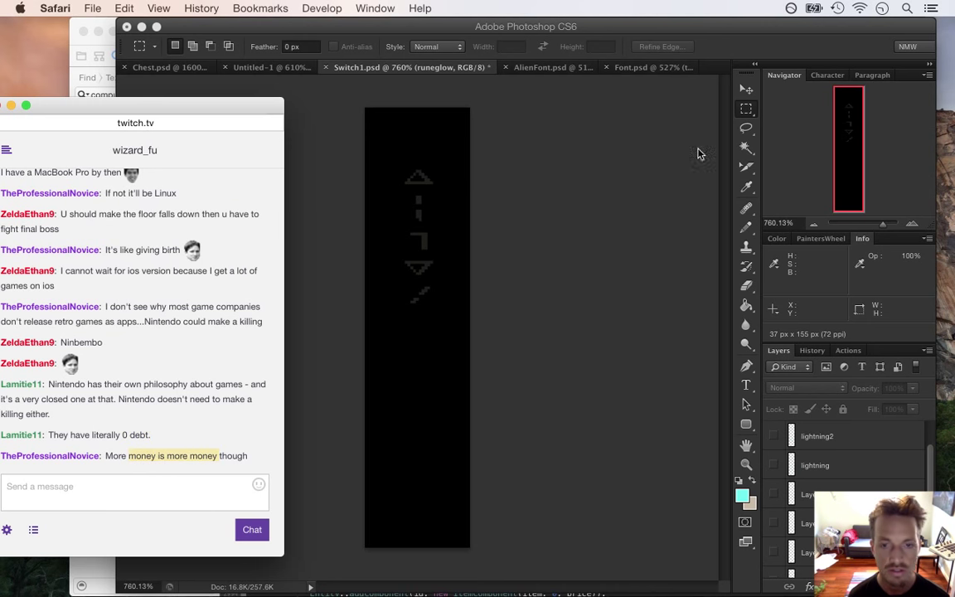
# - Return to Photoshop, hide the black background layer, and show the pedestal on Layer 8 and the pillar on Layer 3 copy 2
pyautogui.click(750, 48)
pyautogui.scroll(-5, 862, 481)
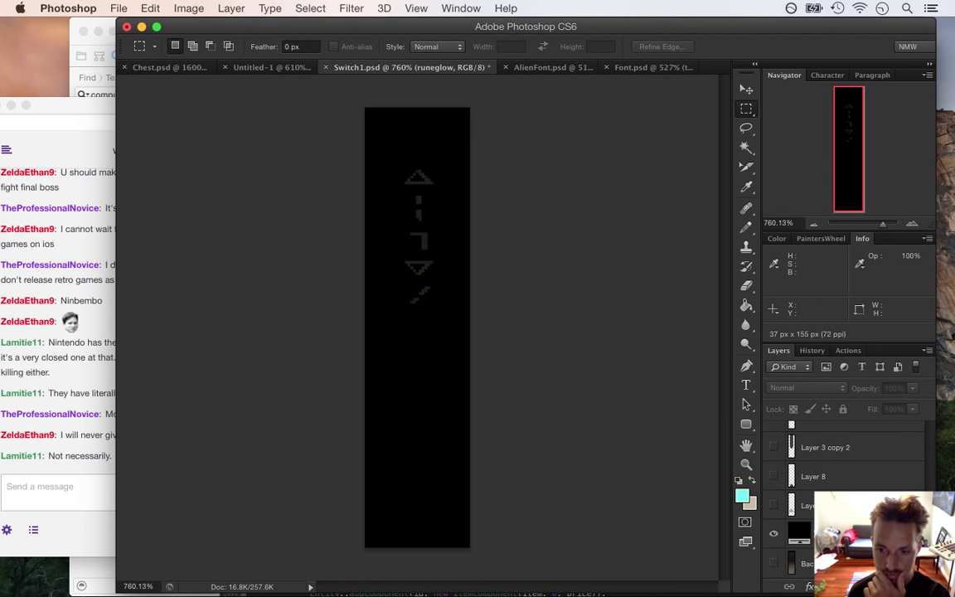
pyautogui.click(773, 533)
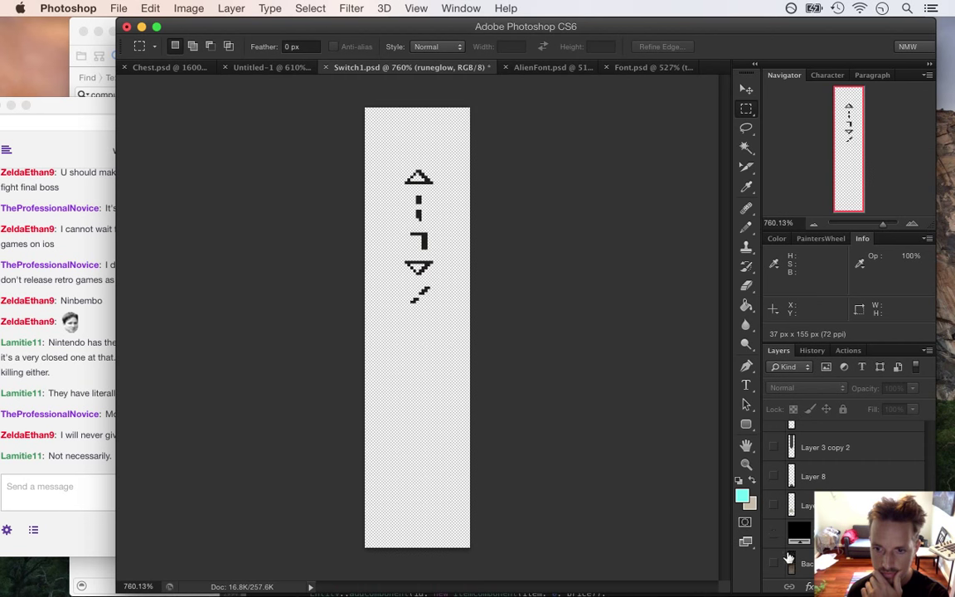
pyautogui.click(773, 505)
pyautogui.click(773, 506)
pyautogui.click(774, 477)
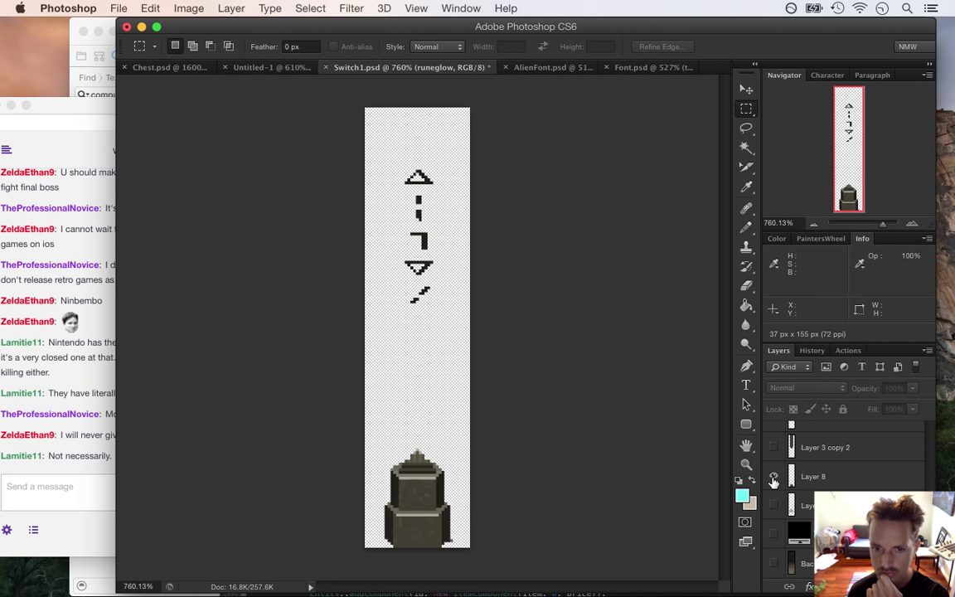
pyautogui.click(773, 447)
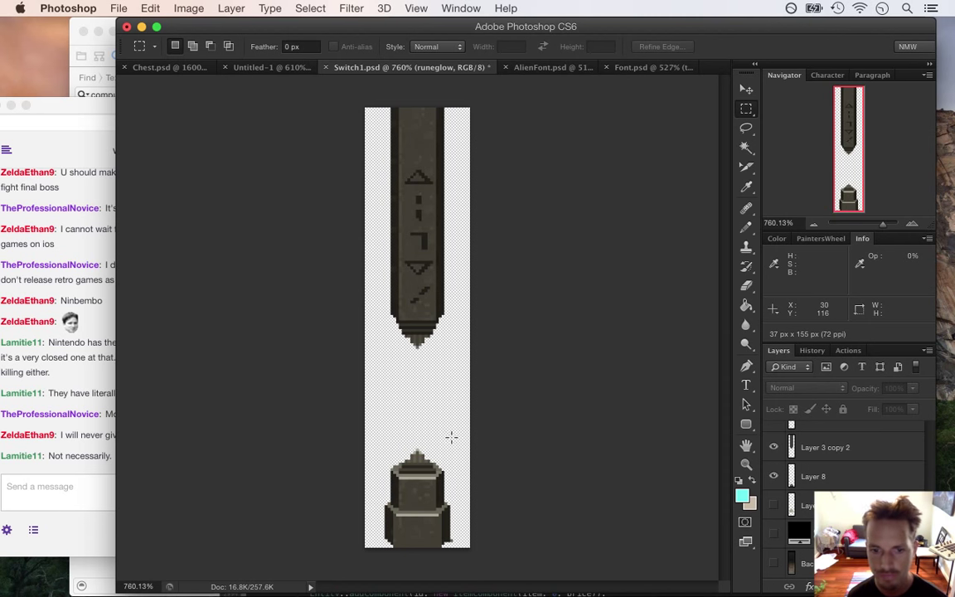
# - Save Switch1.psd and set up a Save for Web export in PNG-24 format
pyautogui.click(118, 8)
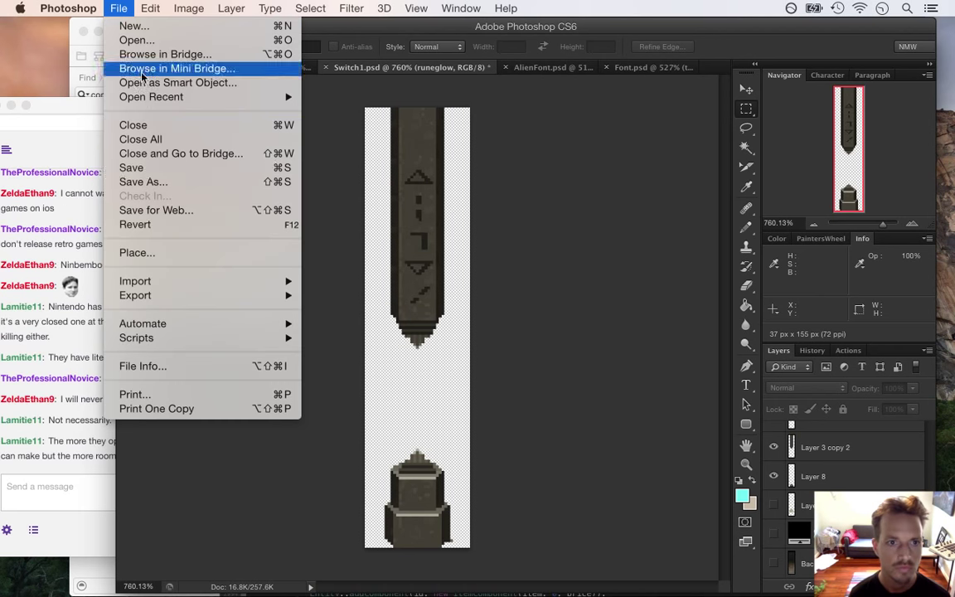
pyautogui.click(137, 164)
pyautogui.click(118, 9)
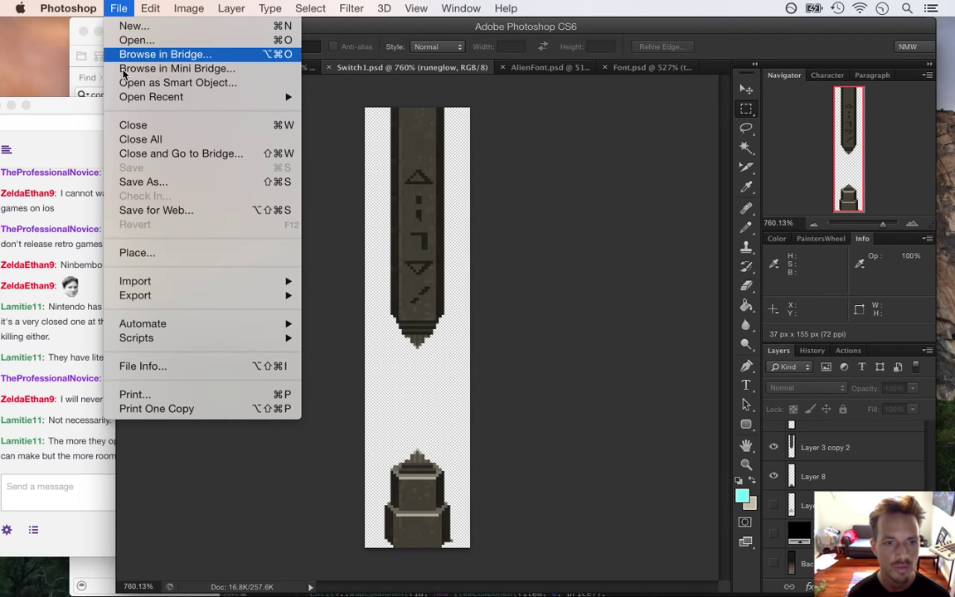
pyautogui.click(189, 215)
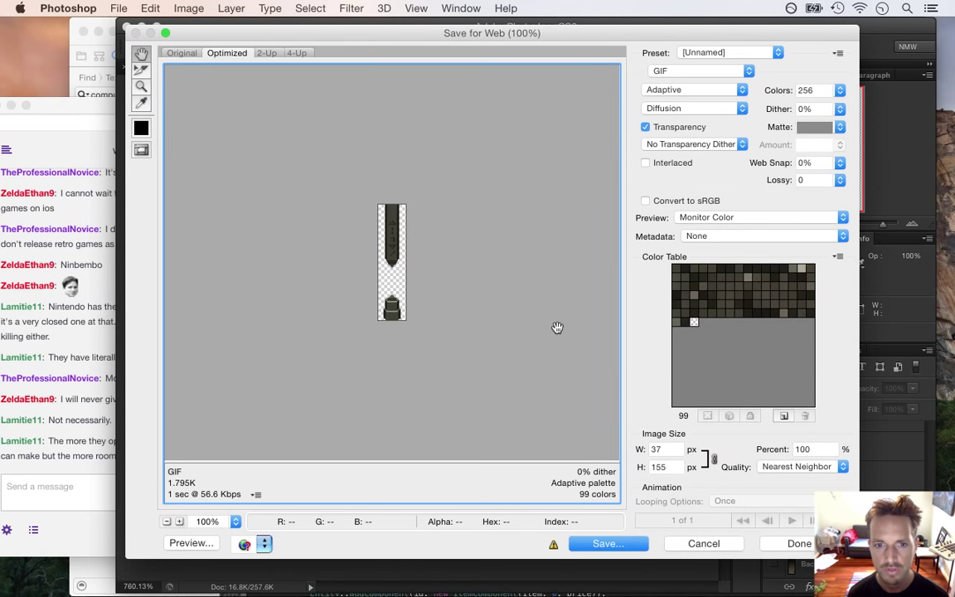
pyautogui.click(687, 72)
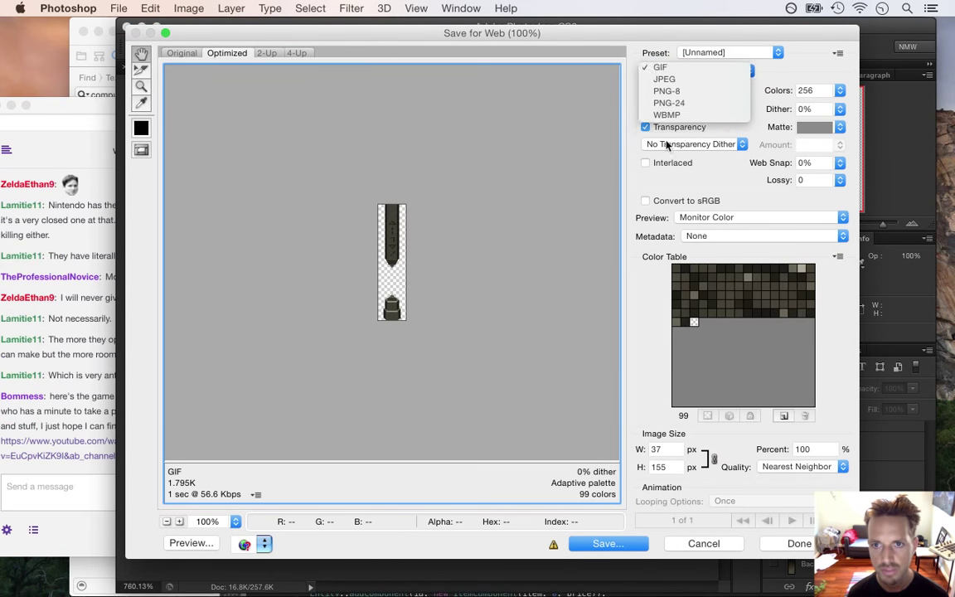
pyautogui.click(671, 106)
# - Save the optimized image as Switch1Base.png in the Items folder inside Sheets
pyautogui.click(623, 545)
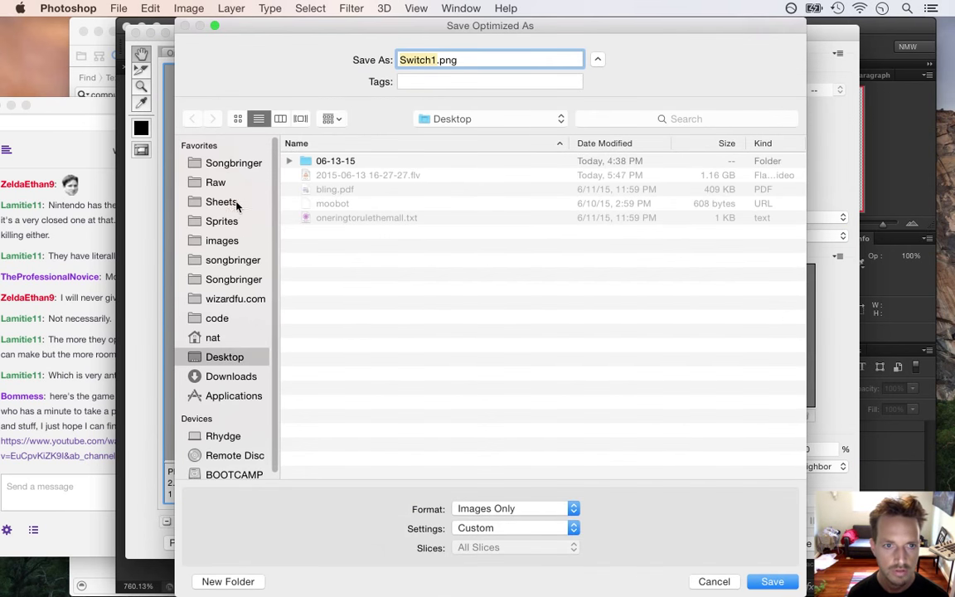
pyautogui.click(228, 202)
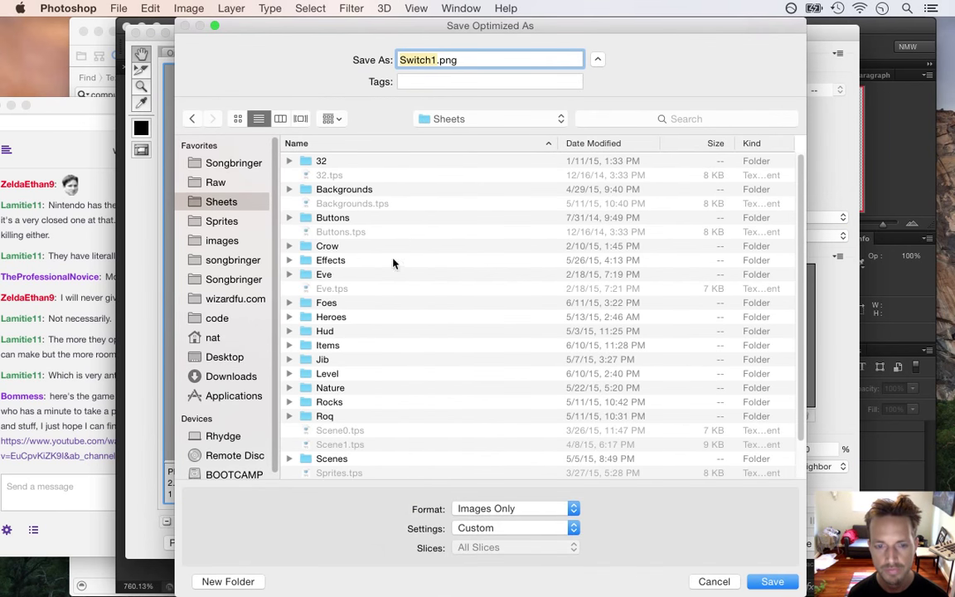
pyautogui.doubleClick(349, 345)
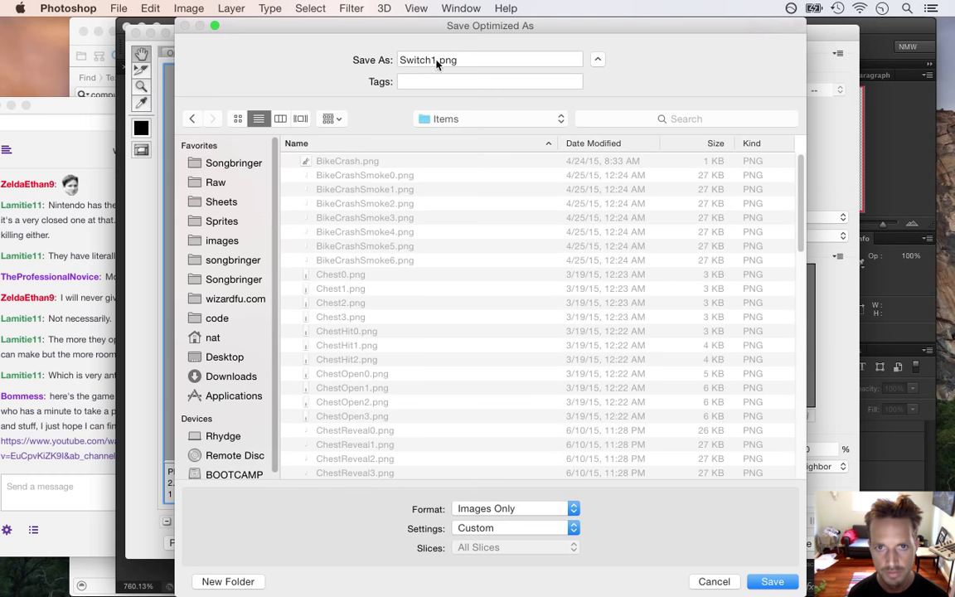
pyautogui.click(437, 60)
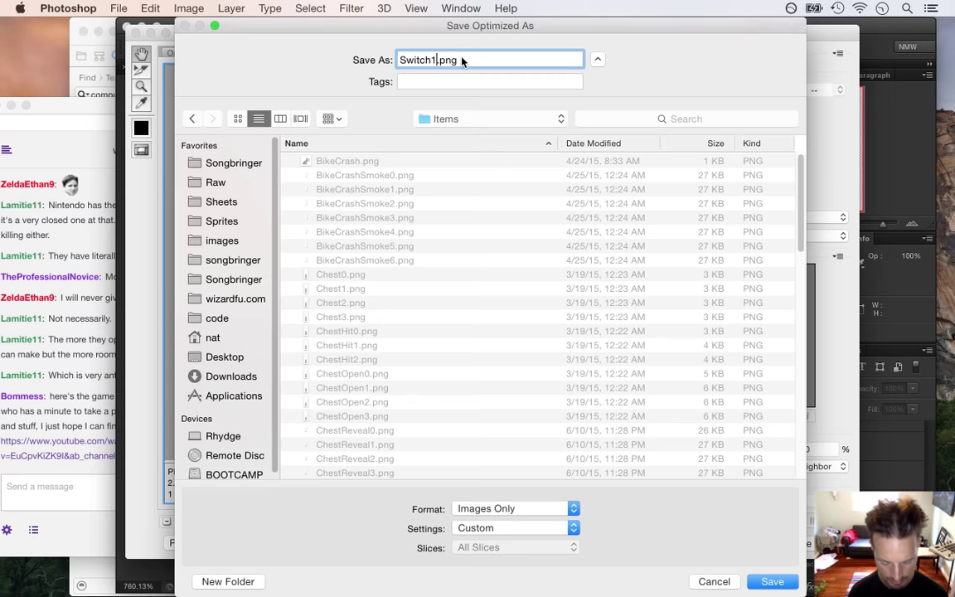
pyautogui.write('Base')
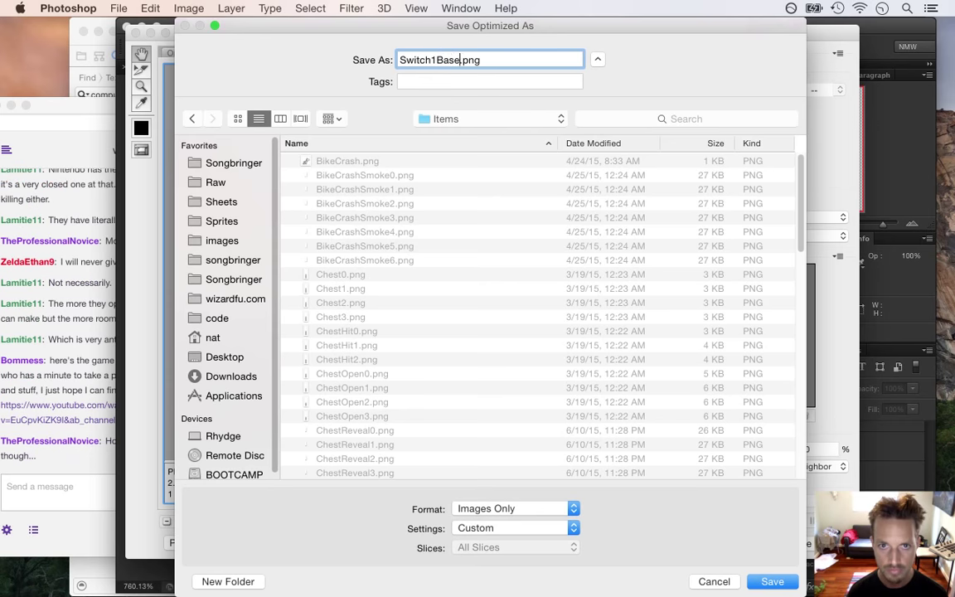
pyautogui.press('Return')
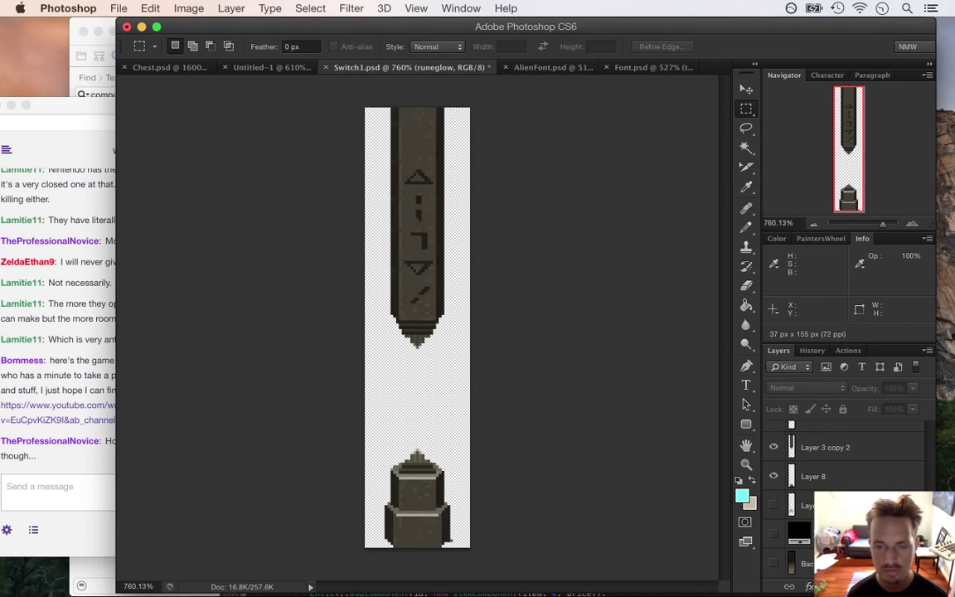
pyautogui.click(773, 469)
pyautogui.click(773, 447)
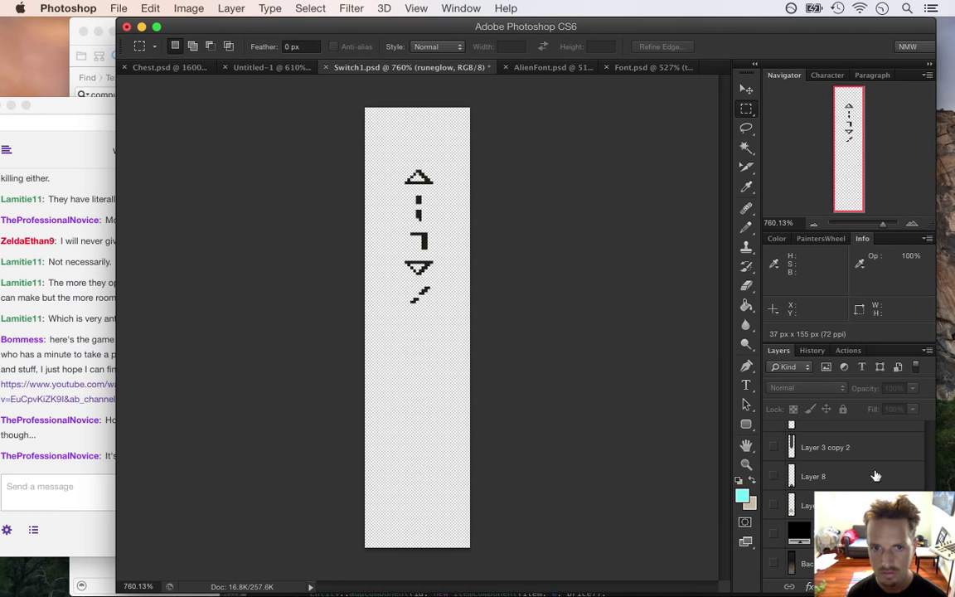
pyautogui.scroll(2, 854, 464)
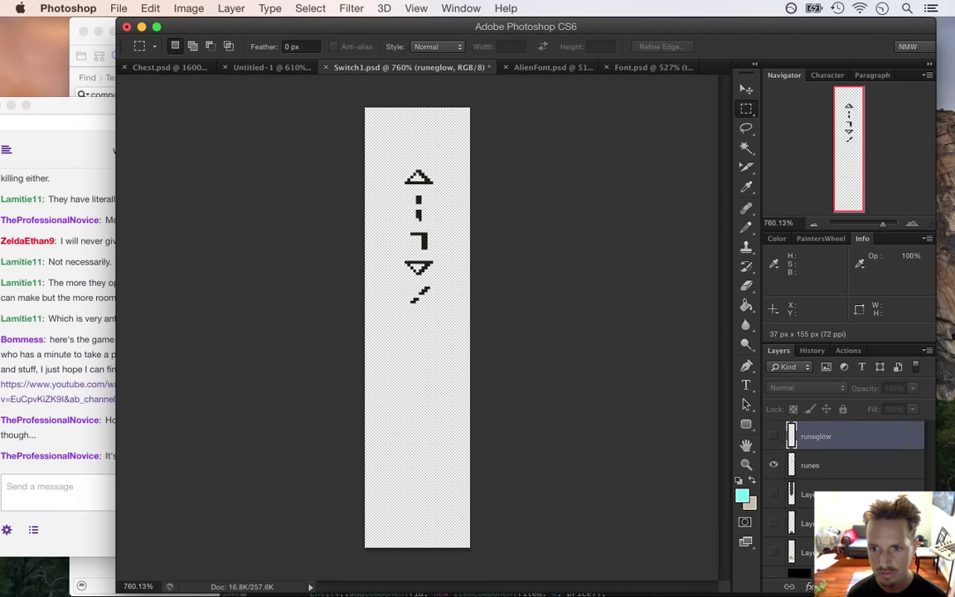
pyautogui.click(773, 498)
pyautogui.click(773, 466)
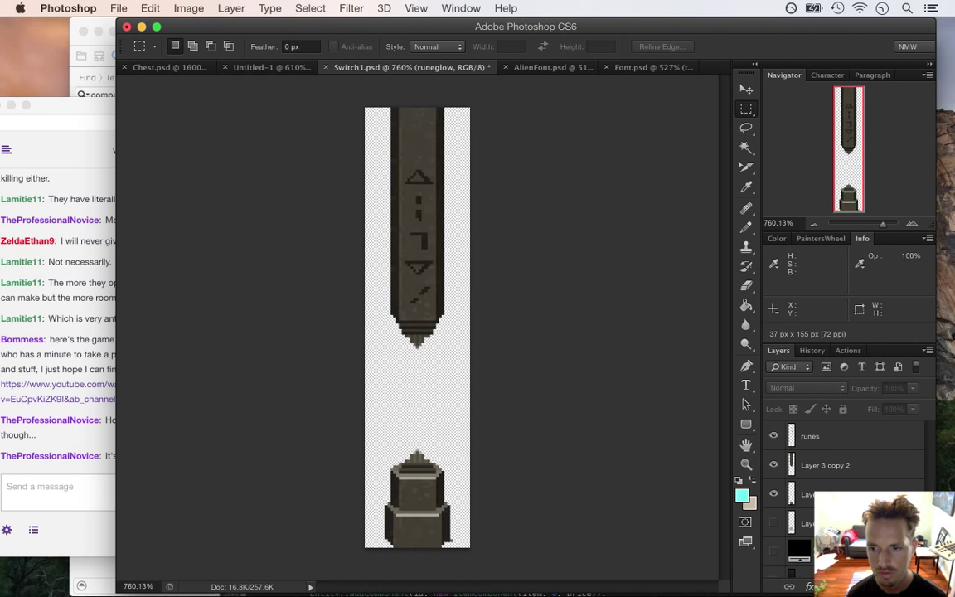
# - Group the runes layer and name the new group base
pyautogui.scroll(2, 853, 481)
pyautogui.click(829, 495)
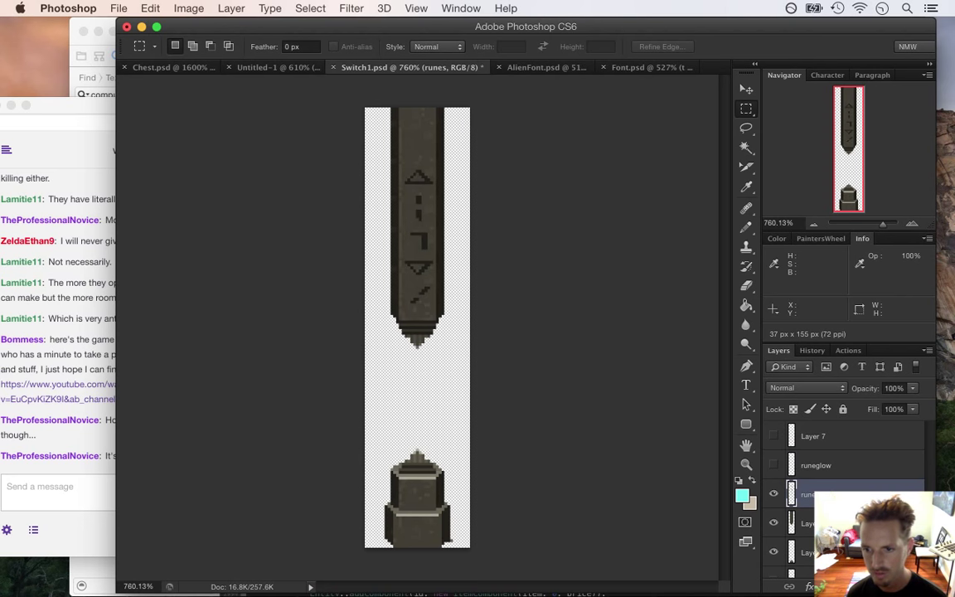
pyautogui.hotkey('ctrl', 'g')
pyautogui.doubleClick(831, 488)
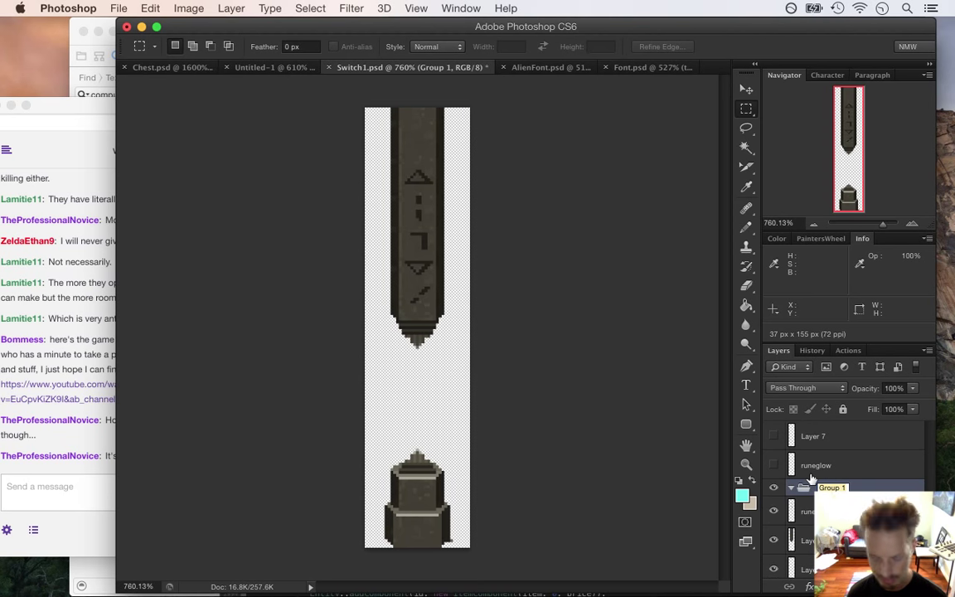
pyautogui.write('base')
pyautogui.press('Return')
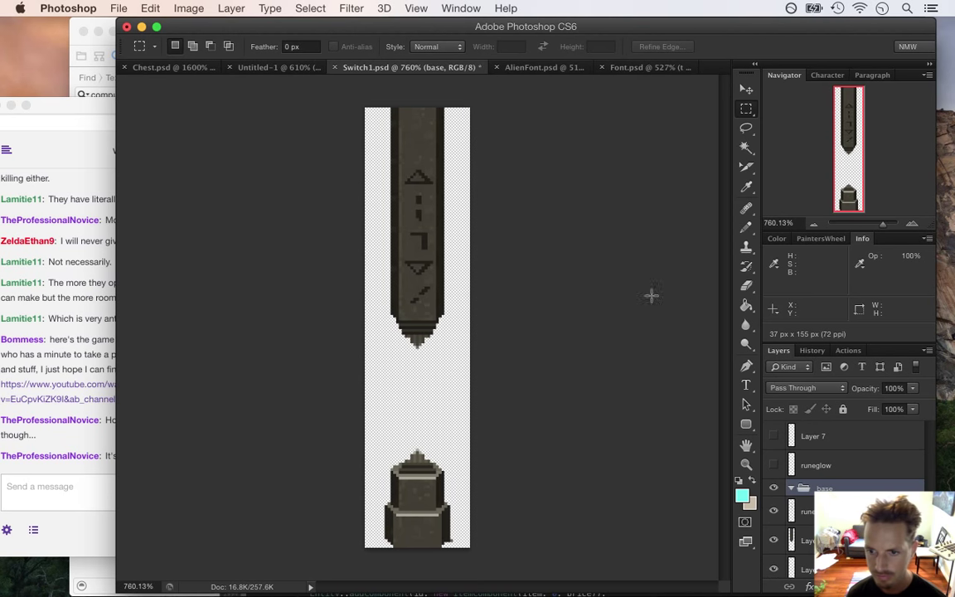
# - Move Layer 3 copy 2 and Layer 8 into the base group with the runes layer, and save Switch1.psd
pyautogui.hotkey('alt', '[')
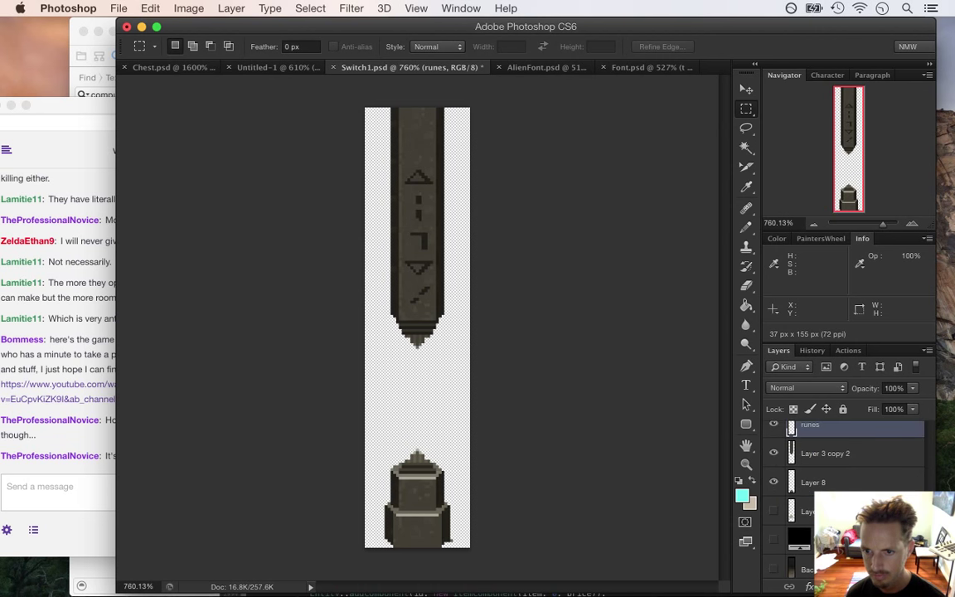
pyautogui.keyDown('shift'); pyautogui.click(849, 478); pyautogui.keyUp('shift')
pyautogui.moveTo(848, 478); pyautogui.dragTo(847, 539)
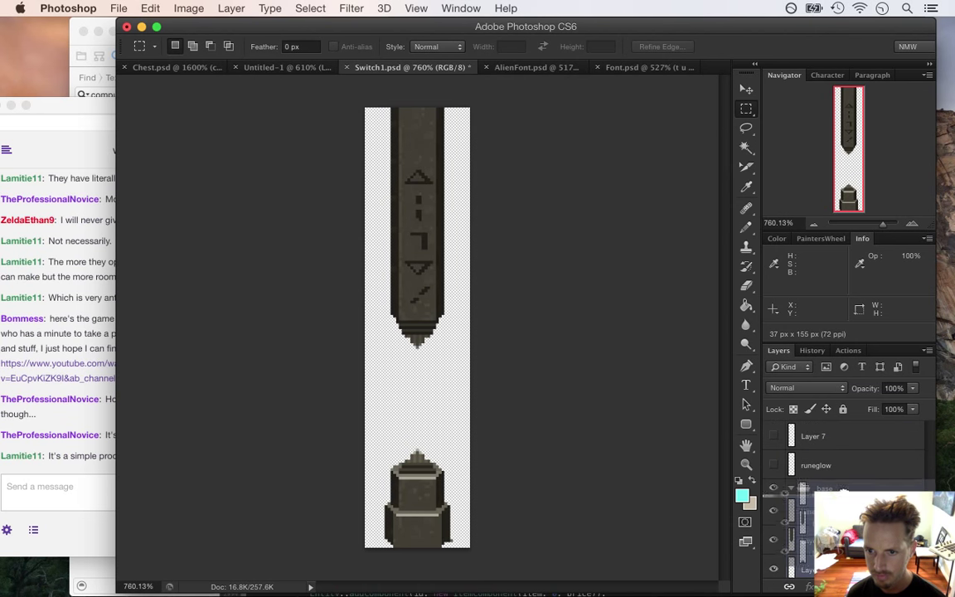
pyautogui.click(791, 489)
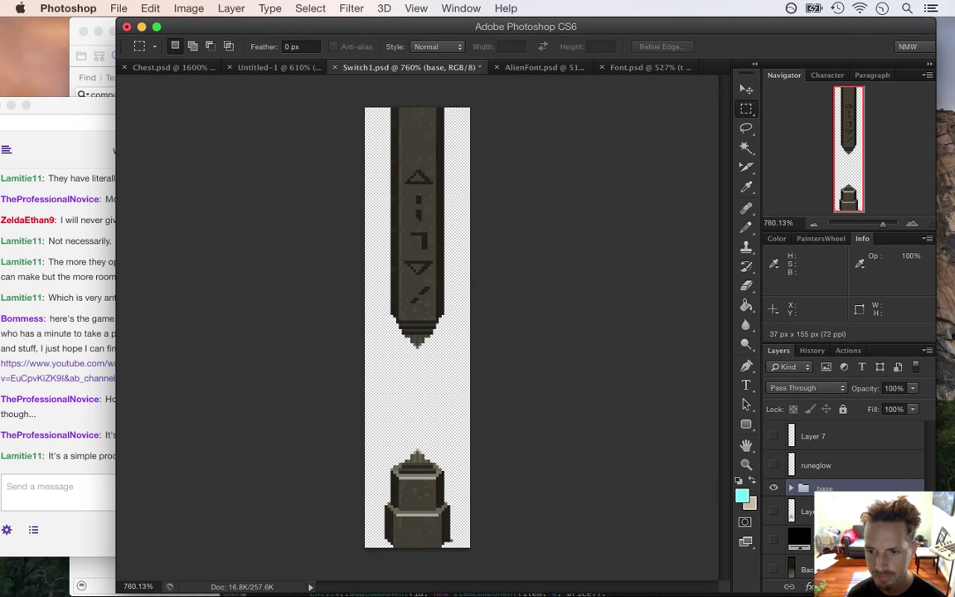
pyautogui.rightClick(798, 538)
pyautogui.click(719, 475)
pyautogui.press('super+s')
# - Switch to the Twitch chat in Safari and read the viewer's message about the game they are making
pyautogui.click(77, 290)
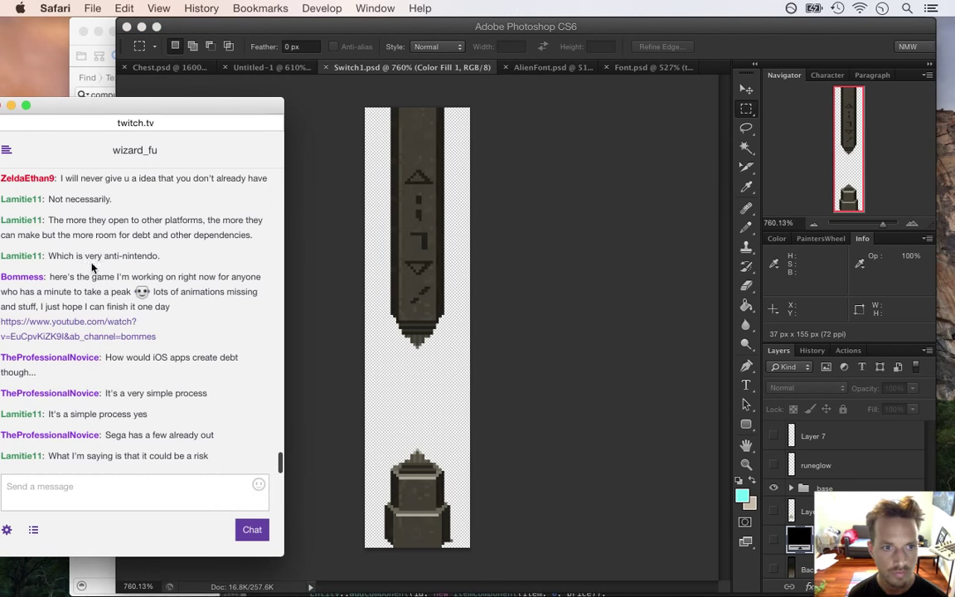
pyautogui.moveTo(76, 202); pyautogui.dragTo(125, 235)
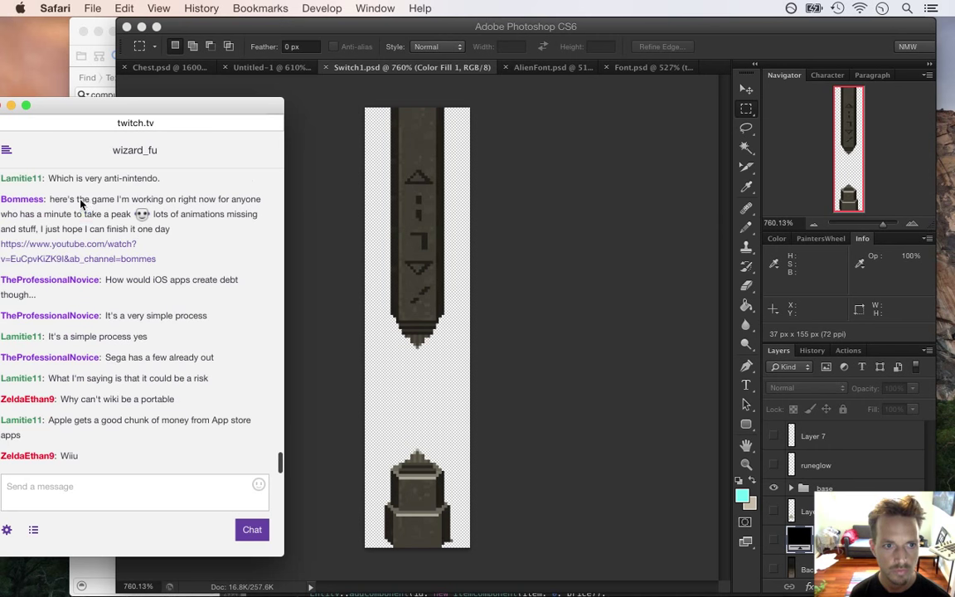
pyautogui.moveTo(79, 200); pyautogui.dragTo(139, 212)
pyautogui.click(103, 201)
# - Copy the viewer's YouTube link from the chat and open it in a new browser window
pyautogui.rightClick(101, 247)
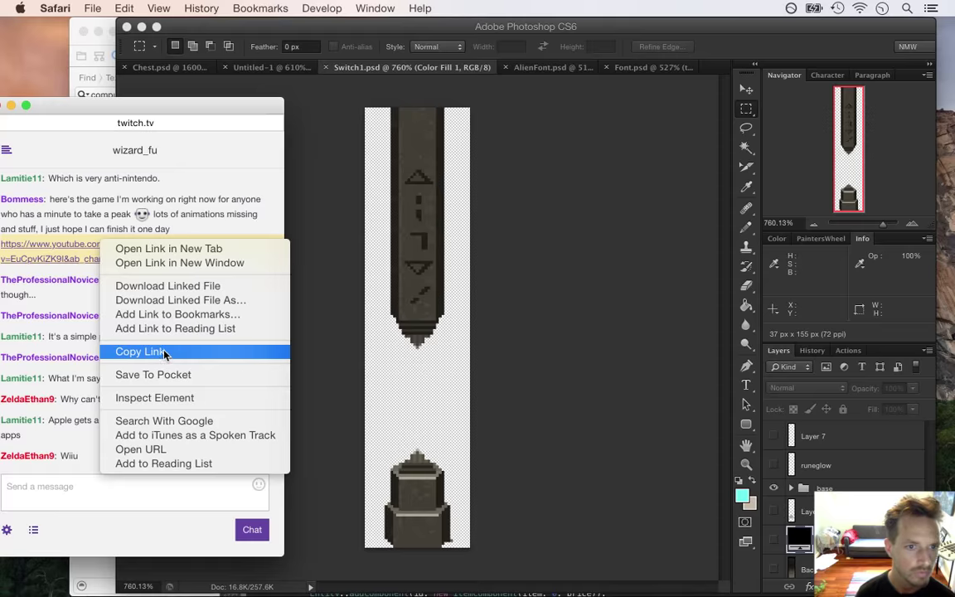
pyautogui.click(153, 351)
pyautogui.press('super+n')
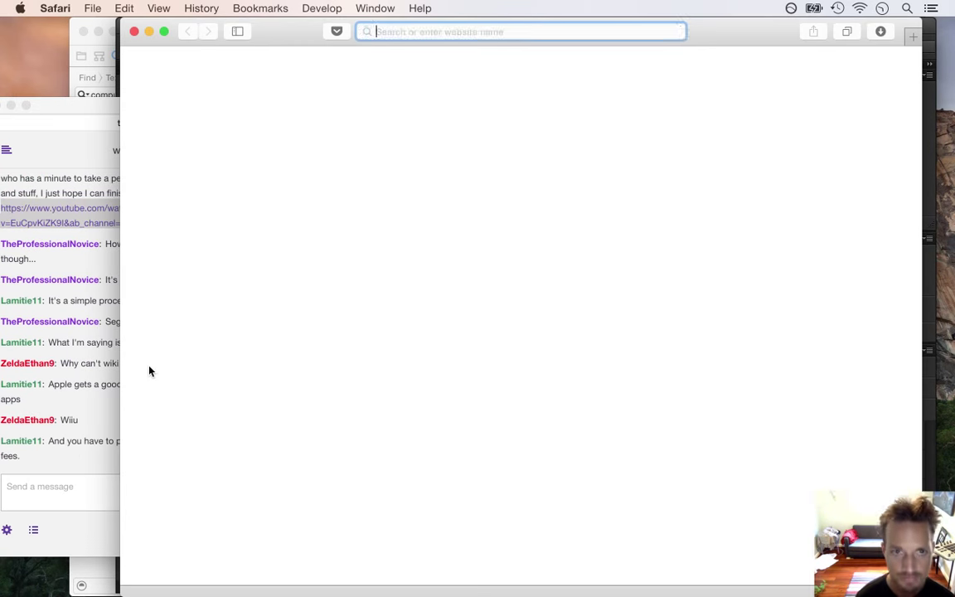
pyautogui.press('super+v')
pyautogui.press('Return')
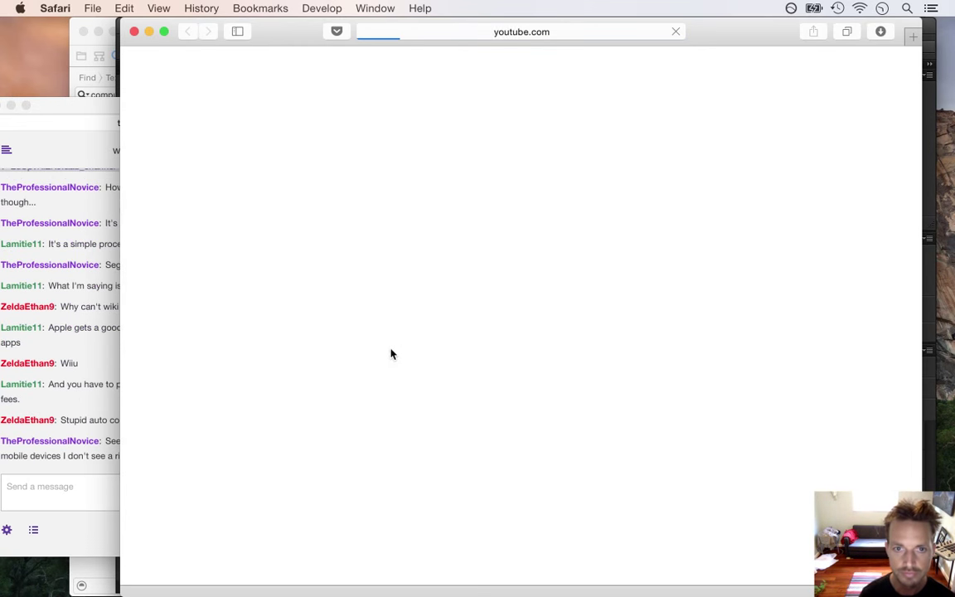
# - Watch the dota fangame video in theater mode, adjusting the system volume, and close its window when it ends
pyautogui.press('XF86AudioMute')
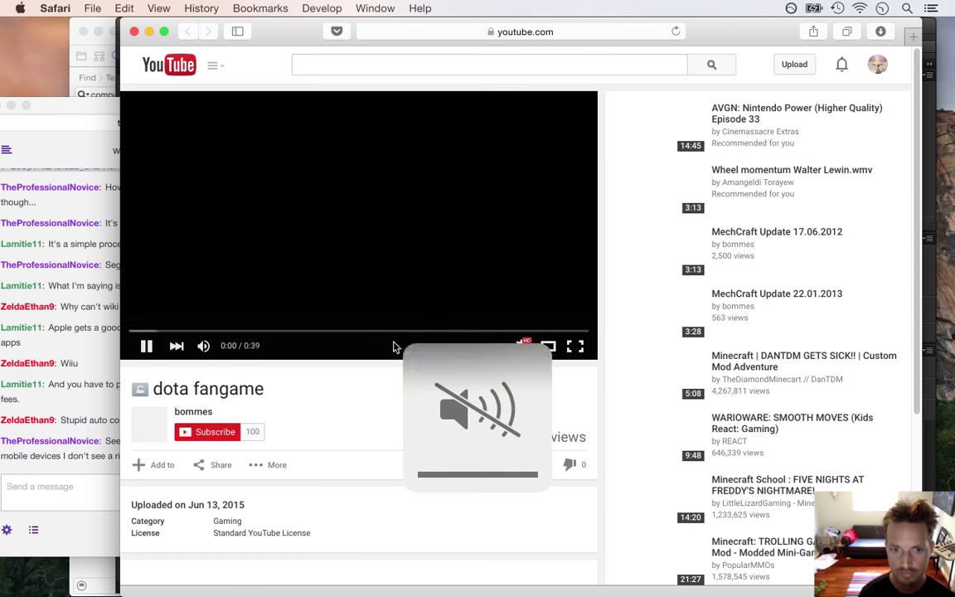
pyautogui.press('XF86AudioMute')
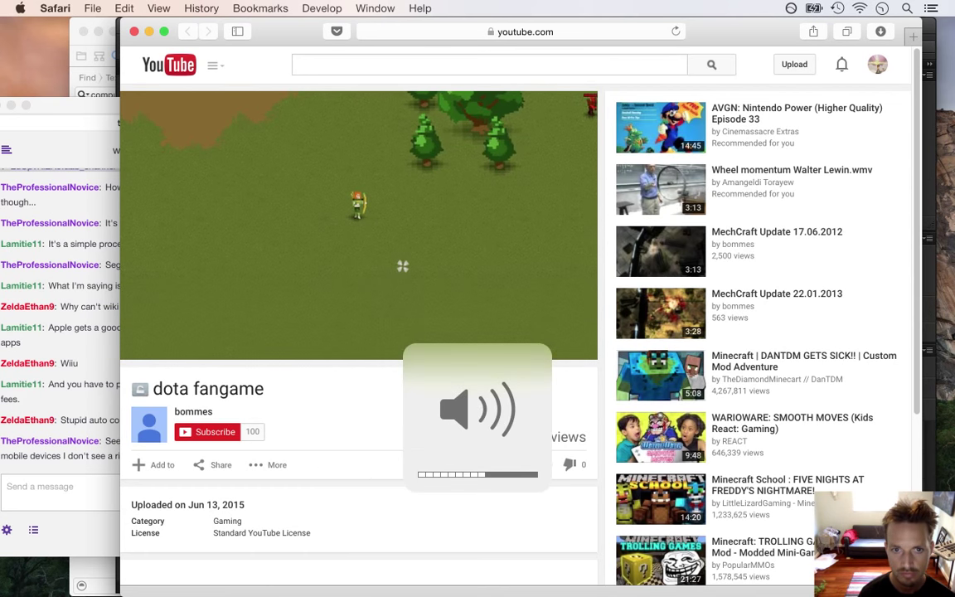
pyautogui.press('XF86AudioRaiseVolume')
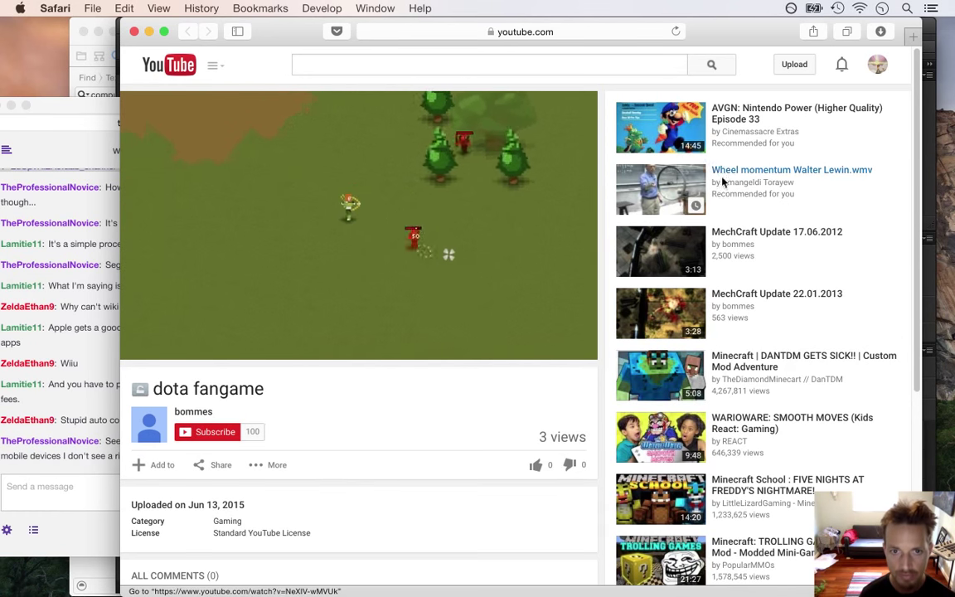
pyautogui.press('XF86AudioRaiseVolume')
pyautogui.press('XF86AudioLowerVolume')
pyautogui.press('XF86AudioLowerVolume')
pyautogui.press('XF86AudioLowerVolume')
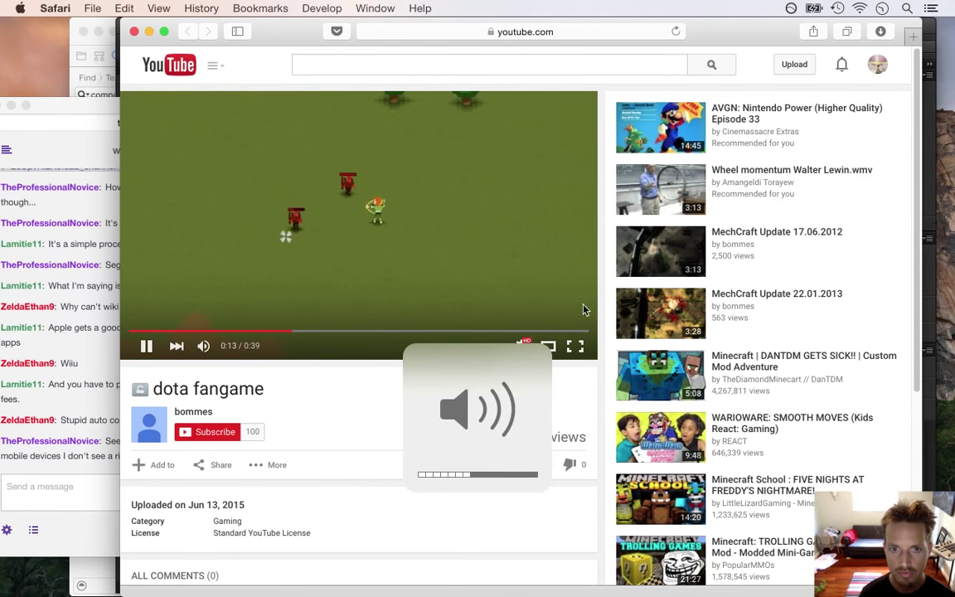
pyautogui.click(548, 345)
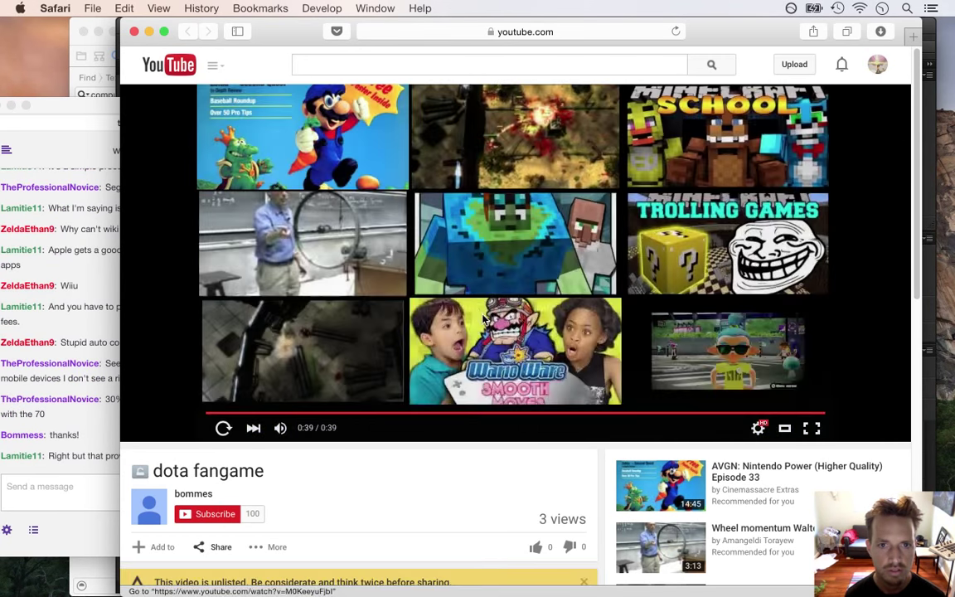
pyautogui.click(134, 32)
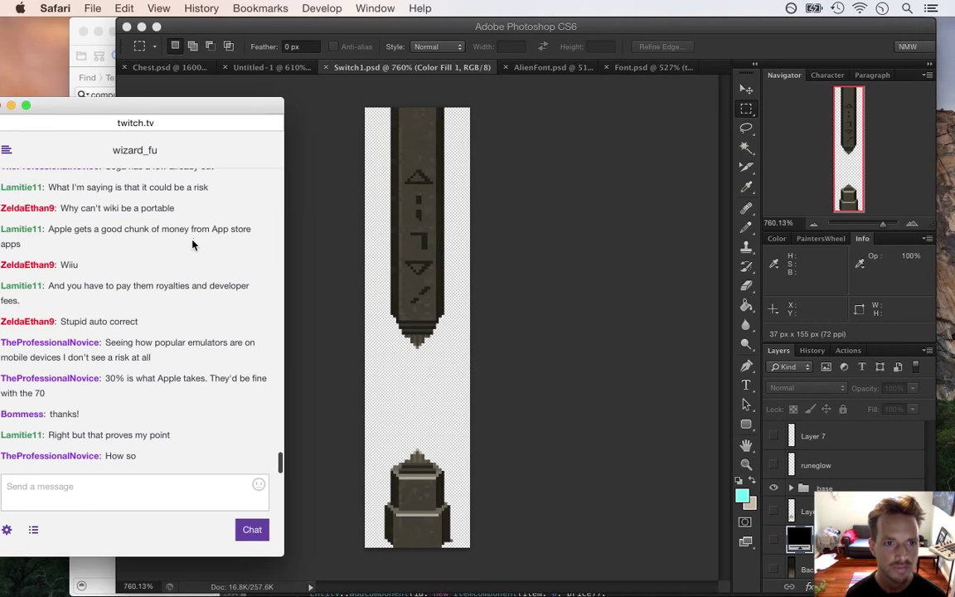
# - Read through the Twitch chat discussion about Nintendo, App Store fees and demand for mobile games
pyautogui.moveTo(279, 458)
pyautogui.mouseDown()
pyautogui.moveTo(280, 440)
pyautogui.moveTo(279, 447)
pyautogui.mouseUp()
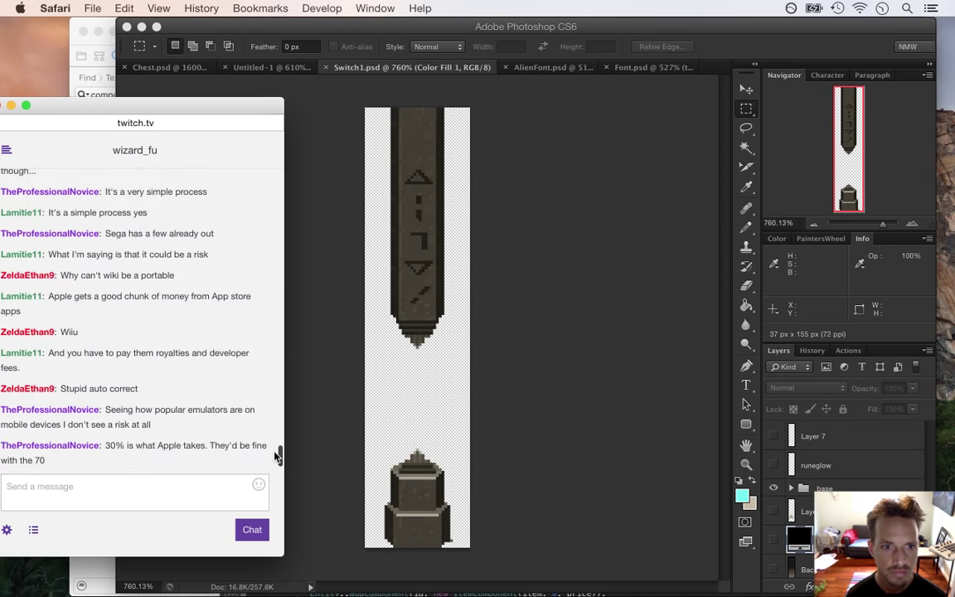
pyautogui.moveTo(129, 223); pyautogui.dragTo(214, 223)
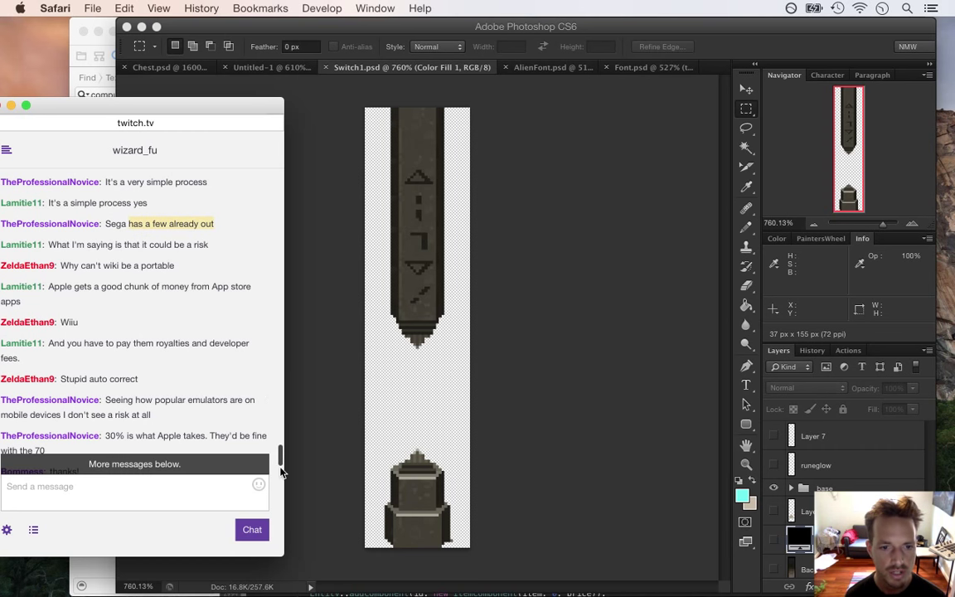
pyautogui.scroll(-3, 280, 456)
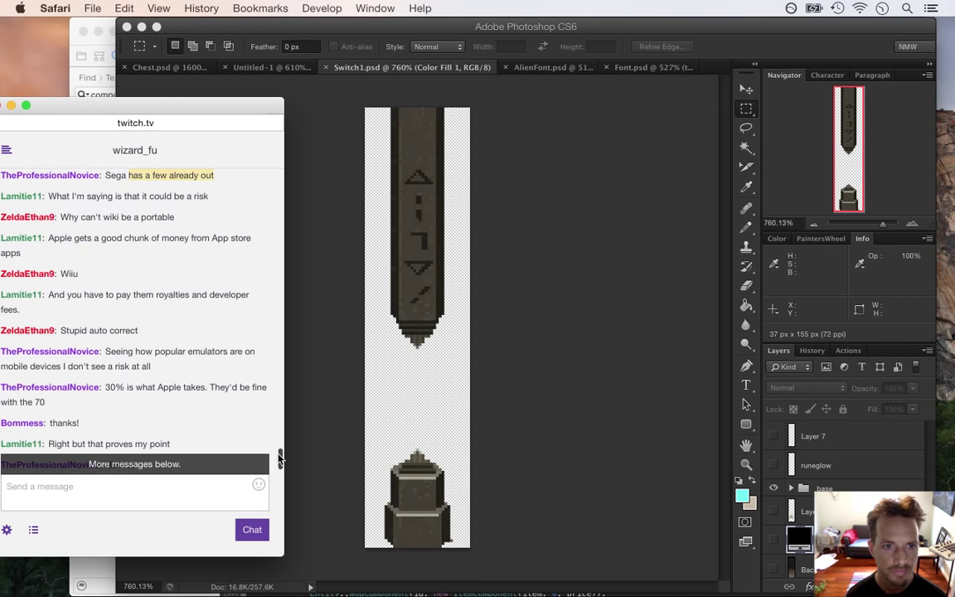
pyautogui.scroll(-2, 280, 459)
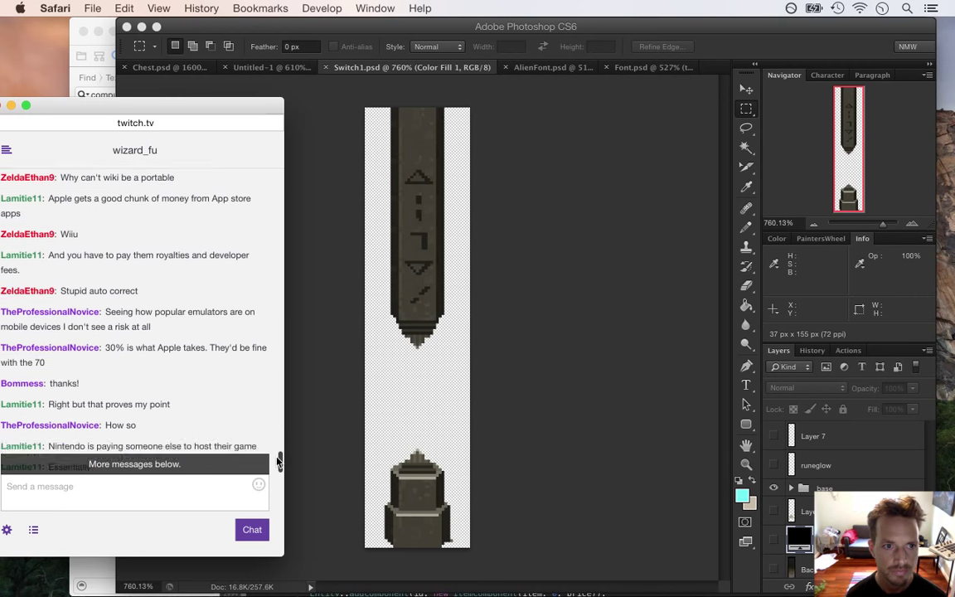
pyautogui.moveTo(162, 209); pyautogui.dragTo(257, 209)
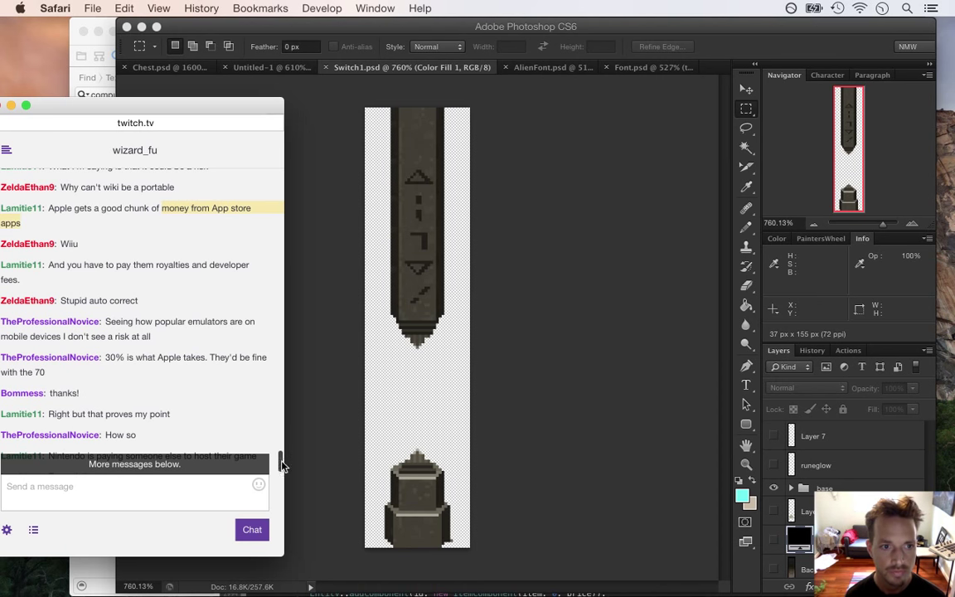
pyautogui.click(278, 464)
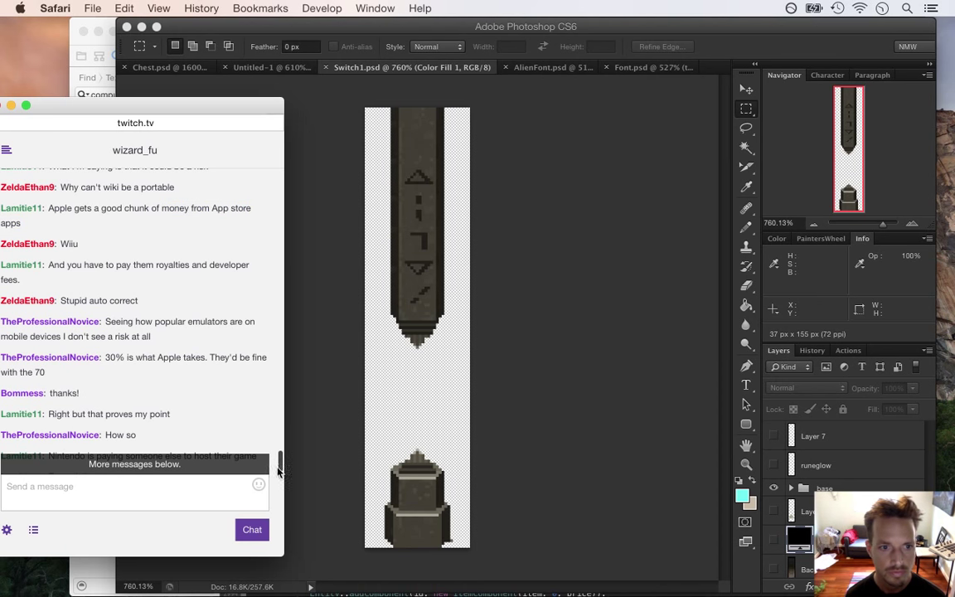
pyautogui.moveTo(278, 469); pyautogui.dragTo(280, 472)
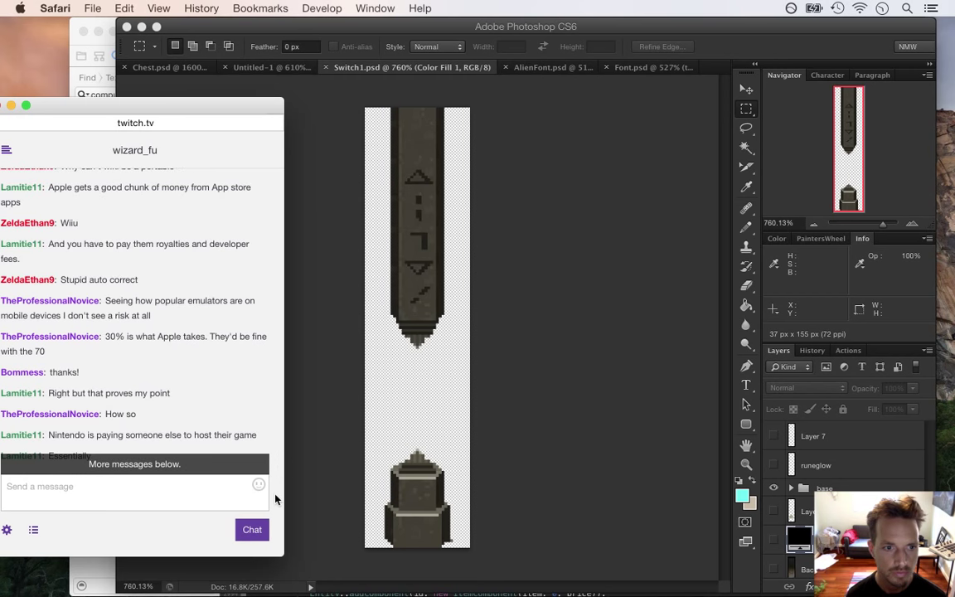
pyautogui.scroll(-1, 165, 399)
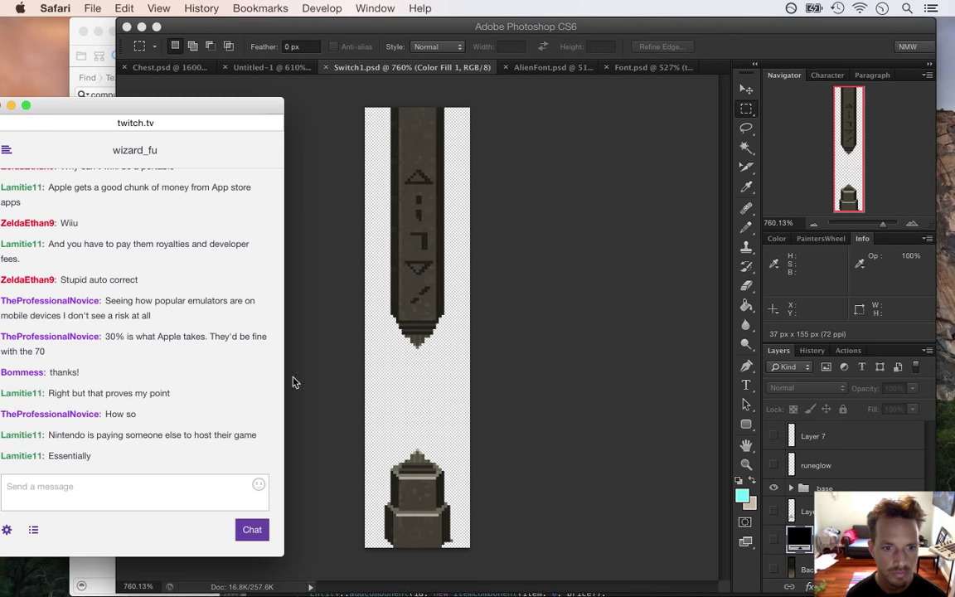
pyautogui.moveTo(106, 441); pyautogui.dragTo(274, 436)
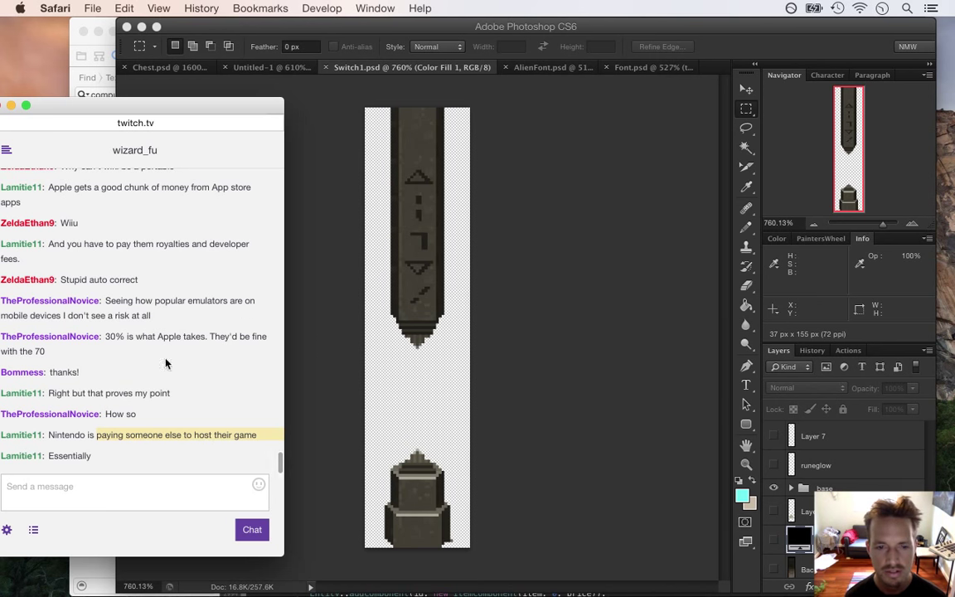
pyautogui.click(107, 430)
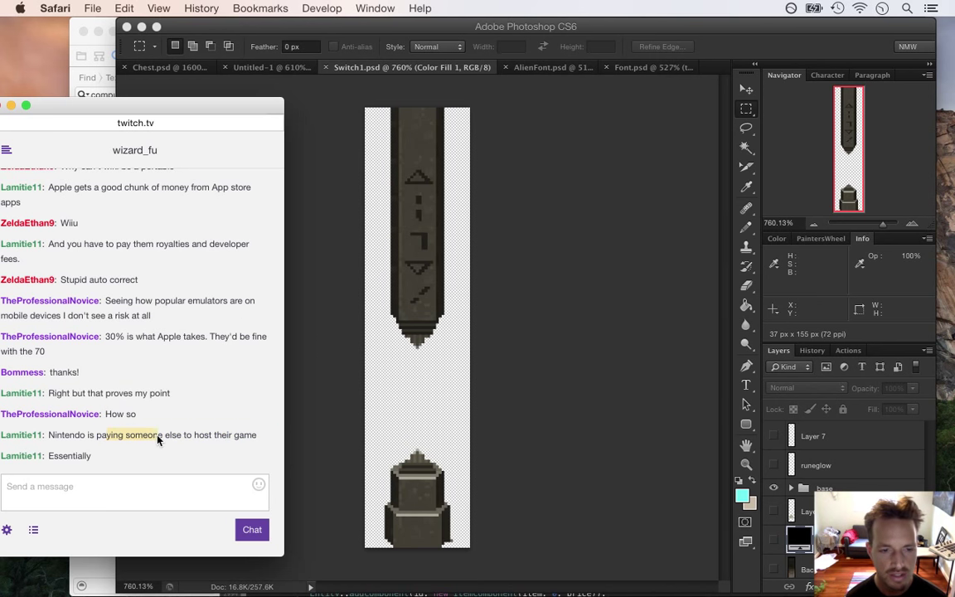
pyautogui.moveTo(181, 434); pyautogui.dragTo(1, 434)
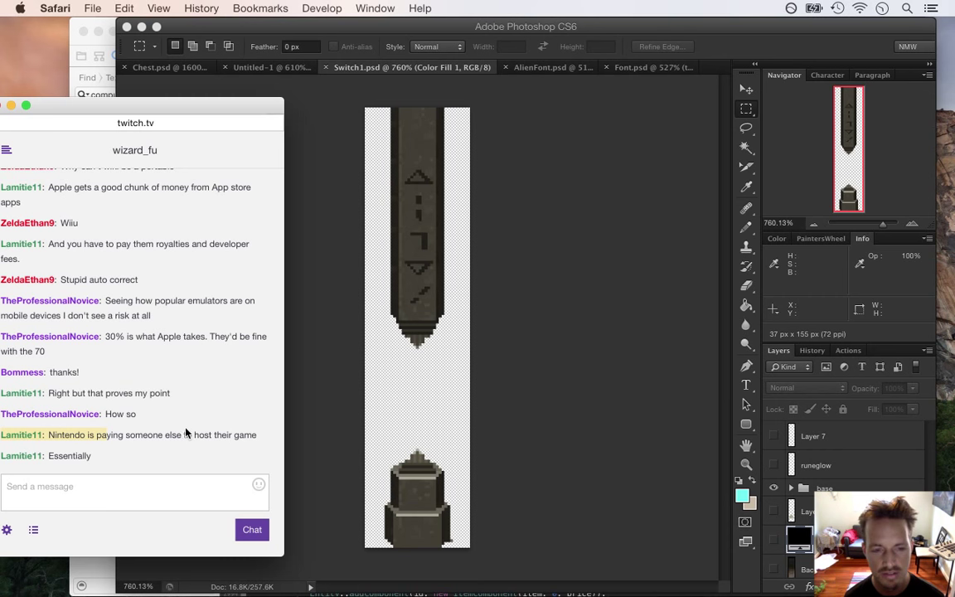
pyautogui.click(187, 439)
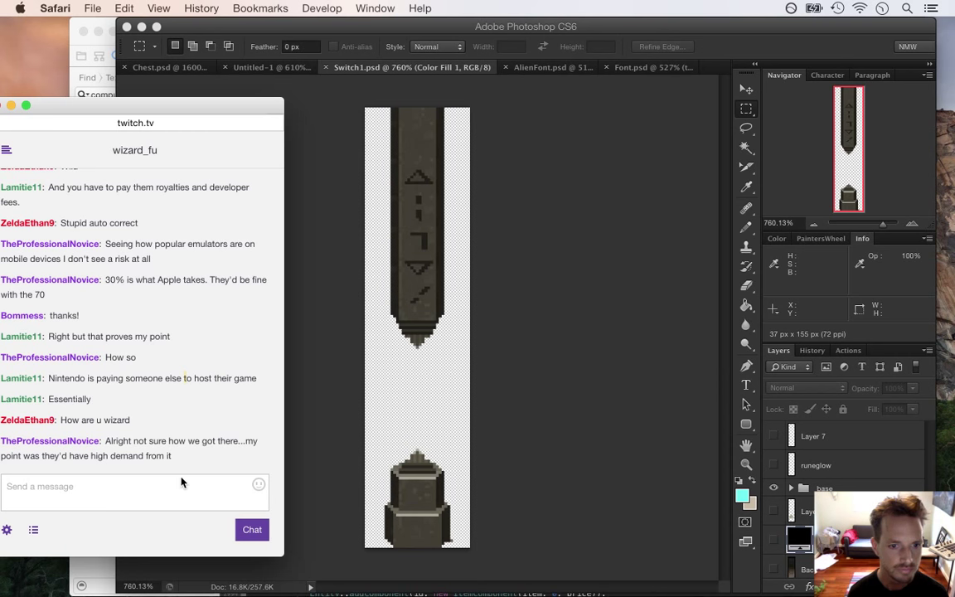
pyautogui.moveTo(133, 441); pyautogui.dragTo(152, 455)
pyautogui.click(52, 455)
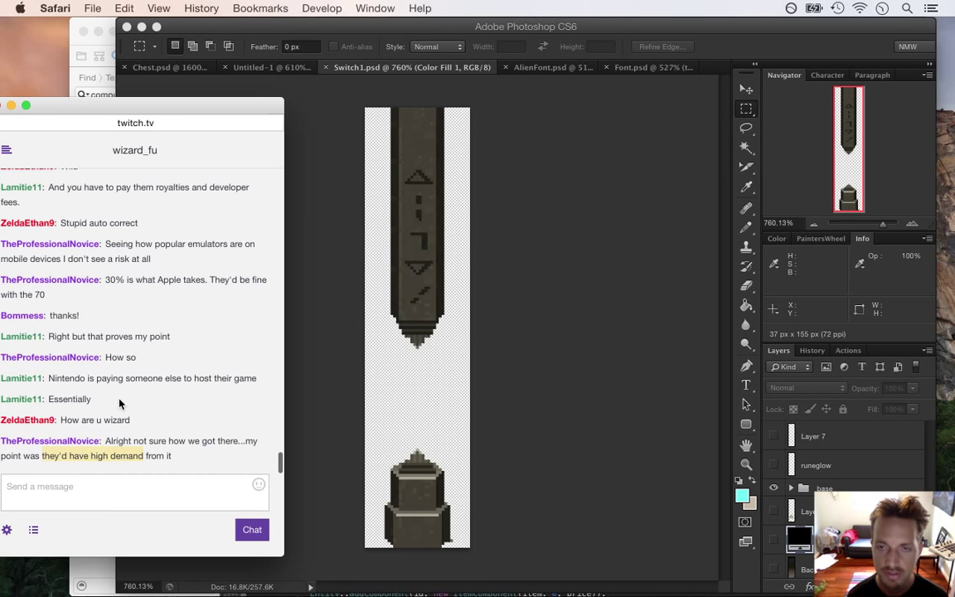
# - Open the retrovgs.com website in a new Safari window
pyautogui.click(743, 47)
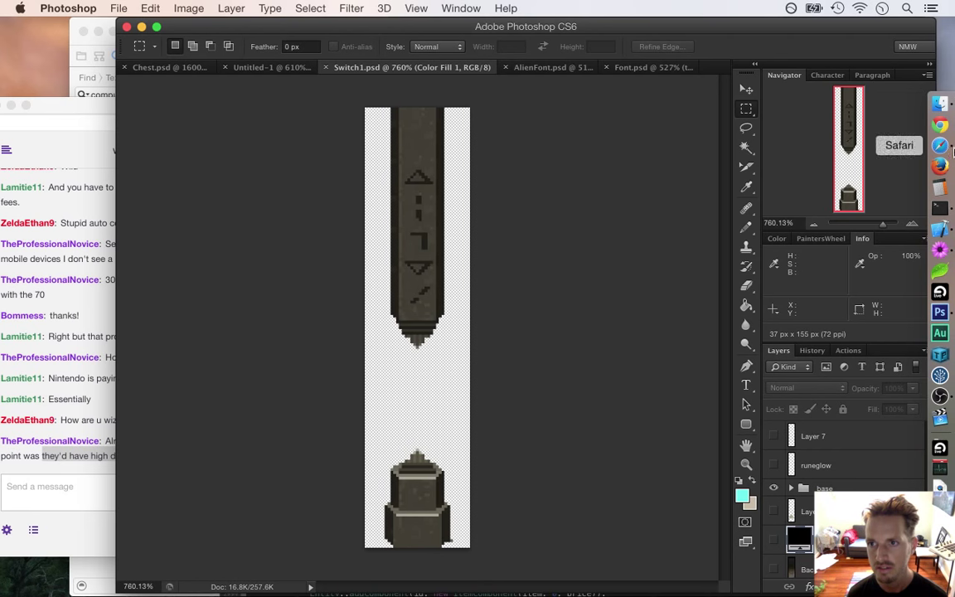
pyautogui.click(942, 145)
pyautogui.press('super+n')
pyautogui.write('retrovgs.com')
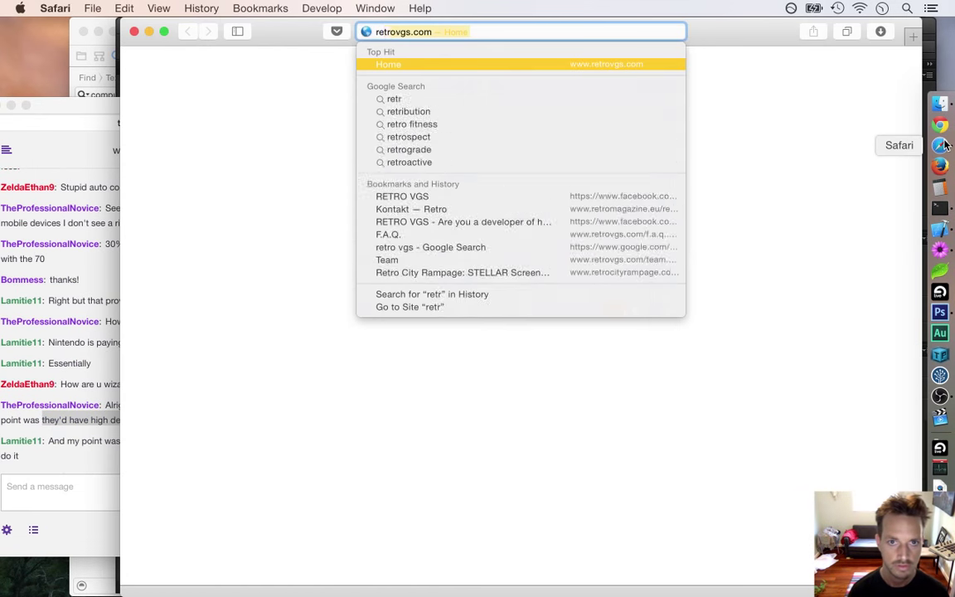
pyautogui.press('Return')
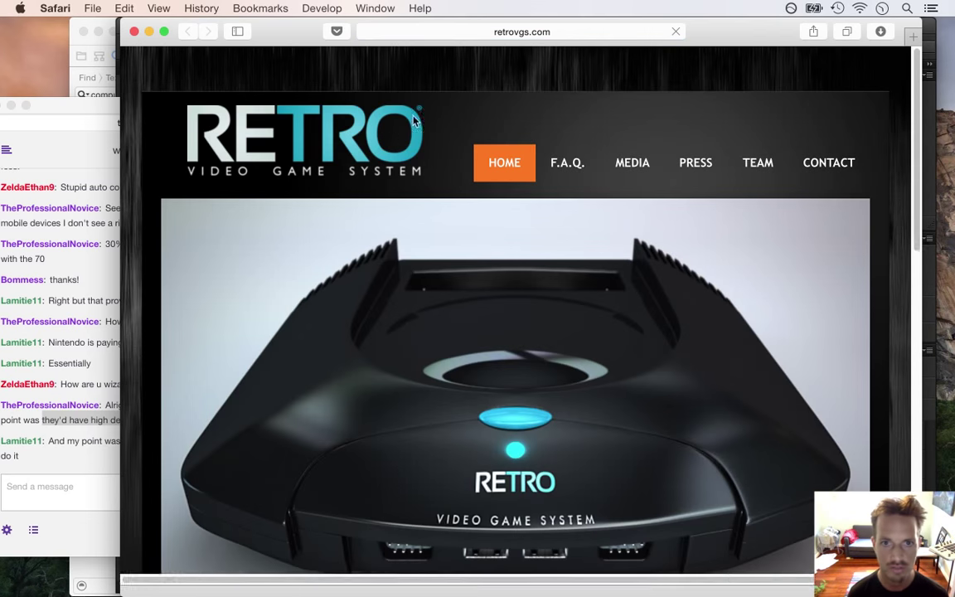
# - Copy the retrovgs.com page address and post it as a message in the Twitch chat
pyautogui.click(557, 31)
pyautogui.press('super+c')
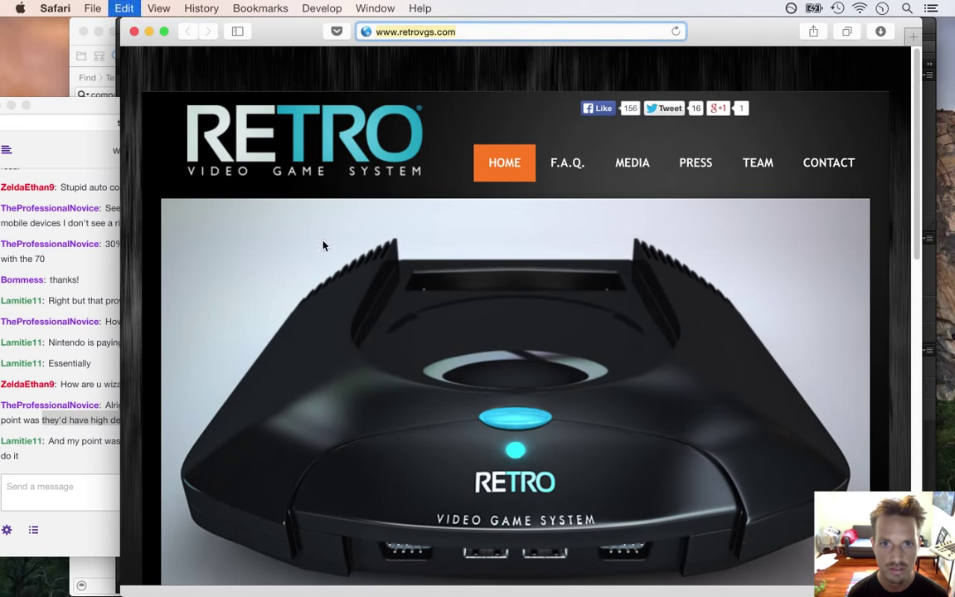
pyautogui.click(79, 506)
pyautogui.press('super+v')
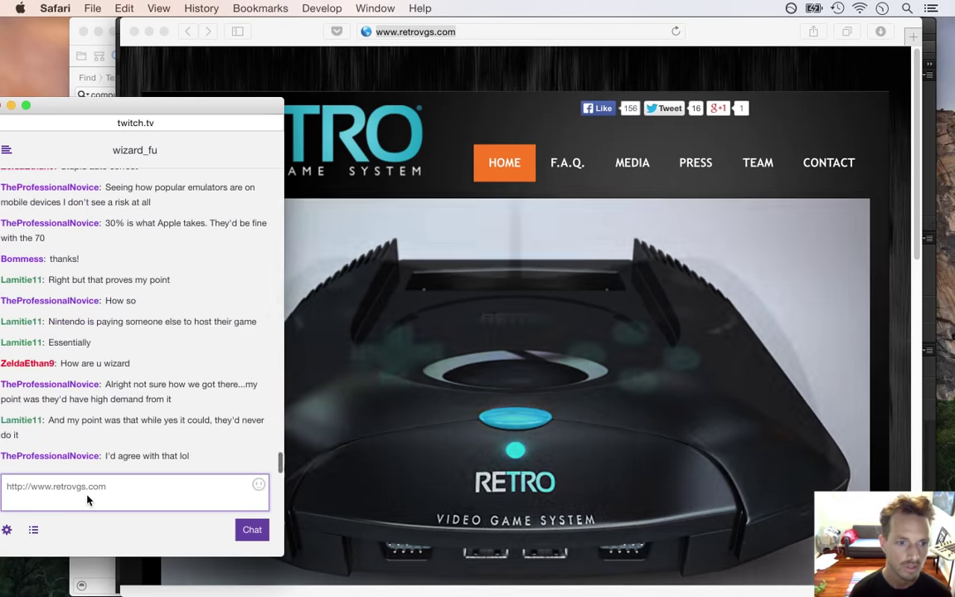
pyautogui.press('Return')
# - Look over the RETRO Video Game System home page down to its games section and close the browser window
pyautogui.click(650, 91)
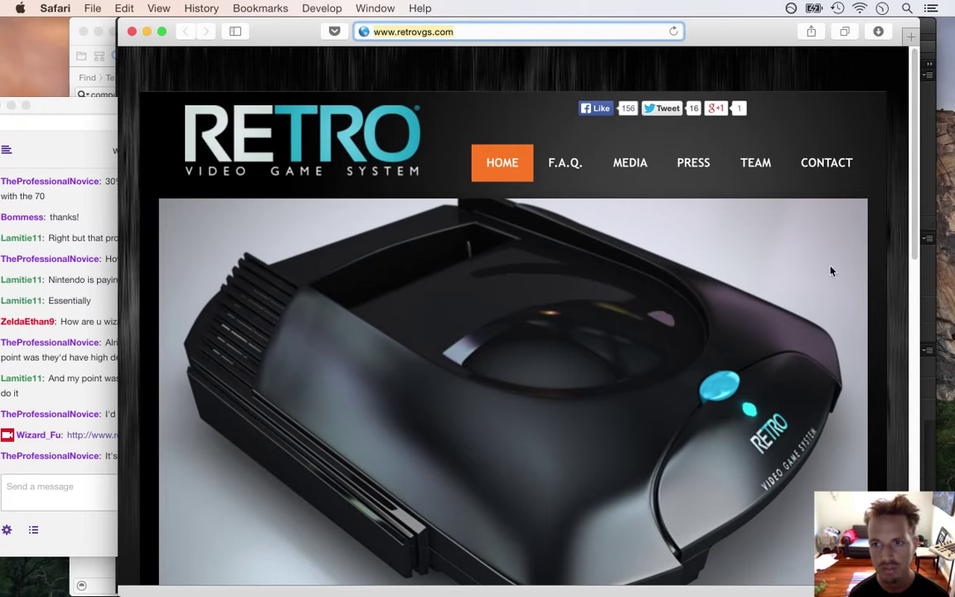
pyautogui.scroll(-10, 832, 271)
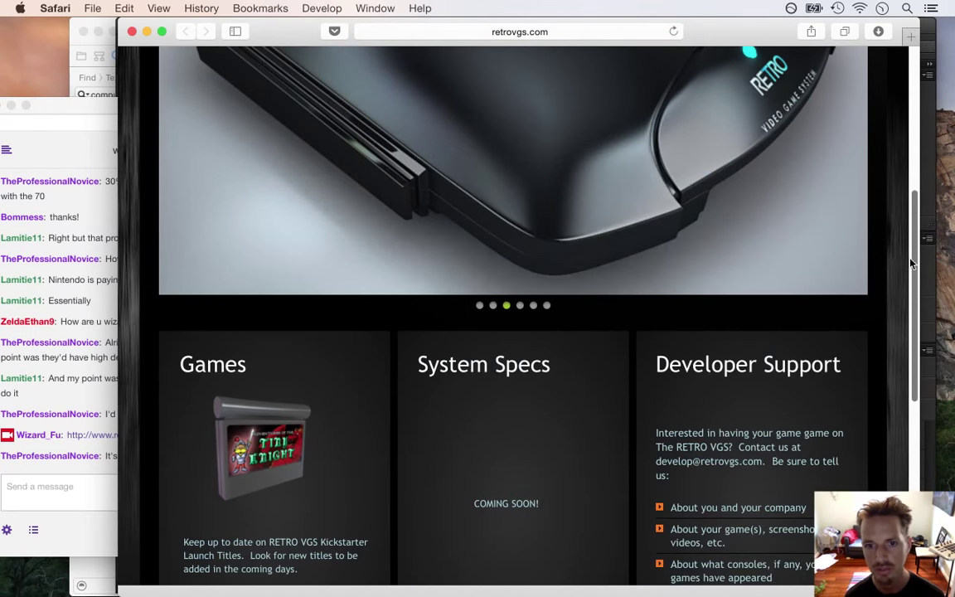
pyautogui.scroll(10, 911, 263)
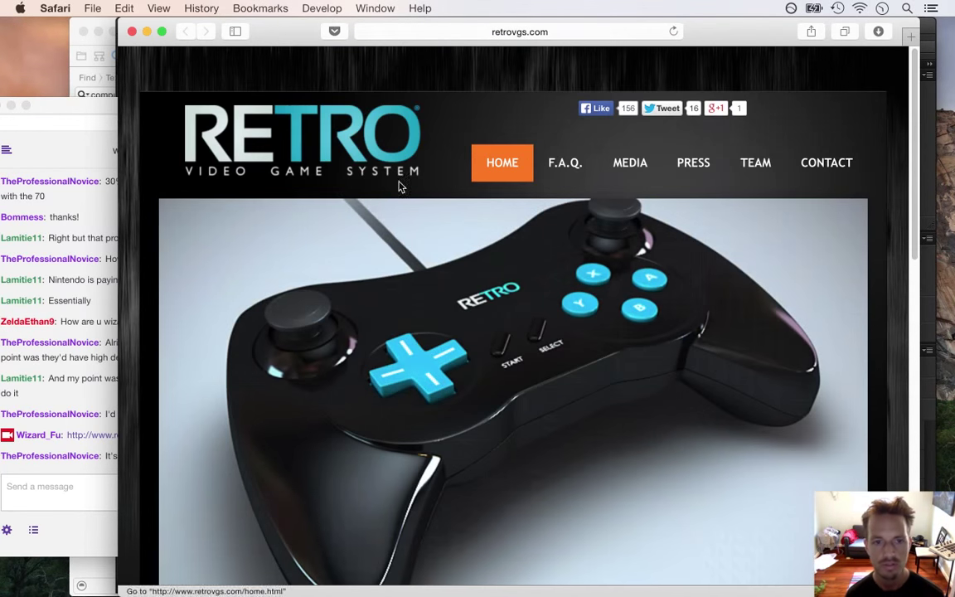
pyautogui.press('super+w')
# - Switch to Photoshop, hide the base group, show the runeglow layer and rename it rune1glow
pyautogui.click(609, 195)
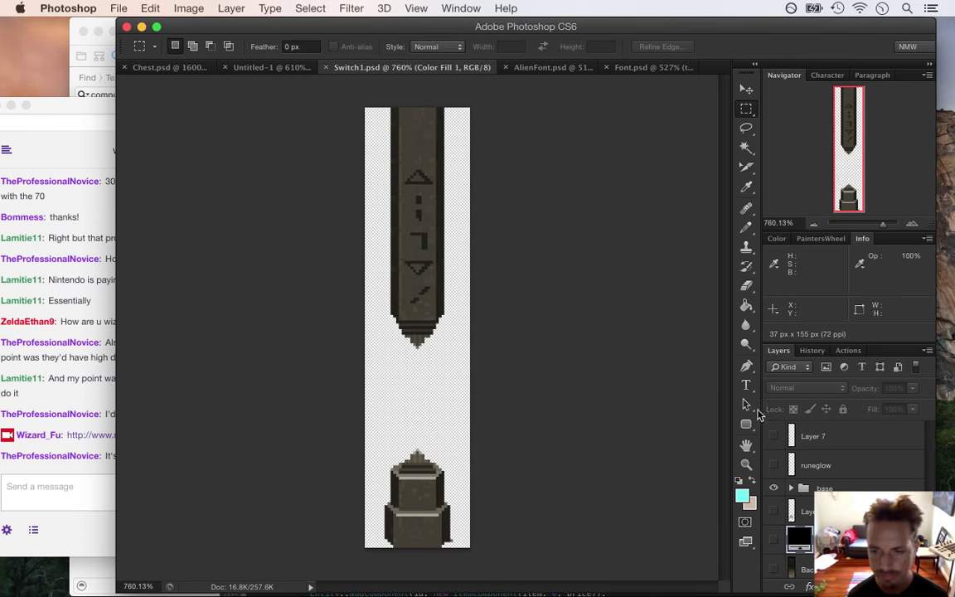
pyautogui.click(773, 489)
pyautogui.click(774, 465)
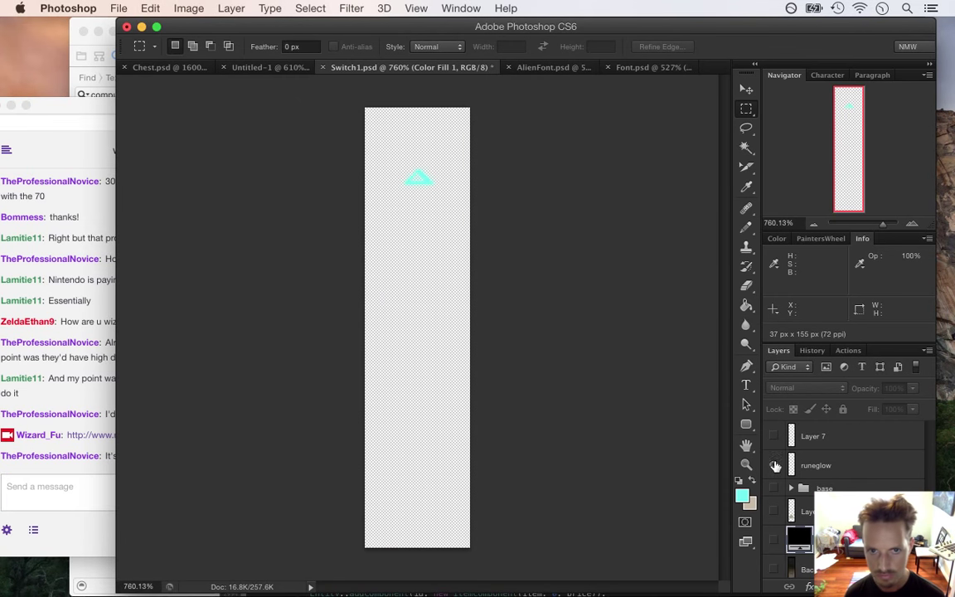
pyautogui.doubleClick(817, 465)
pyautogui.write('rune1glow')
pyautogui.press('Return')
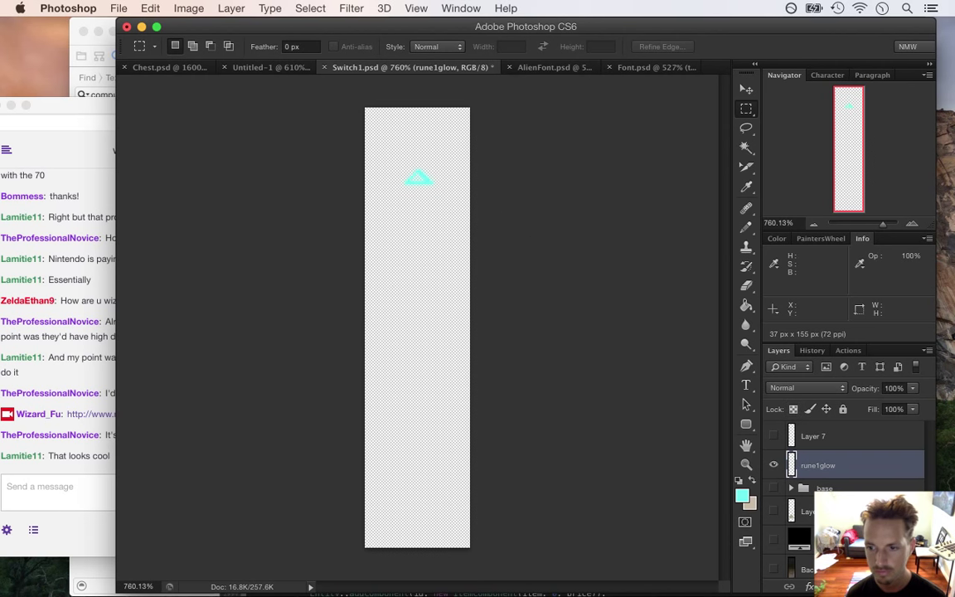
# - Hide the rune1glow layer and show only the lowest of the three lightning layers
pyautogui.scroll(5, 931, 461)
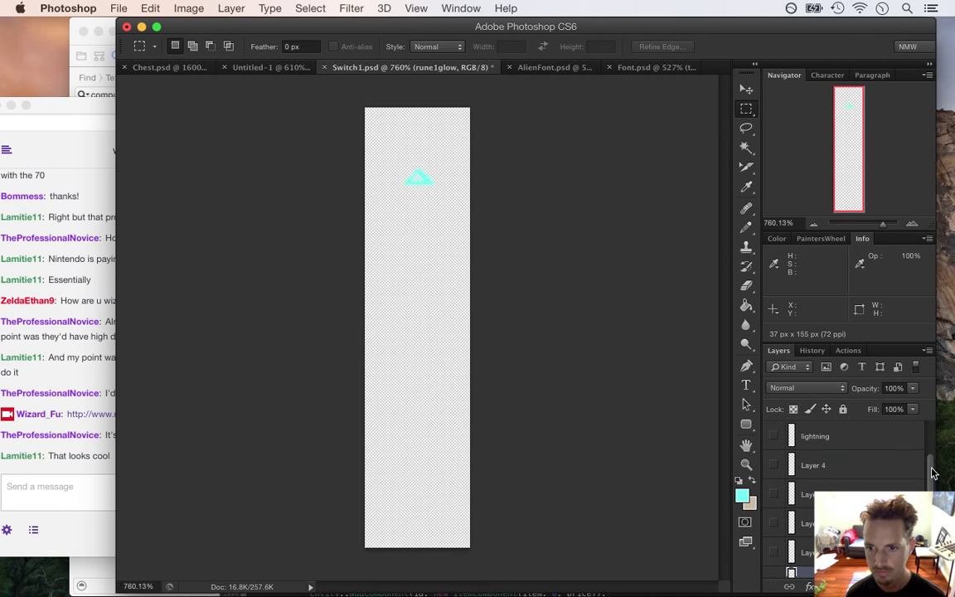
pyautogui.scroll(-3, 932, 458)
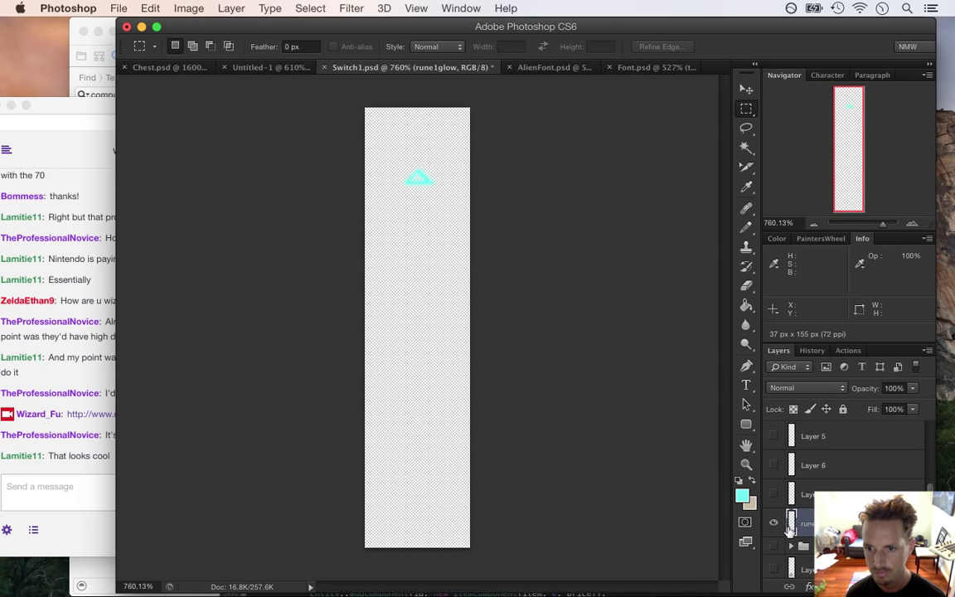
pyautogui.press('Delete')
pyautogui.scroll(5, 928, 431)
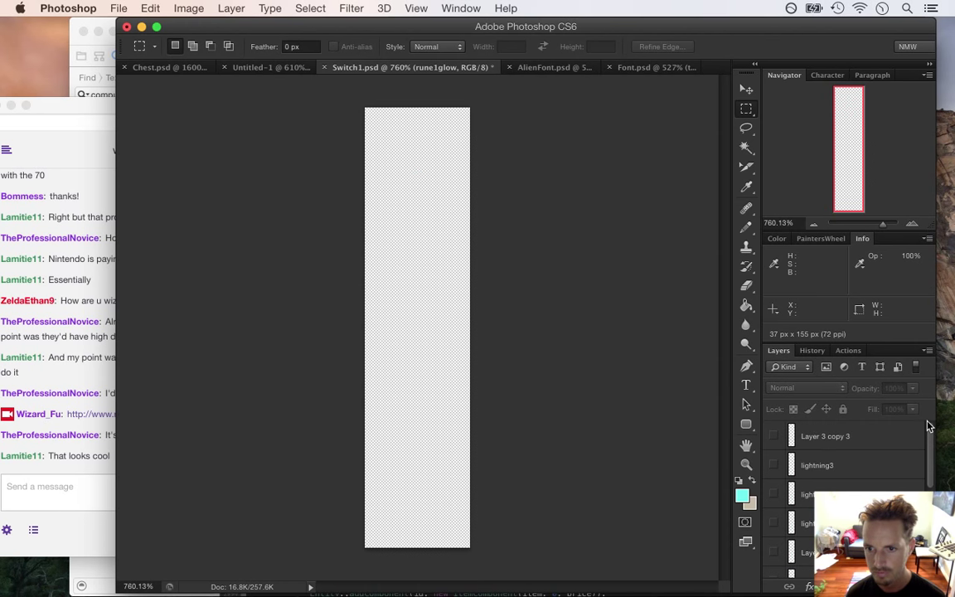
pyautogui.click(779, 521)
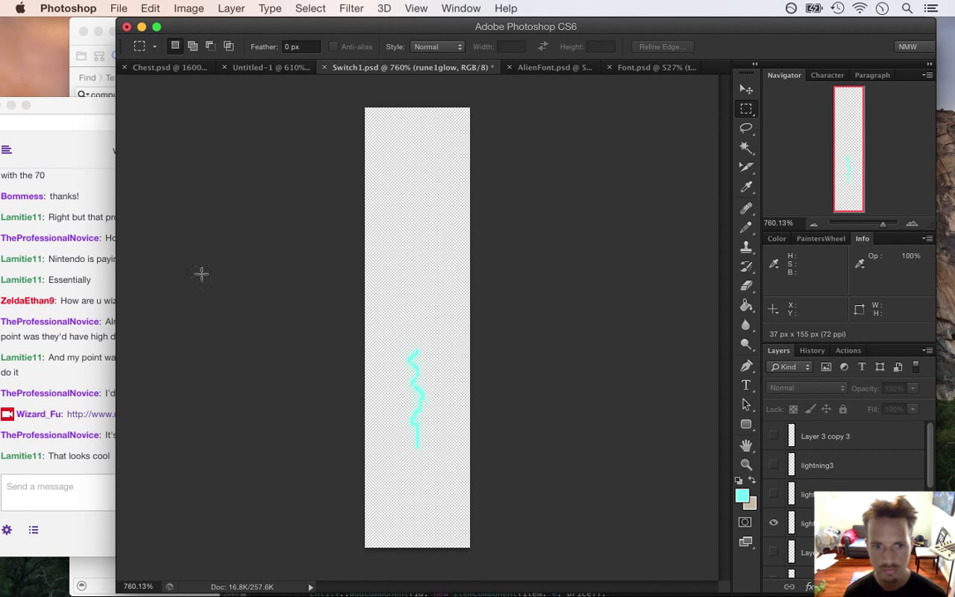
# - Export the visible lightning with Save for Web as the PNG-24 file Switch1Lightning0.png in the Items folder
pyautogui.click(120, 8)
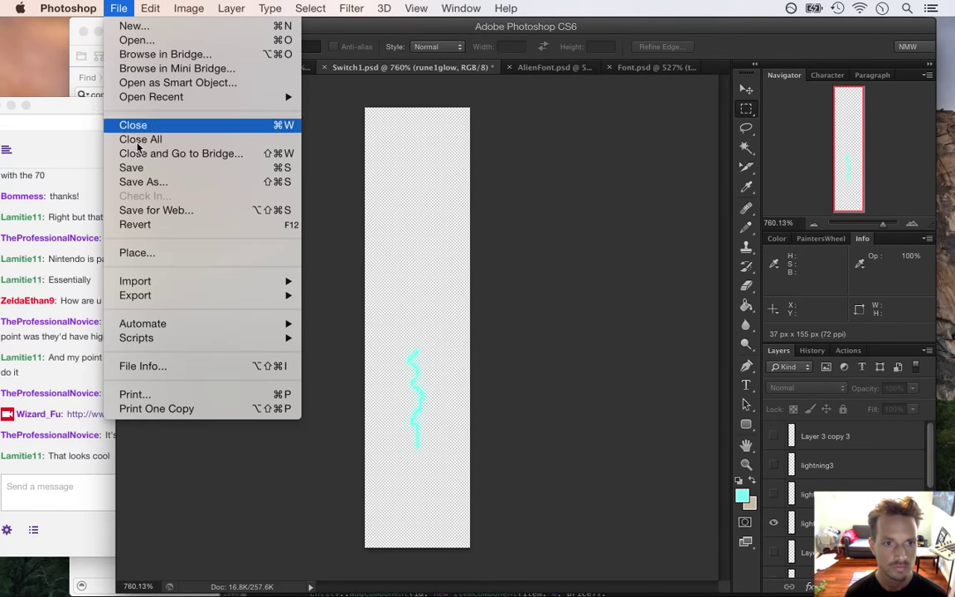
pyautogui.click(158, 207)
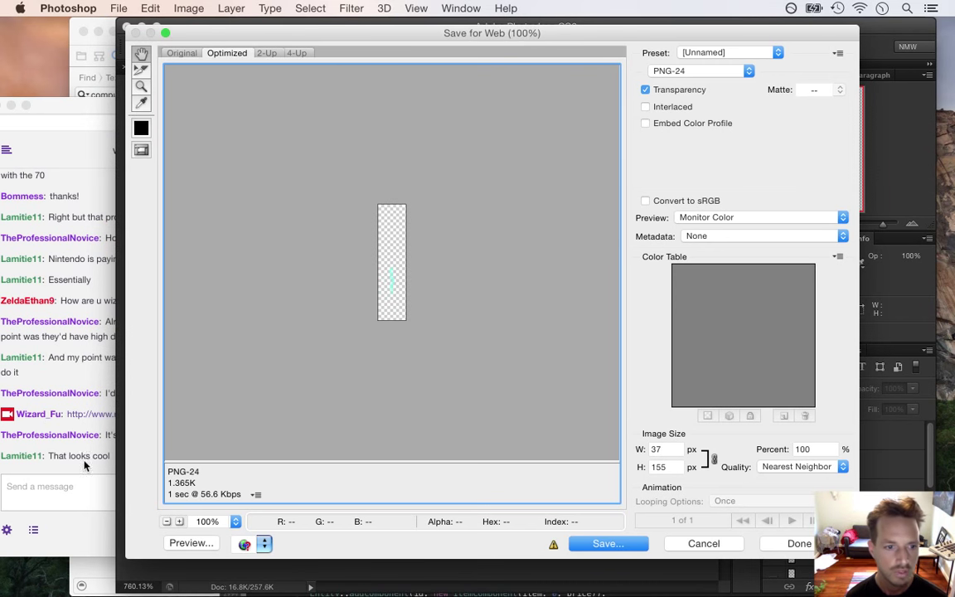
pyautogui.click(613, 543)
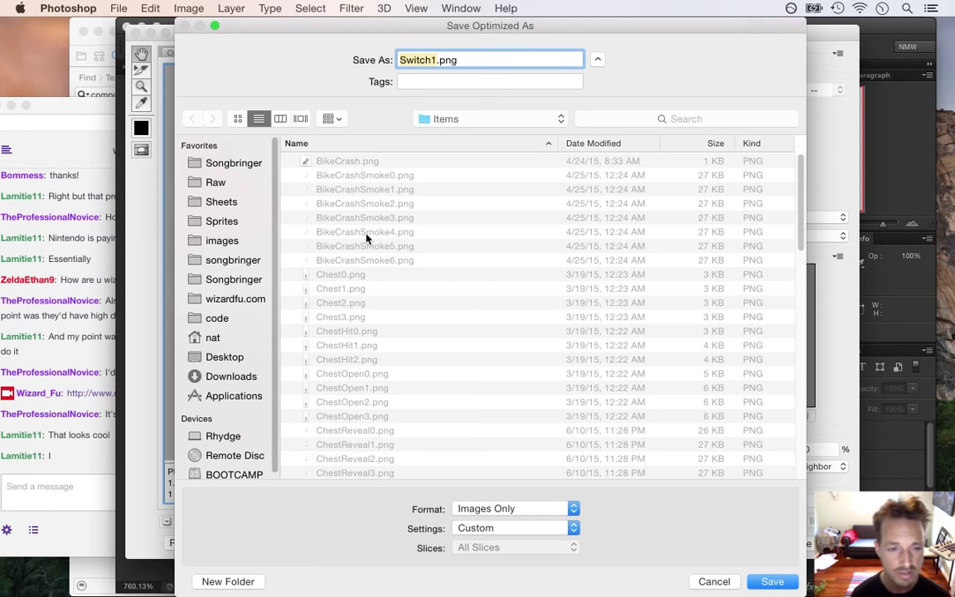
pyautogui.press('Right')
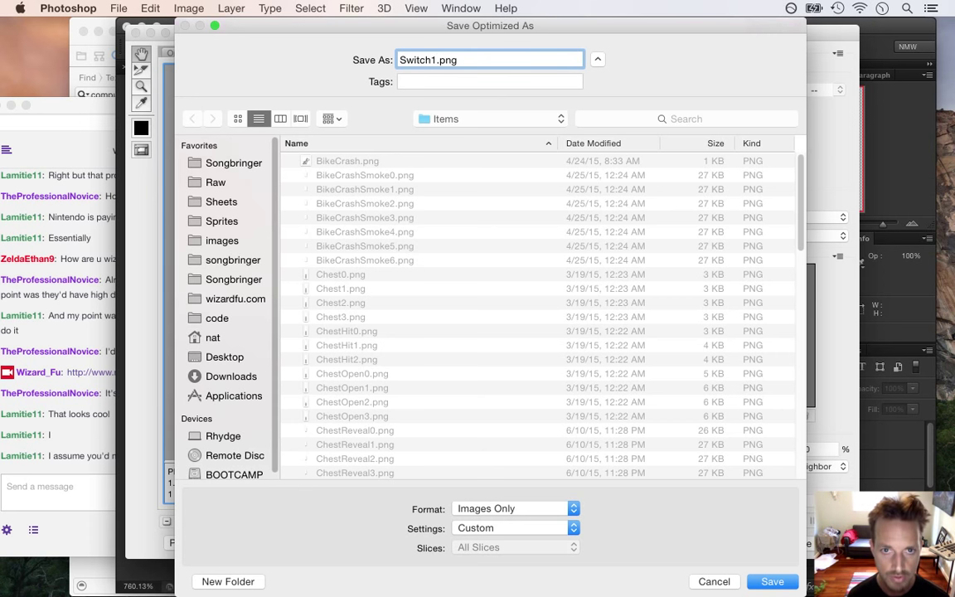
pyautogui.write('L')
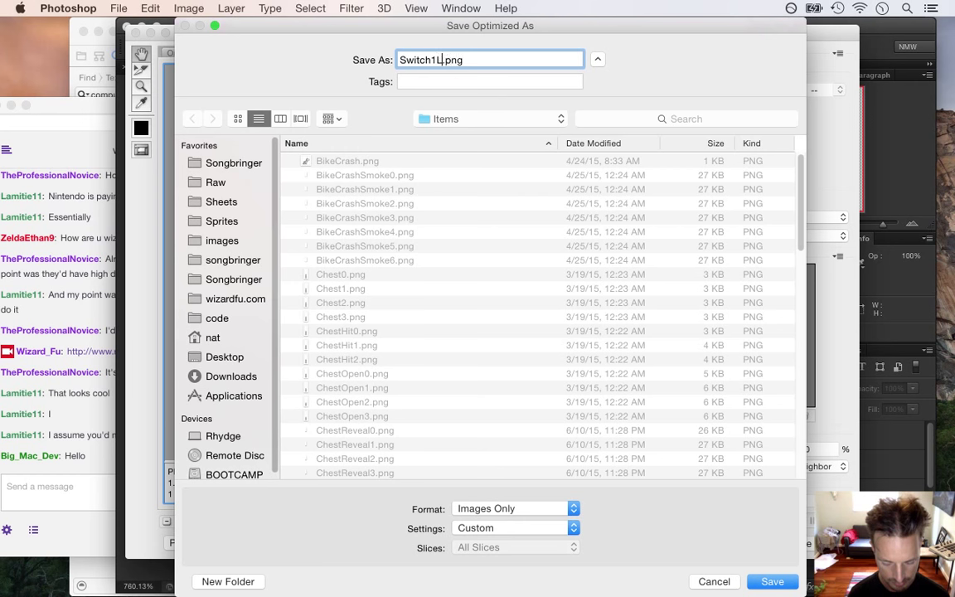
pyautogui.write('ightning1')
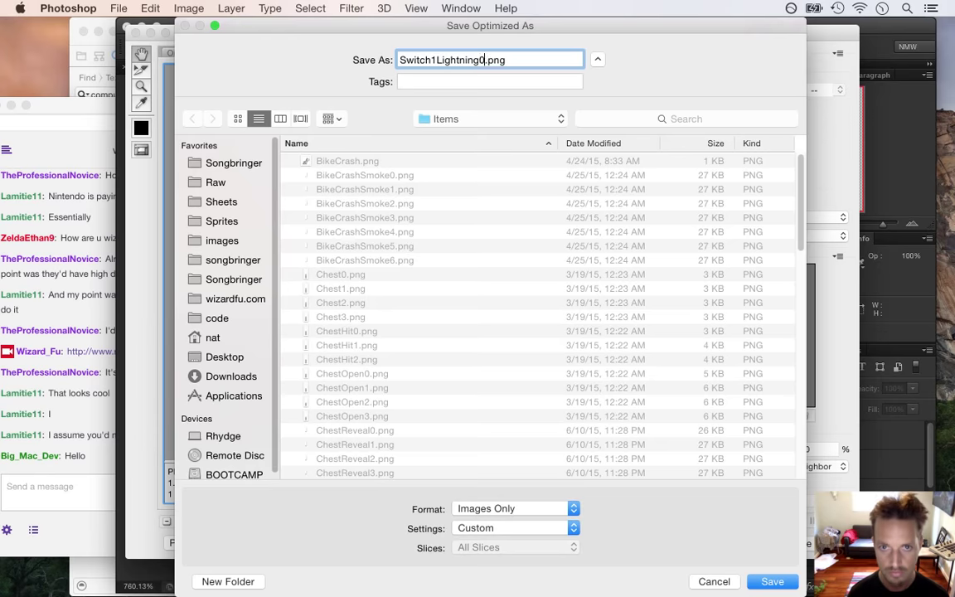
pyautogui.press('Return')
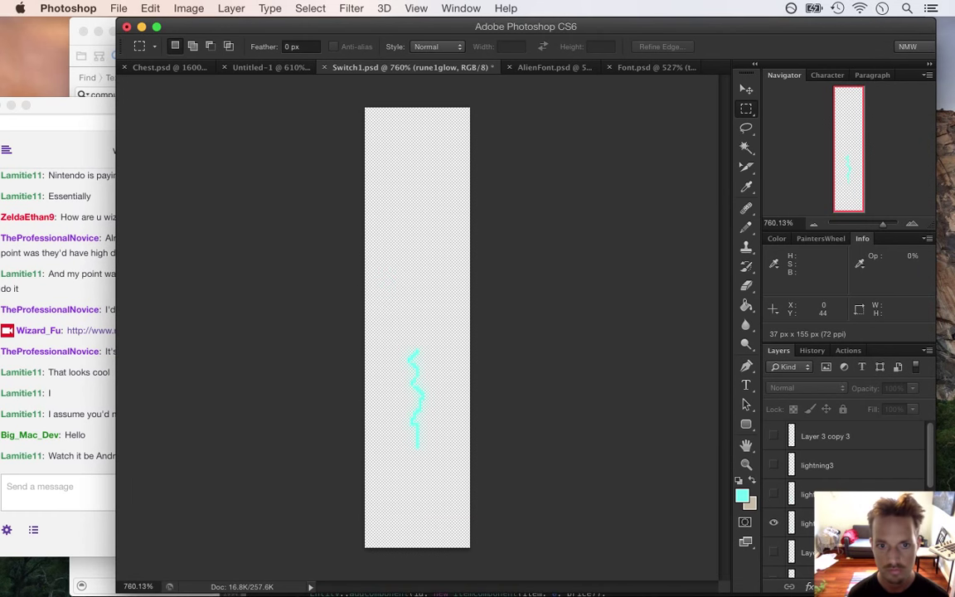
# - Read the new Twitch chat messages about making C++ games for the console and it being Android based
pyautogui.click(96, 410)
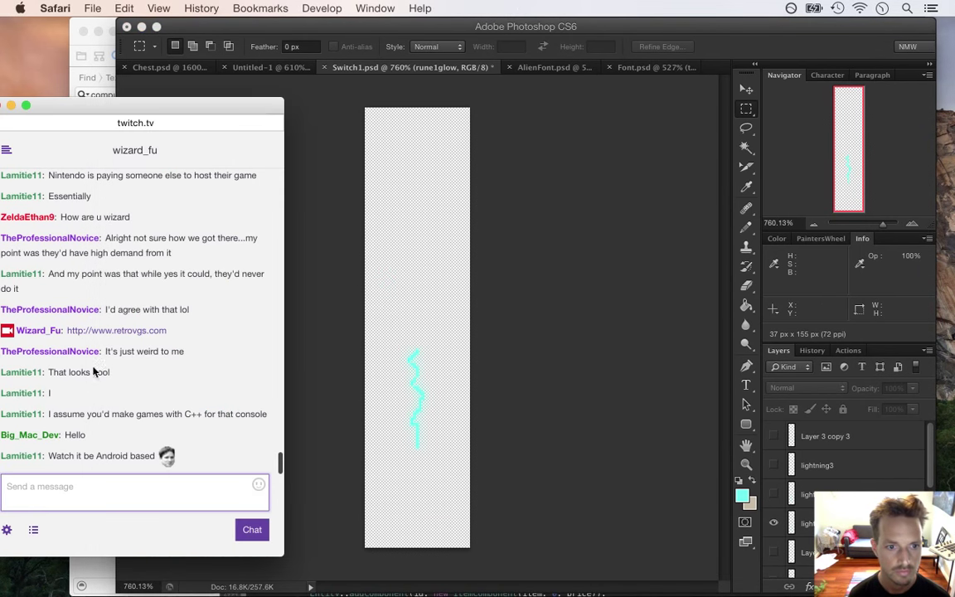
pyautogui.moveTo(87, 414); pyautogui.dragTo(224, 415)
pyautogui.moveTo(80, 414); pyautogui.dragTo(214, 416)
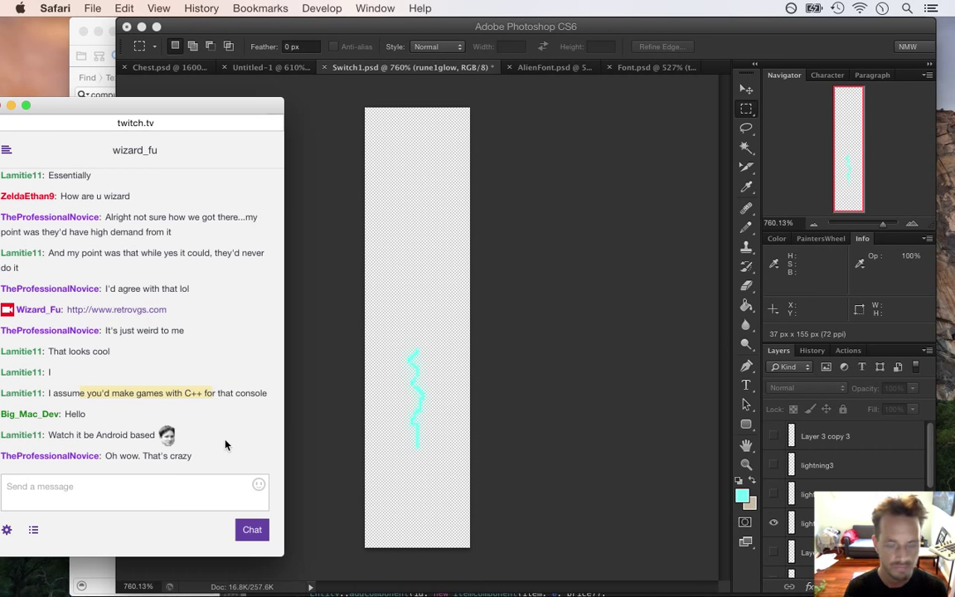
pyautogui.click(220, 404)
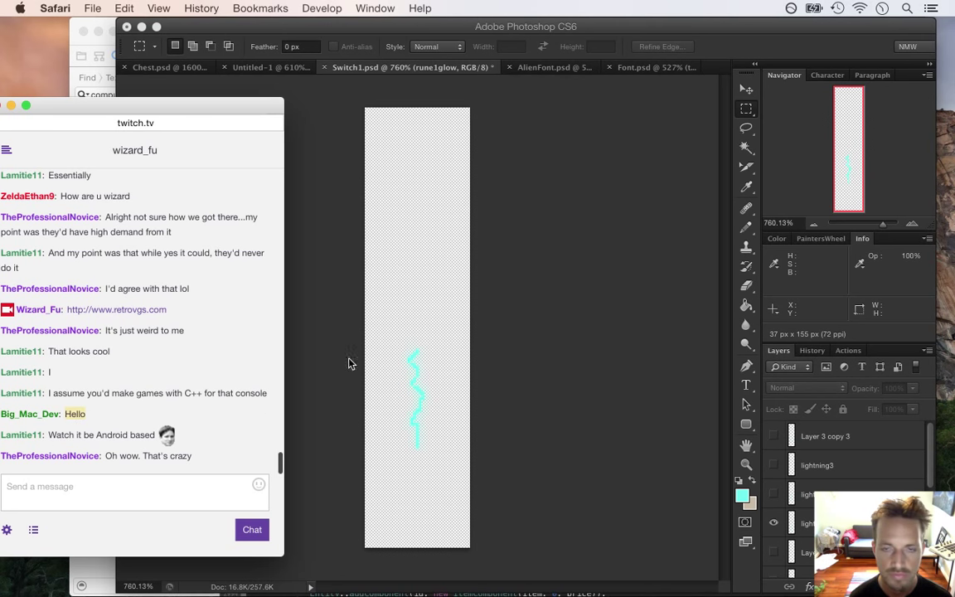
pyautogui.moveTo(77, 443); pyautogui.dragTo(155, 436)
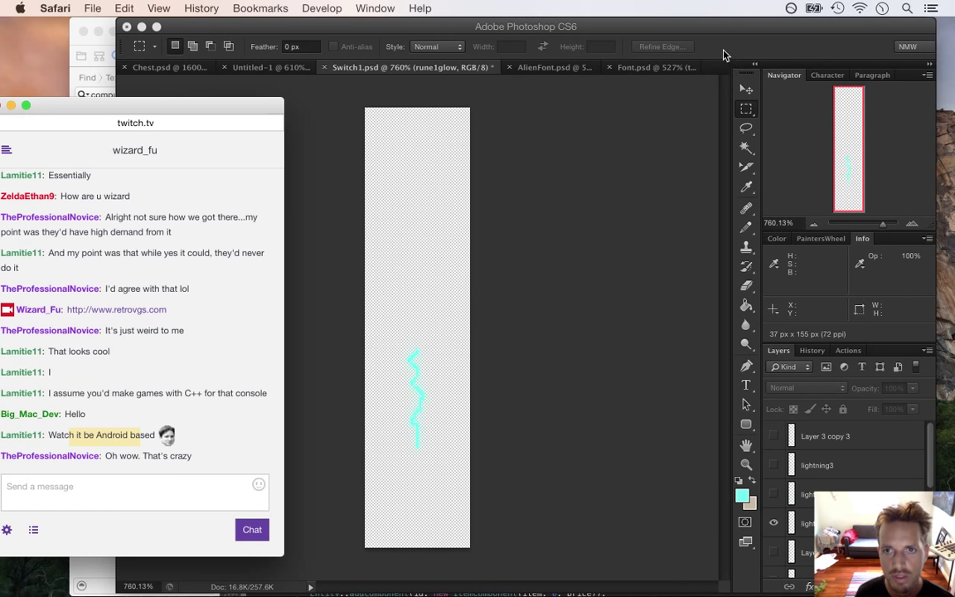
pyautogui.click(81, 424)
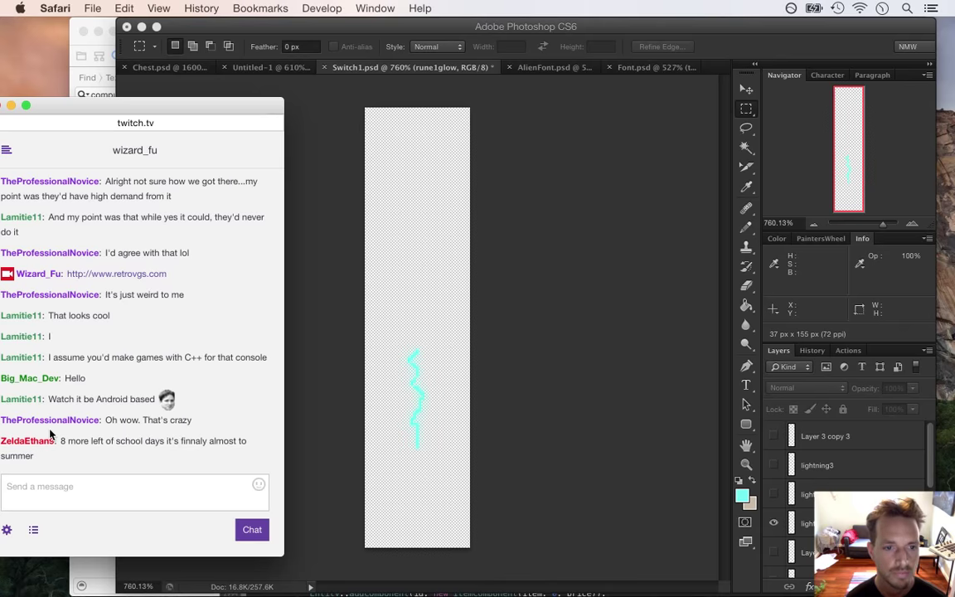
# - In Photoshop, show only the lightning layer directly below lightning3 and export it as Switch1Lightning1.png in the Items folder
pyautogui.click(658, 124)
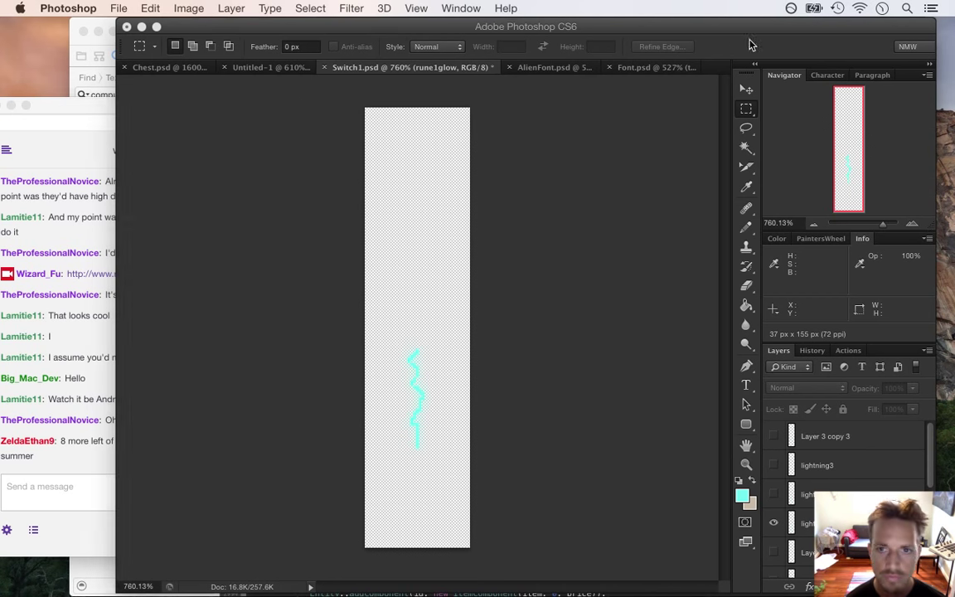
pyautogui.click(773, 523)
pyautogui.click(774, 494)
pyautogui.click(119, 7)
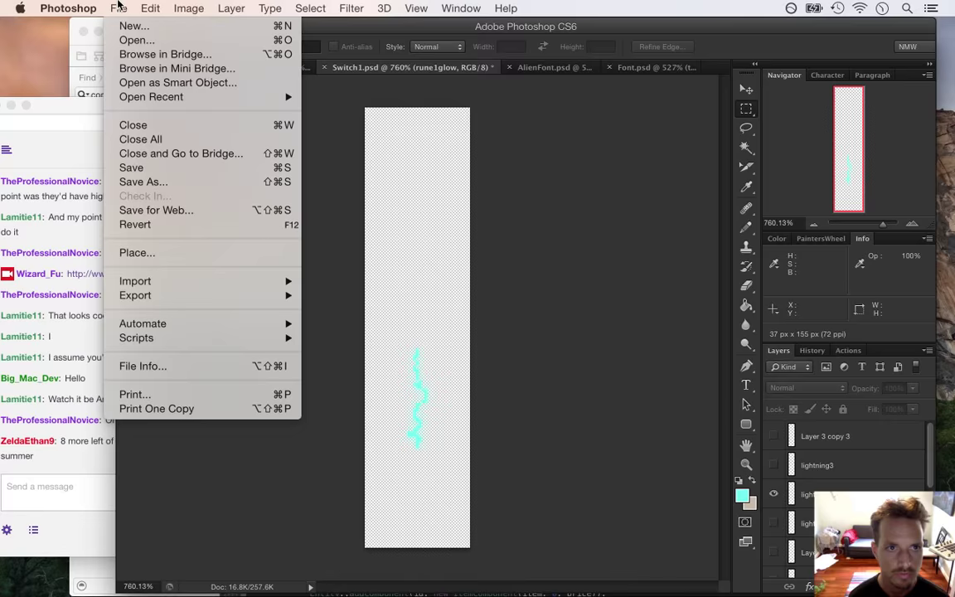
pyautogui.click(165, 209)
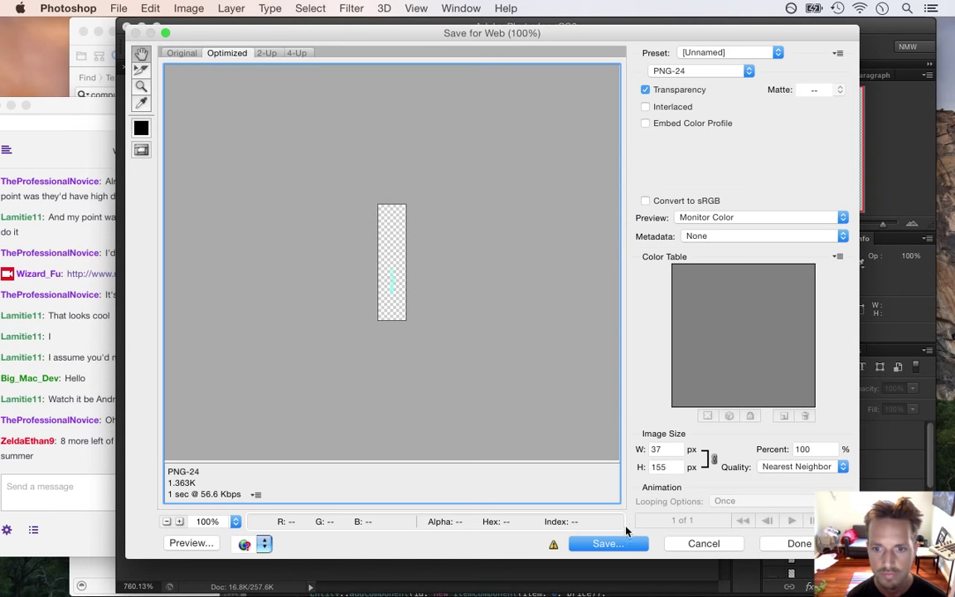
pyautogui.click(628, 550)
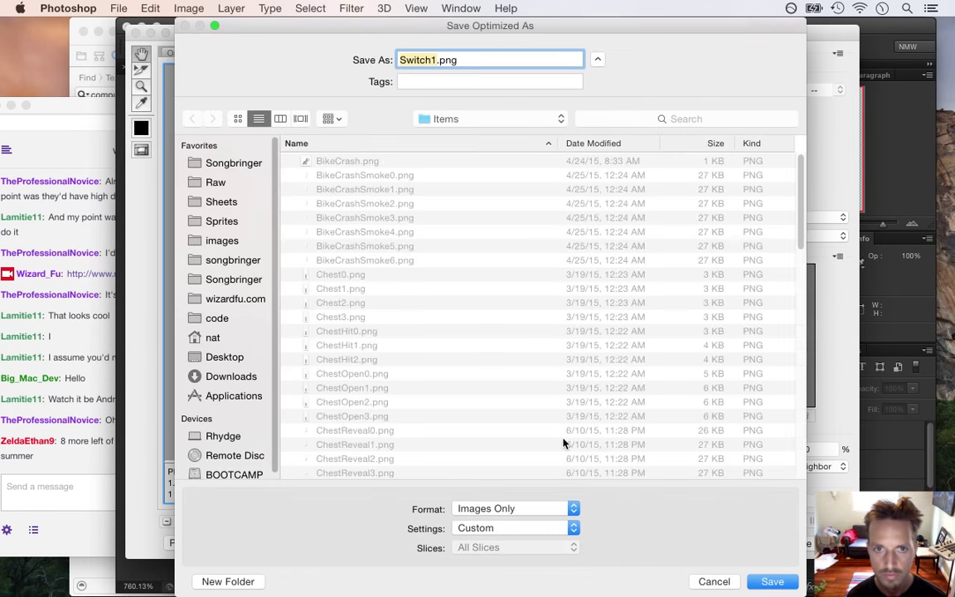
pyautogui.press('Right')
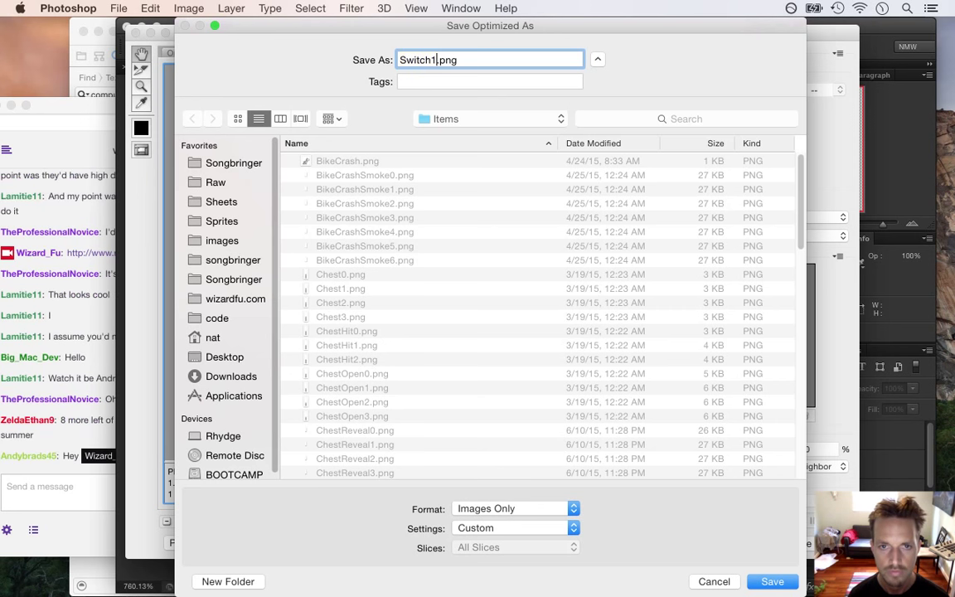
pyautogui.write('Lightning2')
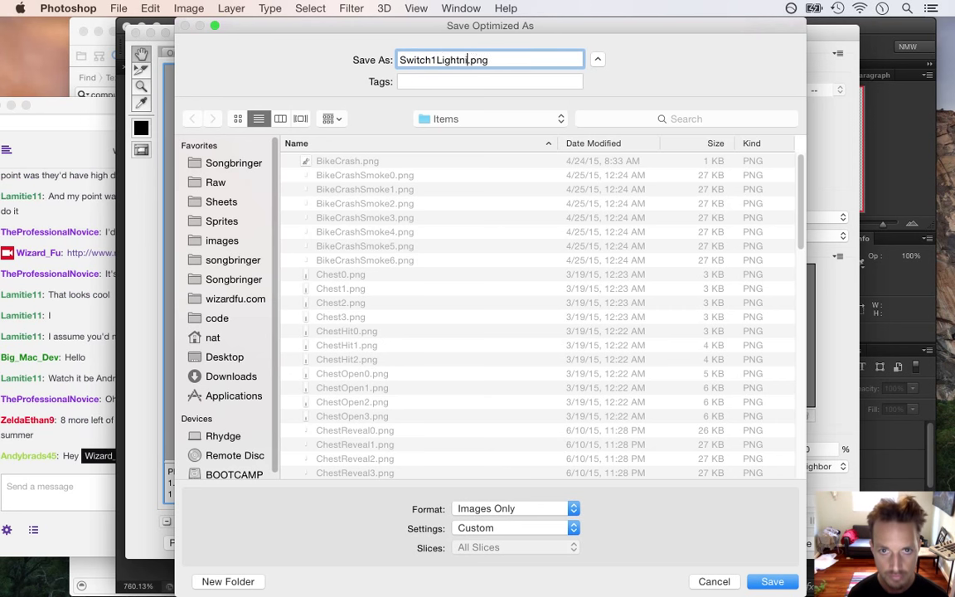
pyautogui.press('Return')
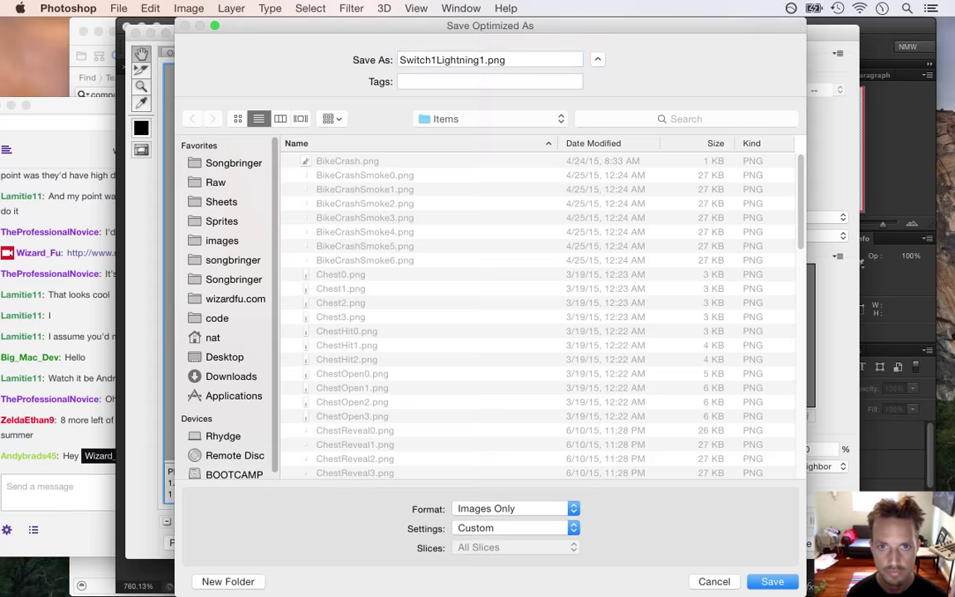
# - Show only the lightning3 layer and export it as Switch1Lightning2.png in the Items folder
pyautogui.click(774, 496)
pyautogui.click(773, 465)
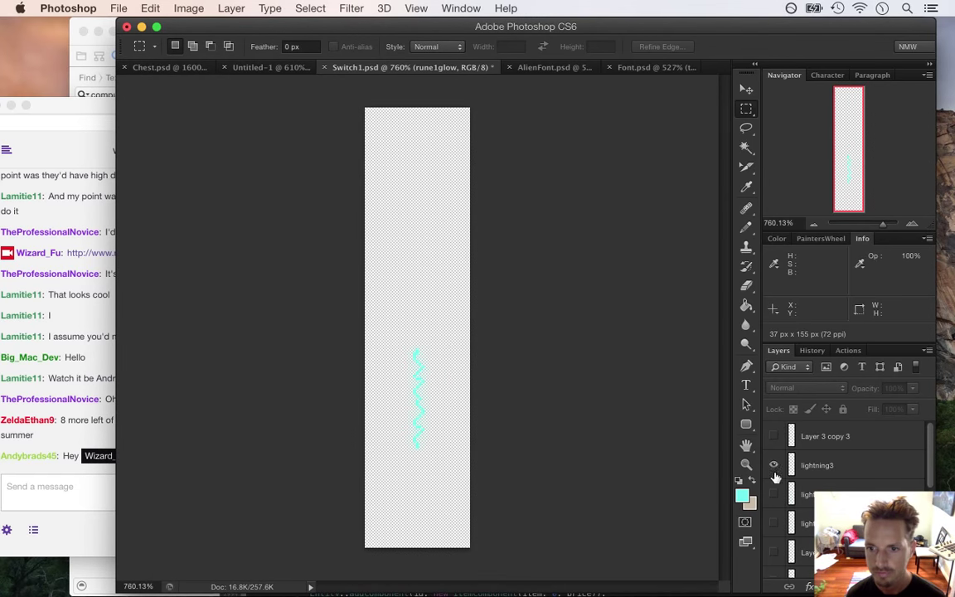
pyautogui.press('super+alt+shift+s')
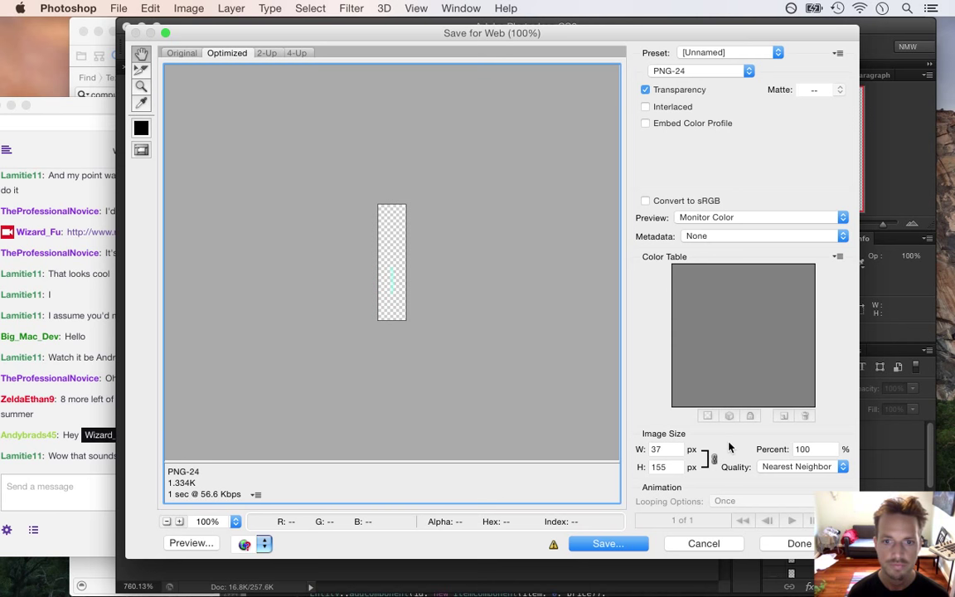
pyautogui.press('Return')
pyautogui.press('Right')
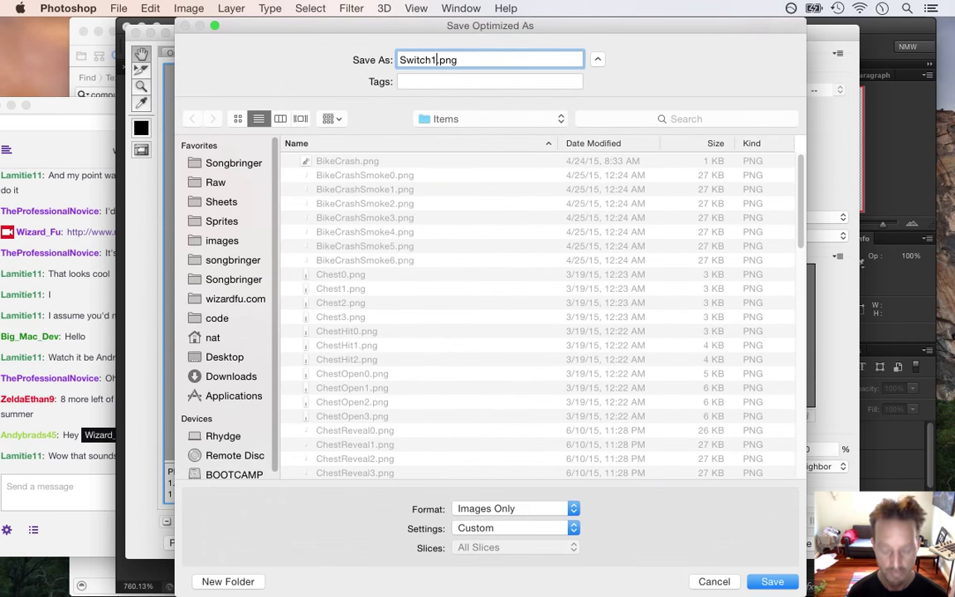
pyautogui.write('Lightning2')
pyautogui.press('Return')
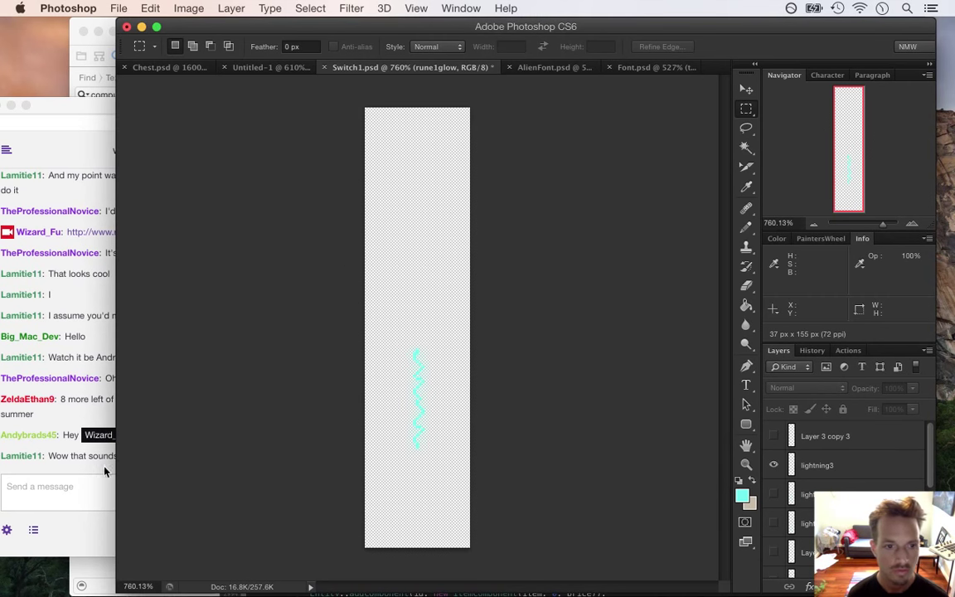
# - Switch to the Twitch chat window and read the newest message about the console
pyautogui.click(102, 471)
pyautogui.moveTo(90, 459); pyautogui.dragTo(173, 435)
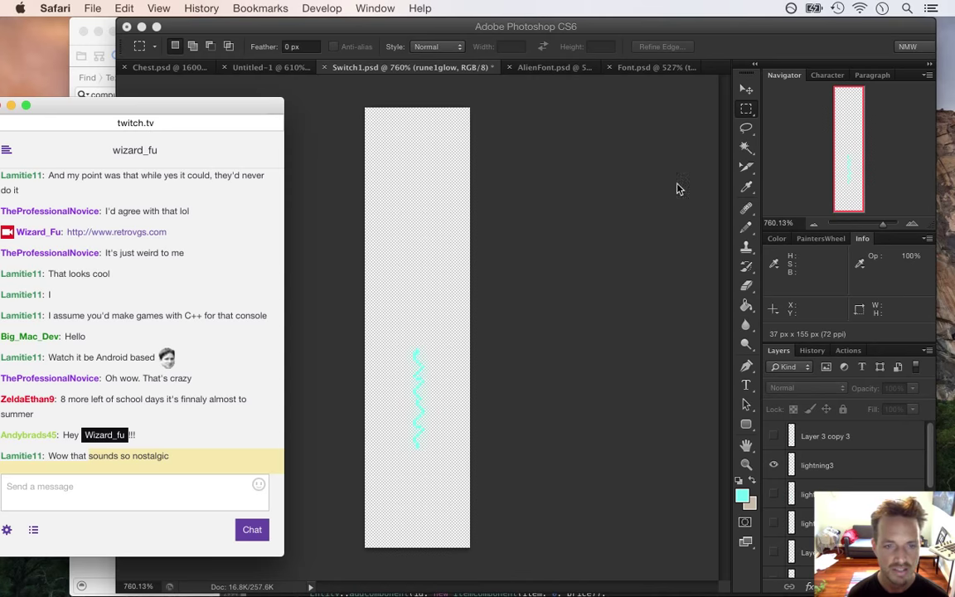
# - In Photoshop, hide the lightning3 layer and show and select only the Layer 3 copy 3 layer
pyautogui.click(695, 59)
pyautogui.click(773, 466)
pyautogui.click(774, 435)
pyautogui.click(777, 436)
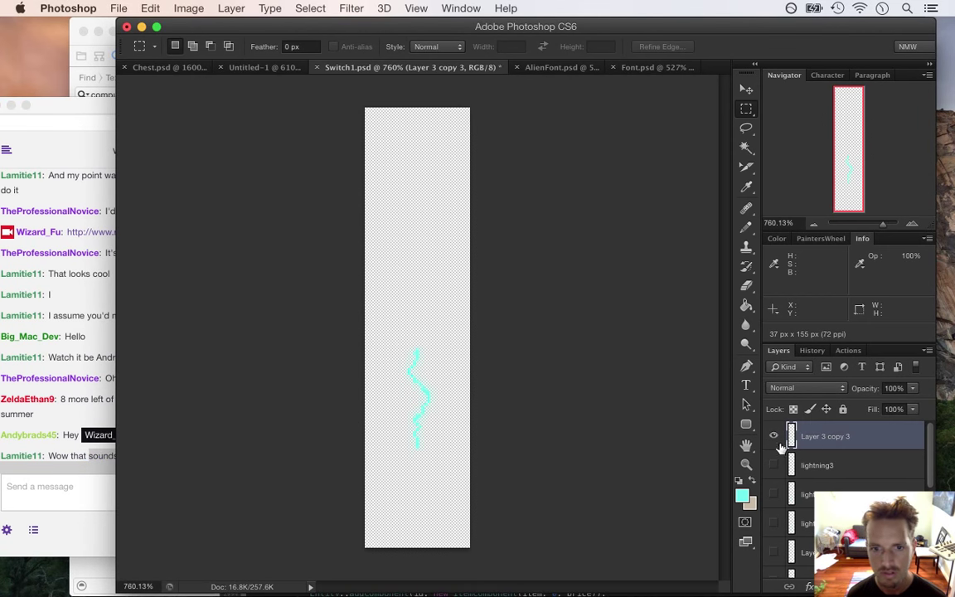
# - Rename the Layer 3 copy 3 layer as lightning4 and save the Switch1.psd document
pyautogui.doubleClick(817, 437)
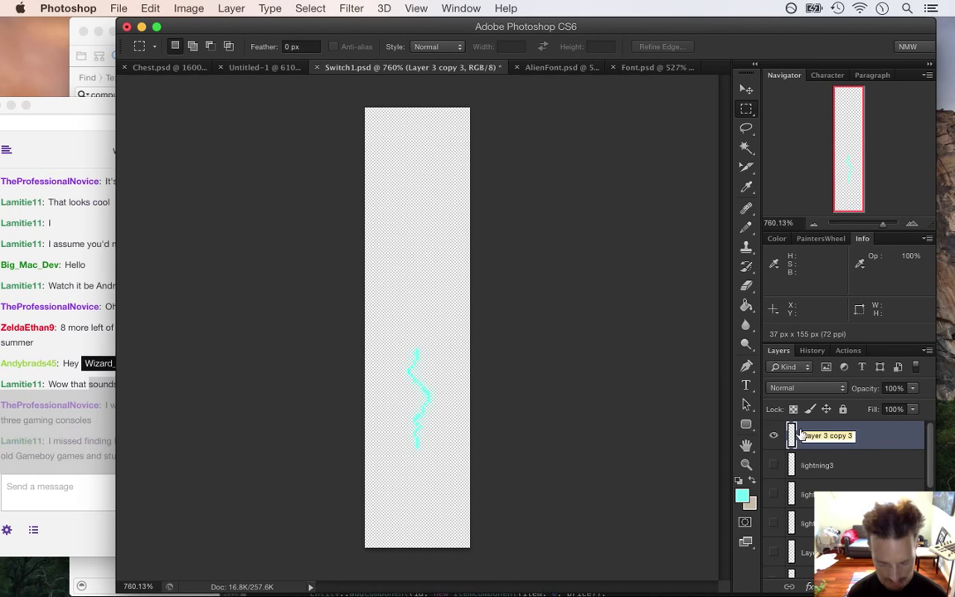
pyautogui.write('lightning3')
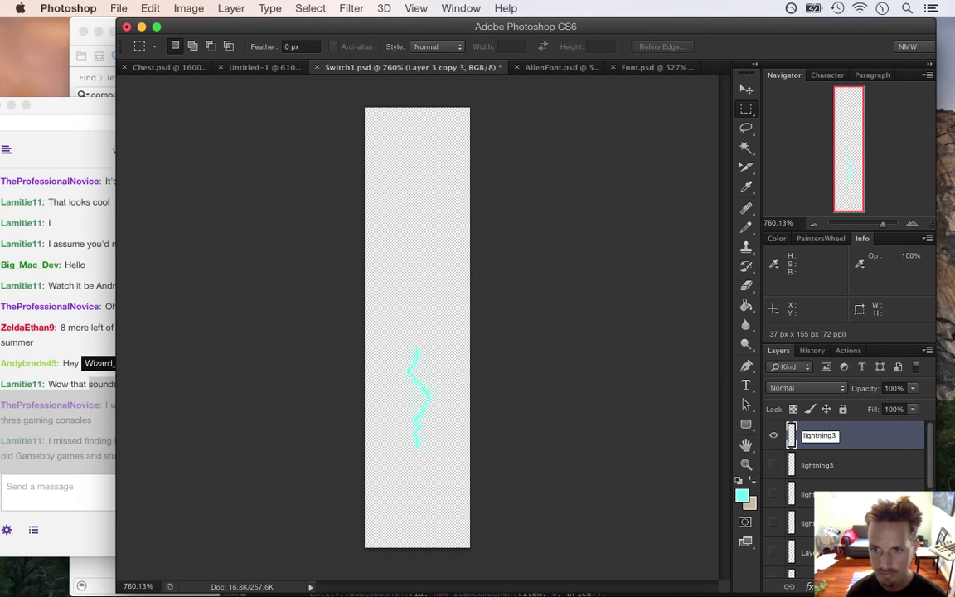
pyautogui.press('Return')
pyautogui.press('super+s')
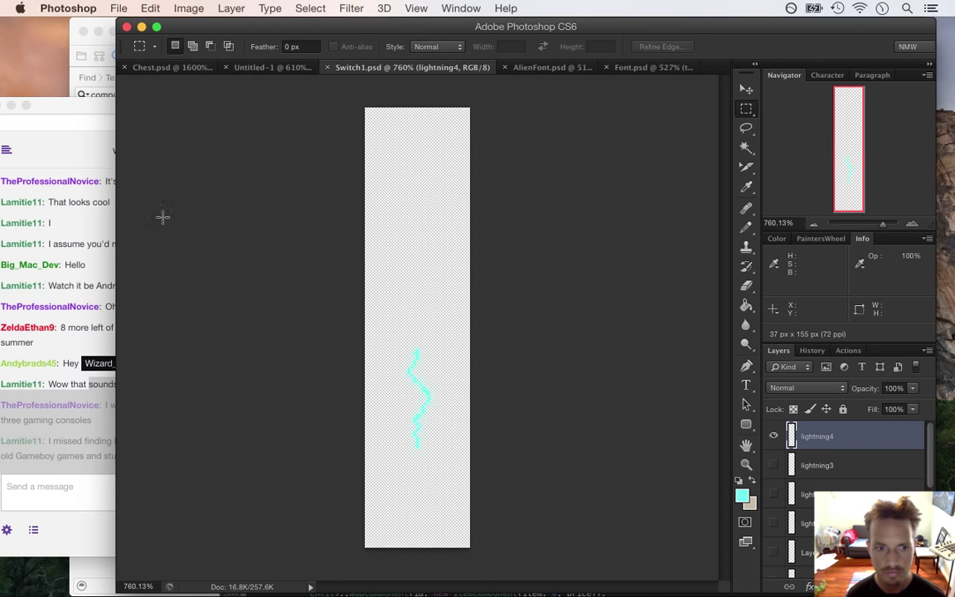
# - Export the visible lightning4 layer with Save for Web
pyautogui.click(118, 7)
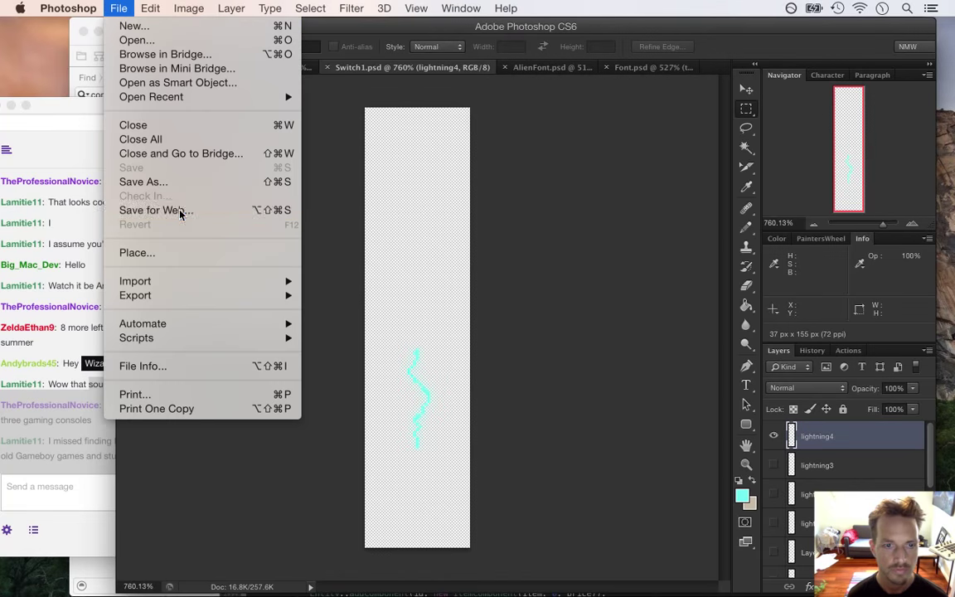
# - Export the visible lightning4 layer for web as a transparent PNG-24 named Switch1Lightning3.png in the Items folder
pyautogui.click(181, 209)
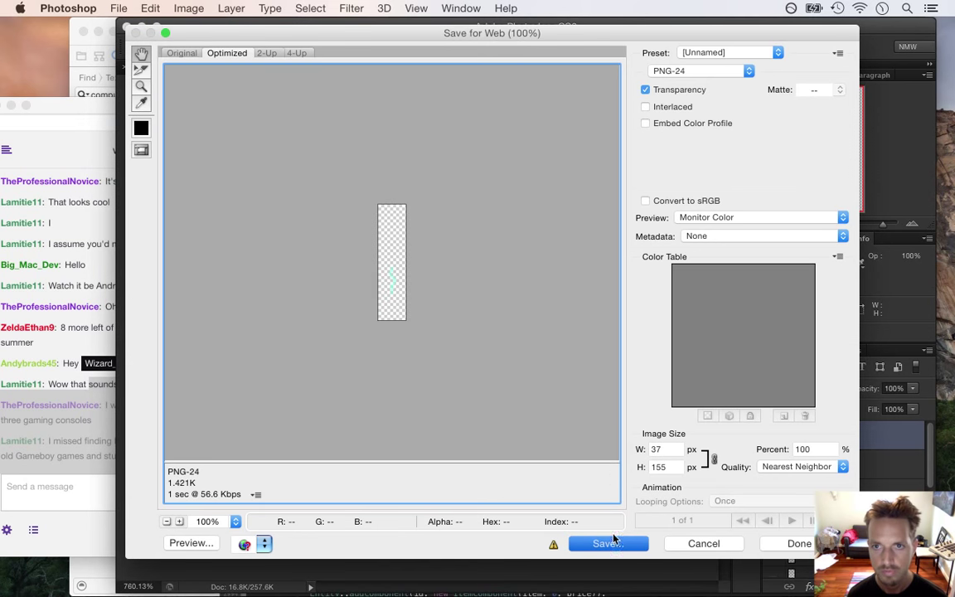
pyautogui.click(610, 543)
pyautogui.press('Right')
pyautogui.write('Lightning')
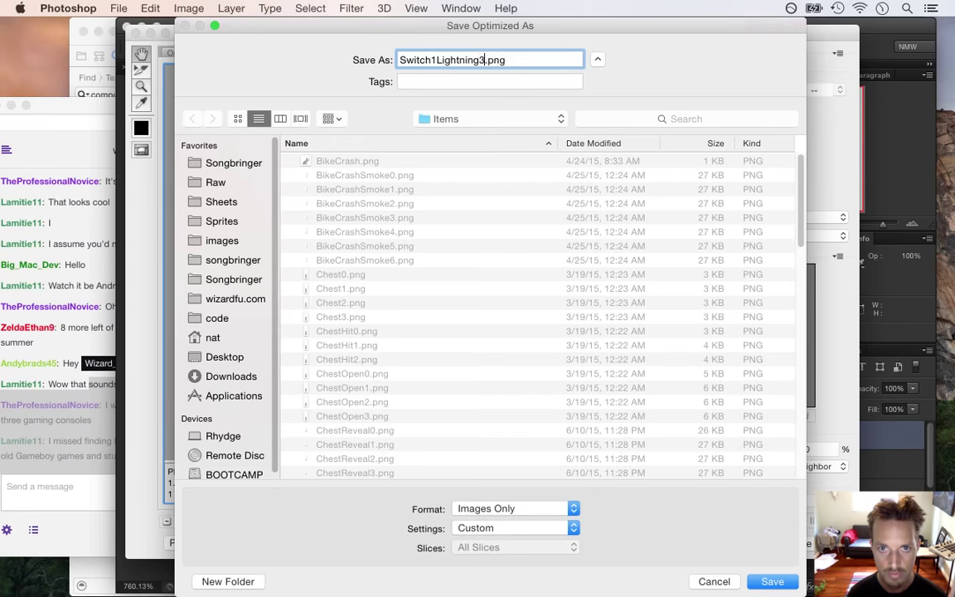
pyautogui.press('Return')
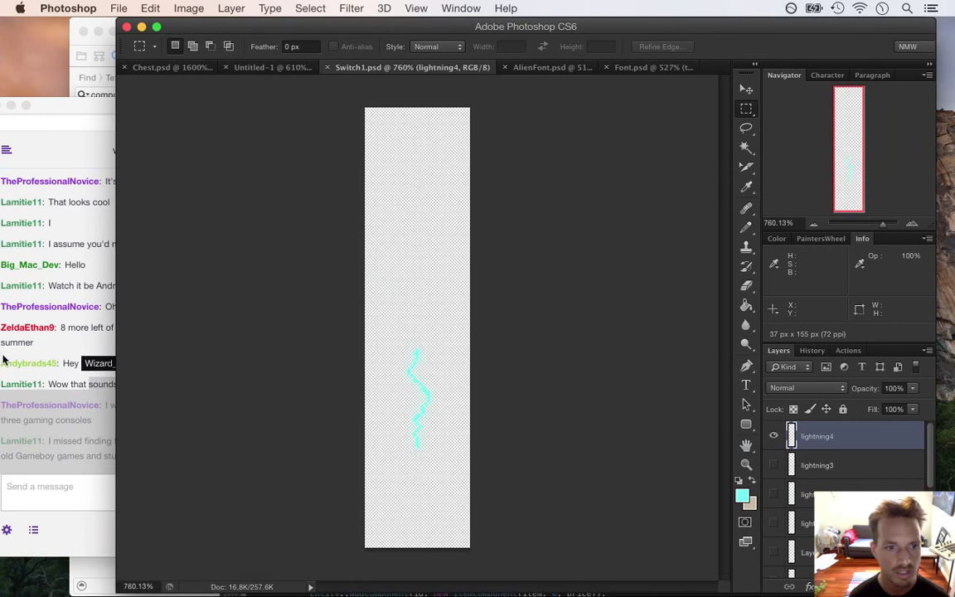
# - Switch to the Twitch chat in Safari, read the newest messages, and return to Photoshop
pyautogui.click(74, 429)
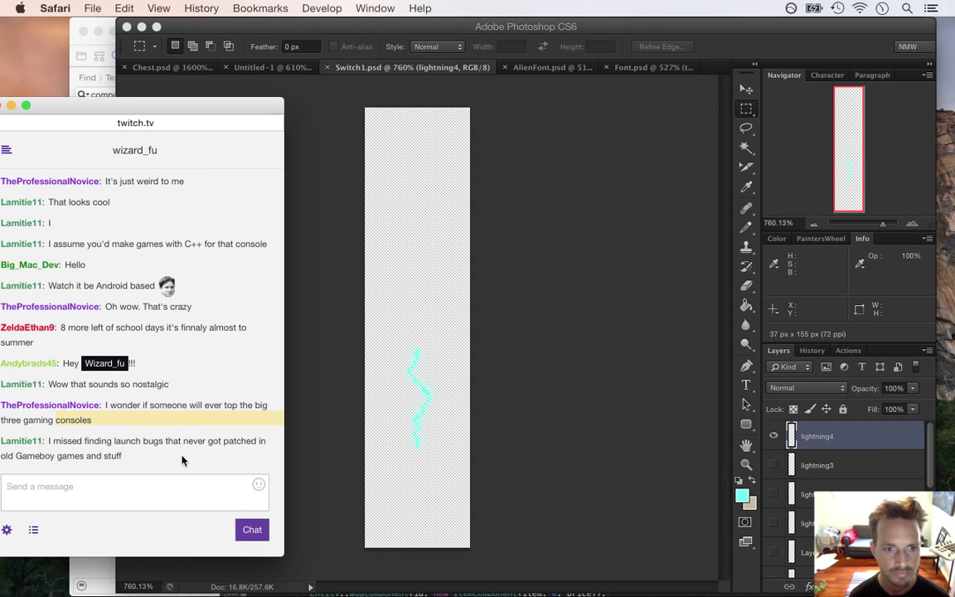
pyautogui.moveTo(85, 445); pyautogui.dragTo(116, 457)
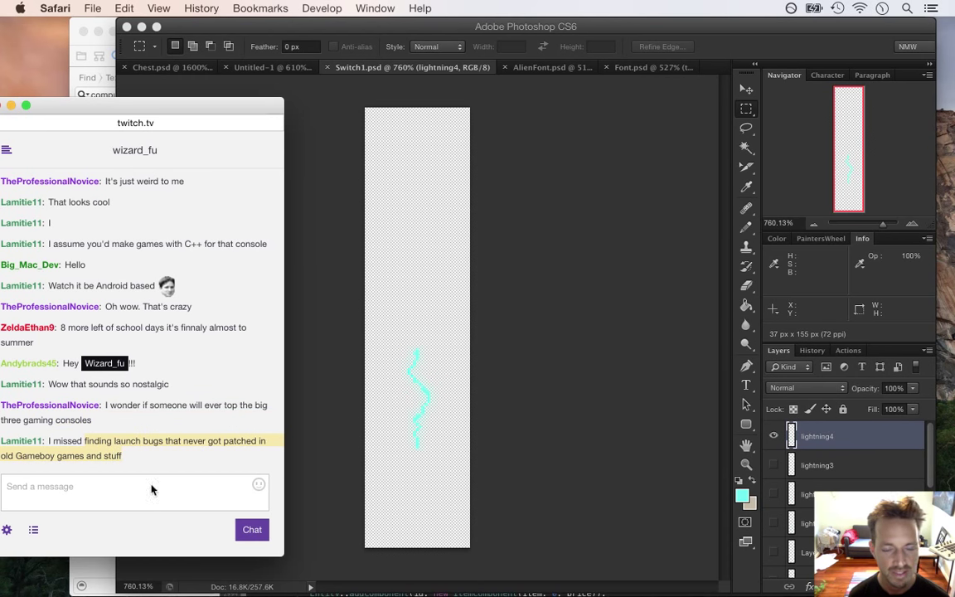
pyautogui.click(78, 445)
pyautogui.moveTo(68, 445); pyautogui.dragTo(143, 439)
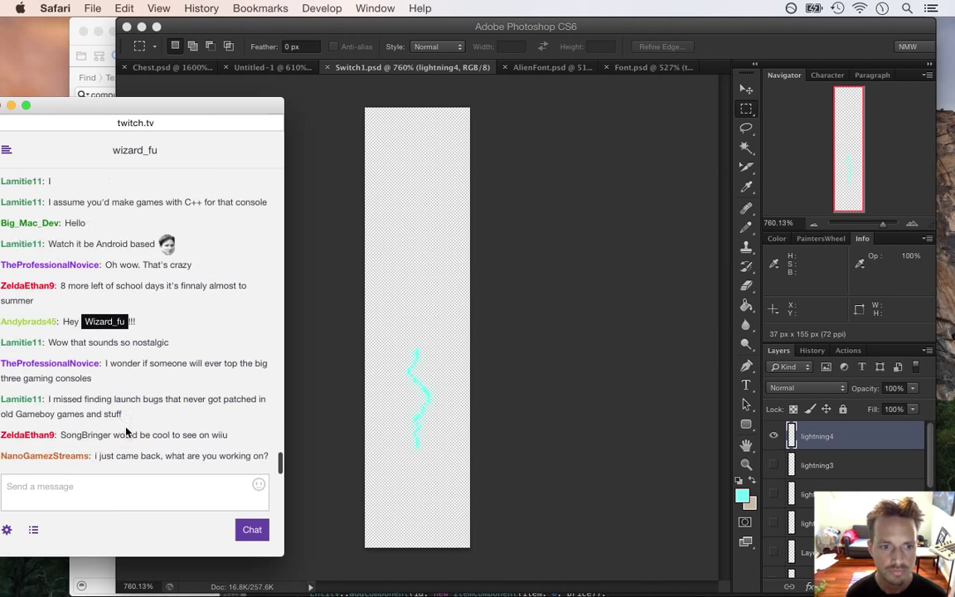
pyautogui.moveTo(116, 456); pyautogui.dragTo(224, 459)
pyautogui.click(613, 462)
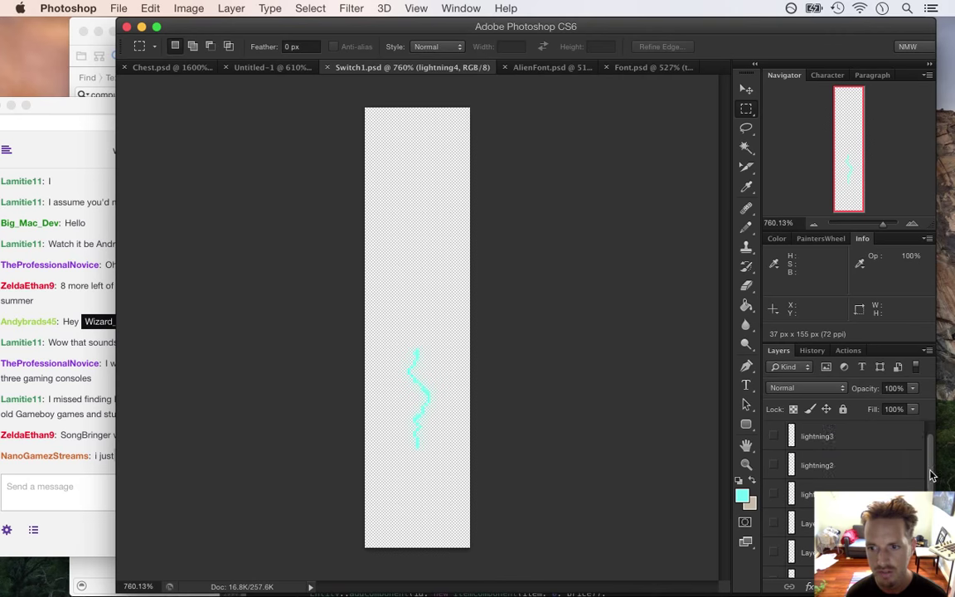
# - Preview the base group and the first three glowing rune layers together with the lightning, and hide them again
pyautogui.scroll(-5, 930, 472)
pyautogui.click(773, 489)
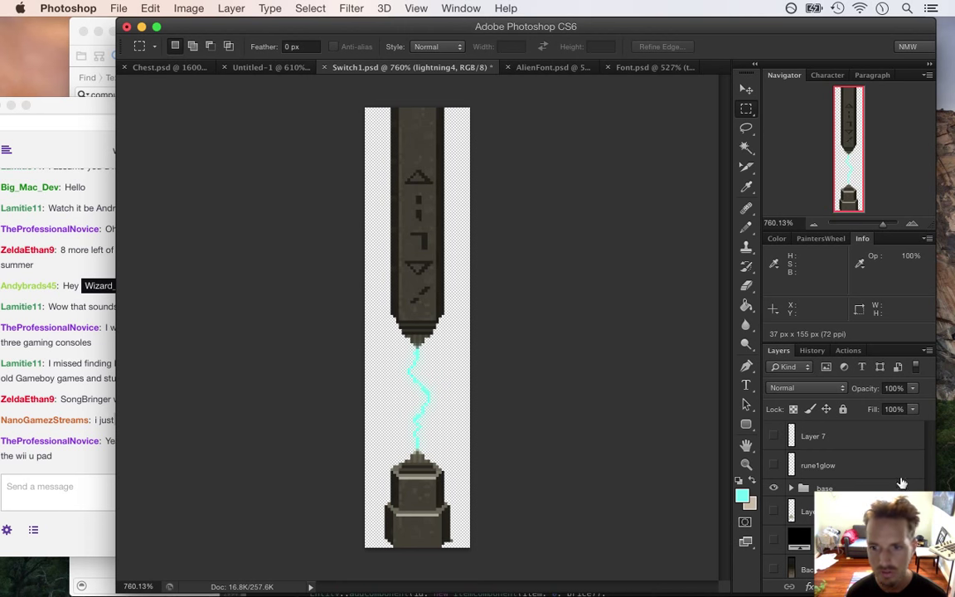
pyautogui.scroll(2, 829, 498)
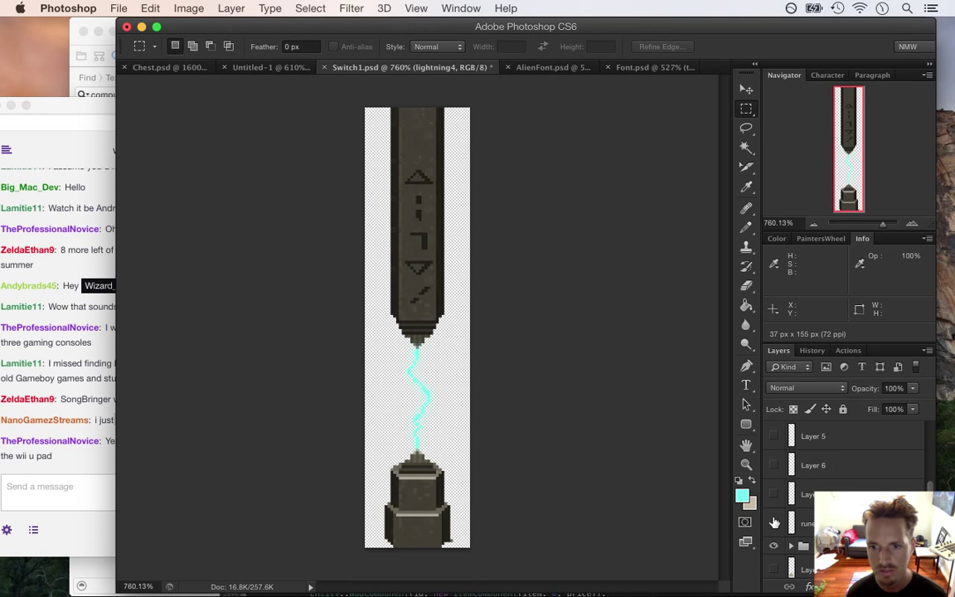
pyautogui.click(774, 524)
pyautogui.click(773, 494)
pyautogui.click(774, 465)
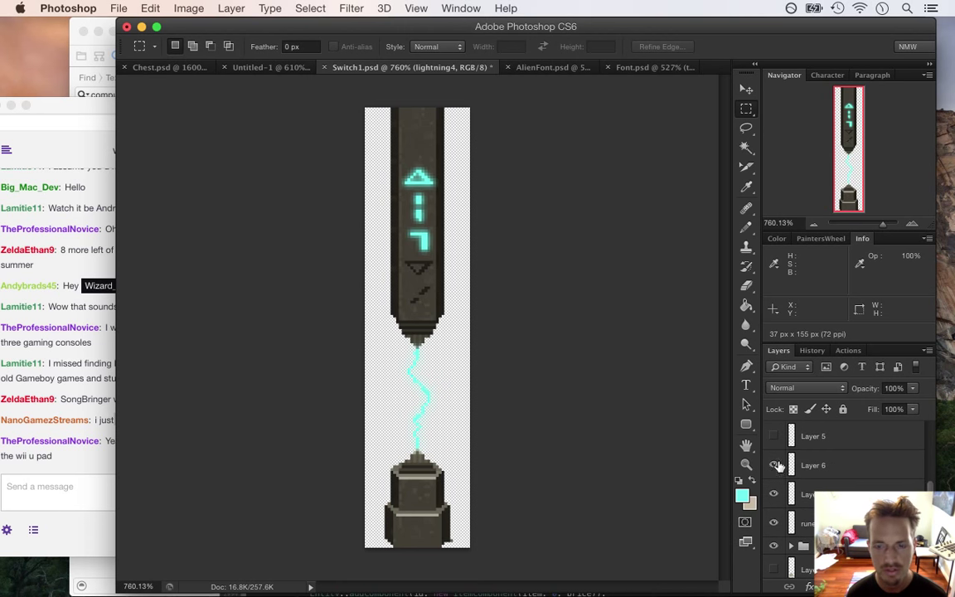
pyautogui.click(773, 494)
pyautogui.click(773, 465)
pyautogui.click(774, 524)
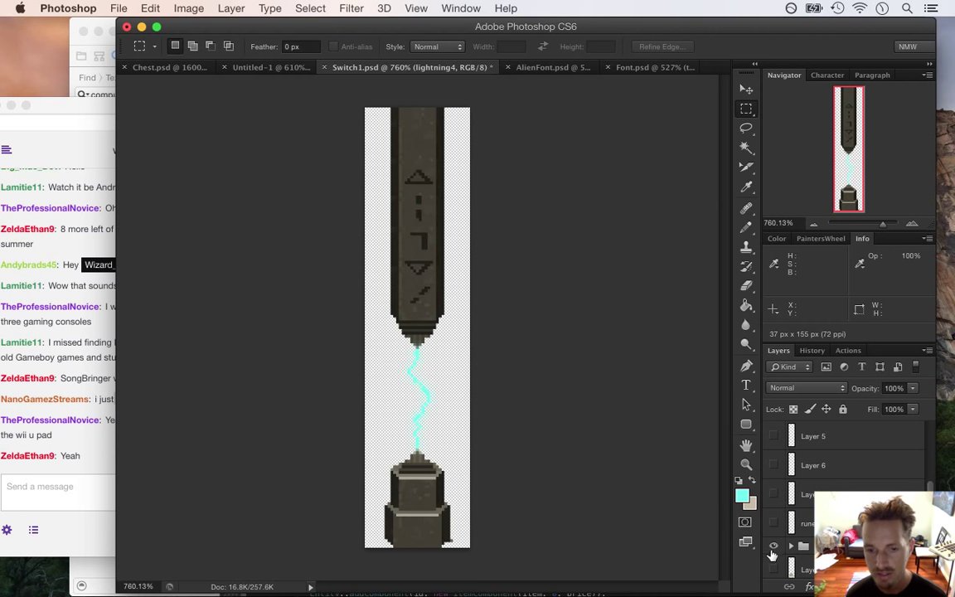
pyautogui.click(773, 547)
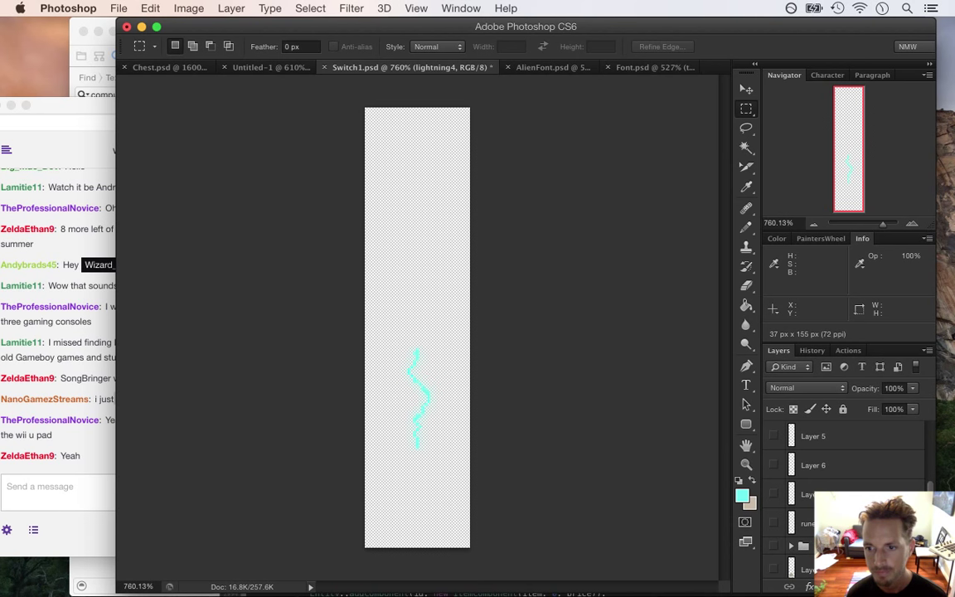
# - Hide the lightning4 layer and make the rune1glow layer the only visible one
pyautogui.scroll(3, 775, 464)
pyautogui.click(773, 437)
pyautogui.scroll(-1, 930, 464)
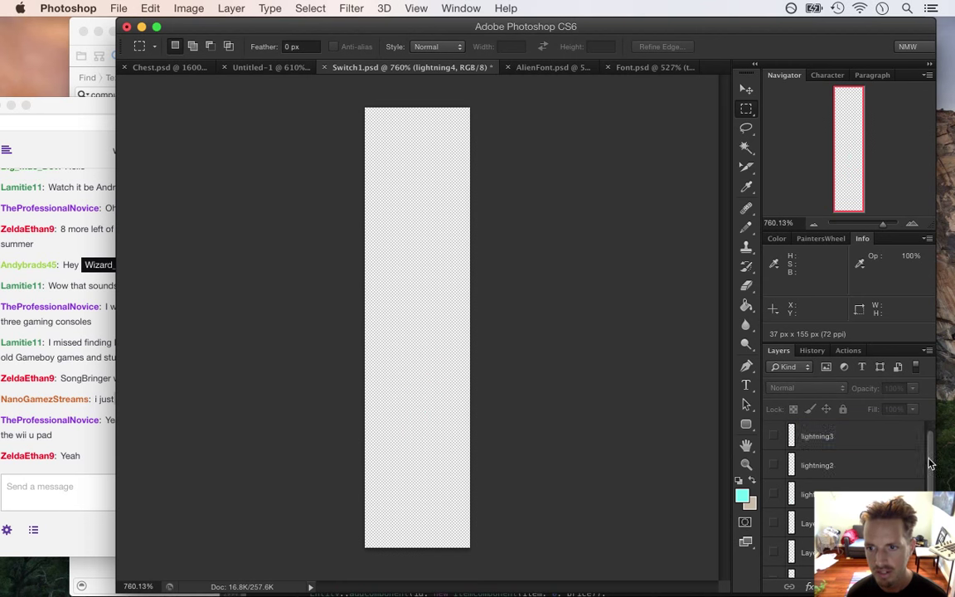
pyautogui.scroll(-3, 930, 464)
pyautogui.click(773, 551)
# - Export the triangular rune for web as a PNG-24 named Switch1Rune0.png in the Items folder
pyautogui.click(118, 8)
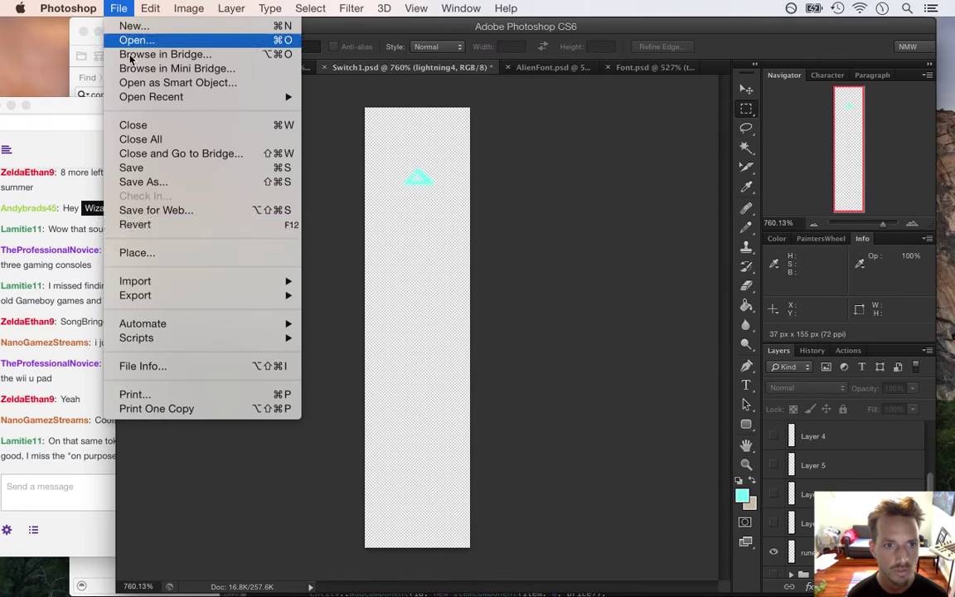
pyautogui.click(157, 208)
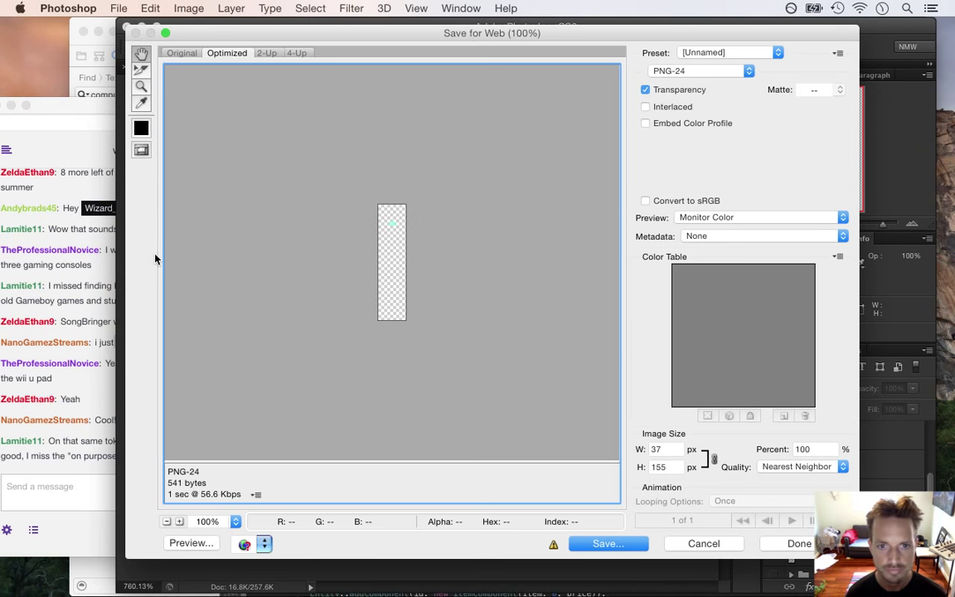
pyautogui.press('Return')
pyautogui.write('Rune0')
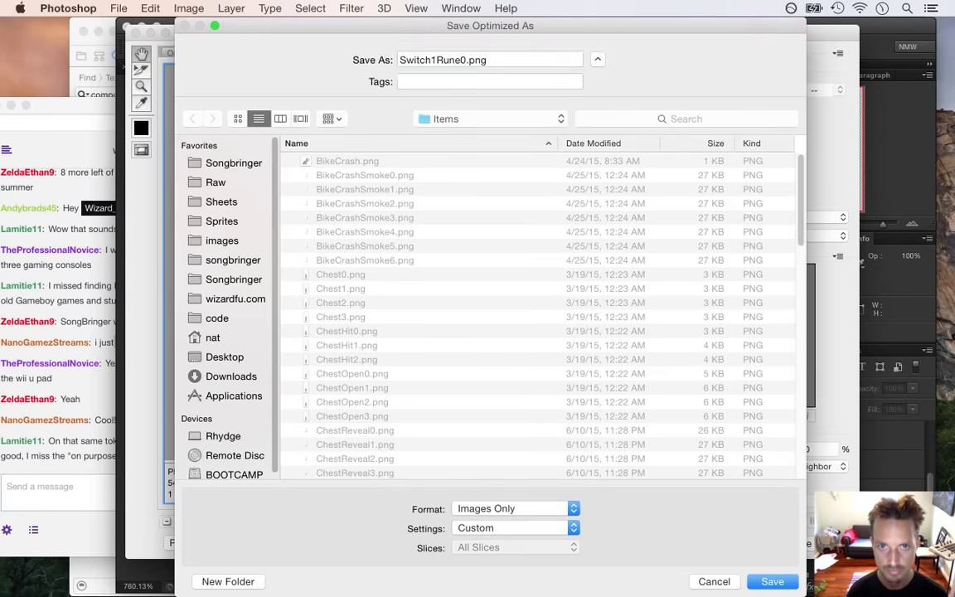
pyautogui.press('Return')
# - Hide rune1glow, show Layer 7 instead, and export it for web as Switch1Rune1.png
pyautogui.click(773, 551)
pyautogui.click(773, 522)
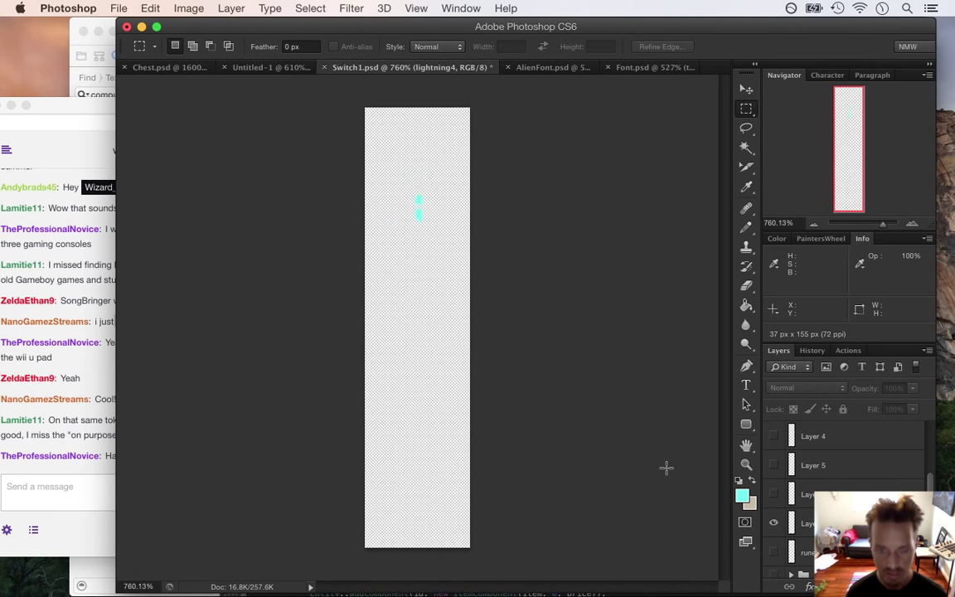
pyautogui.press('super+alt+shift+s')
pyautogui.press('Return')
pyautogui.press('Right')
pyautogui.write('Rune1')
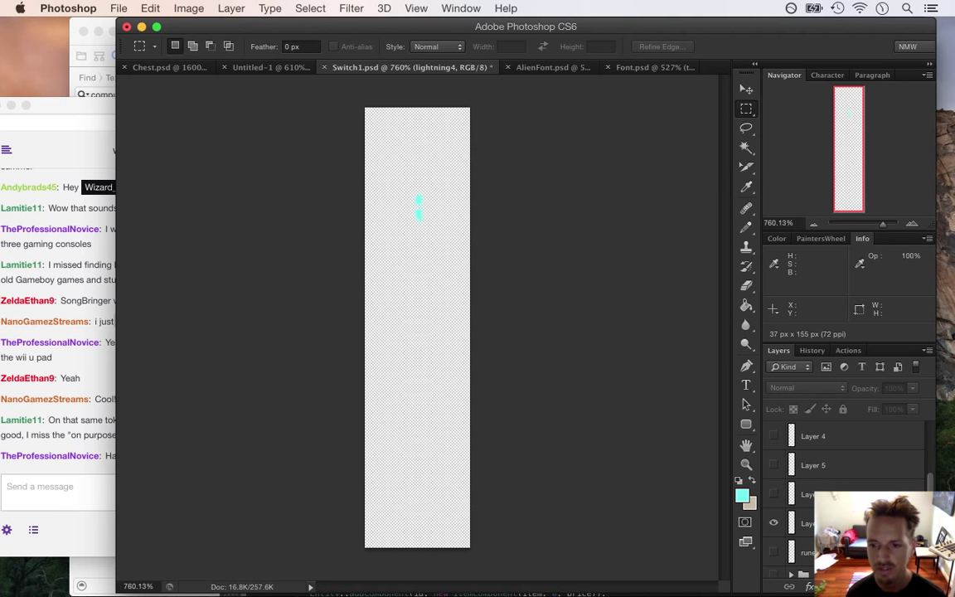
# - Hide Layer 7 and show Layer 6 with the corner-shaped rune
pyautogui.click(773, 523)
pyautogui.click(774, 494)
# - Read the latest viewer message in the Safari Twitch chat and go back to Photoshop
pyautogui.click(67, 397)
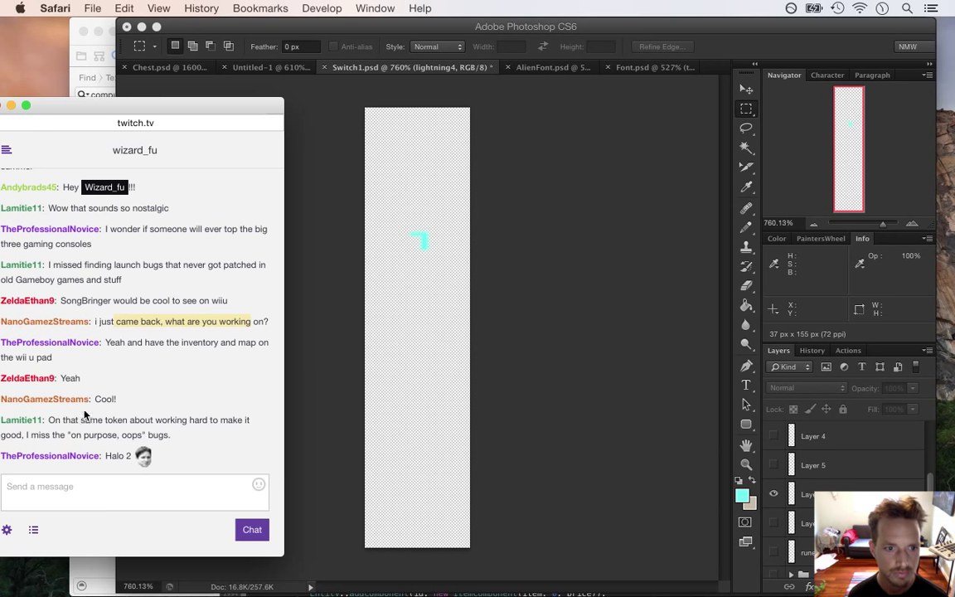
pyautogui.moveTo(63, 421); pyautogui.dragTo(148, 434)
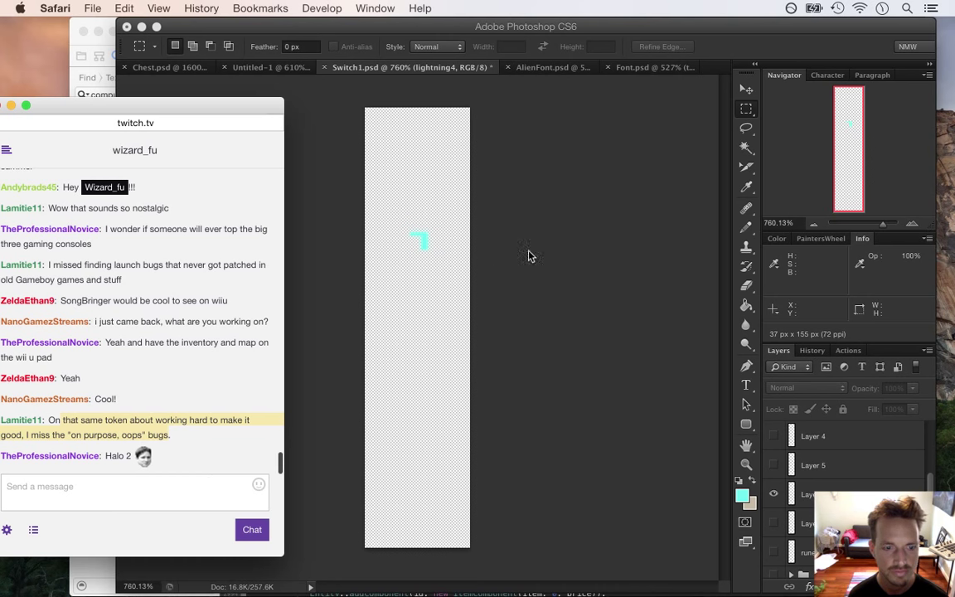
pyautogui.click(732, 50)
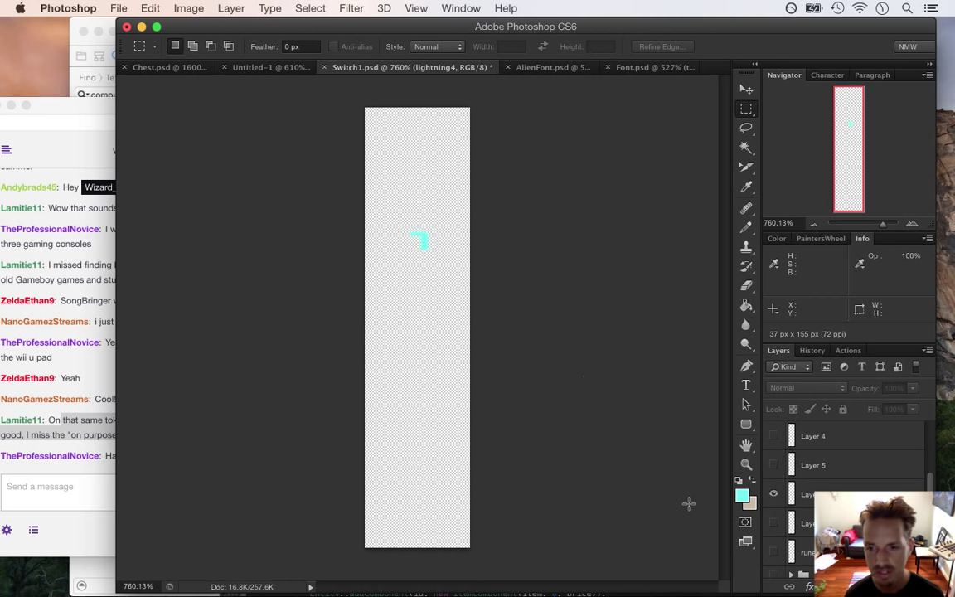
pyautogui.click(773, 494)
pyautogui.click(774, 515)
pyautogui.click(774, 512)
pyautogui.click(773, 494)
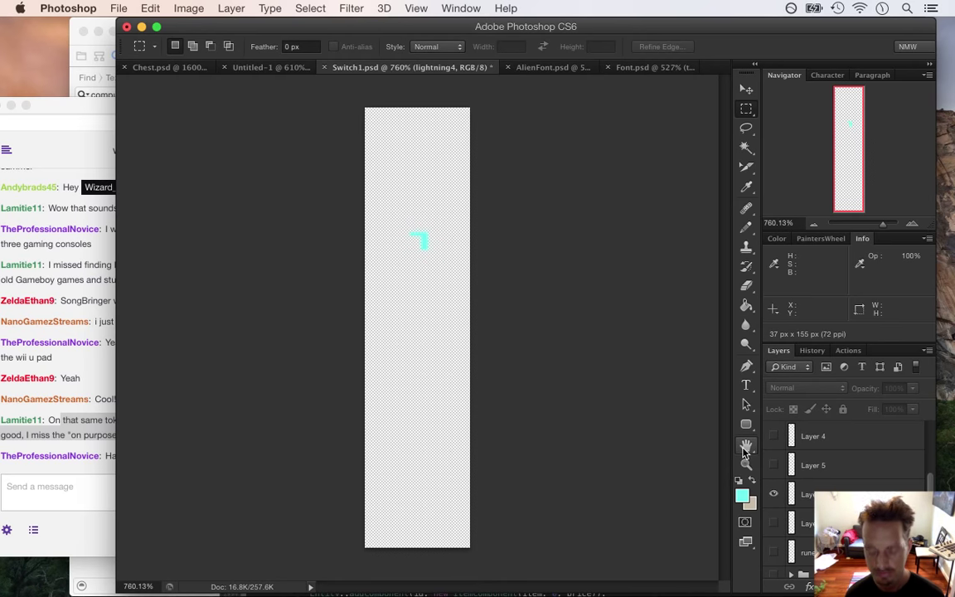
# - Export the corner-shaped rune for web as Switch1Rune2.png in the Items folder
pyautogui.press('super+alt+shift+s')
pyautogui.press('Return')
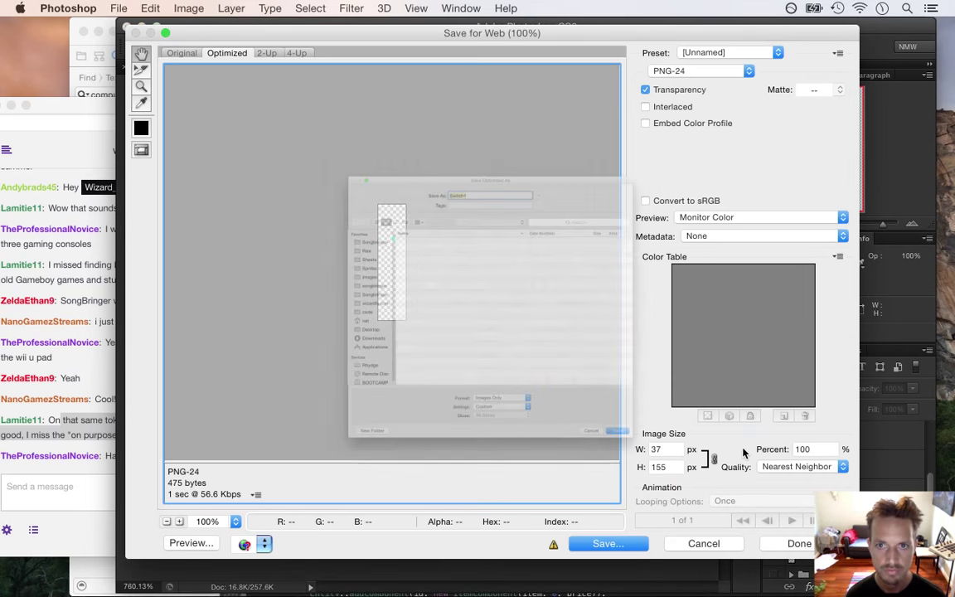
pyautogui.press('Right')
pyautogui.write('Rune')
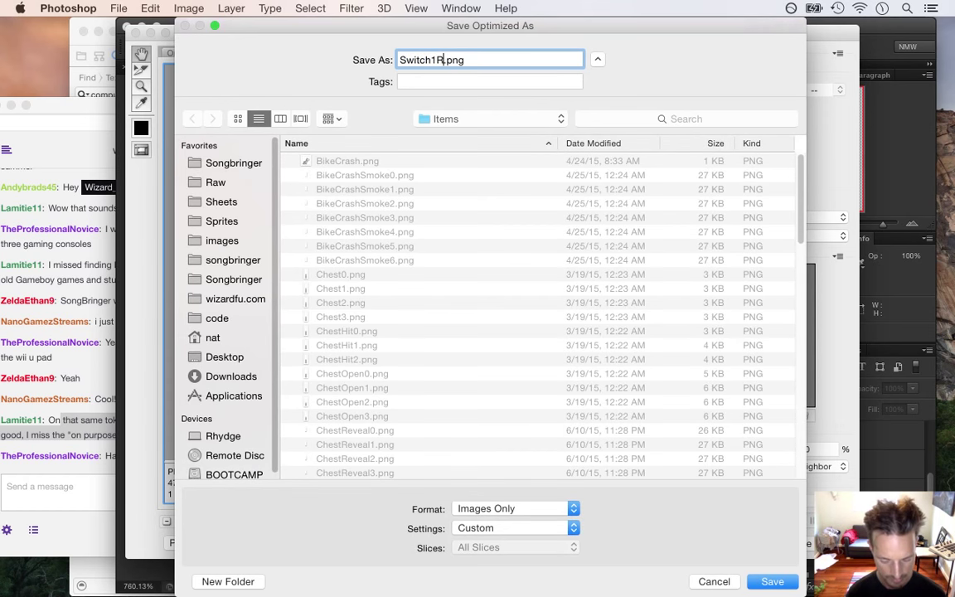
pyautogui.press('Return')
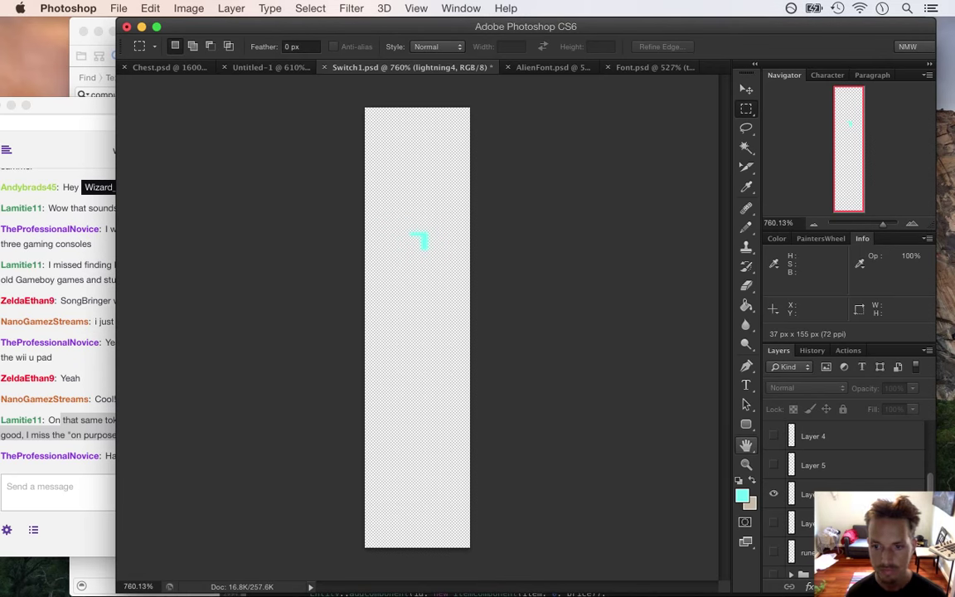
# - Make Layer 5 the only visible layer and export its inverted-triangle rune for web as Switch1Rune3.png
pyautogui.keyDown('alt'); pyautogui.click(774, 465); pyautogui.keyUp('alt')
pyautogui.press('super+alt+shift+s')
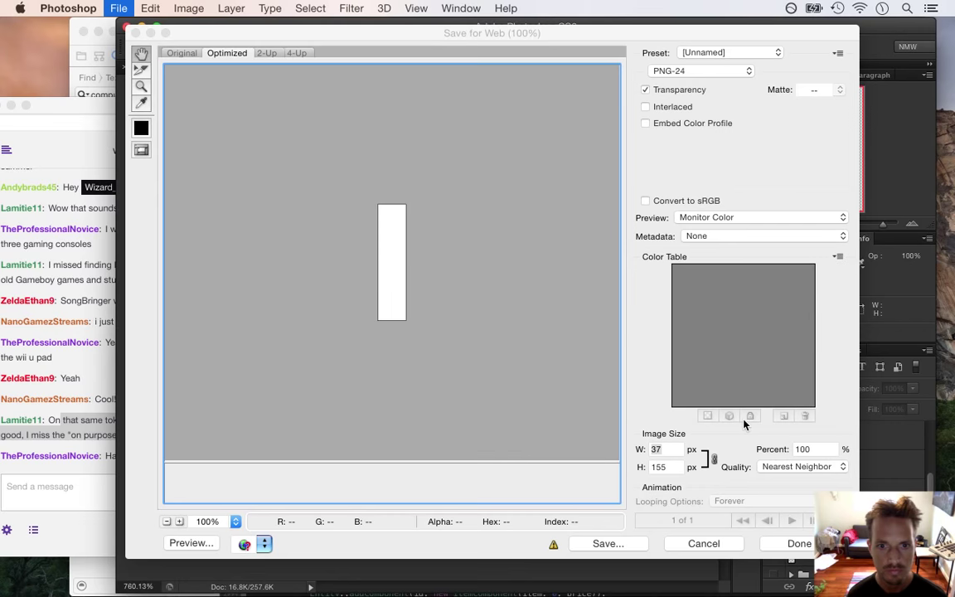
pyautogui.press('Return')
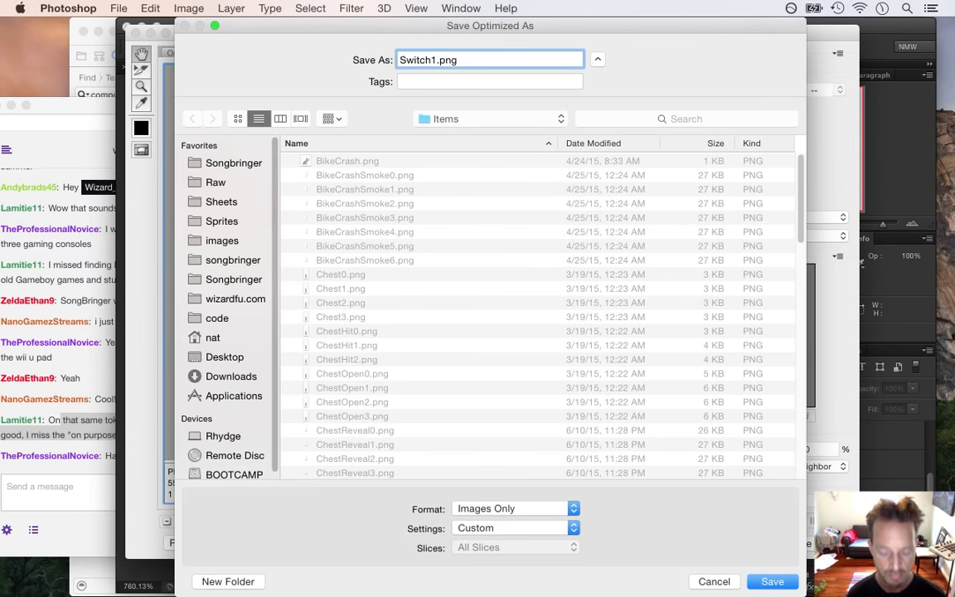
pyautogui.write('Rune3')
pyautogui.press('Return')
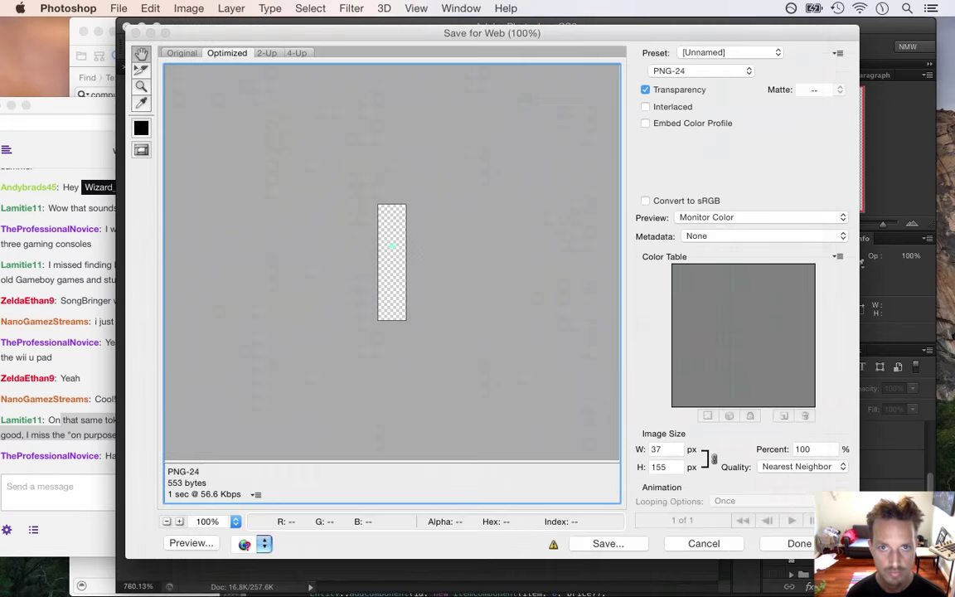
pyautogui.press('u')
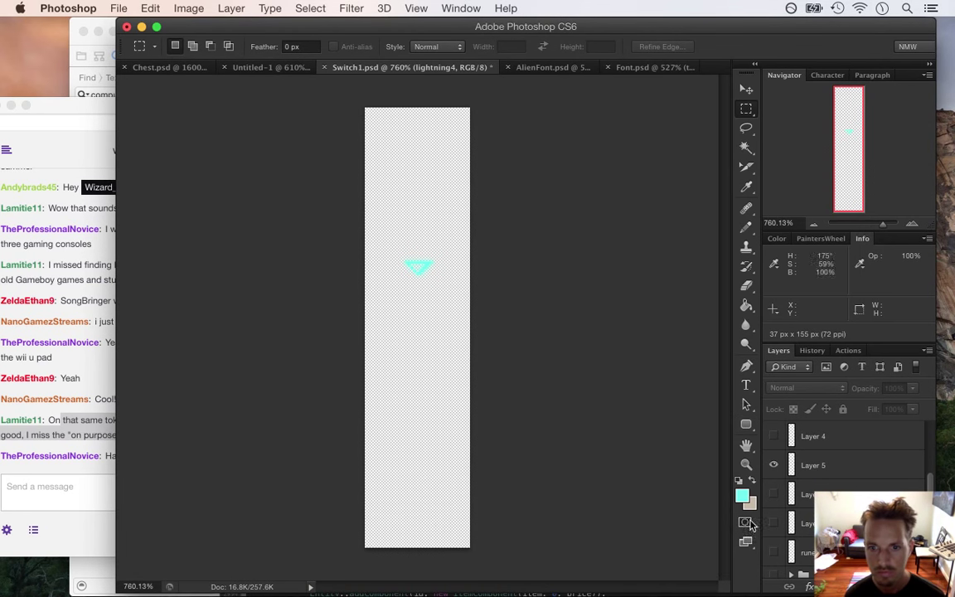
# - Make Layer 4 the only visible layer and export its diagonal rune for web as Switch1Rune4.png in the Items folder
pyautogui.click(774, 435)
pyautogui.click(773, 465)
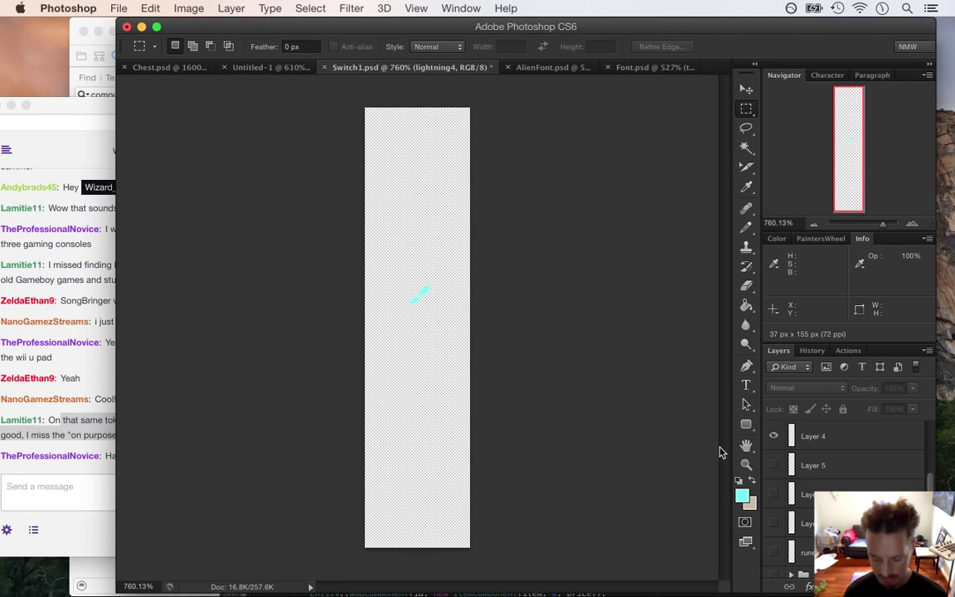
pyautogui.press('super+alt+shift+s')
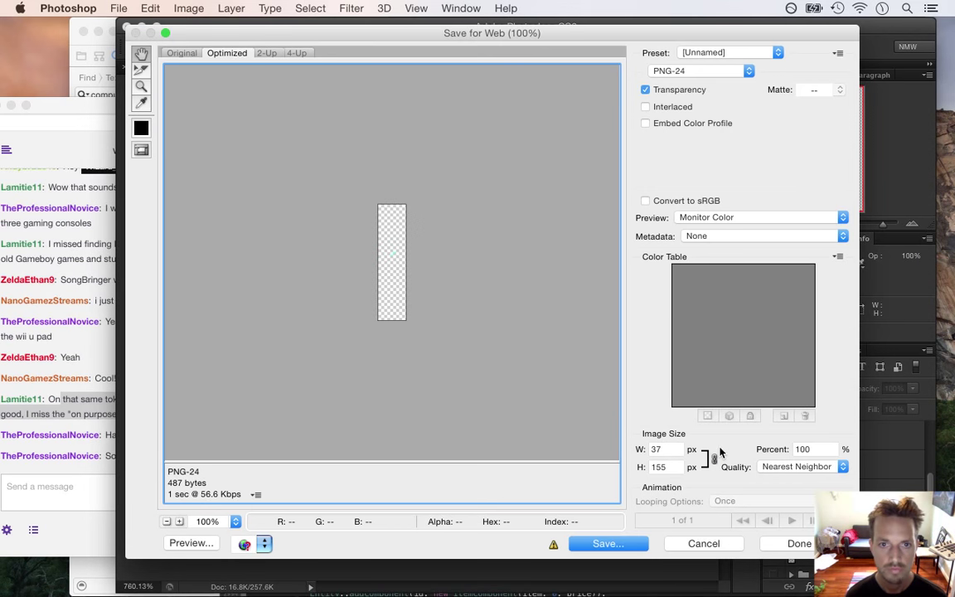
pyautogui.press('Return')
pyautogui.write('Rune')
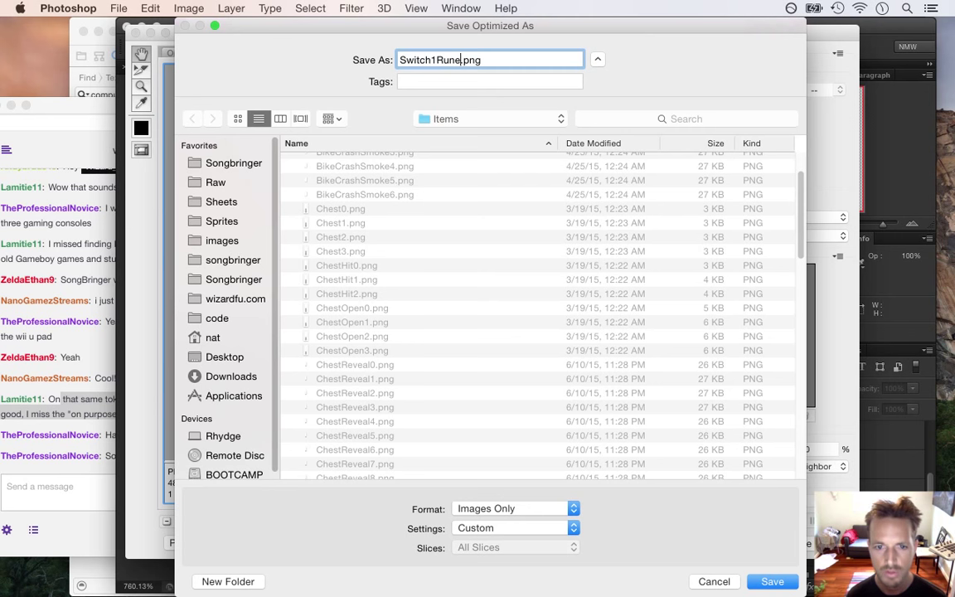
pyautogui.scroll(-15, 800, 332)
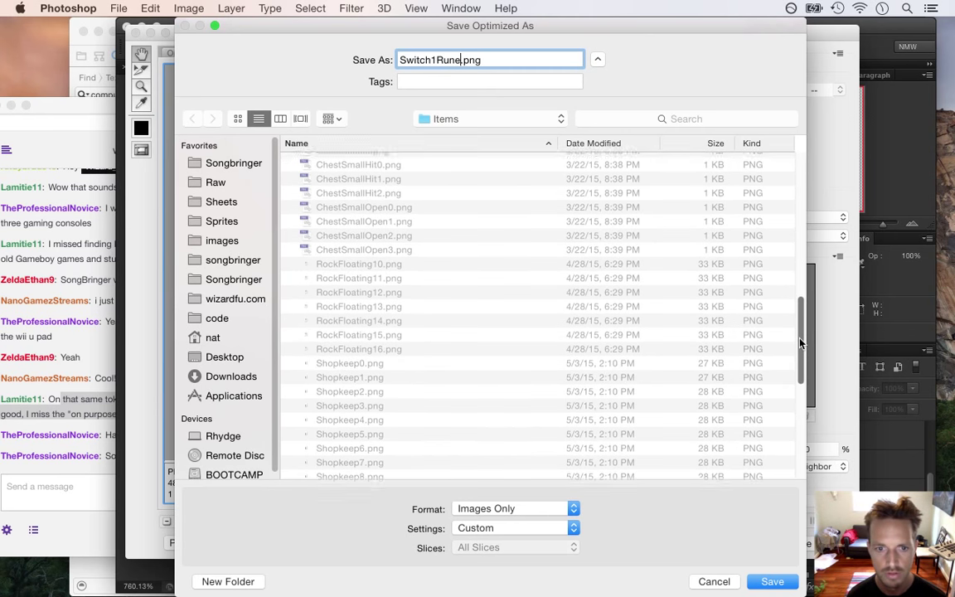
pyautogui.scroll(-10, 801, 341)
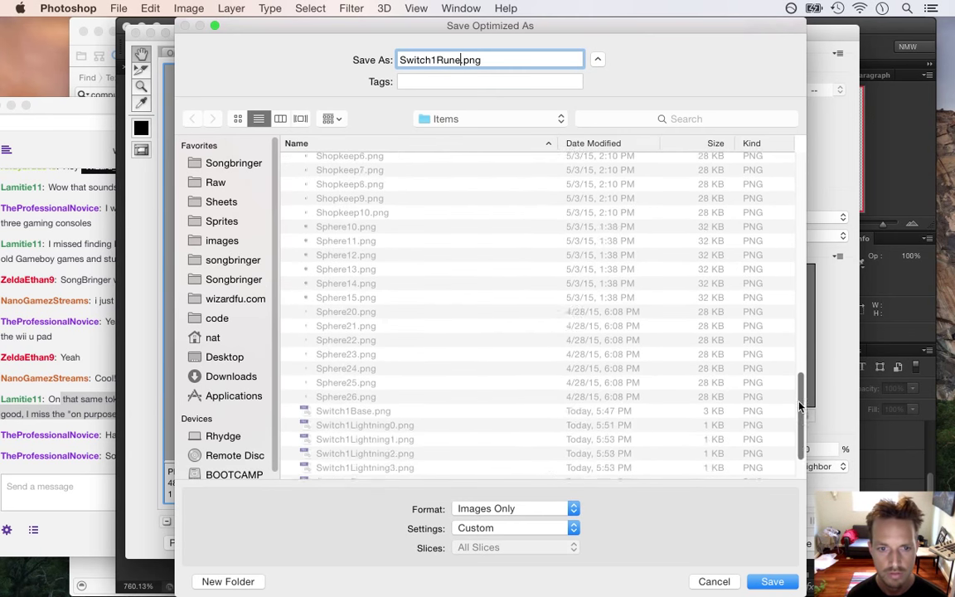
pyautogui.scroll(8, 796, 356)
pyautogui.scroll(-10, 796, 364)
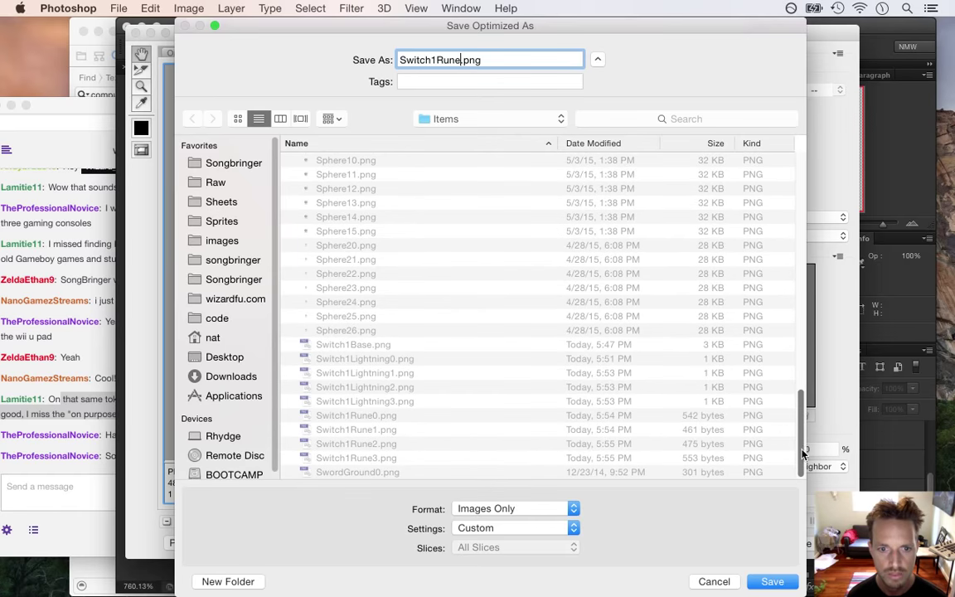
pyautogui.write('4')
pyautogui.press('Return')
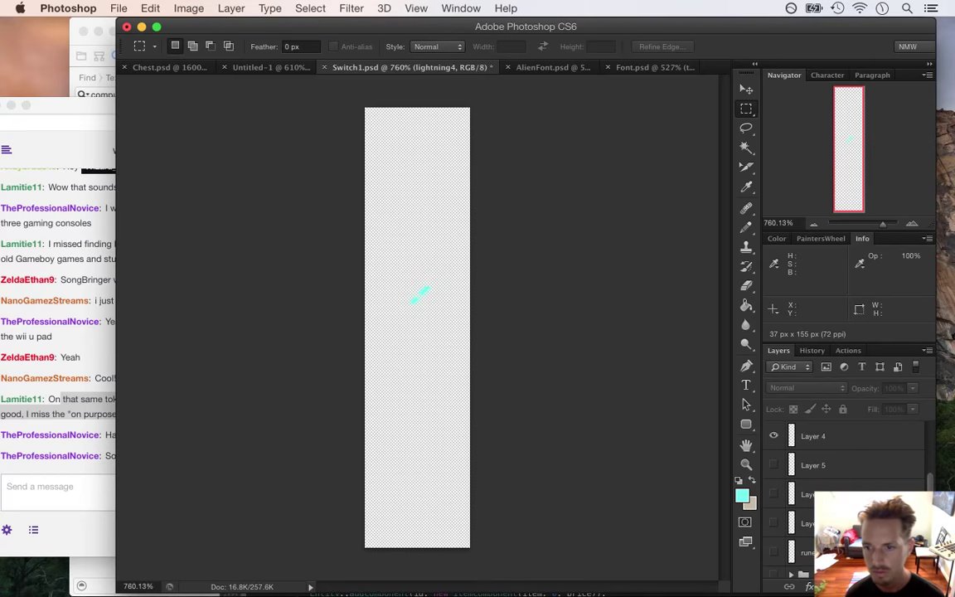
# - Read the latest viewer message in the Safari Twitch chat and switch to Xcode
pyautogui.scroll(2, 920, 481)
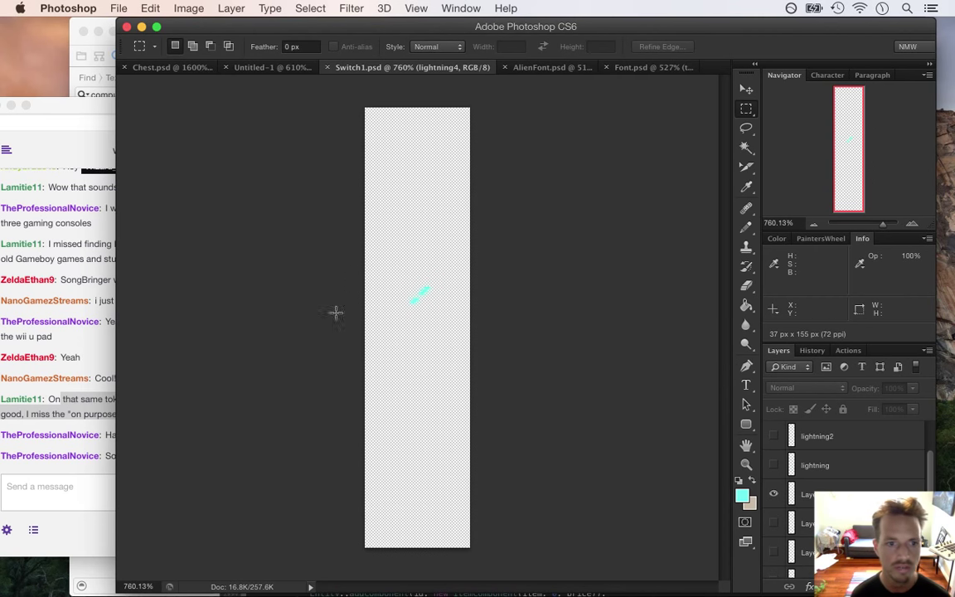
pyautogui.click(93, 412)
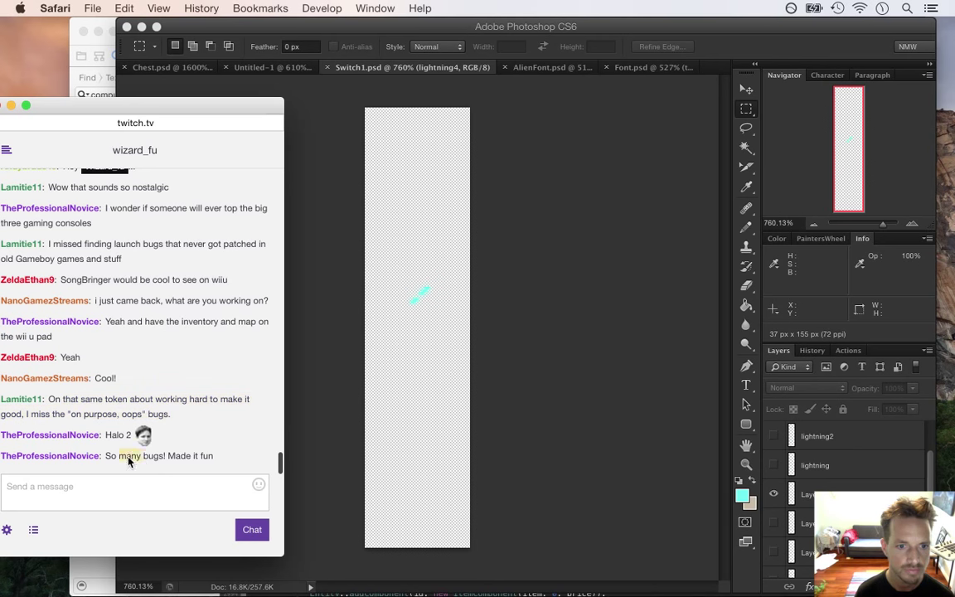
pyautogui.press('super+Tab')
pyautogui.press('super+Tab')
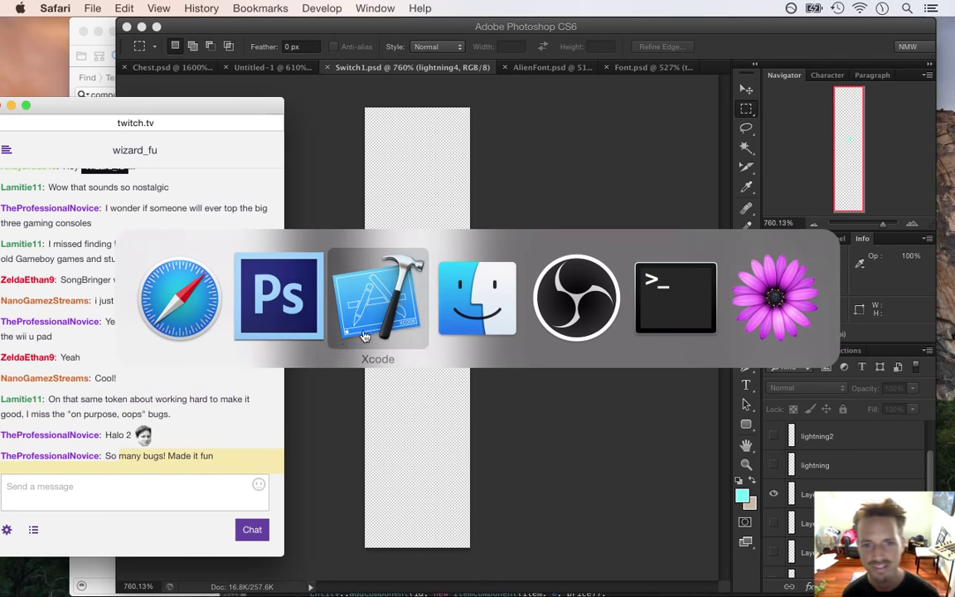
# - Show the project's file list and uncomment the computer entity block under the switch condition in Area.cpp, saving the file
pyautogui.click(80, 56)
pyautogui.scroll(5, 207, 175)
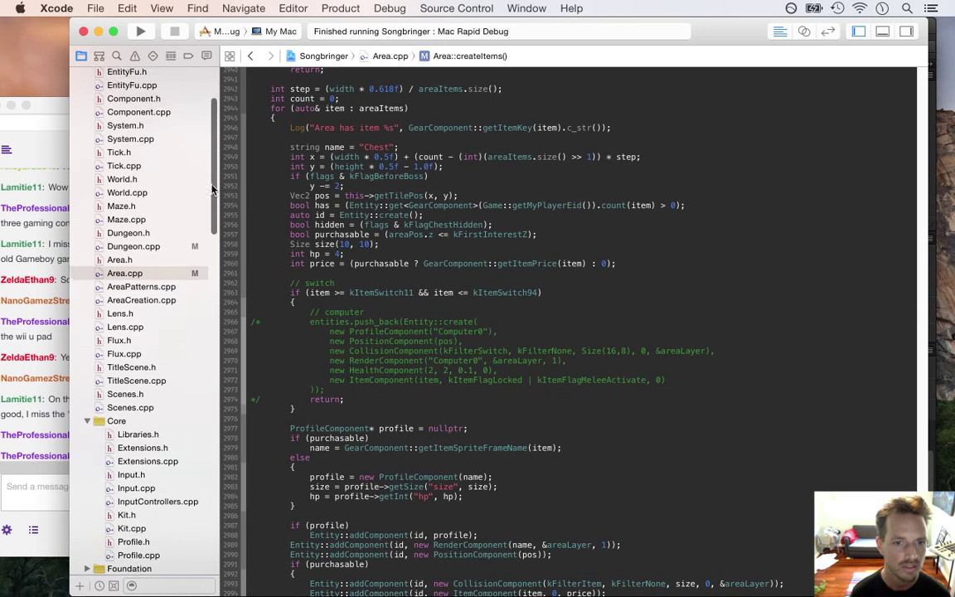
pyautogui.scroll(1, 209, 171)
pyautogui.scroll(-1, 209, 170)
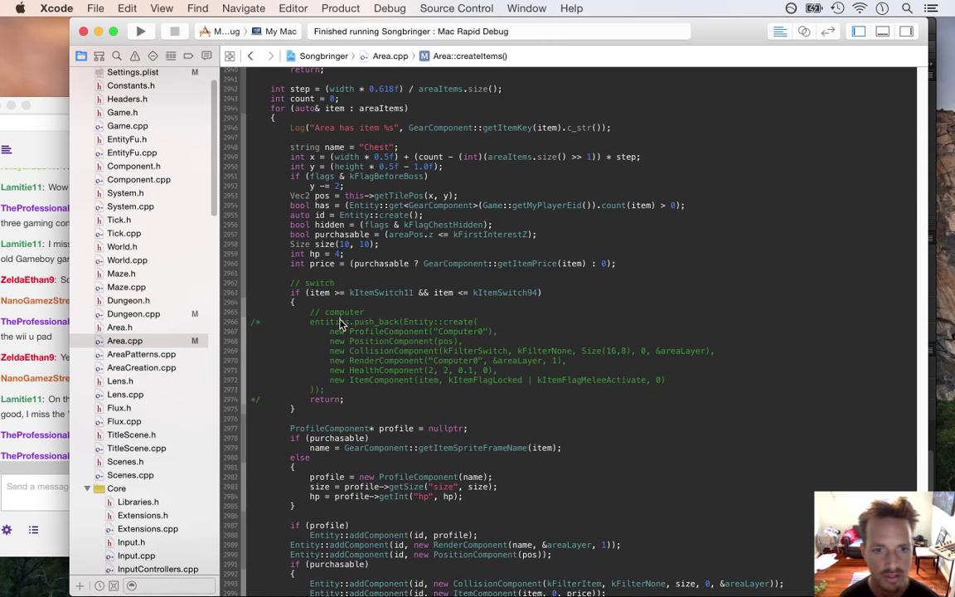
pyautogui.press('BackSpace')
pyautogui.press('BackSpace')
pyautogui.press('BackSpace')
pyautogui.press('BackSpace')
pyautogui.press('super+s')
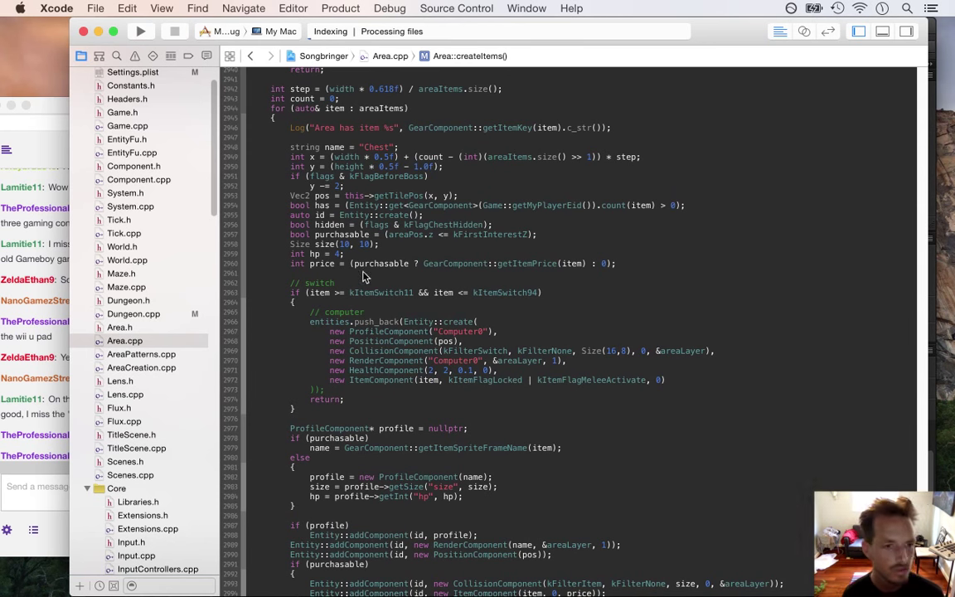
# - Open Computer0.plist from the Profiles folder and examine its attributes, spritesheets, sounds, and idle and release animation entries
pyautogui.scroll(-8, 203, 263)
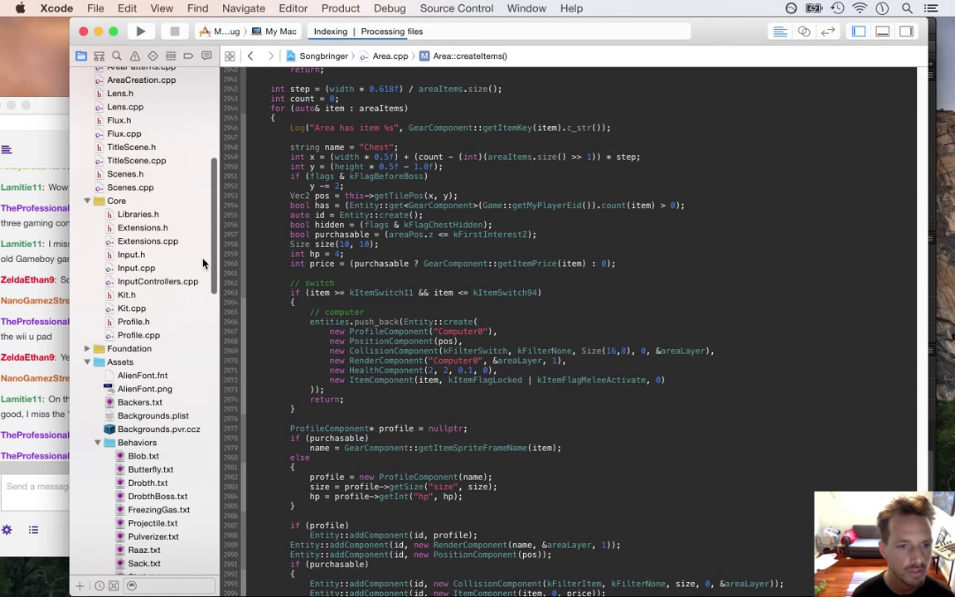
pyautogui.scroll(-12, 203, 263)
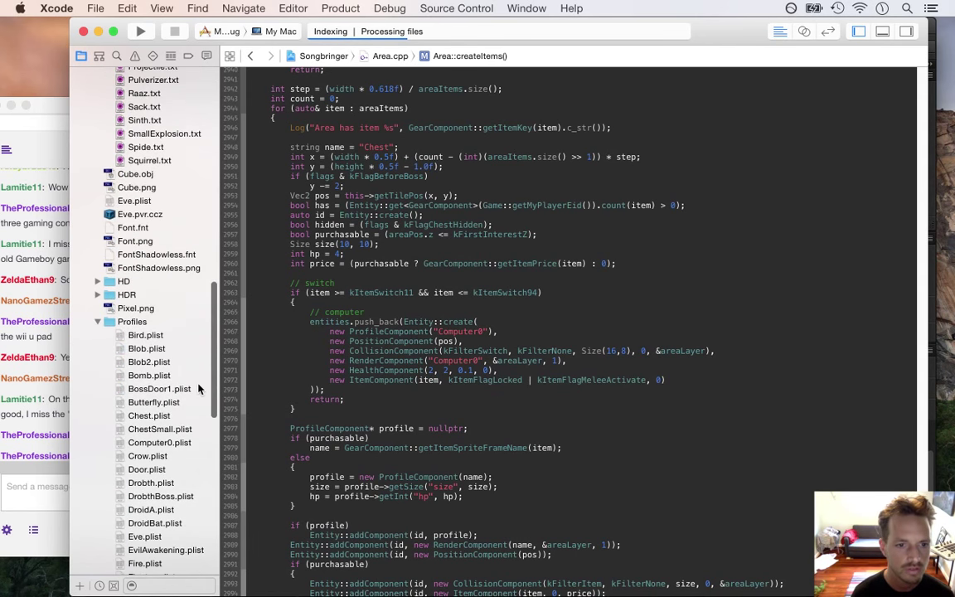
pyautogui.click(159, 441)
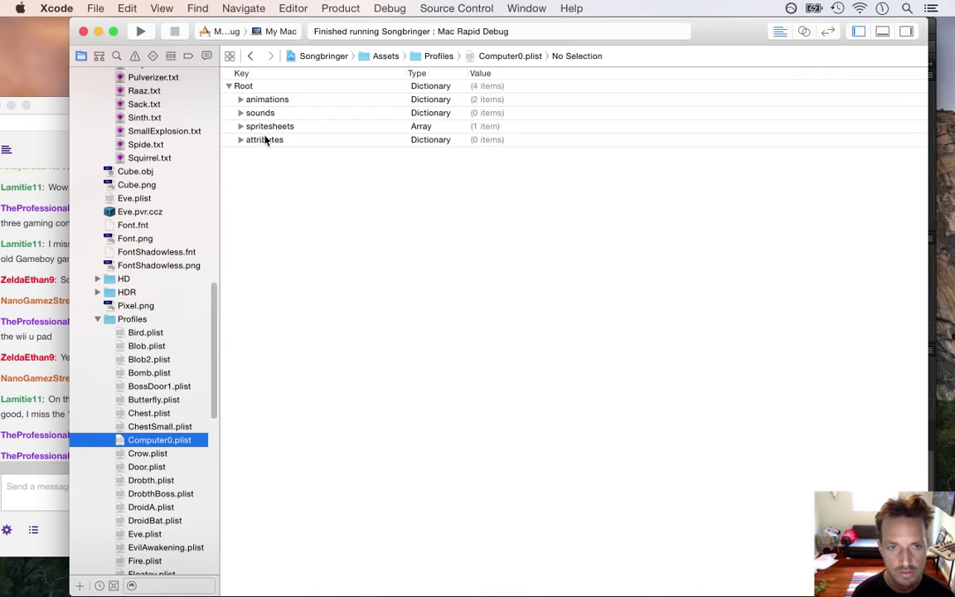
pyautogui.click(241, 139)
pyautogui.click(240, 126)
pyautogui.click(240, 114)
pyautogui.click(241, 100)
pyautogui.click(252, 113)
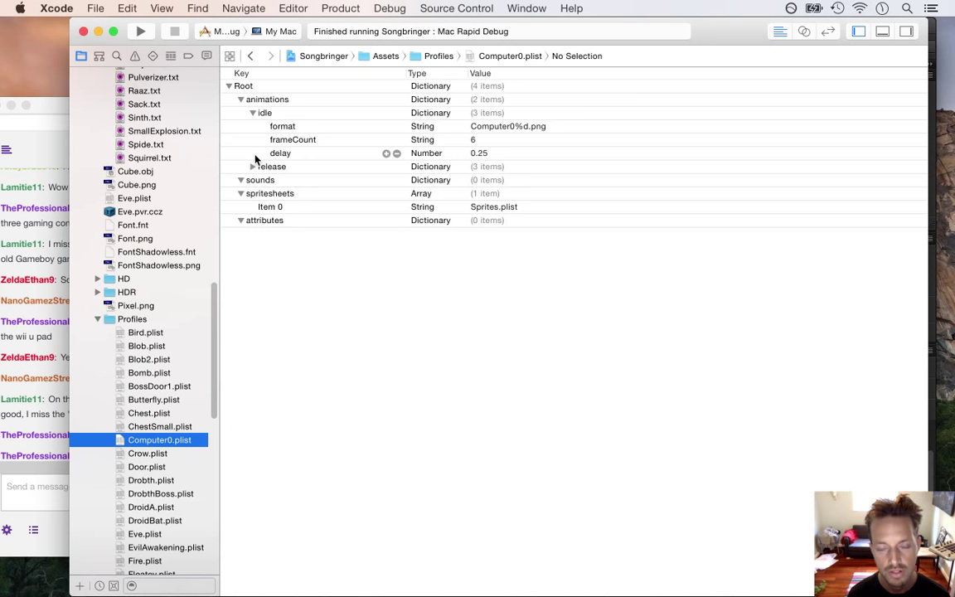
pyautogui.click(253, 166)
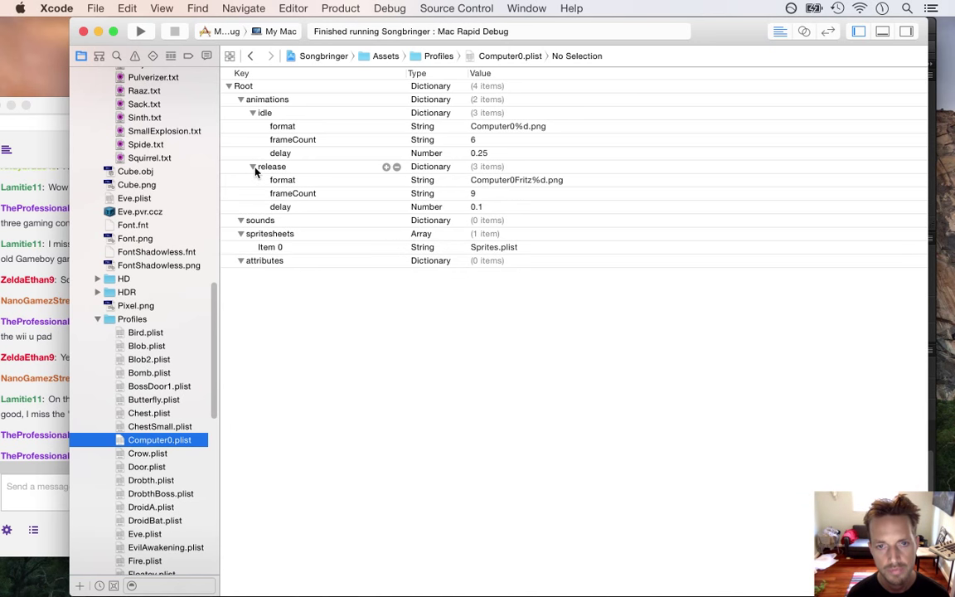
# - Return to Area.cpp and delete the ProfileComponent line from the switch's computer entity
pyautogui.click(250, 56)
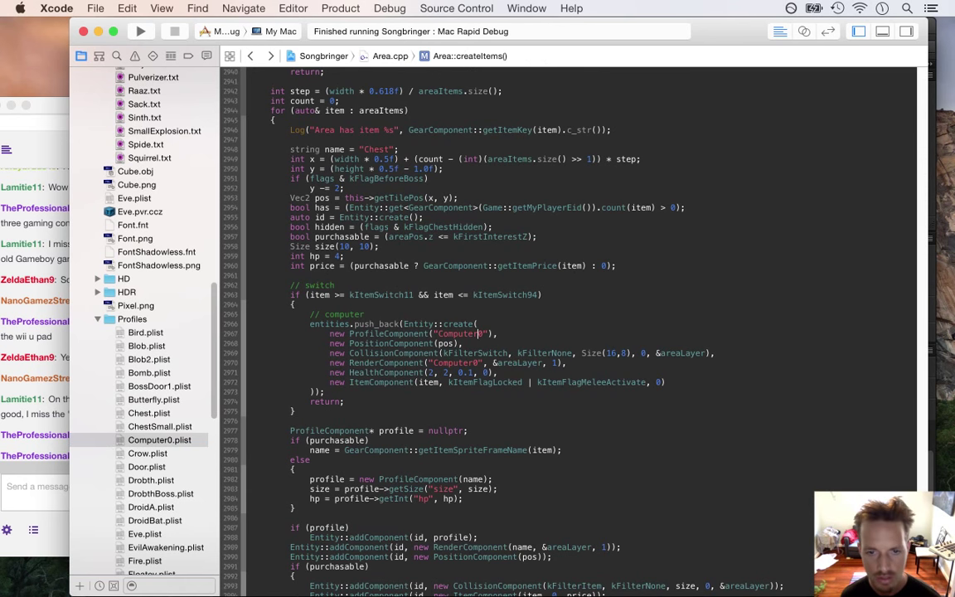
pyautogui.hotkey('shift', 'Down')
pyautogui.press('BackSpace')
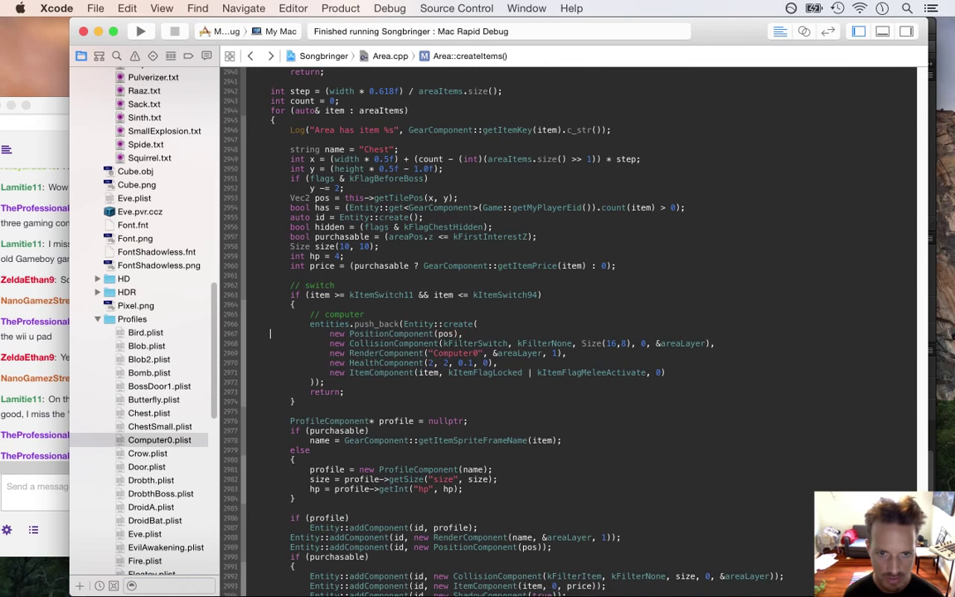
pyautogui.press('Down')
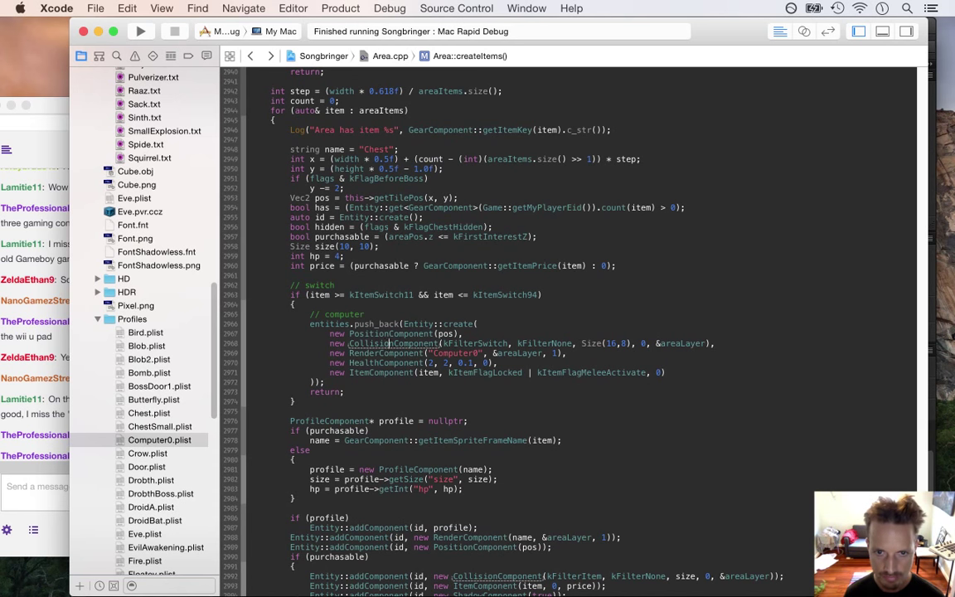
# - Change the sprite name in the switch entity's RenderComponent to "Switch1Base.png"
pyautogui.click(421, 353)
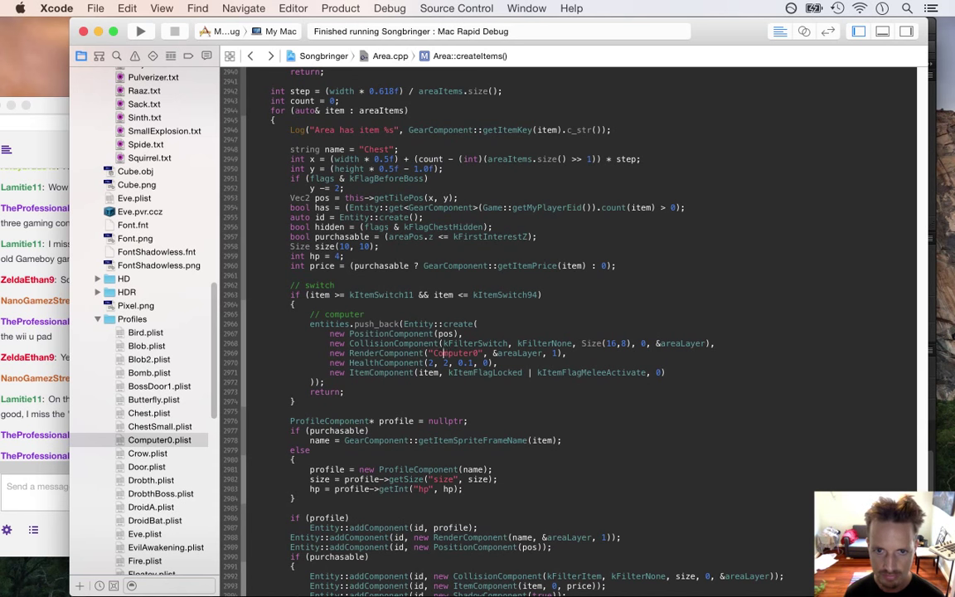
pyautogui.press('BackSpace')
pyautogui.press('BackSpace')
pyautogui.press('BackSpace')
pyautogui.press('BackSpace')
pyautogui.press('BackSpace')
pyautogui.press('BackSpace')
pyautogui.press('BackSpace')
pyautogui.press('BackSpace')
pyautogui.press('BackSpace')
pyautogui.write('Switch1')
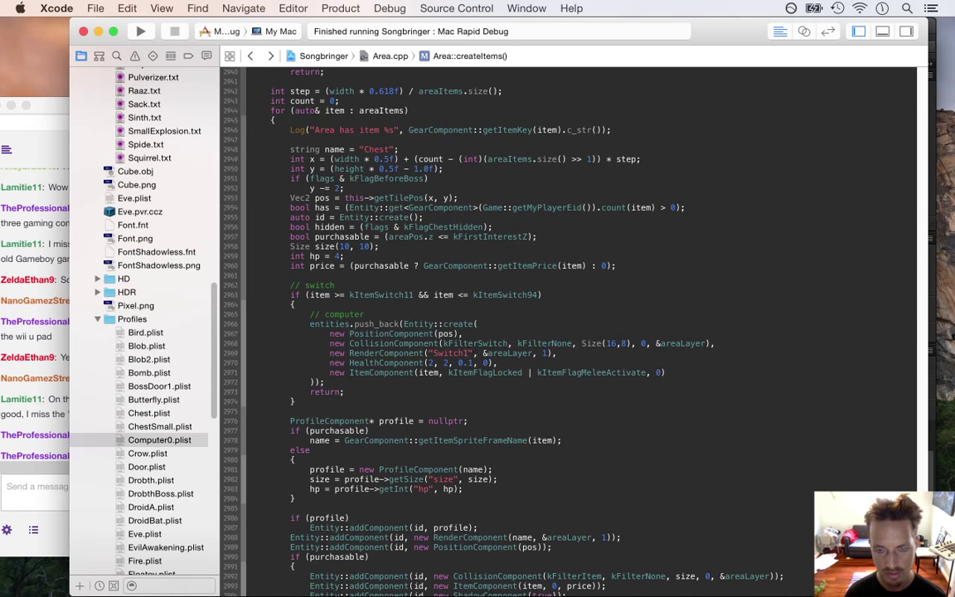
pyautogui.write('Base.')
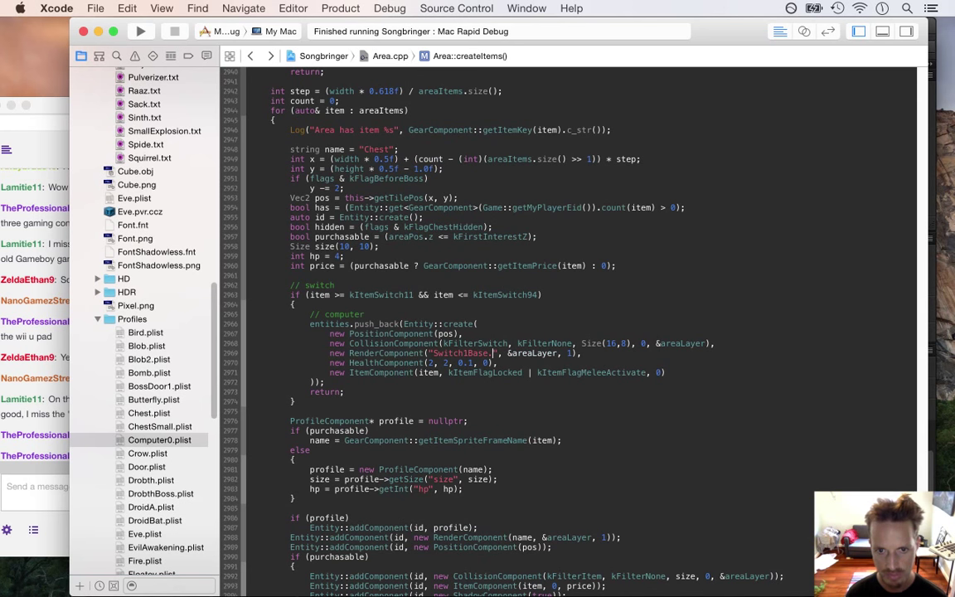
pyautogui.write('png')
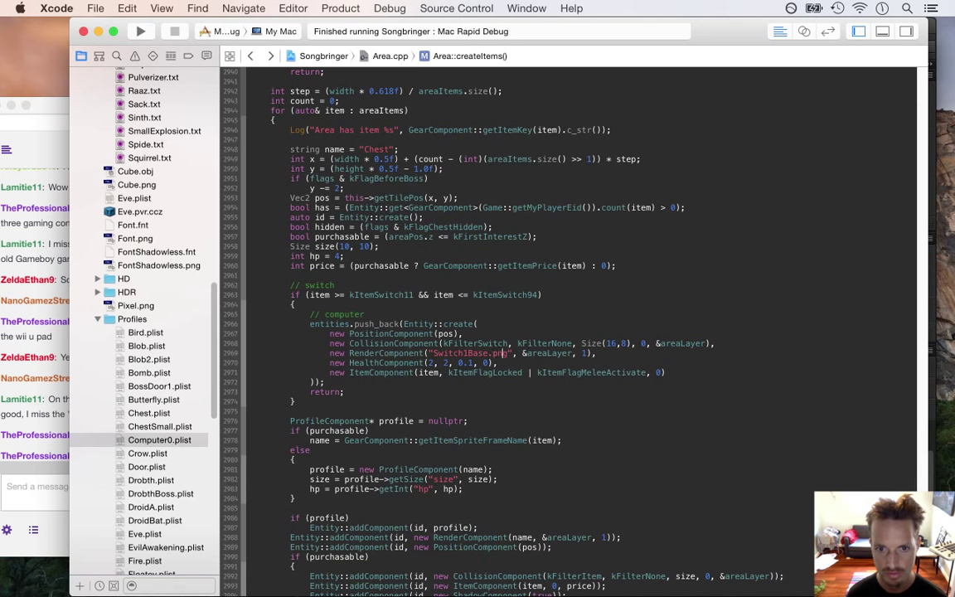
pyautogui.click(499, 362)
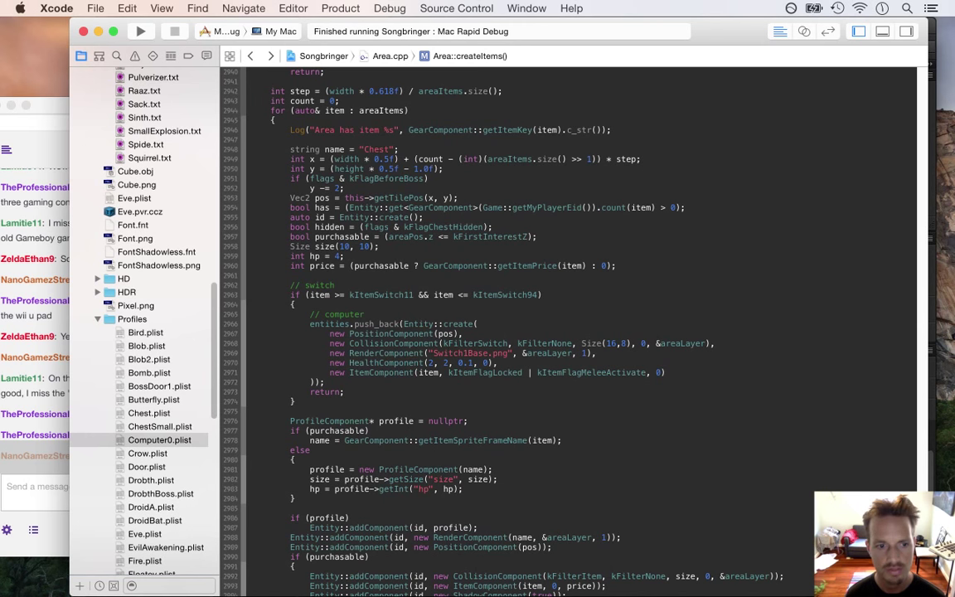
# - Read the newest question in the Twitch chat and start building and running Songbringer from Xcode
pyautogui.click(46, 476)
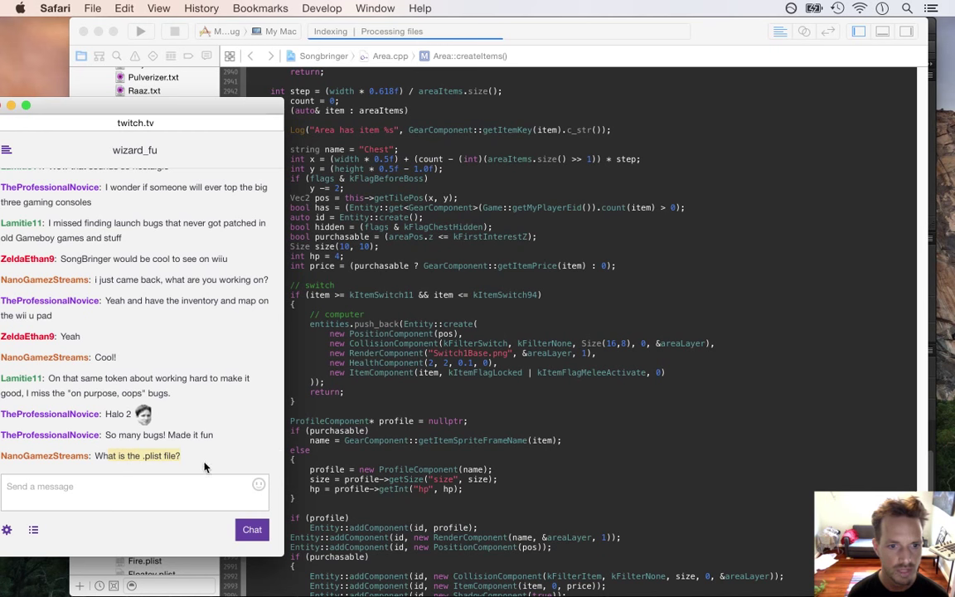
pyautogui.click(332, 408)
pyautogui.press('super+b')
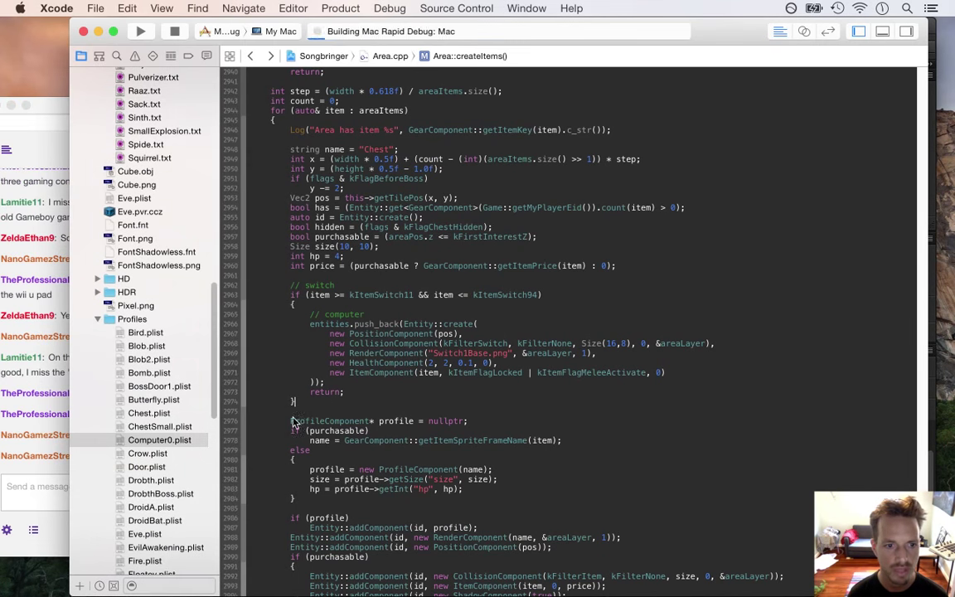
# - Read the newest chat message during the build, quit the launched Songbringer game and return to Xcode
pyautogui.press('super+Tab')
pyautogui.moveTo(101, 455); pyautogui.dragTo(163, 464)
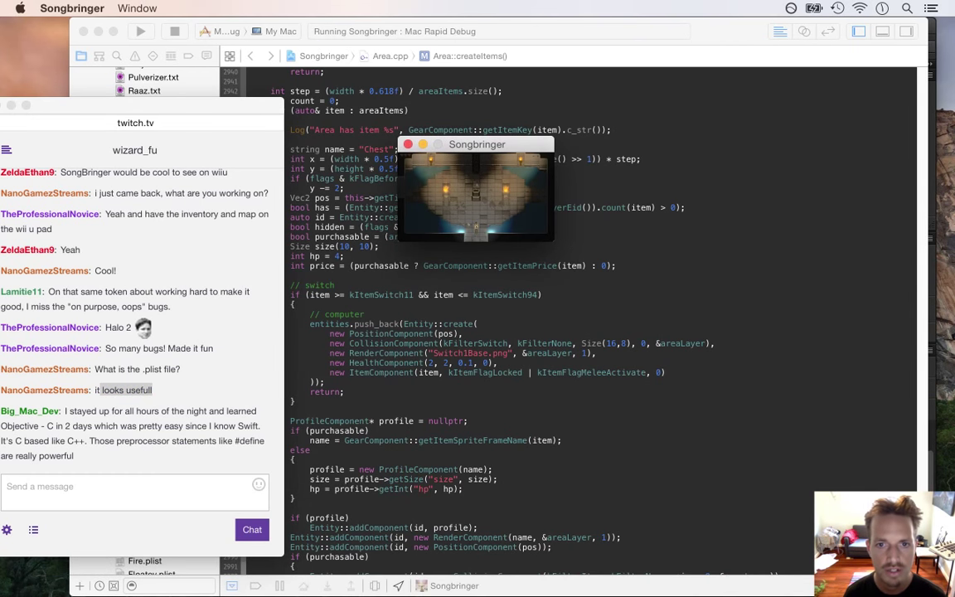
pyautogui.press('super+q')
pyautogui.click(218, 248)
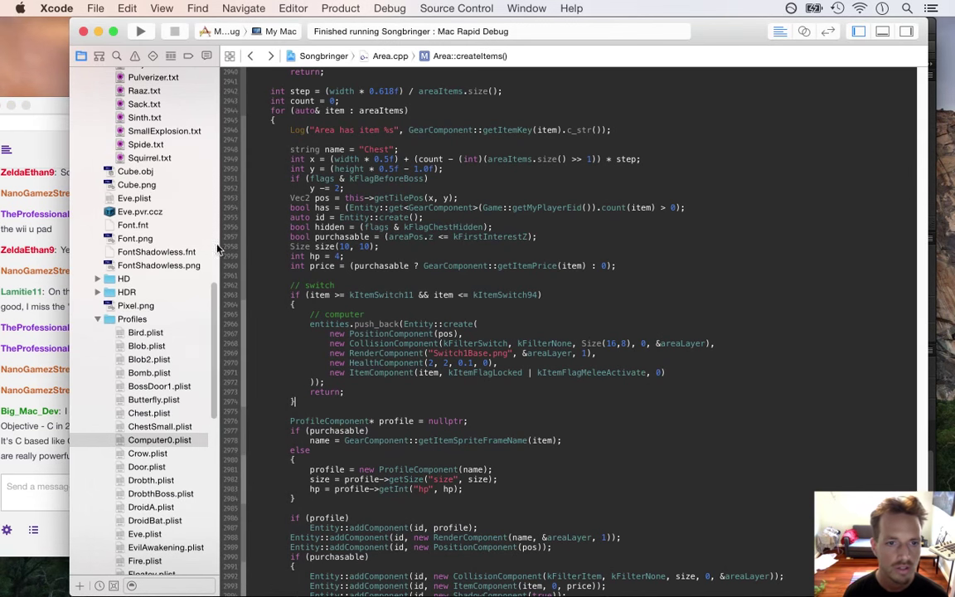
# - Open Settings.plist and set alwaysScreencap to NO
pyautogui.scroll(15, 213, 299)
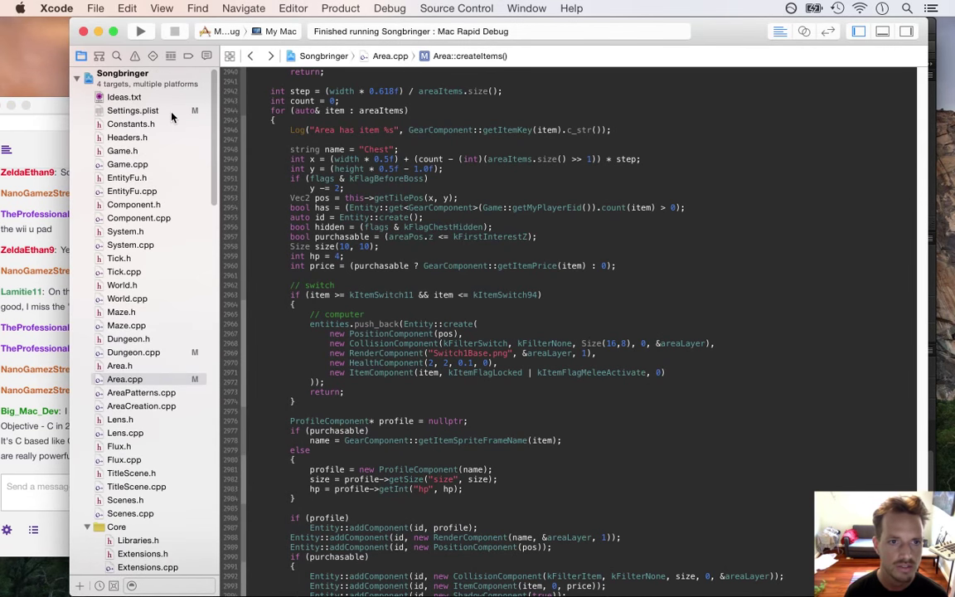
pyautogui.click(170, 112)
pyautogui.click(811, 117)
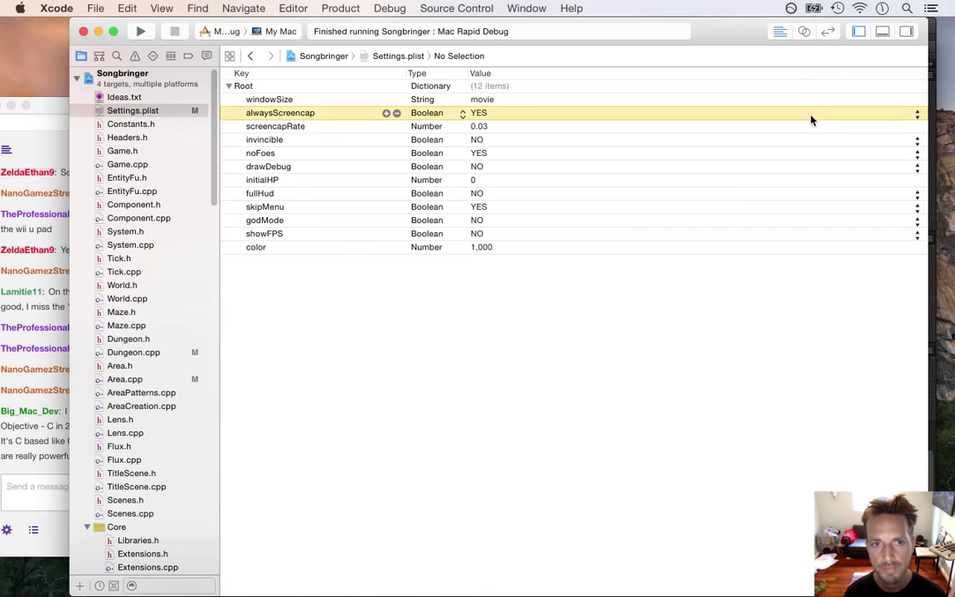
pyautogui.click(829, 114)
pyautogui.click(811, 134)
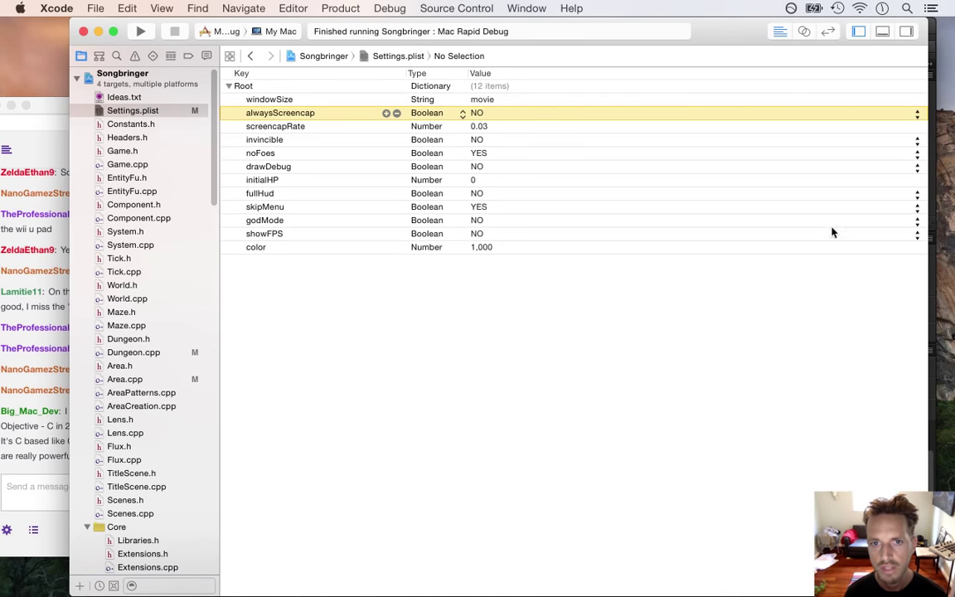
# - Return to Area.cpp and run Songbringer again, checking the Twitch chat while the game launches
pyautogui.click(250, 55)
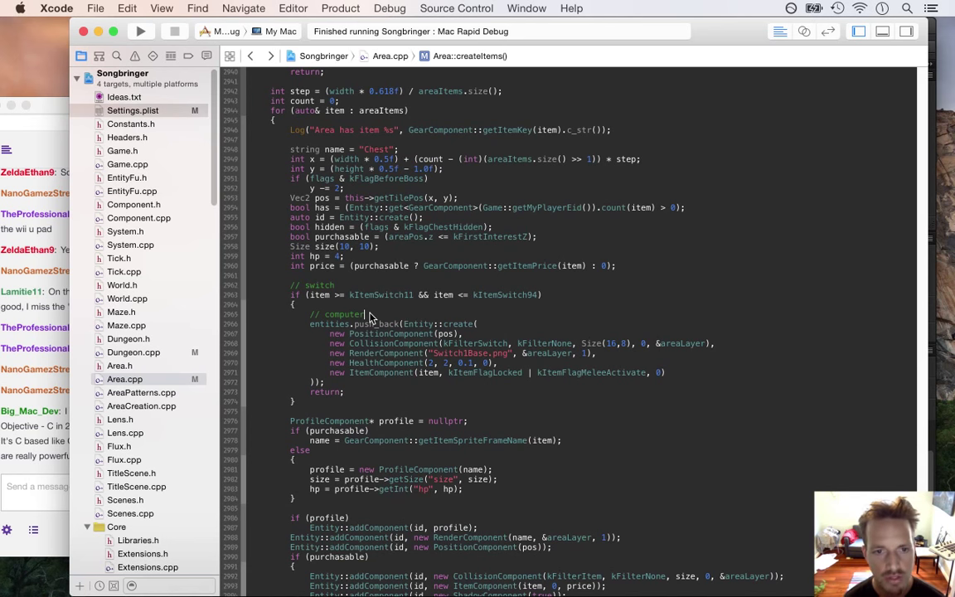
pyautogui.press('super+r')
pyautogui.click(52, 433)
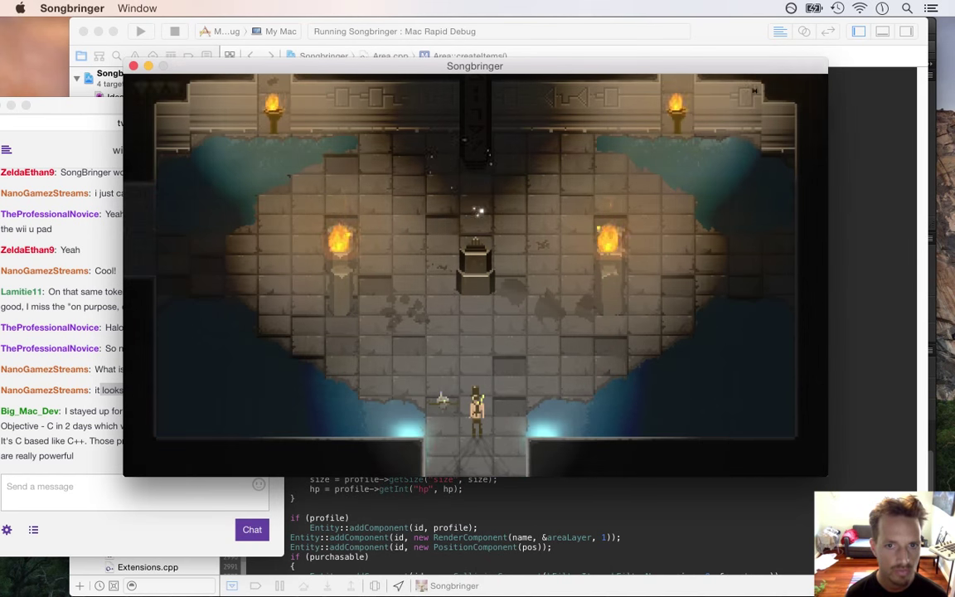
# - Switch to the Twitch chat and read the newest messages about learning Objective-C and preprocessor statements
pyautogui.click(83, 419)
pyautogui.moveTo(85, 386); pyautogui.dragTo(101, 420)
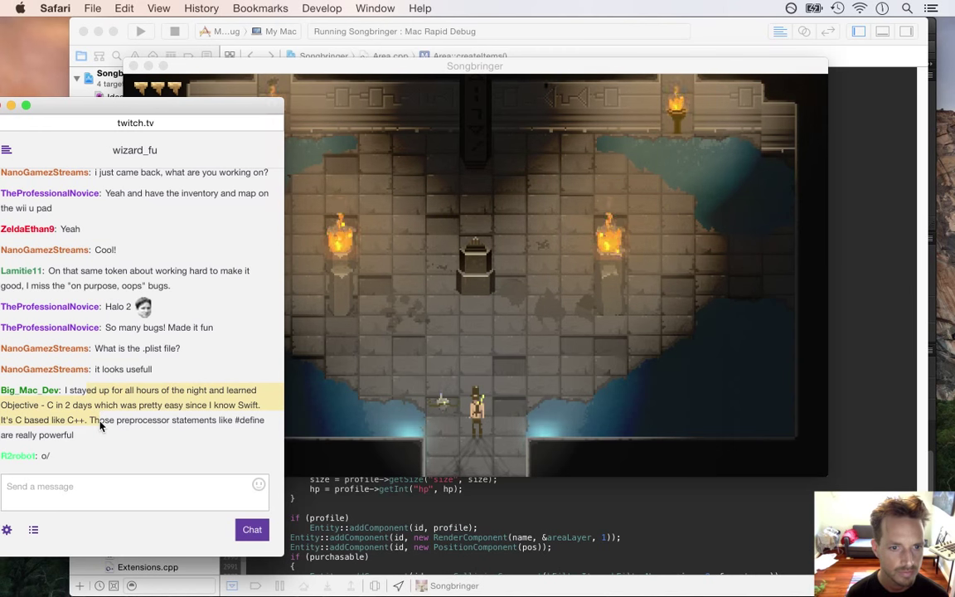
pyautogui.tripleClick(101, 421)
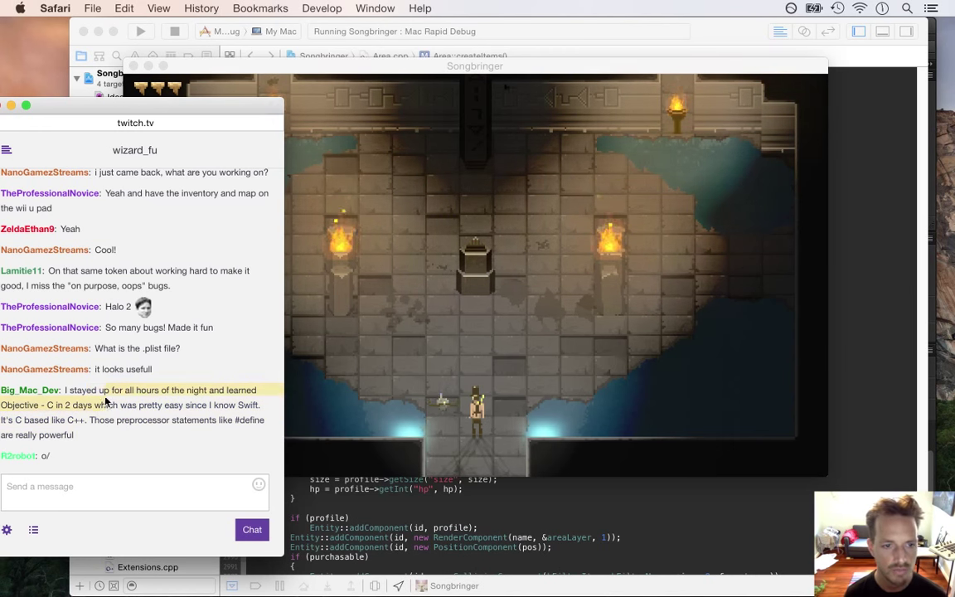
pyautogui.click(138, 444)
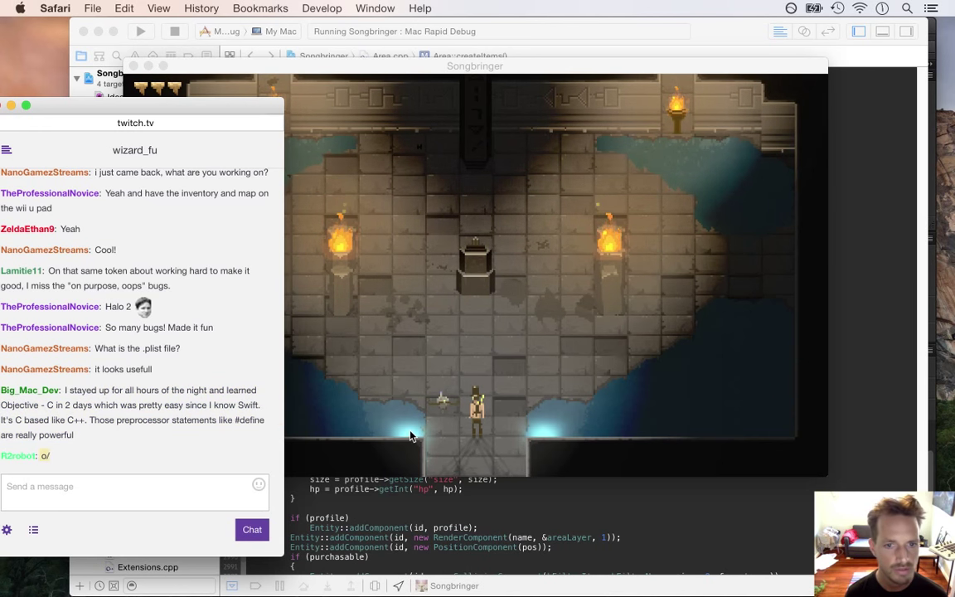
# - Walk the character around the switch pedestal in the running Songbringer game to check its placement and collision, and quit the game
pyautogui.click(393, 353)
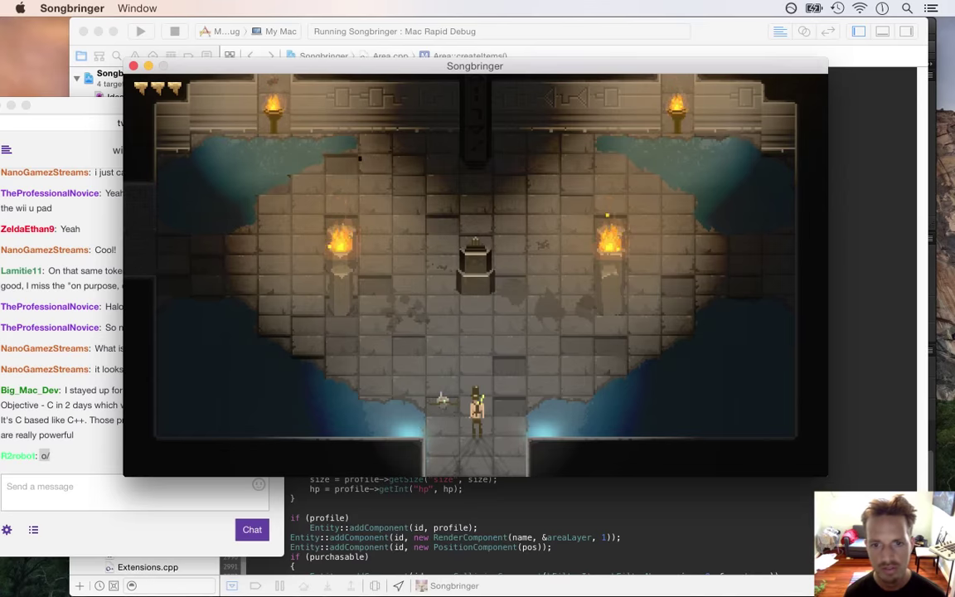
pyautogui.press('Up')
pyautogui.press('Up')
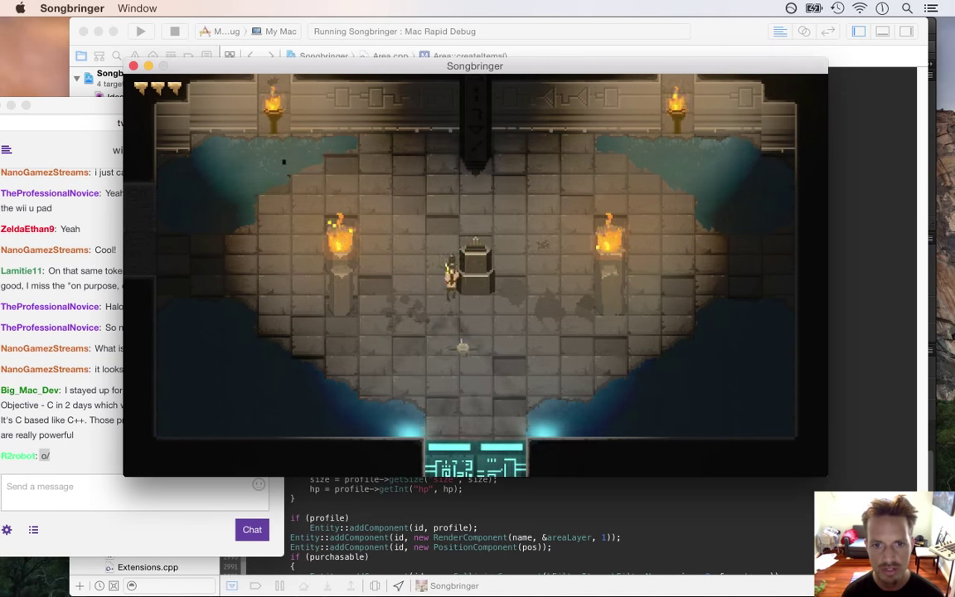
pyautogui.press('Left')
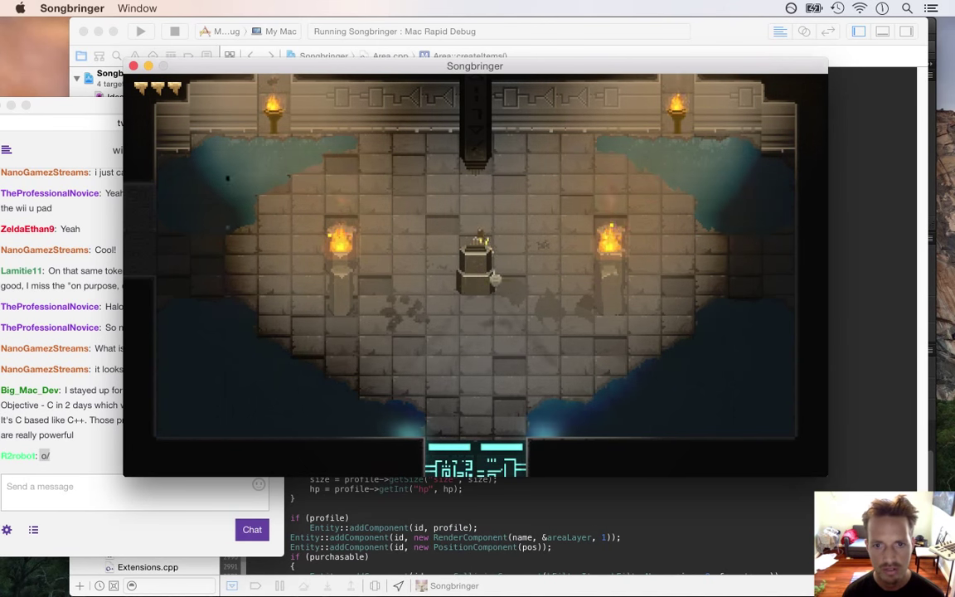
pyautogui.press('Up')
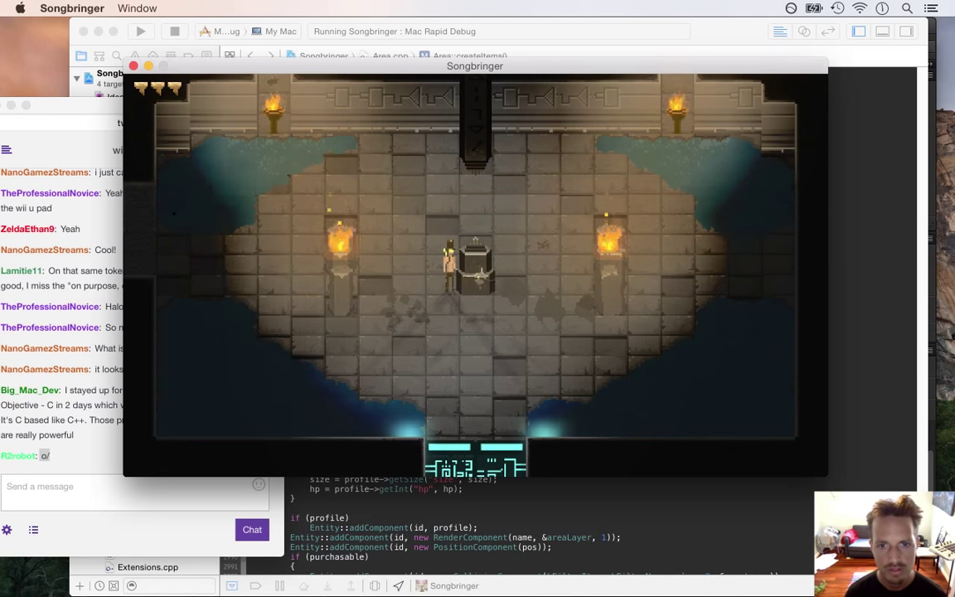
pyautogui.press('Up')
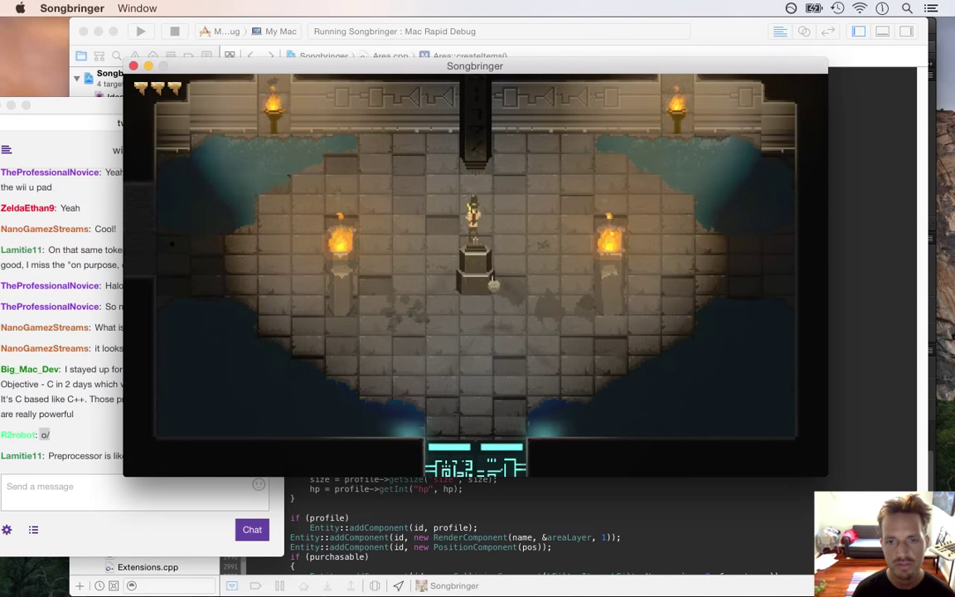
pyautogui.press('Left')
pyautogui.press('Down')
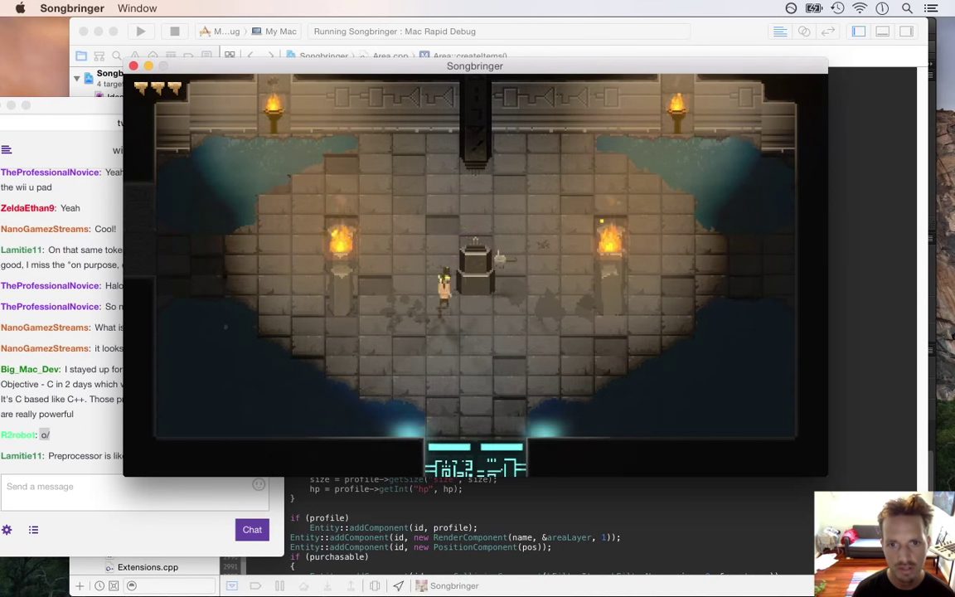
pyautogui.press('Right')
pyautogui.press('Down')
pyautogui.press('Left')
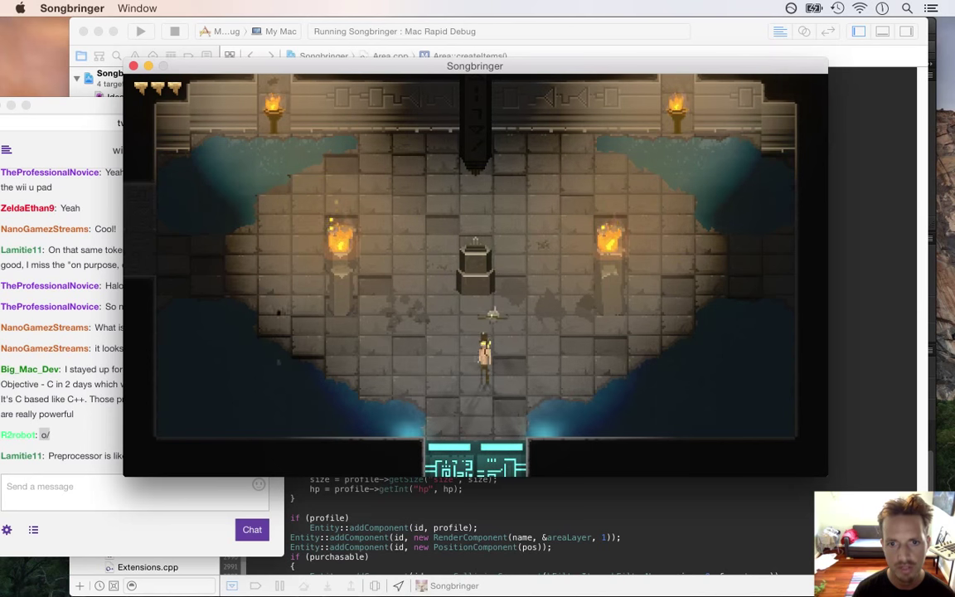
pyautogui.press('Up')
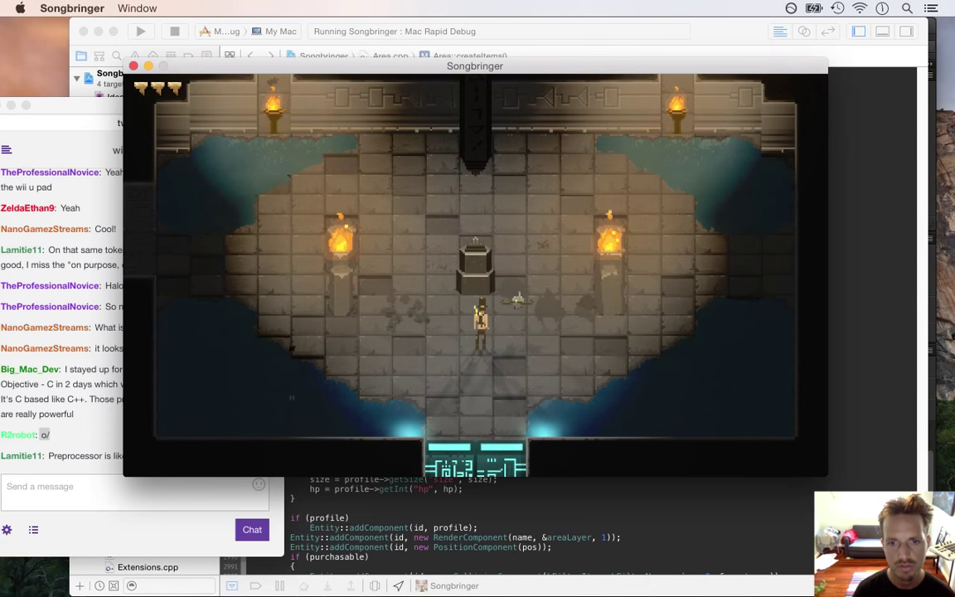
pyautogui.press('super+q')
# - In Area::createItems(), add pos.y -= tileSize.height * 2.0f; below the computer comment in the switch block
pyautogui.click(511, 316)
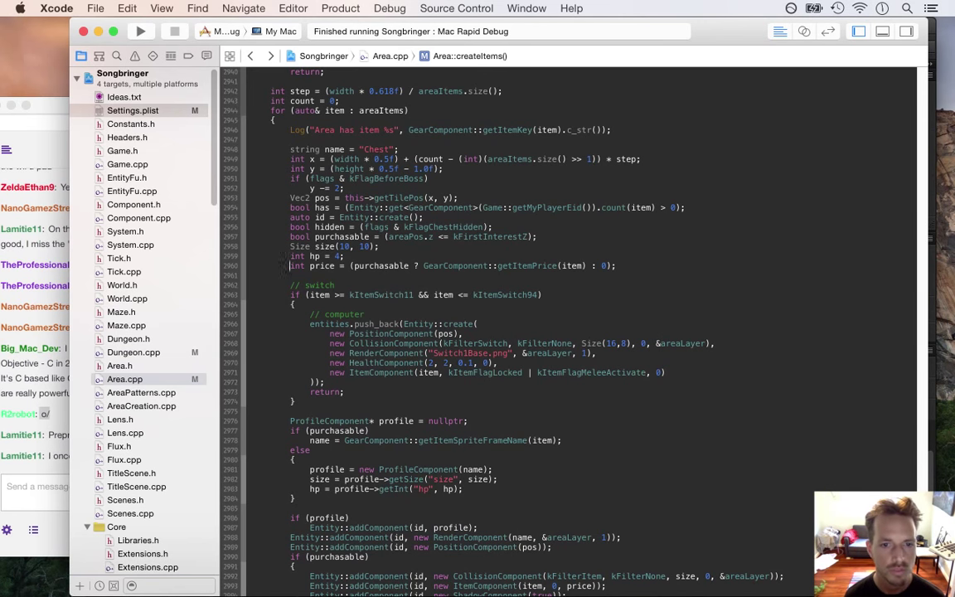
pyautogui.scroll(3, 498, 331)
pyautogui.click(257, 81)
pyautogui.click(290, 285)
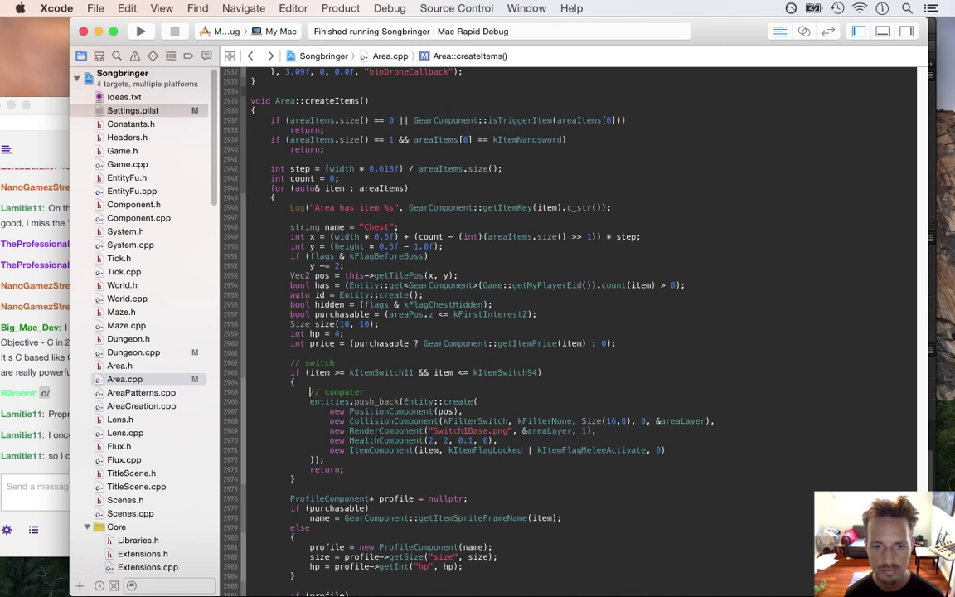
pyautogui.press('Return')
pyautogui.write('pos.y -= ')
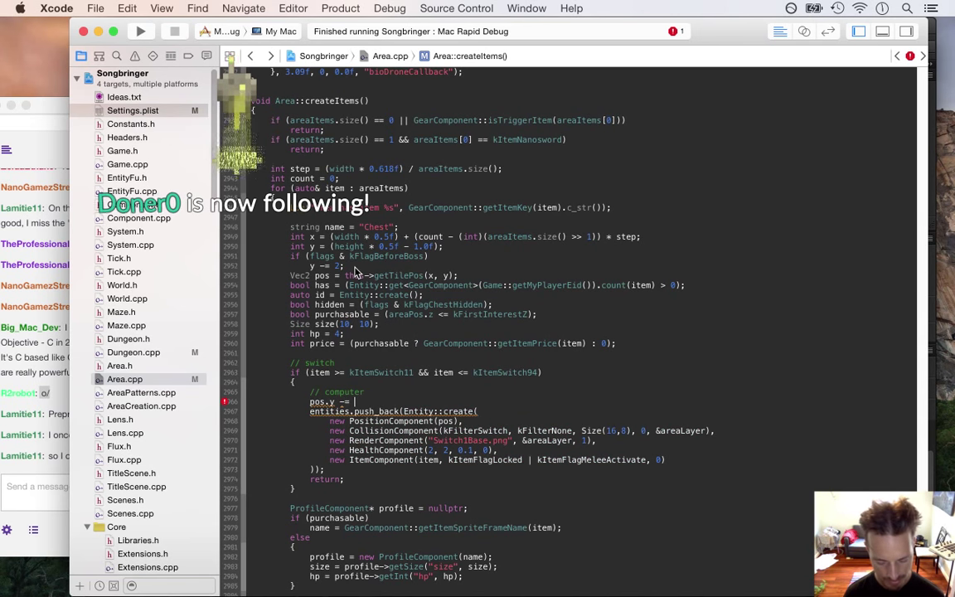
pyautogui.write('tileSize.hei')
pyautogui.press('Return')
pyautogui.write('*')
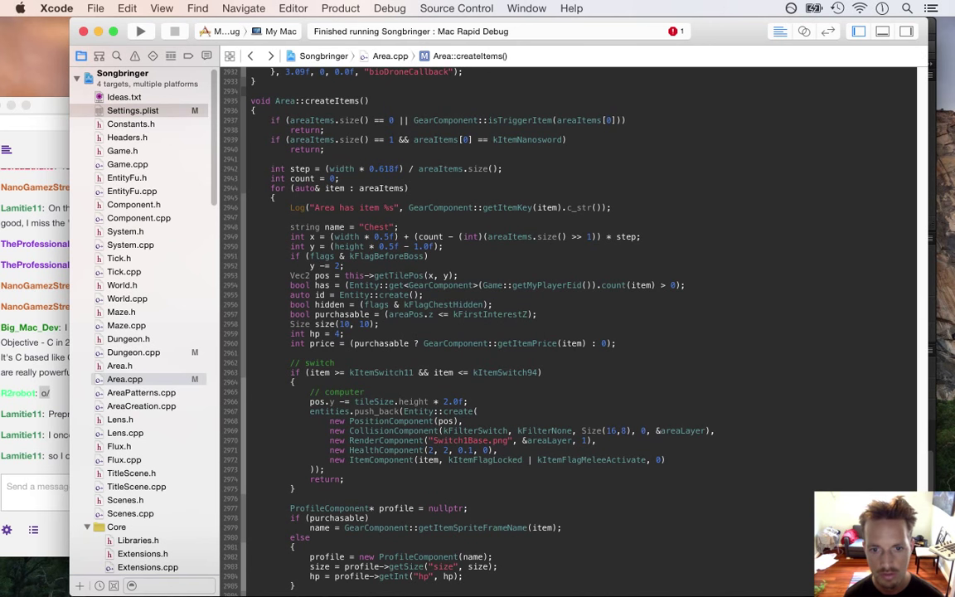
# - Run Songbringer again and read the Twitch chat messages about #define during the build
pyautogui.press('super+r')
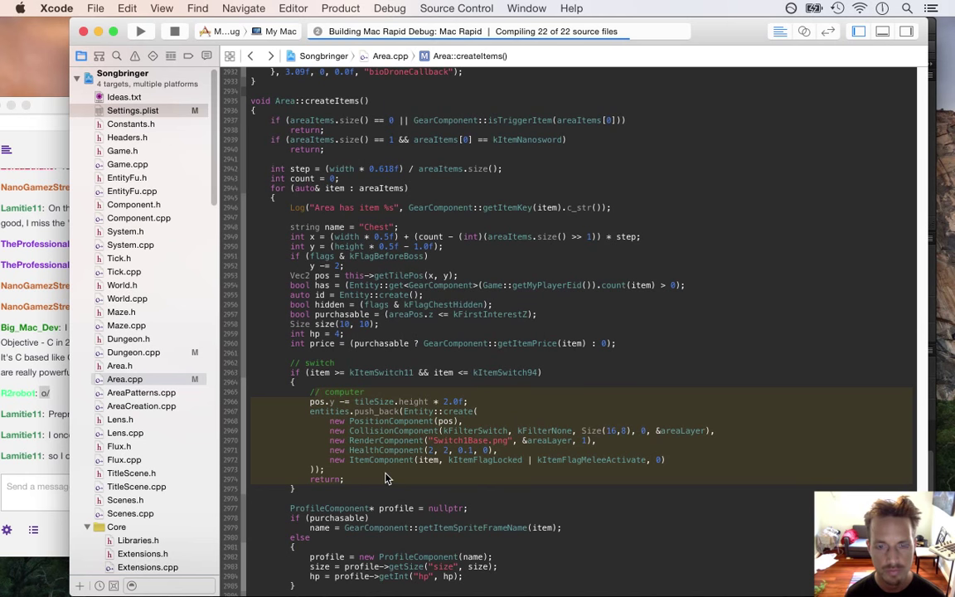
pyautogui.click(50, 437)
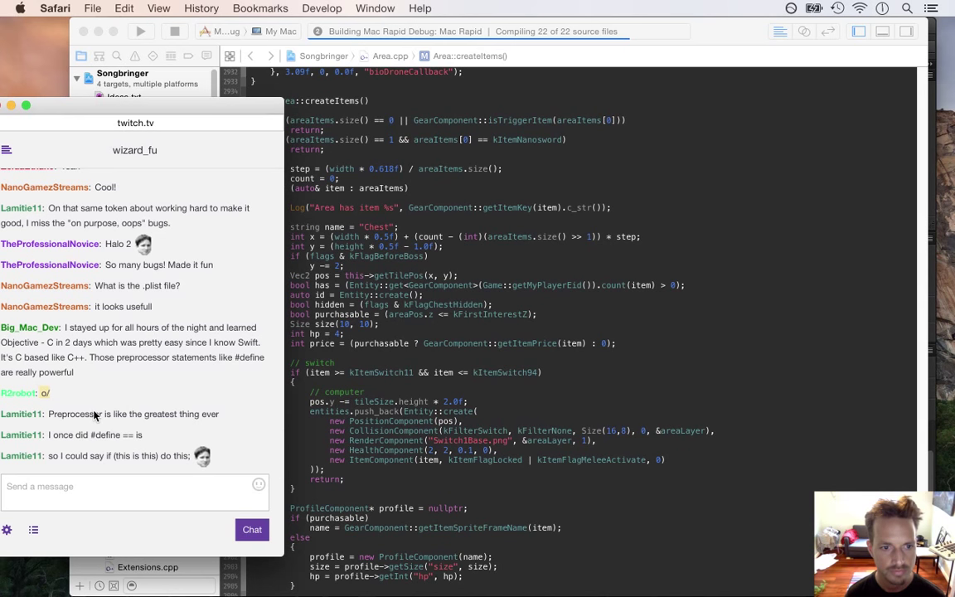
pyautogui.moveTo(91, 435); pyautogui.dragTo(161, 460)
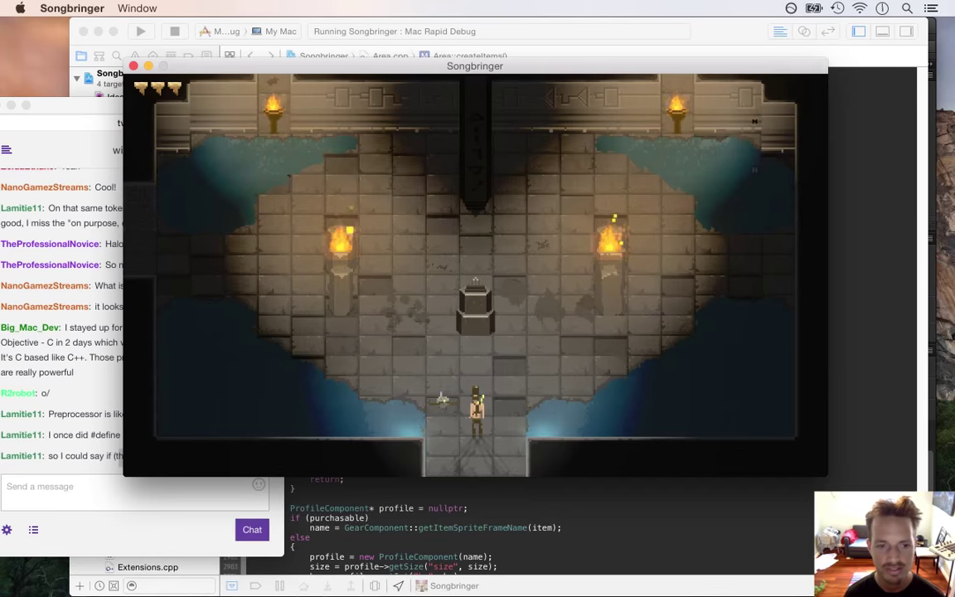
# - Walk the character around the hanging pillar and the switch pedestal to test the shifted position, and quit the game
pyautogui.press('Left')
pyautogui.press('Up')
pyautogui.press('Up')
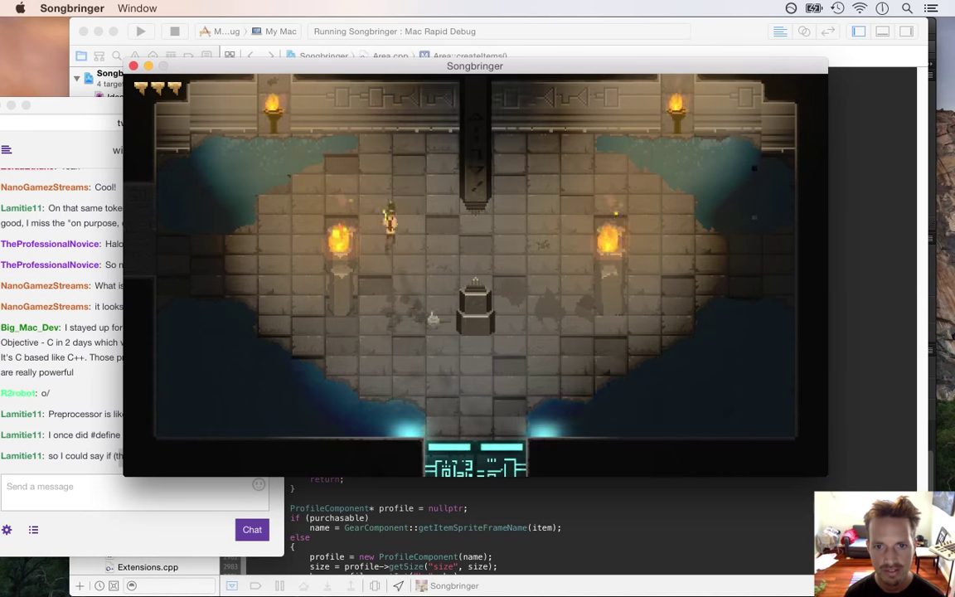
pyautogui.press('Right')
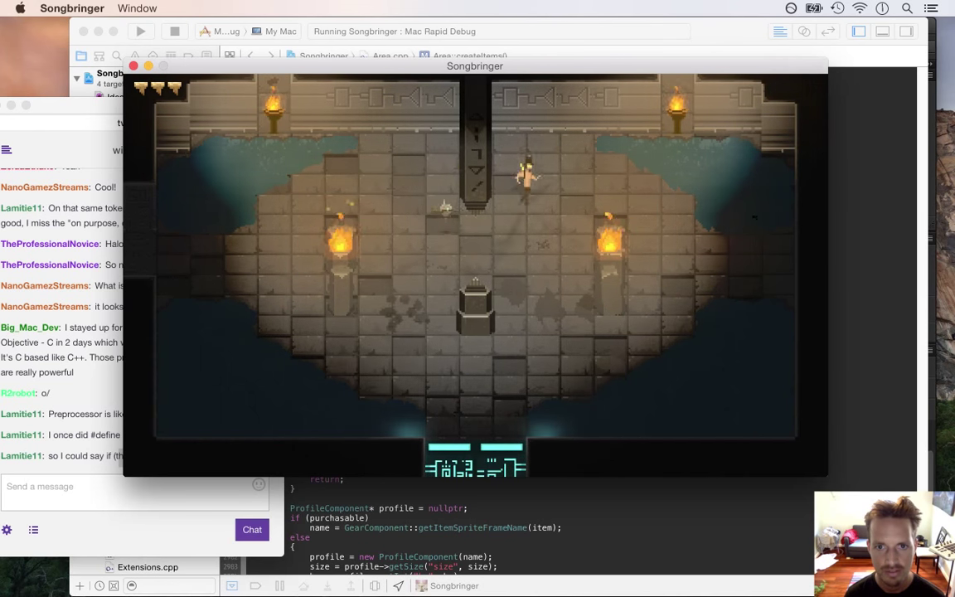
pyautogui.press('Left')
pyautogui.press('Up')
pyautogui.press('Left')
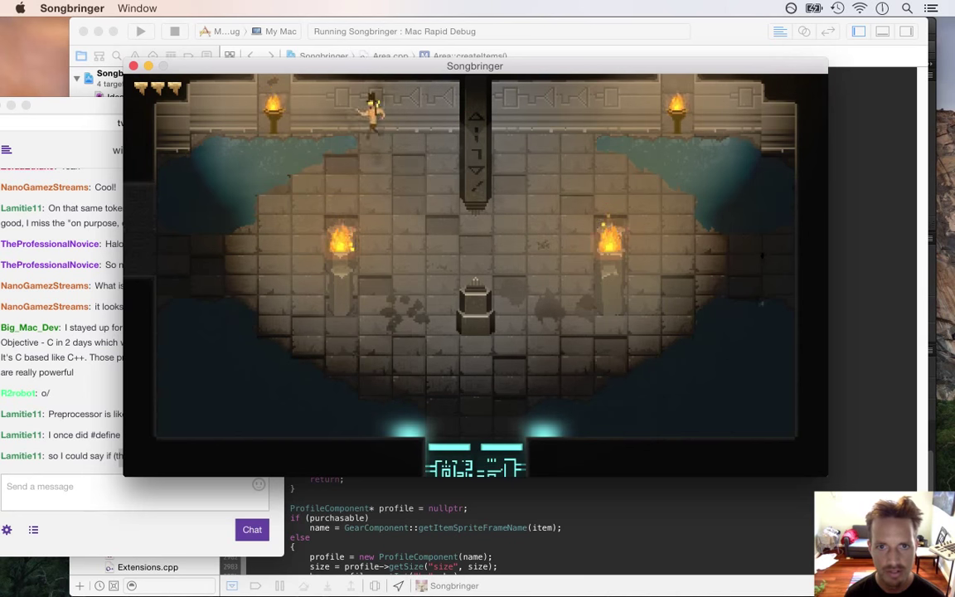
pyautogui.press('Down')
pyautogui.press('Right')
pyautogui.press('Down')
pyautogui.press('Right')
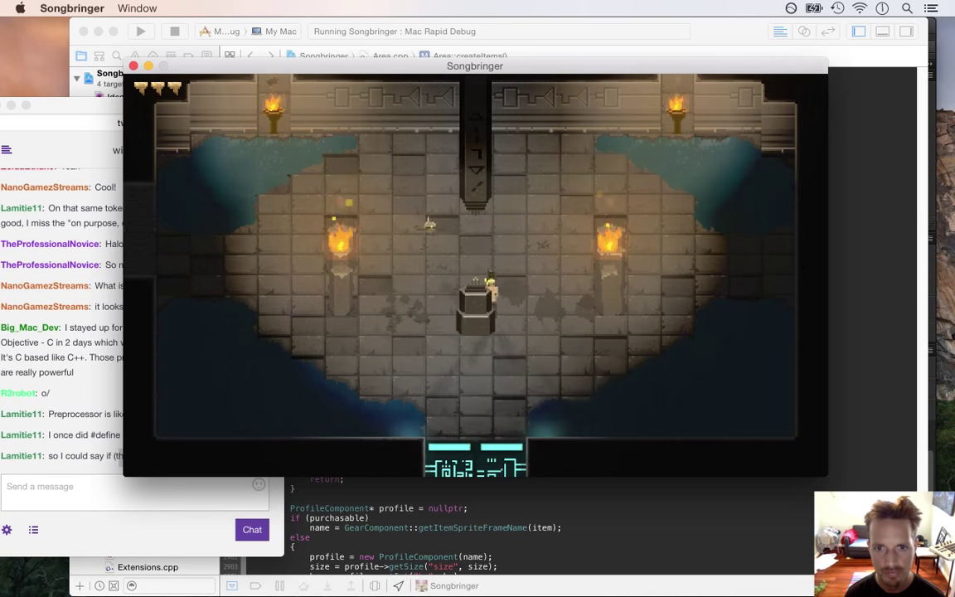
pyautogui.press('Down')
pyautogui.press('Left')
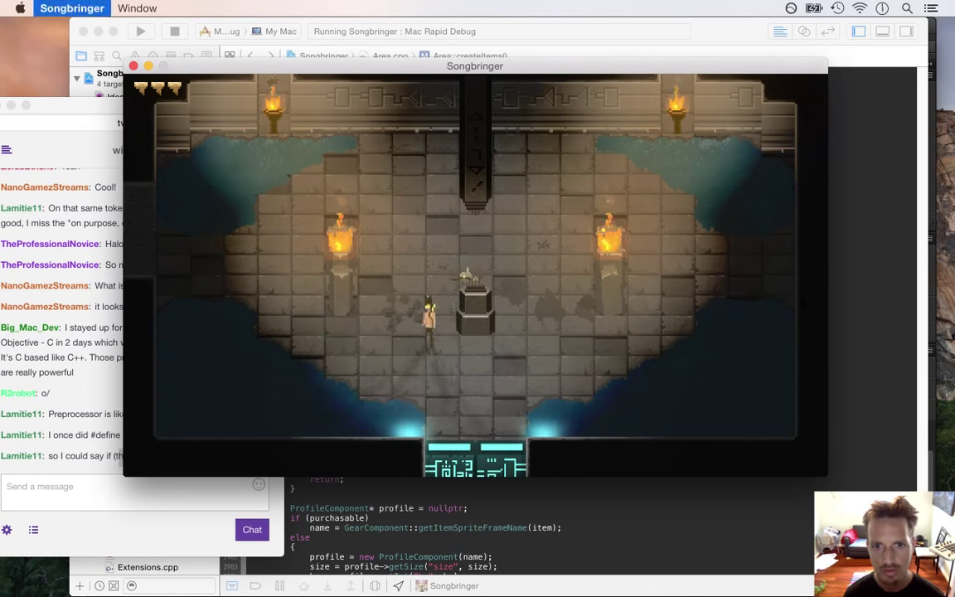
pyautogui.press('super+q')
# - Switch to Photoshop, show the base group in Switch1.psd and marquee-select the bottom block of the pedestal to measure its footprint
pyautogui.click(471, 443)
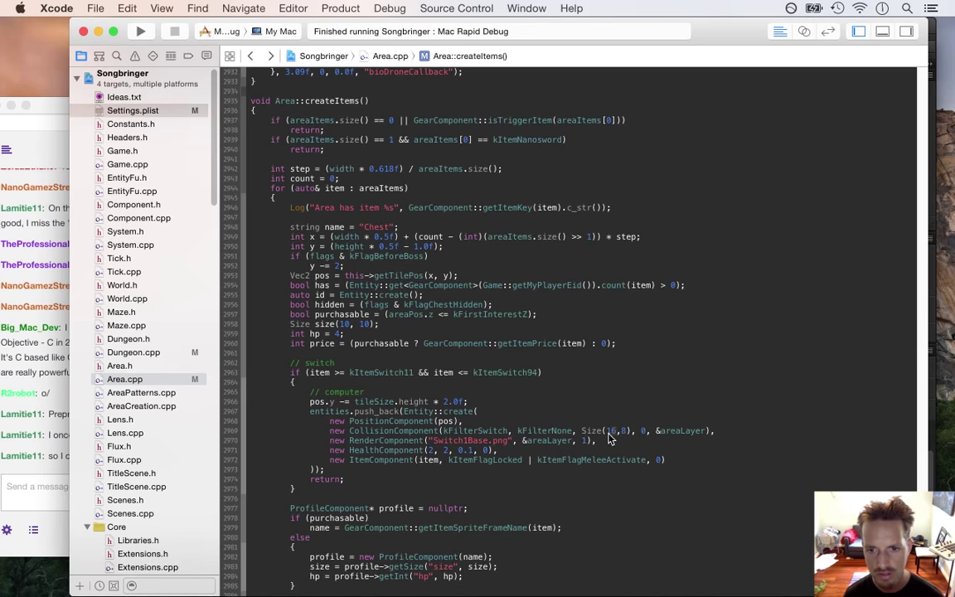
pyautogui.press('super+Tab')
pyautogui.press('super+Tab')
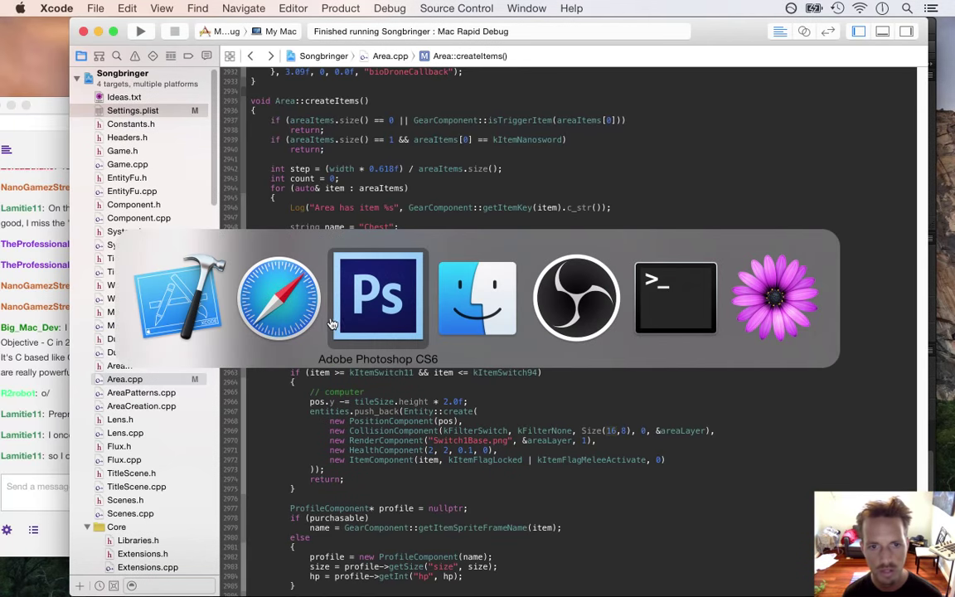
pyautogui.scroll(-5, 846, 497)
pyautogui.click(774, 488)
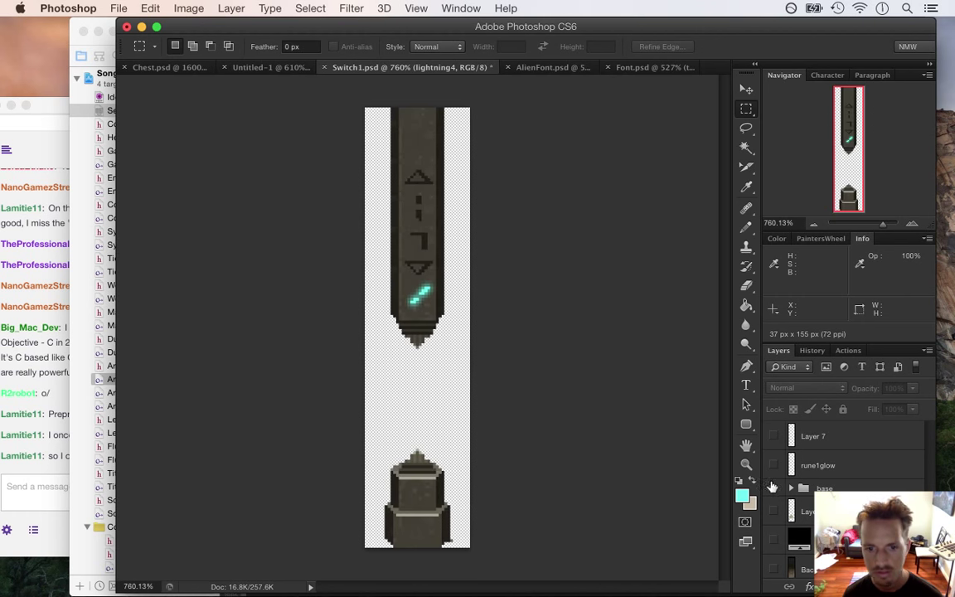
pyautogui.moveTo(384, 521); pyautogui.dragTo(447, 546)
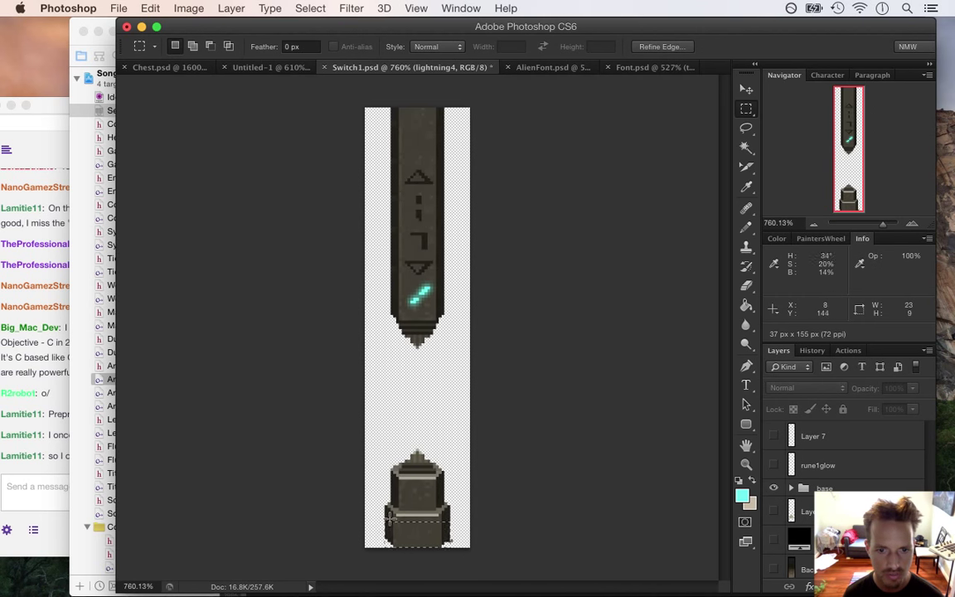
pyautogui.moveTo(385, 520); pyautogui.dragTo(447, 557)
# - Return to Xcode, set the switch's CollisionComponent size to Size(24,12) and run Songbringer
pyautogui.press('super+Tab')
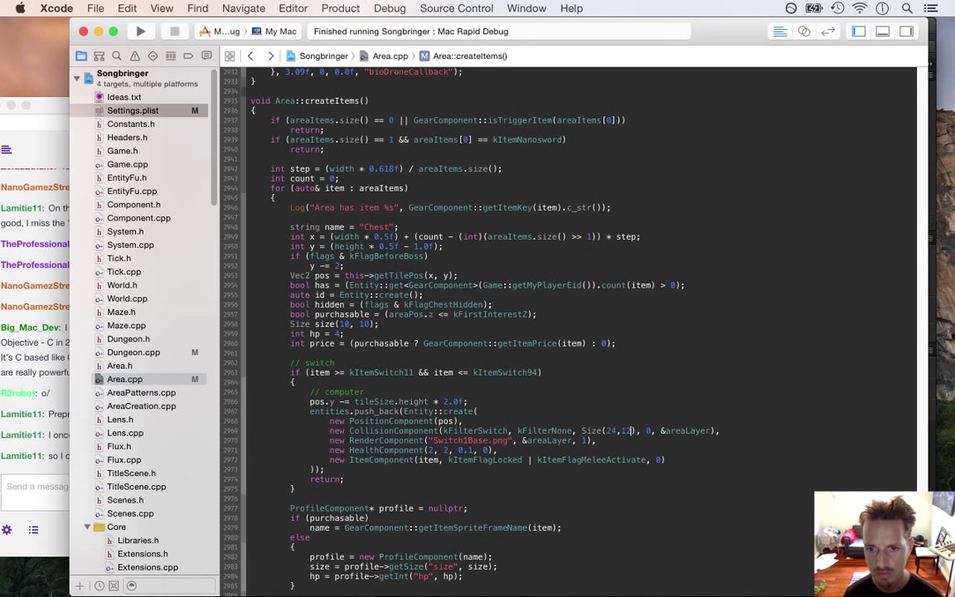
pyautogui.press('super+r')
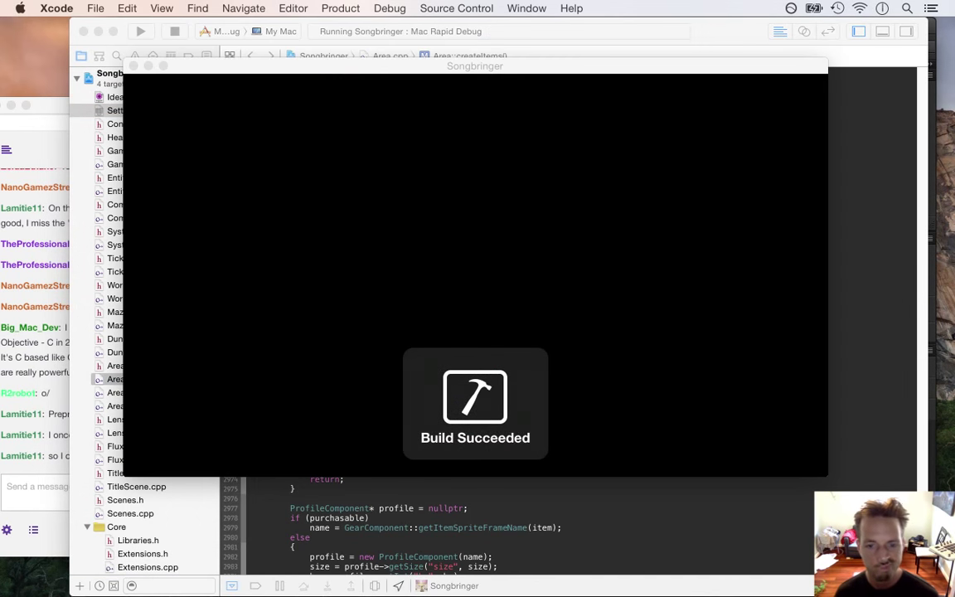
# - Walk the character up behind the switch pedestal and to both its sides to test the collision box, and quit the game
pyautogui.press('w')
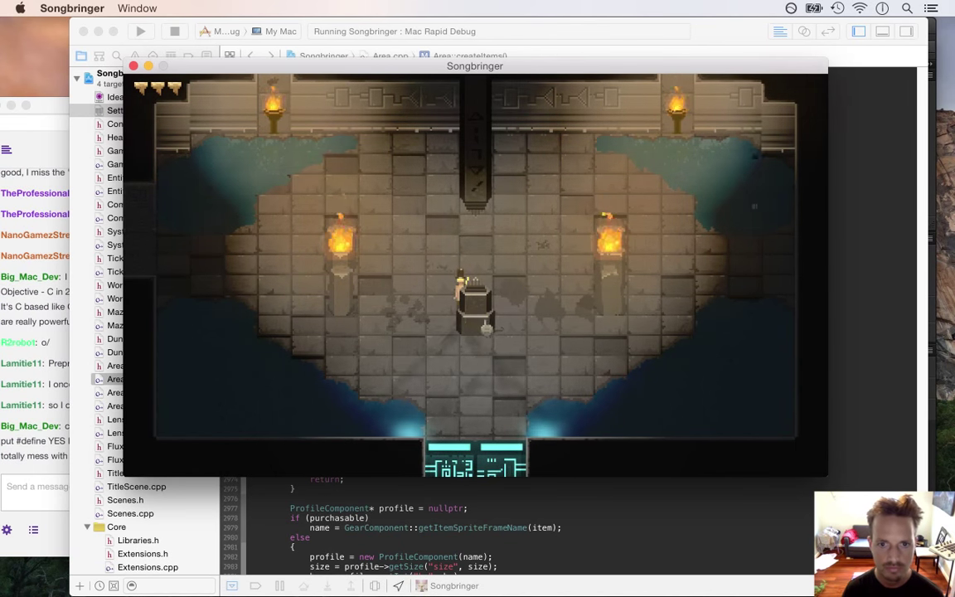
pyautogui.press('a')
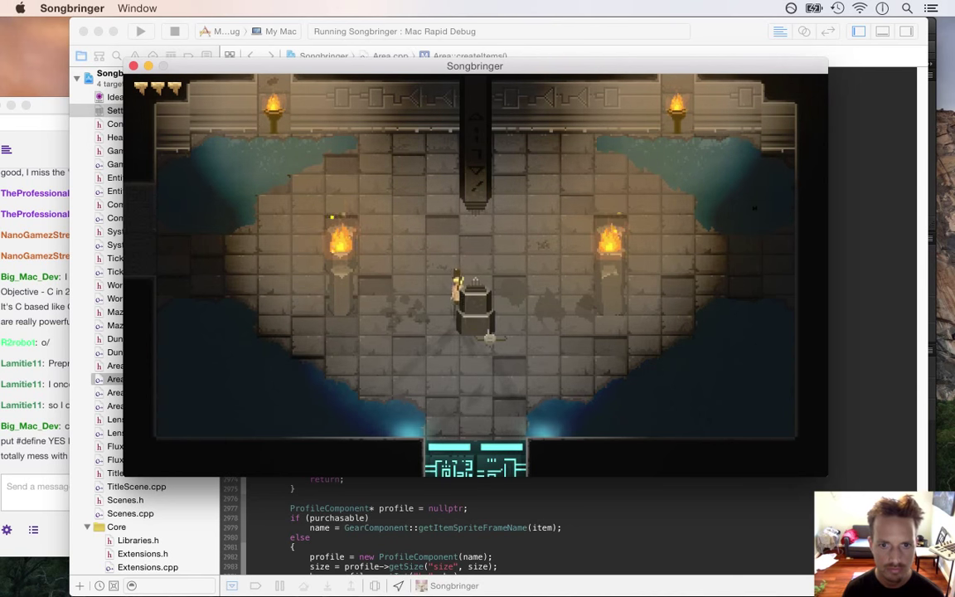
pyautogui.press('d')
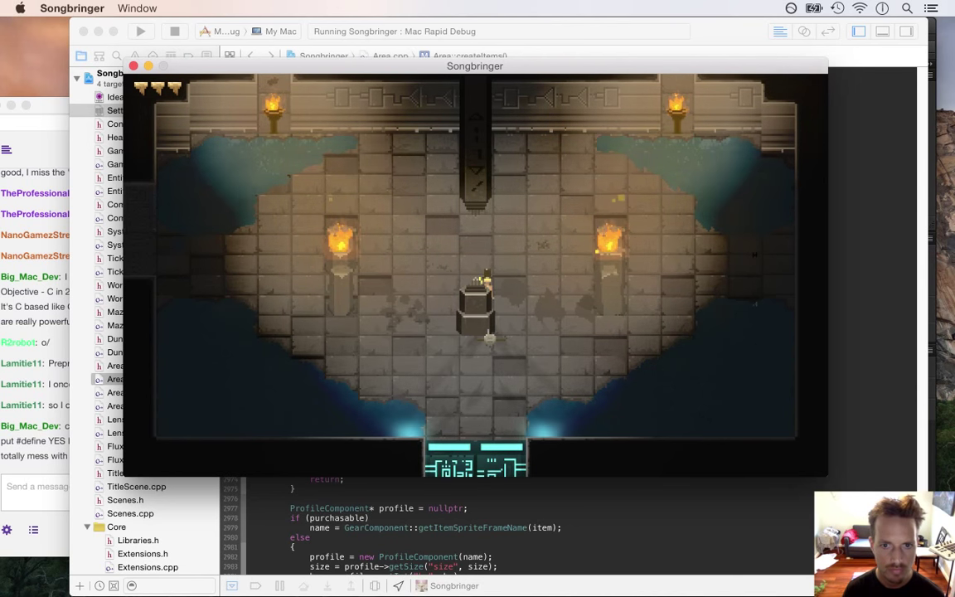
pyautogui.press('super+q')
# - Change the switch's collision size to Size(24,14) and run Songbringer again, checking the Twitch chat during the build
pyautogui.click(632, 431)
pyautogui.press('BackSpace')
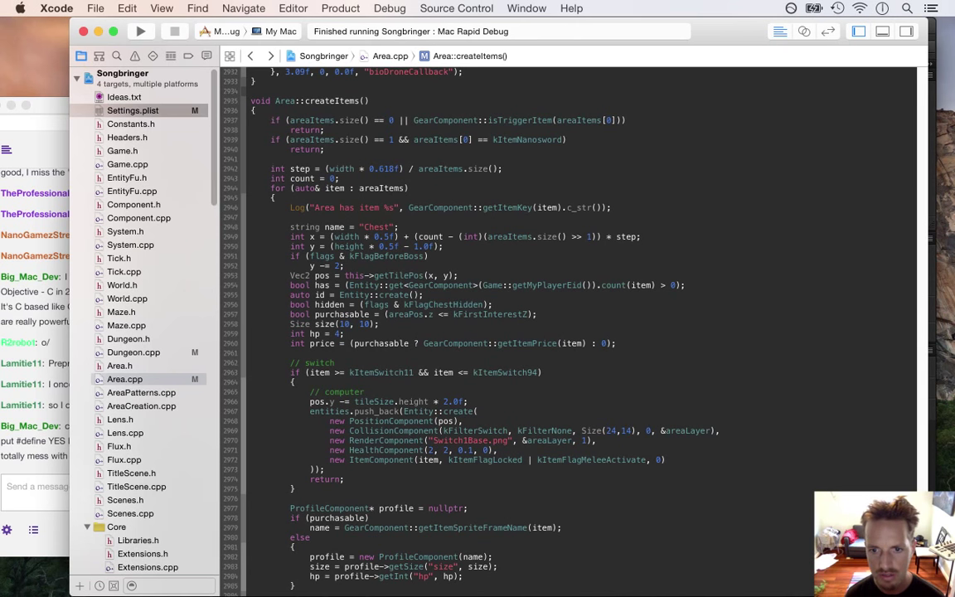
pyautogui.press('super+r')
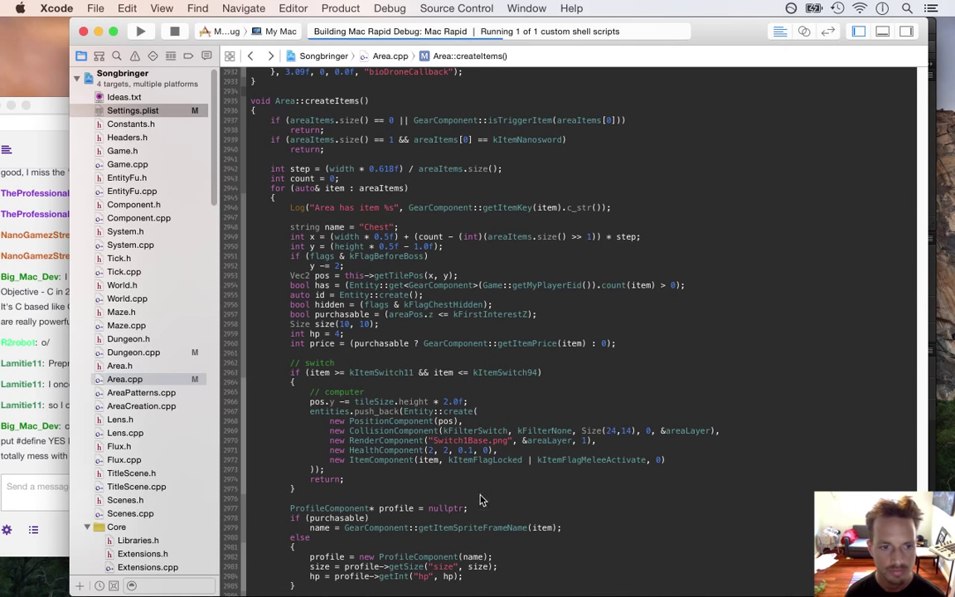
pyautogui.click(40, 451)
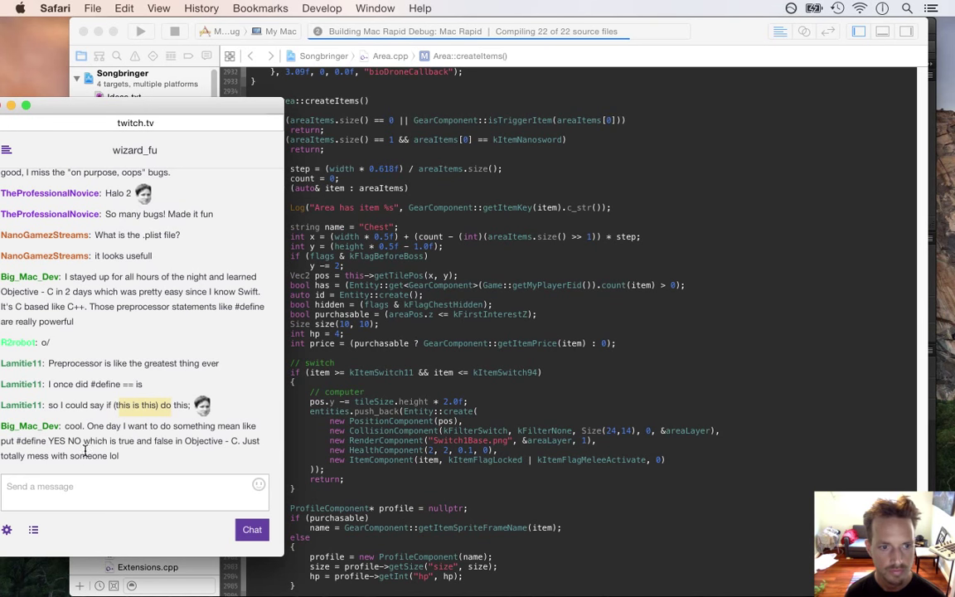
# - Walk the character in front of, behind and to the right of the switch pedestal to test its collision box, and quit the game
pyautogui.moveTo(59, 441); pyautogui.dragTo(129, 456)
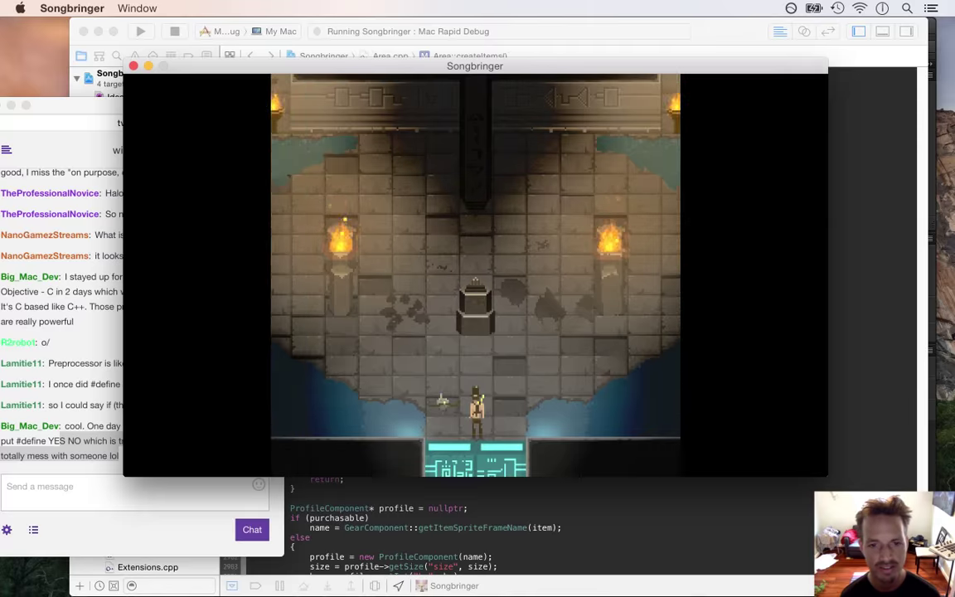
pyautogui.press('Up')
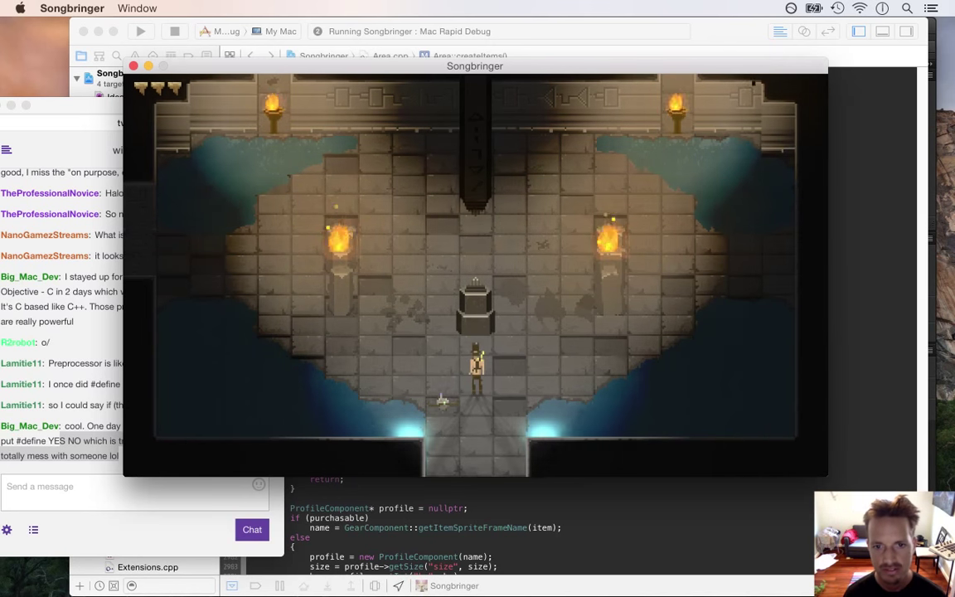
pyautogui.press('Left')
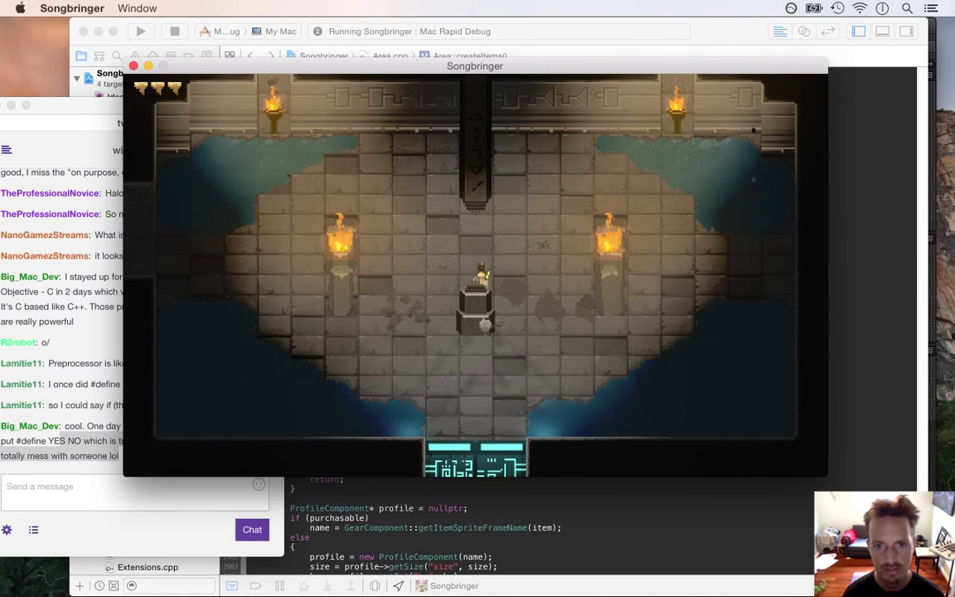
pyautogui.press('Down')
pyautogui.press('Right')
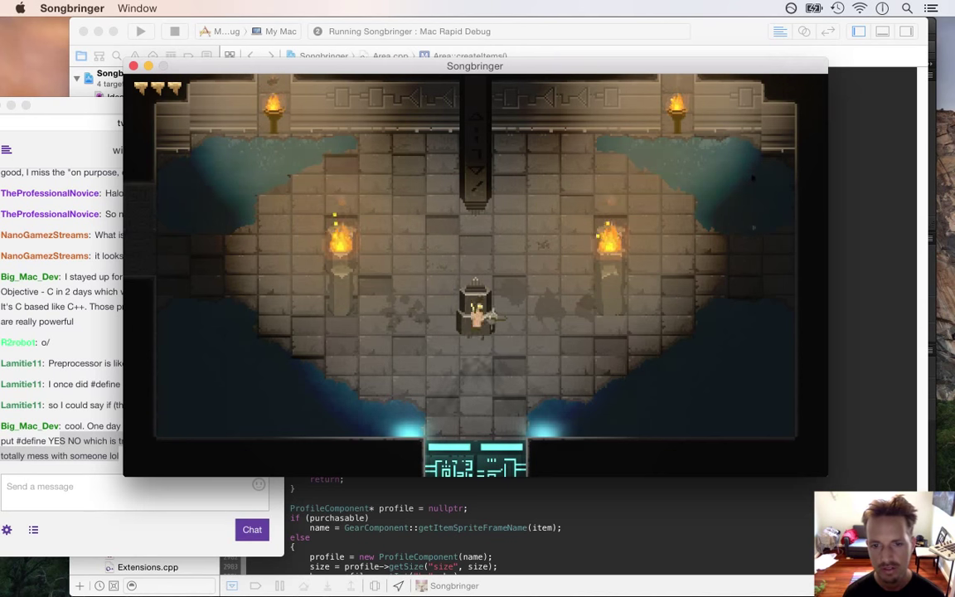
pyautogui.press('Right')
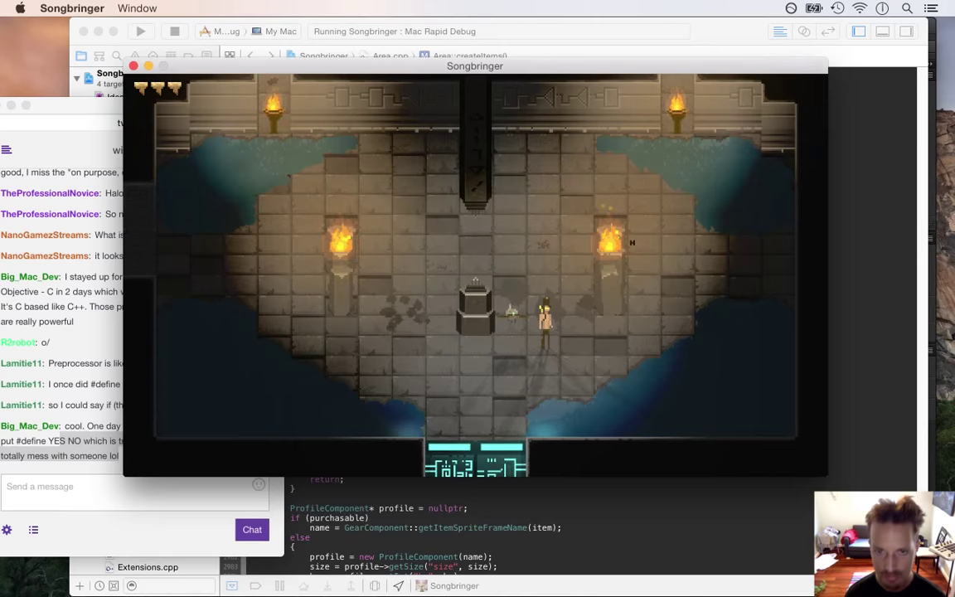
pyautogui.press('super+w')
# - Open Screen000.png from the 06-13-15 folder on the desktop in Adobe Photoshop CS6
pyautogui.press('F11')
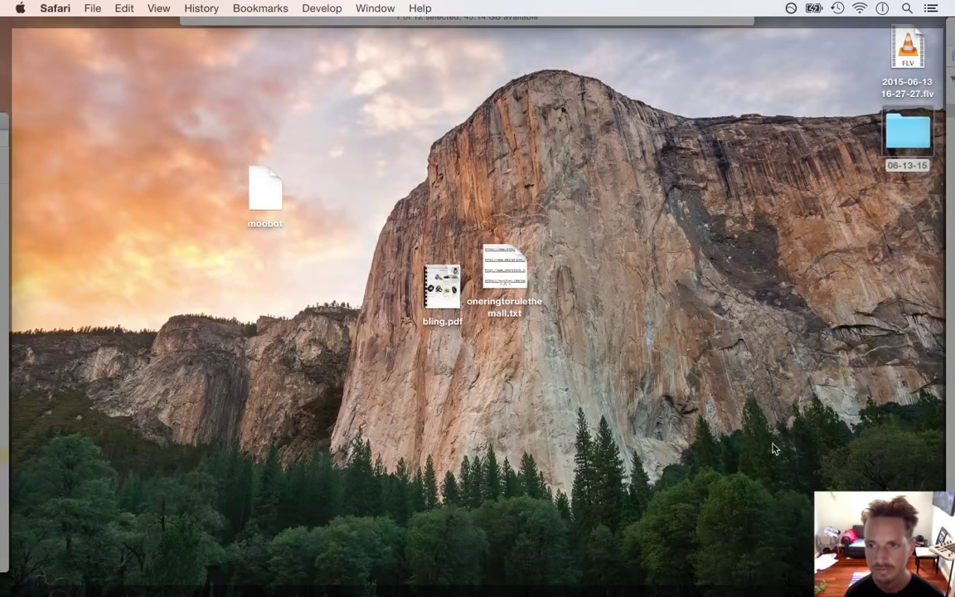
pyautogui.doubleClick(921, 124)
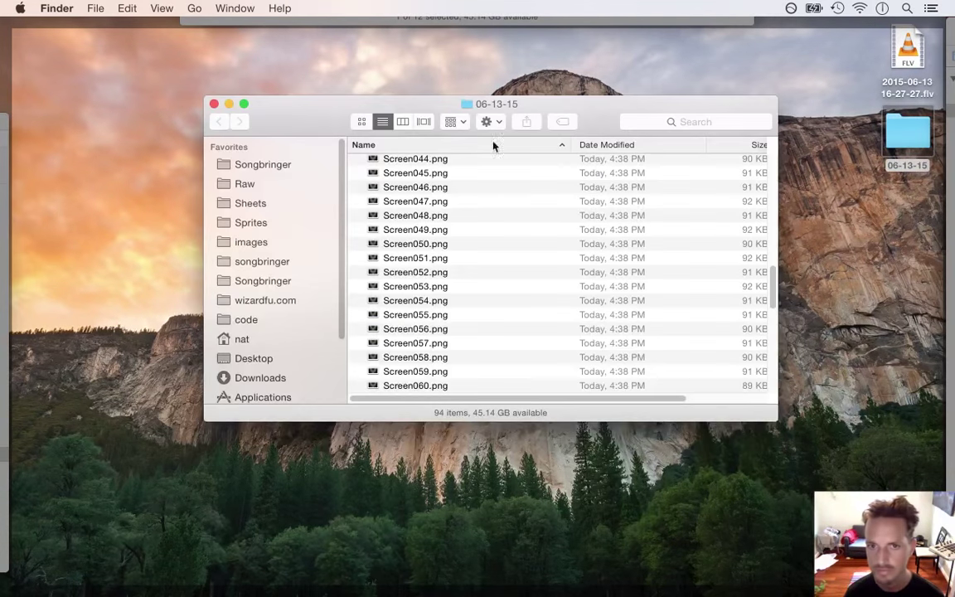
pyautogui.scroll(15, 777, 285)
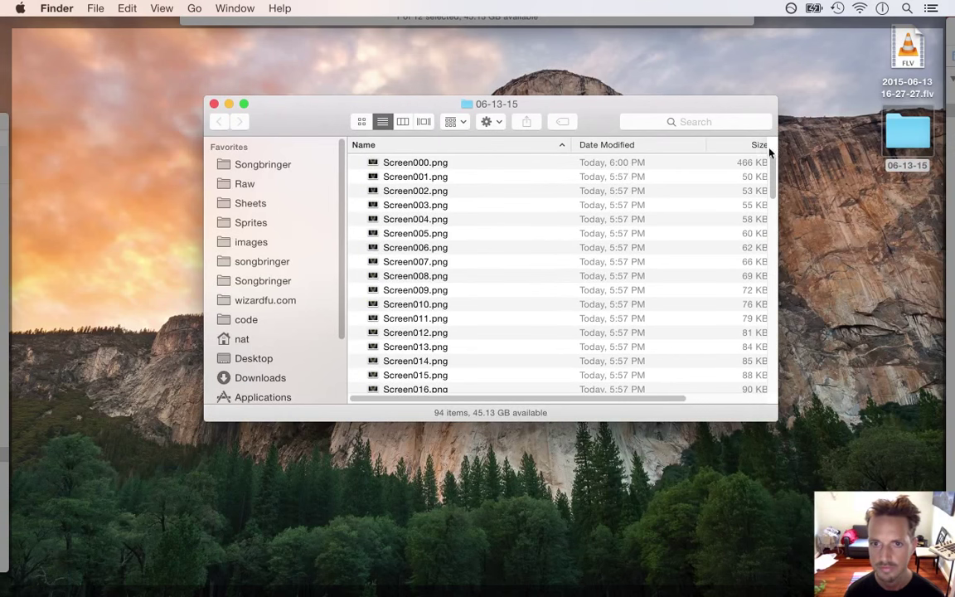
pyautogui.click(633, 163)
pyautogui.rightClick(633, 163)
pyautogui.moveTo(663, 183)
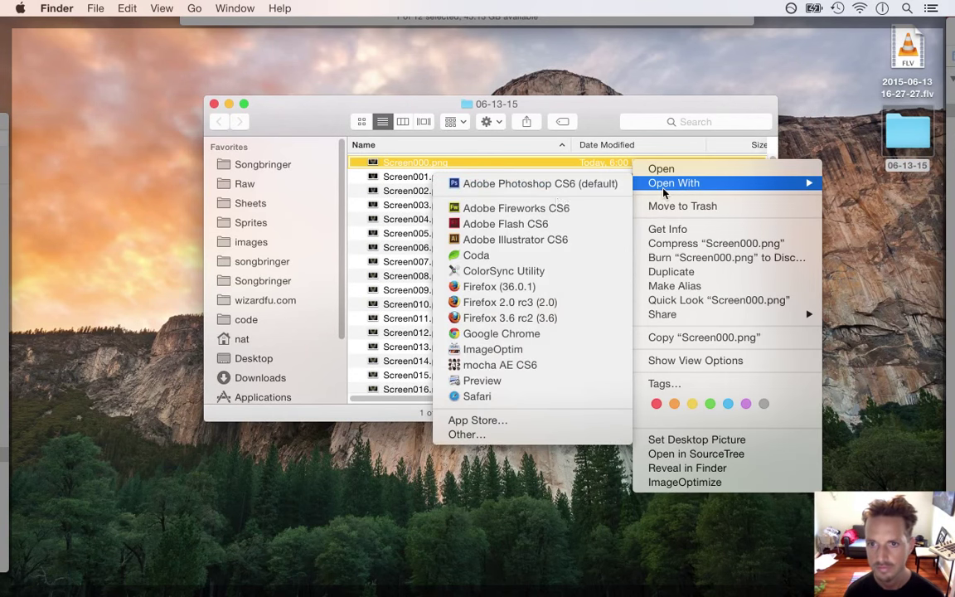
pyautogui.click(543, 184)
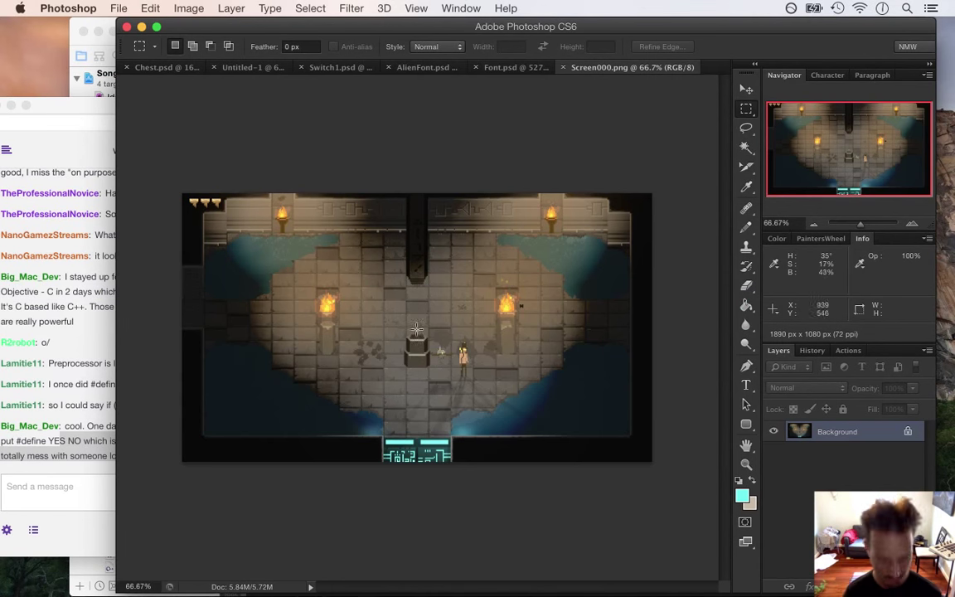
# - Resize the Screen000.png image to 420 pixels wide with constrained proportions and Nearest Neighbor resampling
pyautogui.moveTo(412, 370); pyautogui.dragTo(523, 378)
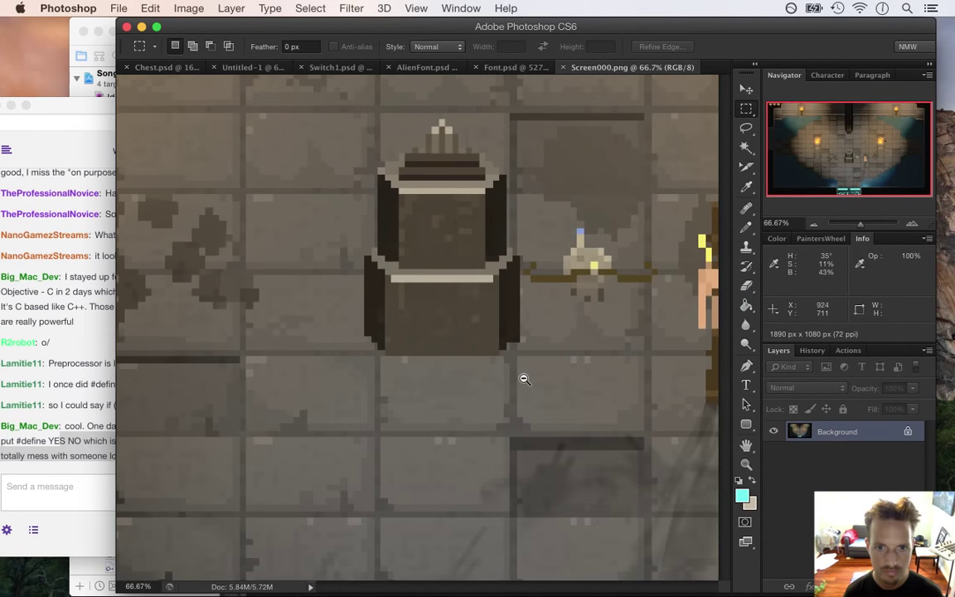
pyautogui.press('super+alt+c')
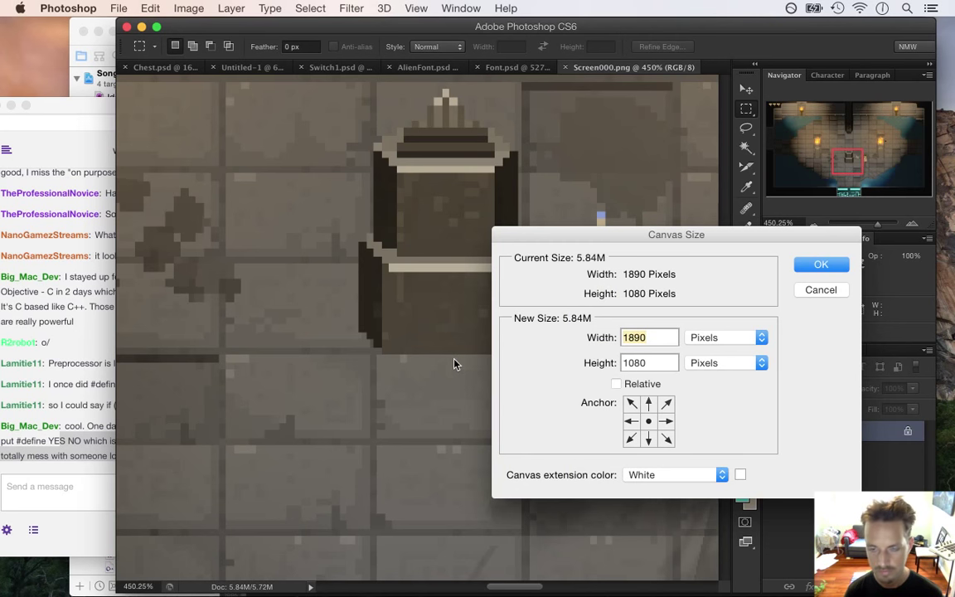
pyautogui.press('Escape')
pyautogui.press('super+alt+i')
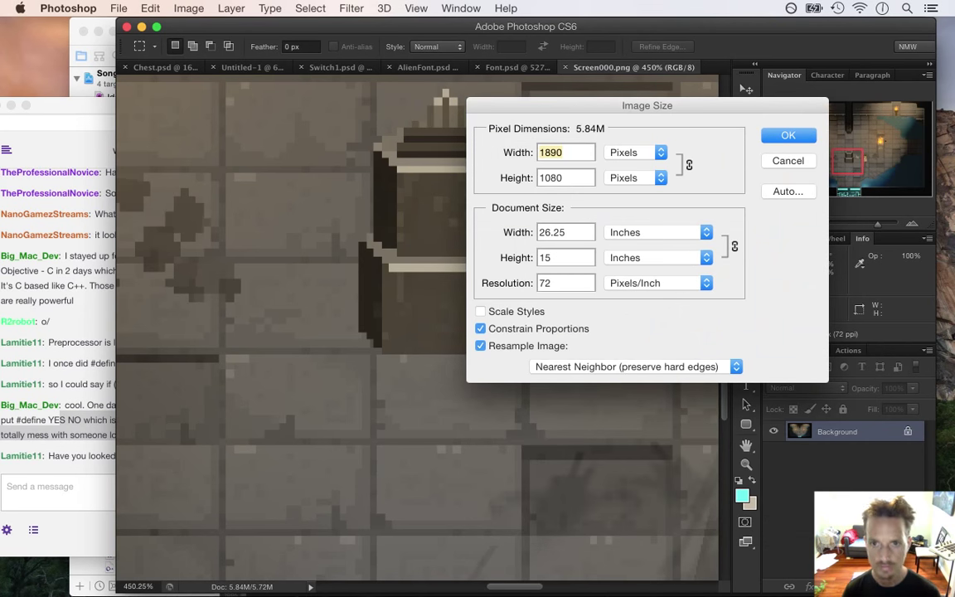
pyautogui.write('420')
pyautogui.press('Return')
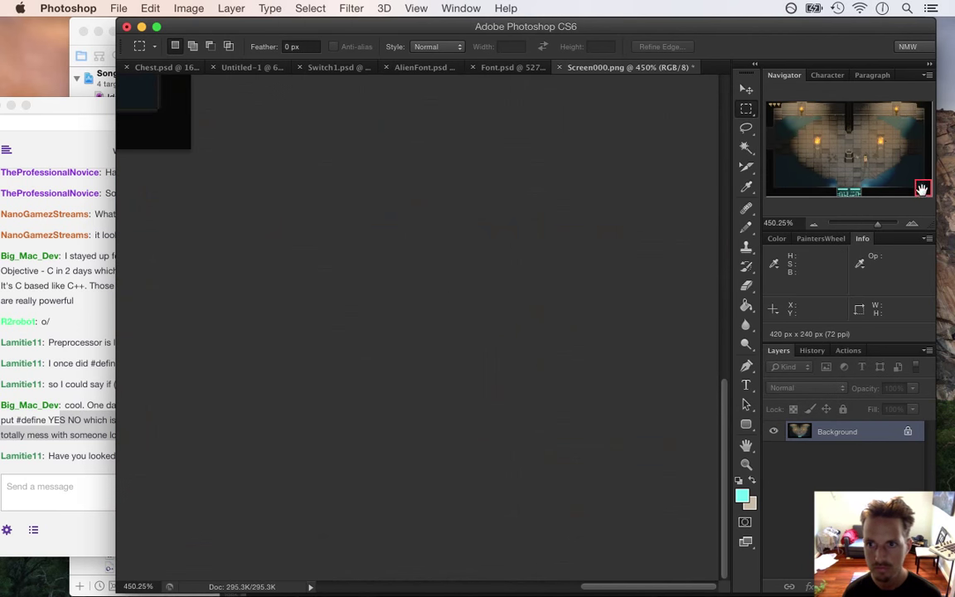
pyautogui.press('super+0')
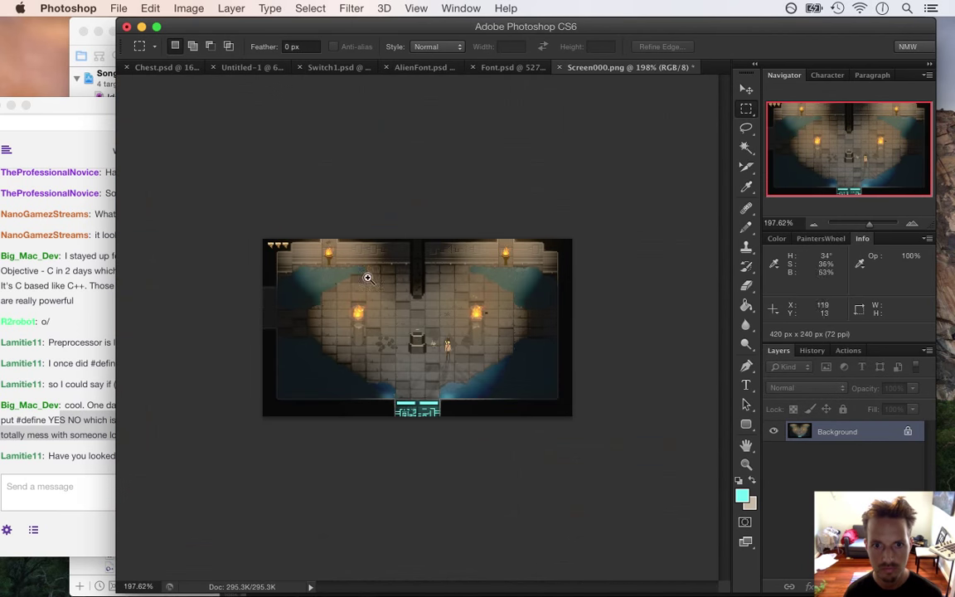
# - Marquee-select a strip across the pedestal's lower block to measure its width, and close Screen000.png
pyautogui.moveTo(426, 347); pyautogui.dragTo(569, 366)
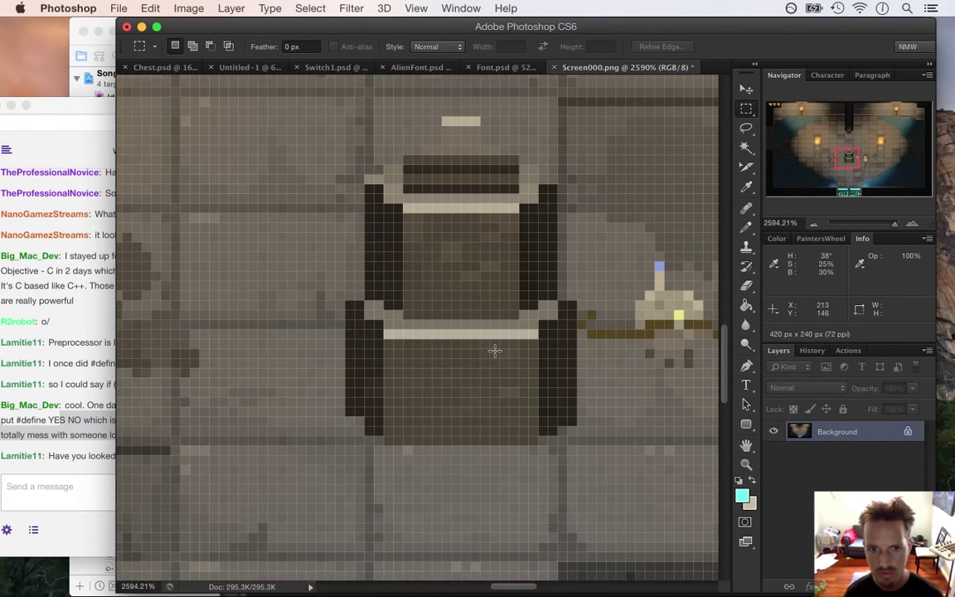
pyautogui.moveTo(347, 368); pyautogui.dragTo(572, 405)
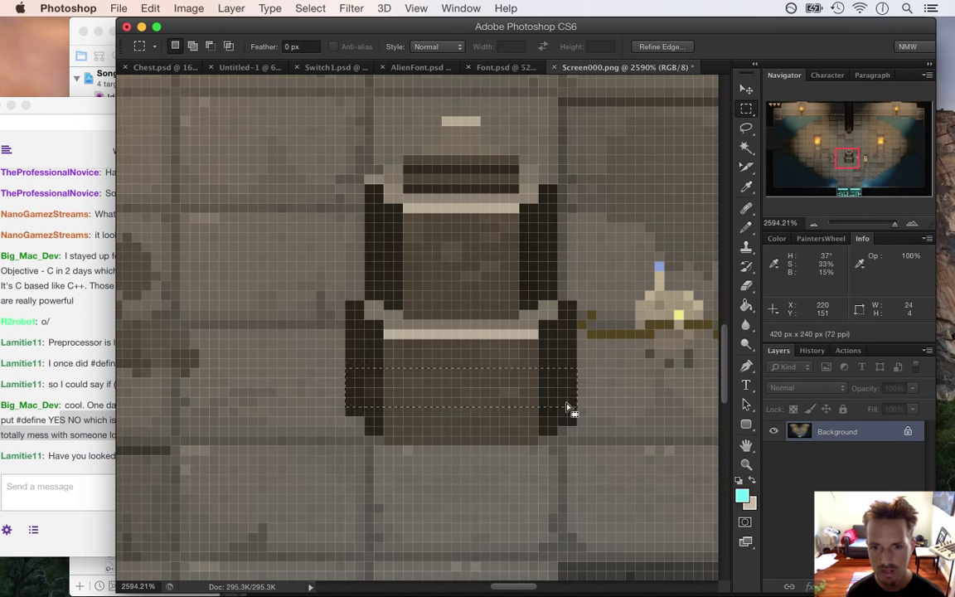
pyautogui.click(479, 293)
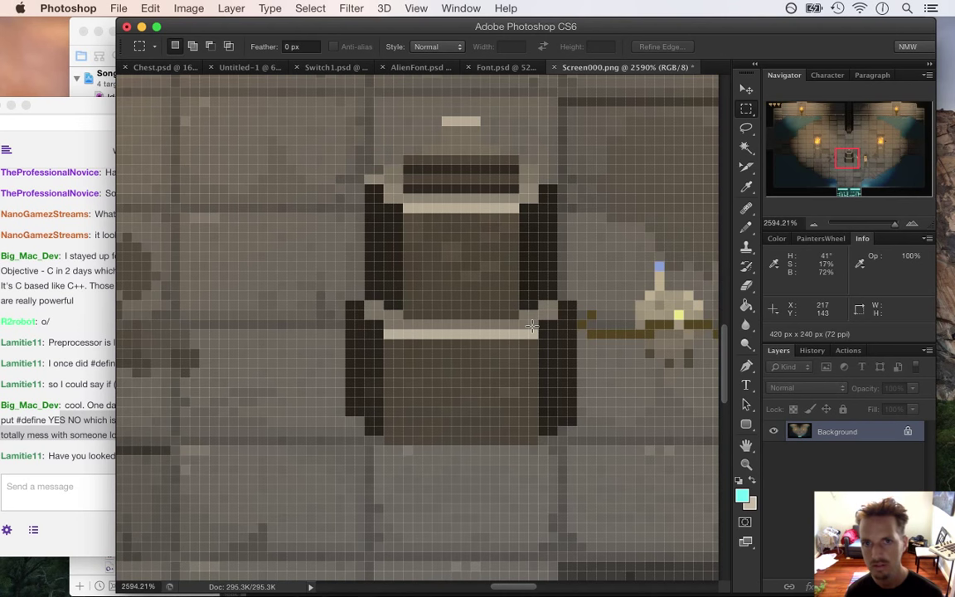
pyautogui.click(554, 68)
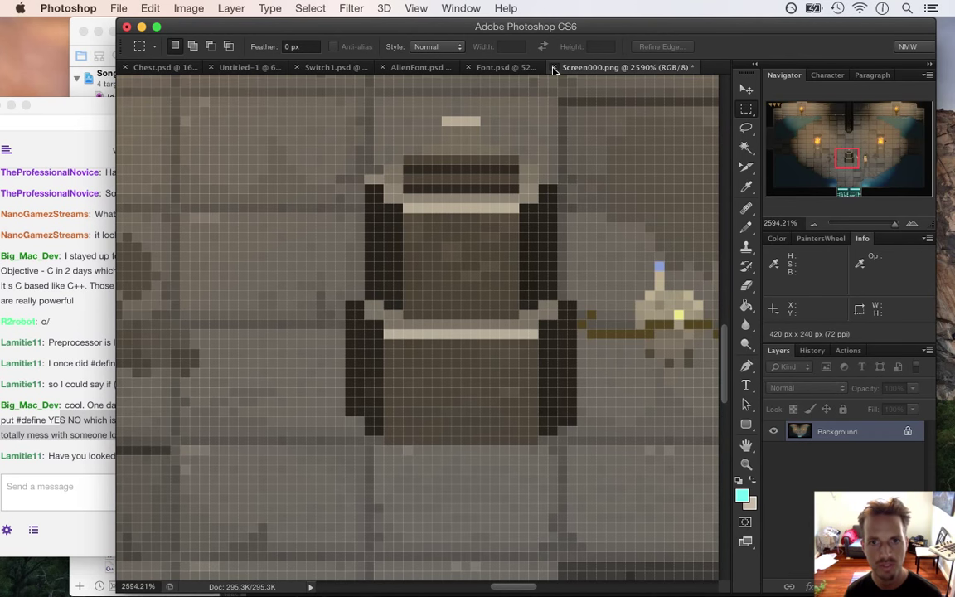
pyautogui.click(421, 231)
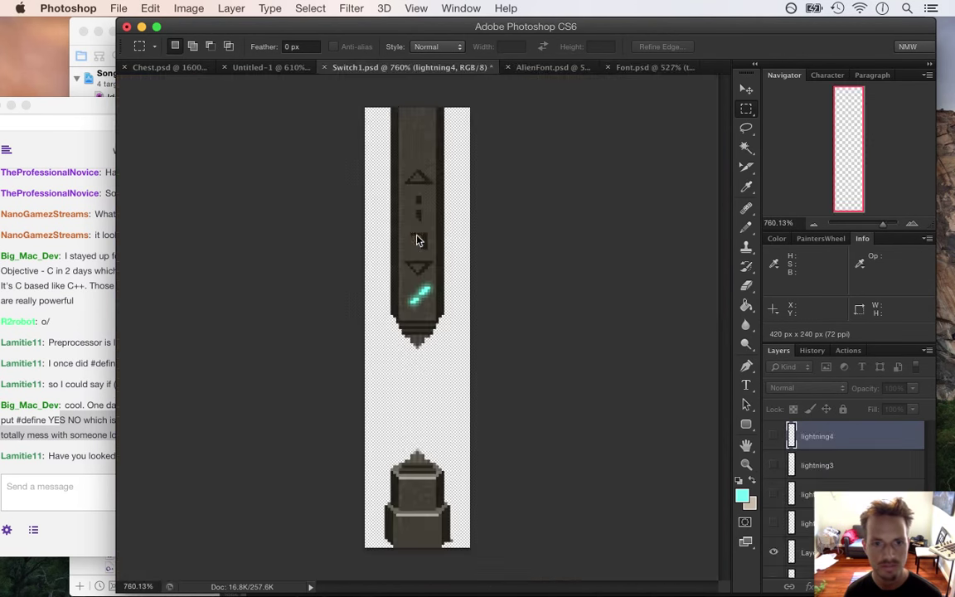
# - Glance at the Twitch chat, hide the glowing rune's Layer 4 in Switch1.psd and select Layer 8 inside the base group
pyautogui.click(91, 414)
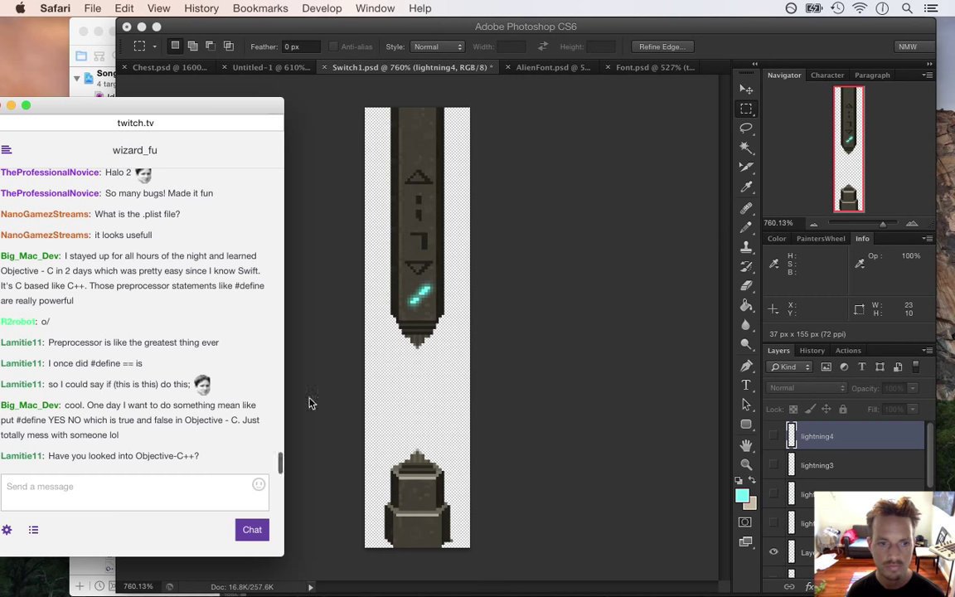
pyautogui.click(672, 42)
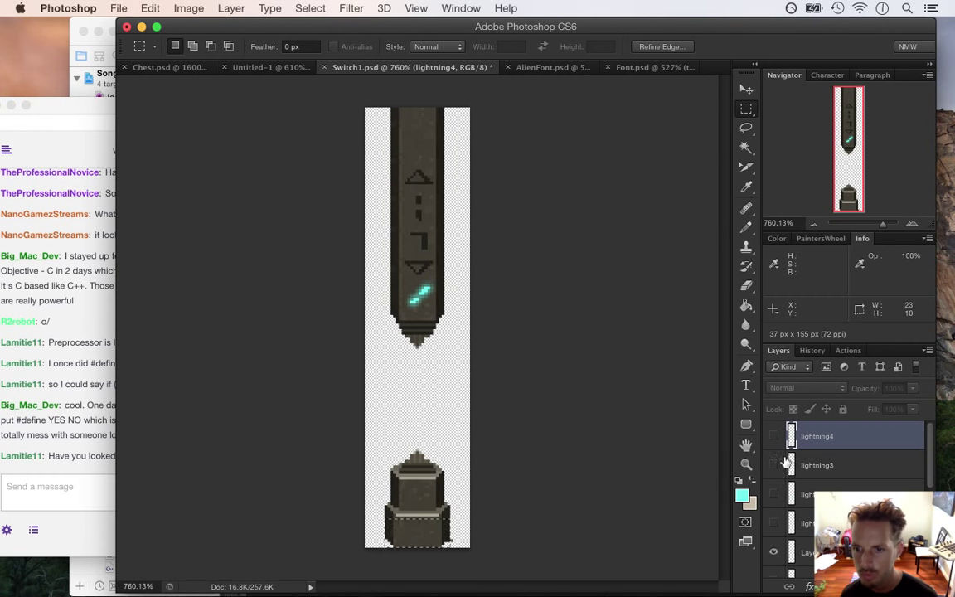
pyautogui.scroll(-1, 929, 457)
pyautogui.click(773, 524)
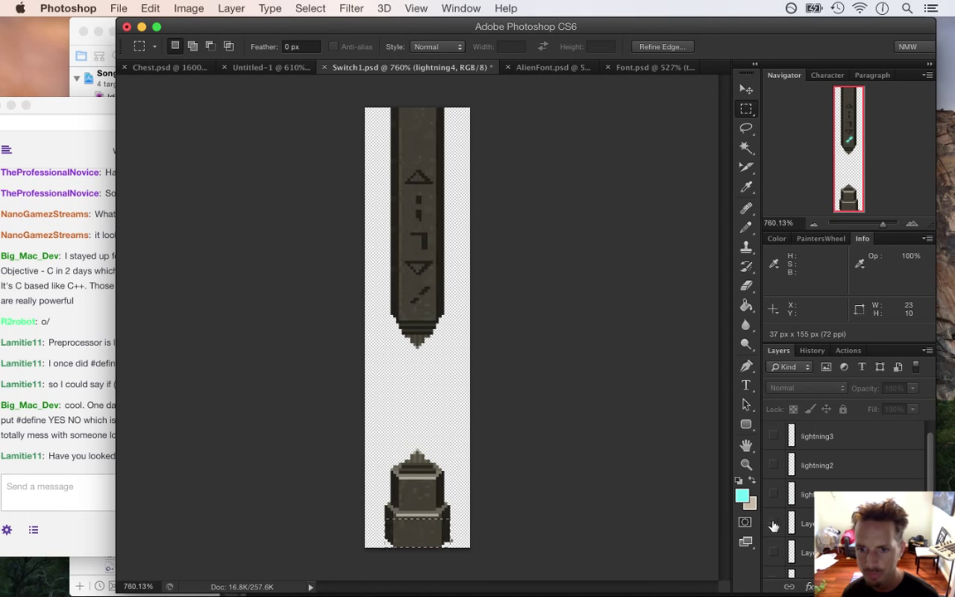
pyautogui.scroll(-2, 929, 481)
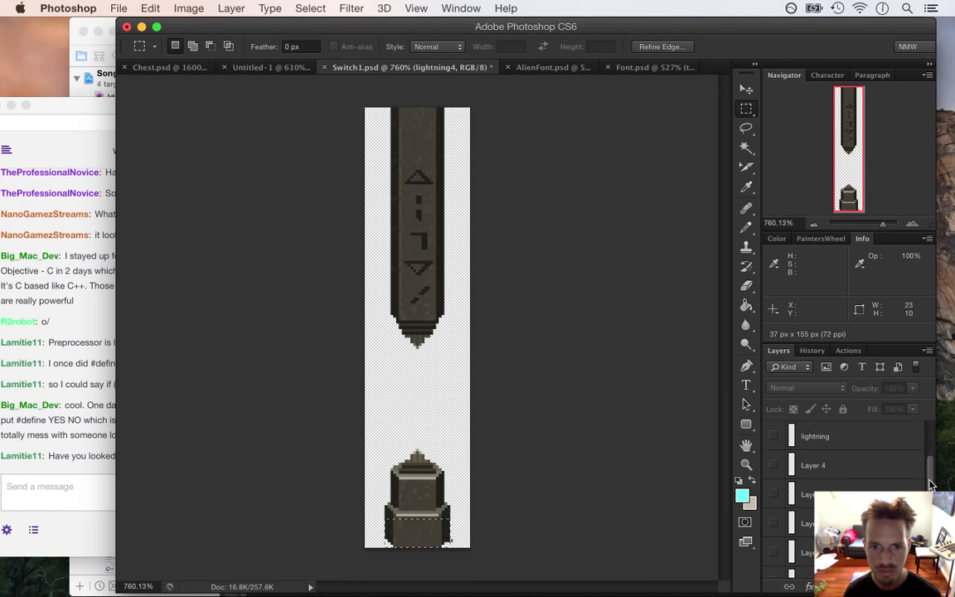
pyautogui.scroll(-2, 929, 480)
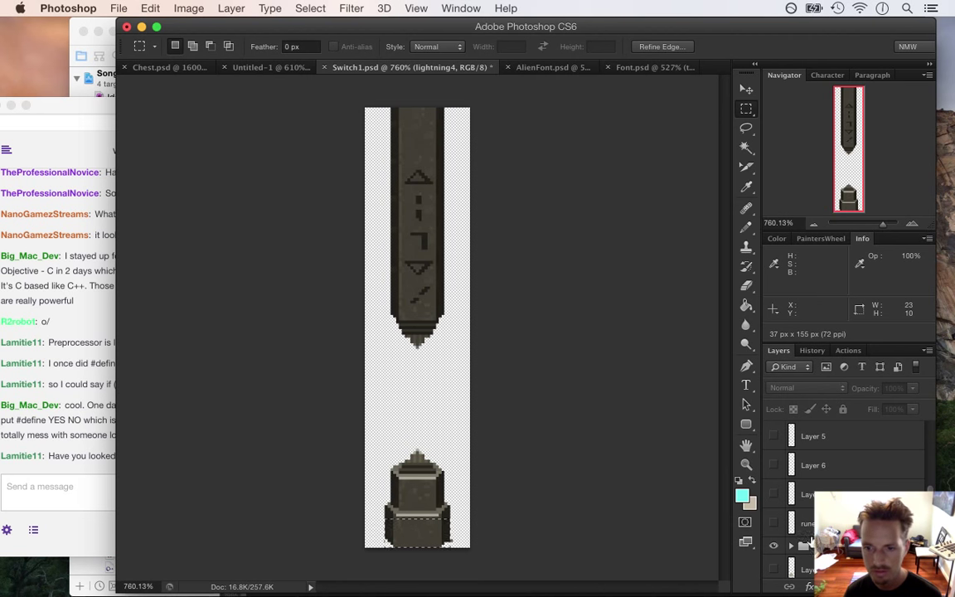
pyautogui.click(791, 547)
pyautogui.scroll(-4, 781, 507)
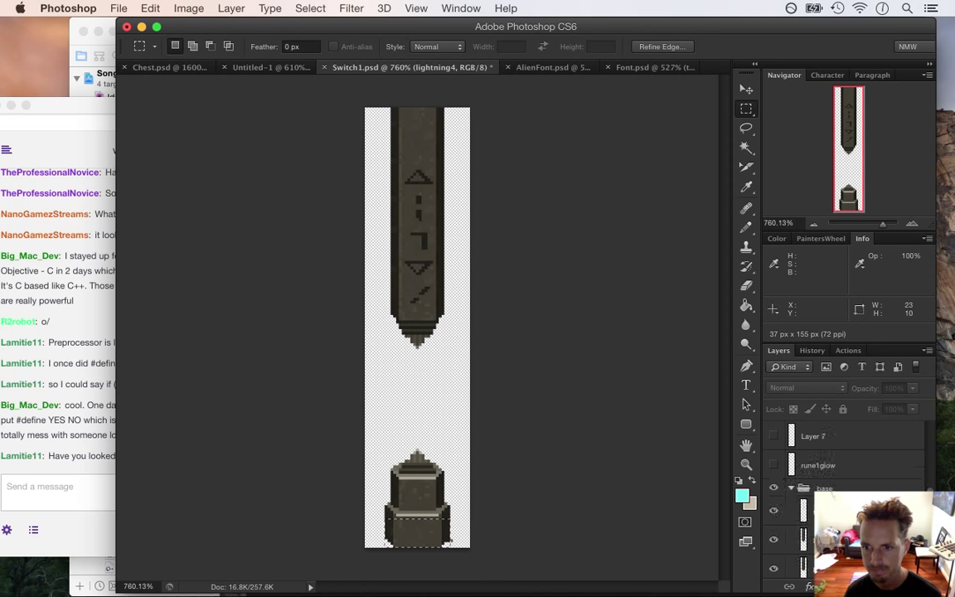
pyautogui.click(782, 507)
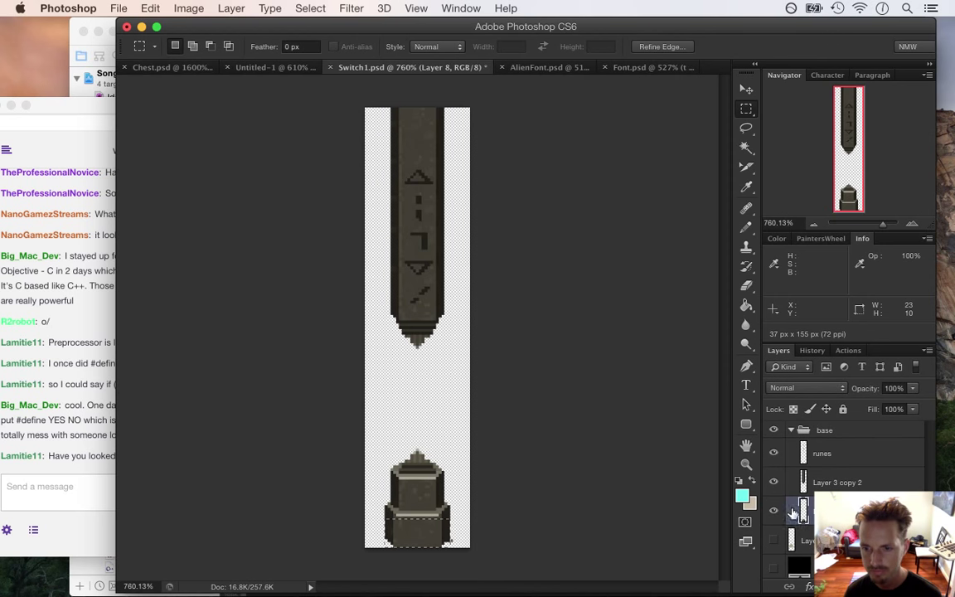
# - Clear the old selection, measure the pedestal's upper block with a marquee about 19 by 4 px, and deselect it
pyautogui.keyDown('super'); pyautogui.click(432, 501); pyautogui.keyUp('super')
pyautogui.moveTo(432, 501); pyautogui.dragTo(464, 497)
pyautogui.moveTo(721, 377); pyautogui.dragTo(720, 411)
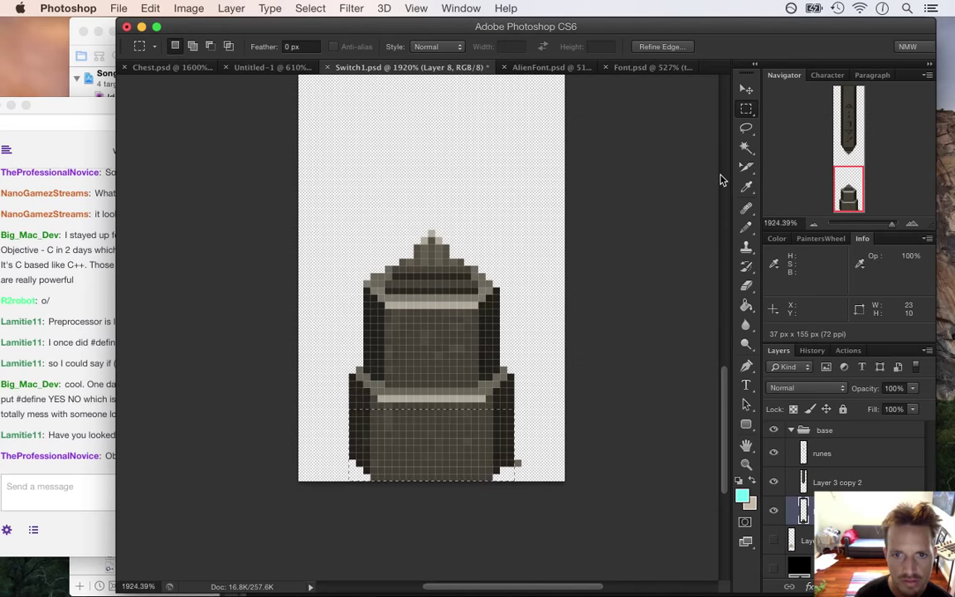
pyautogui.press('super+d')
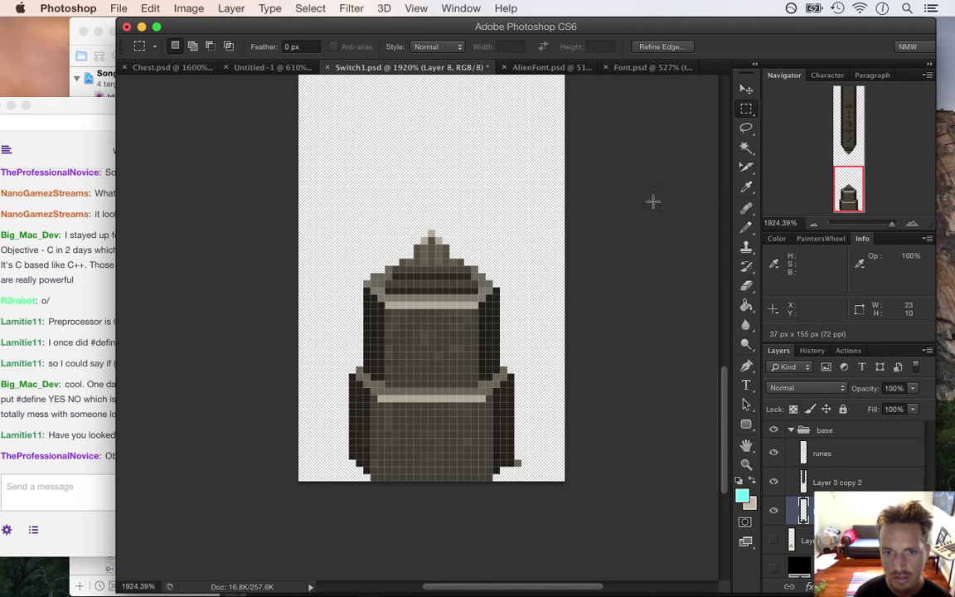
pyautogui.moveTo(393, 270); pyautogui.dragTo(477, 292)
pyautogui.moveTo(402, 303); pyautogui.dragTo(494, 328)
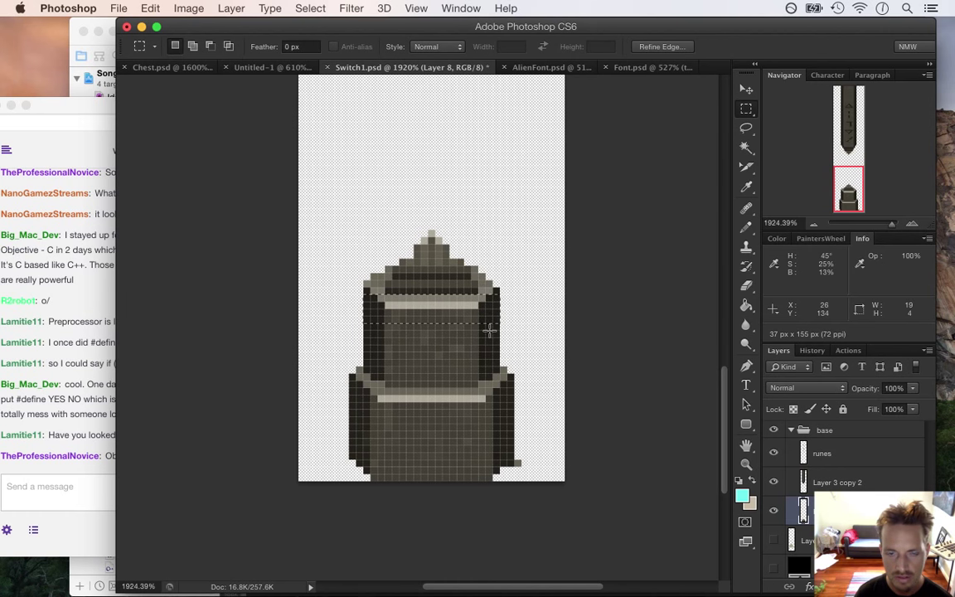
pyautogui.press('super+d')
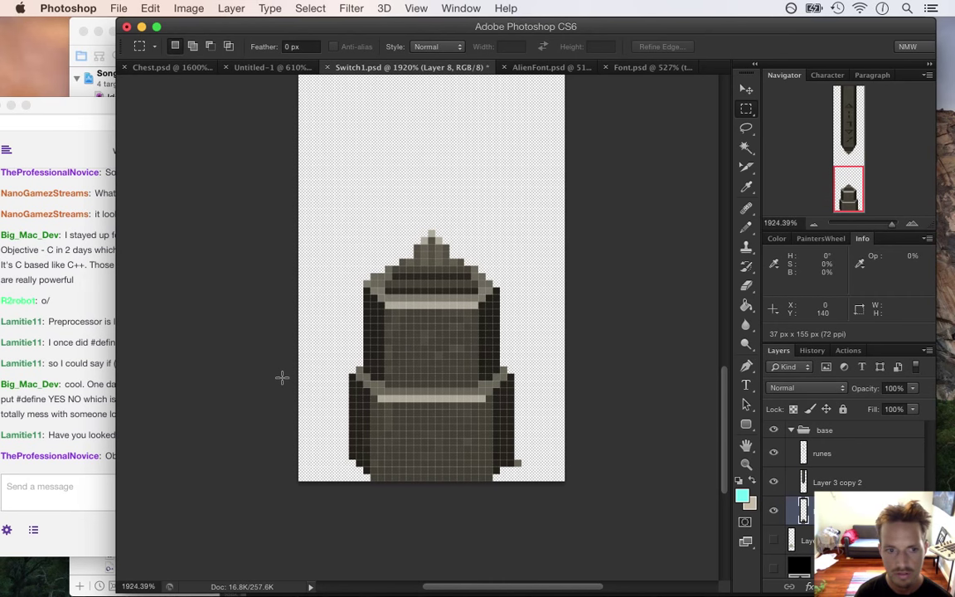
# - Check the Twitch chat, marquee-select the pedestal's left side, about 10 by 31 px, in Photoshop and nudge it one pixel right
pyautogui.click(75, 392)
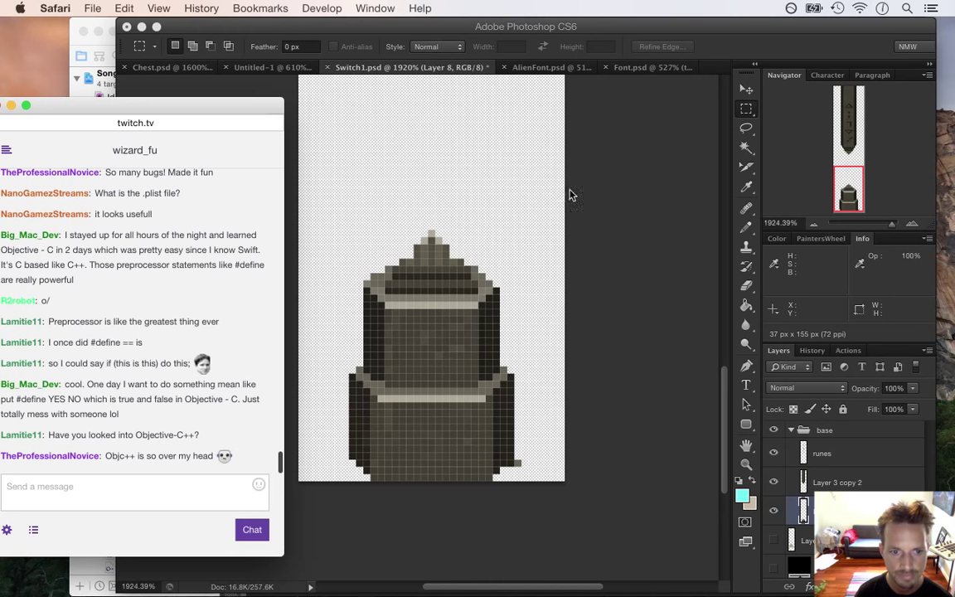
pyautogui.click(711, 52)
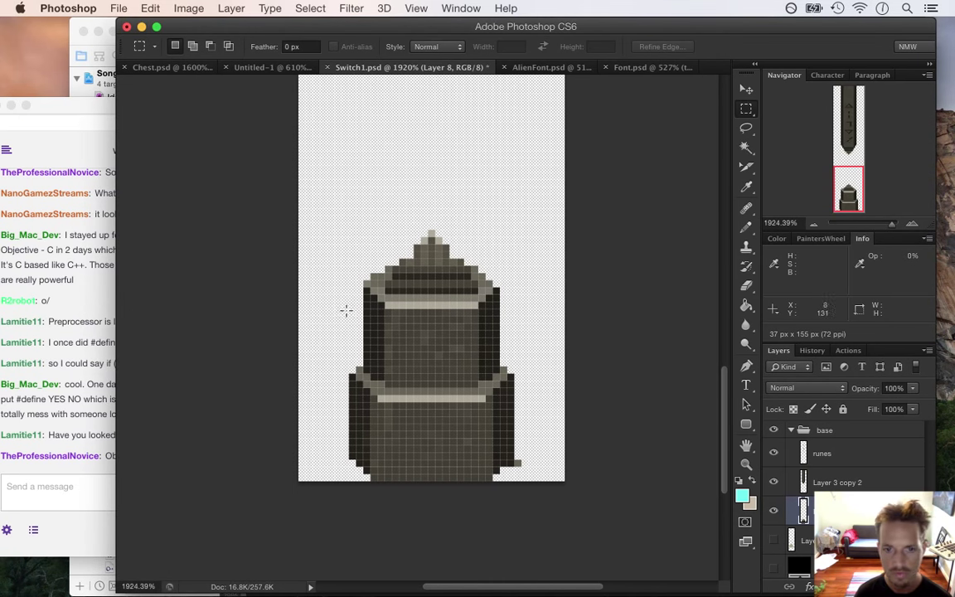
pyautogui.moveTo(314, 258); pyautogui.dragTo(379, 487)
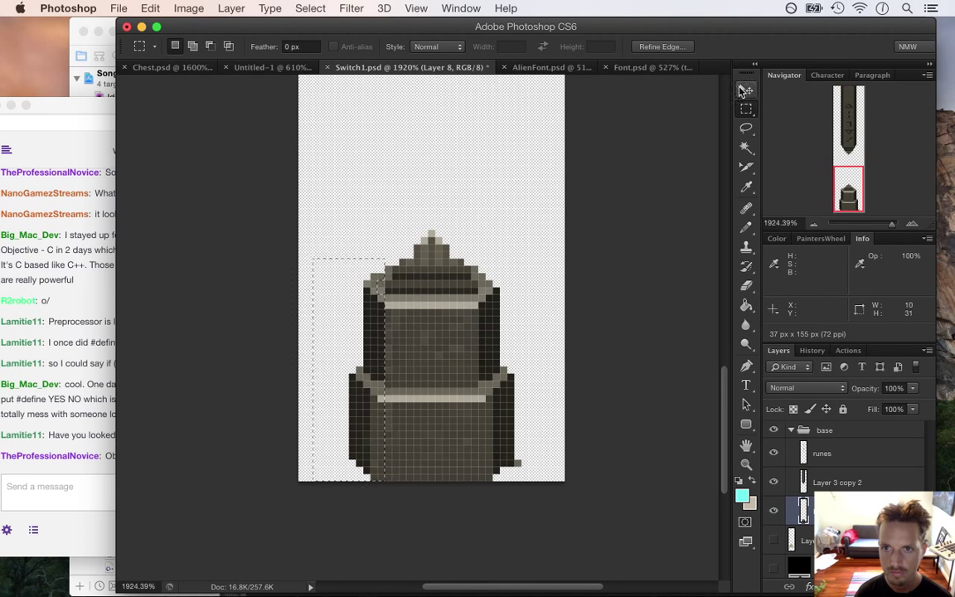
pyautogui.press('v')
pyautogui.press('Right')
pyautogui.press('Down')
pyautogui.press('Down')
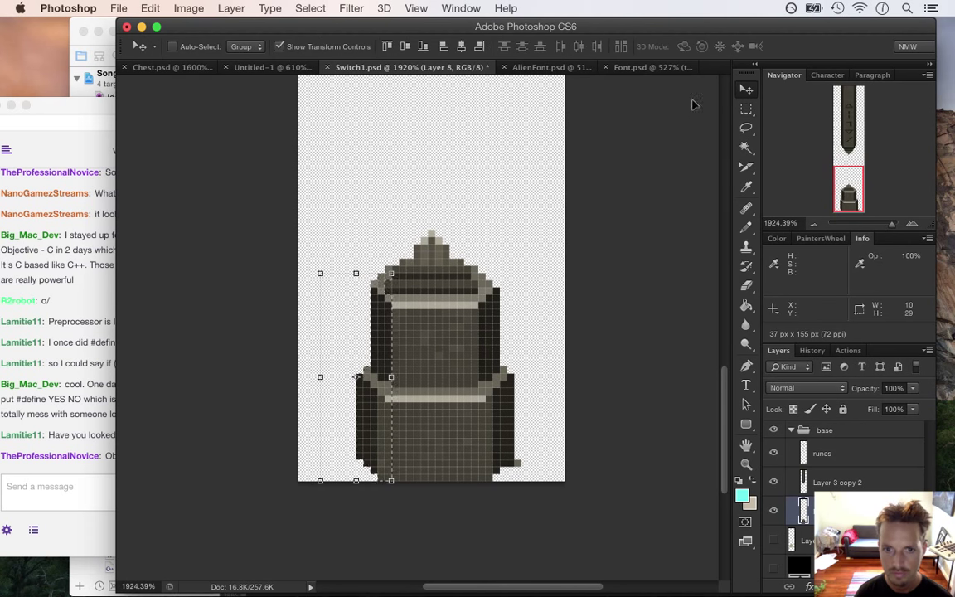
# - Deselect, erase the stray pixel beside the pedestal's lower block, and pencil in its missing bottom corner pixel with the sampled dark brown
pyautogui.click(745, 109)
pyautogui.click(542, 315)
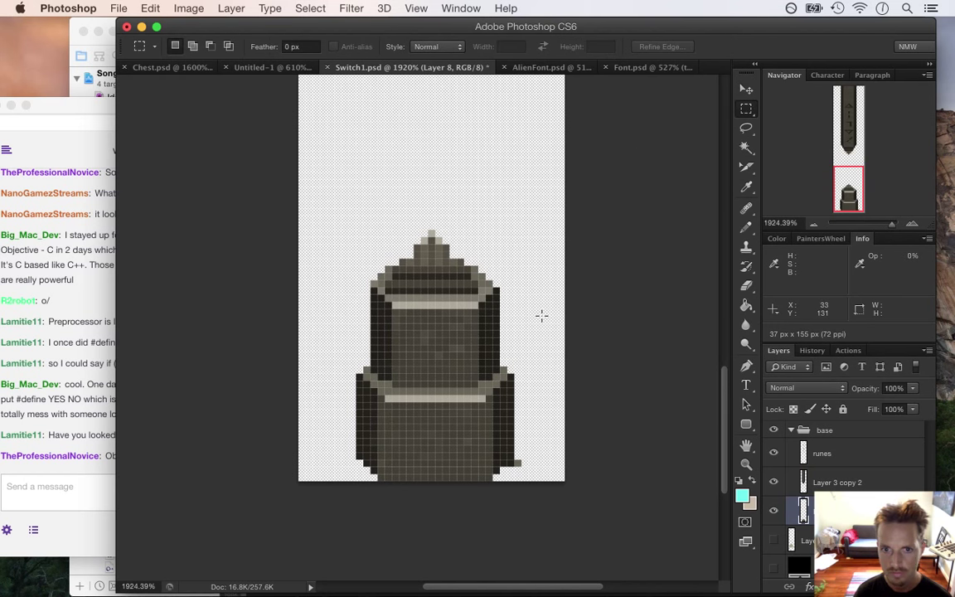
pyautogui.press('e')
pyautogui.press('i')
pyautogui.press('b')
pyautogui.keyDown('alt'); pyautogui.click(507, 455); pyautogui.keyUp('alt')
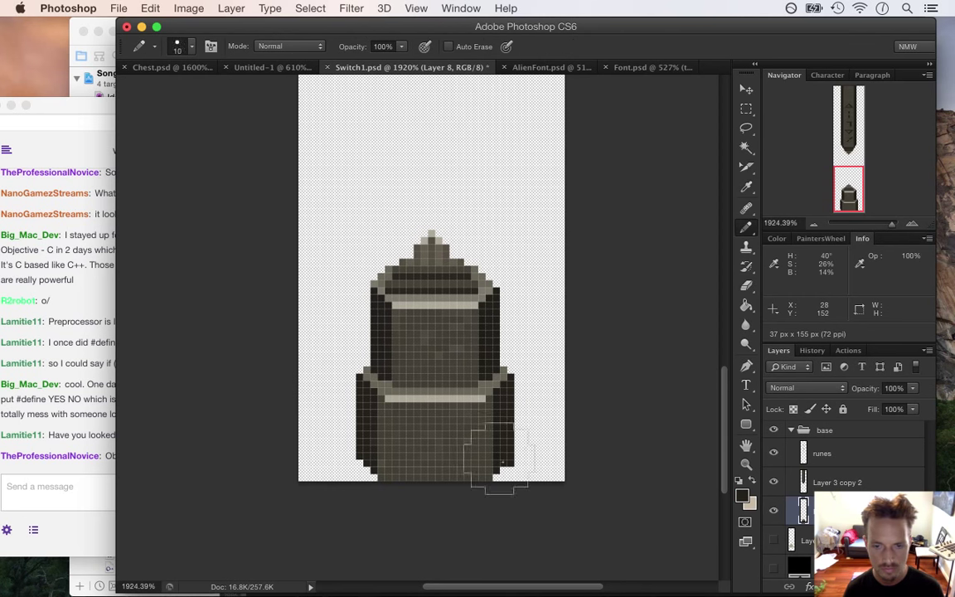
pyautogui.click(495, 477)
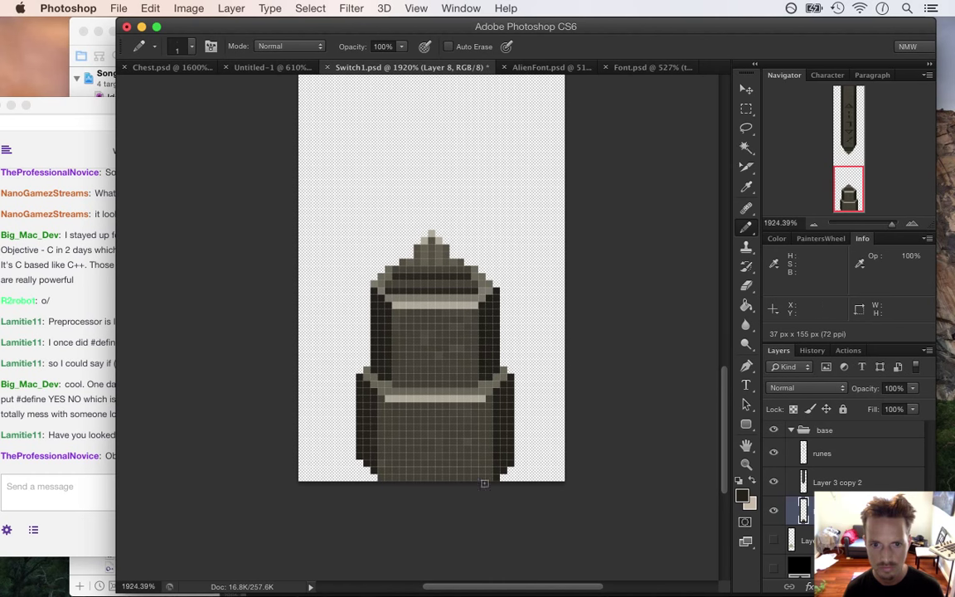
# - Save Switch1.psd and export it for the web as the transparent PNG-24 file Switch1Base.png in the Items folder, replacing the existing file
pyautogui.moveTo(443, 456); pyautogui.dragTo(376, 463)
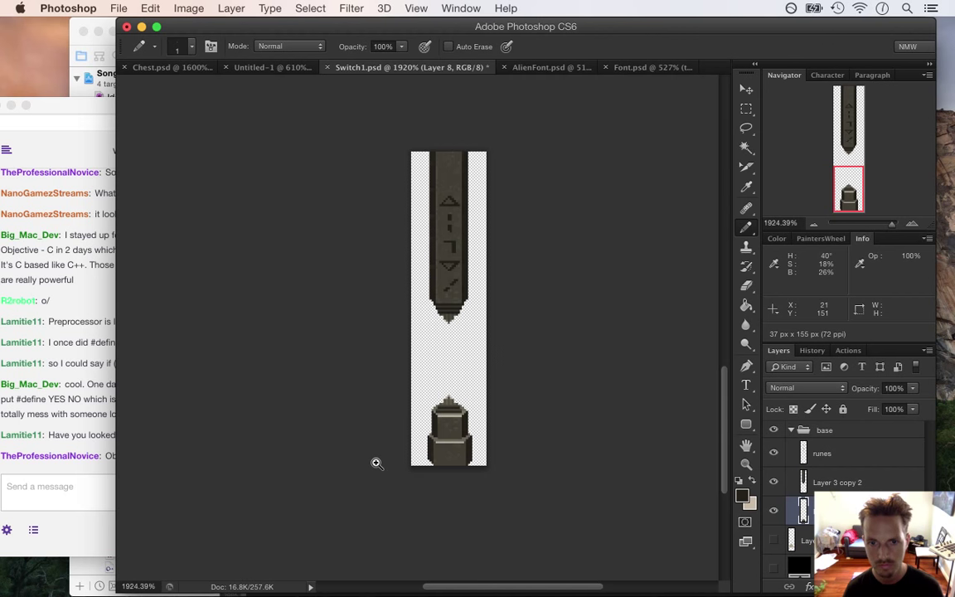
pyautogui.press('super+s')
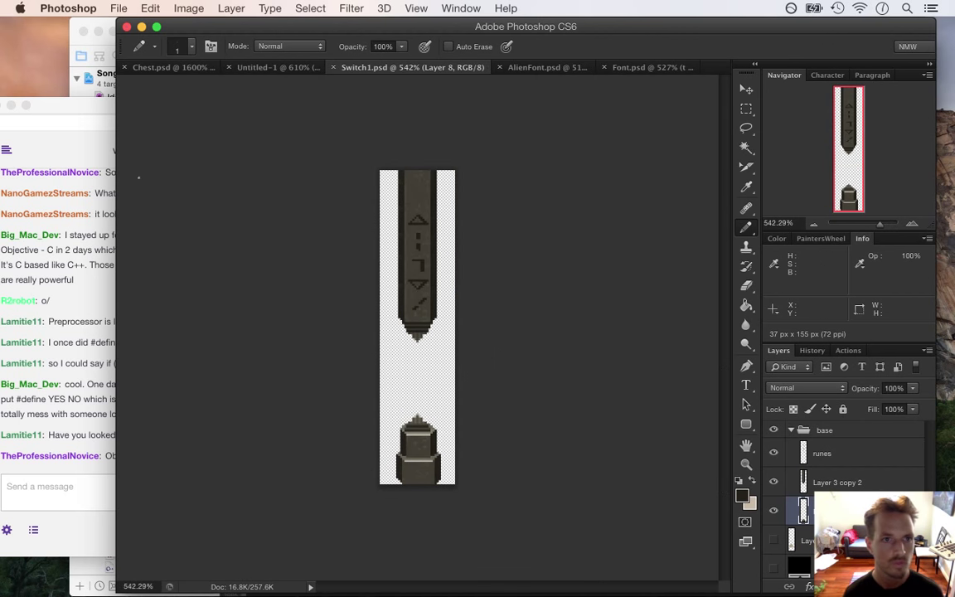
pyautogui.click(119, 9)
pyautogui.click(189, 211)
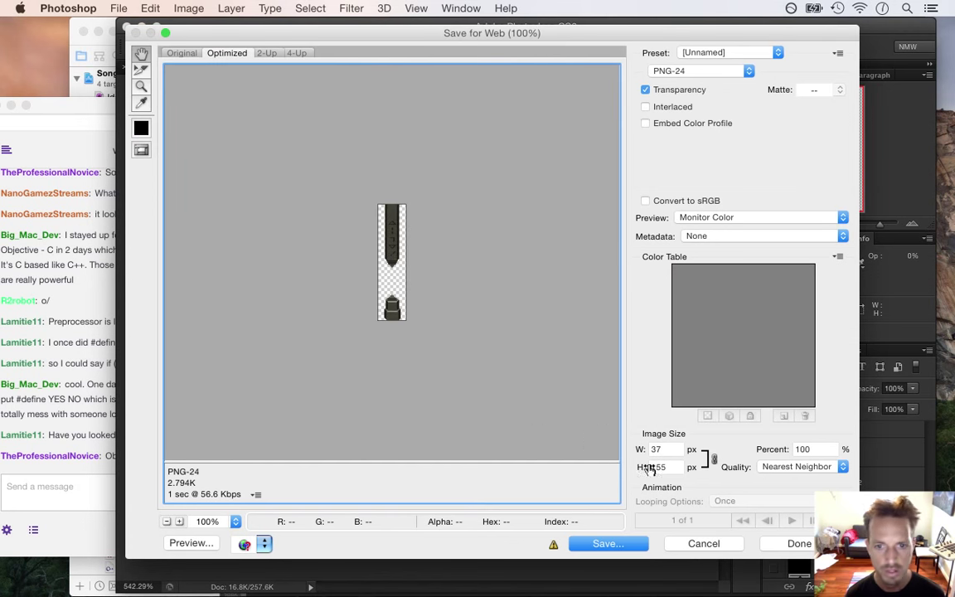
pyautogui.click(593, 543)
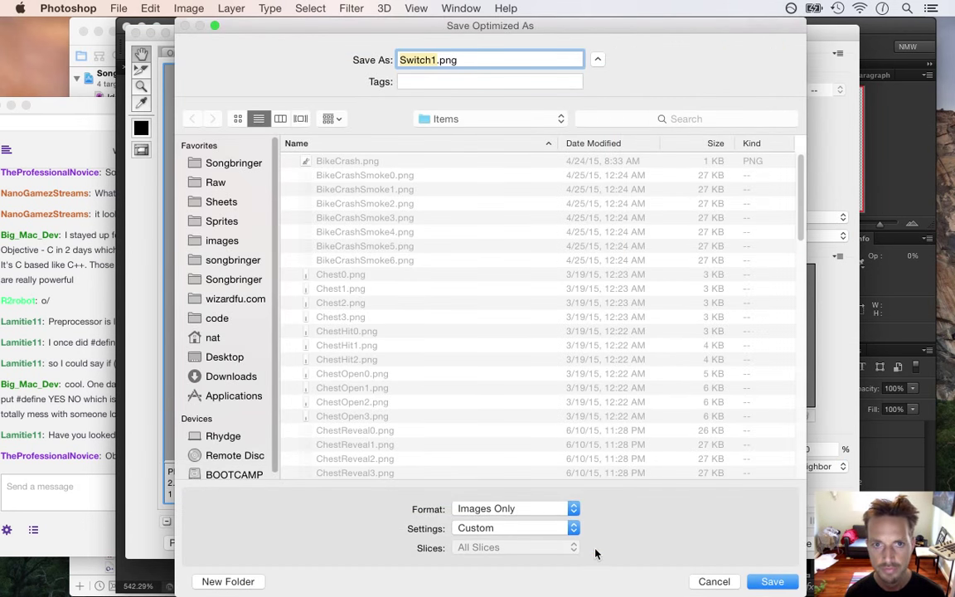
pyautogui.press('Right')
pyautogui.write('Base')
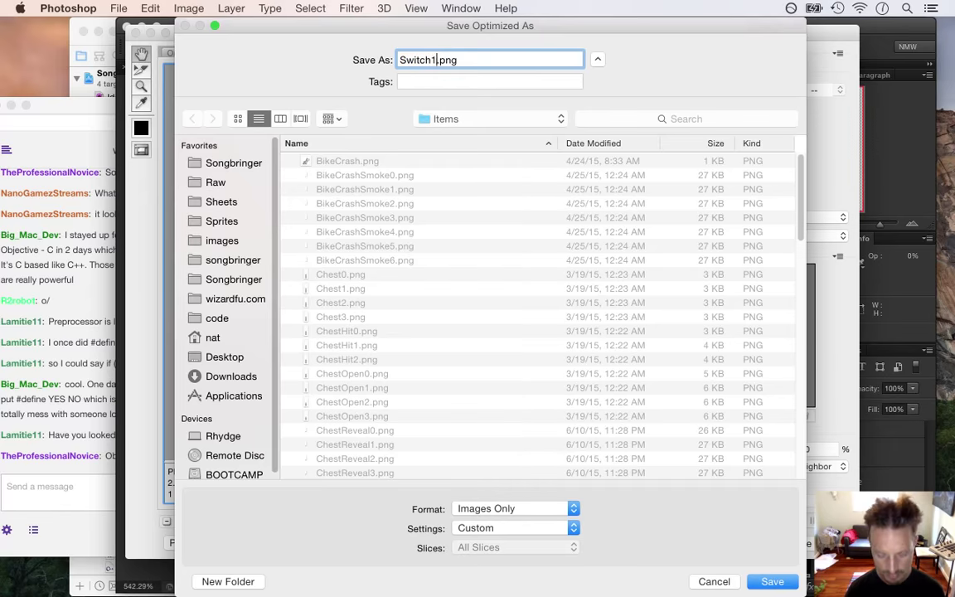
pyautogui.press('Return')
pyautogui.press('Return')
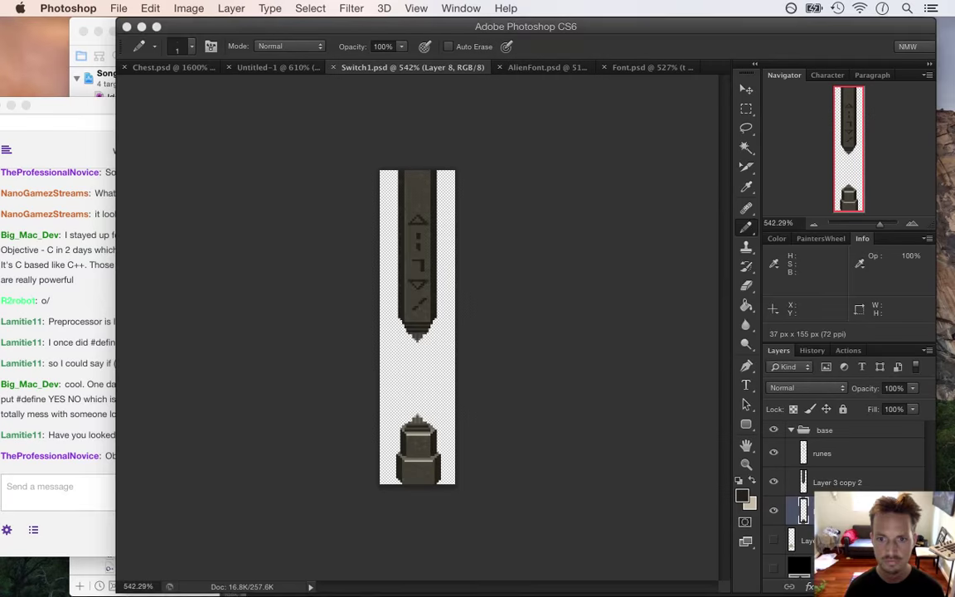
# - Switch to the Songbringer game, walk the character around the pedestal to check its artwork and collision, and quit the game
pyautogui.press('super+Tab')
pyautogui.press('super+Tab')
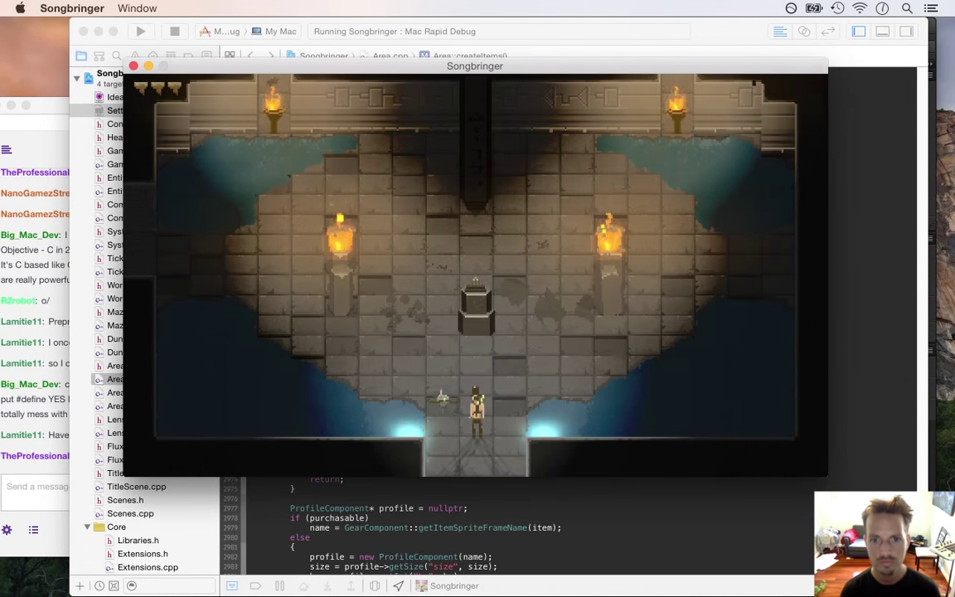
pyautogui.press('w')
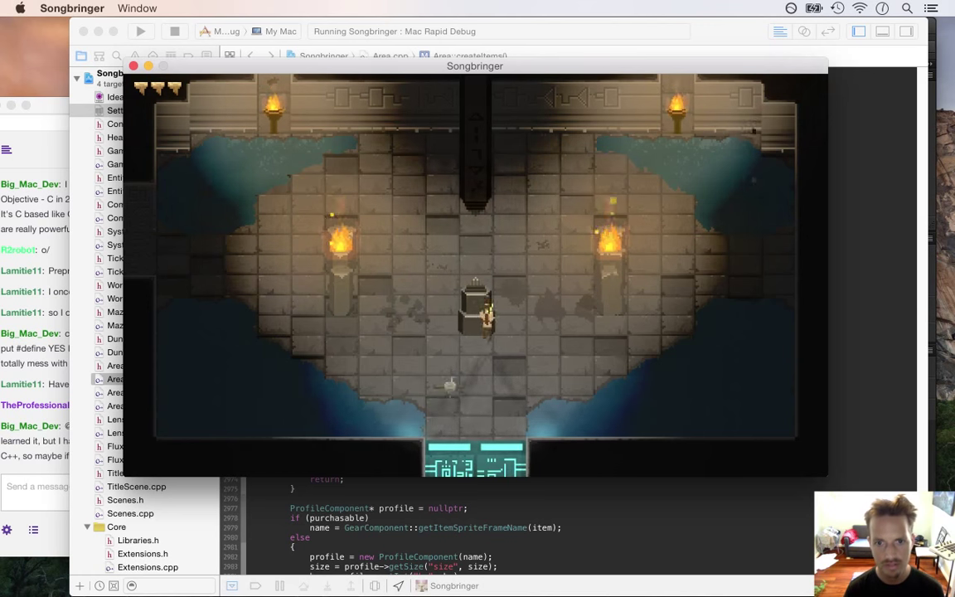
pyautogui.press('w')
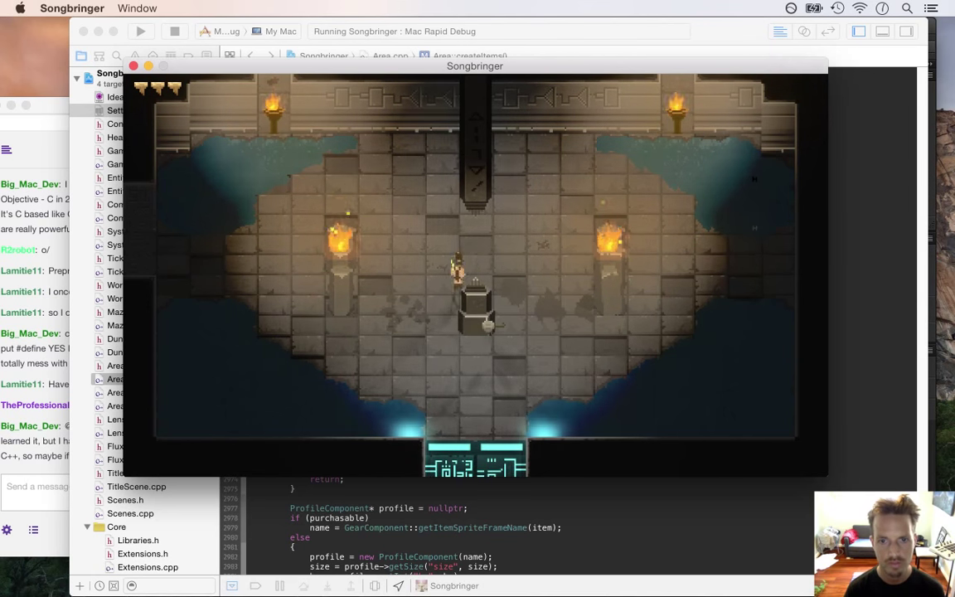
pyautogui.press('s')
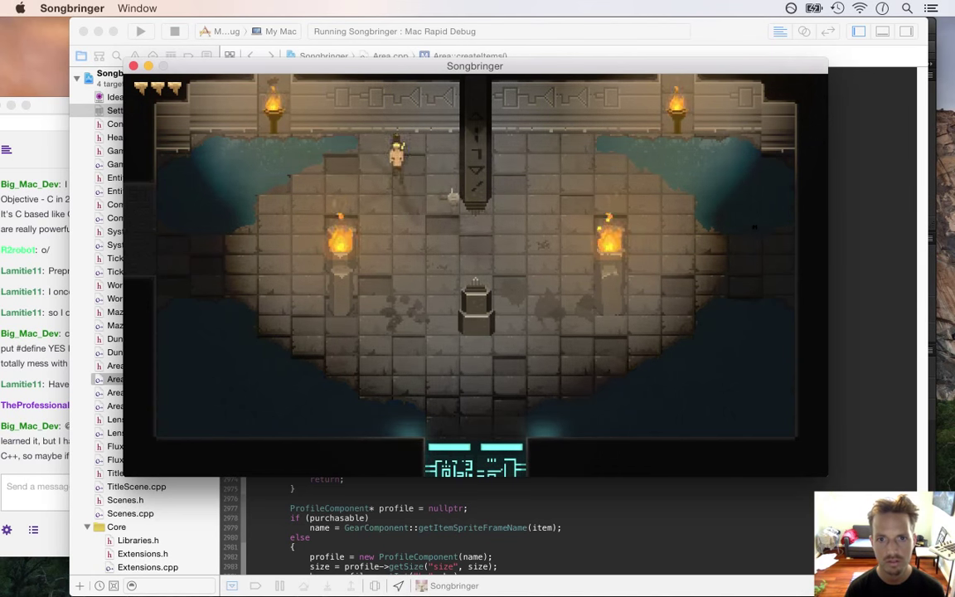
pyautogui.press('d')
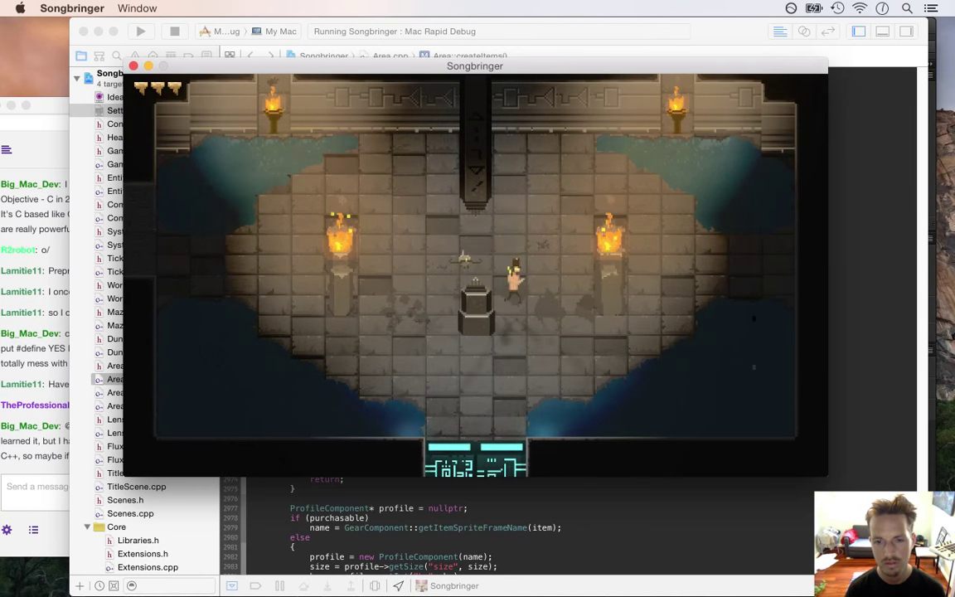
pyautogui.press('s')
pyautogui.press('a')
pyautogui.press('a')
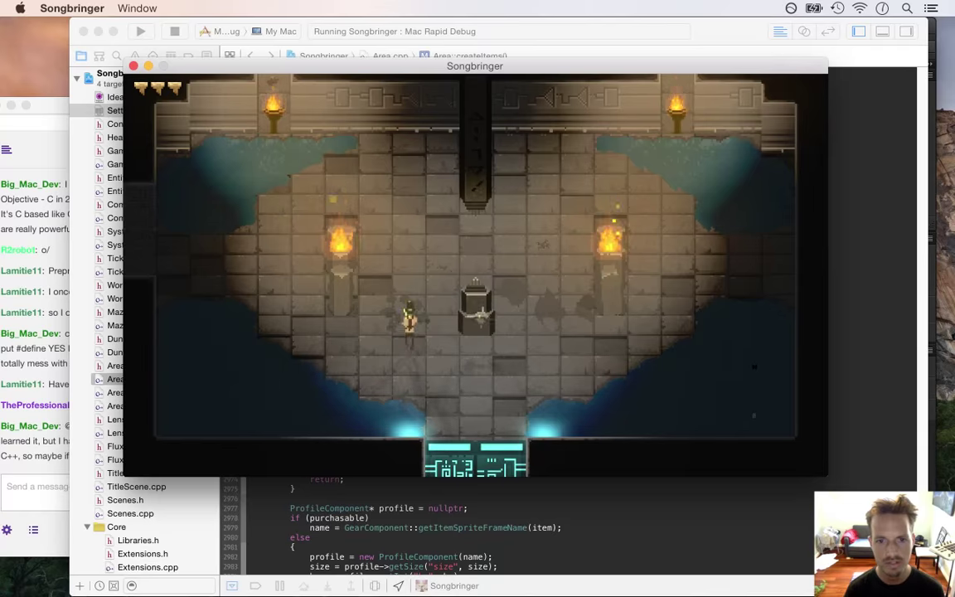
pyautogui.press('w')
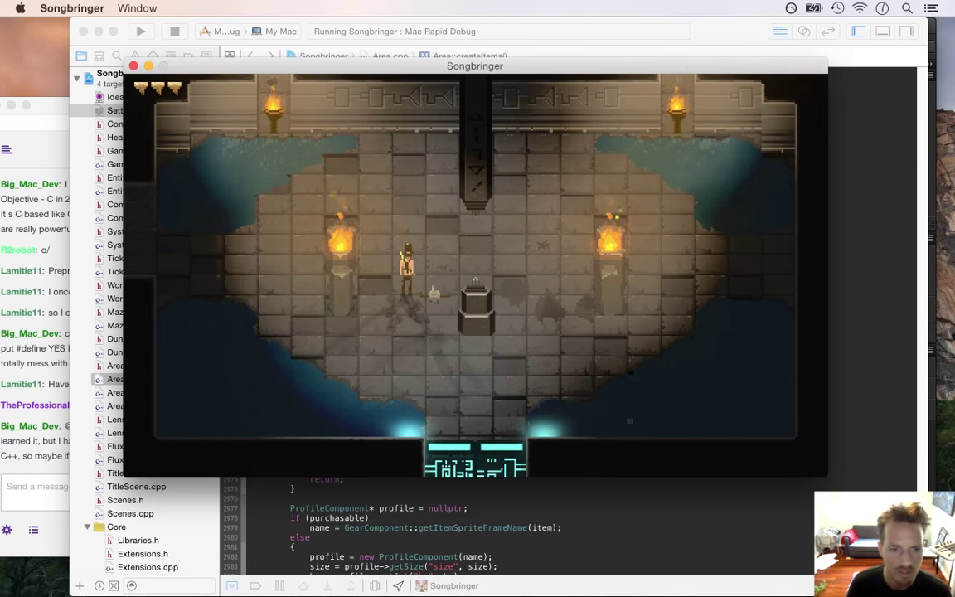
pyautogui.press('super+q')
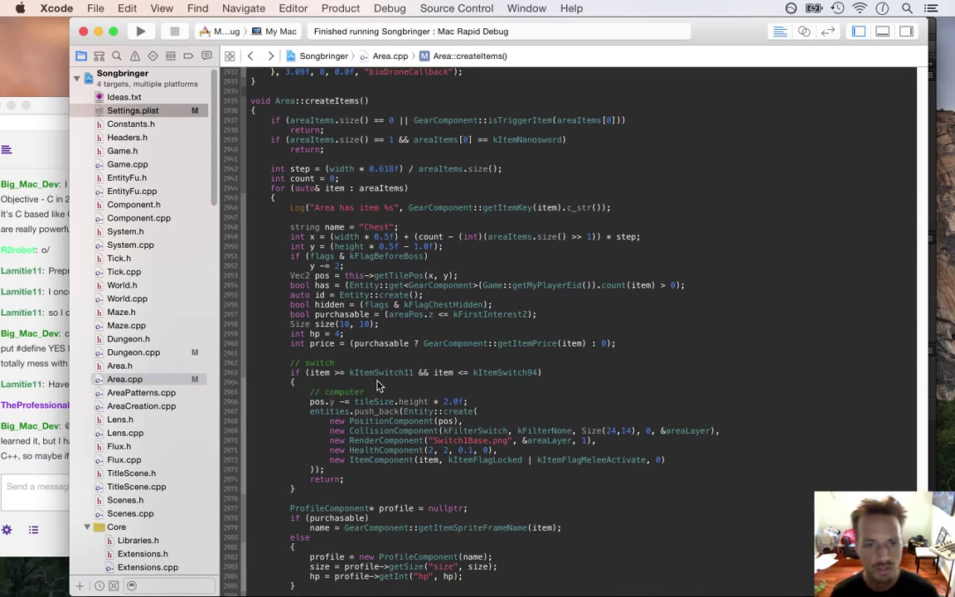
# - Read the Twitch chat and highlight the words "Objective C++" in the latest message
pyautogui.click(30, 407)
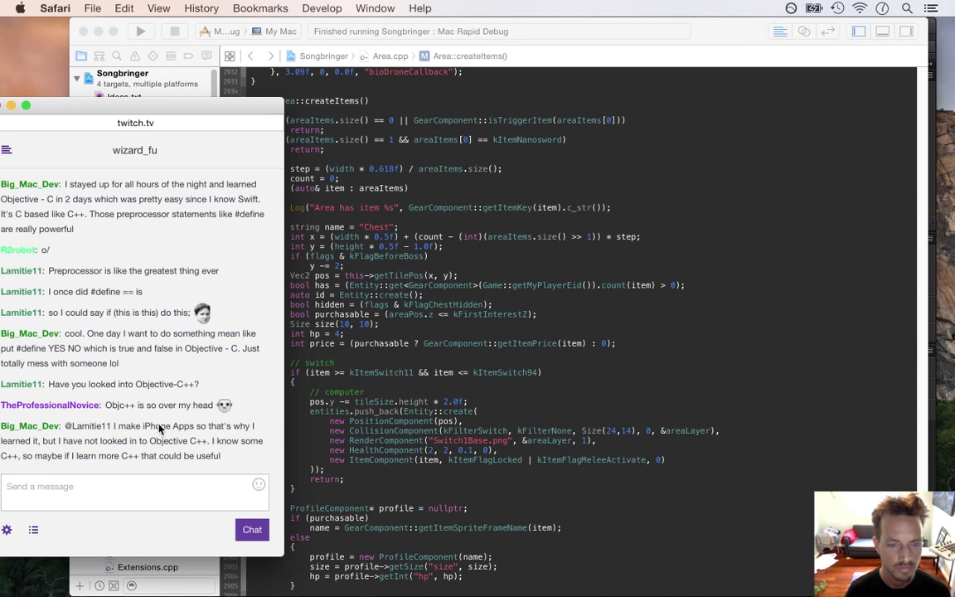
pyautogui.moveTo(150, 441); pyautogui.dragTo(204, 446)
pyautogui.click(204, 448)
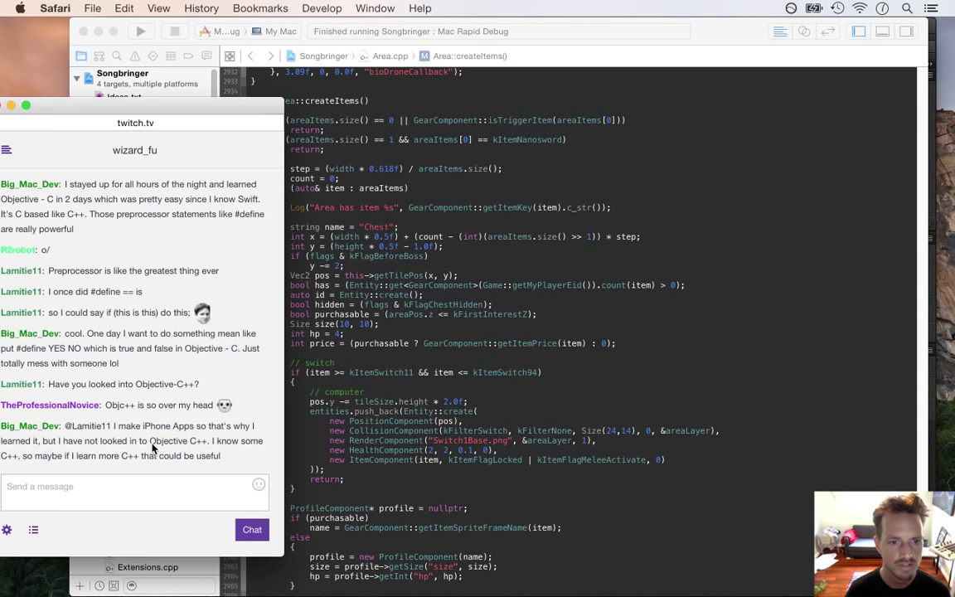
pyautogui.click(211, 446)
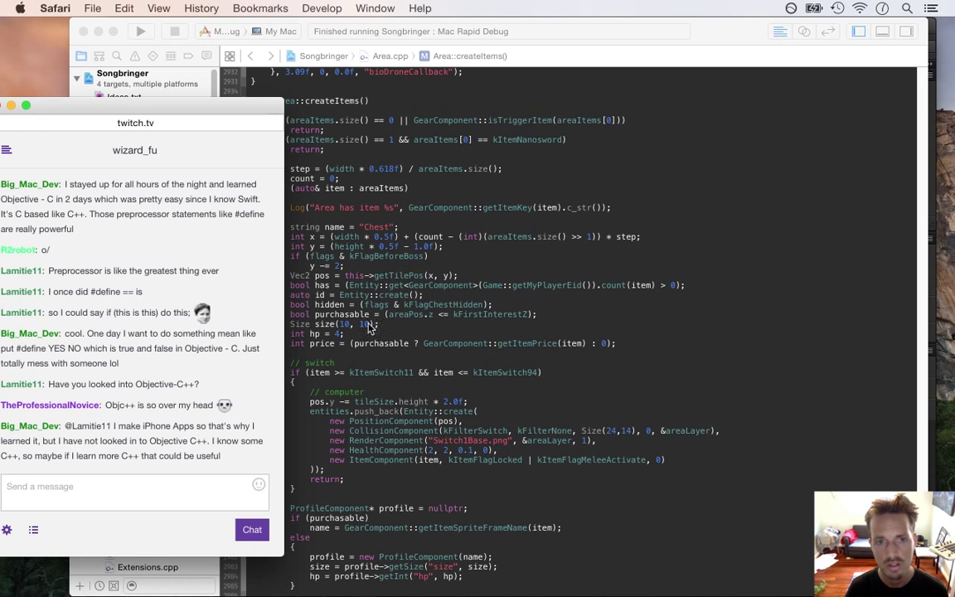
# - Examine the source types available for Area.cpp in Xcode, including Objective-C++ Source, and highlight "Objective C++" in the Twitch chat
pyautogui.click(343, 276)
pyautogui.moveTo(214, 187); pyautogui.dragTo(209, 228)
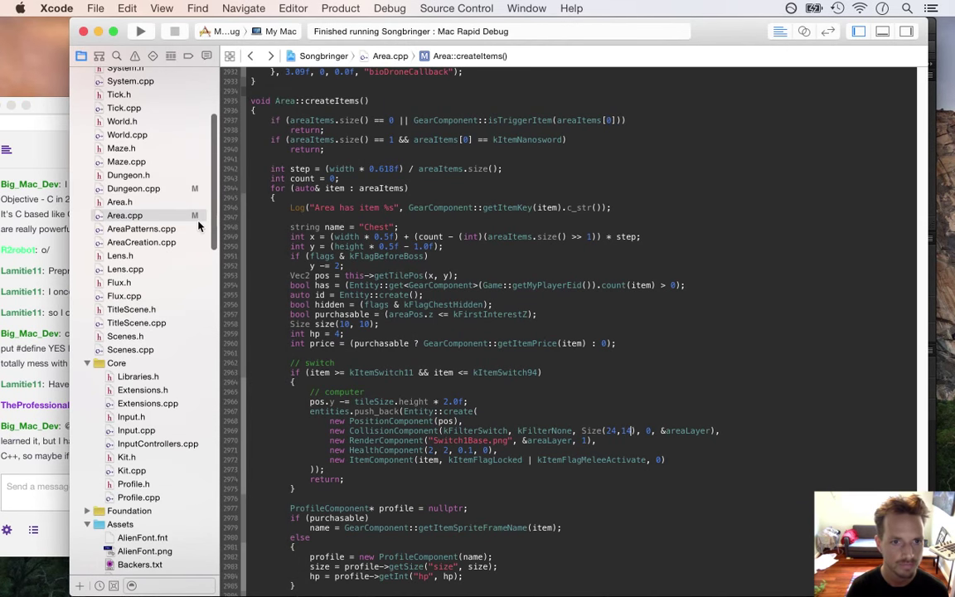
pyautogui.click(171, 215)
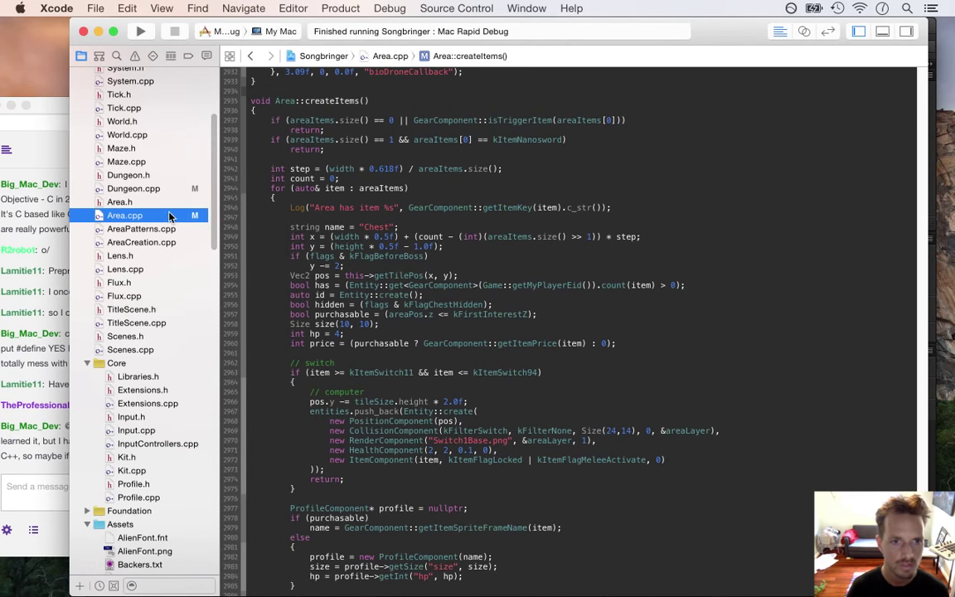
pyautogui.click(906, 35)
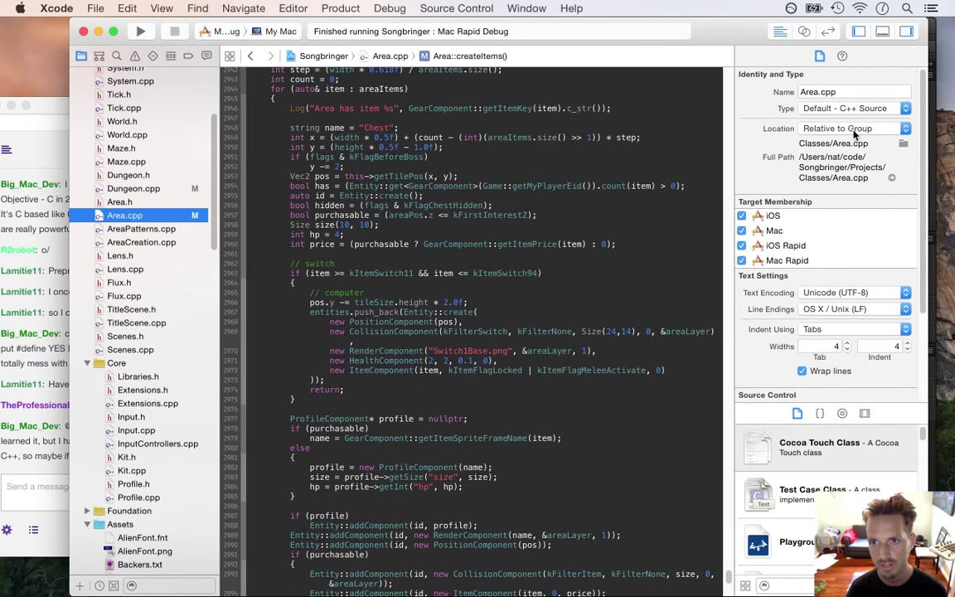
pyautogui.click(854, 109)
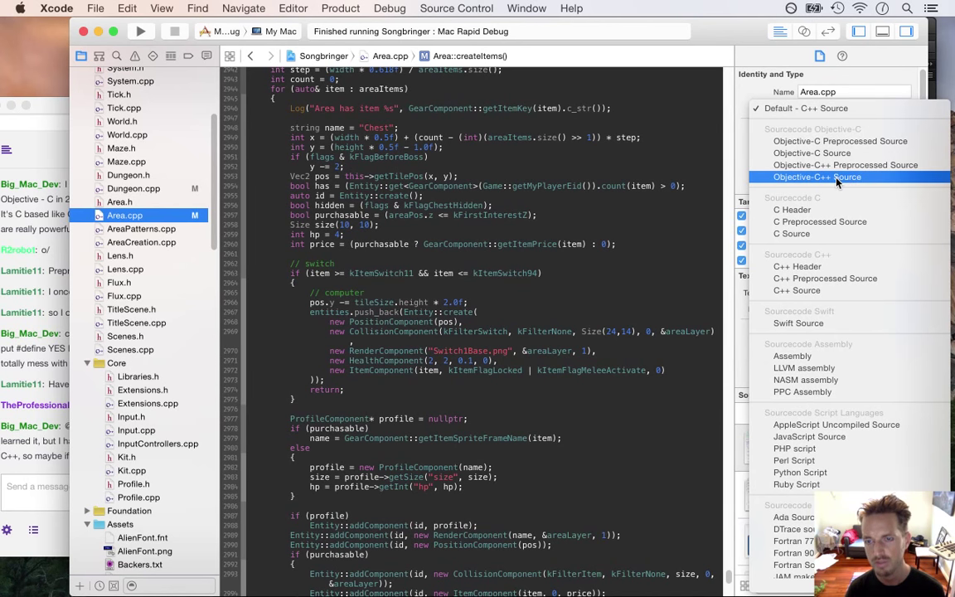
pyautogui.press('Escape')
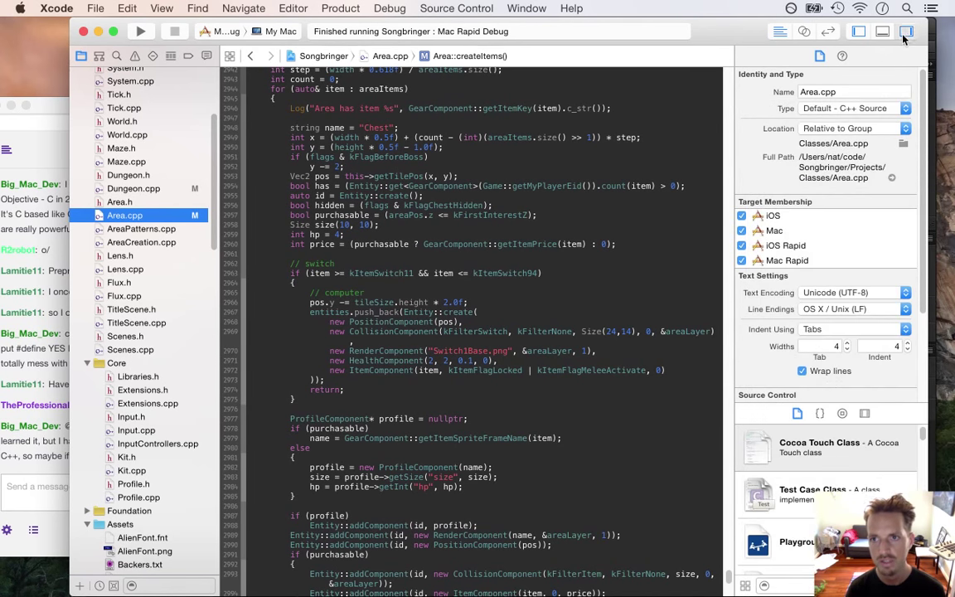
pyautogui.click(904, 37)
pyautogui.click(20, 398)
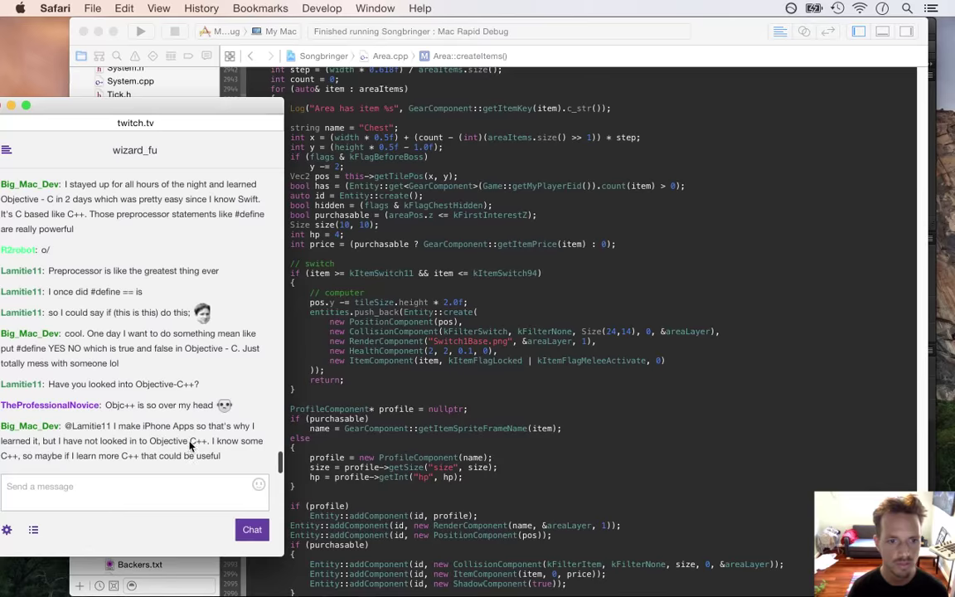
pyautogui.moveTo(152, 443); pyautogui.dragTo(205, 448)
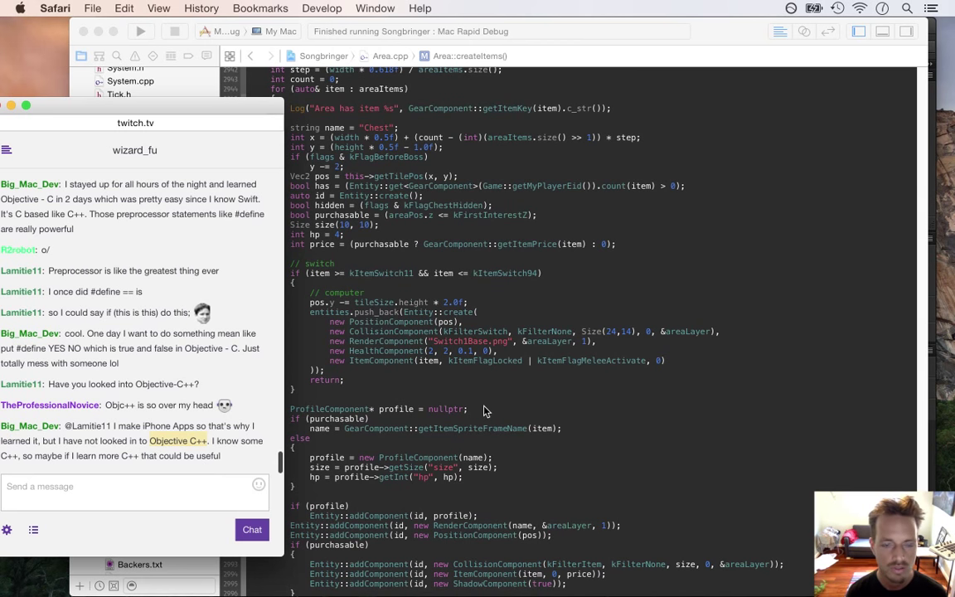
# - Run Songbringer from Xcode, look at the pedestal room and the Twitch chat in turn, quit the game and return to Area.cpp
pyautogui.click(439, 362)
pyautogui.press('cmd+r')
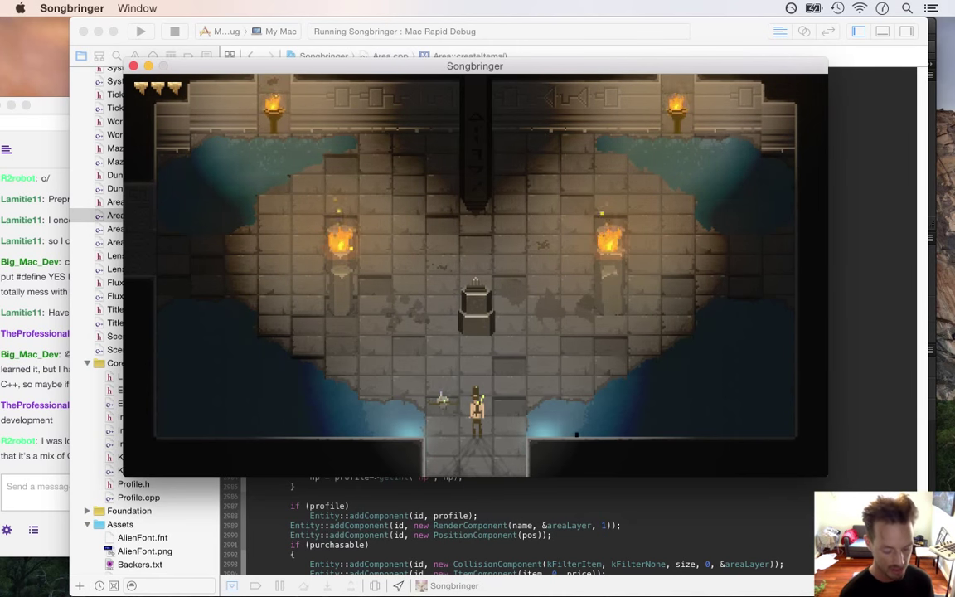
pyautogui.press('super+Tab')
pyautogui.press('super+Tab')
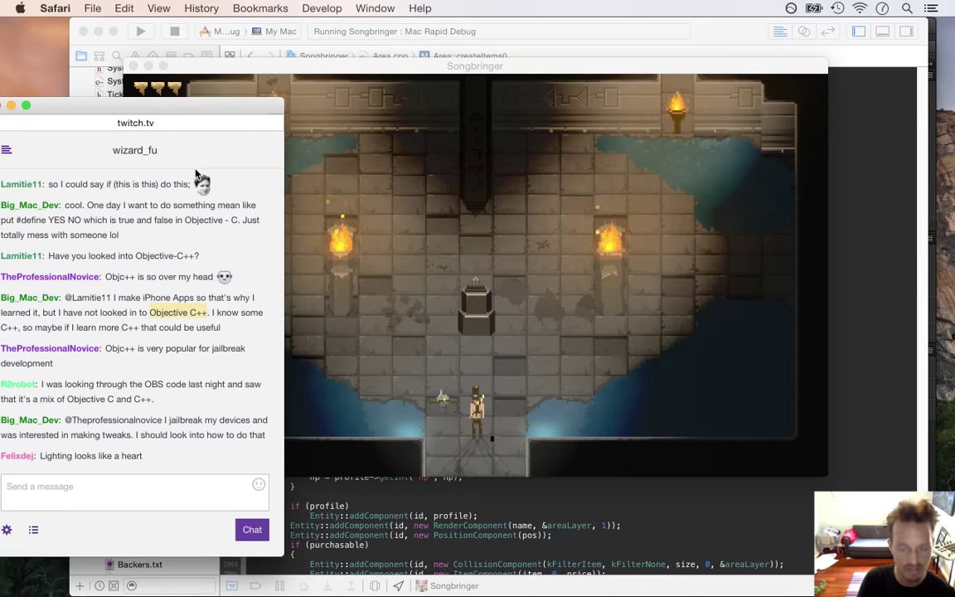
pyautogui.press('super+Tab')
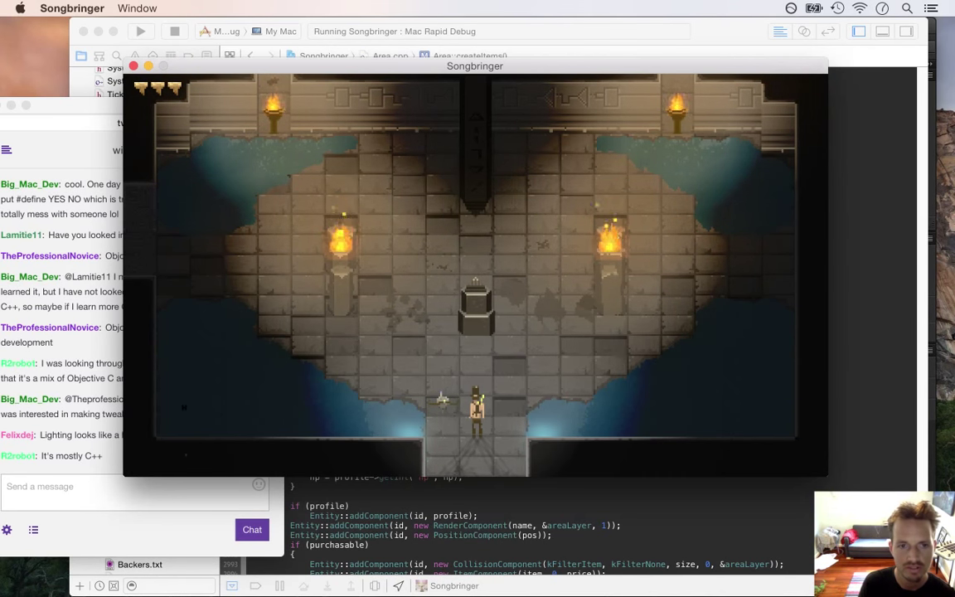
pyautogui.press('super+Tab')
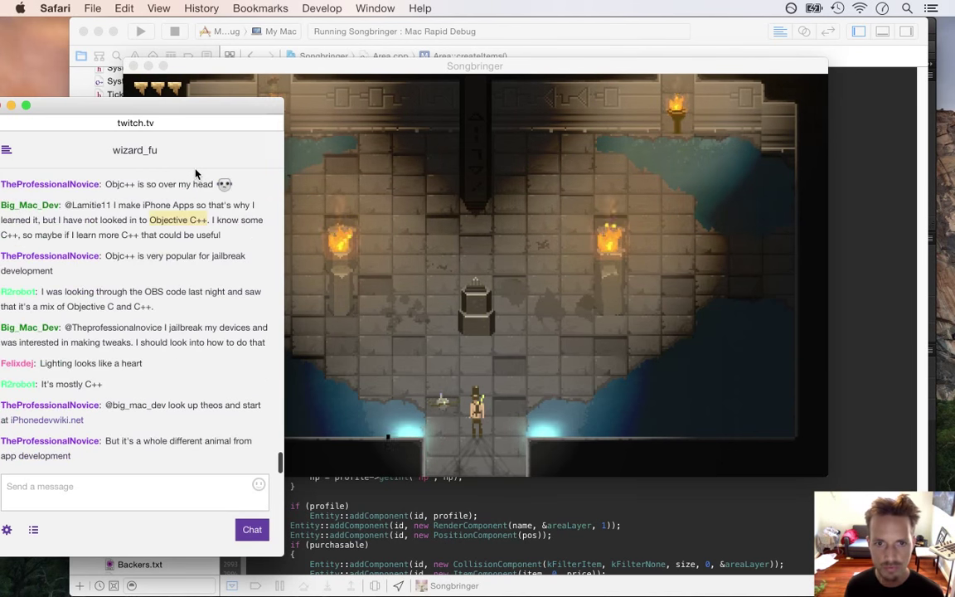
pyautogui.press('super+Tab')
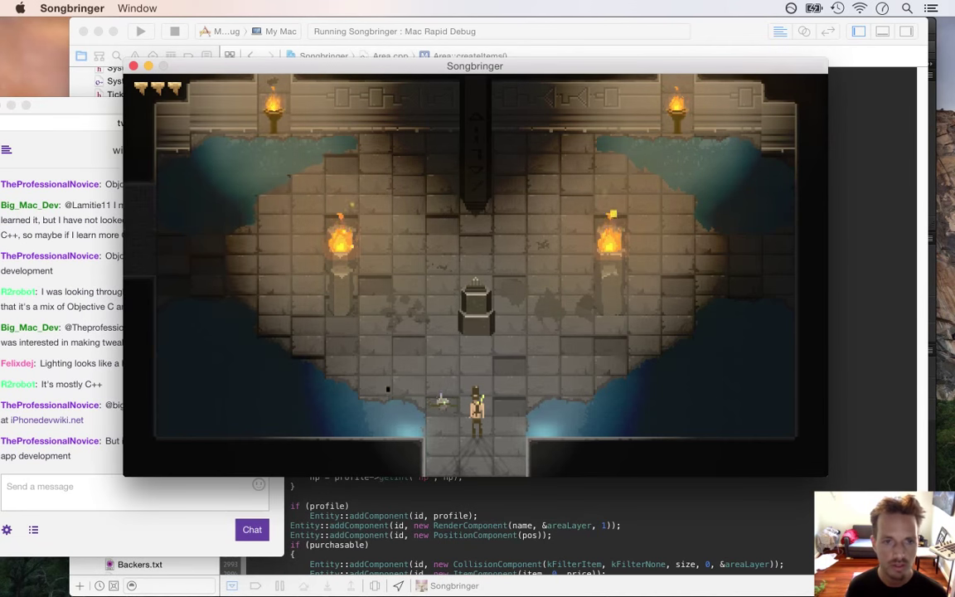
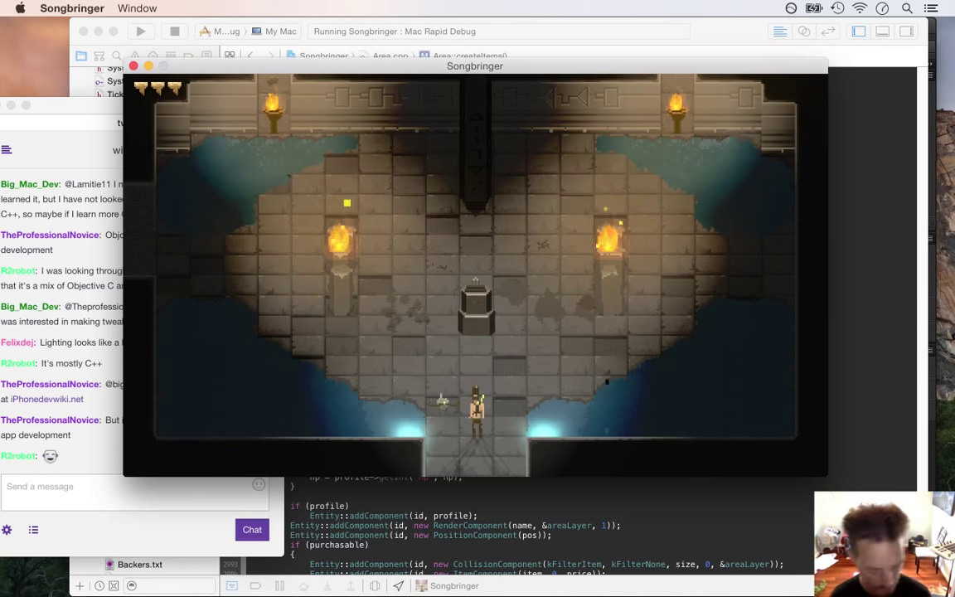
pyautogui.press('super+q')
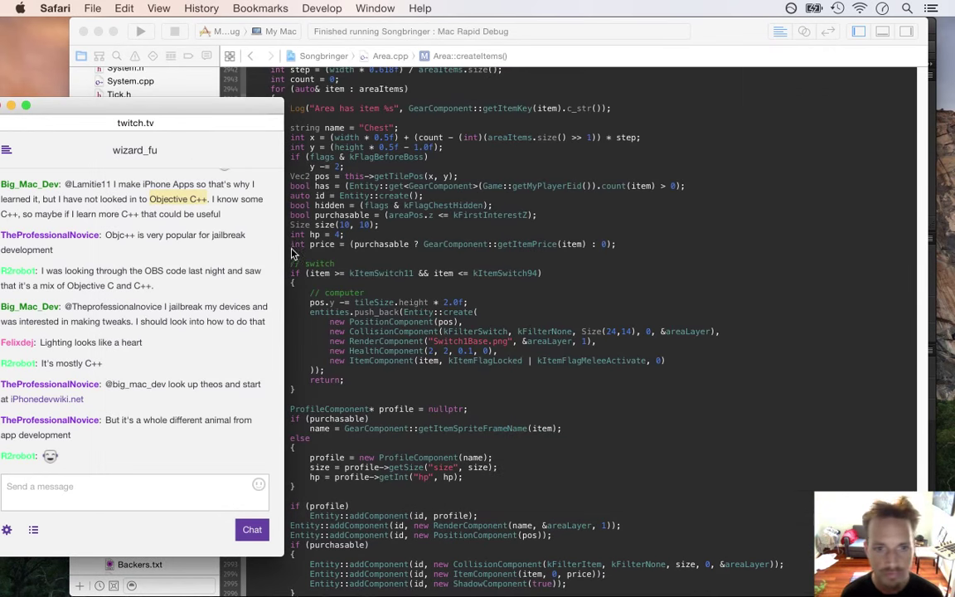
pyautogui.click(329, 260)
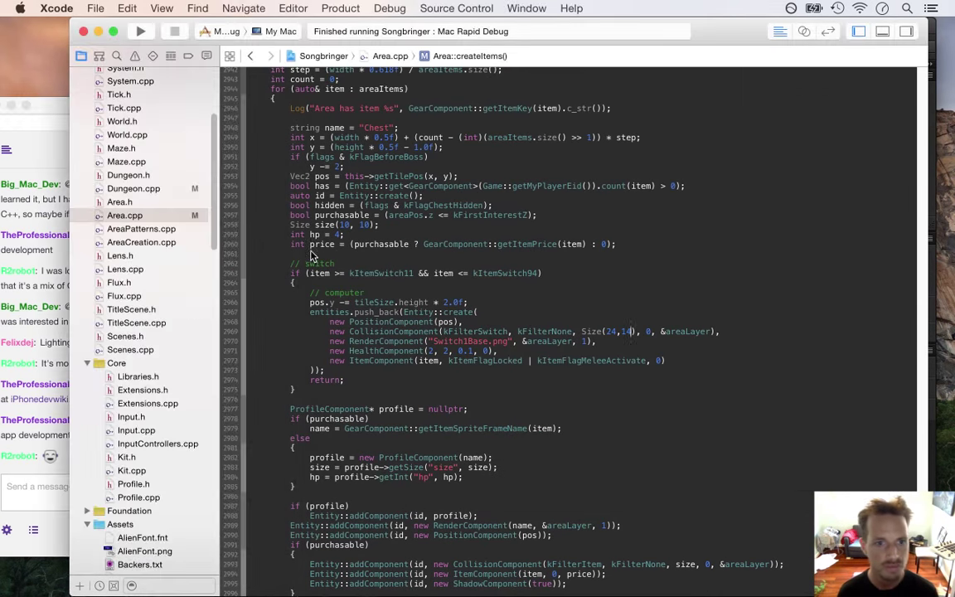
# - Read the latest Twitch chat messages about the jailbreak question and return to Area.cpp in Xcode
pyautogui.scroll(3, 212, 184)
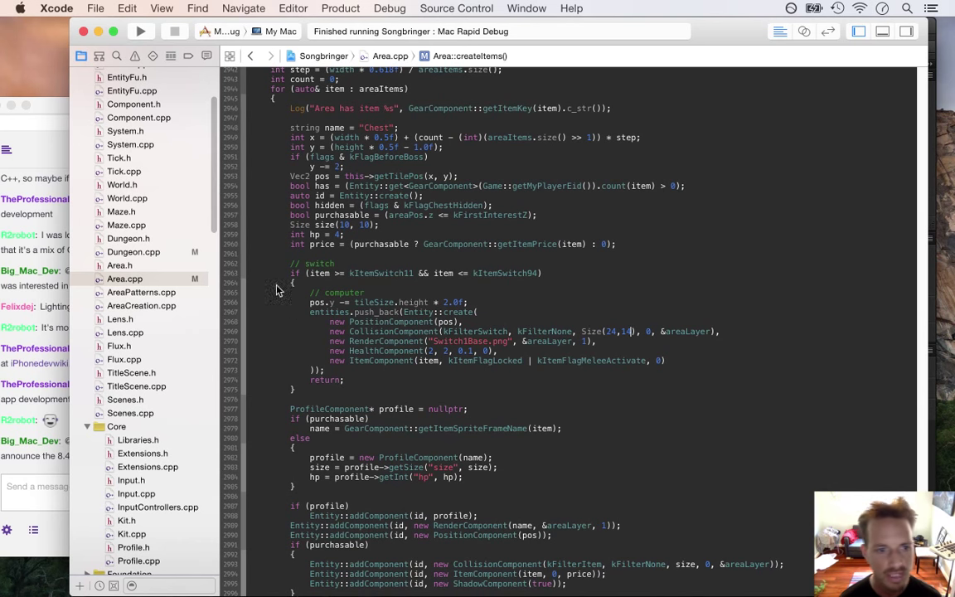
pyautogui.click(28, 466)
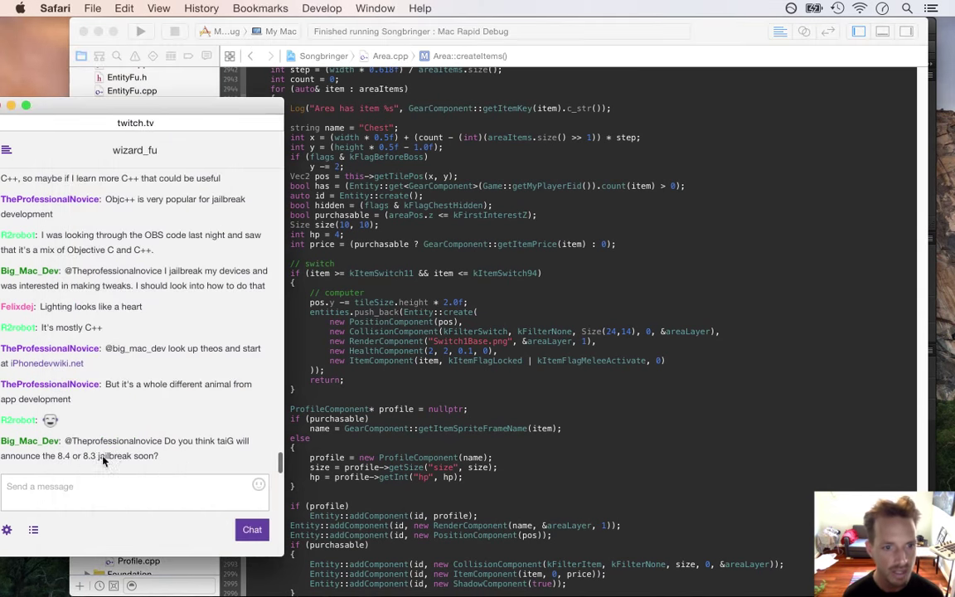
pyautogui.moveTo(118, 444); pyautogui.dragTo(143, 457)
pyautogui.click(152, 455)
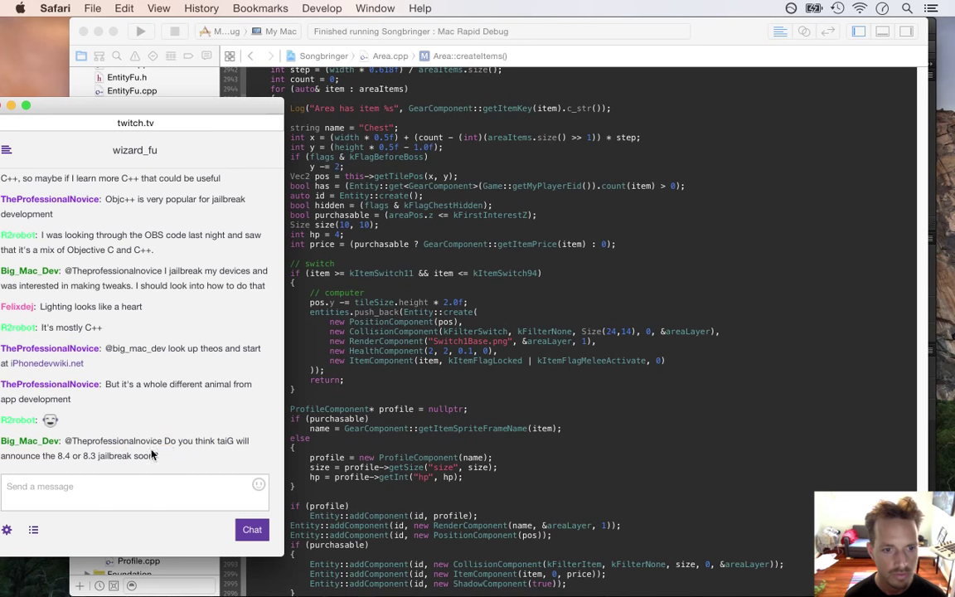
pyautogui.click(372, 371)
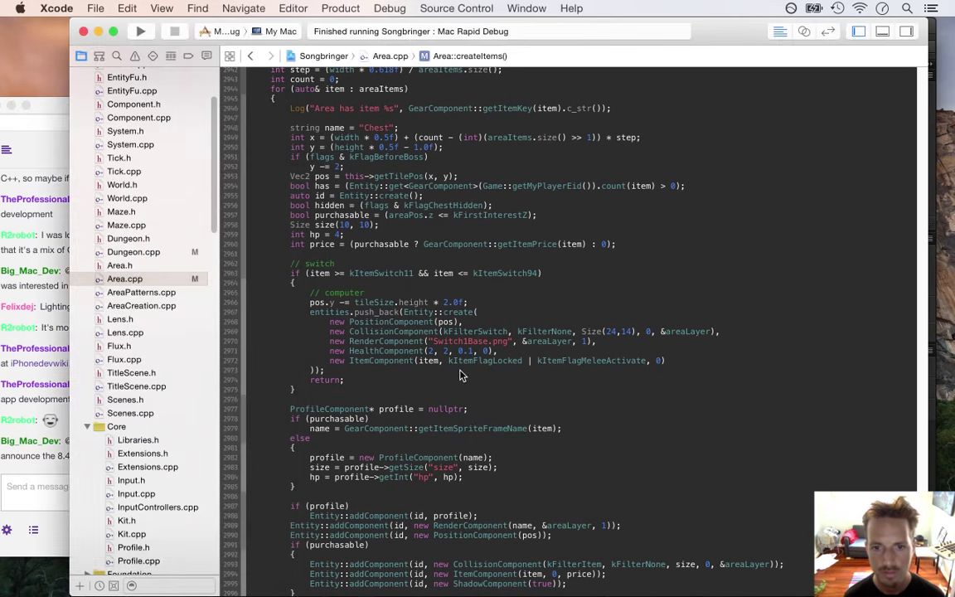
# - Open the Computer0.plist profile from the project's Profiles folder and reveal the file in Finder
pyautogui.moveTo(211, 170); pyautogui.dragTo(228, 377)
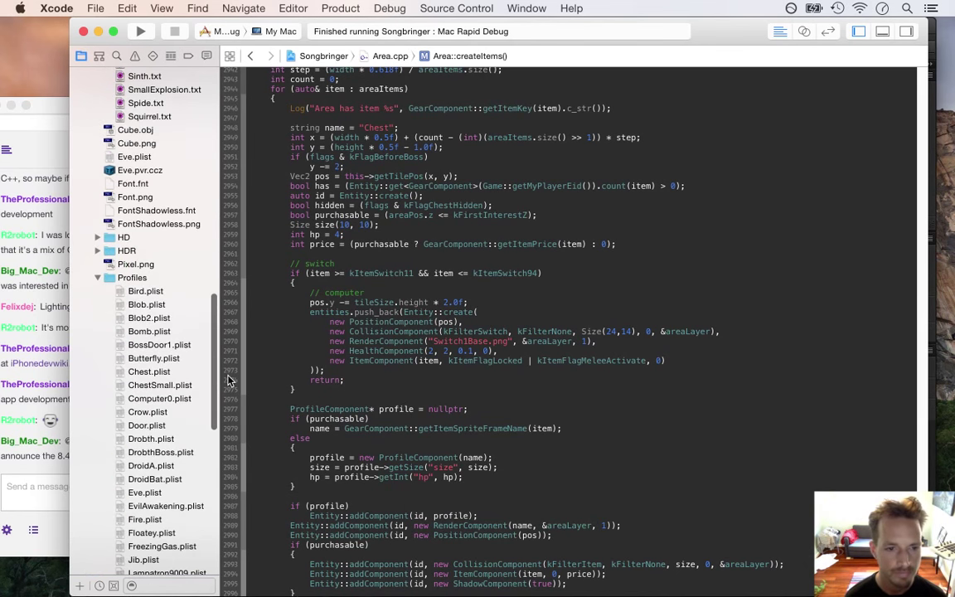
pyautogui.click(168, 397)
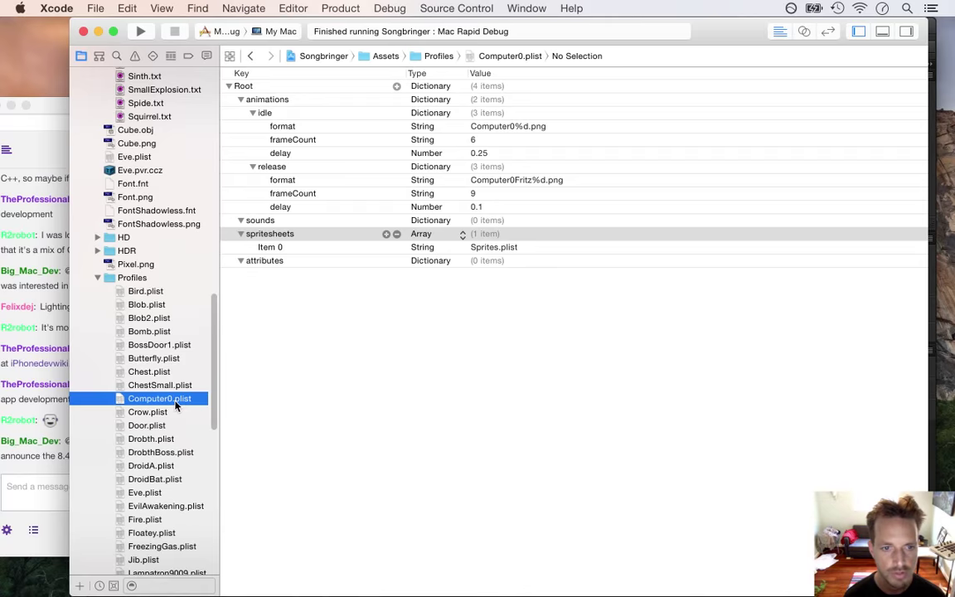
pyautogui.rightClick(172, 401)
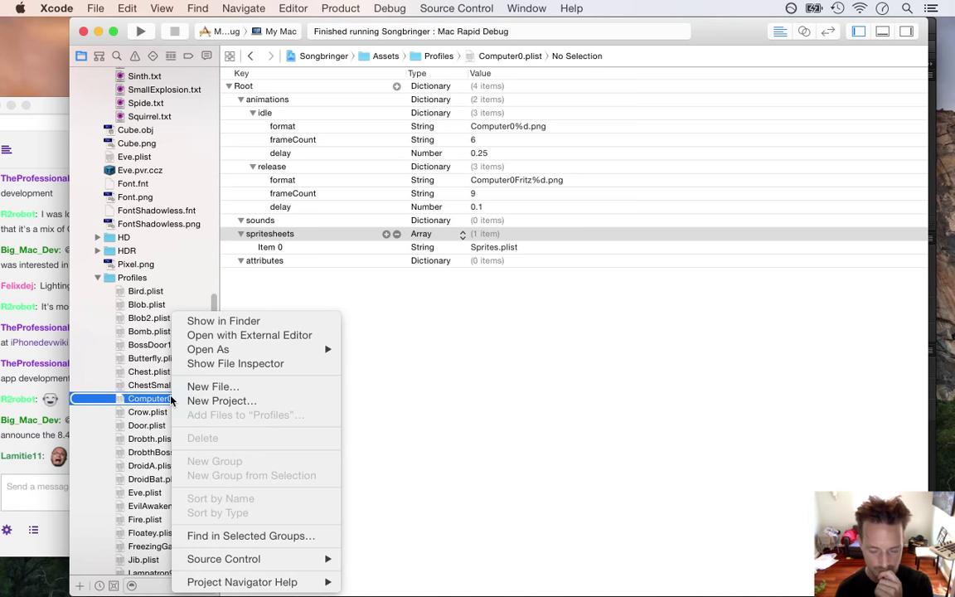
pyautogui.click(215, 323)
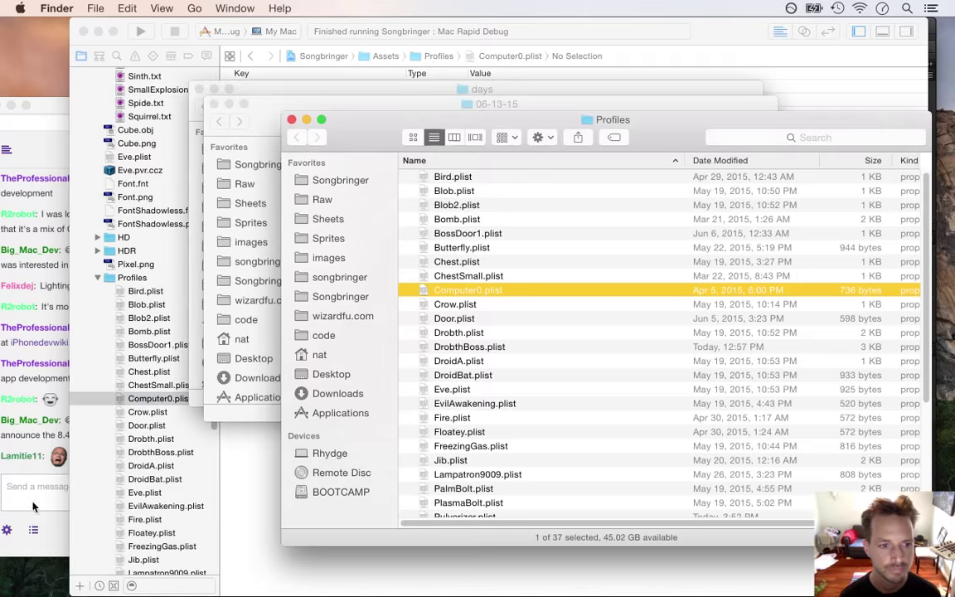
pyautogui.click(34, 440)
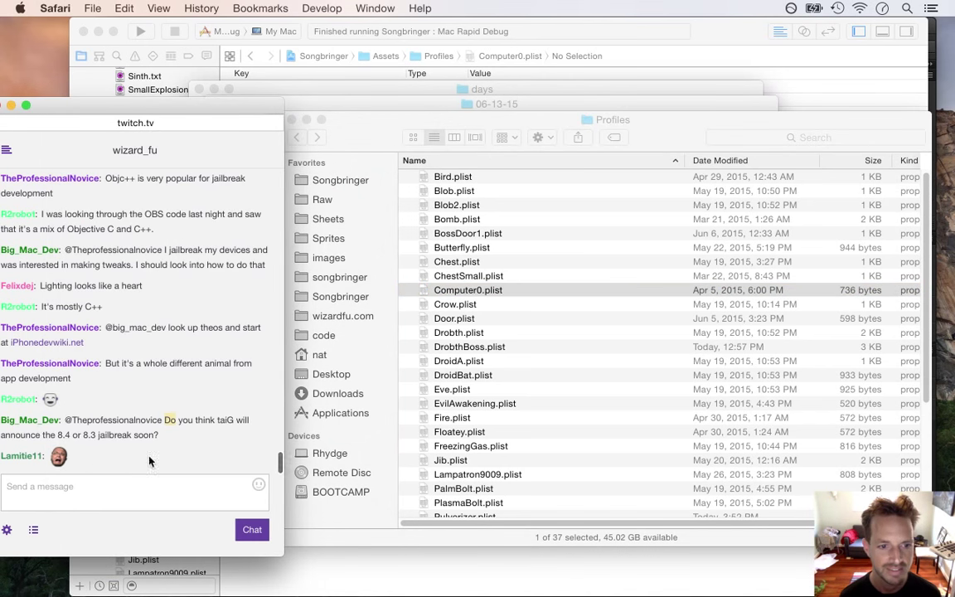
pyautogui.click(694, 144)
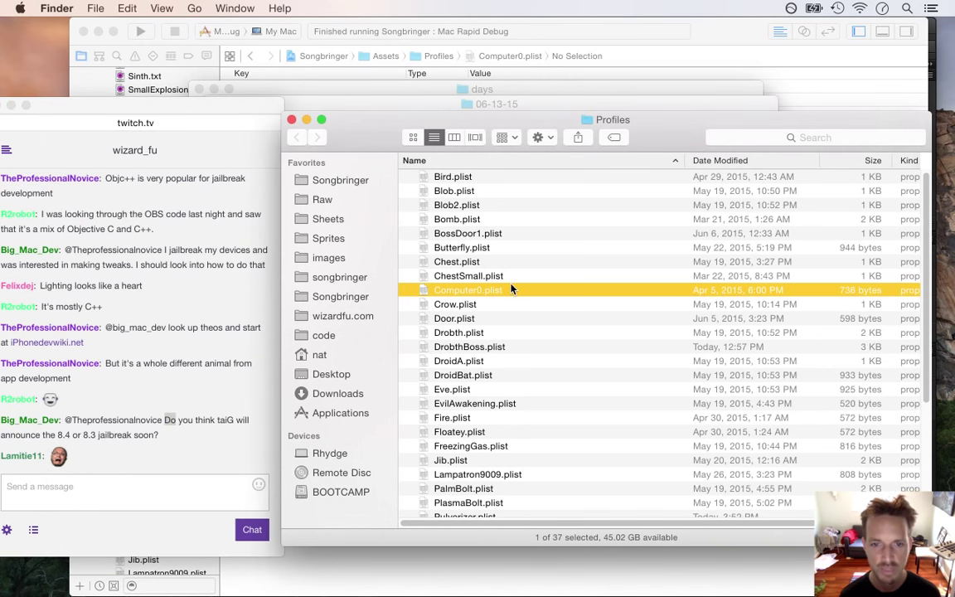
# - Duplicate Computer0.plist in the Profiles folder and name the copy Switch1.plist
pyautogui.press('super+d')
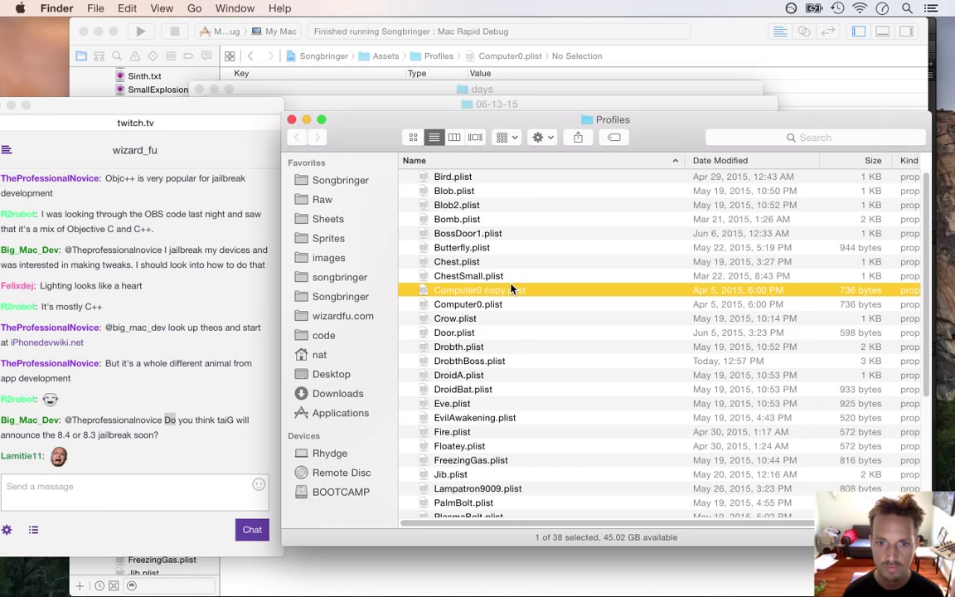
pyautogui.press('Return')
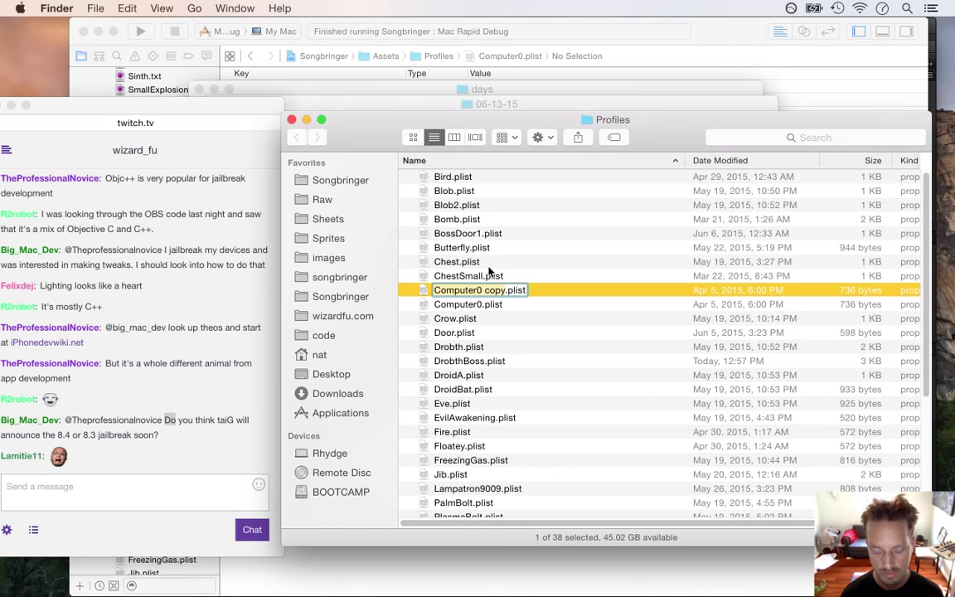
pyautogui.write('Switch1')
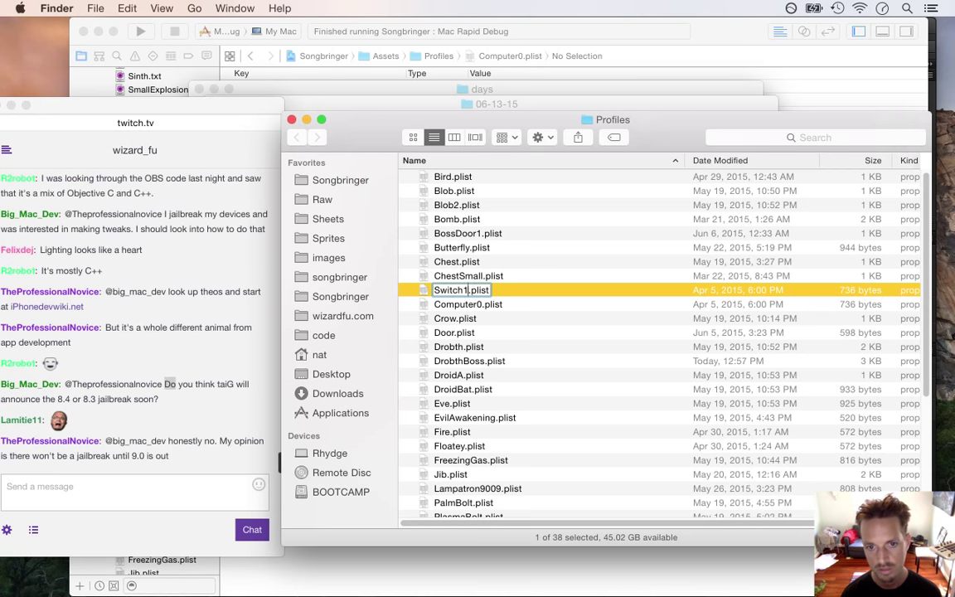
pyautogui.press('Return')
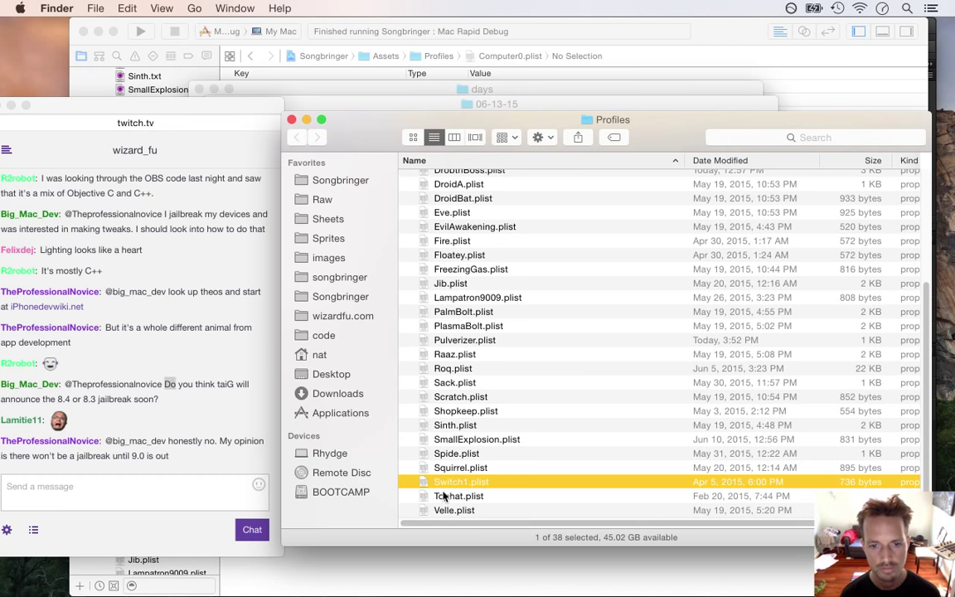
# - Close all the open Finder windows and switch back to Xcode
pyautogui.press('cmd+Tab')
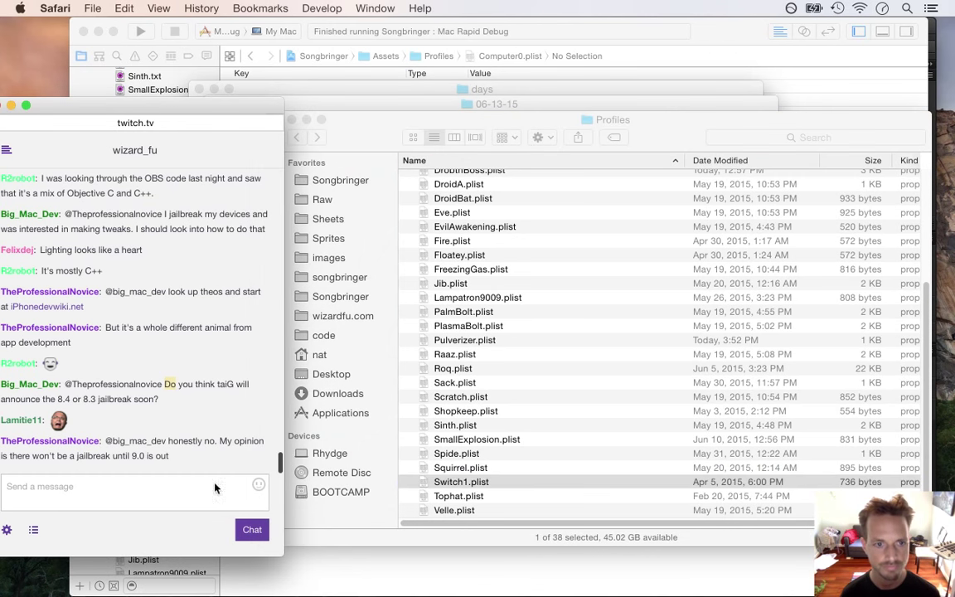
pyautogui.click(356, 133)
pyautogui.press('super+w')
pyautogui.press('super+w')
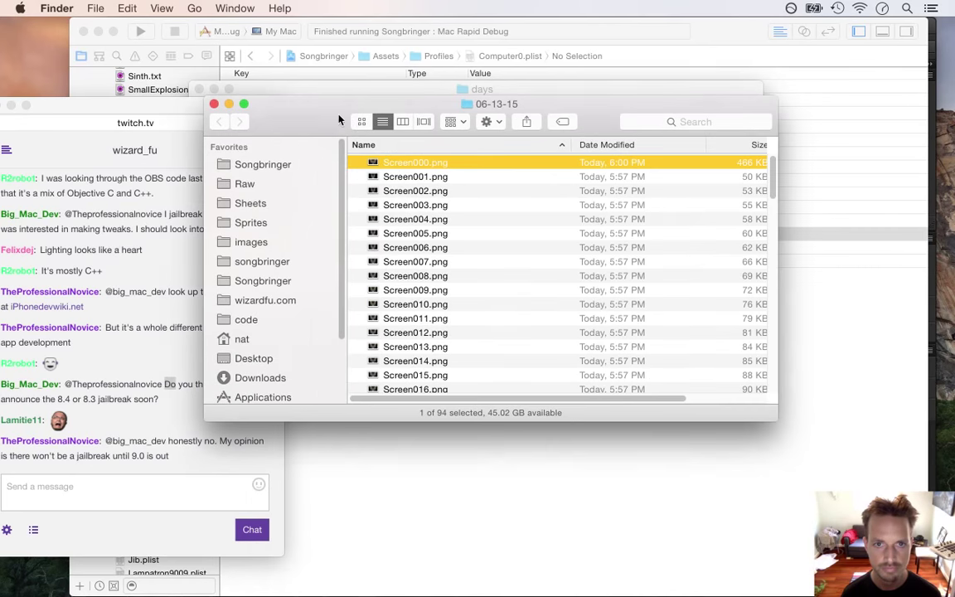
pyautogui.press('super+w')
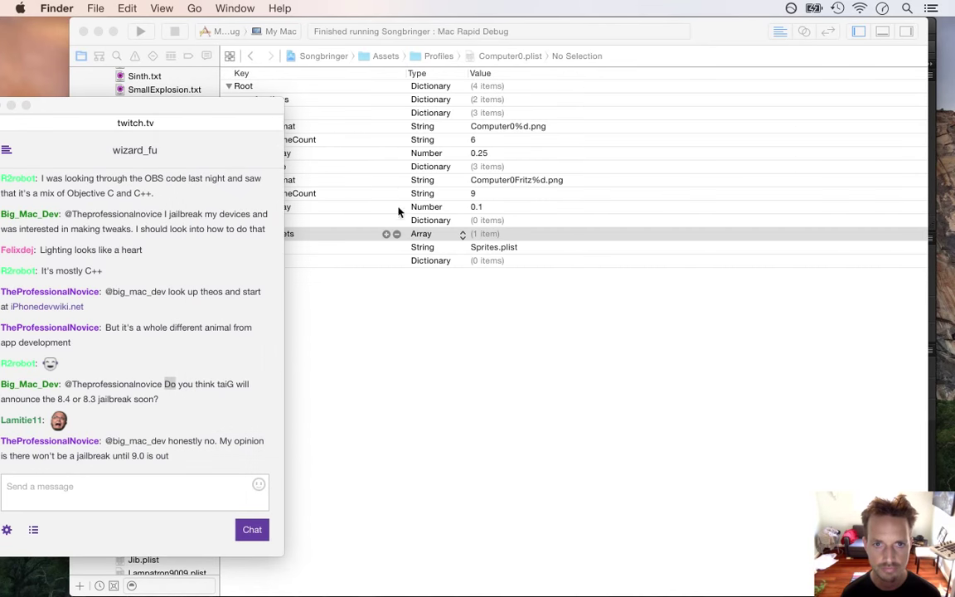
pyautogui.click(353, 363)
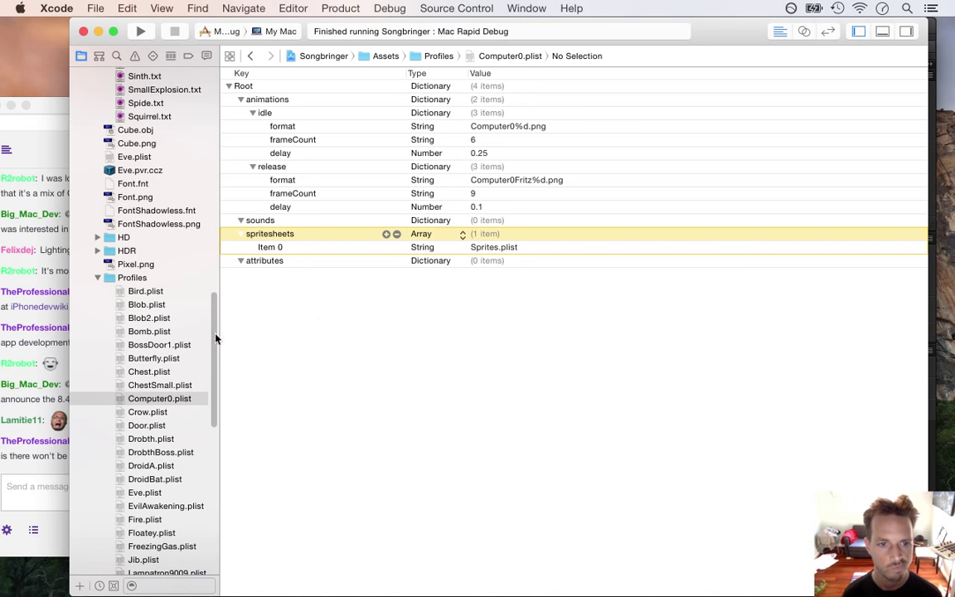
# - Open Switch1.plist from the Profiles folder and expand the idle entry under animations to show its format
pyautogui.moveTo(213, 344); pyautogui.dragTo(212, 404)
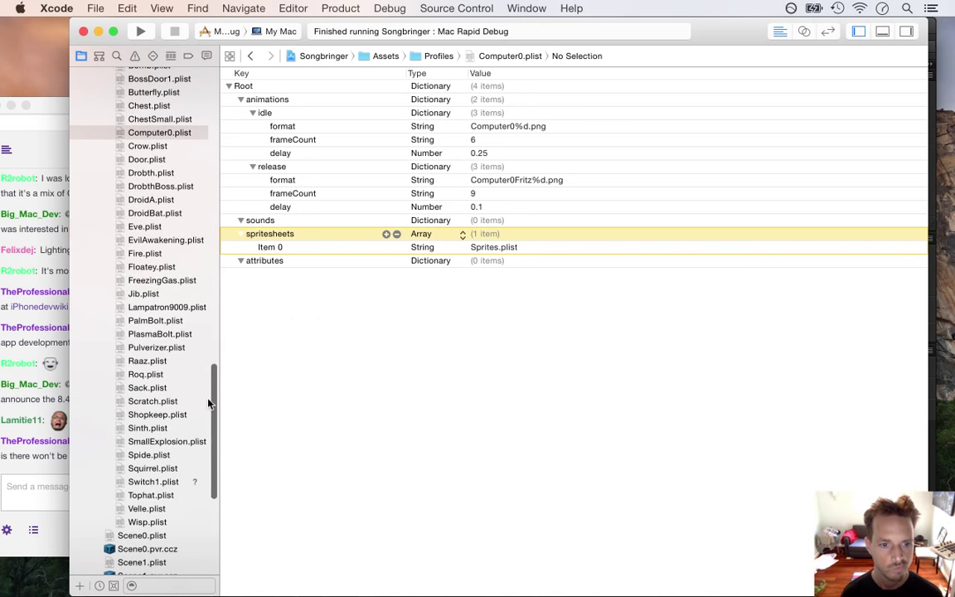
pyautogui.click(166, 481)
pyautogui.click(240, 139)
pyautogui.click(240, 125)
pyautogui.click(240, 113)
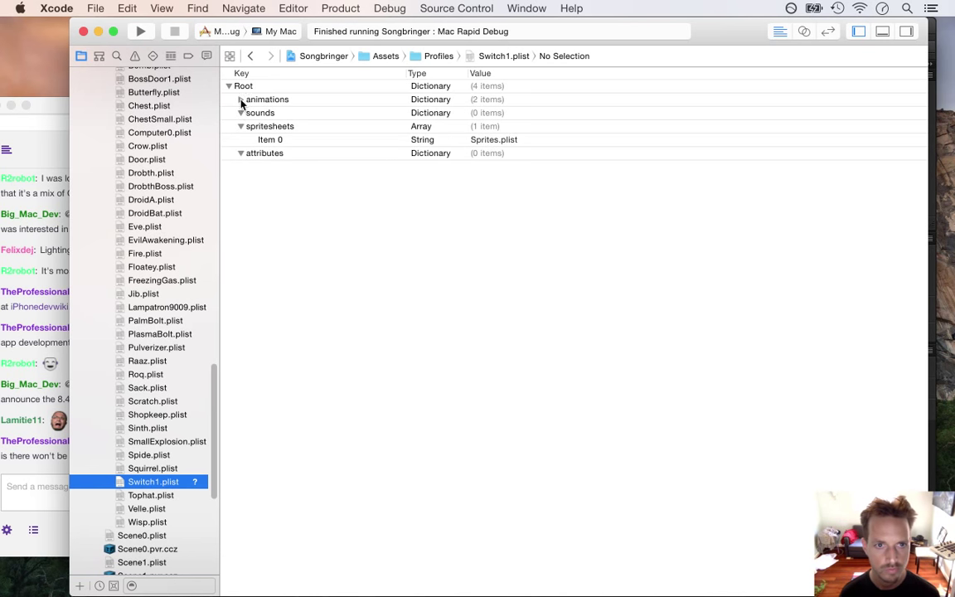
pyautogui.click(240, 99)
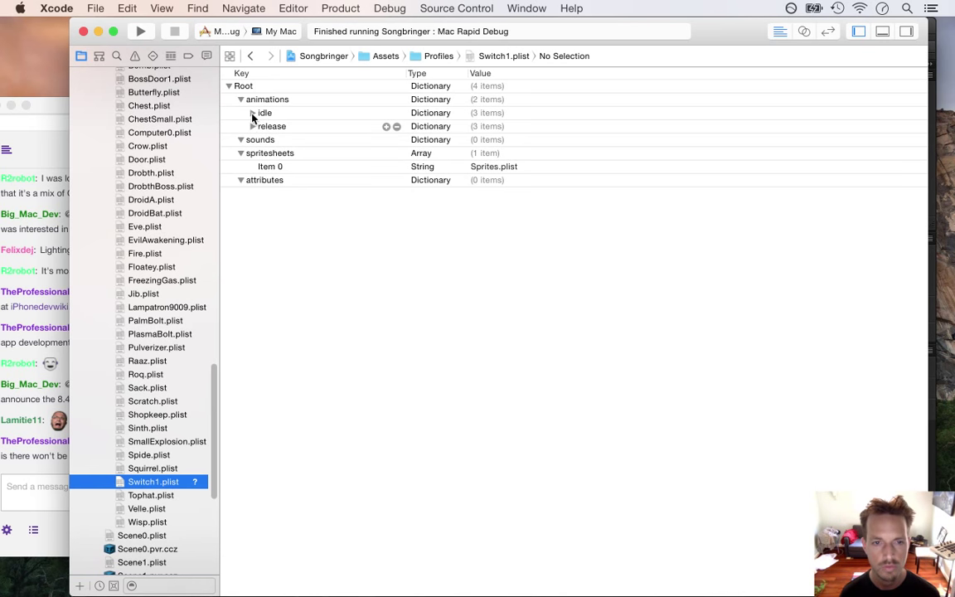
pyautogui.click(253, 113)
pyautogui.click(291, 128)
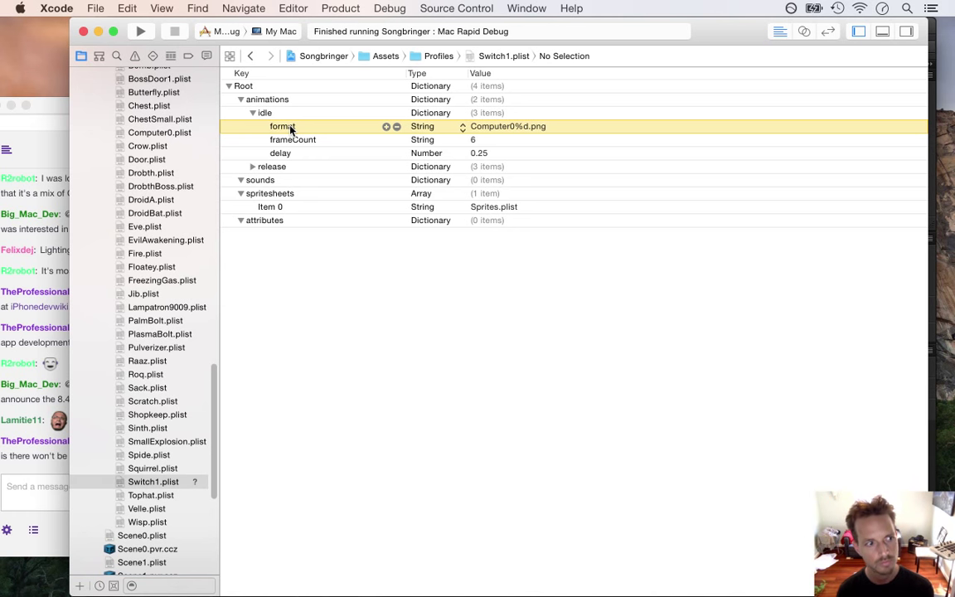
# - Set the idle animation's frameCount to 1 in Switch1.plist
pyautogui.click(473, 140)
pyautogui.click(473, 140)
pyautogui.write('1')
pyautogui.press('Return')
# - Change the idle animation's format string to Switch1Base.png
pyautogui.click(488, 129)
pyautogui.click(471, 128)
pyautogui.click(470, 129)
pyautogui.press('Delete')
pyautogui.press('Delete')
pyautogui.press('Delete')
pyautogui.press('Delete')
pyautogui.press('Delete')
pyautogui.press('Delete')
pyautogui.press('Delete')
pyautogui.press('Delete')
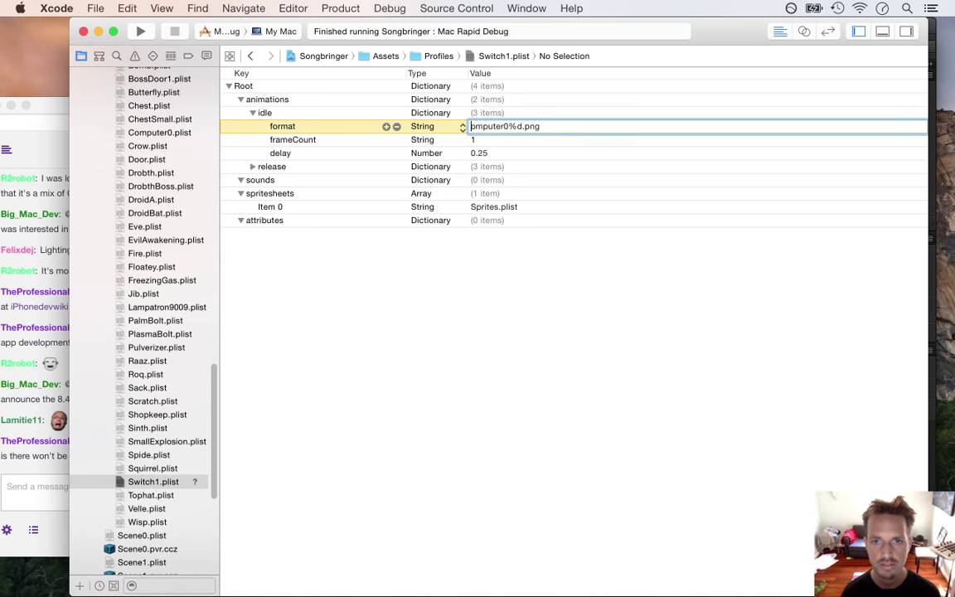
pyautogui.write('Switch1')
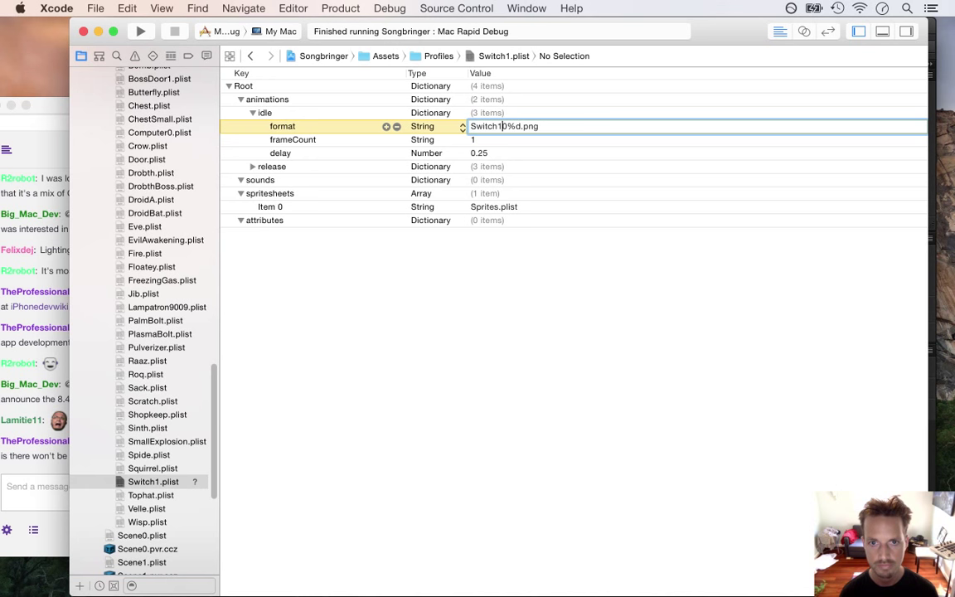
pyautogui.press('Delete')
pyautogui.write('1Base')
pyautogui.press('Delete')
pyautogui.press('Delete')
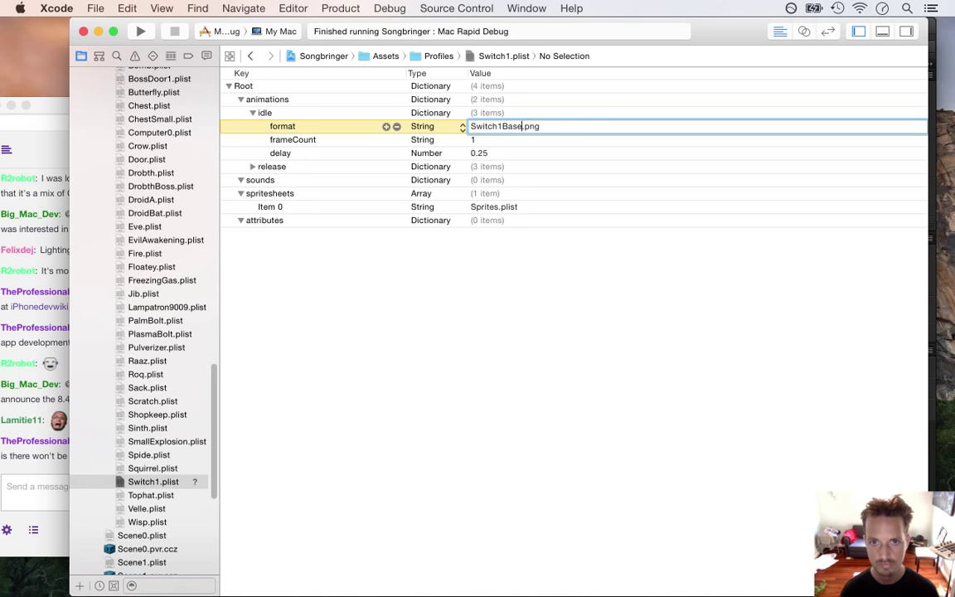
# - Delete the delay entry from the idle animation and collapse the idle and release dictionaries
pyautogui.click(432, 141)
pyautogui.press('Down')
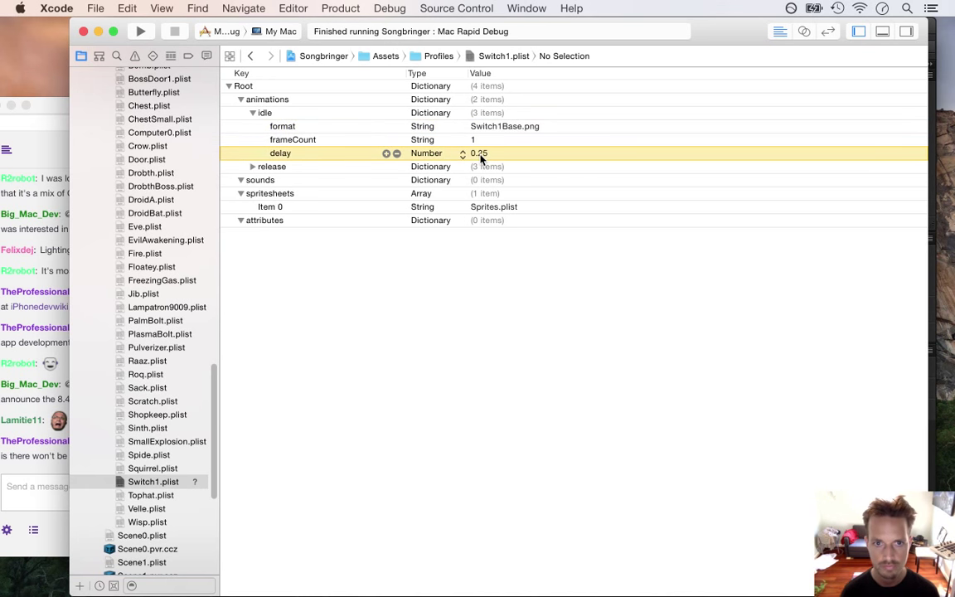
pyautogui.press('BackSpace')
pyautogui.click(331, 143)
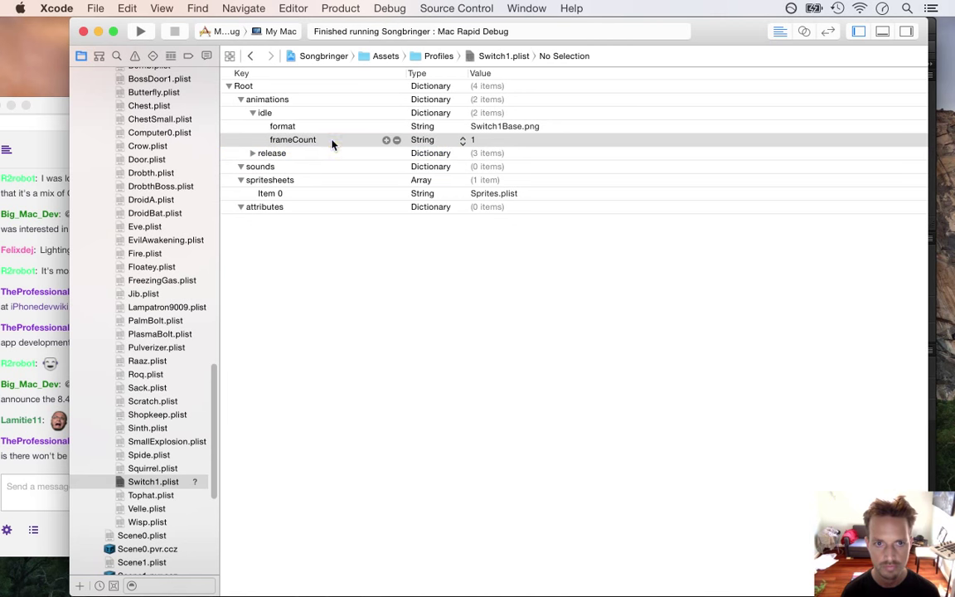
pyautogui.click(252, 153)
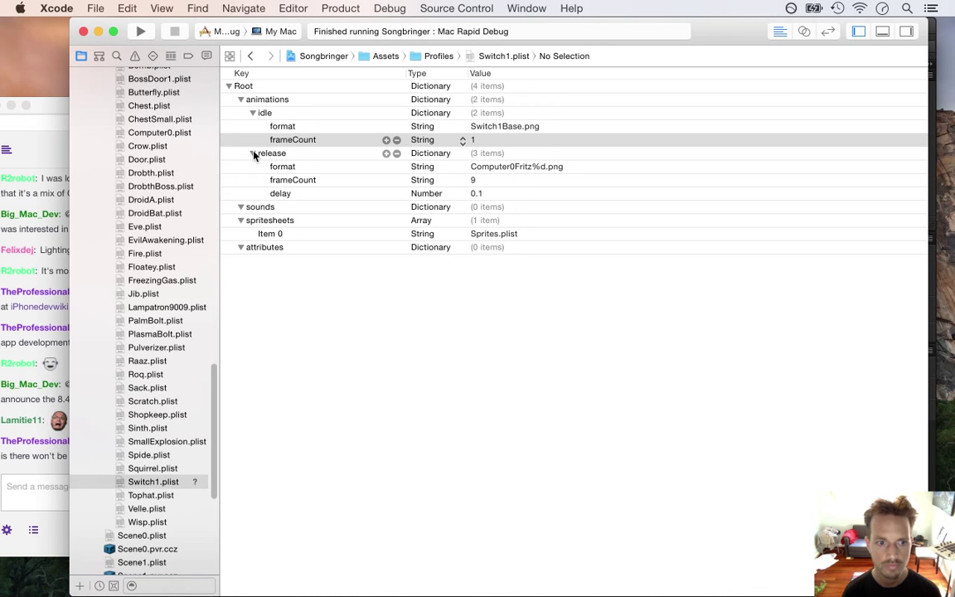
pyautogui.click(252, 153)
pyautogui.click(294, 115)
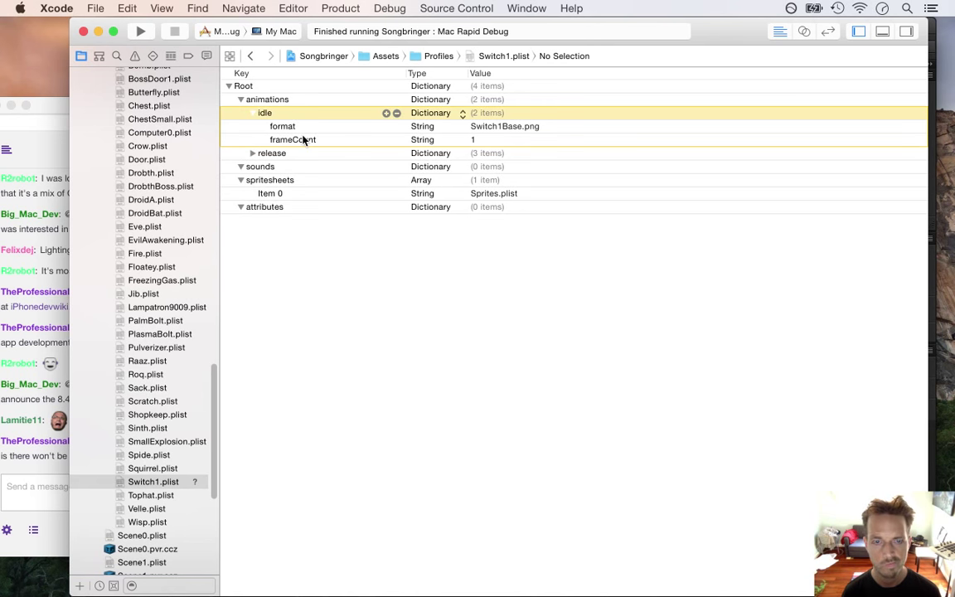
pyautogui.press('Left')
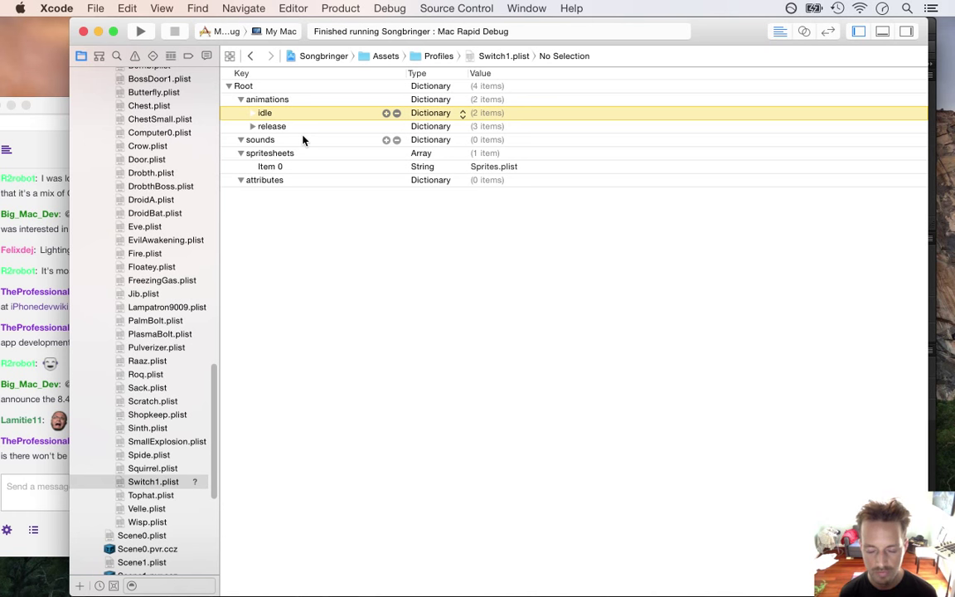
# - Add an hp entry of type Number with the value 5 to the attributes dictionary of Switch1.plist
pyautogui.click(269, 182)
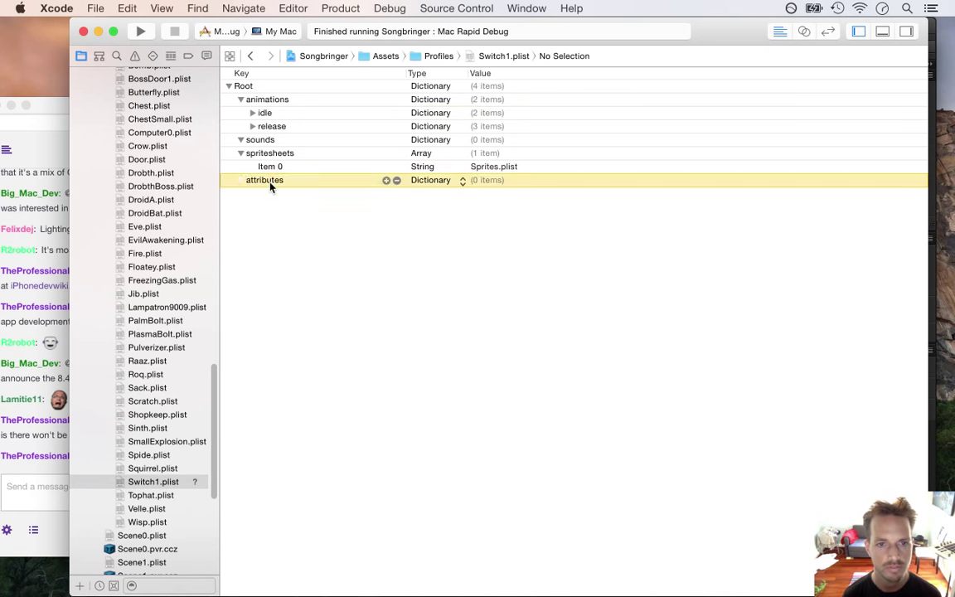
pyautogui.press('Return')
pyautogui.write('hp')
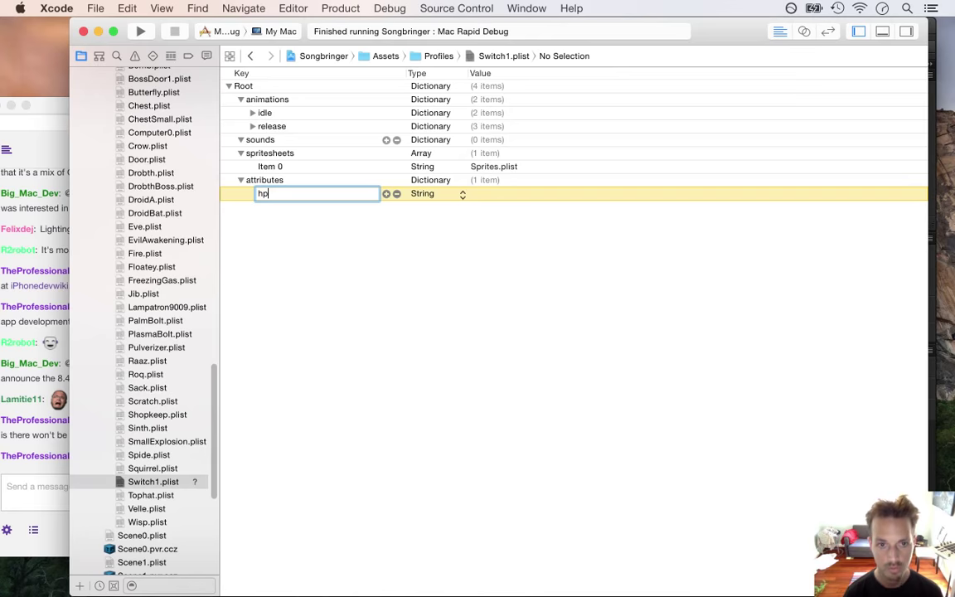
pyautogui.click(489, 196)
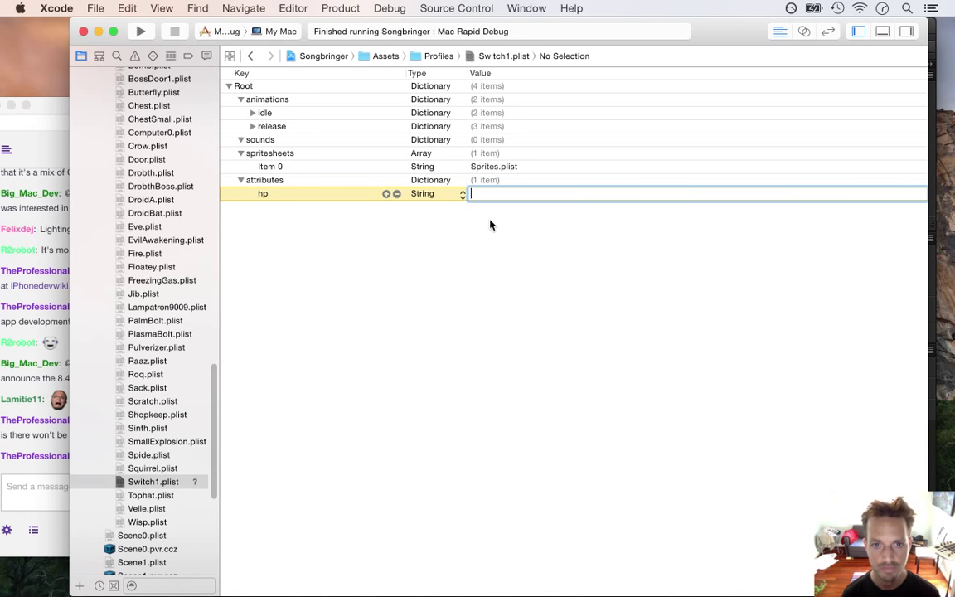
pyautogui.click(428, 194)
pyautogui.click(426, 181)
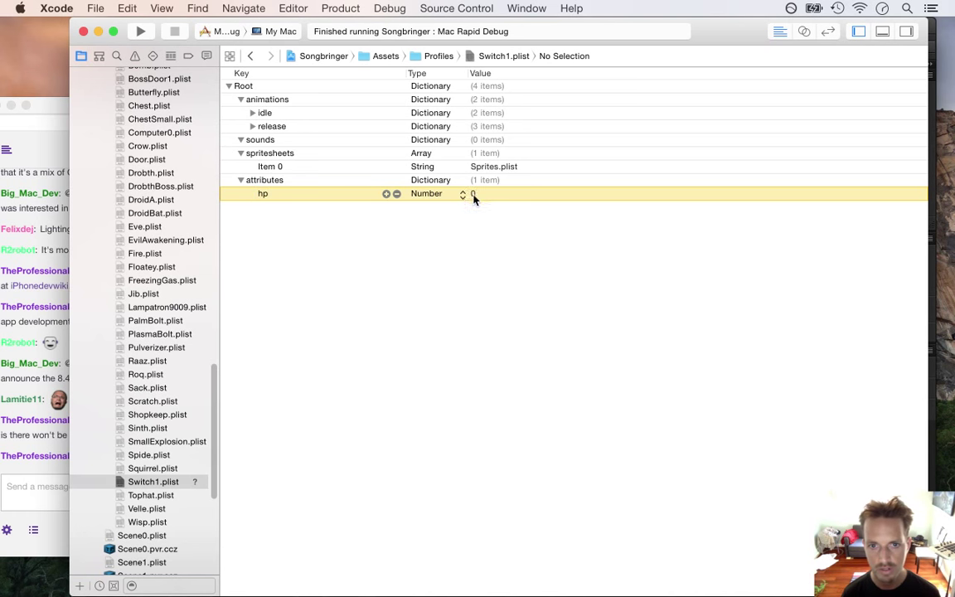
pyautogui.click(474, 195)
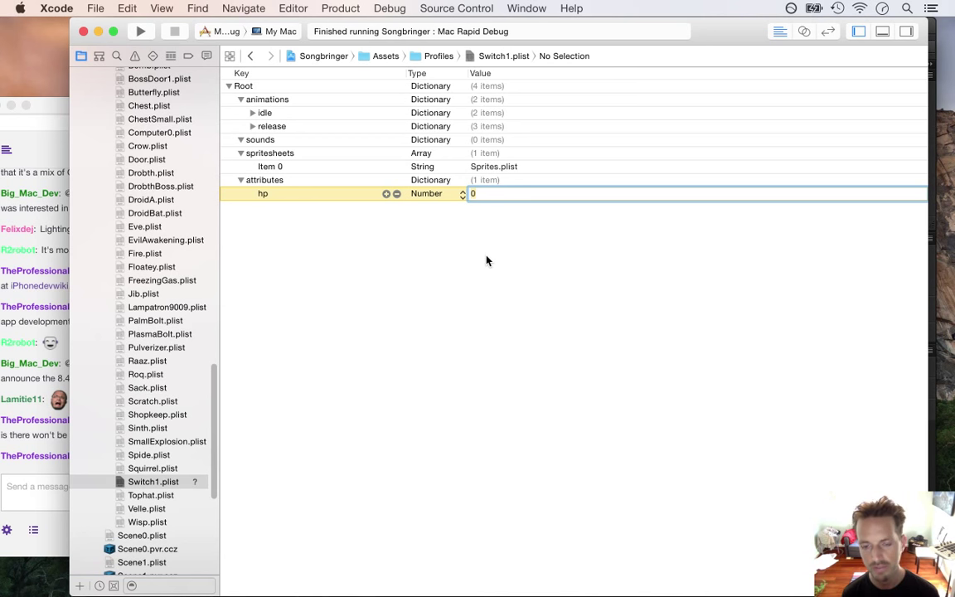
pyautogui.write('5')
pyautogui.press('Return')
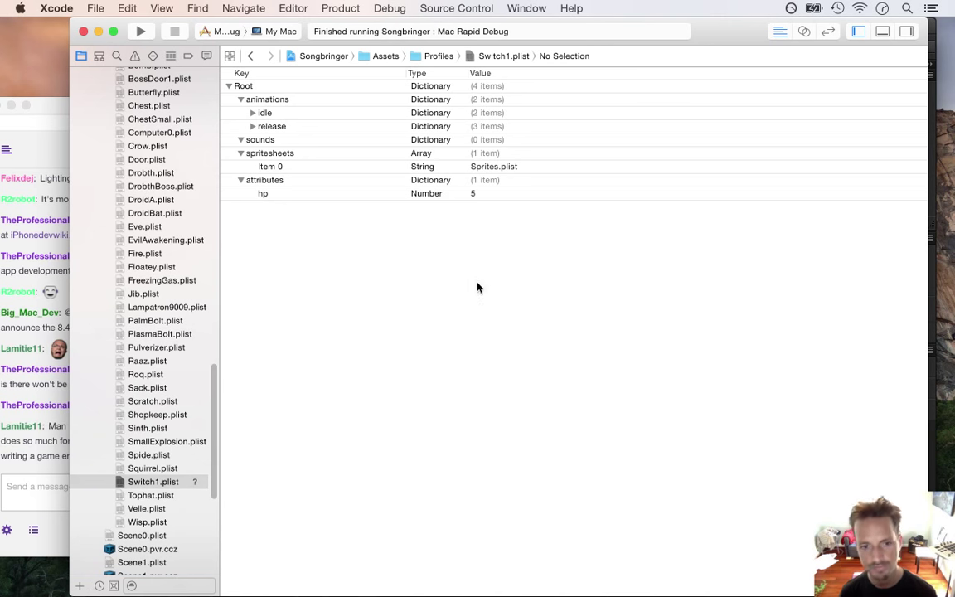
# - Switch to Photoshop to check the pedestal artwork in Switch1.psd, and return to Switch1.plist in Xcode
pyautogui.press('super+Tab')
pyautogui.click(441, 330)
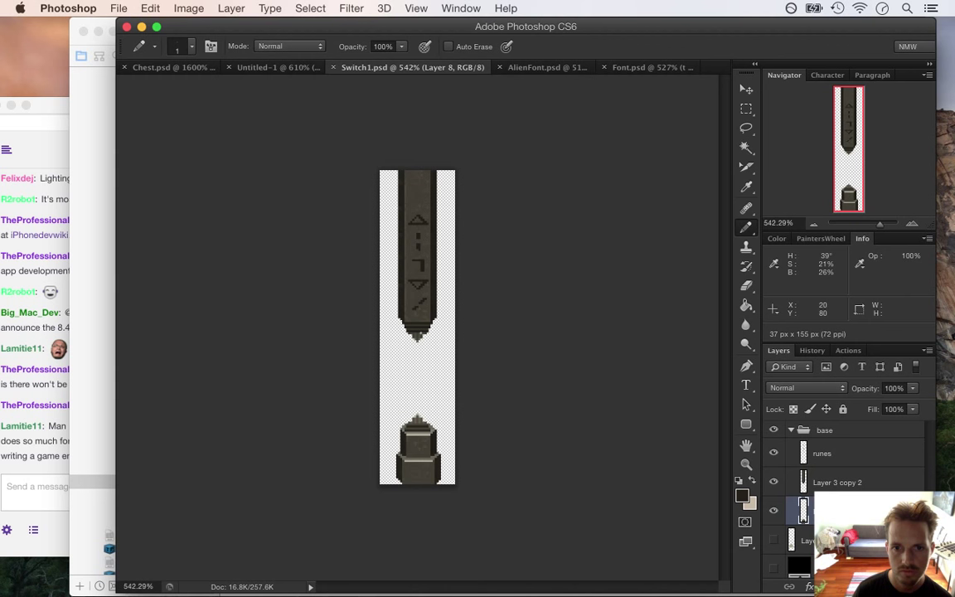
pyautogui.press('super+Tab')
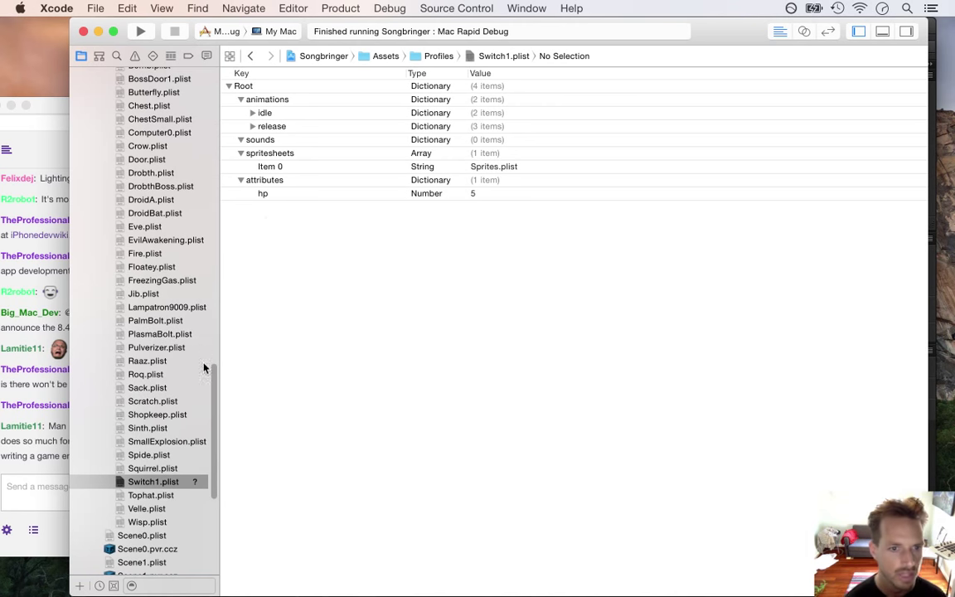
pyautogui.scroll(3, 213, 383)
pyautogui.scroll(-5, 213, 383)
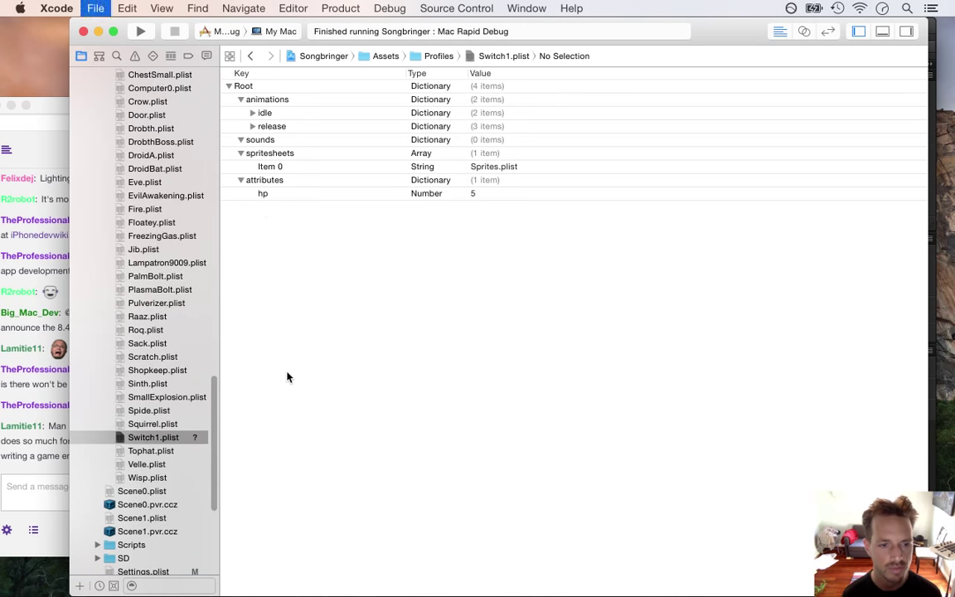
# - Switch to the Twitch chat window in Safari to read the latest viewer messages, and return to Xcode
pyautogui.click(37, 400)
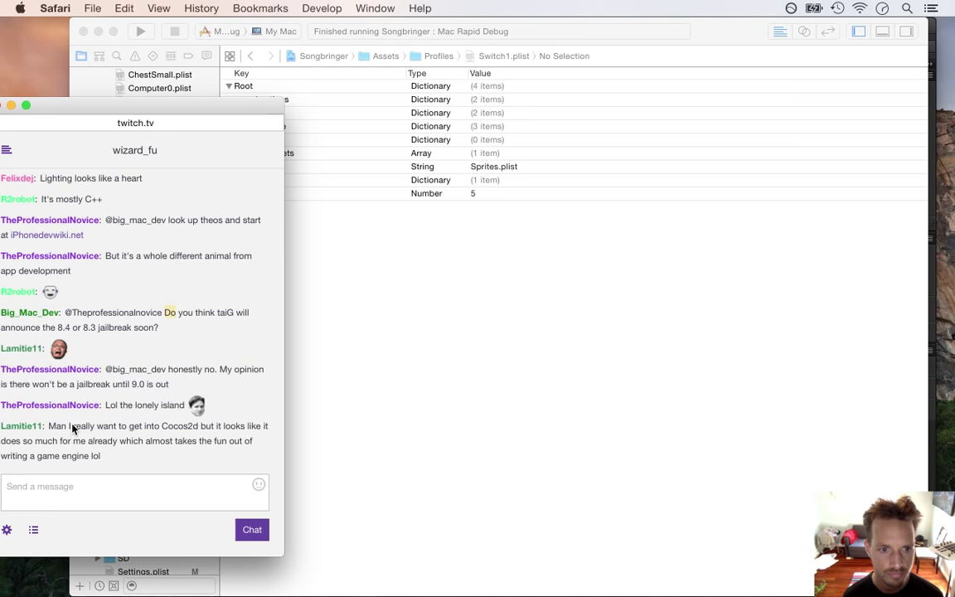
pyautogui.moveTo(72, 427); pyautogui.dragTo(116, 452)
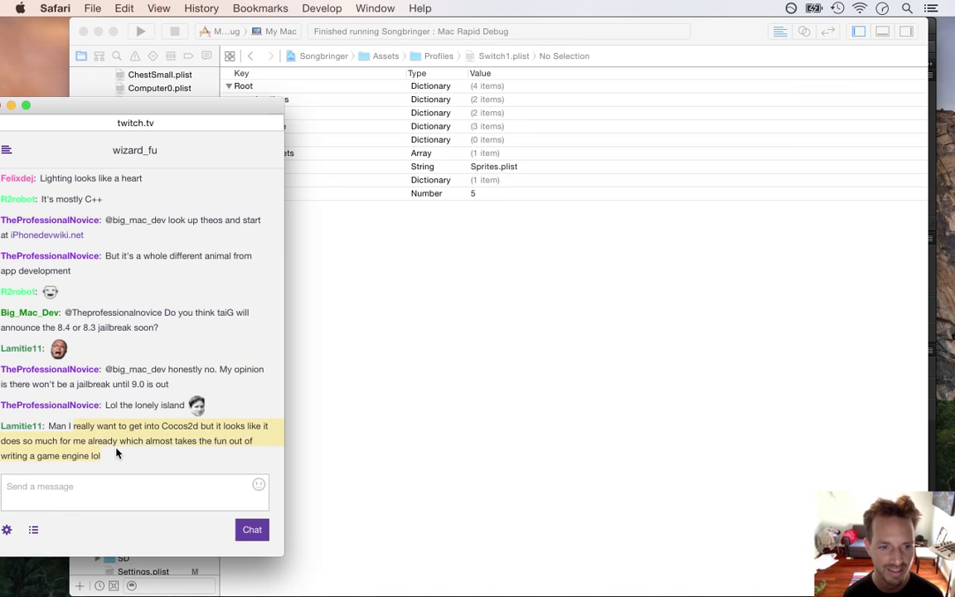
pyautogui.click(121, 445)
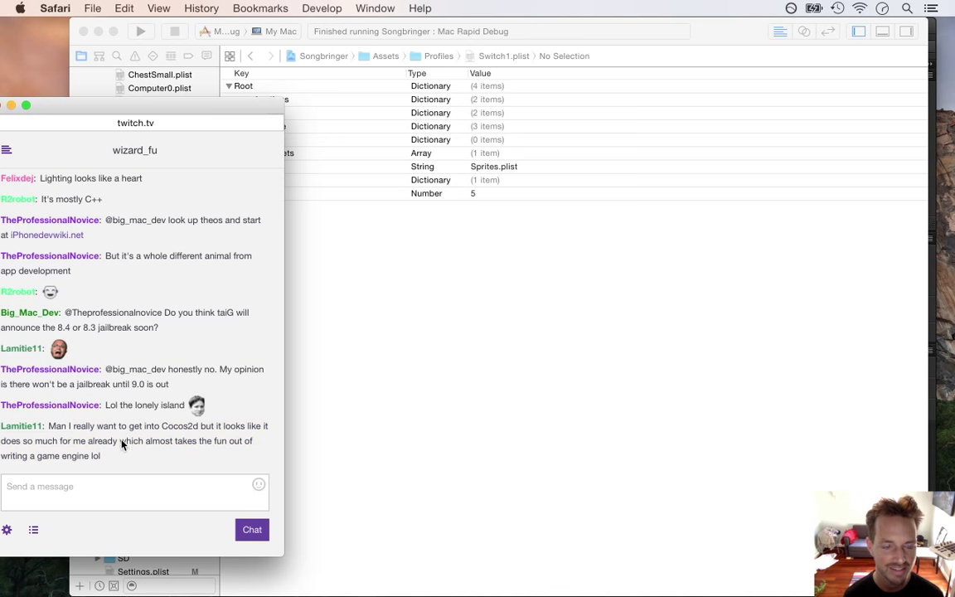
pyautogui.moveTo(69, 426); pyautogui.dragTo(95, 463)
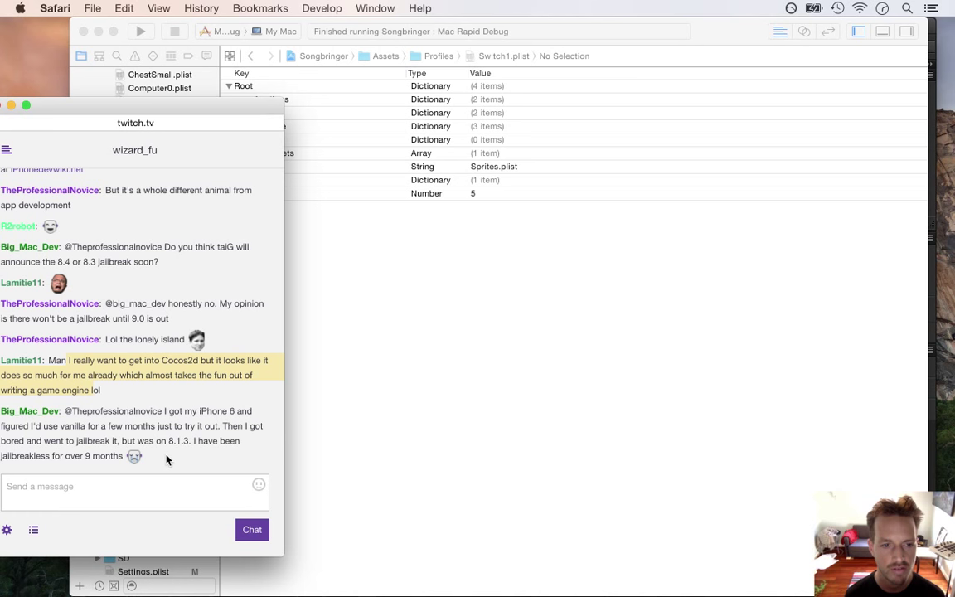
pyautogui.click(111, 401)
pyautogui.moveTo(87, 375); pyautogui.dragTo(126, 392)
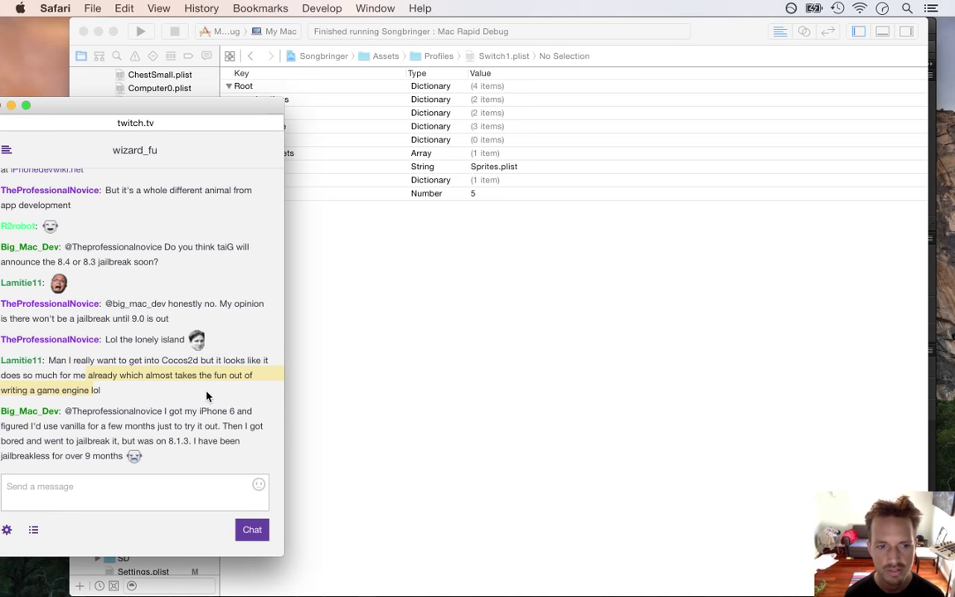
pyautogui.click(414, 282)
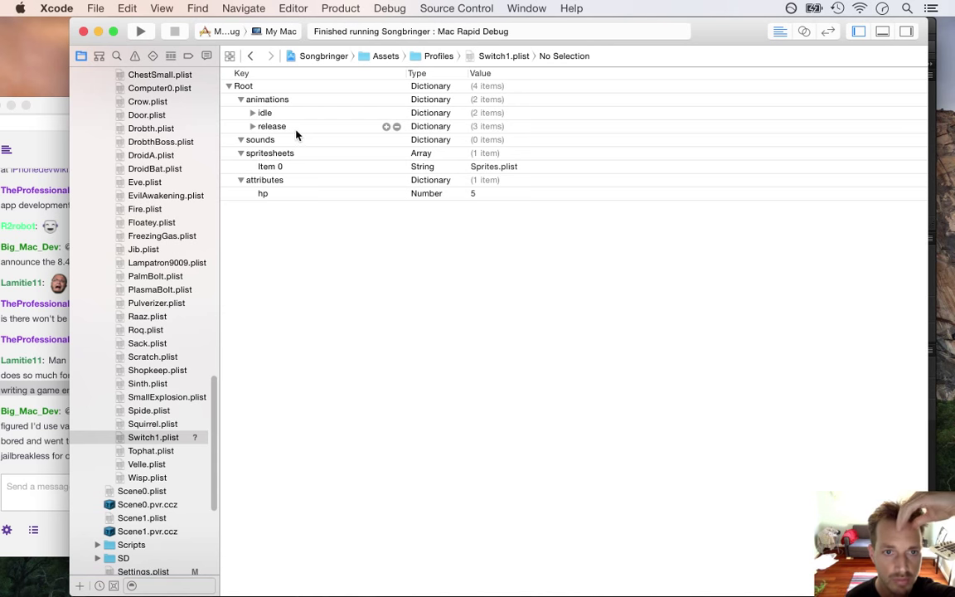
pyautogui.moveTo(213, 423); pyautogui.dragTo(212, 374)
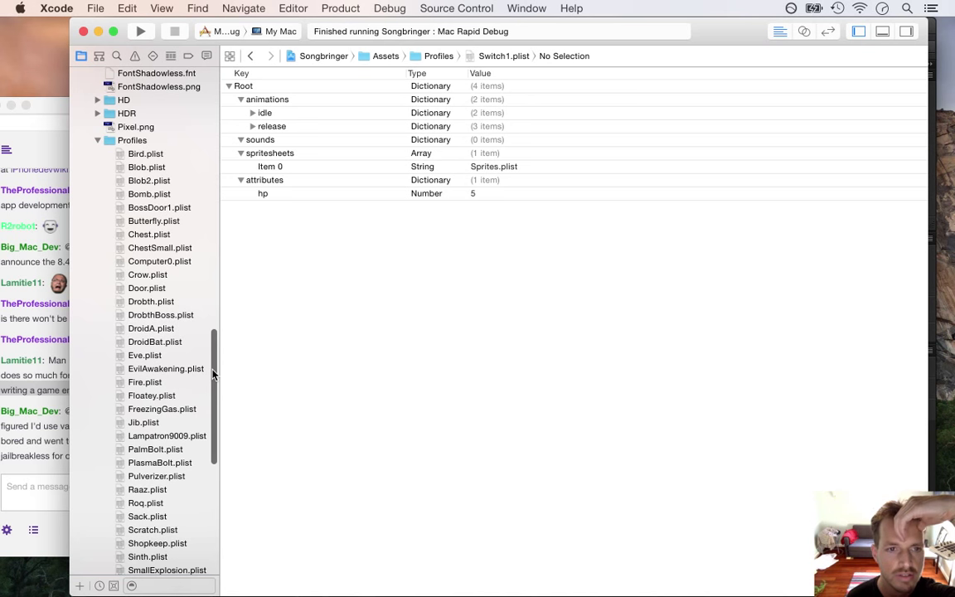
pyautogui.moveTo(213, 375); pyautogui.dragTo(213, 390)
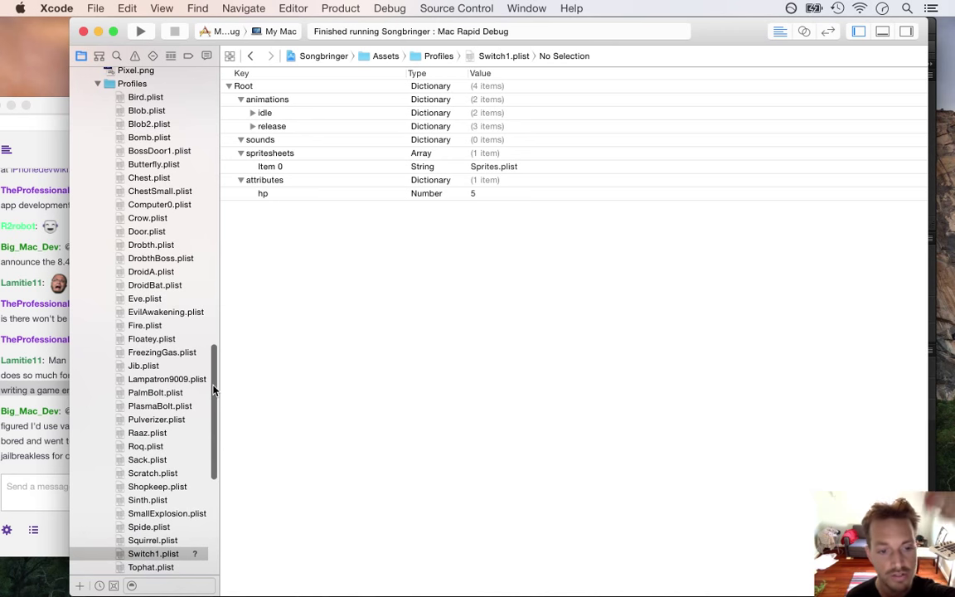
pyautogui.scroll(5, 213, 389)
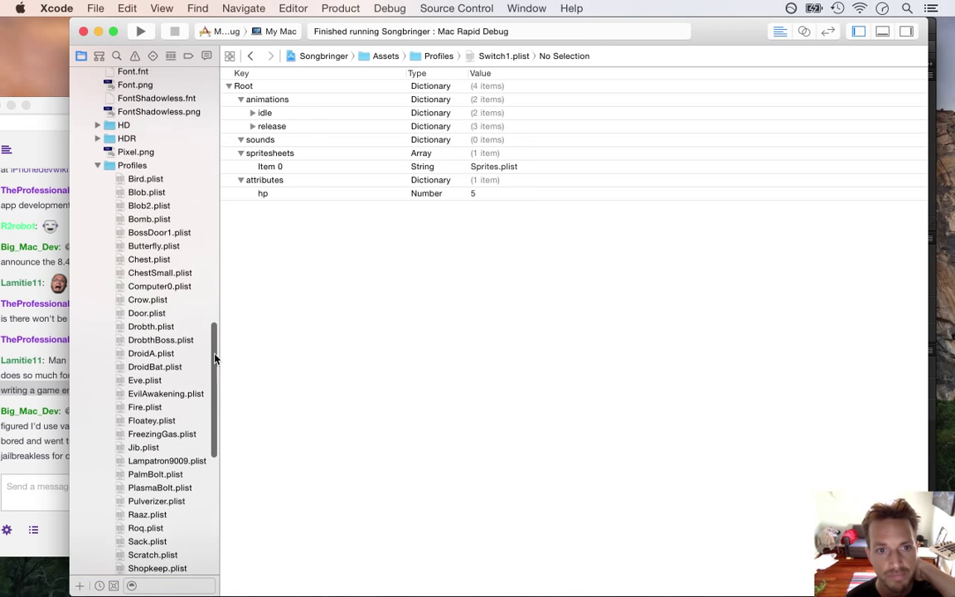
pyautogui.click(328, 195)
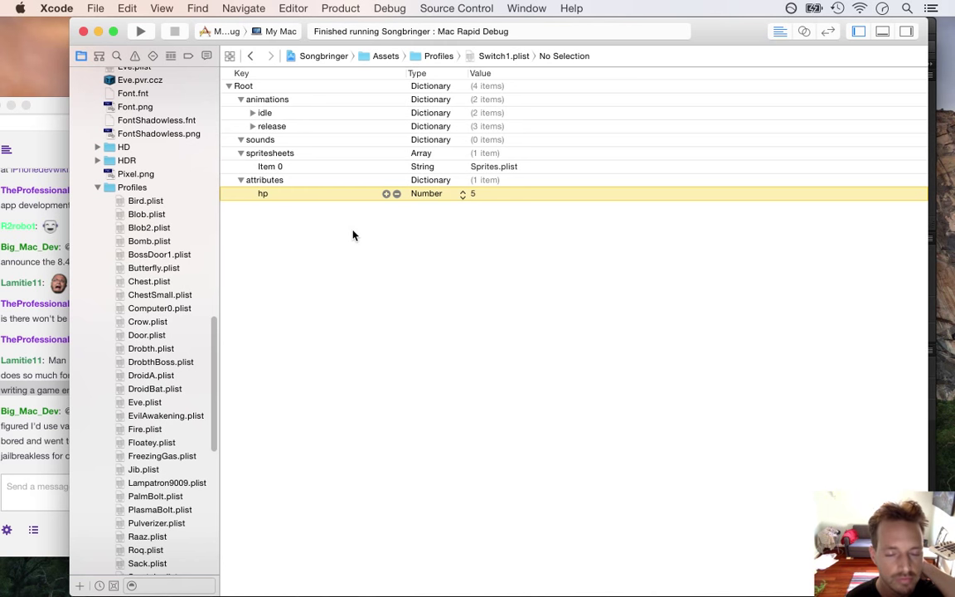
# - Duplicate the idle dictionary under animations in Switch1.plist
pyautogui.click(286, 114)
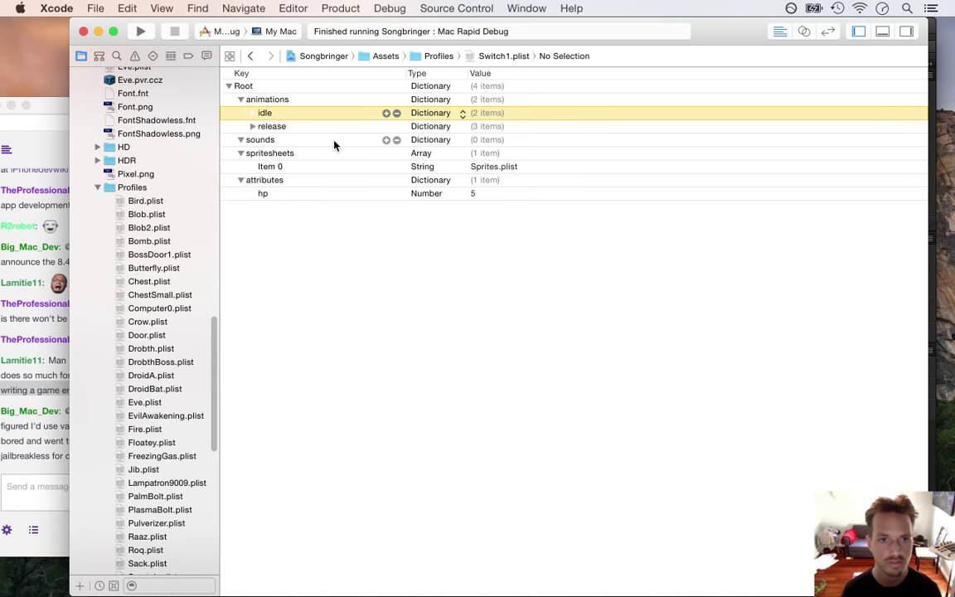
pyautogui.press('super+d')
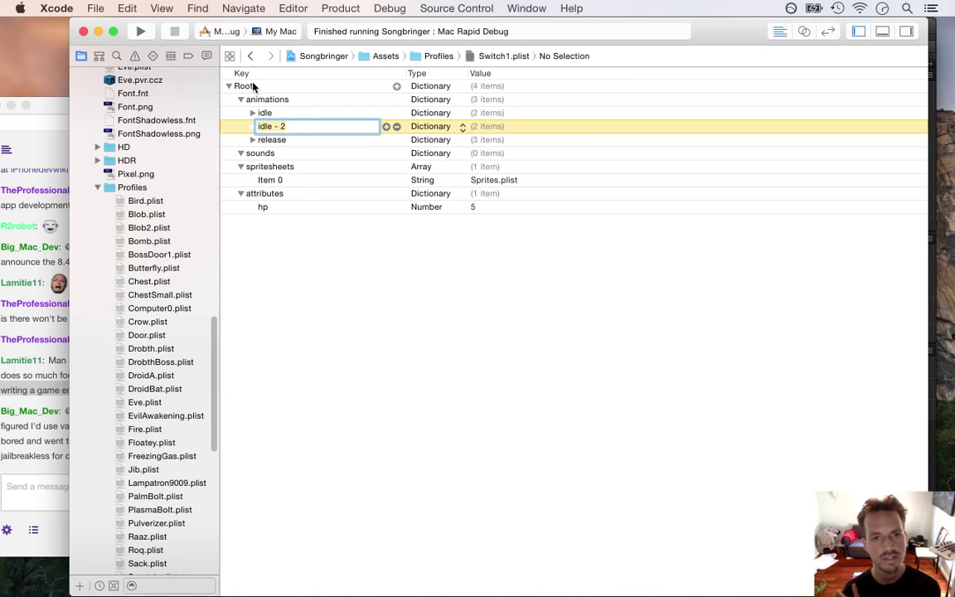
pyautogui.press('Return')
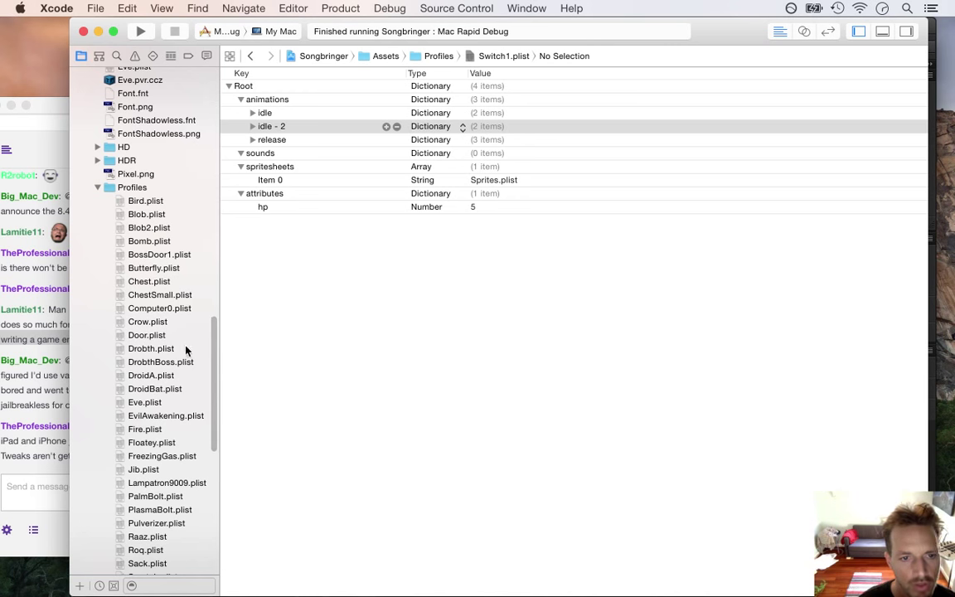
# - Open Chest.plist and examine the format and frameCount entries of its hit animation
pyautogui.click(180, 283)
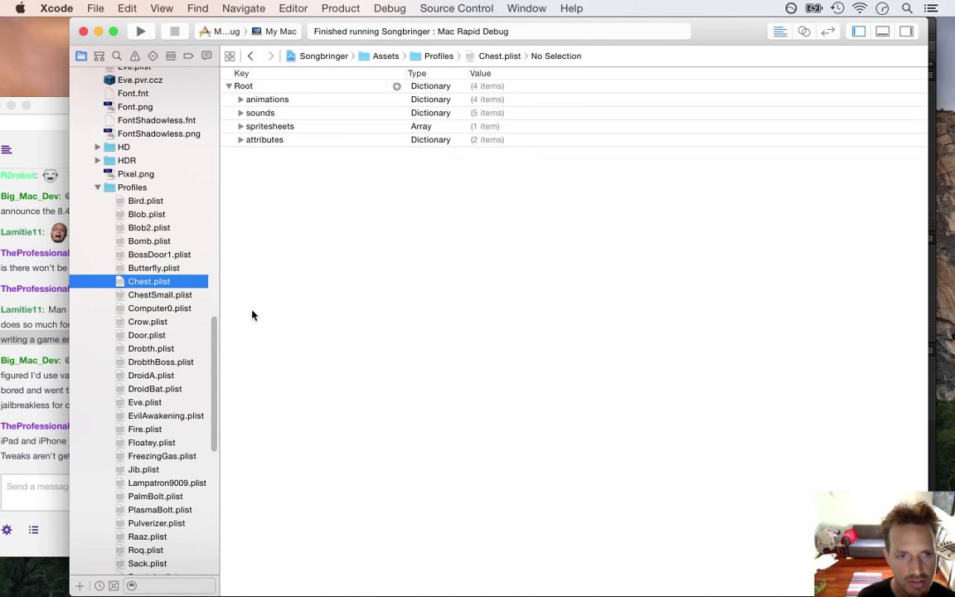
pyautogui.click(240, 99)
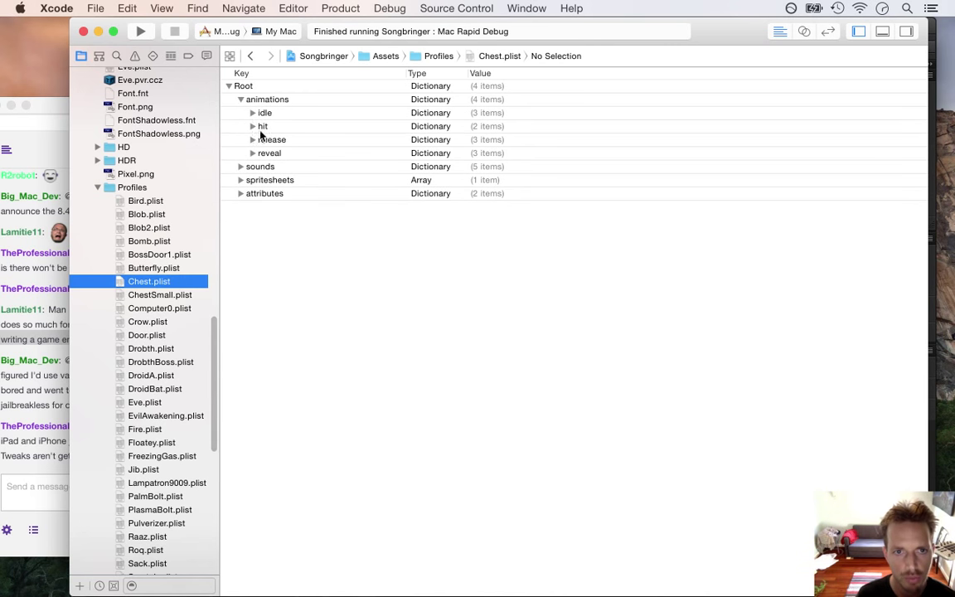
pyautogui.click(252, 126)
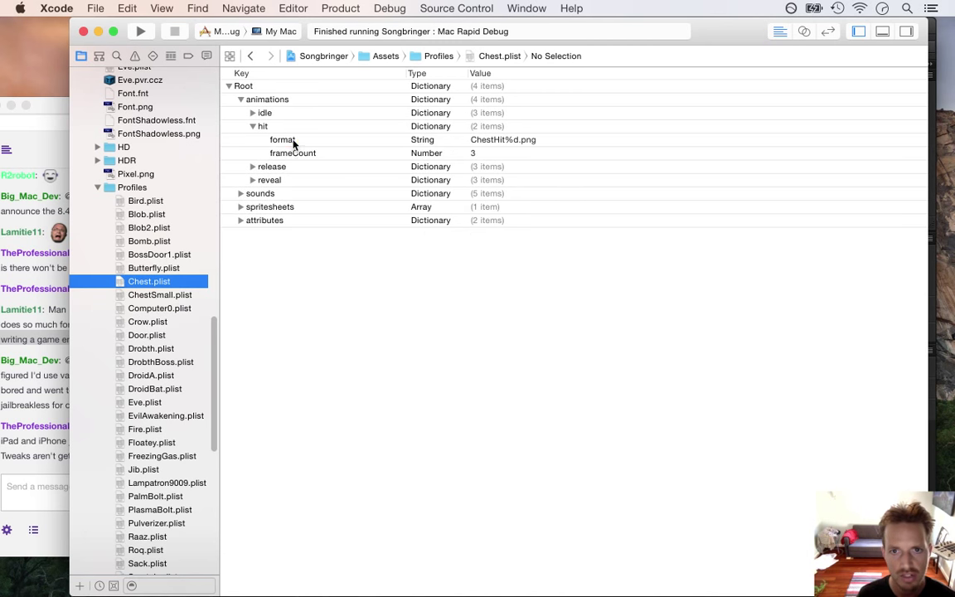
pyautogui.click(293, 143)
pyautogui.click(291, 153)
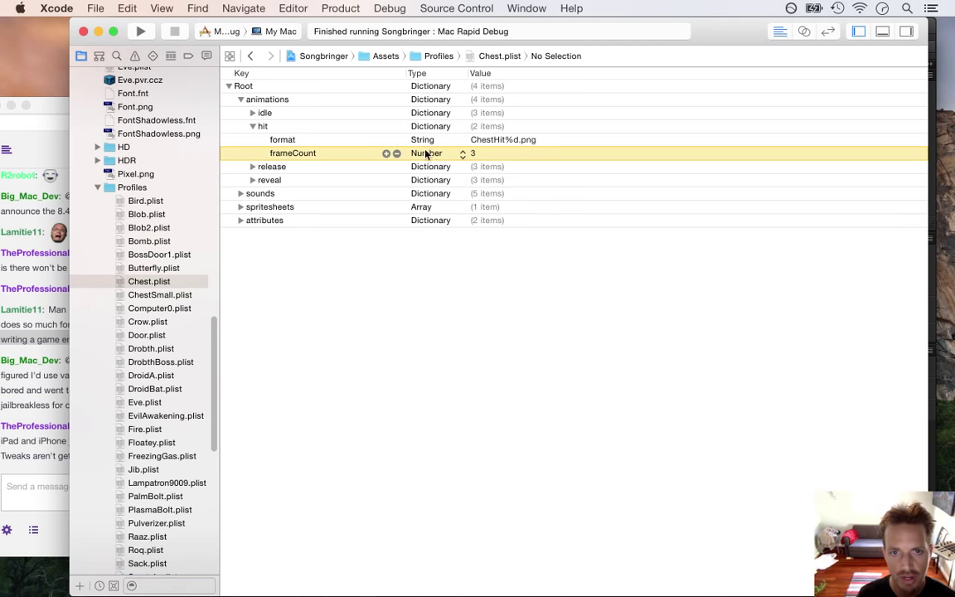
pyautogui.click(511, 141)
pyautogui.click(491, 156)
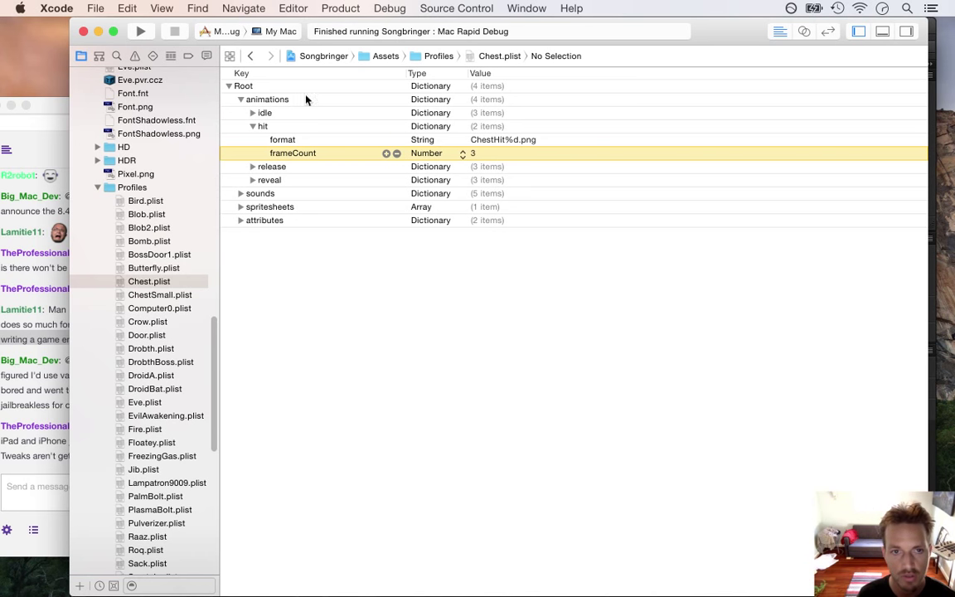
# - Return to Switch1.plist and rename the duplicated idle animation as hit
pyautogui.click(249, 56)
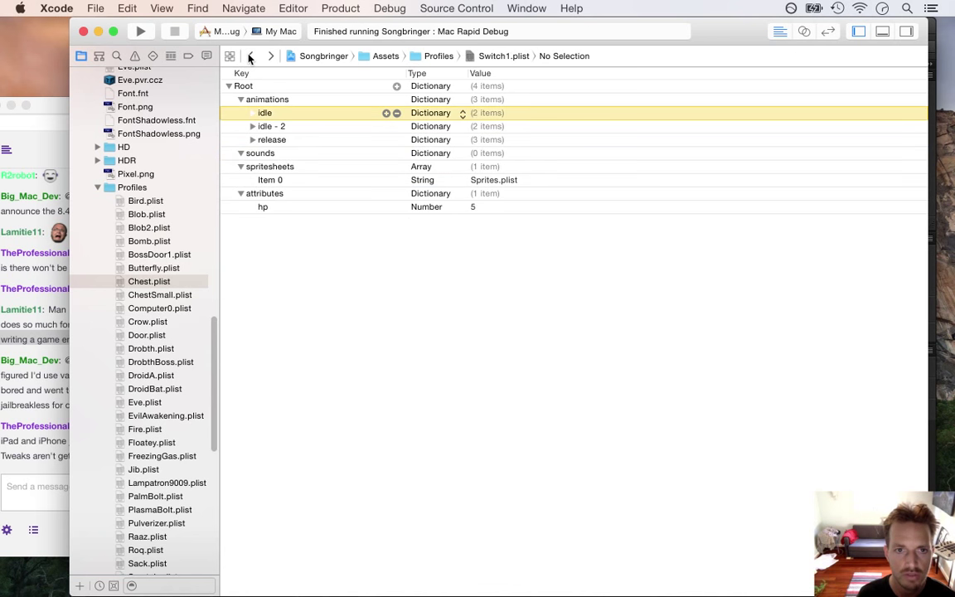
pyautogui.click(270, 127)
pyautogui.click(271, 127)
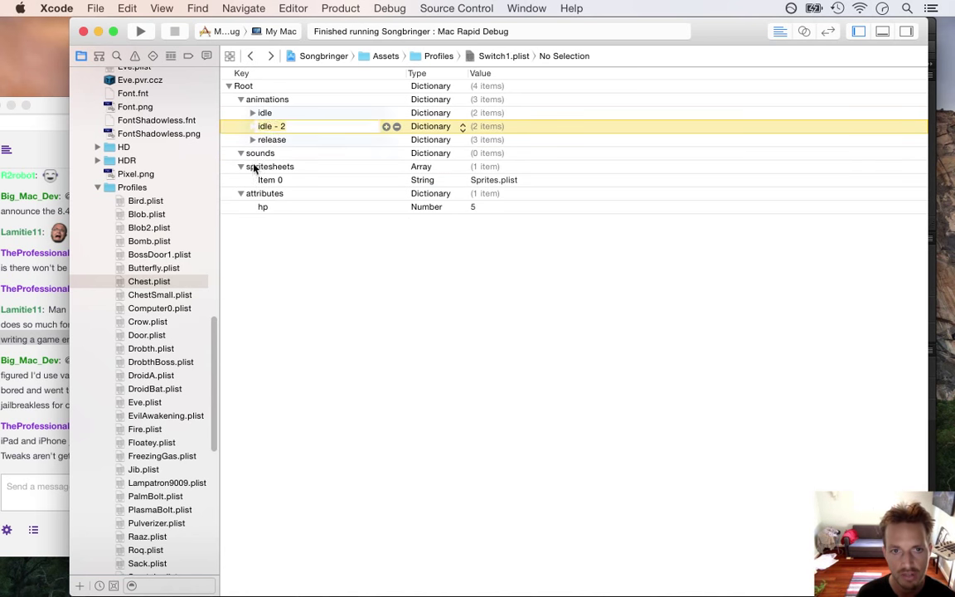
pyautogui.write('hit')
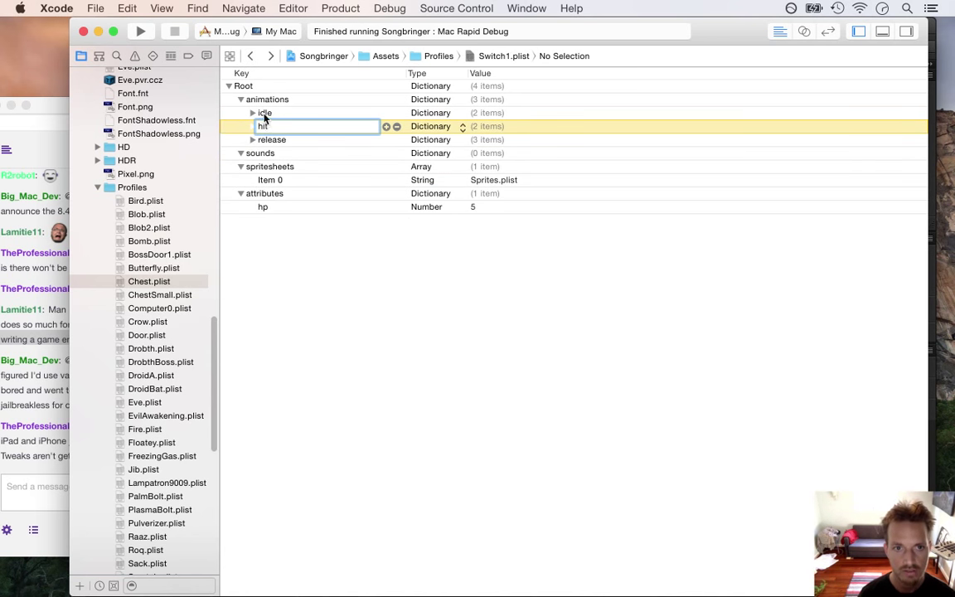
pyautogui.click(264, 114)
# - Expand the hit animation and change its format string to Switch1Rune.png
pyautogui.click(252, 126)
pyautogui.click(298, 140)
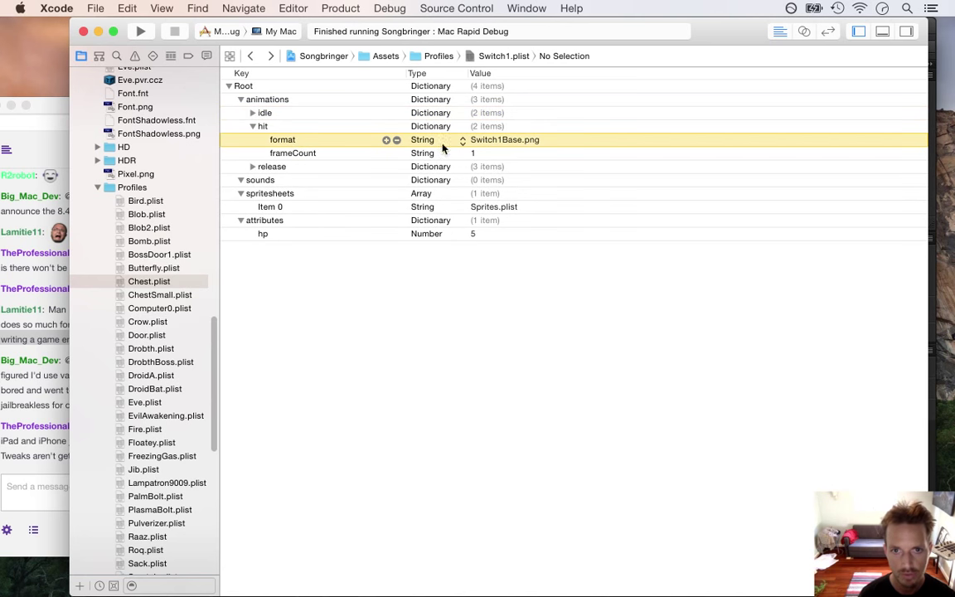
pyautogui.click(496, 140)
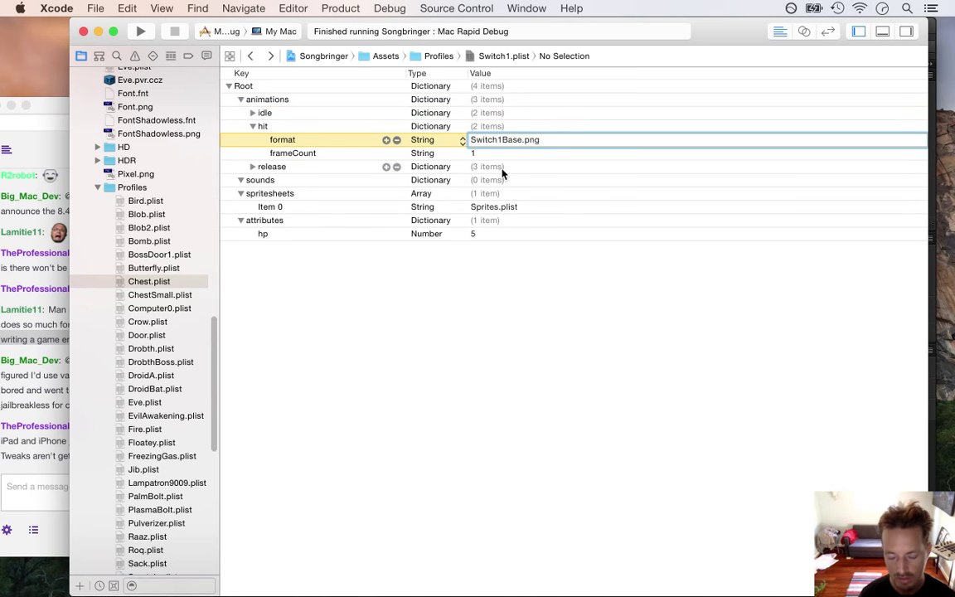
pyautogui.press('BackSpace')
pyautogui.press('BackSpace')
pyautogui.press('BackSpace')
pyautogui.press('BackSpace')
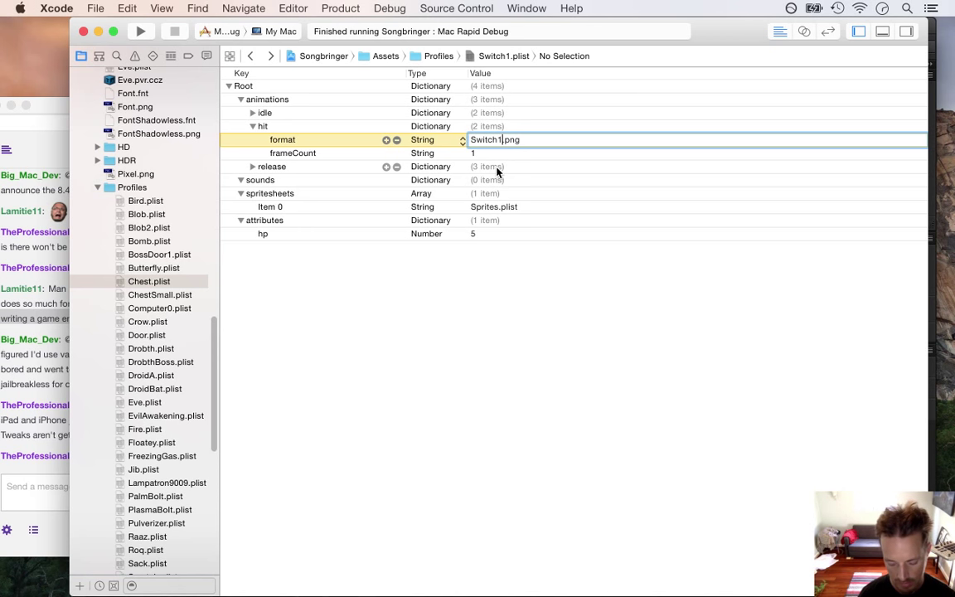
pyautogui.write('Rune')
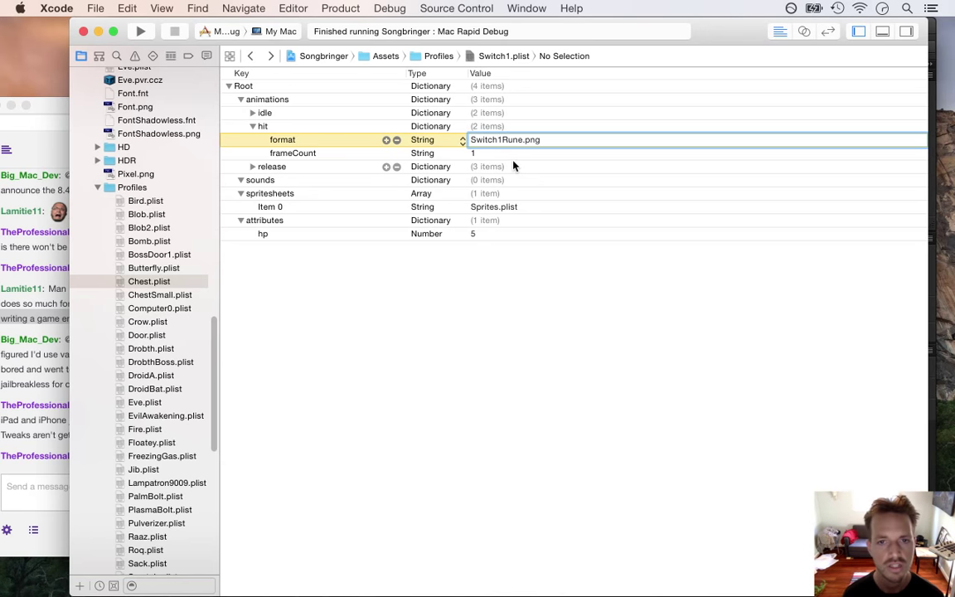
# - Set the hit animation's format to Switch1Rune%d.png and its frameCount to 5
pyautogui.press('super+Tab')
pyautogui.press('super+Tab')
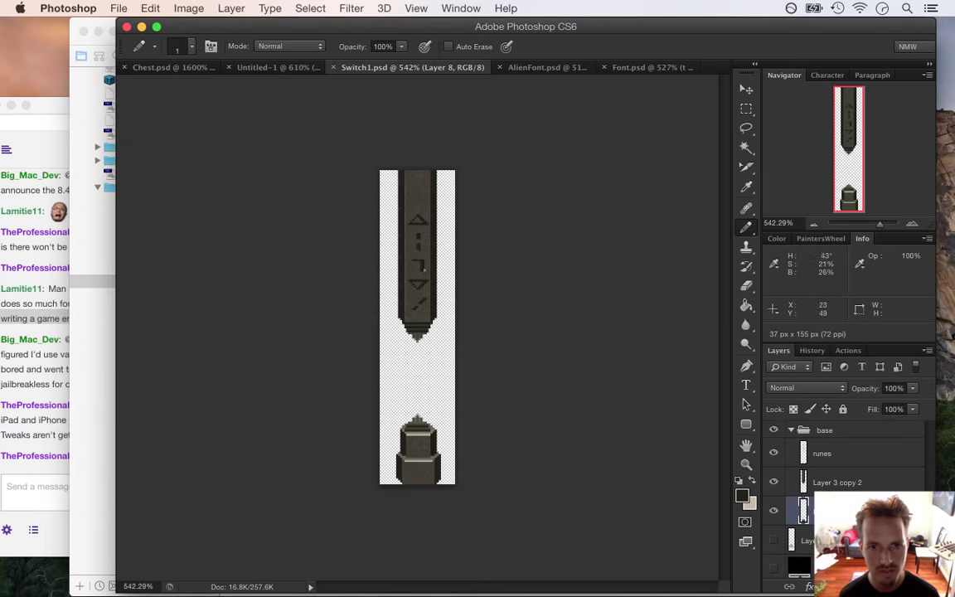
pyautogui.press('super+Tab')
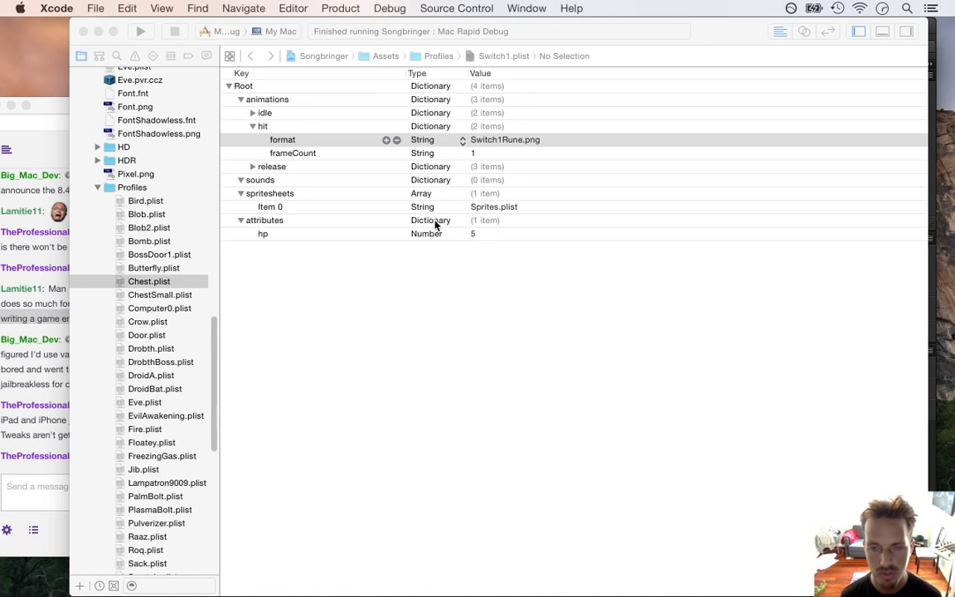
pyautogui.click(511, 140)
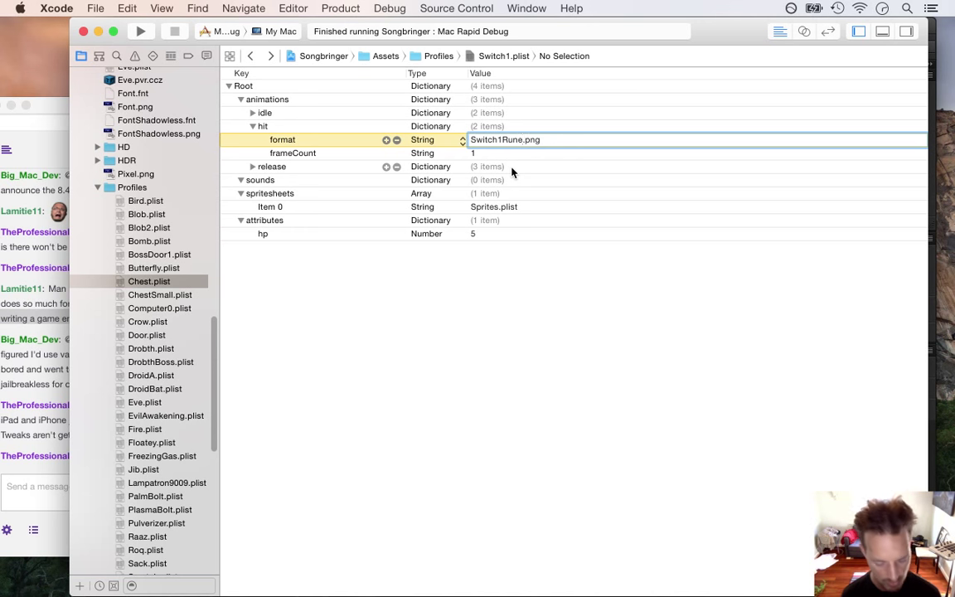
pyautogui.write('%d')
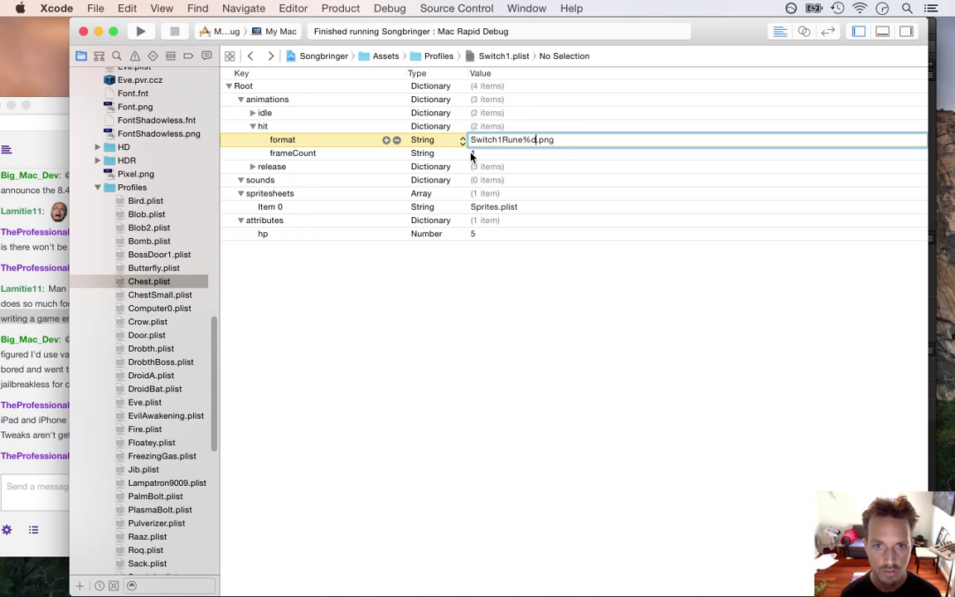
pyautogui.click(471, 154)
pyautogui.write('5')
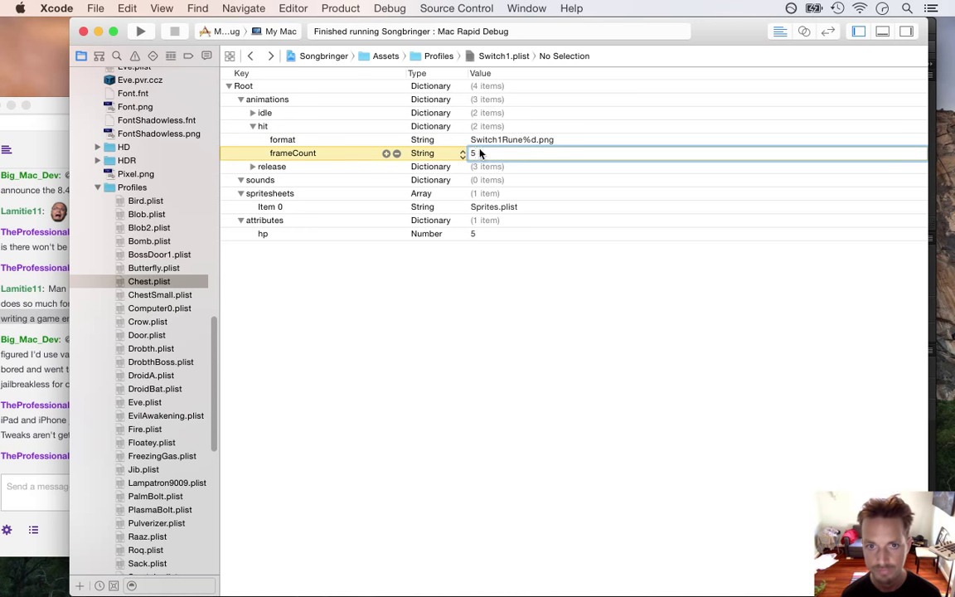
pyautogui.click(436, 139)
# - Switch to Finder and locate the Switch1 image files in the Items folder inside Sheets, using a new window
pyautogui.press('super+Tab')
pyautogui.press('super+Tab')
pyautogui.press('super+Tab')
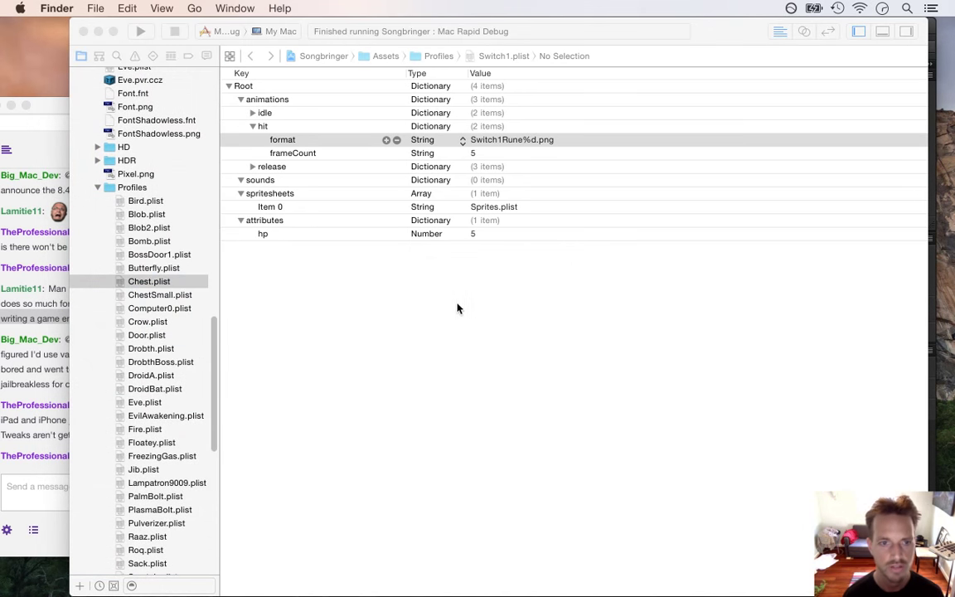
pyautogui.press('super+n')
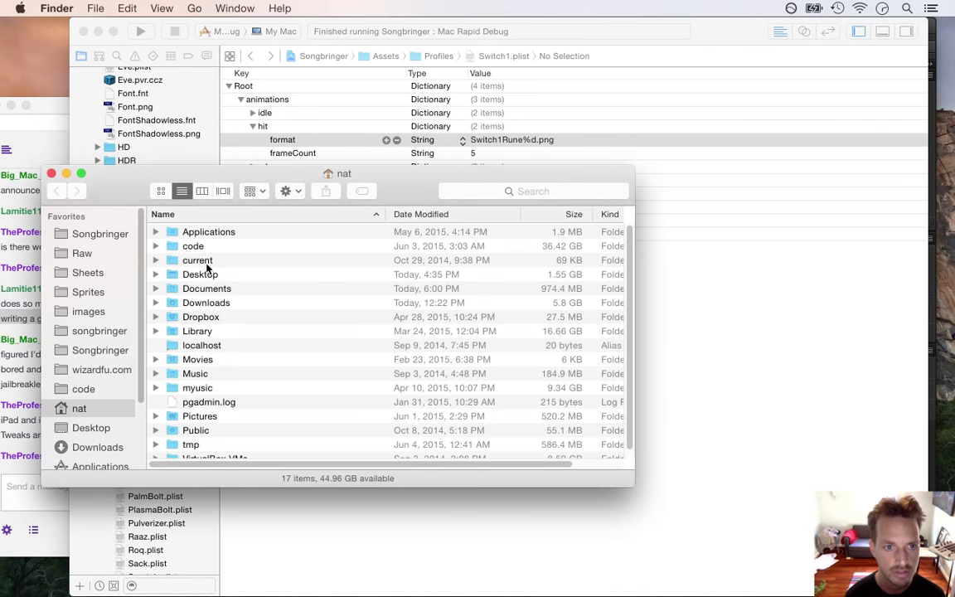
pyautogui.click(98, 276)
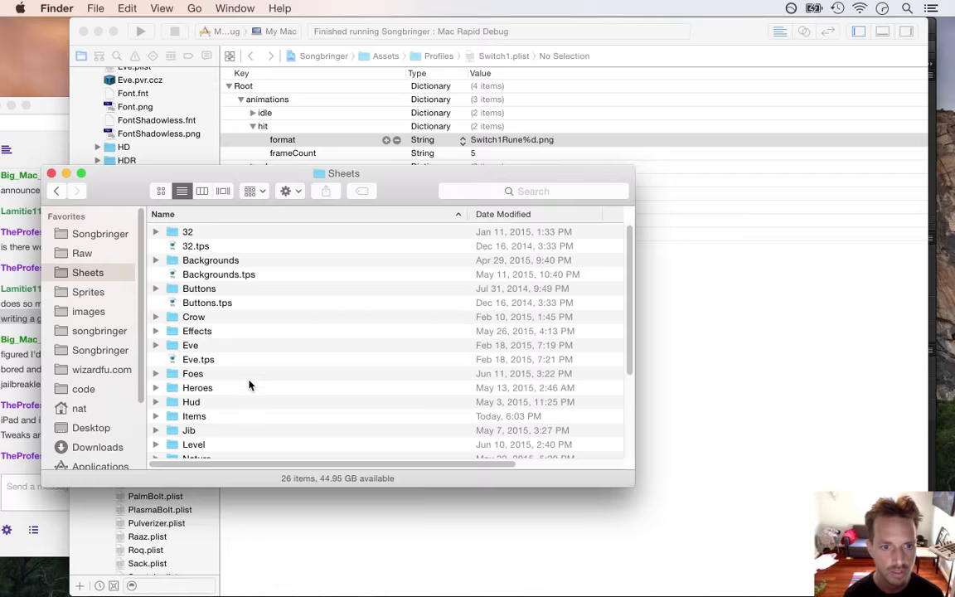
pyautogui.doubleClick(225, 416)
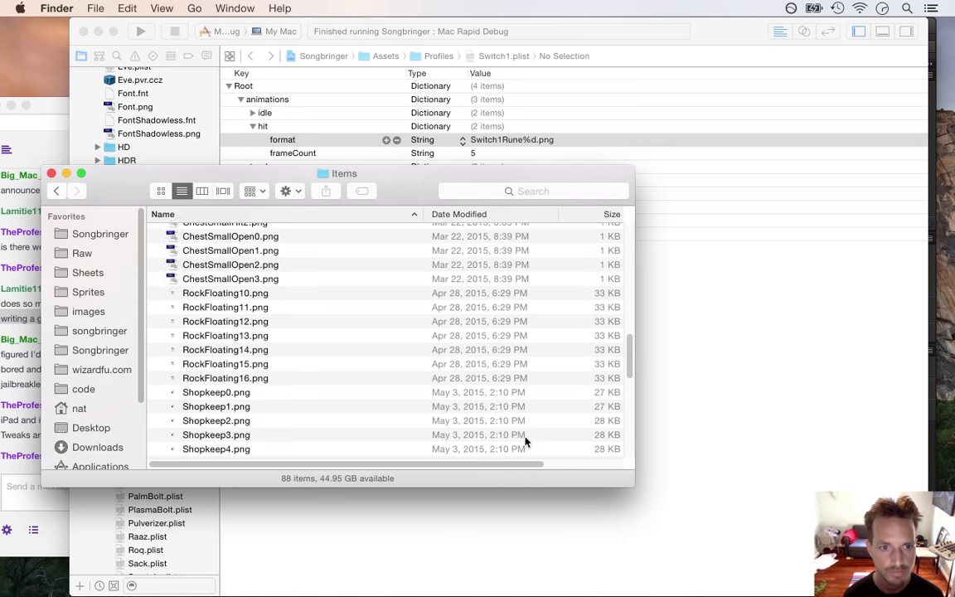
pyautogui.moveTo(627, 362); pyautogui.dragTo(627, 431)
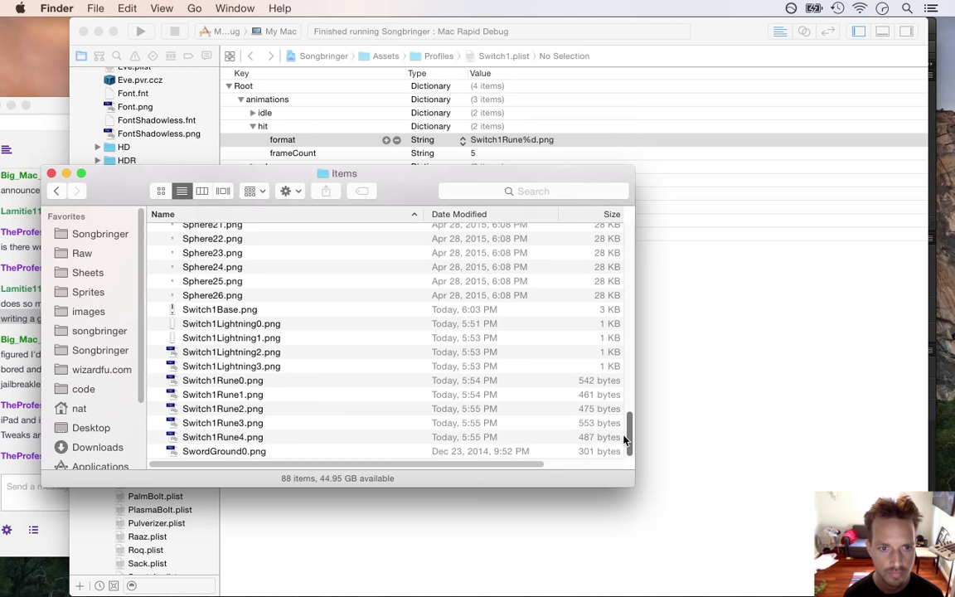
# - Preview the rune frames from Switch1Rune0.png through Switch1Rune4.png
pyautogui.click(321, 386)
pyautogui.press('space')
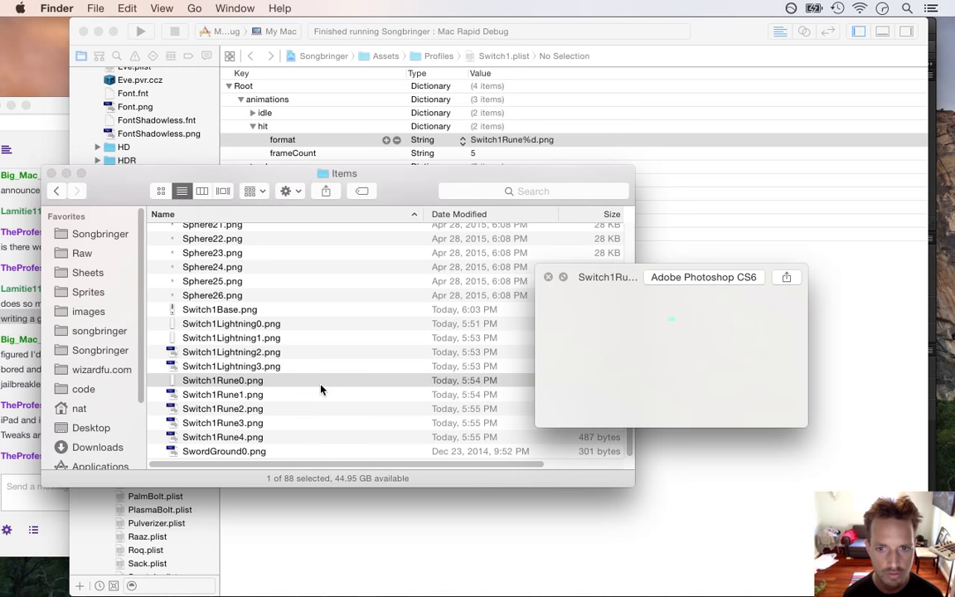
pyautogui.press('Down')
pyautogui.press('Down')
pyautogui.press('Down')
pyautogui.press('Down')
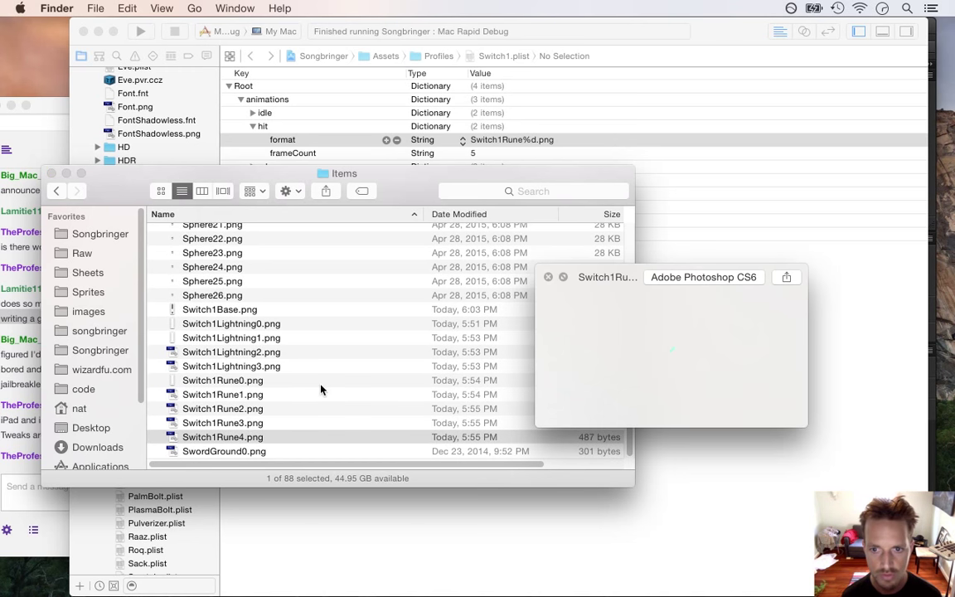
pyautogui.press('space')
# - Preview the Switch1Lightning frames up to Switch1Lightning3.png
pyautogui.press('Up')
pyautogui.press('Up')
pyautogui.press('Up')
pyautogui.press('Up')
pyautogui.press('Up')
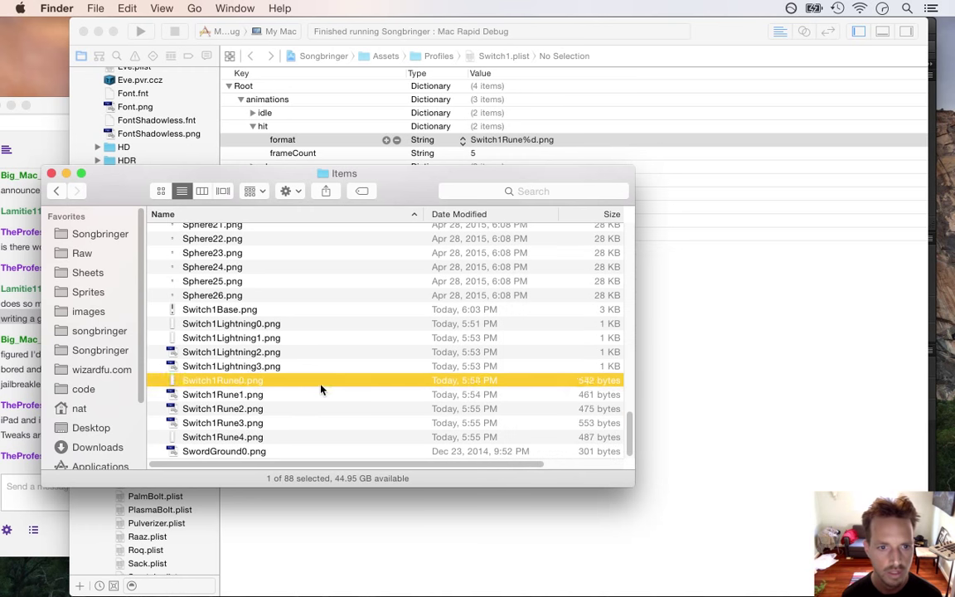
pyautogui.press('Up')
pyautogui.press('Up')
pyautogui.press('Up')
pyautogui.press('space')
pyautogui.press('Down')
pyautogui.press('Down')
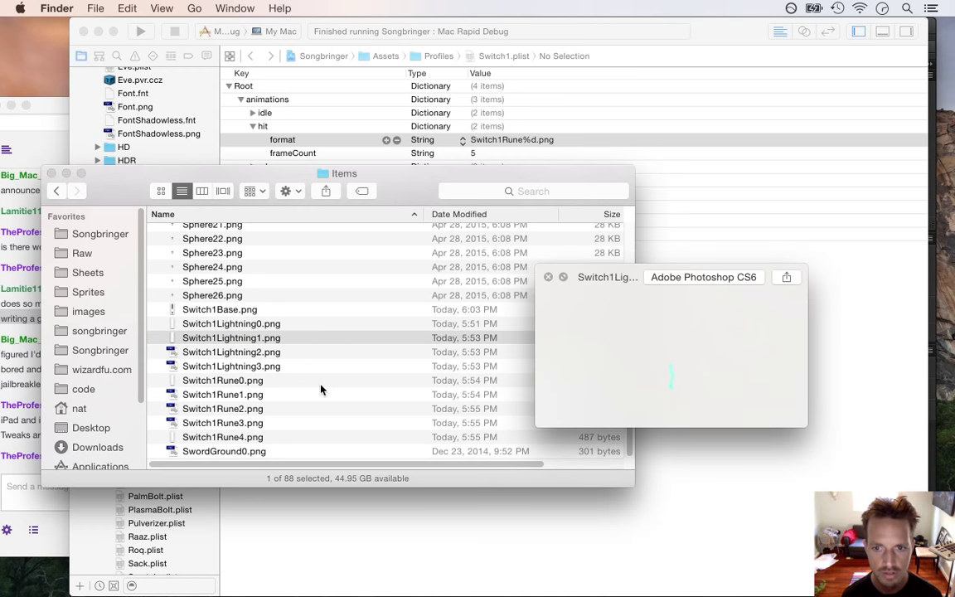
pyautogui.press('Down')
pyautogui.press('space')
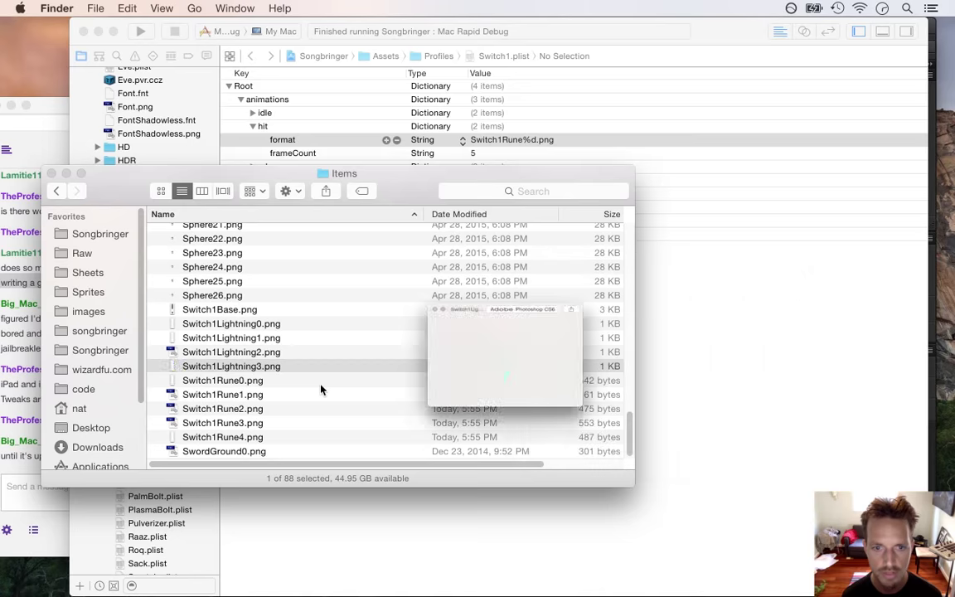
# - Return to Switch1.plist in Xcode, duplicate the hit animation dictionary and rename the copy as active
pyautogui.click(603, 280)
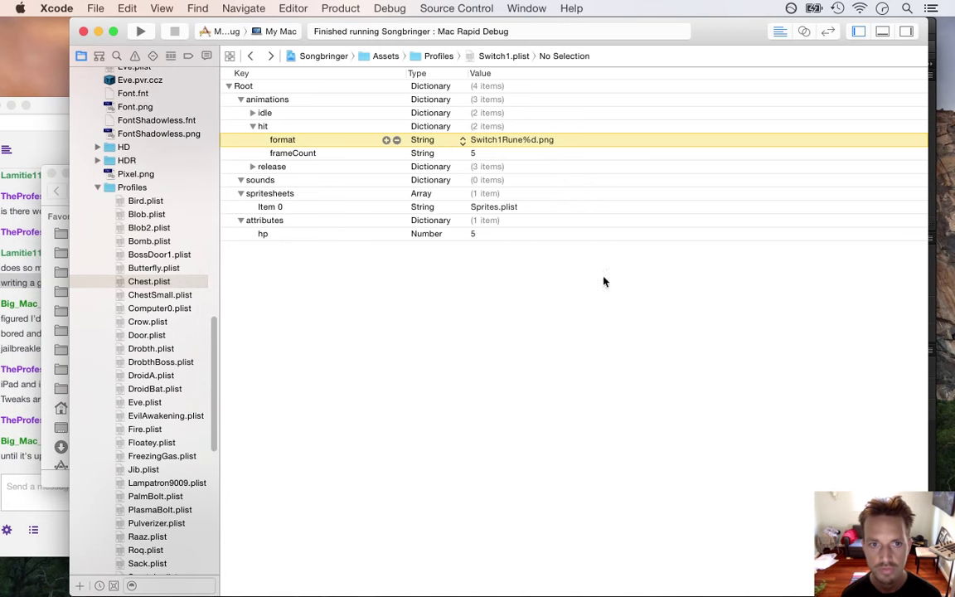
pyautogui.click(311, 128)
pyautogui.press('Left')
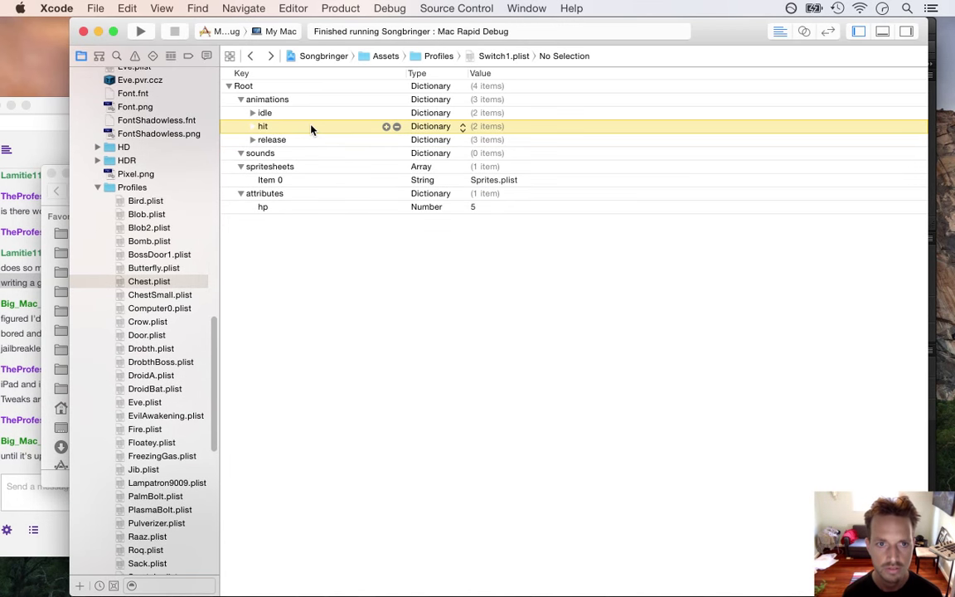
pyautogui.press('Return')
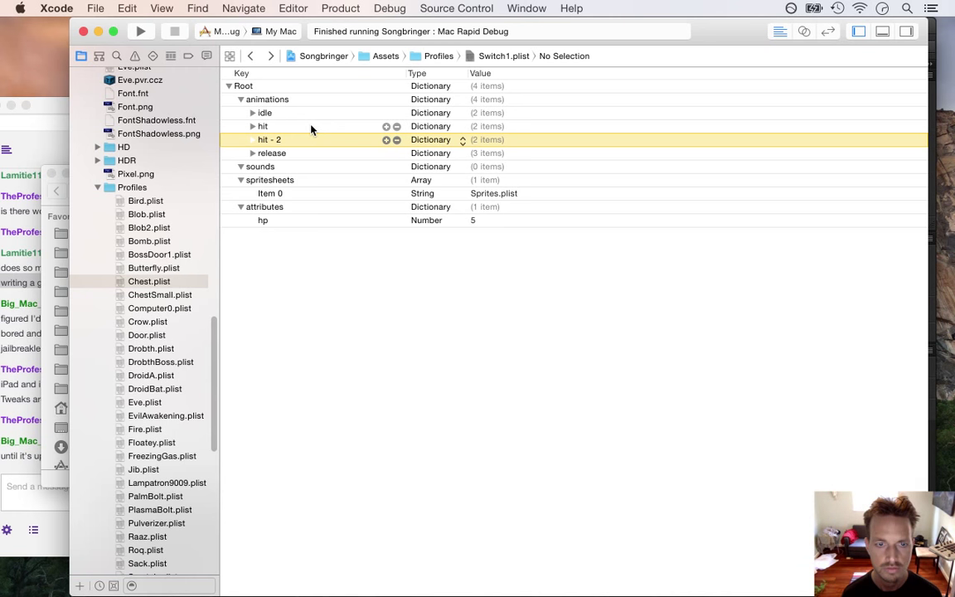
pyautogui.write('active')
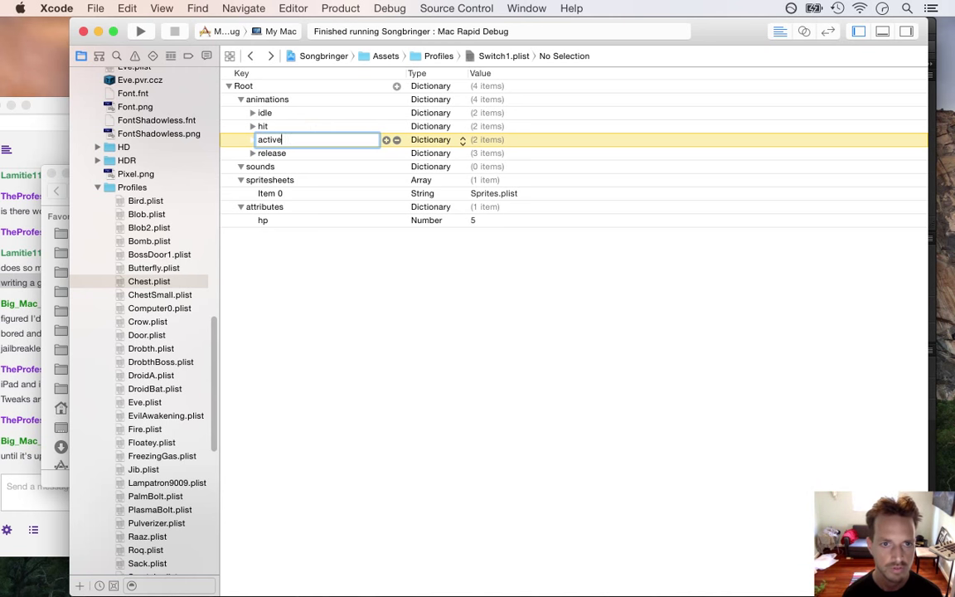
pyautogui.click(273, 126)
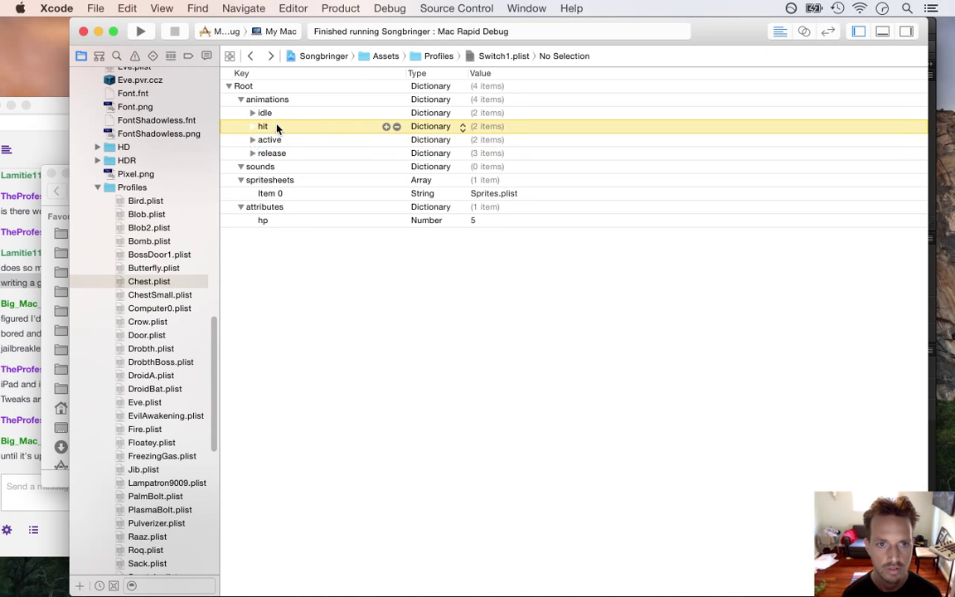
# - Set the active animation's format to Switch1Lightning%d.png and its frameCount to 4
pyautogui.click(253, 139)
pyautogui.click(516, 153)
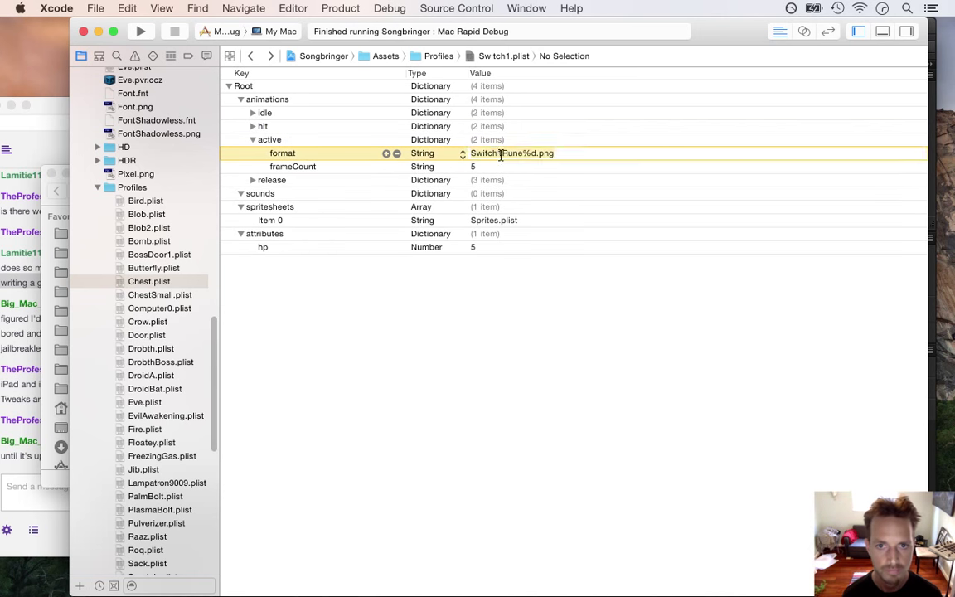
pyautogui.press('BackSpace')
pyautogui.press('BackSpace')
pyautogui.press('BackSpace')
pyautogui.press('BackSpace')
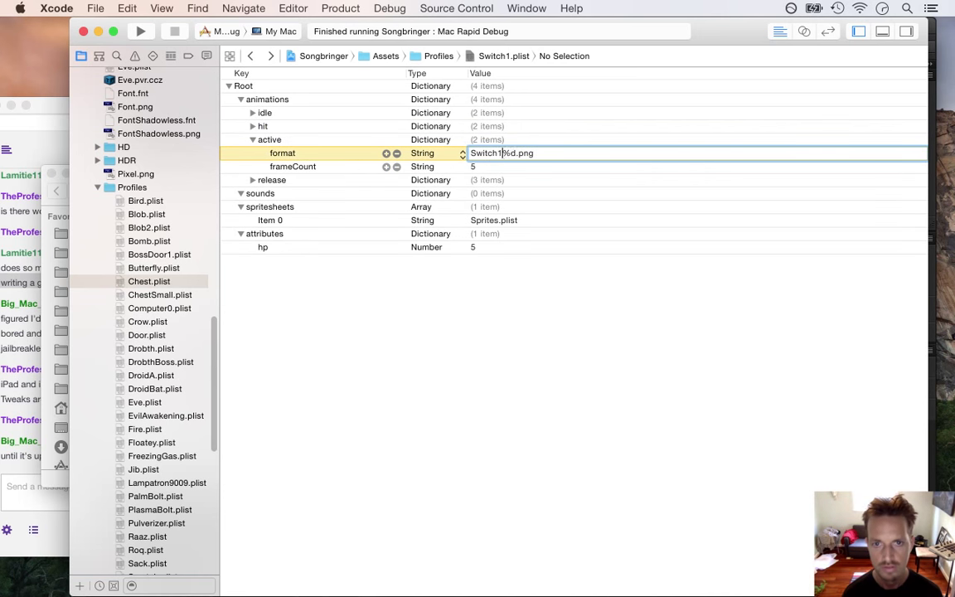
pyautogui.write('Lightning')
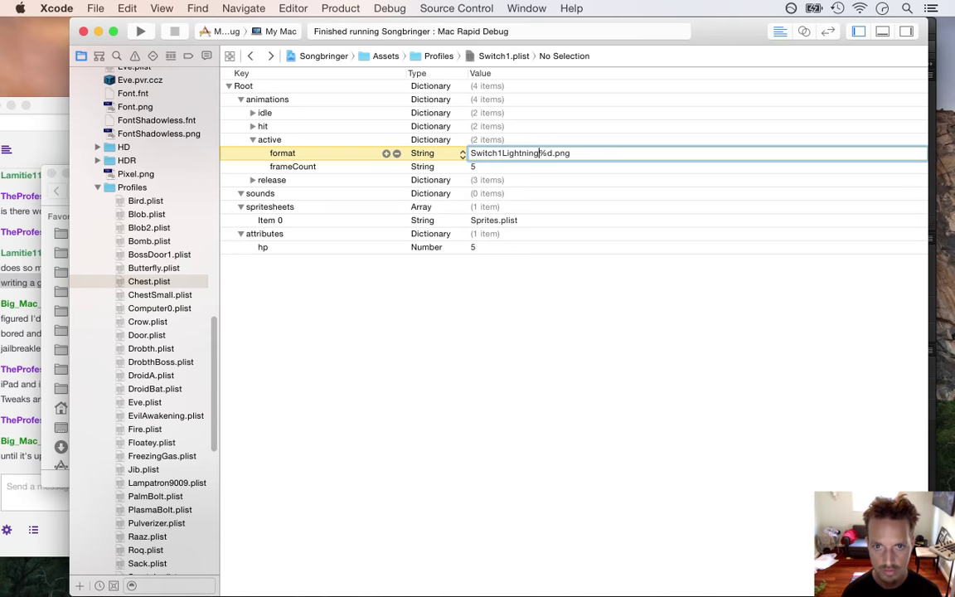
pyautogui.click(470, 167)
pyautogui.write('4')
pyautogui.press('Return')
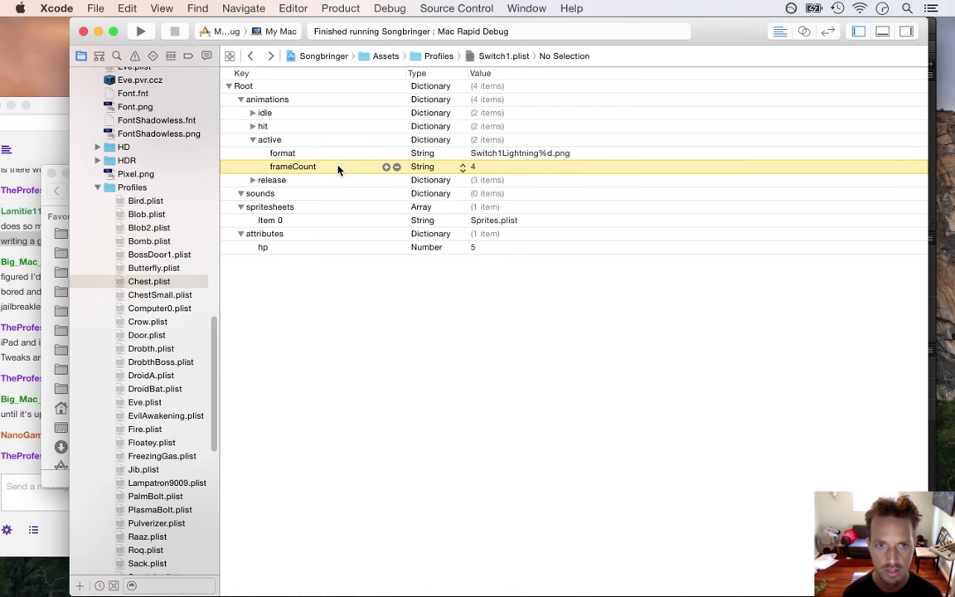
# - Add a delay entry with the value 0.05 to the active animation
pyautogui.press('Return')
pyautogui.write('delay')
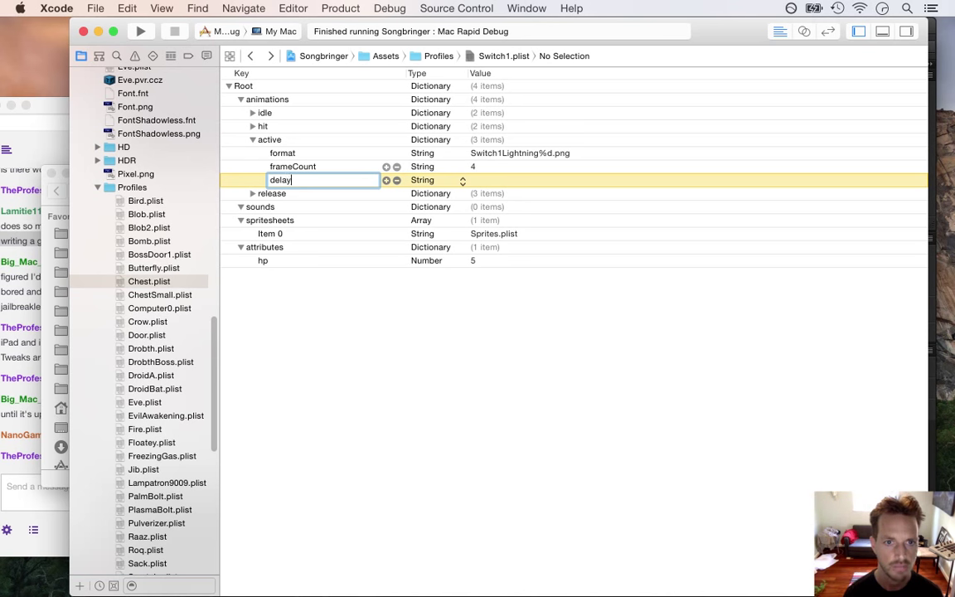
pyautogui.click(480, 181)
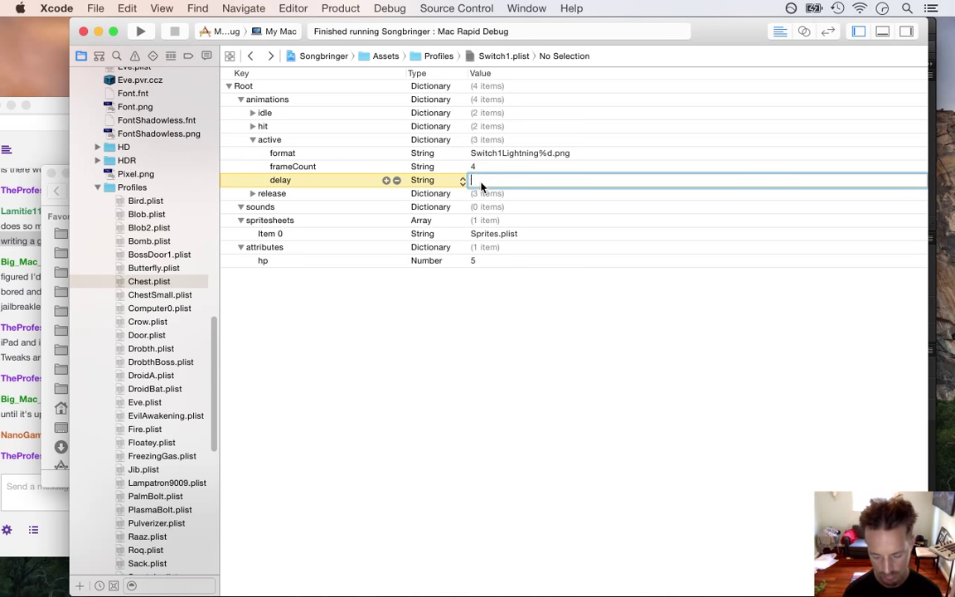
pyautogui.write('0.05')
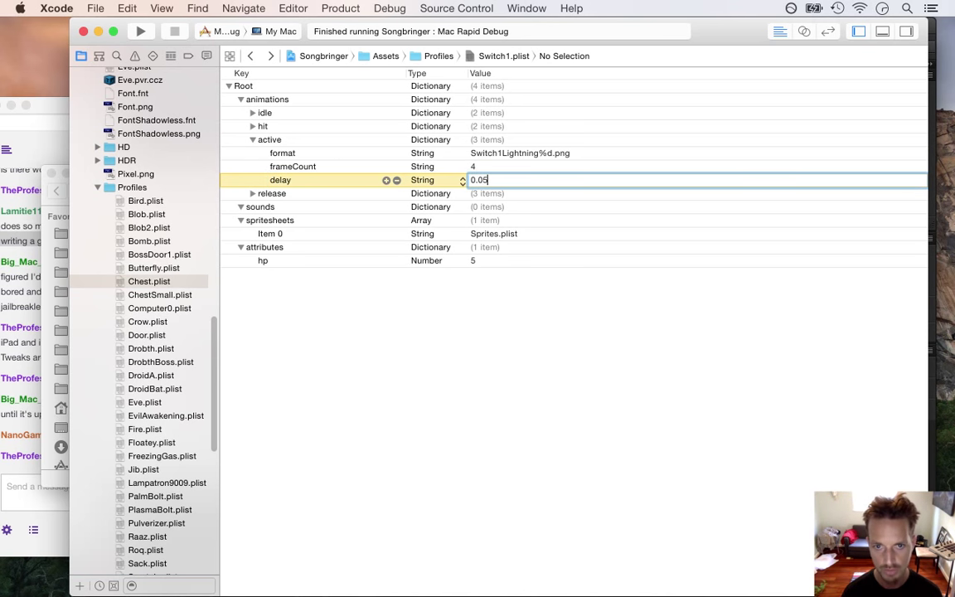
pyautogui.click(444, 161)
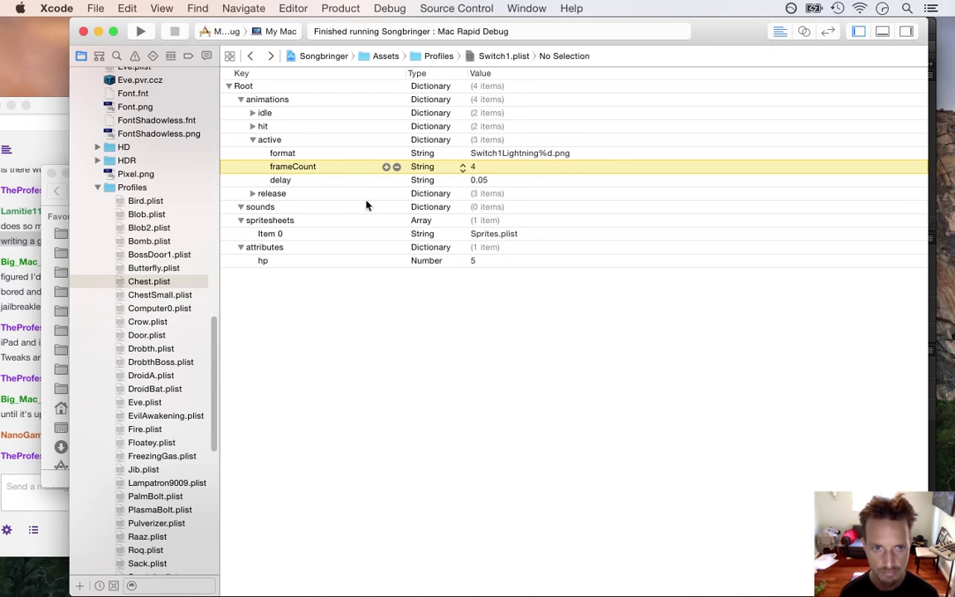
# - Check the contents of the release animation and delete its dictionary from animations
pyautogui.click(266, 194)
pyautogui.press('Right')
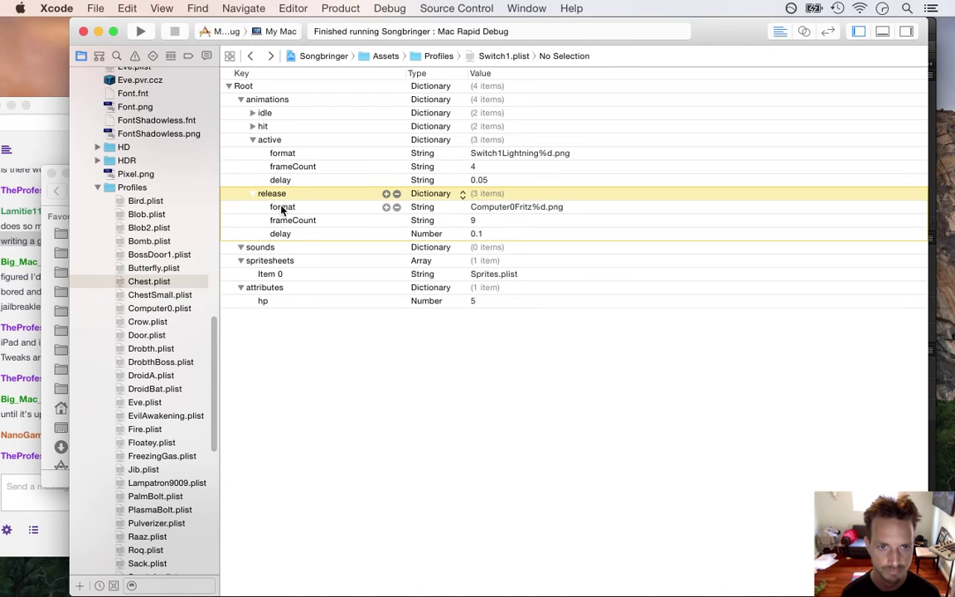
pyautogui.press('Delete')
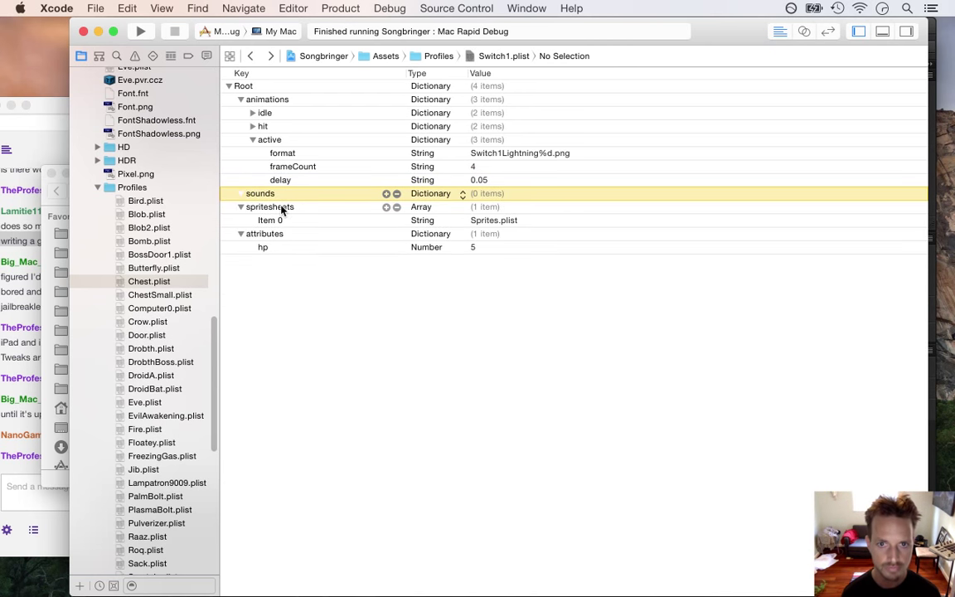
pyautogui.click(282, 143)
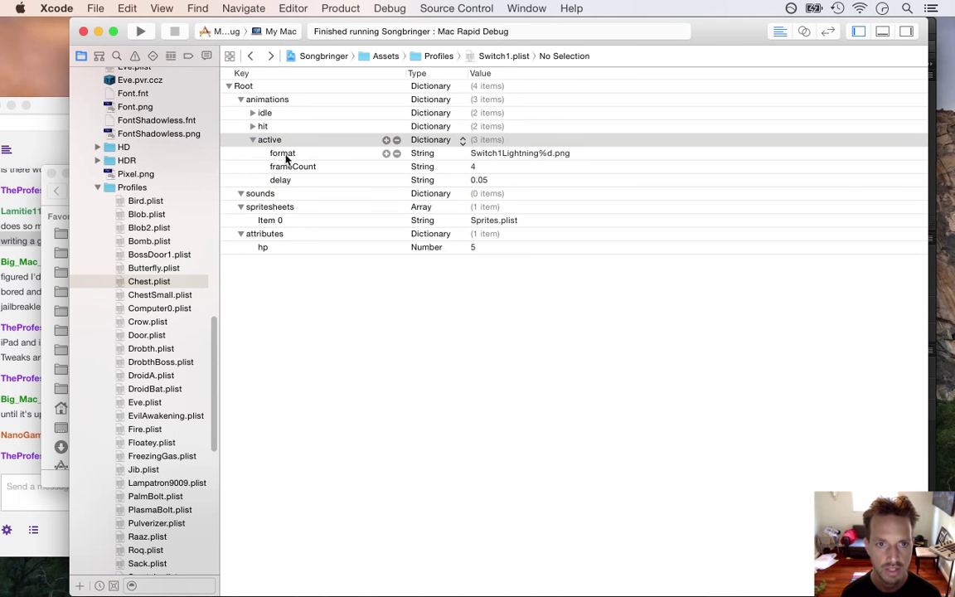
# - Switch to the Twitch chat in Safari and read the latest viewer messages
pyautogui.click(21, 475)
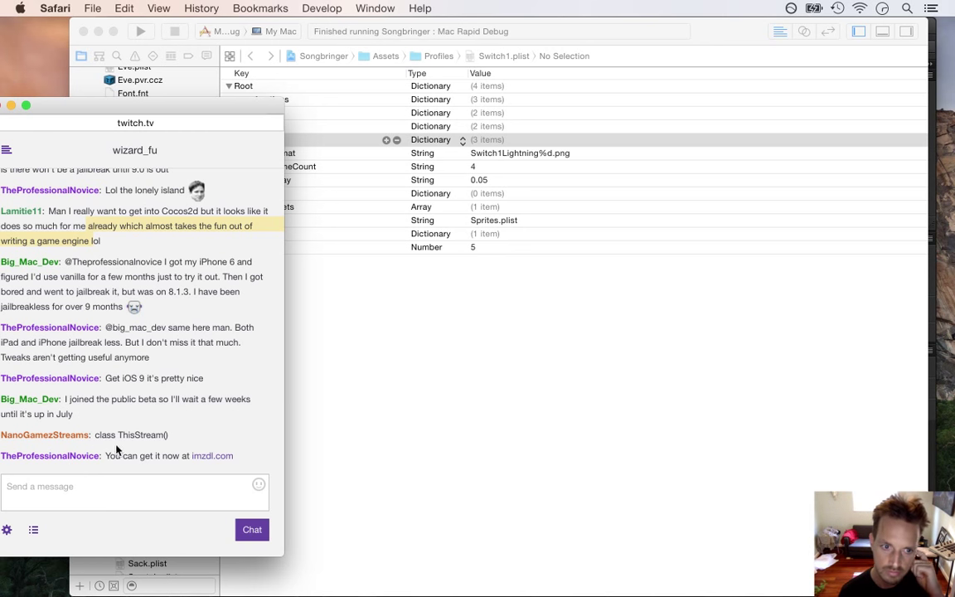
pyautogui.moveTo(105, 441); pyautogui.dragTo(184, 449)
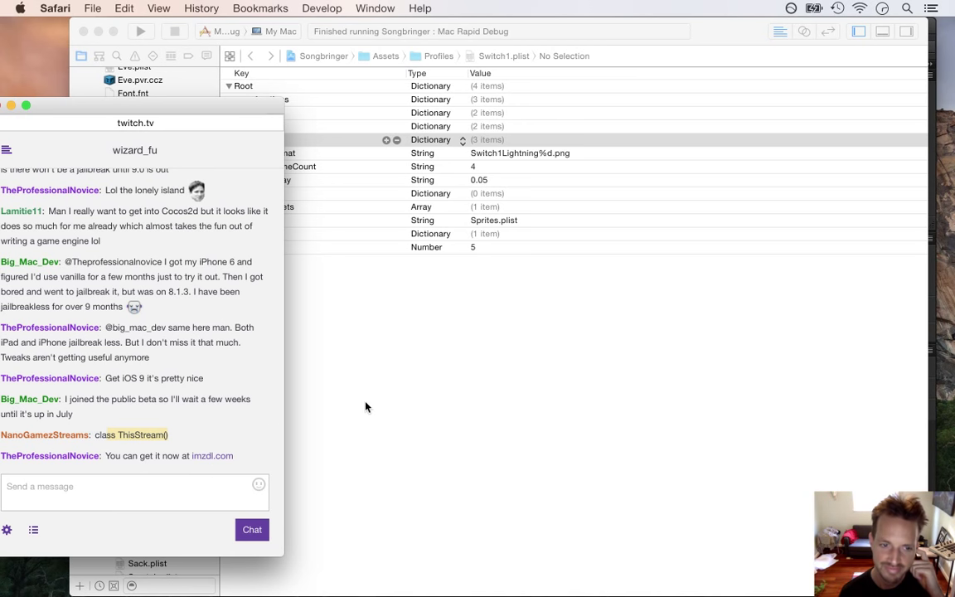
pyautogui.click(428, 356)
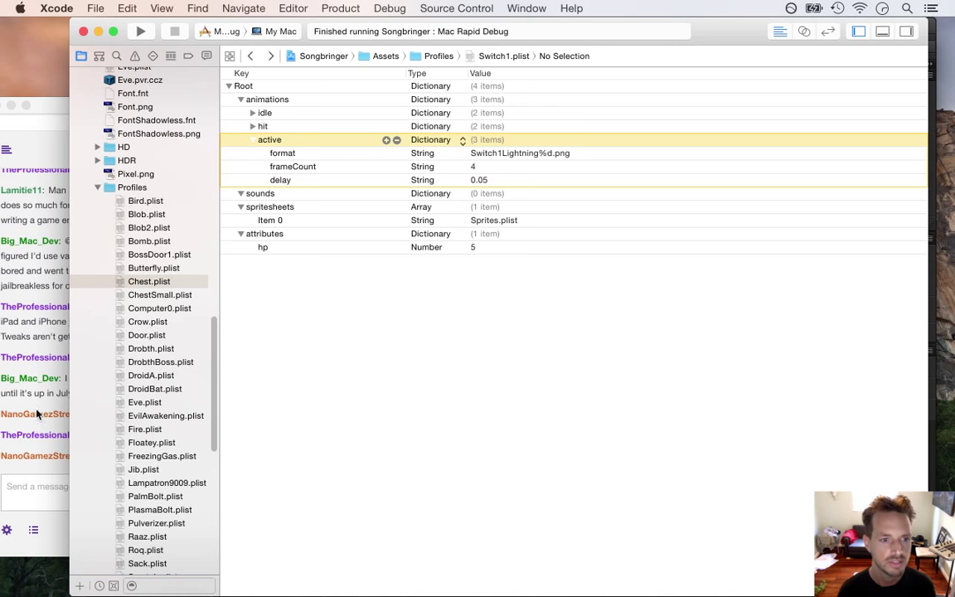
pyautogui.click(12, 411)
pyautogui.moveTo(110, 455); pyautogui.dragTo(196, 472)
pyautogui.click(154, 454)
pyautogui.moveTo(96, 459); pyautogui.dragTo(143, 487)
pyautogui.click(159, 466)
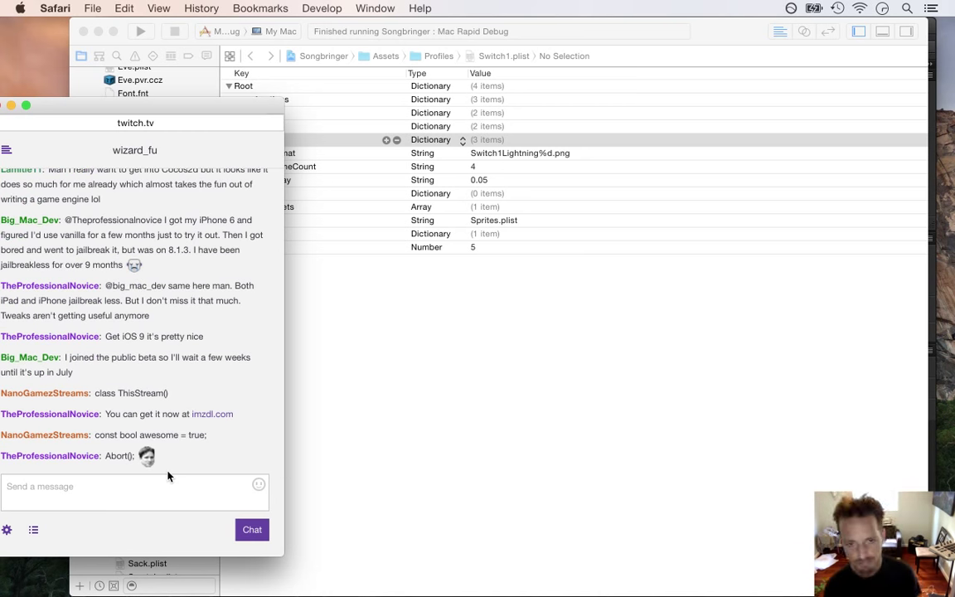
# - Switch from the Twitch chat back to Xcode and open Area.cpp from the project files
pyautogui.doubleClick(111, 456)
pyautogui.click(305, 413)
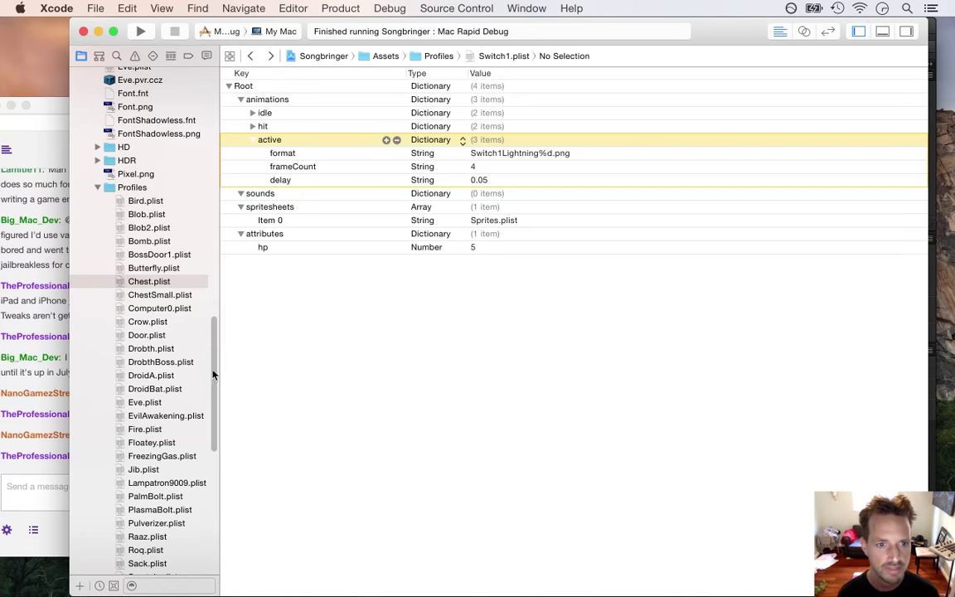
pyautogui.moveTo(213, 358); pyautogui.dragTo(203, 120)
pyautogui.click(141, 348)
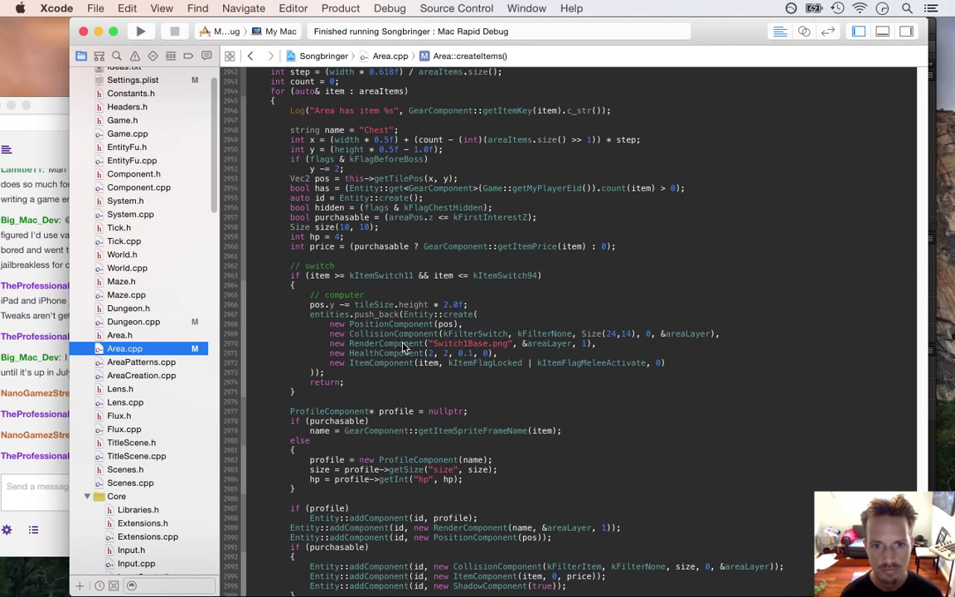
# - Add new ProfileComponent("Switch1"), as the first component of the switch entity created in createItems
pyautogui.click(487, 314)
pyautogui.press('Return')
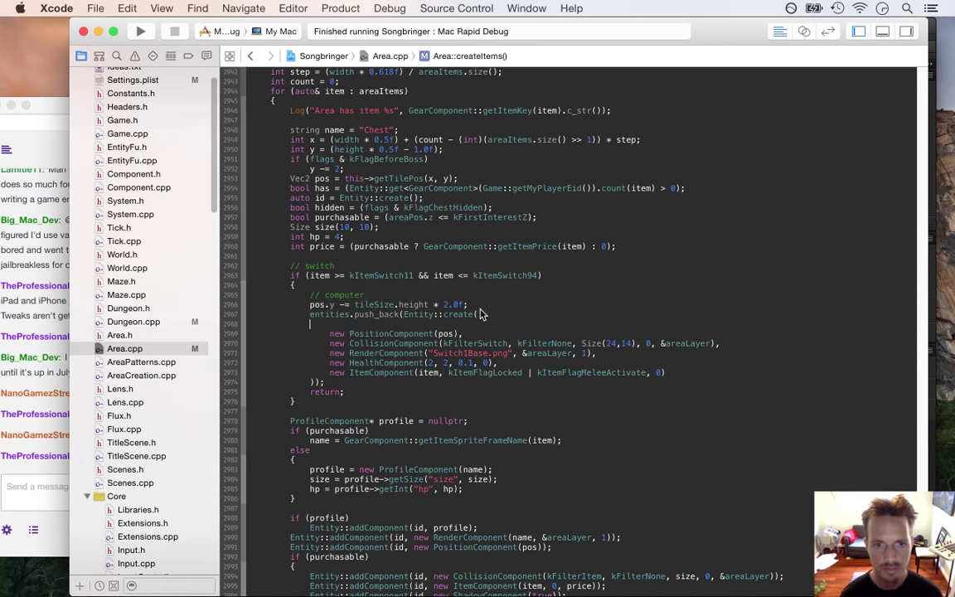
pyautogui.write('new Pr')
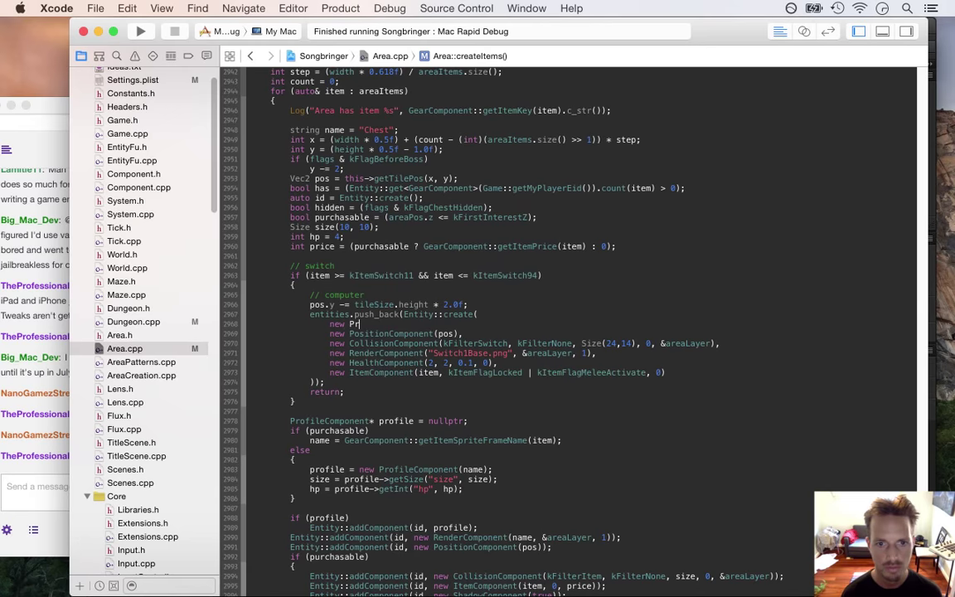
pyautogui.write('ofileCom')
pyautogui.press('Return')
pyautogui.write('(')
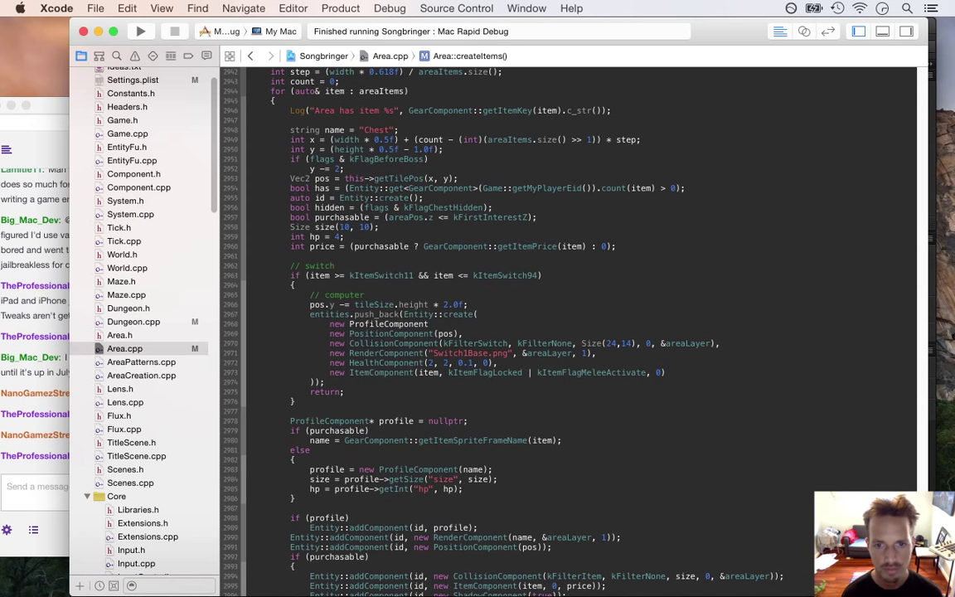
pyautogui.write('""')
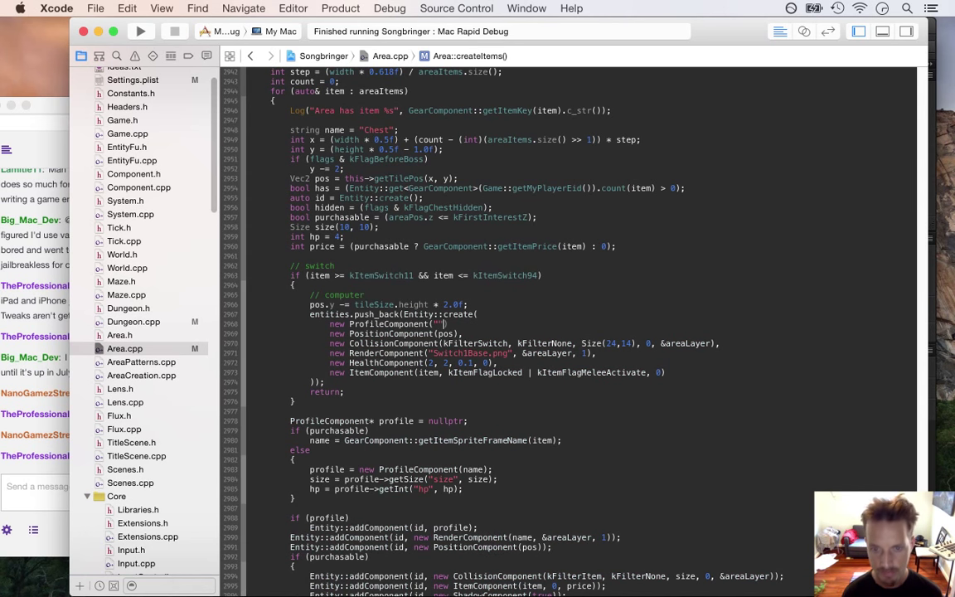
pyautogui.write('),')
pyautogui.write('Swi')
pyautogui.write('tch')
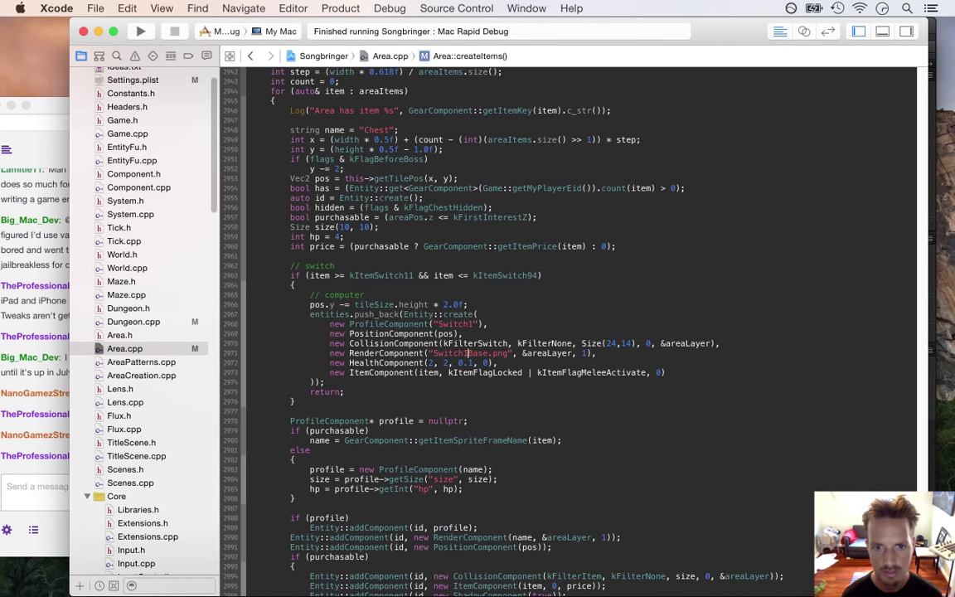
# - Shorten the sprite name in the switch entity's RenderComponent to "Switch1"
pyautogui.press('BackSpace')
pyautogui.press('BackSpace')
pyautogui.press('BackSpace')
pyautogui.press('BackSpace')
pyautogui.press('BackSpace')
pyautogui.press('BackSpace')
pyautogui.press('BackSpace')
pyautogui.press('BackSpace')
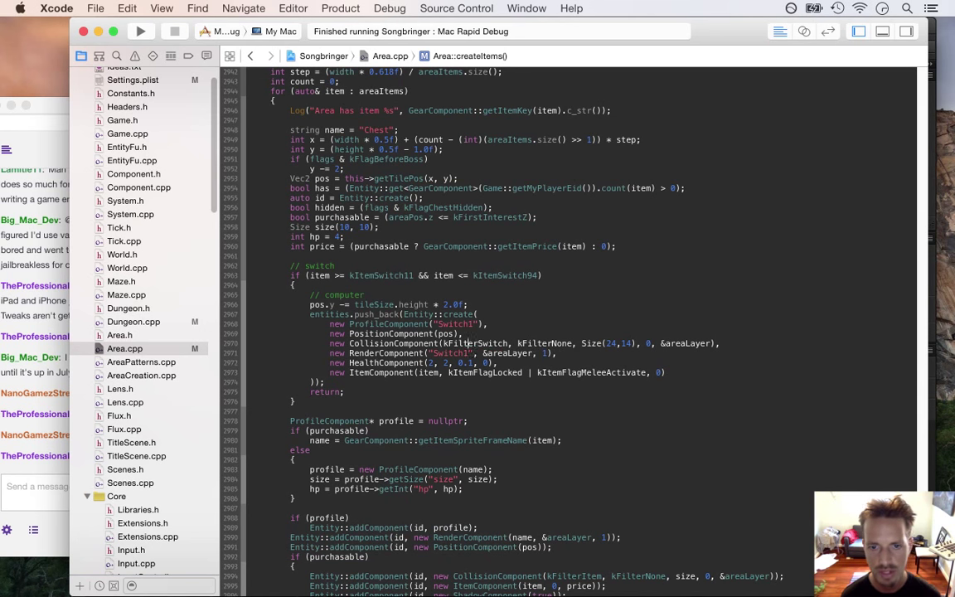
# - Build and run Songbringer to test the switch entity, quit the game and check the kItemFlagLocked flag in its ItemComponent
pyautogui.press('super+r')
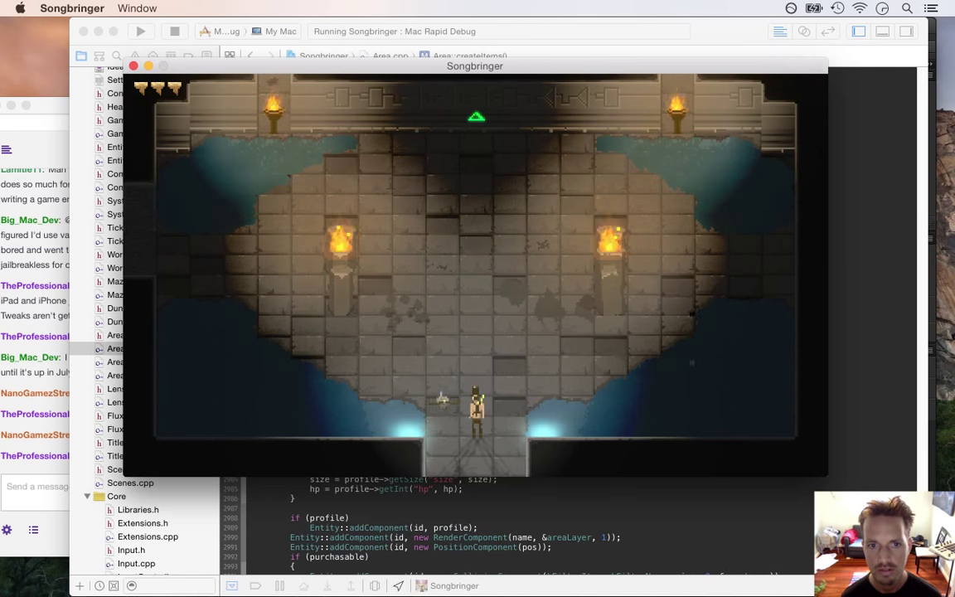
pyautogui.press('super+q')
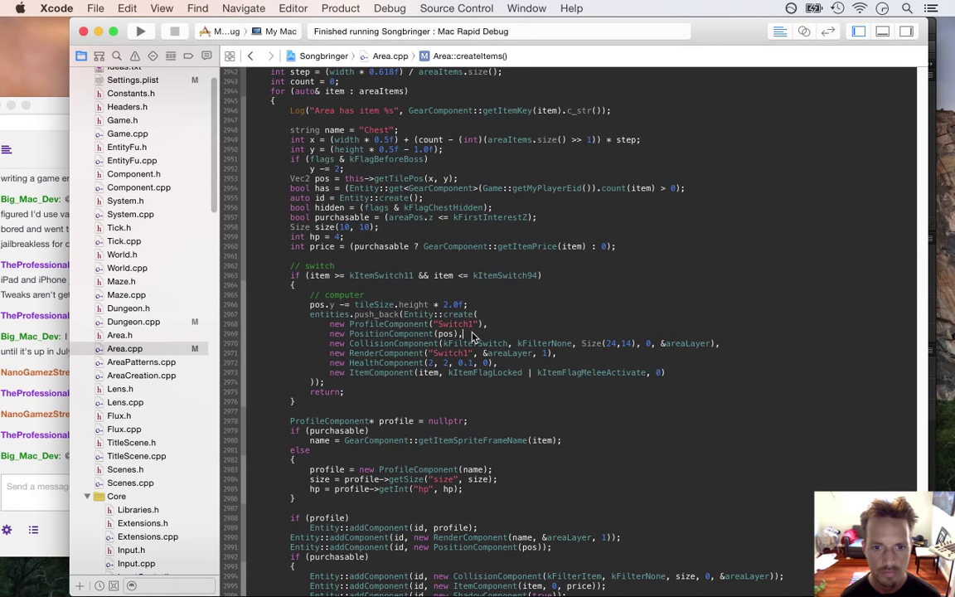
pyautogui.doubleClick(519, 375)
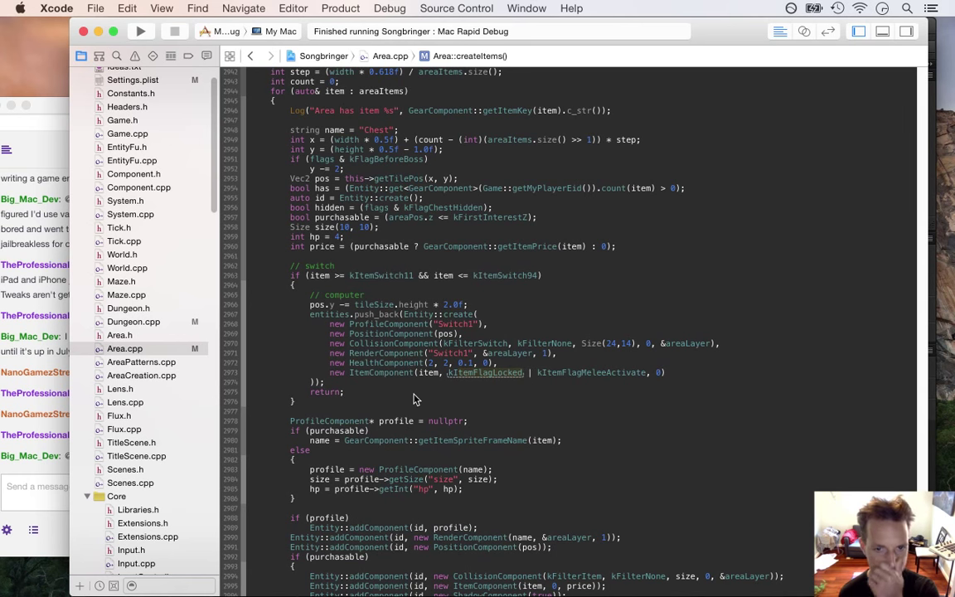
# - Read the newest viewer messages in the Twitch chat in Safari and return to the switch code in Xcode
pyautogui.click(60, 474)
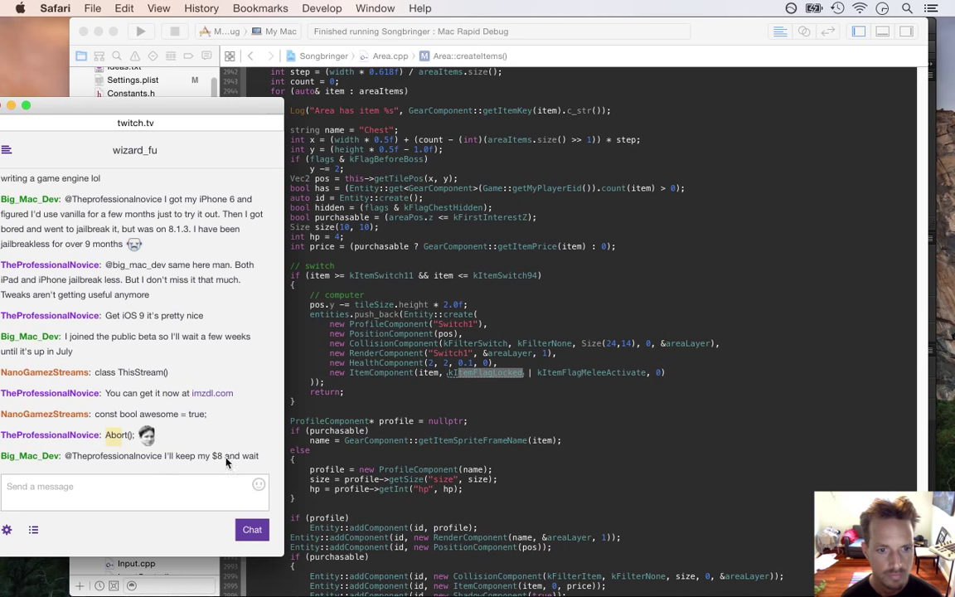
pyautogui.click(392, 408)
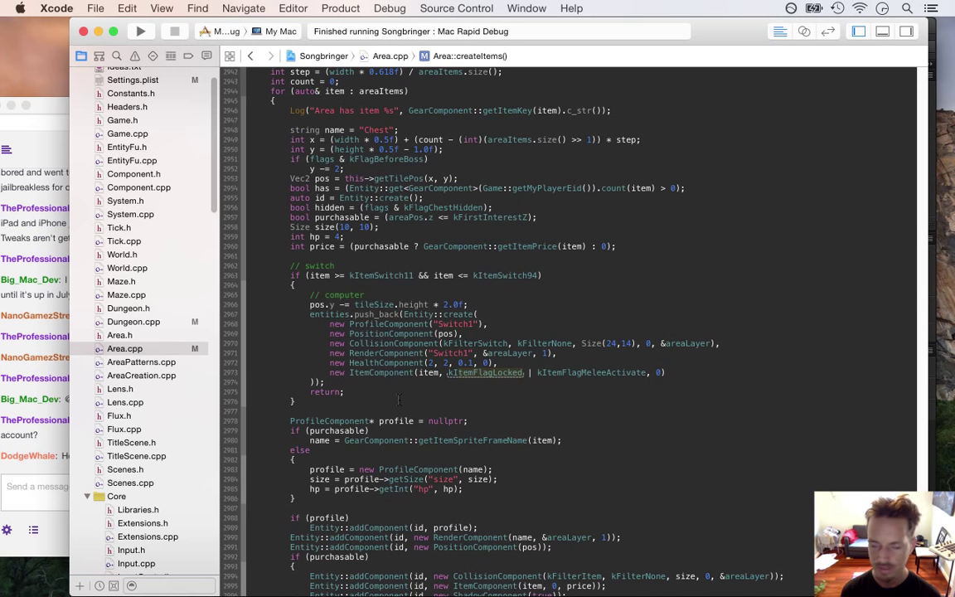
pyautogui.moveTo(252, 320); pyautogui.dragTo(245, 345)
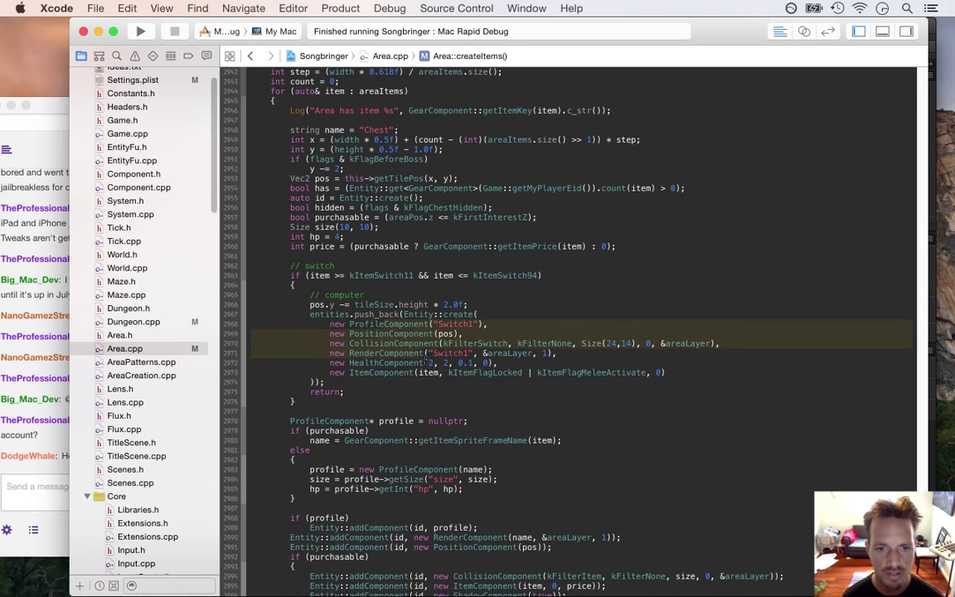
pyautogui.click(27, 472)
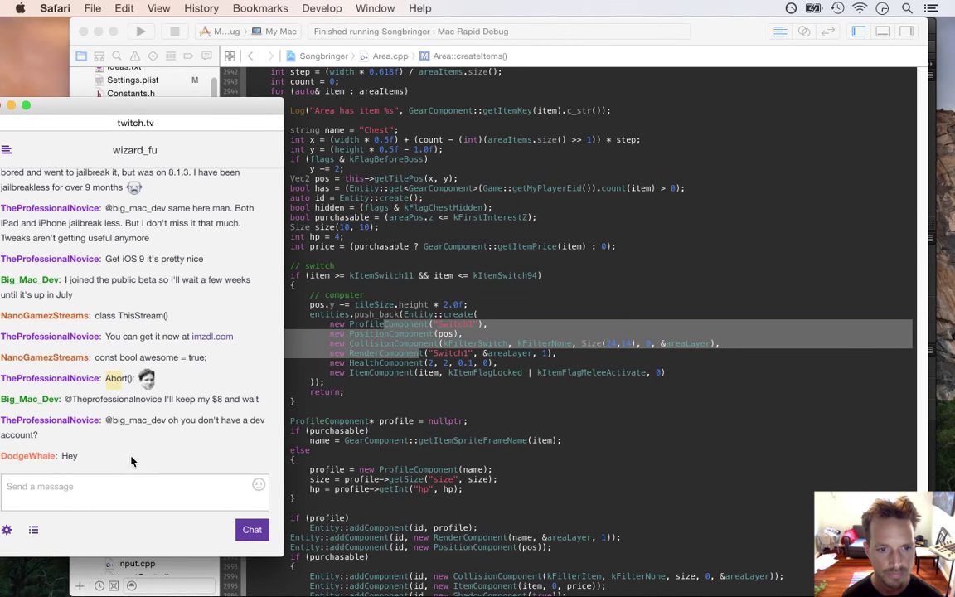
pyautogui.doubleClick(68, 455)
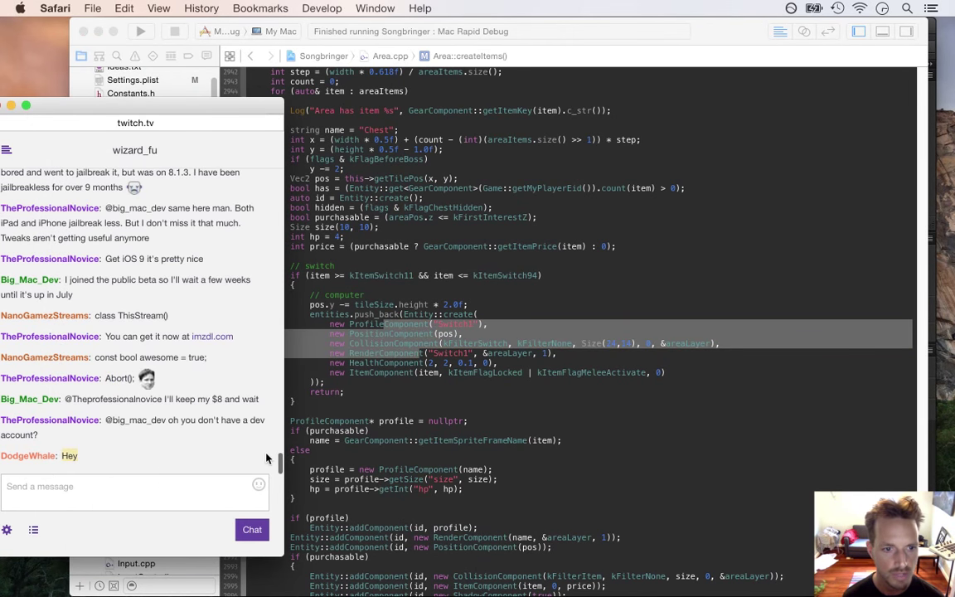
pyautogui.click(470, 383)
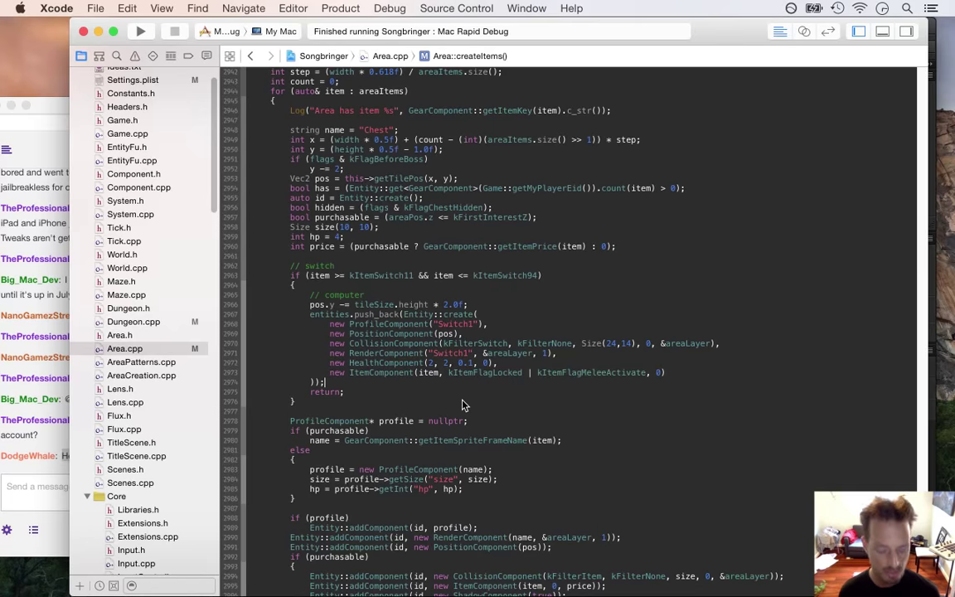
# - Switch to Photoshop and preview the glowing lowest rune in Switch1.psd by briefly showing its layer
pyautogui.press('super+Tab')
pyautogui.press('super+Tab')
pyautogui.press('super+Tab')
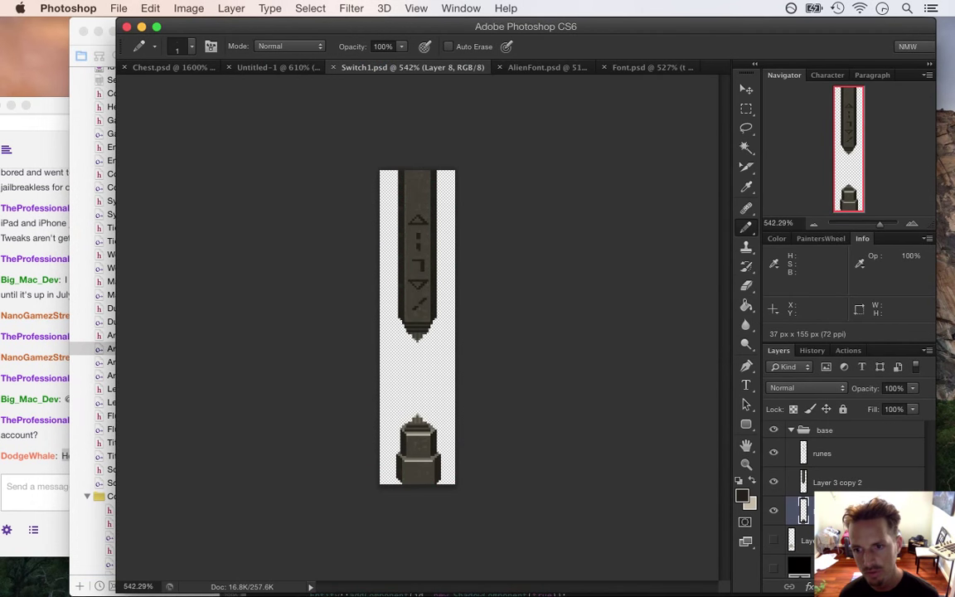
pyautogui.scroll(-3, 829, 481)
pyautogui.click(773, 524)
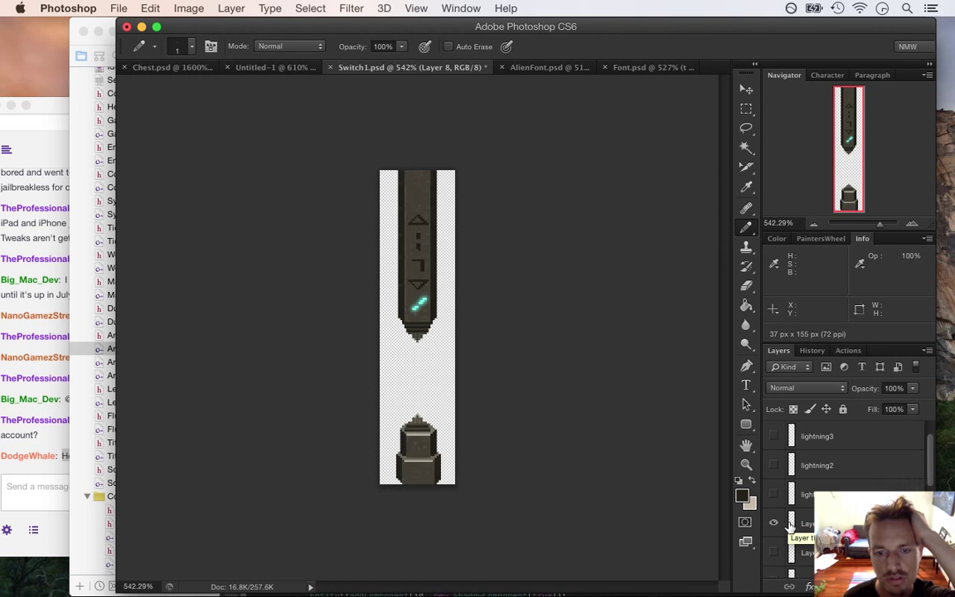
pyautogui.click(773, 522)
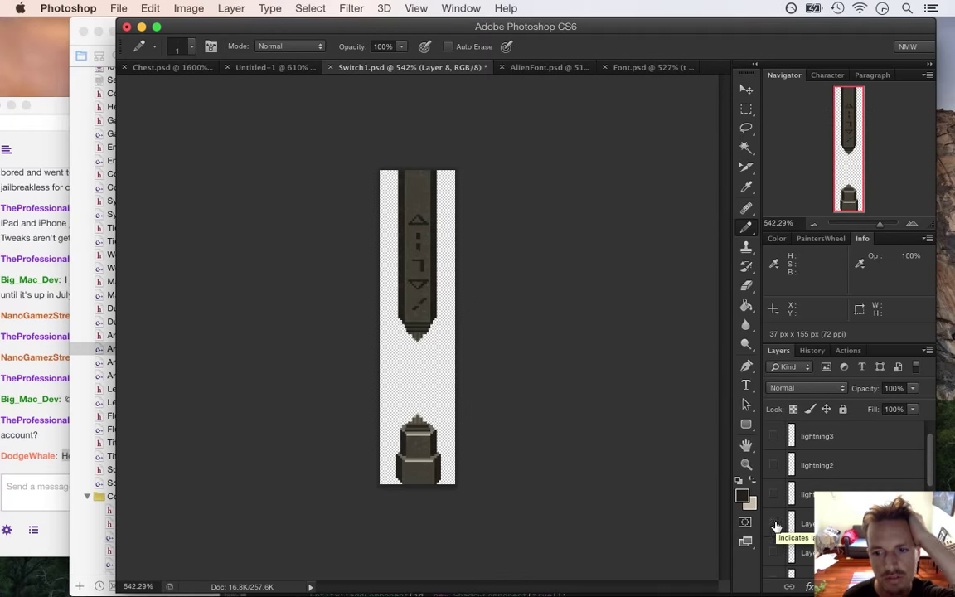
# - Switch back to Xcode, search the whole project for "hit" with quotes and open the getAnimation match in System.cpp
pyautogui.press('super+Tab')
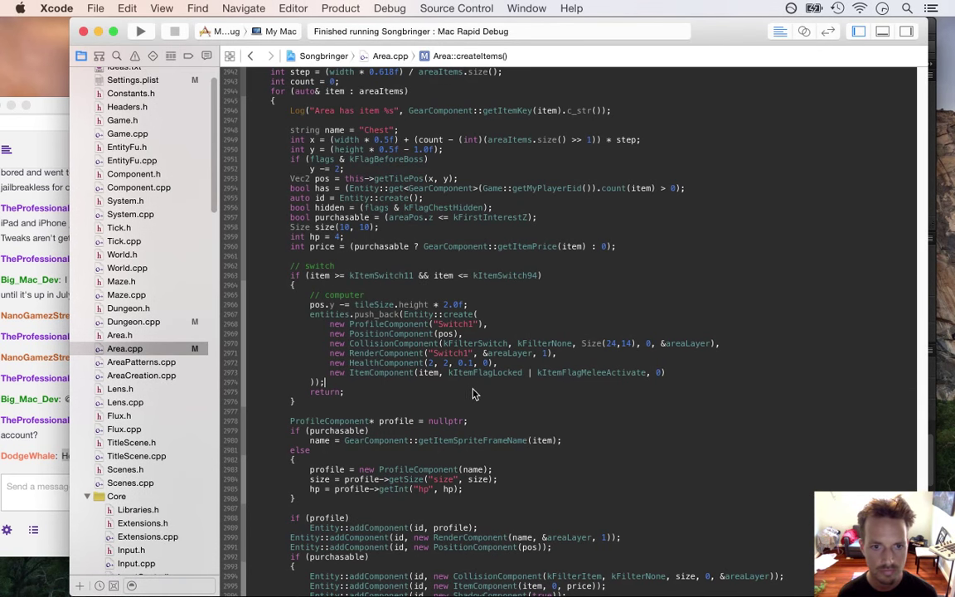
pyautogui.press('super+shift+f')
pyautogui.write('"hit"')
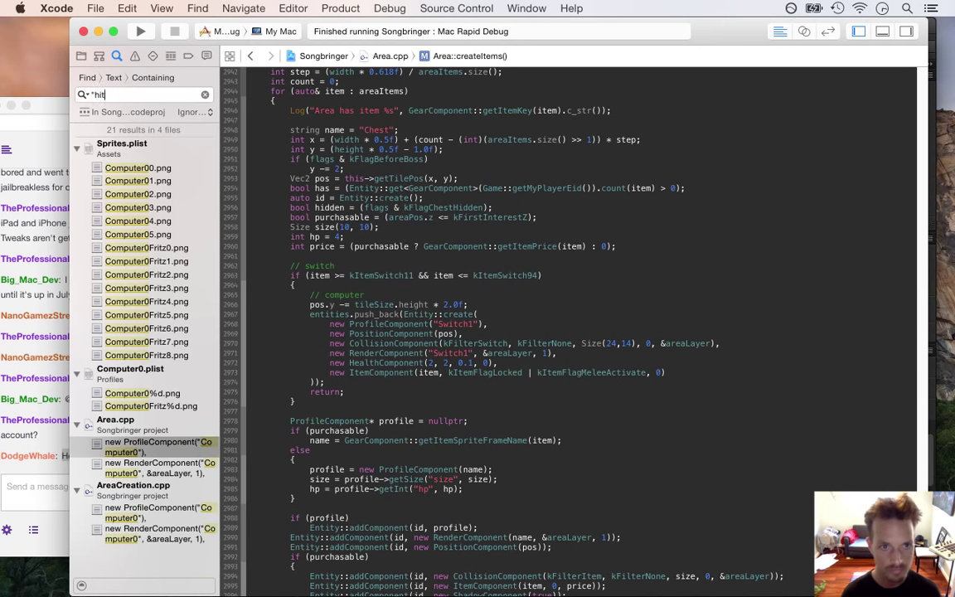
pyautogui.press('Return')
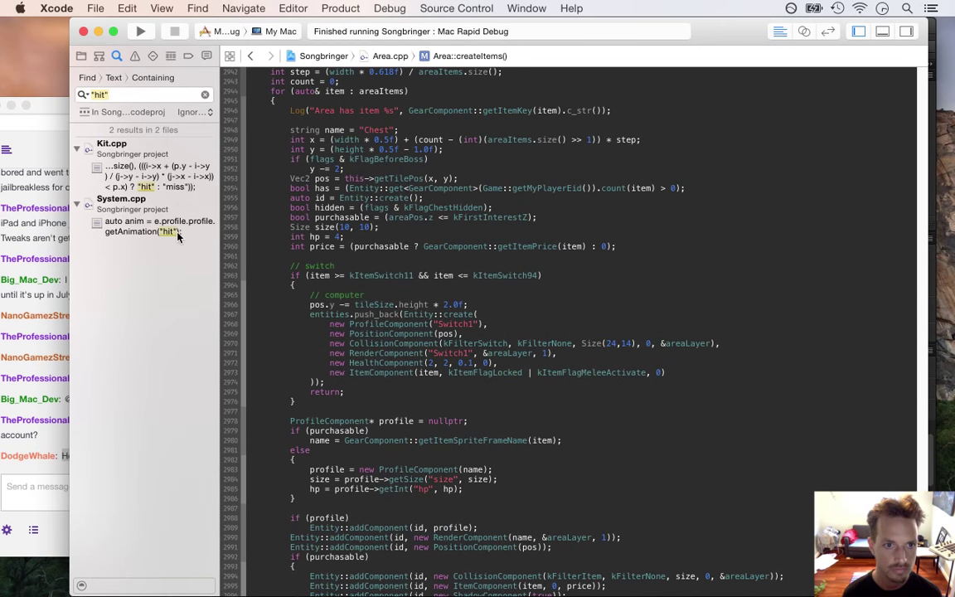
pyautogui.click(168, 228)
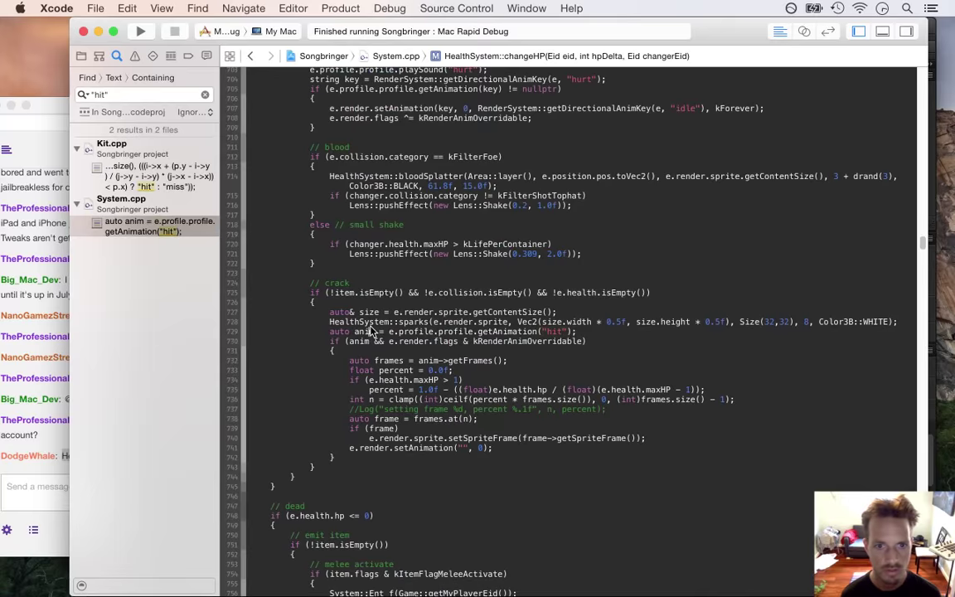
# - Examine how the crack block of HealthSystem::changeHP uses the anim variable to pick hit frames
pyautogui.click(365, 332)
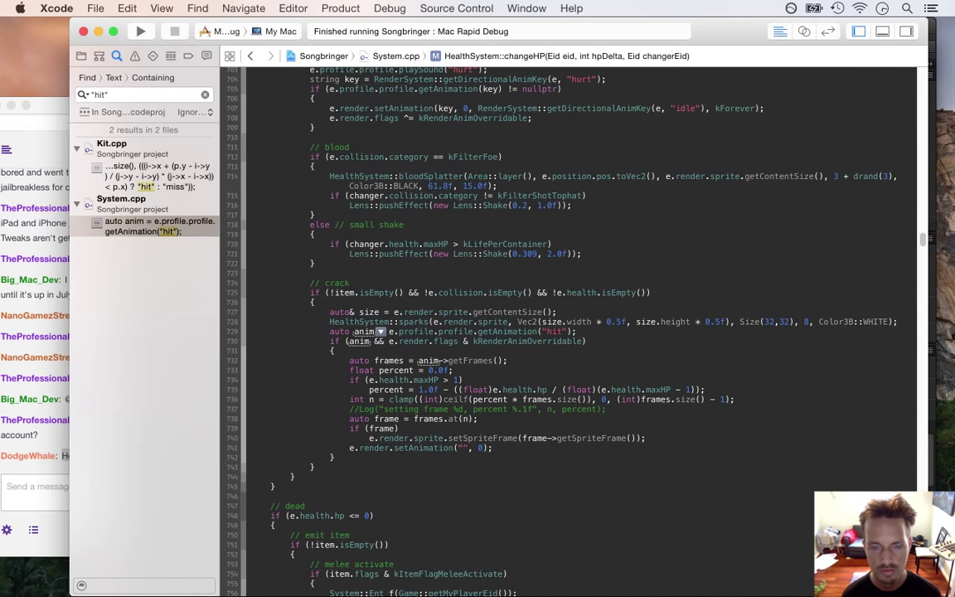
pyautogui.press('Up')
pyautogui.press('Up')
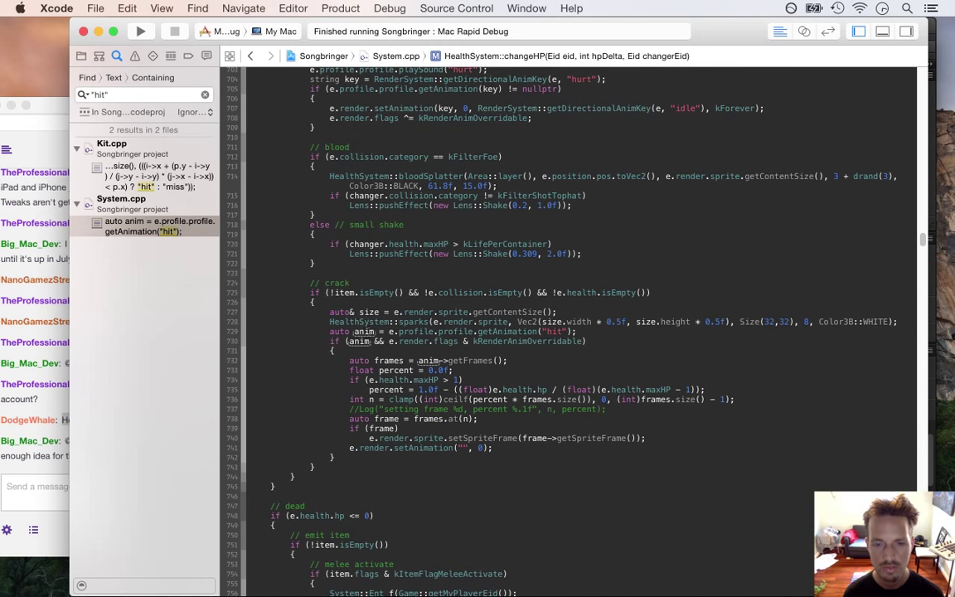
pyautogui.click(365, 332)
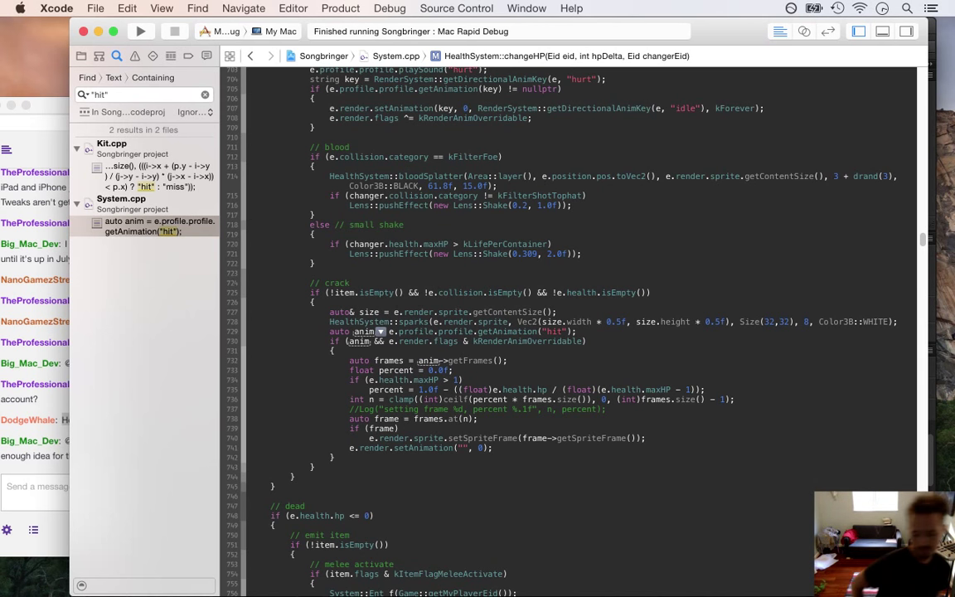
pyautogui.click(465, 350)
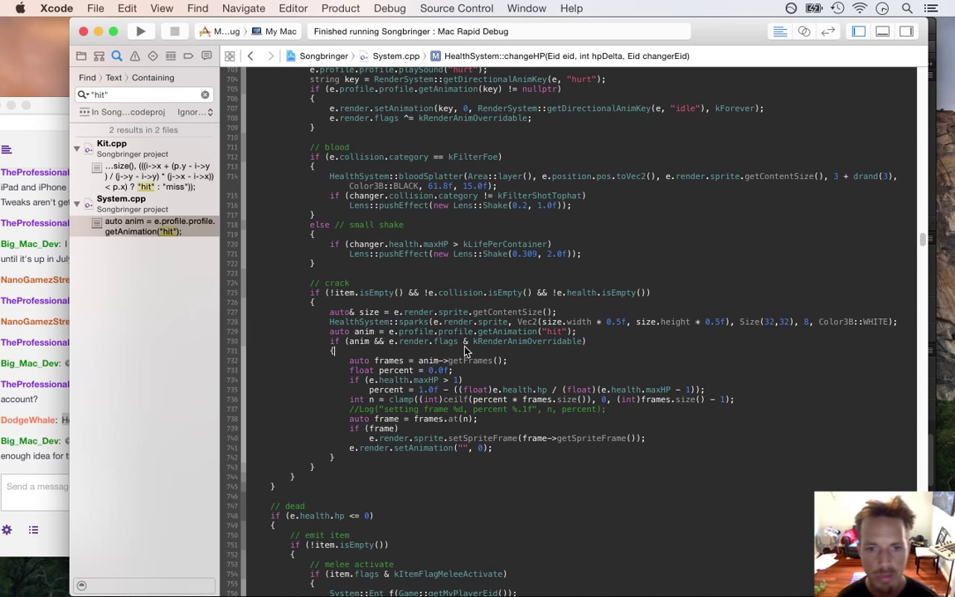
# - Switch to Photoshop and examine the Switch1.psd layer stack, from the lightning and rune layers to the base group
pyautogui.press('super+Tab')
pyautogui.press('super+Tab')
pyautogui.press('super+Tab')
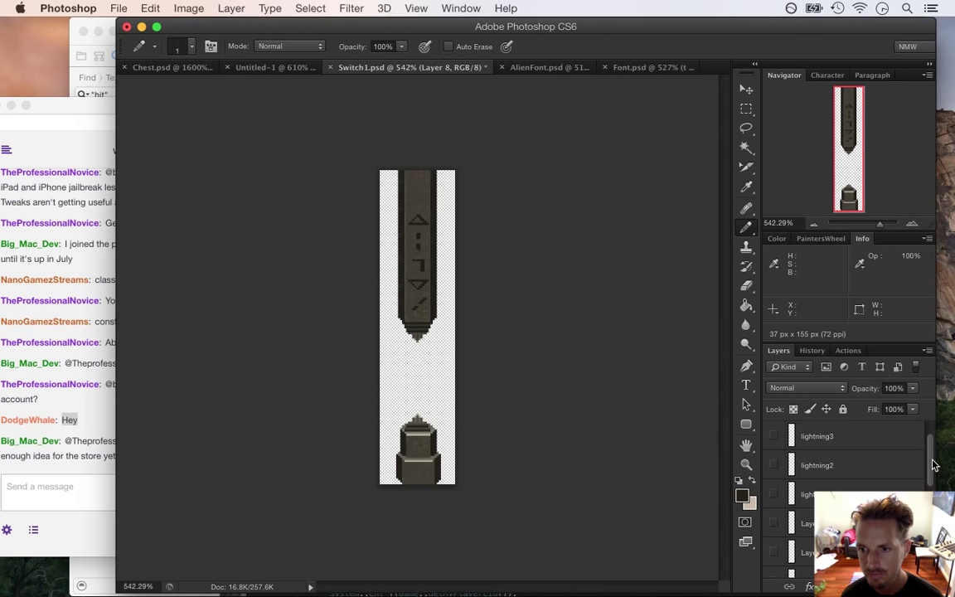
pyautogui.scroll(1, 932, 452)
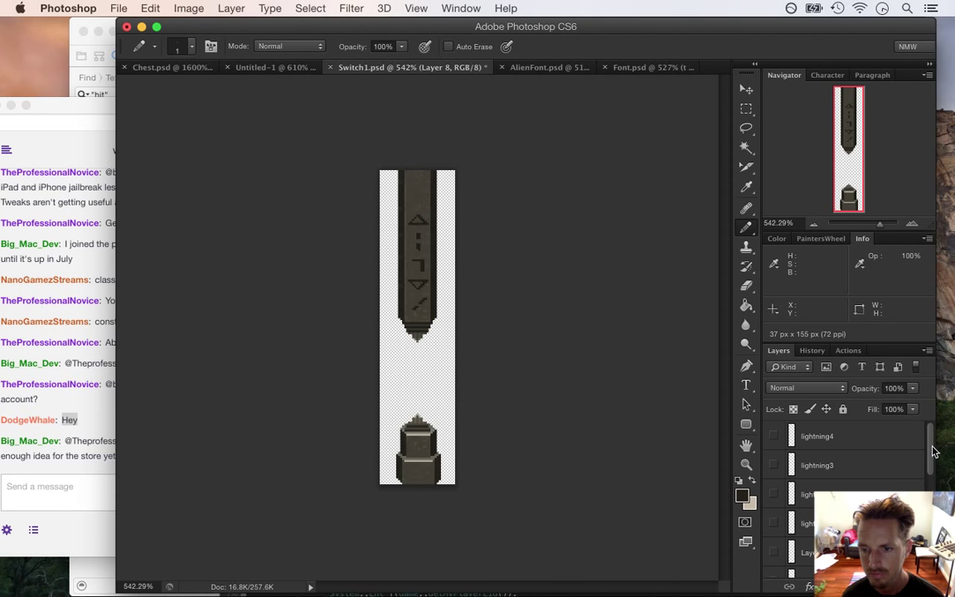
pyautogui.moveTo(931, 450); pyautogui.dragTo(930, 471)
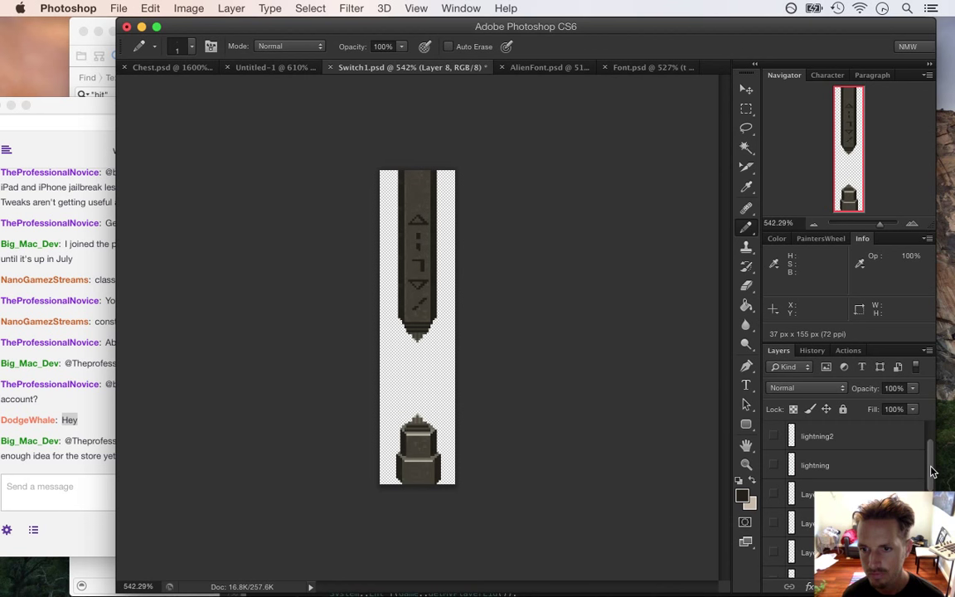
pyautogui.moveTo(932, 471); pyautogui.dragTo(935, 455)
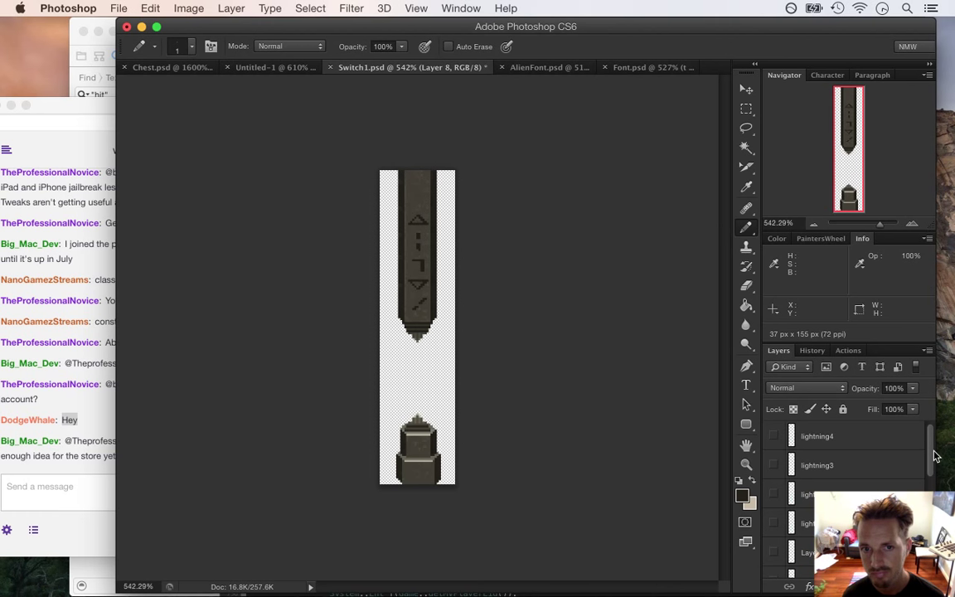
pyautogui.moveTo(934, 455); pyautogui.dragTo(934, 547)
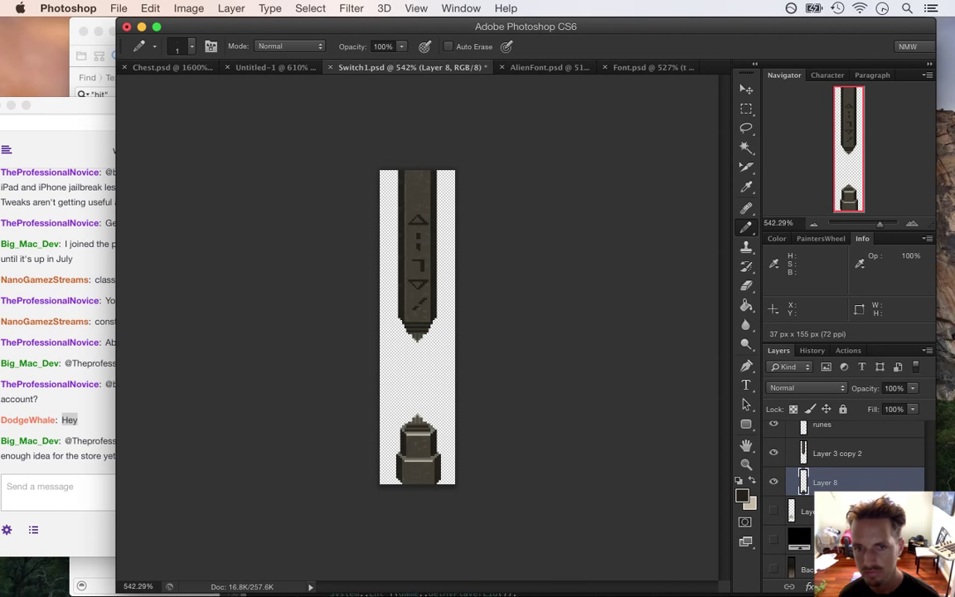
pyautogui.scroll(3, 845, 497)
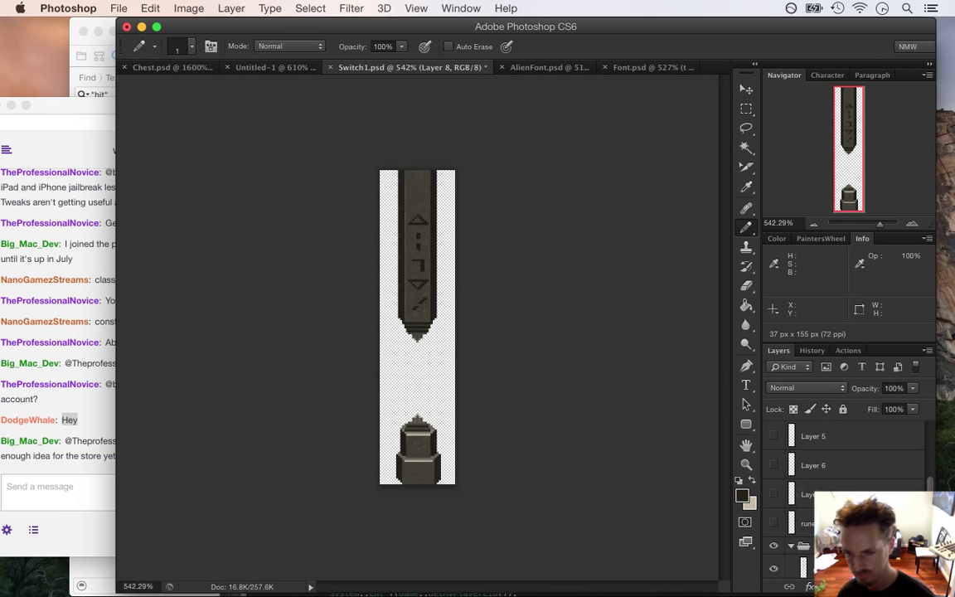
pyautogui.scroll(2, 922, 465)
pyautogui.scroll(2, 920, 452)
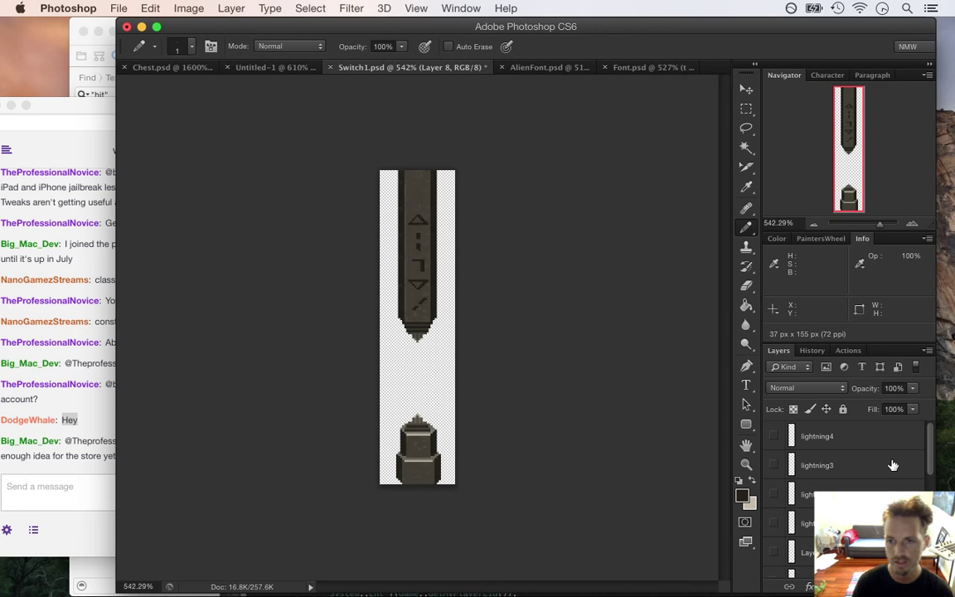
# - Switch to OBS to check the streaming status, decline exiting it and minimize its window
pyautogui.click(940, 397)
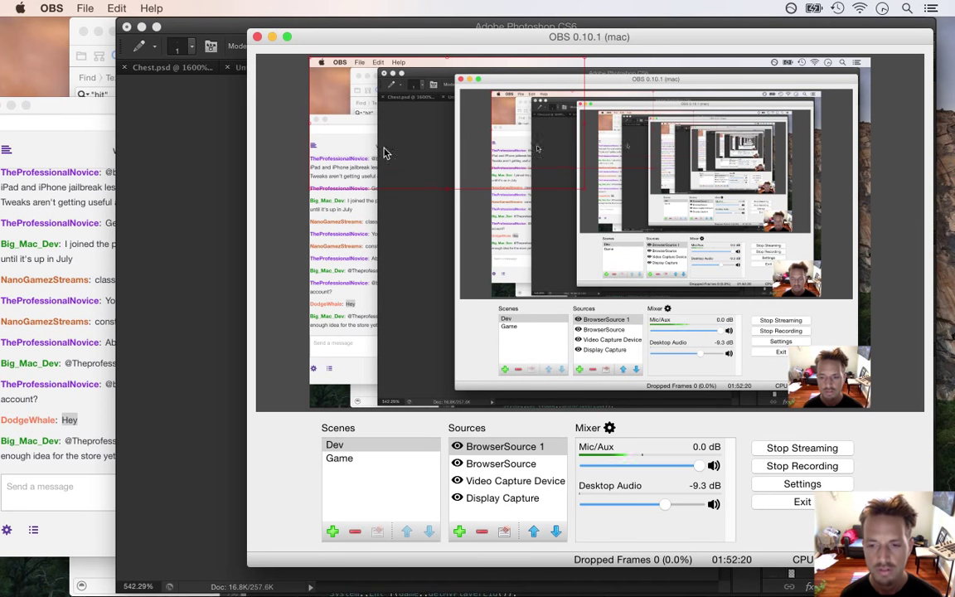
pyautogui.click(257, 37)
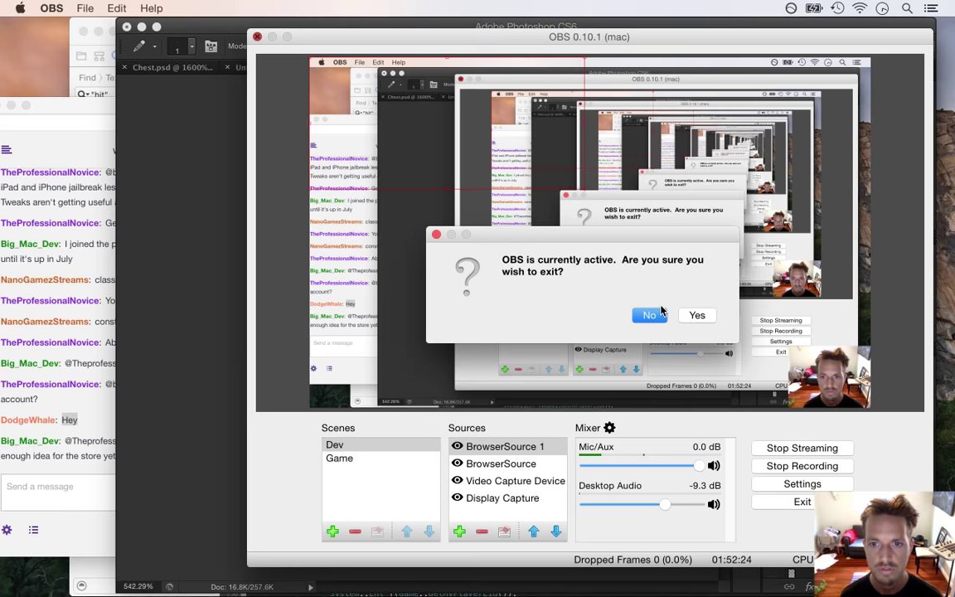
pyautogui.click(654, 314)
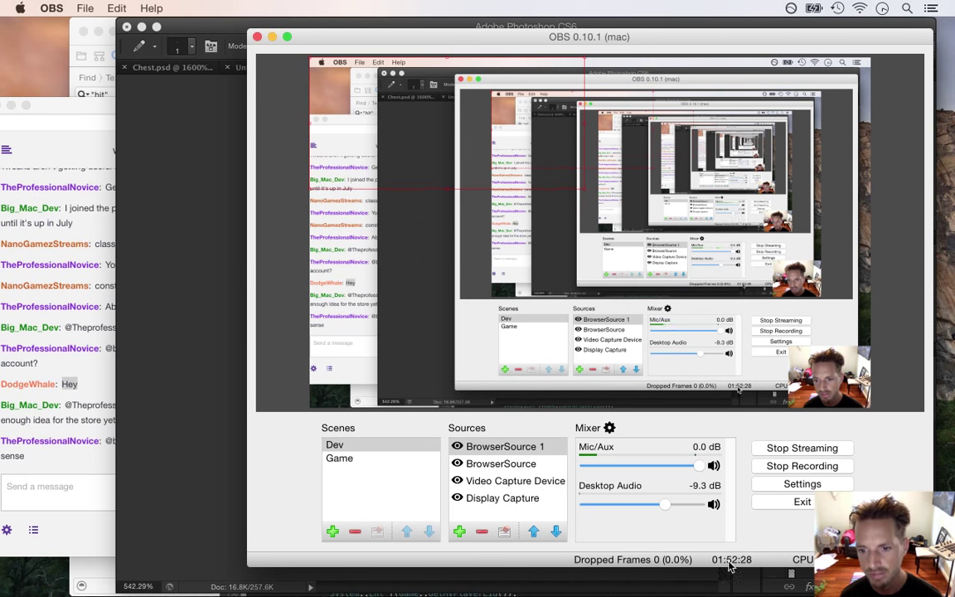
pyautogui.click(272, 37)
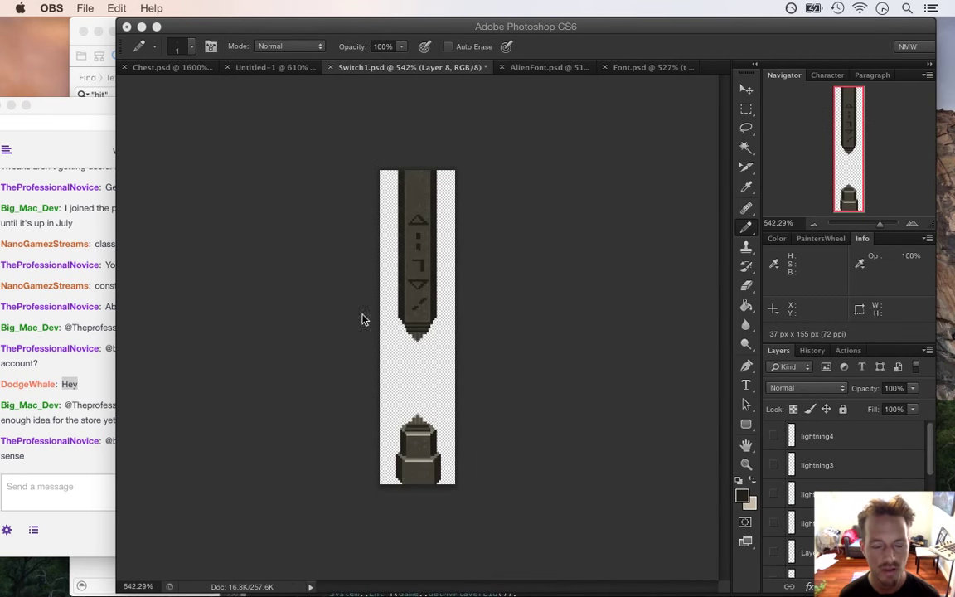
# - Switch to Xcode and open Area.cpp from the project files at the switch block of createItems
pyautogui.press('super+Tab')
pyautogui.press('super+Tab')
pyautogui.press('super+Tab')
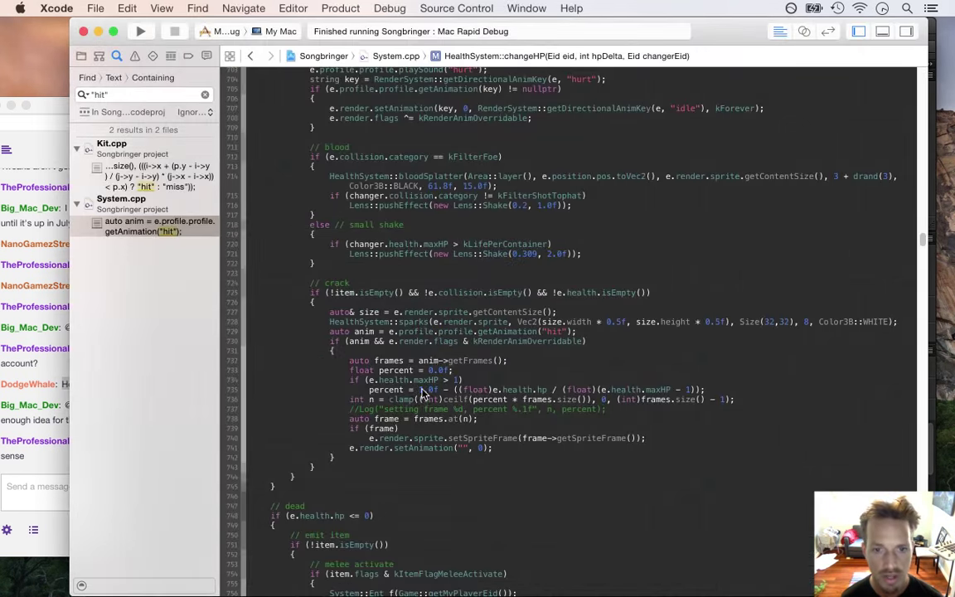
pyautogui.press('super+1')
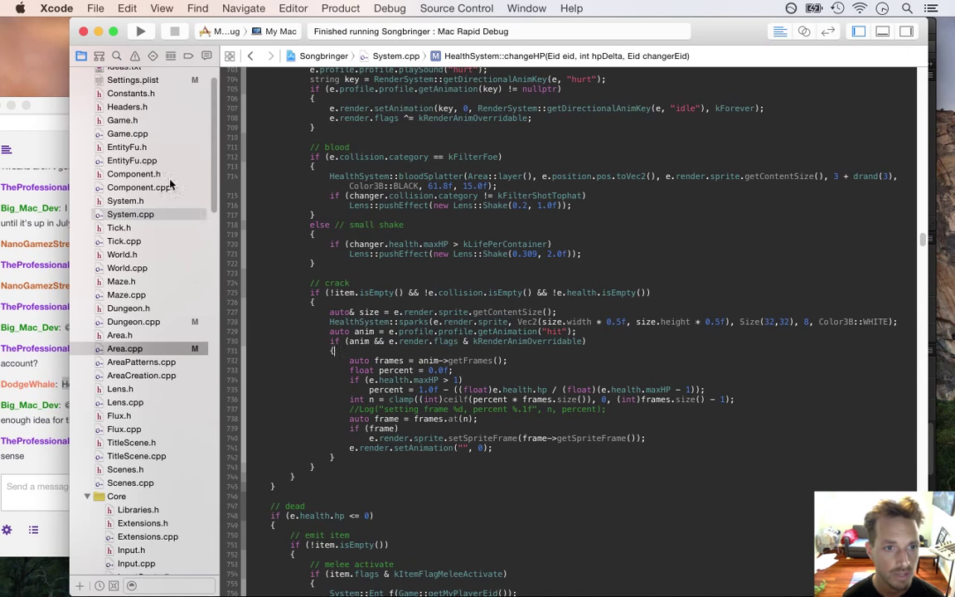
pyautogui.scroll(2, 166, 249)
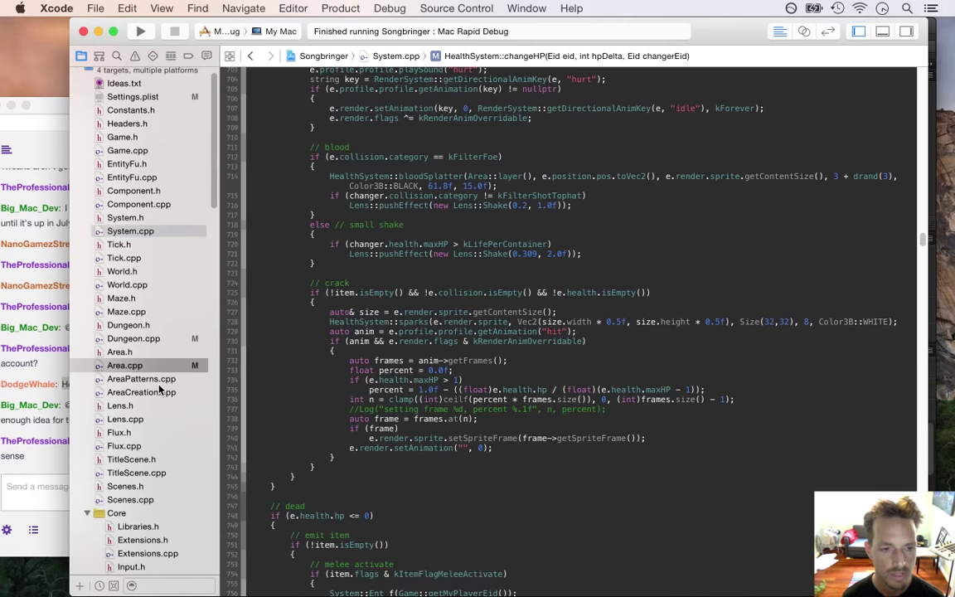
pyautogui.click(153, 339)
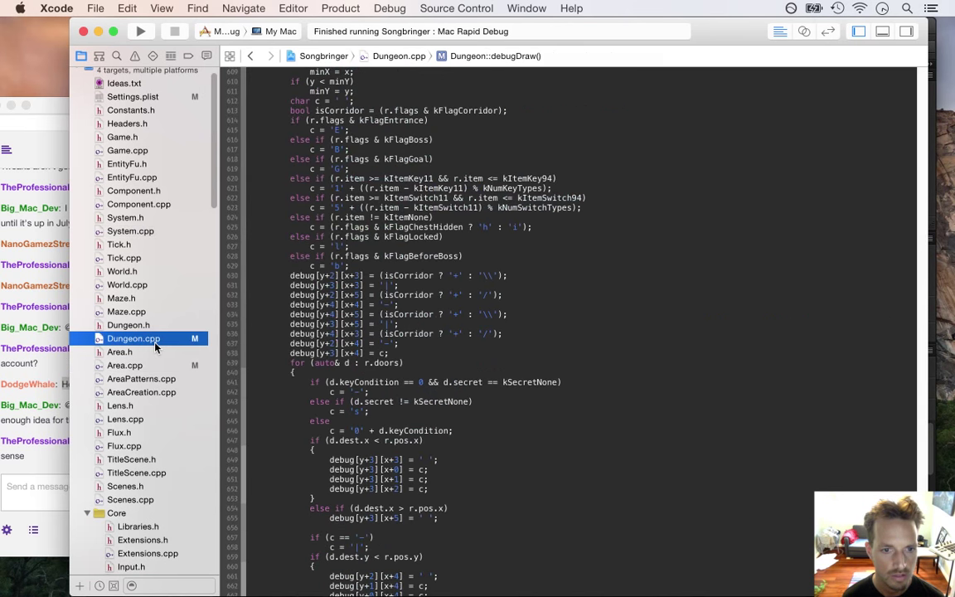
pyautogui.click(149, 365)
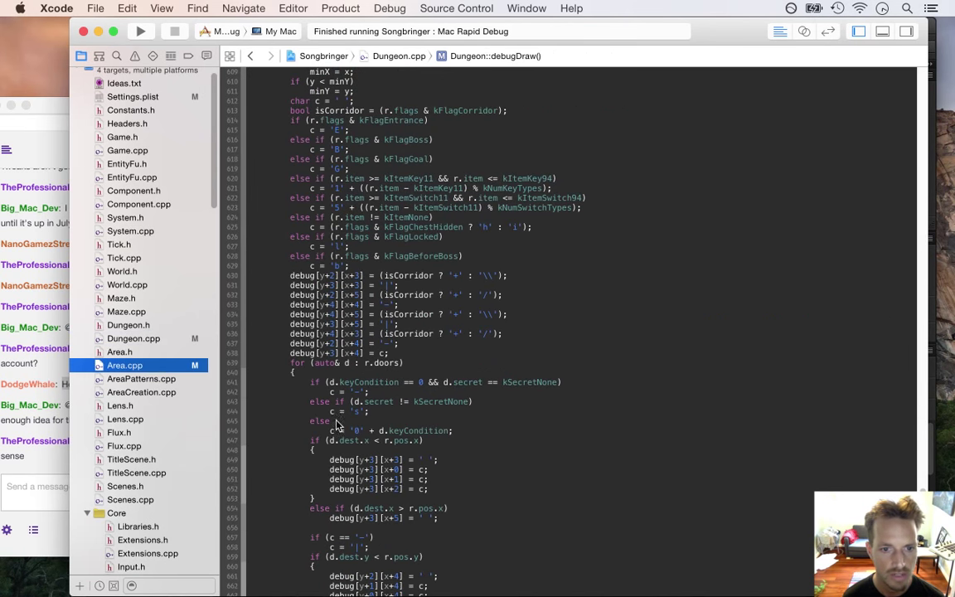
# - Below the switch's entities.push_back call, start declaring auto& sprite with a Kit::sprite call
pyautogui.click(409, 394)
pyautogui.press('Up')
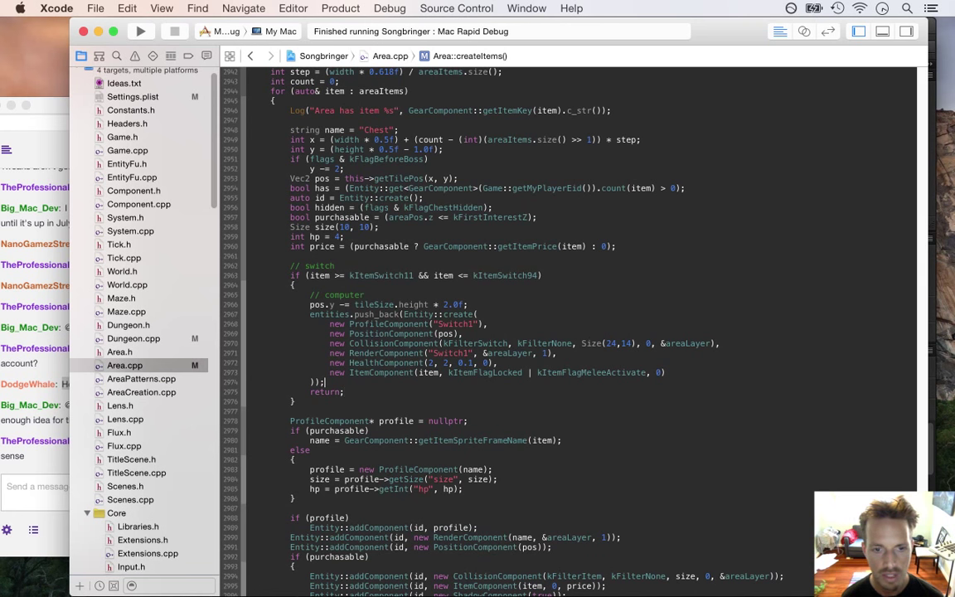
pyautogui.press('Return')
pyautogui.press('Return')
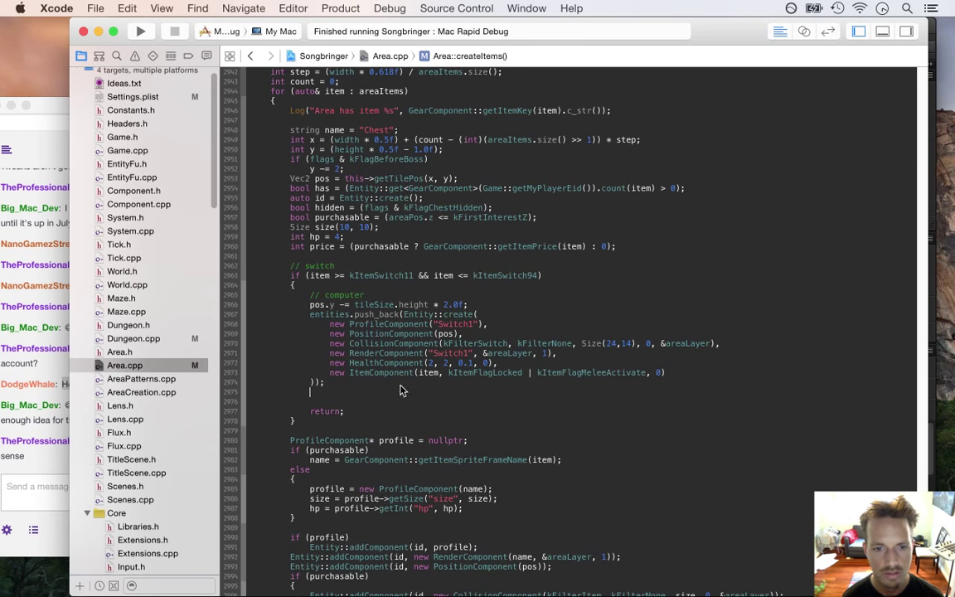
pyautogui.write('au')
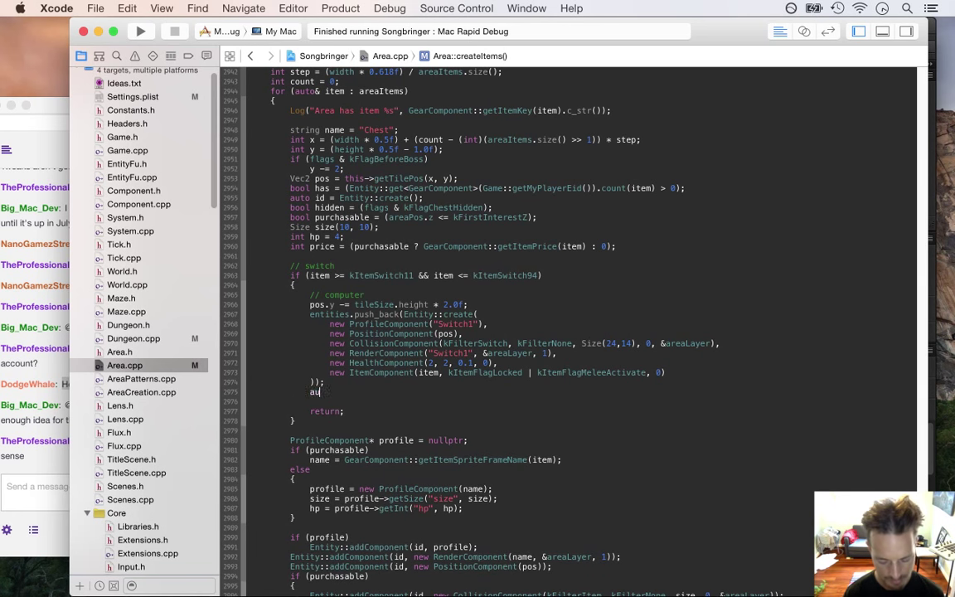
pyautogui.write('to& sprite')
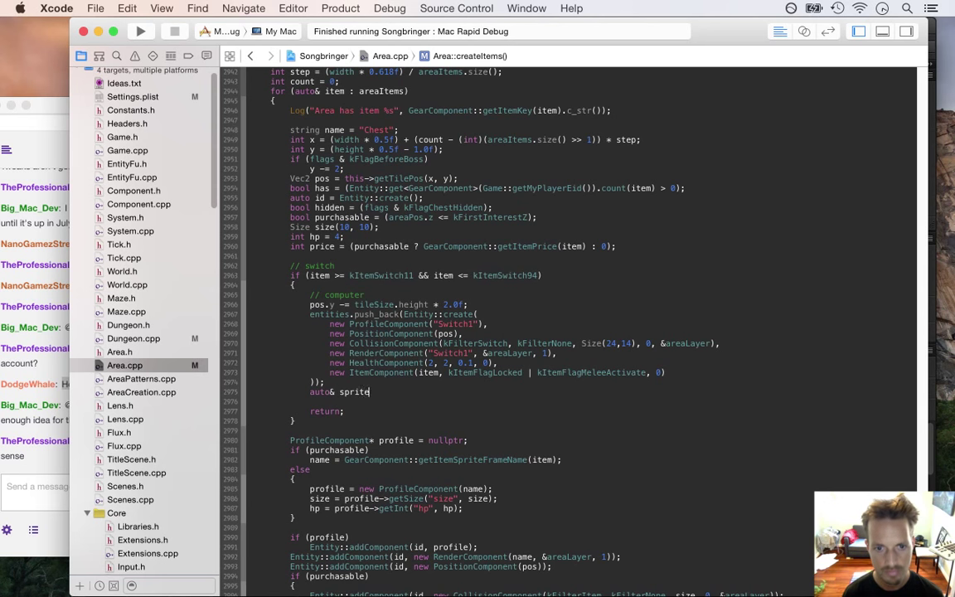
pyautogui.write(' = K')
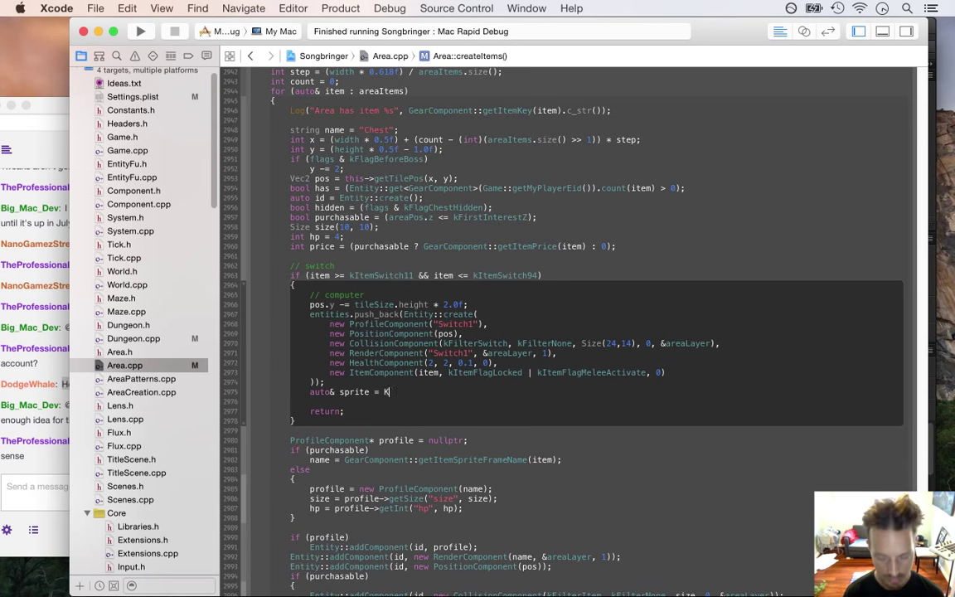
pyautogui.write('it::spr')
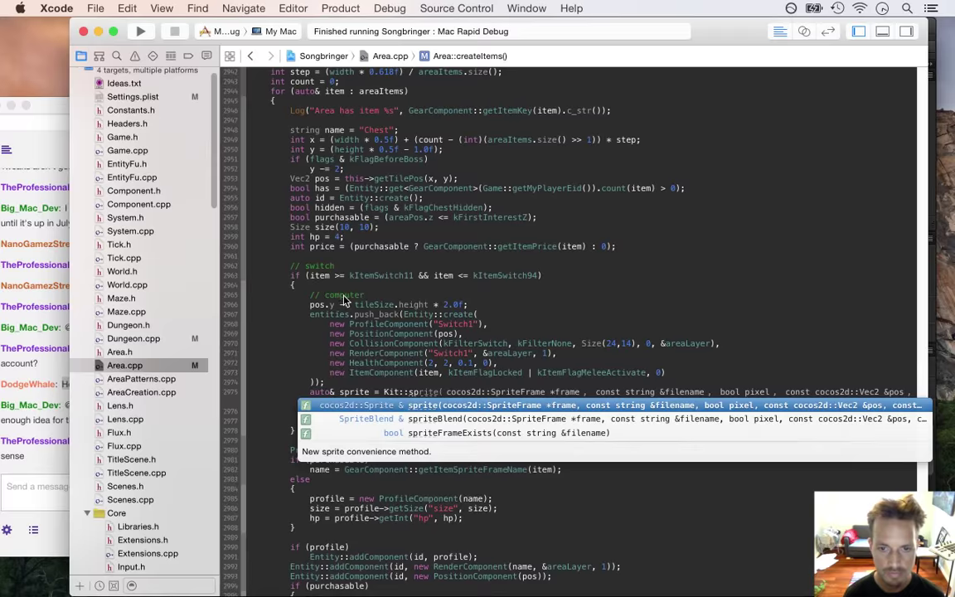
pyautogui.press('Return')
# - Fill the first Kit::sprite arguments with nullptr, "Switch1Lightning0.png" and true for pixel
pyautogui.write('nullptr, const string &filename , bool pixel , const cocos2d::Vec2 &pos ,')
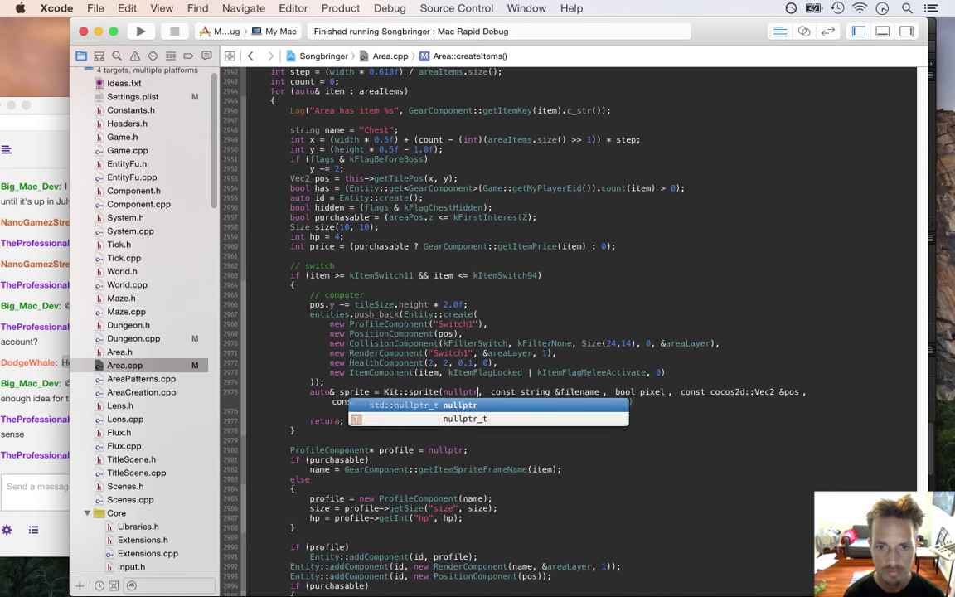
pyautogui.press('Tab')
pyautogui.write('"')
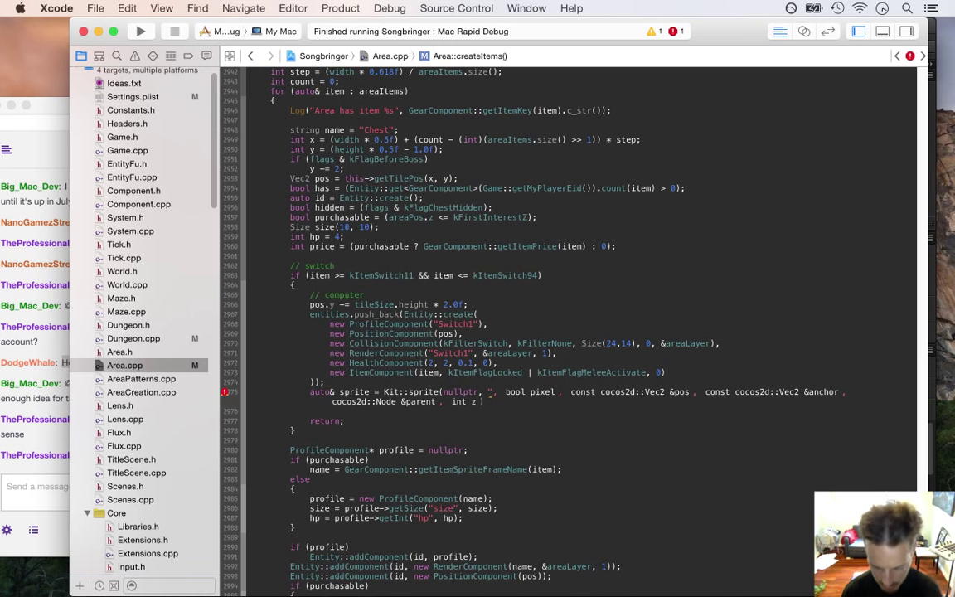
pyautogui.write('Switch1')
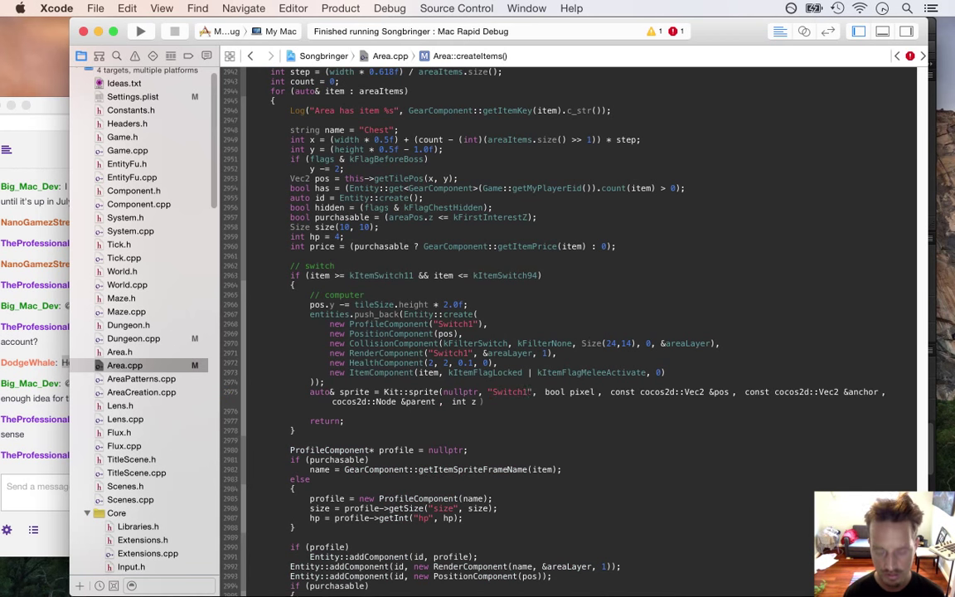
pyautogui.write('Lightning0.png')
pyautogui.press('Tab')
pyautogui.write('true')
pyautogui.press('Tab')
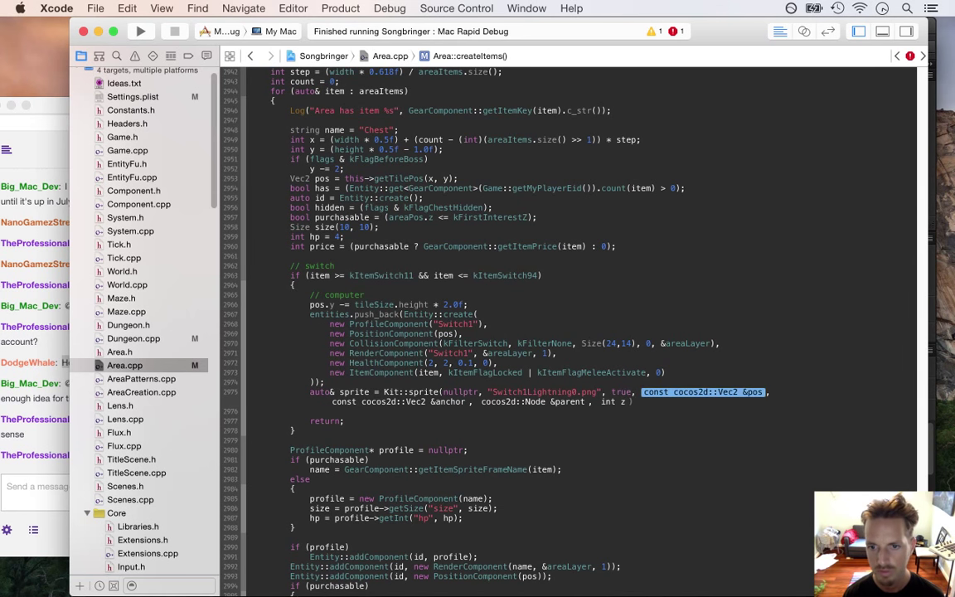
# - Set the lightning sprite's position argument to Vec2(24,0)
pyautogui.write('Vec')
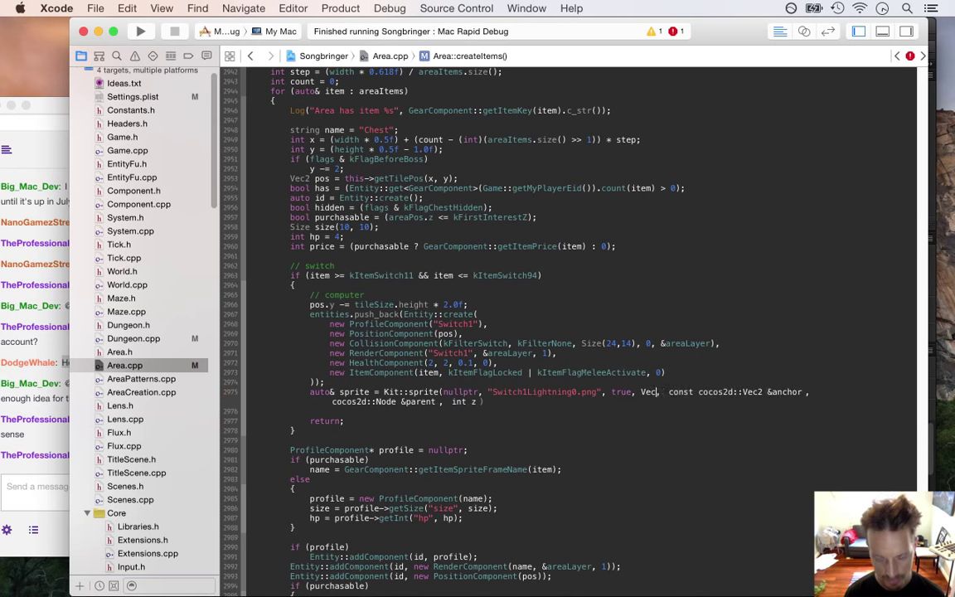
pyautogui.write('2')
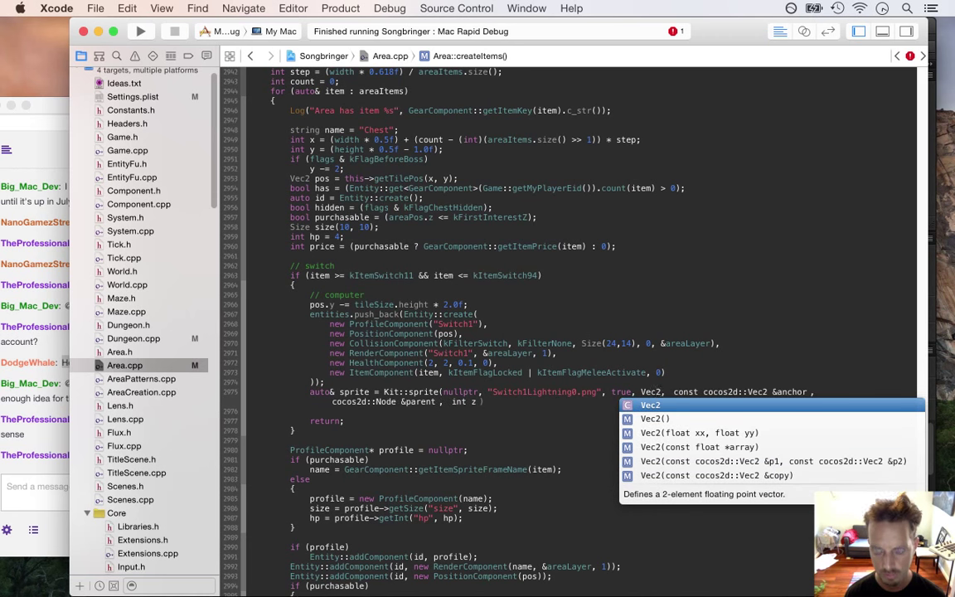
pyautogui.write(',')
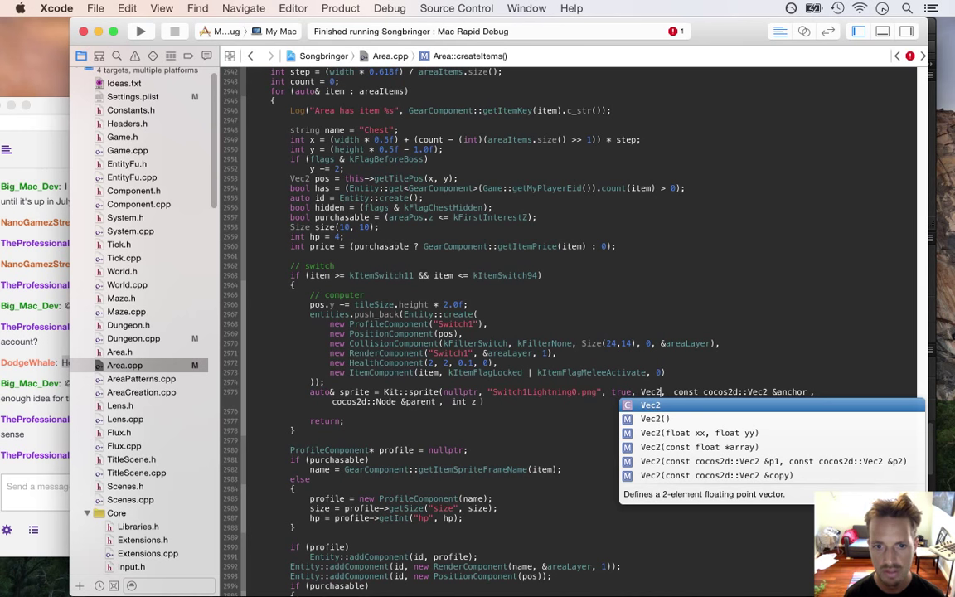
pyautogui.write('(24,')
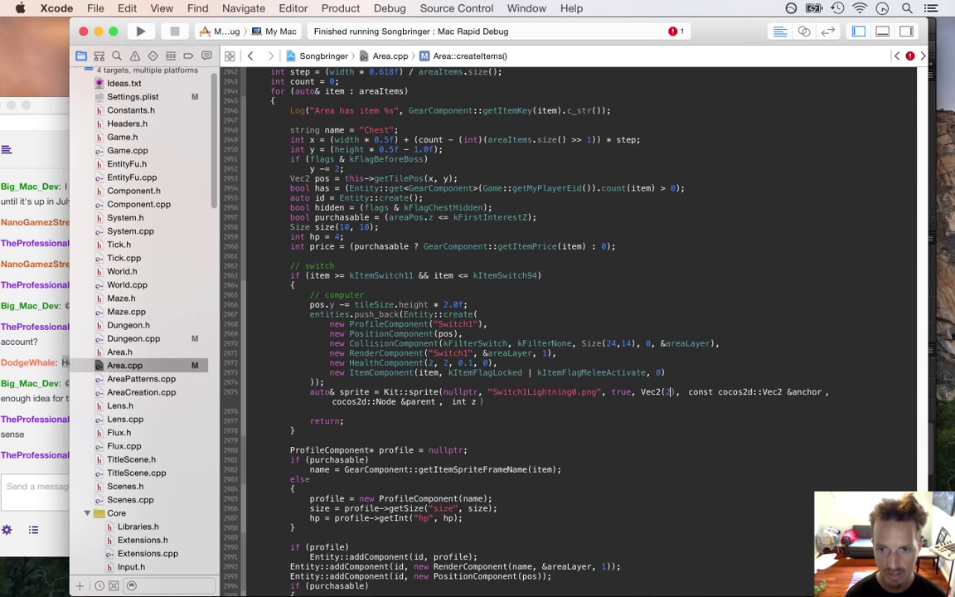
pyautogui.write('0')
pyautogui.press('Tab')
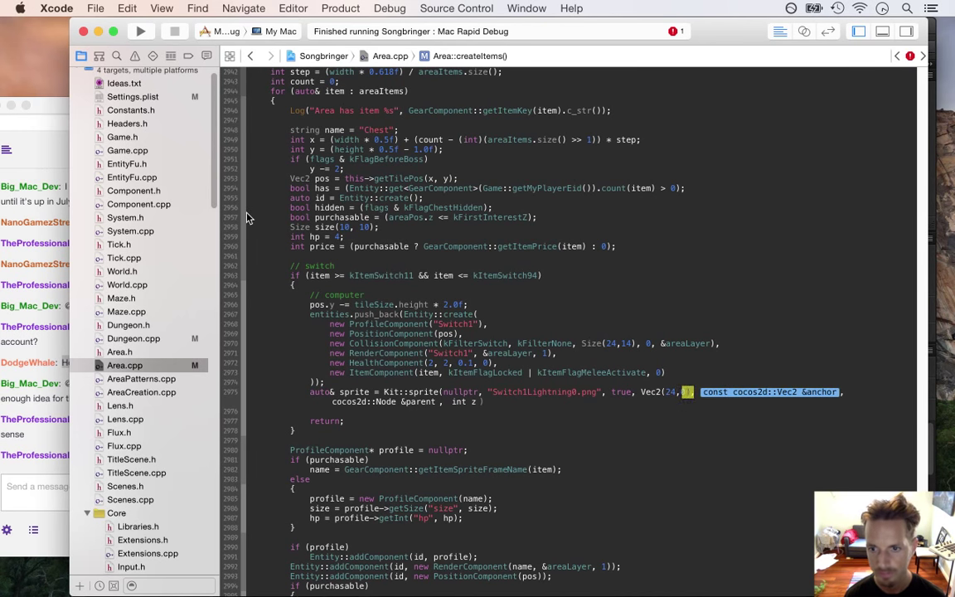
# - Set the lightning sprite's anchor argument to Vec2(0.5f,0.0f)
pyautogui.write('Vec2')
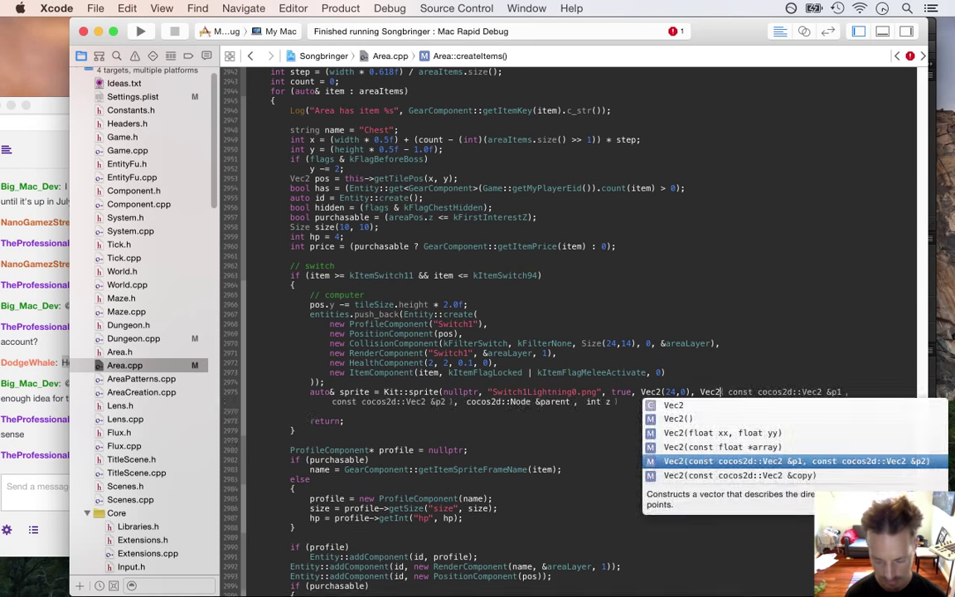
pyautogui.write('(0.5f,o.')
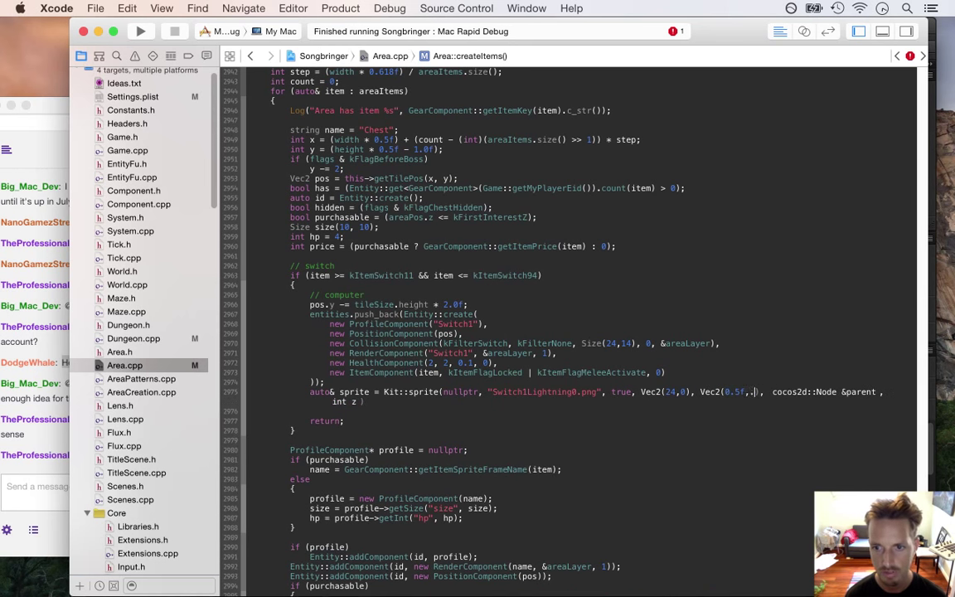
pyautogui.press('BackSpace')
pyautogui.press('BackSpace')
pyautogui.write('0.0f')
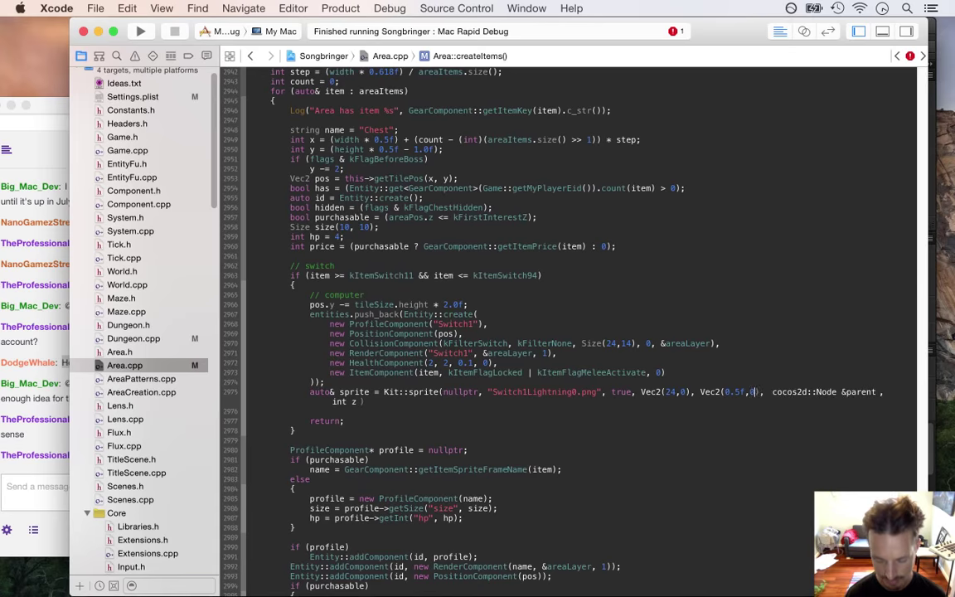
pyautogui.press('Tab')
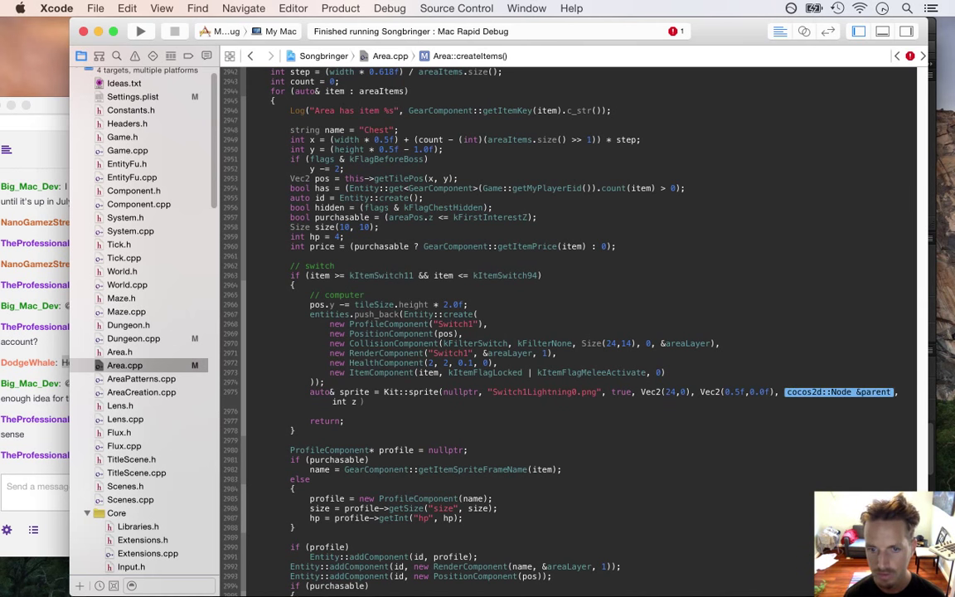
# - On a new line above the sprite declaration, start declaring auto& render with an Entity::get call
pyautogui.press('super+Left')
pyautogui.press('Return')
pyautogui.press('Up')
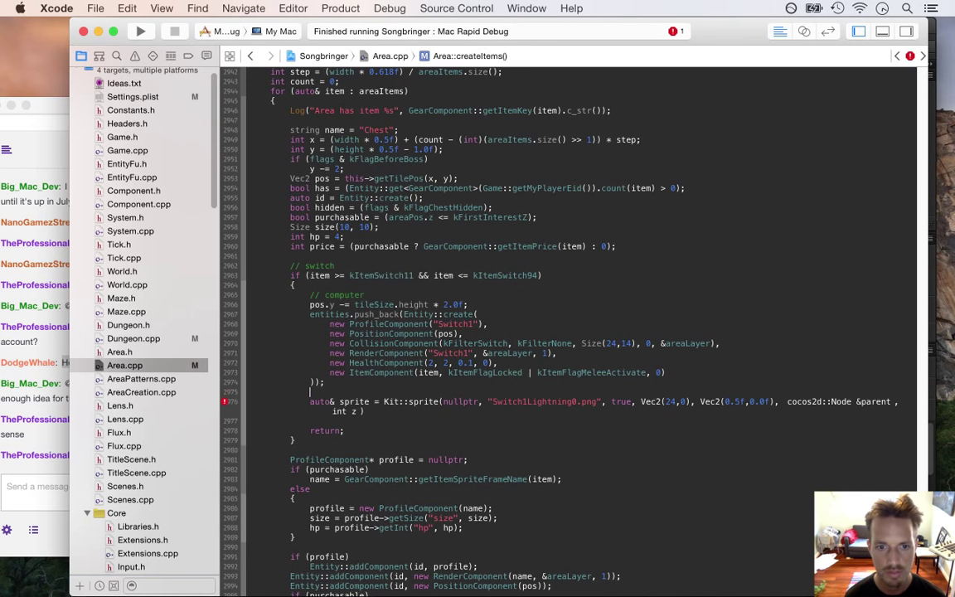
pyautogui.write('auto')
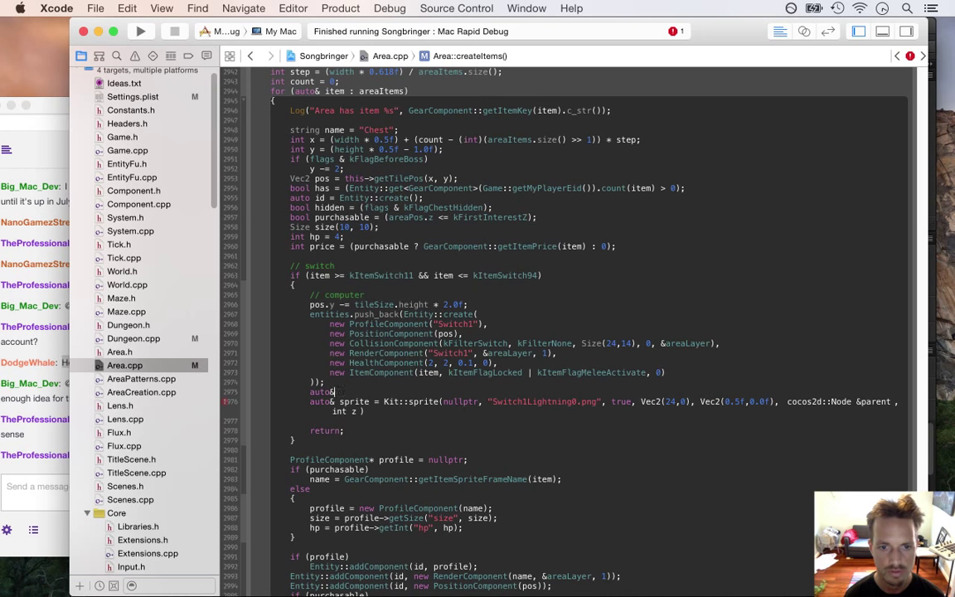
pyautogui.write('& render = ')
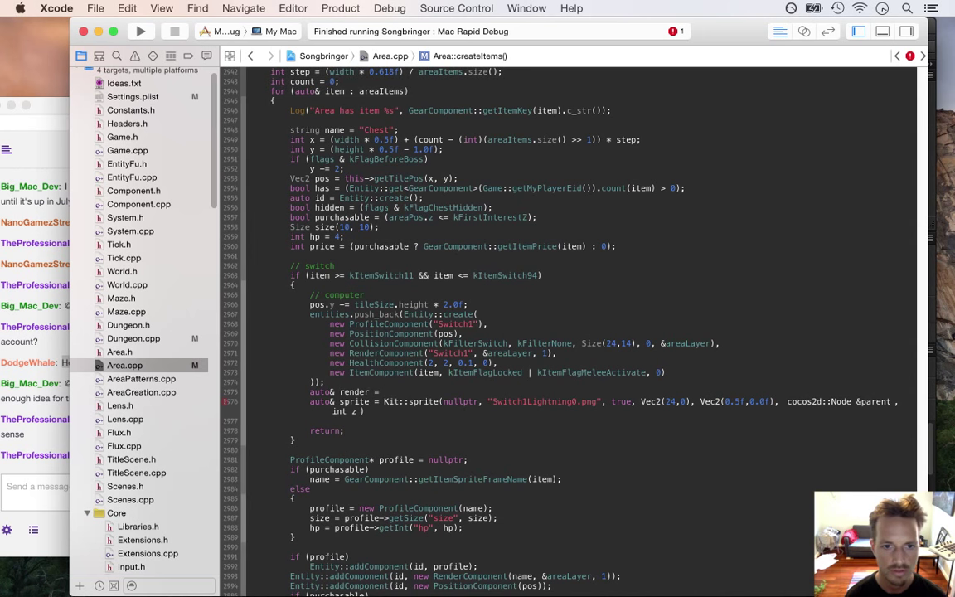
pyautogui.write('Entity::')
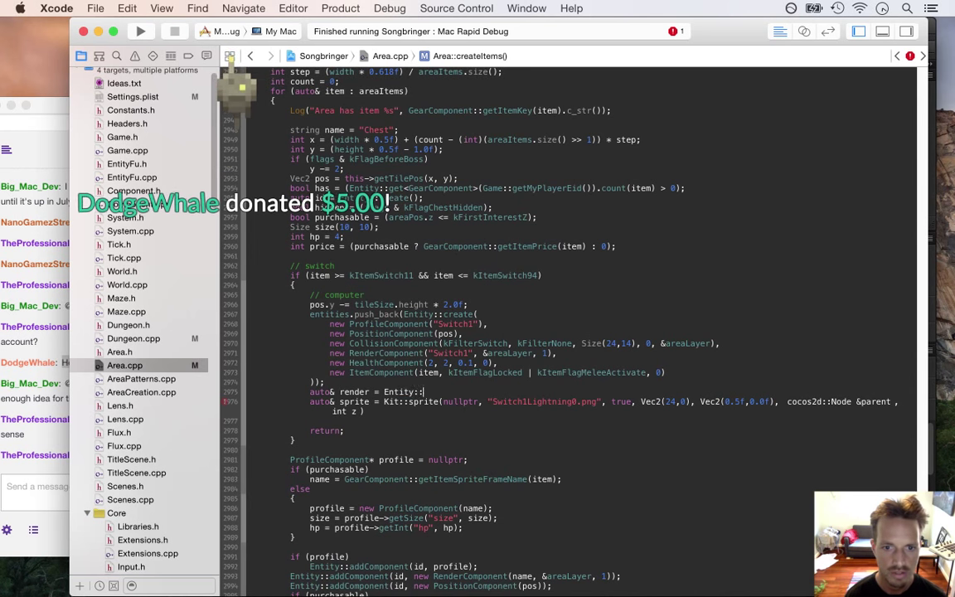
pyautogui.write('creat')
pyautogui.press('BackSpace')
pyautogui.press('BackSpace')
pyautogui.press('BackSpace')
pyautogui.press('BackSpace')
pyautogui.press('BackSpace')
pyautogui.write('get')
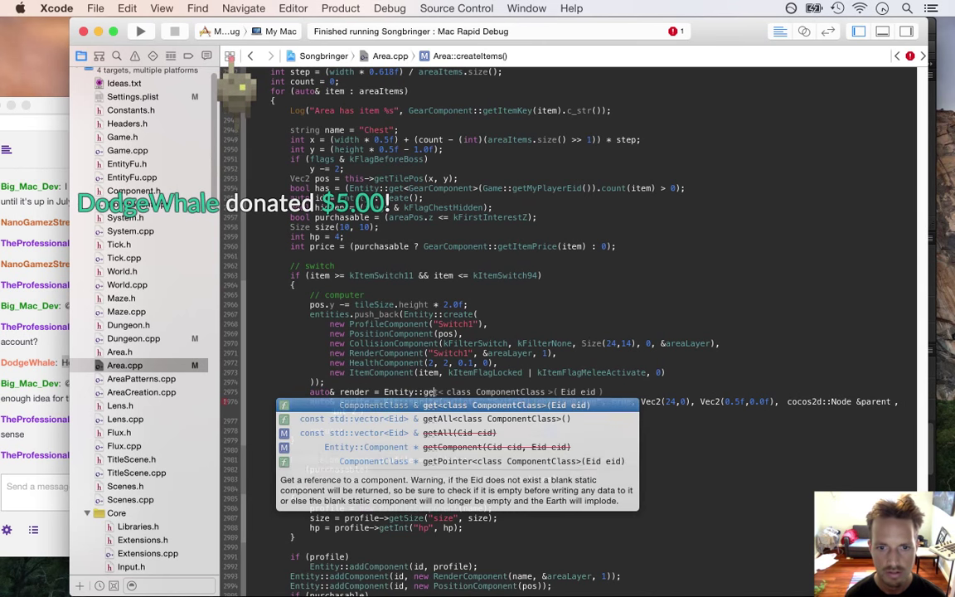
# - Complete the render declaration as Entity::get<RenderComponent>(entities.back());
pyautogui.press('Return')
pyautogui.write('RenderComp')
pyautogui.press('Return')
pyautogui.press('Tab')
pyautogui.write('entities.ba')
pyautogui.press('Return')
pyautogui.write(';')
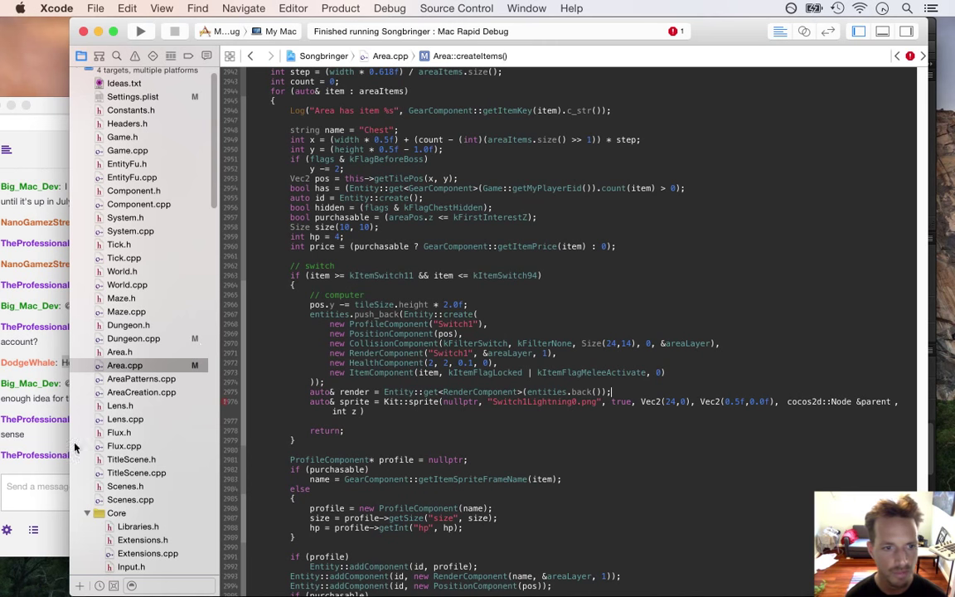
# - Complete the lightning sprite declaration with render.sprite as the parent argument and 1 as the z argument
pyautogui.click(65, 446)
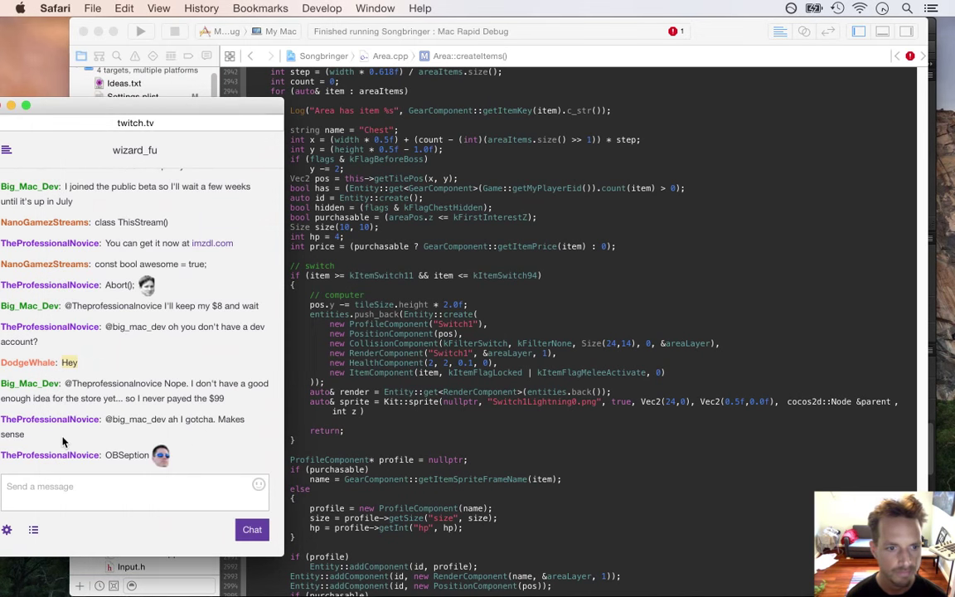
pyautogui.click(487, 412)
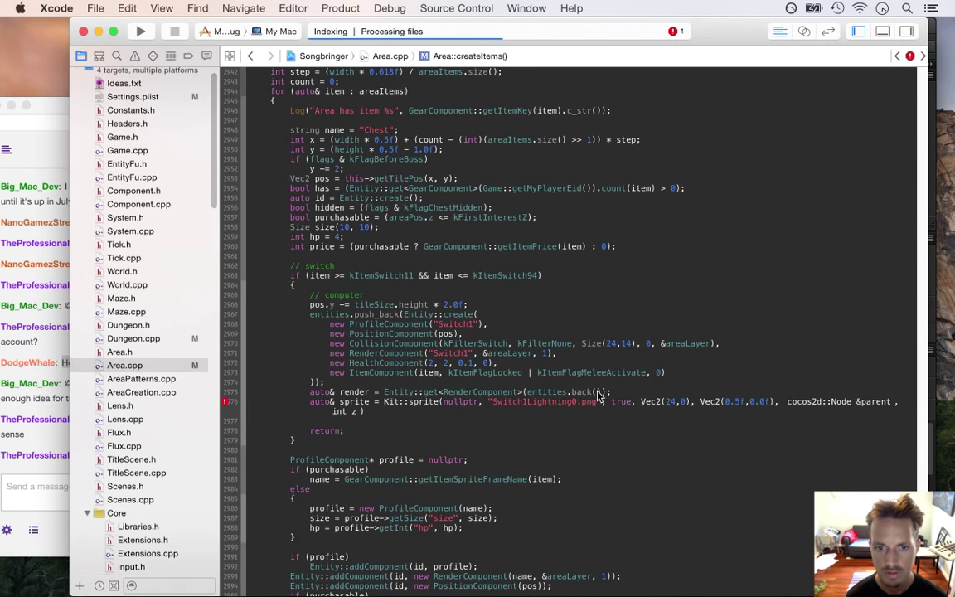
pyautogui.press('Tab')
pyautogui.write('render.sp')
pyautogui.press('Return')
pyautogui.press('Tab')
pyautogui.write('1);')
pyautogui.press('Return')
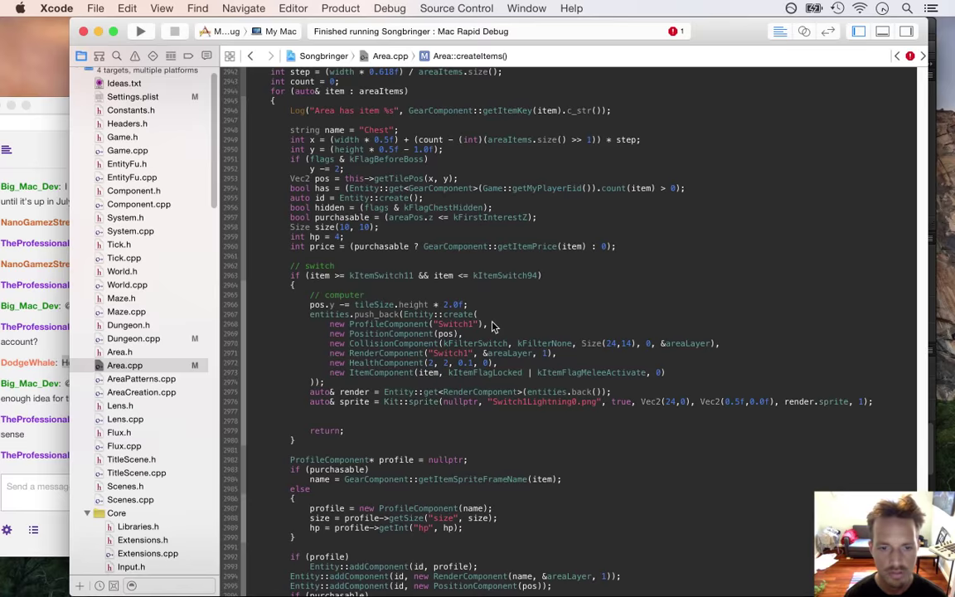
# - Below the sprite declaration, declare auto& anim = Kit::anim("Switch1Lightning%d.png");
pyautogui.write('auto')
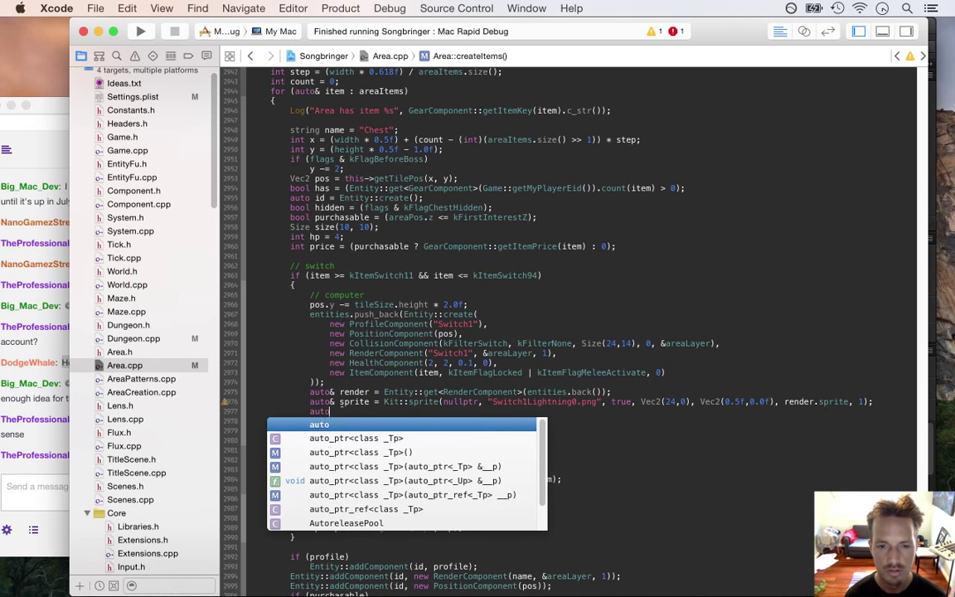
pyautogui.write('& anim =')
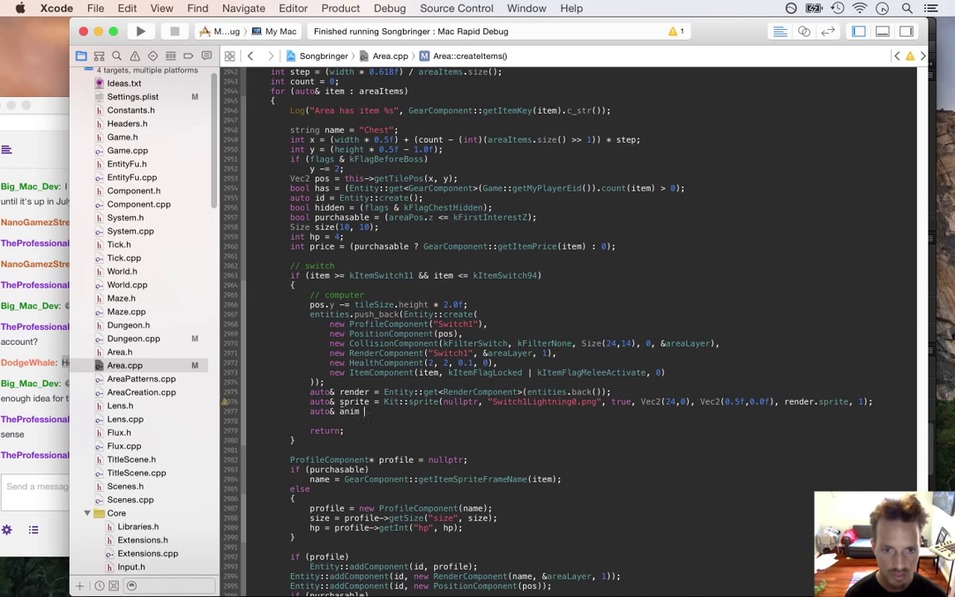
pyautogui.write('it::anim')
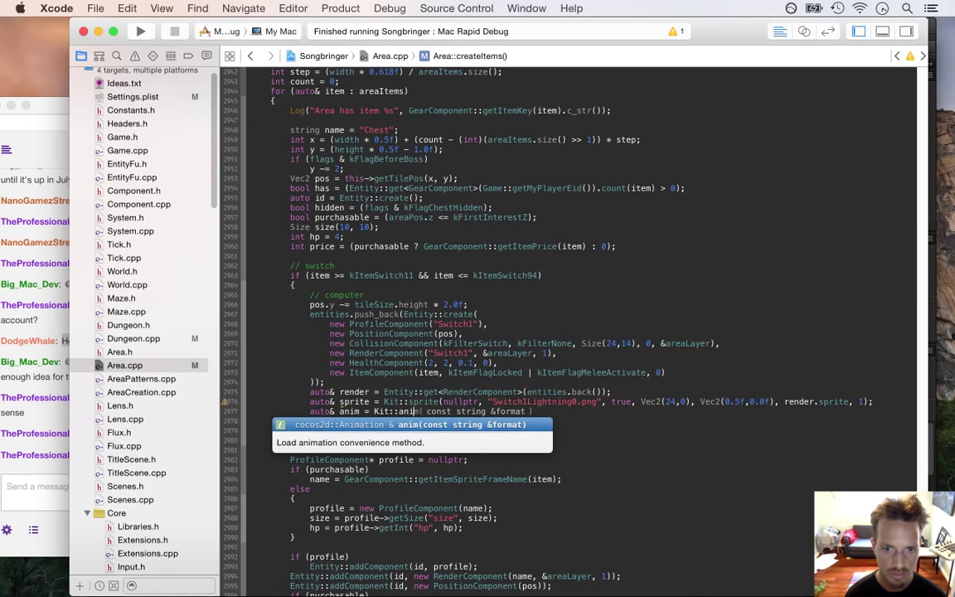
pyautogui.press('Return')
pyautogui.write('"");')
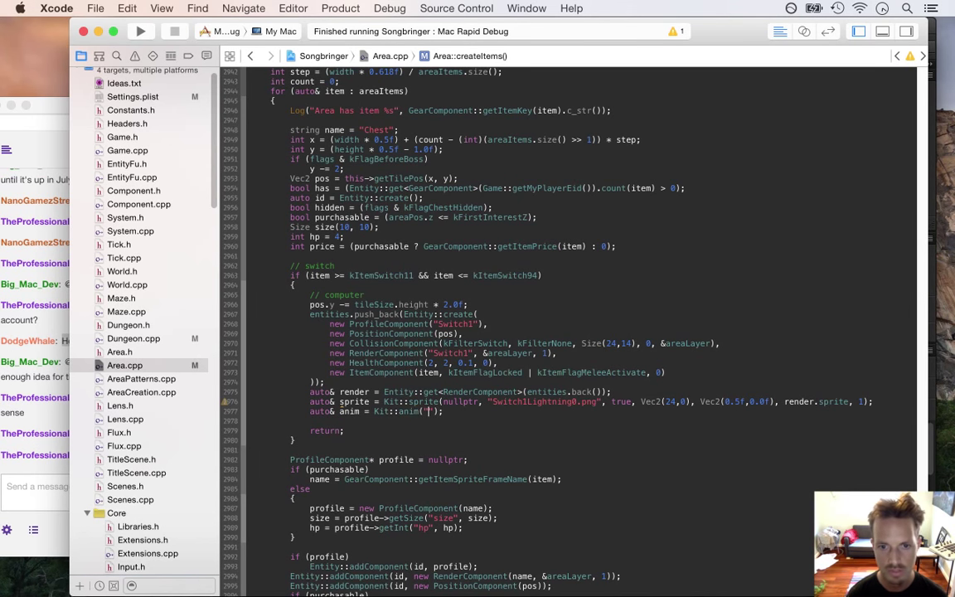
pyautogui.press('Left')
pyautogui.press('Left')
pyautogui.press('Left')
pyautogui.write('Switch')
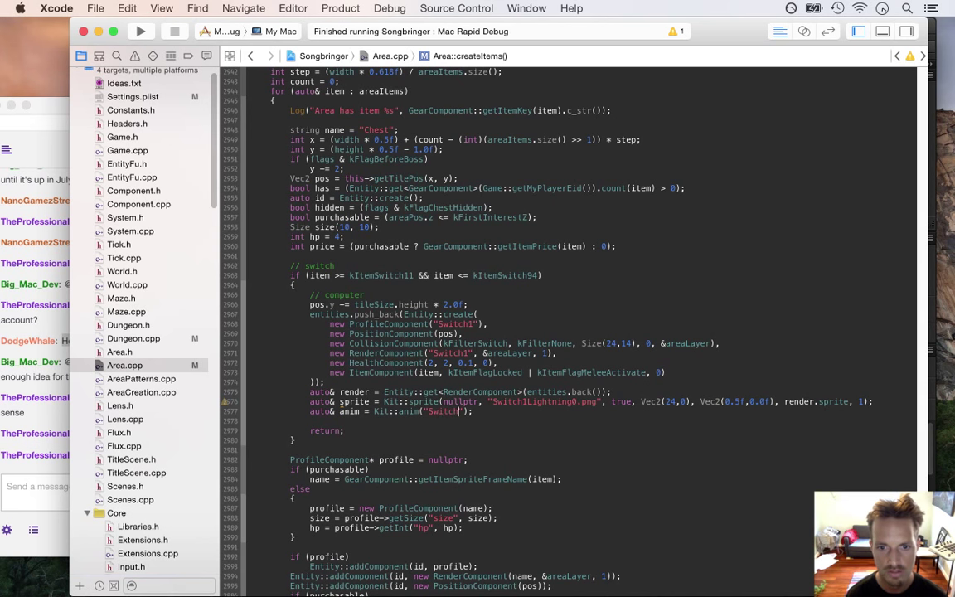
pyautogui.write('1Lightning')
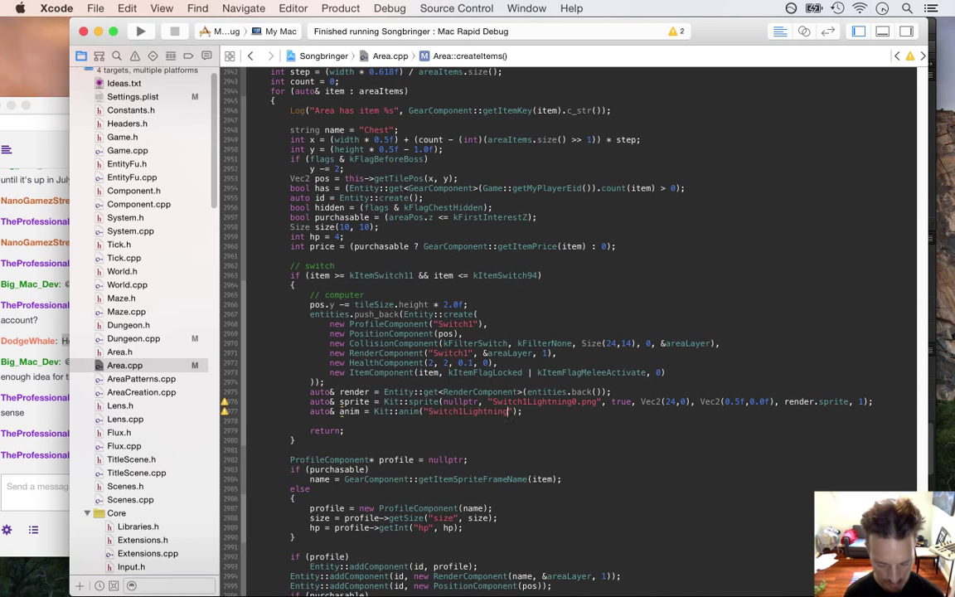
pyautogui.write('0d.png')
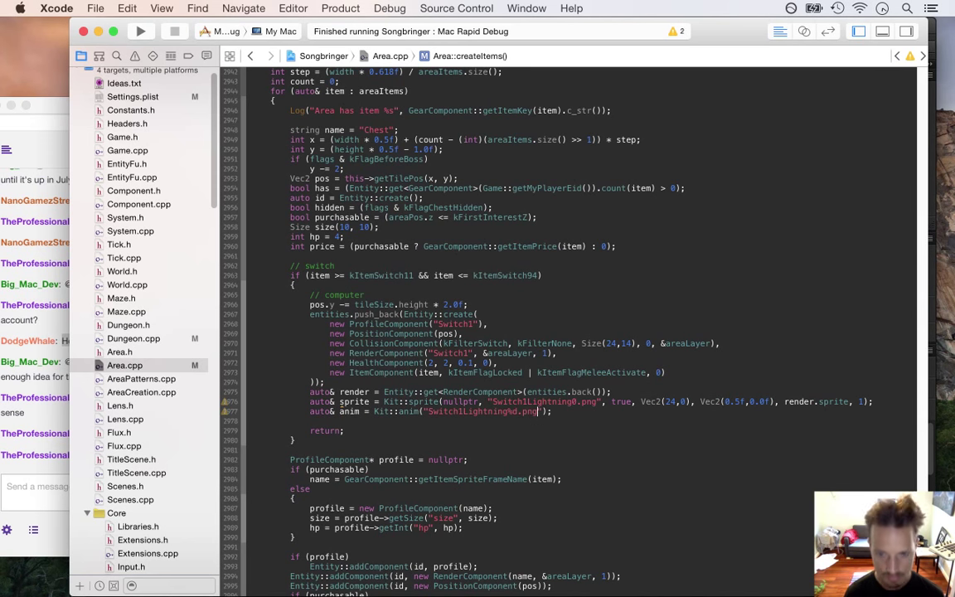
# - On a new line below the anim declaration, start a sprite.runAction call containing RepeatForever::create
pyautogui.press('super+Right')
pyautogui.press('Return')
pyautogui.write('sprite.runAction(a')
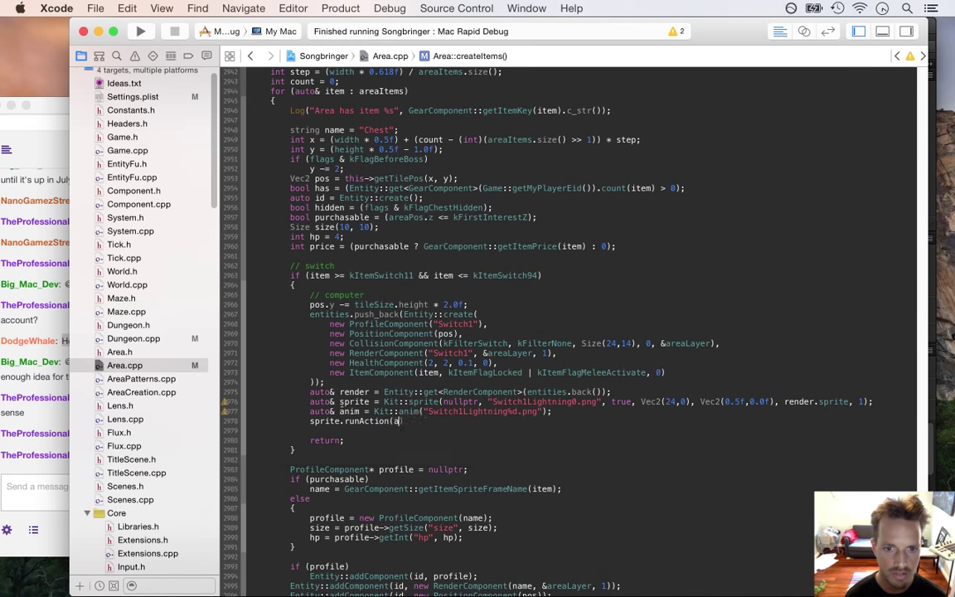
pyautogui.press('BackSpace')
pyautogui.write('s')
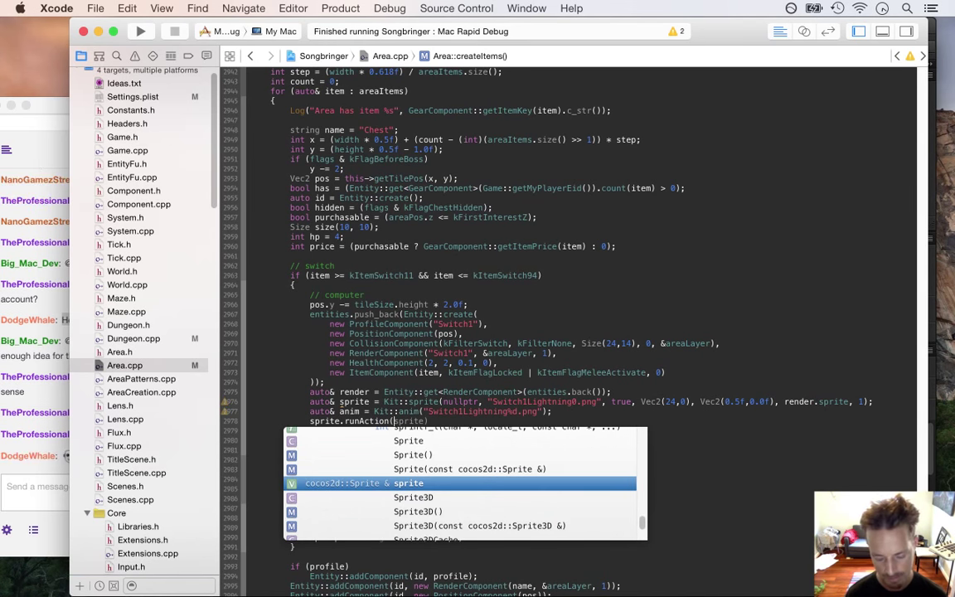
pyautogui.press('BackSpace')
pyautogui.write('RepeatFp')
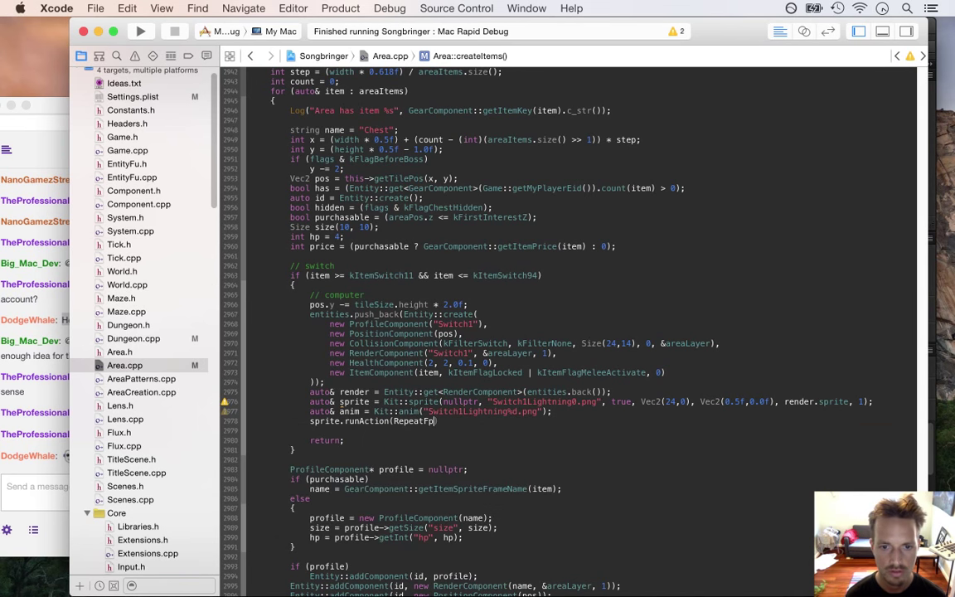
pyautogui.press('Escape')
pyautogui.press('Return')
pyautogui.write(')')
pyautogui.write('c')
pyautogui.press('Return')
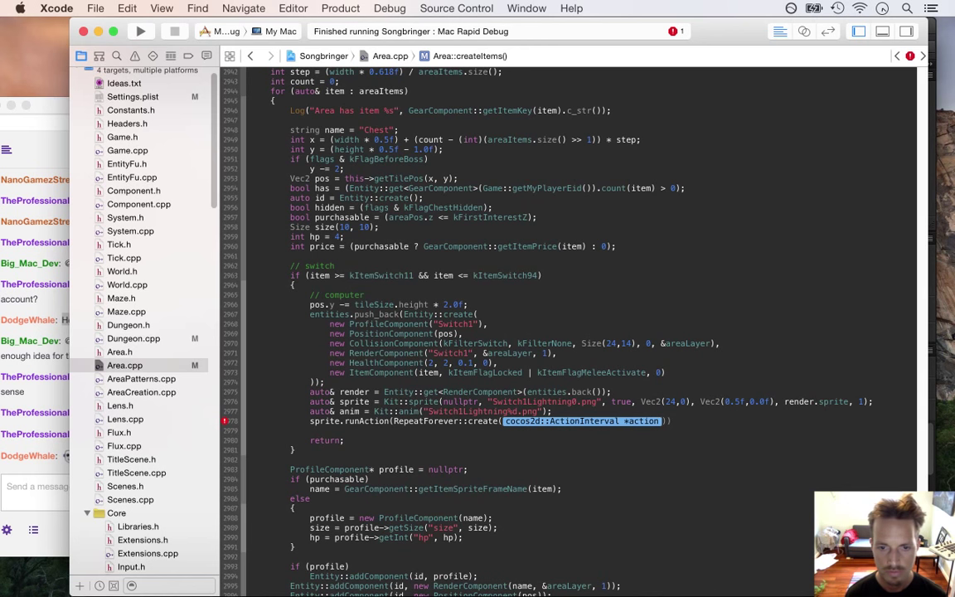
# - Fill in the RepeatForever action with Animate::create(&anim) and close the runAction statement
pyautogui.write('Animate::cre')
pyautogui.press('Return')
pyautogui.write('anim)));')
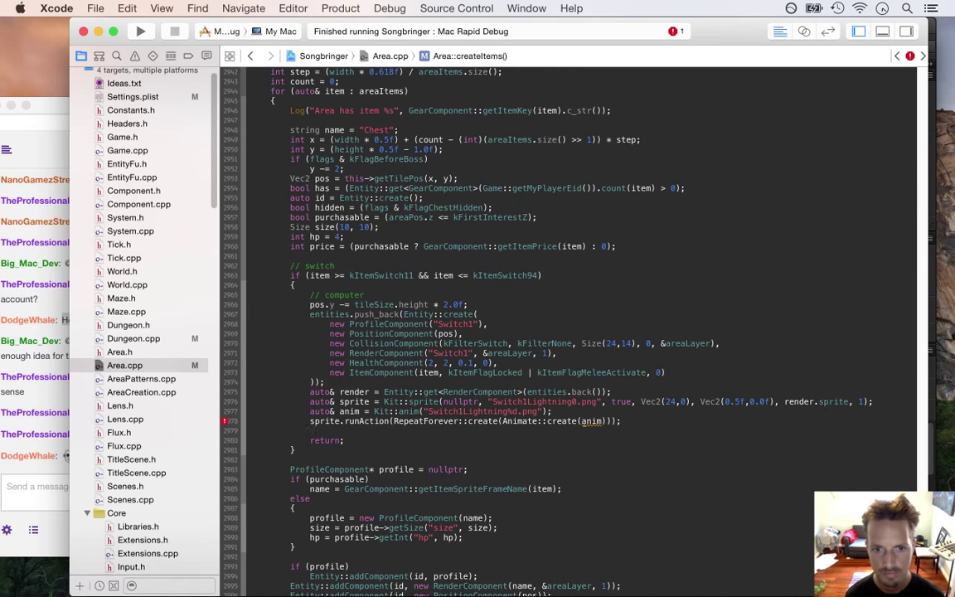
pyautogui.click(581, 421)
pyautogui.write('&')
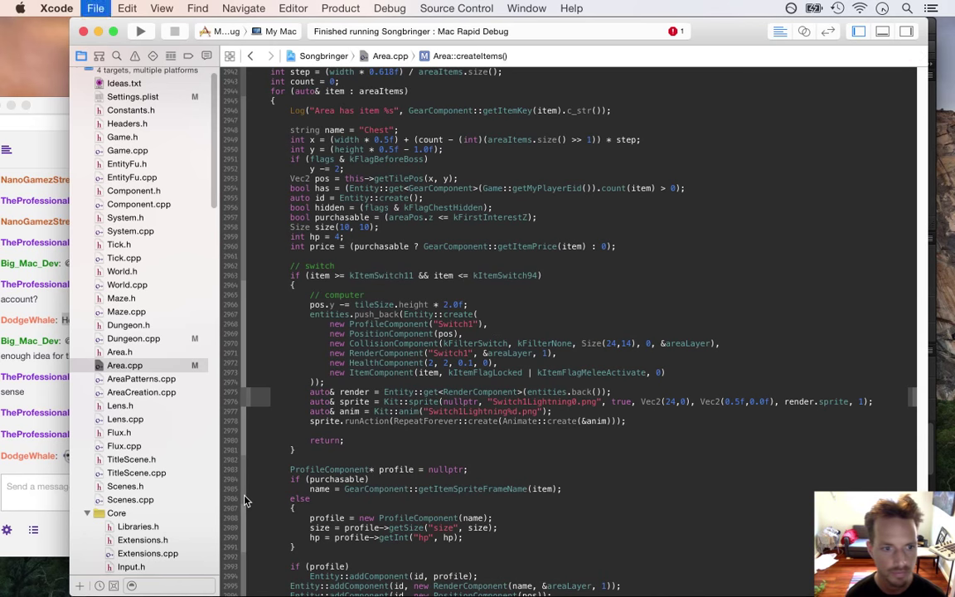
# - Switch to the Twitch chat in Safari to read the latest messages, then return to the code in Xcode
pyautogui.press('super+Tab')
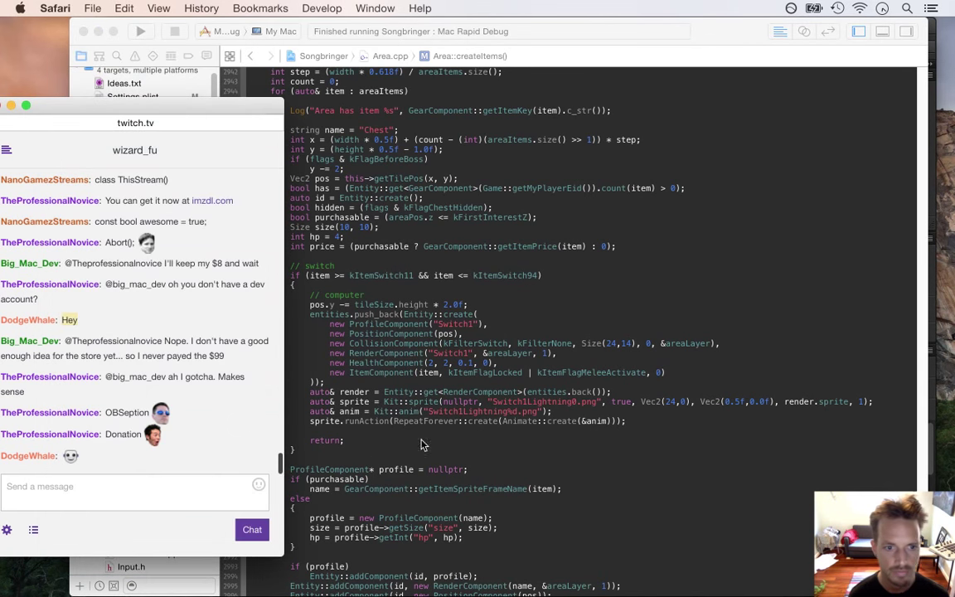
pyautogui.click(468, 440)
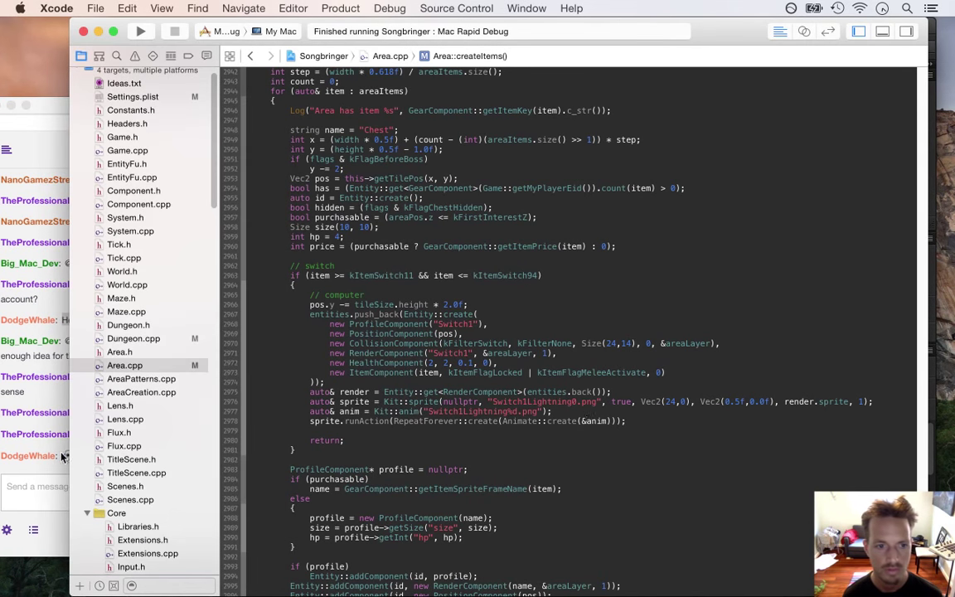
pyautogui.click(48, 467)
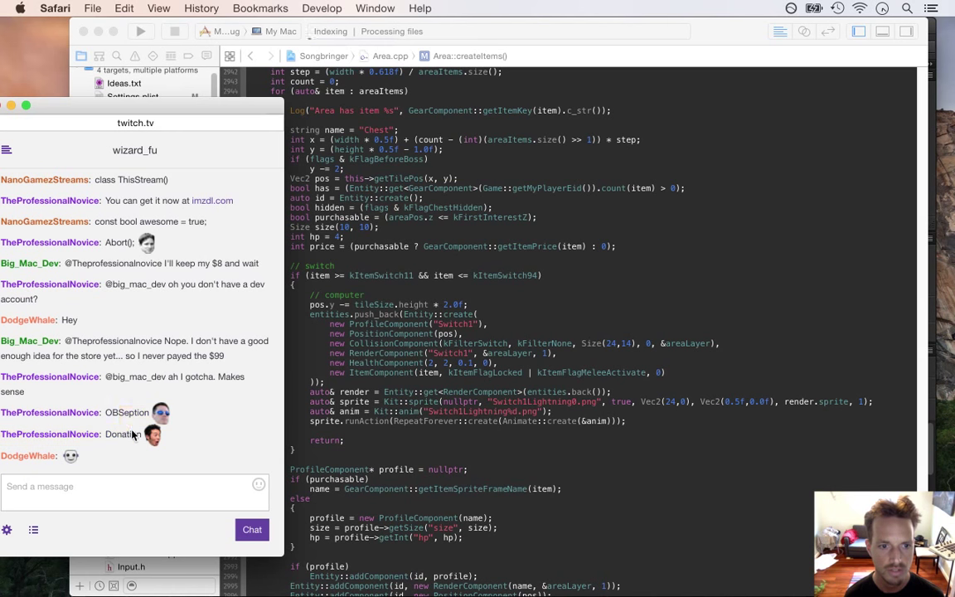
pyautogui.moveTo(120, 416); pyautogui.dragTo(134, 433)
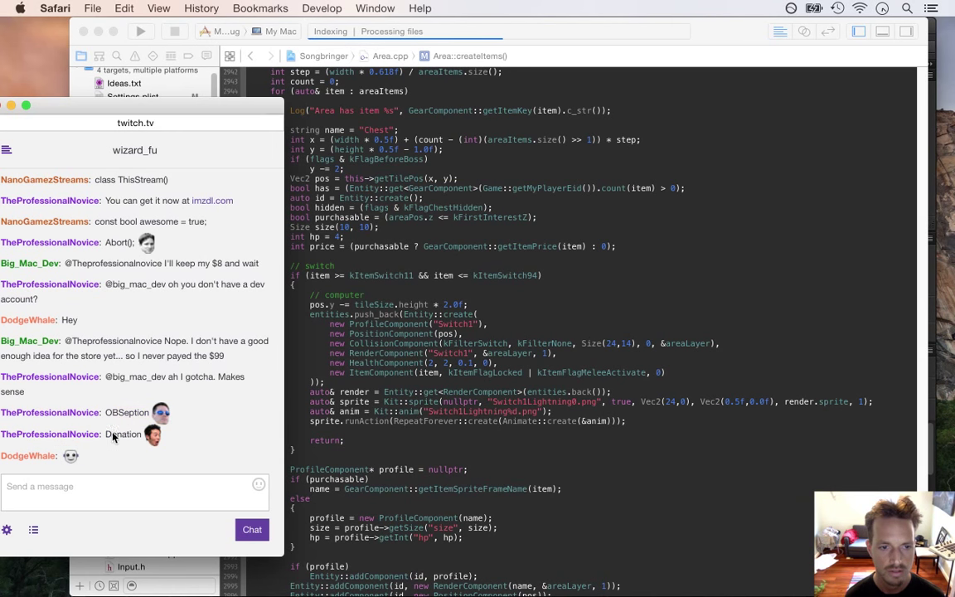
pyautogui.click(503, 429)
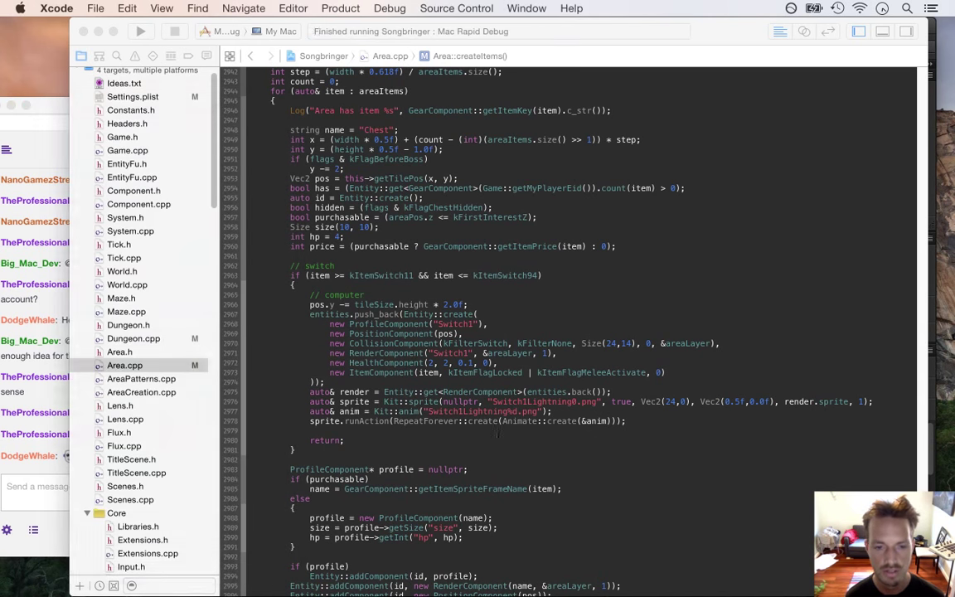
# - Build and run Songbringer to check how the animated lightning appears at the switch, then leave the game
pyautogui.click(361, 435)
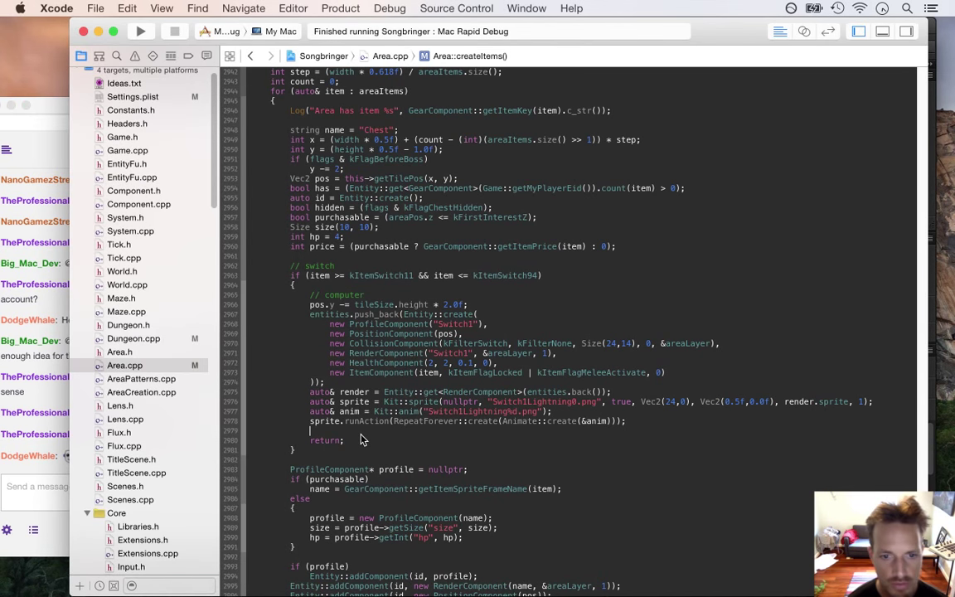
pyautogui.press('super+r')
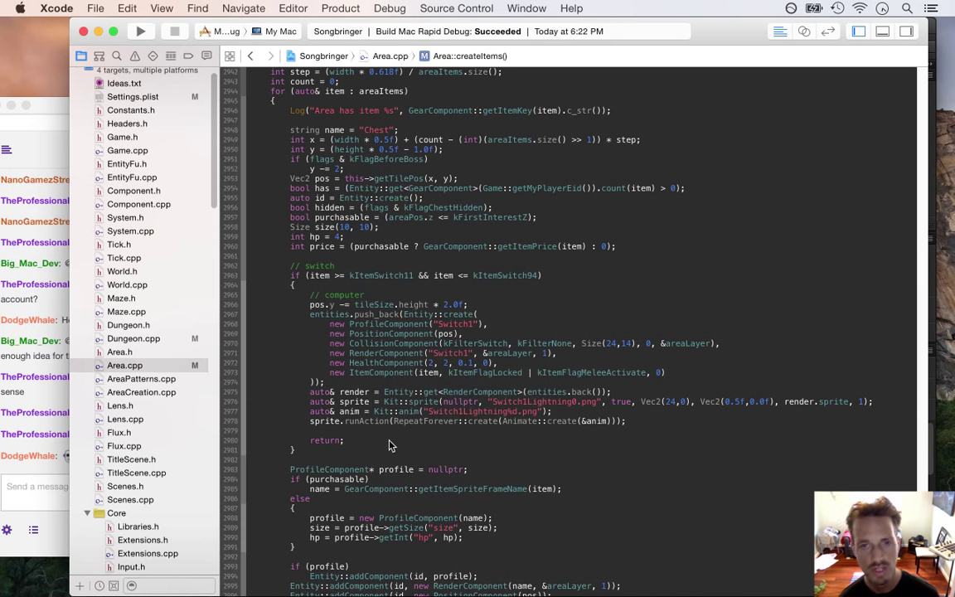
pyautogui.press('super+r')
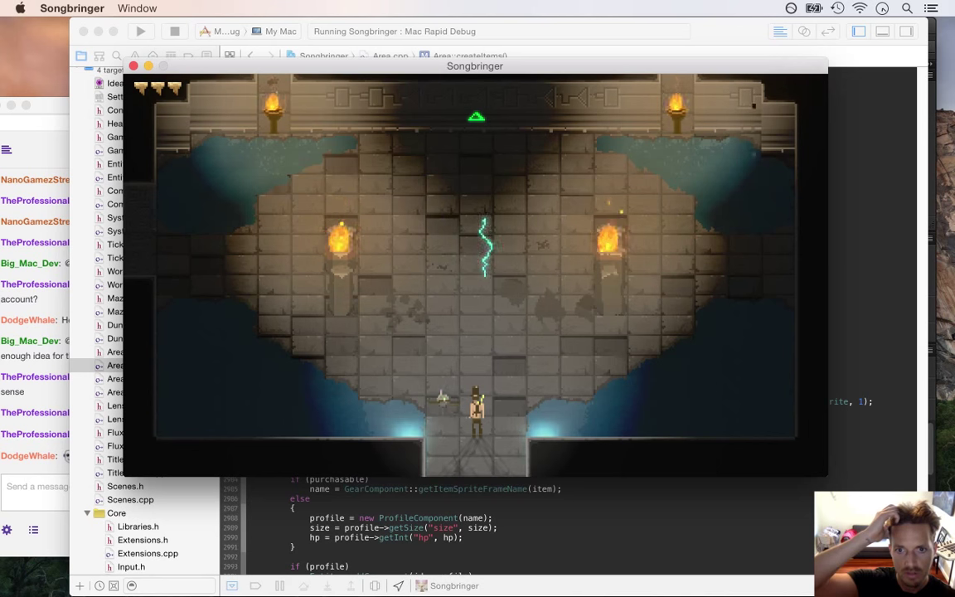
pyautogui.press('super+Tab')
# - In Switch1.plist, rename the hit animation key to hitasf
pyautogui.moveTo(216, 219); pyautogui.dragTo(201, 479)
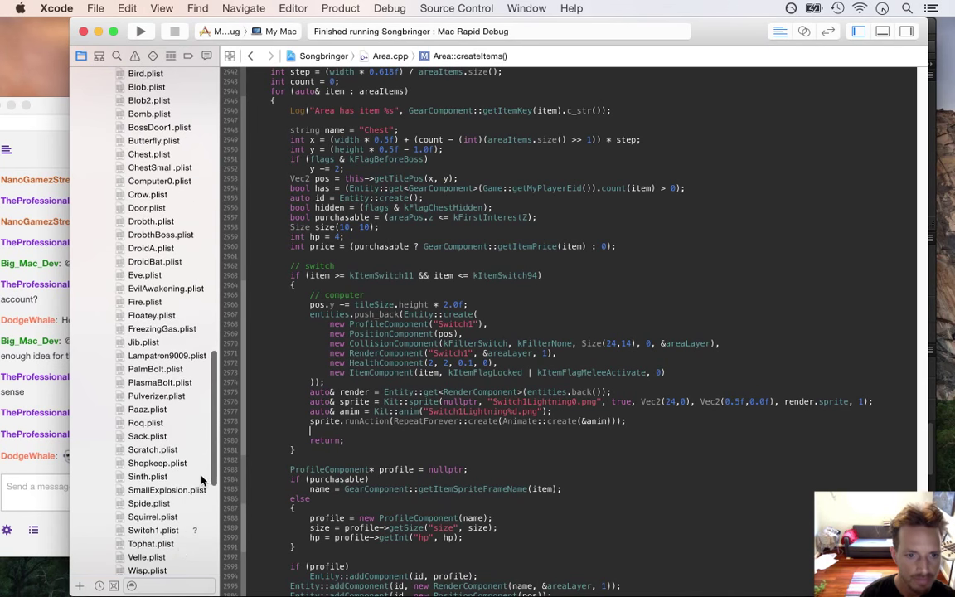
pyautogui.click(157, 530)
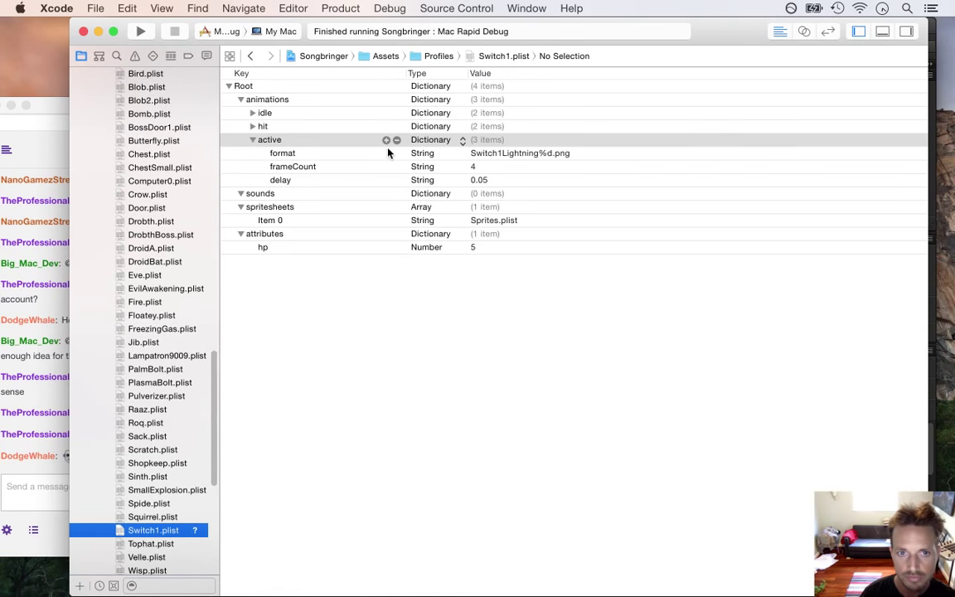
pyautogui.click(264, 126)
pyautogui.click(266, 127)
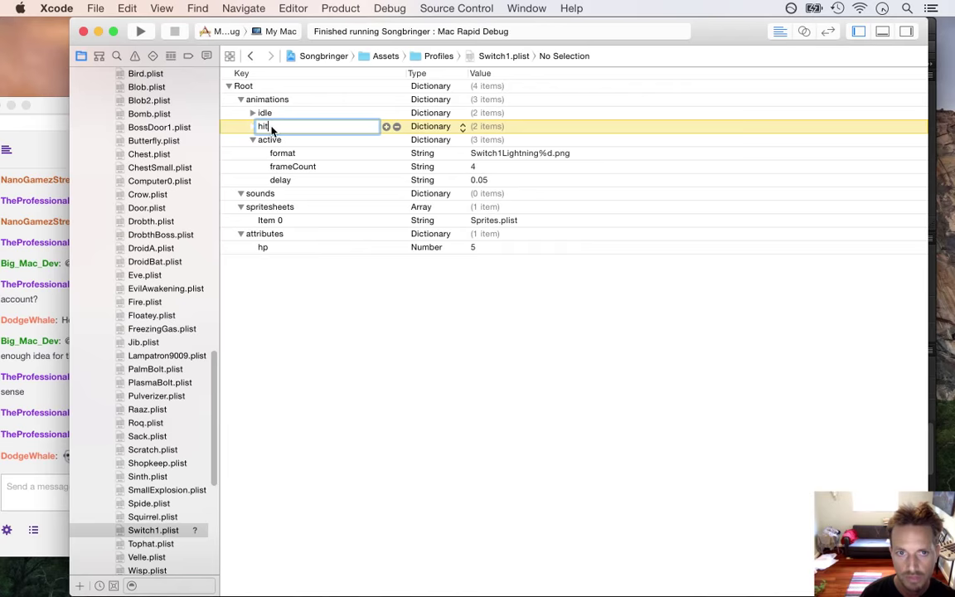
pyautogui.write('asf')
pyautogui.press('Return')
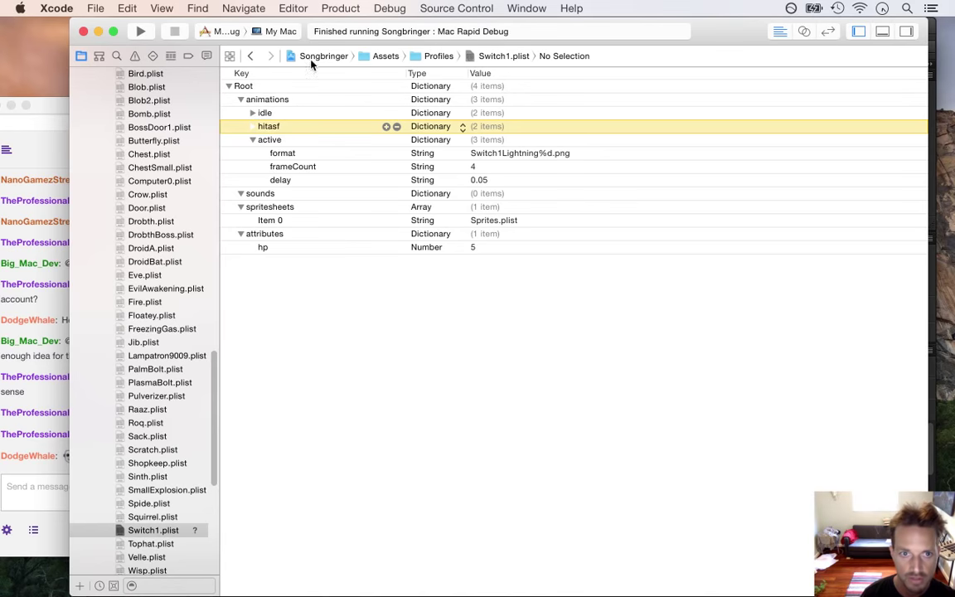
# - Back in Area.cpp, set the lightning sprite's position to Vec2(0,0) and run the game to check its placement
pyautogui.click(250, 56)
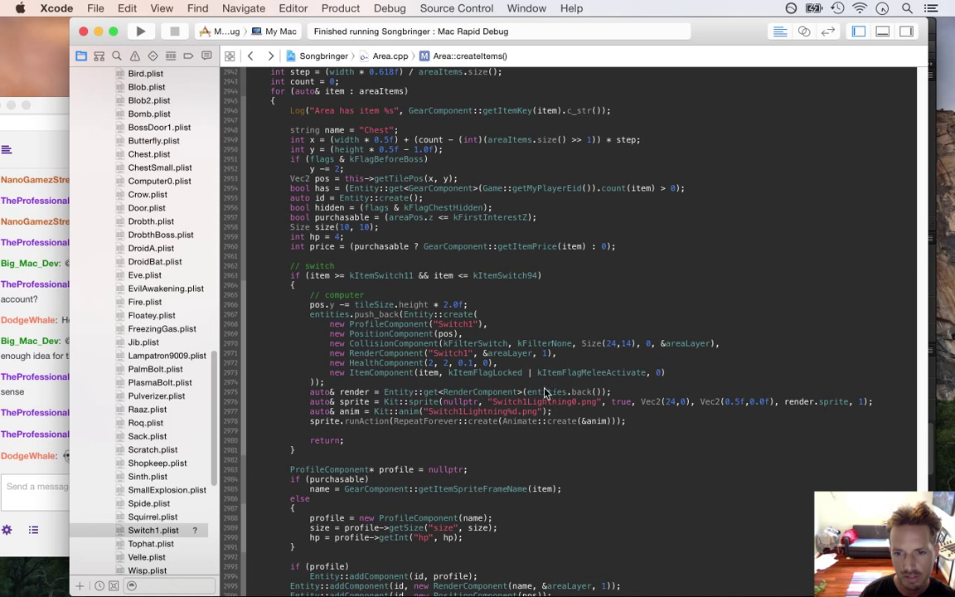
pyautogui.doubleClick(669, 401)
pyautogui.write('0')
pyautogui.press('super+r')
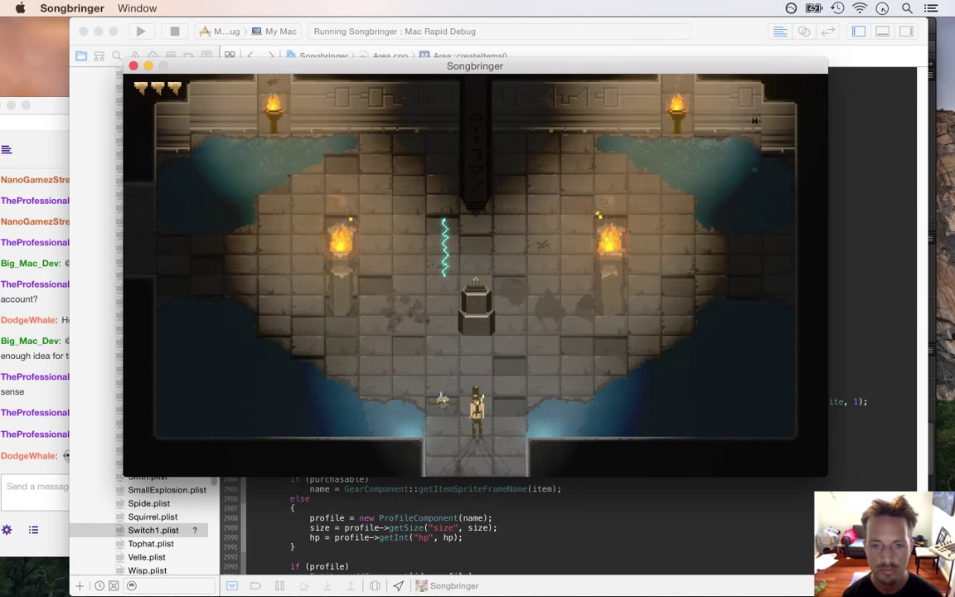
pyautogui.press('super+q')
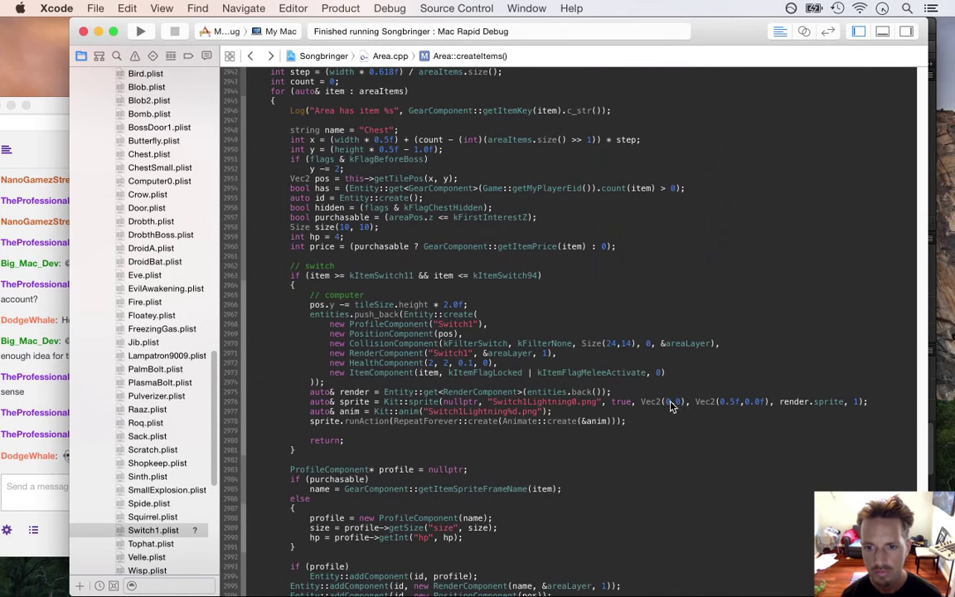
# - Set the lightning sprite's position to Vec2(12,0) and run the game to check its placement
pyautogui.doubleClick(670, 401)
pyautogui.write('12')
pyautogui.press('super+r')
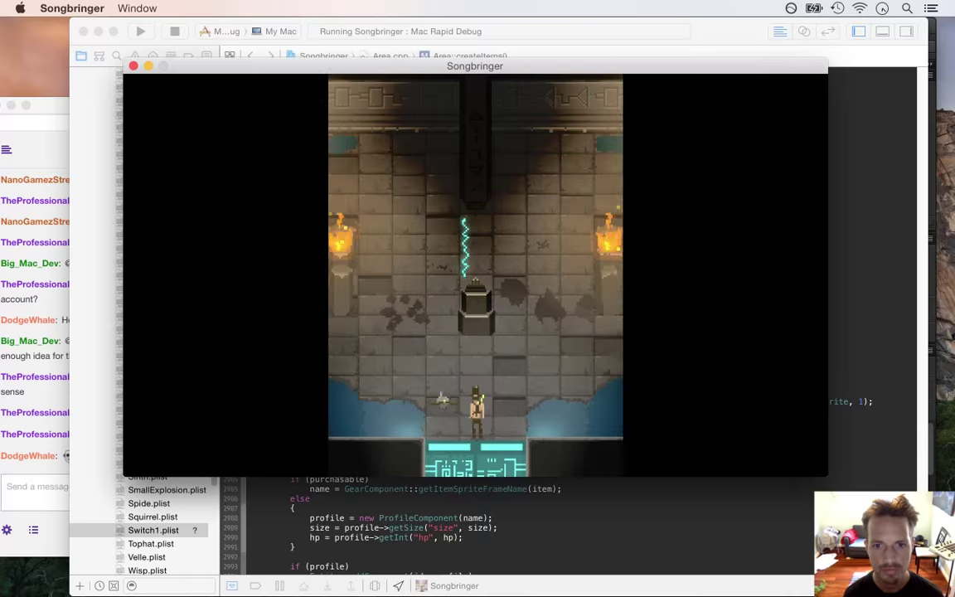
pyautogui.press('super+q')
# - Switch to Photoshop and check the canvas size of Switch1.psd without changing it
pyautogui.press('super+Tab')
pyautogui.press('super+Tab')
pyautogui.press('super+Tab')
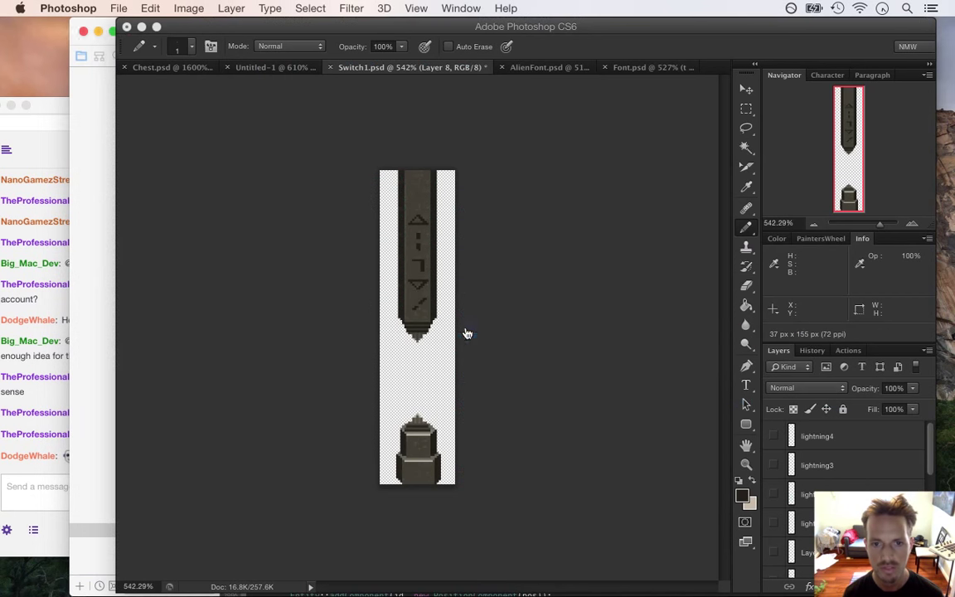
pyautogui.press('alt+super+c')
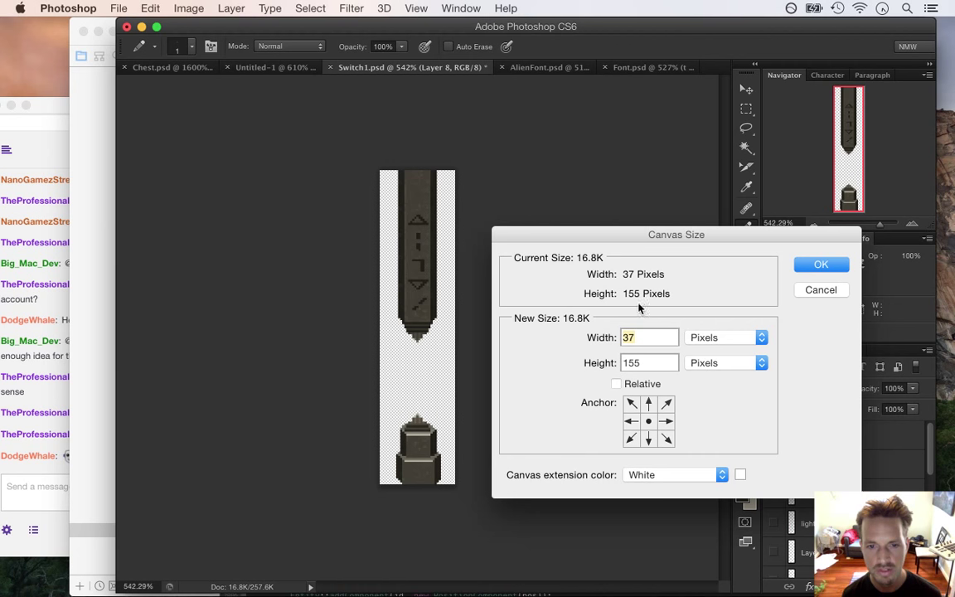
pyautogui.click(820, 290)
pyautogui.press('super+Tab')
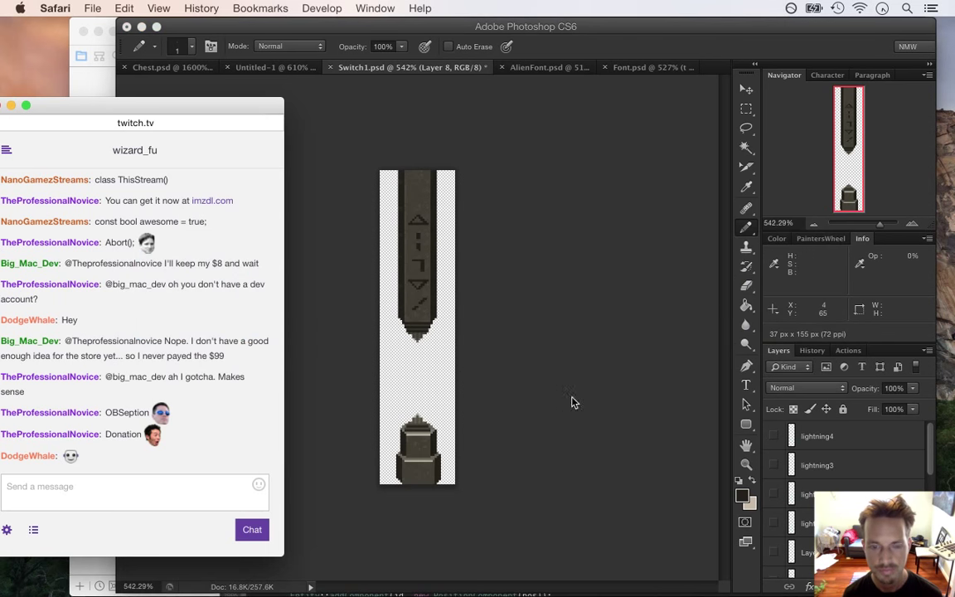
# - Switch to Calculator and divide the 37 px canvas width by 2 to find the horizontal centre
pyautogui.press('super+Tab')
pyautogui.press('super+Tab')
pyautogui.click(425, 345)
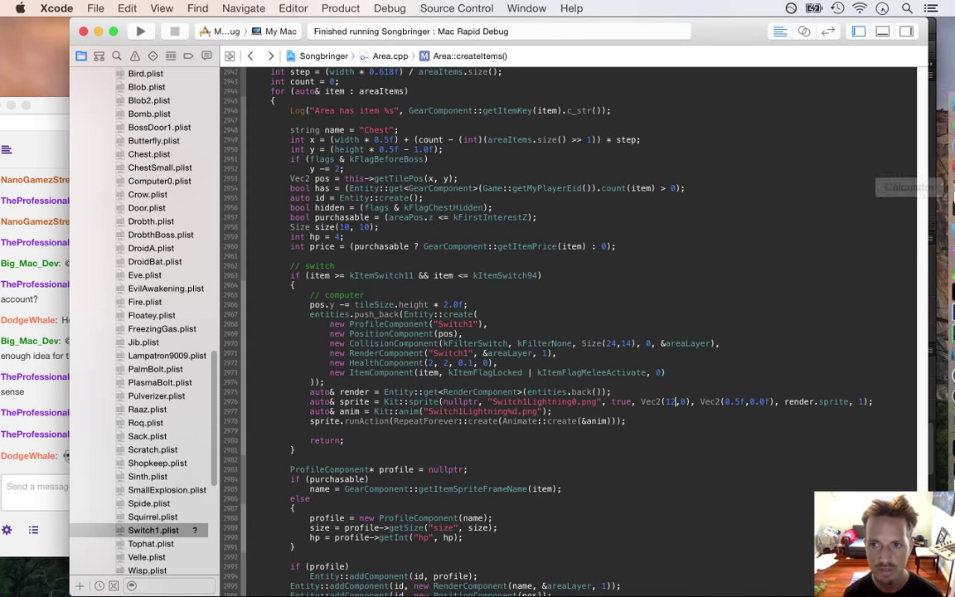
pyautogui.click(940, 188)
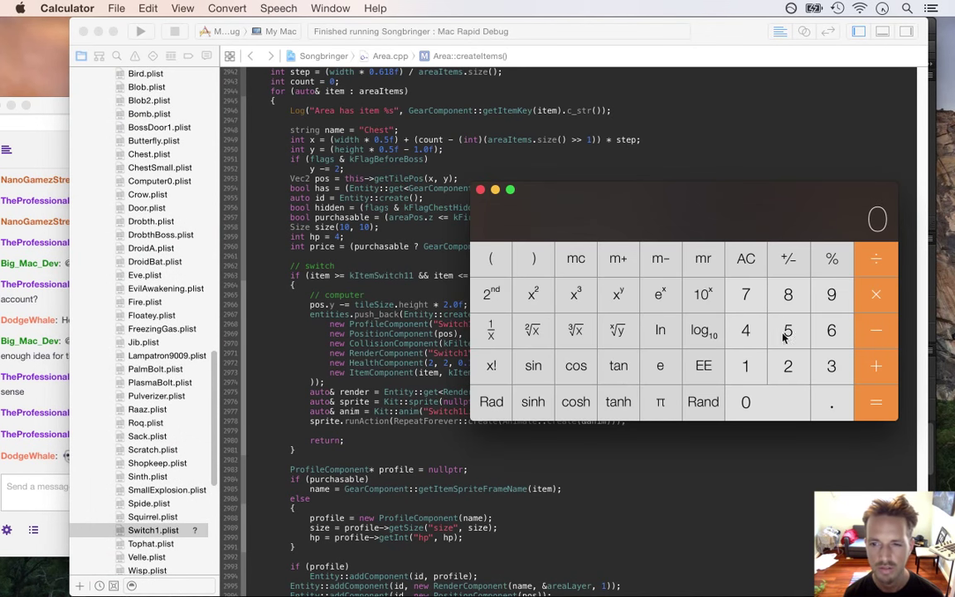
pyautogui.write('3')
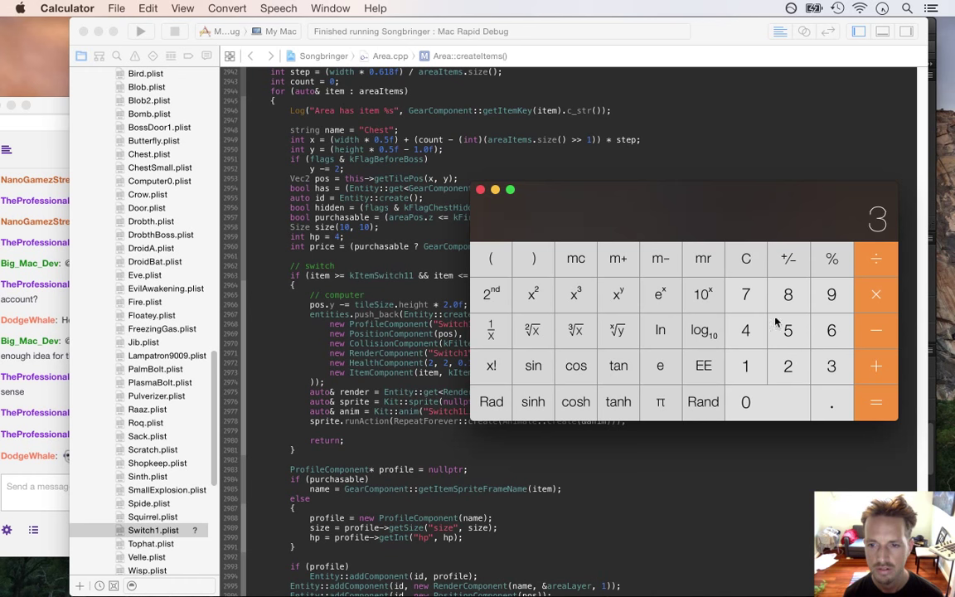
pyautogui.write('7/2')
pyautogui.click(868, 395)
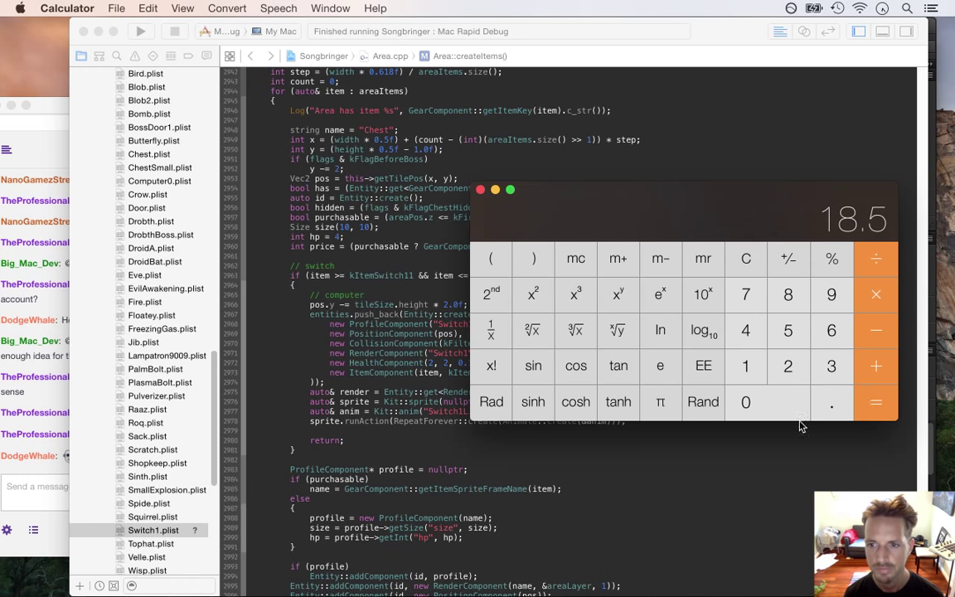
# - In Area.cpp, set the lightning sprite's position to Vec2(18.5f,0) and run the game to check its placement
pyautogui.click(641, 504)
pyautogui.doubleClick(666, 401)
pyautogui.write('1')
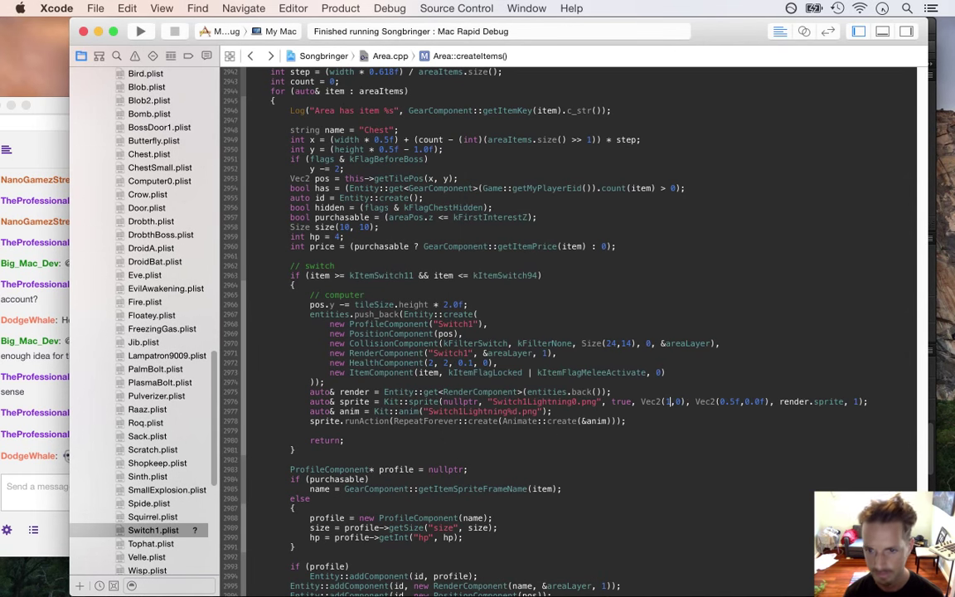
pyautogui.write('8.5f')
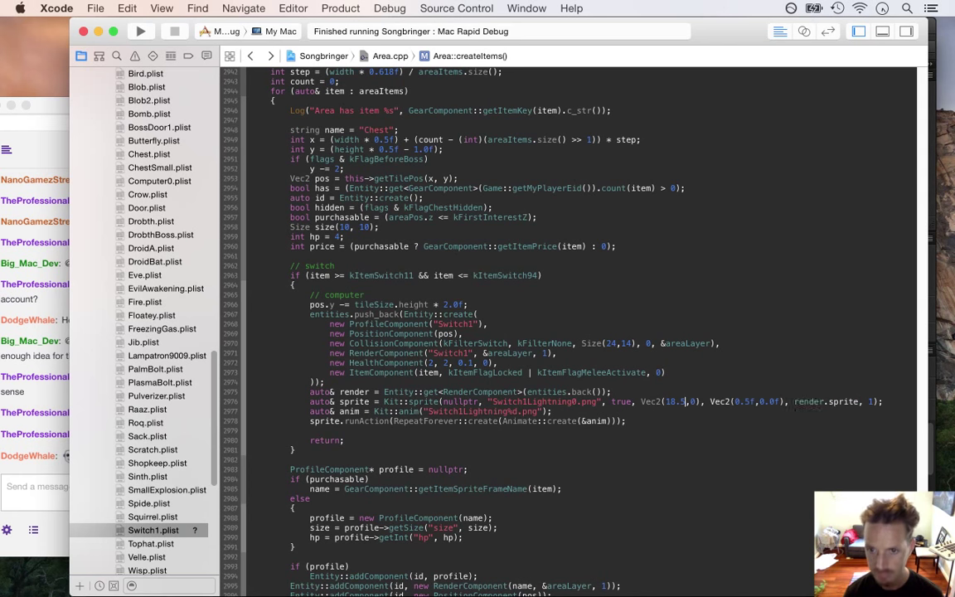
pyautogui.press('super+r')
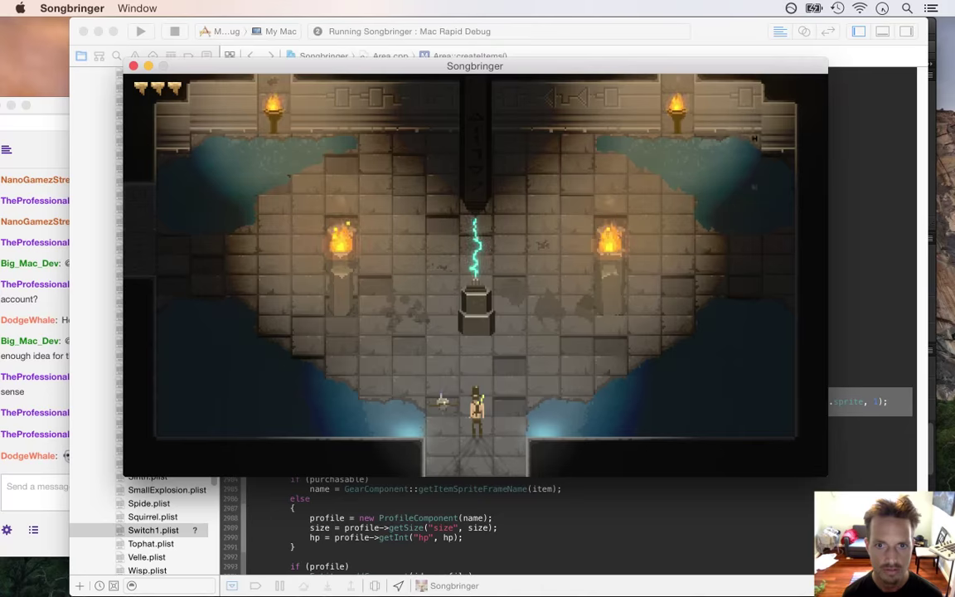
pyautogui.press('super+Tab')
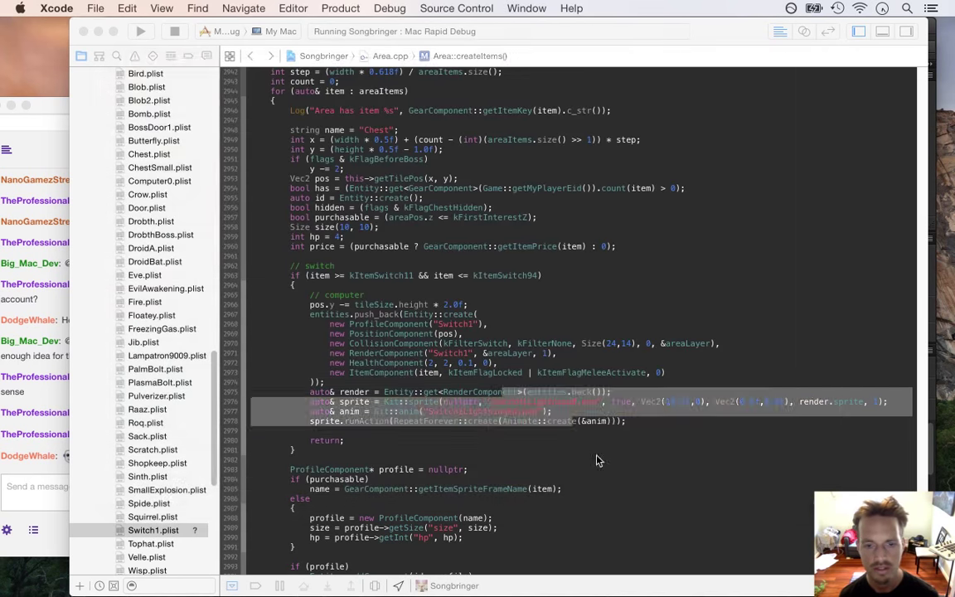
# - Duplicate the lightning Kit::sprite line below the runAction call and remove the copy's leading "auto& sprite =" assignment
pyautogui.click(250, 411)
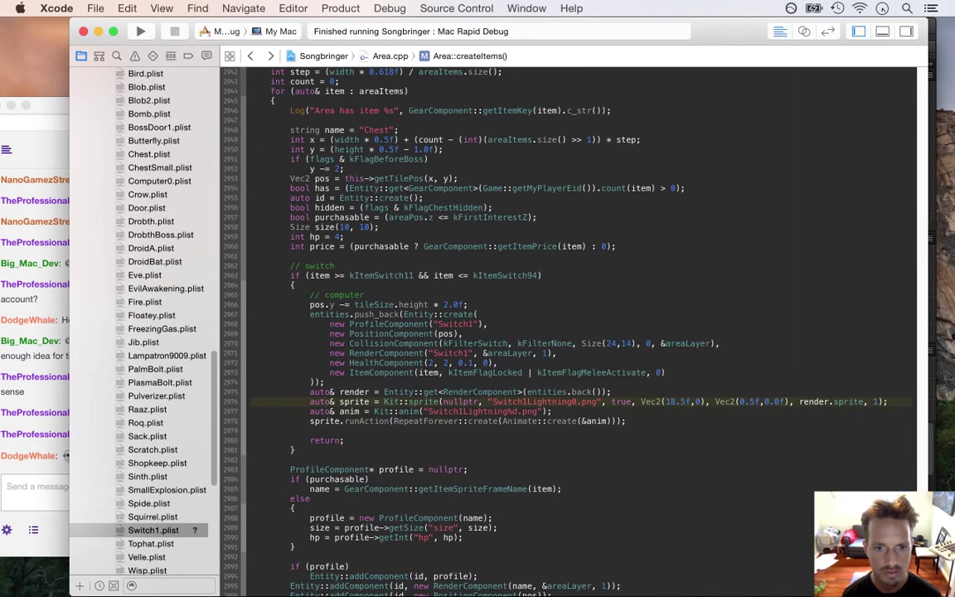
pyautogui.write('auto& sprite = Kit::sprite(nullptr, "Switch1Lightning0.png", true, Vec2(18.5f,0), Vec2(0.5f,0.0f), render.sprite, 1);')
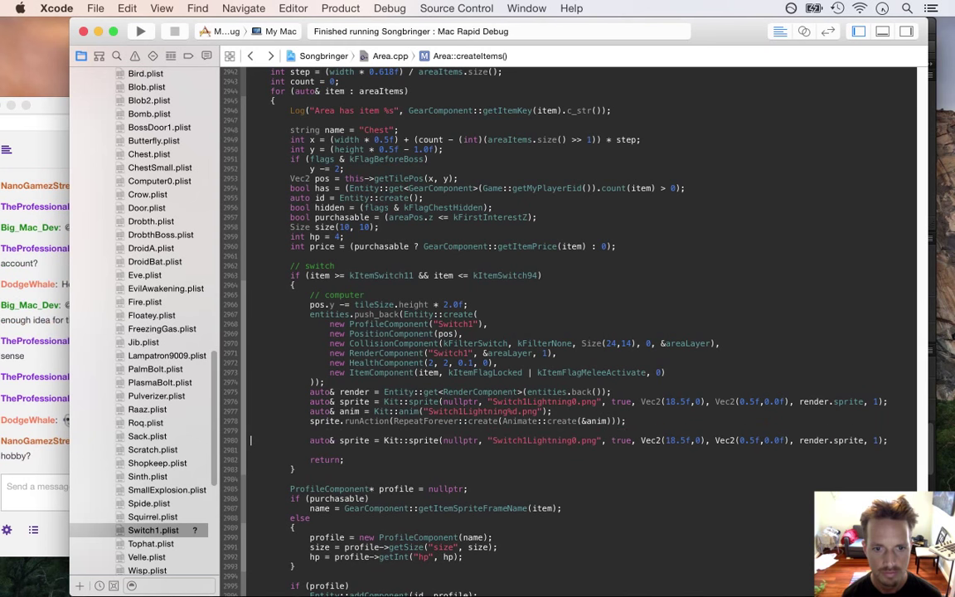
pyautogui.click(309, 440)
pyautogui.press('Delete')
pyautogui.press('Delete')
pyautogui.press('Delete')
pyautogui.press('Delete')
pyautogui.press('Delete')
pyautogui.press('Delete')
pyautogui.press('Delete')
pyautogui.press('Delete')
pyautogui.press('Delete')
pyautogui.press('Delete')
pyautogui.press('Delete')
pyautogui.press('Delete')
pyautogui.press('Delete')
pyautogui.press('Delete')
pyautogui.press('Delete')
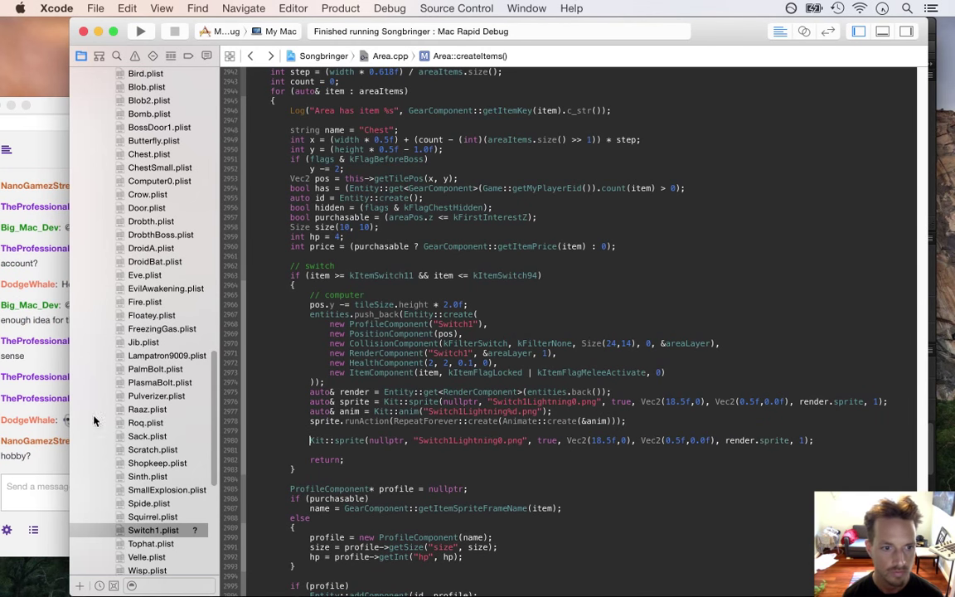
# - Switch to the Twitch chat in Safari and highlight the latest viewer question to read it
pyautogui.click(32, 459)
pyautogui.moveTo(127, 441); pyautogui.dragTo(184, 463)
pyautogui.click(154, 459)
pyautogui.moveTo(96, 441); pyautogui.dragTo(143, 457)
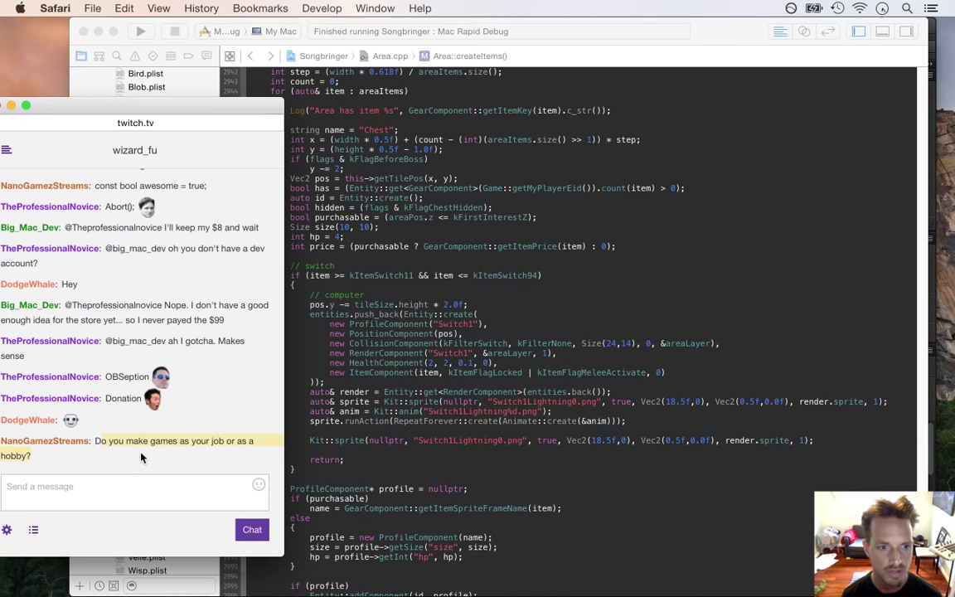